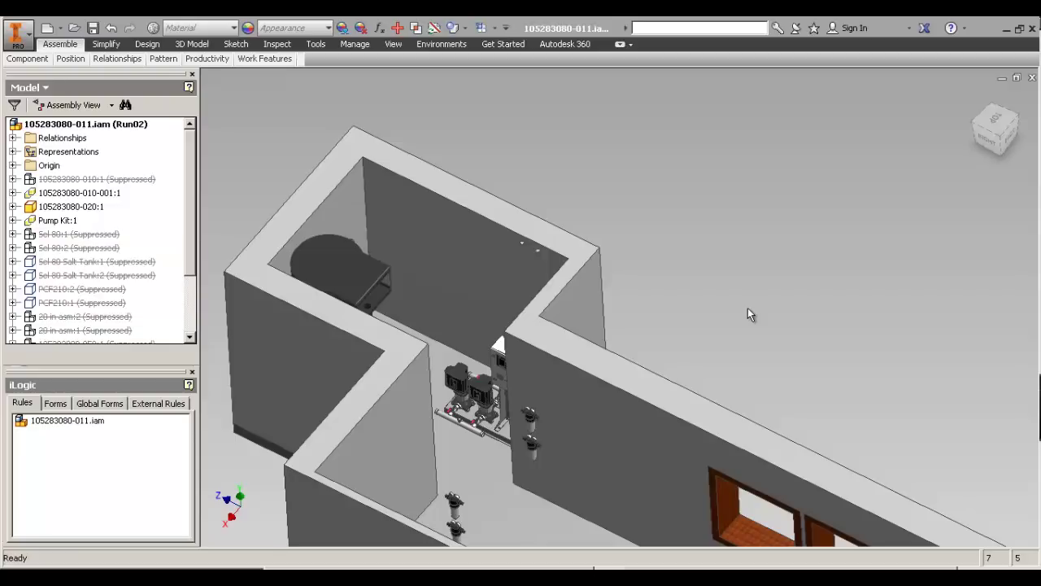
# Review the command shortcuts in the customization settings, filtered to show only the assigned keys.
pyautogui.rightClick(275, 64)
pyautogui.click(319, 114)
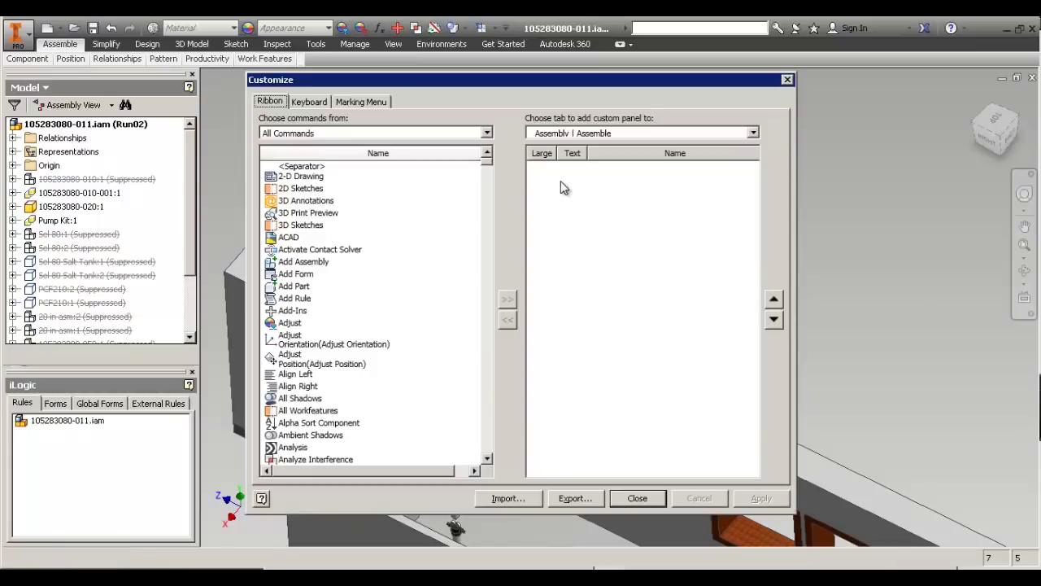
pyautogui.click(310, 102)
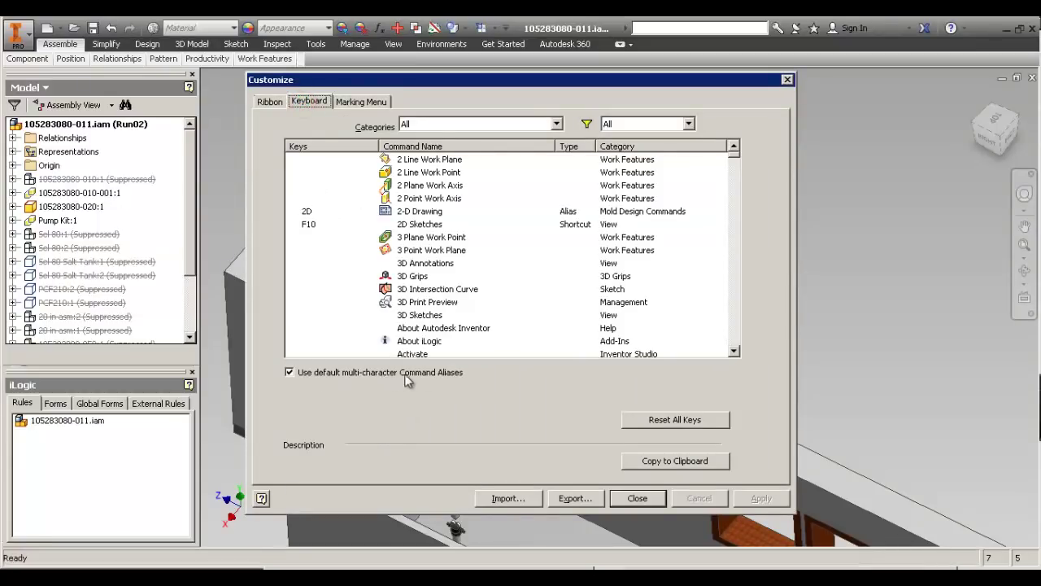
pyautogui.click(672, 124)
pyautogui.click(665, 152)
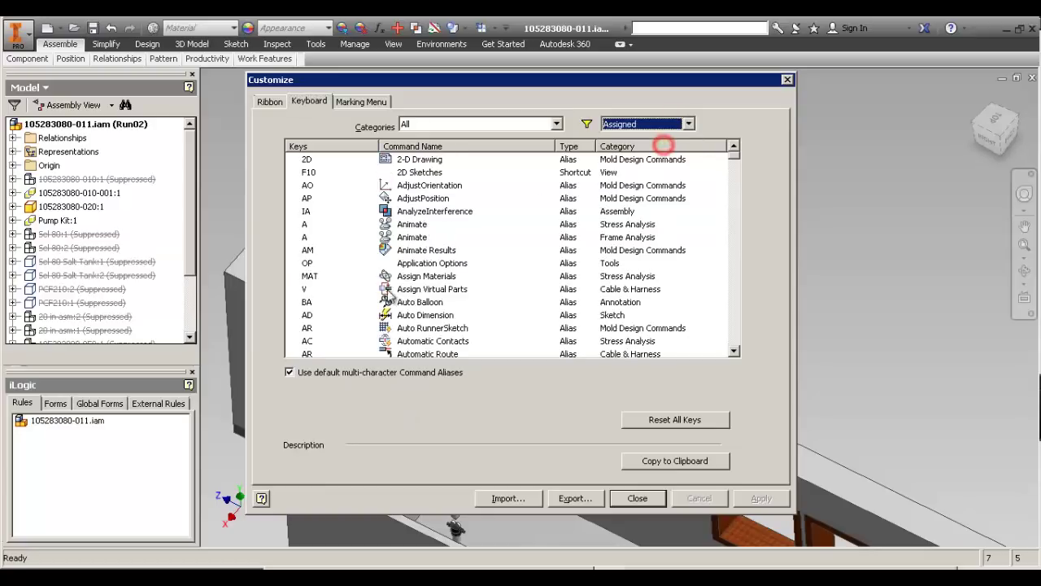
pyautogui.moveTo(732, 156)
pyautogui.mouseDown()
pyautogui.moveTo(734, 261)
pyautogui.moveTo(738, 150)
pyautogui.mouseUp()
pyautogui.click(649, 498)
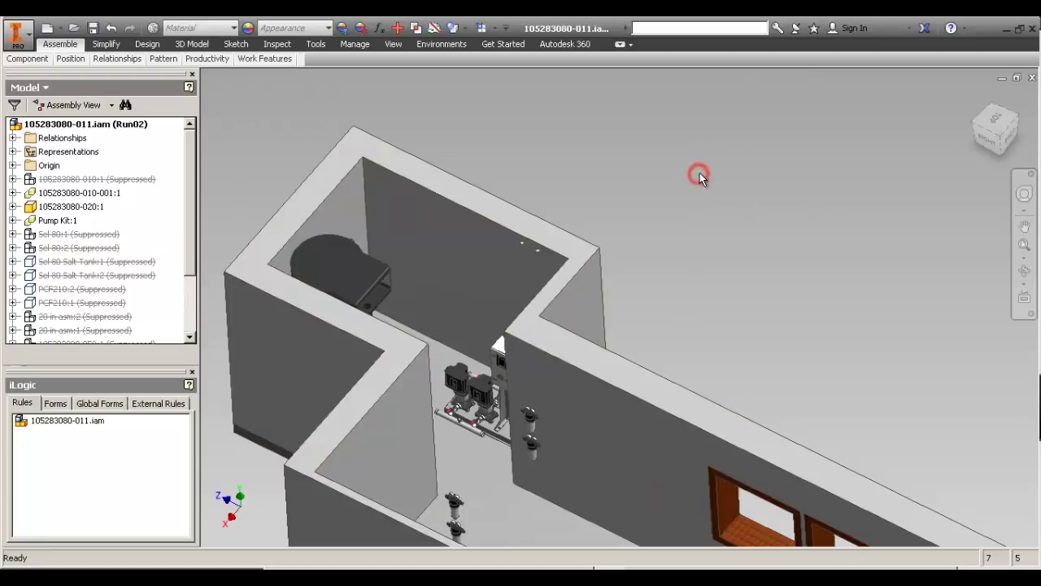
pyautogui.click(354, 43)
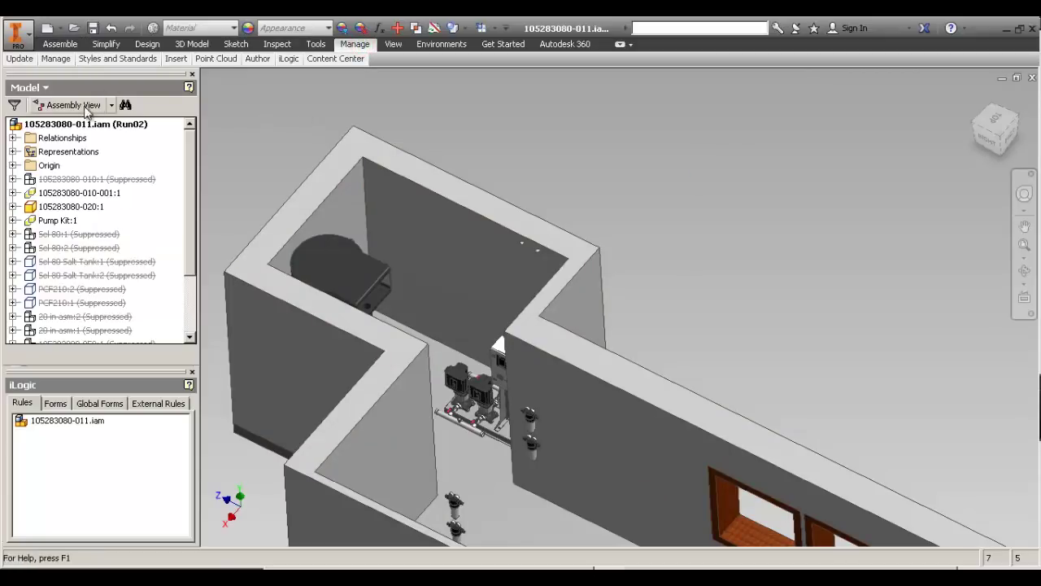
pyautogui.click(435, 44)
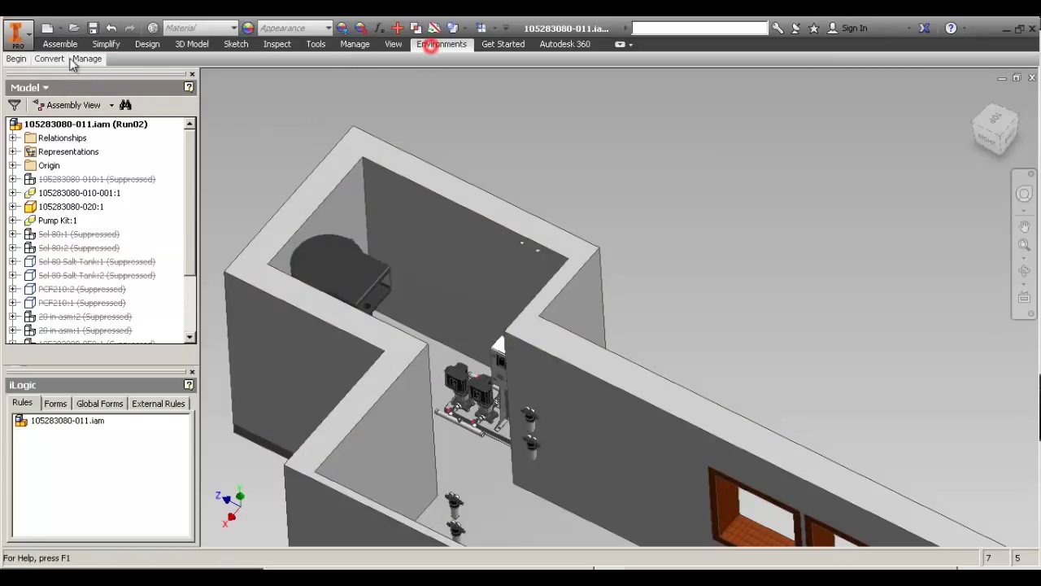
pyautogui.click(13, 60)
pyautogui.click(232, 98)
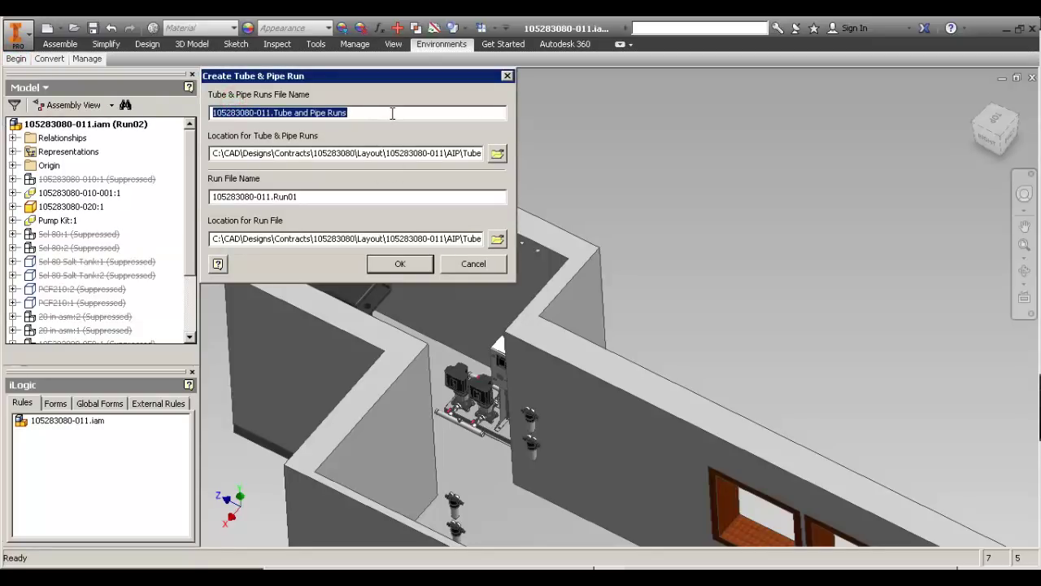
pyautogui.click(298, 113)
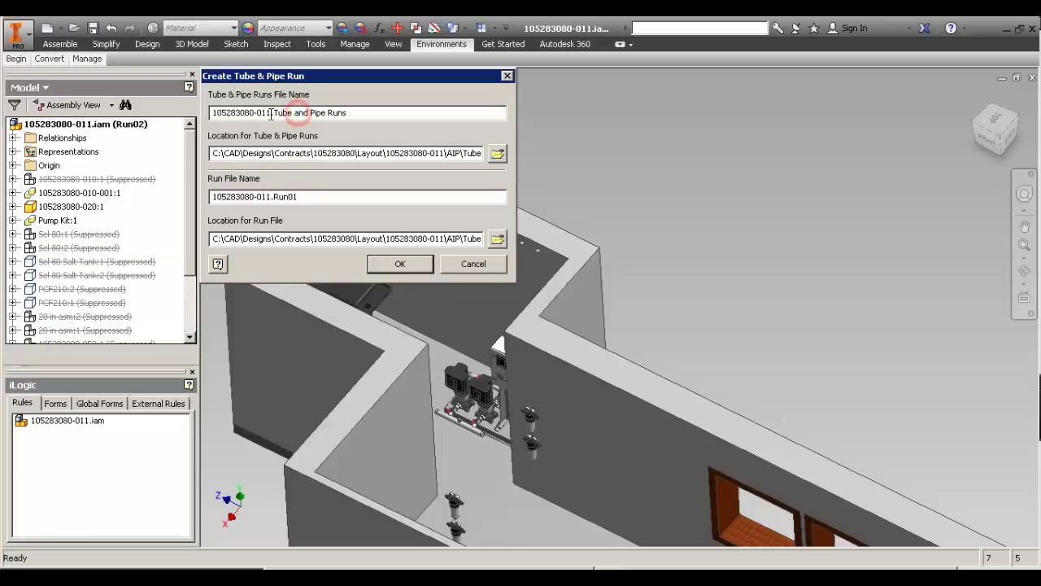
pyautogui.moveTo(271, 113); pyautogui.dragTo(356, 118)
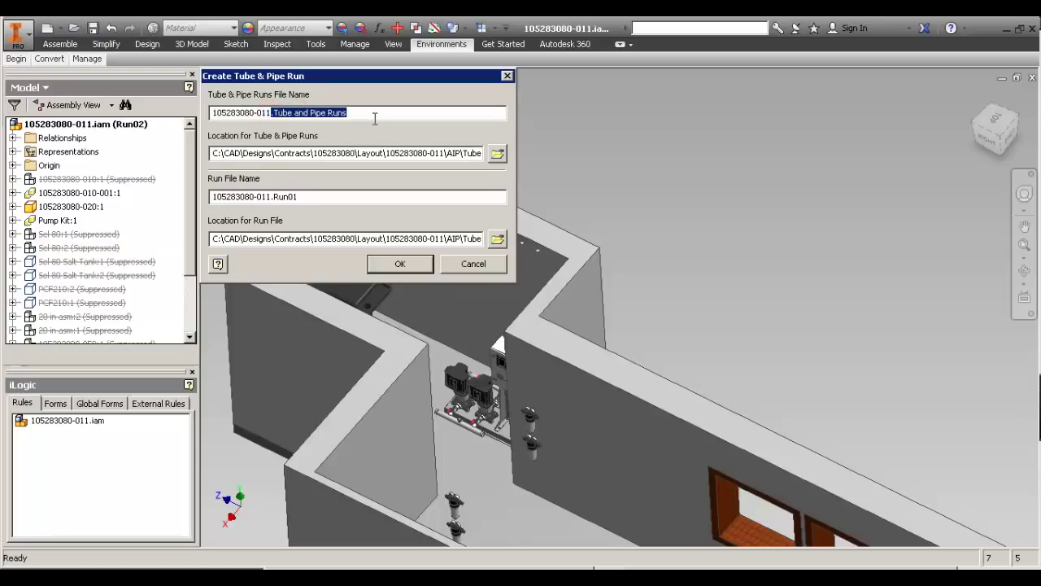
pyautogui.write('-011-0')
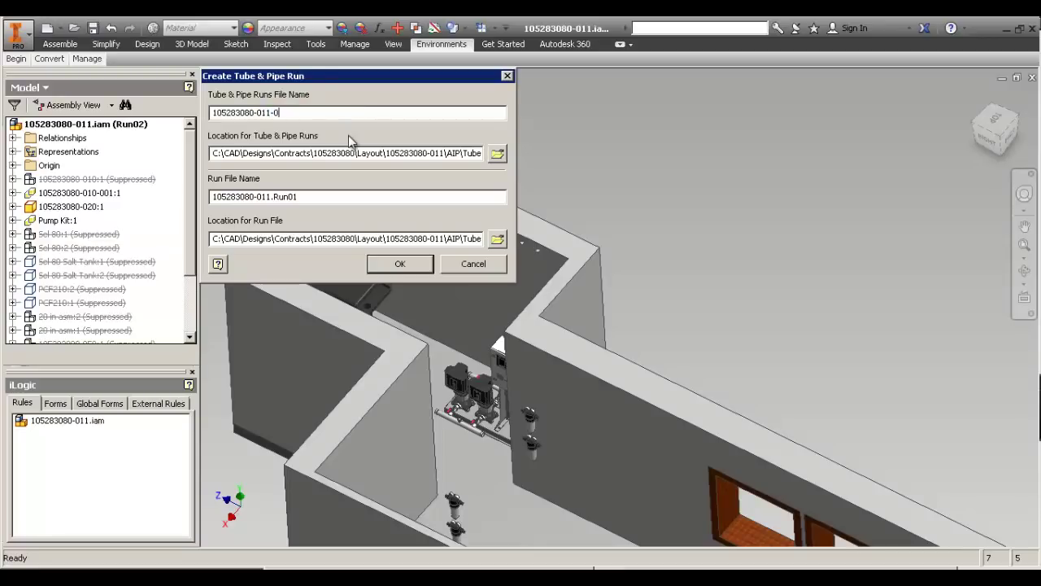
pyautogui.write('1')
pyautogui.click(400, 265)
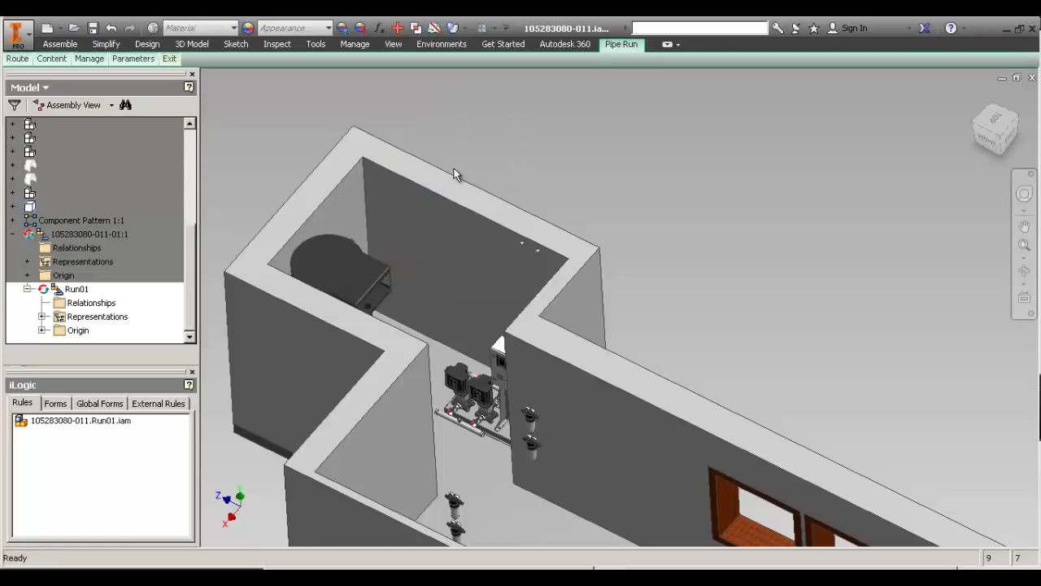
pyautogui.doubleClick(485, 161)
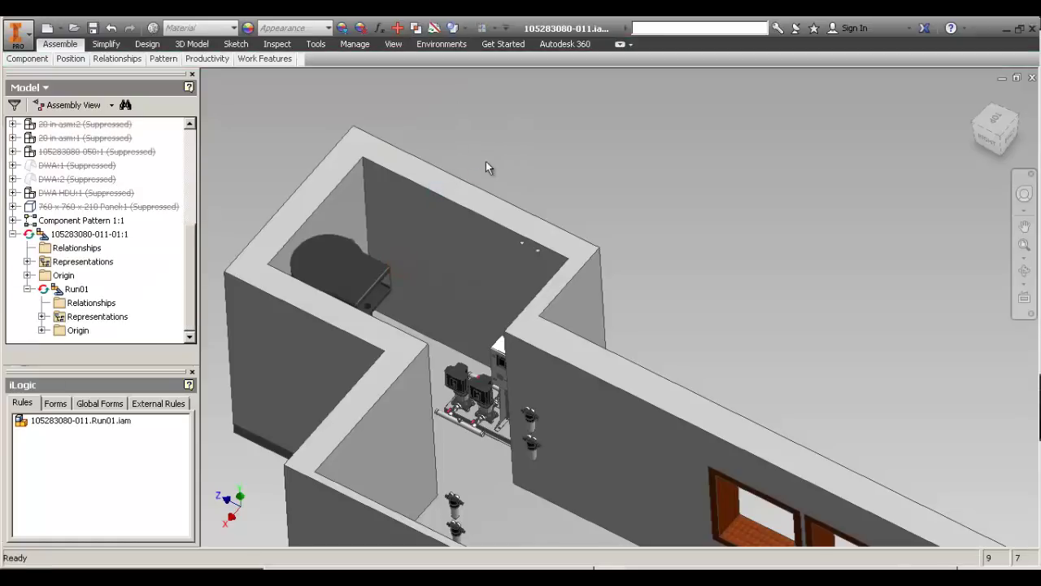
pyautogui.click(27, 275)
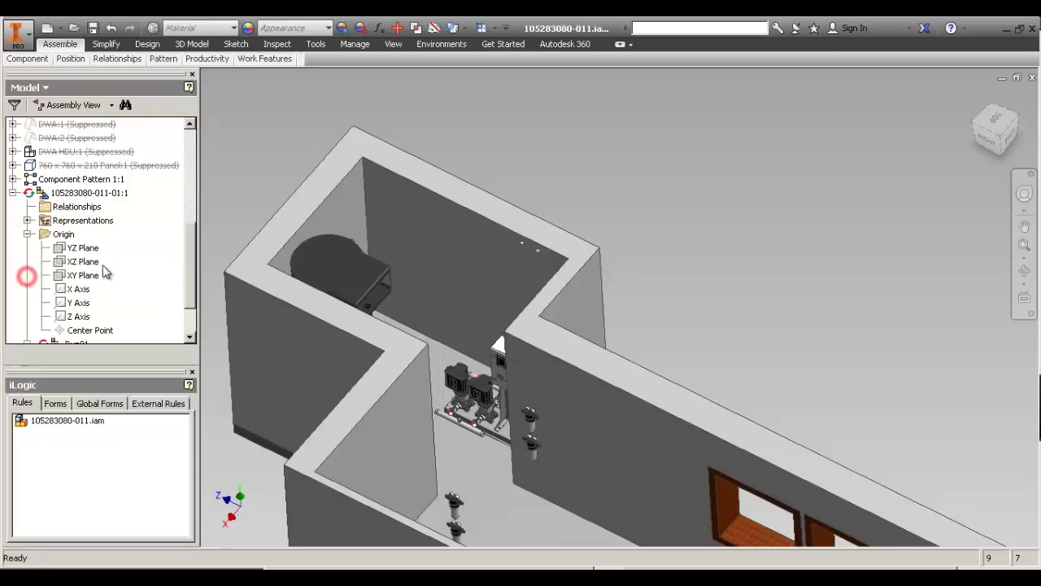
pyautogui.scroll(5, 145, 220)
pyautogui.click(12, 138)
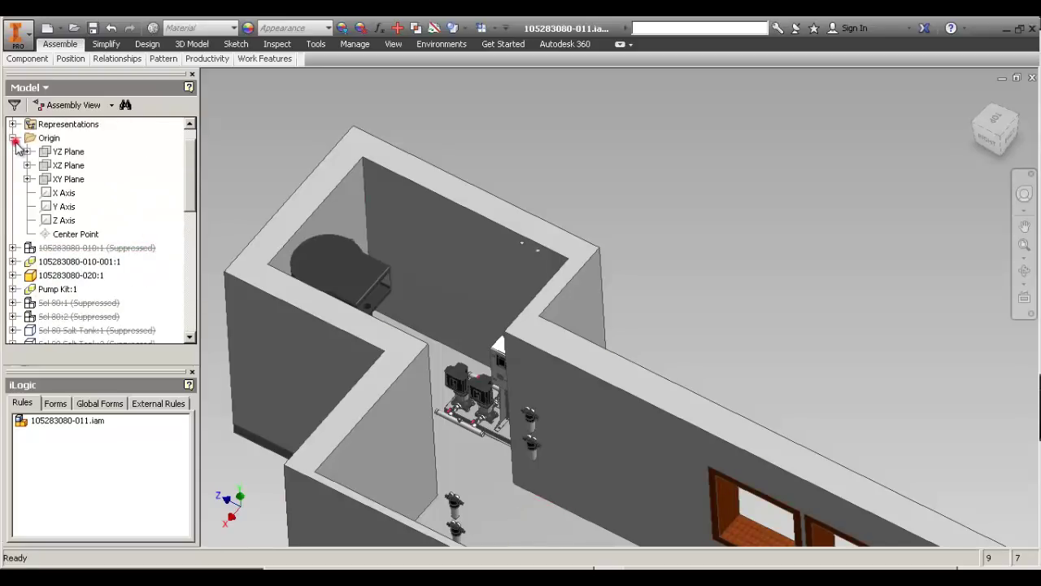
pyautogui.press('c')
pyautogui.scroll(-5, 153, 175)
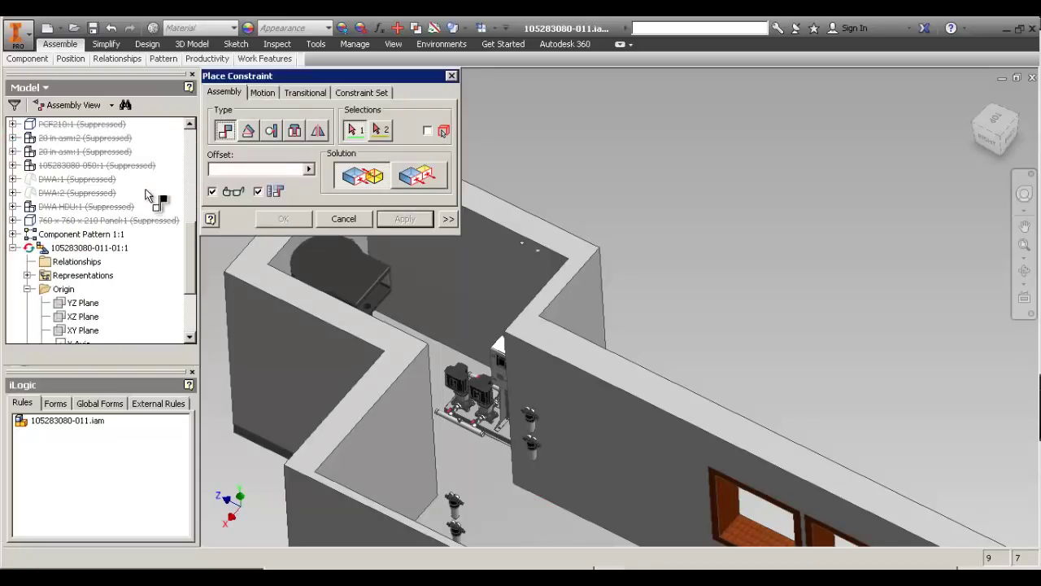
pyautogui.click(86, 305)
pyautogui.scroll(5, 81, 175)
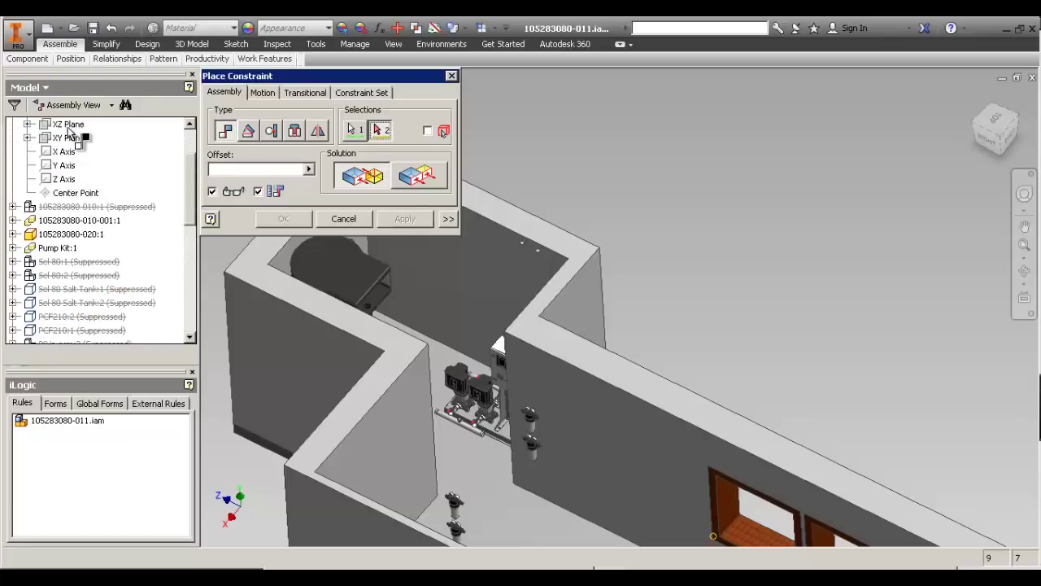
pyautogui.click(62, 156)
pyautogui.click(405, 219)
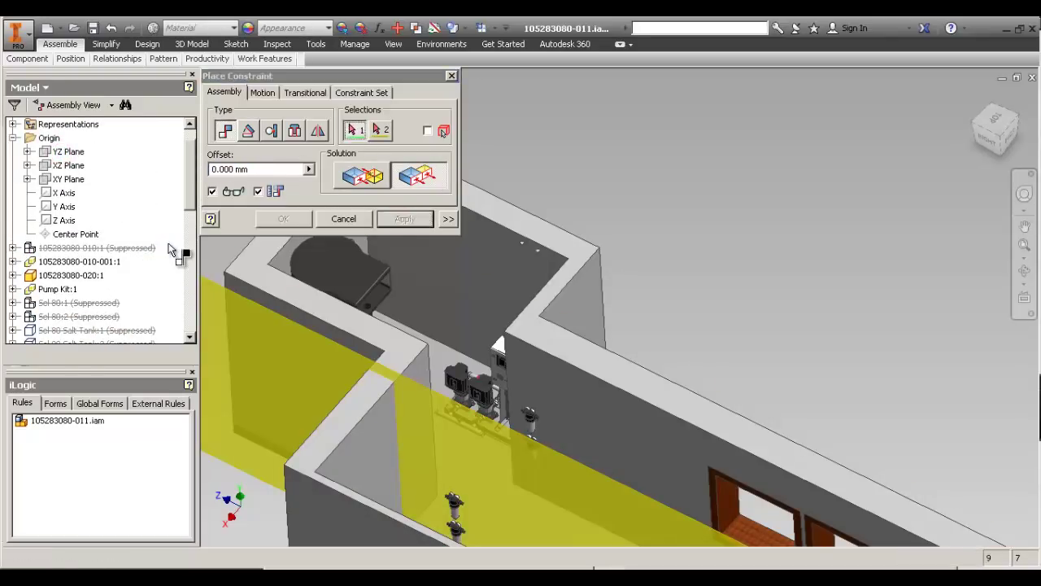
pyautogui.scroll(-5, 171, 248)
pyautogui.scroll(-3, 86, 277)
pyautogui.scroll(10, 90, 261)
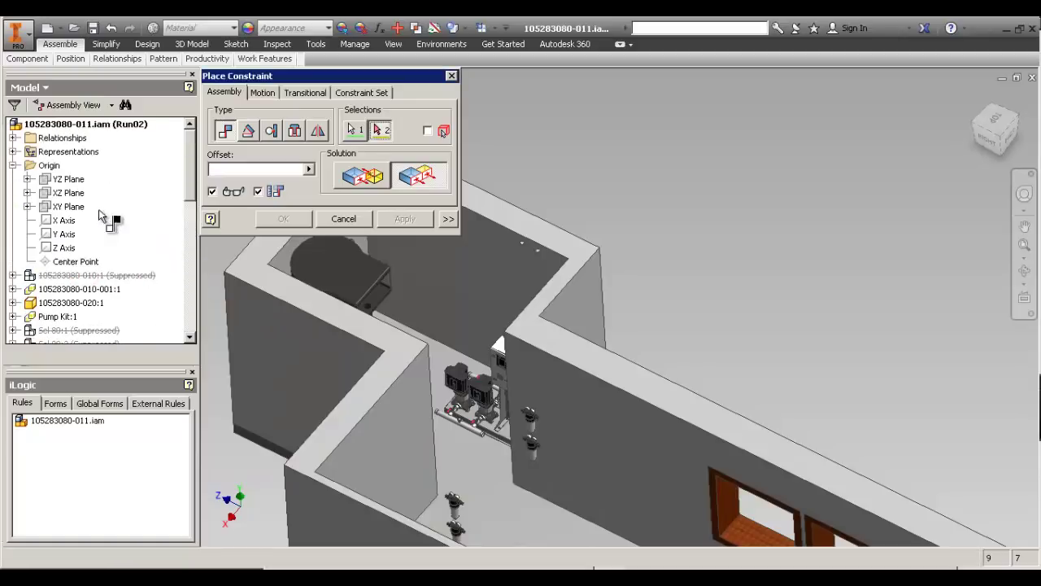
pyautogui.click(68, 193)
pyautogui.click(380, 220)
pyautogui.scroll(-5, 150, 224)
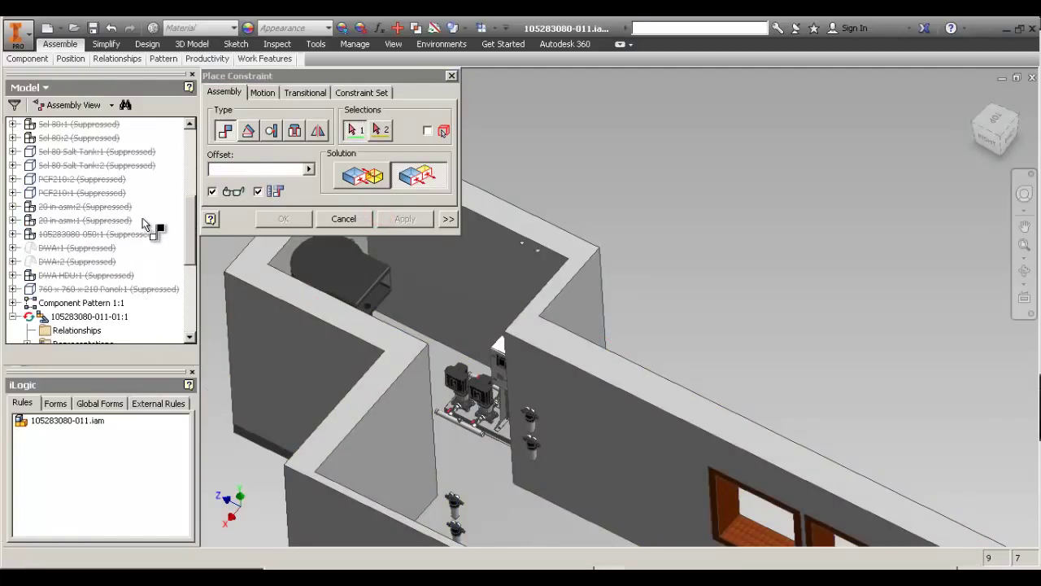
pyautogui.click(87, 277)
pyautogui.scroll(5, 138, 264)
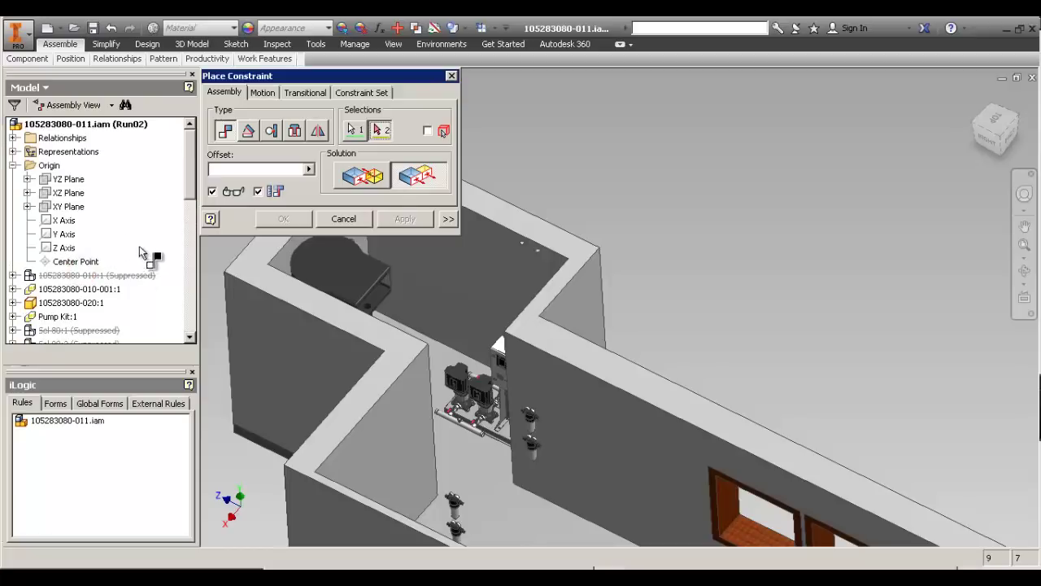
pyautogui.click(68, 206)
pyautogui.click(283, 219)
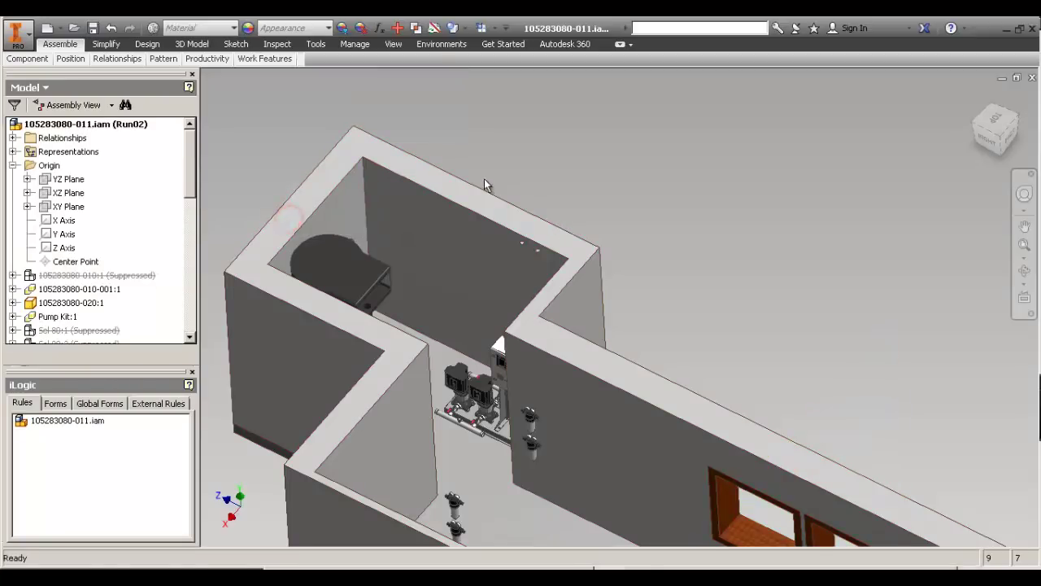
pyautogui.click(13, 165)
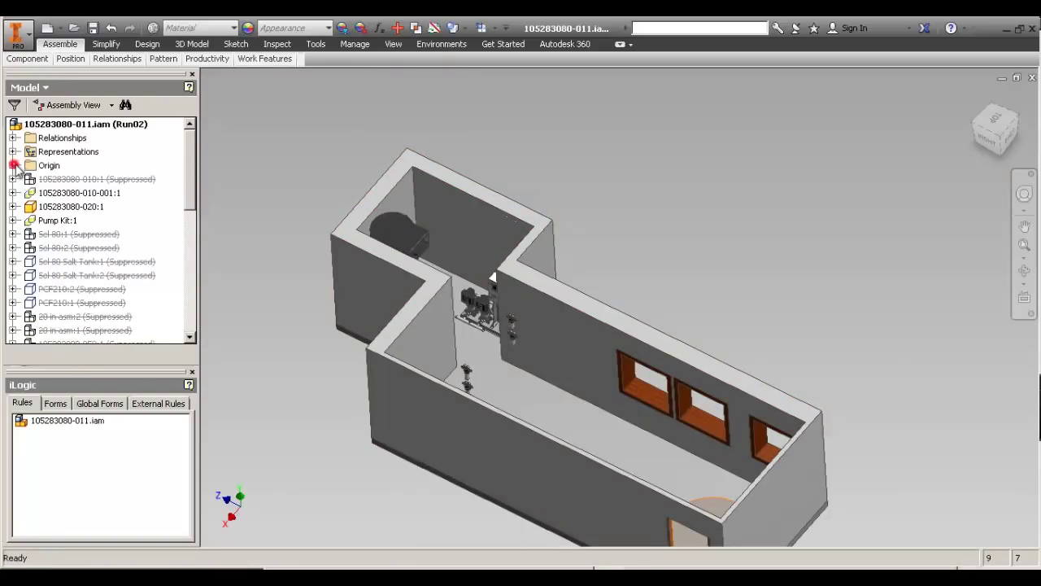
pyautogui.moveTo(189, 165); pyautogui.dragTo(187, 269)
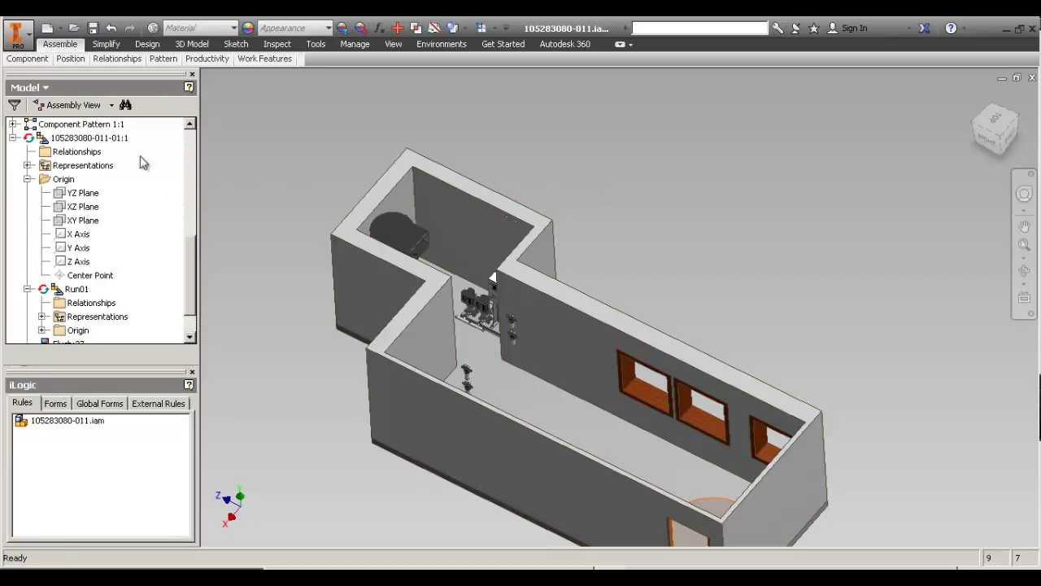
pyautogui.click(52, 137)
pyautogui.doubleClick(53, 137)
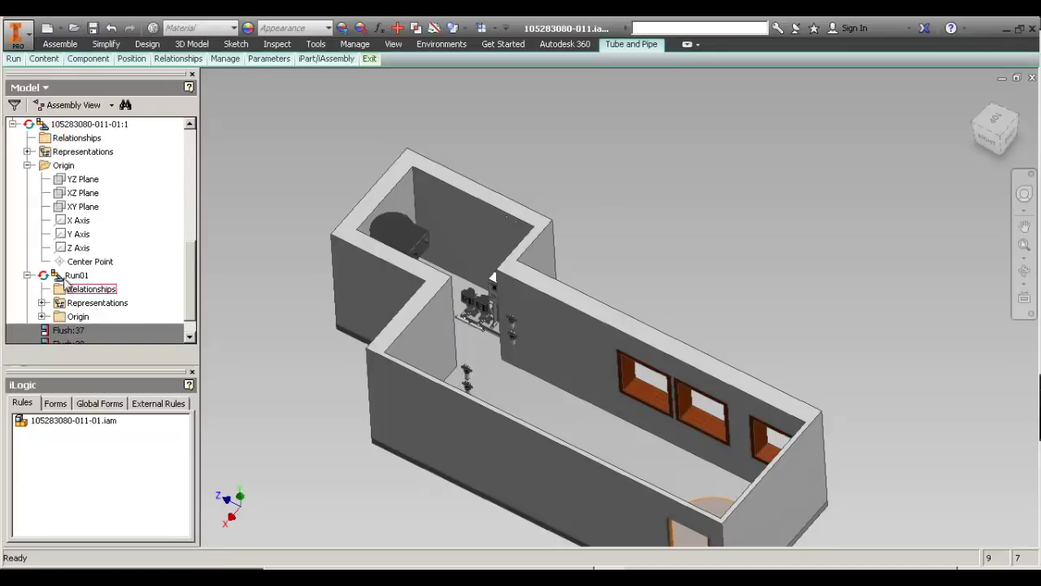
pyautogui.click(41, 317)
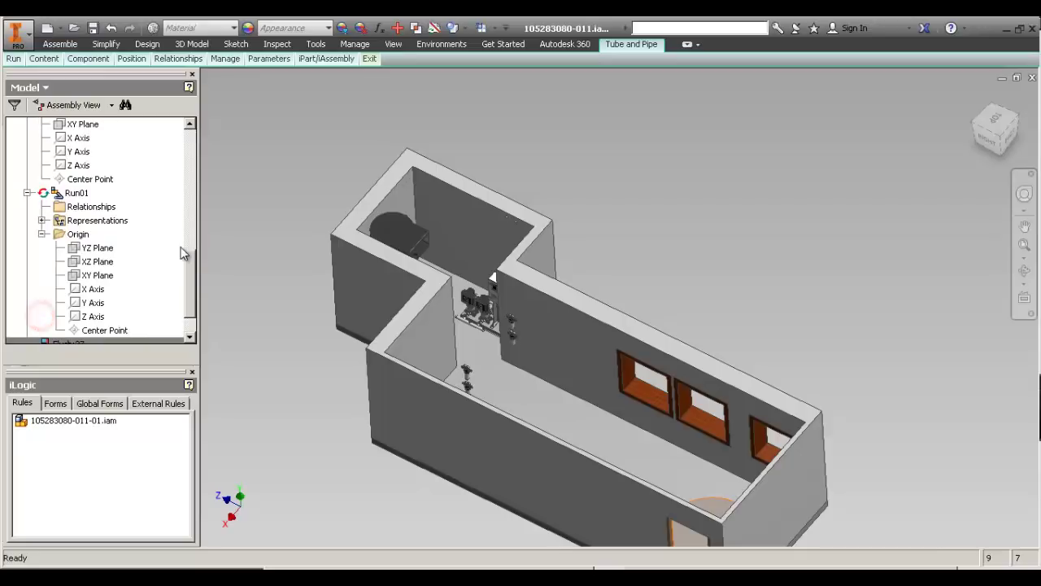
pyautogui.press('c')
pyautogui.click(132, 254)
pyautogui.scroll(1, 130, 244)
pyautogui.click(77, 137)
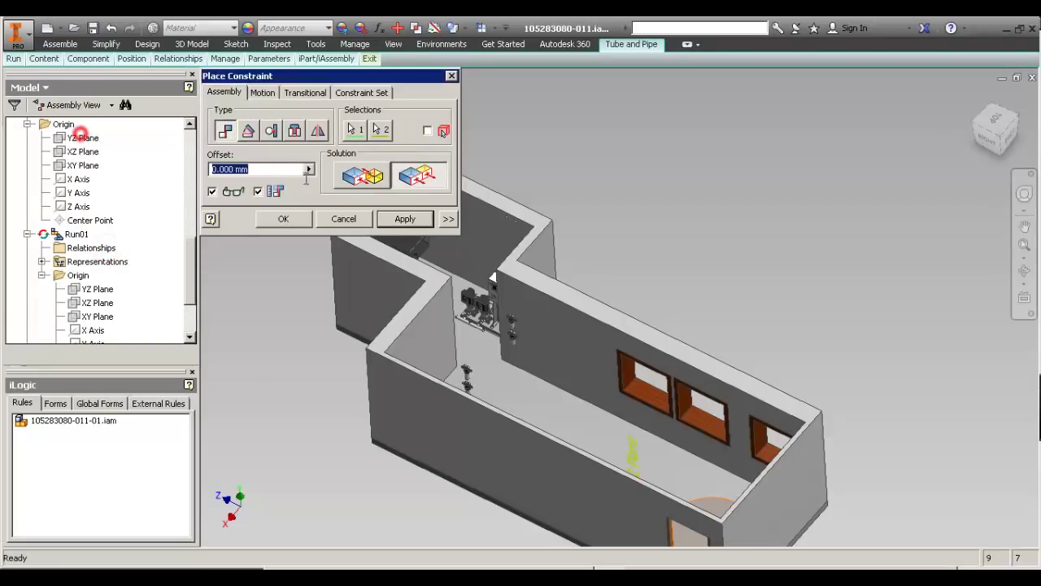
pyautogui.click(404, 218)
pyautogui.click(95, 303)
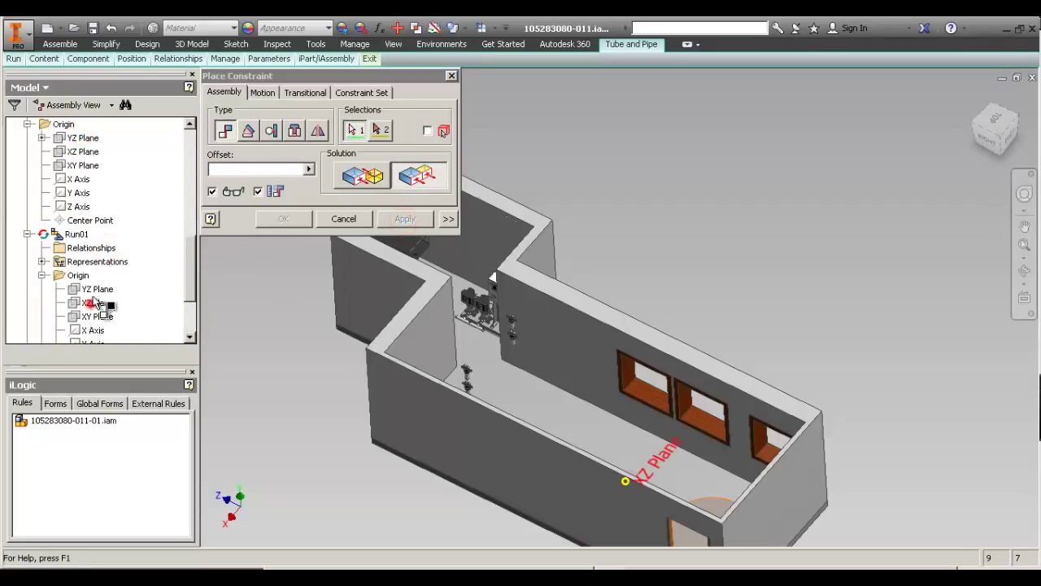
pyautogui.click(75, 152)
pyautogui.click(404, 218)
pyautogui.click(97, 316)
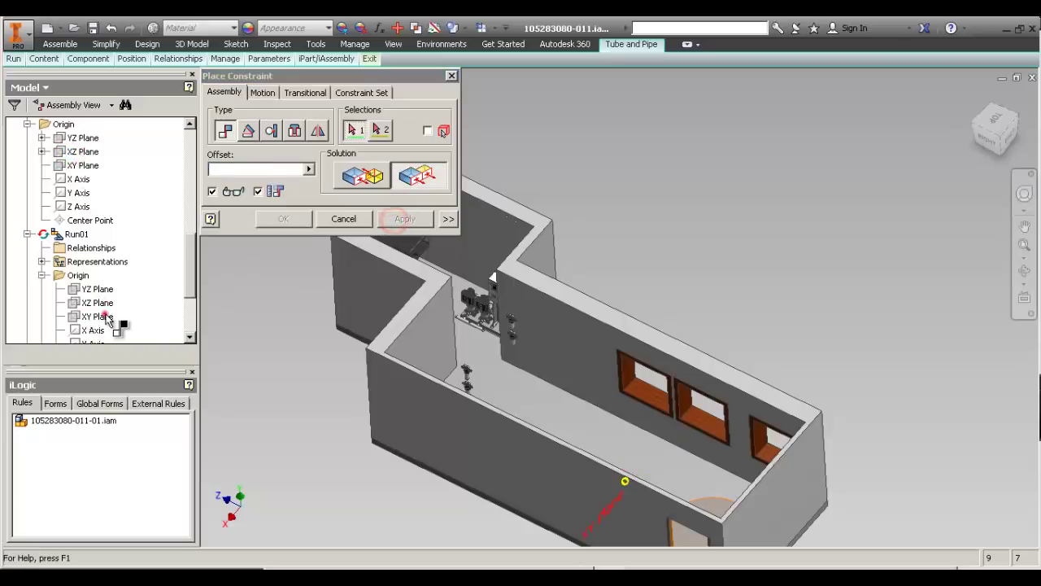
pyautogui.click(83, 165)
pyautogui.click(404, 218)
pyautogui.click(343, 218)
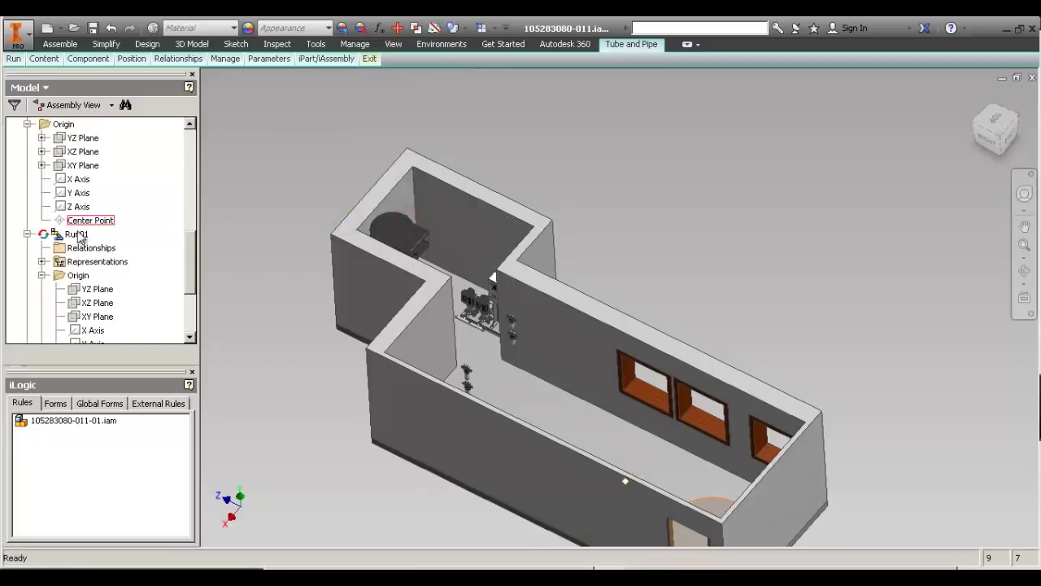
# Activate Run01 and create a new route with the part file name 105283080-011.Route01.
pyautogui.doubleClick(78, 235)
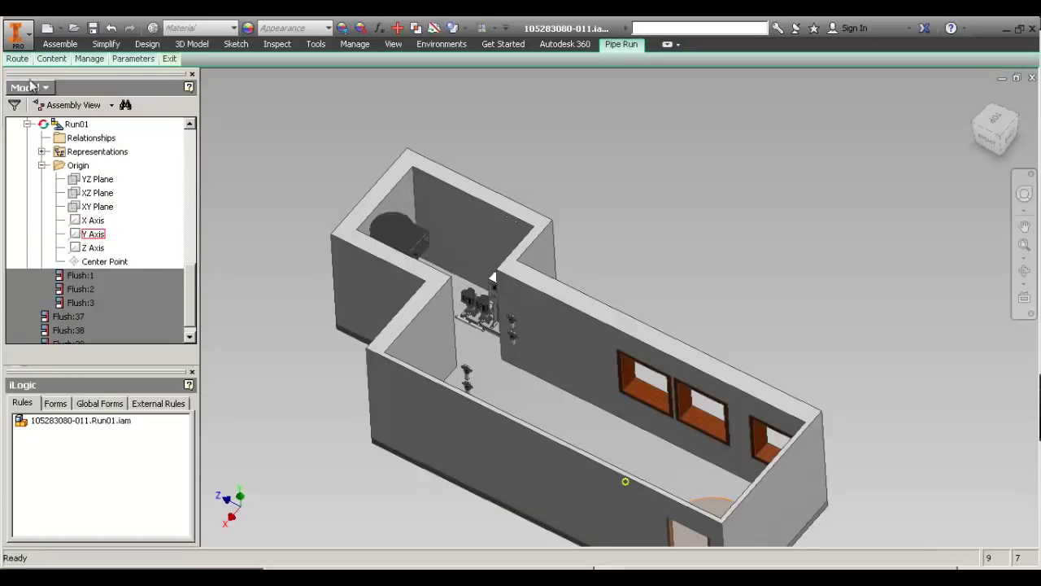
pyautogui.click(17, 59)
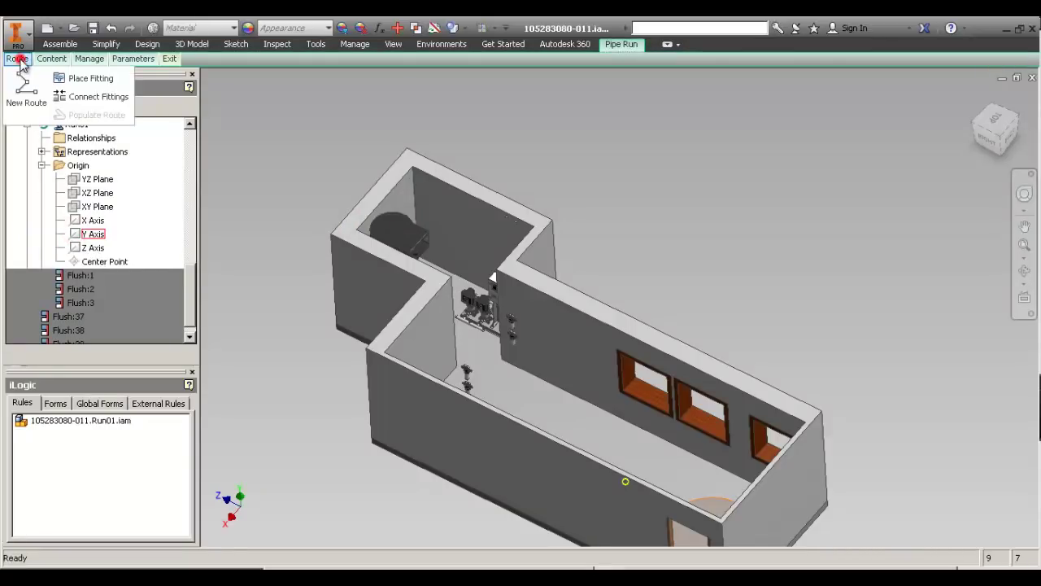
pyautogui.click(23, 107)
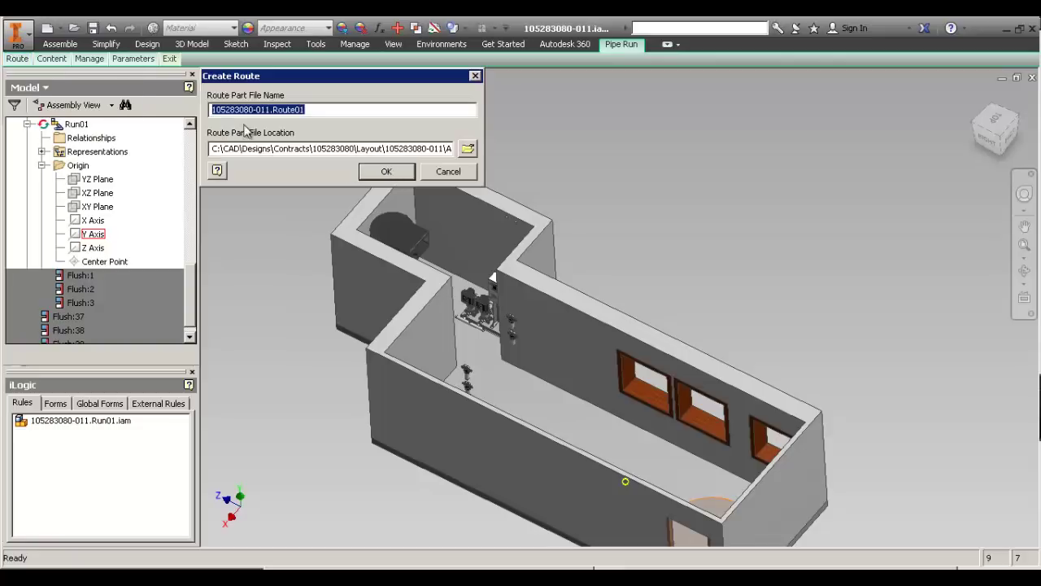
pyautogui.click(376, 176)
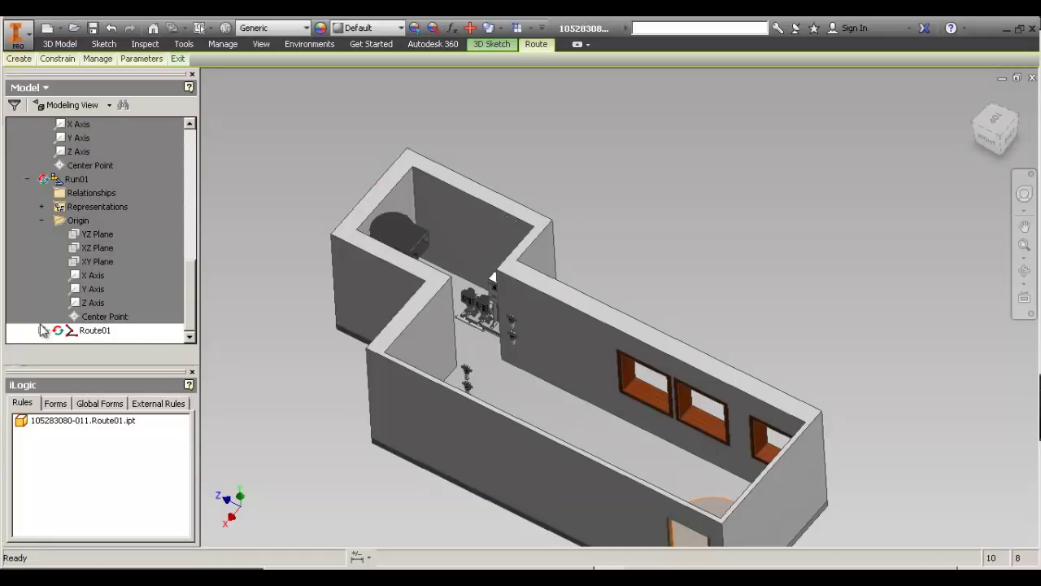
# Include Run01's YZ, XZ and XY origin planes as geometry in Route01.
pyautogui.click(42, 331)
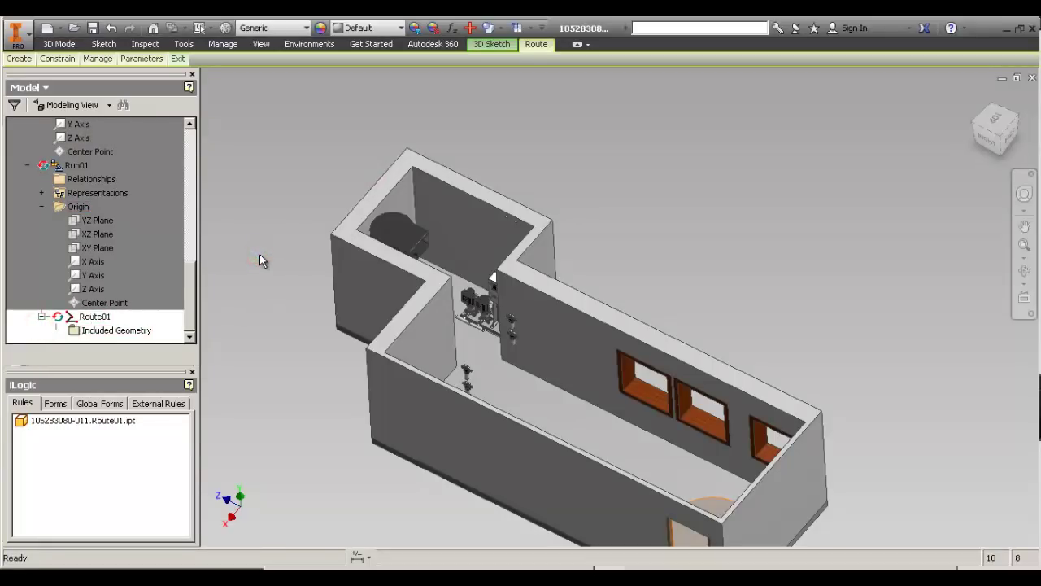
pyautogui.press('i')
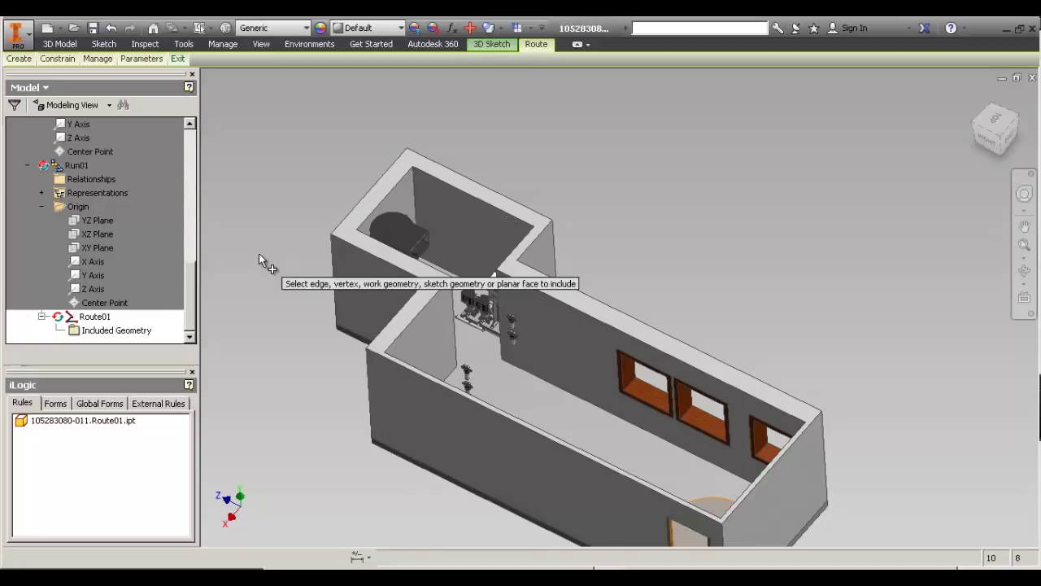
pyautogui.click(95, 226)
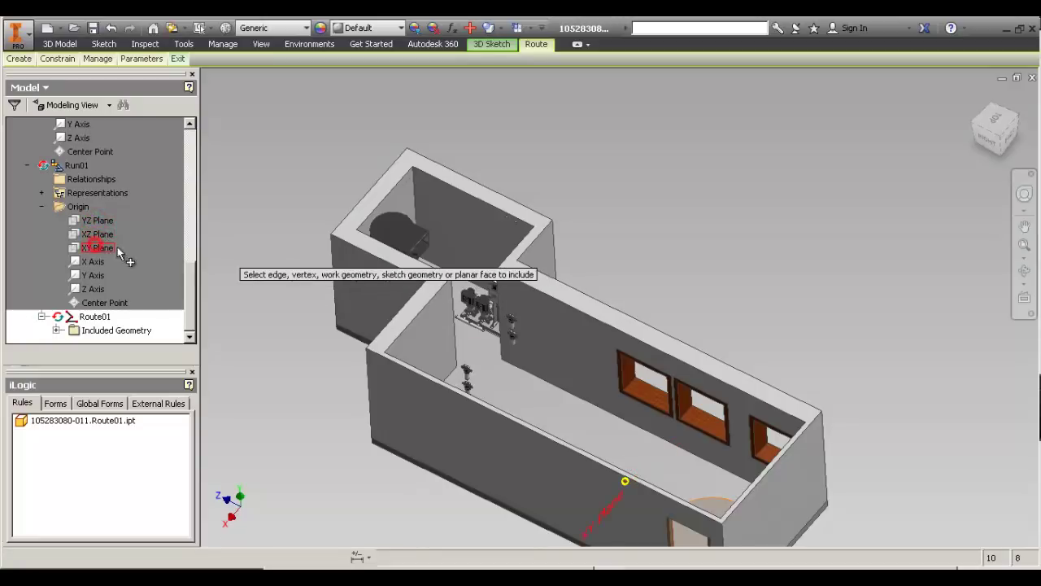
pyautogui.rightClick(243, 262)
pyautogui.click(268, 269)
pyautogui.click(55, 330)
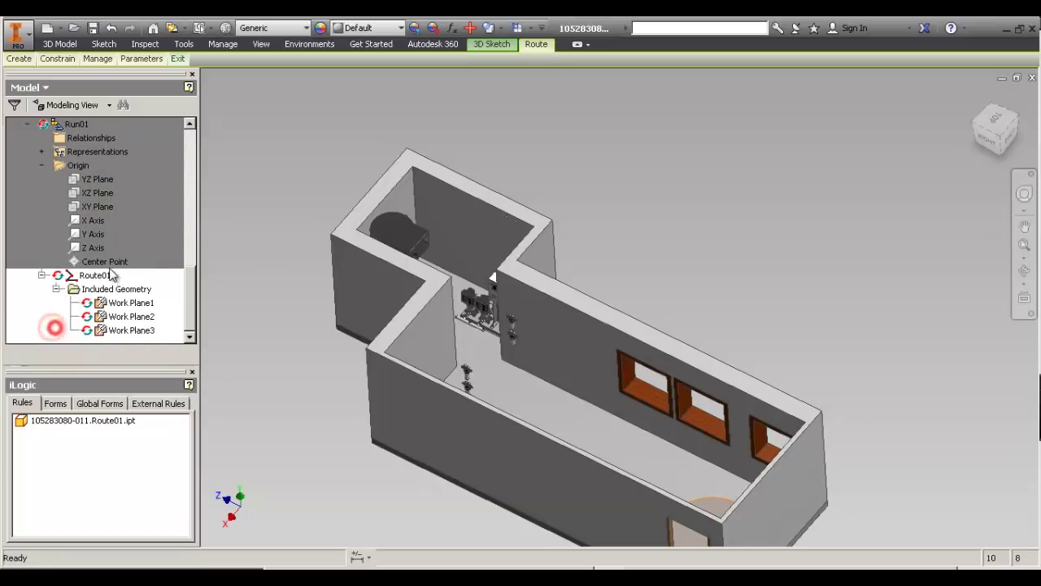
# Turn on Auto-Resize for all three included work planes of Route01.
pyautogui.click(118, 317)
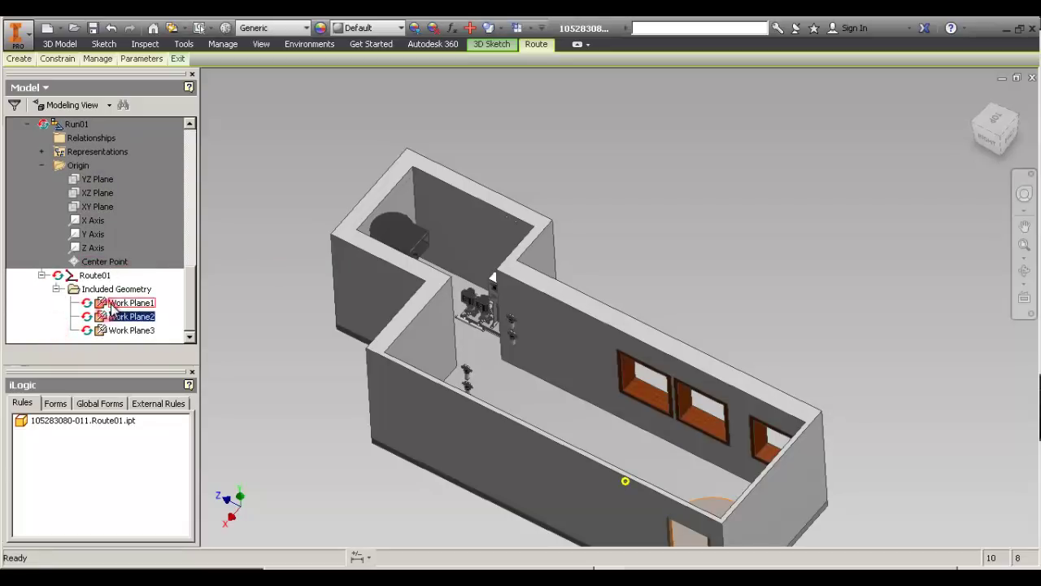
pyautogui.keyDown('ctrl'); pyautogui.click(122, 303); pyautogui.keyUp('ctrl')
pyautogui.keyDown('ctrl'); pyautogui.click(122, 330); pyautogui.keyUp('ctrl')
pyautogui.rightClick(119, 330)
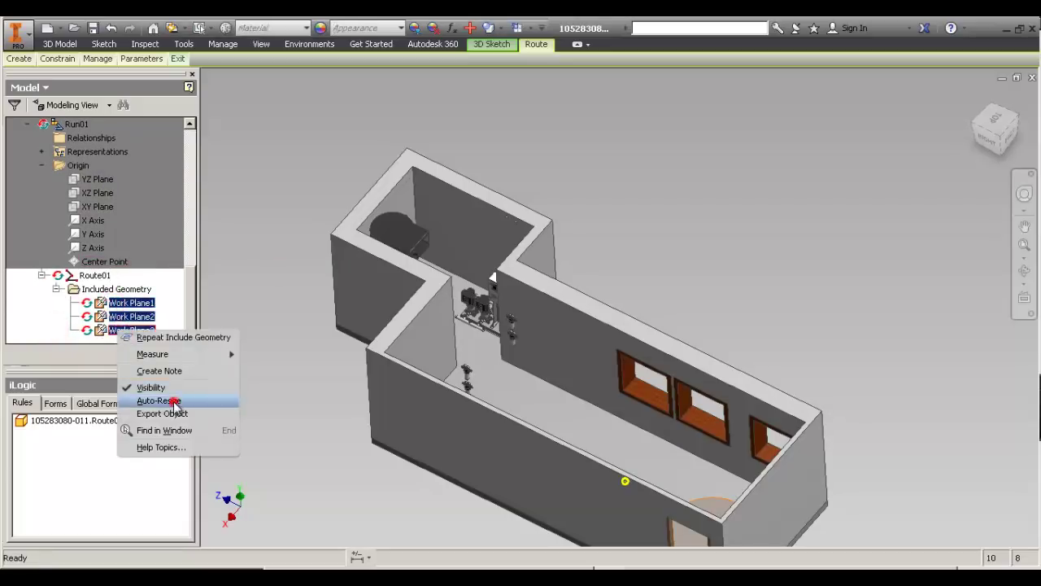
pyautogui.click(174, 401)
pyautogui.click(229, 298)
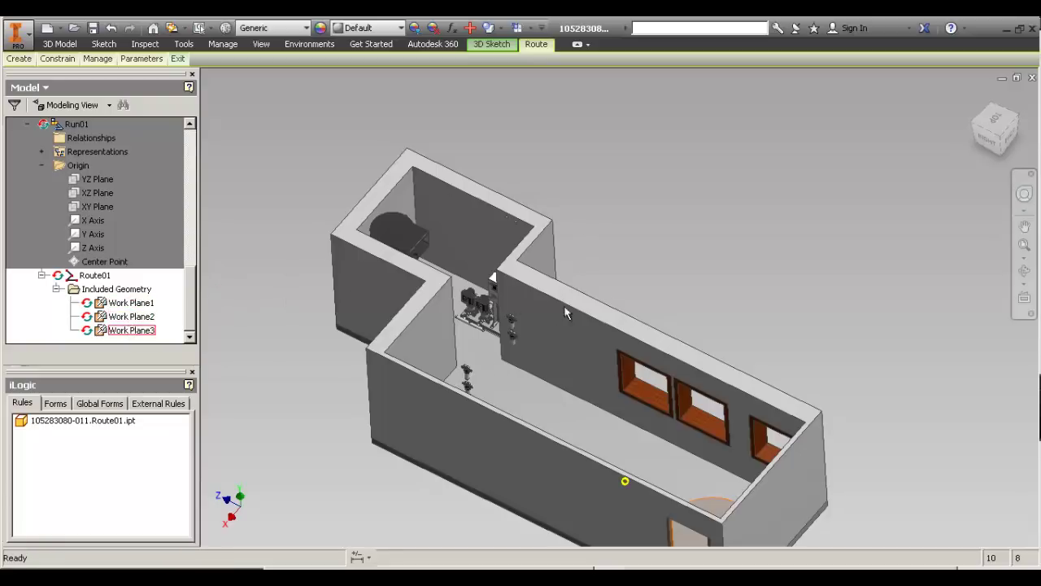
pyautogui.moveTo(189, 304); pyautogui.dragTo(189, 218)
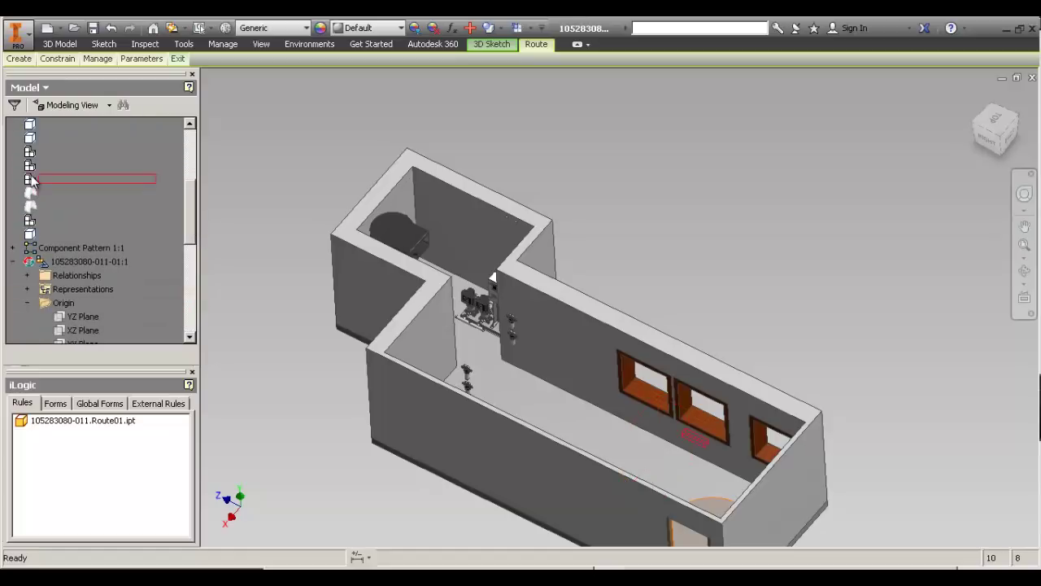
pyautogui.scroll(5, 189, 207)
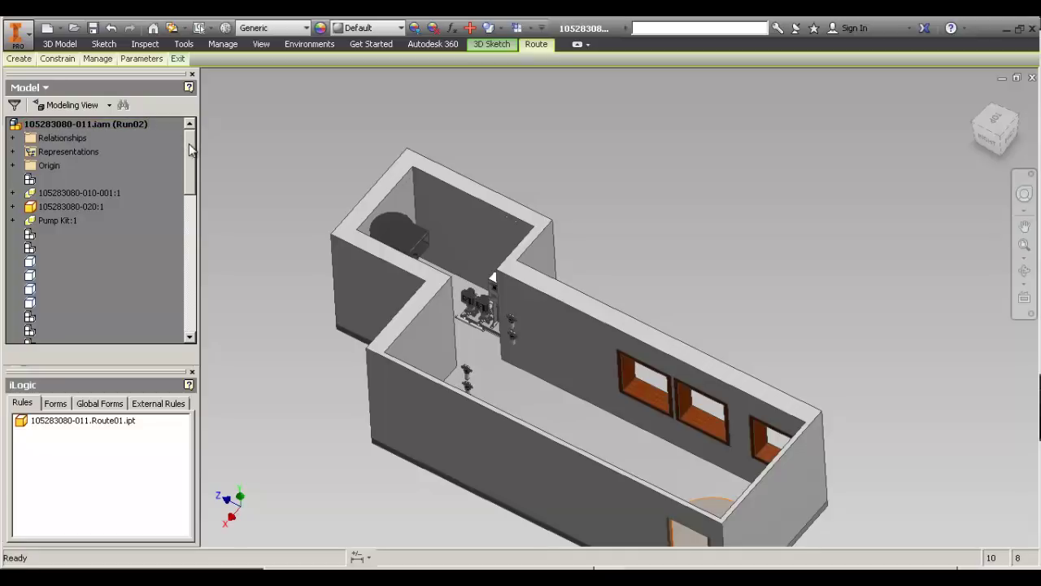
pyautogui.moveTo(189, 144); pyautogui.dragTo(190, 157)
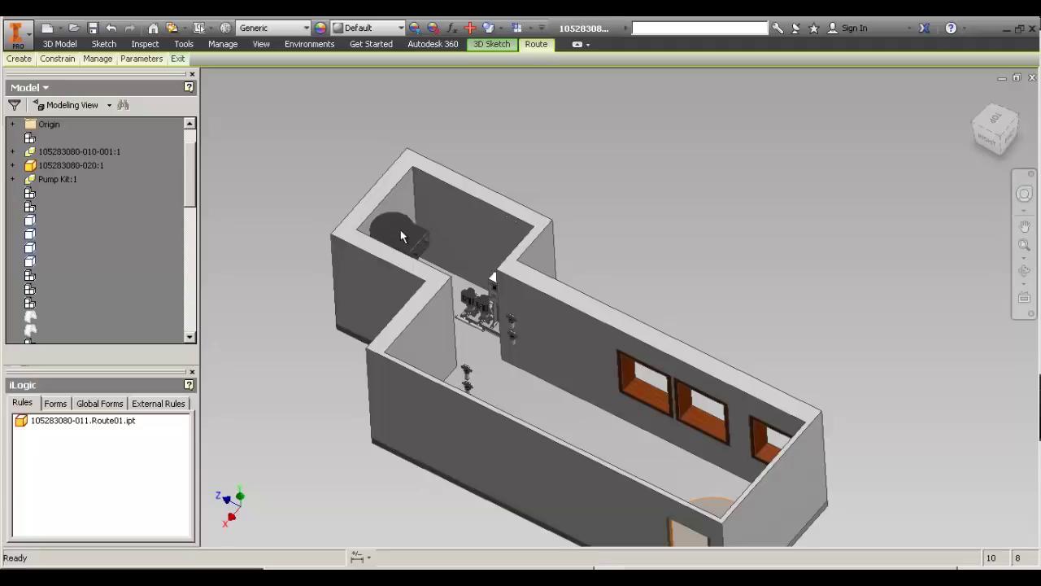
pyautogui.scroll(-4, 492, 284)
pyautogui.scroll(3, 483, 341)
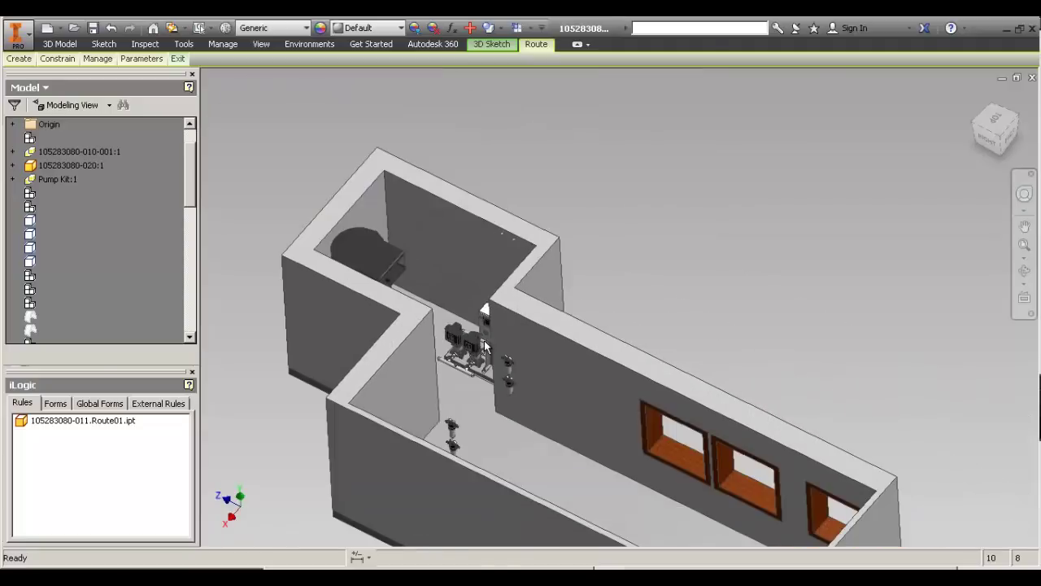
pyautogui.moveTo(195, 186); pyautogui.dragTo(198, 308)
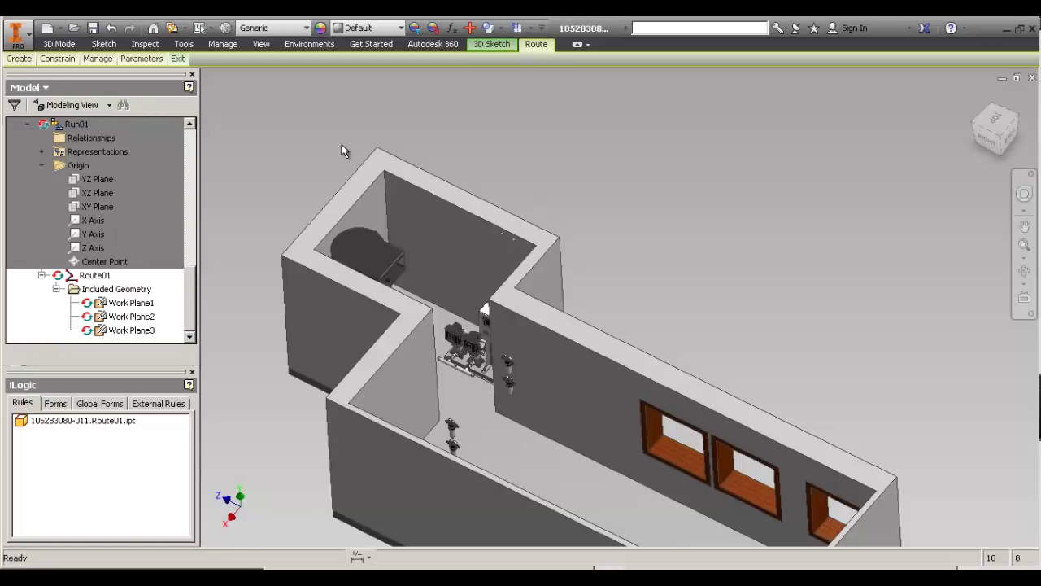
# Import the tube and pipe styles from DIN_8062-DIN_8063_Joined_PVC-U_Pipe_and_Fittings.xml in the Tube & Pipe\Styles folder.
pyautogui.click(97, 58)
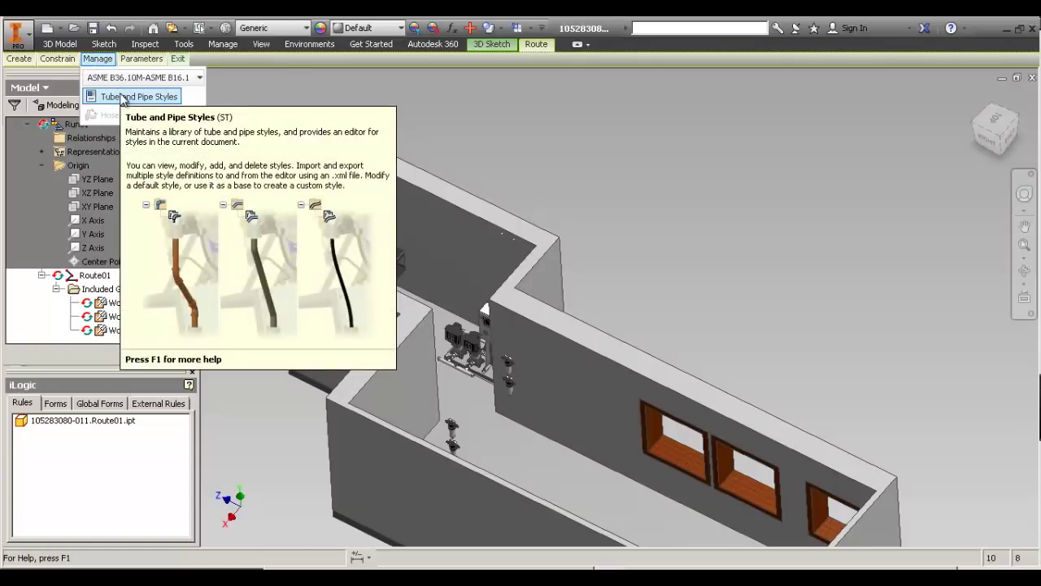
pyautogui.click(122, 98)
pyautogui.click(650, 308)
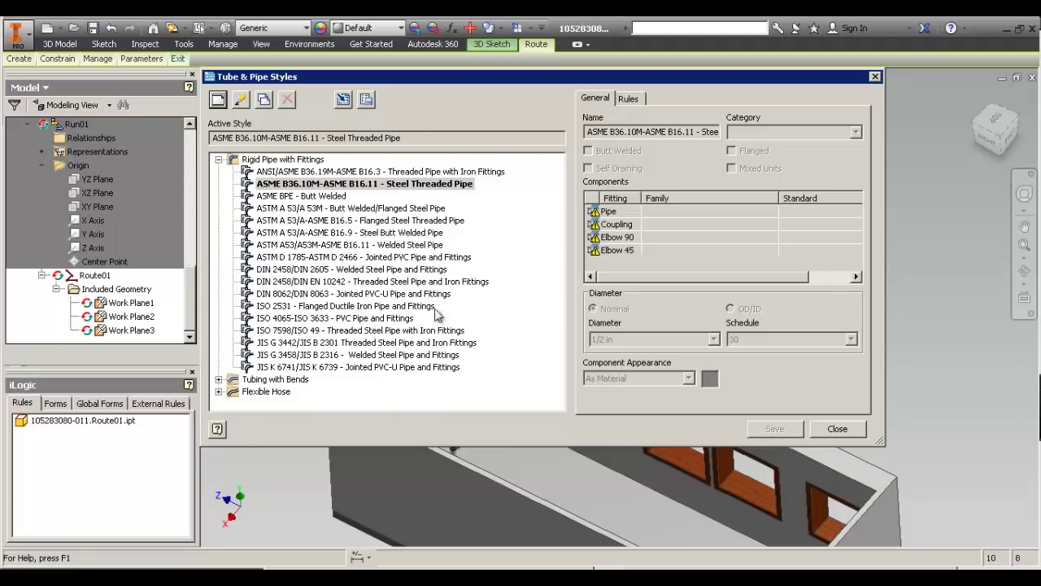
pyautogui.click(342, 99)
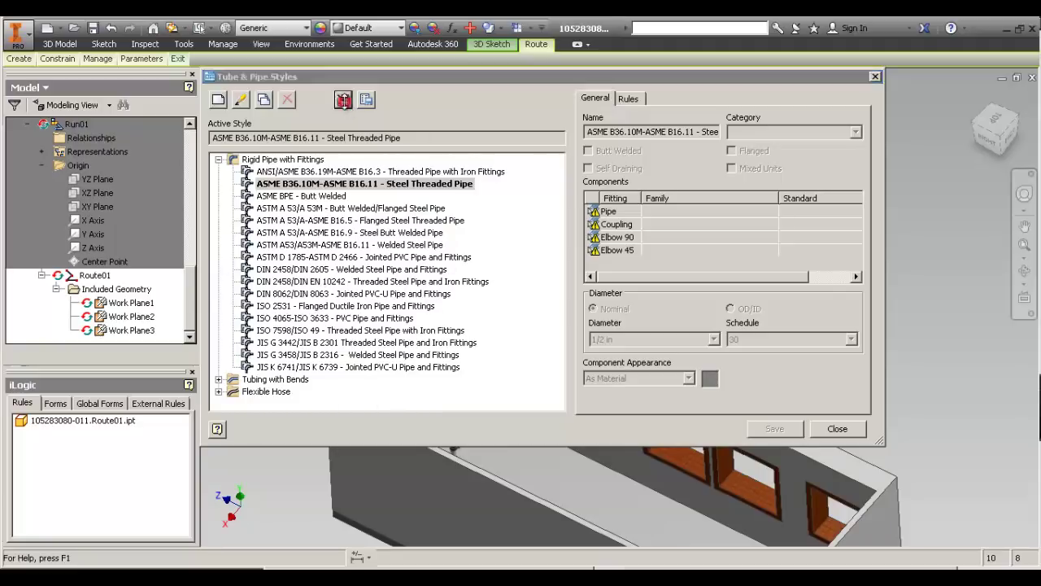
pyautogui.click(605, 138)
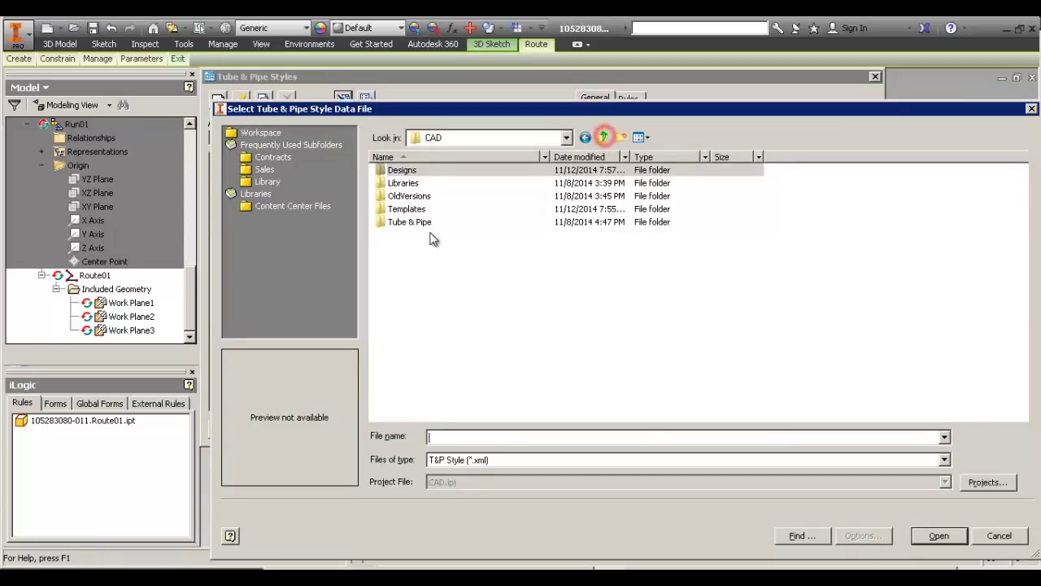
pyautogui.doubleClick(414, 222)
pyautogui.doubleClick(412, 184)
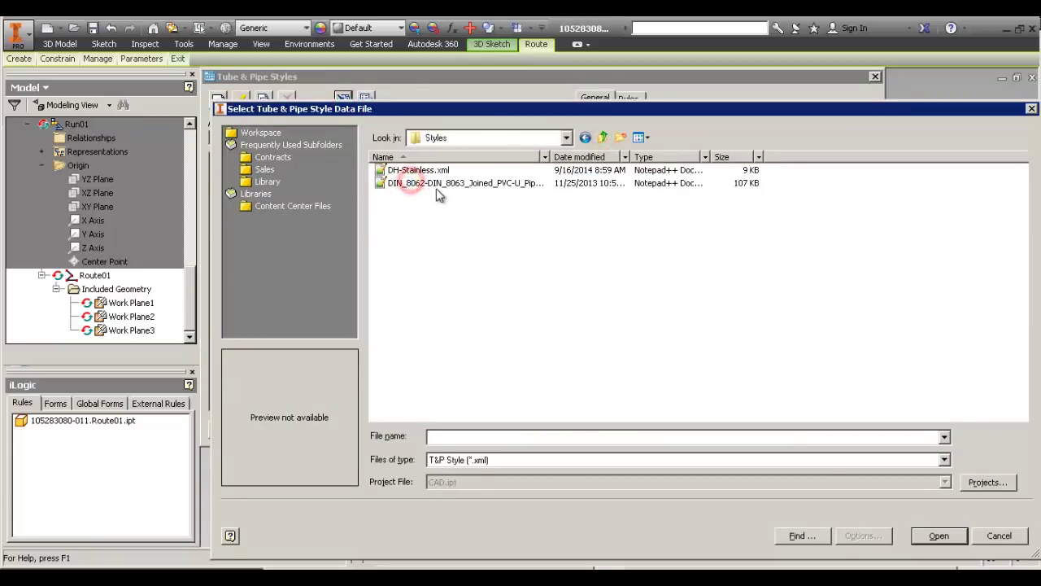
pyautogui.click(416, 184)
pyautogui.click(938, 535)
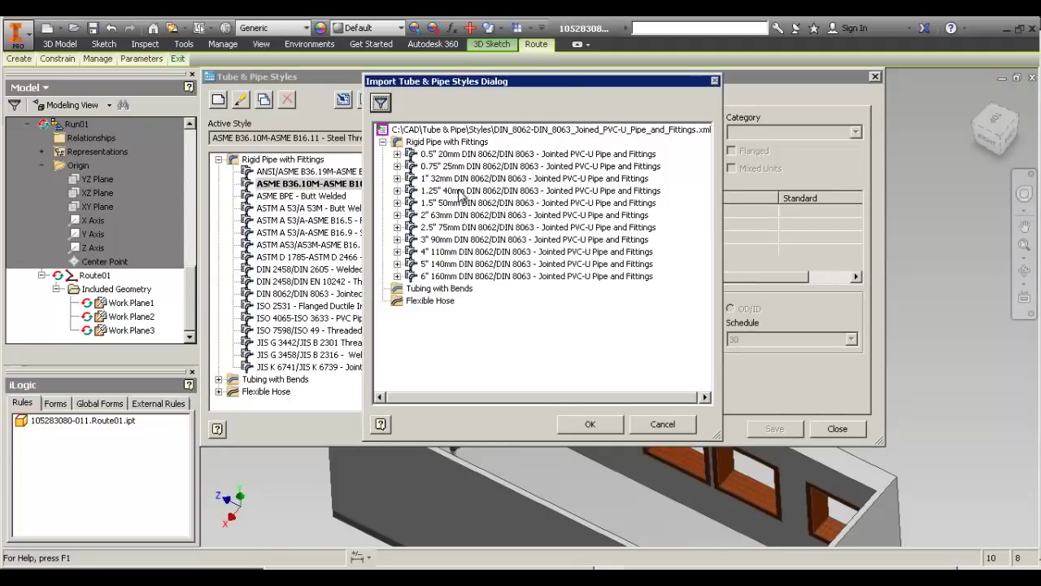
pyautogui.click(590, 424)
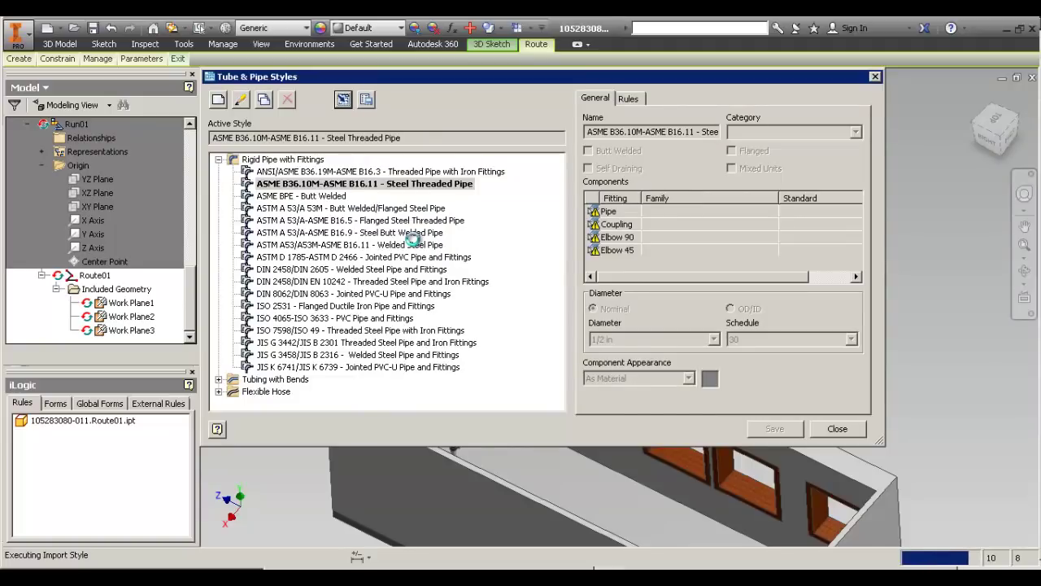
pyautogui.click(674, 331)
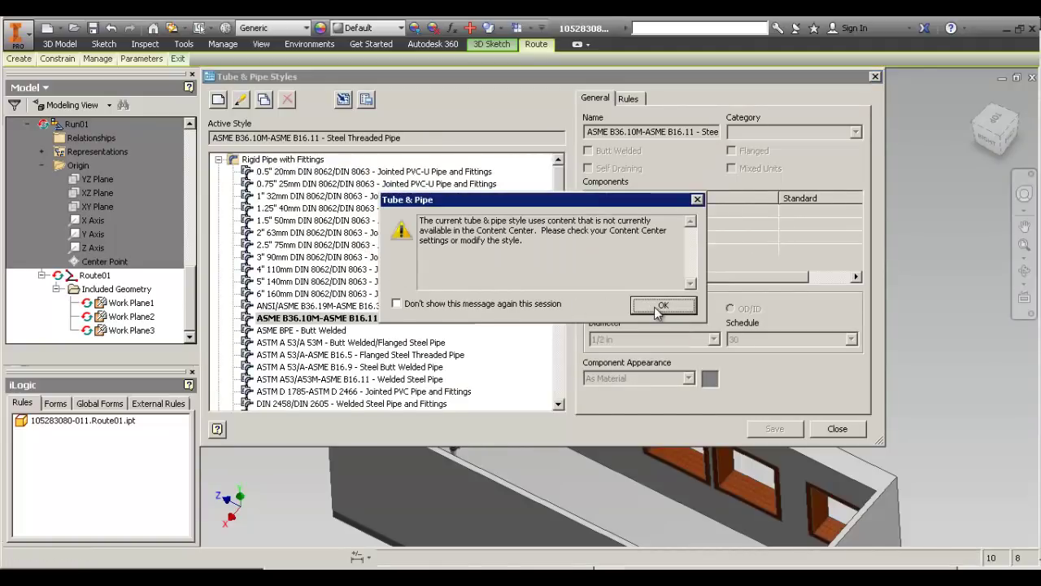
pyautogui.click(659, 309)
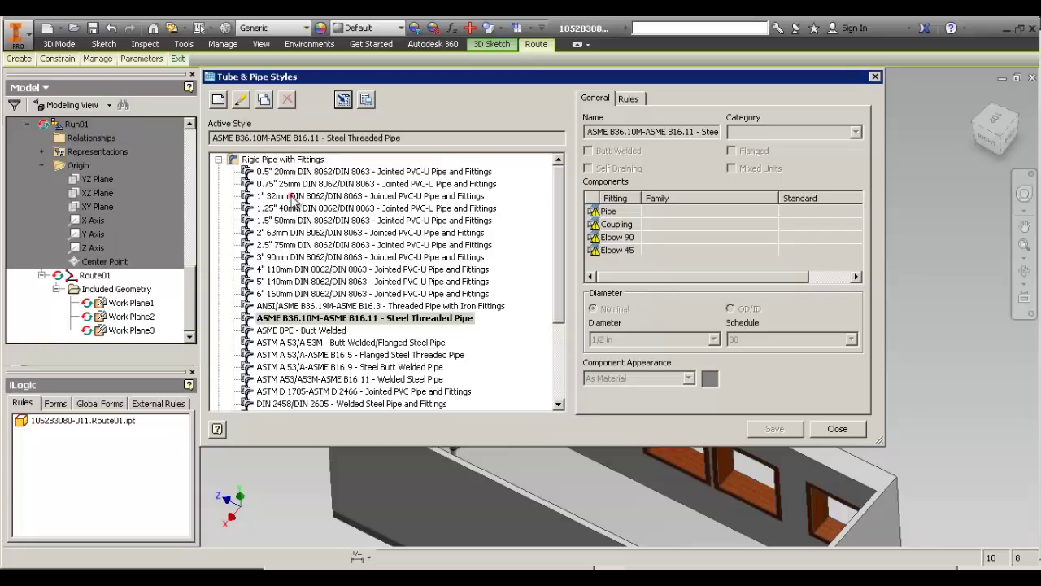
# Make the 1.25" 40mm DIN 8062/DIN 8063 Jointed PVC-U style the active pipe style.
pyautogui.click(297, 208)
pyautogui.rightClick(293, 210)
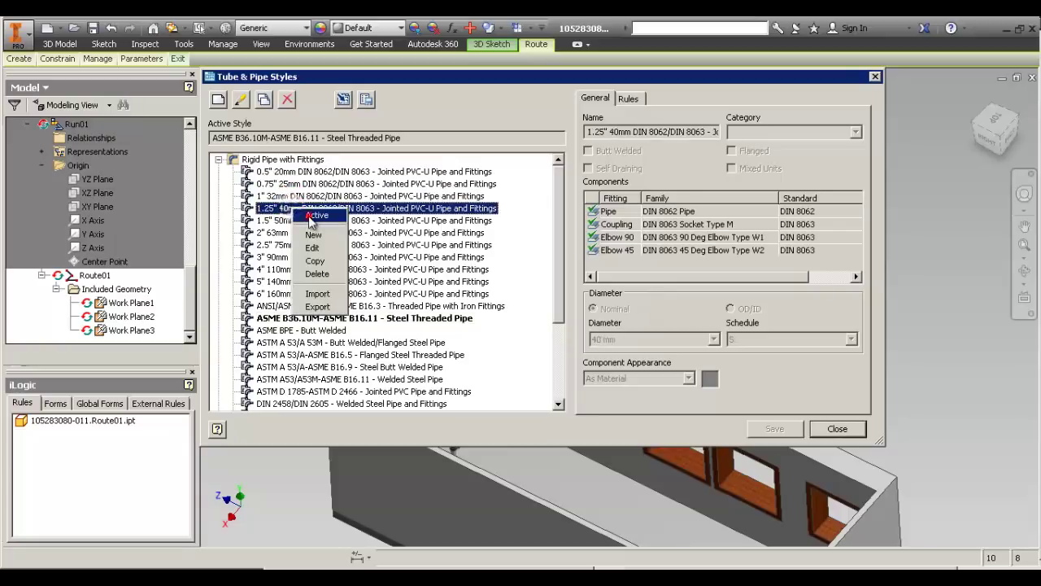
pyautogui.click(315, 214)
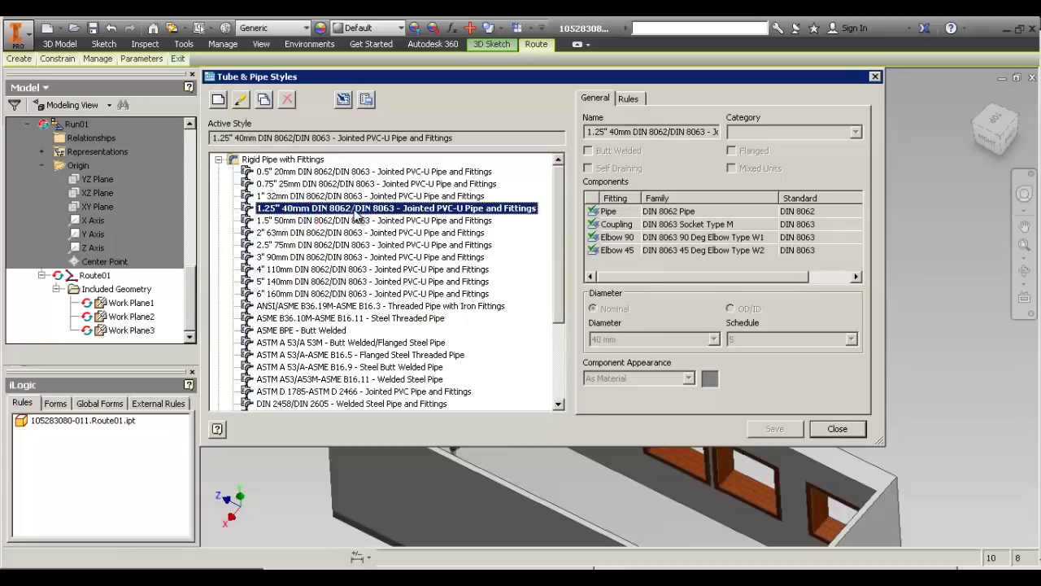
# Edit the active 1.25" 40mm style's rules and set the minimum segment length to 0.001 mm.
pyautogui.rightClick(357, 211)
pyautogui.click(379, 232)
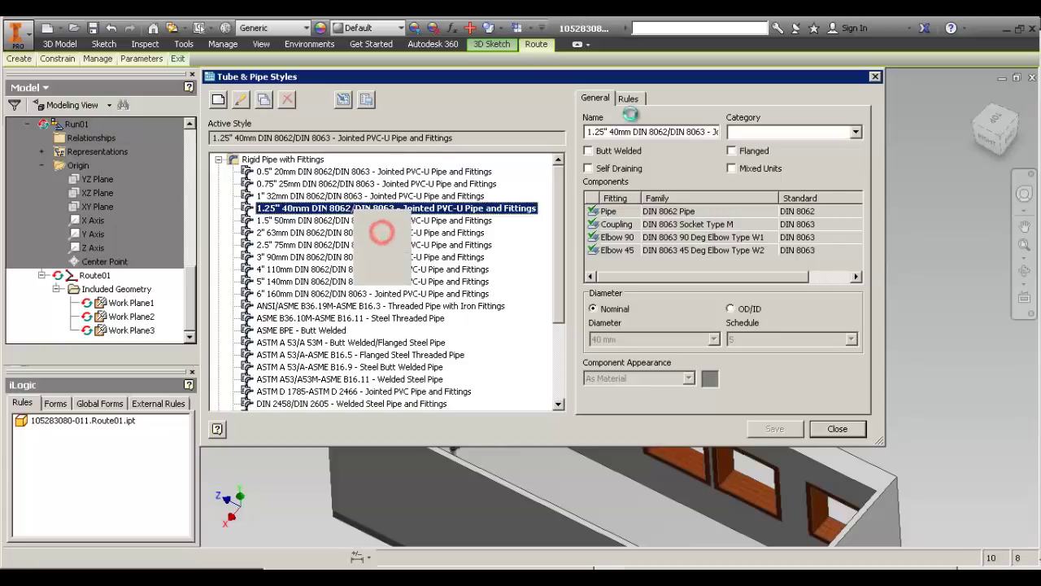
pyautogui.click(629, 99)
pyautogui.click(648, 144)
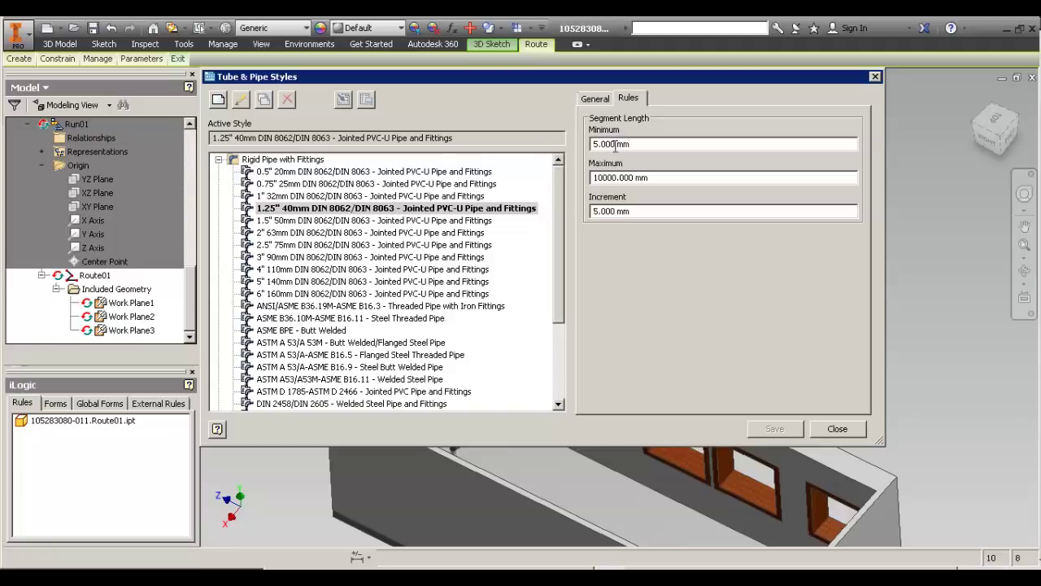
pyautogui.moveTo(617, 145); pyautogui.dragTo(592, 148)
pyautogui.write('0.')
# Set the style's segment length increment to 0.001 mm, save the style and close the style editor.
pyautogui.click(675, 206)
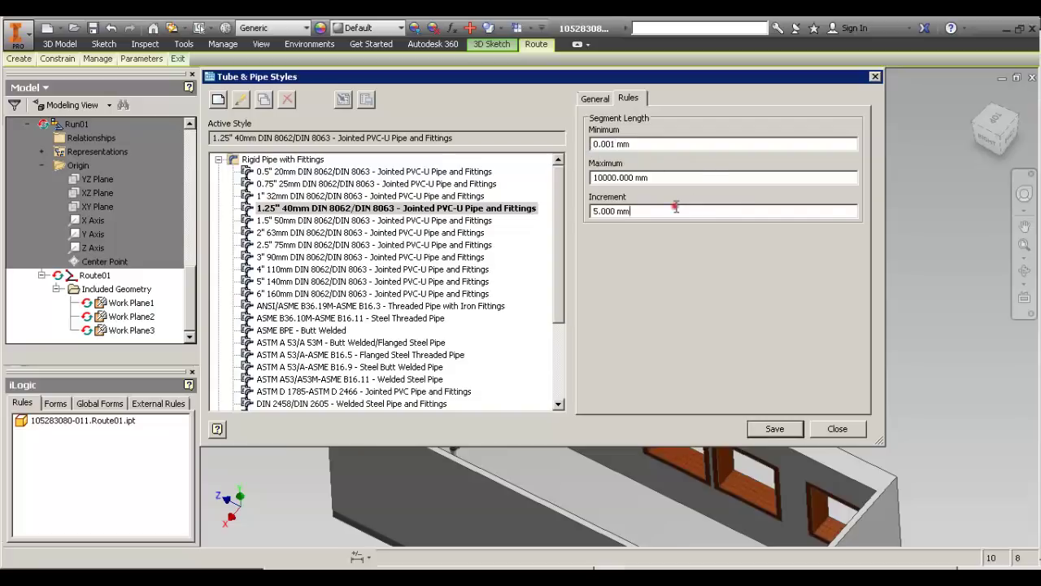
pyautogui.moveTo(612, 210); pyautogui.dragTo(569, 212)
pyautogui.press('BackSpace')
pyautogui.write('0.001')
pyautogui.click(774, 429)
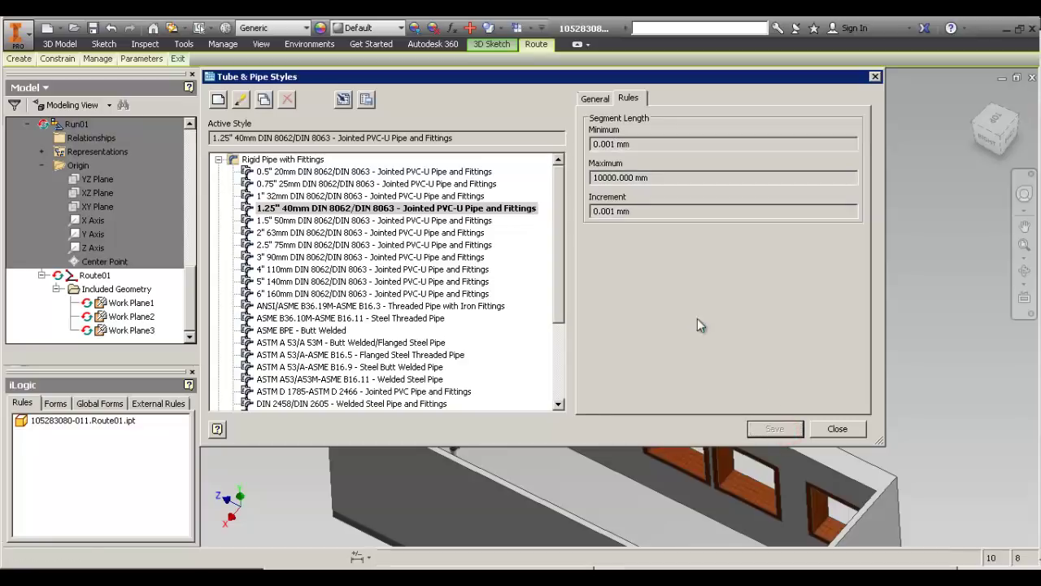
pyautogui.click(844, 431)
# Examine the two round pipe openings near the top corner of the plant room's back wall.
pyautogui.scroll(-4, 512, 225)
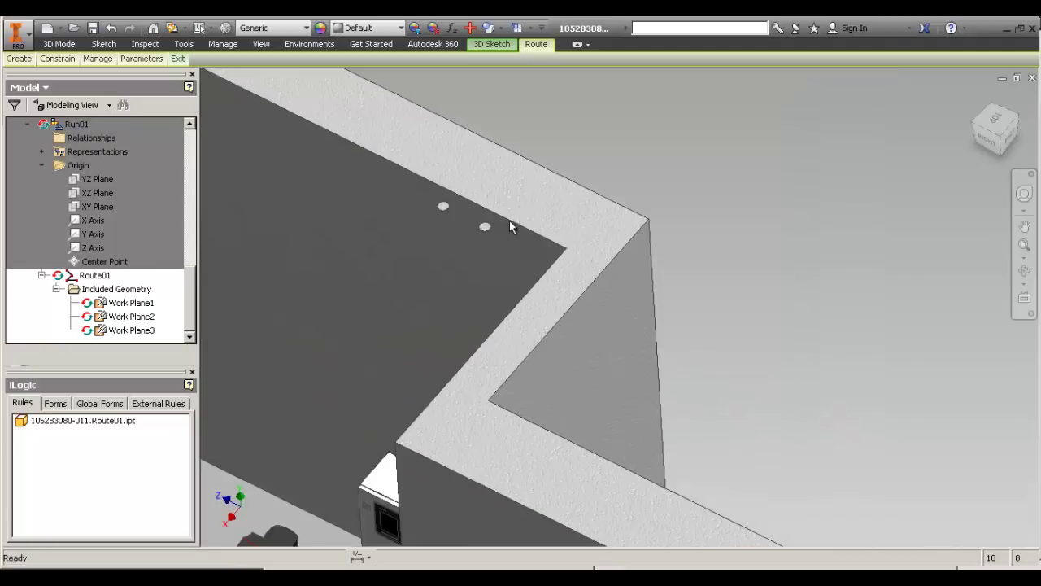
pyautogui.moveTo(490, 204); pyautogui.dragTo(558, 233, button='middle')
pyautogui.scroll(-5, 561, 207)
pyautogui.scroll(-3, 562, 207)
pyautogui.scroll(5, 558, 232)
pyautogui.scroll(-4, 622, 276)
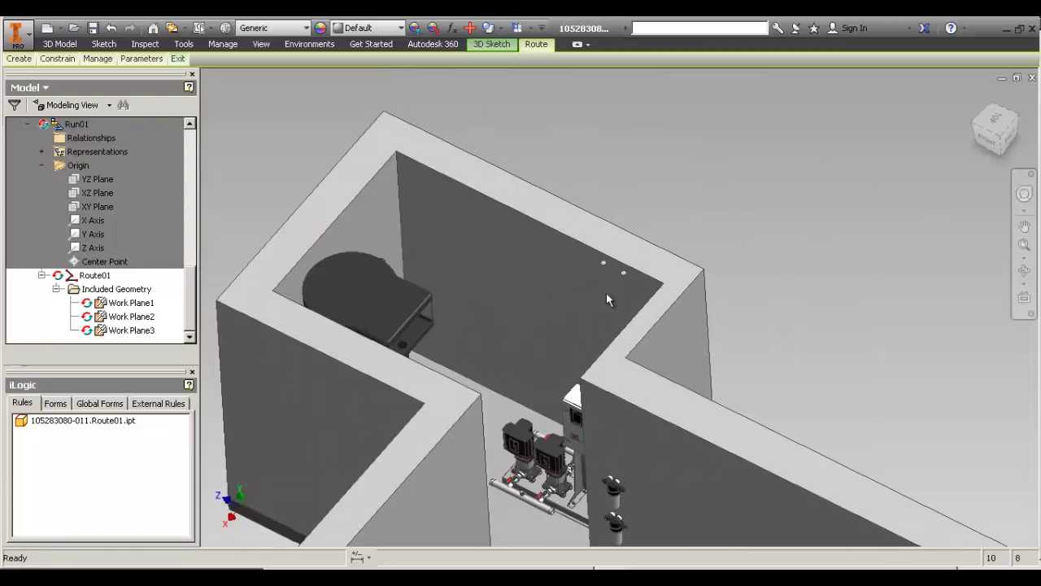
pyautogui.moveTo(606, 292); pyautogui.dragTo(530, 239, button='middle')
pyautogui.scroll(8, 526, 195)
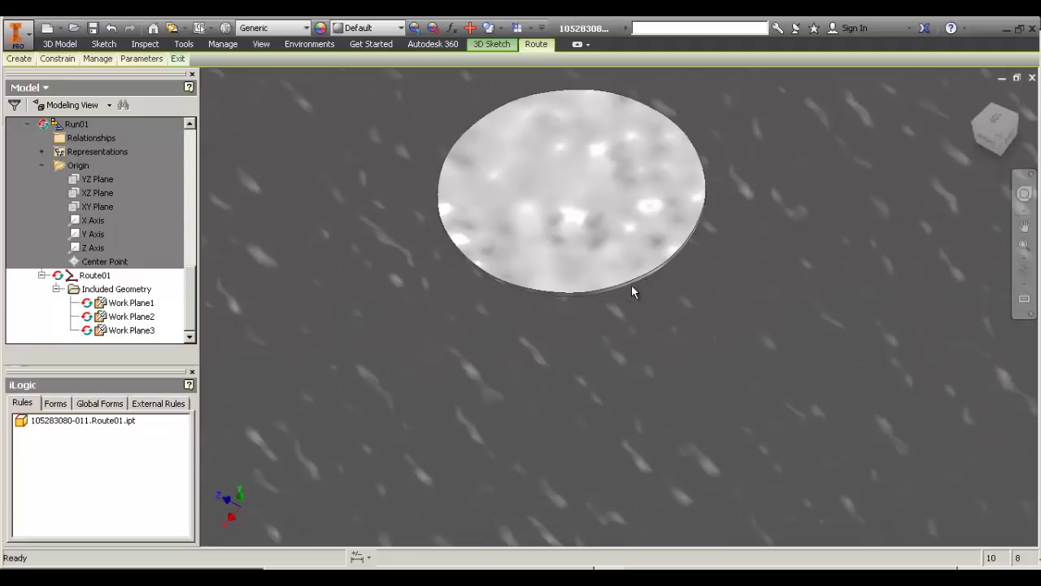
pyautogui.scroll(-5, 569, 230)
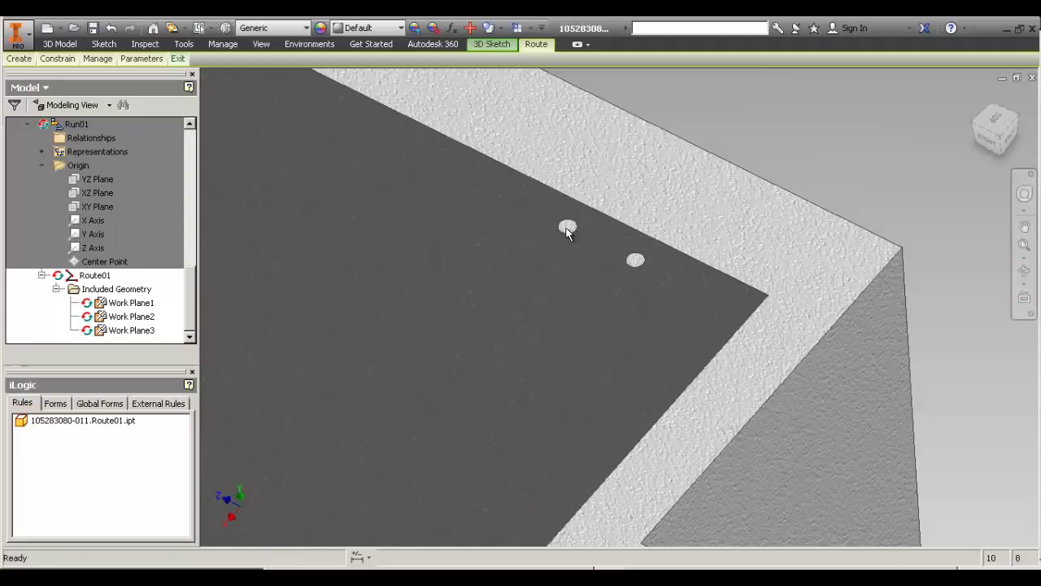
pyautogui.scroll(3, 569, 230)
pyautogui.scroll(-6, 569, 238)
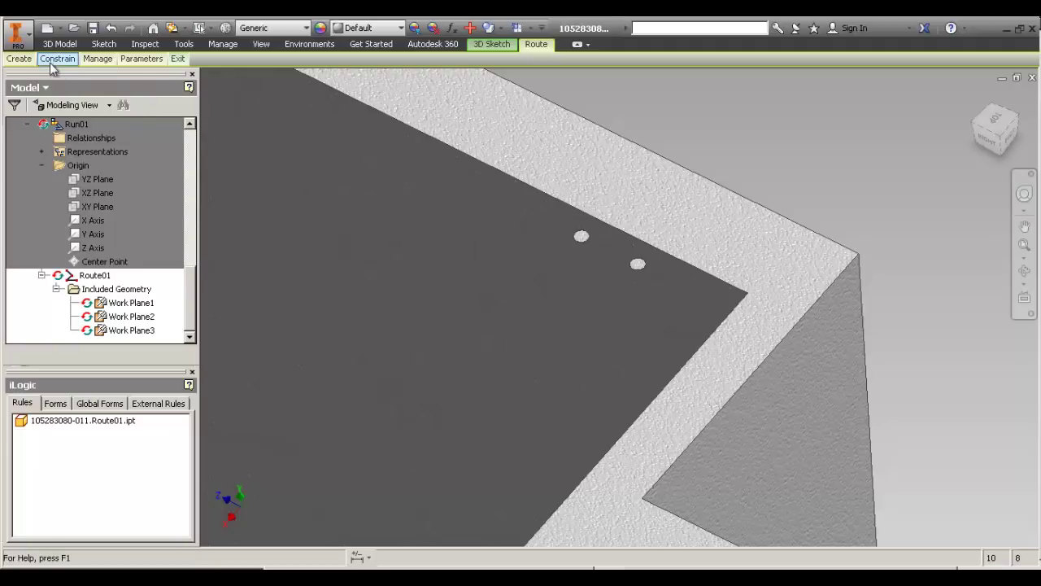
pyautogui.moveTo(146, 67)
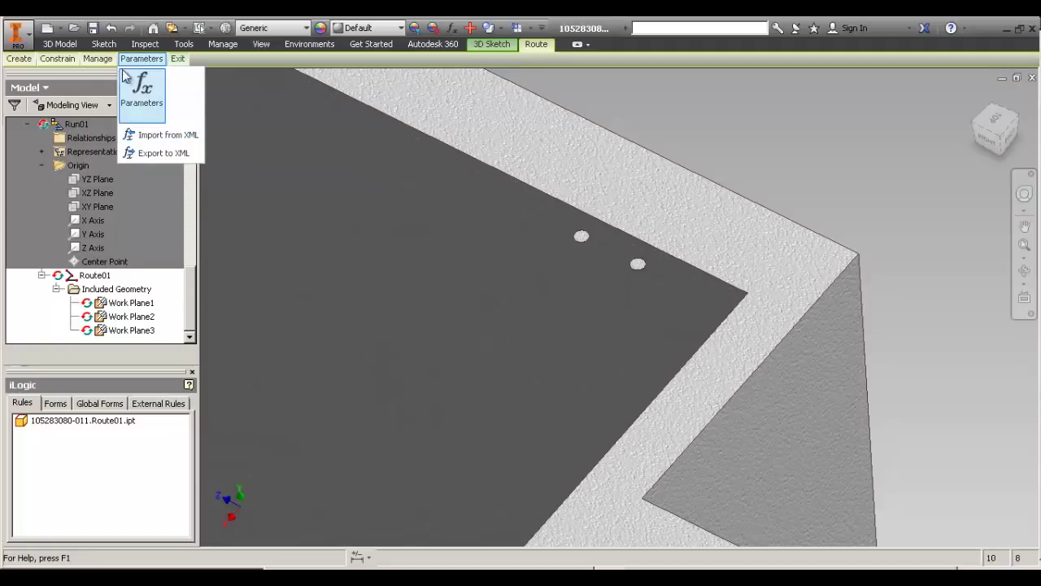
pyautogui.click(98, 61)
pyautogui.click(101, 60)
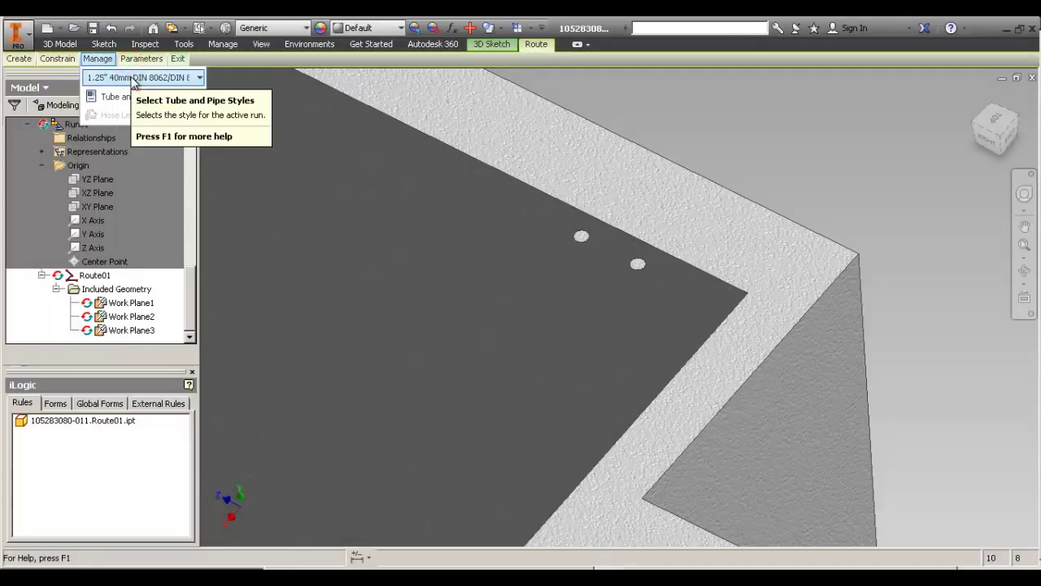
pyautogui.click(140, 60)
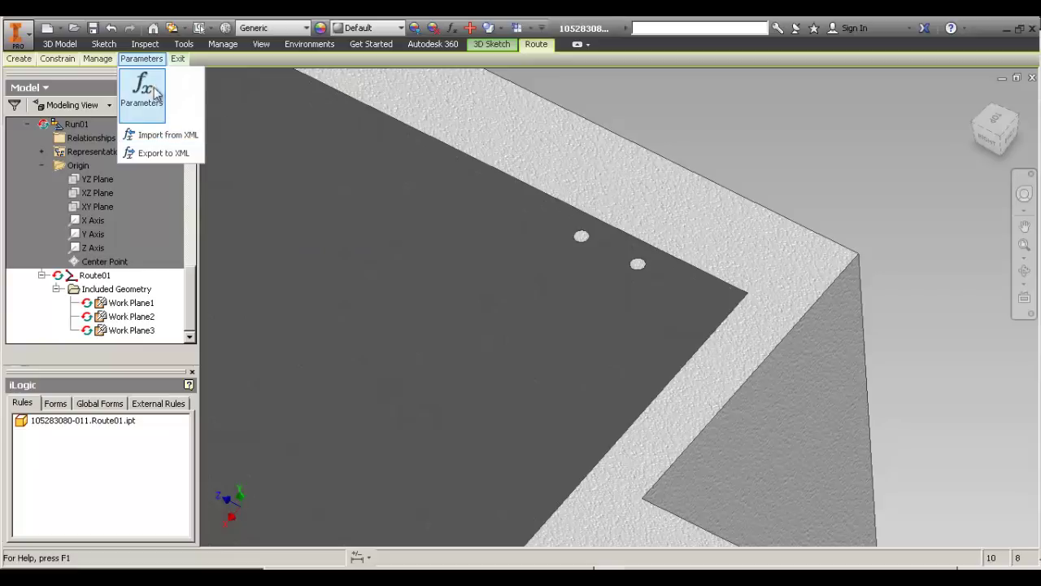
# Look over the size-labelled fittings and Sketch 1 in the 141005-Fitting sized assembly.
pyautogui.click(366, 222)
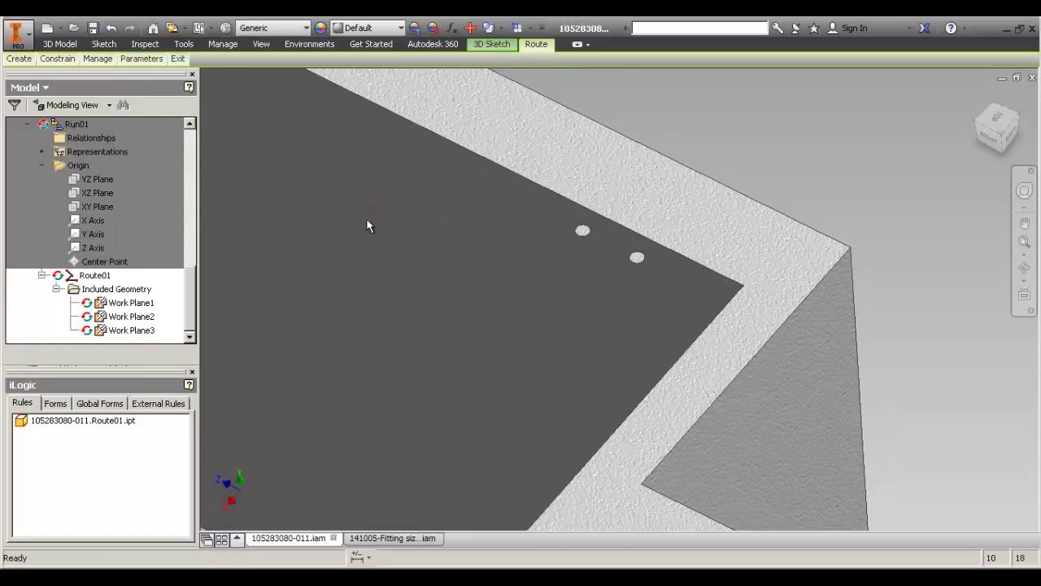
pyautogui.click(391, 537)
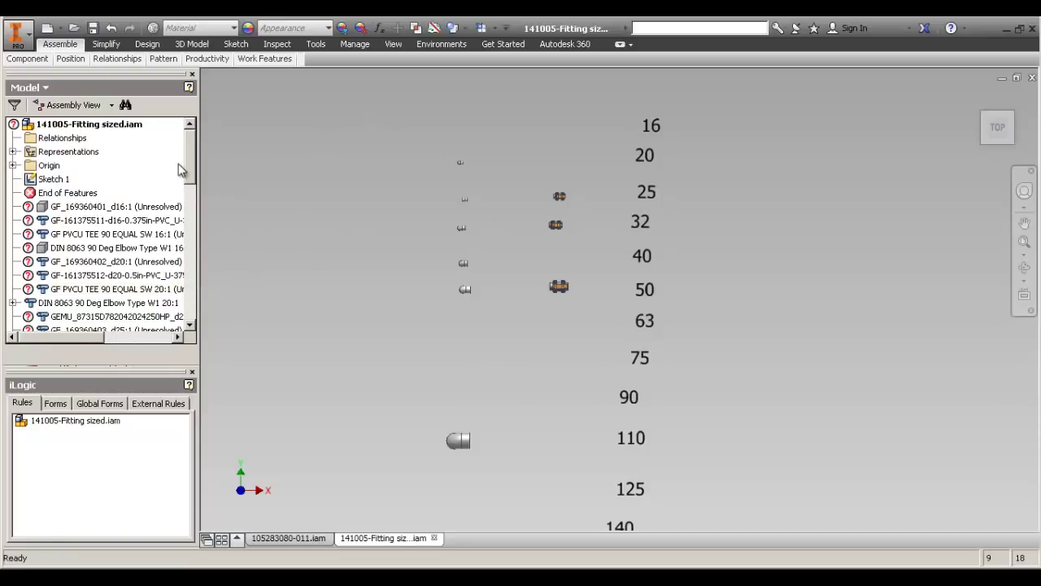
pyautogui.moveTo(194, 150); pyautogui.dragTo(216, 133)
pyautogui.doubleClick(53, 178)
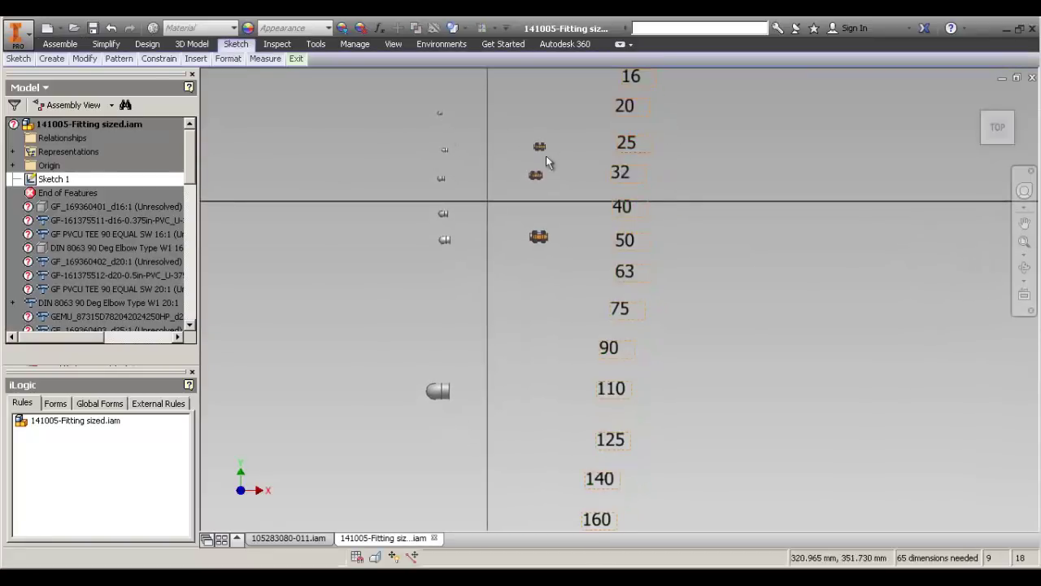
pyautogui.click(274, 175)
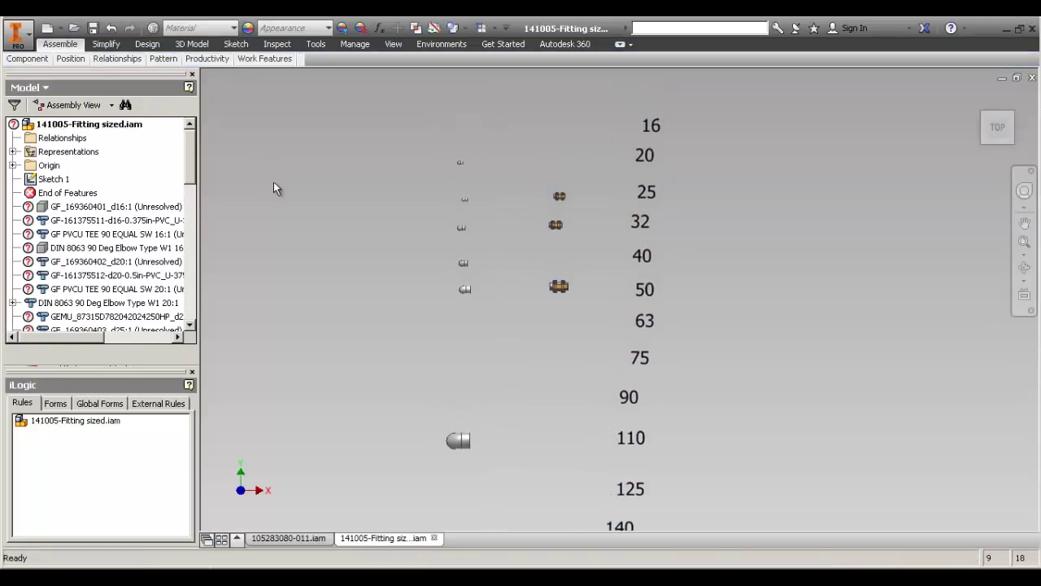
# Look through the parameter XML files in the Tube & Pipe Parameters folder and put away the SHORTCUTS.txt notes.
pyautogui.hotkey('alt', 'Tab')
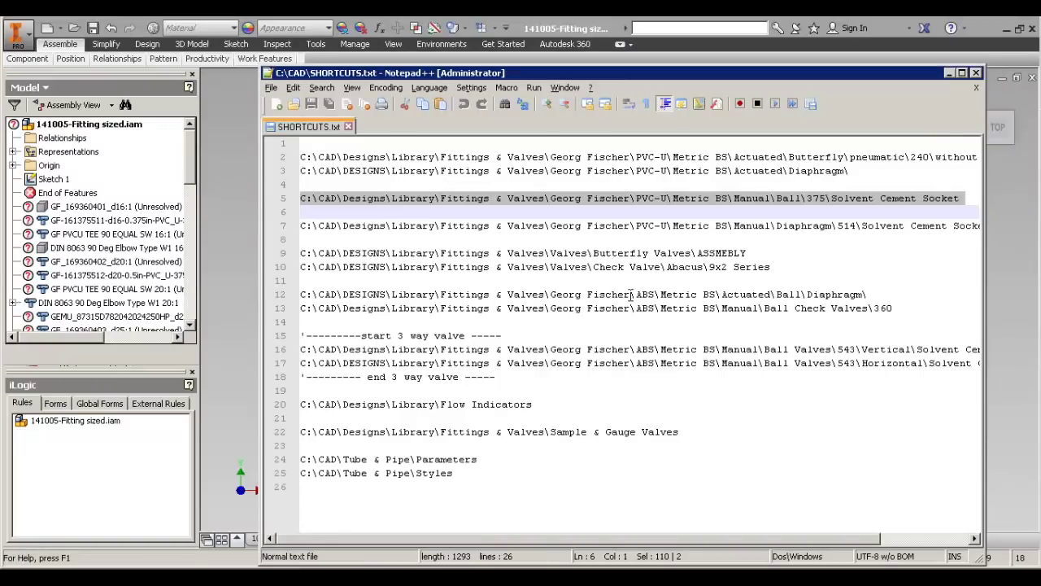
pyautogui.hotkey('alt', 'Tab')
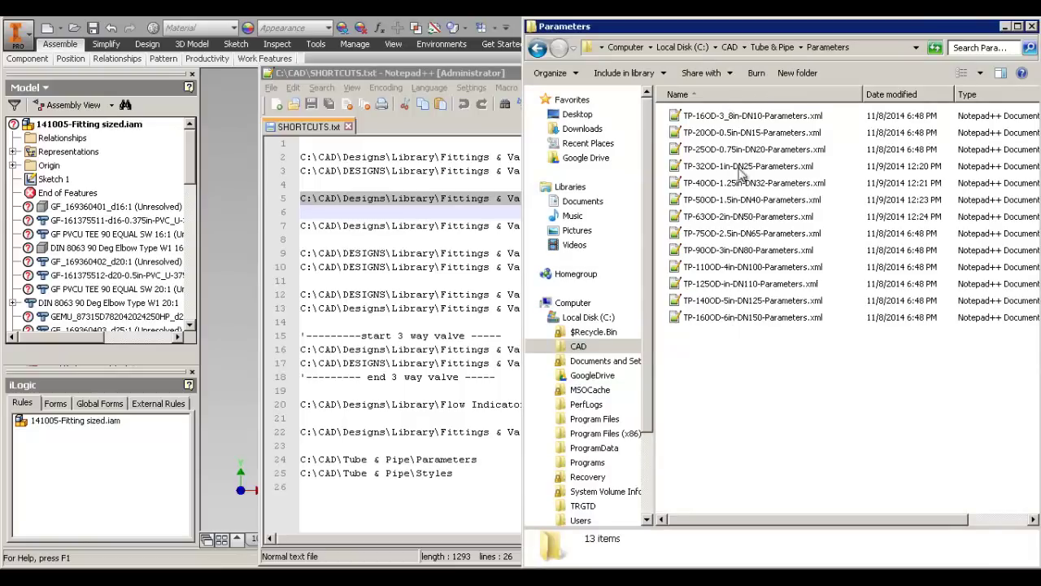
pyautogui.click(728, 203)
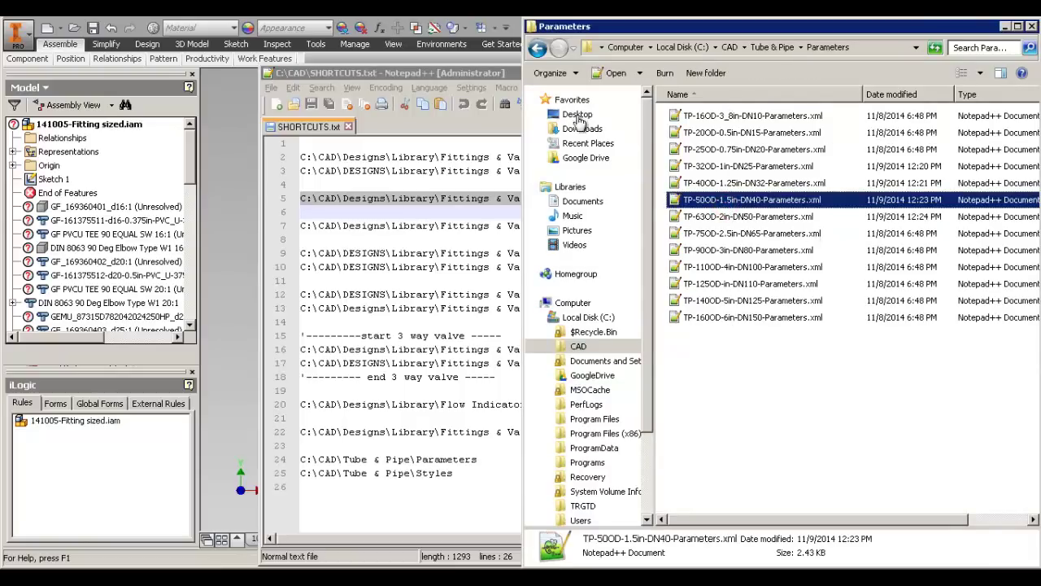
pyautogui.click(480, 74)
pyautogui.click(976, 72)
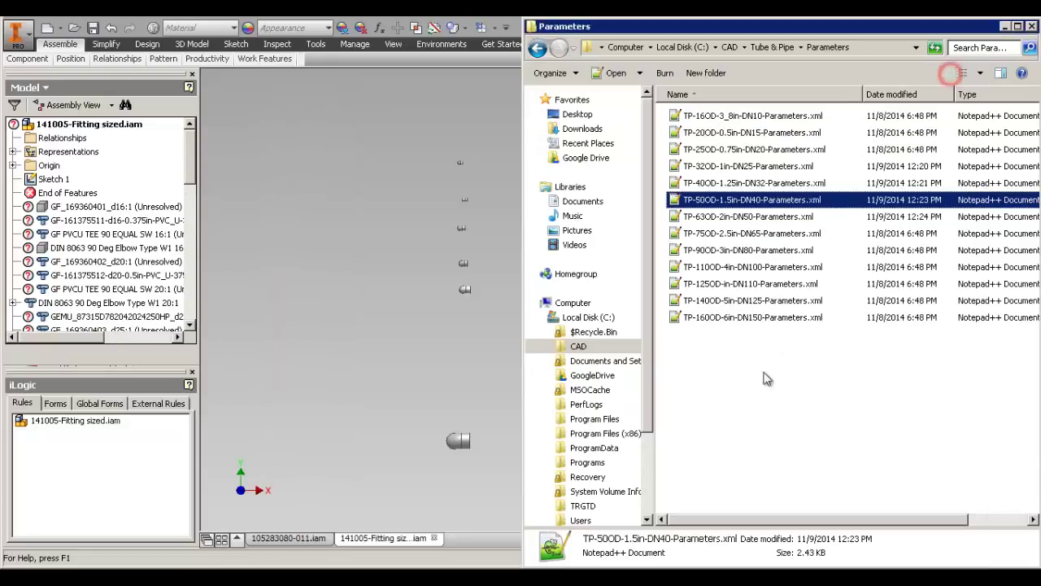
pyautogui.click(757, 379)
pyautogui.click(375, 156)
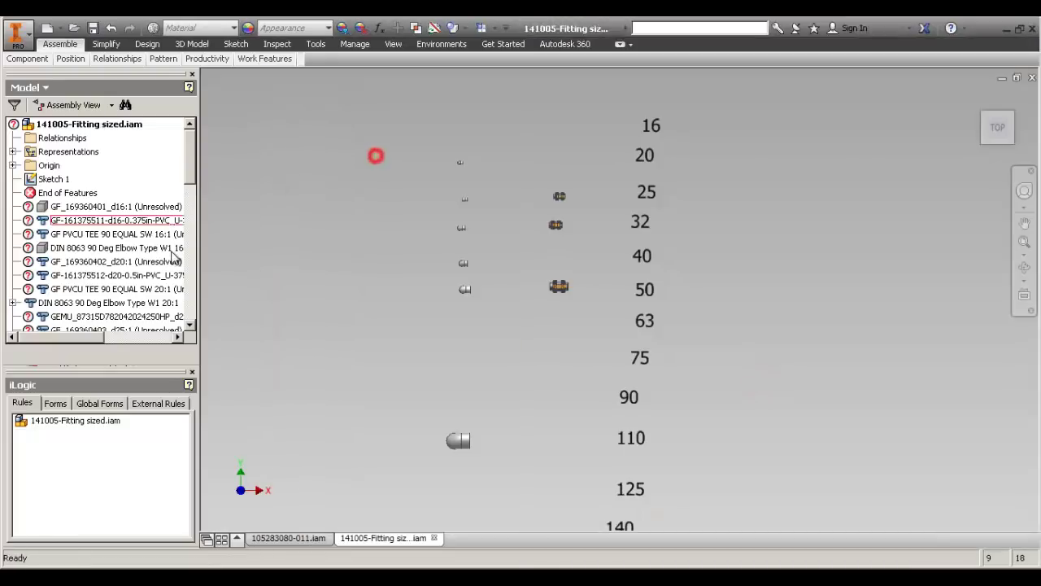
pyautogui.click(273, 540)
pyautogui.click(265, 216)
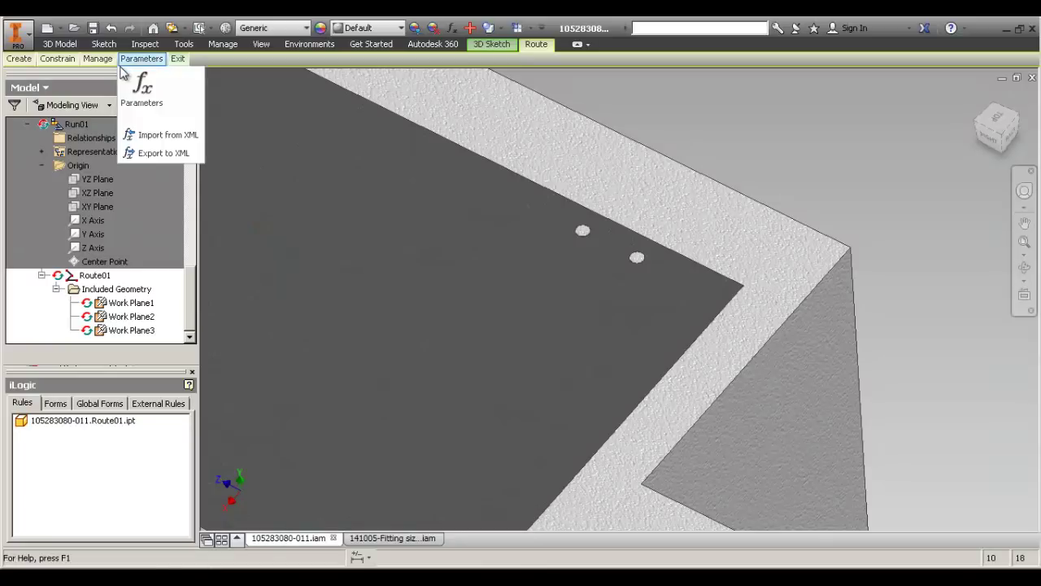
pyautogui.moveTo(97, 58)
pyautogui.moveTo(141, 58)
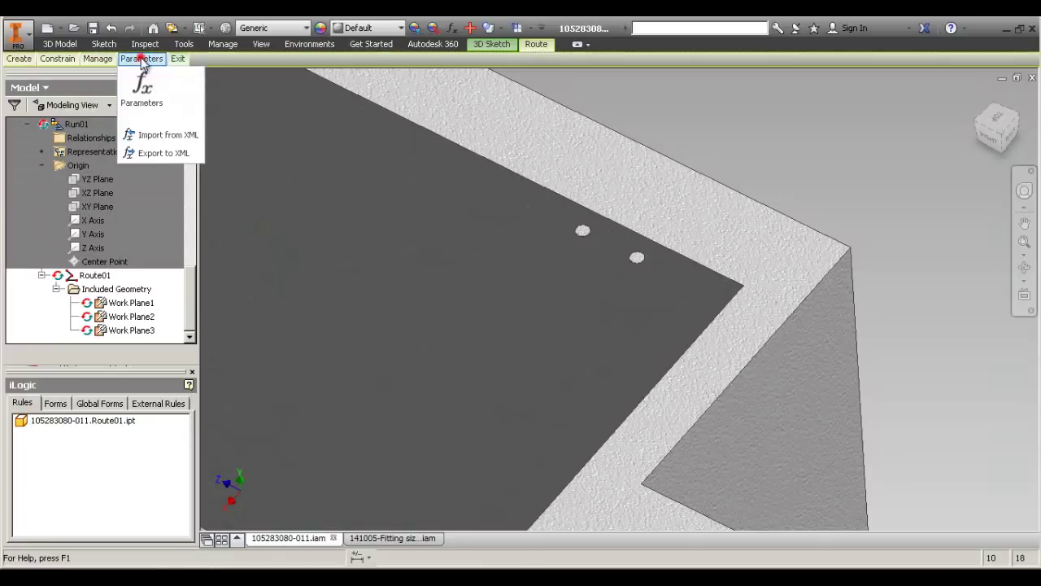
pyautogui.click(156, 133)
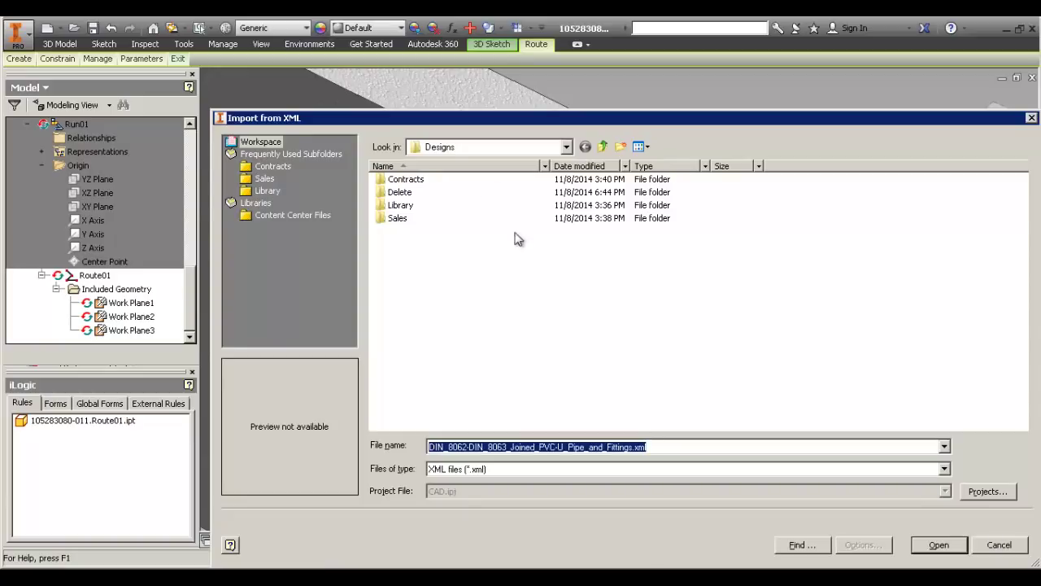
pyautogui.click(602, 147)
pyautogui.click(417, 232)
pyautogui.doubleClick(416, 232)
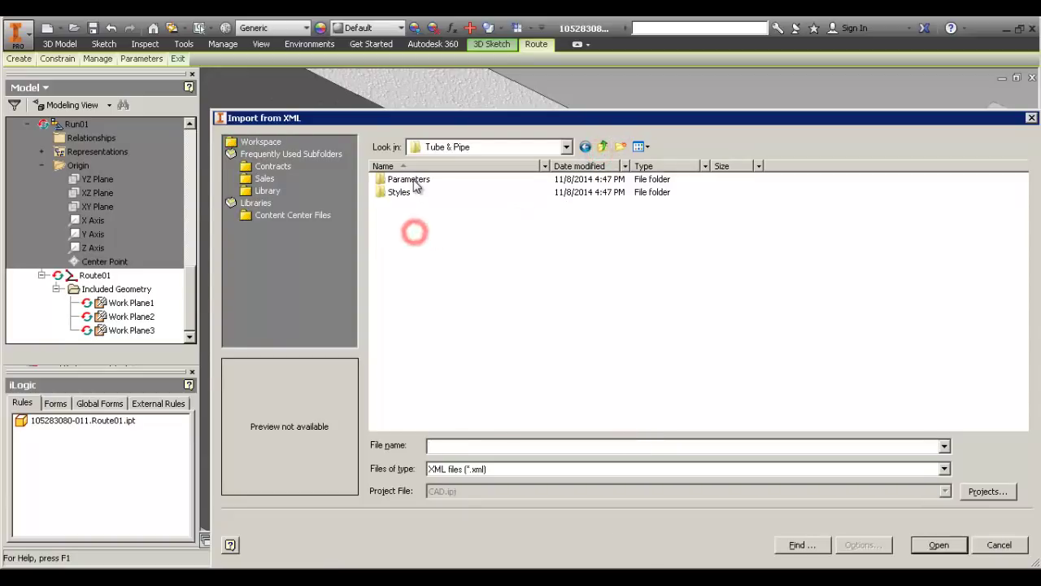
pyautogui.doubleClick(409, 180)
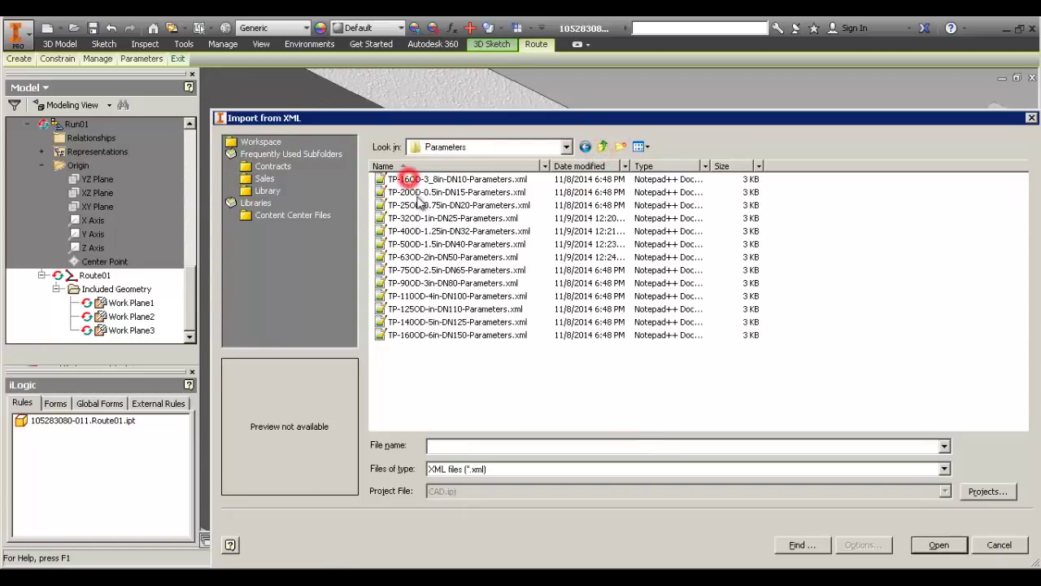
pyautogui.doubleClick(458, 231)
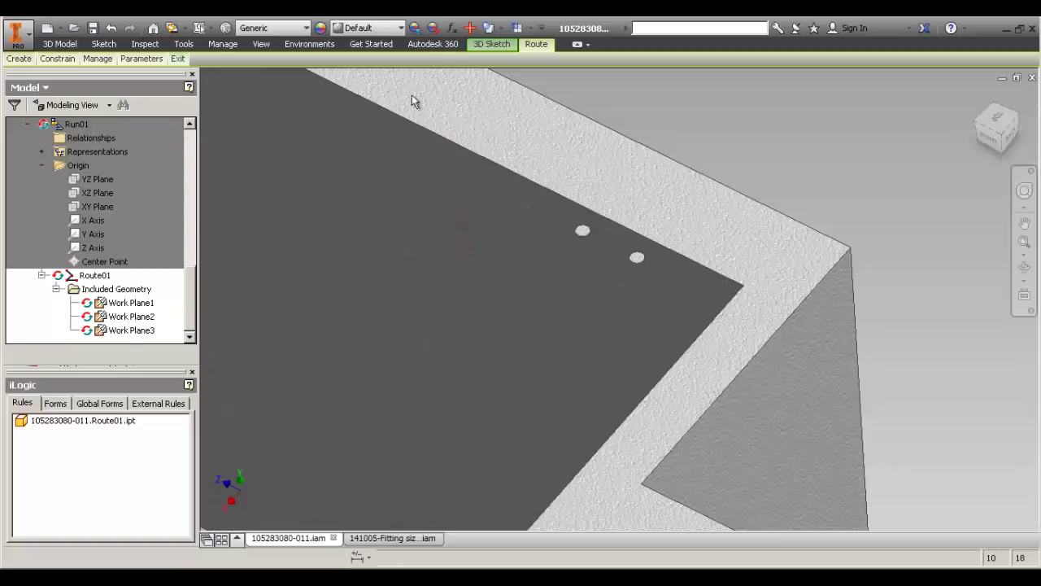
# Review the imported user parameters with their equations and comments, narrowing the parameter name column to make them readable.
pyautogui.click(452, 28)
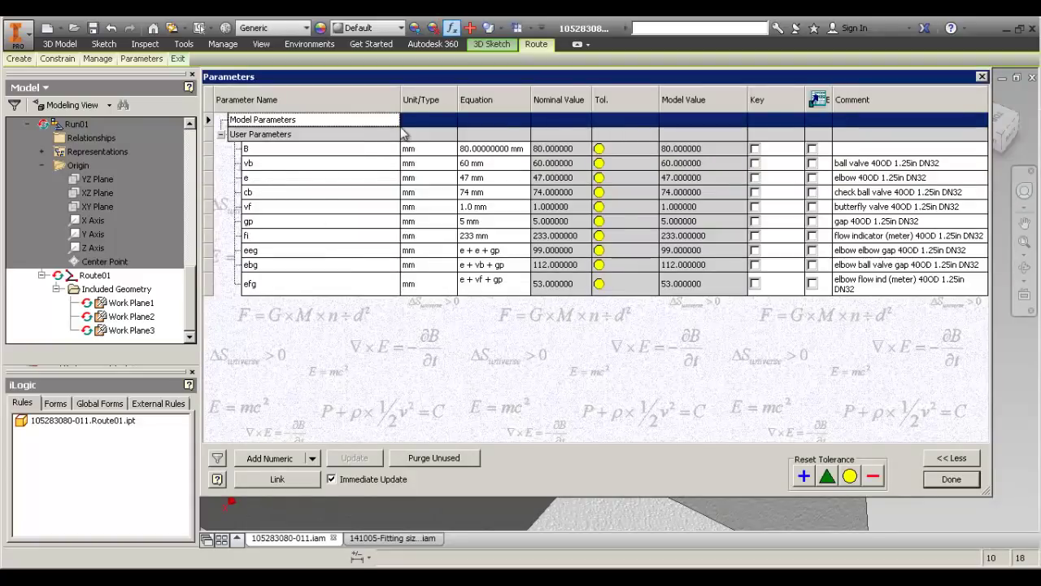
pyautogui.moveTo(398, 101); pyautogui.dragTo(314, 101)
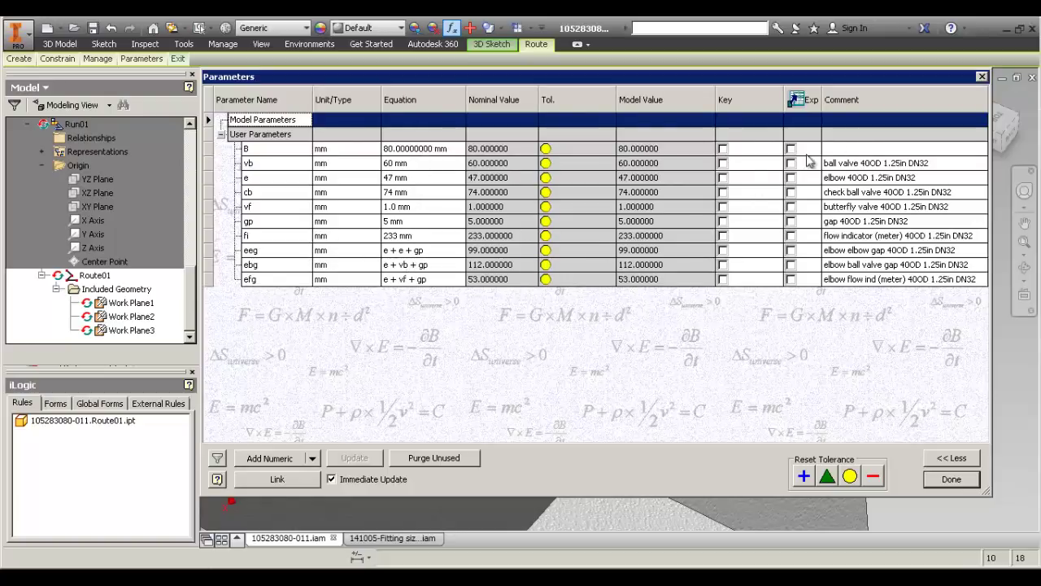
pyautogui.click(258, 163)
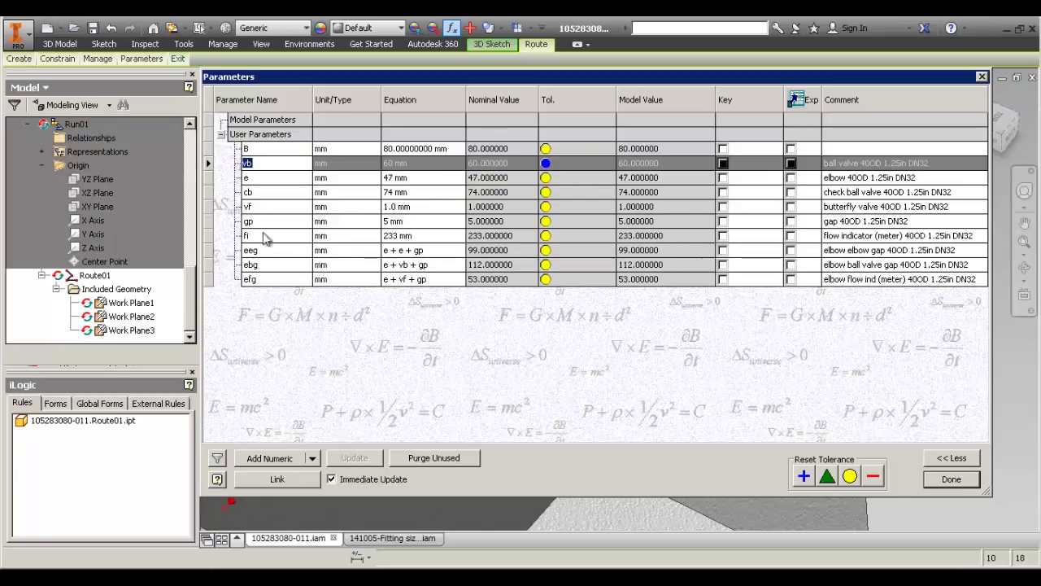
pyautogui.click(421, 224)
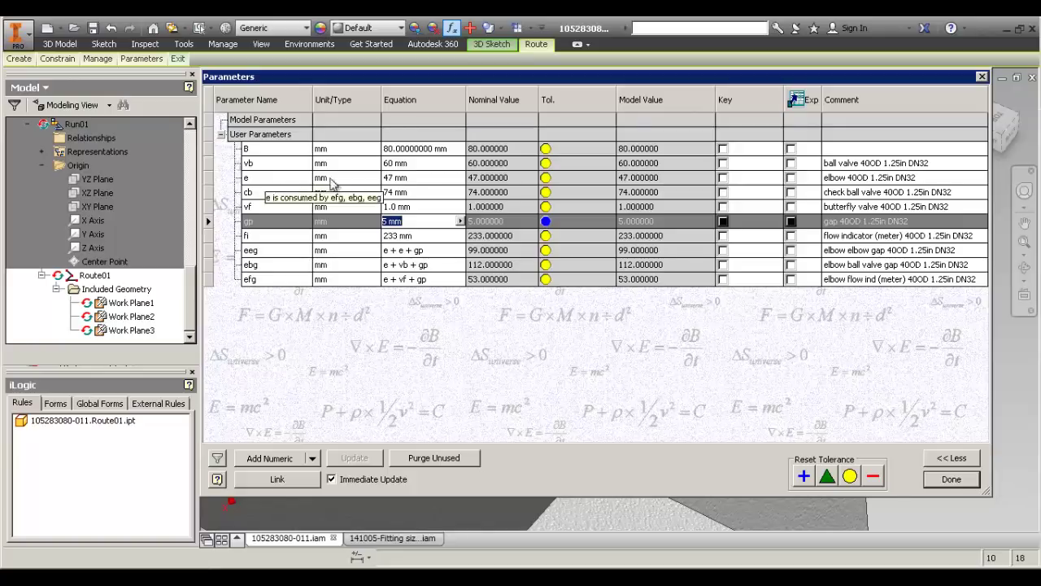
pyautogui.click(413, 179)
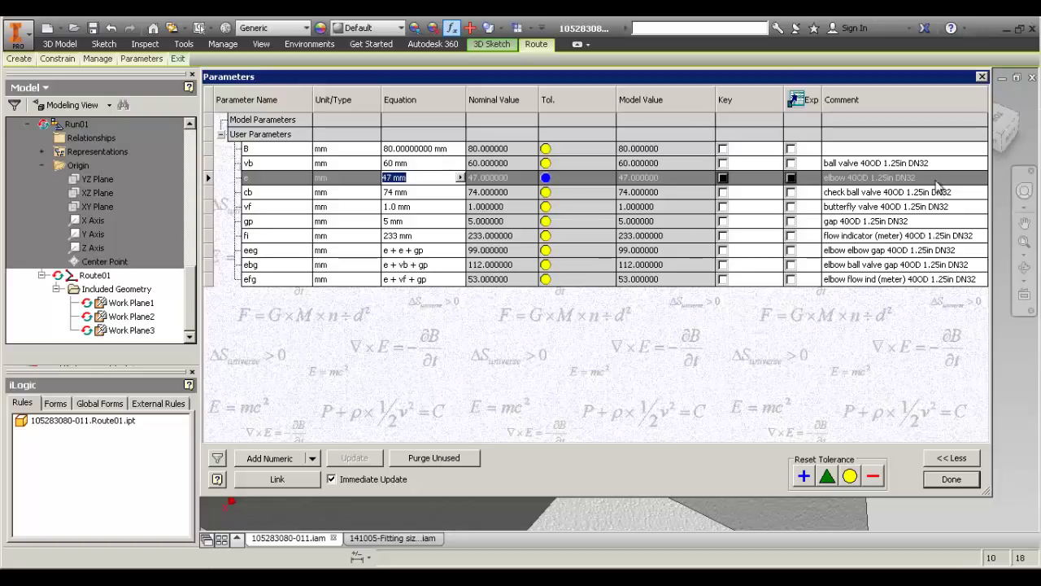
pyautogui.click(262, 162)
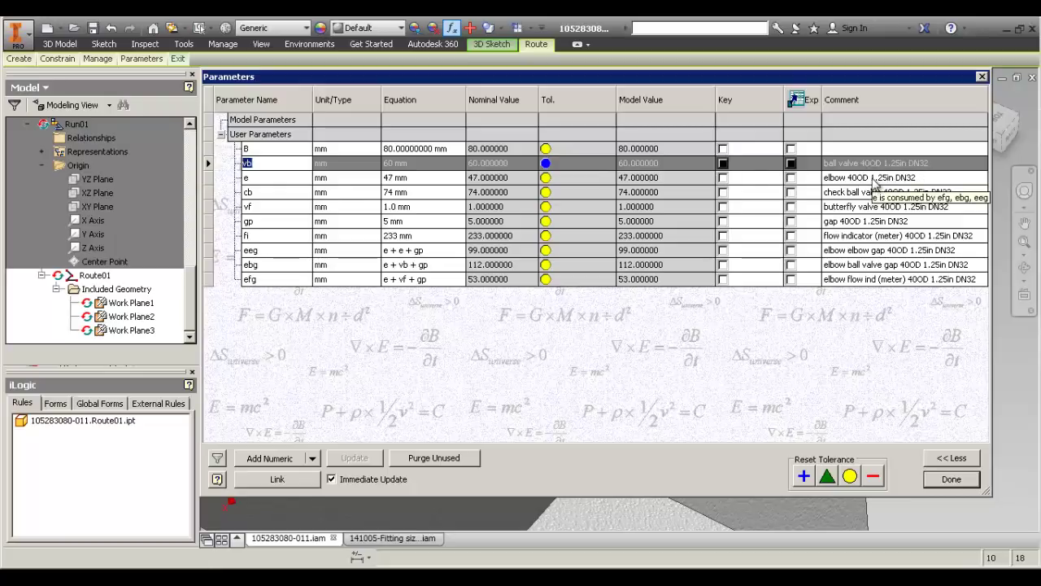
pyautogui.click(946, 479)
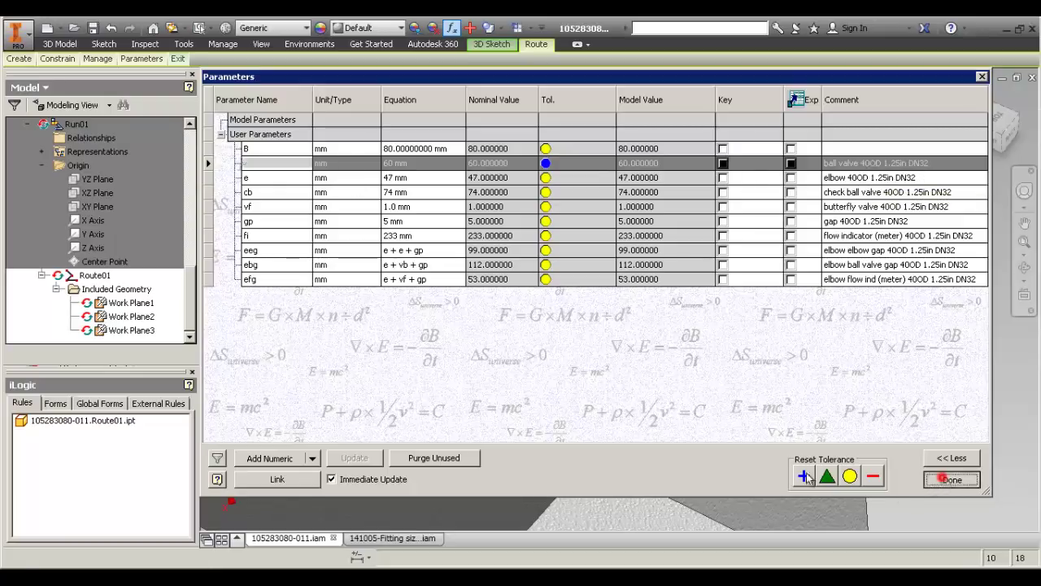
# Compare the parameter files in the Parameters folder with the available DIN 8062/DIN 8063 pipe styles.
pyautogui.hotkey('alt', 'Tab')
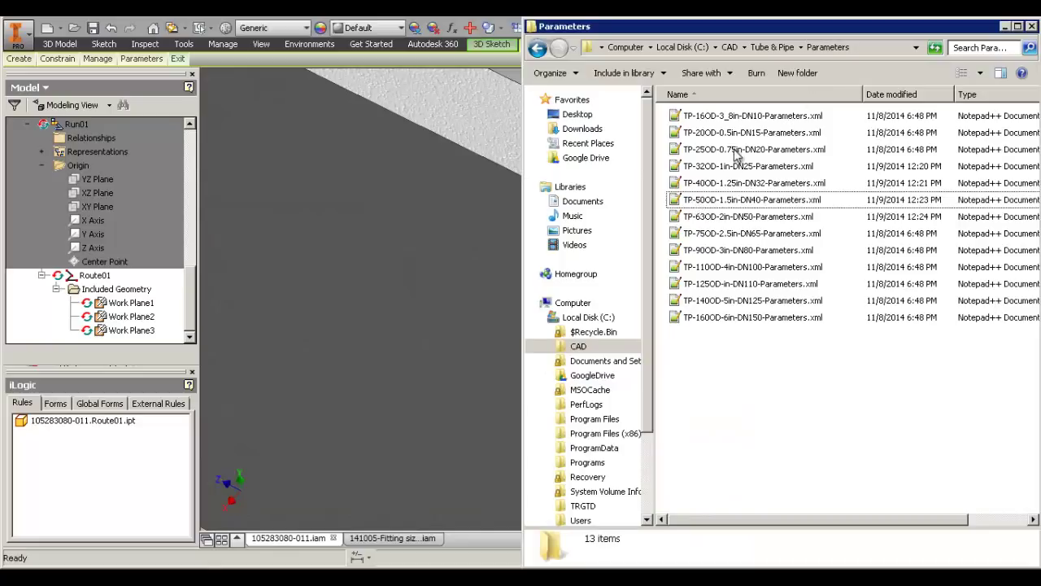
pyautogui.hotkey('alt', 'Tab')
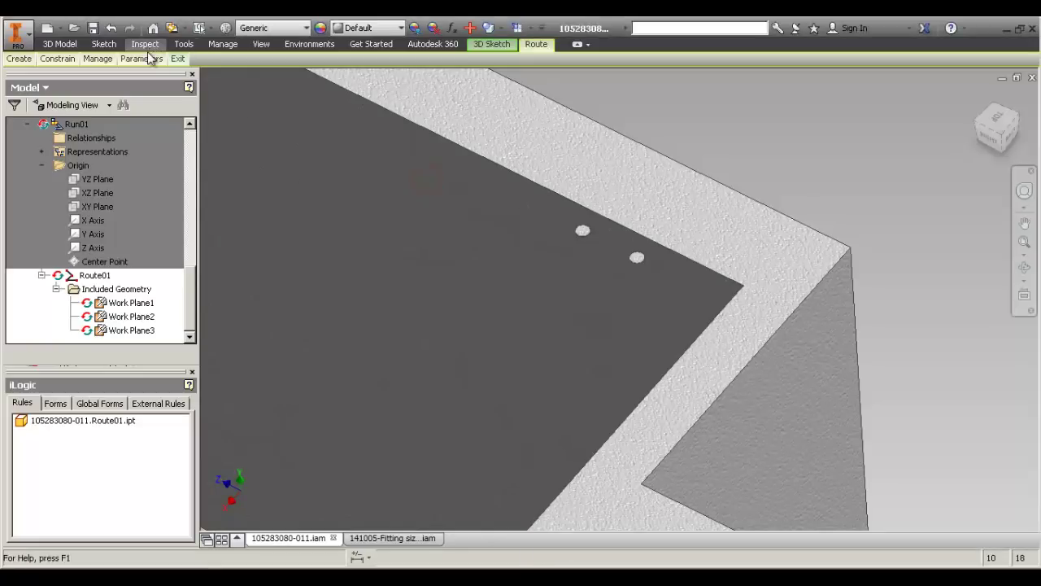
pyautogui.click(142, 59)
pyautogui.click(97, 58)
pyautogui.click(143, 77)
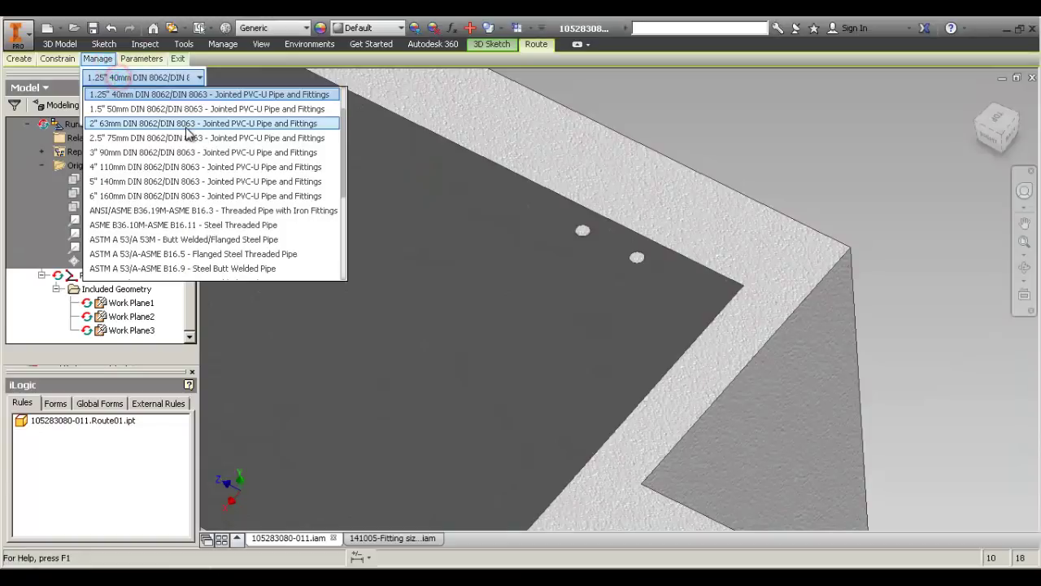
pyautogui.click(381, 425)
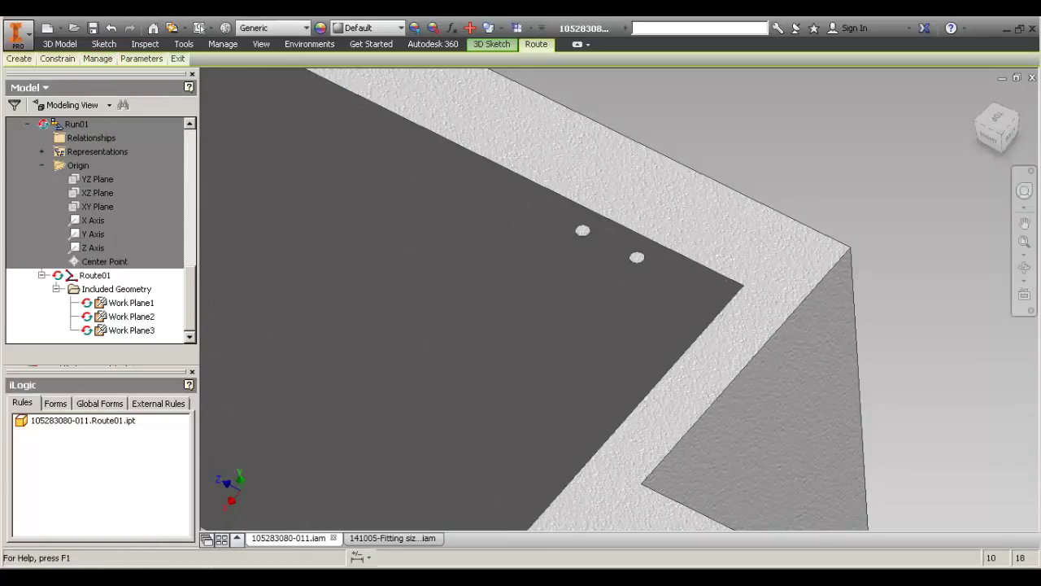
pyautogui.hotkey('alt', 'Tab')
pyautogui.click(445, 253)
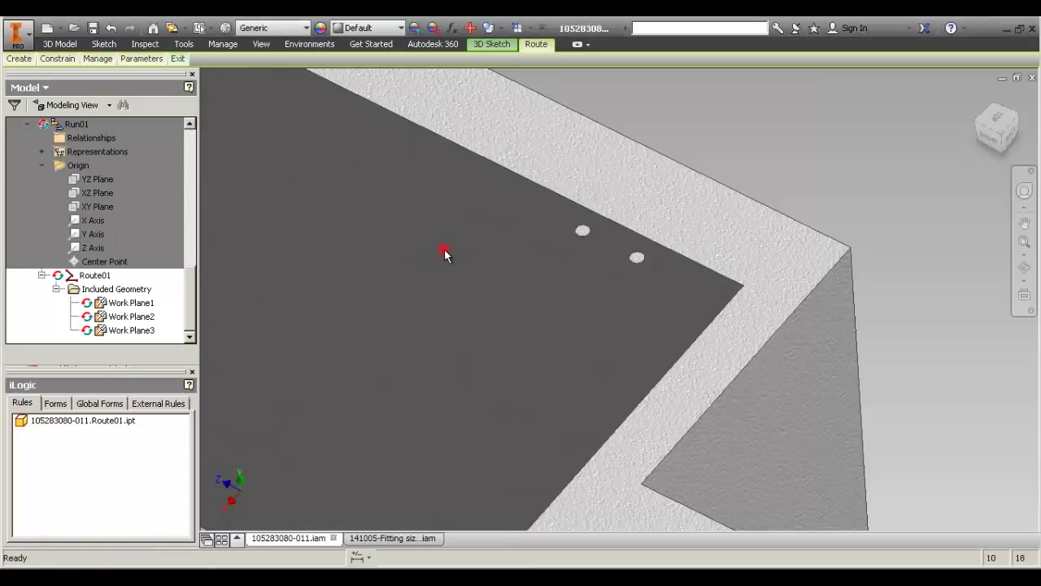
# Examine the route's gap, flow indicator and combined elbow gap parameters gp, fi, eeg, ebg and efg.
pyautogui.click(451, 27)
pyautogui.click(407, 221)
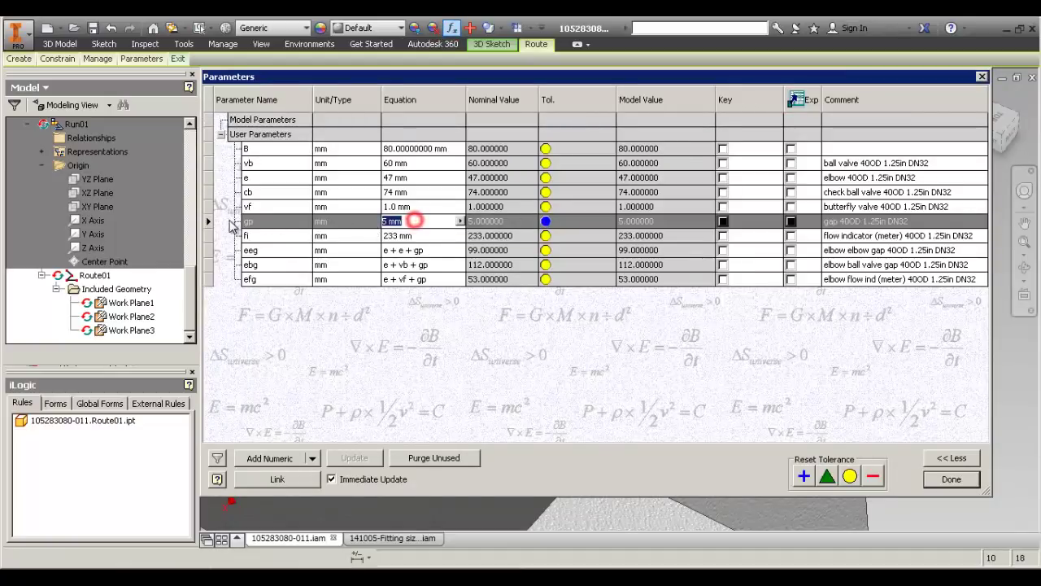
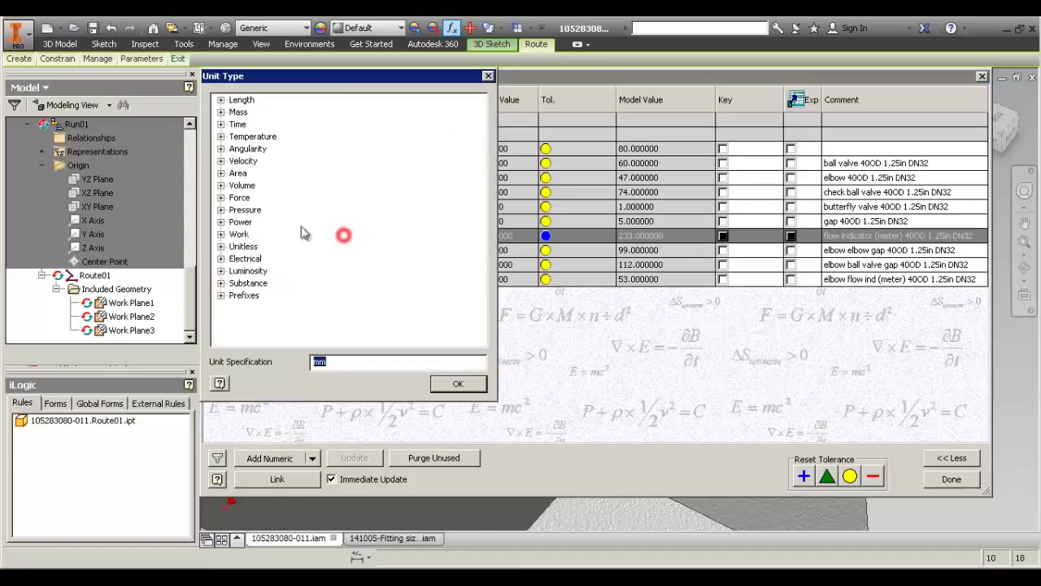
pyautogui.click(489, 76)
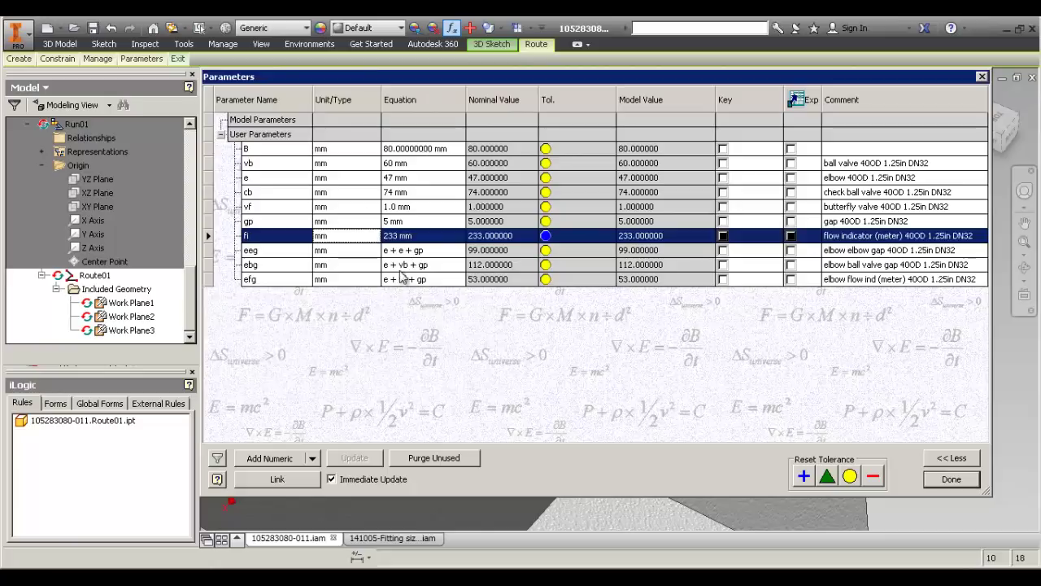
pyautogui.click(258, 250)
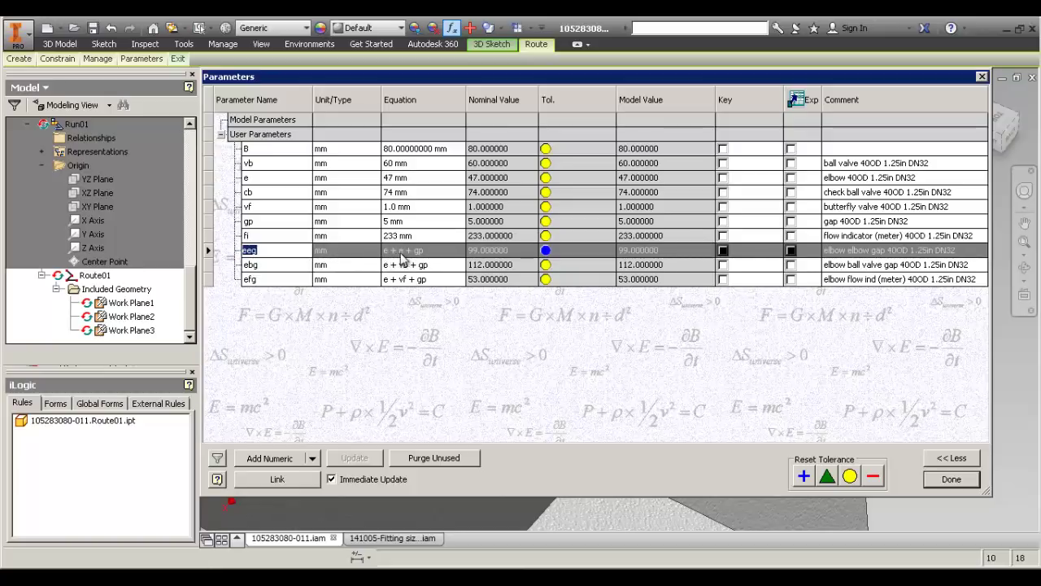
pyautogui.click(272, 256)
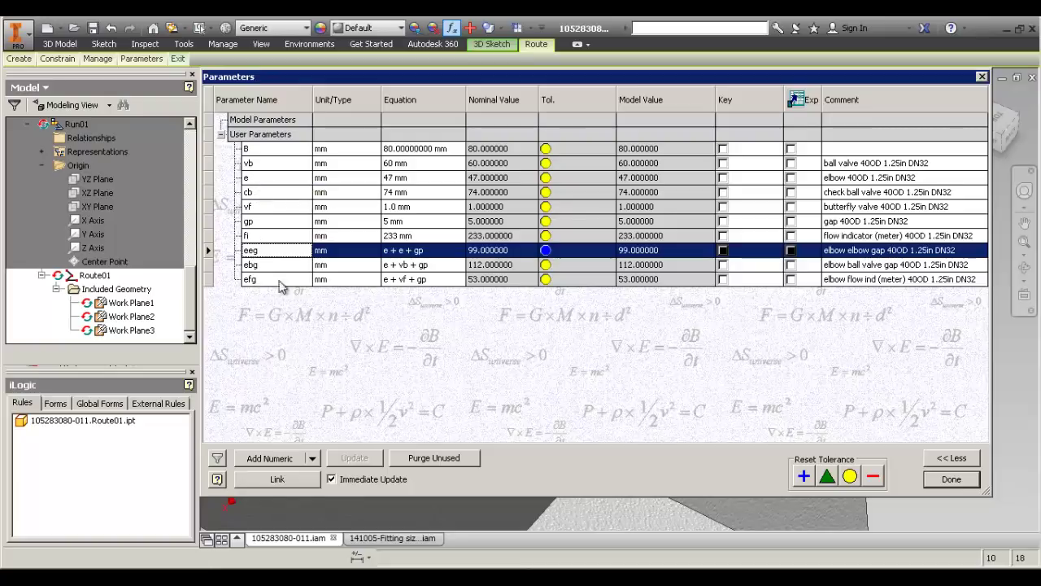
pyautogui.click(943, 483)
# Close the Route01 parameter list and bring the wall with the two openings into view.
pyautogui.click(686, 140)
pyautogui.moveTo(697, 214); pyautogui.dragTo(784, 213, button='middle')
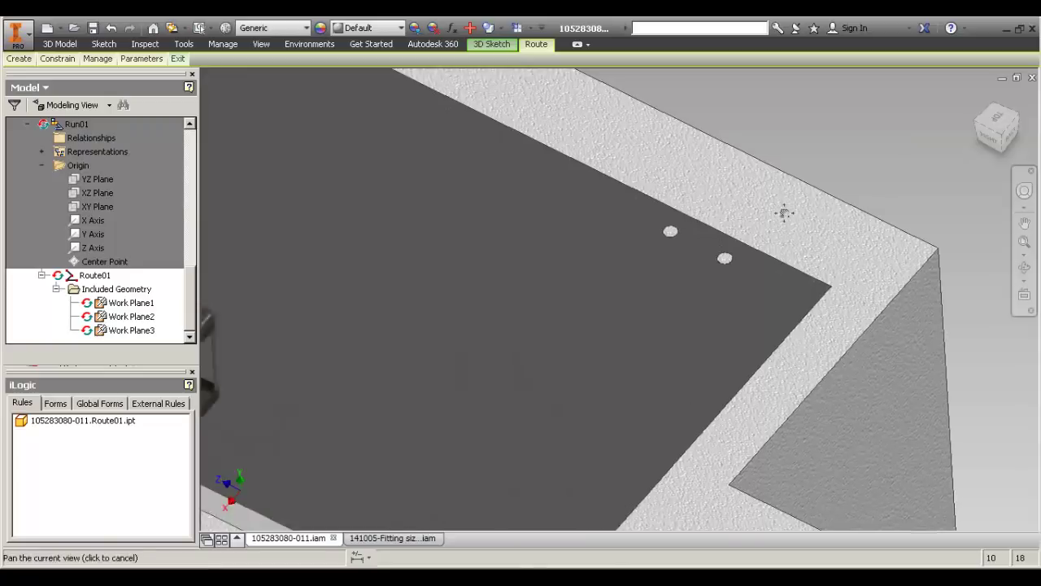
pyautogui.scroll(3, 786, 218)
# Start a route at the wall opening farther from the room corner and place a point about 87 mm into the room.
pyautogui.click(19, 59)
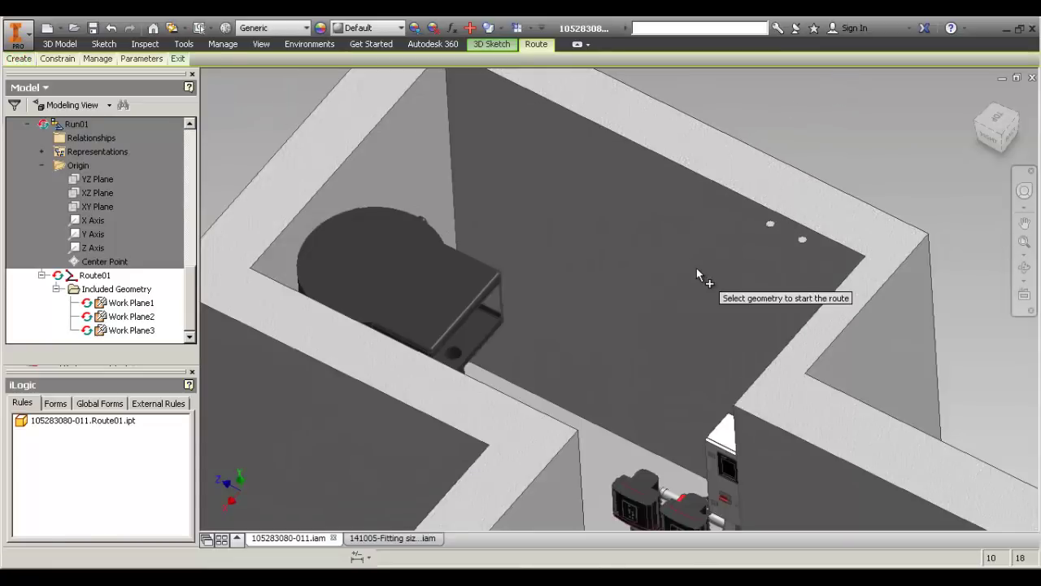
pyautogui.scroll(6, 743, 268)
pyautogui.moveTo(801, 186); pyautogui.dragTo(552, 462, button='middle')
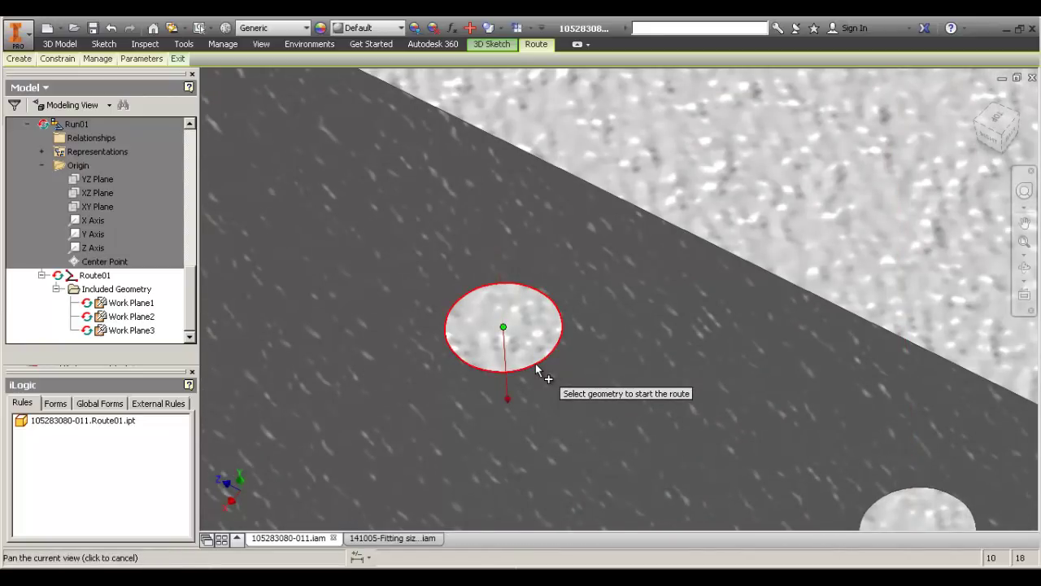
pyautogui.press('space')
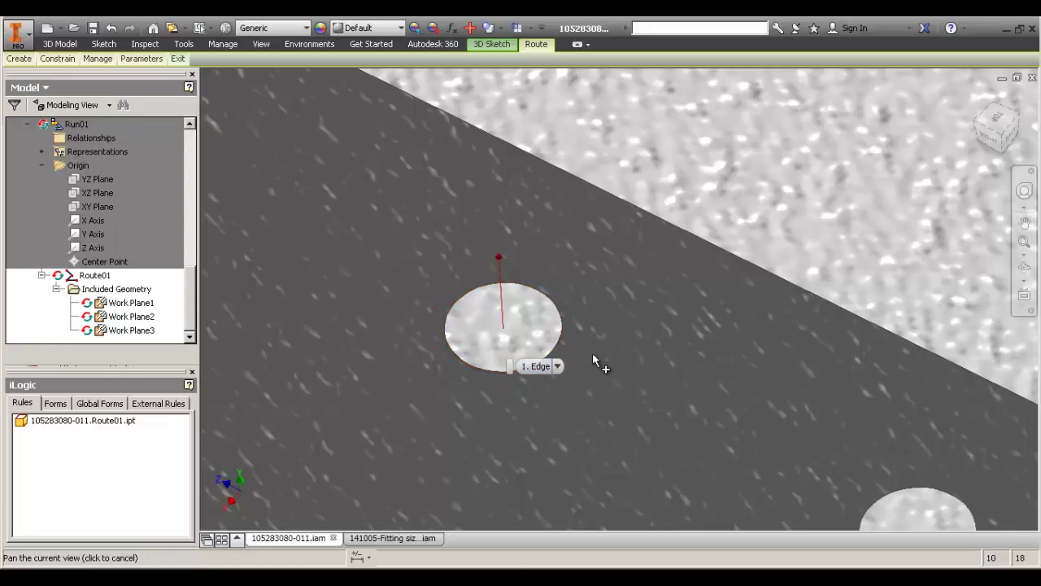
pyautogui.moveTo(601, 391); pyautogui.dragTo(621, 368, button='middle')
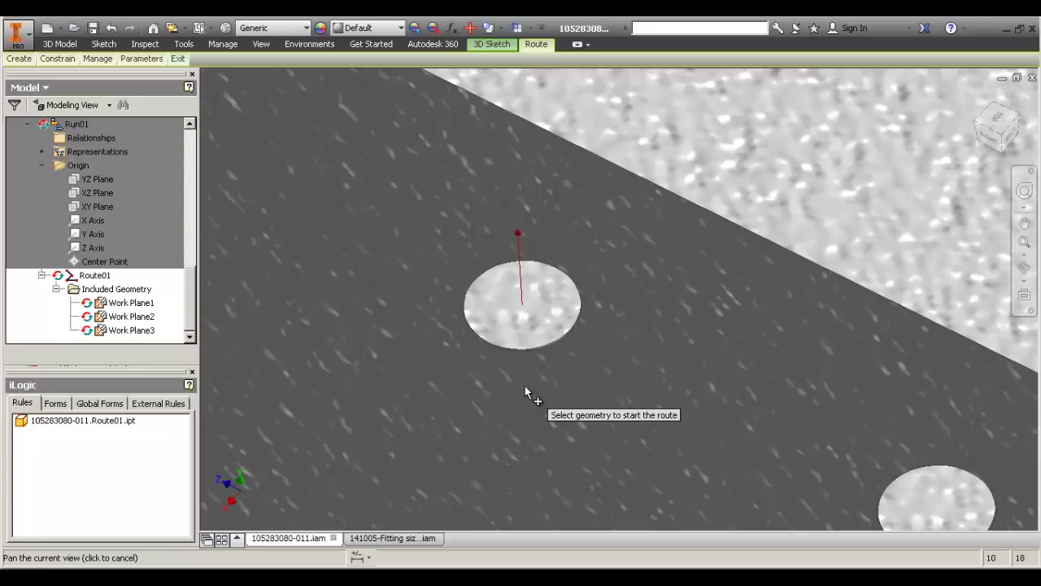
pyautogui.click(554, 349)
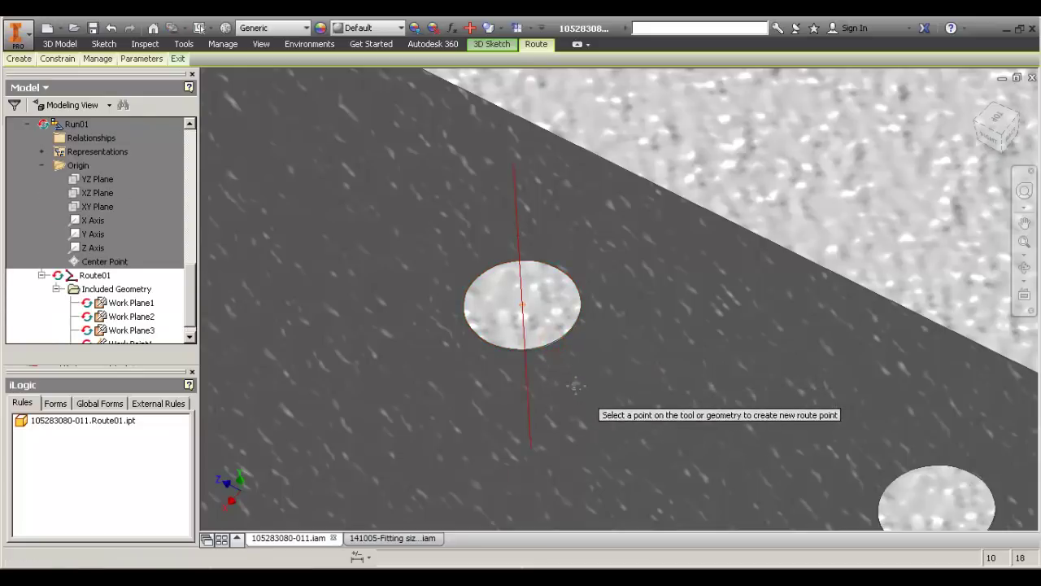
pyautogui.scroll(-3, 575, 386)
pyautogui.click(545, 365)
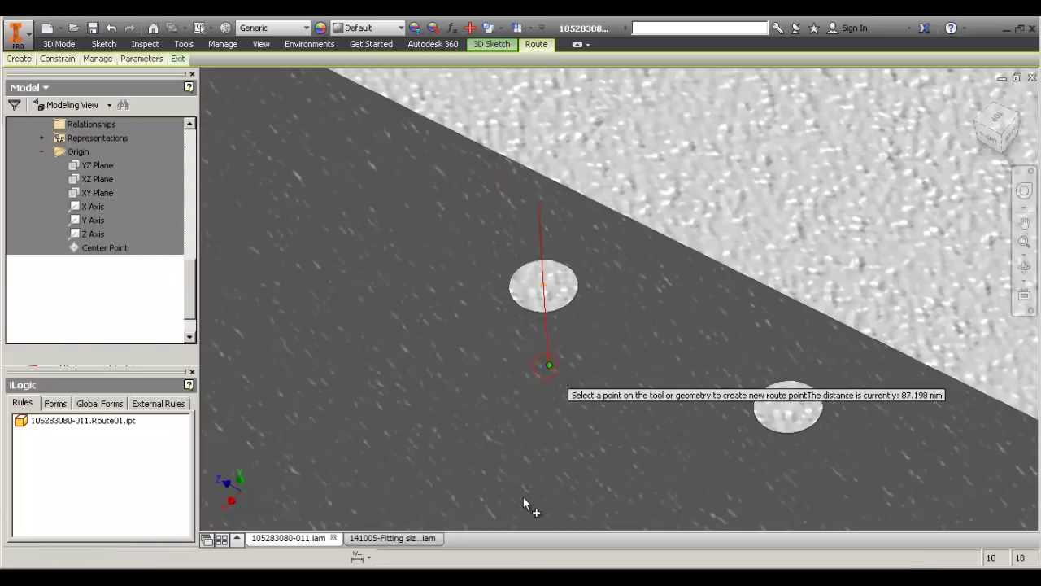
# End the route command and open the first segment's length dimension d0.
pyautogui.scroll(3, 539, 349)
pyautogui.rightClick(497, 323)
pyautogui.click(526, 329)
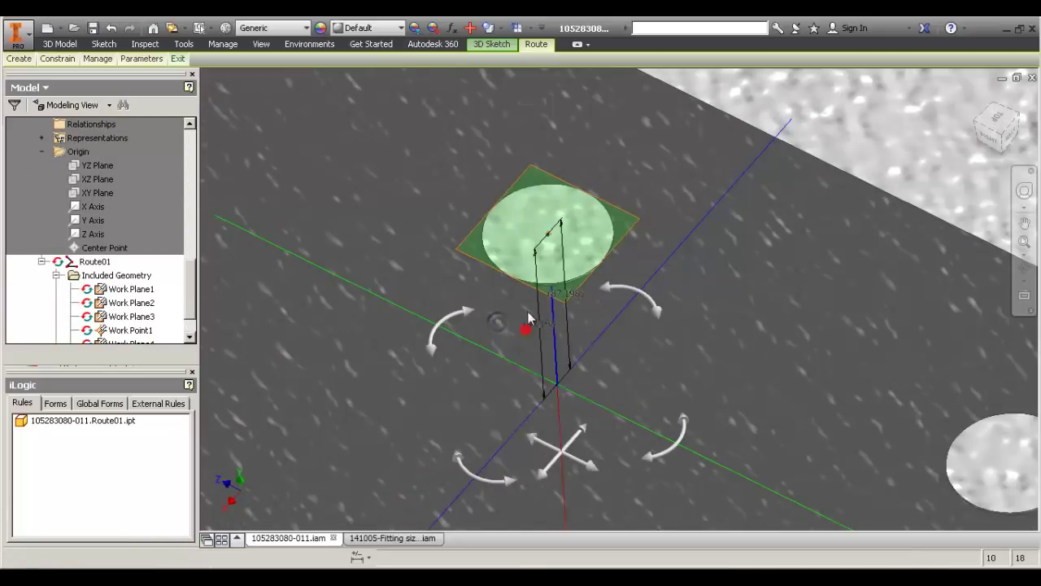
pyautogui.click(478, 268)
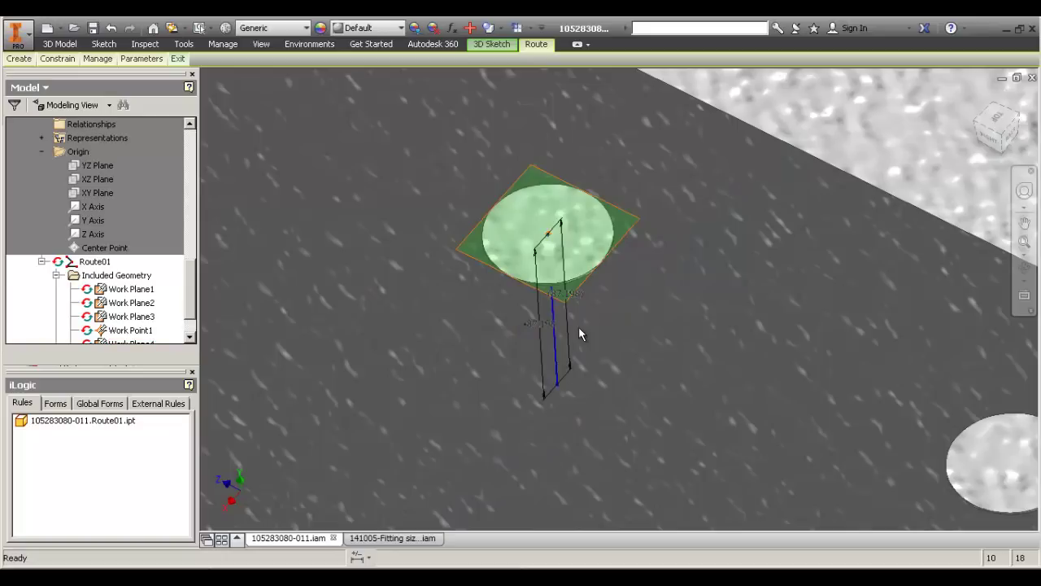
pyautogui.scroll(-3, 558, 262)
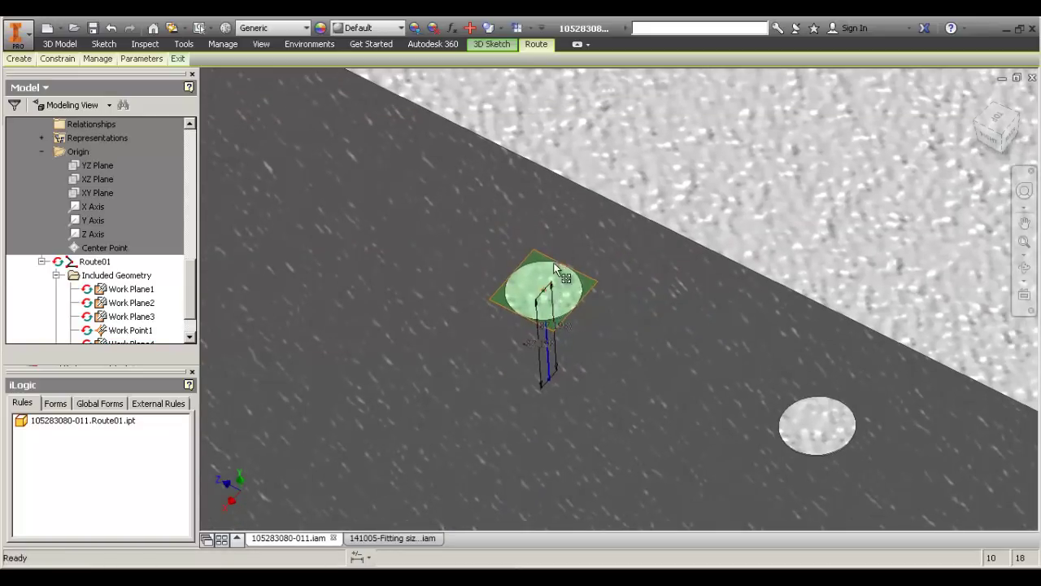
pyautogui.click(537, 345)
pyautogui.scroll(3, 537, 346)
pyautogui.doubleClick(537, 346)
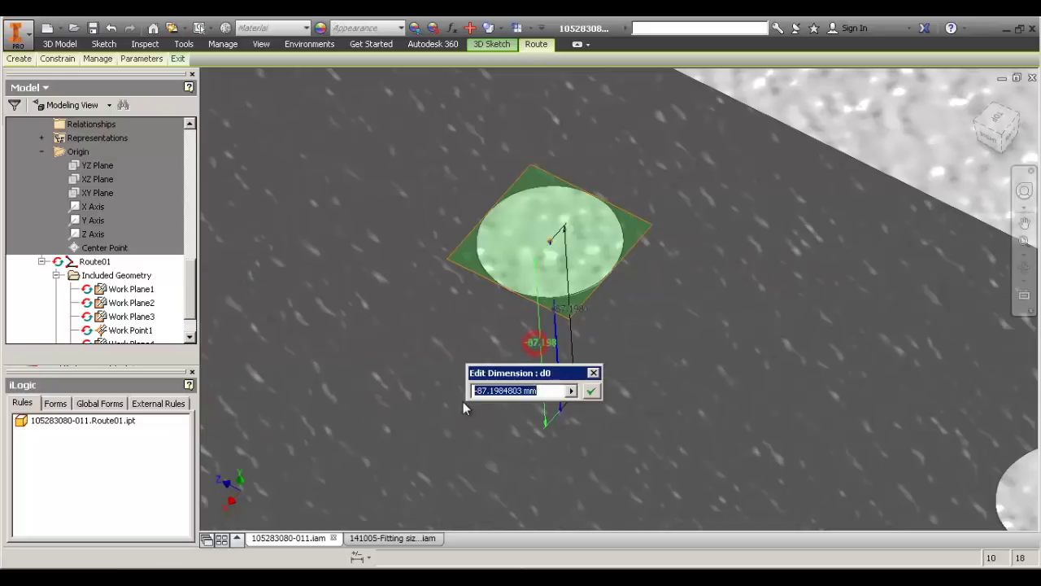
pyautogui.click(594, 372)
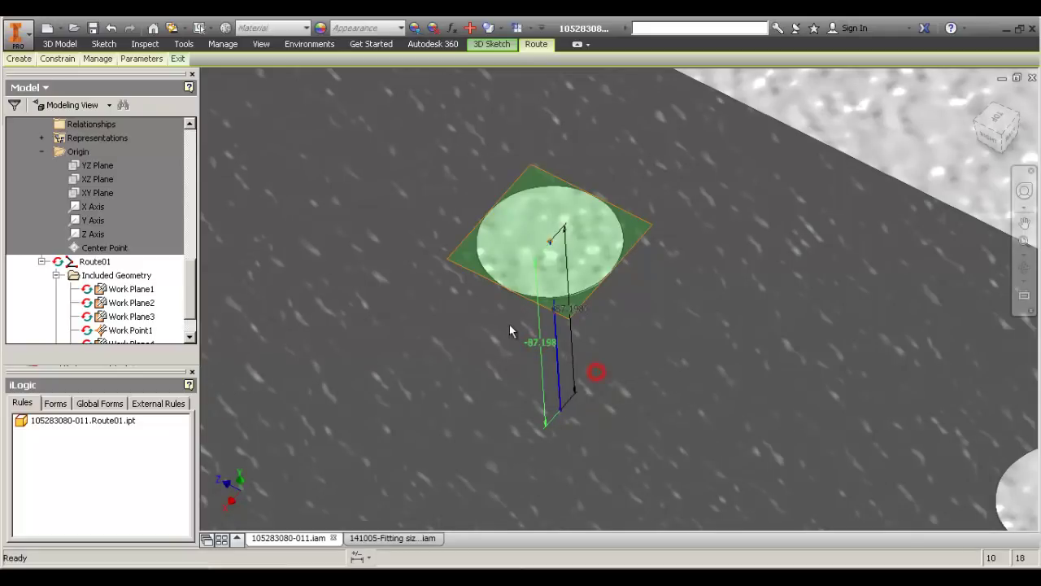
# Undo the route segment drawn from the wall opening.
pyautogui.scroll(-3, 509, 332)
pyautogui.moveTo(498, 342); pyautogui.dragTo(505, 341, button='middle')
pyautogui.hotkey('ctrl', 'z')
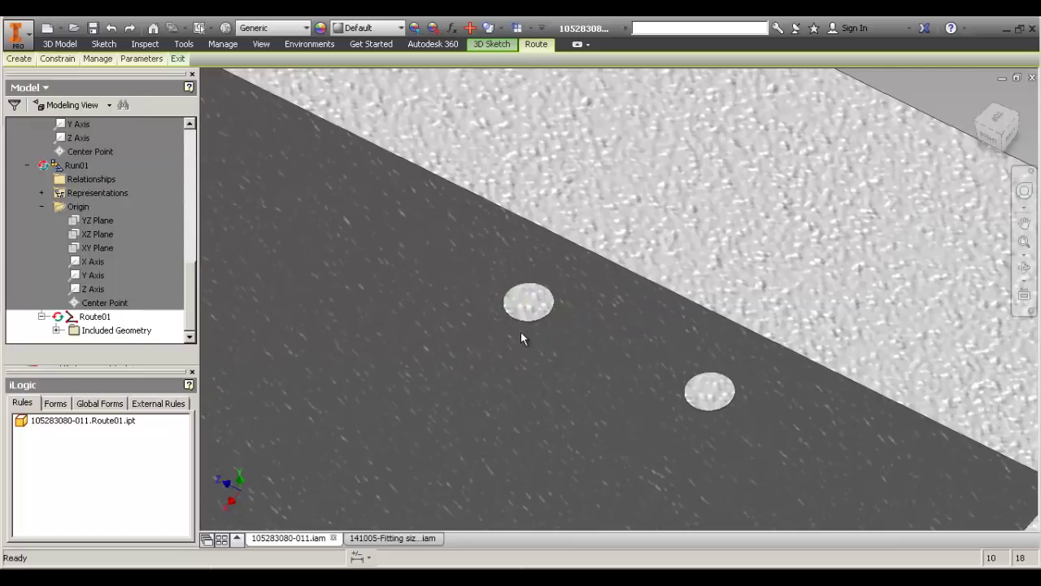
# Restart the route from the circular edge of the wall opening farther from the room corner.
pyautogui.scroll(5, 531, 330)
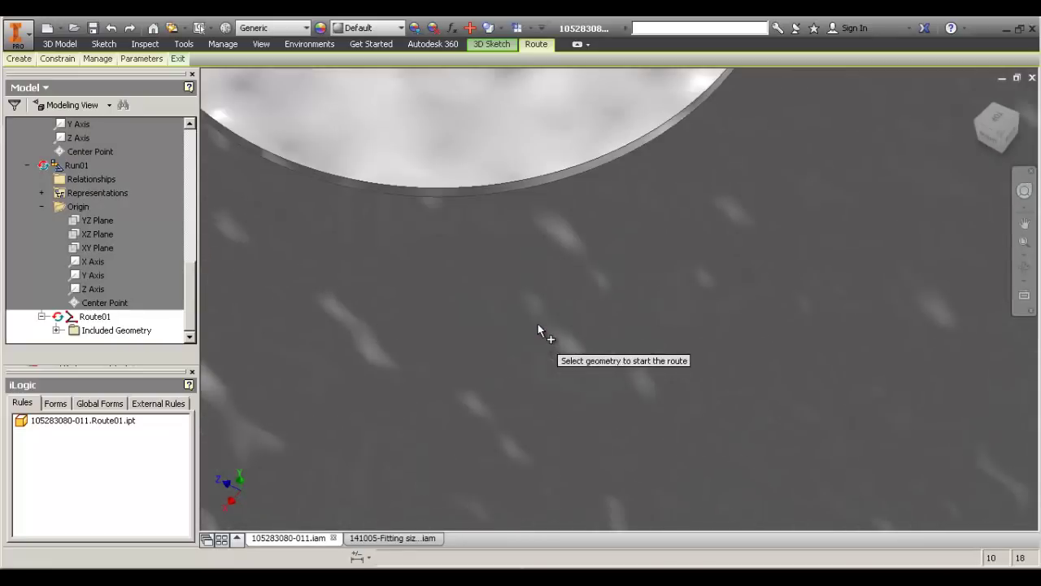
pyautogui.click(571, 192)
pyautogui.scroll(-5, 564, 335)
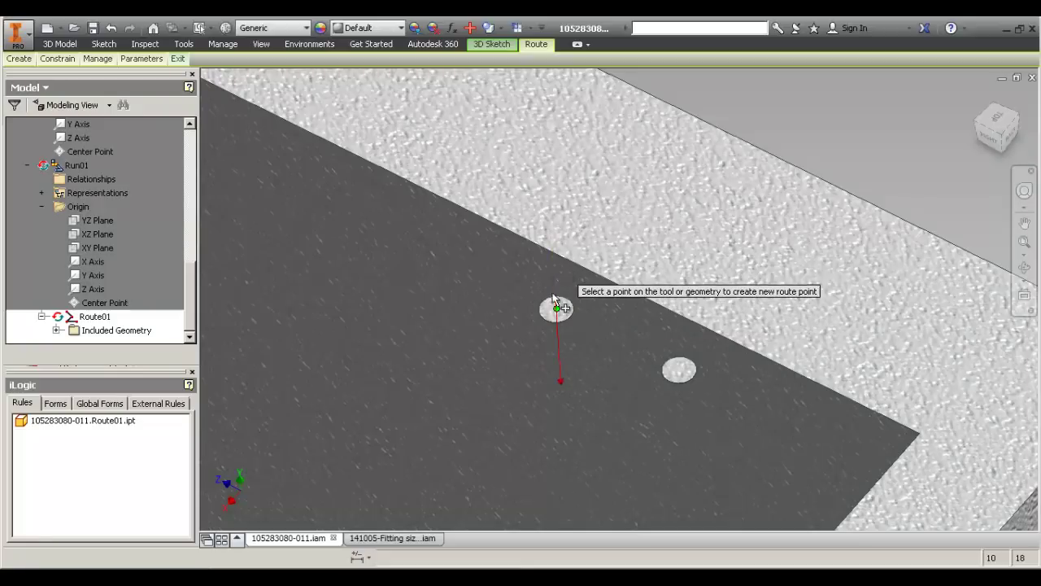
pyautogui.scroll(-2, 562, 362)
pyautogui.scroll(-4, 599, 327)
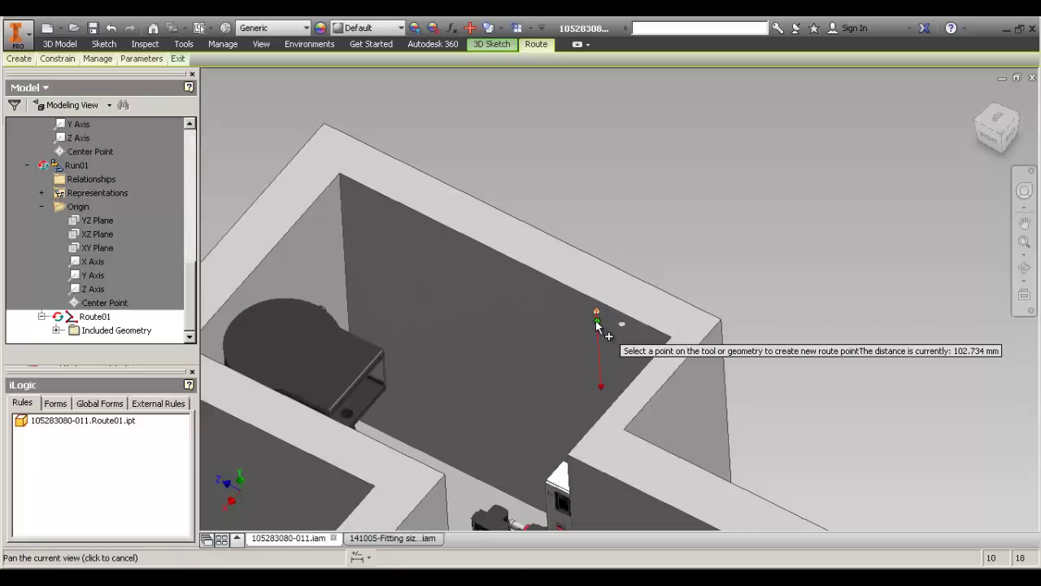
# Place the first route point at a distance of 100 mm from the wall opening into the room.
pyautogui.scroll(2, 593, 332)
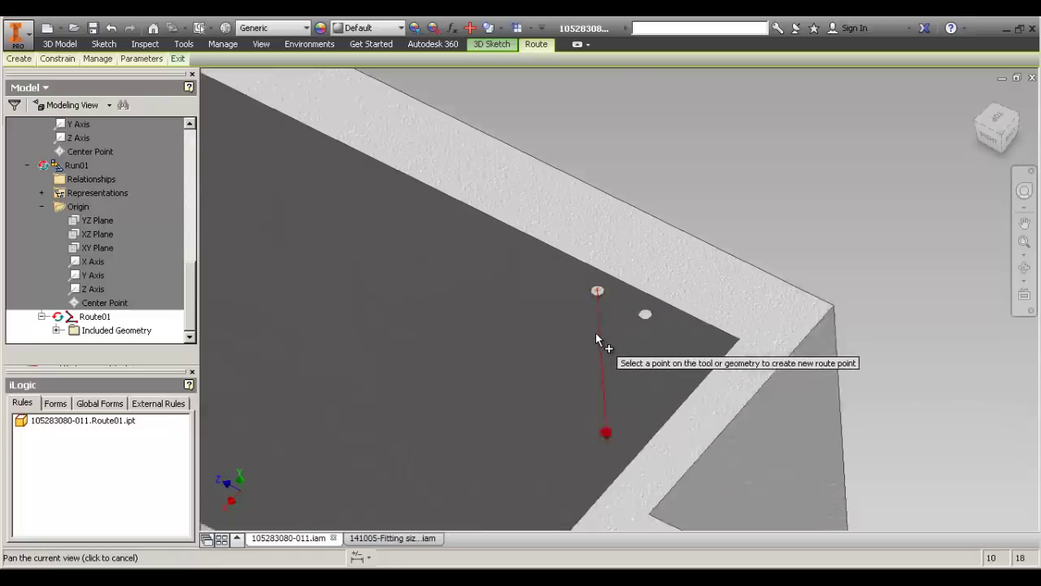
pyautogui.scroll(3, 595, 333)
pyautogui.scroll(-2, 563, 286)
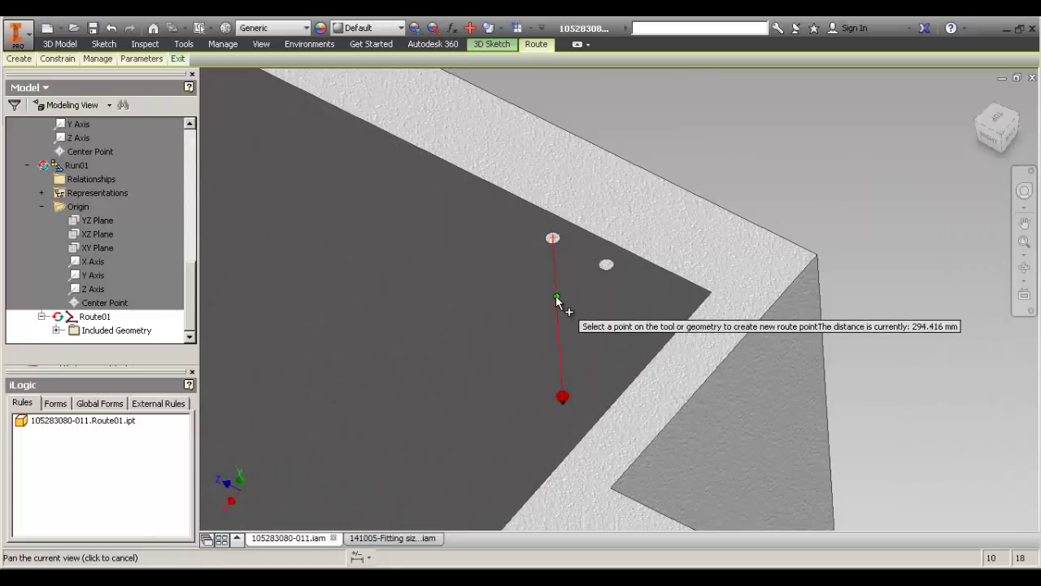
pyautogui.rightClick(556, 297)
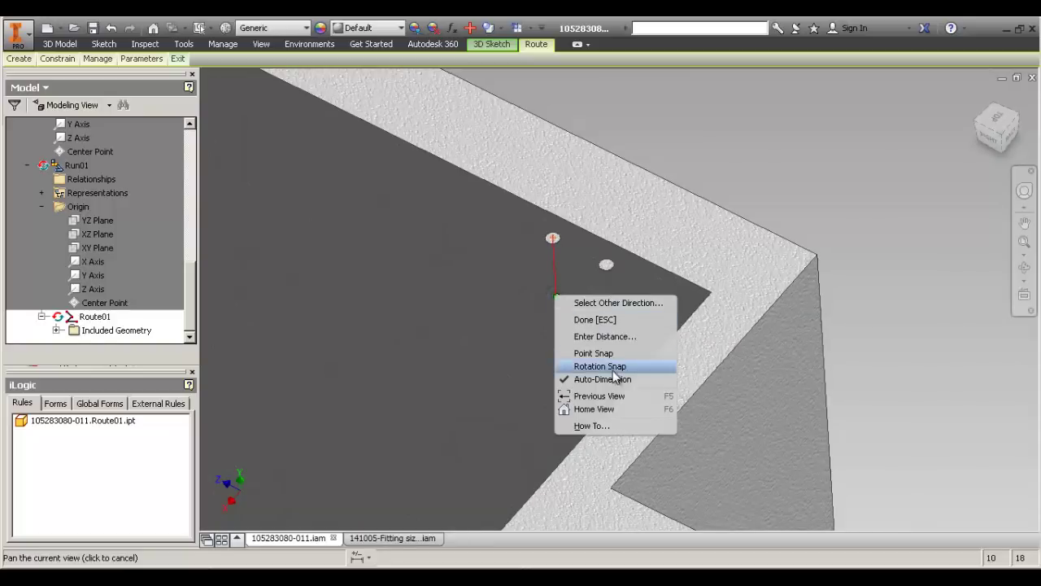
pyautogui.click(575, 19)
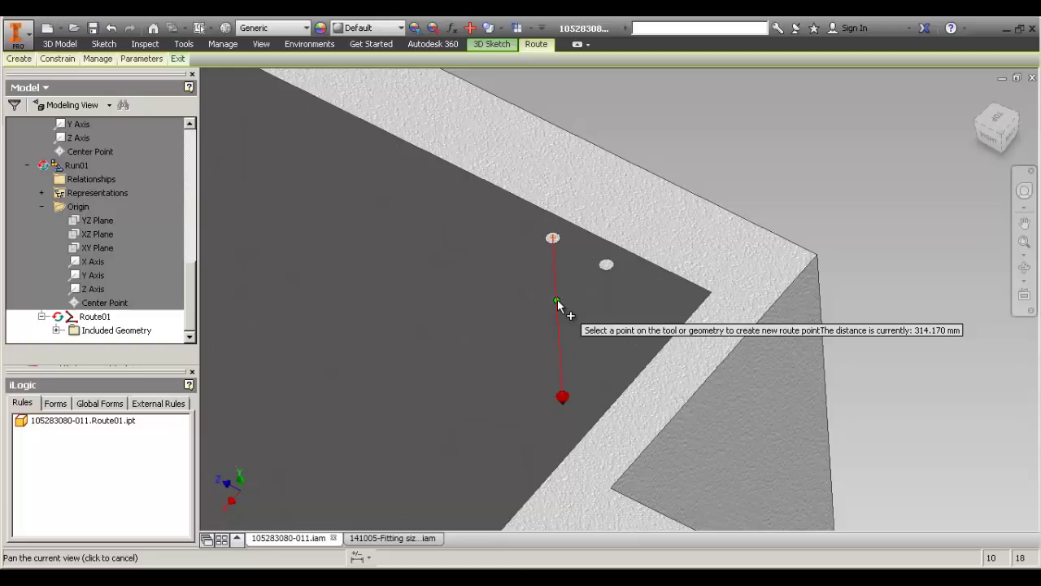
pyautogui.write('100')
pyautogui.press('Return')
# Examine the routing tool's axes and rotation handles at the new route point in relation to the room walls.
pyautogui.scroll(-3, 579, 260)
pyautogui.scroll(2, 592, 236)
pyautogui.moveTo(591, 237); pyautogui.dragTo(619, 245, button='middle')
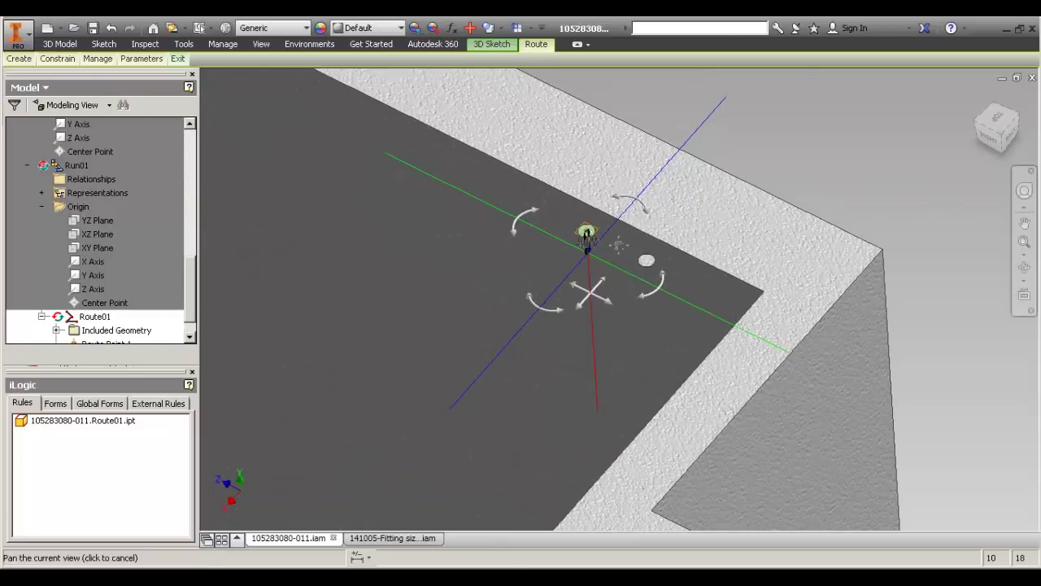
pyautogui.scroll(3, 577, 173)
pyautogui.moveTo(576, 174); pyautogui.dragTo(623, 277, button='middle')
pyautogui.moveTo(623, 223); pyautogui.dragTo(664, 212, button='middle')
pyautogui.scroll(3, 665, 212)
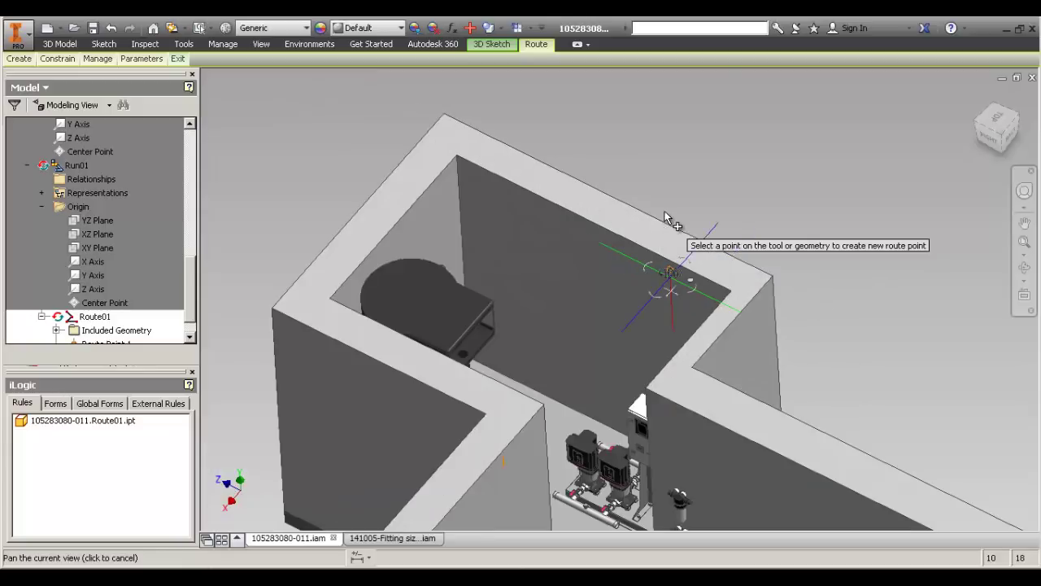
pyautogui.scroll(5, 678, 226)
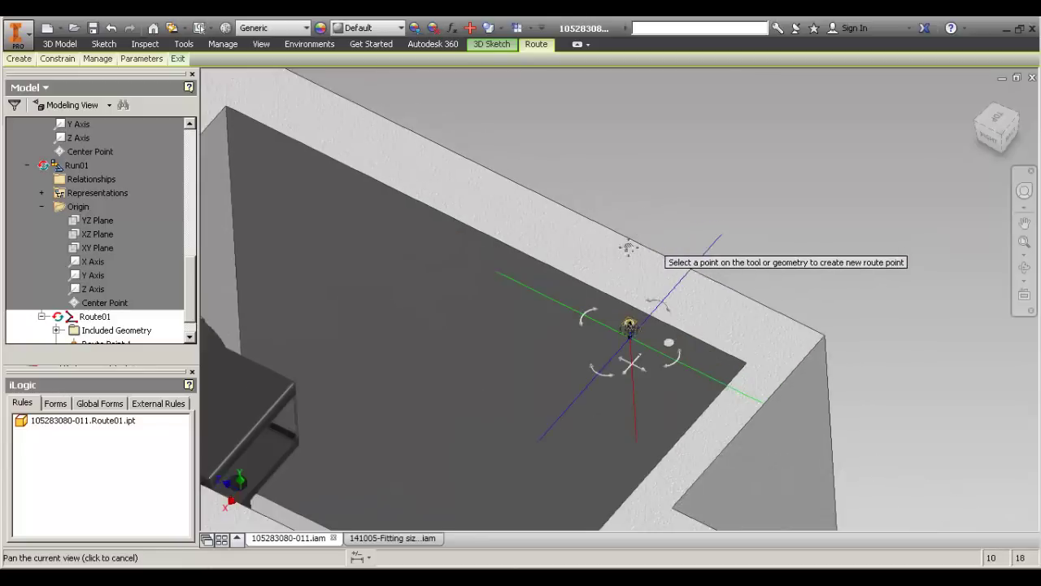
pyautogui.scroll(-3, 629, 248)
pyautogui.scroll(2, 634, 249)
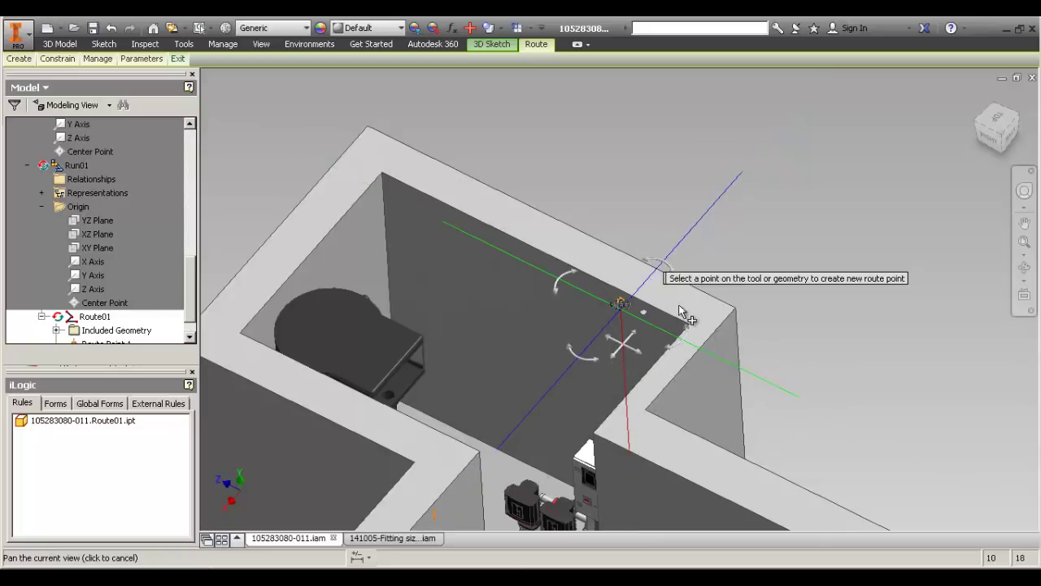
pyautogui.scroll(4, 672, 341)
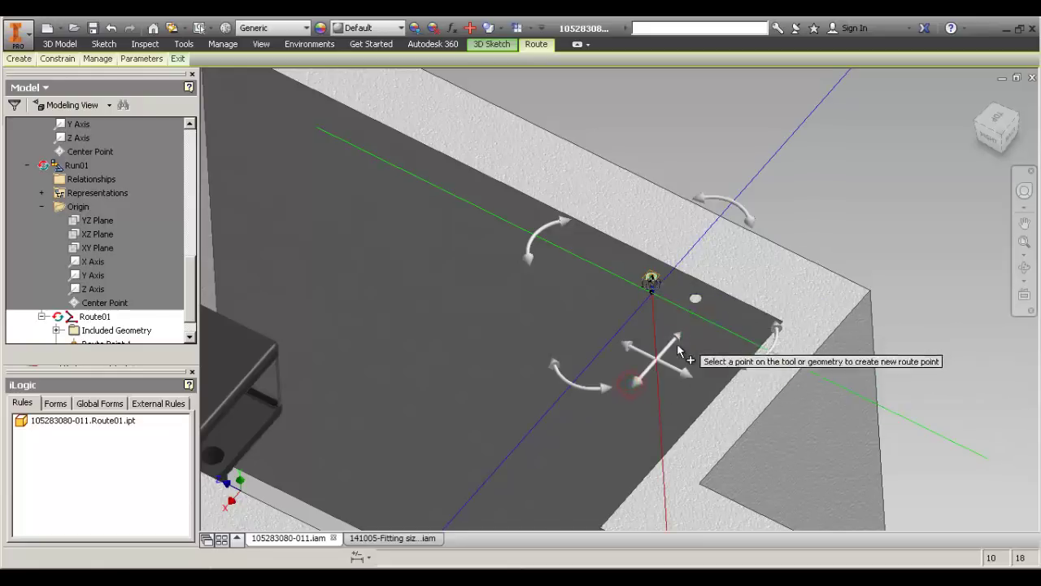
# Check the active 40 mm DIN 8062 pipe style and inspect the first segment's automatic dimensions at the opening.
pyautogui.click(101, 62)
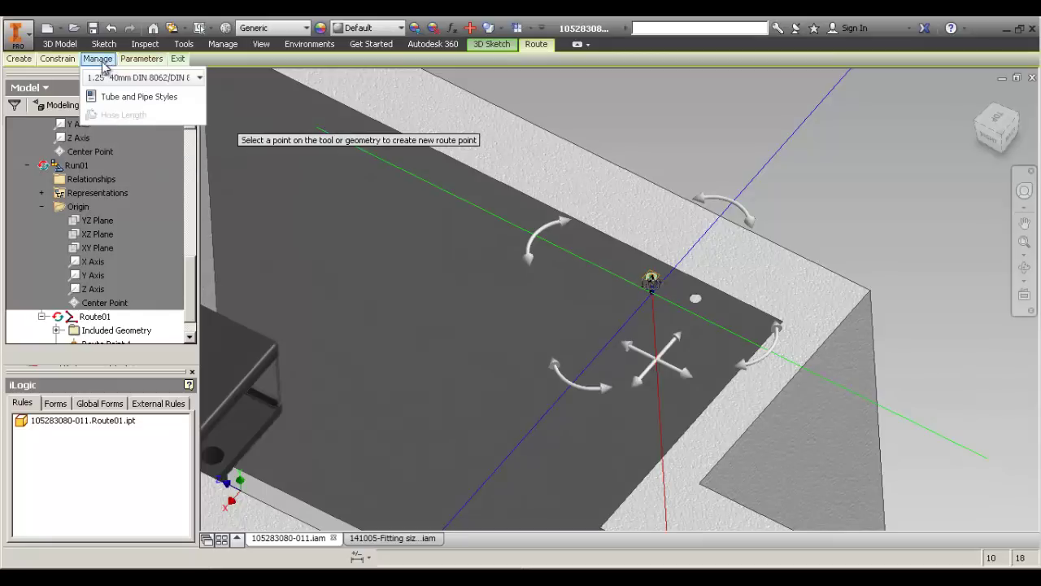
pyautogui.click(651, 358)
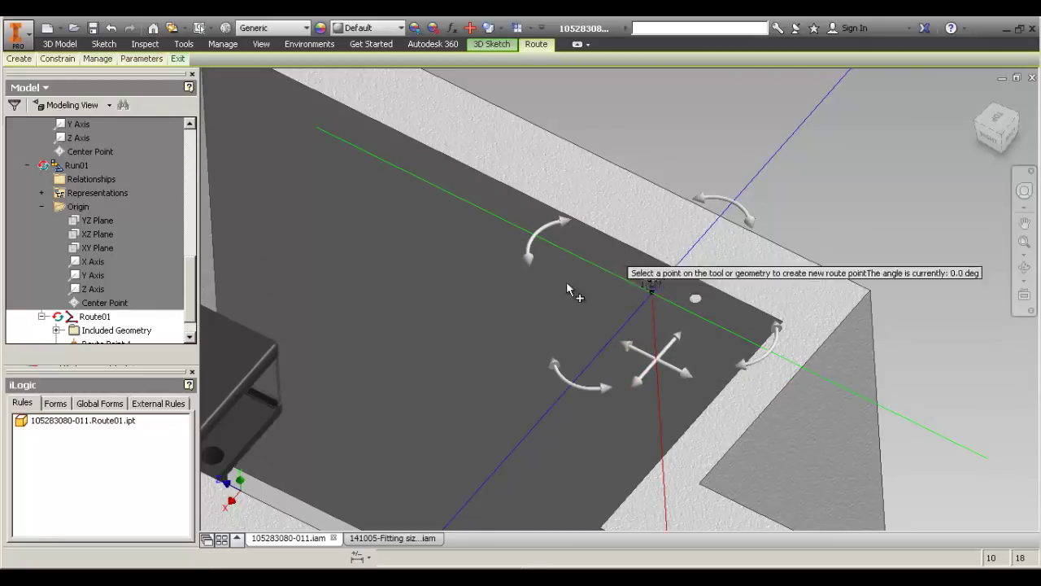
pyautogui.moveTo(567, 325)
pyautogui.mouseDown(button='middle')
pyautogui.moveTo(536, 338)
pyautogui.moveTo(556, 337)
pyautogui.mouseUp(button='middle')
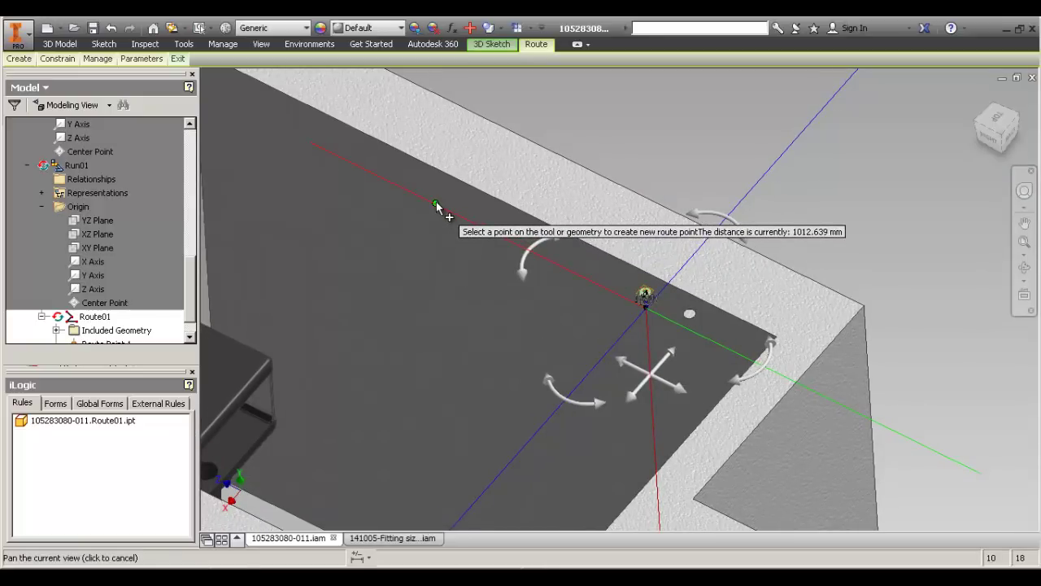
pyautogui.moveTo(419, 330); pyautogui.dragTo(553, 346, button='middle')
pyautogui.scroll(5, 783, 320)
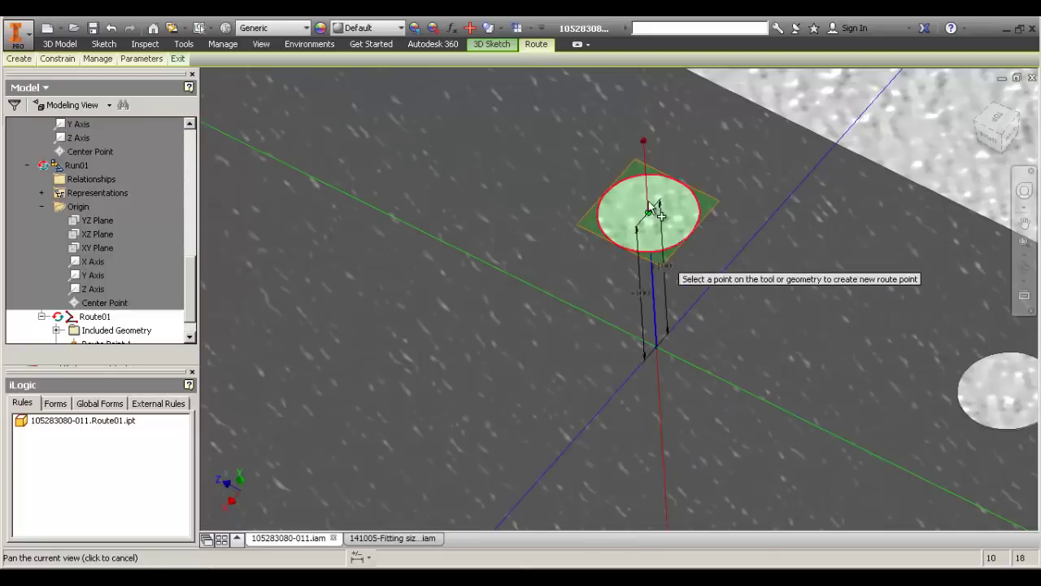
pyautogui.scroll(-4, 651, 298)
# Use Point Snap to the end wall behind the tank to place the next route point with a -100 mm offset.
pyautogui.rightClick(553, 294)
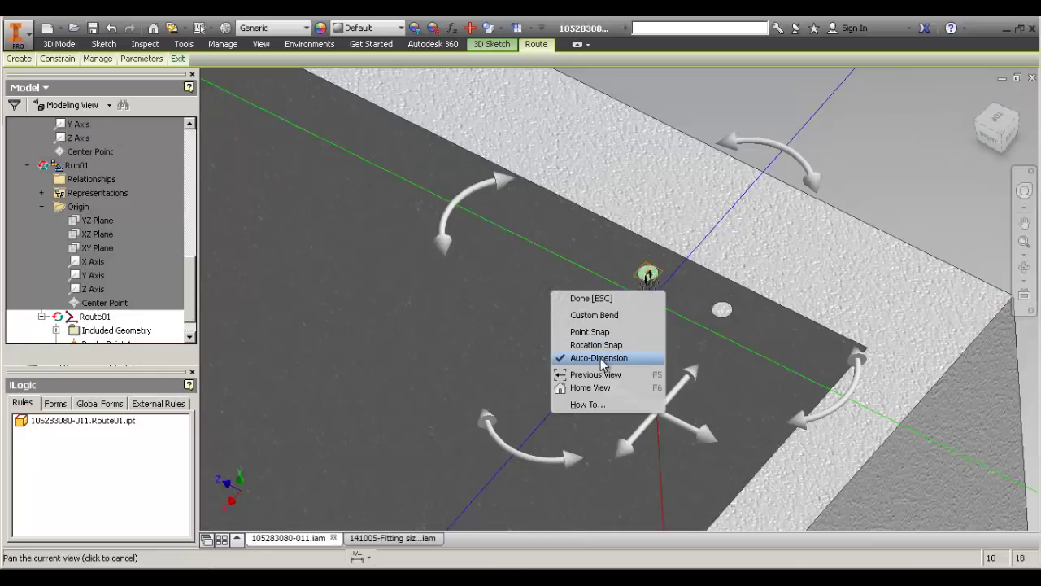
pyautogui.scroll(-3, 601, 363)
pyautogui.scroll(3, 682, 193)
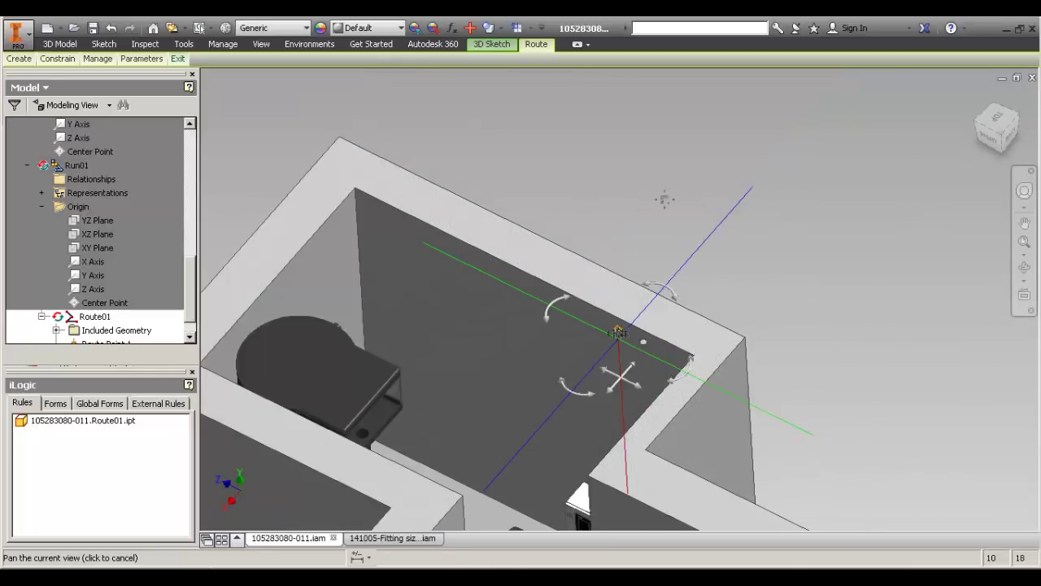
pyautogui.scroll(-2, 633, 203)
pyautogui.moveTo(700, 200); pyautogui.dragTo(785, 195, button='middle')
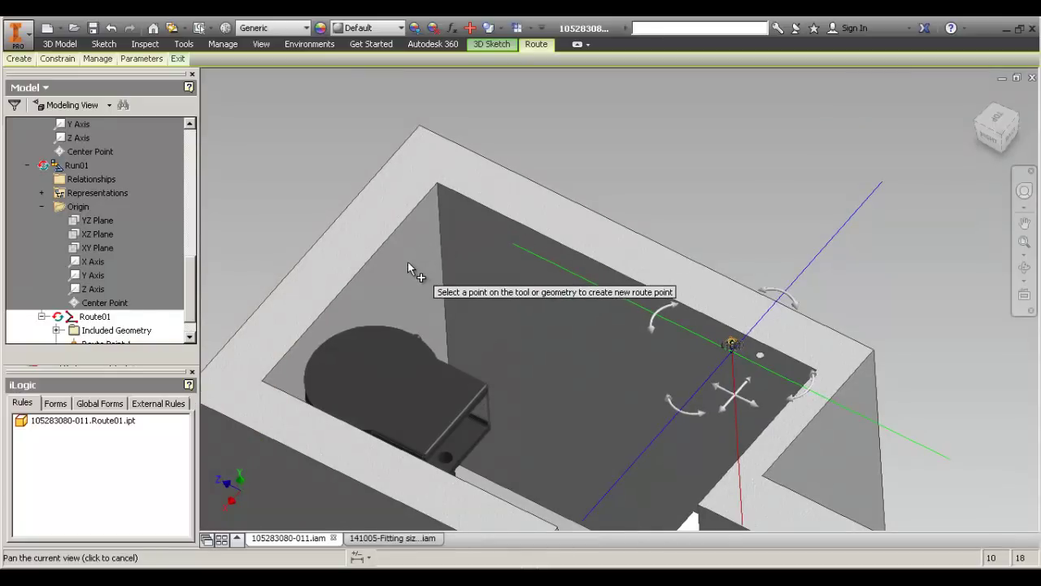
pyautogui.rightClick(628, 161)
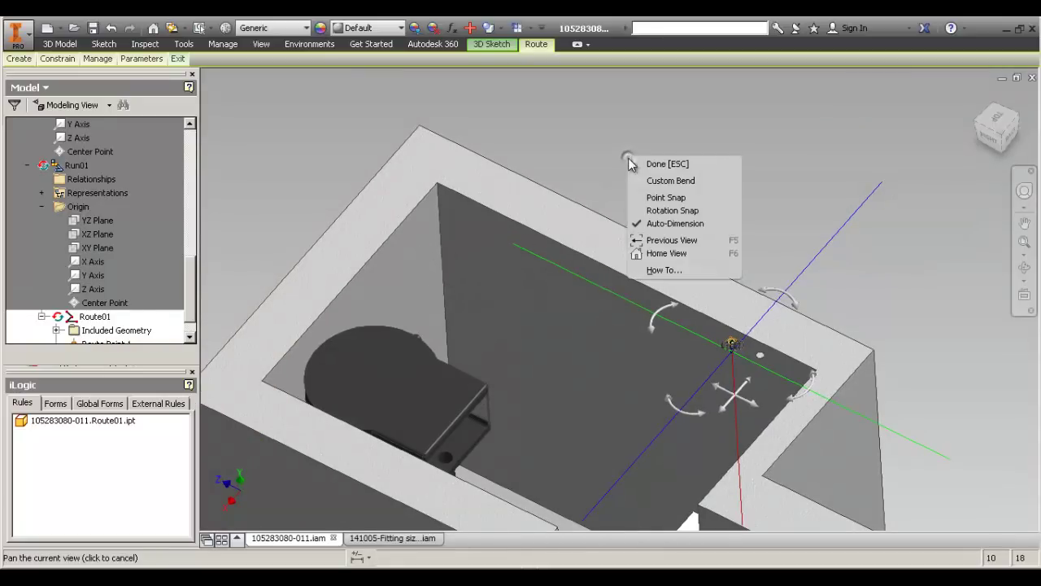
pyautogui.click(676, 200)
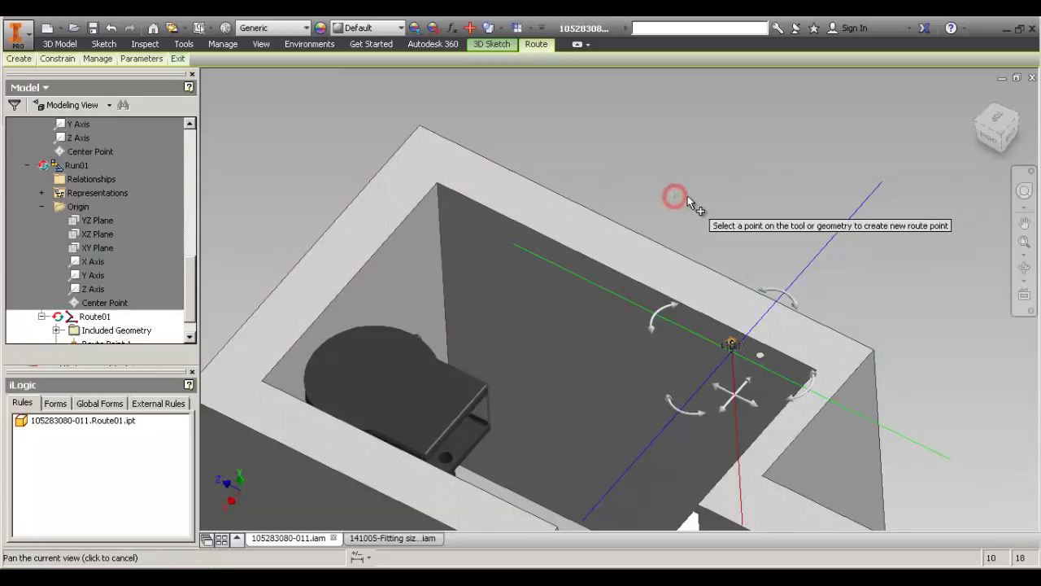
pyautogui.click(394, 292)
pyautogui.write('-100')
pyautogui.press('Return')
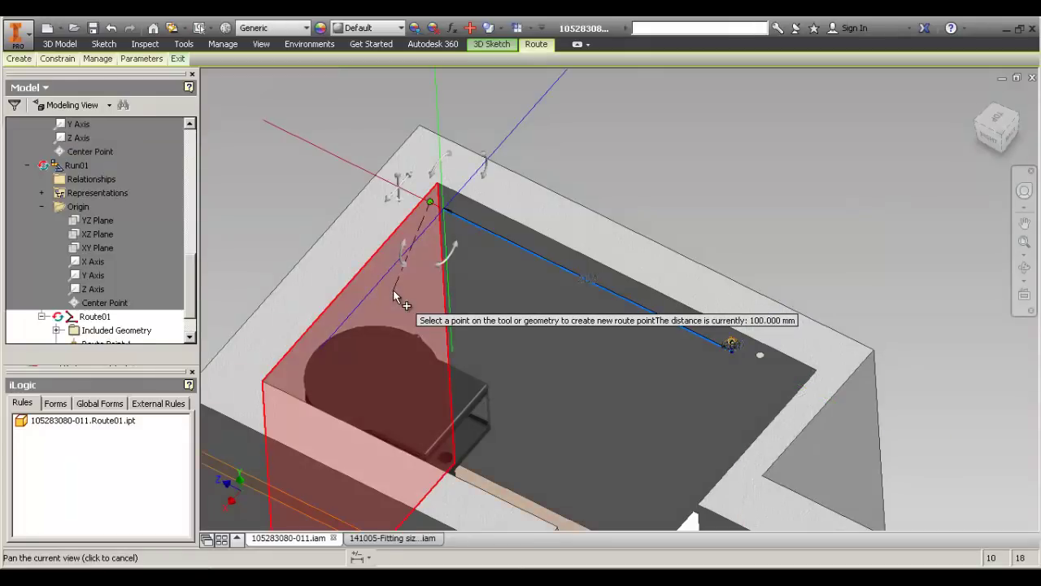
# End the Route command and examine the automatic dimension of the segment along the long wall.
pyautogui.rightClick(610, 194)
pyautogui.click(624, 195)
pyautogui.scroll(-3, 430, 197)
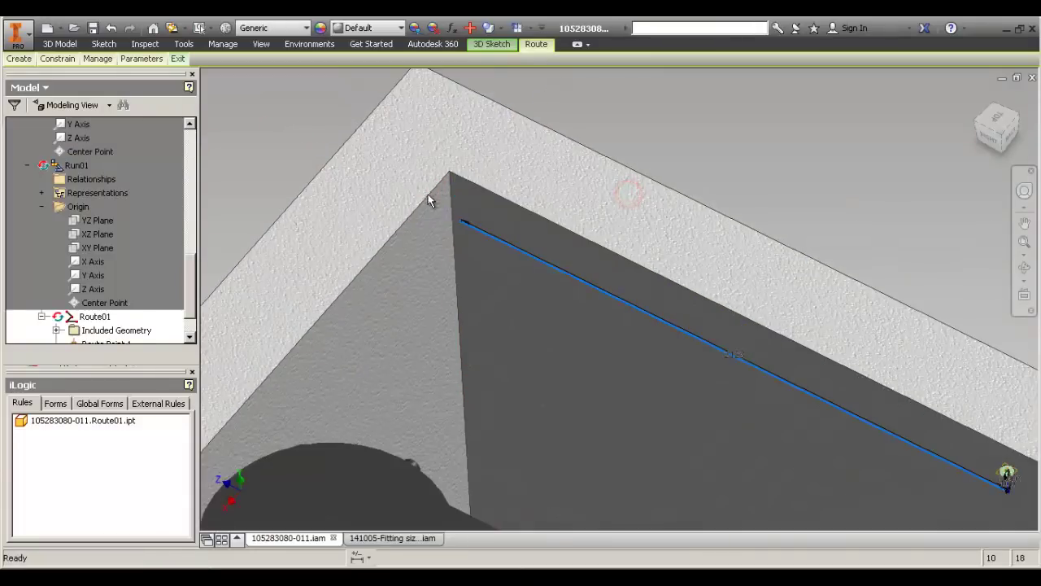
pyautogui.moveTo(647, 283); pyautogui.dragTo(656, 313, button='middle')
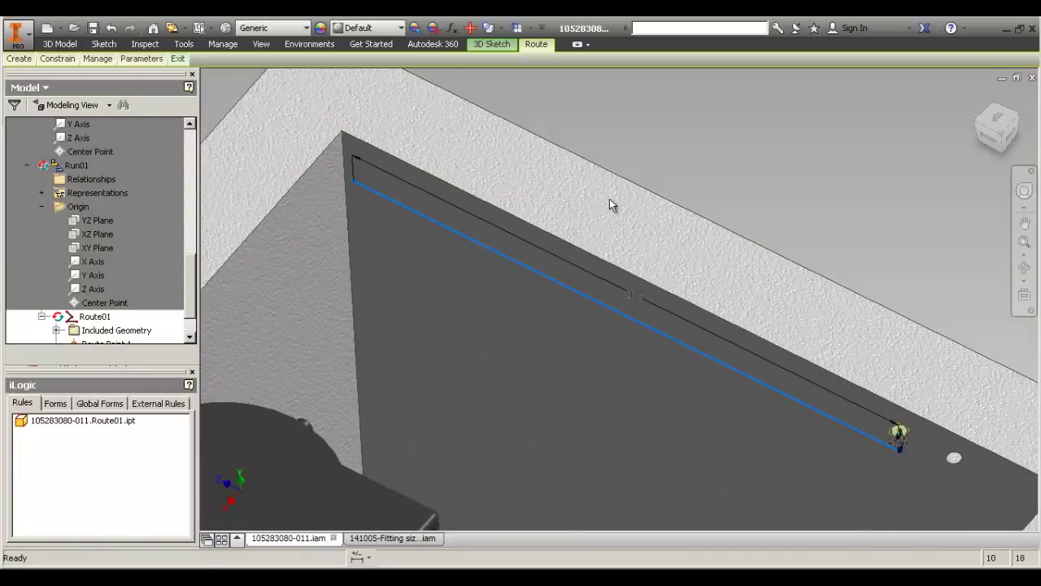
pyautogui.click(675, 273)
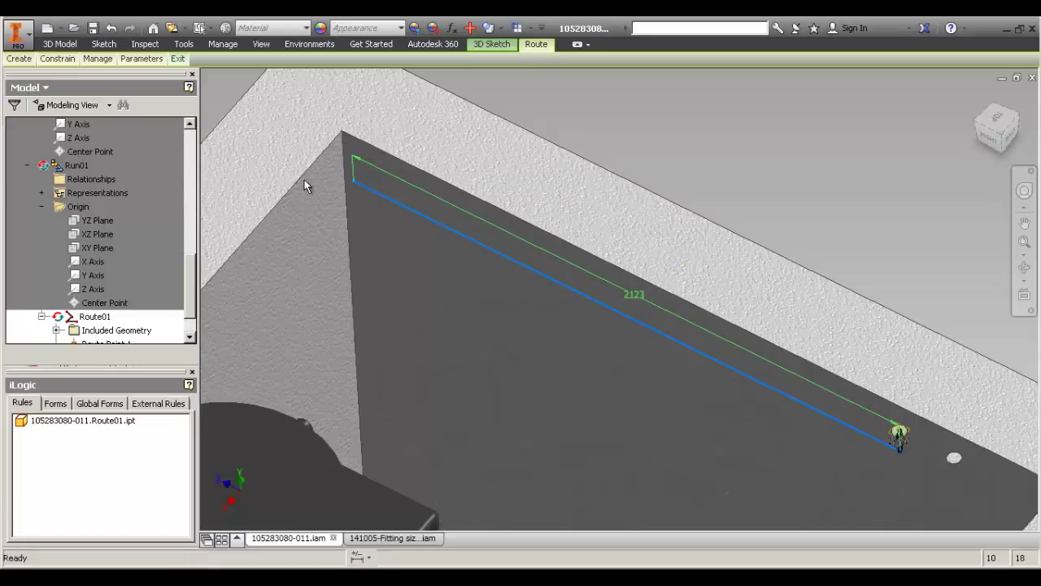
pyautogui.scroll(-5, 617, 150)
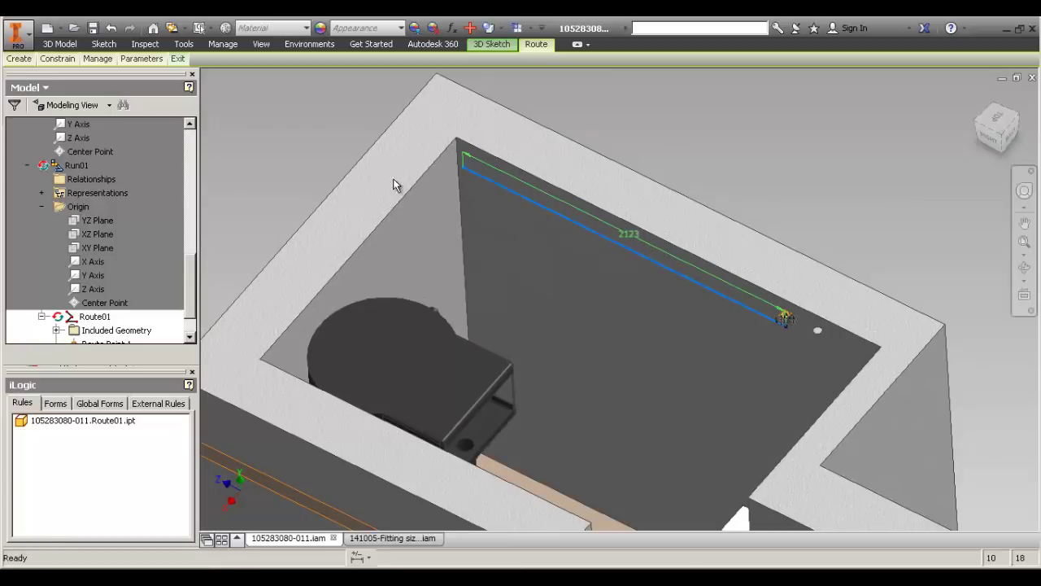
# Undo the route segment that runs along the long wall to the end wall.
pyautogui.click(643, 240)
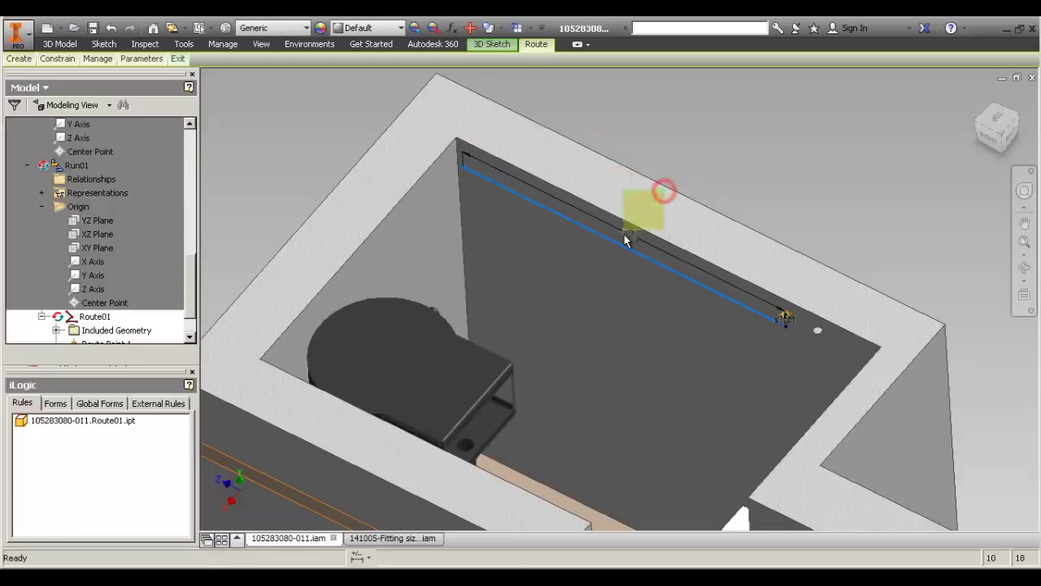
pyautogui.click(550, 289)
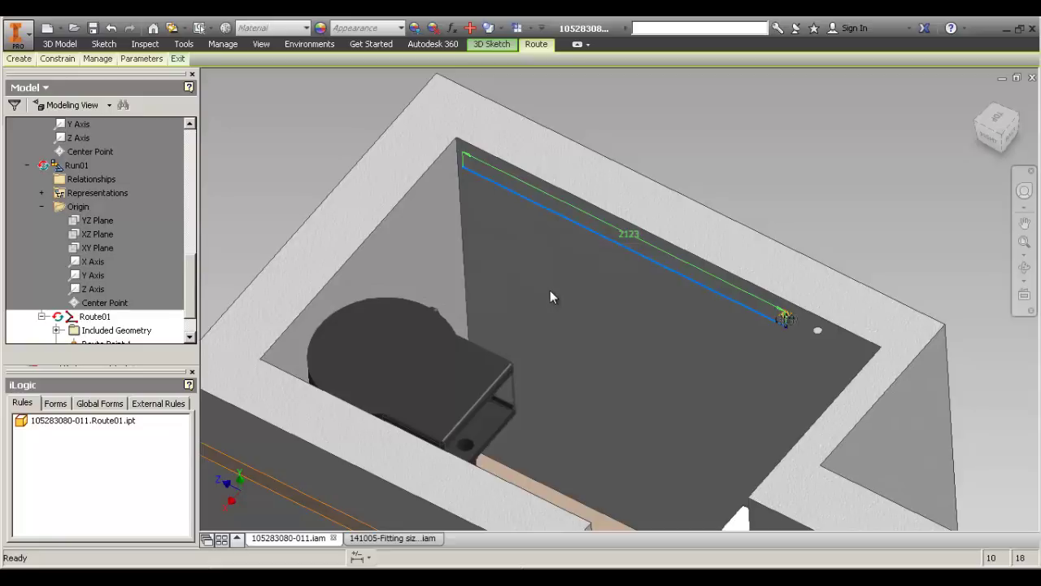
pyautogui.hotkey('ctrl', 'z')
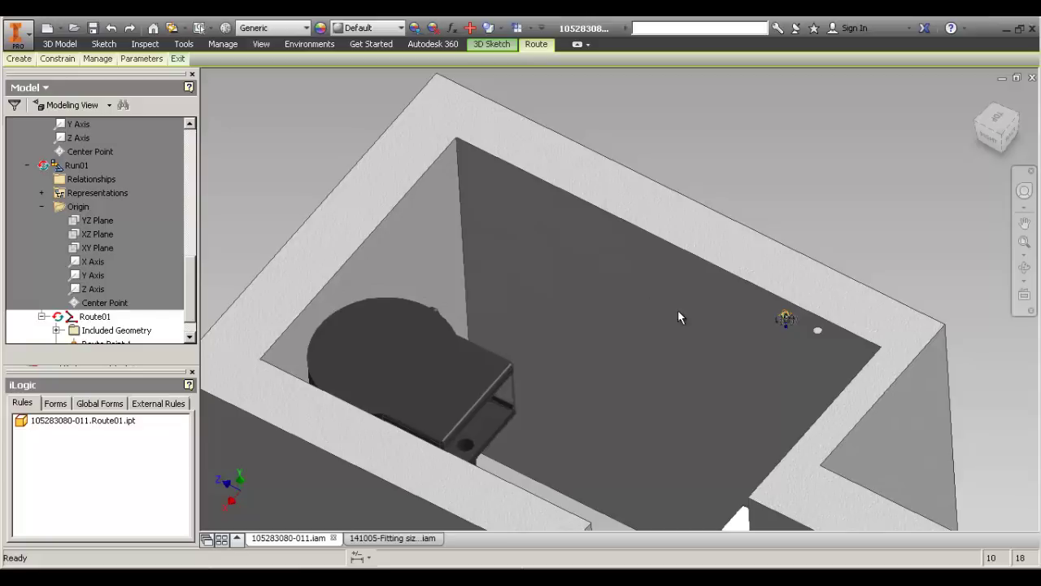
# Start the route again from the last route point and connect it to the tank's round connection with an auto route.
pyautogui.click(11, 60)
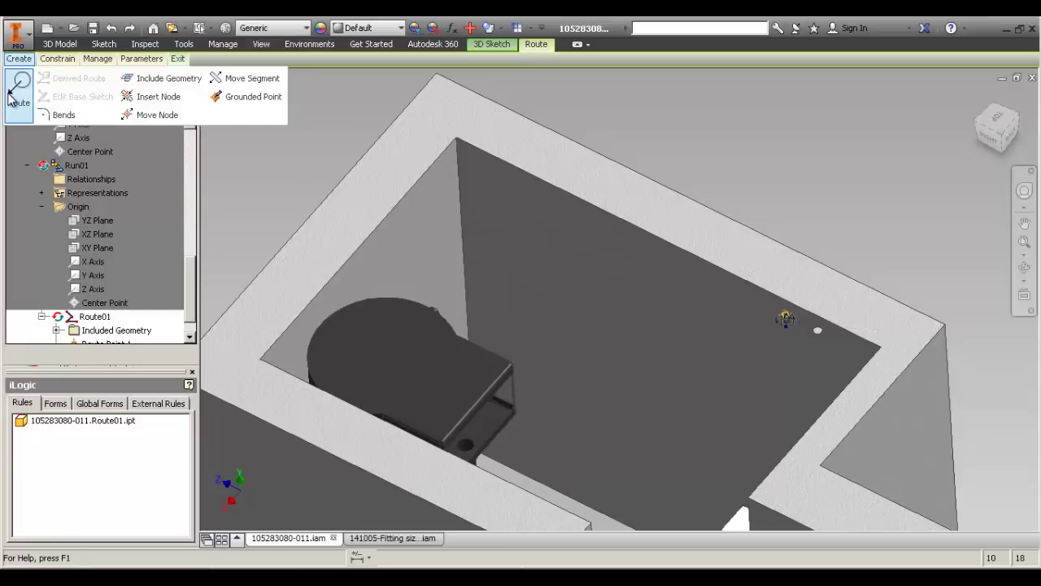
pyautogui.click(11, 96)
pyautogui.rightClick(787, 333)
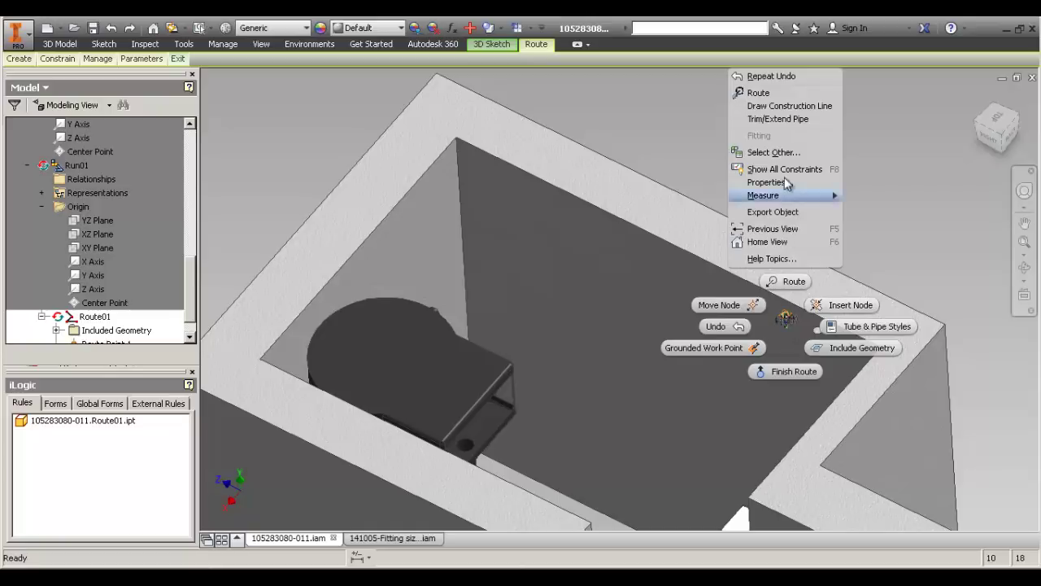
pyautogui.click(758, 93)
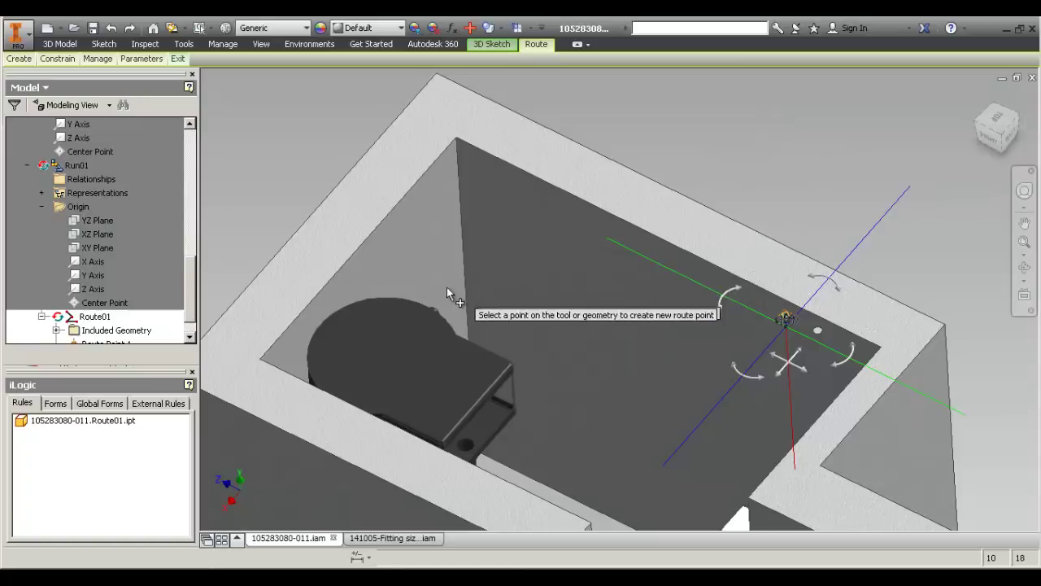
pyautogui.scroll(-4, 439, 308)
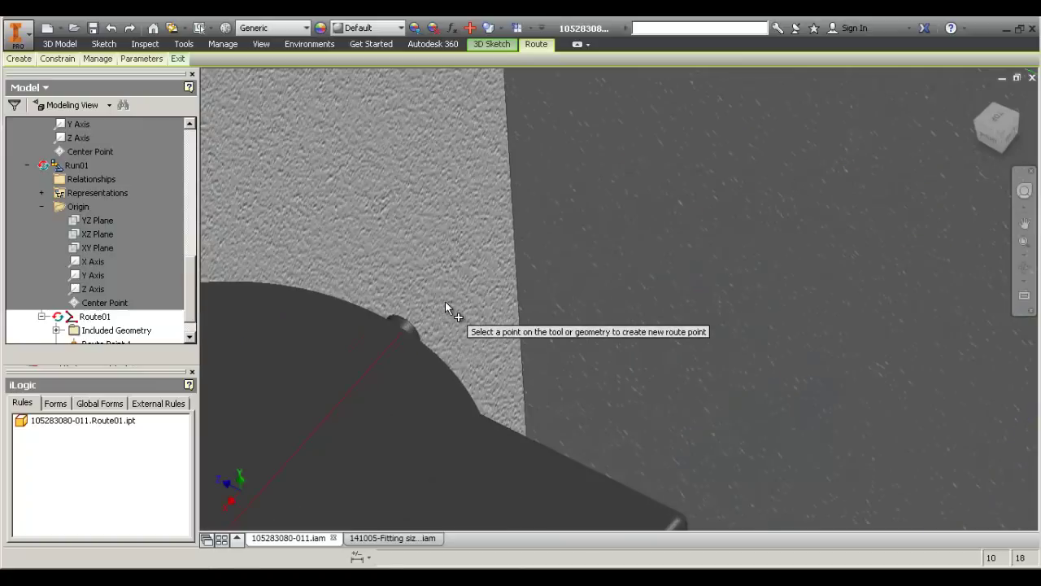
pyautogui.moveTo(445, 302); pyautogui.dragTo(564, 258, button='middle')
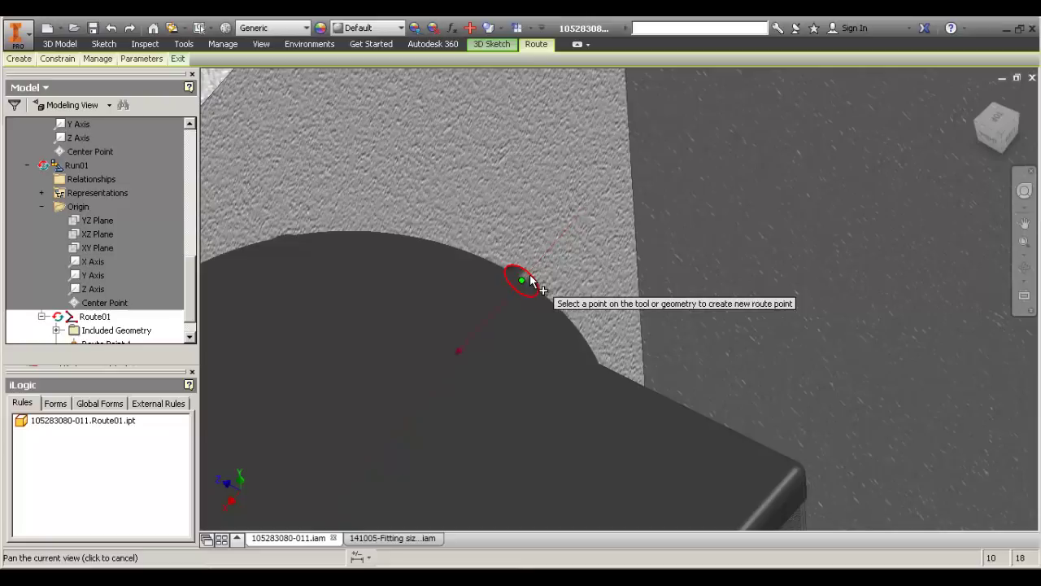
pyautogui.click(530, 275)
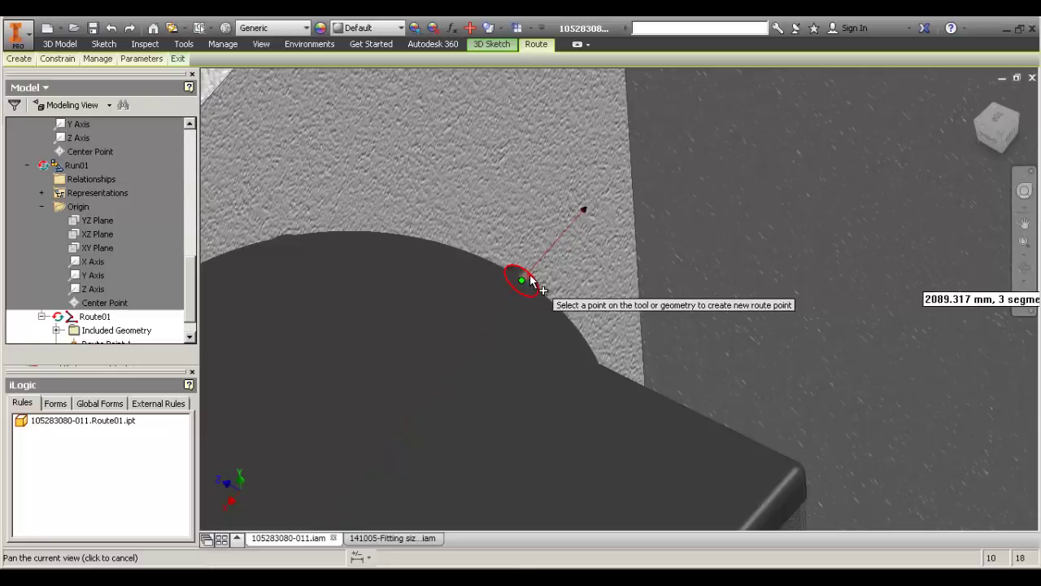
pyautogui.scroll(2, 412, 234)
pyautogui.moveTo(603, 191); pyautogui.dragTo(518, 214, button='middle')
pyautogui.scroll(2, 518, 214)
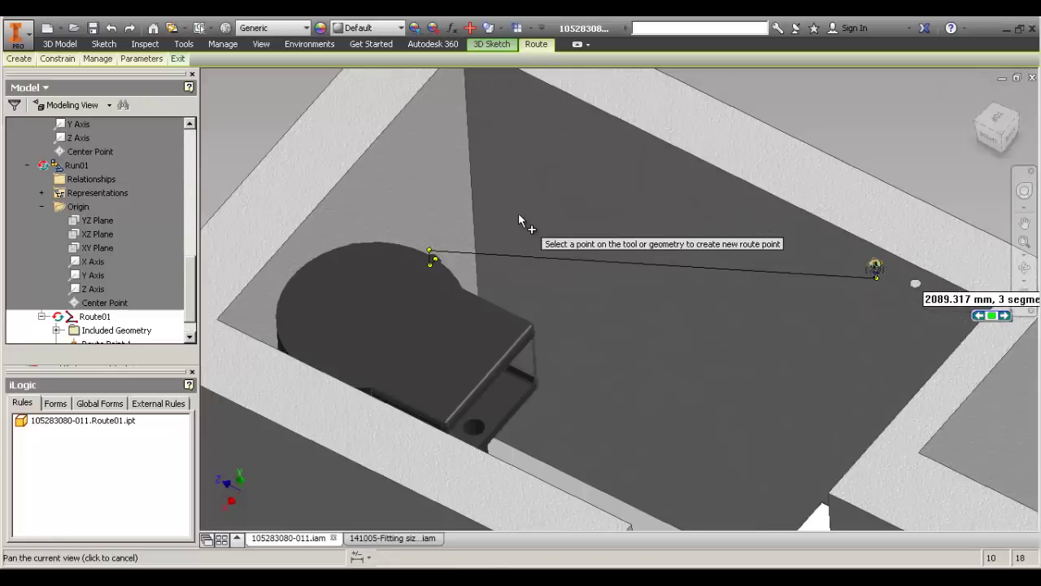
# Cycle through the auto route solutions, accept the four-segment one that follows the walls, and end the Route command.
pyautogui.click(1005, 316)
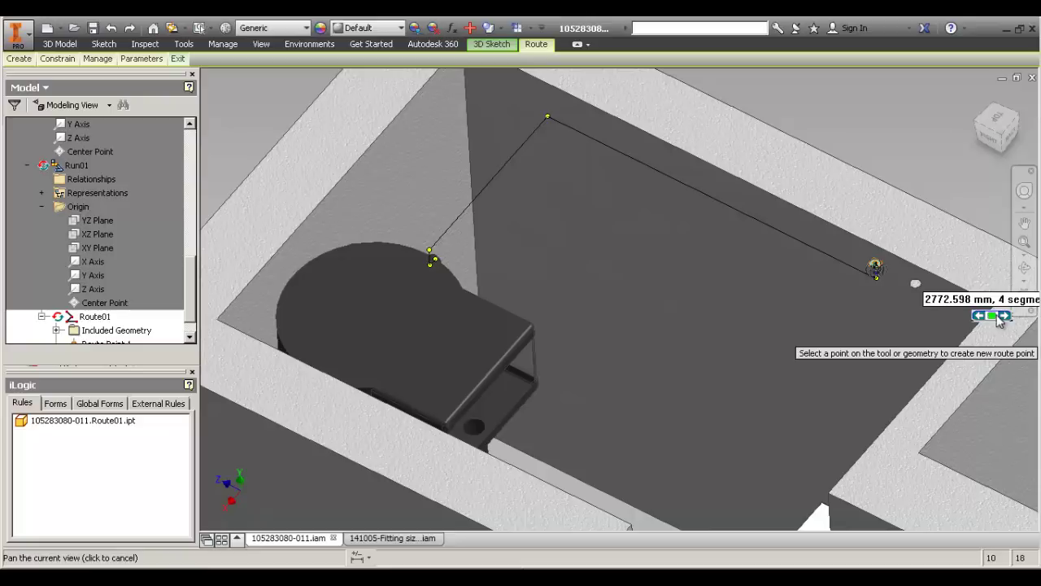
pyautogui.click(1002, 317)
pyautogui.click(1006, 318)
pyautogui.click(994, 317)
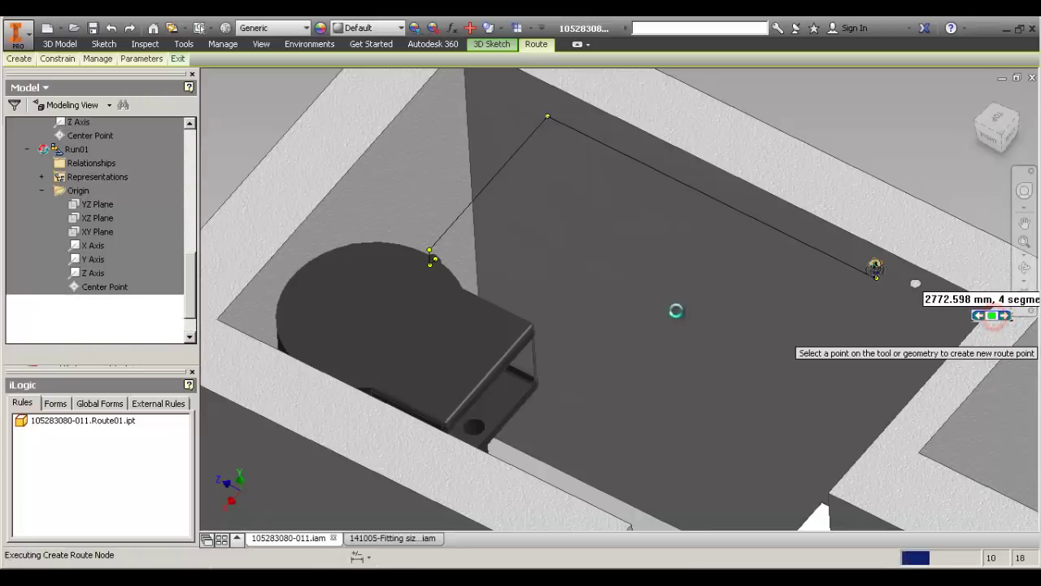
pyautogui.rightClick(615, 264)
pyautogui.click(639, 268)
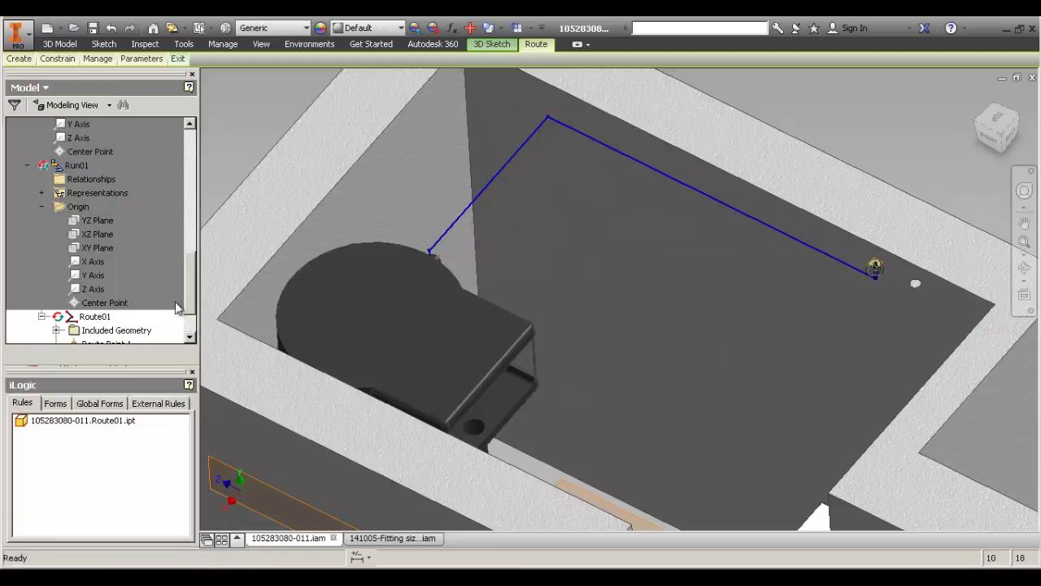
# Convert the auto route to the tank into a sketch.
pyautogui.scroll(-2, 176, 308)
pyautogui.rightClick(104, 317)
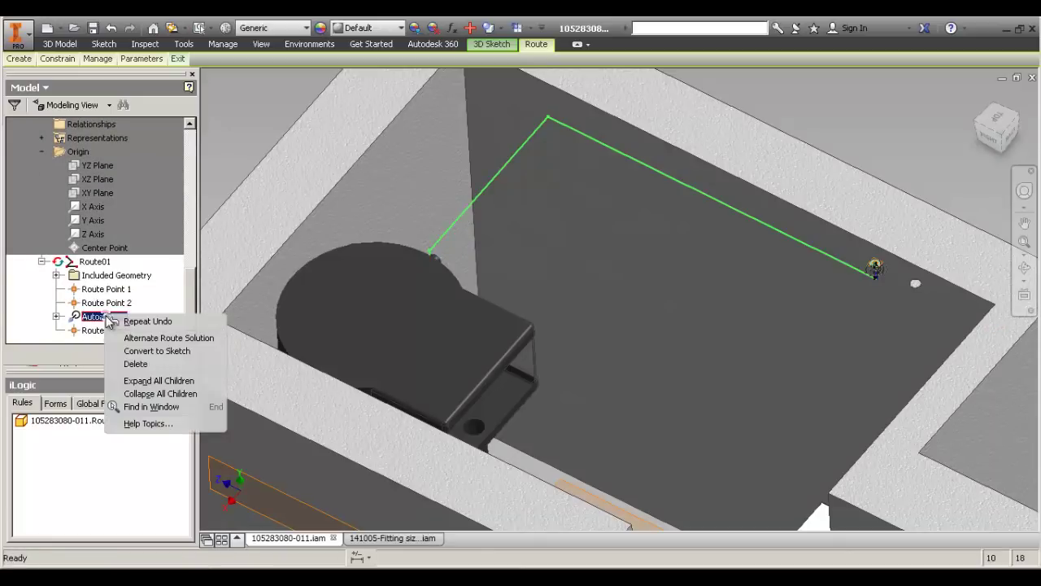
pyautogui.click(153, 352)
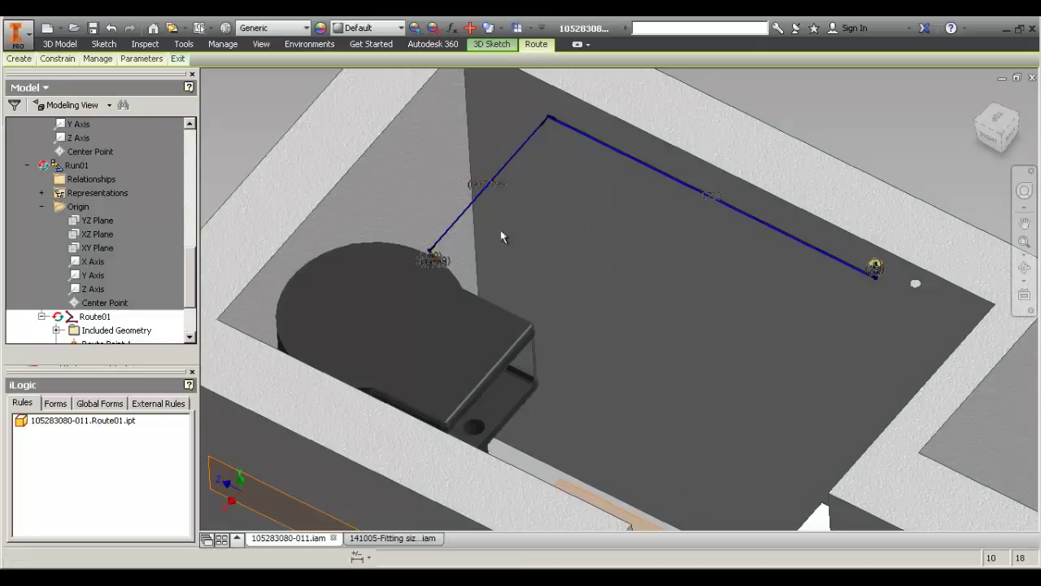
# Check the converted route's points and undo the conversion and the auto route to the tank.
pyautogui.scroll(-2, 193, 281)
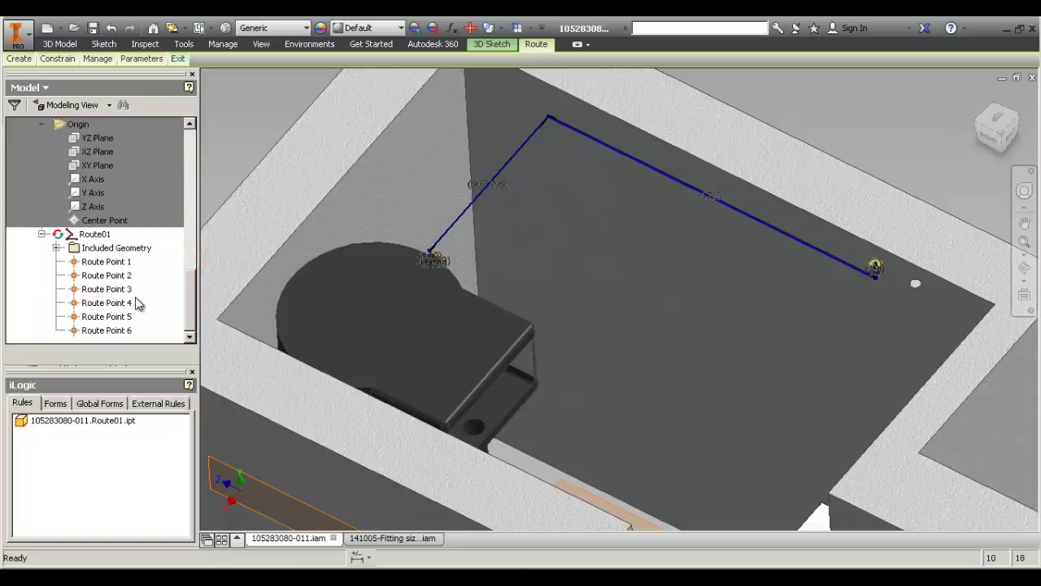
pyautogui.moveTo(495, 186); pyautogui.dragTo(530, 203)
pyautogui.hotkey('ctrl', 'z')
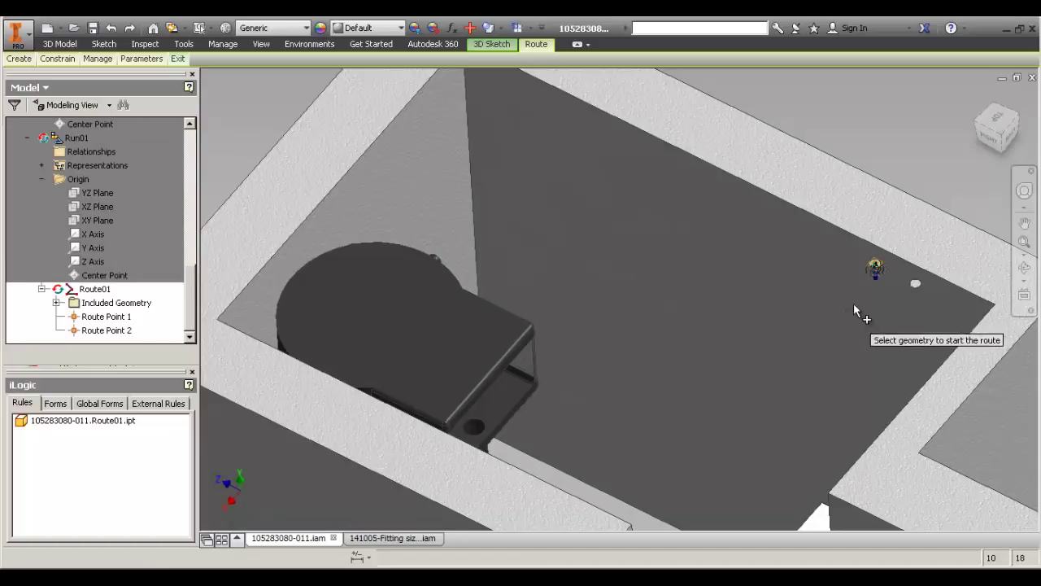
# Resume routing from Route Point 2 near the wall opening and enlarge the routing tool's handles.
pyautogui.click(872, 278)
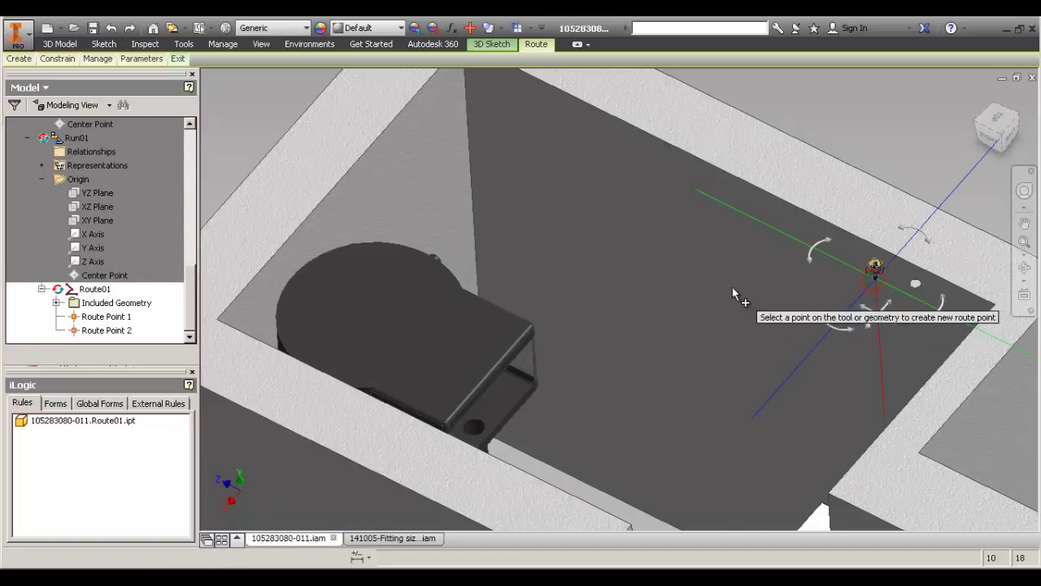
pyautogui.scroll(3, 731, 287)
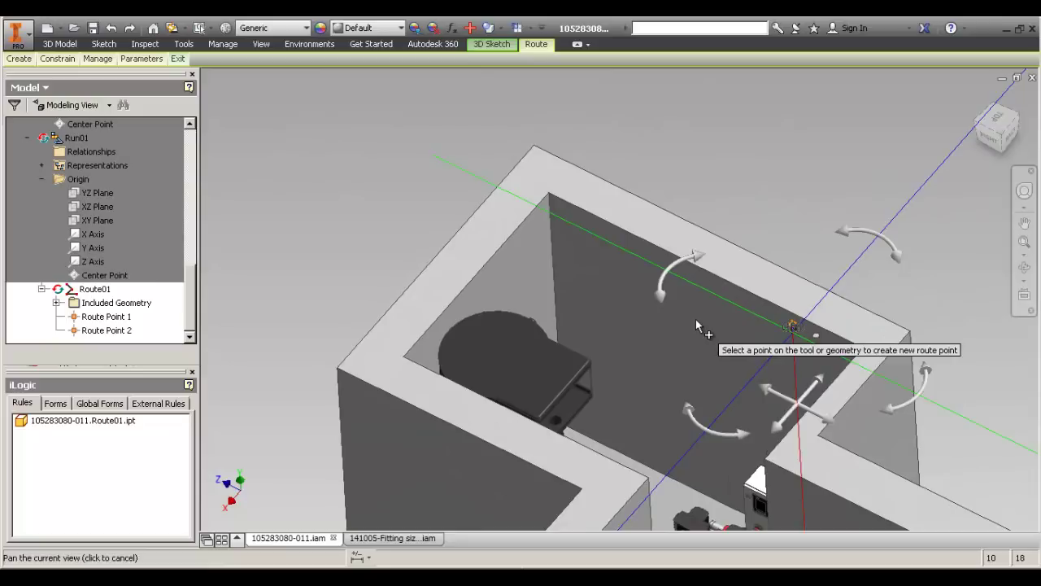
pyautogui.moveTo(709, 331); pyautogui.dragTo(540, 275, button='middle')
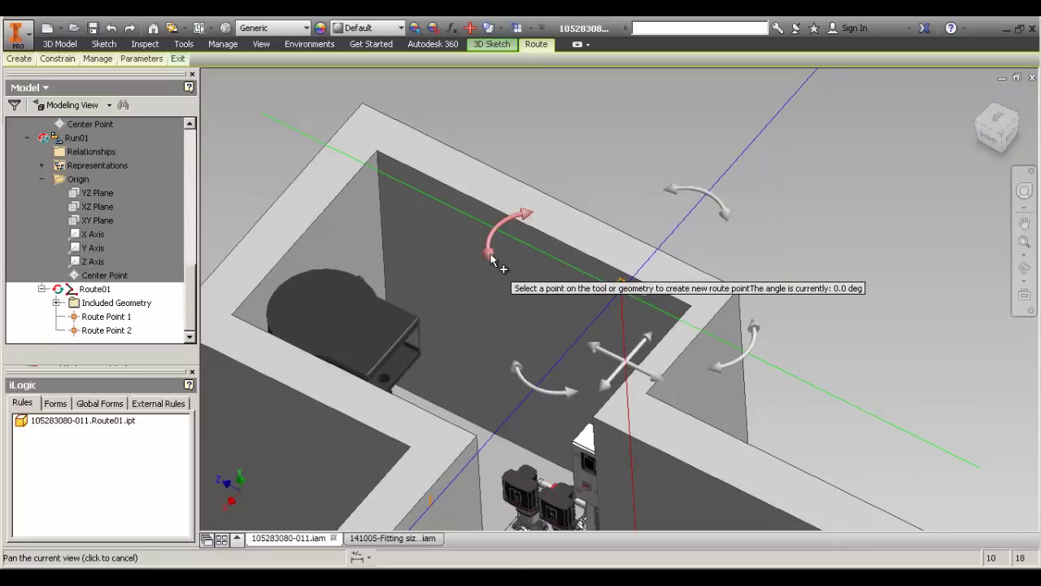
pyautogui.moveTo(491, 254)
pyautogui.mouseDown()
pyautogui.moveTo(511, 335)
pyautogui.moveTo(480, 260)
pyautogui.mouseUp()
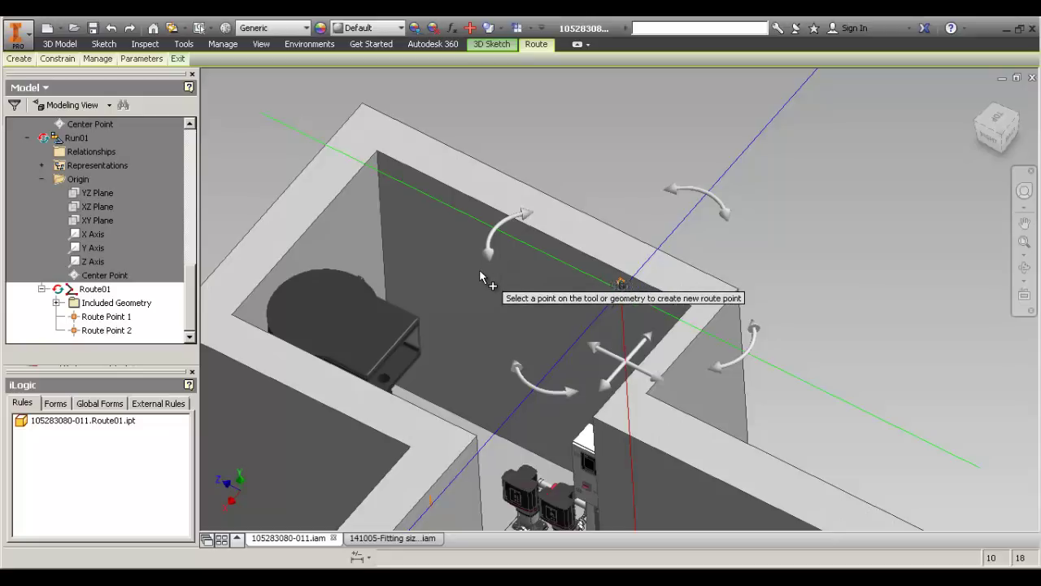
pyautogui.press('+')
pyautogui.press('+')
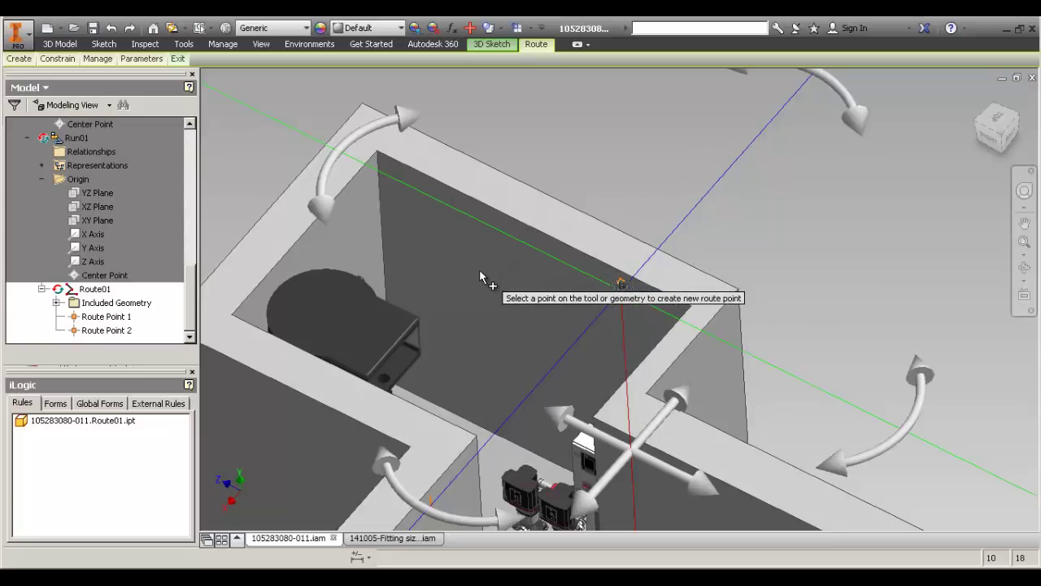
# Rotate the routing tool by 35 degrees about its red axis and turn it back by 35 degrees.
pyautogui.click(321, 208)
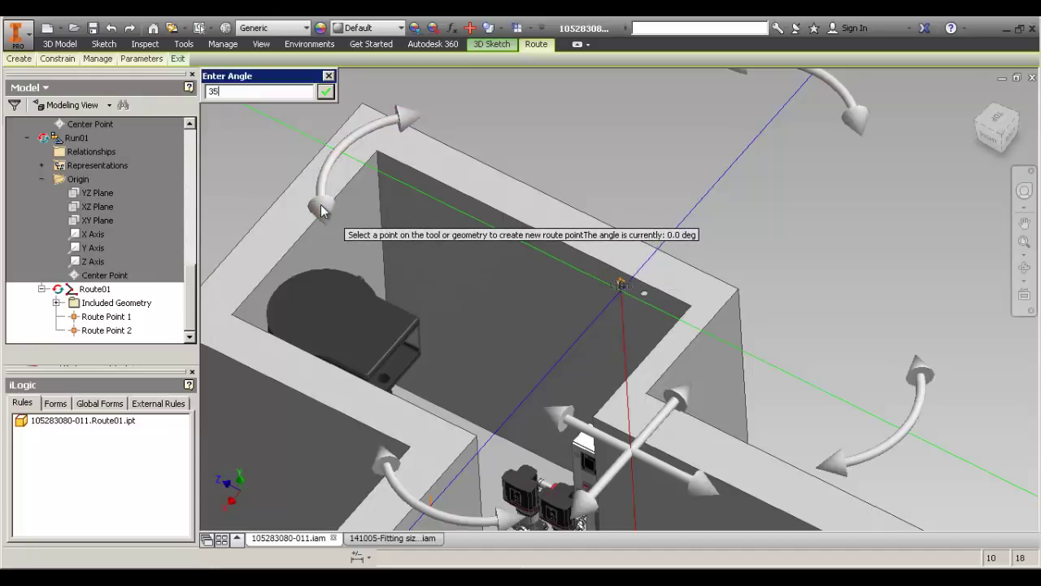
pyautogui.press('Return')
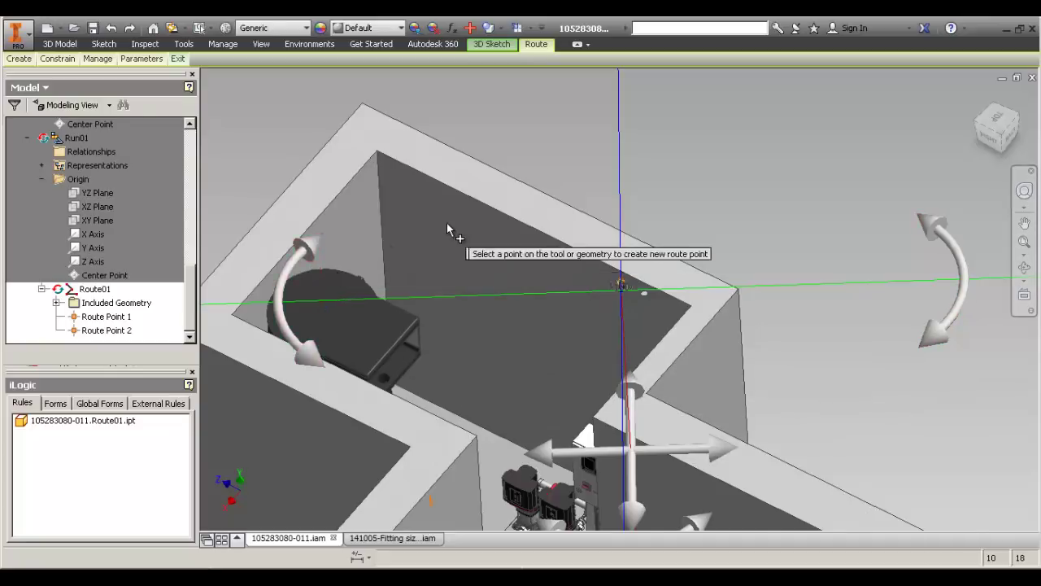
pyautogui.scroll(3, 446, 223)
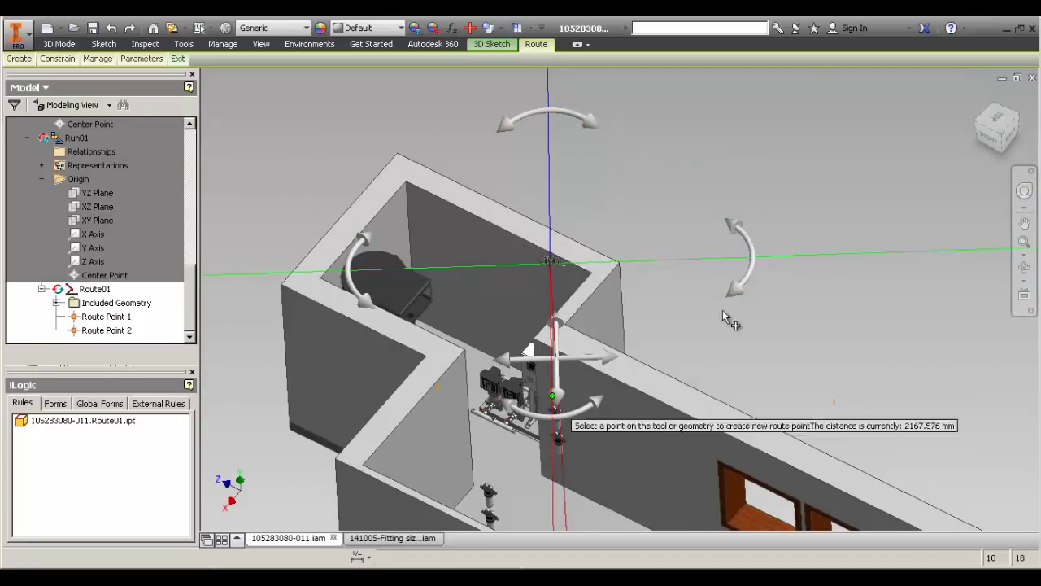
pyautogui.click(736, 293)
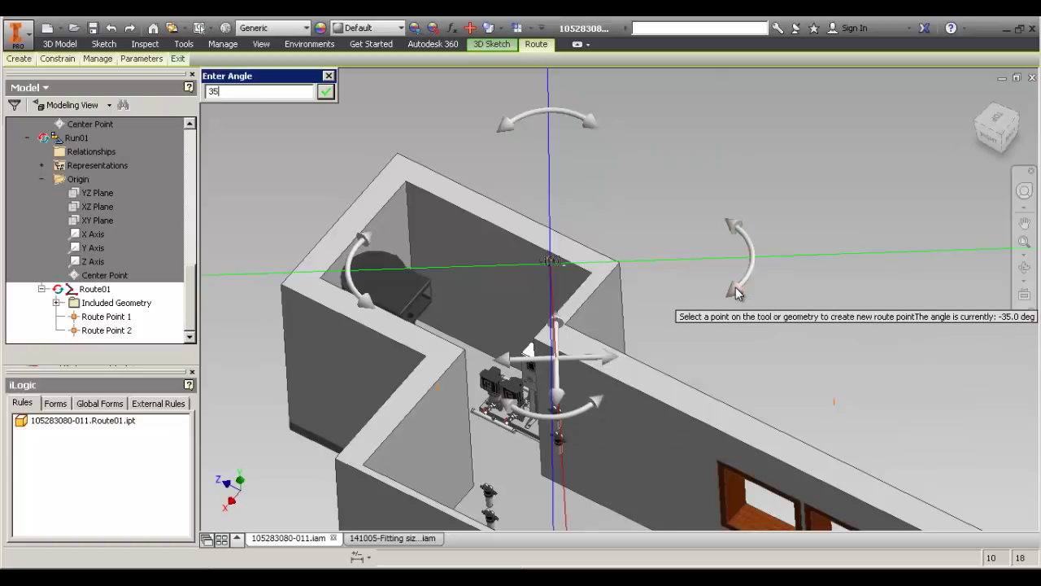
pyautogui.press('Return')
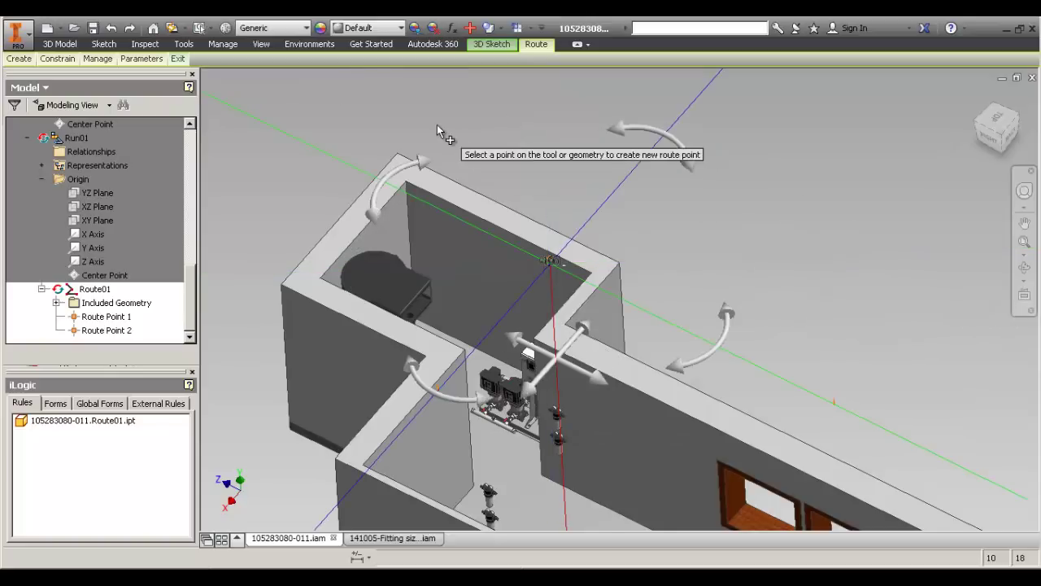
# Turn off Auto-Dimension for the routing tool and recheck its option list.
pyautogui.scroll(4, 439, 128)
pyautogui.rightClick(469, 135)
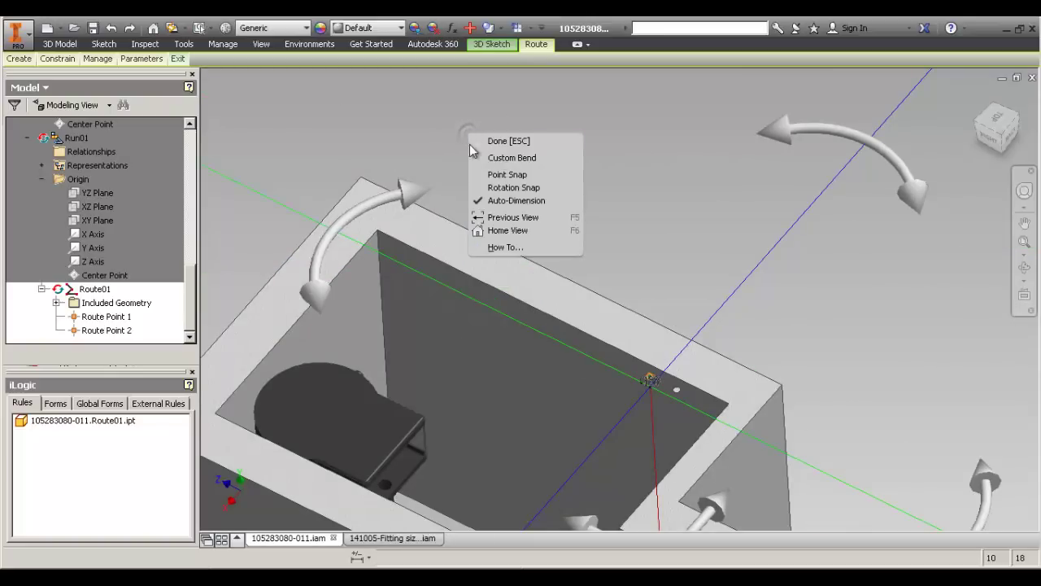
pyautogui.click(519, 205)
pyautogui.rightClick(506, 163)
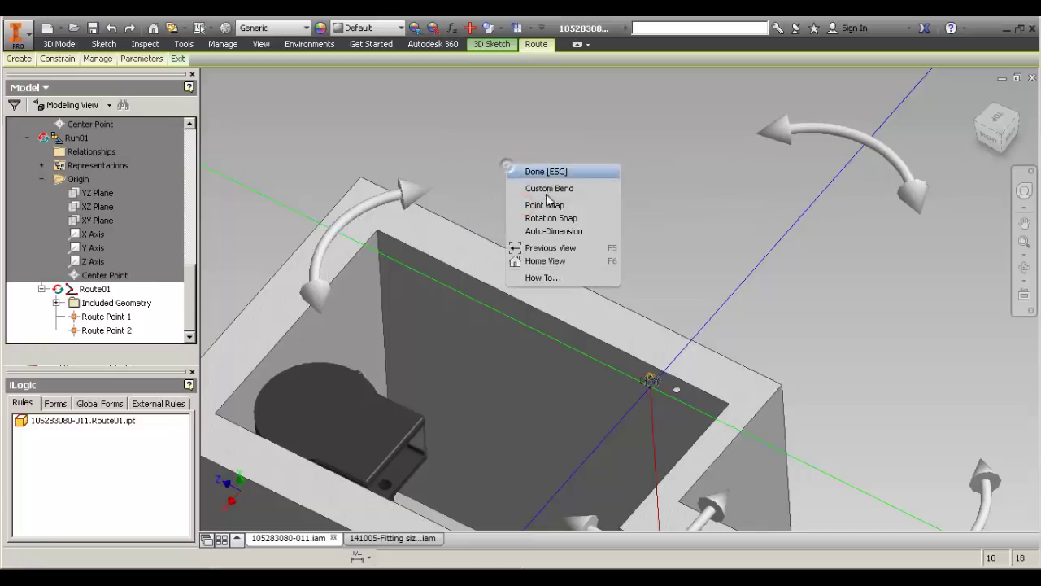
pyautogui.click(689, 273)
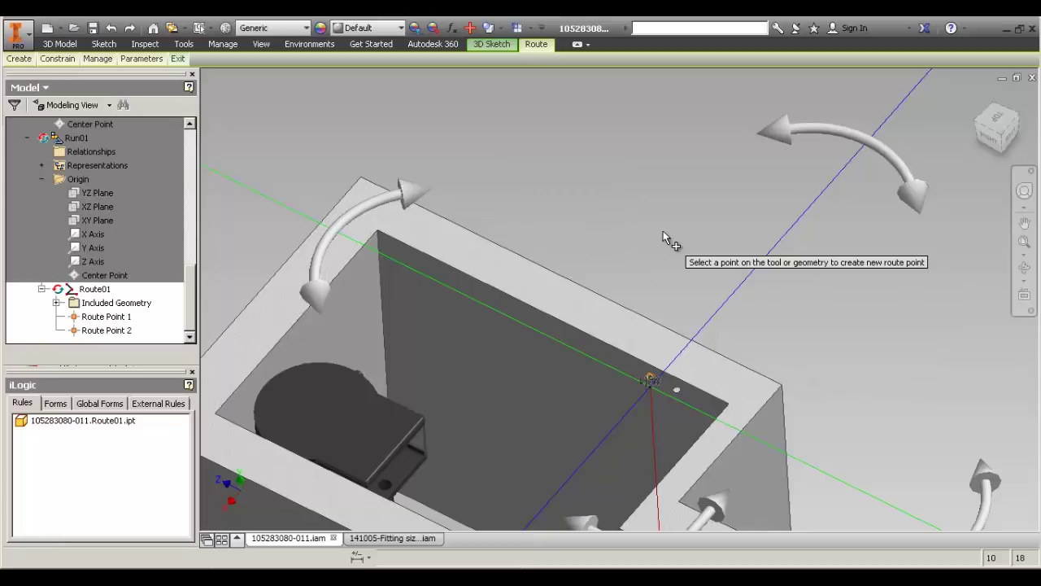
# Try the Rotation Snap option for the routing tool and switch it off again.
pyautogui.rightClick(526, 204)
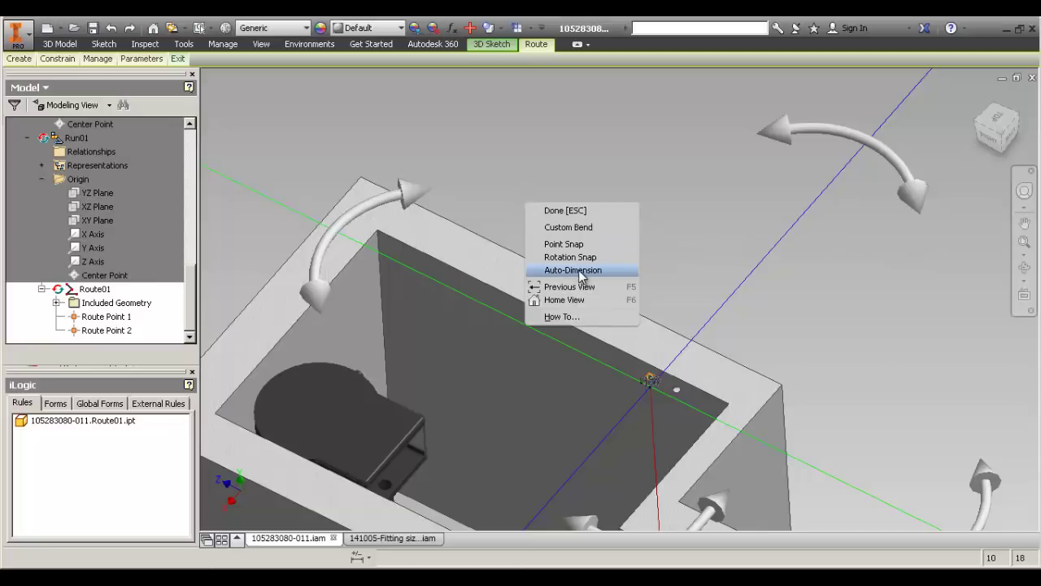
pyautogui.rightClick(527, 174)
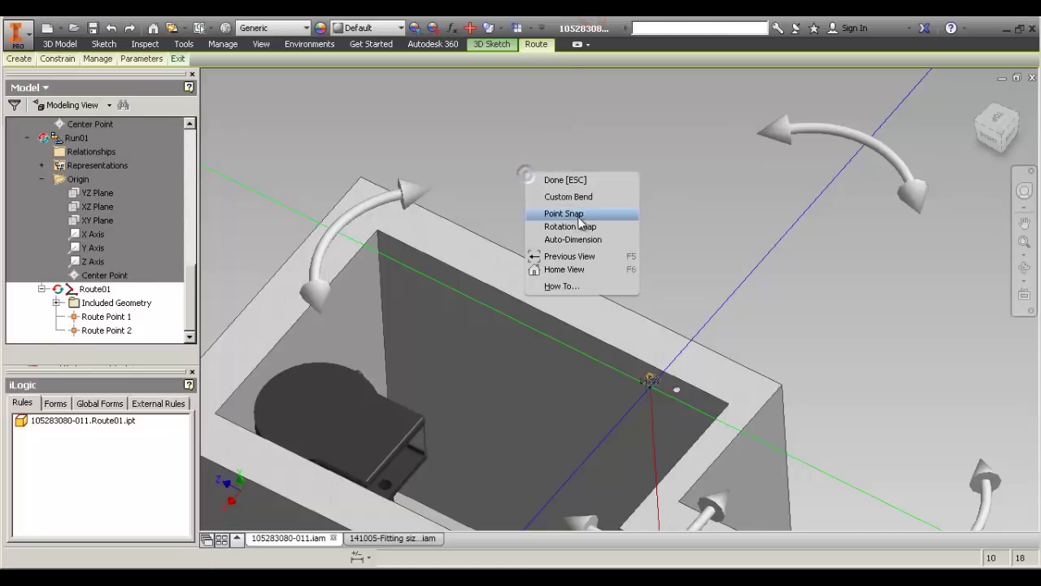
pyautogui.click(579, 226)
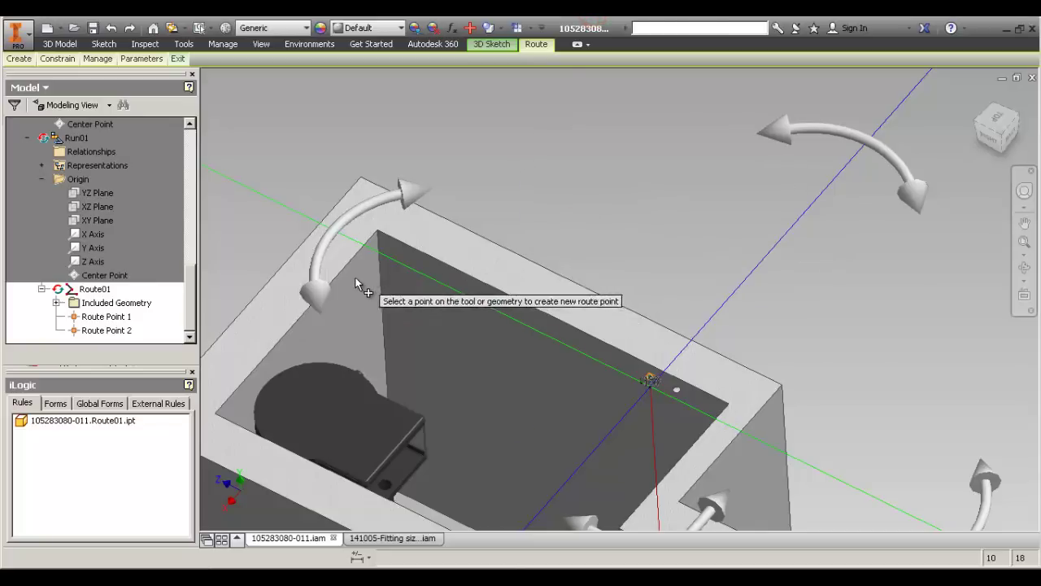
pyautogui.moveTo(360, 314); pyautogui.dragTo(496, 281, button='middle')
pyautogui.rightClick(601, 166)
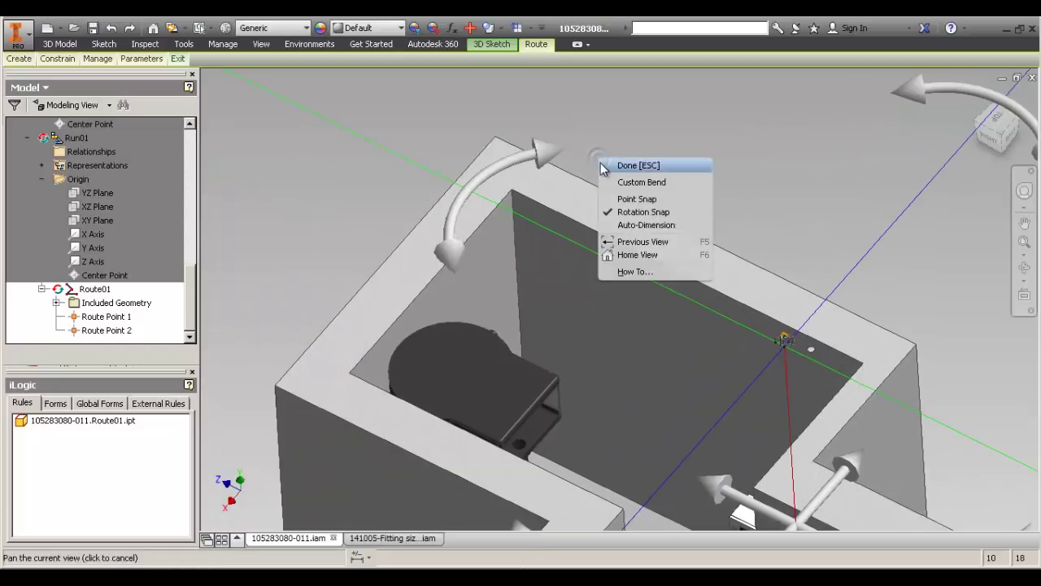
pyautogui.click(626, 211)
# Turn on Point Snap and place a route point at an offset of -100 mm from the end wall's inner face.
pyautogui.rightClick(631, 210)
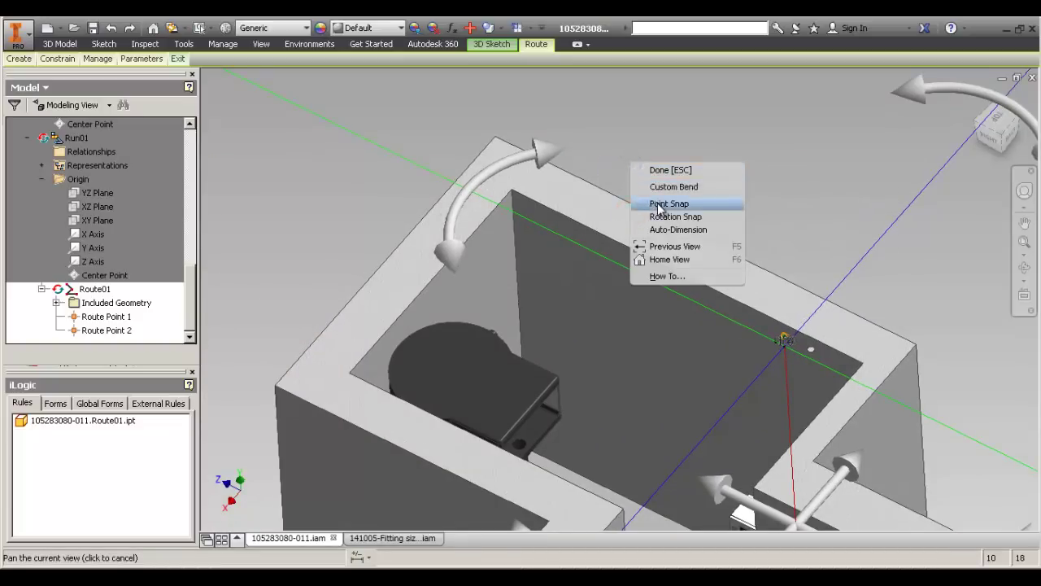
pyautogui.click(659, 209)
pyautogui.click(479, 254)
pyautogui.write('-1')
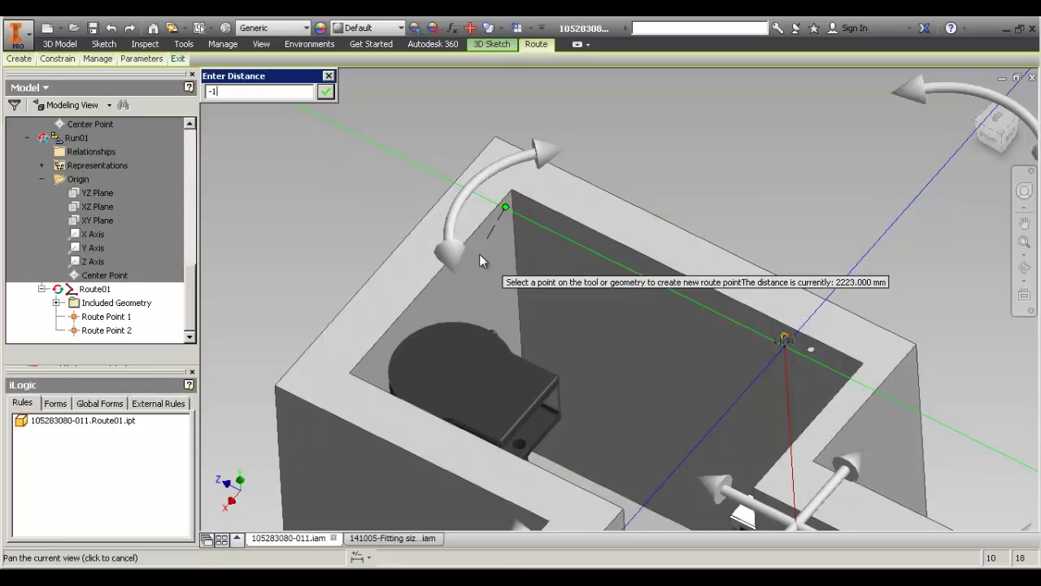
pyautogui.write('00')
pyautogui.press('Return')
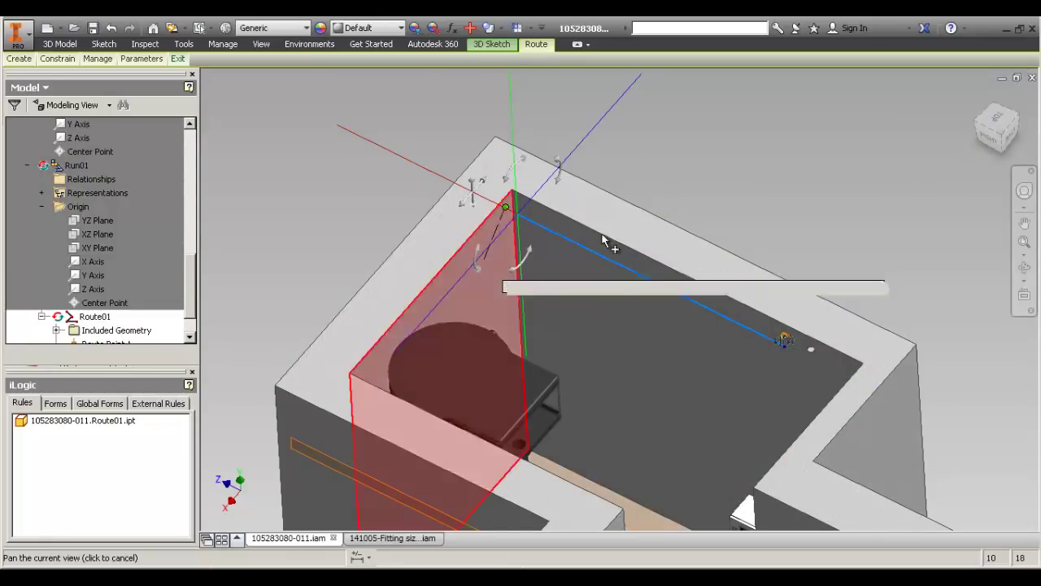
# Place route points along the end wall, the first about 209 mm from the corner, turn the route into the room and finish.
pyautogui.scroll(-3, 572, 196)
pyautogui.moveTo(514, 247); pyautogui.dragTo(561, 201, button='middle')
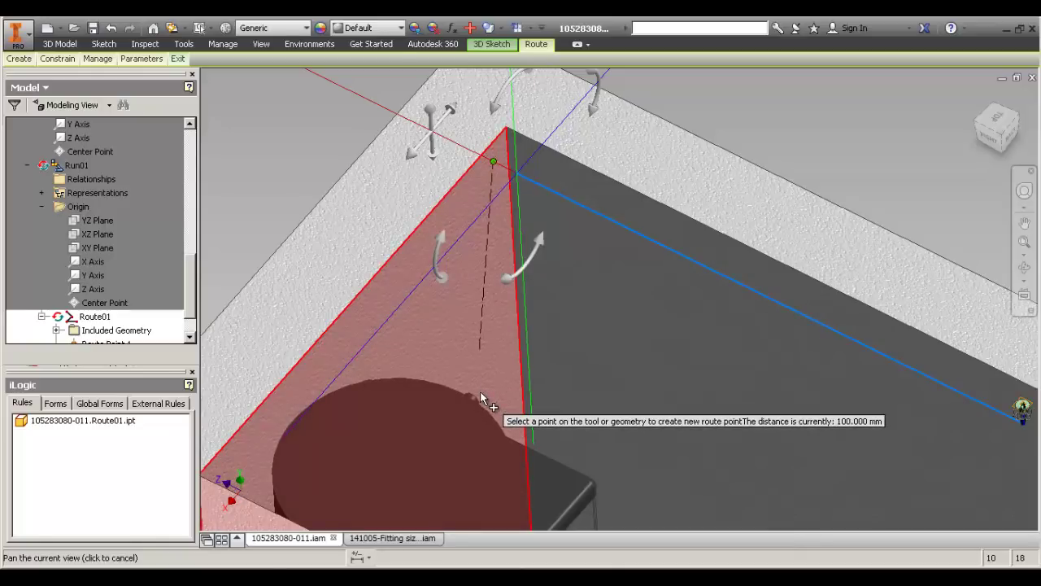
pyautogui.moveTo(558, 274); pyautogui.dragTo(562, 332, button='middle')
pyautogui.click(489, 274)
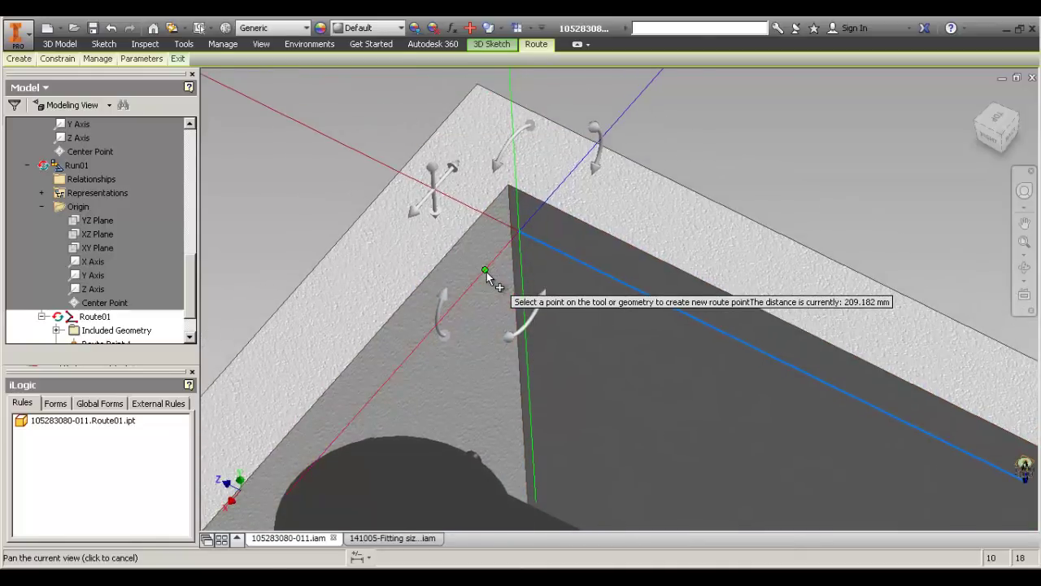
pyautogui.click(407, 358)
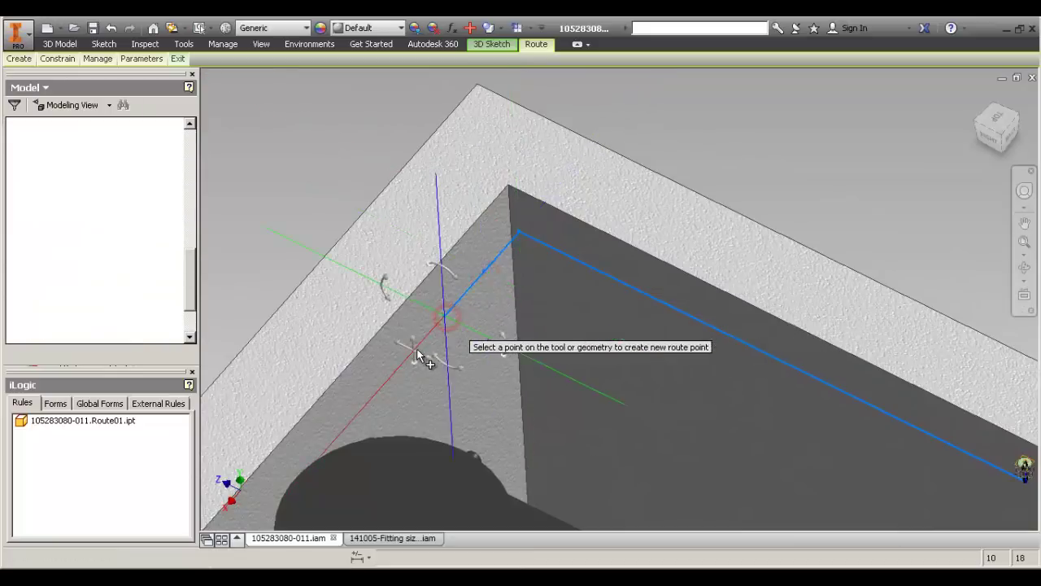
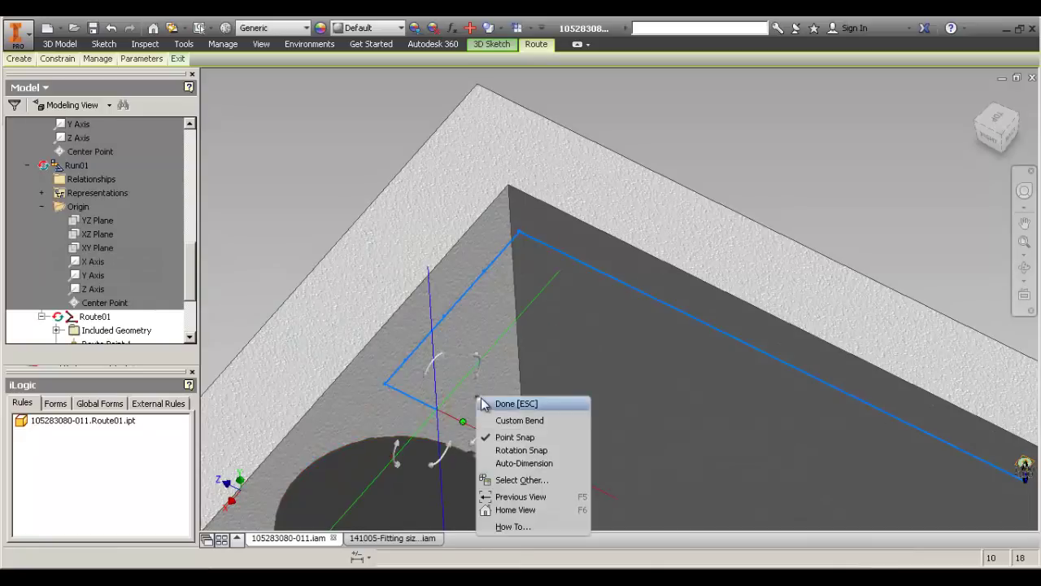
pyautogui.click(495, 402)
# Resume routing from the open route end and try an auto route to the tank's circular connection.
pyautogui.scroll(-3, 497, 425)
pyautogui.moveTo(476, 437); pyautogui.dragTo(492, 362, button='middle')
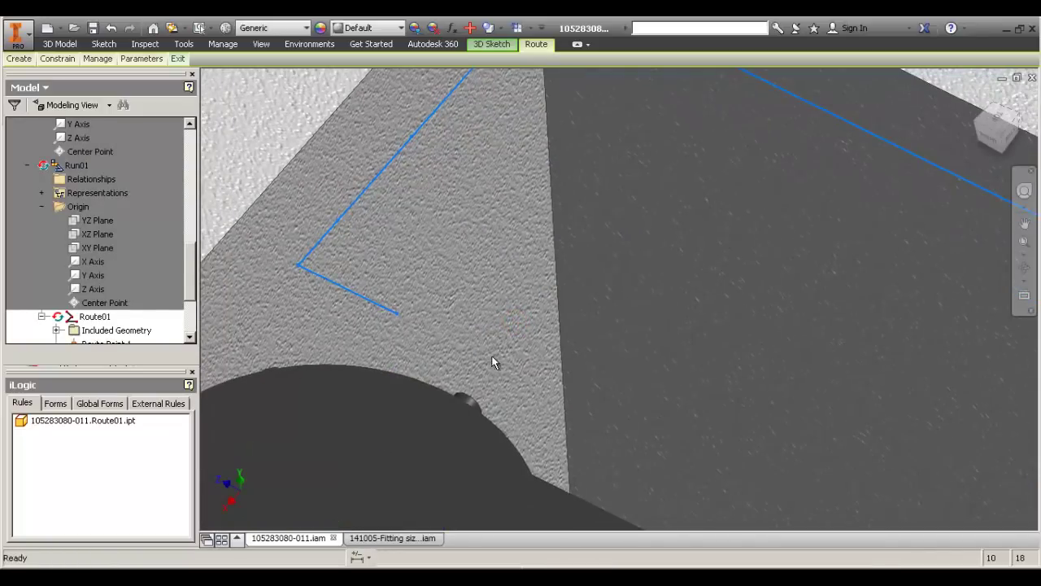
pyautogui.click(398, 314)
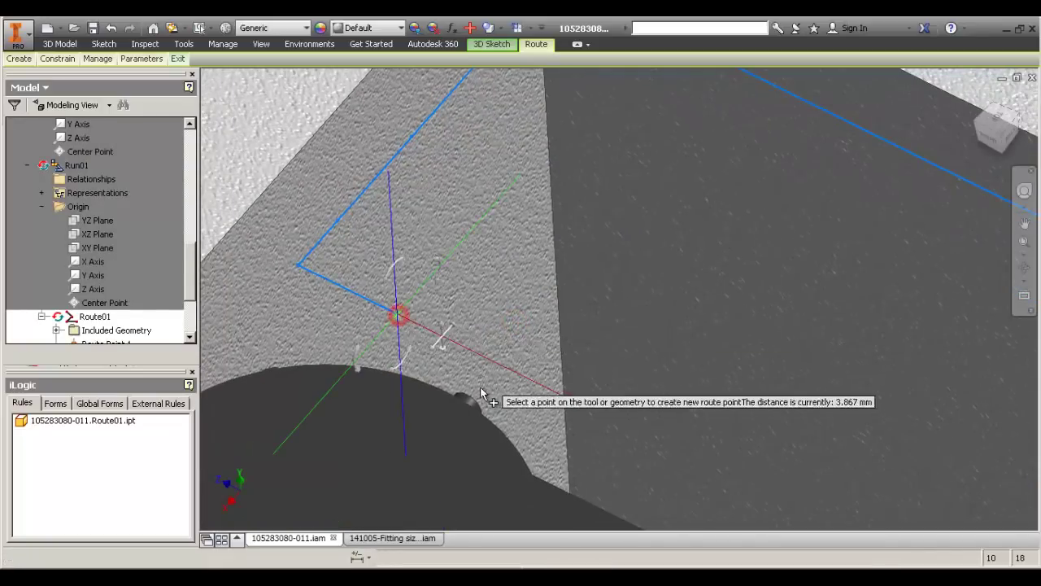
pyautogui.click(468, 405)
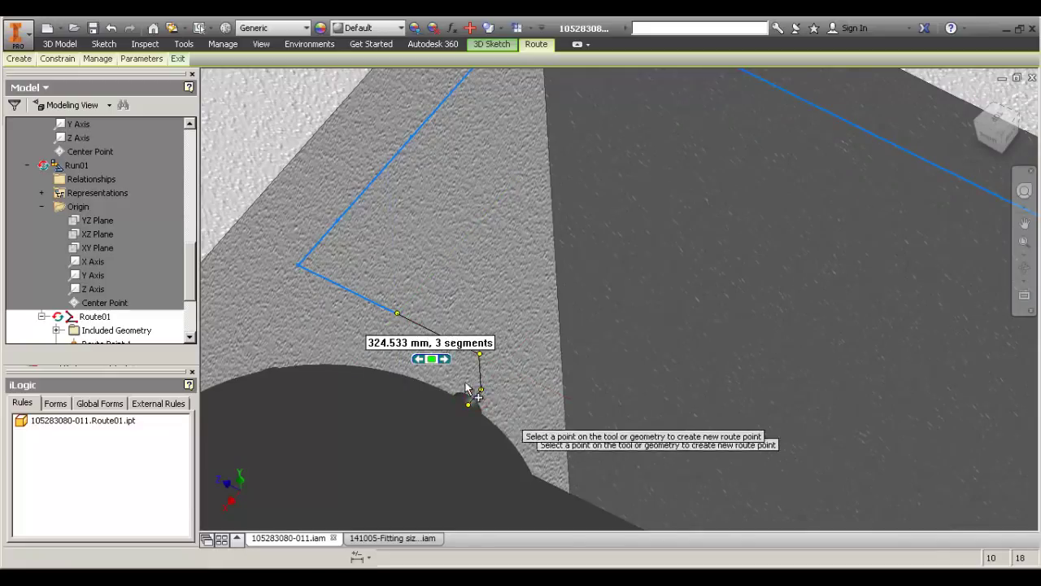
# Cycle through the alternative auto route solutions to the tank connection and cancel the routing.
pyautogui.scroll(-3, 477, 403)
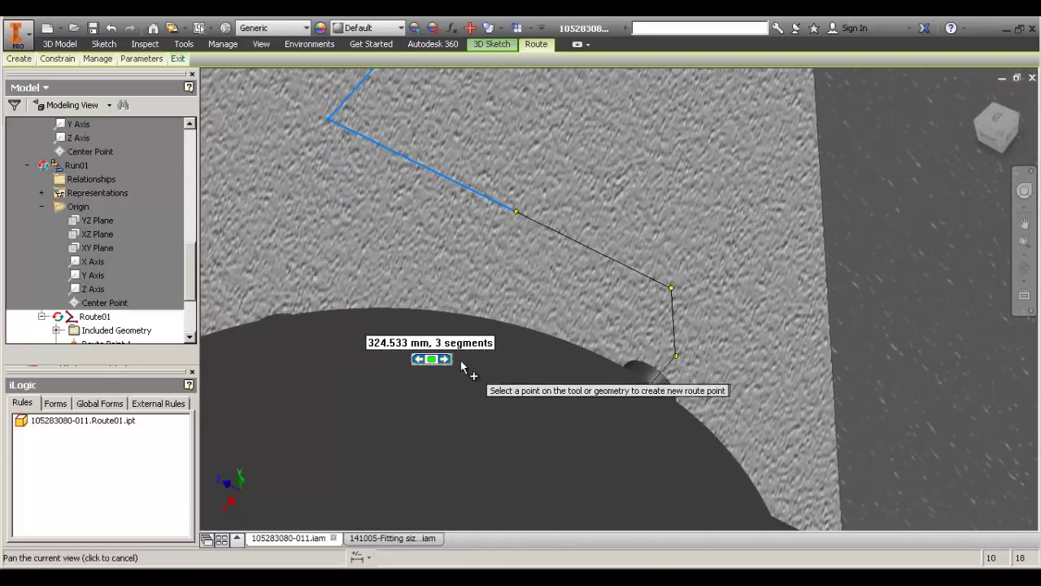
pyautogui.click(445, 359)
pyautogui.click(447, 364)
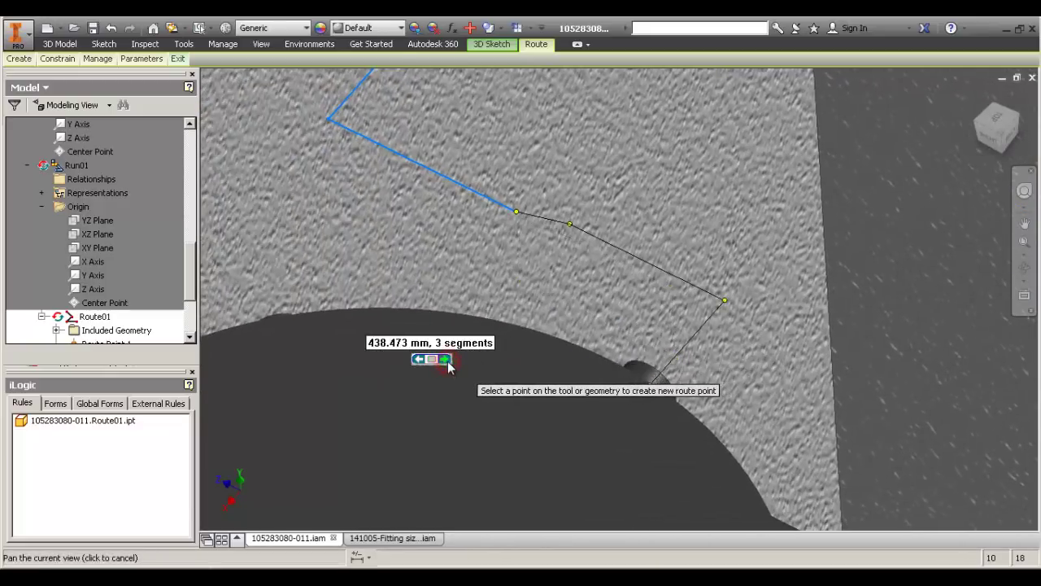
pyautogui.click(447, 361)
pyautogui.moveTo(564, 291); pyautogui.dragTo(542, 334, button='middle')
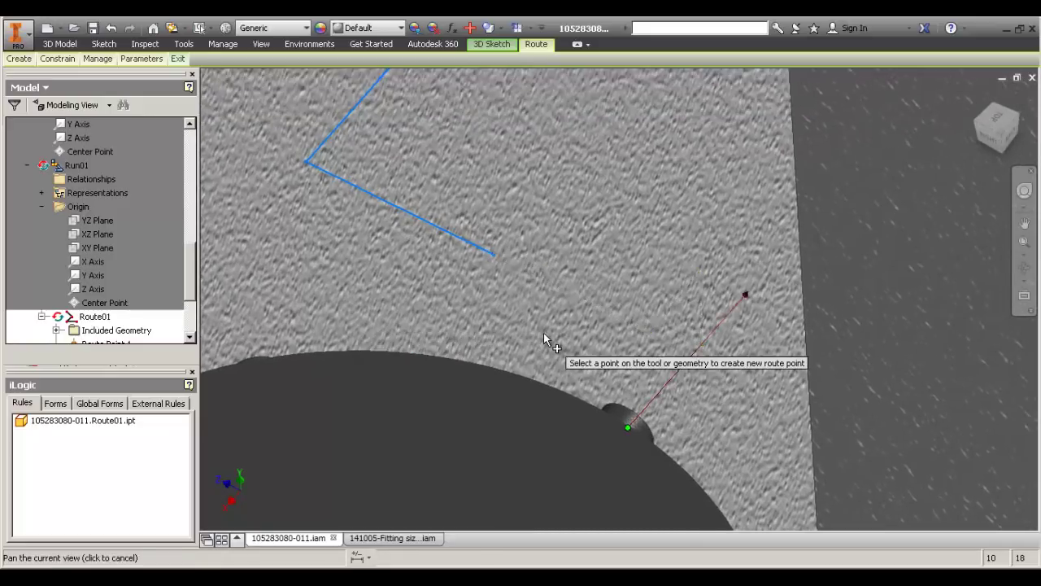
pyautogui.press('Escape')
# Start a new route segment at the tank's circular connection, extend it about 198 mm outward and finish.
pyautogui.click(660, 294)
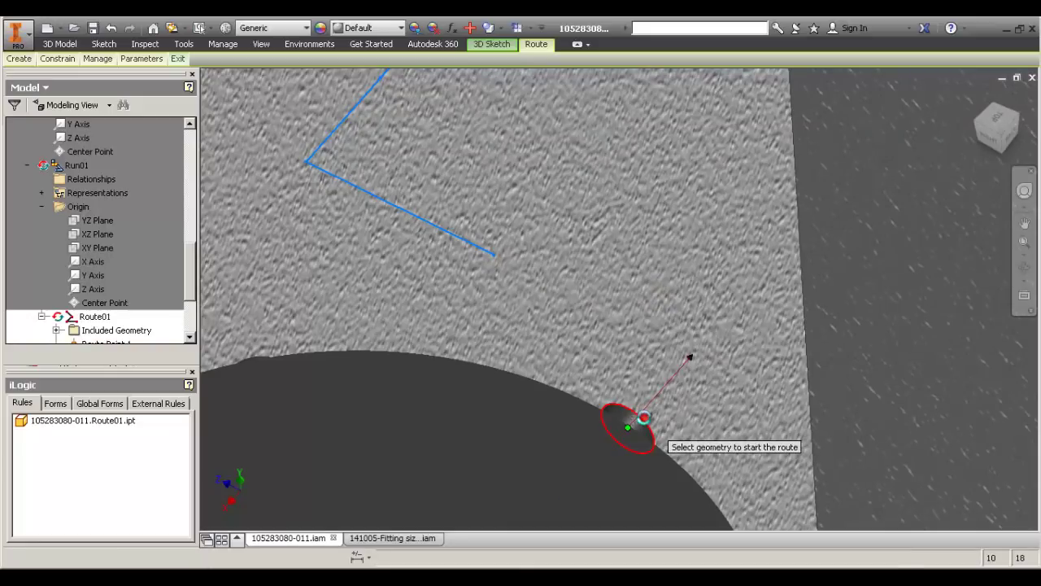
pyautogui.click(644, 418)
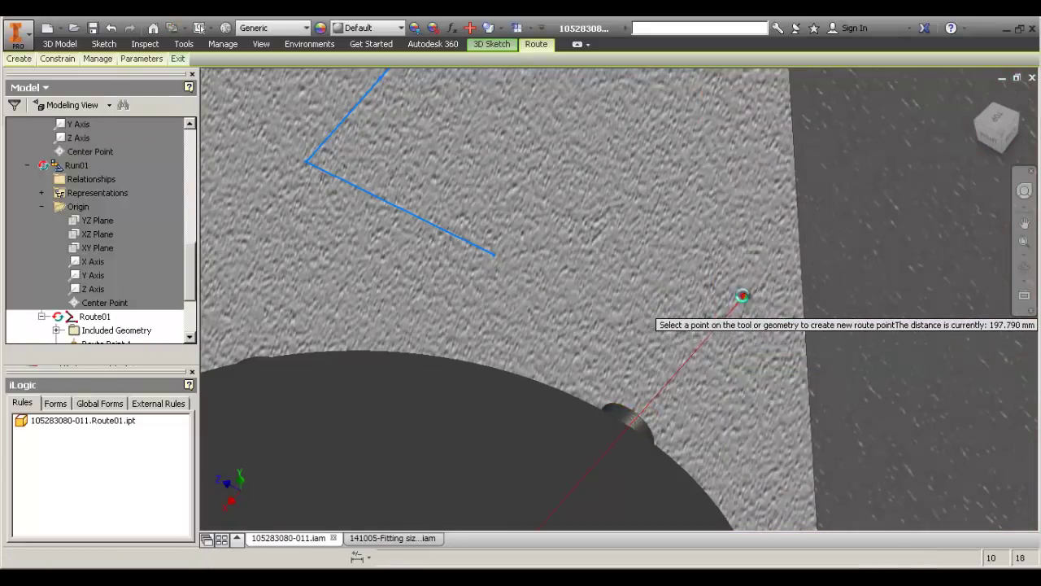
pyautogui.click(742, 295)
pyautogui.rightClick(743, 379)
pyautogui.click(759, 379)
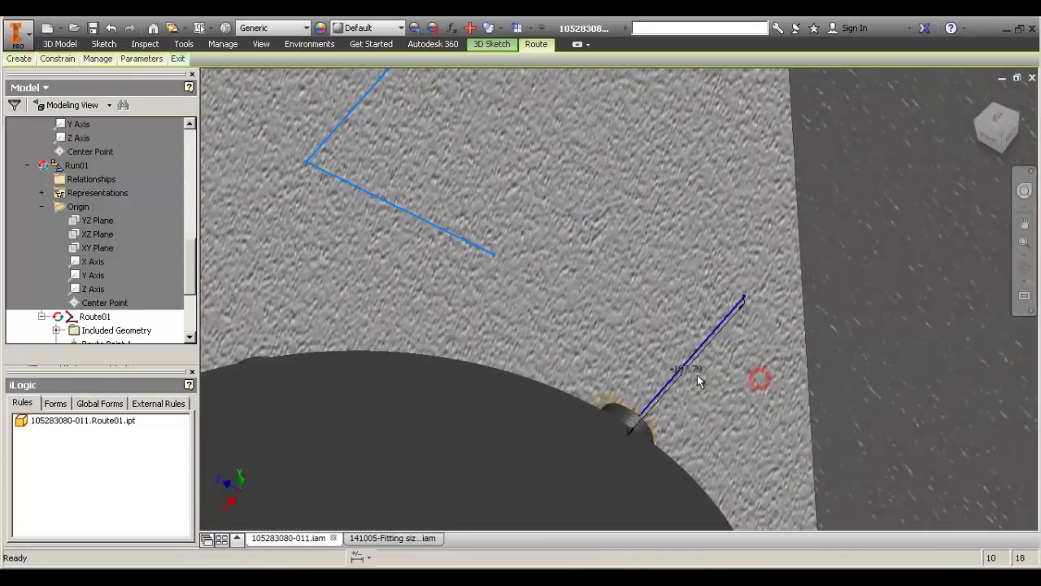
# Try to move the short route segment at the tank connection and its length dimension.
pyautogui.moveTo(716, 379); pyautogui.dragTo(601, 377, button='middle')
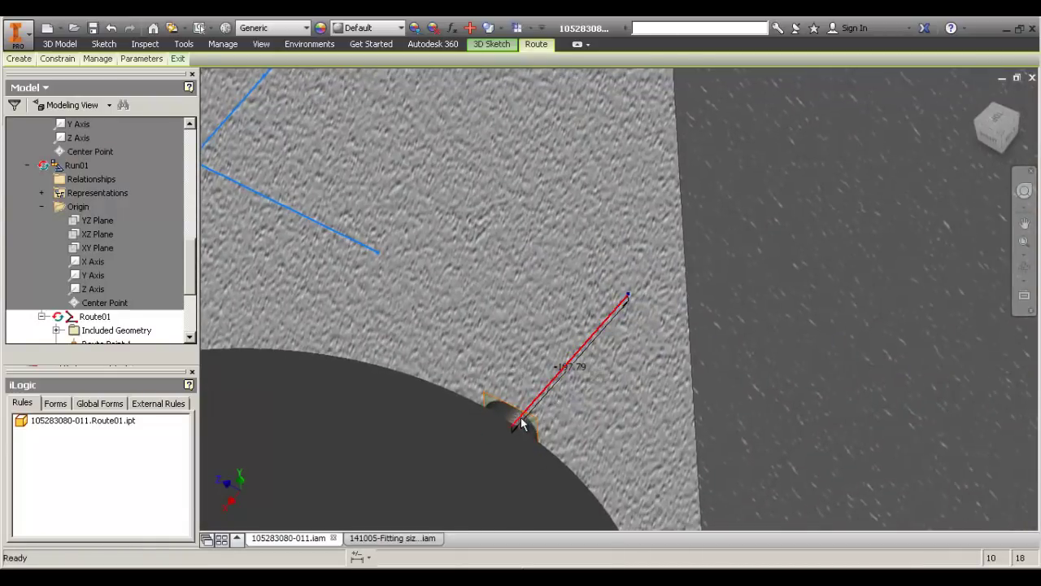
pyautogui.moveTo(533, 427); pyautogui.dragTo(569, 371)
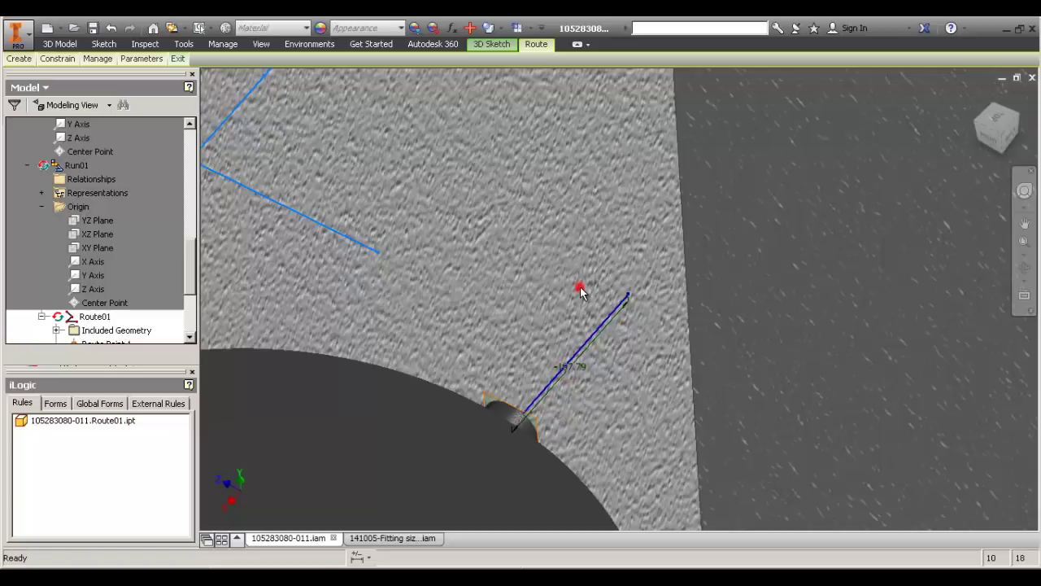
pyautogui.scroll(3, 580, 374)
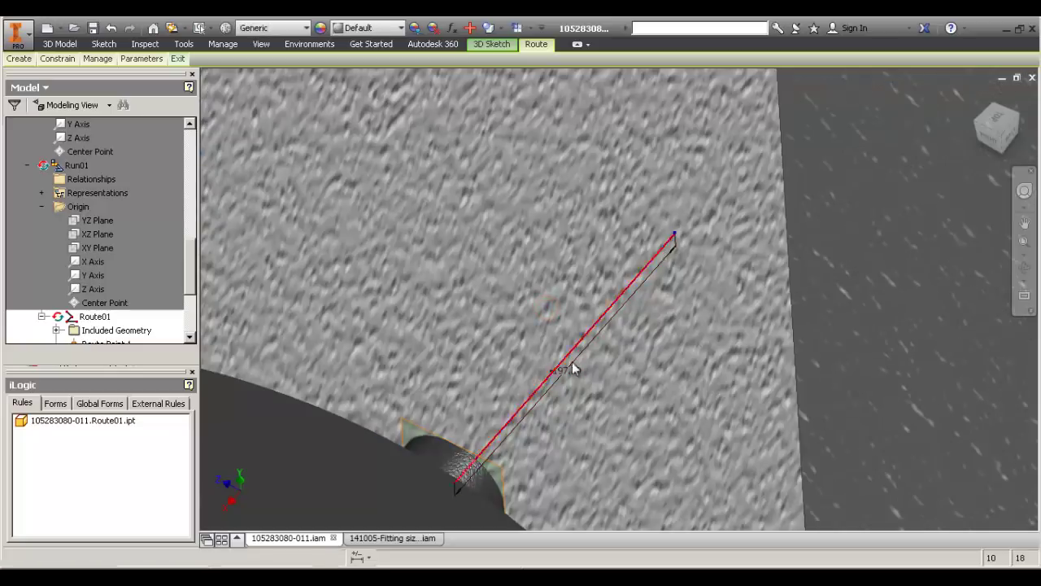
pyautogui.scroll(-3, 595, 371)
pyautogui.moveTo(587, 370); pyautogui.dragTo(585, 369)
# Examine the gap between the two open route ends near the tank and the route's position within the plant room.
pyautogui.scroll(-3, 616, 318)
pyautogui.moveTo(555, 286); pyautogui.dragTo(570, 418, button='middle')
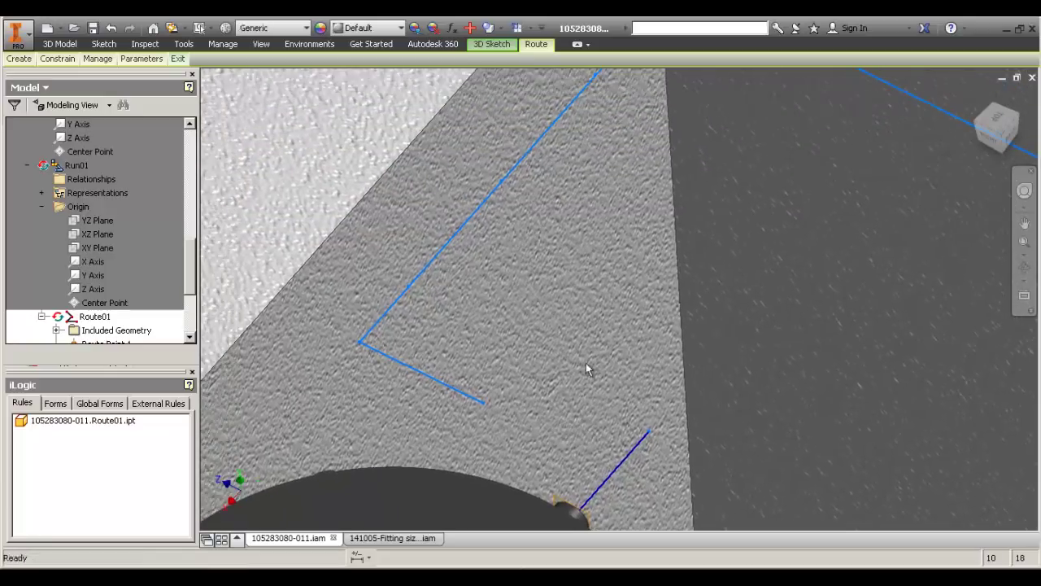
pyautogui.scroll(-5, 488, 195)
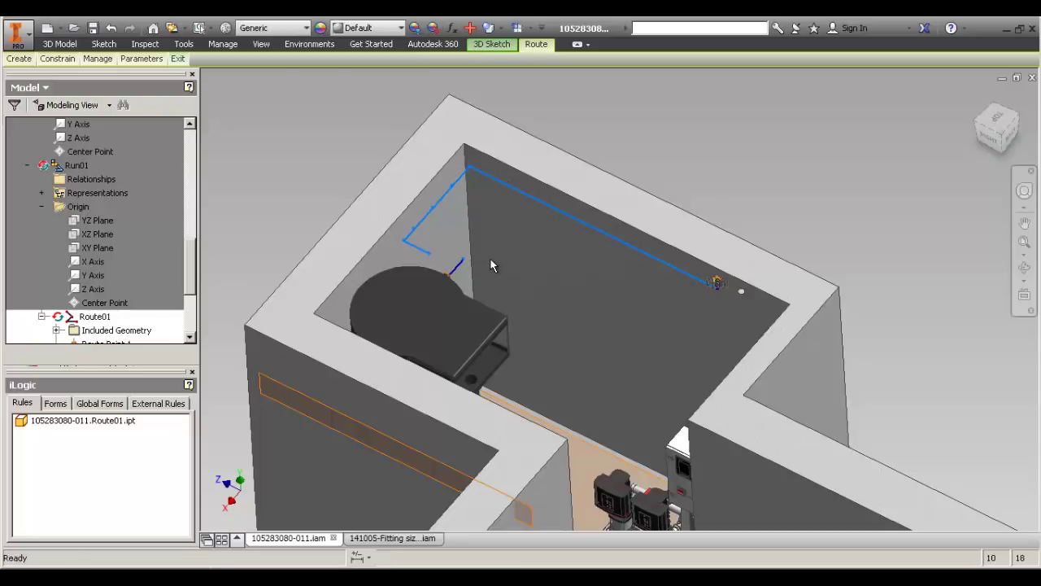
pyautogui.scroll(3, 454, 269)
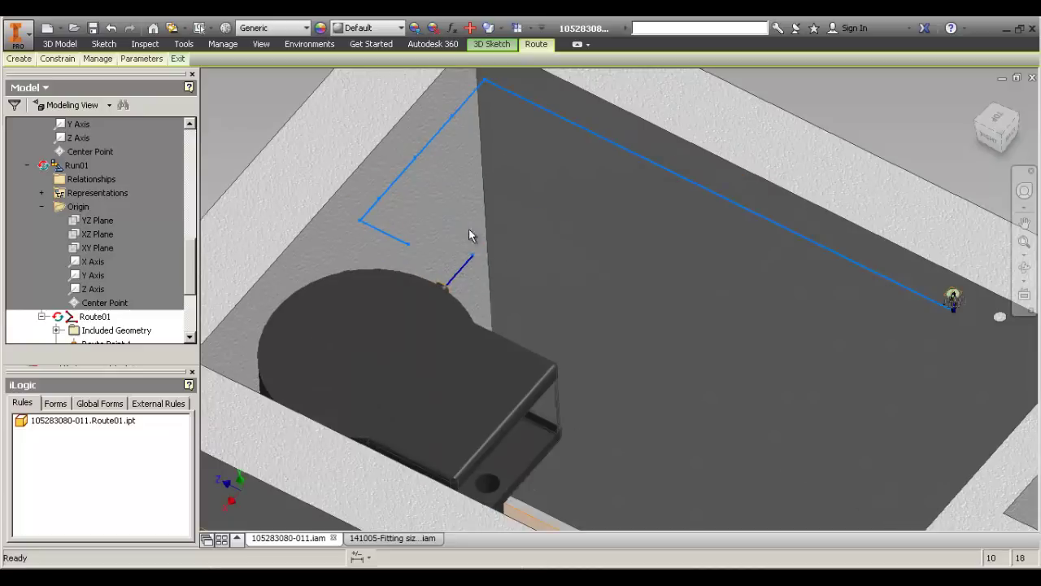
pyautogui.moveTo(469, 236); pyautogui.dragTo(455, 258, button='middle')
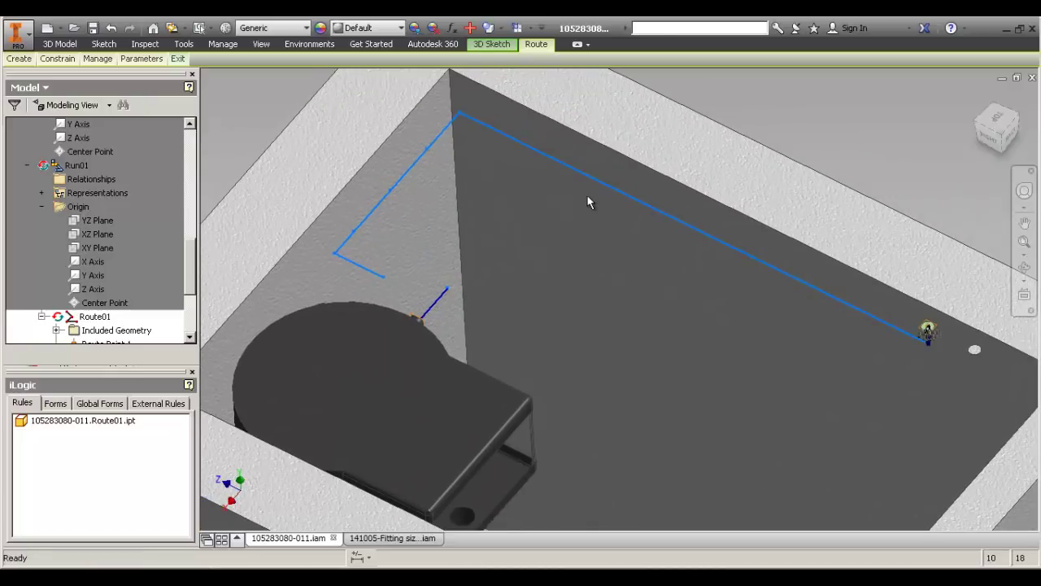
pyautogui.moveTo(552, 240); pyautogui.dragTo(563, 212, button='middle')
pyautogui.scroll(-3, 564, 212)
pyautogui.moveTo(591, 296); pyautogui.dragTo(574, 265, button='middle')
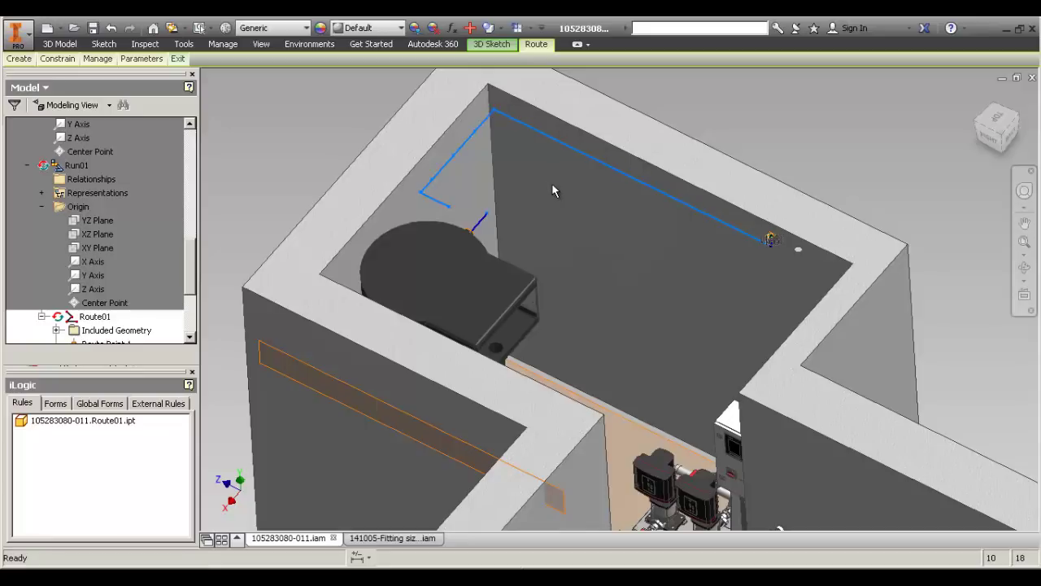
pyautogui.scroll(-6, 592, 242)
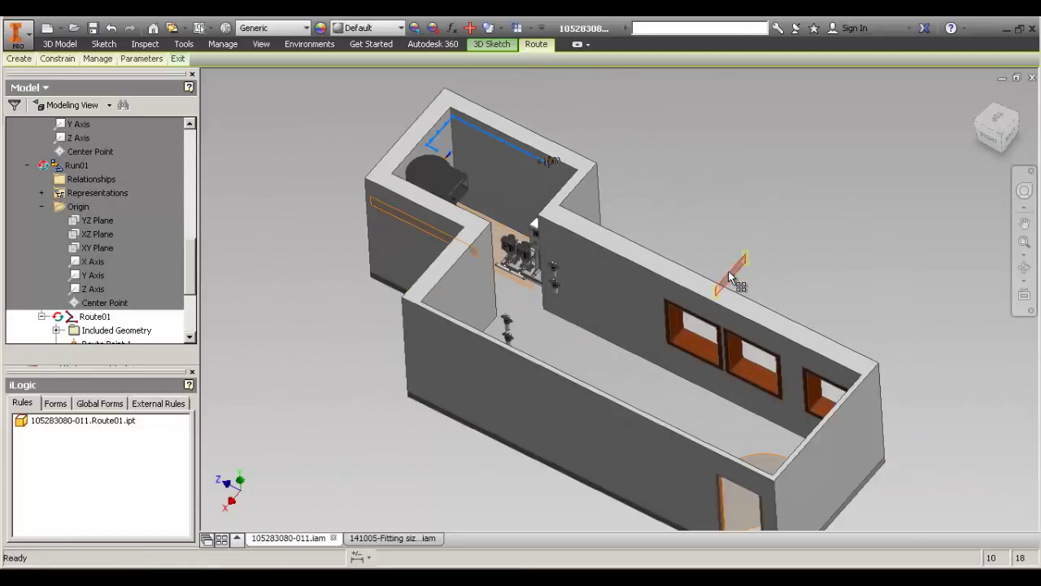
pyautogui.scroll(4, 314, 214)
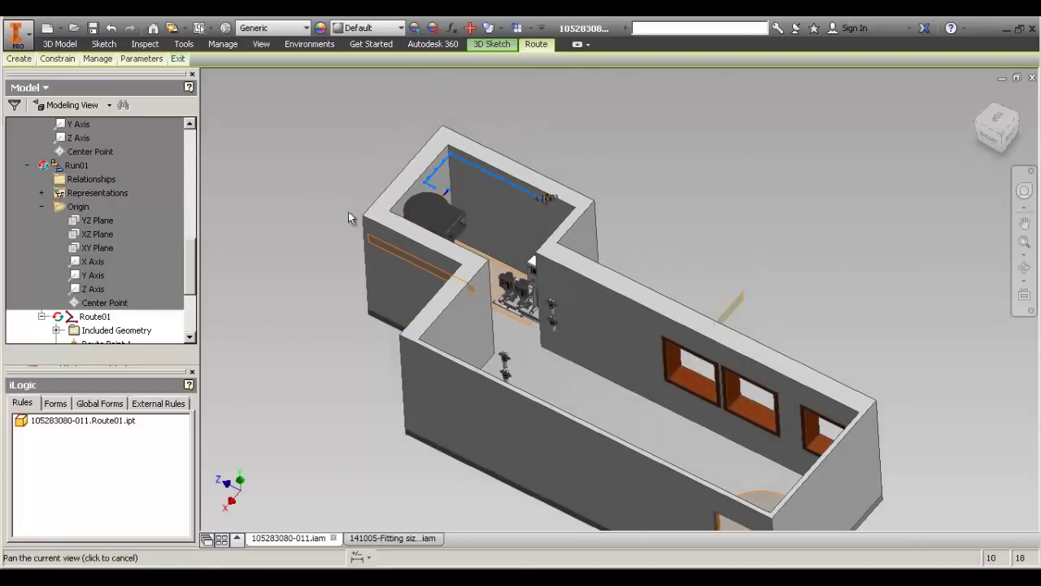
pyautogui.moveTo(386, 174); pyautogui.dragTo(437, 185, button='middle')
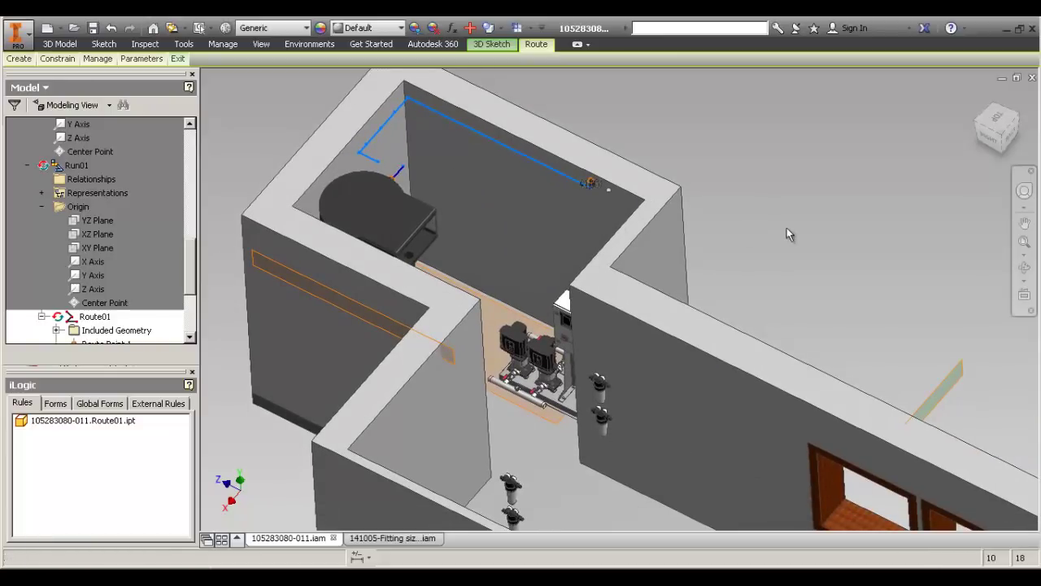
pyautogui.moveTo(788, 220); pyautogui.dragTo(786, 235, button='middle')
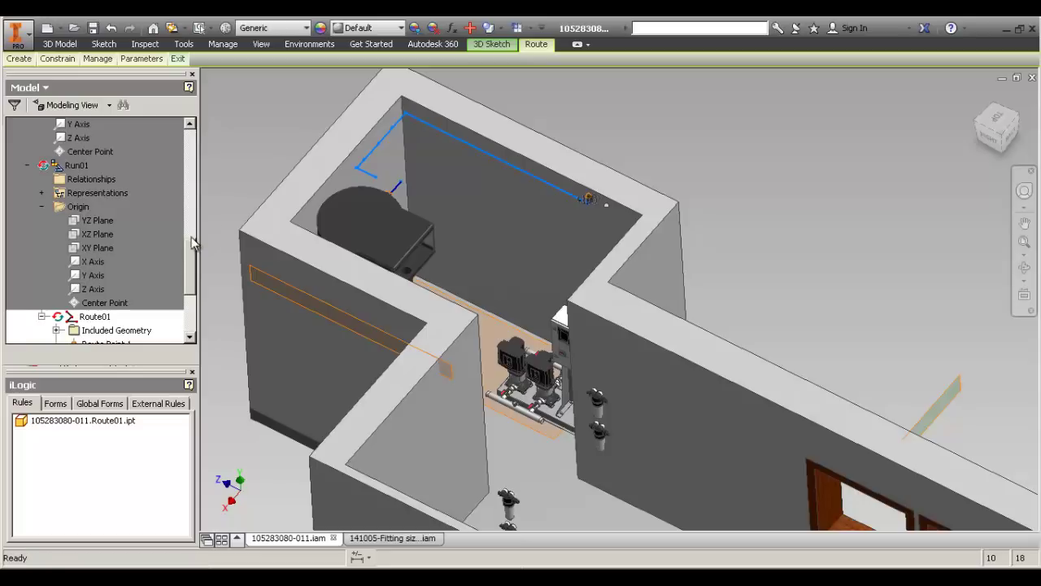
# Look through the browser for the assembly's and run's origin planes, checking where they lie relative to the route near the tank.
pyautogui.moveTo(189, 256)
pyautogui.mouseDown()
pyautogui.moveTo(193, 295)
pyautogui.moveTo(198, 186)
pyautogui.moveTo(147, 143)
pyautogui.mouseUp()
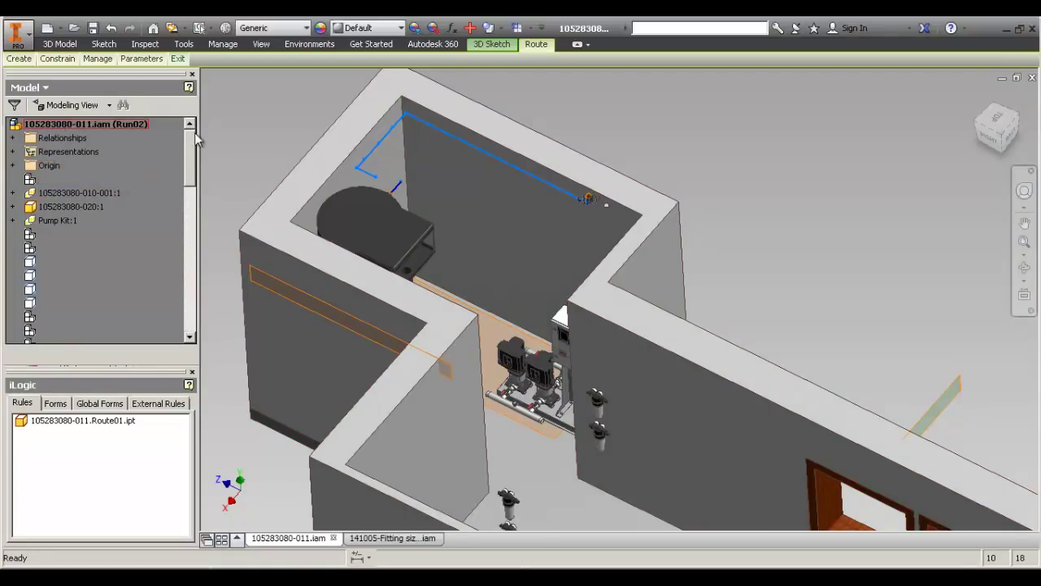
pyautogui.moveTo(192, 140); pyautogui.dragTo(196, 282)
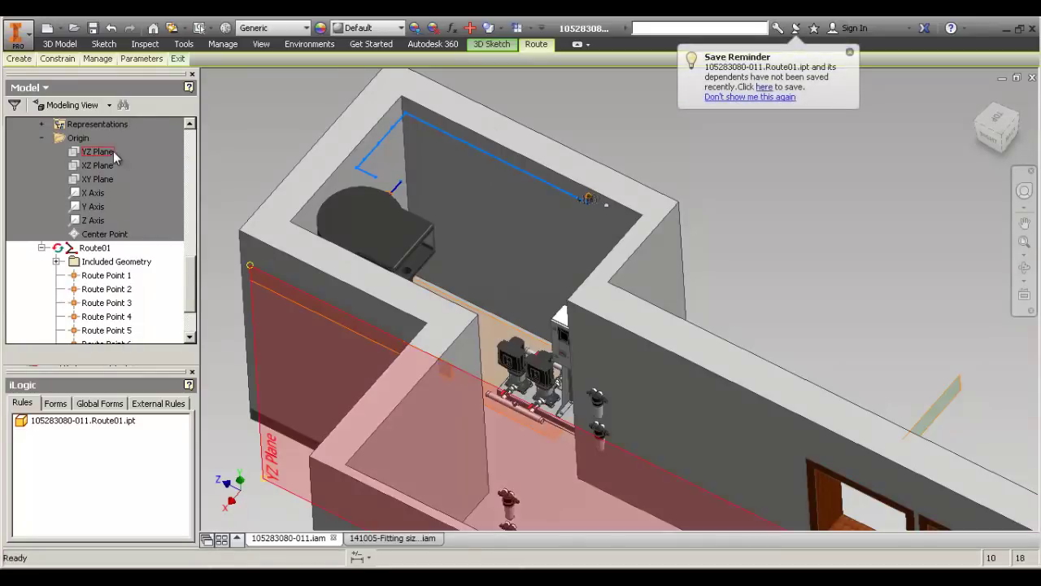
pyautogui.scroll(3, 198, 273)
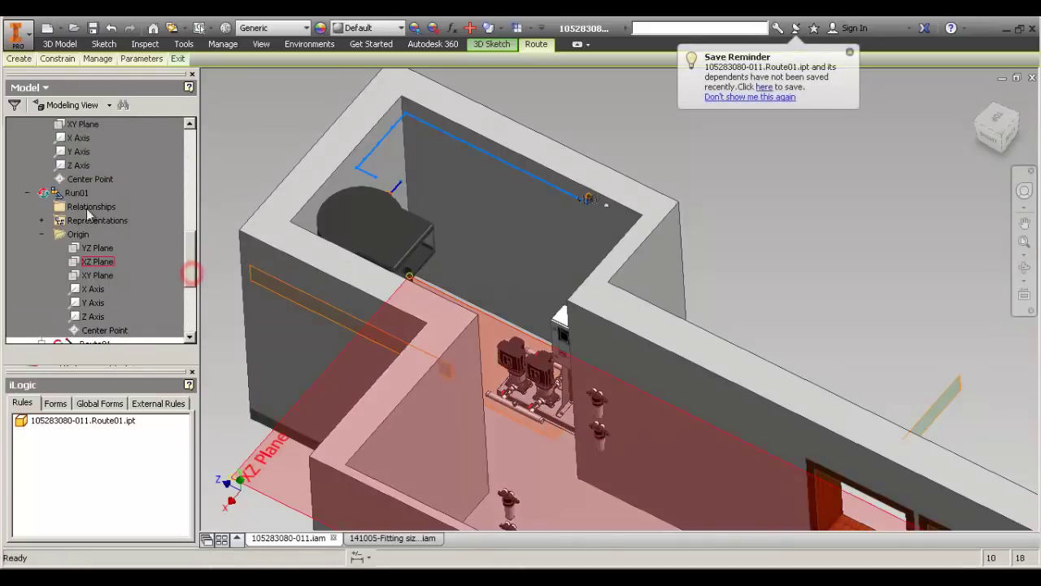
pyautogui.moveTo(189, 261); pyautogui.dragTo(192, 283)
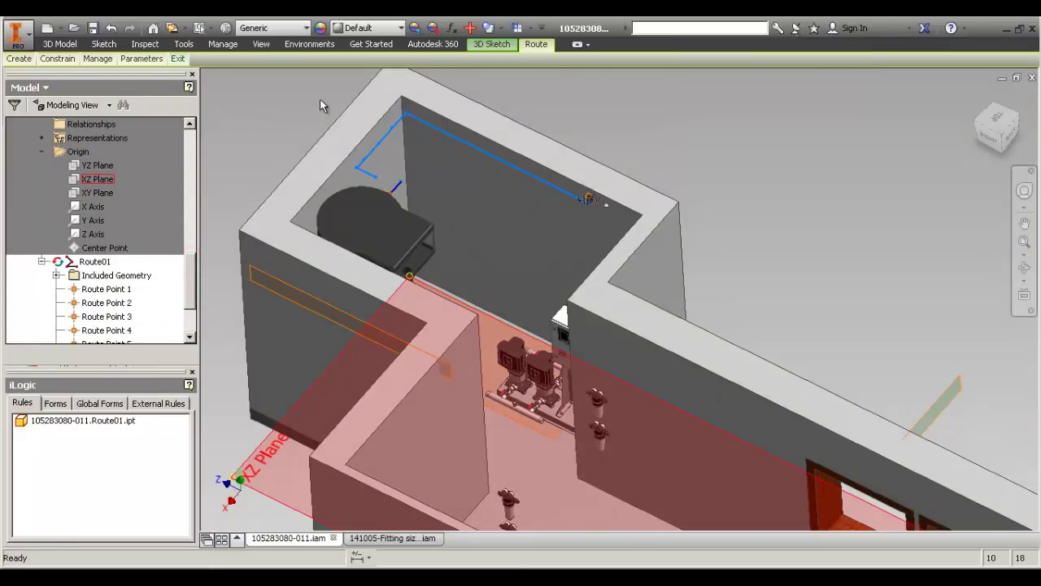
pyautogui.scroll(-3, 322, 104)
pyautogui.moveTo(367, 105); pyautogui.dragTo(347, 165, button='middle')
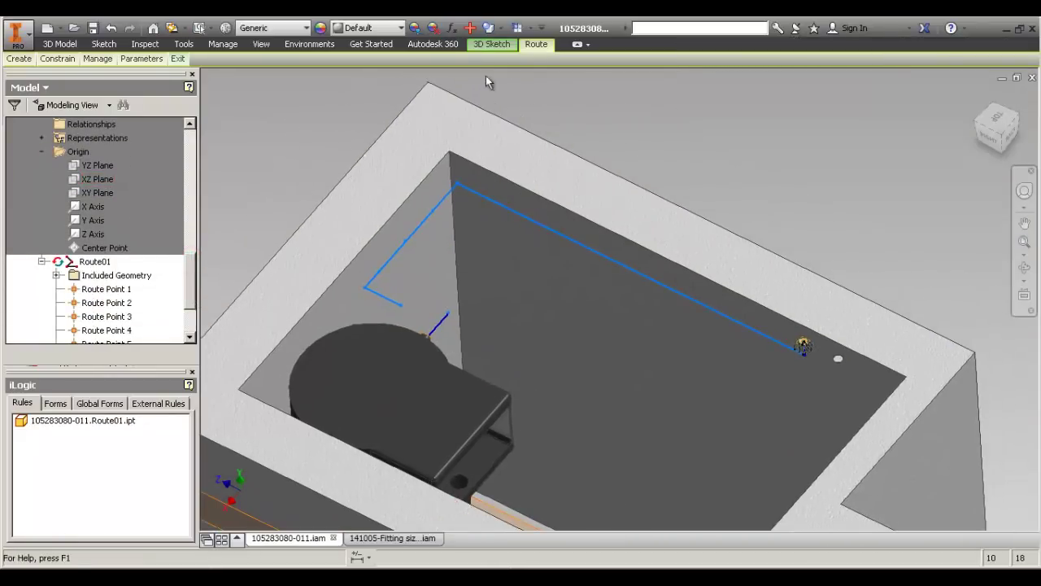
pyautogui.moveTo(568, 115); pyautogui.dragTo(585, 114, button='middle')
pyautogui.moveTo(651, 142); pyautogui.dragTo(629, 125, button='middle')
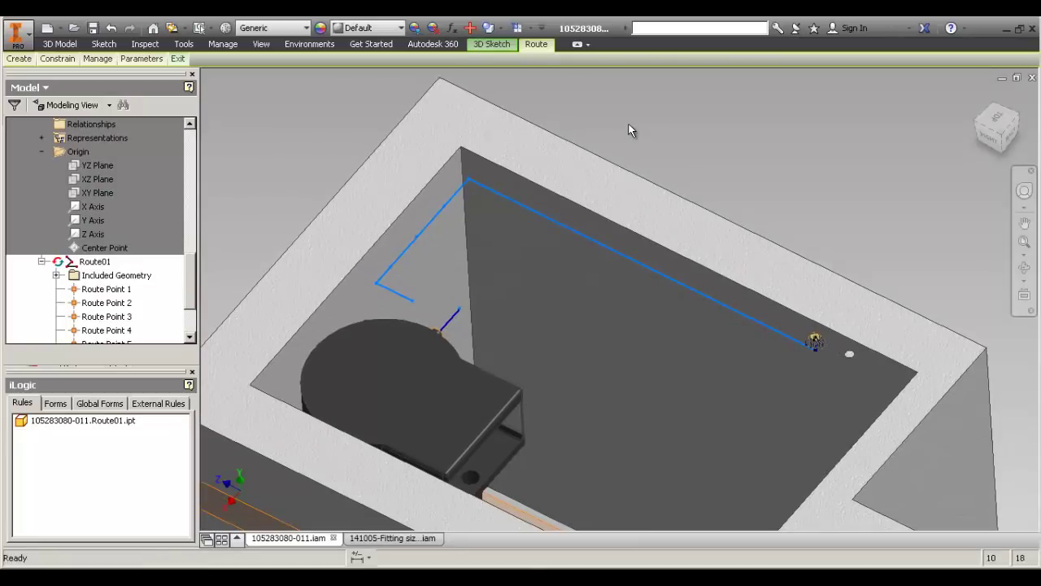
pyautogui.click(628, 124)
pyautogui.moveTo(304, 172); pyautogui.dragTo(371, 152, button='middle')
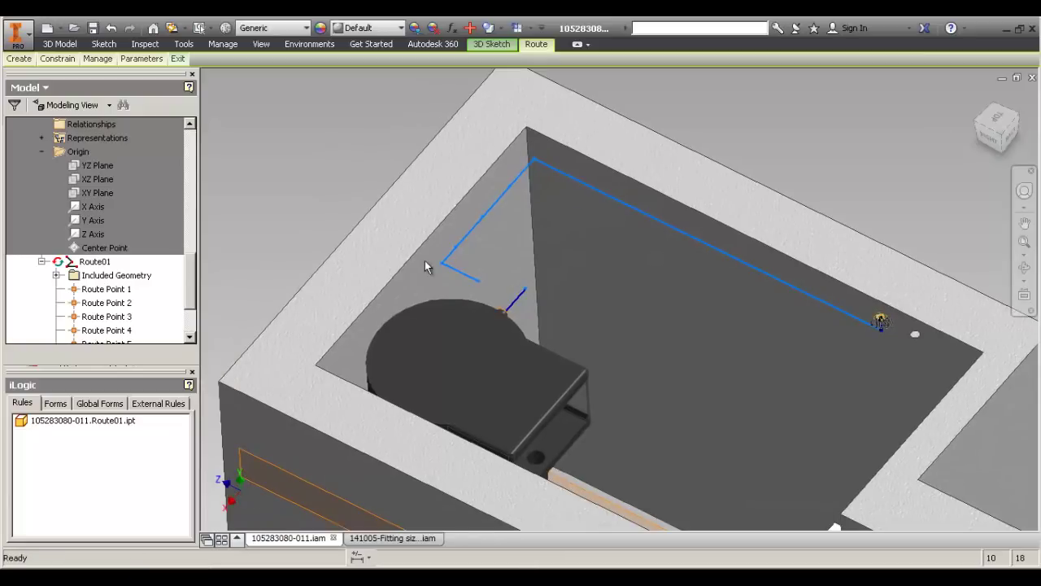
# Include the inner wall face behind the tank as reference geometry in the route sketch.
pyautogui.click(355, 169)
pyautogui.write('i')
pyautogui.press('Return')
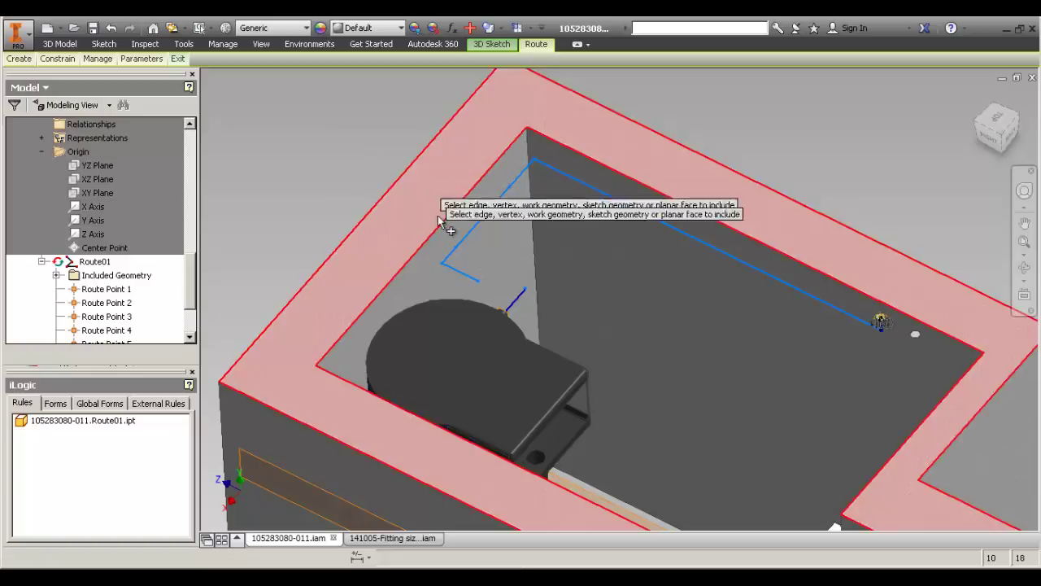
pyautogui.click(445, 242)
pyautogui.press('Escape')
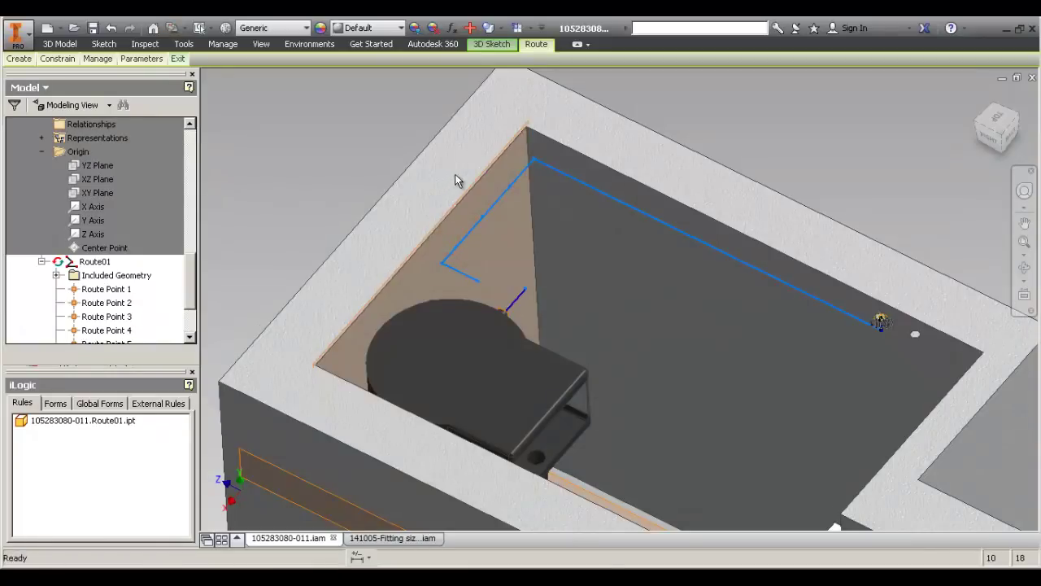
# Dimension the route's corner point 100 mm from the included wall face.
pyautogui.press('d')
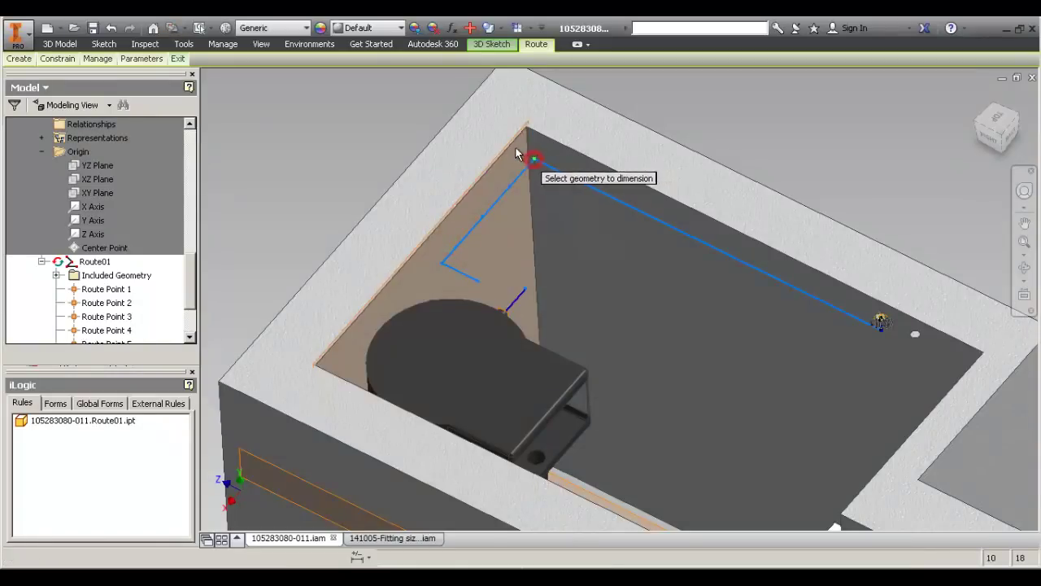
pyautogui.click(504, 146)
pyautogui.click(544, 108)
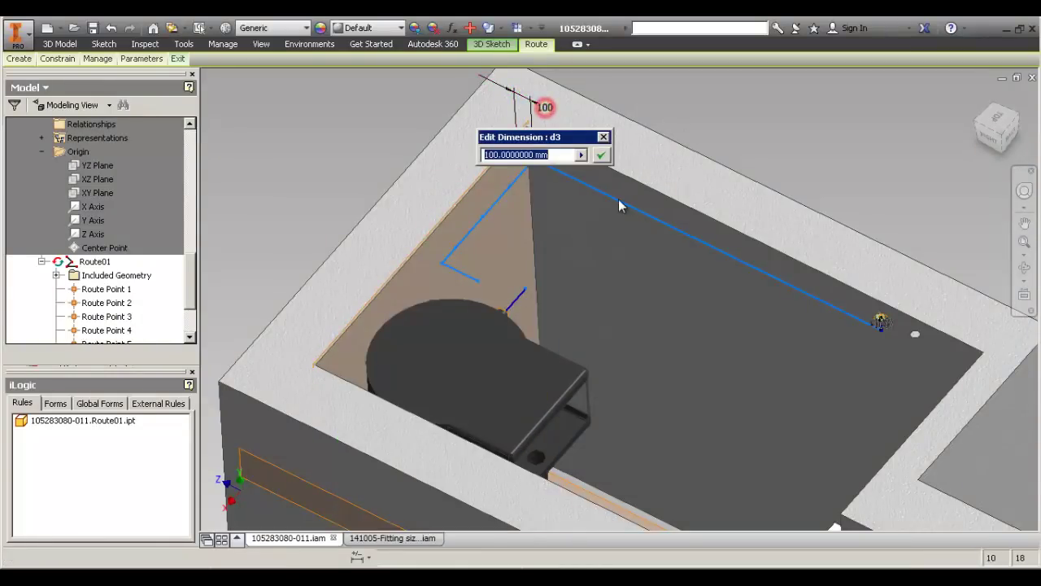
pyautogui.click(596, 152)
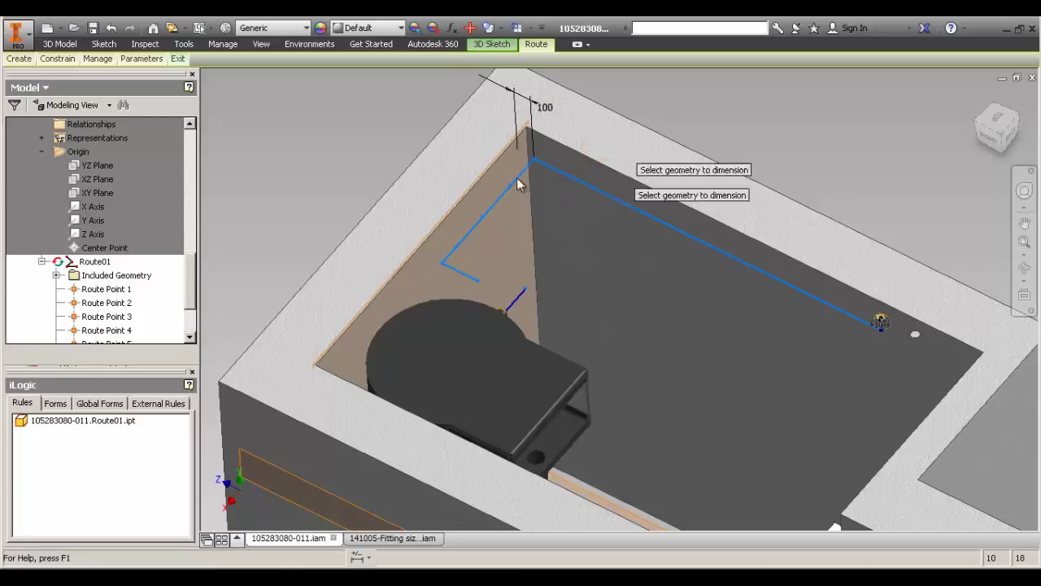
# Examine the wall-offset dimension, the included work planes and the whole building layout, including from the top view.
pyautogui.moveTo(598, 222); pyautogui.dragTo(553, 233, button='middle')
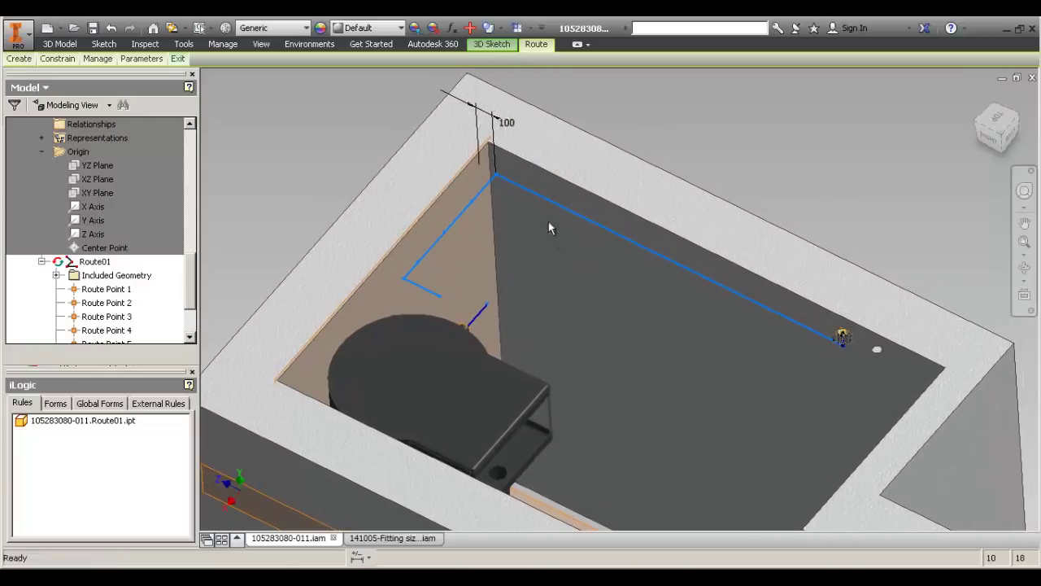
pyautogui.moveTo(505, 122); pyautogui.dragTo(503, 122)
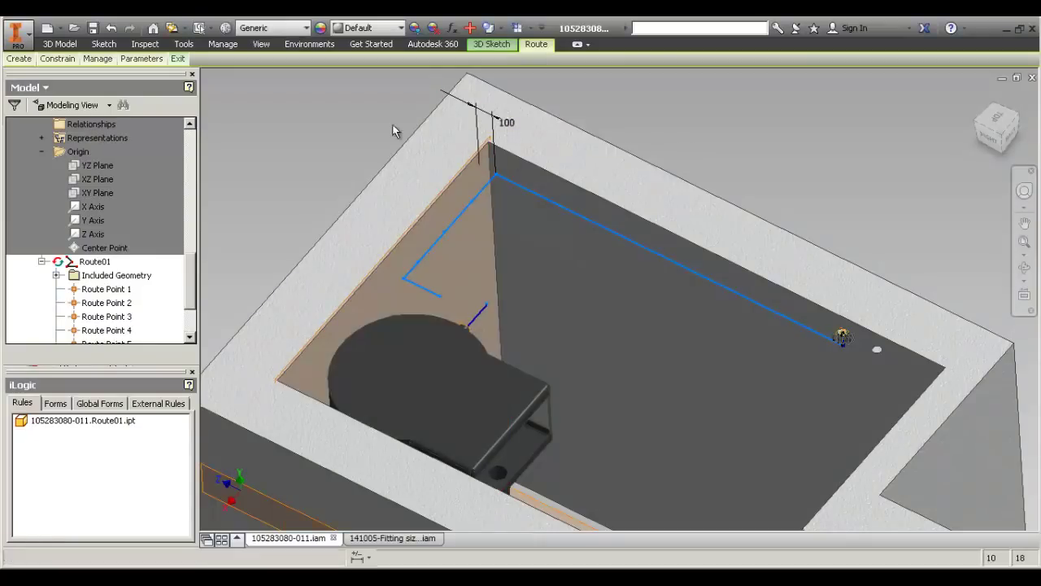
pyautogui.moveTo(360, 125); pyautogui.dragTo(366, 123, button='middle')
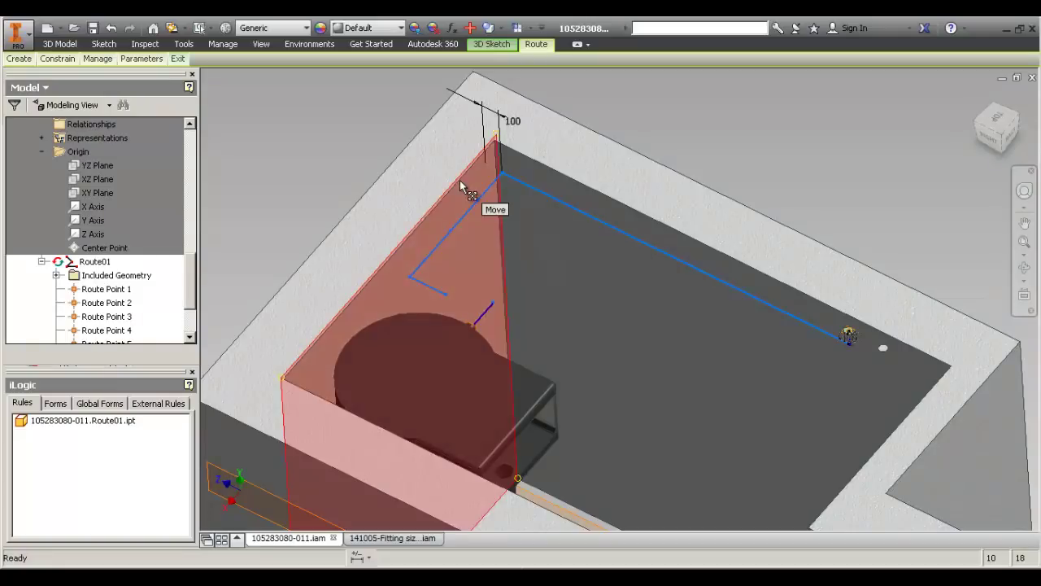
pyautogui.scroll(3, 438, 167)
pyautogui.moveTo(501, 165); pyautogui.dragTo(370, 131, button='middle')
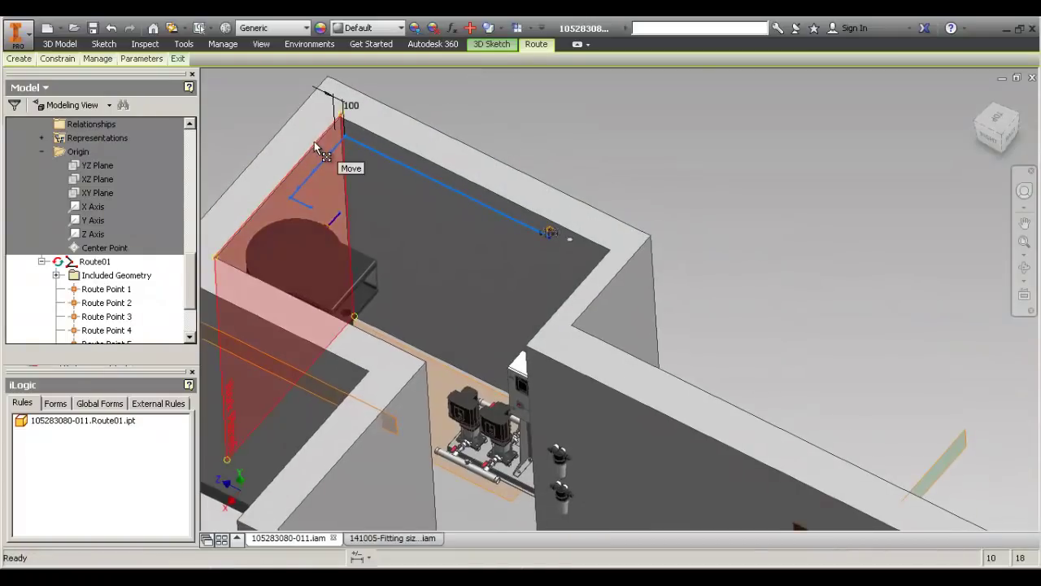
pyautogui.moveTo(346, 109); pyautogui.dragTo(353, 107)
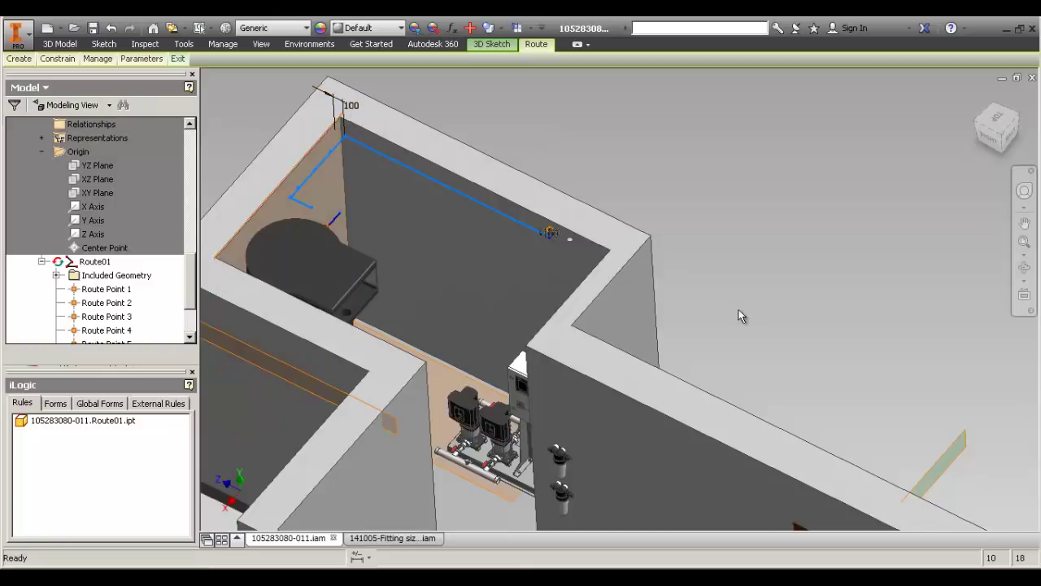
pyautogui.scroll(2, 632, 206)
pyautogui.moveTo(748, 248); pyautogui.dragTo(730, 217, button='middle')
pyautogui.scroll(3, 193, 284)
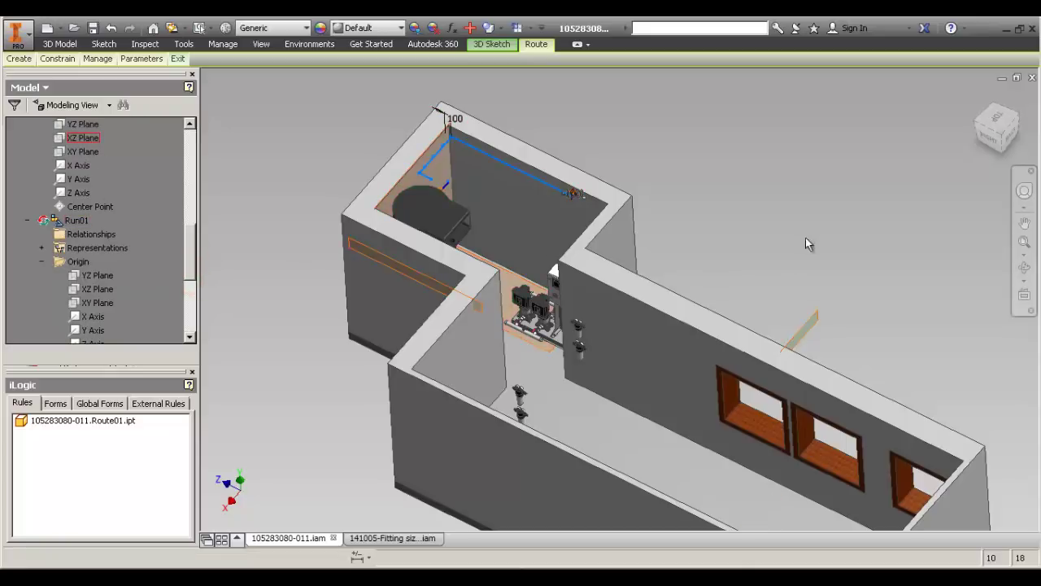
pyautogui.moveTo(787, 277); pyautogui.dragTo(794, 221, button='middle')
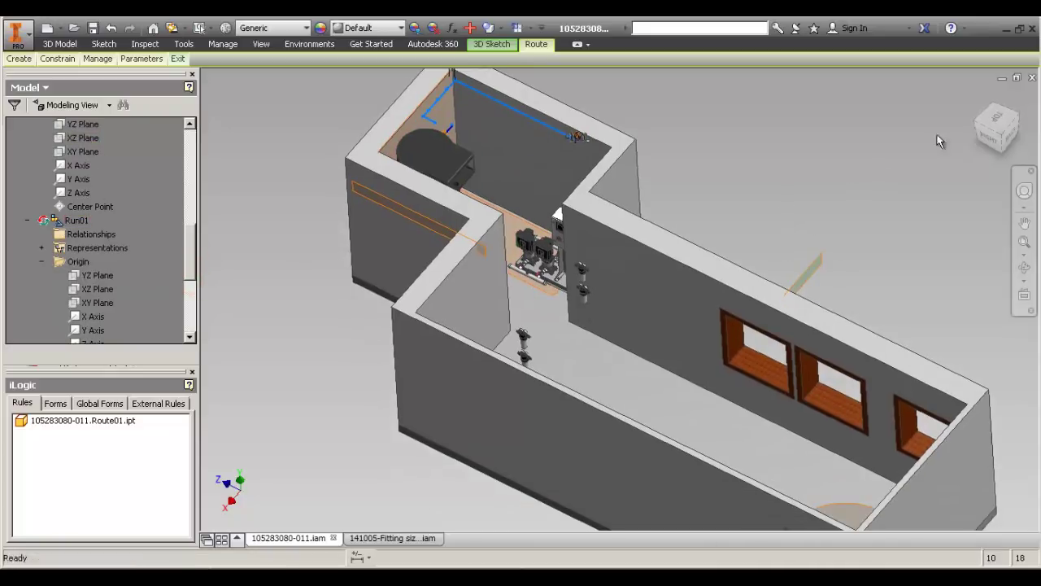
pyautogui.click(995, 117)
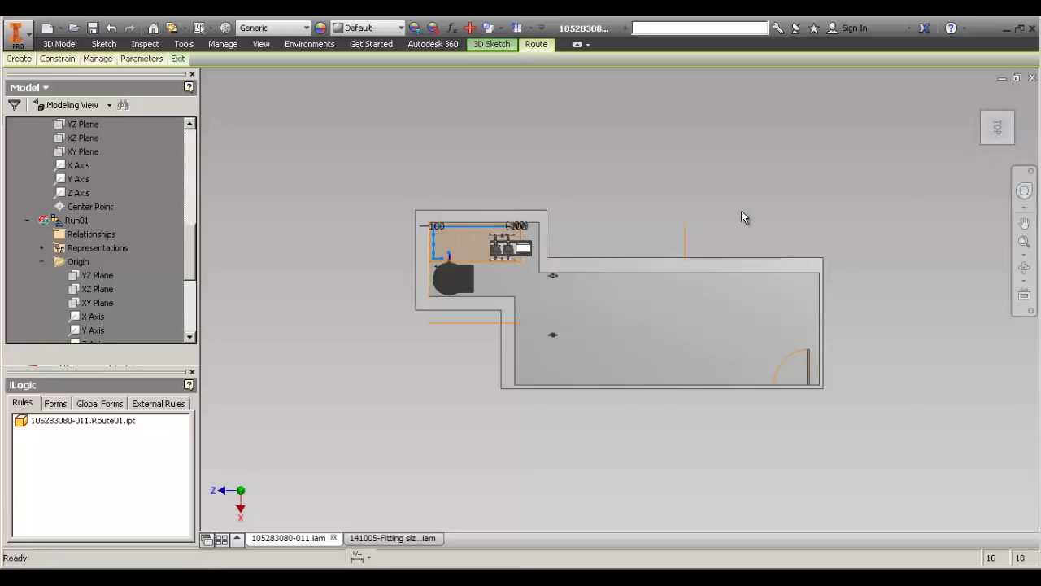
pyautogui.press('F6')
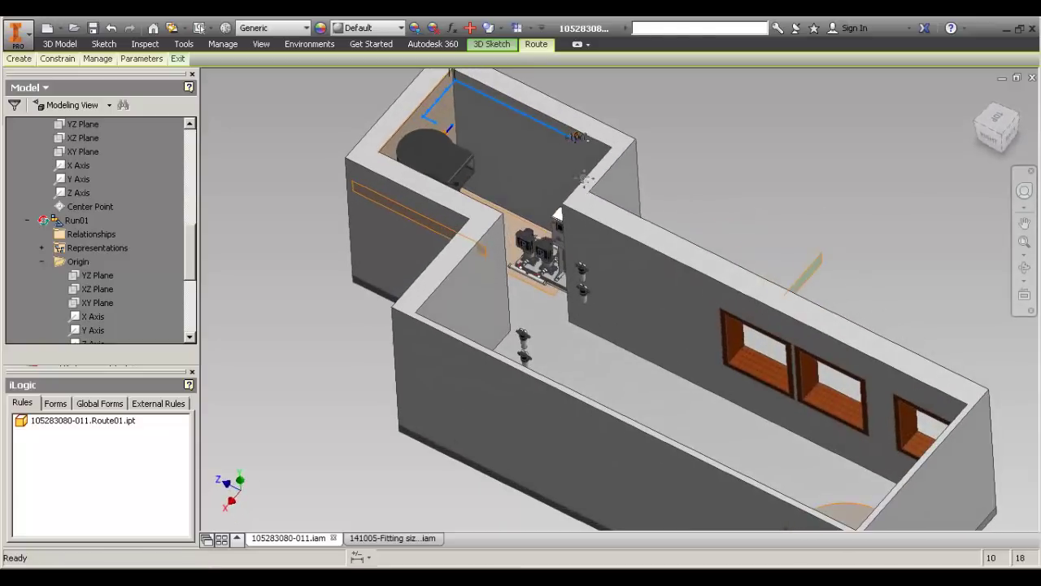
# Review the user parameters for fitting lengths, gaps and their combined formulas.
pyautogui.scroll(-3, 486, 169)
pyautogui.moveTo(442, 168); pyautogui.dragTo(479, 232, button='middle')
pyautogui.scroll(-3, 417, 148)
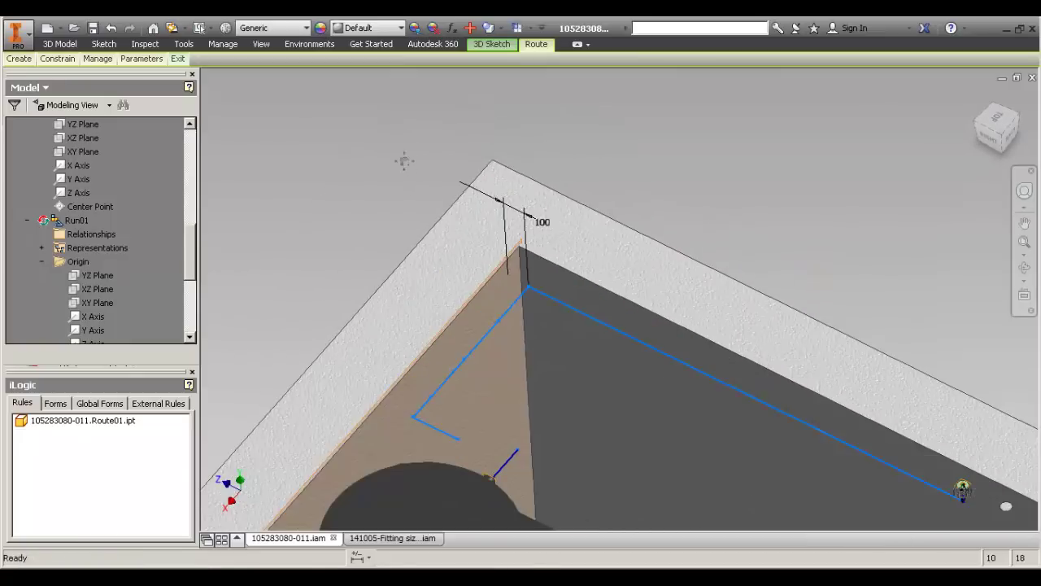
pyautogui.moveTo(405, 162); pyautogui.dragTo(409, 103, button='middle')
pyautogui.click(452, 27)
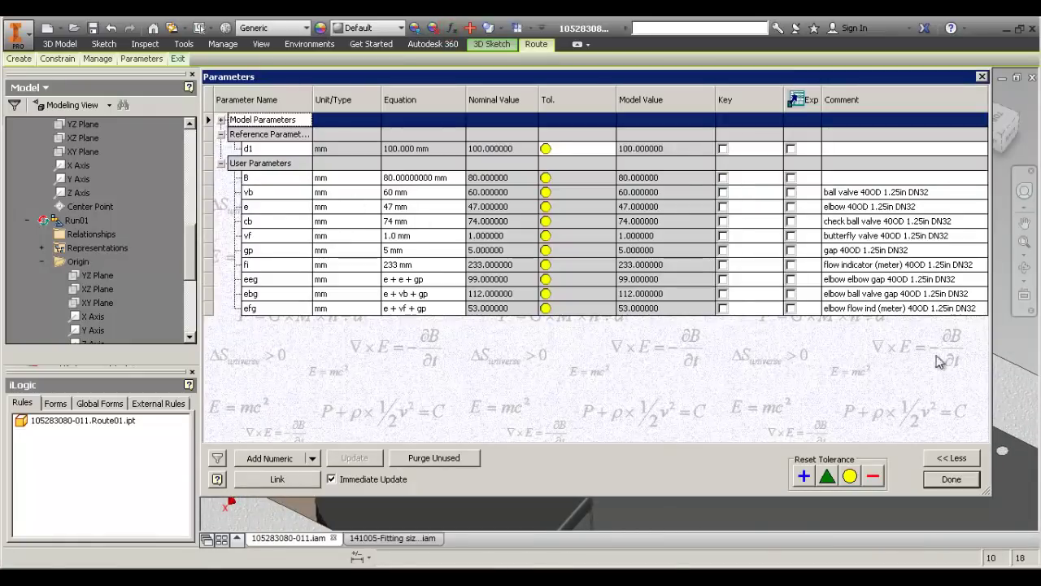
pyautogui.click(981, 77)
# Dimension the short route segment beside the corner along the included wall and set its length to e+vb+gp.
pyautogui.scroll(-4, 507, 274)
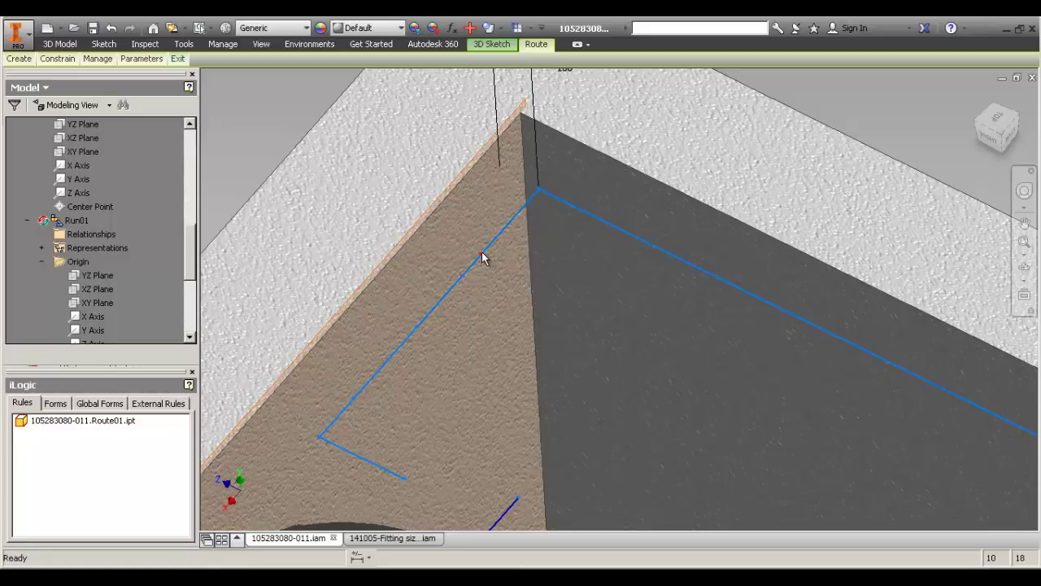
pyautogui.click(280, 136)
pyautogui.press('d')
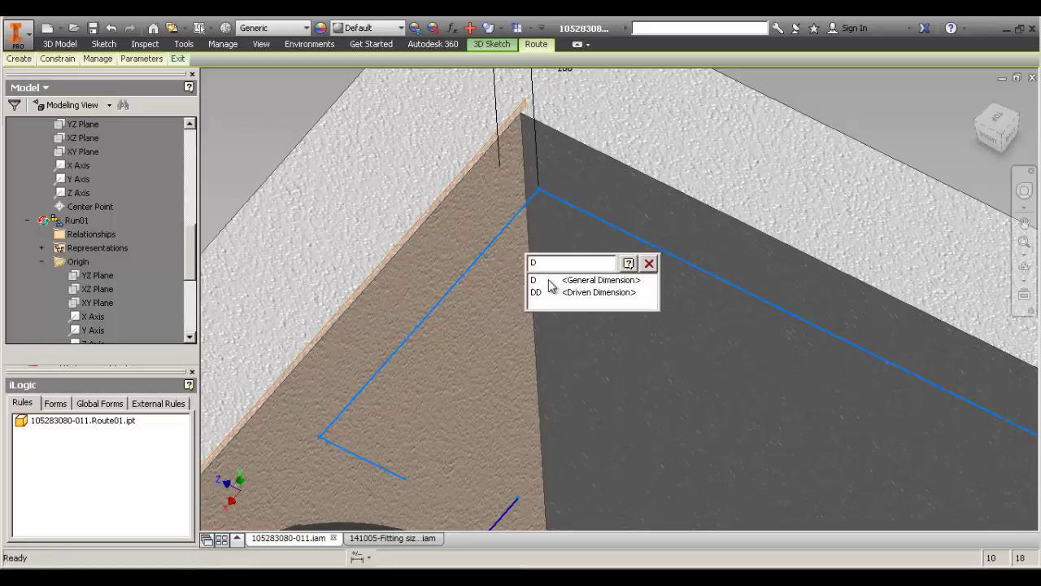
pyautogui.press('Return')
pyautogui.click(510, 225)
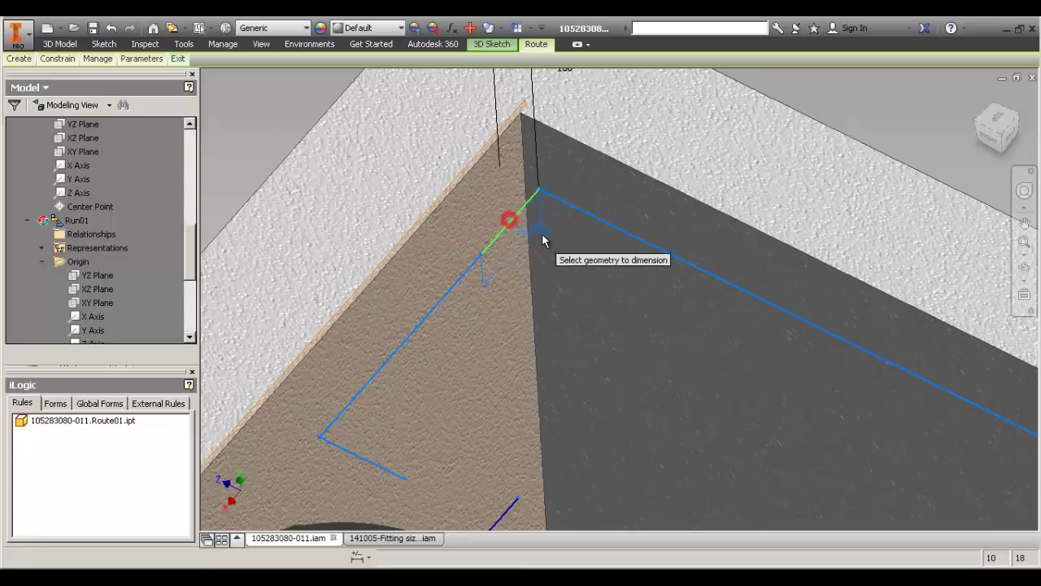
pyautogui.click(544, 237)
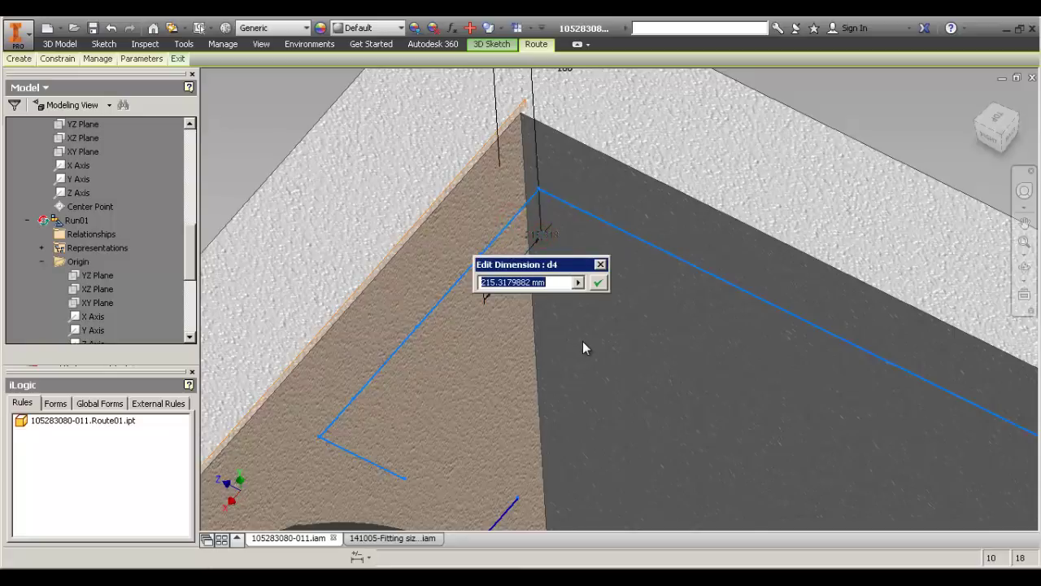
pyautogui.write('e+')
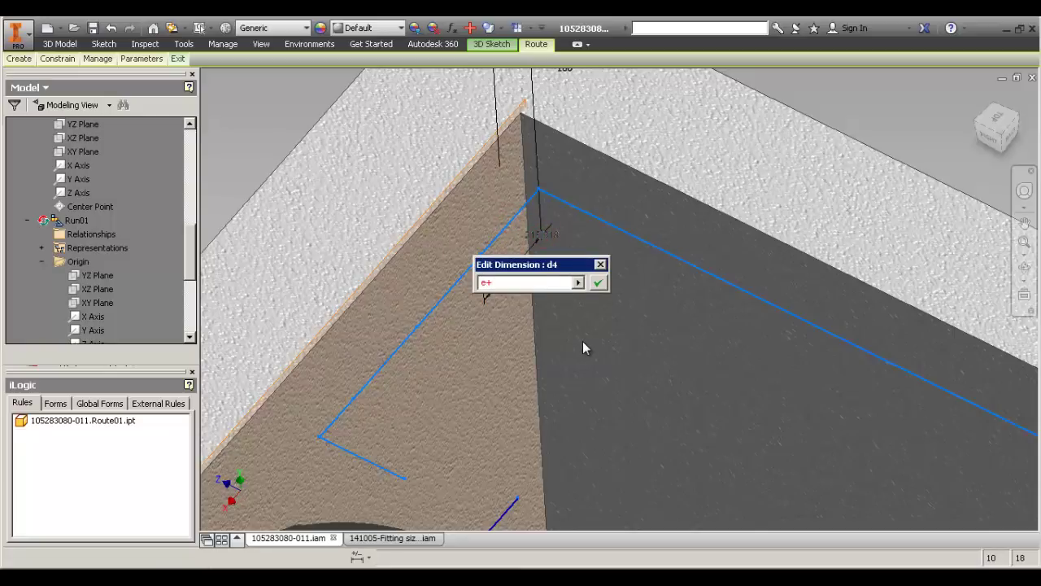
pyautogui.write('vb+gp')
pyautogui.press('Return')
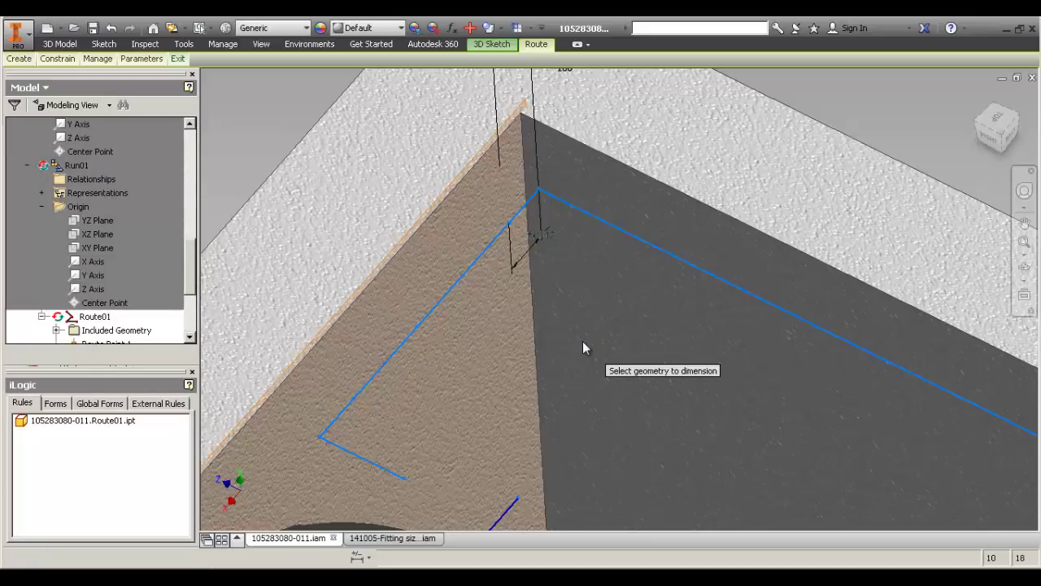
# Check the combined formulas in the parameters and set the short corner segment's length dimension to ebg.
pyautogui.click(539, 238)
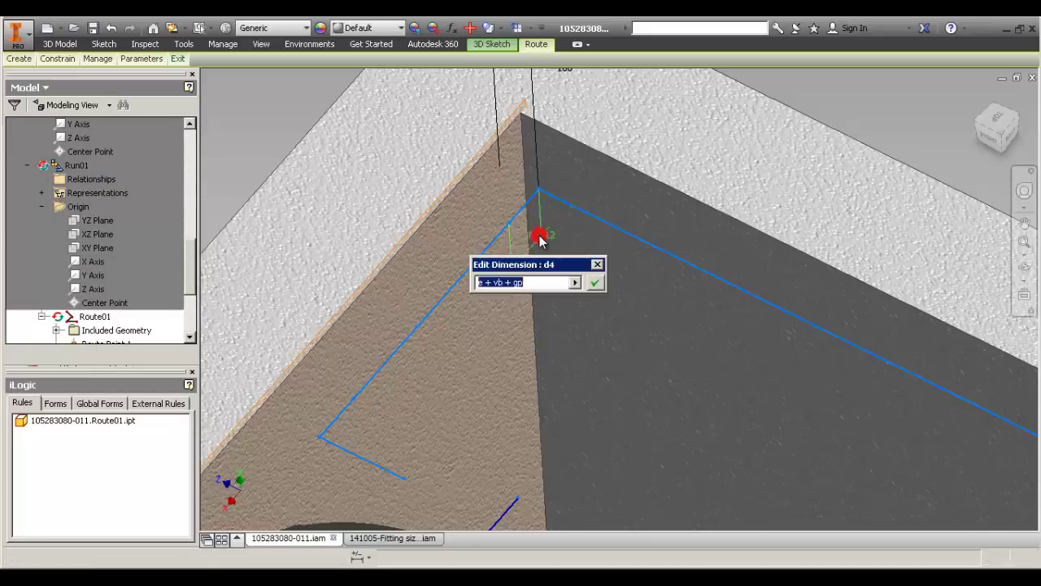
pyautogui.press('Escape')
pyautogui.moveTo(547, 242); pyautogui.dragTo(540, 236)
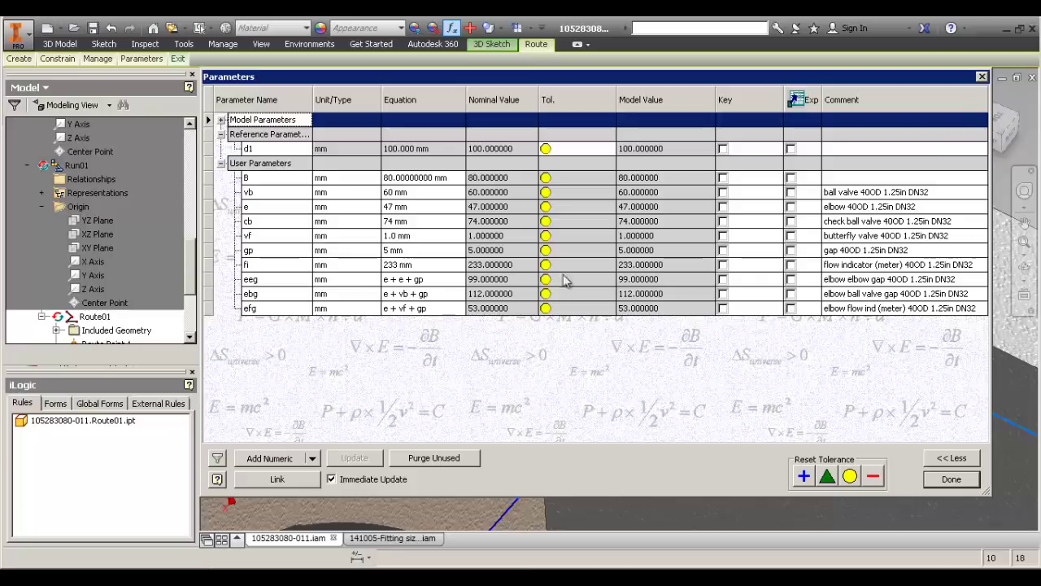
pyautogui.click(982, 78)
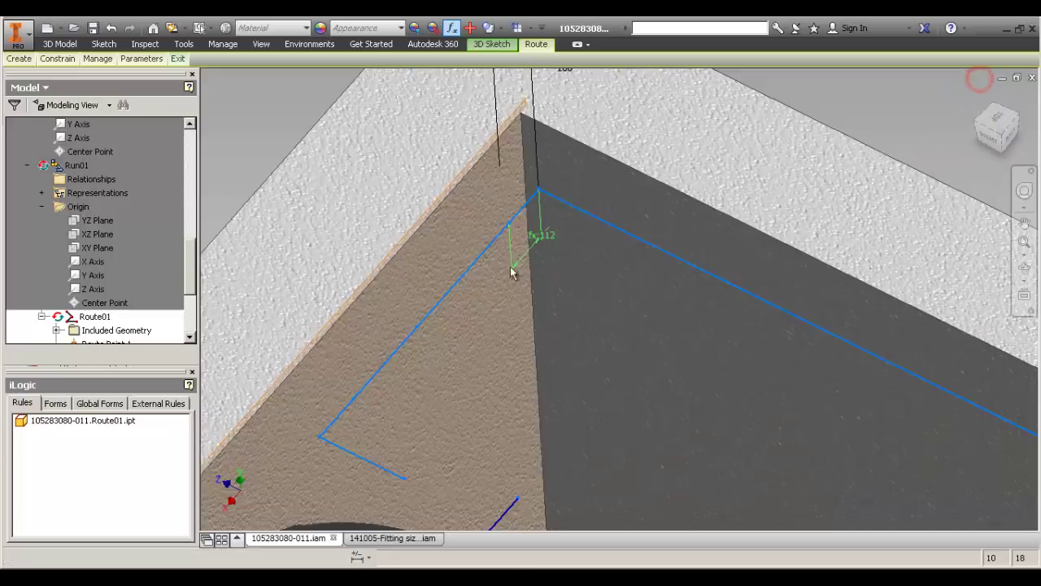
pyautogui.doubleClick(539, 235)
pyautogui.write('eb')
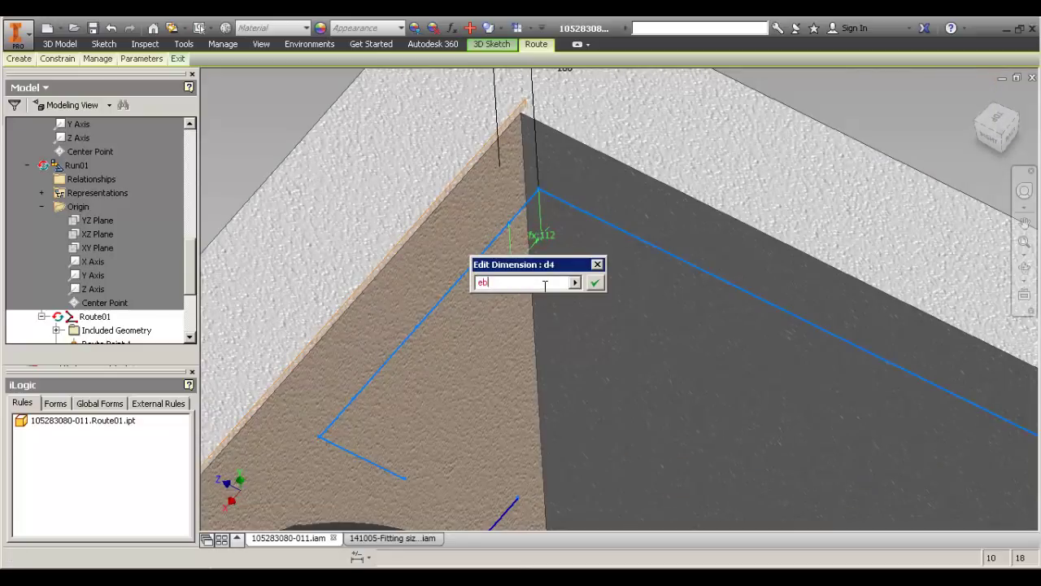
pyautogui.write('g')
pyautogui.press('Return')
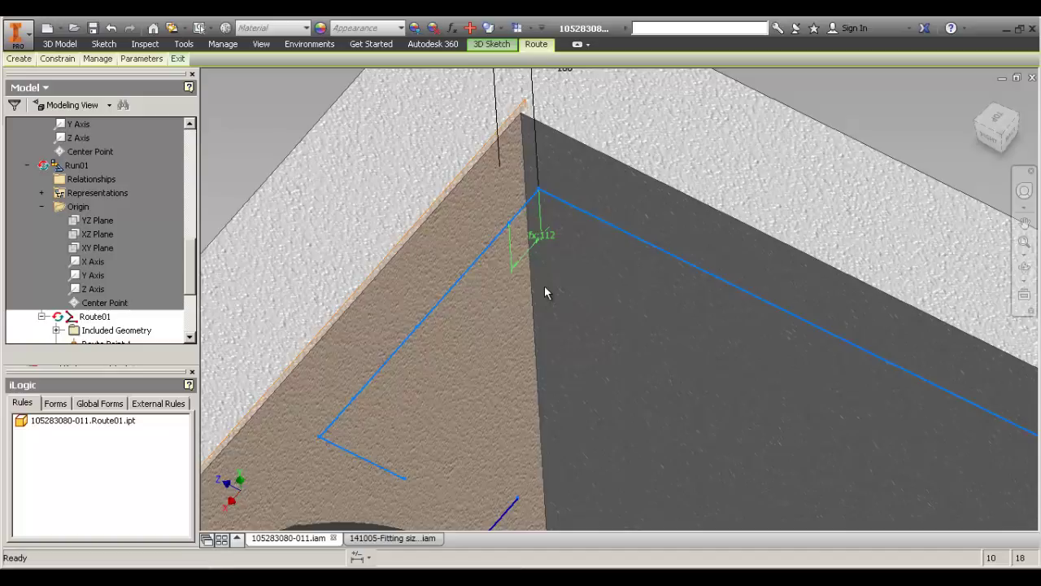
# Dimension the route segment following the short corner segment along the included wall and set its length to ebg.
pyautogui.press('d')
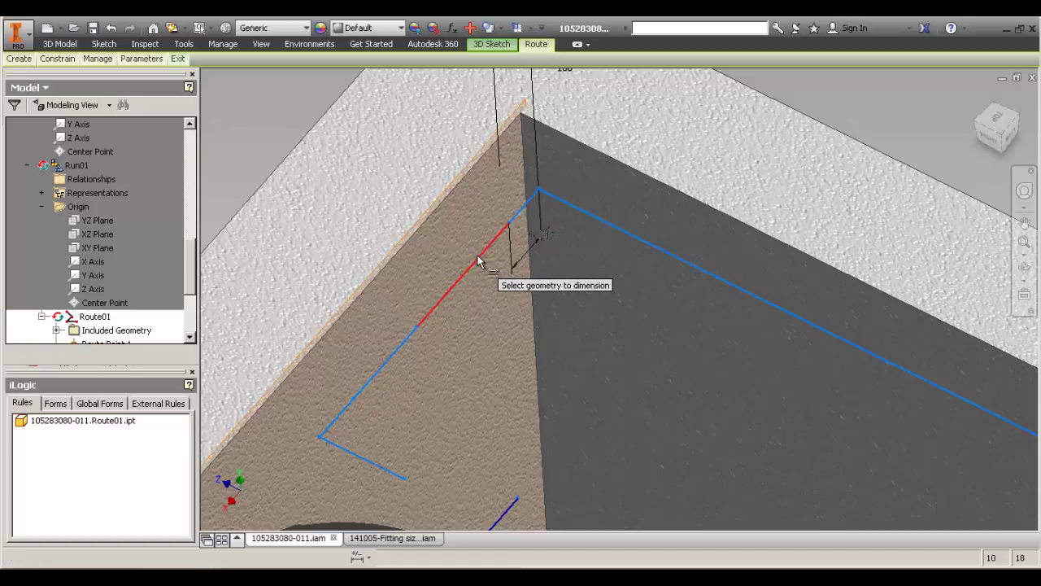
pyautogui.click(477, 257)
pyautogui.click(488, 291)
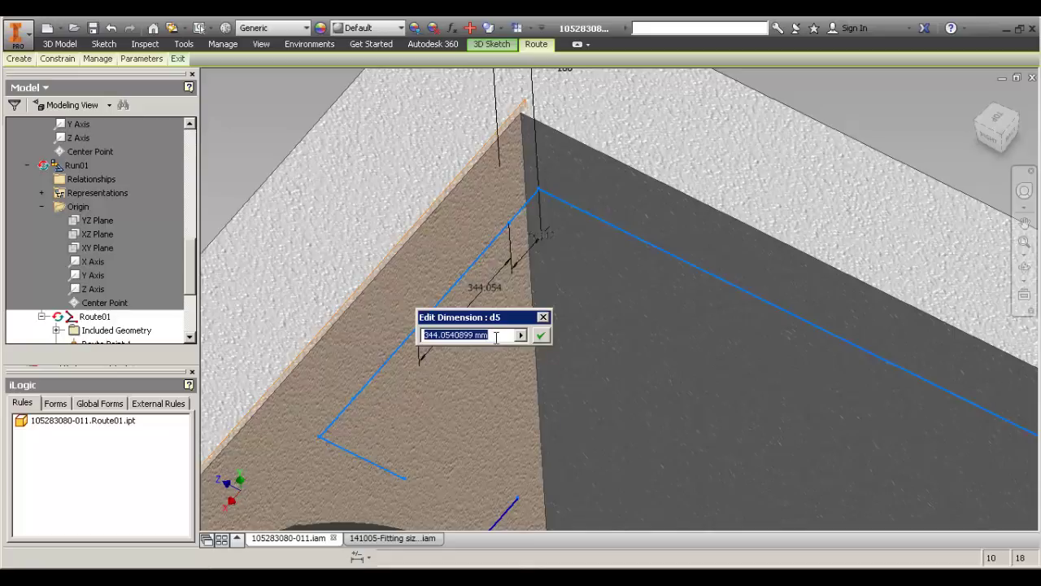
pyautogui.write('ebg')
pyautogui.press('Return')
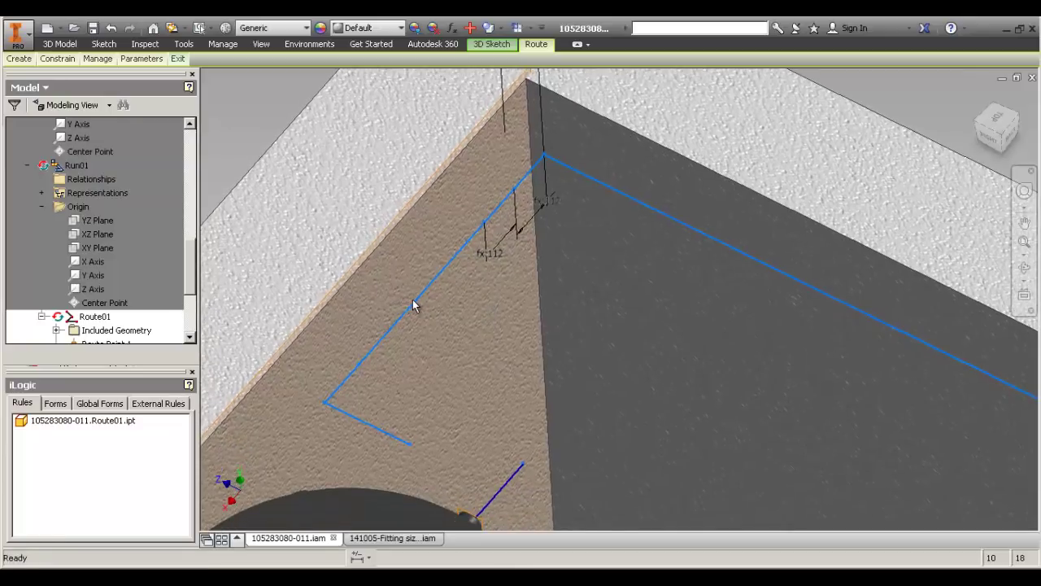
pyautogui.press('d')
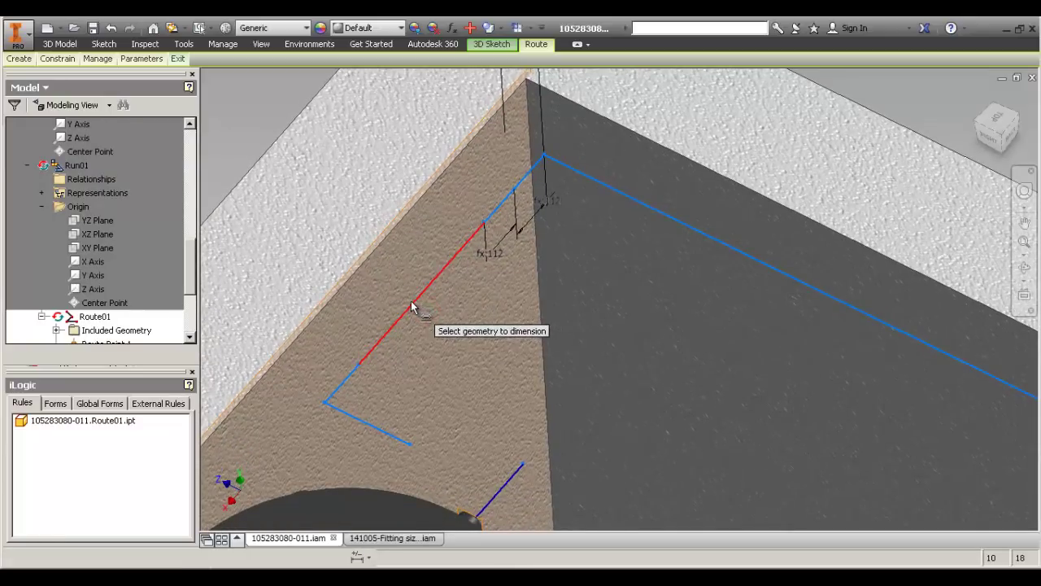
pyautogui.moveTo(424, 372); pyautogui.dragTo(483, 295, button='middle')
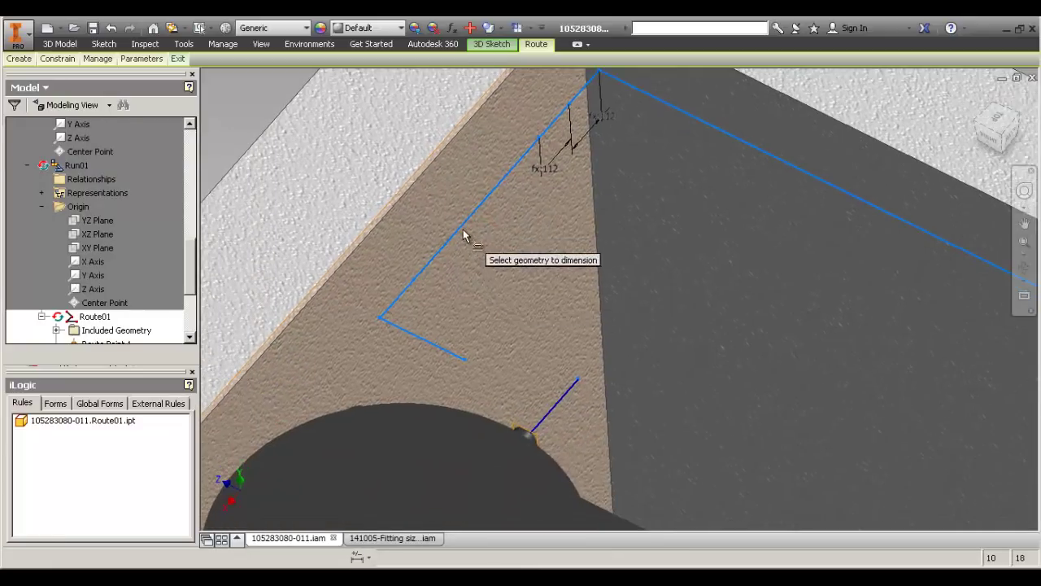
pyautogui.press('Escape')
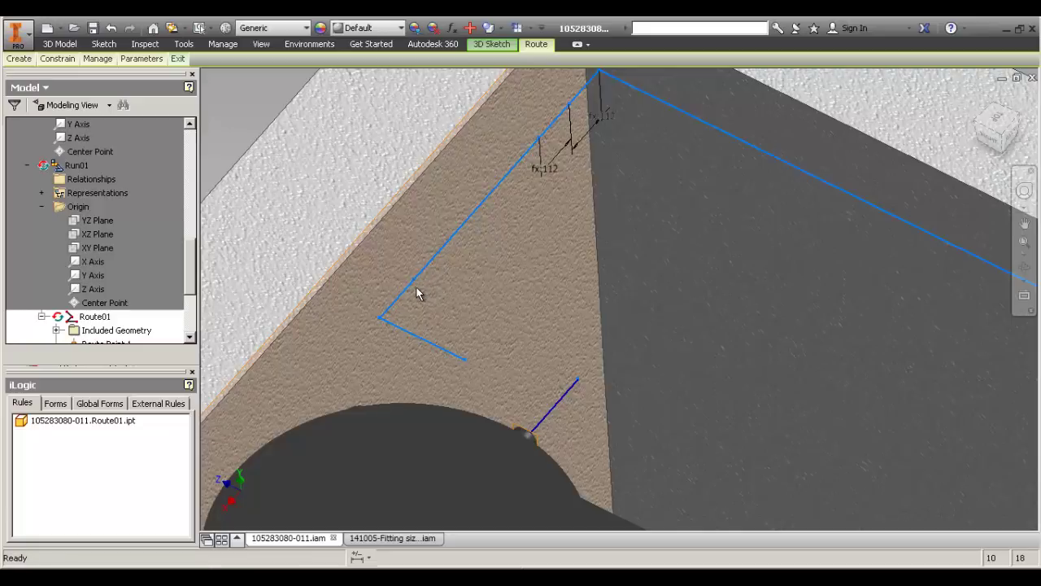
# Check the fitting-length parameters and dimension the last segment along the included wall, before the turn toward the tank, with 200 mm.
pyautogui.click(451, 28)
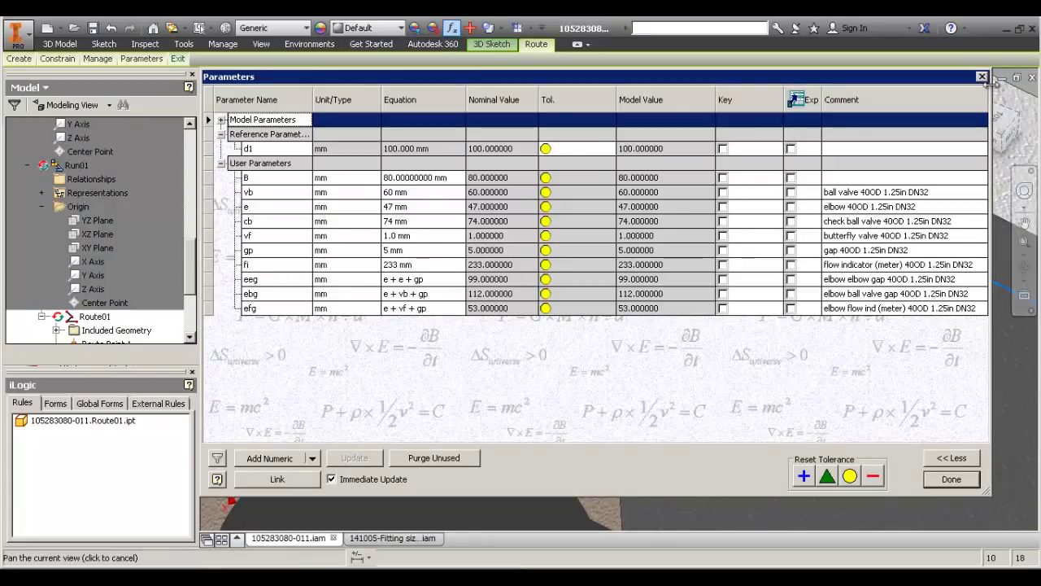
pyautogui.click(983, 76)
pyautogui.click(245, 124)
pyautogui.scroll(-3, 477, 317)
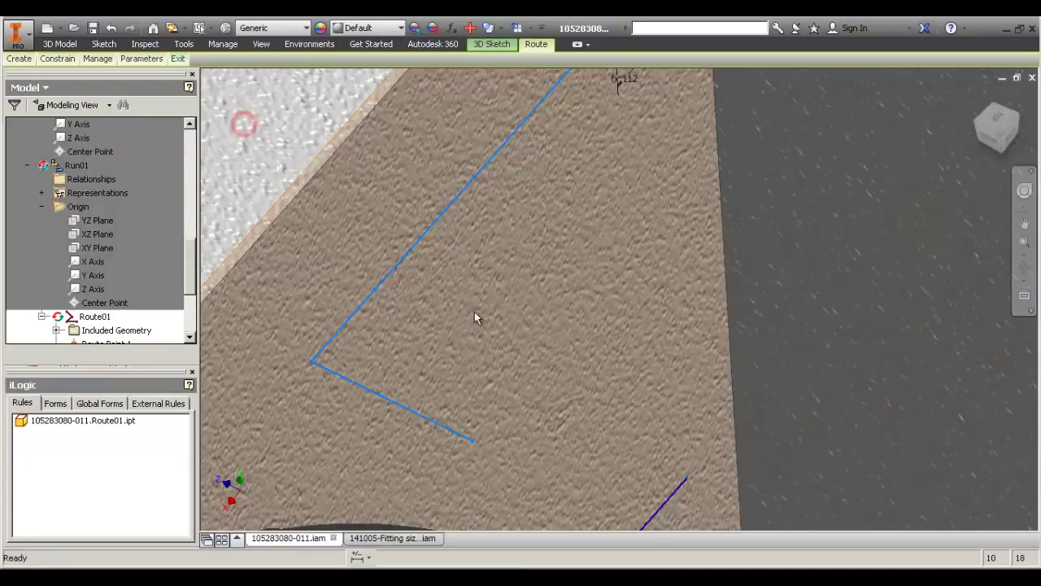
pyautogui.moveTo(477, 316)
pyautogui.mouseDown(button='middle')
pyautogui.moveTo(533, 293)
pyautogui.moveTo(516, 291)
pyautogui.mouseUp(button='middle')
pyautogui.press('d')
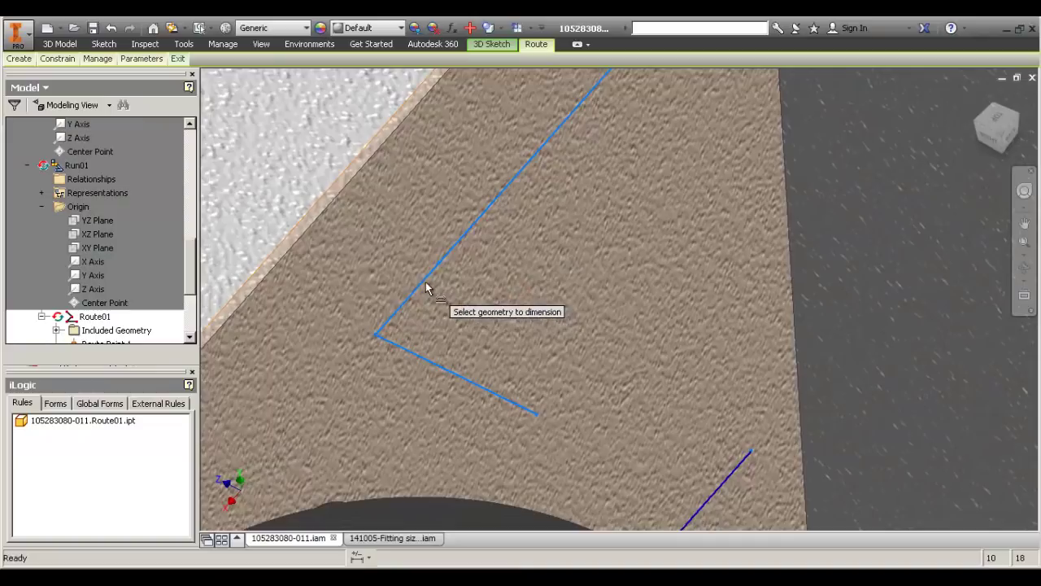
pyautogui.click(423, 283)
pyautogui.click(423, 284)
pyautogui.click(389, 272)
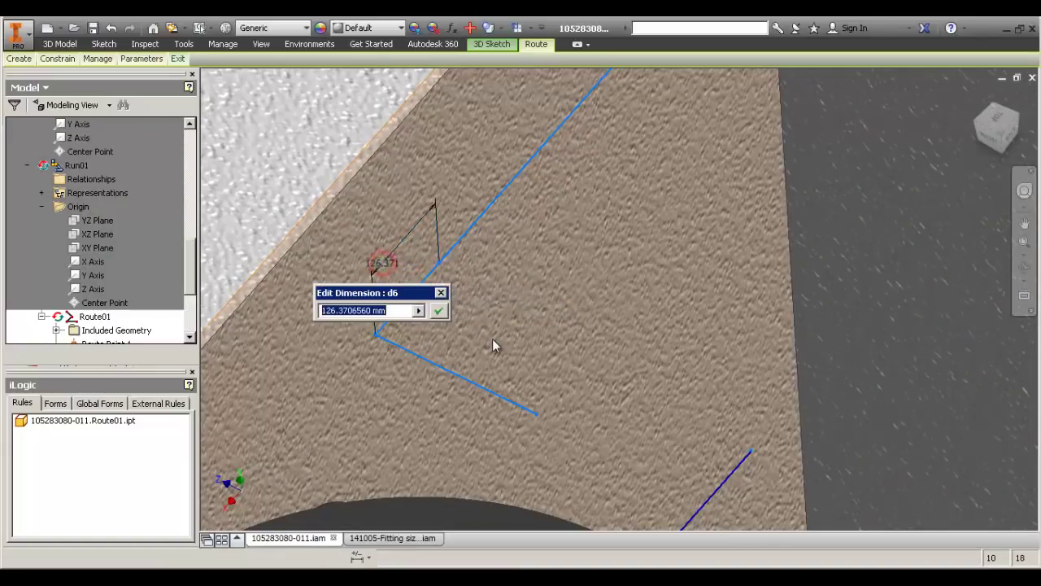
pyautogui.write('200')
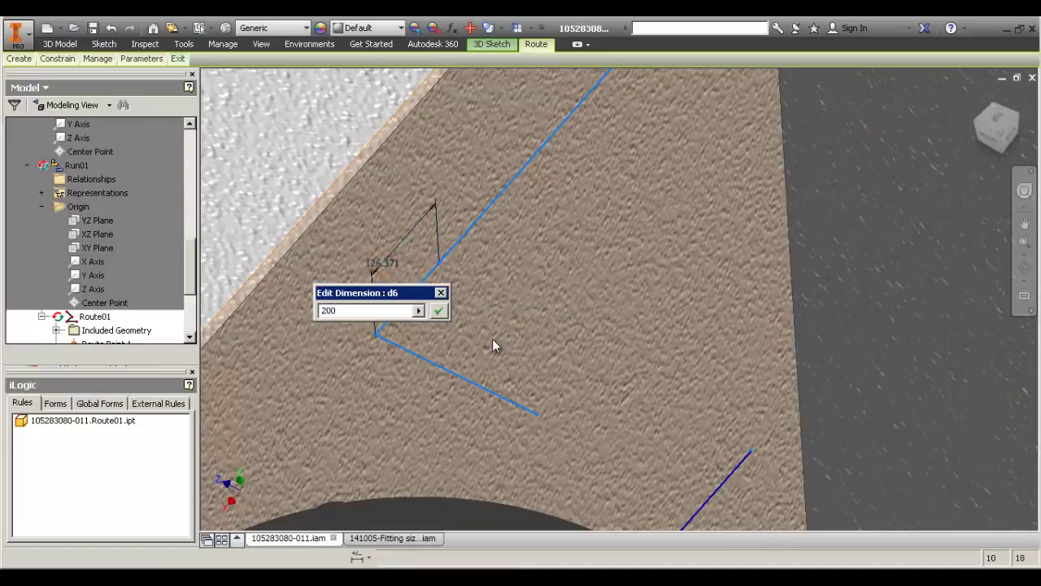
pyautogui.press('Return')
# Constrain the open-ended route segment beside the tank perpendicular to the tank's connection segment.
pyautogui.moveTo(453, 328); pyautogui.dragTo(428, 304, button='middle')
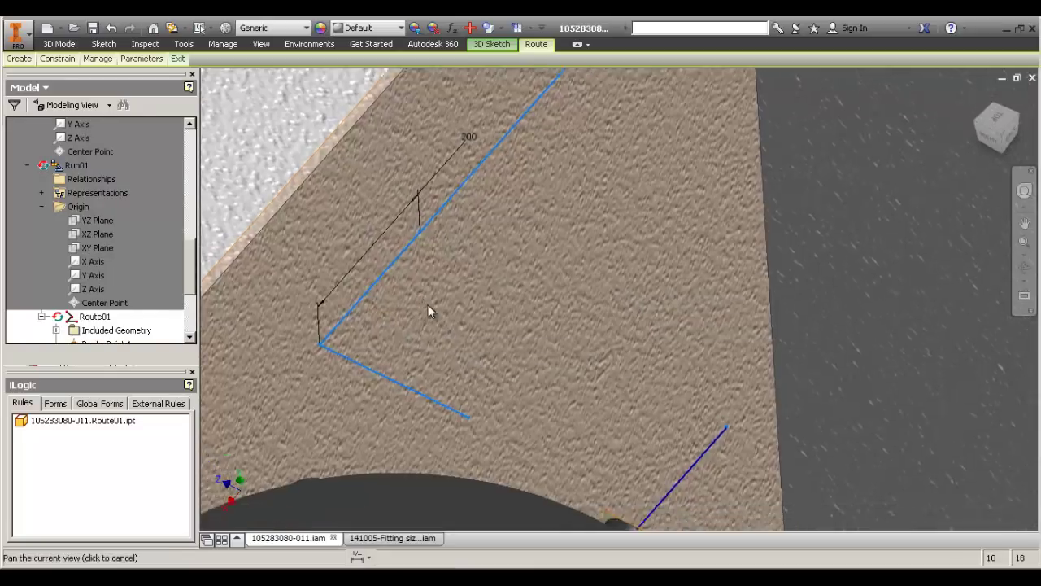
pyautogui.scroll(4, 432, 304)
pyautogui.click(483, 290)
pyautogui.moveTo(516, 304)
pyautogui.mouseDown(button='middle')
pyautogui.moveTo(483, 290)
pyautogui.moveTo(509, 297)
pyautogui.mouseUp(button='middle')
pyautogui.press('Escape')
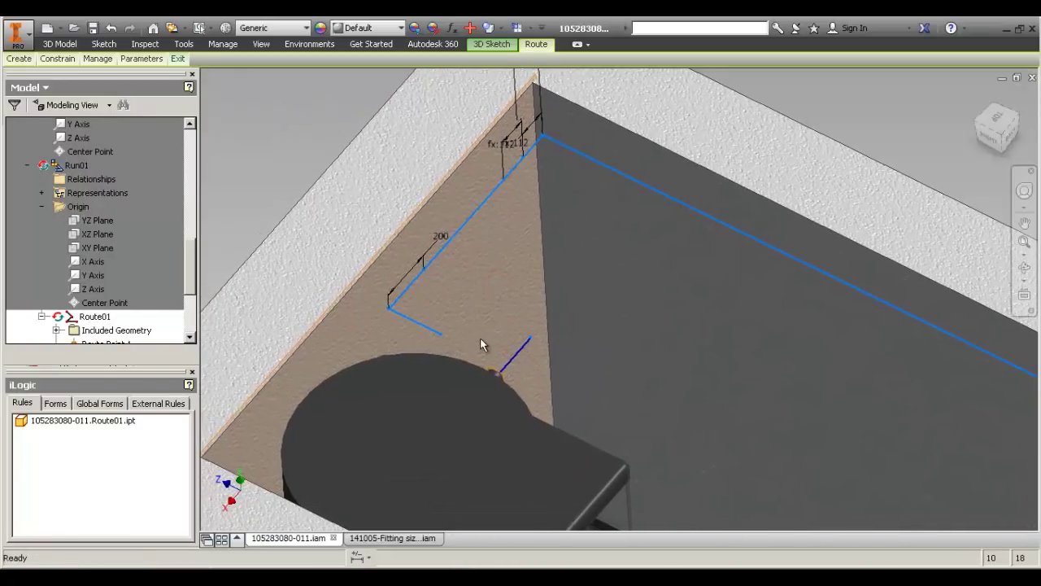
pyautogui.click(479, 293)
pyautogui.click(489, 320)
pyautogui.click(421, 326)
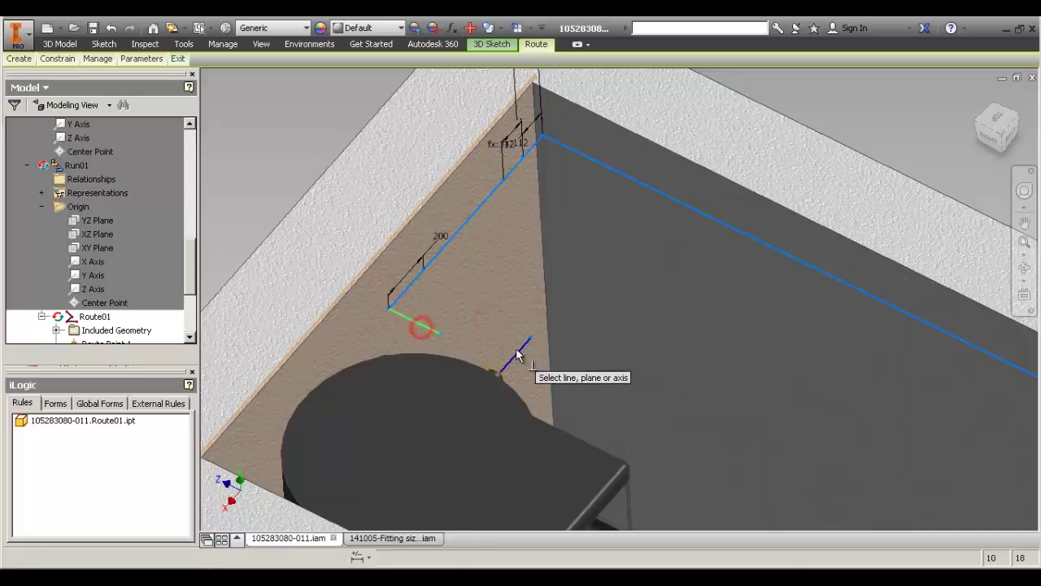
pyautogui.click(518, 353)
# Try to delete both length dimensions on the short start segment at the wall opening.
pyautogui.scroll(-2, 456, 267)
pyautogui.scroll(-3, 456, 268)
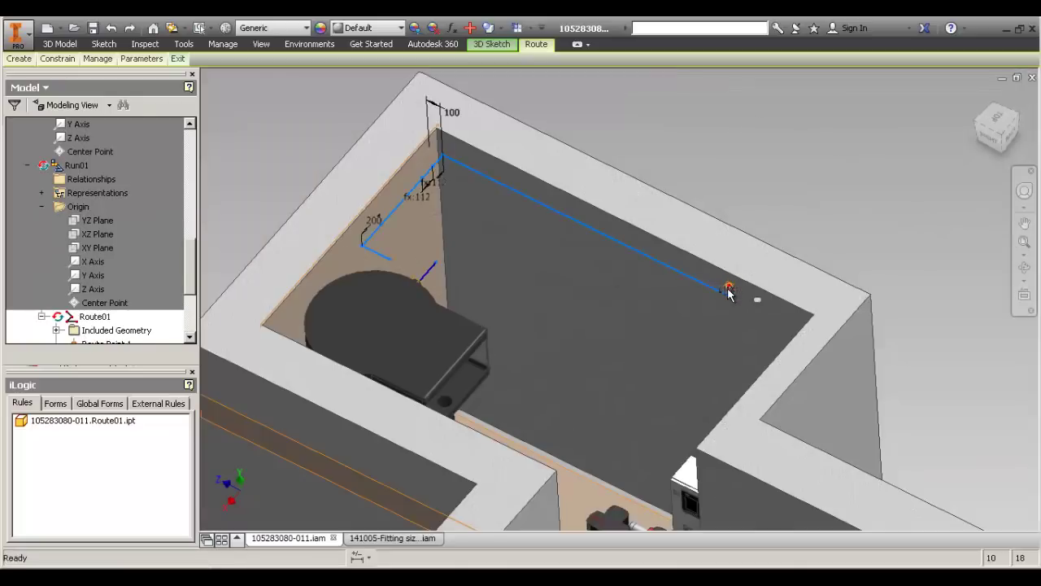
pyautogui.scroll(4, 736, 286)
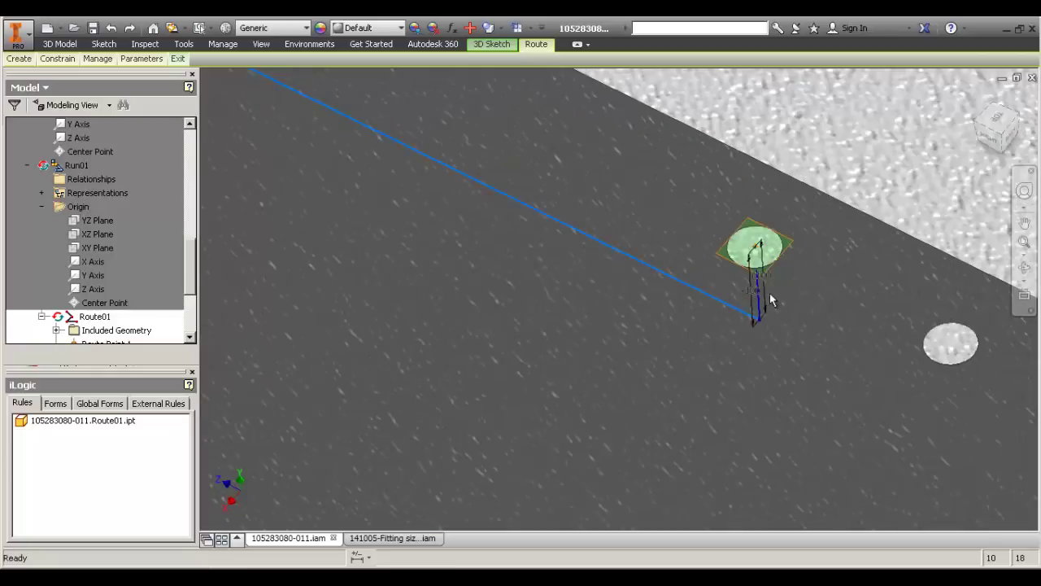
pyautogui.moveTo(753, 292); pyautogui.dragTo(764, 294)
pyautogui.scroll(3, 769, 293)
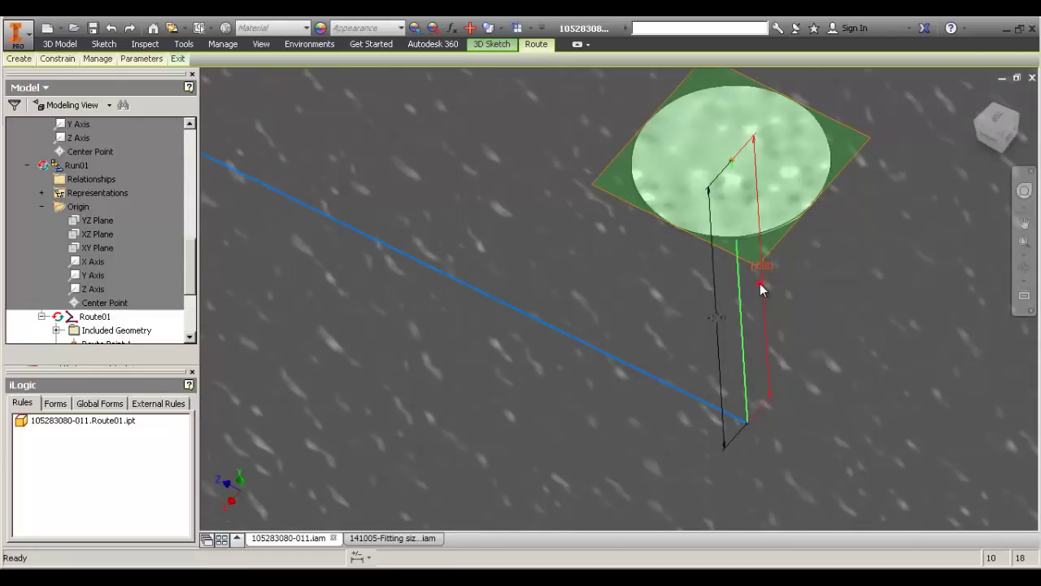
pyautogui.keyDown('ctrl'); pyautogui.click(761, 284); pyautogui.keyUp('ctrl')
pyautogui.keyDown('ctrl'); pyautogui.click(716, 317); pyautogui.keyUp('ctrl')
pyautogui.press('Delete')
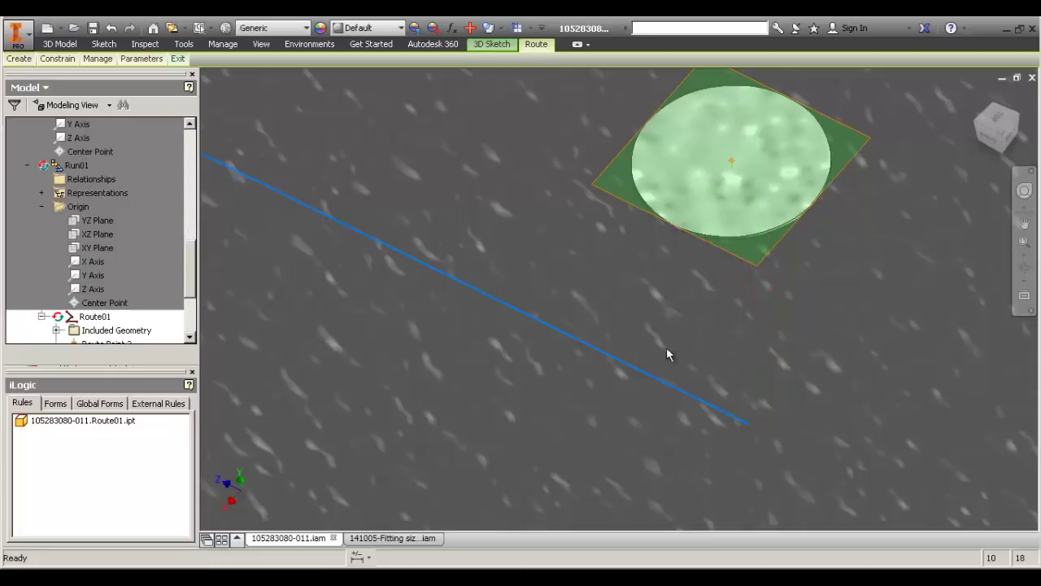
# Restore the deleted start segment at the wall opening and remove only its two length dimensions.
pyautogui.scroll(-3, 687, 333)
pyautogui.scroll(3, 738, 302)
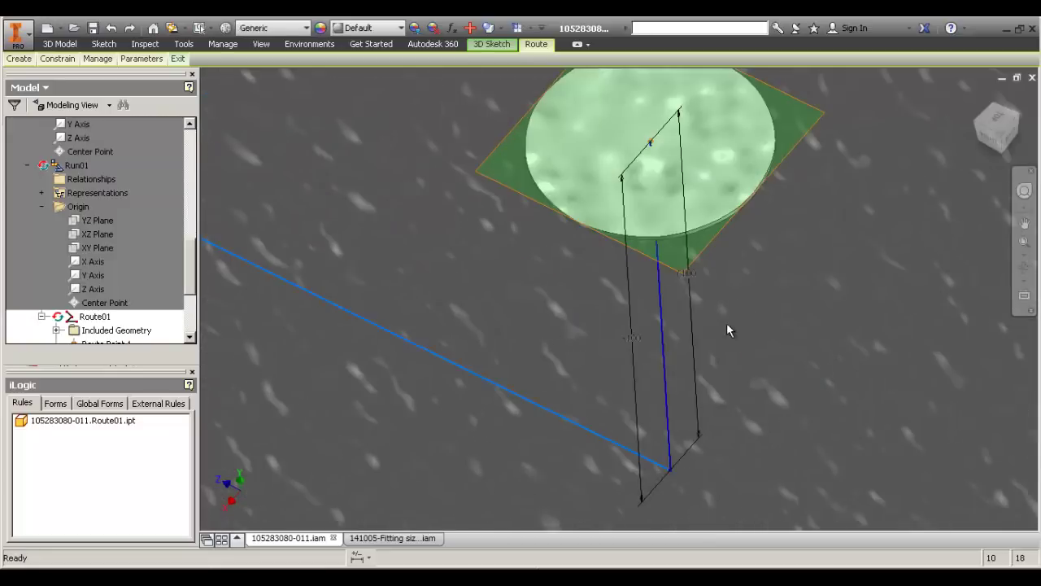
pyautogui.press('Delete')
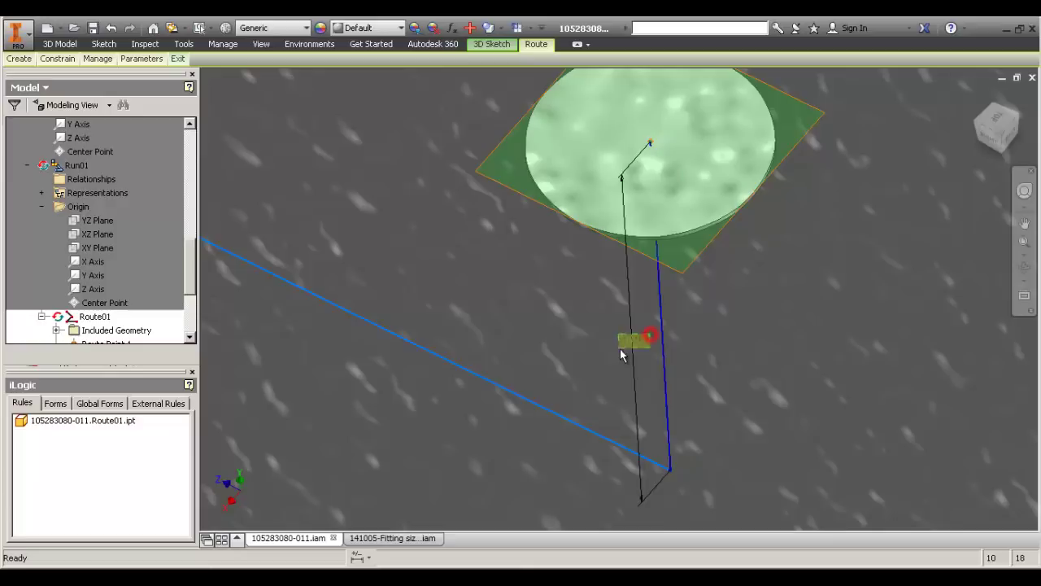
# Make the route's open endpoint coincident with the free end of the tank's connection segment.
pyautogui.scroll(-5, 723, 337)
pyautogui.moveTo(503, 367); pyautogui.dragTo(682, 342, button='middle')
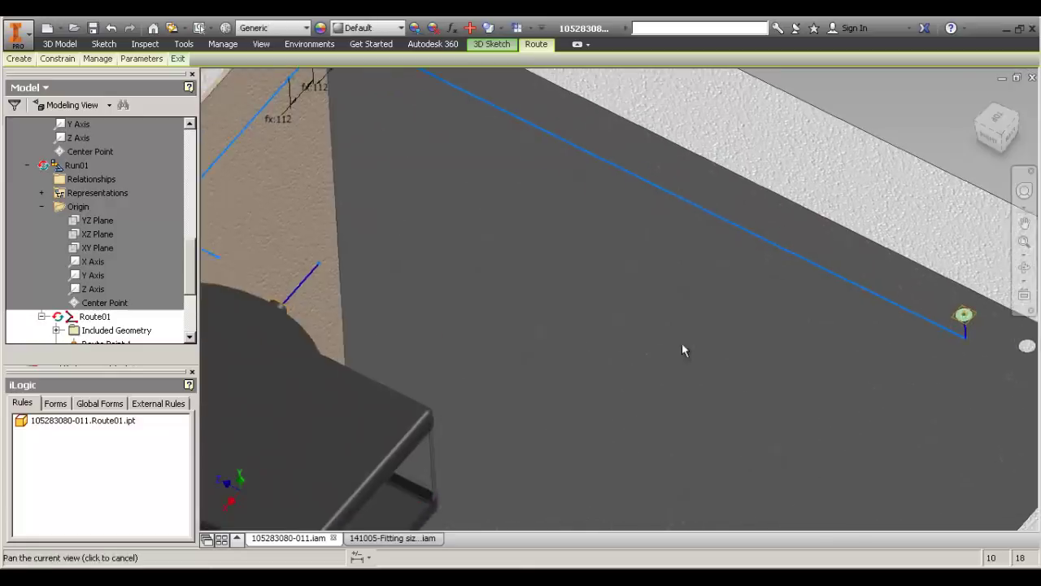
pyautogui.scroll(-2, 678, 347)
pyautogui.moveTo(592, 339); pyautogui.dragTo(662, 341, button='middle')
pyautogui.moveTo(593, 306); pyautogui.dragTo(532, 302, button='right')
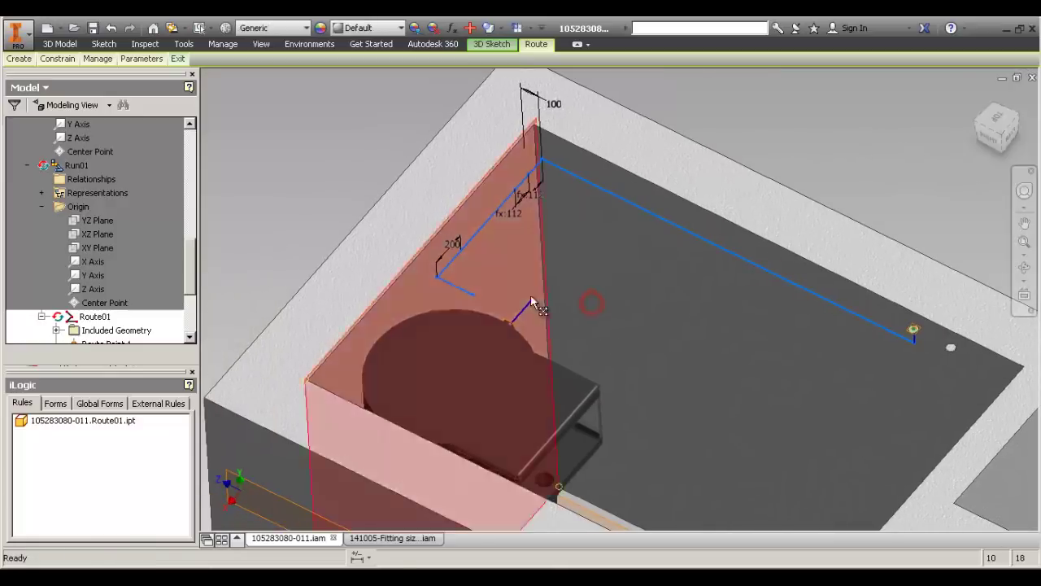
pyautogui.click(477, 298)
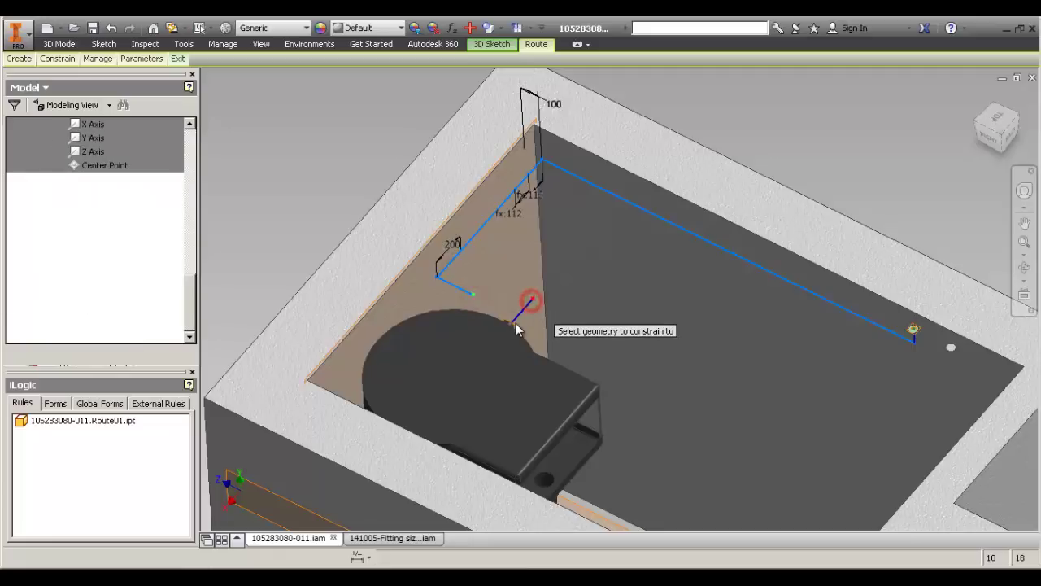
pyautogui.click(517, 329)
pyautogui.scroll(3, 545, 155)
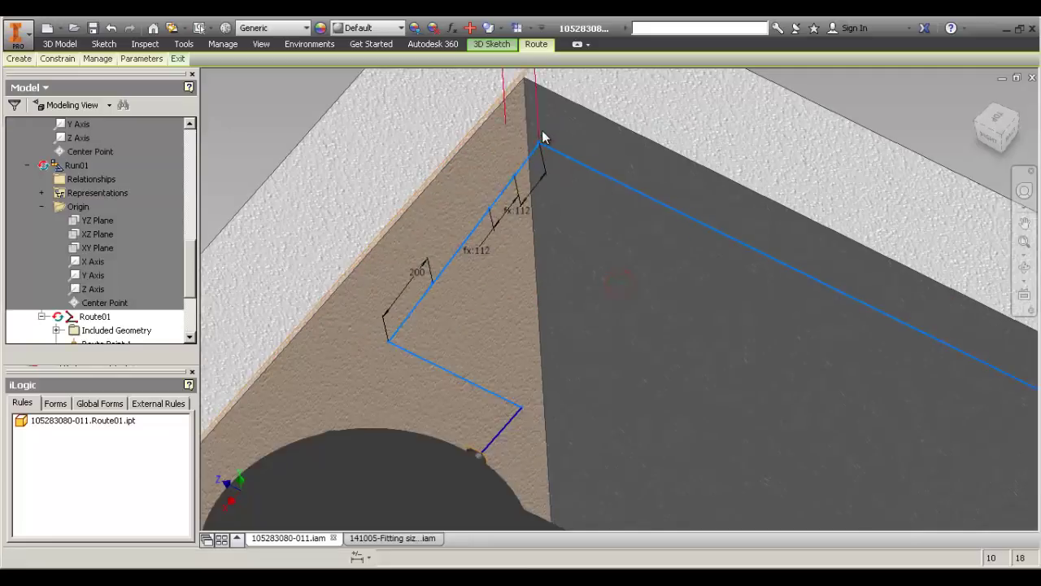
# Examine the connected route from the tank past the dimensioned corner segments to the wall opening.
pyautogui.scroll(-3, 568, 405)
pyautogui.moveTo(568, 404); pyautogui.dragTo(495, 334, button='middle')
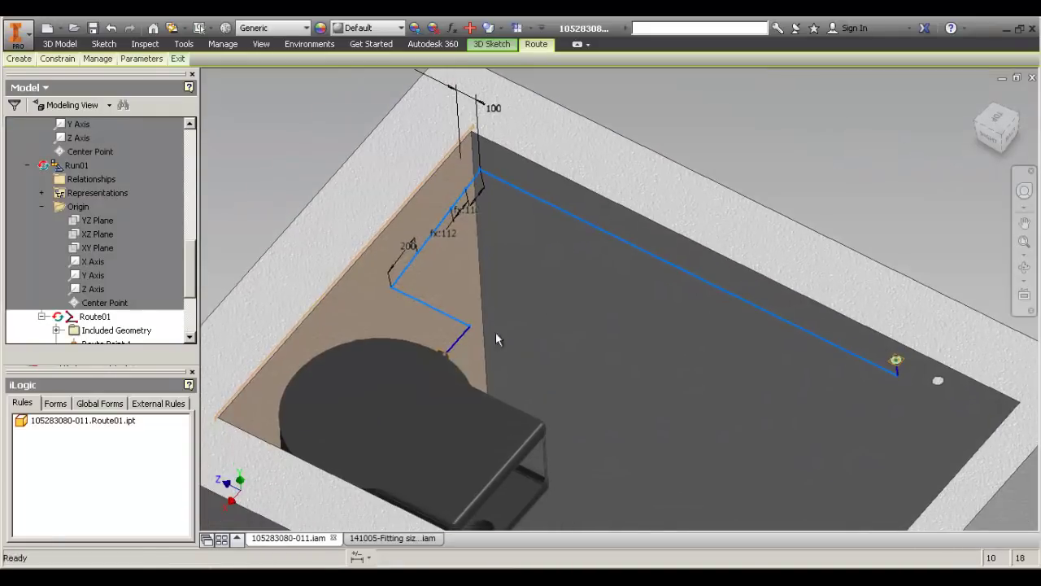
pyautogui.moveTo(699, 346); pyautogui.dragTo(582, 344, button='middle')
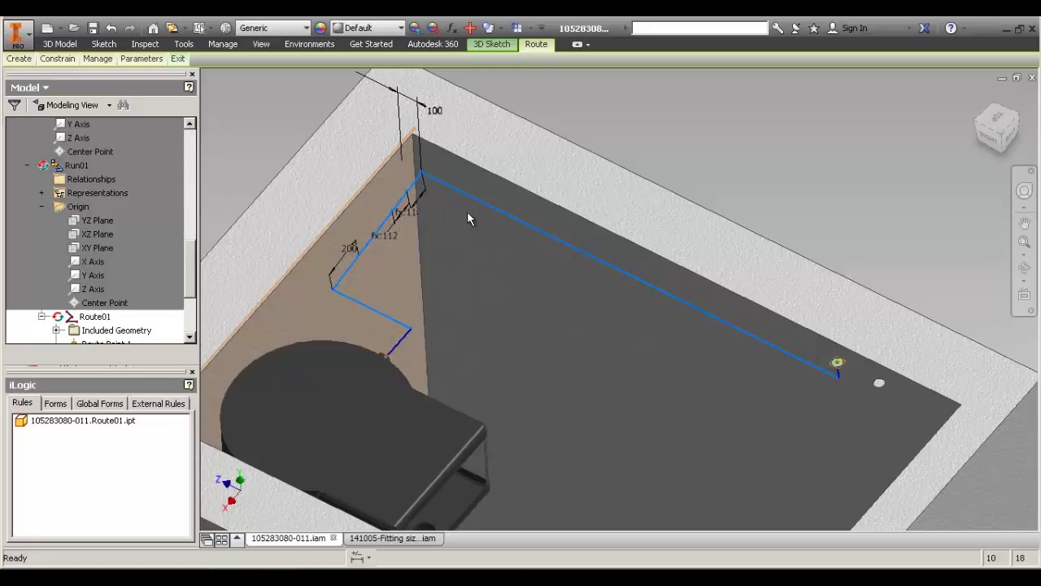
pyautogui.moveTo(420, 177); pyautogui.dragTo(370, 316)
pyautogui.scroll(-2, 438, 182)
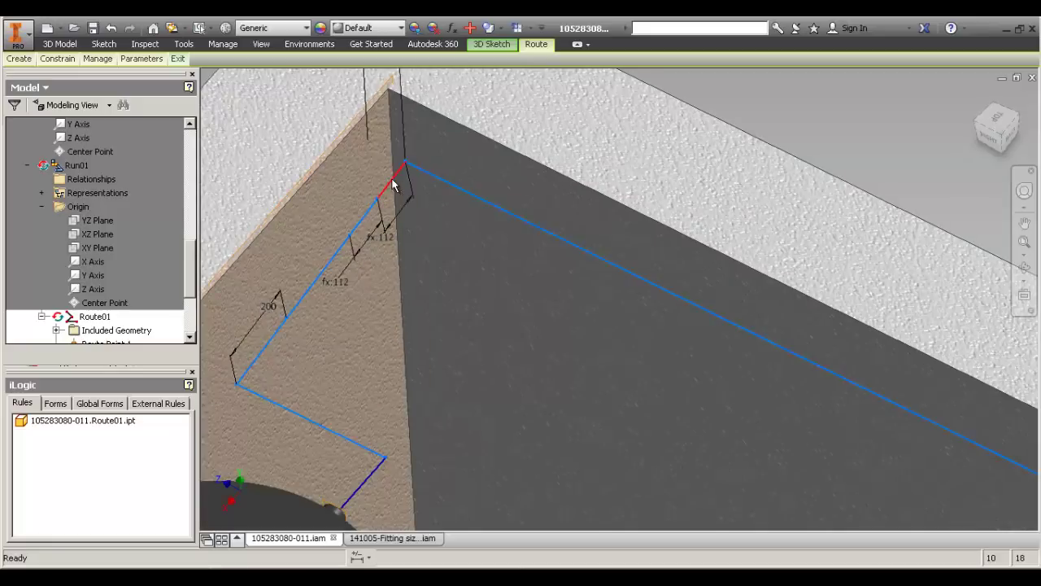
pyautogui.scroll(3, 515, 346)
pyautogui.scroll(-2, 489, 347)
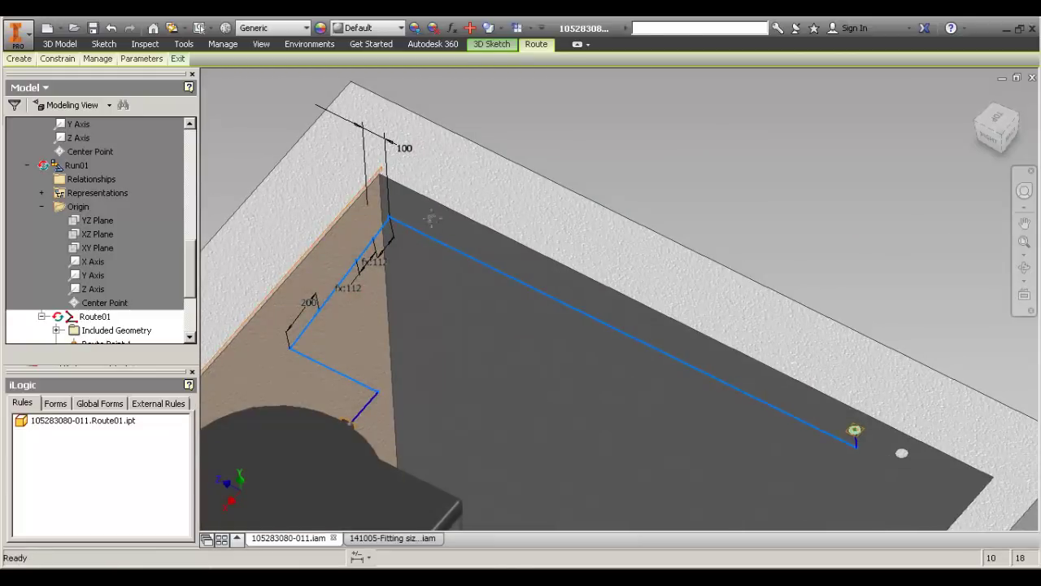
pyautogui.scroll(3, 481, 333)
# Sketch a freehand six-segment route with right-angle turns, starting upward from the building's outer wall corner.
pyautogui.click(18, 59)
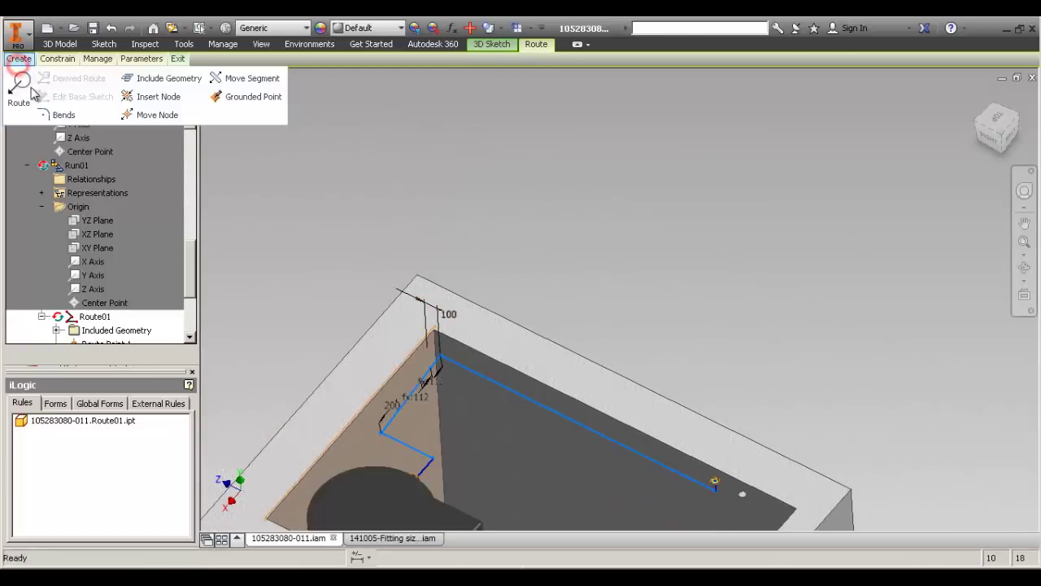
pyautogui.click(19, 91)
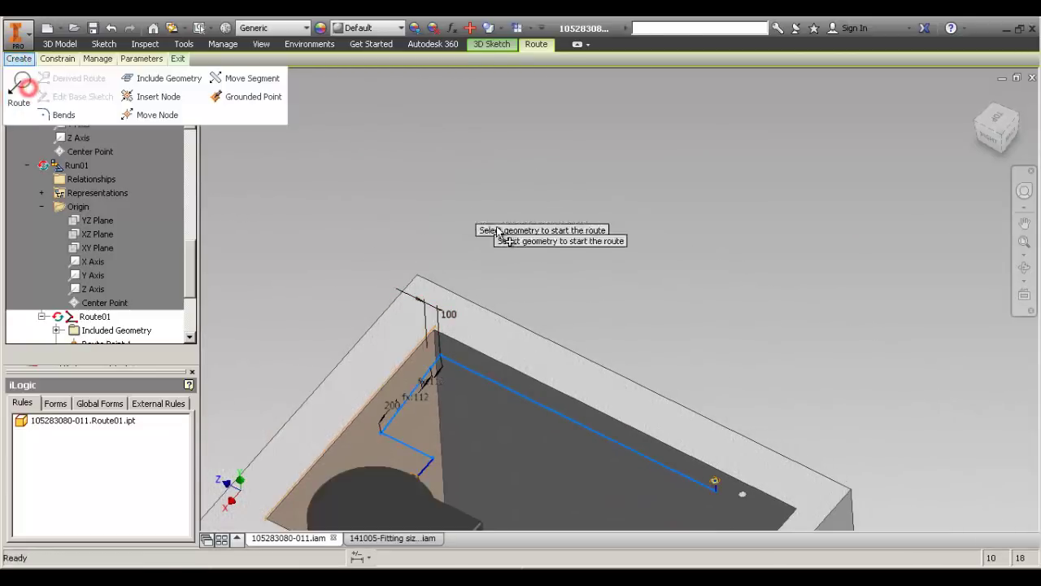
pyautogui.click(415, 277)
pyautogui.click(415, 198)
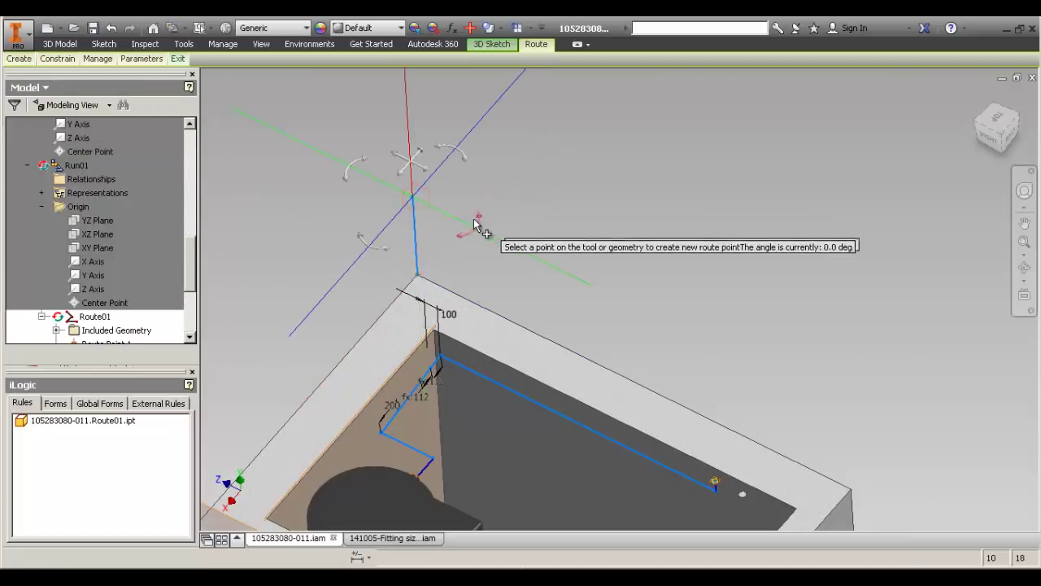
pyautogui.click(463, 221)
pyautogui.click(515, 162)
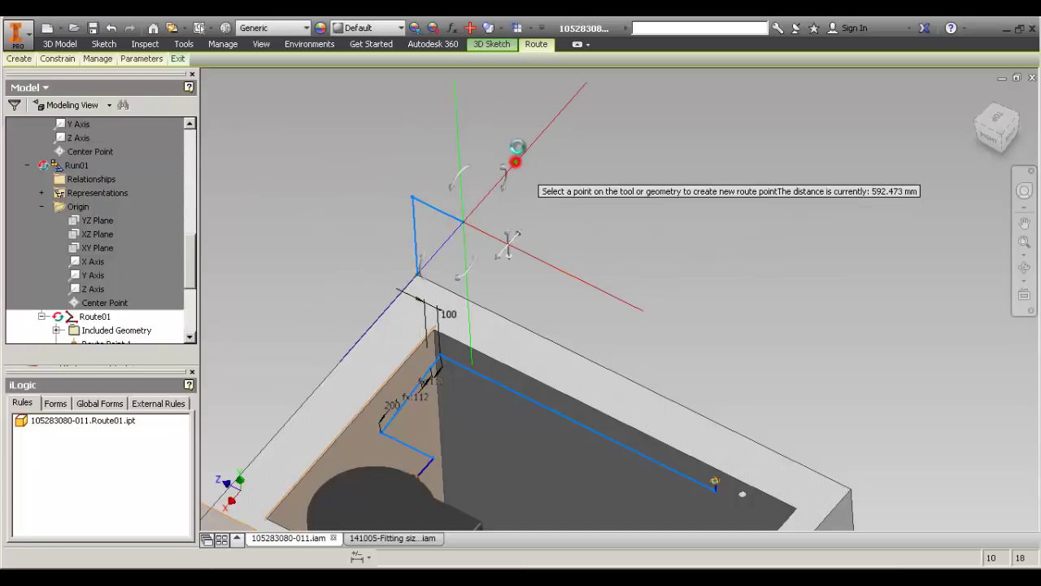
pyautogui.moveTo(510, 108); pyautogui.dragTo(551, 119)
pyautogui.click(552, 115)
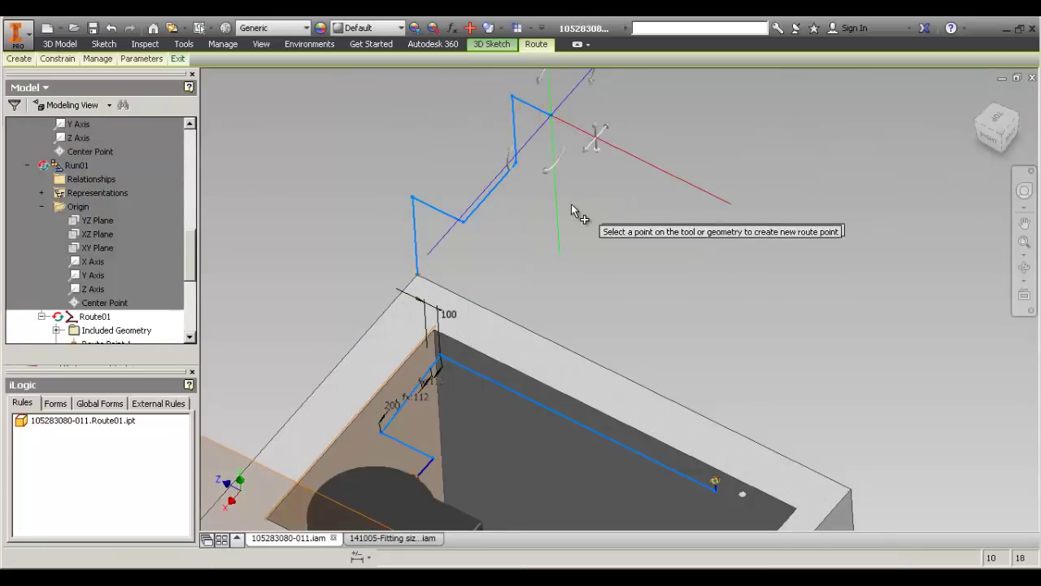
pyautogui.scroll(2, 558, 209)
pyautogui.click(558, 209)
pyautogui.rightClick(618, 220)
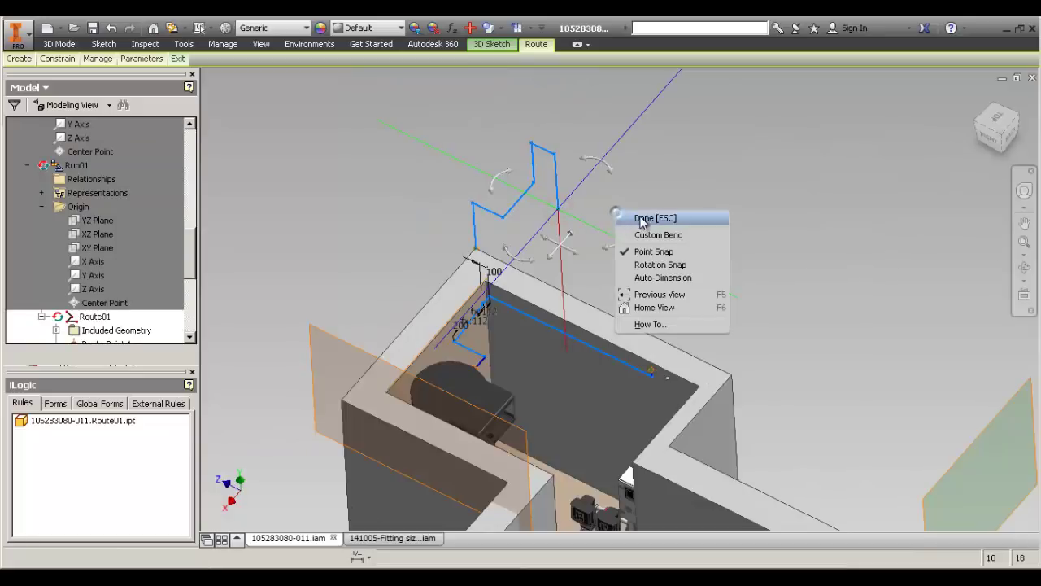
pyautogui.click(636, 217)
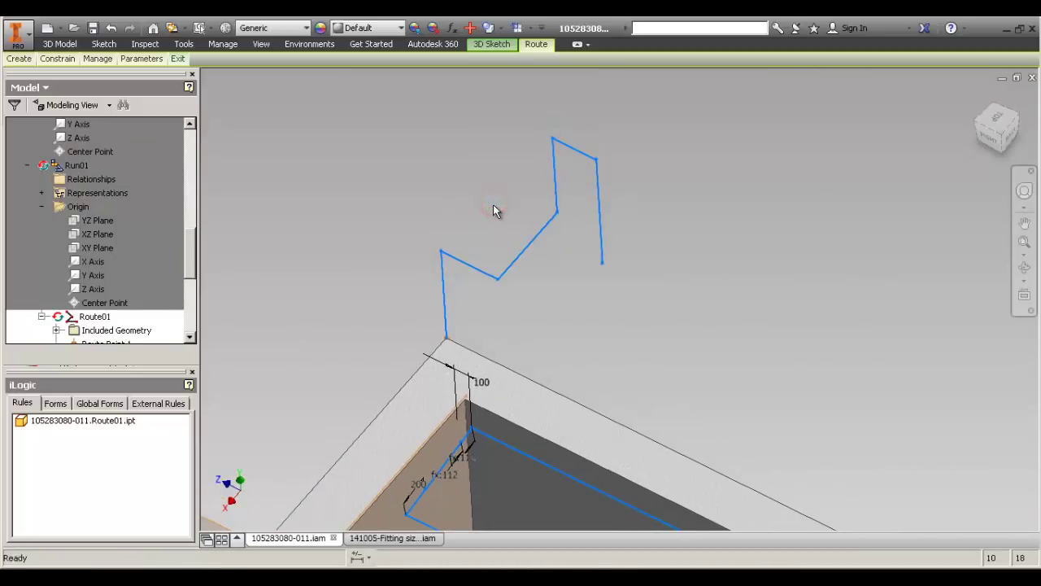
# With the sketch constraints shown, constrain non-adjacent segments of the freehand route perpendicular: first to third, second to fourth, third to fifth; hide the constraints.
pyautogui.press('F8')
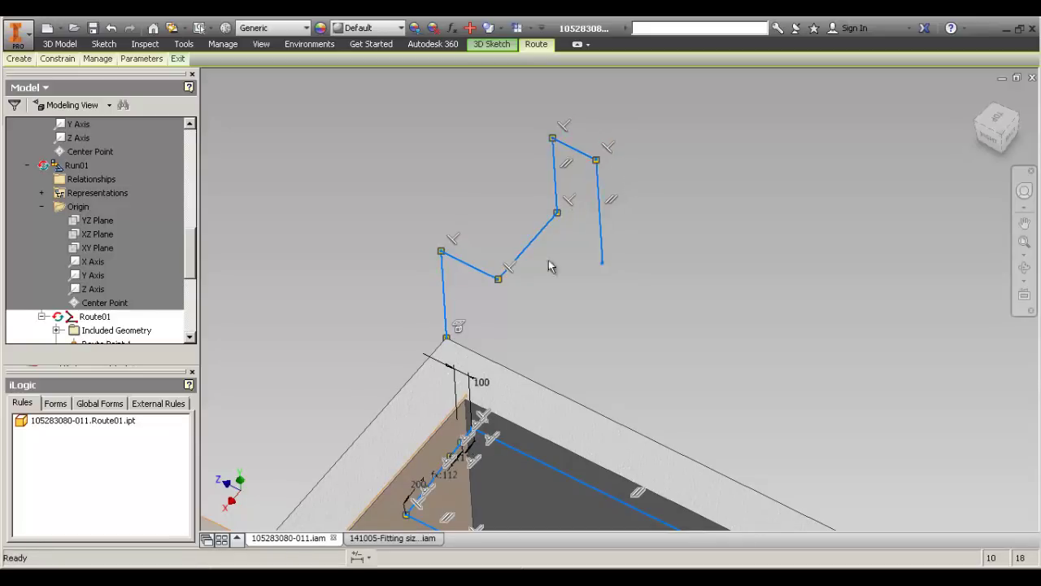
pyautogui.click(534, 302)
pyautogui.click(492, 209)
pyautogui.write('pe')
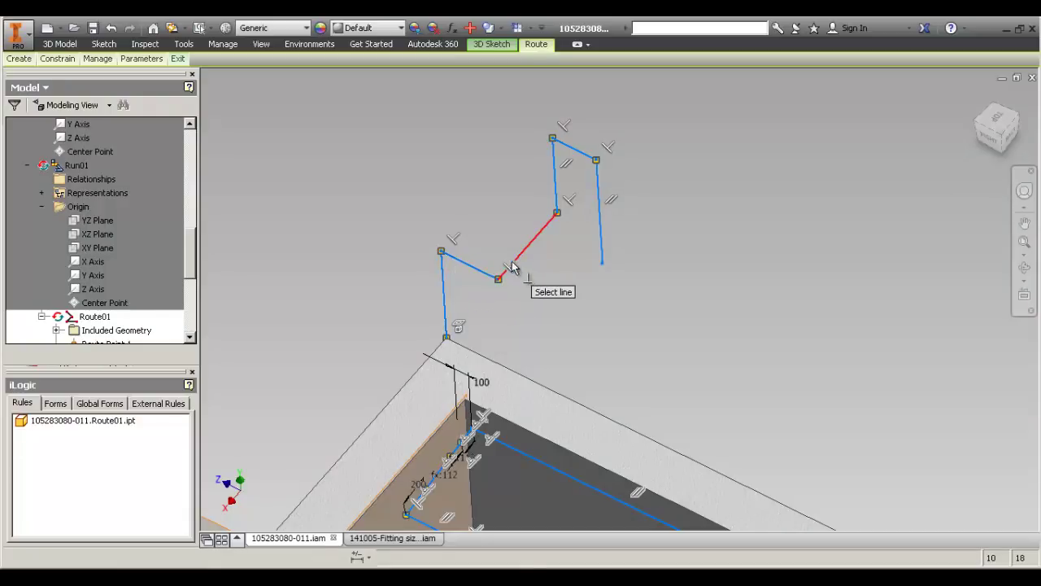
pyautogui.click(444, 286)
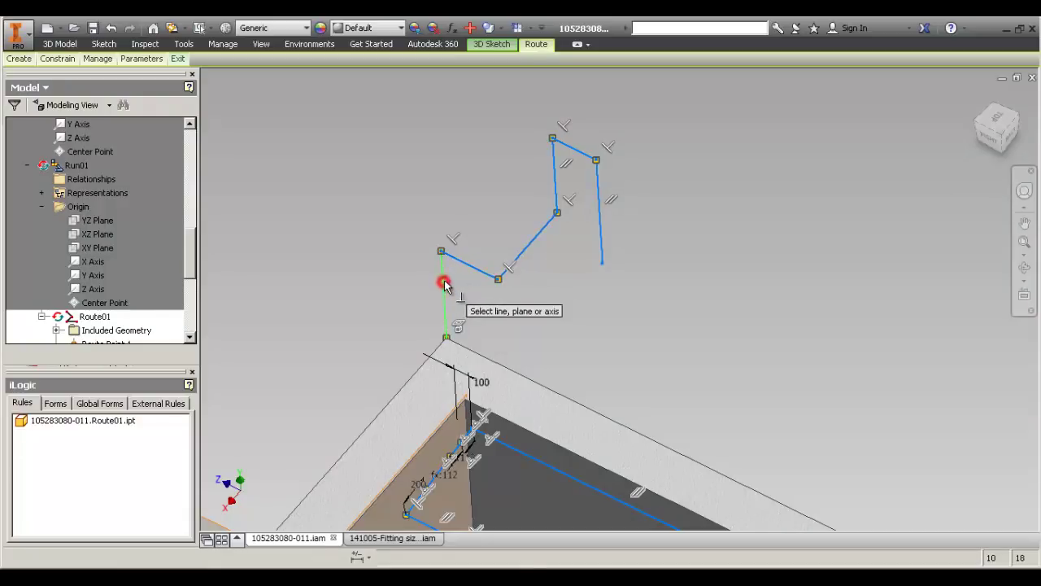
pyautogui.click(523, 249)
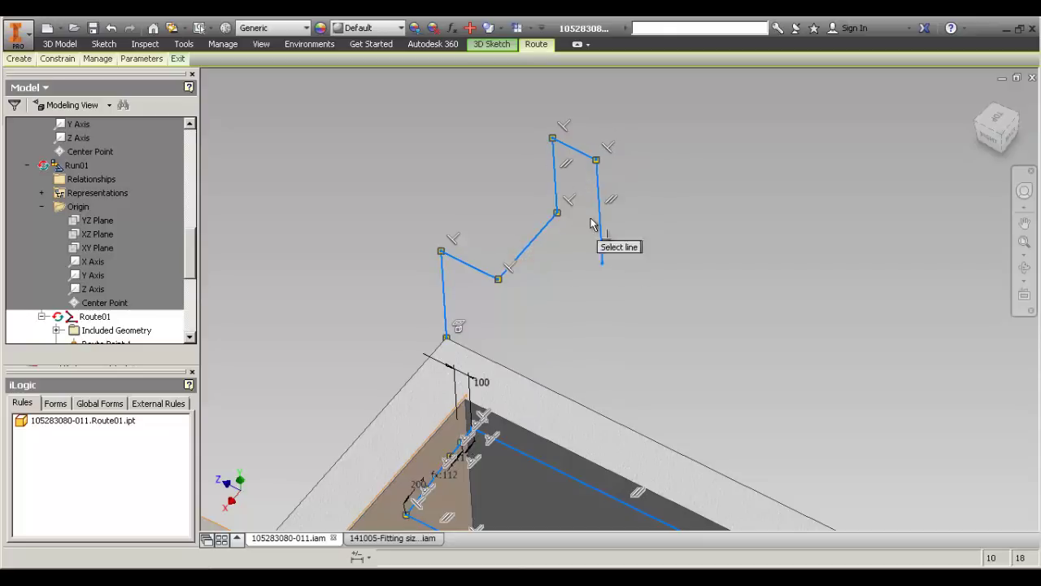
pyautogui.click(475, 271)
pyautogui.click(554, 202)
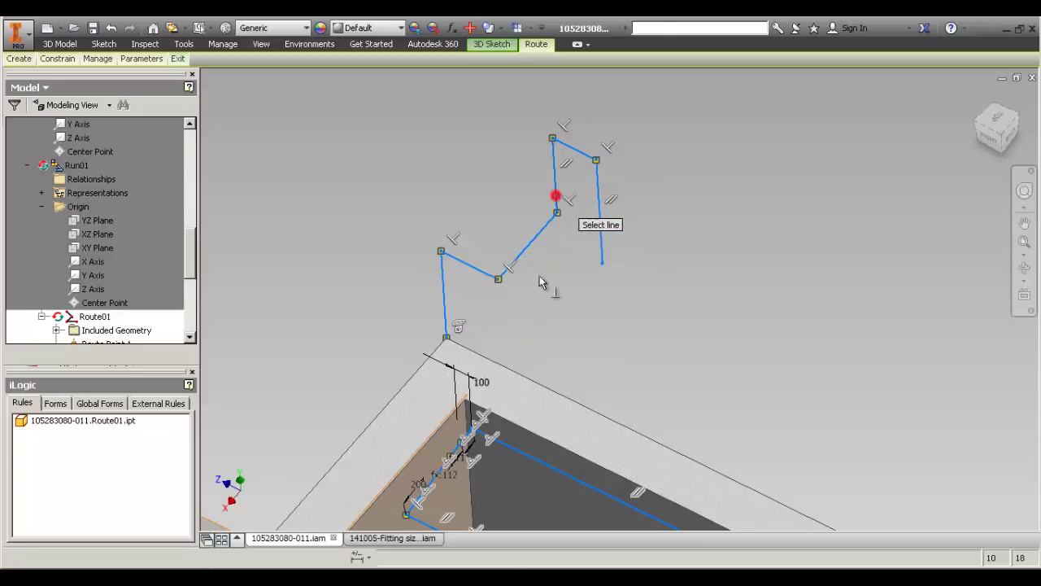
pyautogui.click(545, 223)
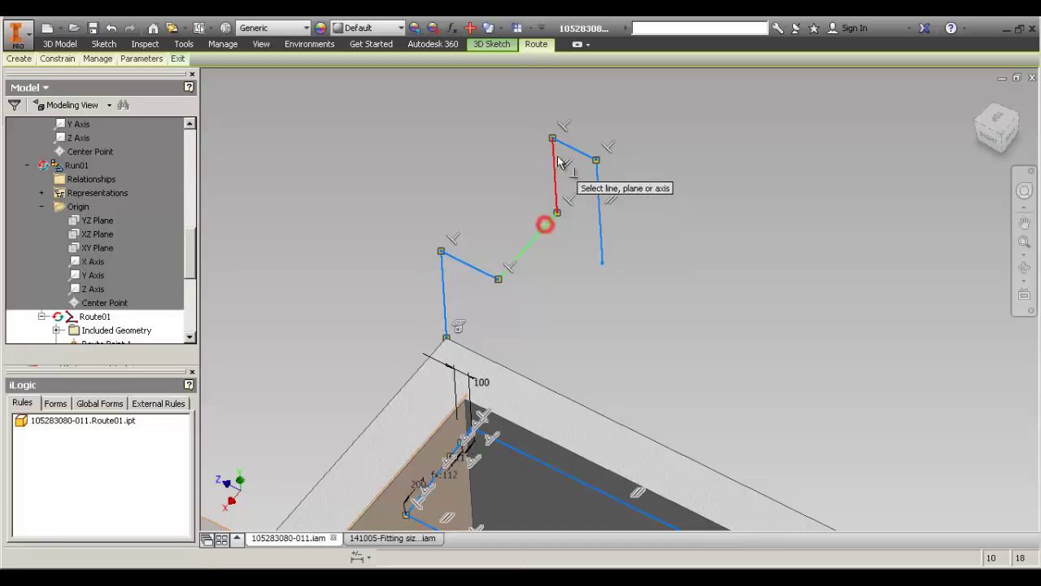
pyautogui.click(570, 146)
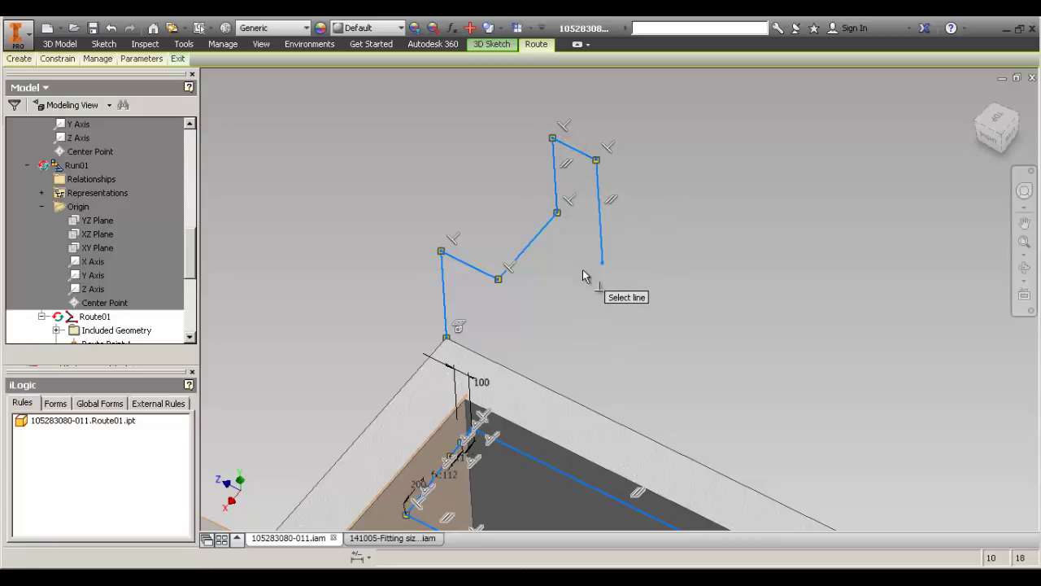
pyautogui.click(613, 273)
pyautogui.press('F9')
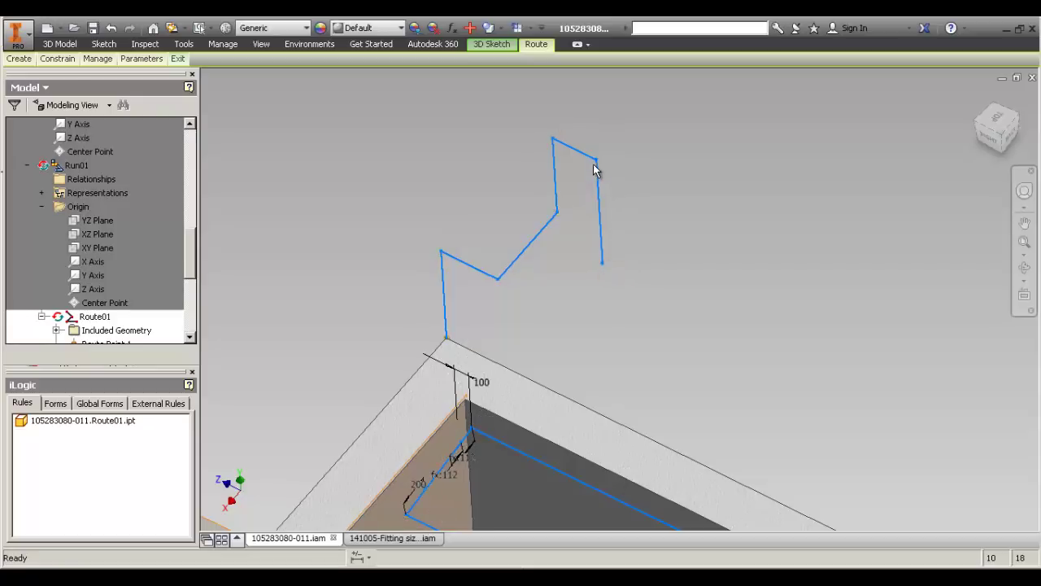
# Dimension the freehand route's first vertical segment at 750 mm and its second segment at 350 mm.
pyautogui.press('d')
pyautogui.click(443, 293)
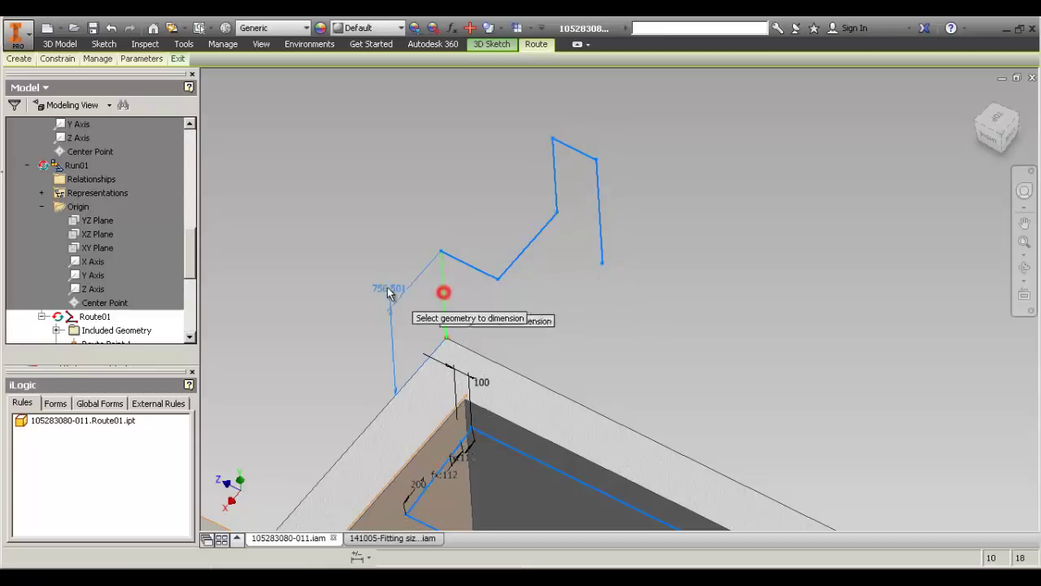
pyautogui.click(386, 287)
pyautogui.write('750')
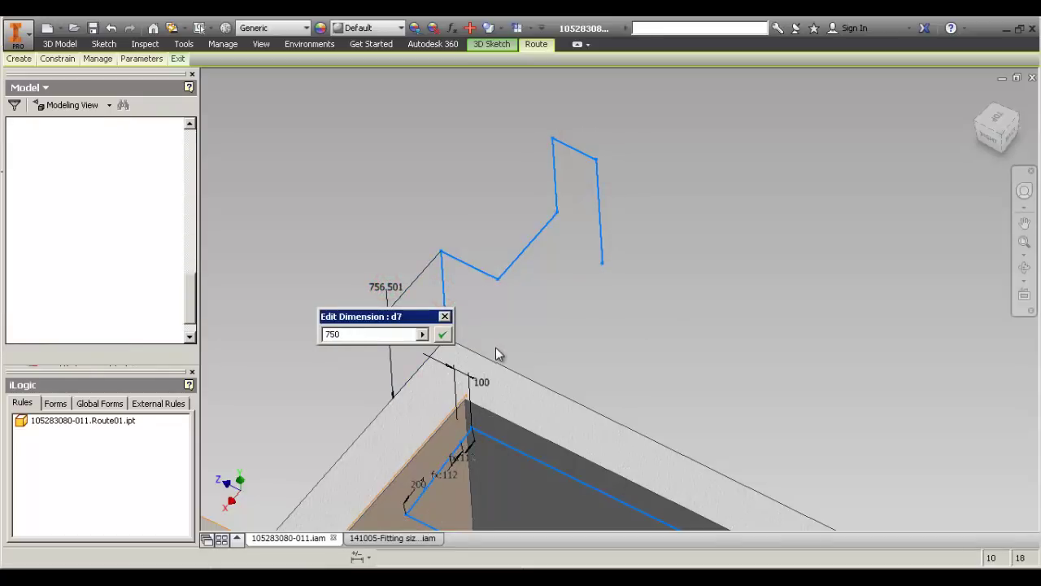
pyautogui.press('Return')
pyautogui.click(483, 272)
pyautogui.click(482, 248)
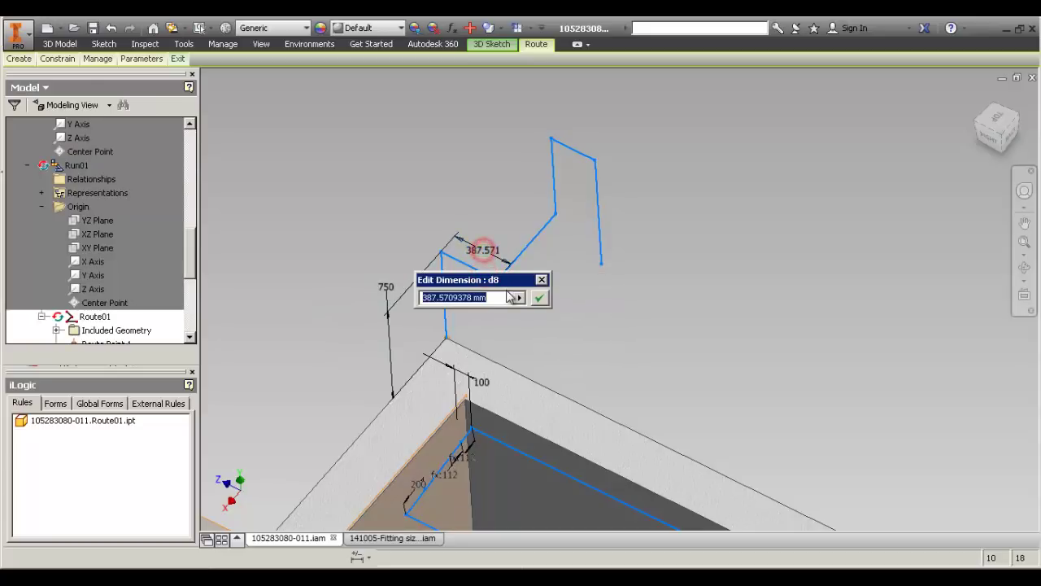
pyautogui.write('350')
pyautogui.press('Return')
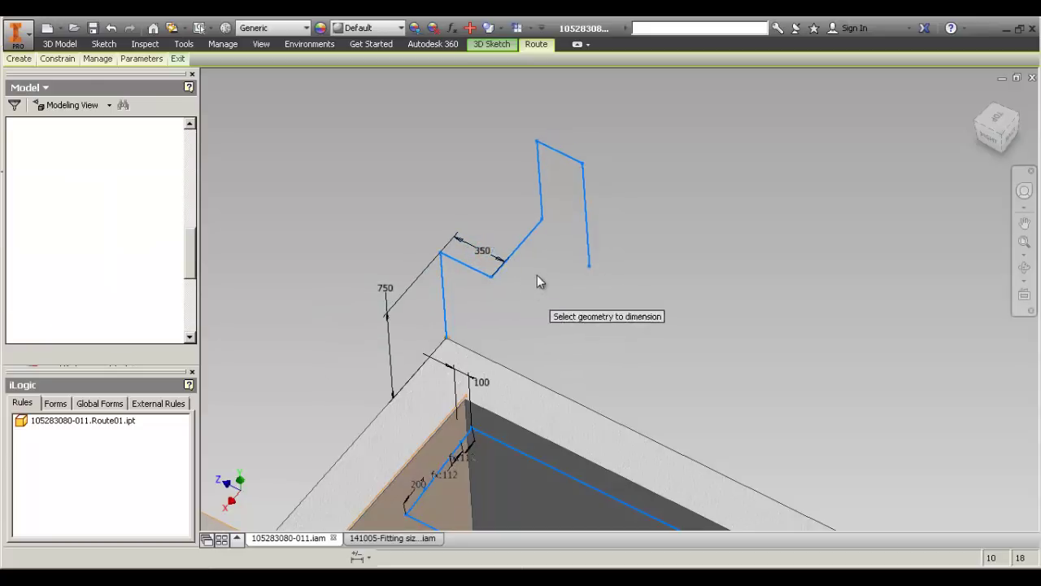
# Dimension the freehand route's third segment at 500 mm and the vertical fourth segment at 700 mm.
pyautogui.click(521, 247)
pyautogui.click(524, 260)
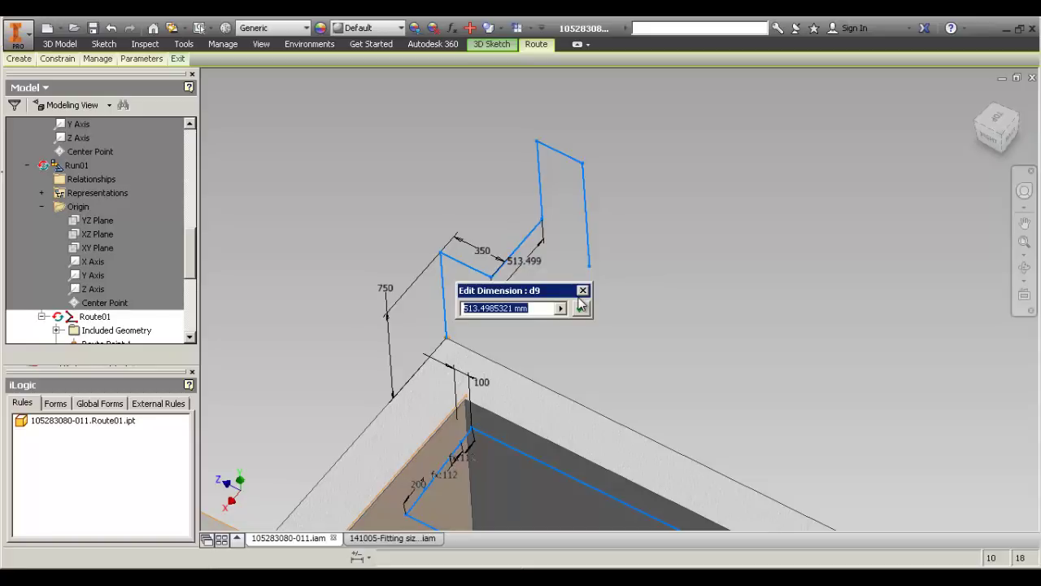
pyautogui.write('500')
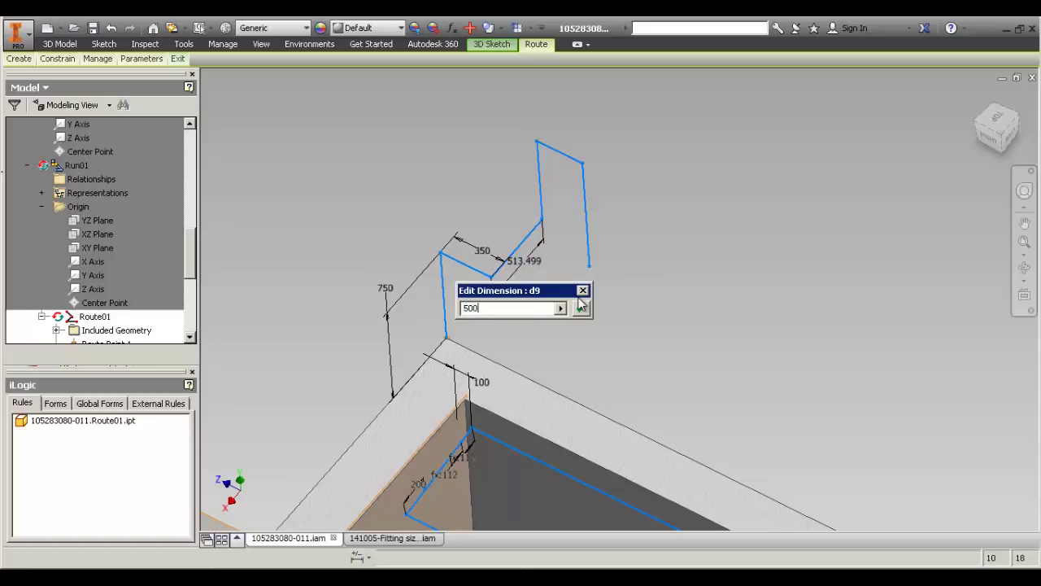
pyautogui.click(581, 308)
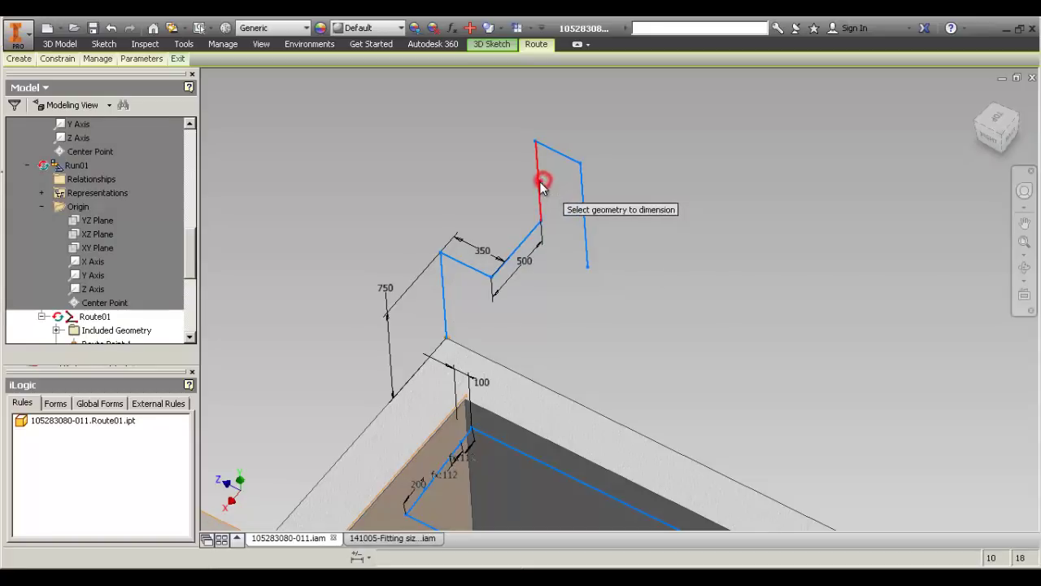
pyautogui.click(538, 180)
pyautogui.click(514, 177)
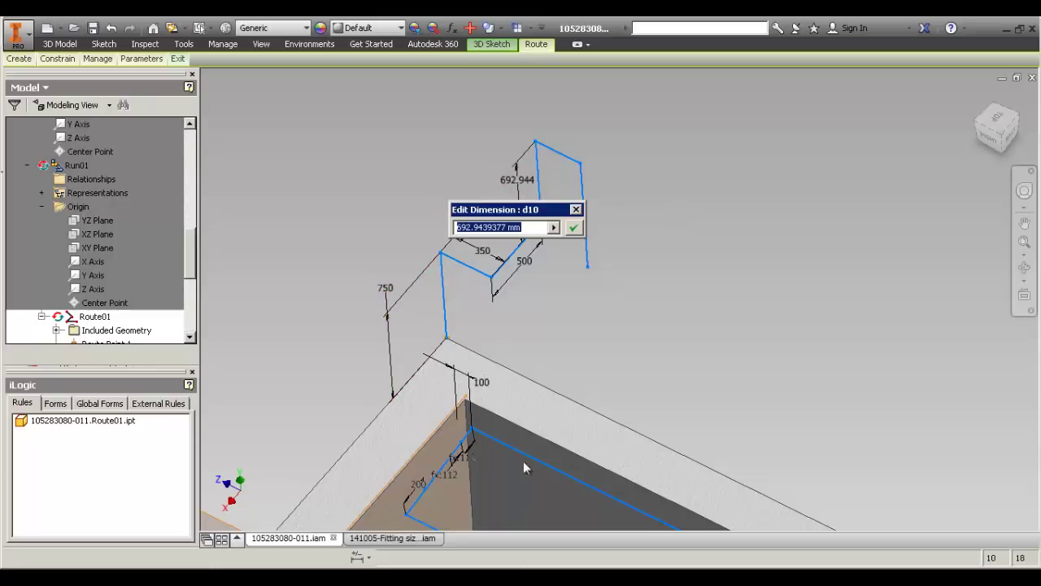
pyautogui.write('700')
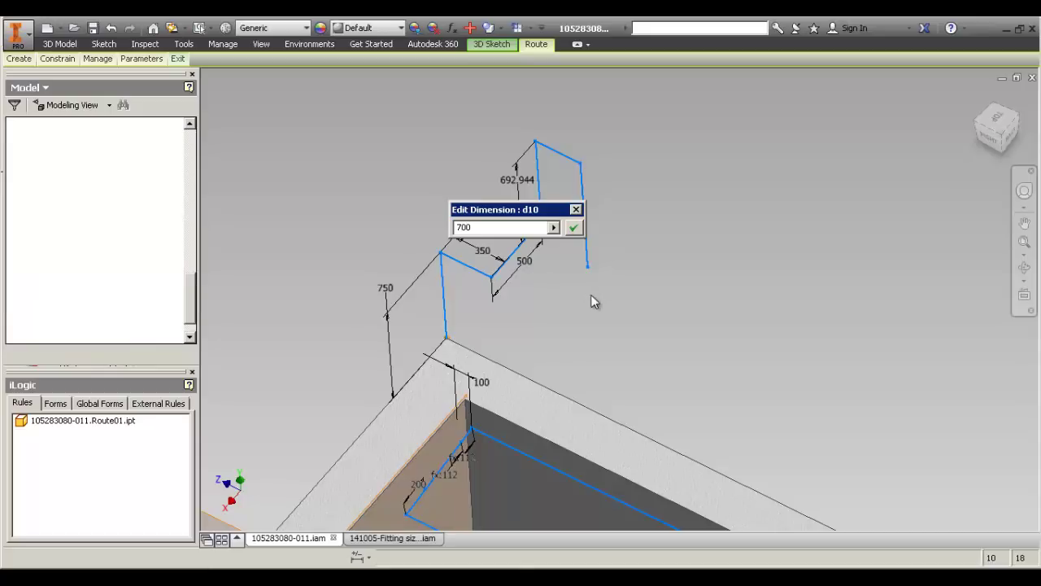
pyautogui.press('Return')
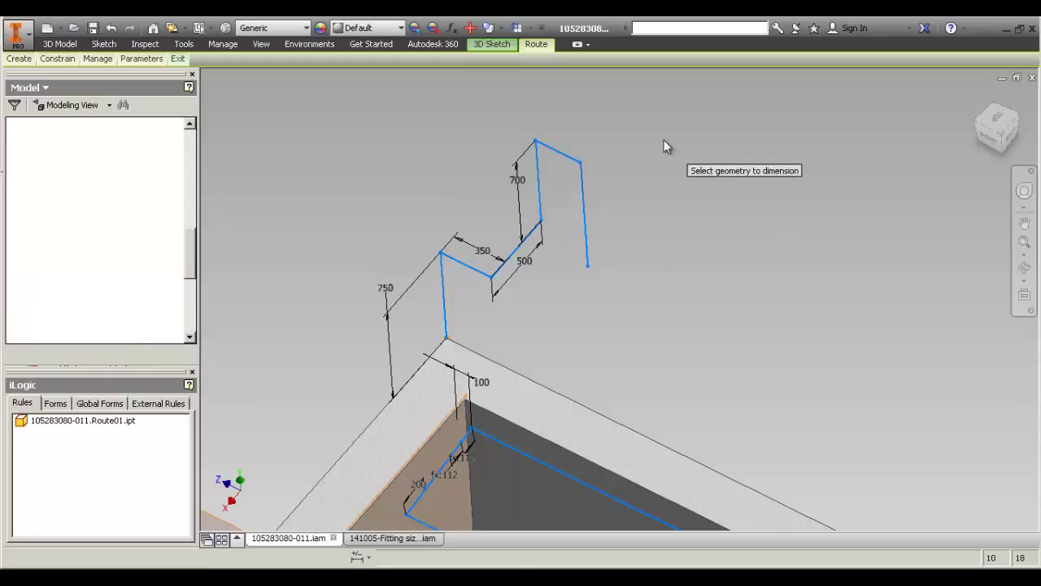
# Dimension the uppermost fifth segment of the freehand route at 300 mm.
pyautogui.click(566, 155)
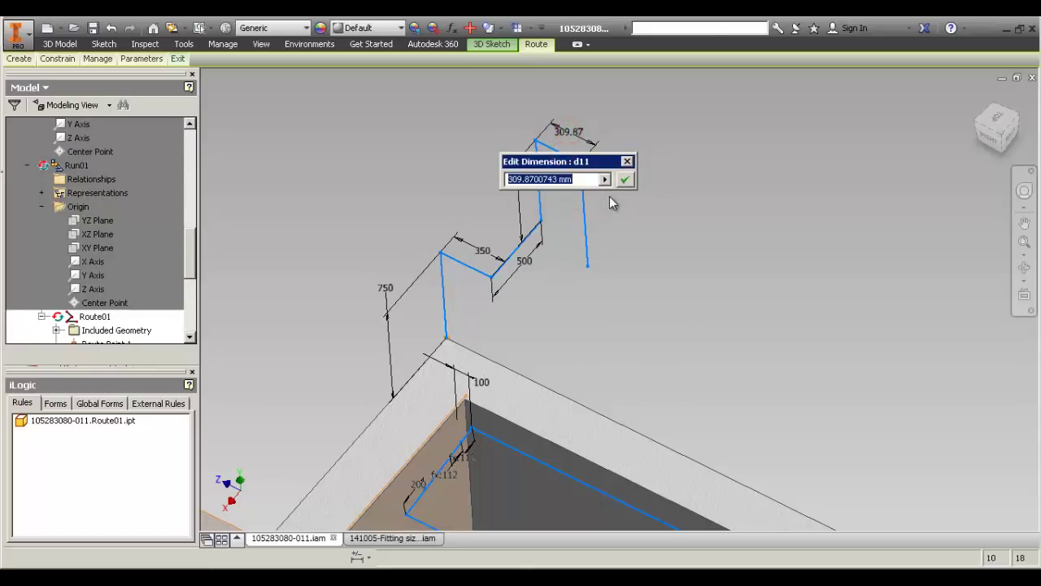
pyautogui.write('300')
pyautogui.click(625, 179)
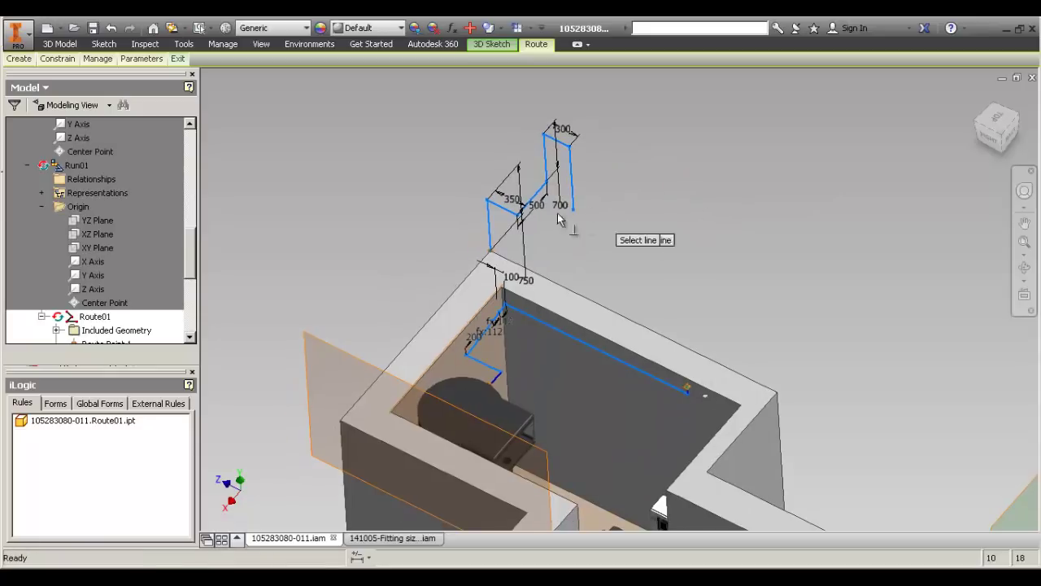
# Constrain the 750 mm start segment perpendicular to the horizontal work plane in the building.
pyautogui.click(490, 233)
pyautogui.scroll(4, 456, 158)
pyautogui.click(524, 322)
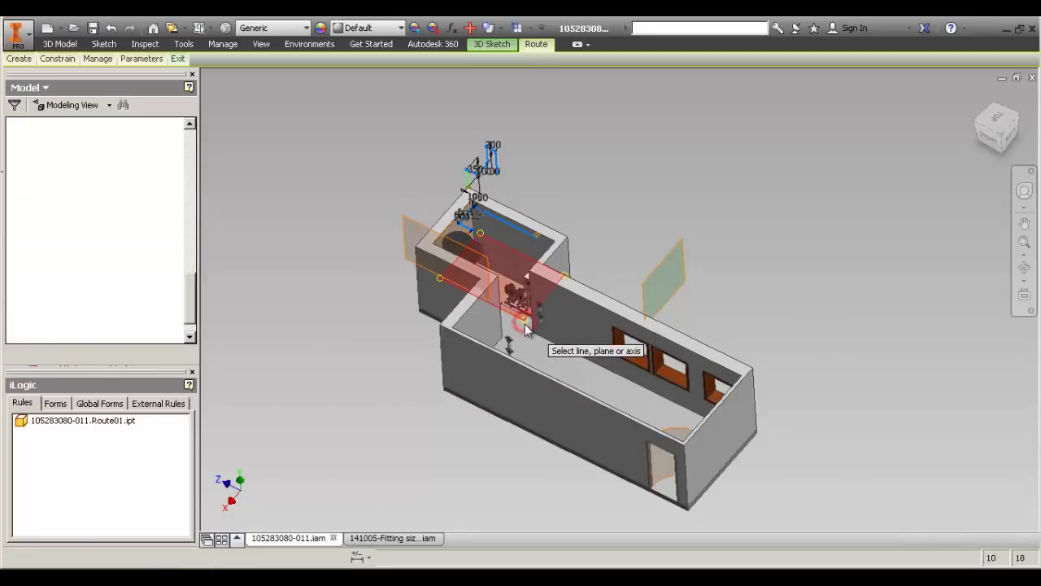
pyautogui.scroll(-5, 467, 183)
pyautogui.moveTo(497, 228); pyautogui.dragTo(485, 363, button='middle')
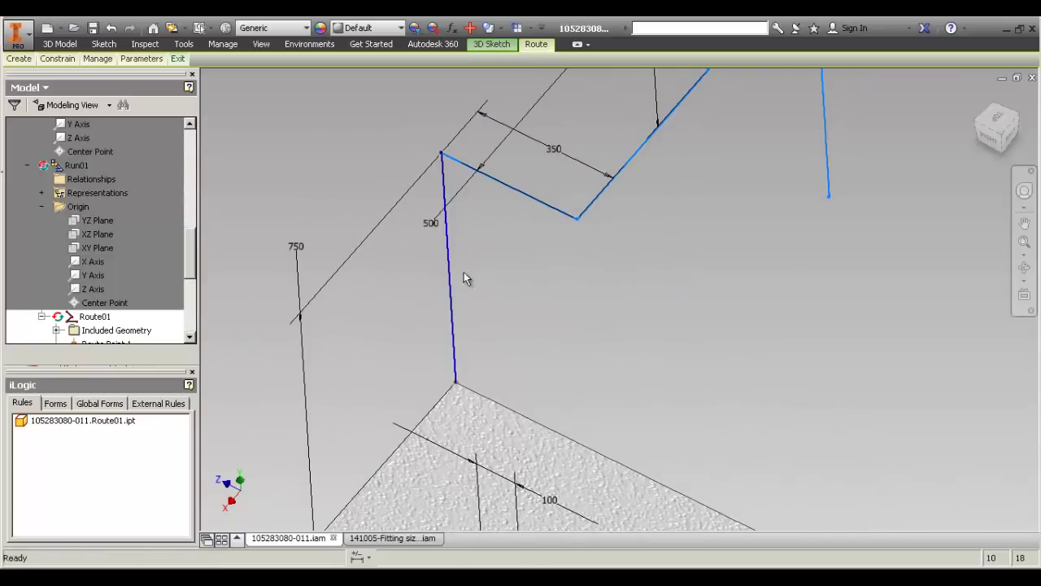
# Constrain the 350 mm second segment perpendicular to Work Plane3.
pyautogui.scroll(3, 529, 264)
pyautogui.moveTo(556, 262); pyautogui.dragTo(530, 349, button='middle')
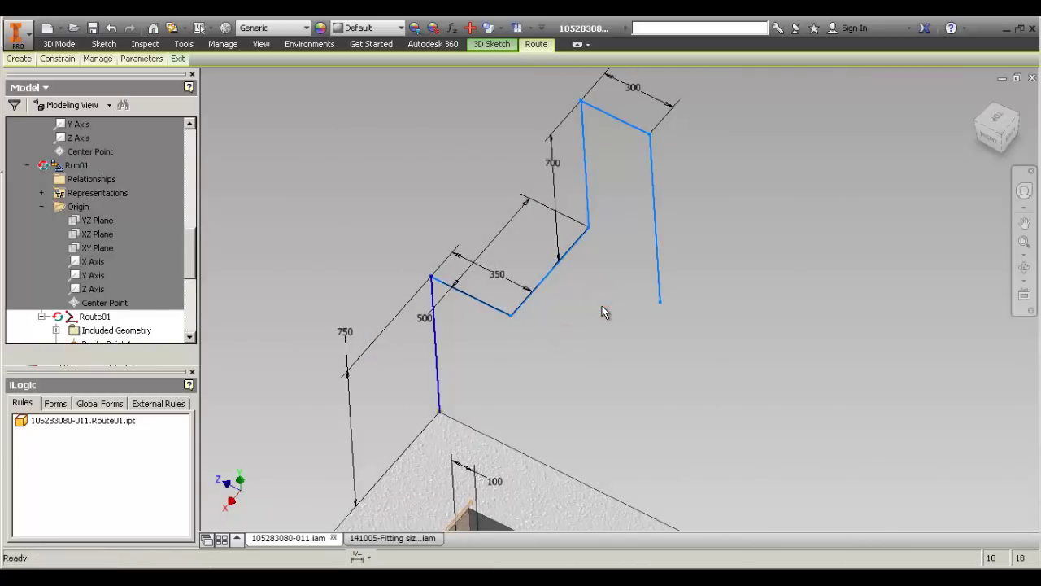
pyautogui.click(481, 308)
pyautogui.scroll(5, 433, 187)
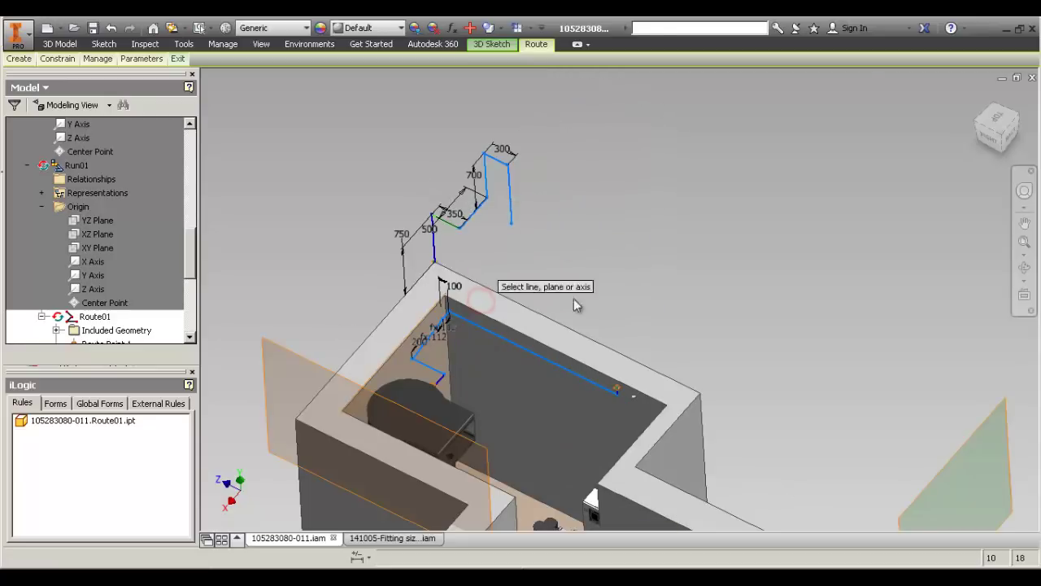
pyautogui.moveTo(736, 355); pyautogui.dragTo(705, 335, button='middle')
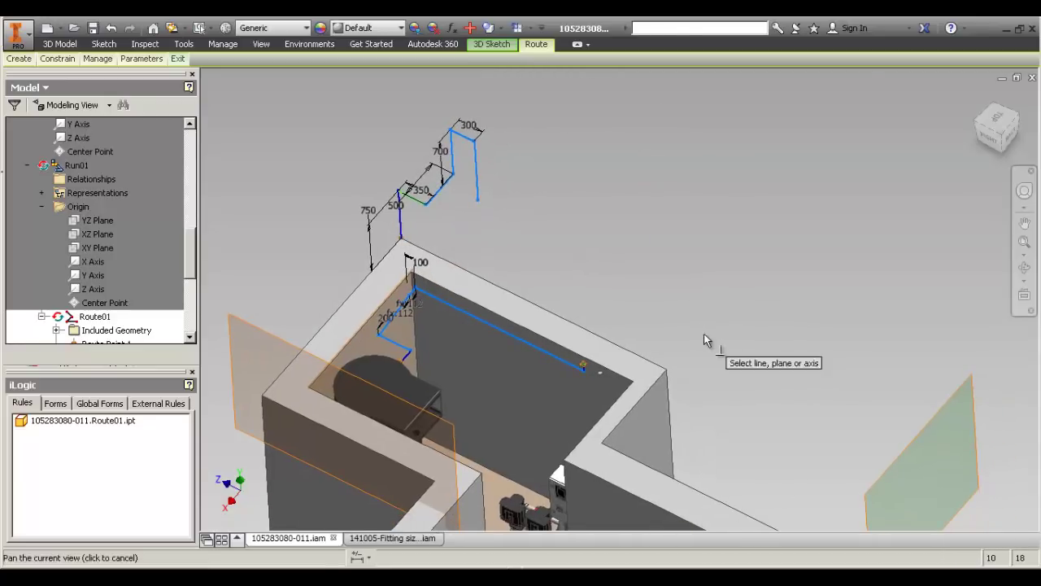
pyautogui.click(907, 445)
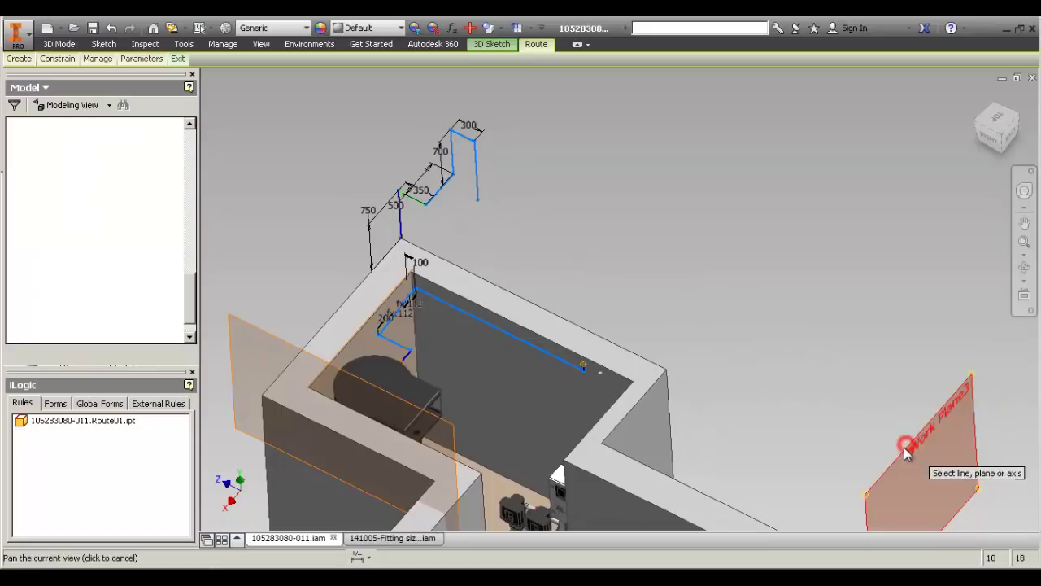
pyautogui.scroll(-5, 408, 163)
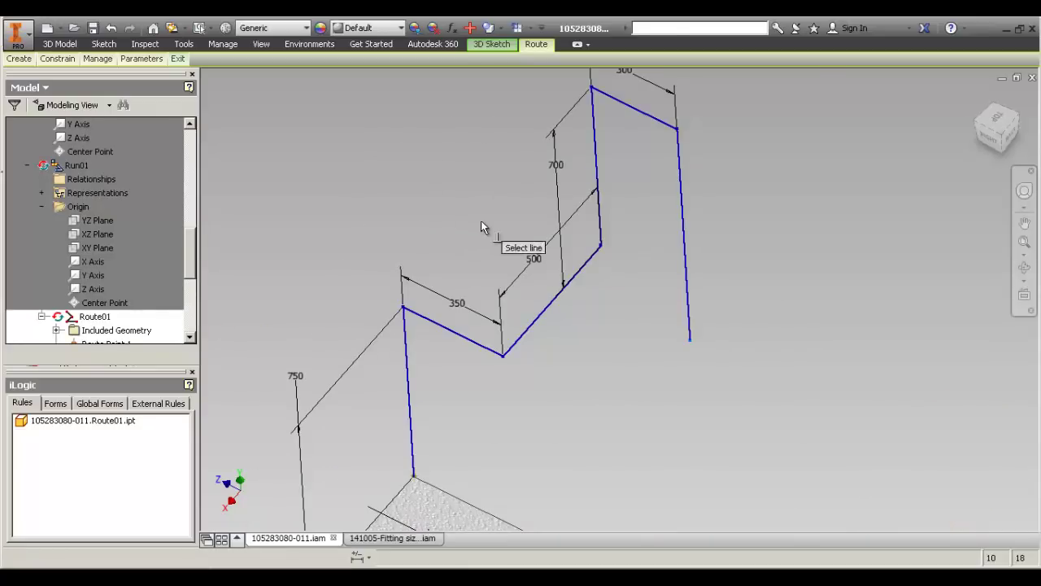
# Delete the entire freehand route above the building corner together with its dimensions.
pyautogui.moveTo(432, 246); pyautogui.dragTo(441, 270, button='middle')
pyautogui.scroll(4, 439, 226)
pyautogui.scroll(3, 439, 225)
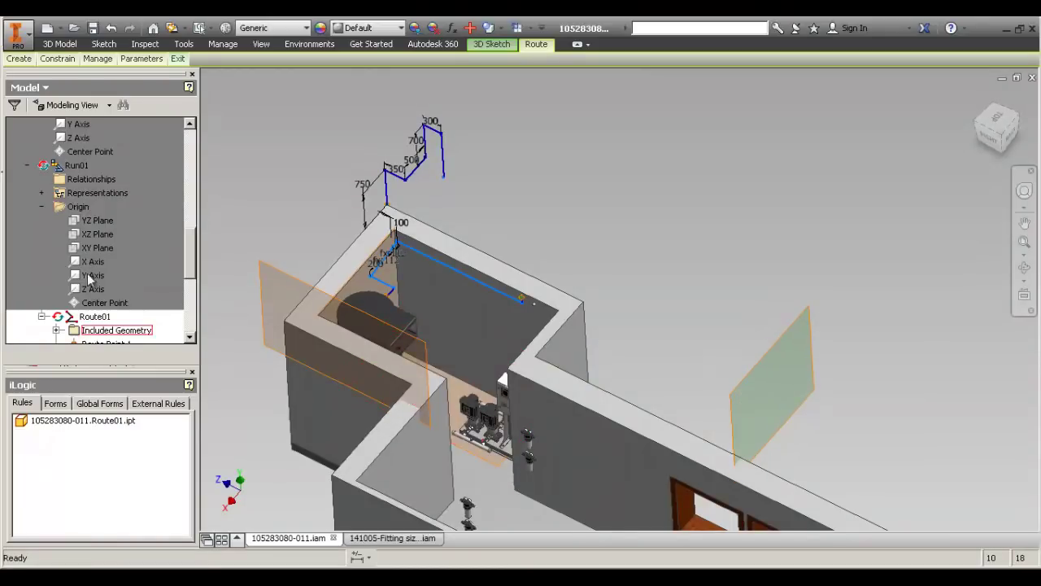
pyautogui.scroll(-4, 361, 144)
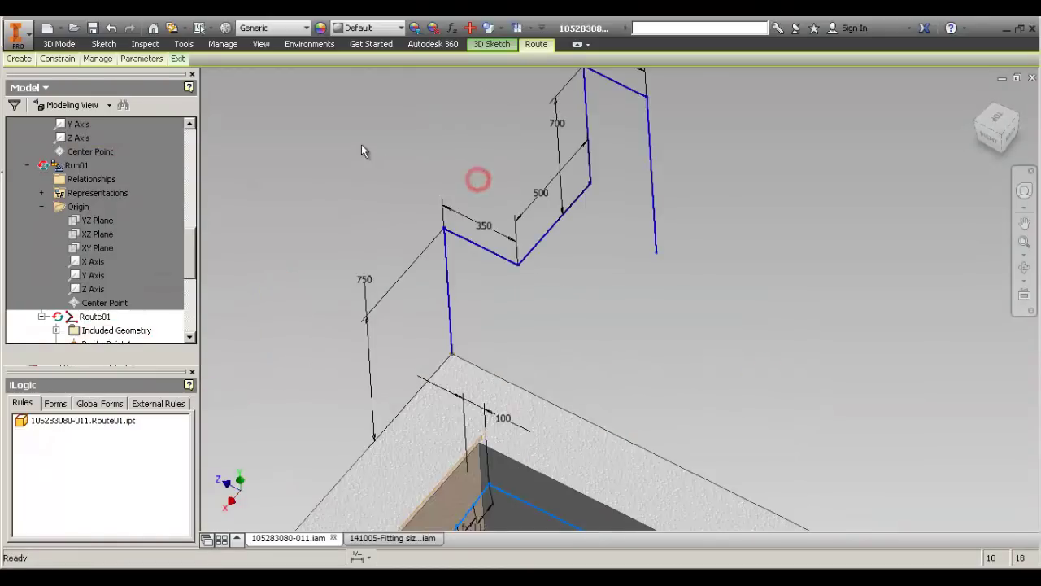
pyautogui.moveTo(417, 150); pyautogui.dragTo(396, 214, button='middle')
pyautogui.moveTo(458, 281); pyautogui.dragTo(442, 323, button='middle')
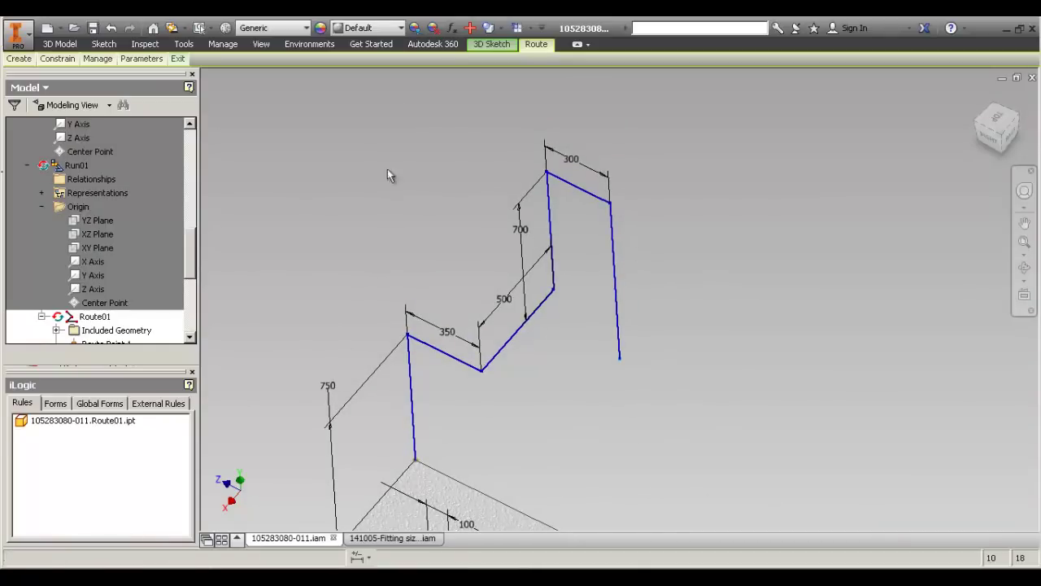
pyautogui.click(692, 425)
pyautogui.moveTo(541, 339); pyautogui.dragTo(303, 155)
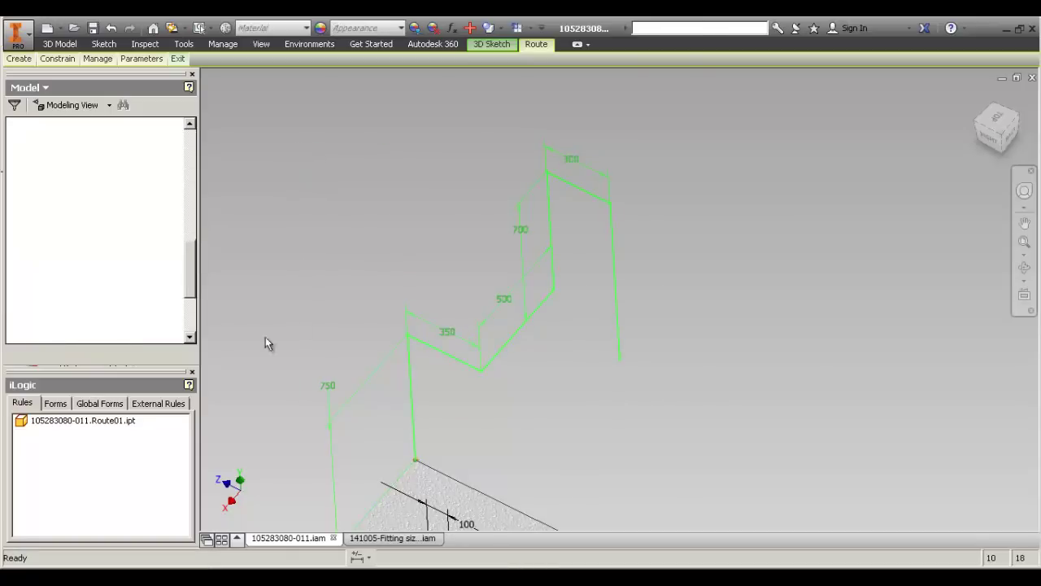
pyautogui.press('Delete')
# Delete Work Point3 from the included geometry of Route01.
pyautogui.click(56, 330)
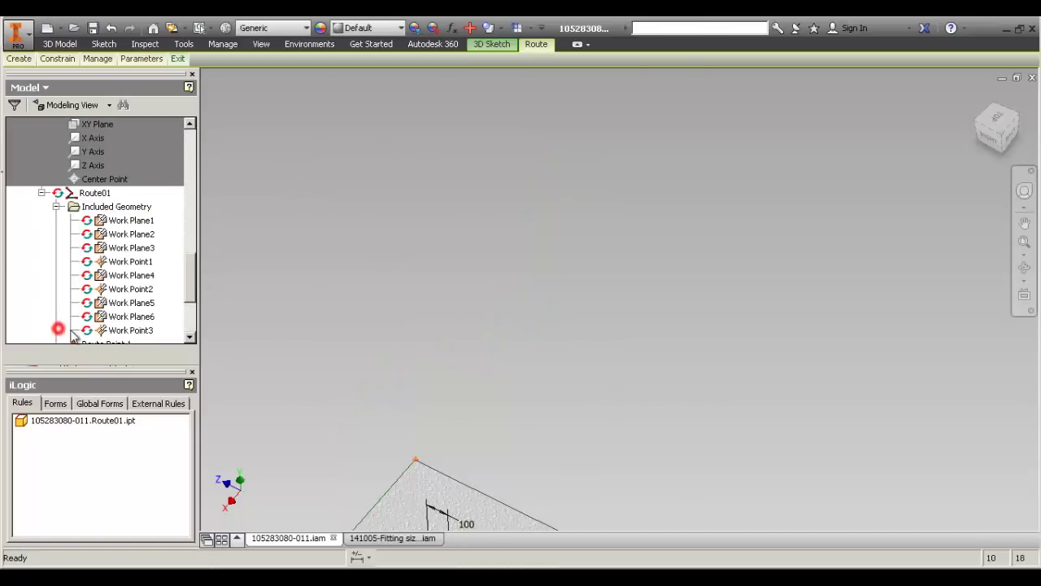
pyautogui.rightClick(137, 330)
pyautogui.click(170, 350)
# Examine the remaining pipe route around the inner wall corner between the tank and the wall opening.
pyautogui.moveTo(427, 368); pyautogui.dragTo(449, 147, button='middle')
pyautogui.scroll(2, 450, 147)
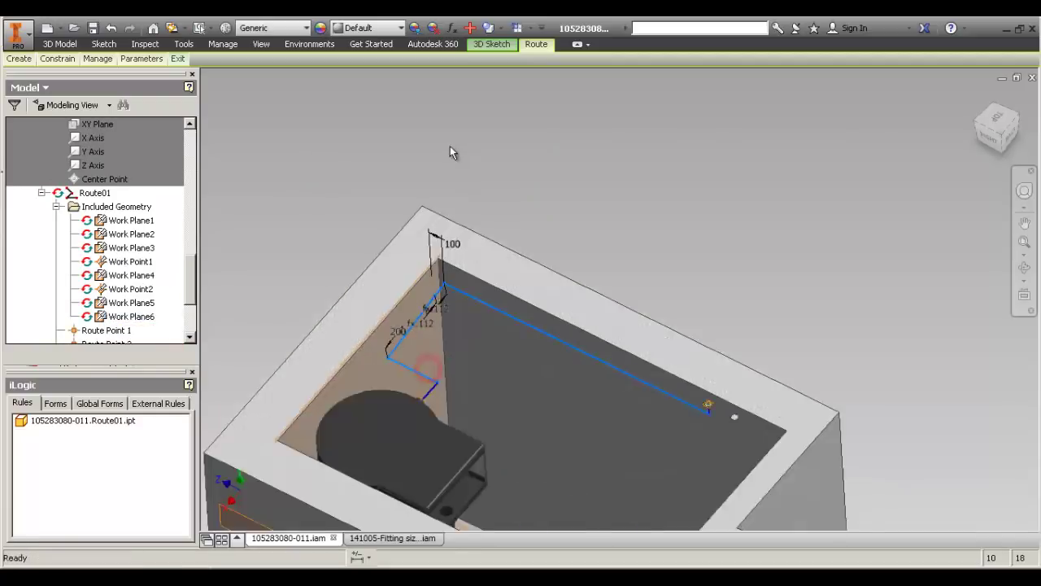
pyautogui.scroll(2, 450, 147)
pyautogui.scroll(-5, 406, 253)
pyautogui.moveTo(547, 167); pyautogui.dragTo(405, 173, button='middle')
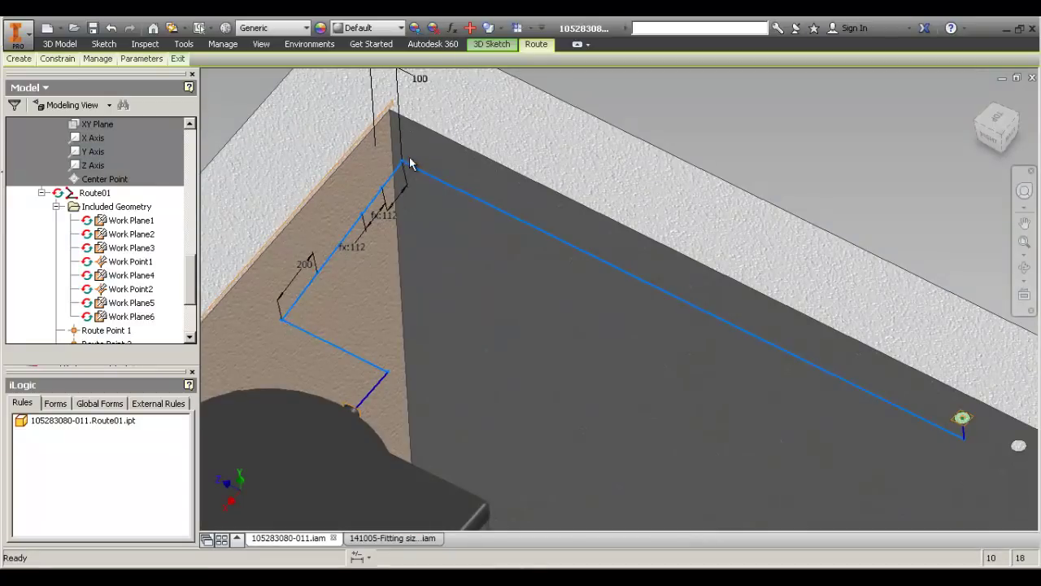
pyautogui.moveTo(355, 228); pyautogui.dragTo(527, 225)
pyautogui.scroll(3, 381, 230)
pyautogui.scroll(5, 506, 269)
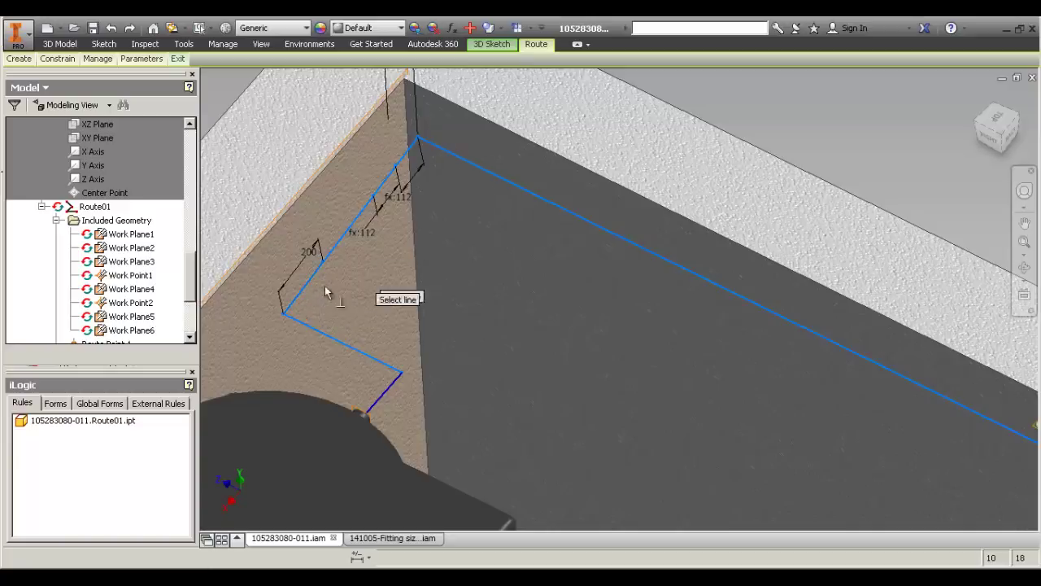
# Examine the pipe route from the tank connection, around the wall corner, to its far end near the back wall opening.
pyautogui.scroll(-5, 502, 281)
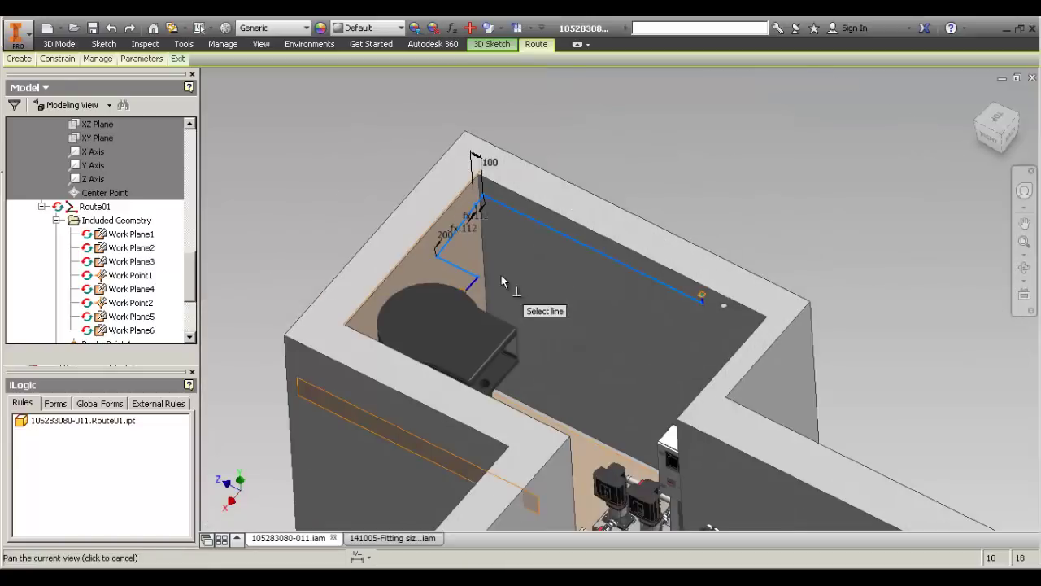
pyautogui.scroll(5, 488, 297)
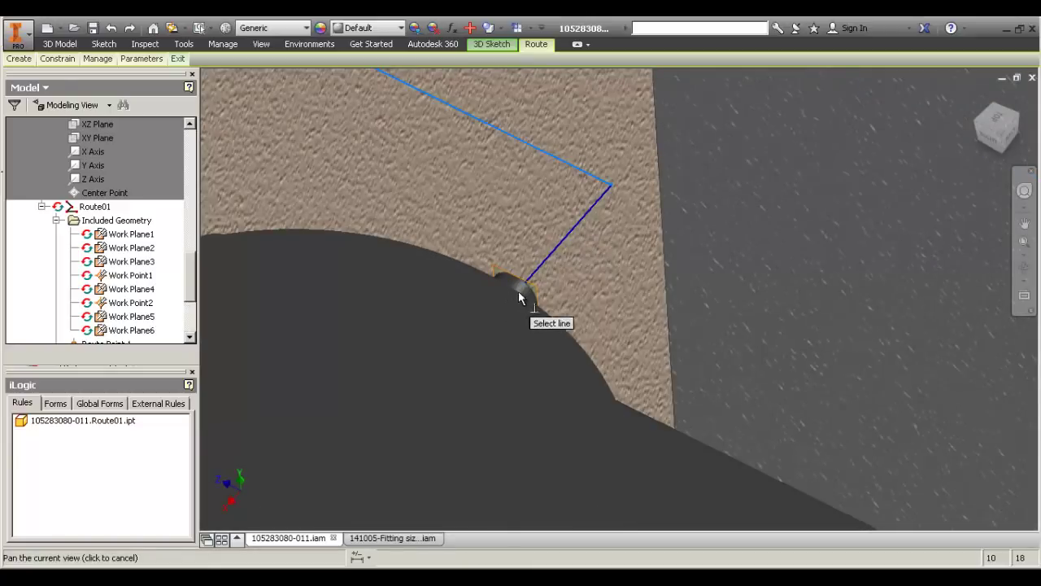
pyautogui.moveTo(525, 300); pyautogui.dragTo(348, 372)
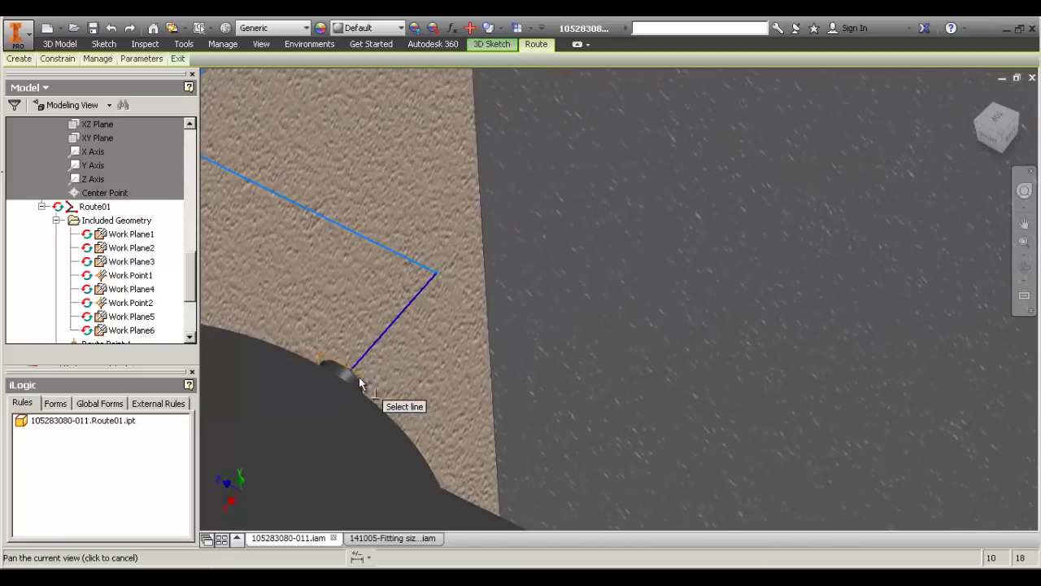
pyautogui.scroll(-5, 406, 374)
pyautogui.scroll(5, 393, 380)
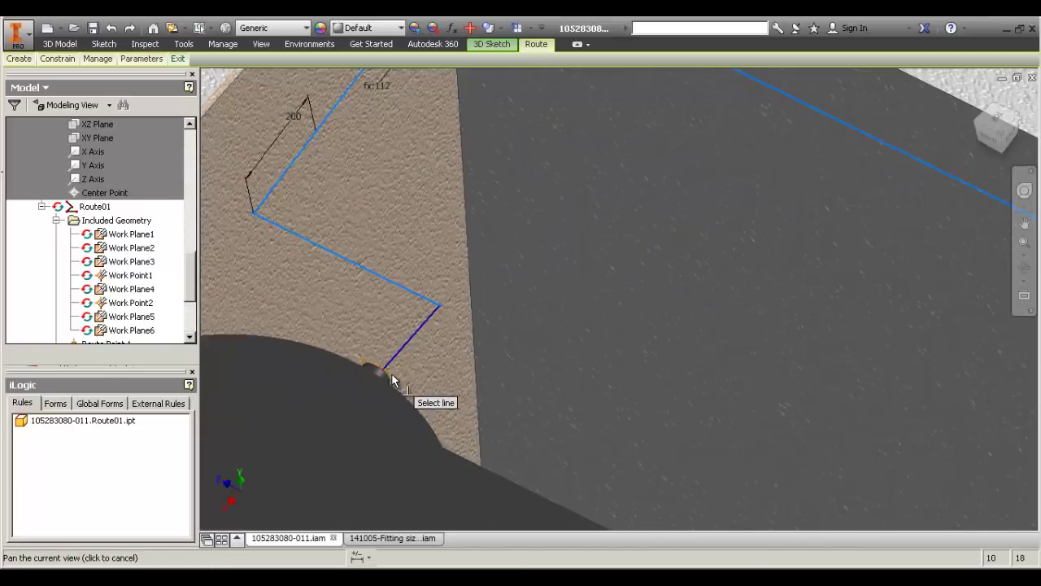
pyautogui.scroll(-3, 393, 379)
pyautogui.press('Escape')
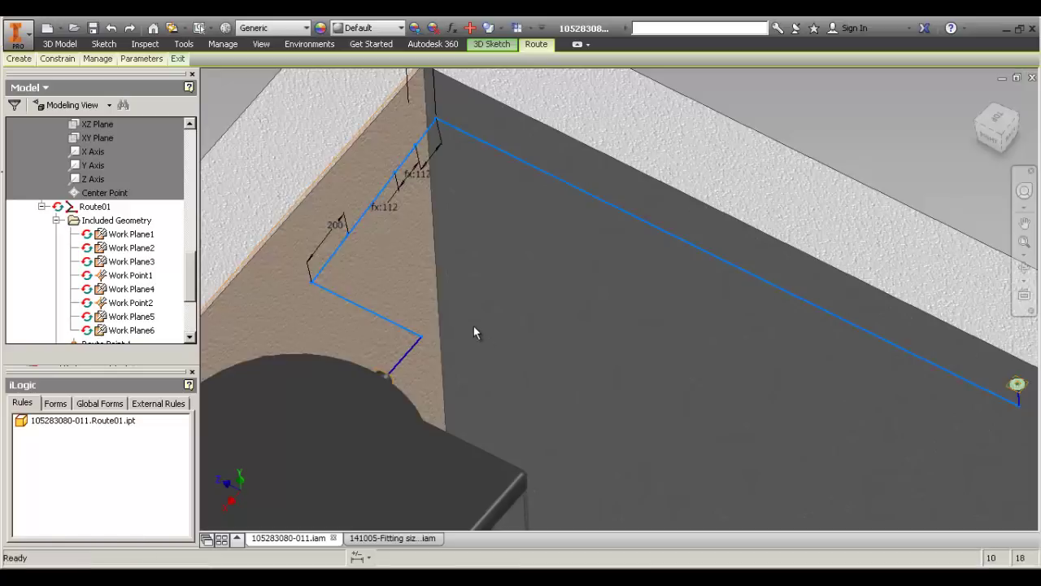
pyautogui.click(474, 327)
pyautogui.scroll(-3, 437, 342)
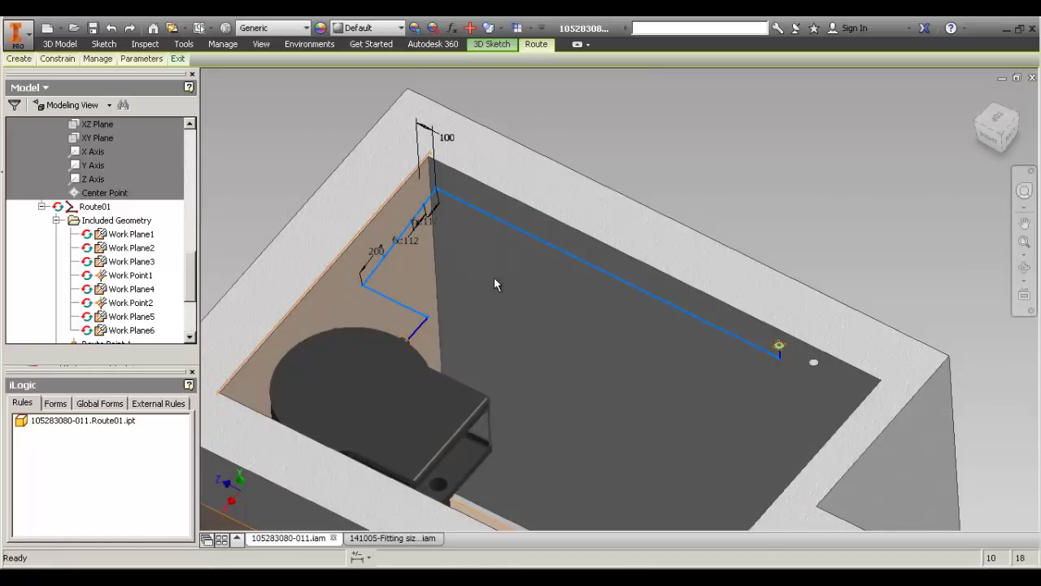
pyautogui.click(496, 314)
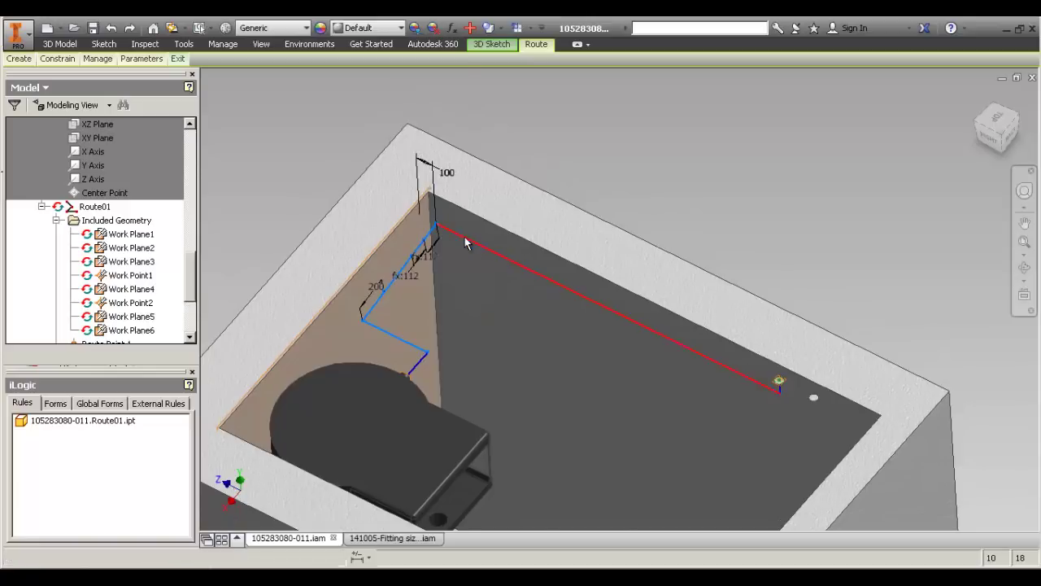
pyautogui.scroll(3, 400, 245)
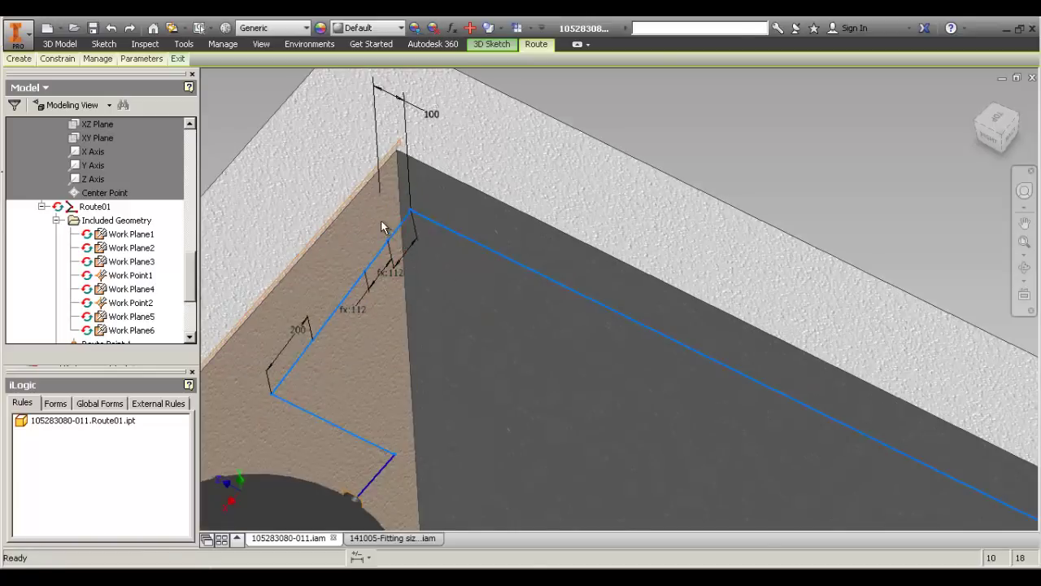
pyautogui.scroll(-3, 380, 226)
pyautogui.scroll(3, 791, 399)
pyautogui.scroll(-3, 583, 225)
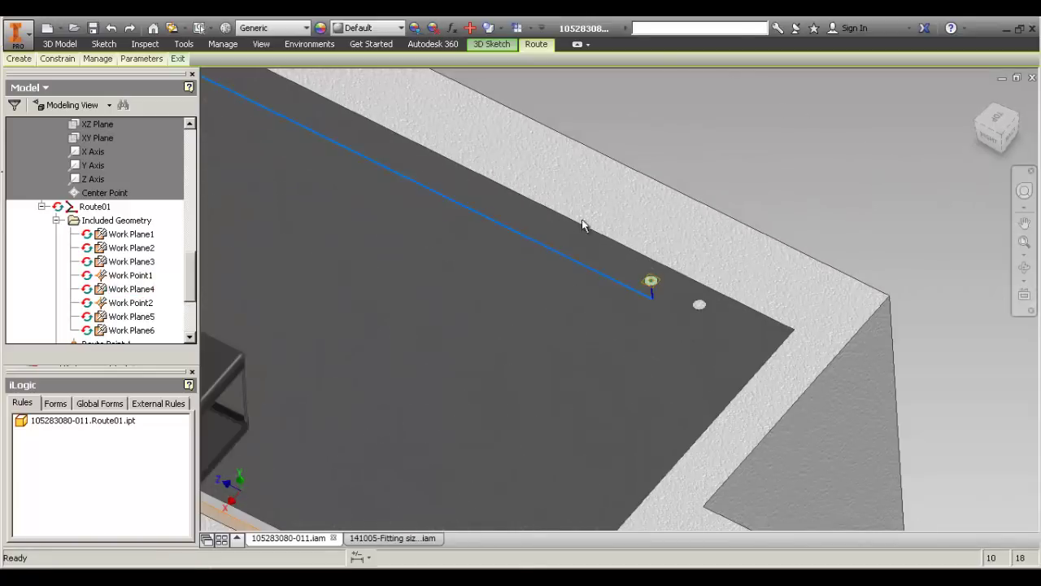
pyautogui.moveTo(622, 226); pyautogui.dragTo(626, 91, button='middle')
pyautogui.scroll(-2, 625, 92)
pyautogui.moveTo(505, 364); pyautogui.dragTo(601, 511, button='middle')
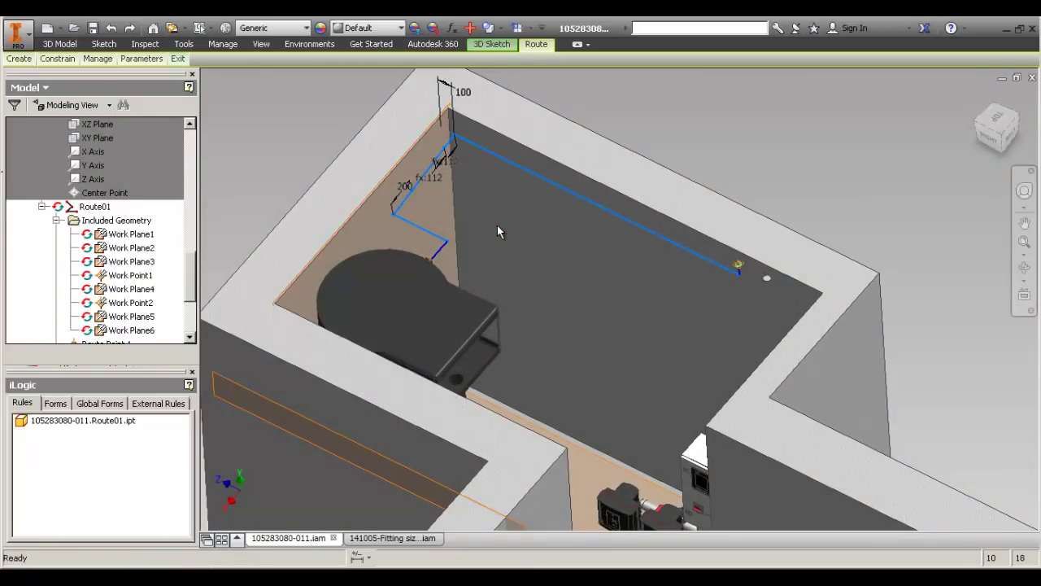
# Constrain the route segment carrying the 200 mm dimension perpendicular to the work plane on the outer front wall.
pyautogui.press('p')
pyautogui.click(404, 200)
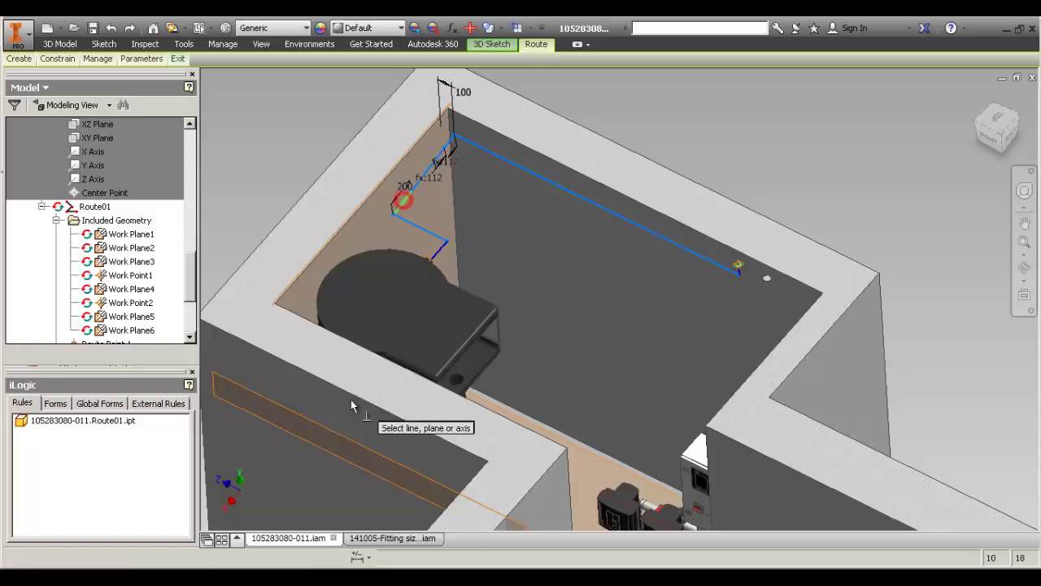
pyautogui.click(340, 439)
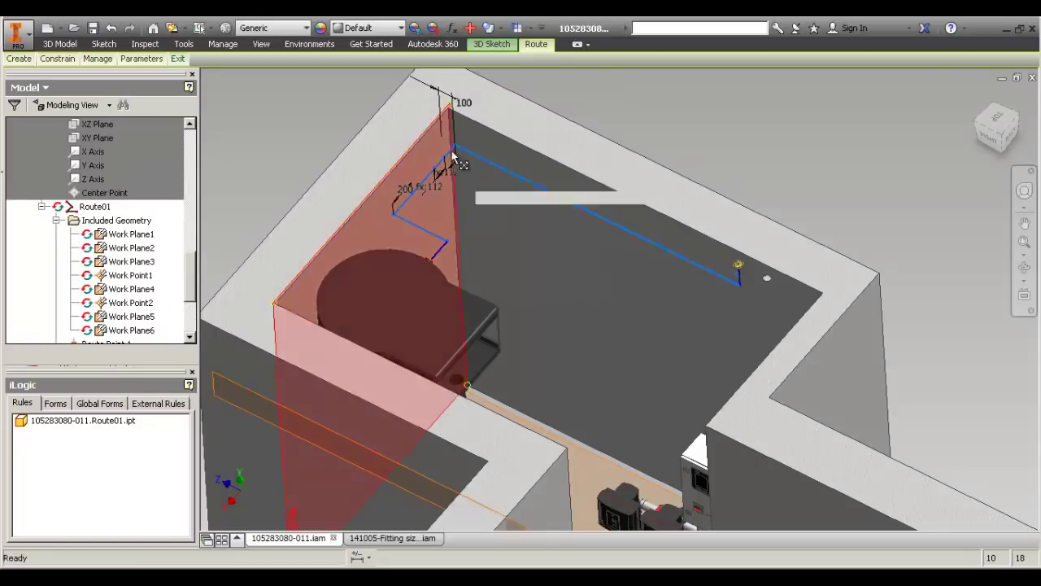
# Dimension the short route segment leaving the tank connection and set its length to 200 mm.
pyautogui.scroll(3, 453, 154)
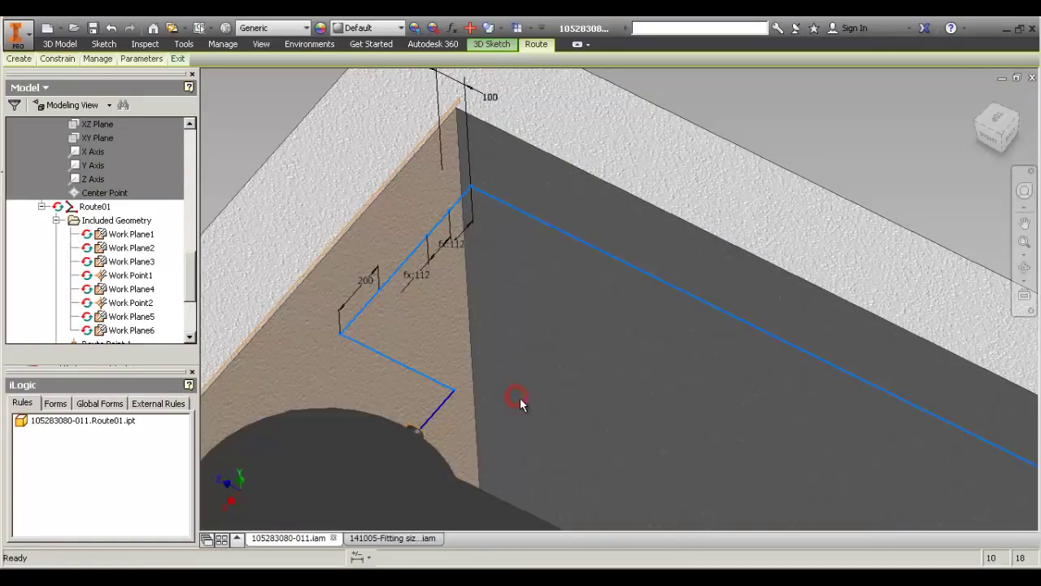
pyautogui.press('d')
pyautogui.click(427, 419)
pyautogui.click(451, 417)
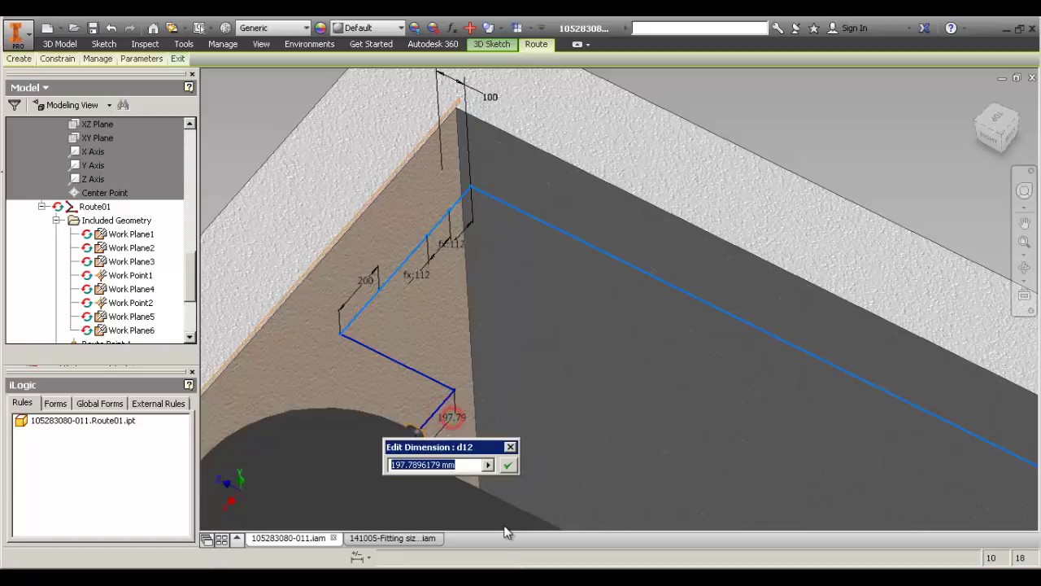
pyautogui.write('200')
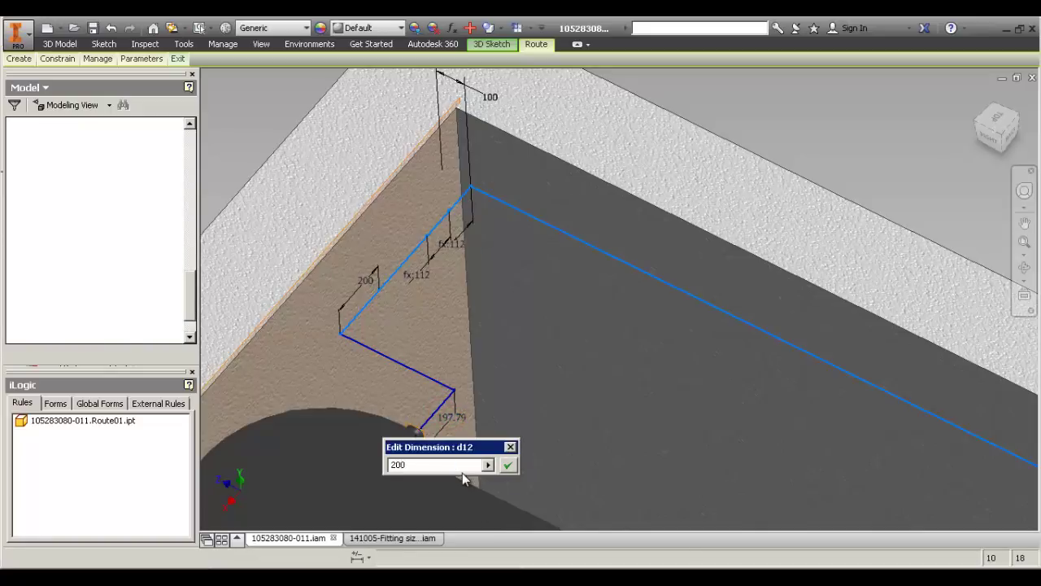
pyautogui.press('Return')
pyautogui.press('Escape')
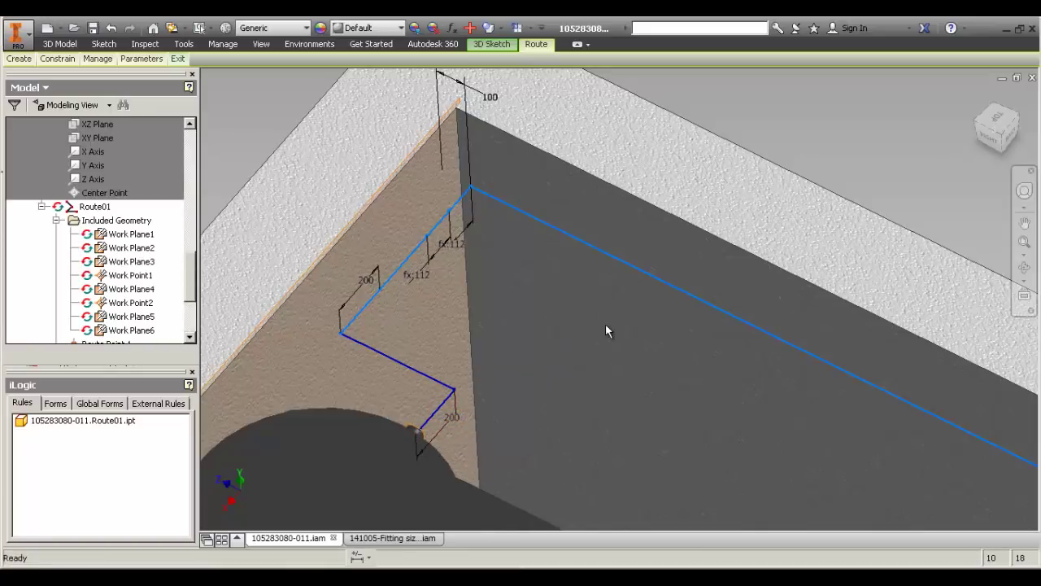
# Check how the route is constrained by testing its corner and intermediate points for free movement.
pyautogui.moveTo(573, 319); pyautogui.dragTo(556, 327, button='middle')
pyautogui.moveTo(557, 332); pyautogui.dragTo(415, 250)
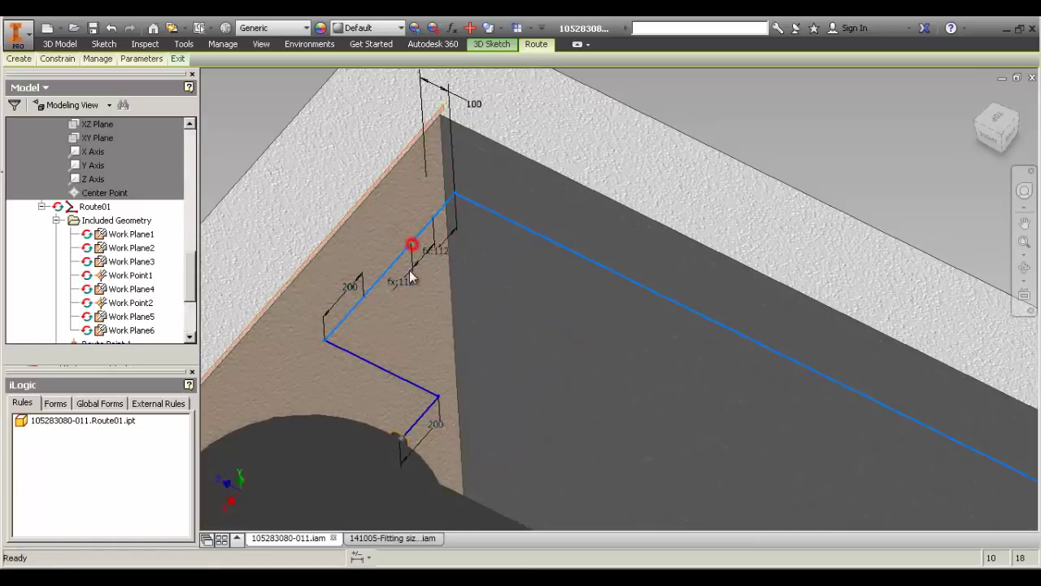
pyautogui.click(488, 282)
pyautogui.scroll(5, 411, 179)
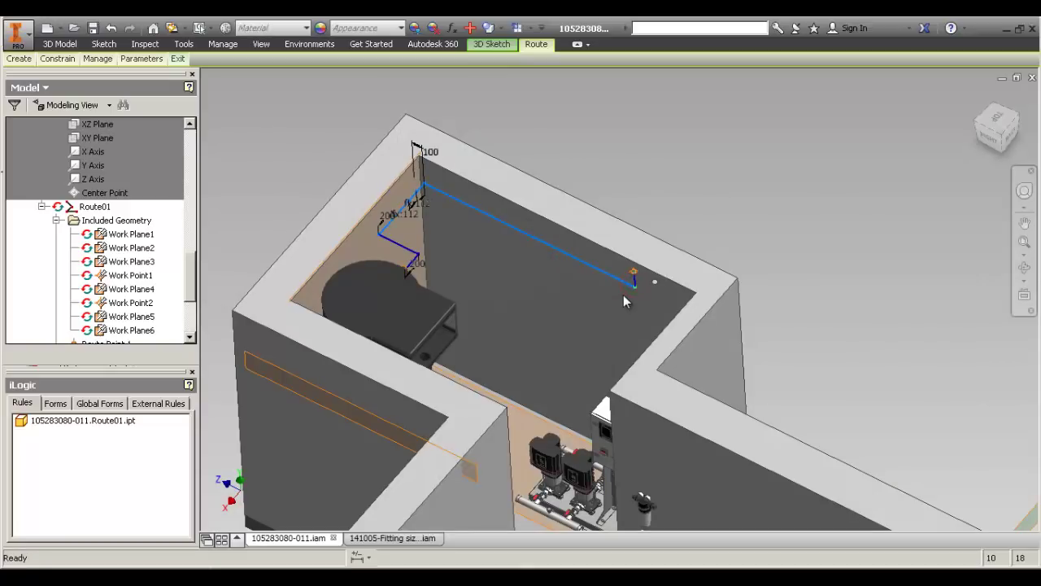
pyautogui.scroll(-6, 480, 220)
pyautogui.scroll(3, 527, 306)
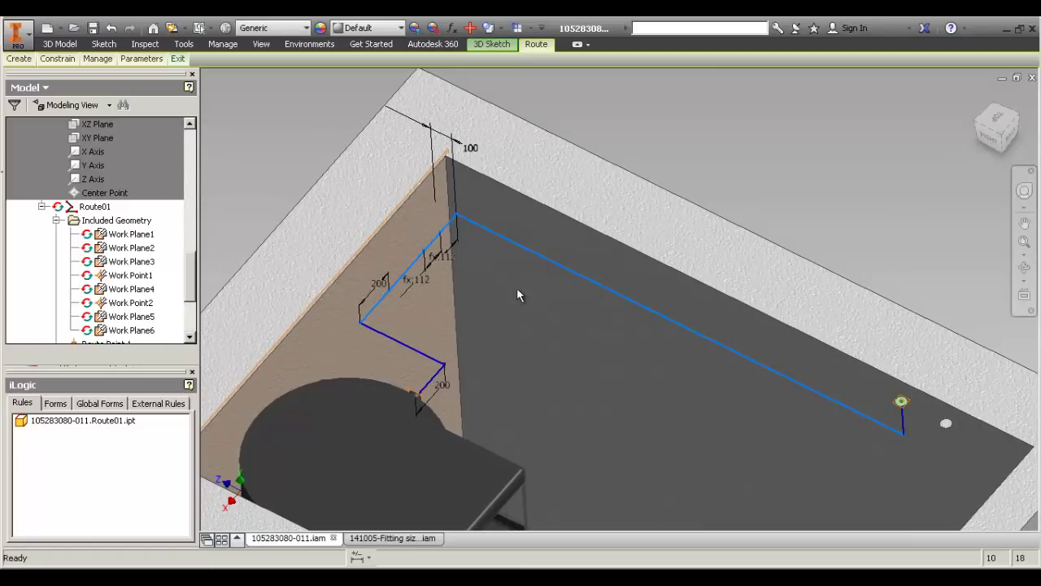
pyautogui.click(457, 214)
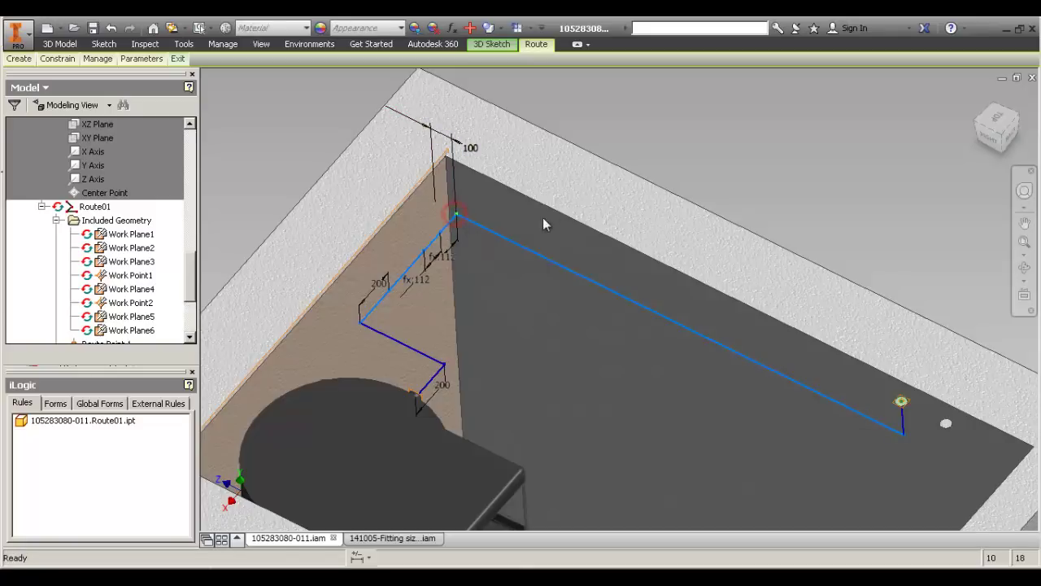
pyautogui.moveTo(443, 254); pyautogui.dragTo(436, 259)
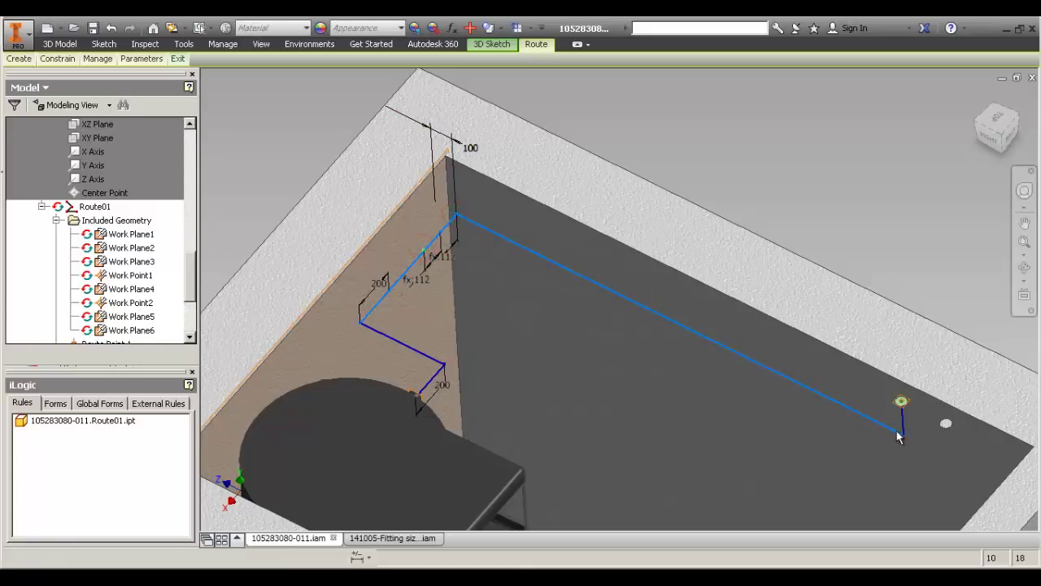
pyautogui.click(741, 433)
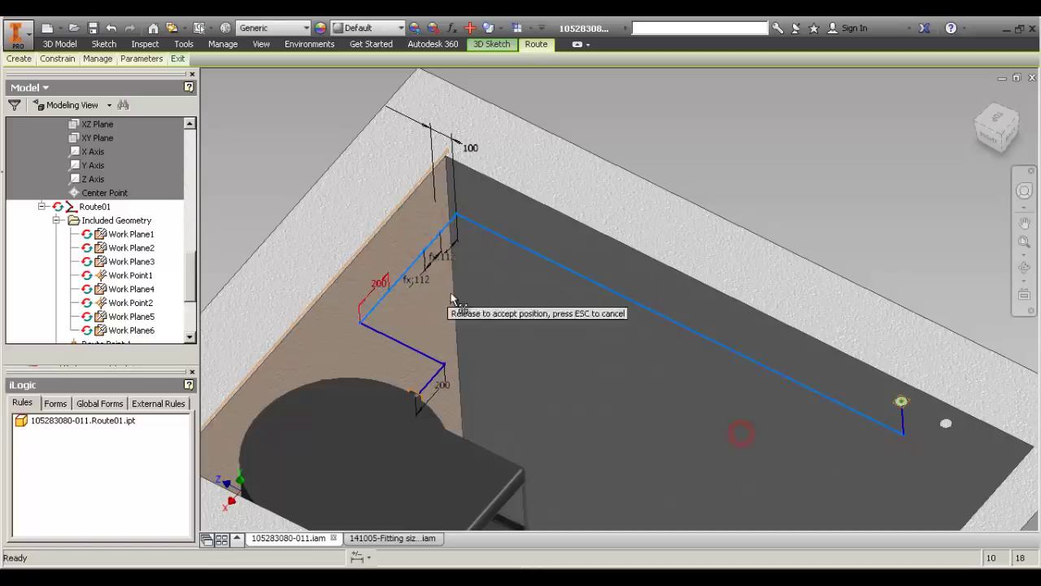
# Hide all included geometry of Route01, Work Plane1 to Work Plane6 and Work Point1 to Work Point2.
pyautogui.click(130, 234)
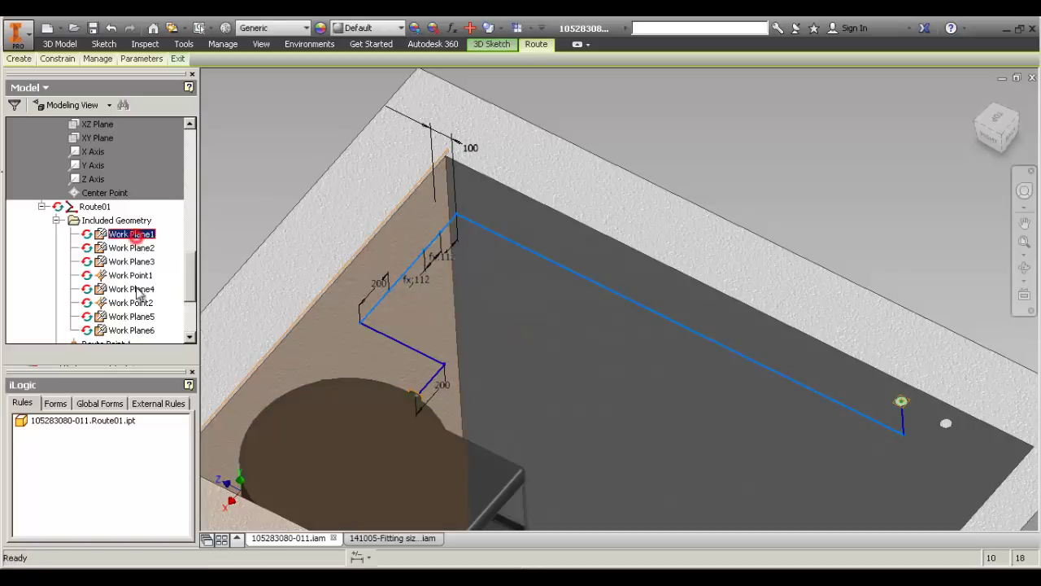
pyautogui.keyDown('shift'); pyautogui.click(138, 331); pyautogui.keyUp('shift')
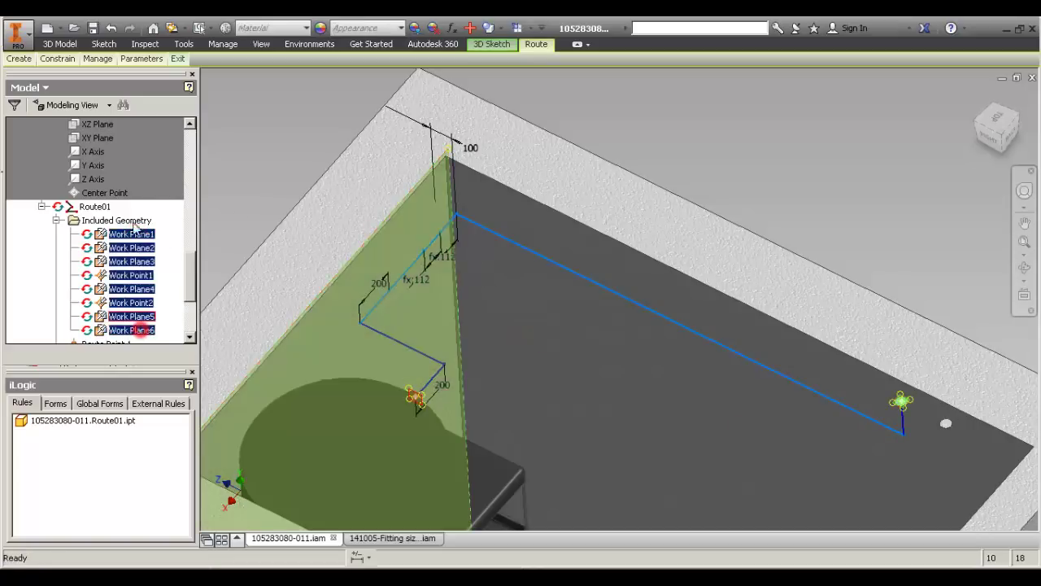
pyautogui.rightClick(139, 280)
pyautogui.click(171, 358)
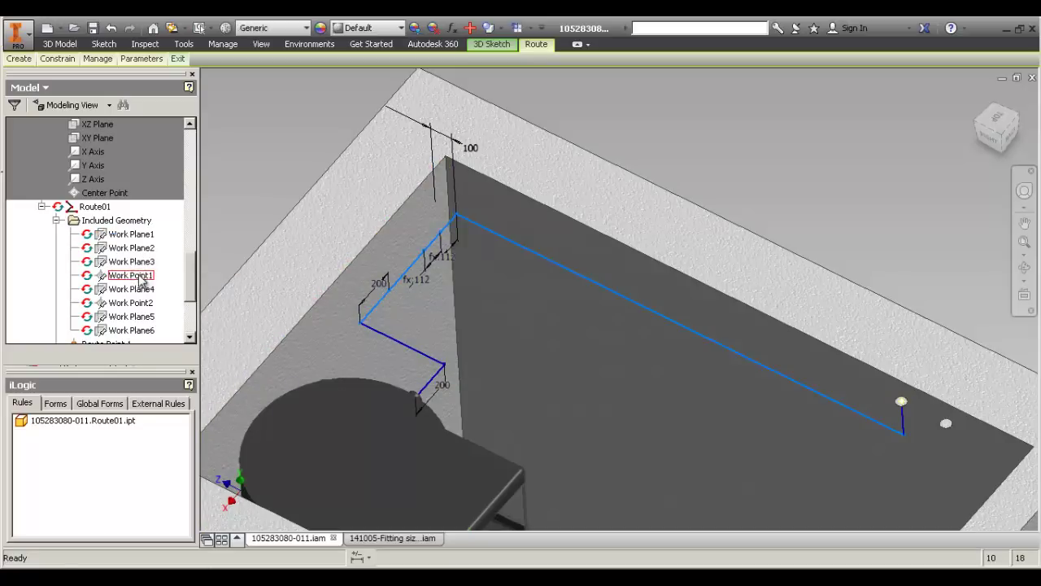
pyautogui.click(266, 45)
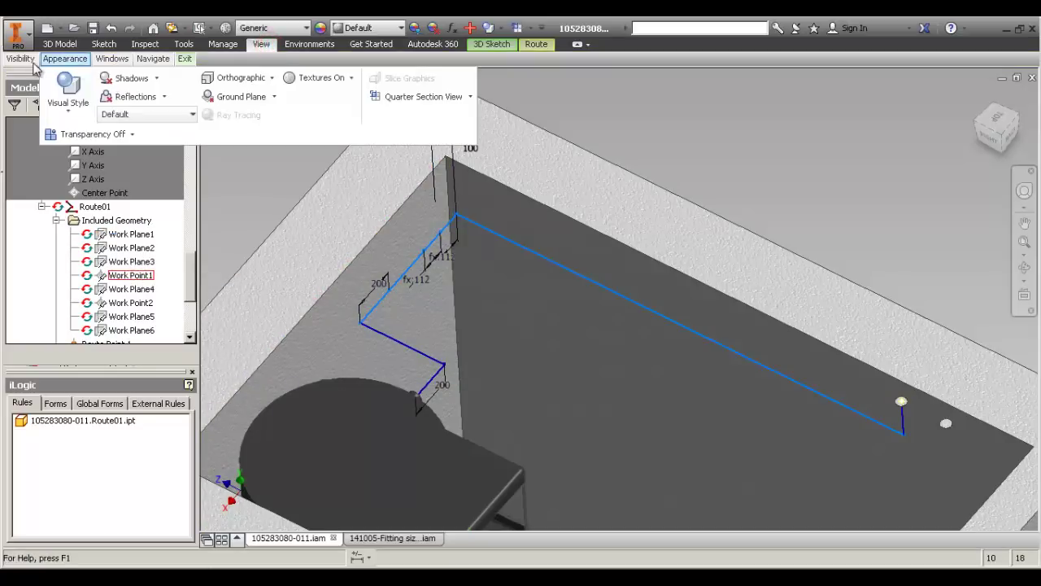
pyautogui.moveTo(20, 58)
pyautogui.click(27, 109)
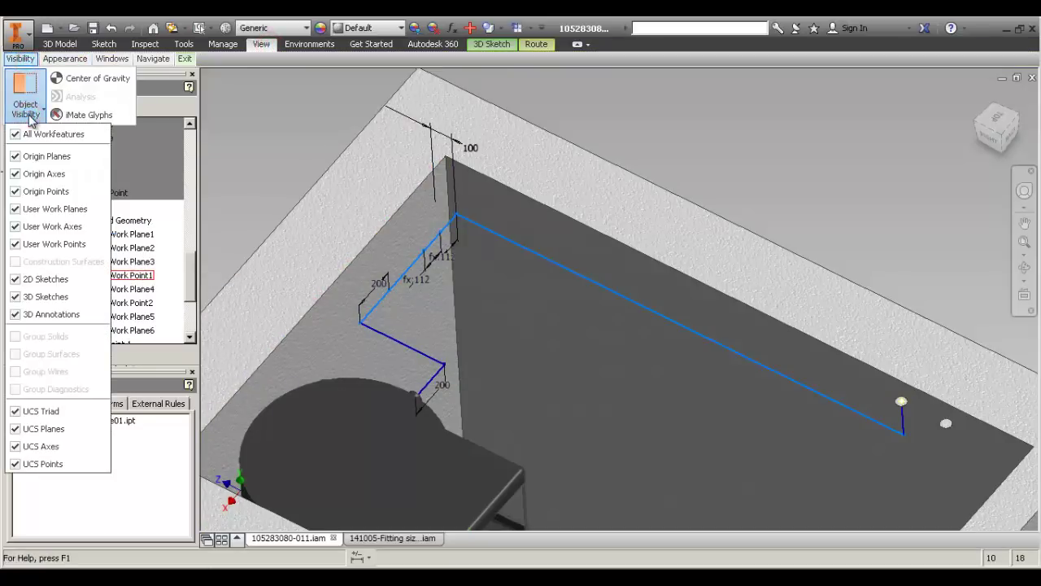
pyautogui.click(304, 150)
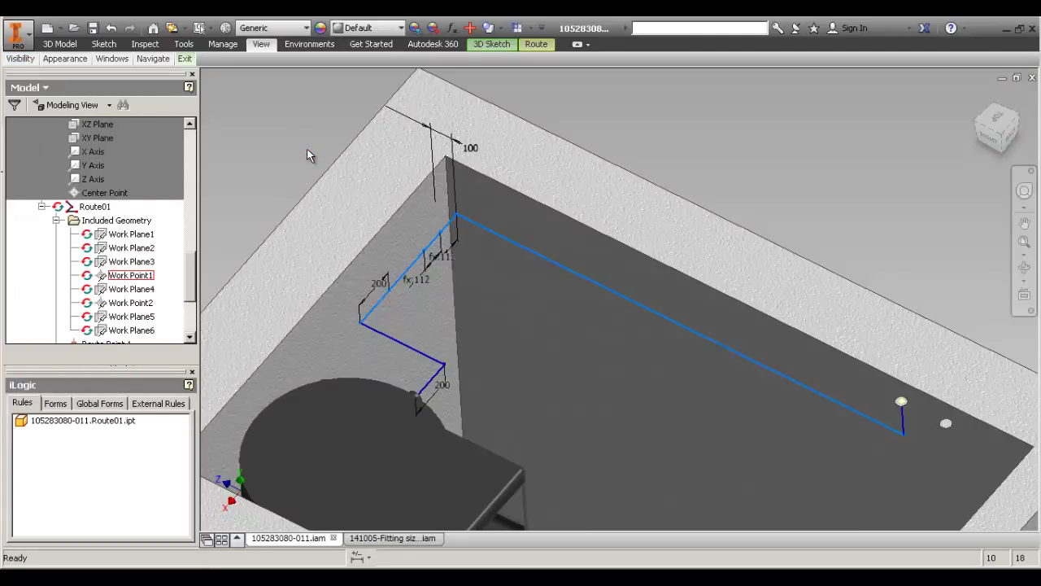
pyautogui.click(307, 151)
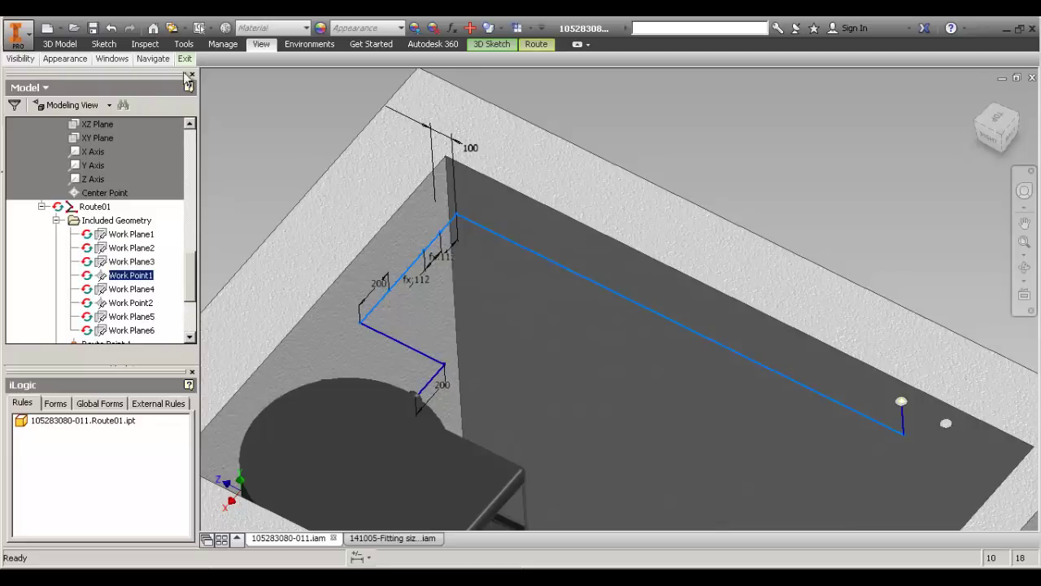
pyautogui.click(191, 58)
pyautogui.click(286, 140)
pyautogui.click(269, 159)
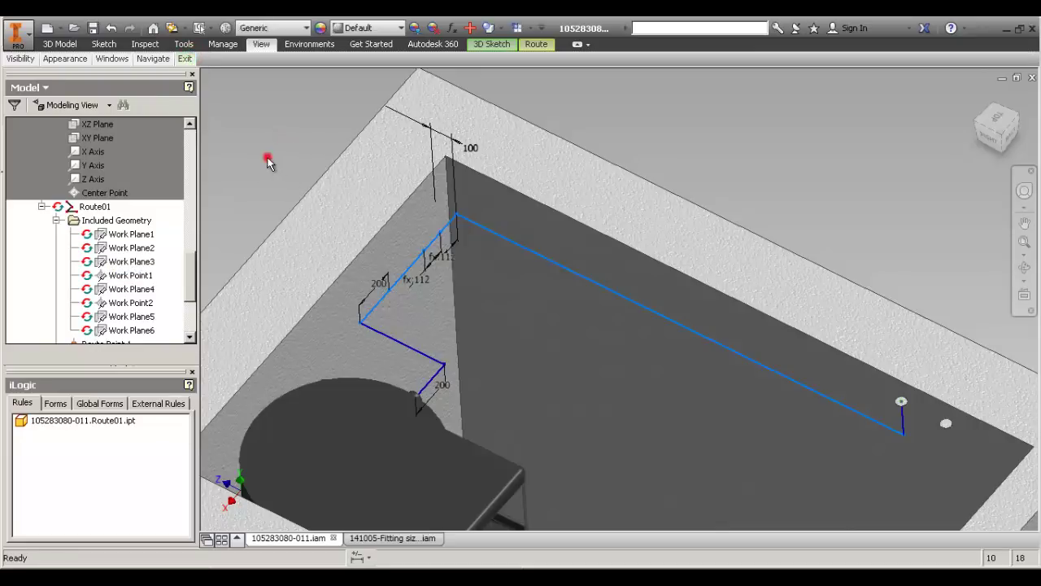
# Finish editing the route and leave the pipe run, returning to the top-level assembly.
pyautogui.moveTo(393, 228); pyautogui.dragTo(419, 226, button='middle')
pyautogui.scroll(3, 418, 227)
pyautogui.click(348, 181)
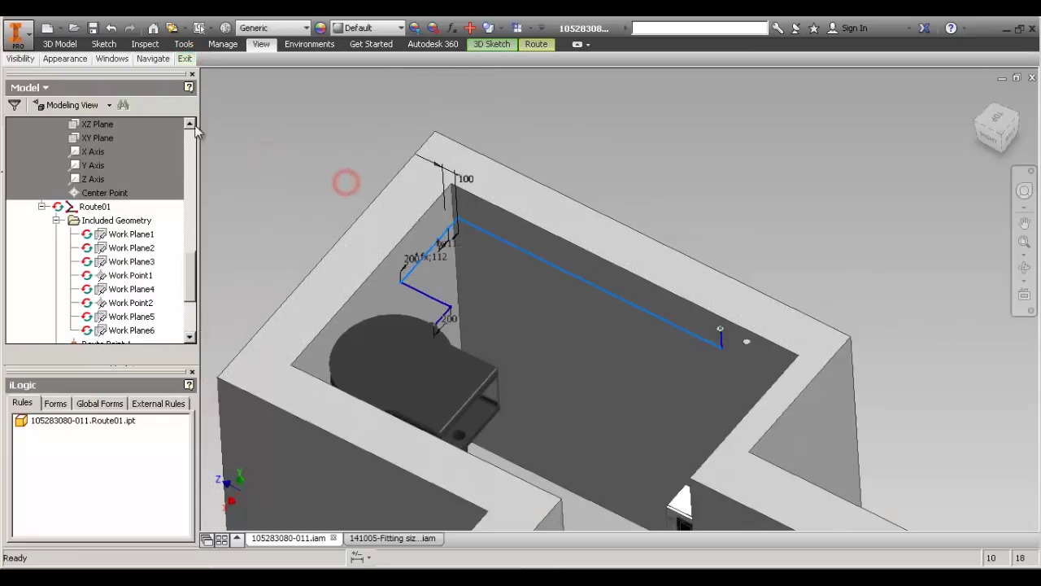
pyautogui.click(186, 59)
pyautogui.click(190, 93)
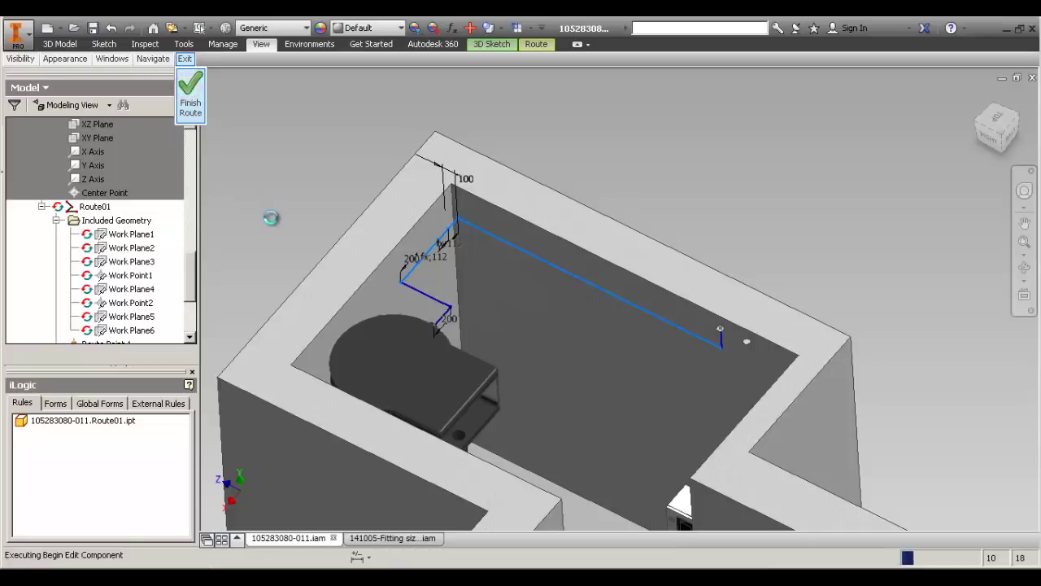
pyautogui.moveTo(20, 64)
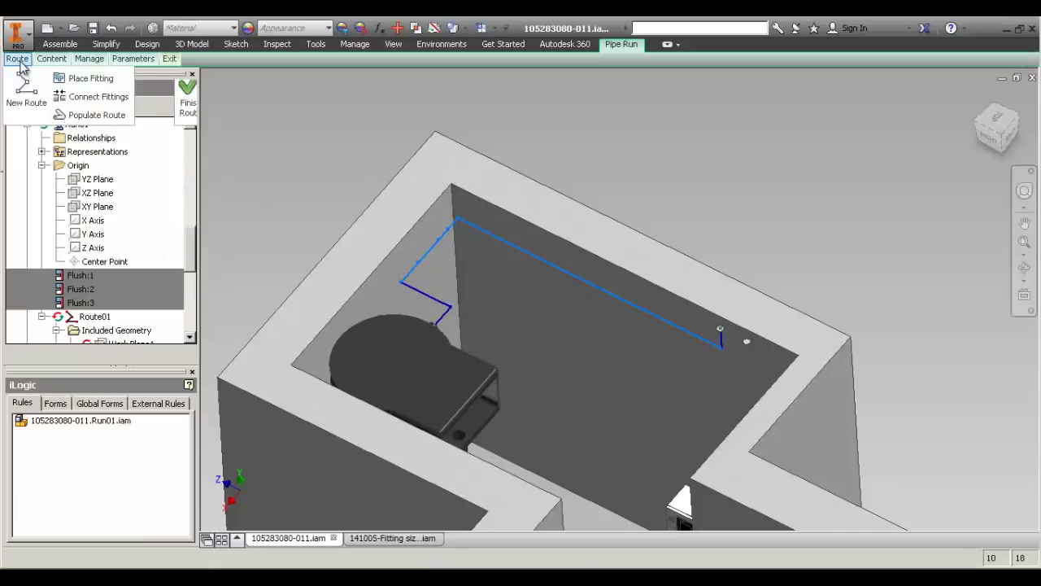
pyautogui.click(300, 176)
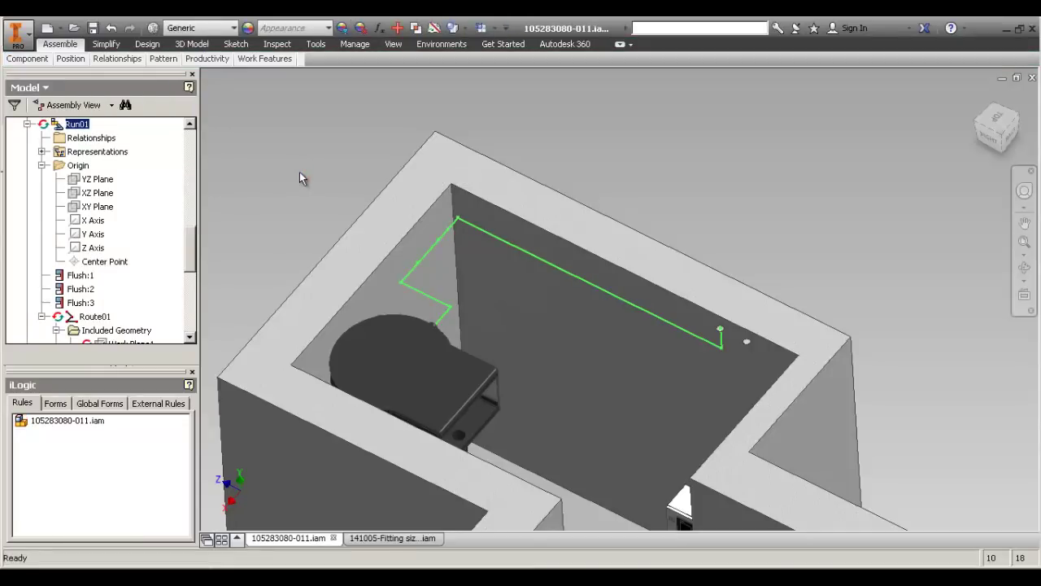
# Save the assembly 105283080-011.iam together with its dependent tube and pipe, run and route files.
pyautogui.hotkey('ctrl', 's')
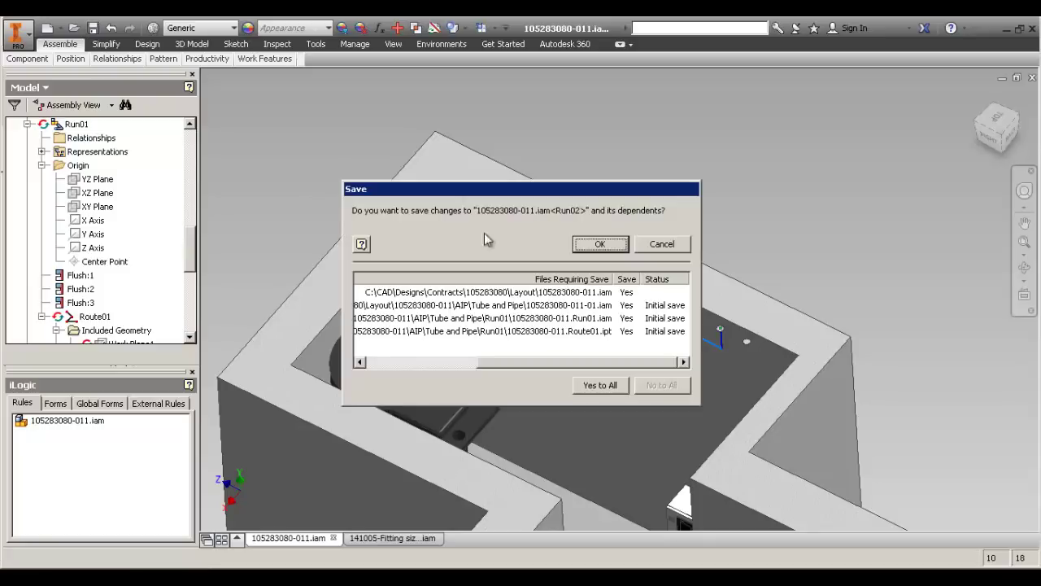
pyautogui.click(599, 244)
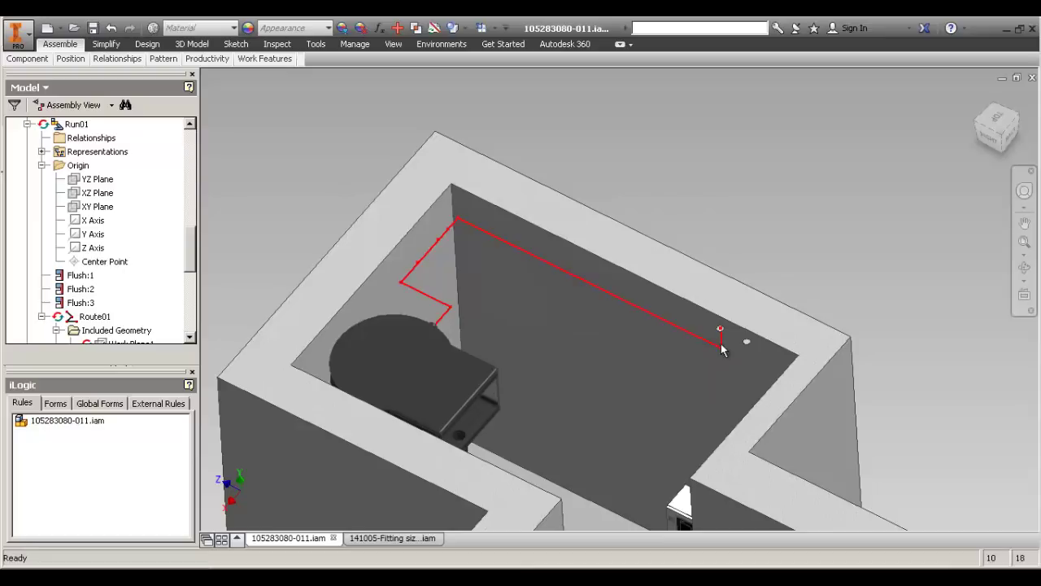
pyautogui.click(707, 187)
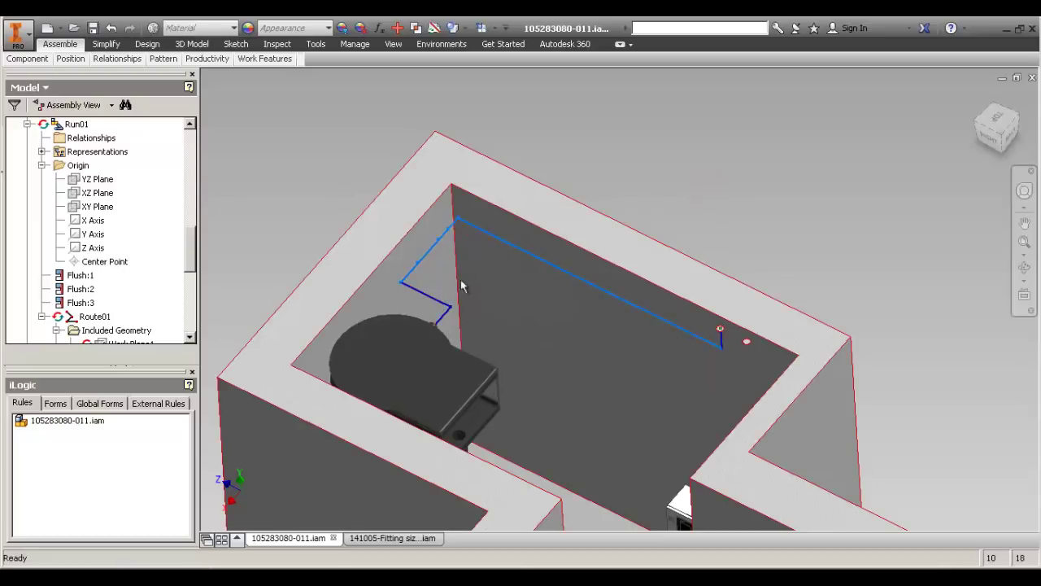
# Activate the pipe run Run01 for editing and populate its route with pipes and fittings.
pyautogui.moveTo(190, 254); pyautogui.dragTo(189, 277)
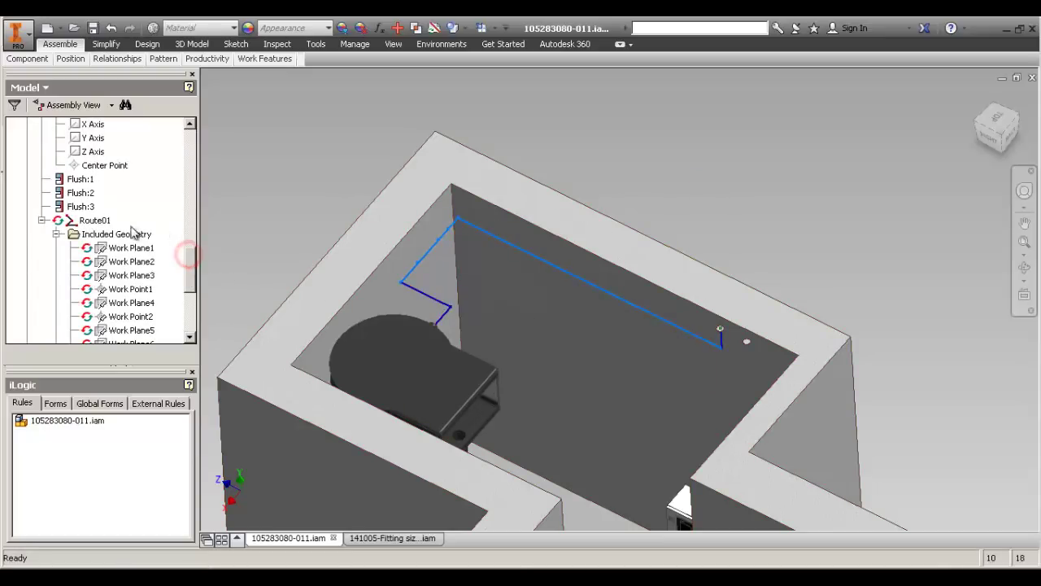
pyautogui.click(132, 202)
pyautogui.scroll(2, 131, 203)
pyautogui.scroll(1, 135, 203)
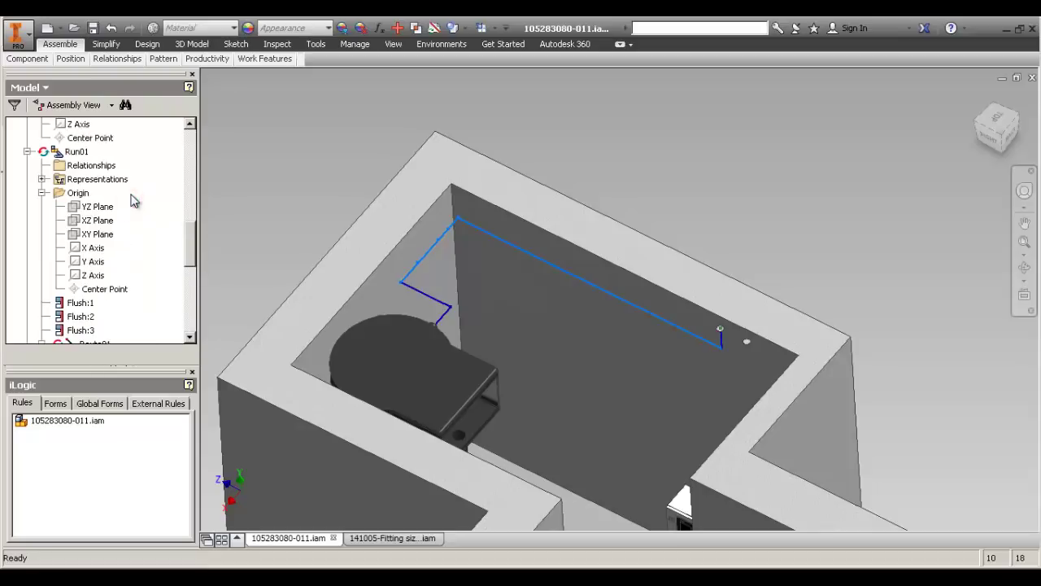
pyautogui.doubleClick(76, 151)
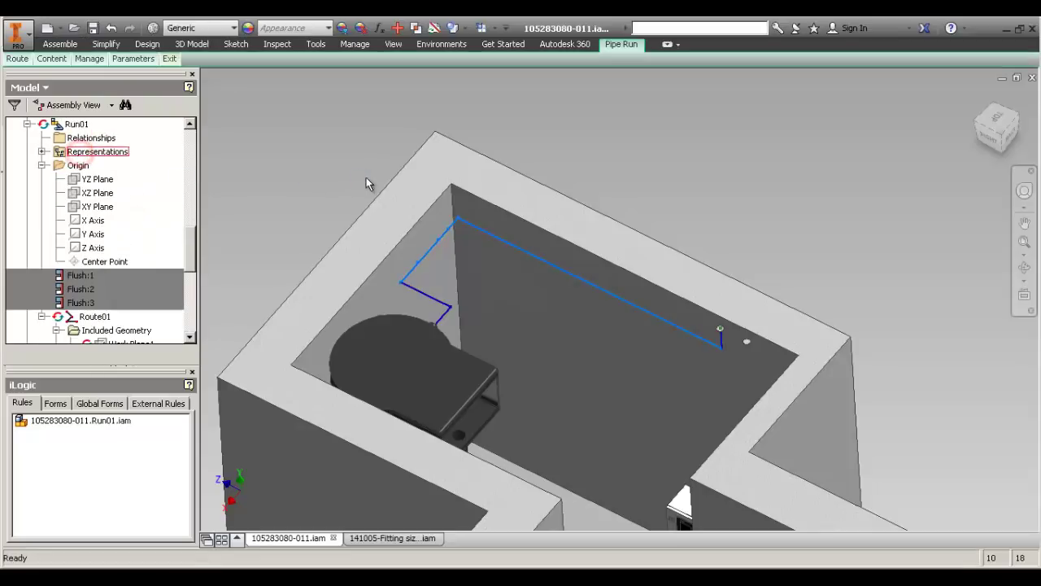
pyautogui.click(18, 59)
pyautogui.click(91, 114)
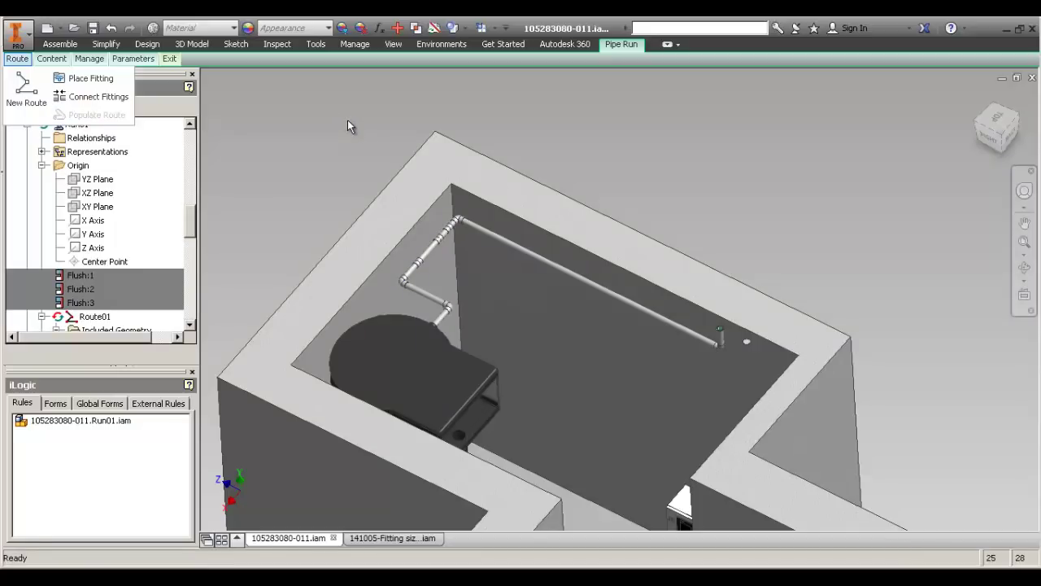
# Examine the populated pipe run along the walls, including its elbows, couplings and long straight segment.
pyautogui.scroll(-5, 380, 242)
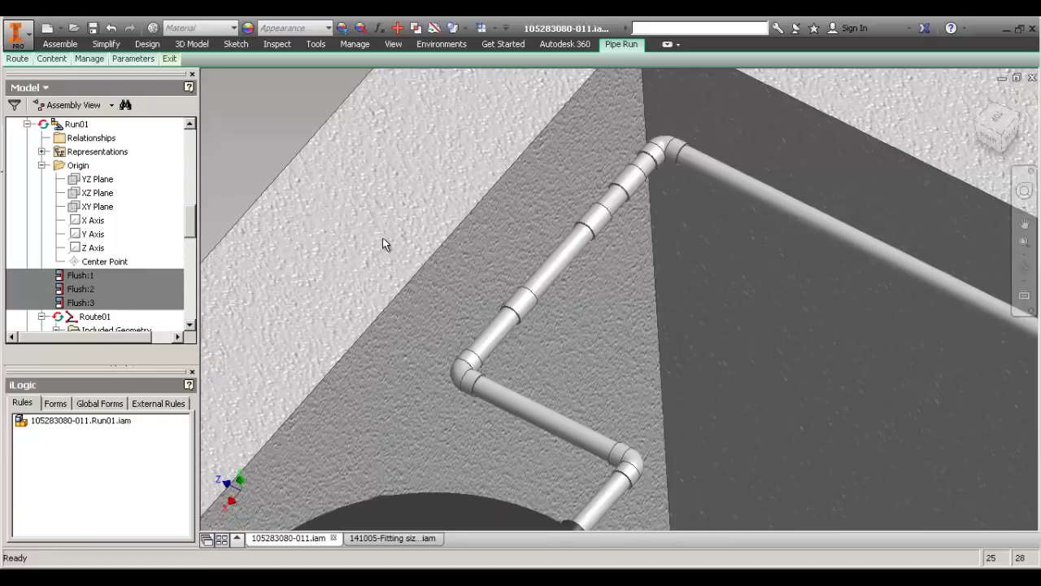
pyautogui.scroll(2, 366, 222)
pyautogui.moveTo(507, 228); pyautogui.dragTo(477, 229, button='middle')
pyautogui.scroll(4, 448, 213)
pyautogui.moveTo(546, 251); pyautogui.dragTo(502, 274, button='middle')
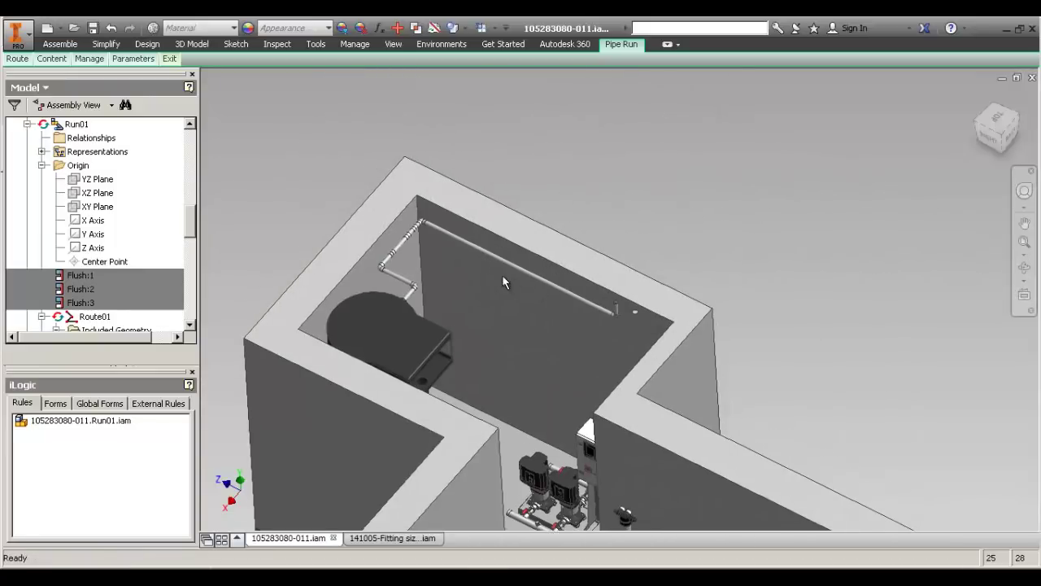
pyautogui.scroll(-3, 501, 274)
pyautogui.moveTo(452, 248); pyautogui.dragTo(512, 269, button='middle')
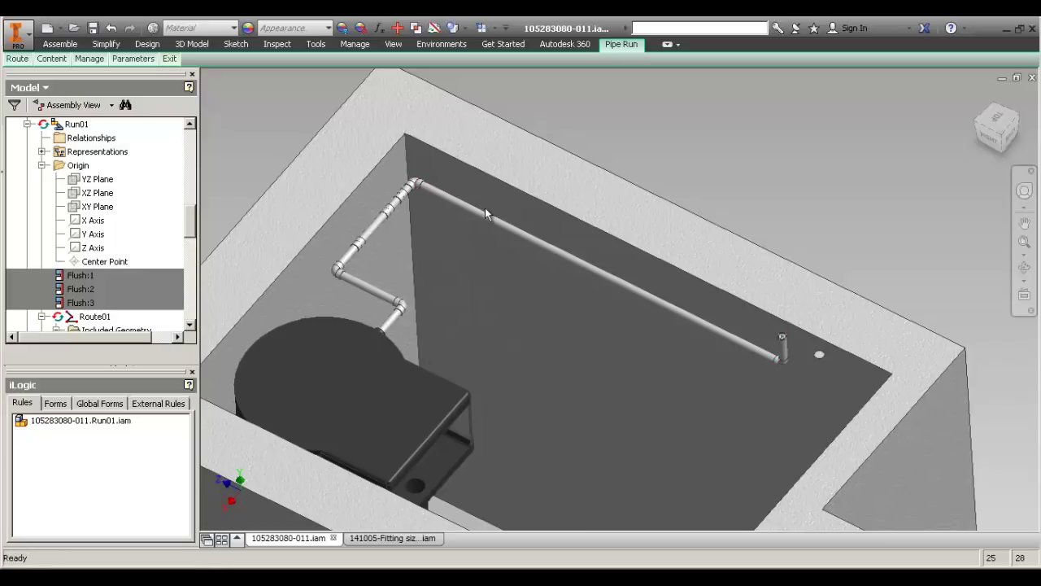
# Switch to SHORTCUTS.txt in Notepad++, copy the Georg Fischer PVC-U Metric BS Manual\Ball\375\Solvent Cement Socket folder path, and return to Inventor.
pyautogui.hotkey('alt', 'Tab')
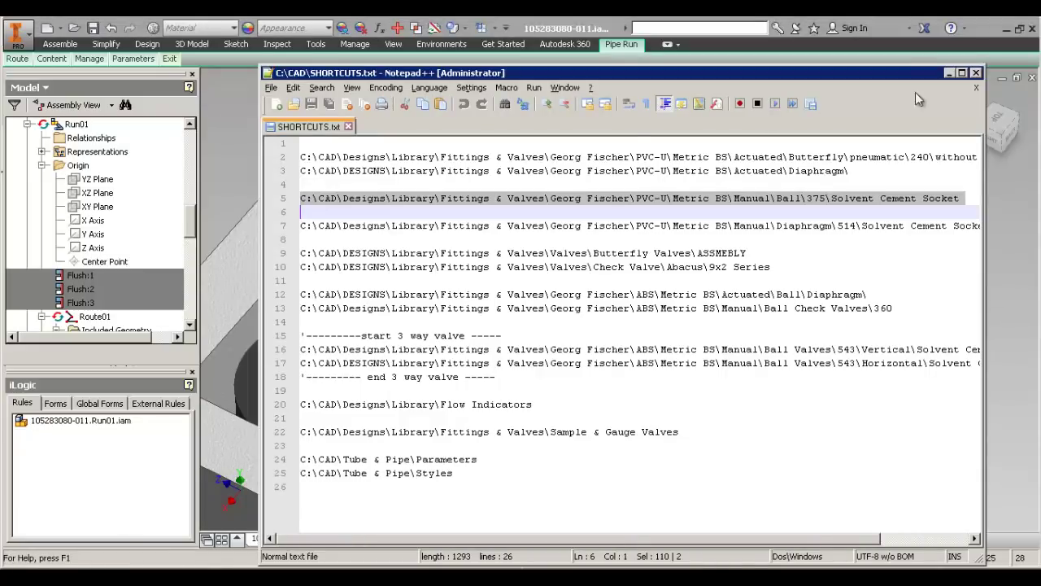
pyautogui.click(961, 74)
pyautogui.click(399, 287)
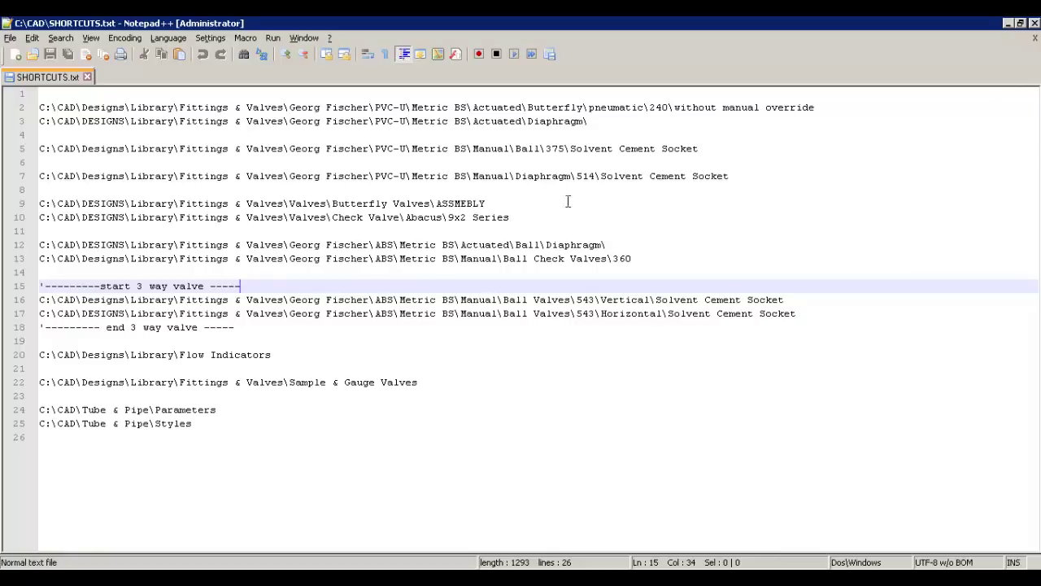
pyautogui.moveTo(706, 148); pyautogui.dragTo(53, 151)
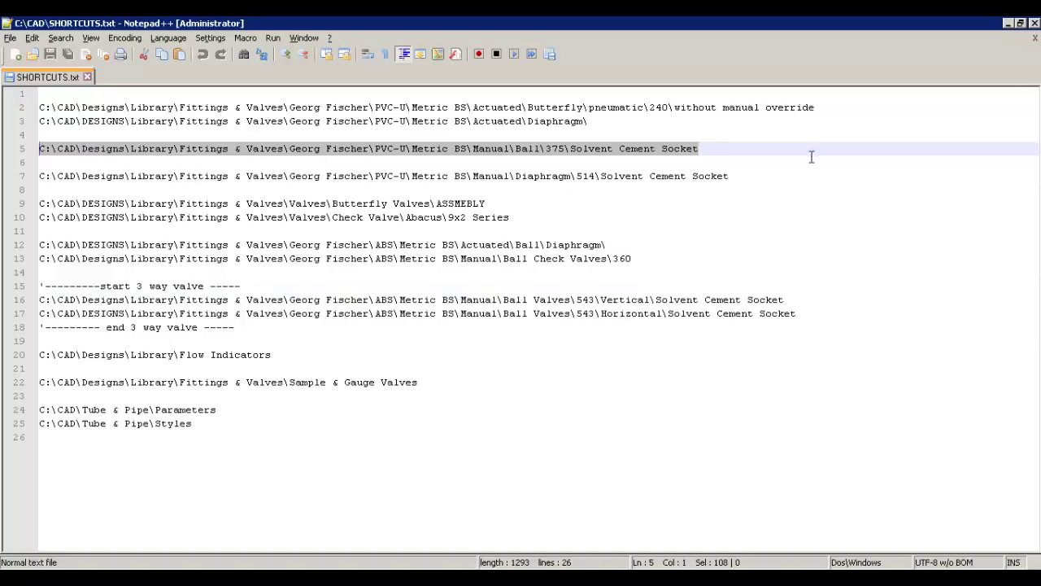
pyautogui.click(1008, 25)
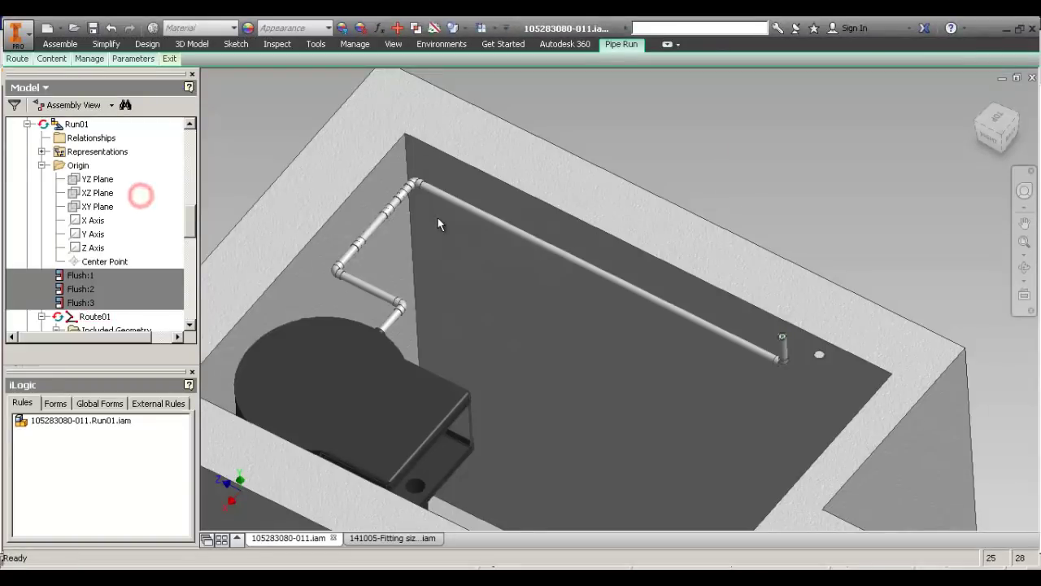
# Start Place Fitting, go to the copied Solvent Cement Socket folder path and load GF-161375514-d32.ipt.
pyautogui.write('pf')
pyautogui.press('Return')
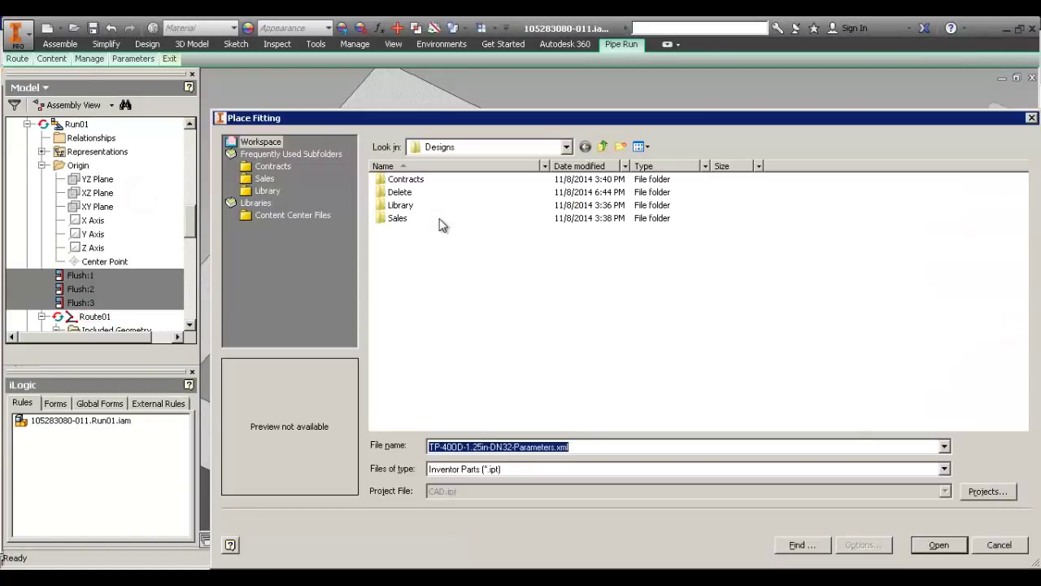
pyautogui.write('C:\\CAD\\Design\\Library\\Fittings\\5 Valves\\Georg Fischer\\PVC-U Metric\\DIN\\Manual\\Ball\\375\\Solvent Cement Socket')
pyautogui.press('Return')
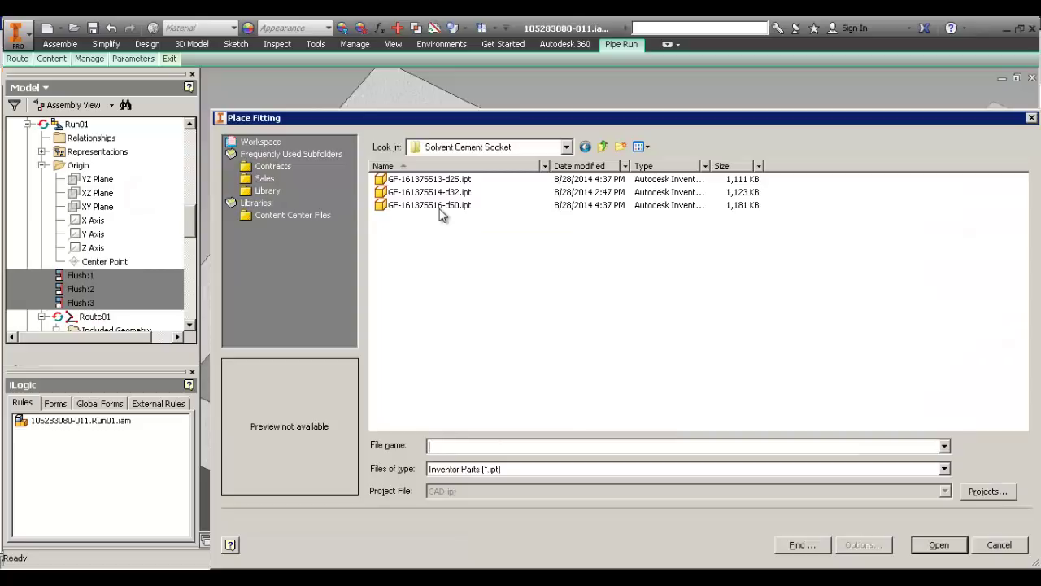
pyautogui.doubleClick(440, 193)
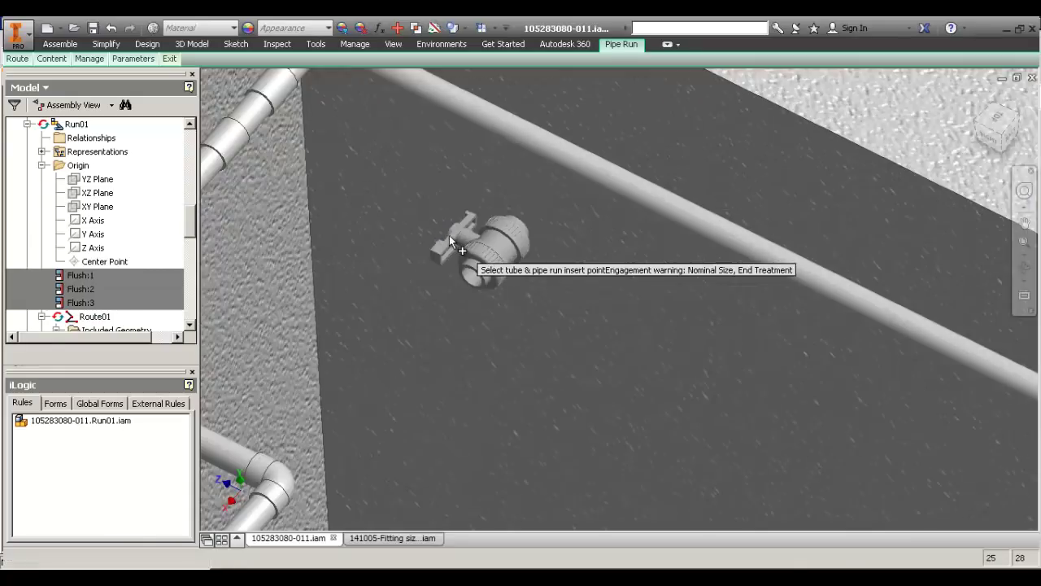
# Insert the ball valve into the side-wall pipe segment, just beside the elbow in the room corner.
pyautogui.scroll(4, 447, 237)
pyautogui.moveTo(446, 235); pyautogui.dragTo(529, 240, button='middle')
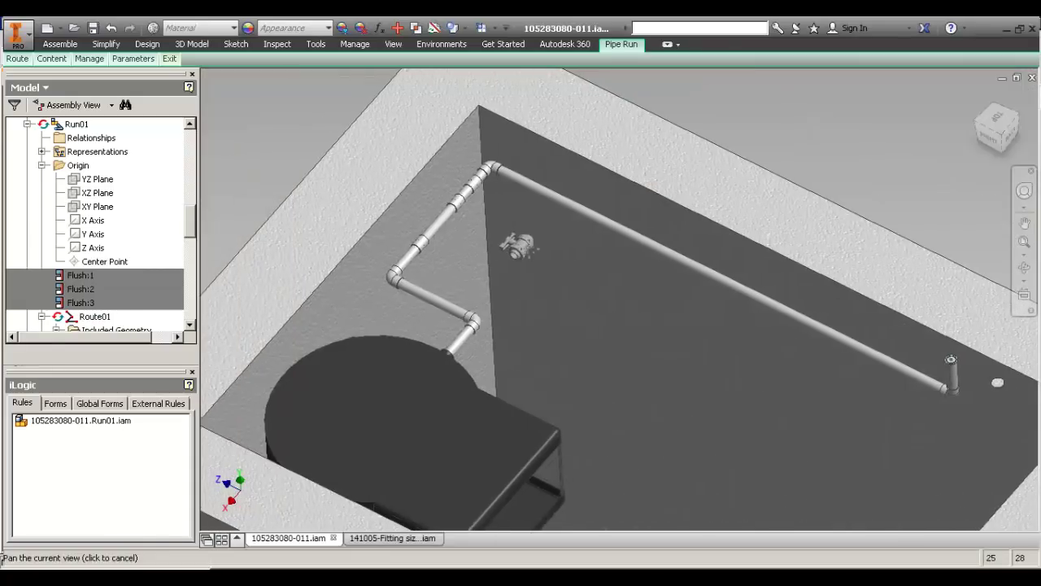
pyautogui.scroll(-3, 514, 236)
pyautogui.moveTo(532, 282); pyautogui.dragTo(463, 331, button='middle')
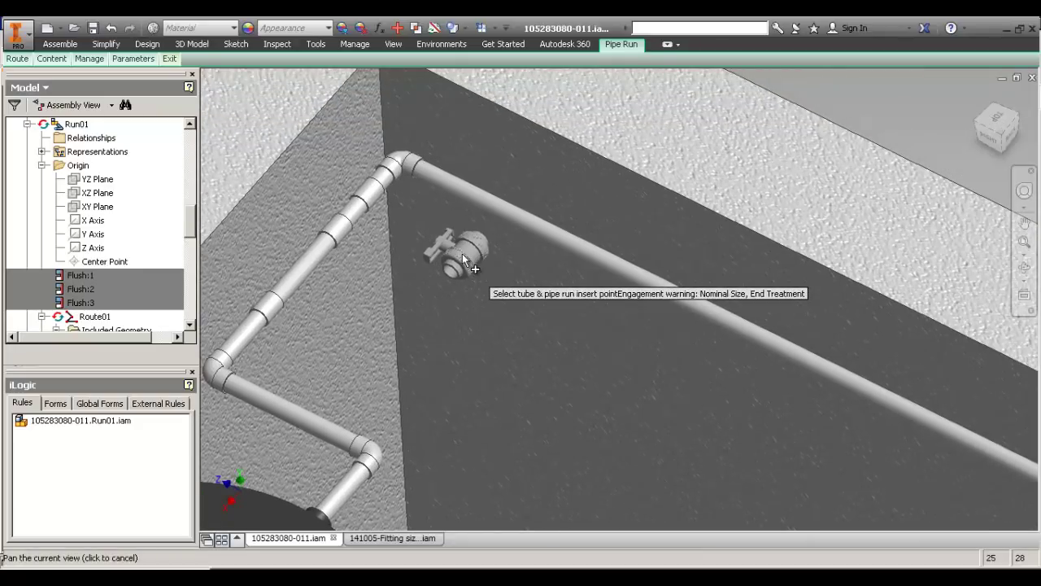
pyautogui.moveTo(539, 304); pyautogui.dragTo(590, 290, button='middle')
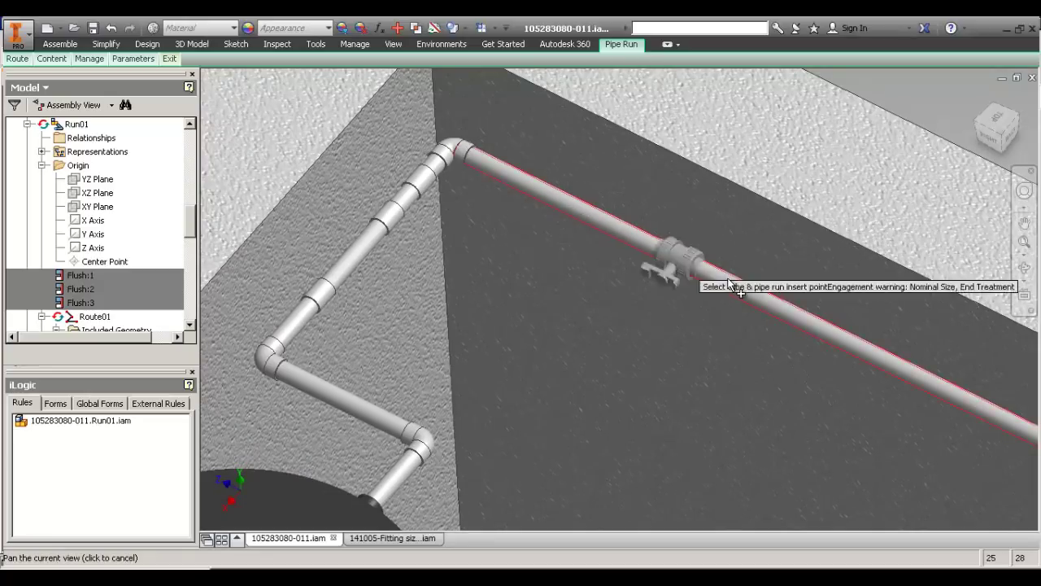
pyautogui.scroll(-2, 489, 227)
pyautogui.scroll(3, 489, 225)
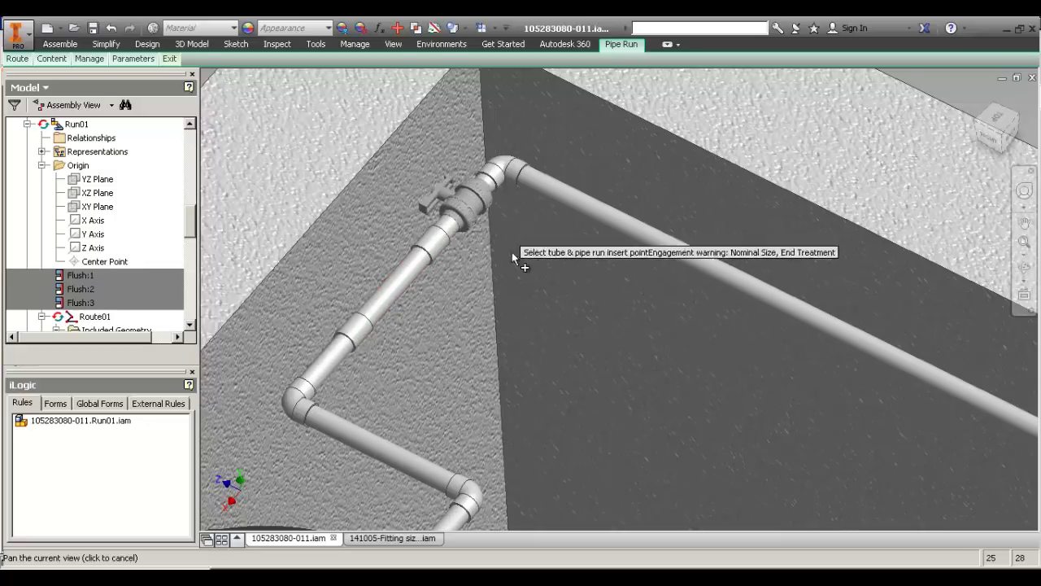
pyautogui.click(468, 210)
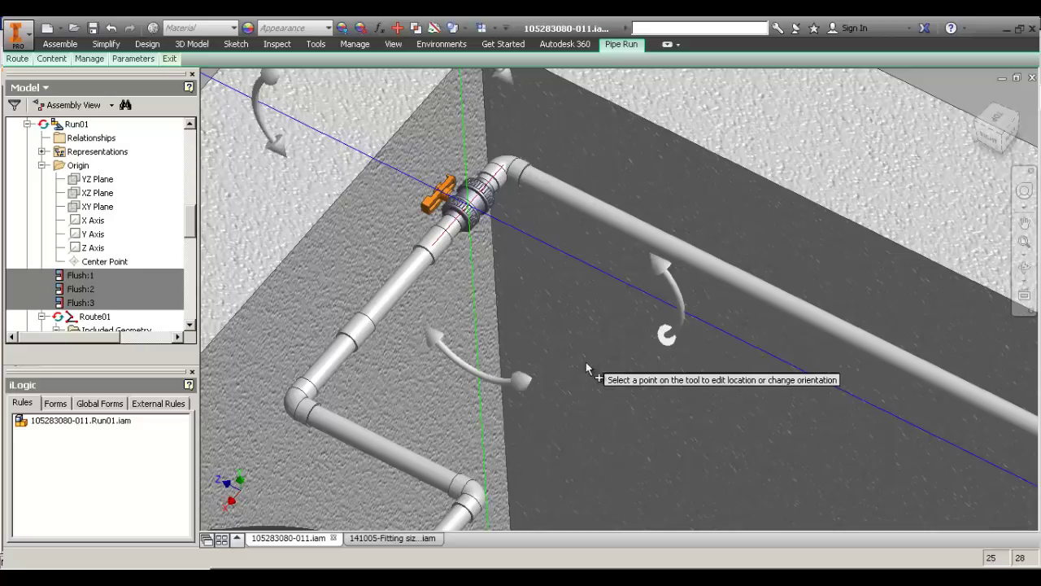
# Rotate the ball valve about the pipe axis to 180 degrees so its handle faces away from the side wall.
pyautogui.click(665, 334)
pyautogui.press('Return')
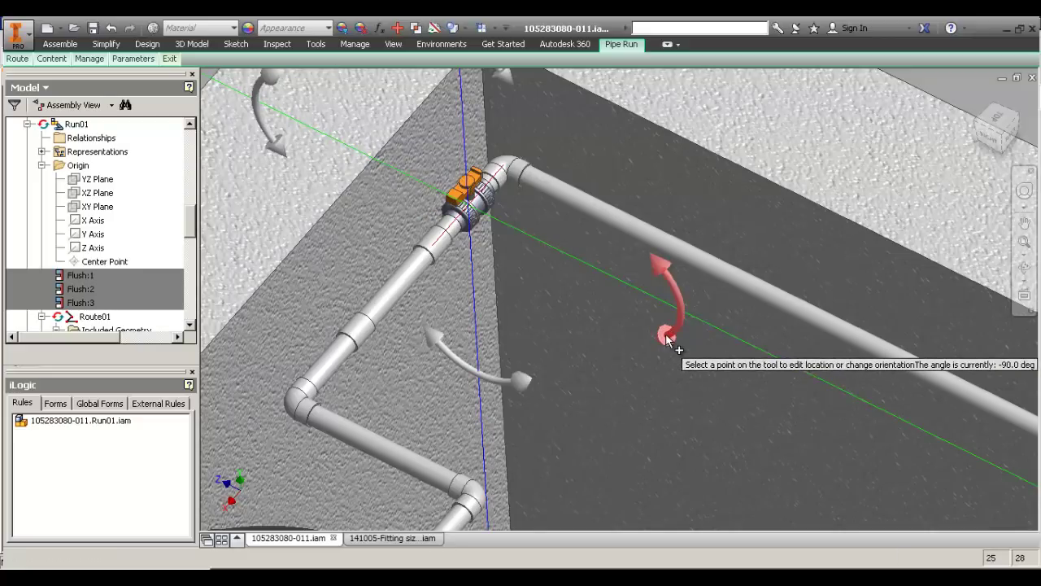
pyautogui.click(665, 336)
pyautogui.press('Return')
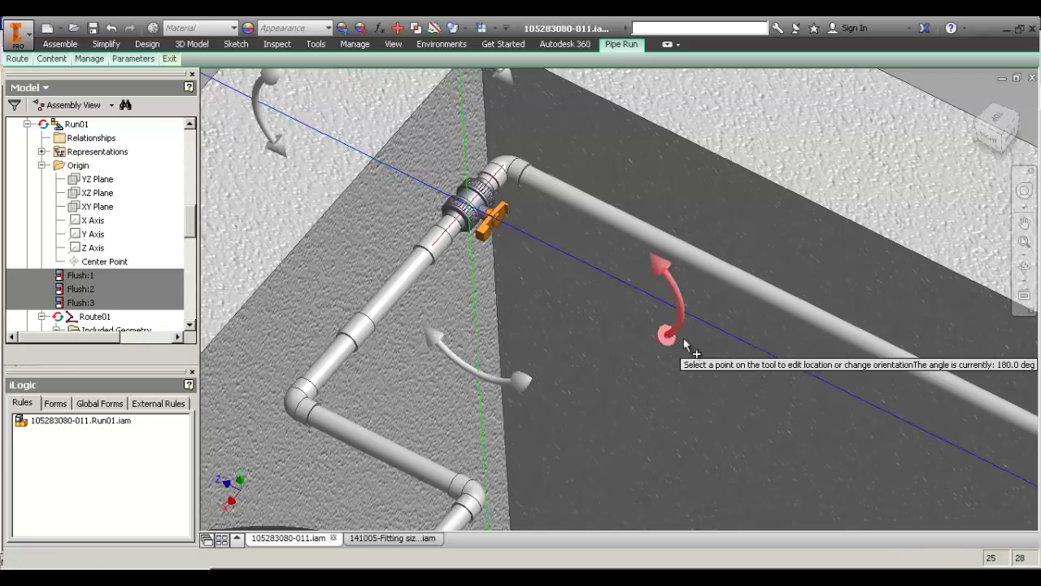
# Examine the rotated ball valve's handle orientation and its spacing from the corner elbow and the adjacent coupling.
pyautogui.moveTo(531, 263); pyautogui.dragTo(579, 281, button='middle')
pyautogui.scroll(-3, 580, 281)
pyautogui.scroll(4, 570, 307)
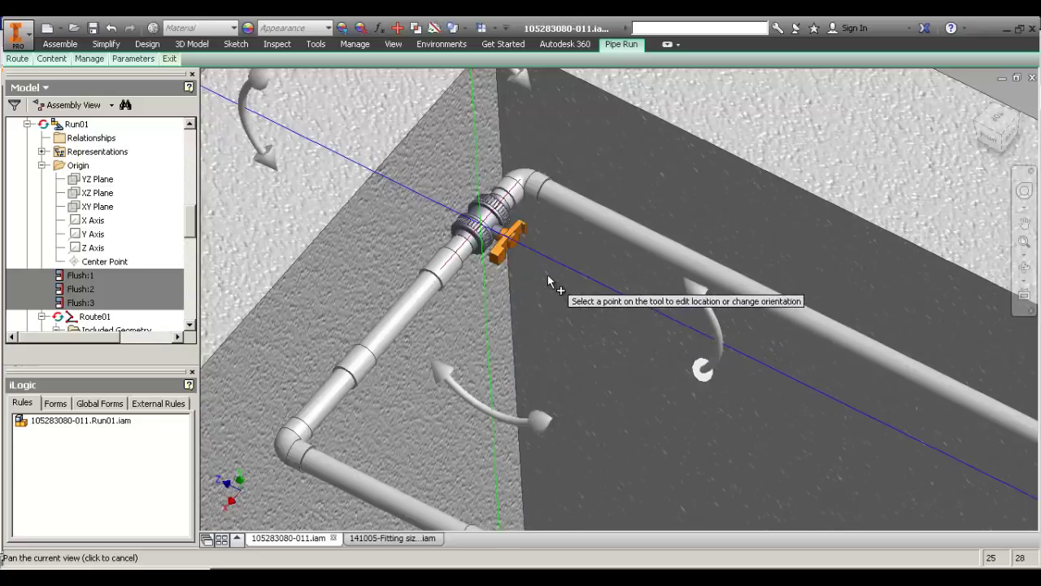
pyautogui.moveTo(548, 279); pyautogui.dragTo(558, 309, button='middle')
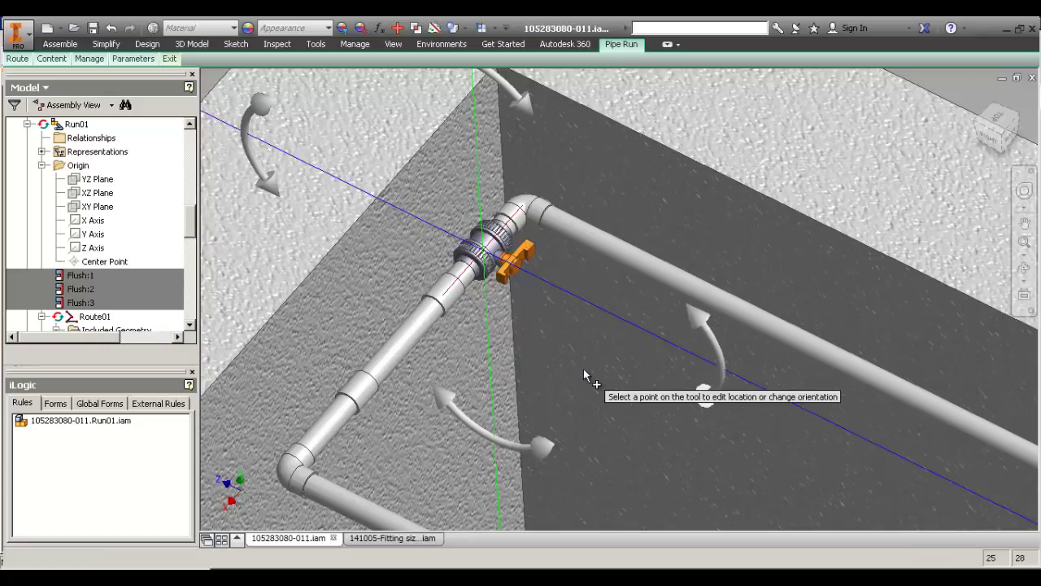
pyautogui.scroll(3, 545, 269)
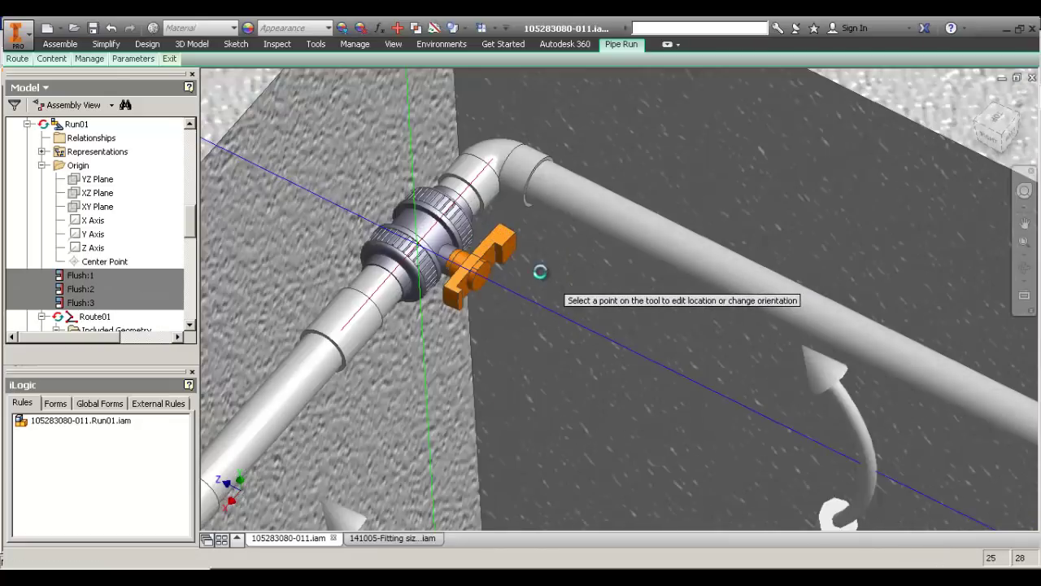
pyautogui.scroll(-4, 543, 281)
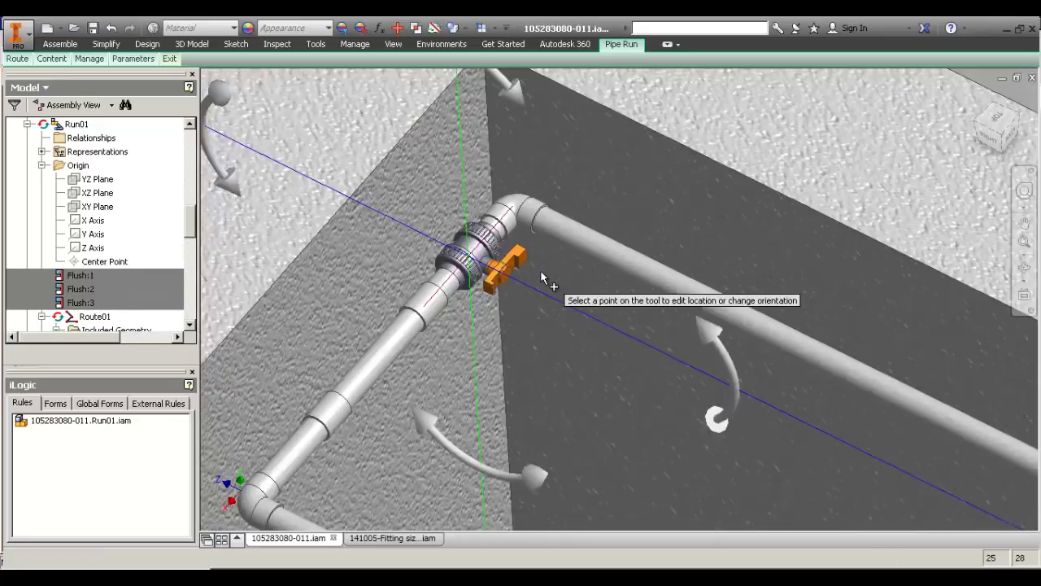
pyautogui.moveTo(545, 316); pyautogui.dragTo(558, 326, button='middle')
pyautogui.scroll(2, 562, 322)
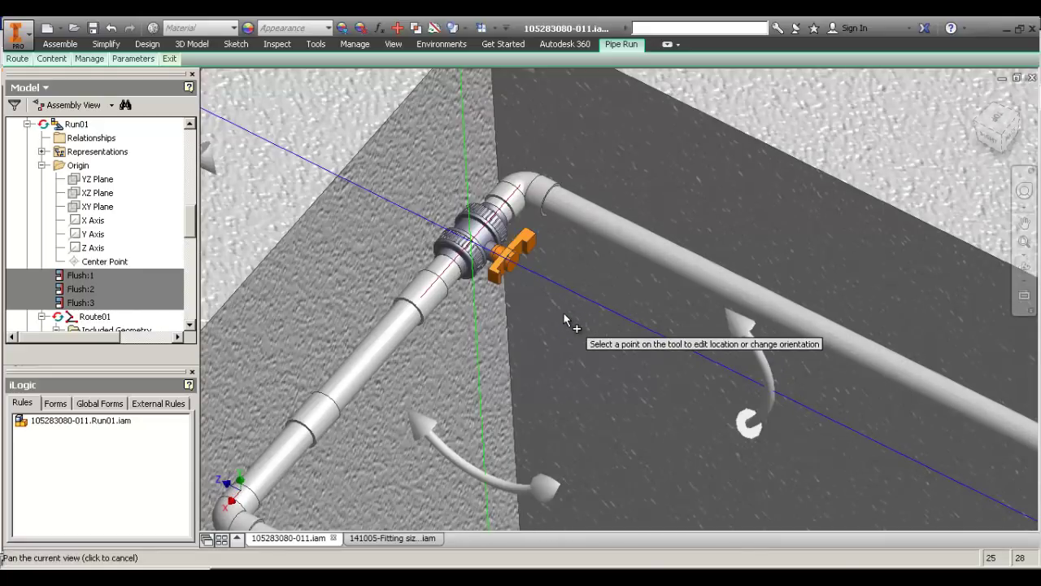
pyautogui.scroll(-3, 560, 325)
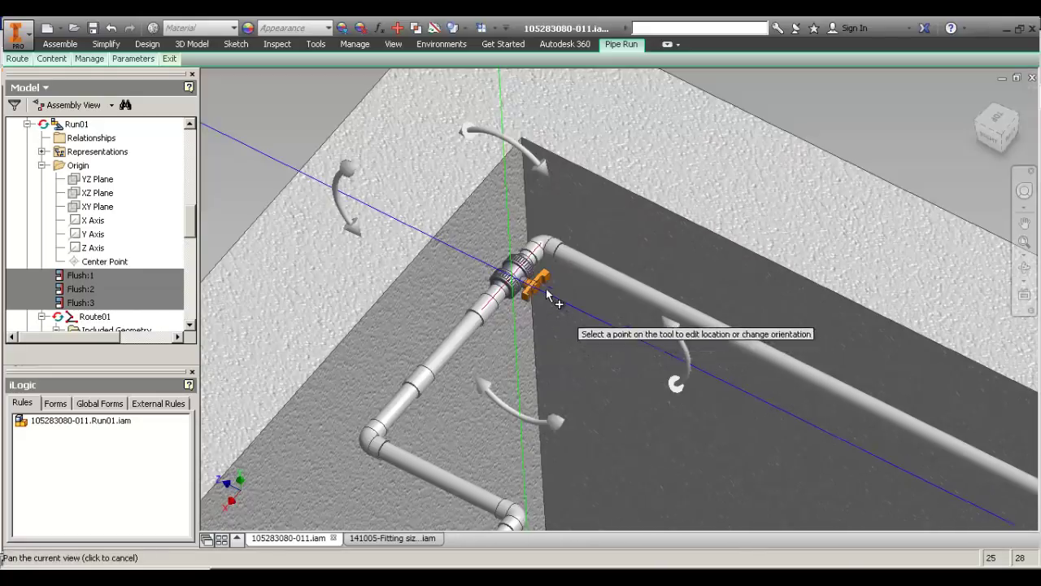
pyautogui.scroll(5, 540, 285)
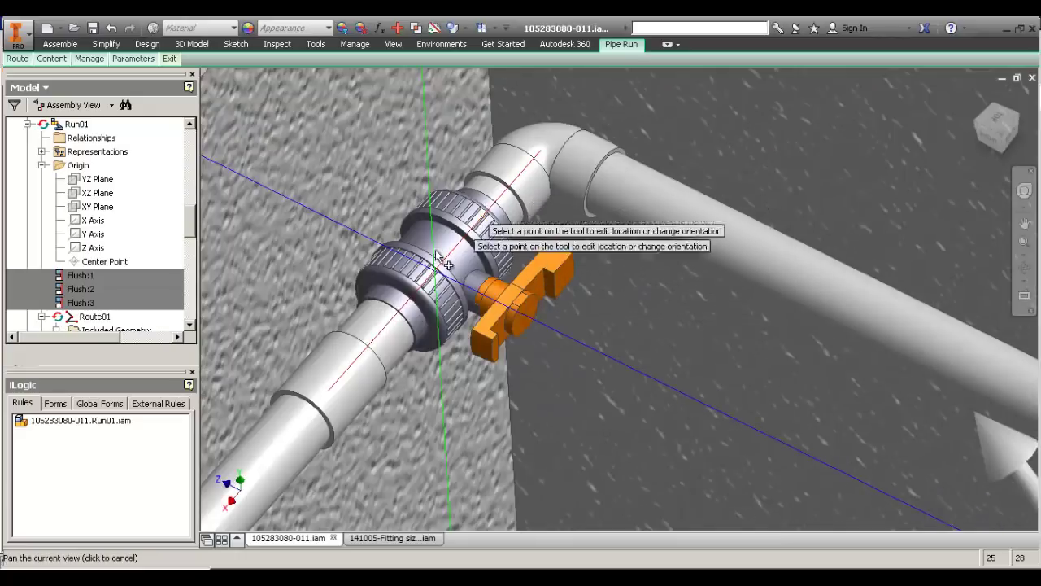
pyautogui.scroll(-2, 488, 232)
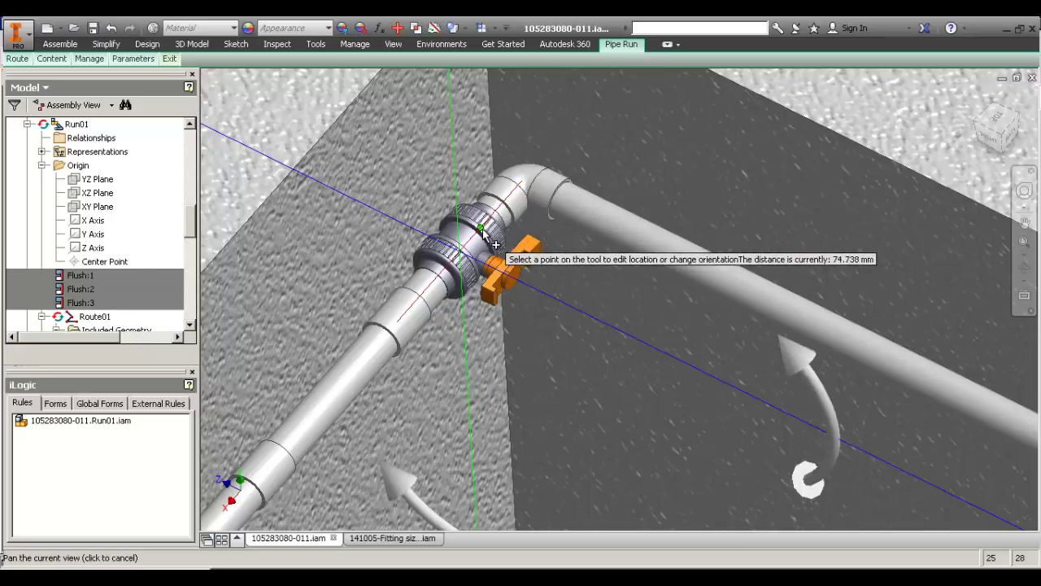
pyautogui.scroll(-5, 481, 220)
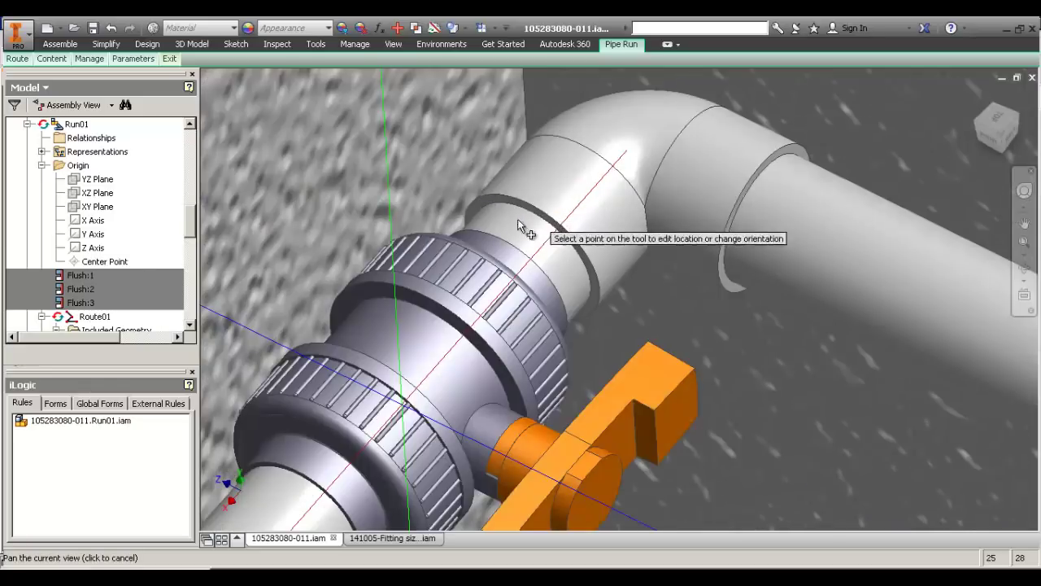
# Enable Point Snap for positioning the ball valve beside the corner elbow.
pyautogui.scroll(5, 471, 222)
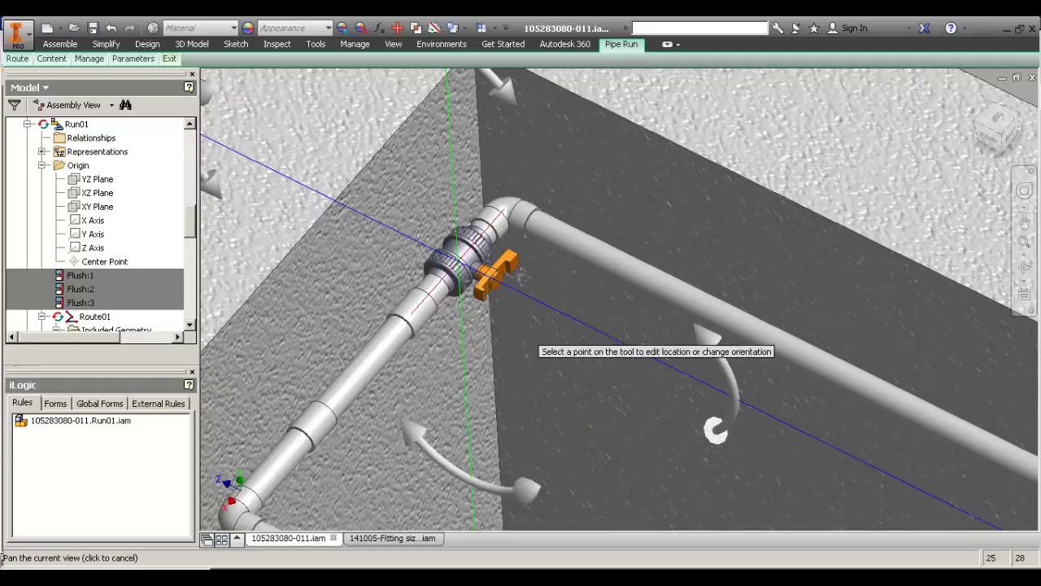
pyautogui.moveTo(524, 326); pyautogui.dragTo(528, 258, button='middle')
pyautogui.rightClick(529, 260)
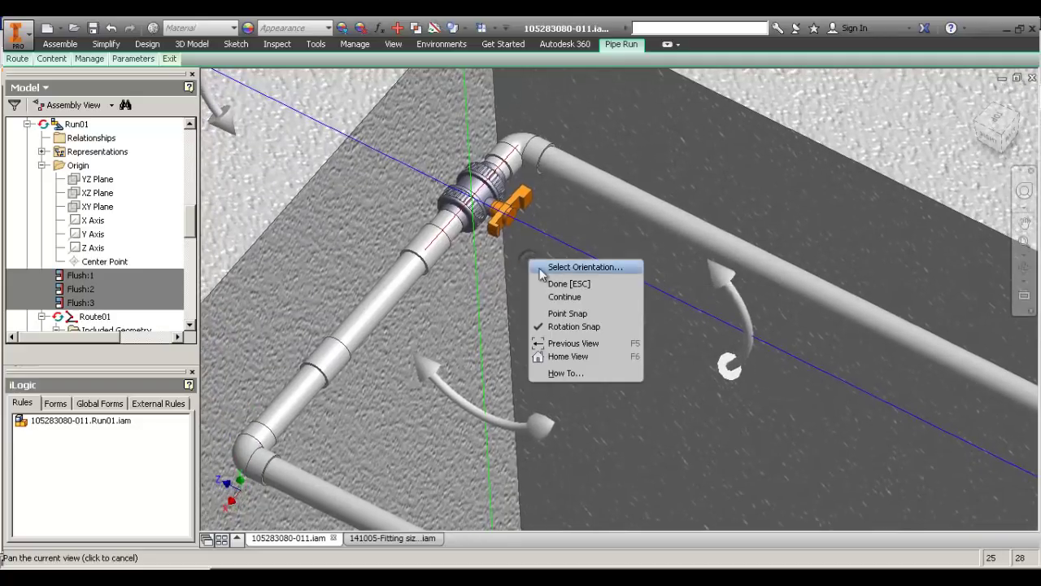
pyautogui.click(567, 313)
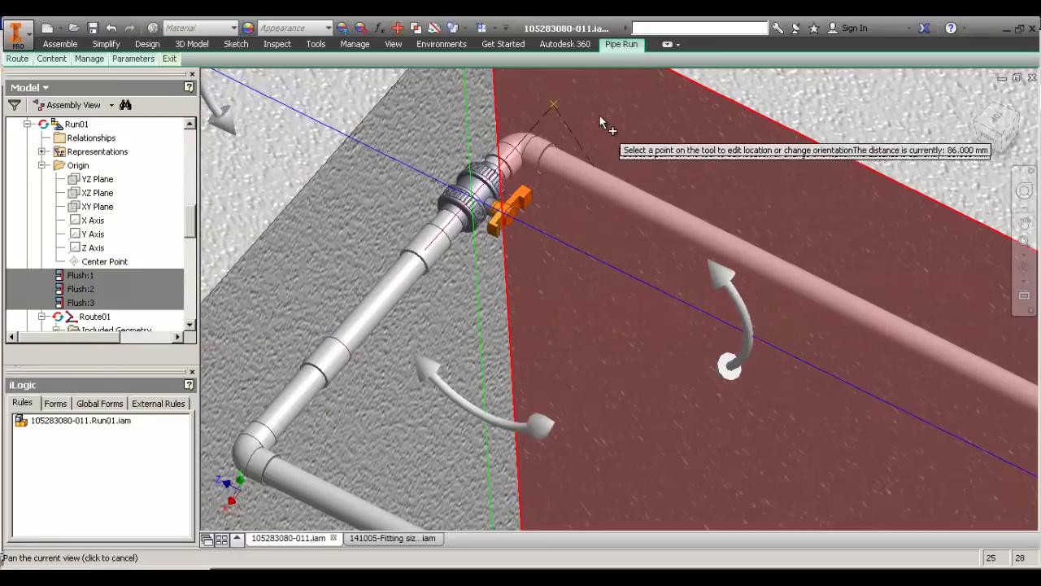
# Examine the corner walls, the elbow's end face and Route01's included work planes as possible distance references for the ball valve.
pyautogui.scroll(2, 598, 114)
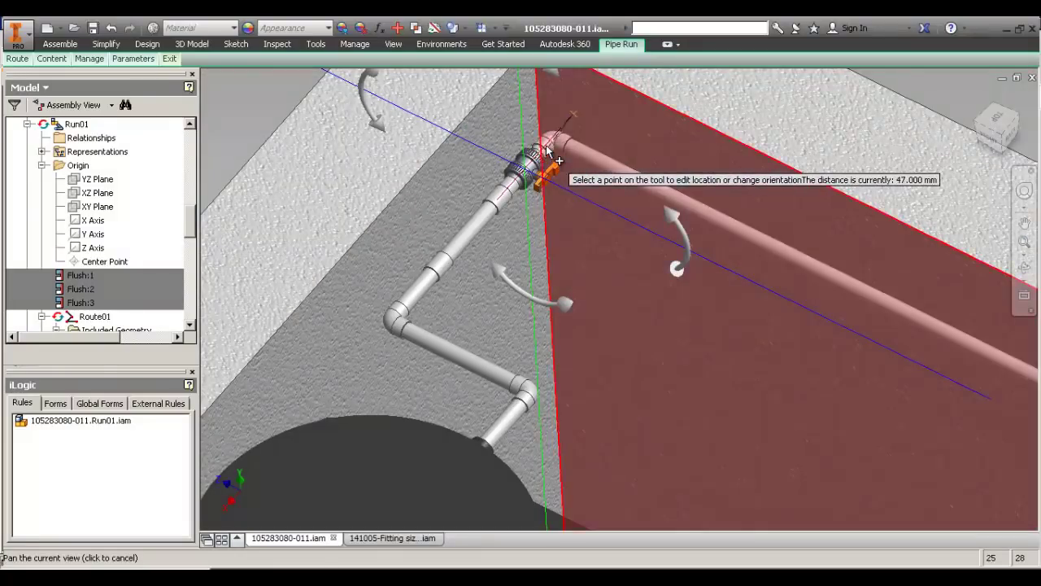
pyautogui.scroll(-5, 547, 148)
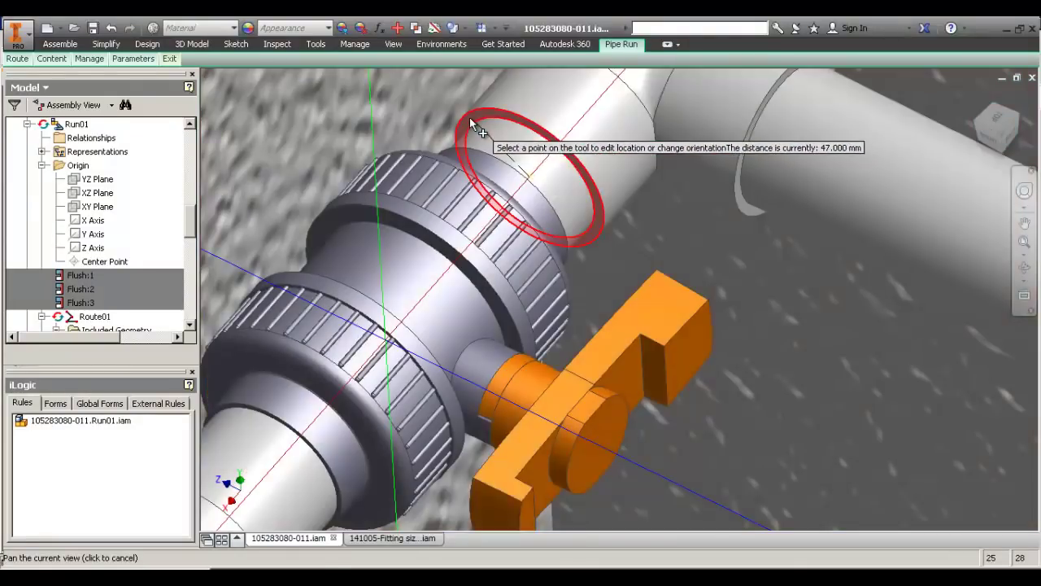
pyautogui.scroll(4, 540, 146)
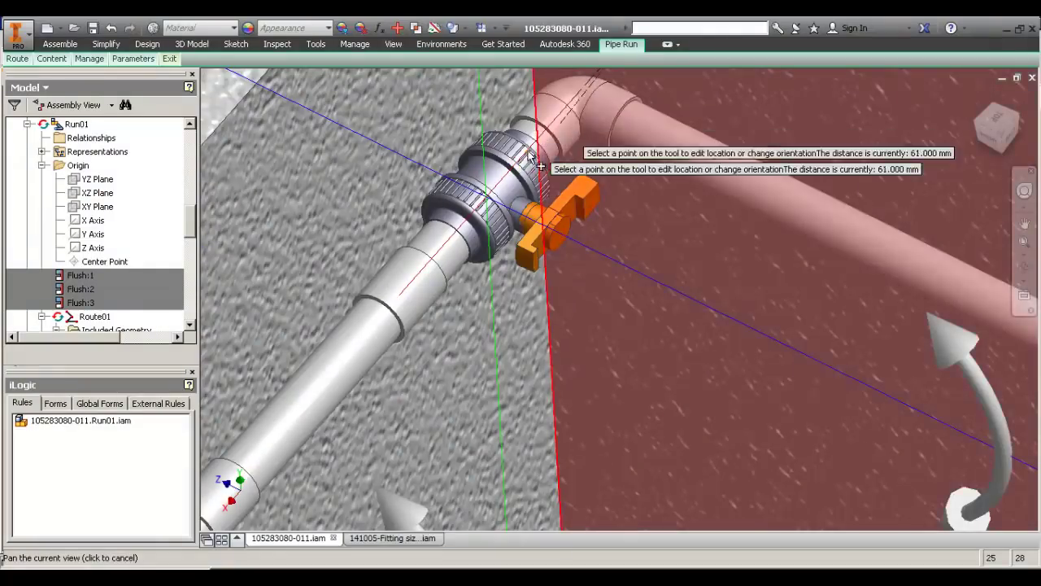
pyautogui.scroll(5, 636, 235)
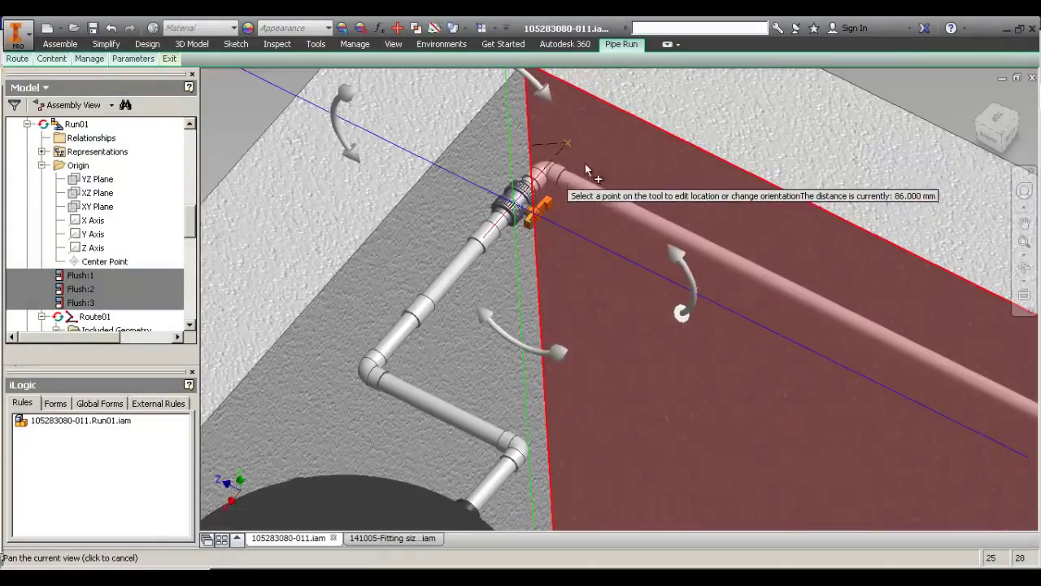
pyautogui.scroll(8, 602, 203)
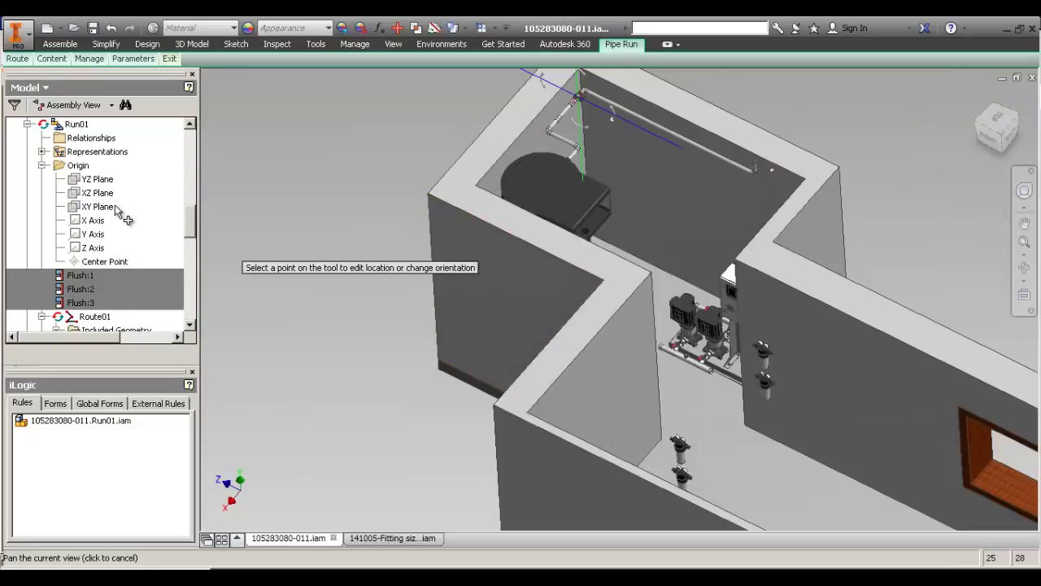
pyautogui.moveTo(188, 215); pyautogui.dragTo(166, 245)
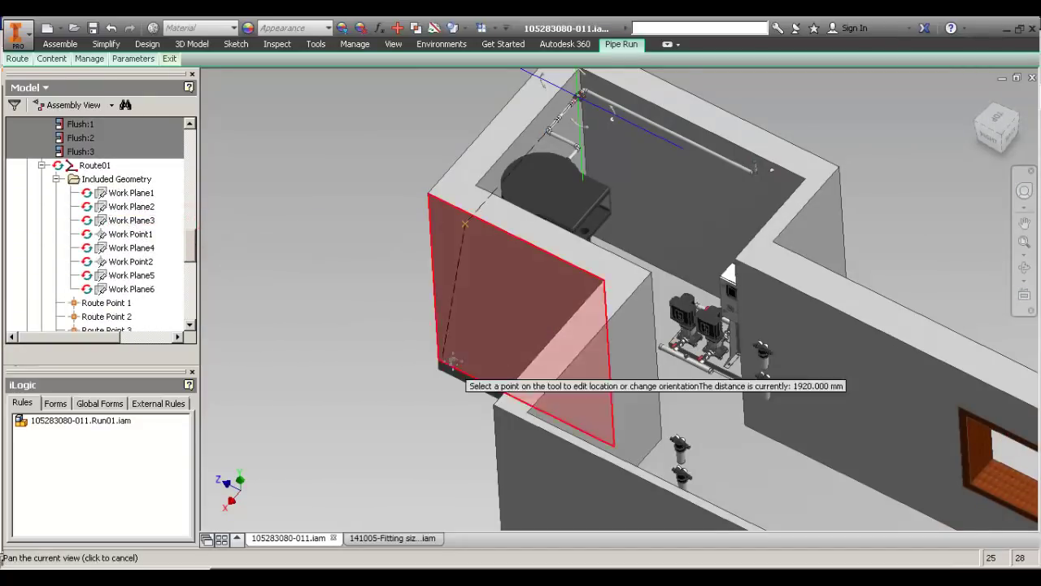
pyautogui.moveTo(432, 336); pyautogui.dragTo(381, 268, button='middle')
pyautogui.scroll(3, 382, 271)
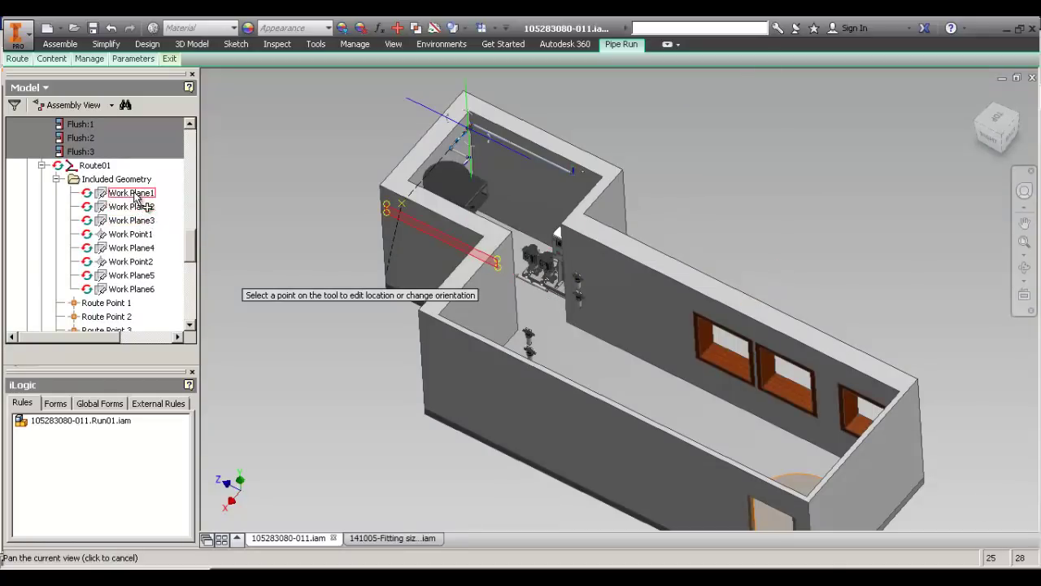
pyautogui.scroll(-6, 511, 95)
pyautogui.moveTo(510, 95); pyautogui.dragTo(668, 121, button='middle')
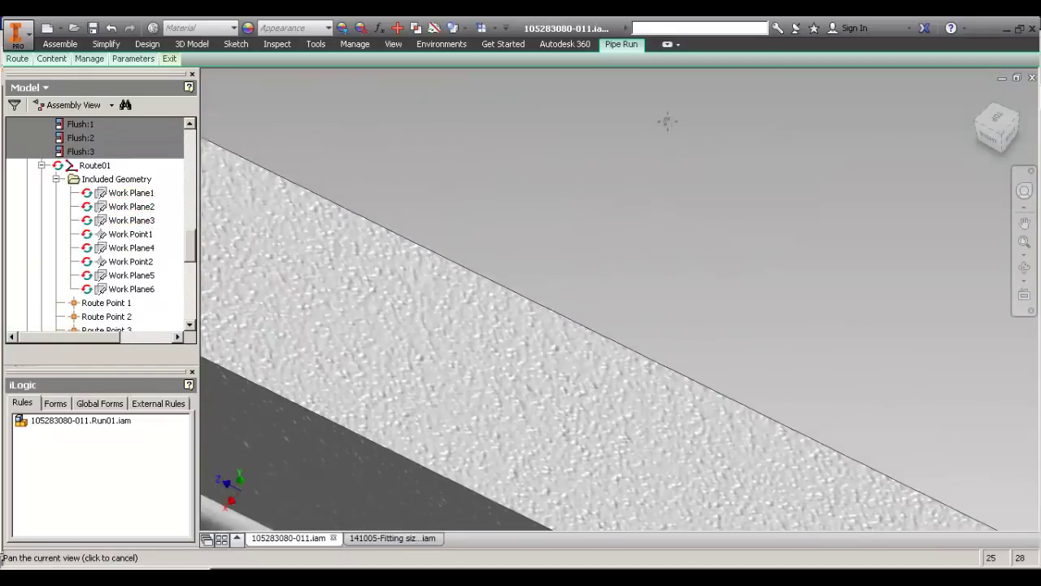
# Reference the corner elbow's end face and set the ball valve's distance from it to 20 mm.
pyautogui.scroll(3, 672, 122)
pyautogui.scroll(-6, 527, 192)
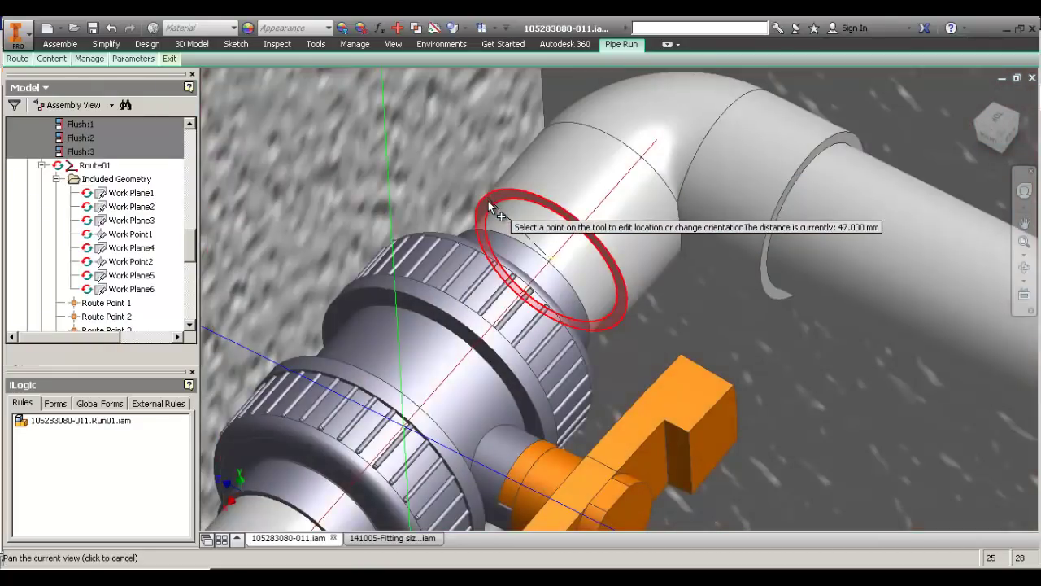
pyautogui.moveTo(488, 202)
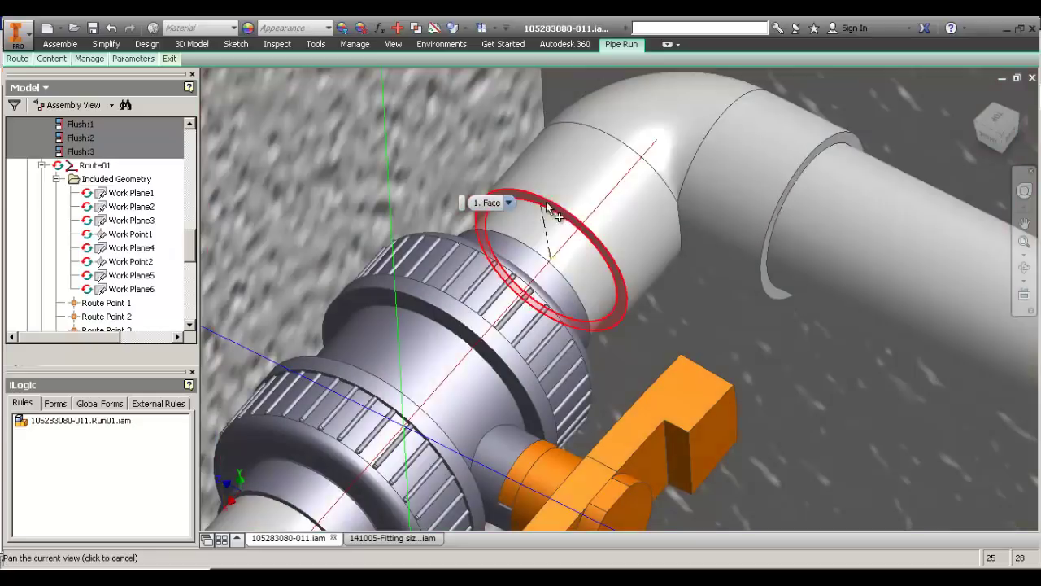
pyautogui.moveTo(546, 207); pyautogui.dragTo(615, 199, button='middle')
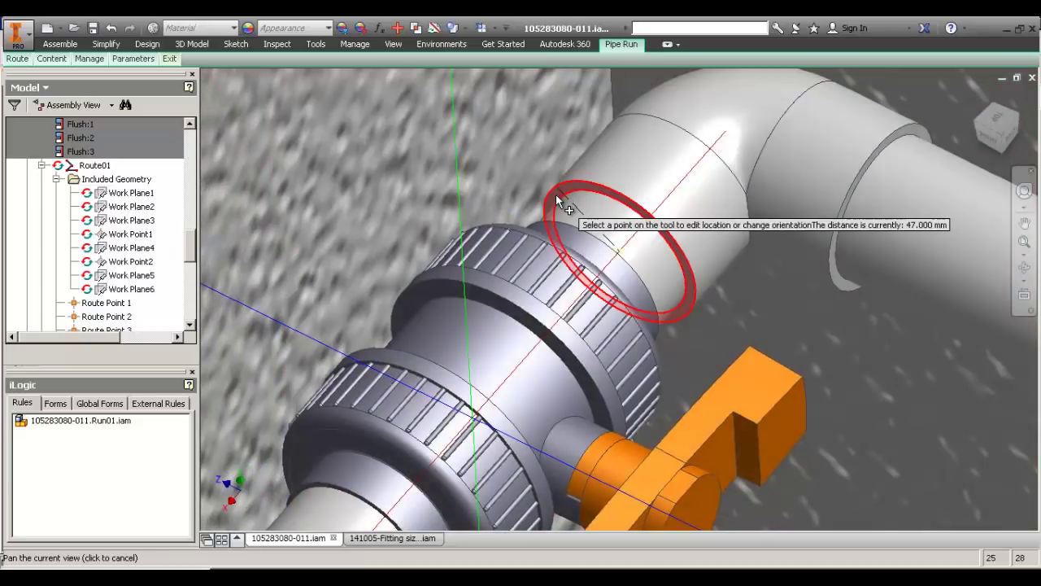
pyautogui.click(555, 195)
pyautogui.write('125')
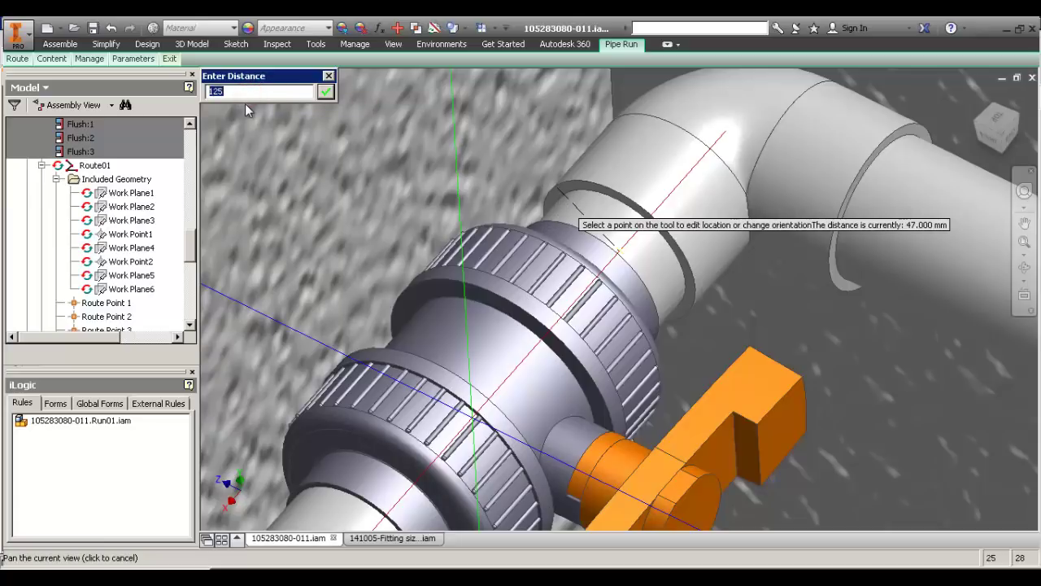
pyautogui.write('20')
pyautogui.click(326, 93)
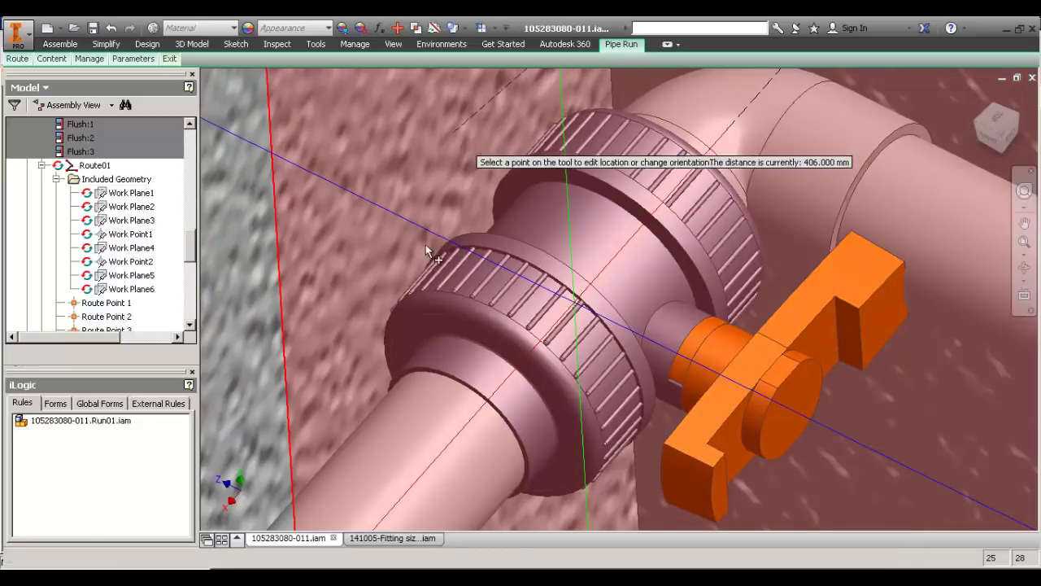
# Examine the repositioned ball valve from several angles, checking its clearance to the corner elbow, the walls and the adjacent coupling.
pyautogui.scroll(2, 545, 330)
pyautogui.scroll(2, 630, 323)
pyautogui.press('F4')
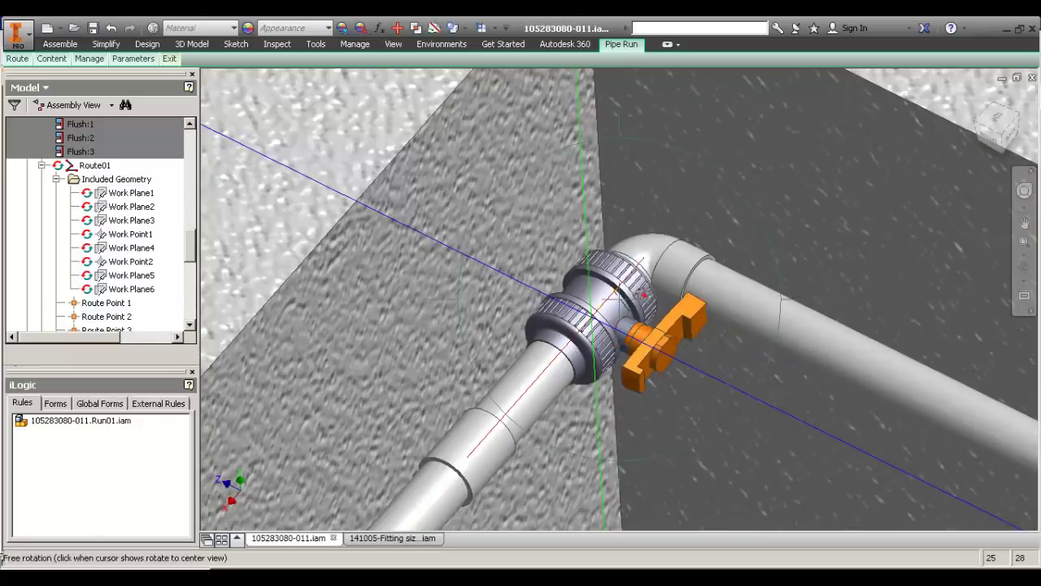
pyautogui.moveTo(643, 295)
pyautogui.mouseDown()
pyautogui.moveTo(607, 309)
pyautogui.moveTo(640, 307)
pyautogui.mouseUp()
pyautogui.moveTo(639, 307); pyautogui.dragTo(462, 301, button='middle')
pyautogui.scroll(3, 462, 301)
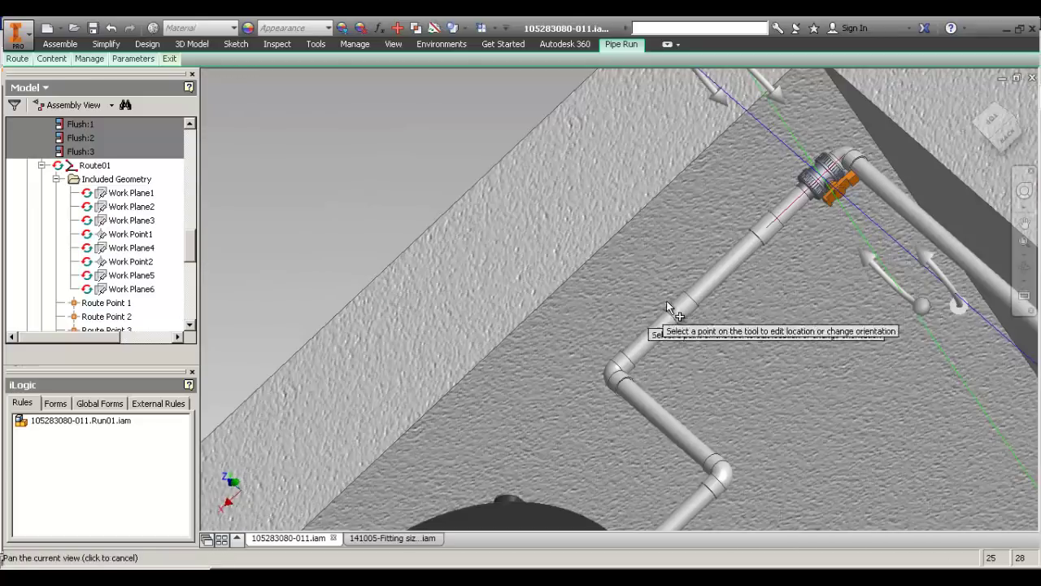
pyautogui.moveTo(788, 262); pyautogui.dragTo(762, 240)
pyautogui.scroll(2, 597, 277)
pyautogui.rightClick(614, 249)
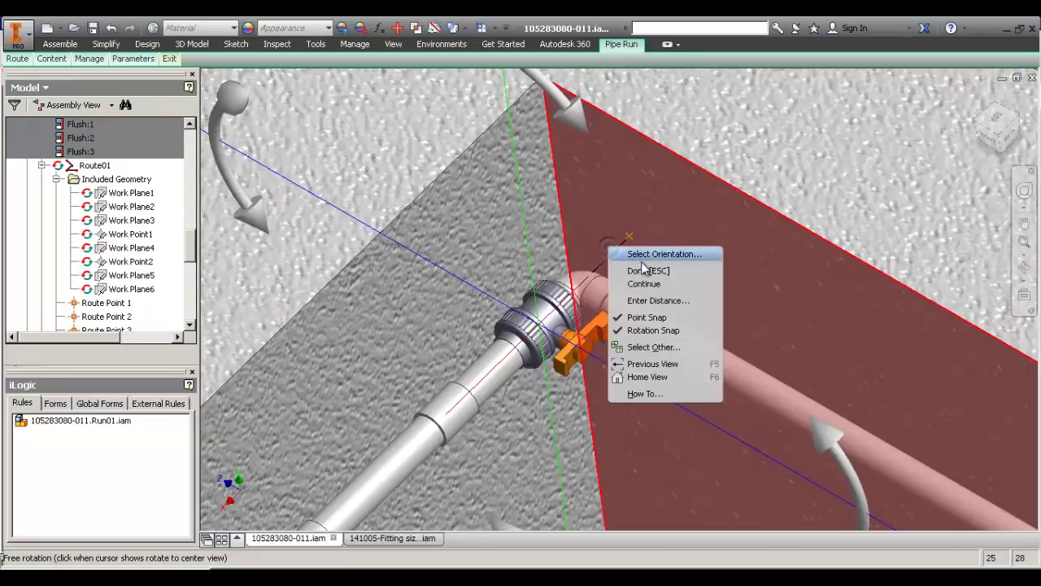
pyautogui.click(606, 120)
pyautogui.scroll(-2, 611, 175)
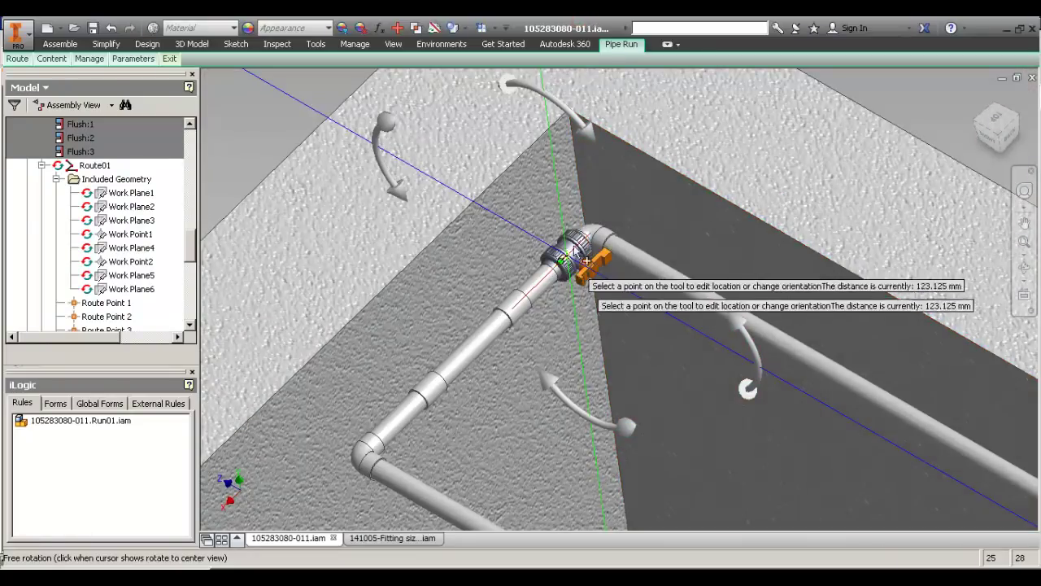
pyautogui.scroll(-2, 575, 256)
pyautogui.moveTo(604, 303); pyautogui.dragTo(593, 274, button='middle')
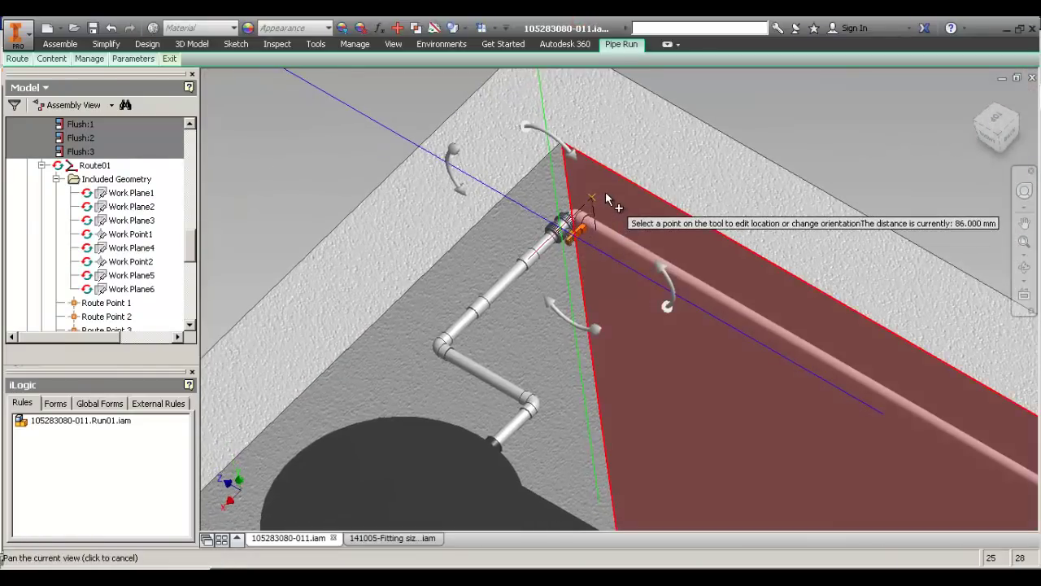
pyautogui.moveTo(504, 426); pyautogui.dragTo(571, 185, button='middle')
pyautogui.moveTo(585, 259); pyautogui.dragTo(540, 404, button='middle')
pyautogui.scroll(6, 548, 229)
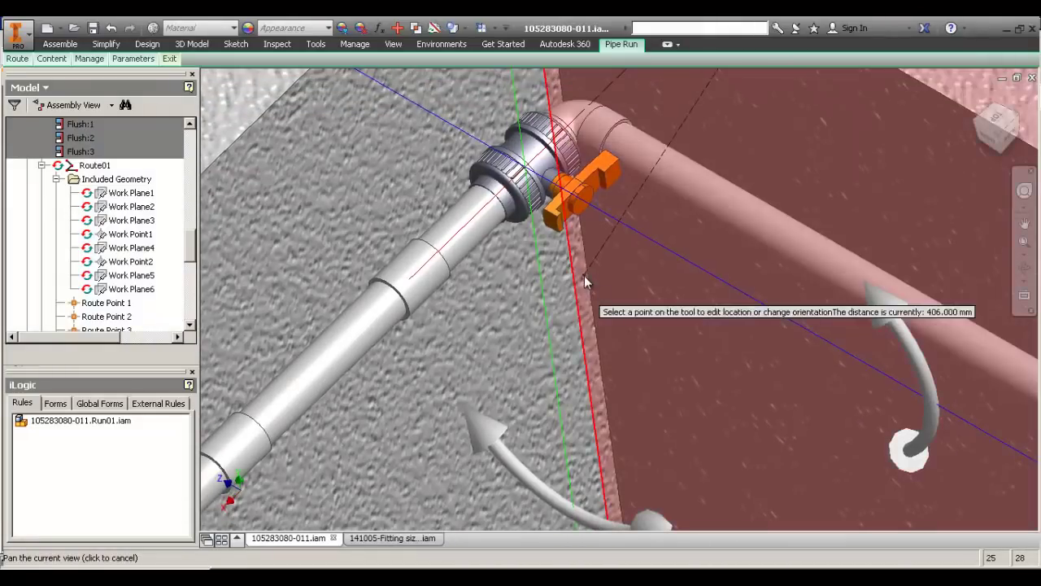
# Finish placing the ball valve and open Route01 for editing.
pyautogui.rightClick(584, 275)
pyautogui.click(609, 297)
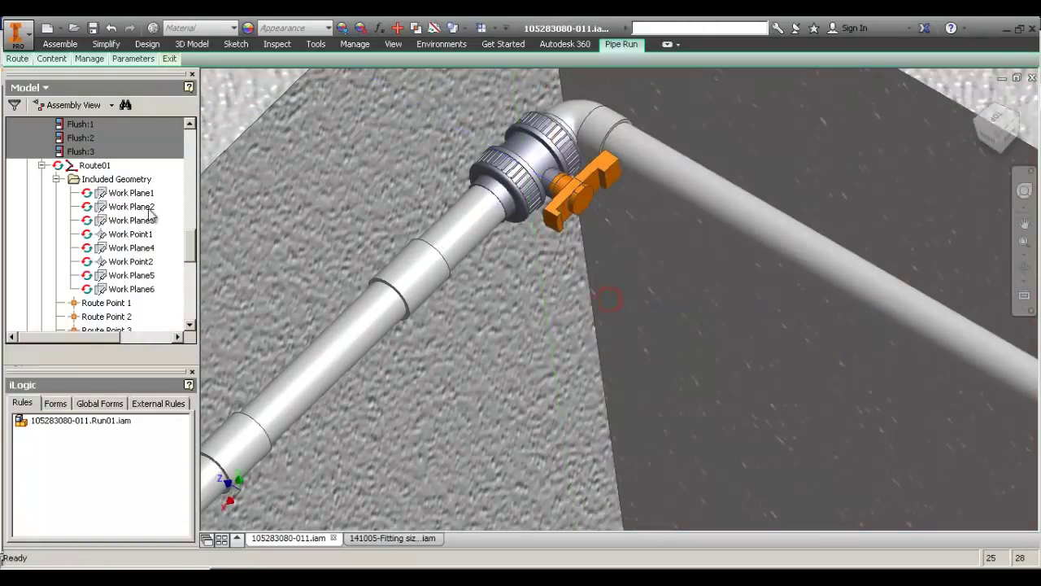
pyautogui.doubleClick(103, 166)
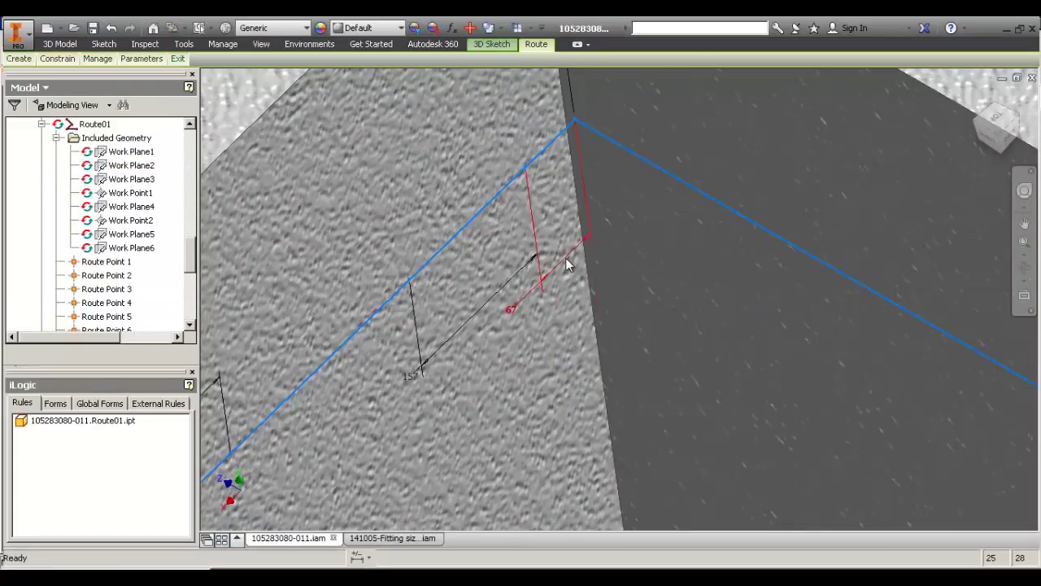
# Move the corner-to-valve dimension in line with the neighbouring valve-length dimension and check the values of d4 and d5.
pyautogui.moveTo(514, 308); pyautogui.dragTo(565, 230)
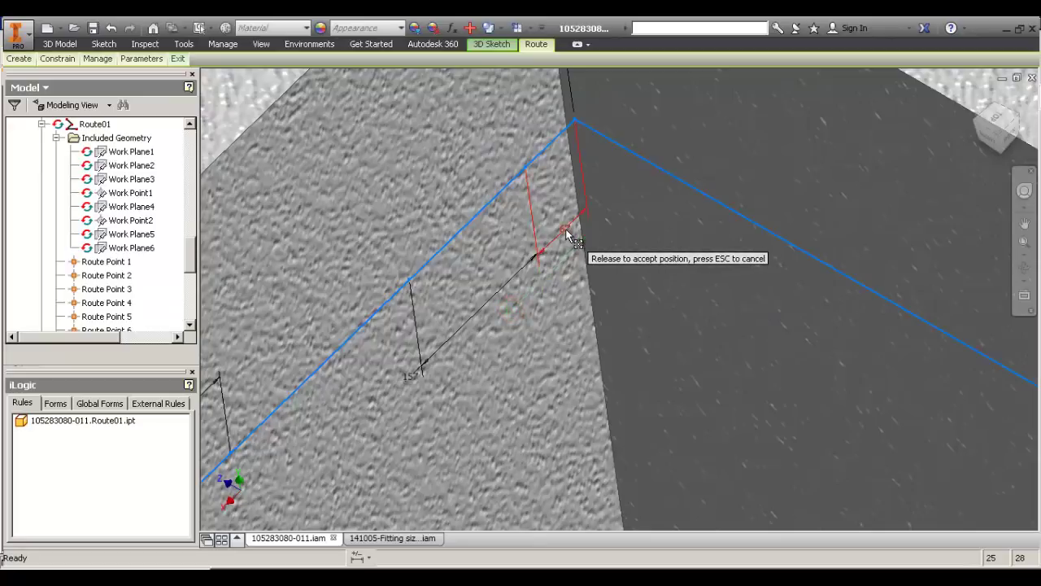
pyautogui.doubleClick(564, 228)
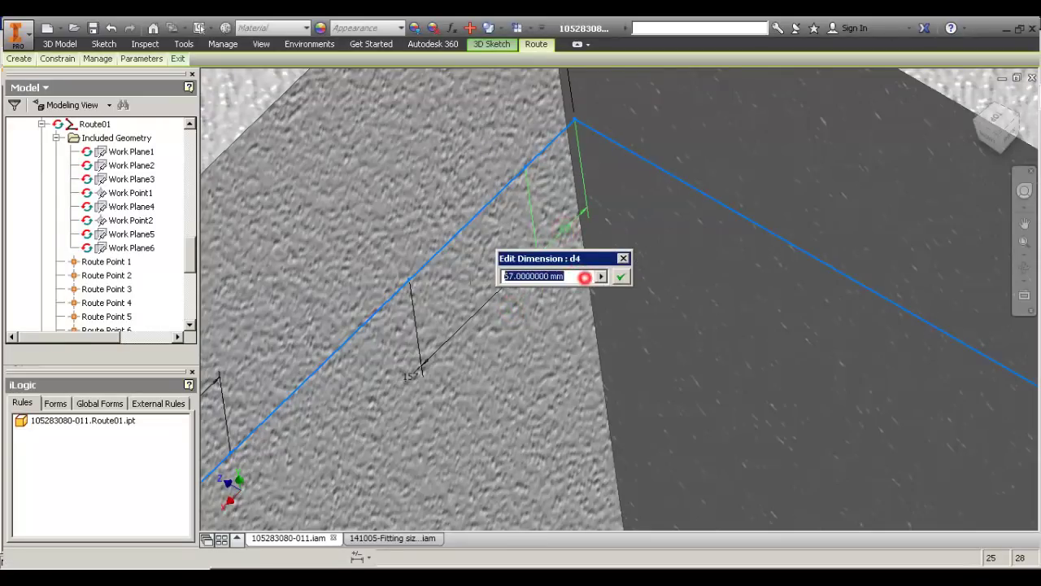
pyautogui.click(624, 259)
pyautogui.doubleClick(415, 372)
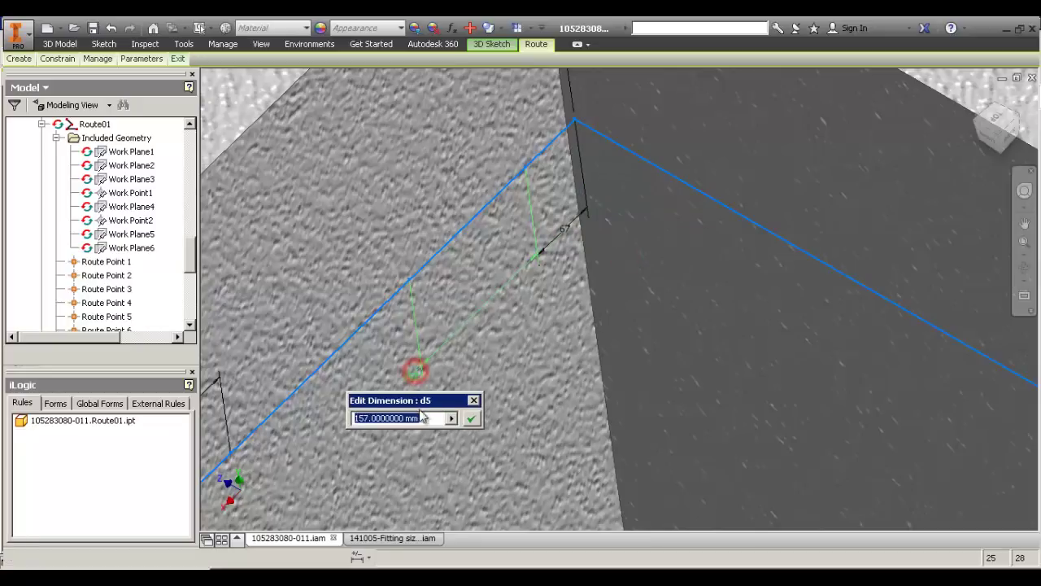
pyautogui.click(474, 401)
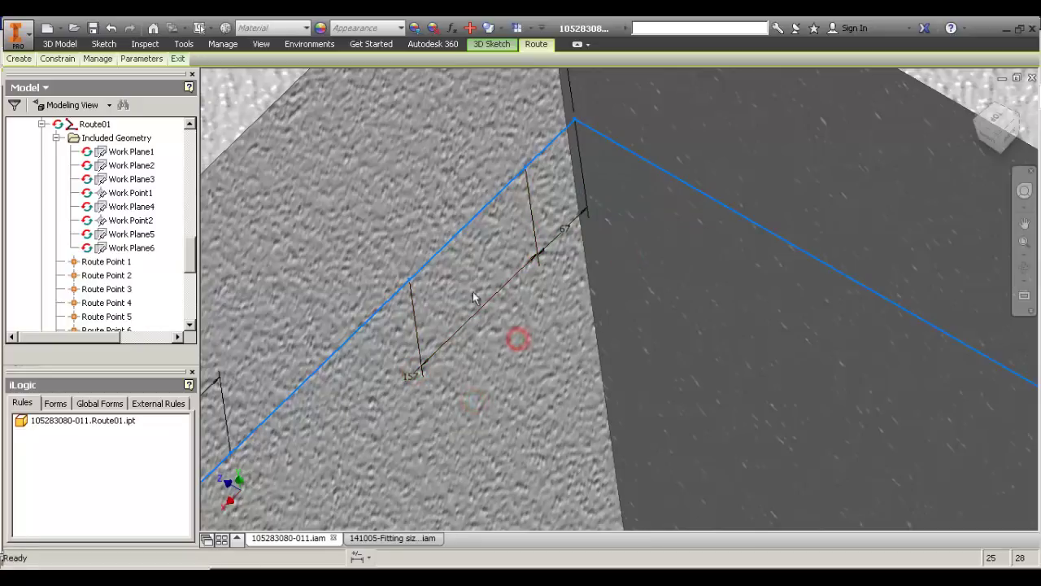
pyautogui.moveTo(441, 375); pyautogui.dragTo(548, 304, button='middle')
pyautogui.doubleClick(523, 303)
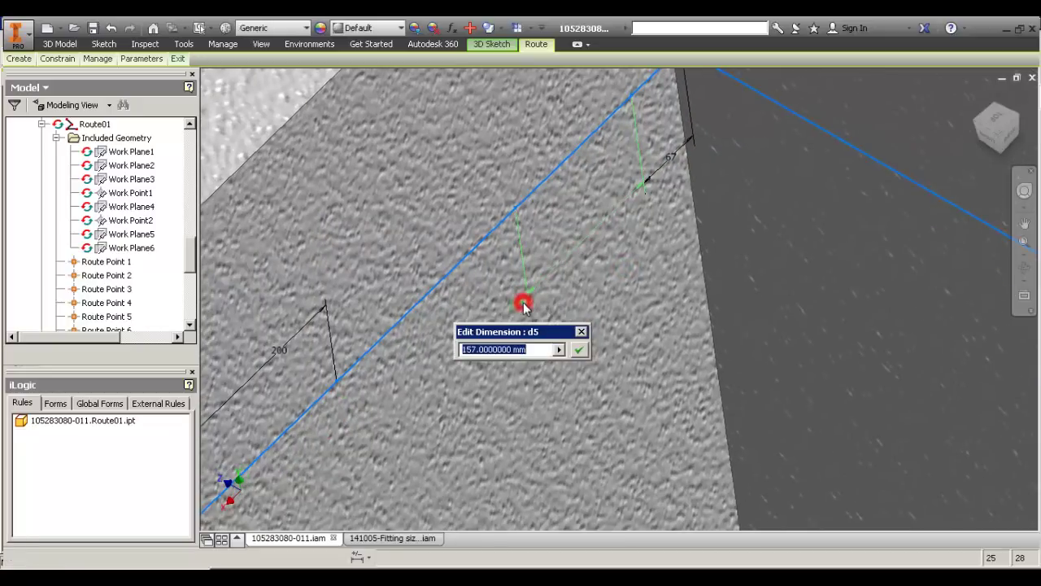
pyautogui.click(580, 330)
pyautogui.moveTo(618, 280); pyautogui.dragTo(565, 352, button='middle')
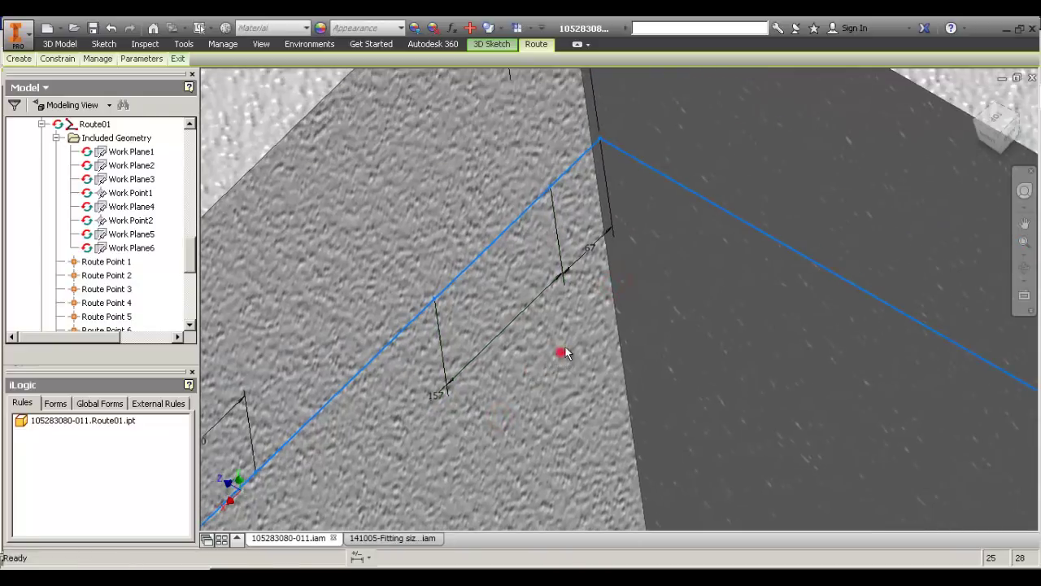
# Set dimension d4, between the route corner and the ball valve, to 112 mm through an elbow expression.
pyautogui.doubleClick(590, 249)
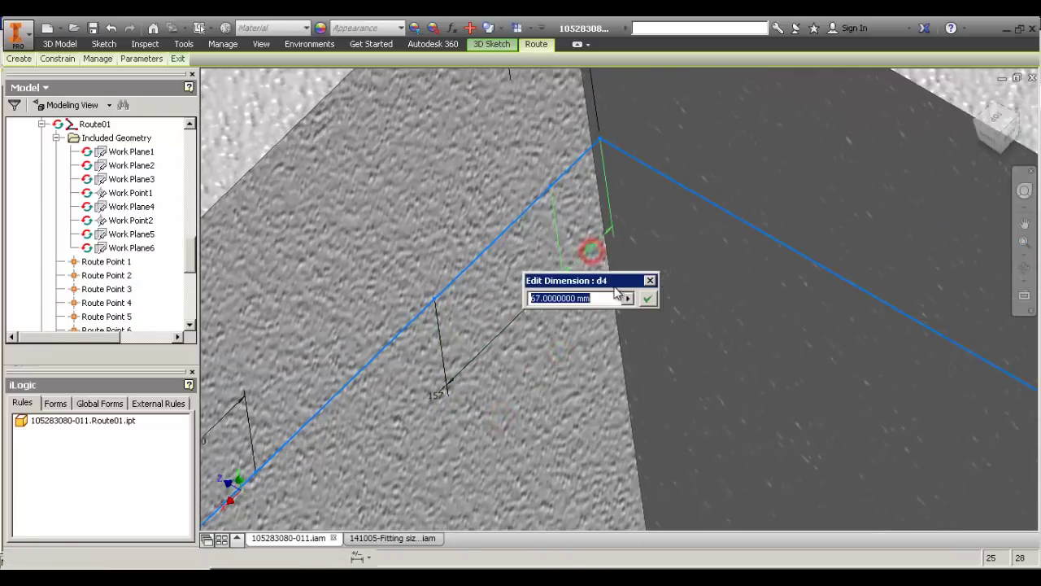
pyautogui.click(627, 297)
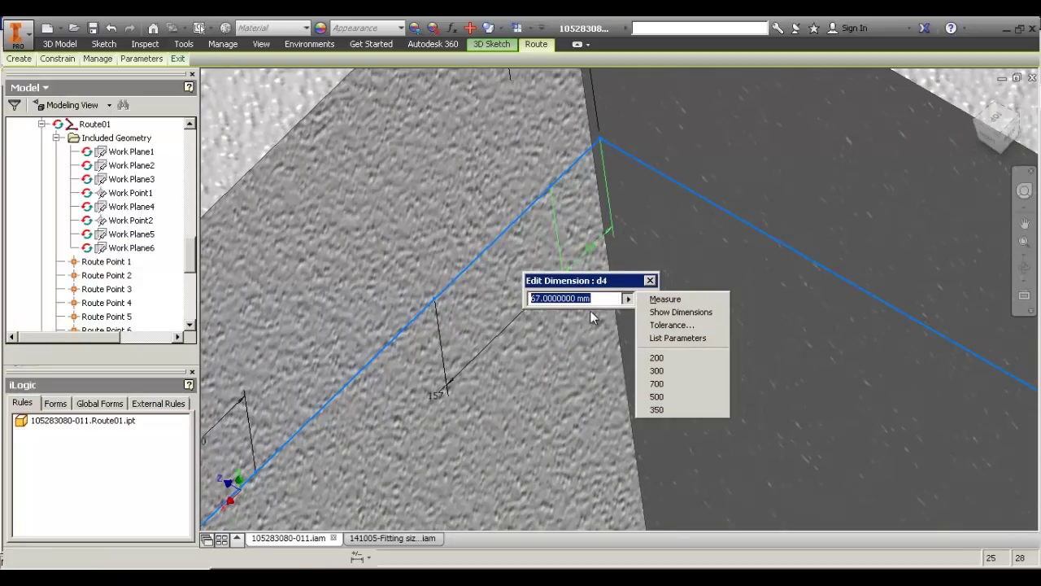
pyautogui.click(597, 296)
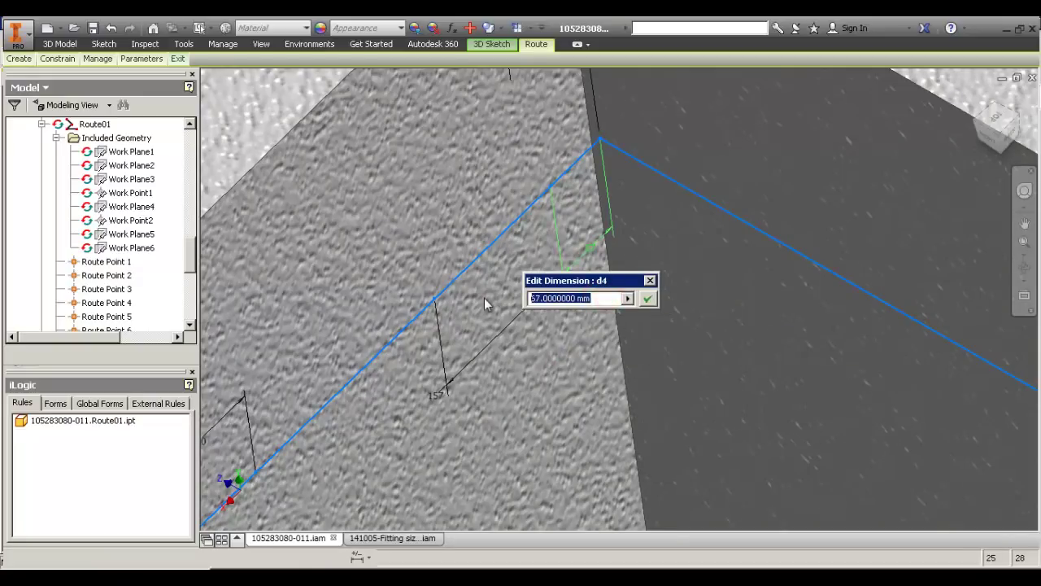
pyautogui.write('elbow')
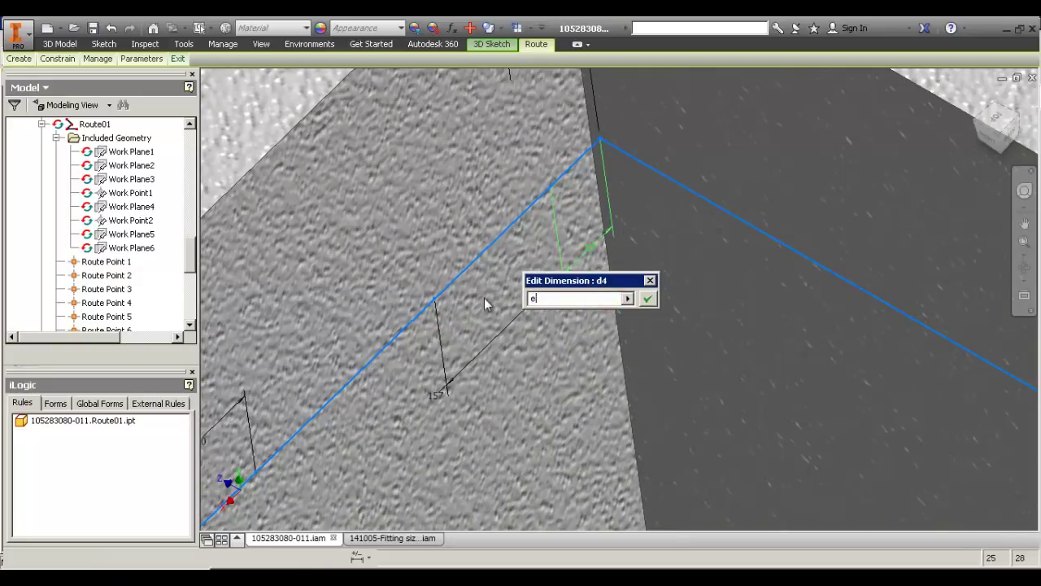
pyautogui.press('Return')
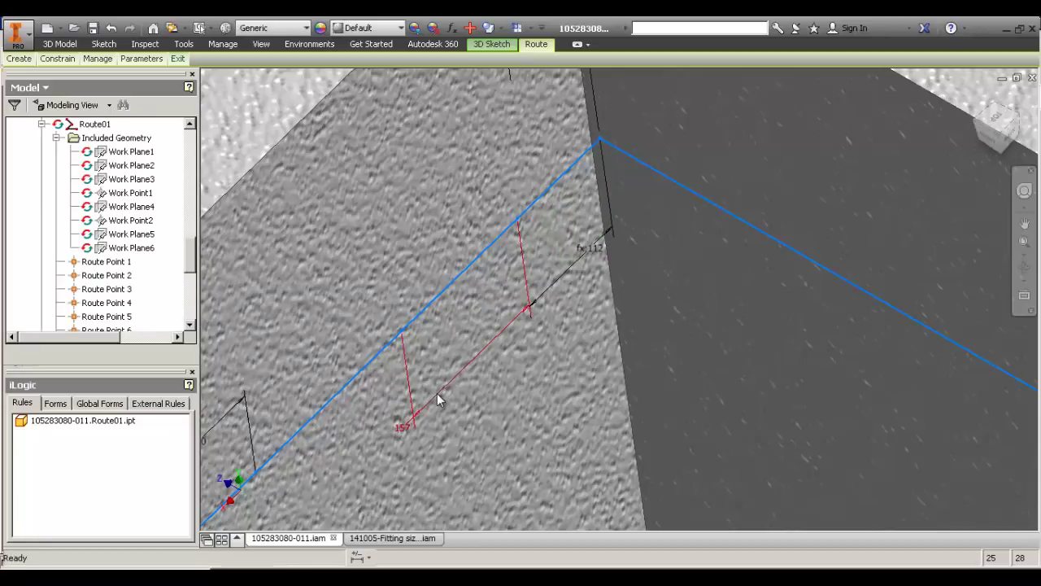
# Set dimension d5, adjoining the valve-to-corner dimension, to 112 mm through an elbow expression and finish the route sketch.
pyautogui.doubleClick(437, 396)
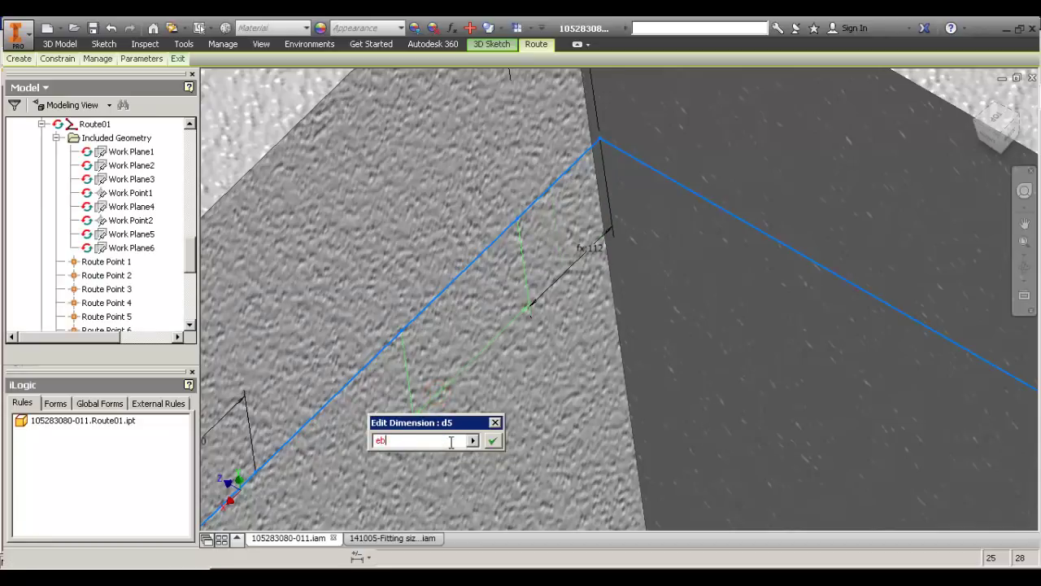
pyautogui.write('d3')
pyautogui.press('Return')
pyautogui.hotkey('ctrl', 'Return')
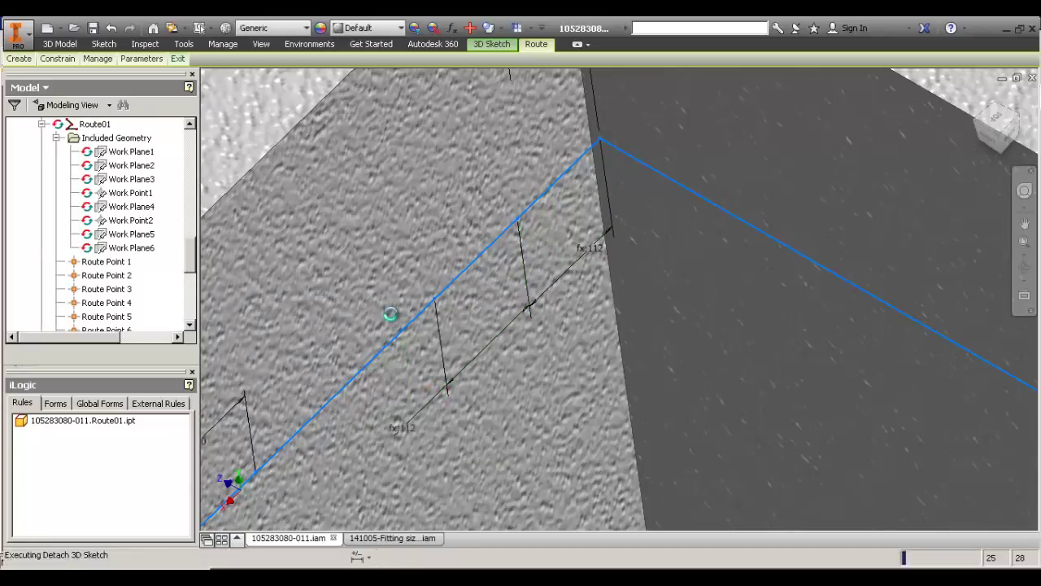
pyautogui.scroll(-5, 434, 179)
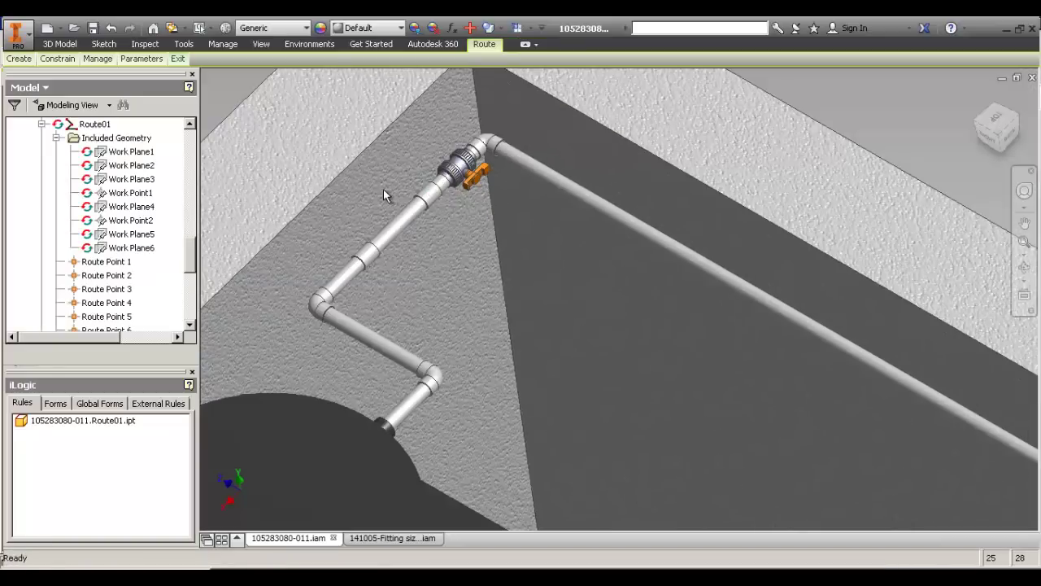
pyautogui.moveTo(385, 196); pyautogui.dragTo(447, 210, button='middle')
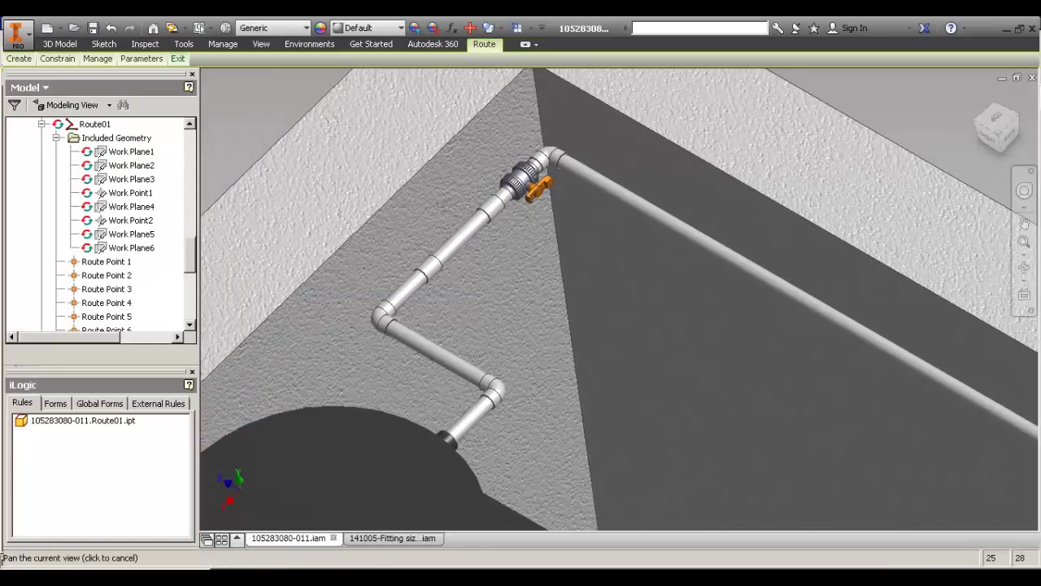
pyautogui.scroll(-3, 396, 184)
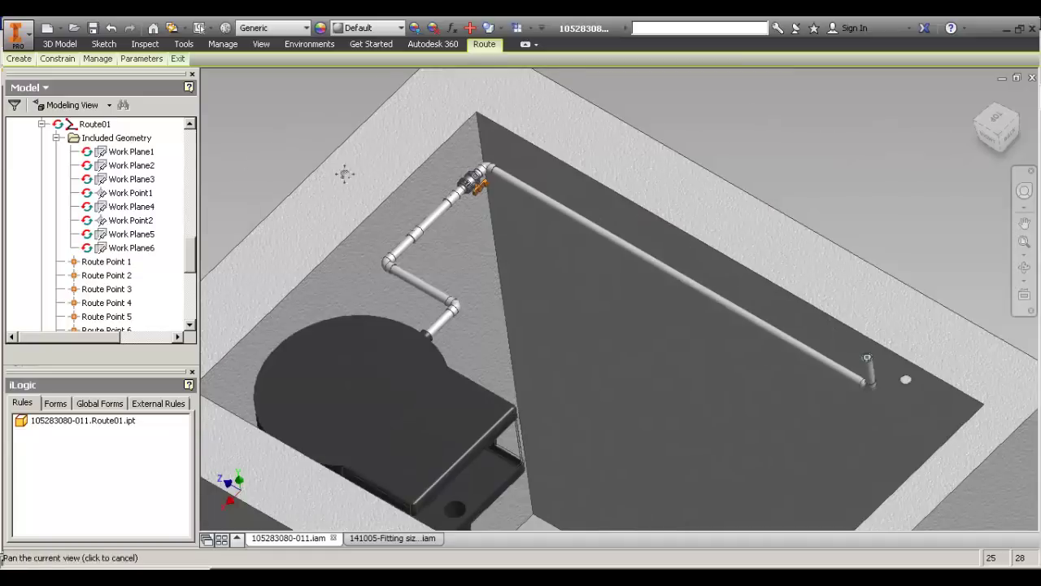
pyautogui.moveTo(344, 170); pyautogui.dragTo(383, 198, button='middle')
# Finish editing Route01 and return to the Run01 pipe run.
pyautogui.click(55, 45)
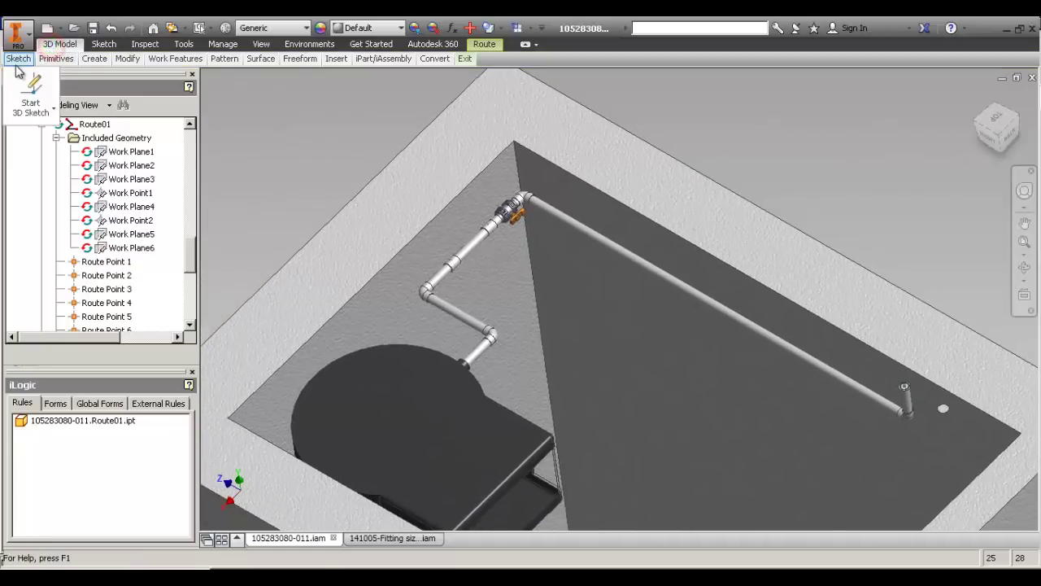
pyautogui.moveTo(71, 57)
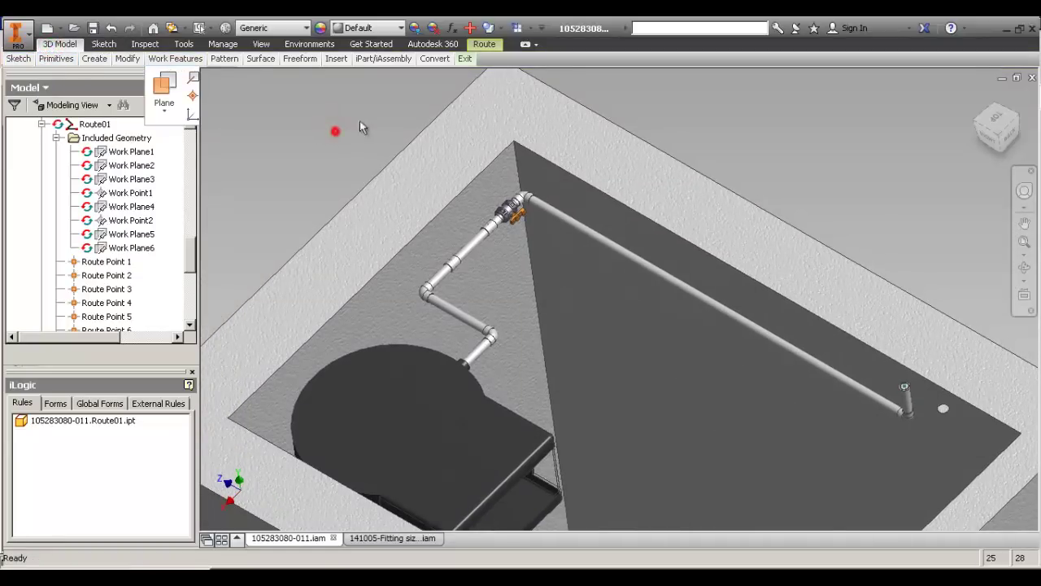
pyautogui.moveTo(460, 60)
pyautogui.click(470, 88)
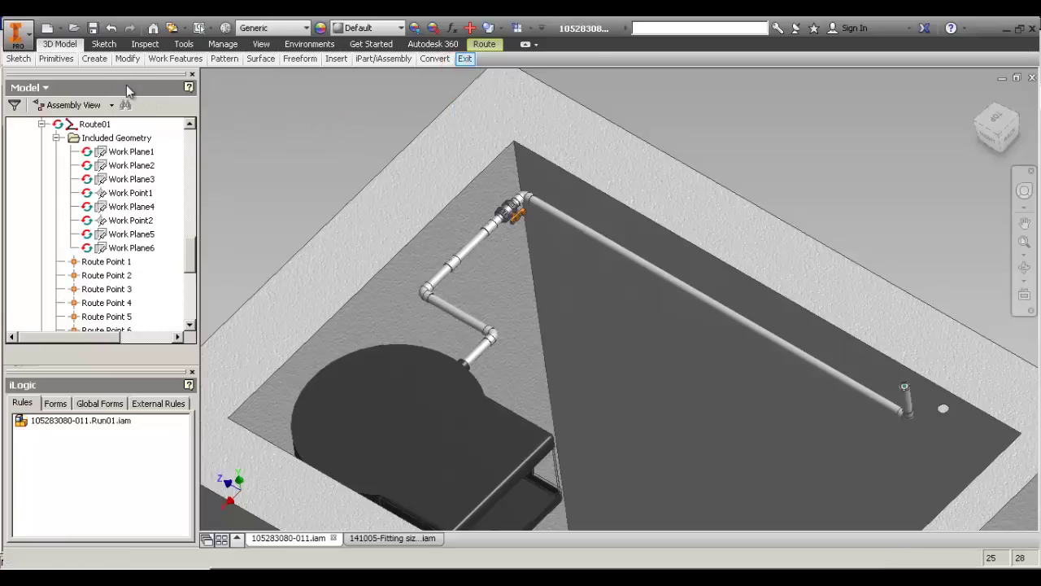
# Look up the DIN 8063 90 Deg Elbow Type W1 in Content Center and check its option for adding it to favorites.
pyautogui.moveTo(29, 64)
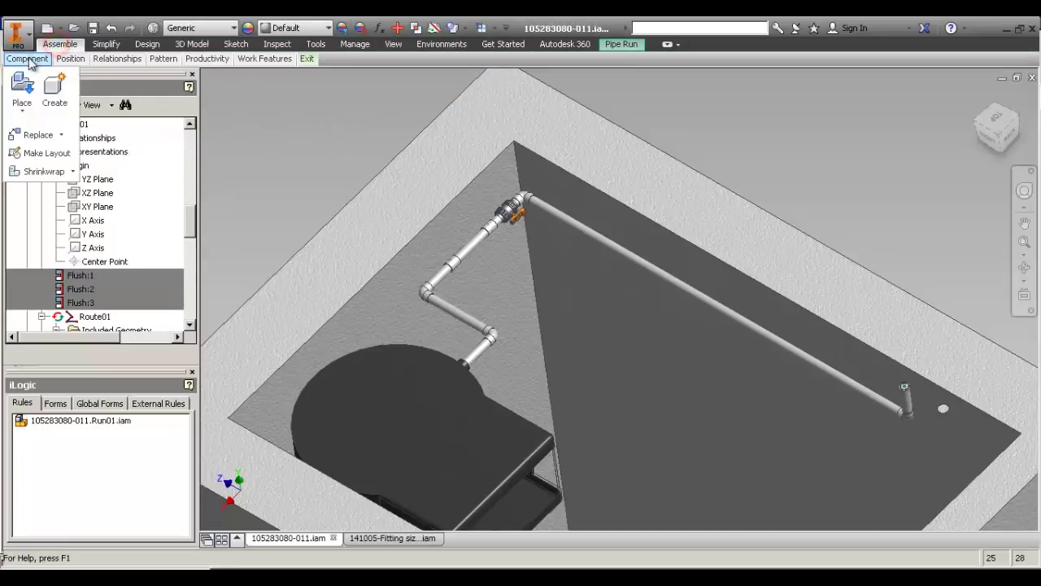
pyautogui.click(22, 106)
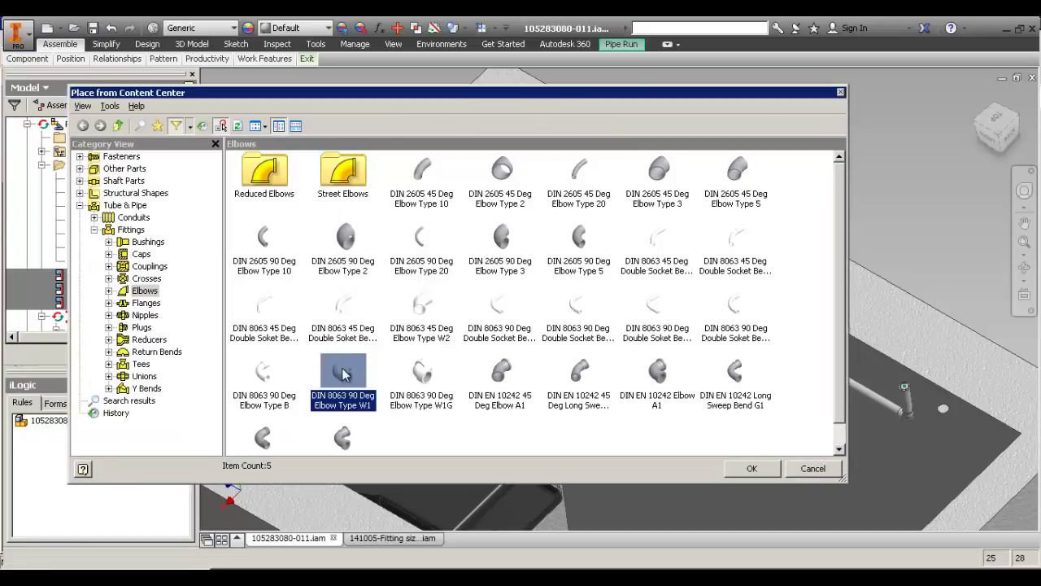
pyautogui.rightClick(342, 373)
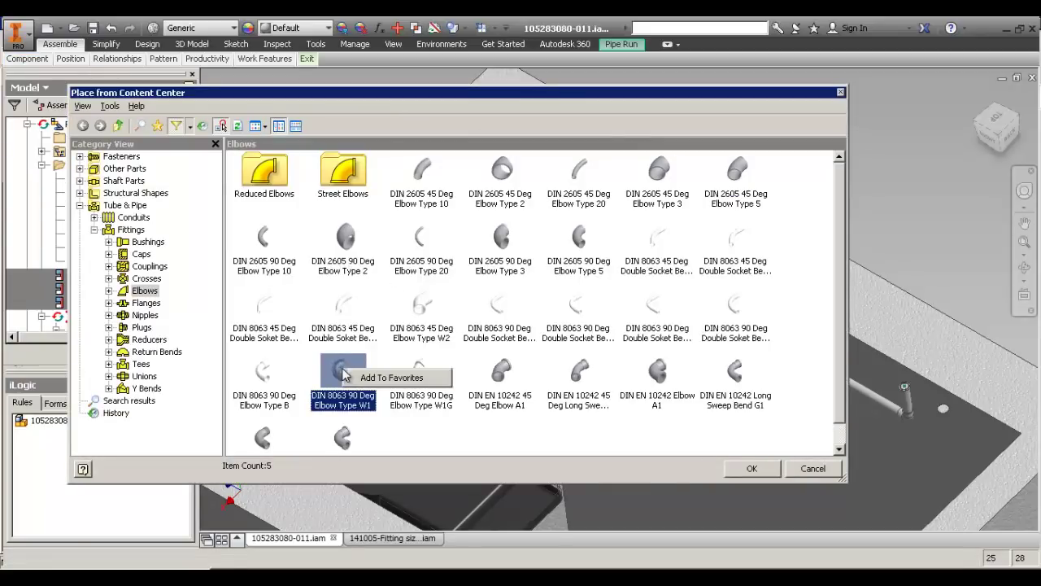
pyautogui.click(483, 96)
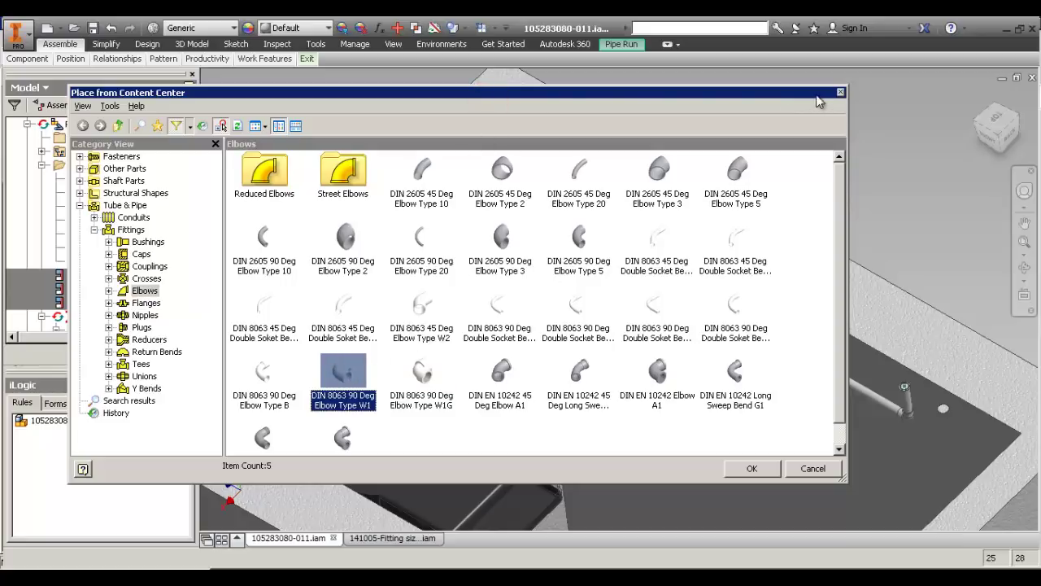
pyautogui.click(842, 92)
pyautogui.click(757, 96)
# Show the Content Center favorites in the browser and check the available favorites groups.
pyautogui.scroll(-4, 533, 191)
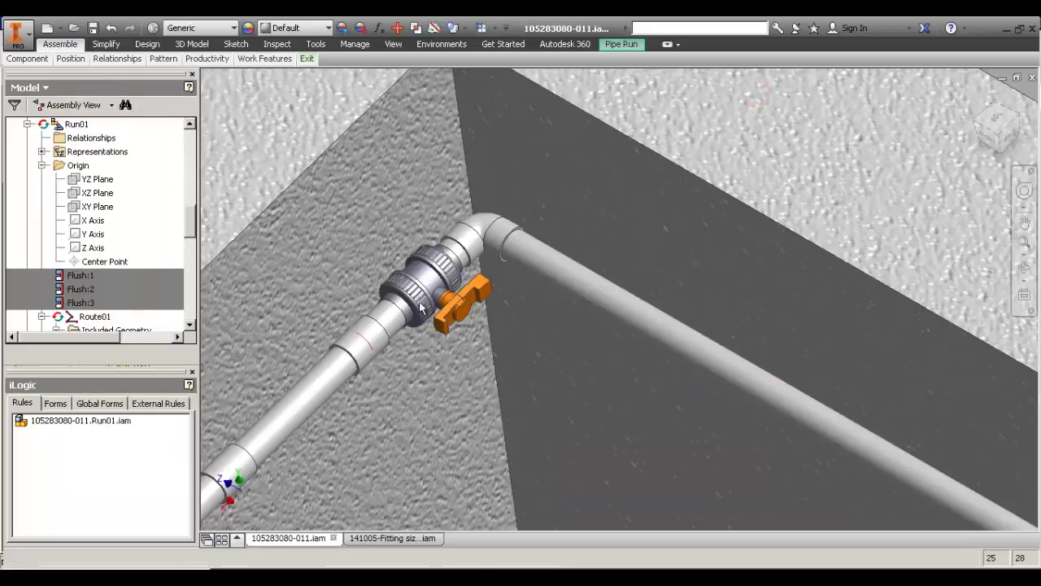
pyautogui.moveTo(437, 273); pyautogui.dragTo(531, 179, button='middle')
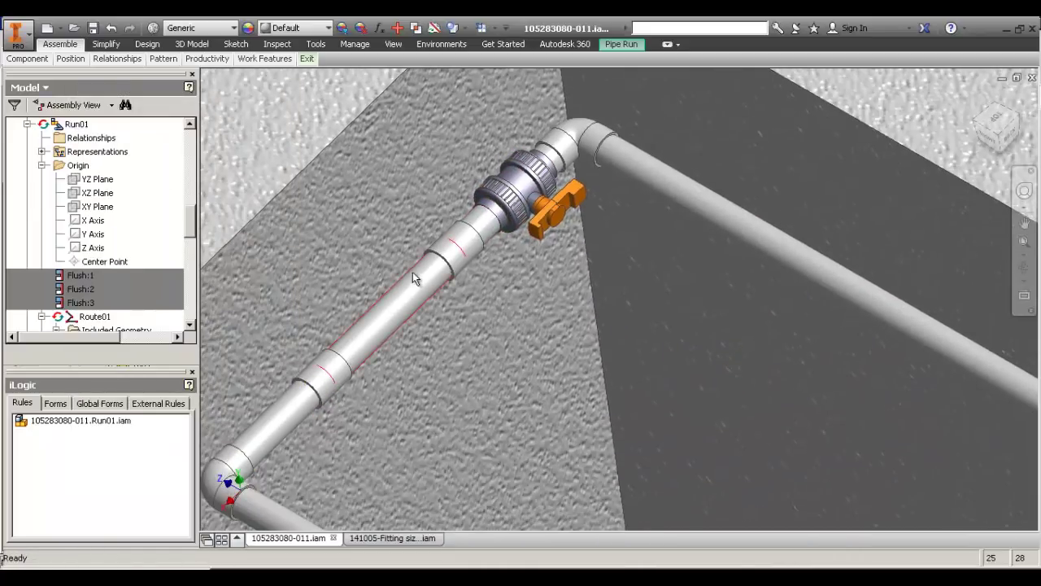
pyautogui.click(44, 87)
pyautogui.click(40, 116)
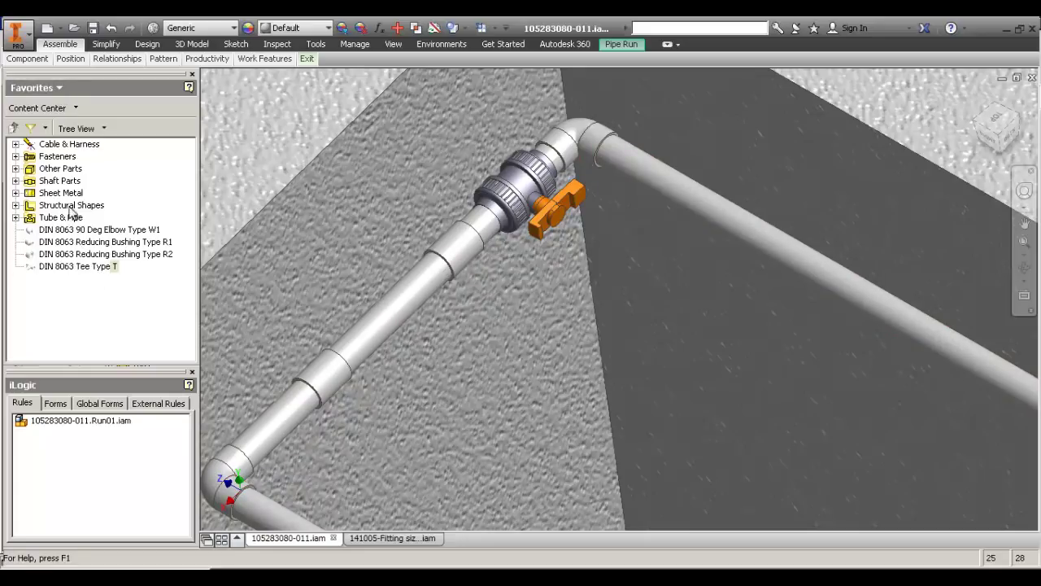
pyautogui.click(76, 107)
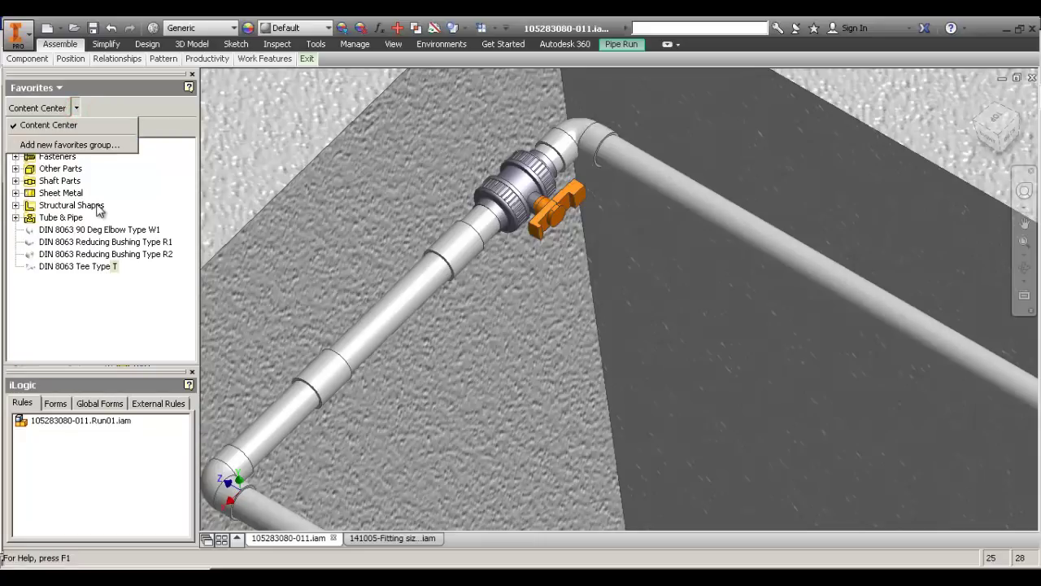
pyautogui.click(106, 305)
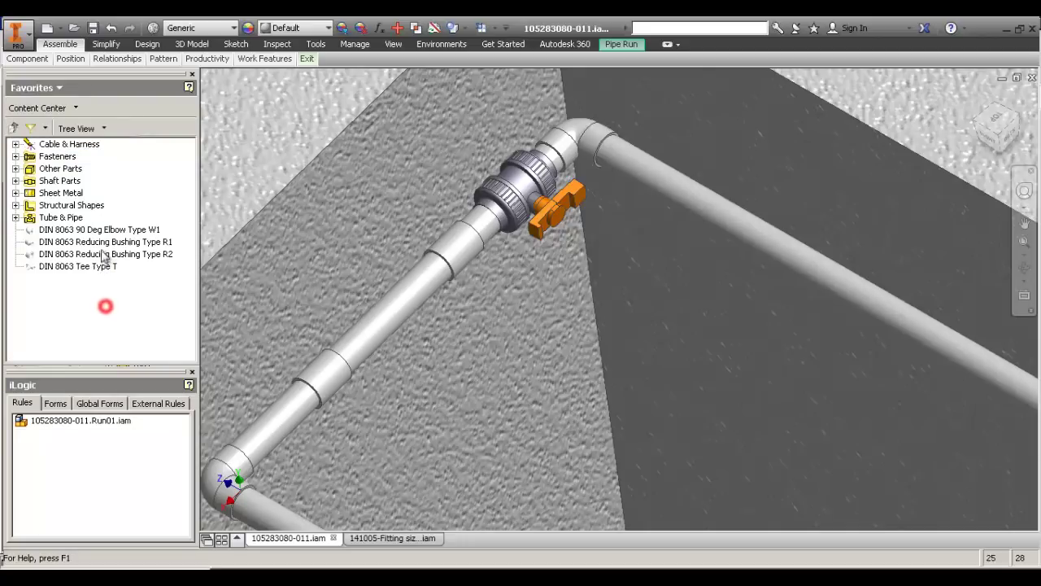
# Insert a DIN 8063 Tee Type T, size M32, at the coupling next to the ball valve.
pyautogui.doubleClick(69, 267)
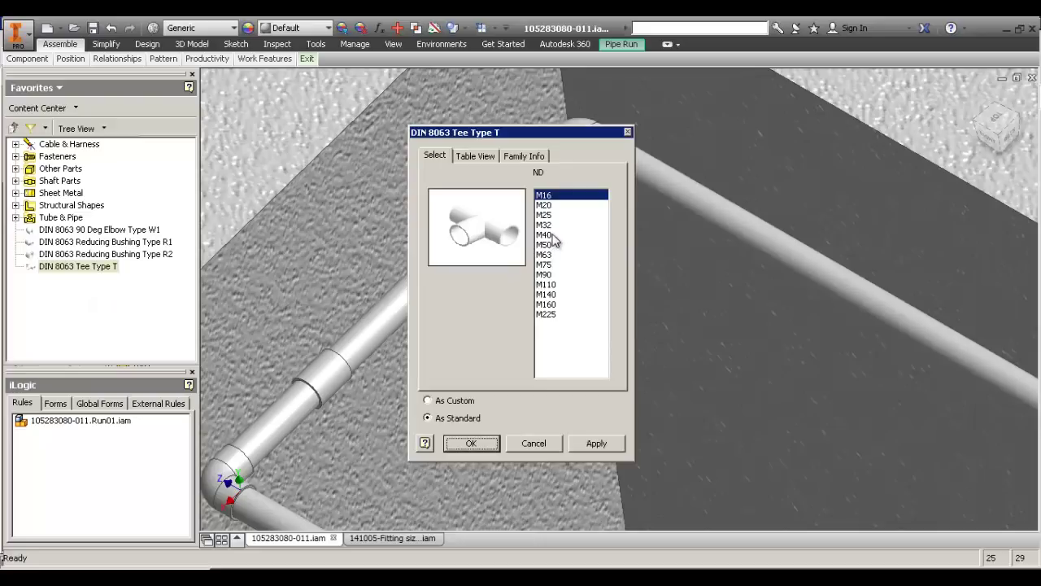
pyautogui.click(557, 224)
pyautogui.click(471, 442)
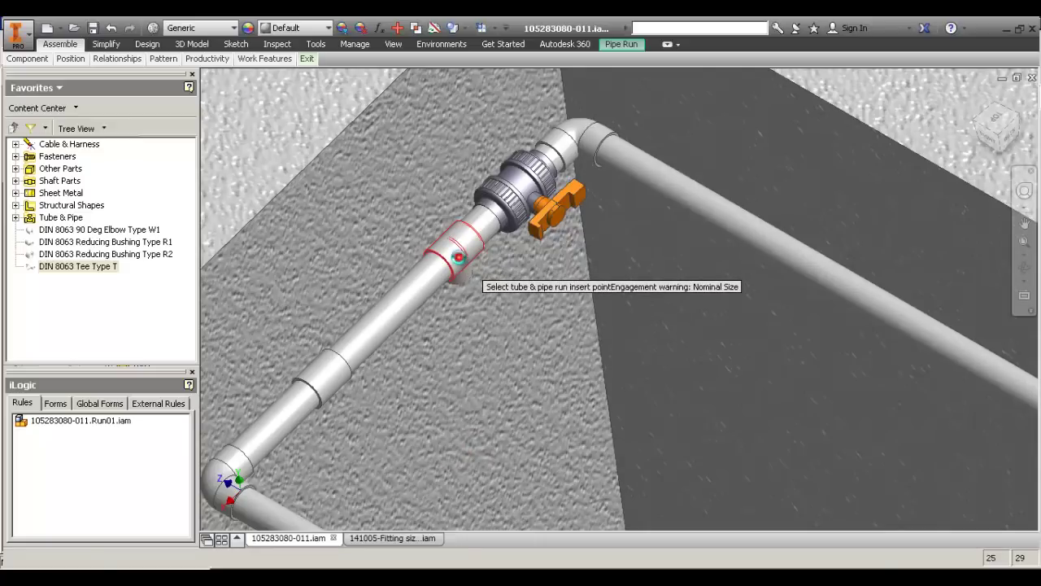
pyautogui.click(460, 261)
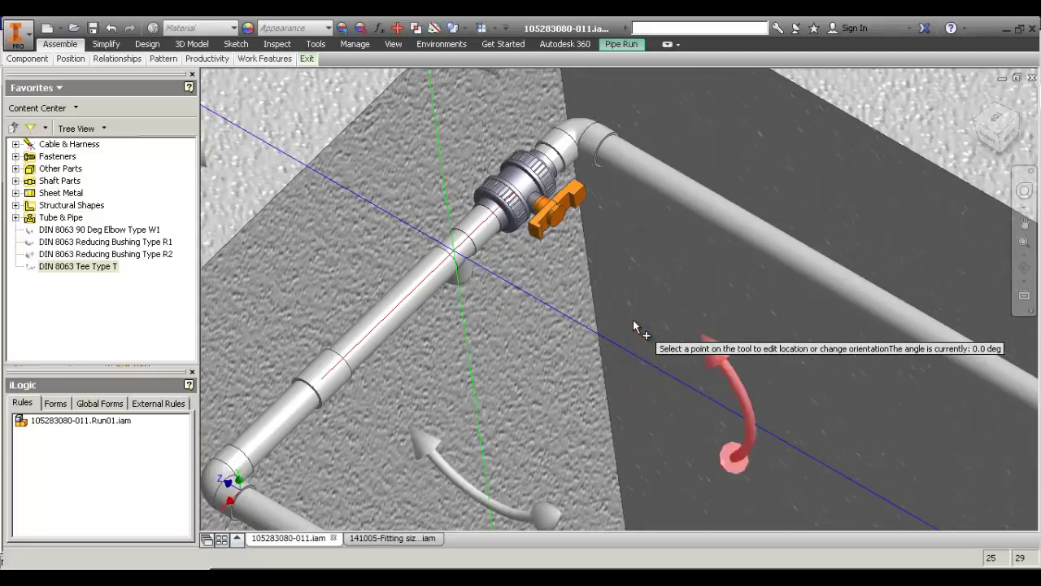
# Try rotating the tee's branch 90 degrees about the pipe axis, and turn it back to its original orientation.
pyautogui.scroll(3, 674, 320)
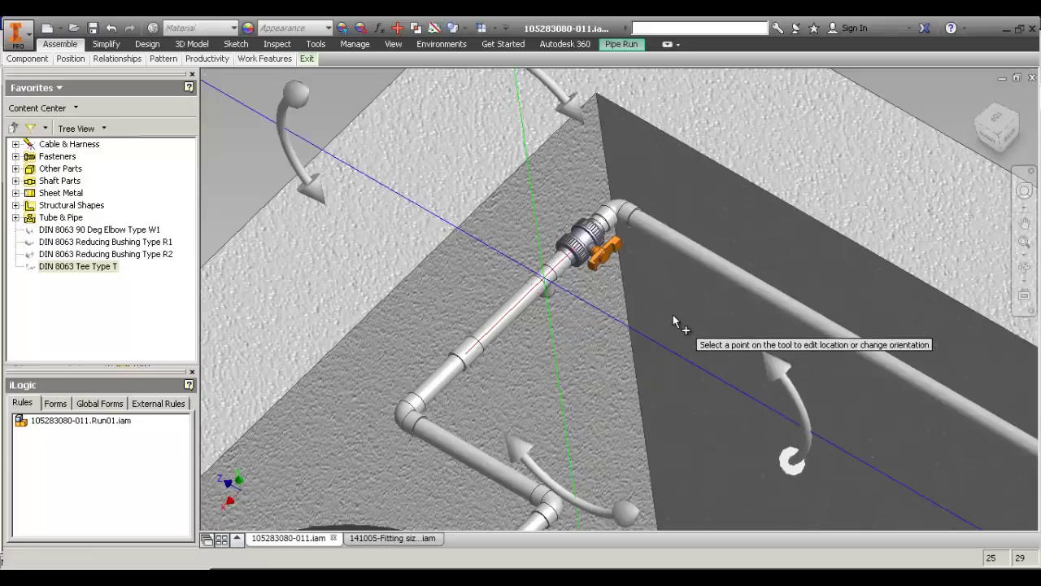
pyautogui.click(783, 376)
pyautogui.write('90')
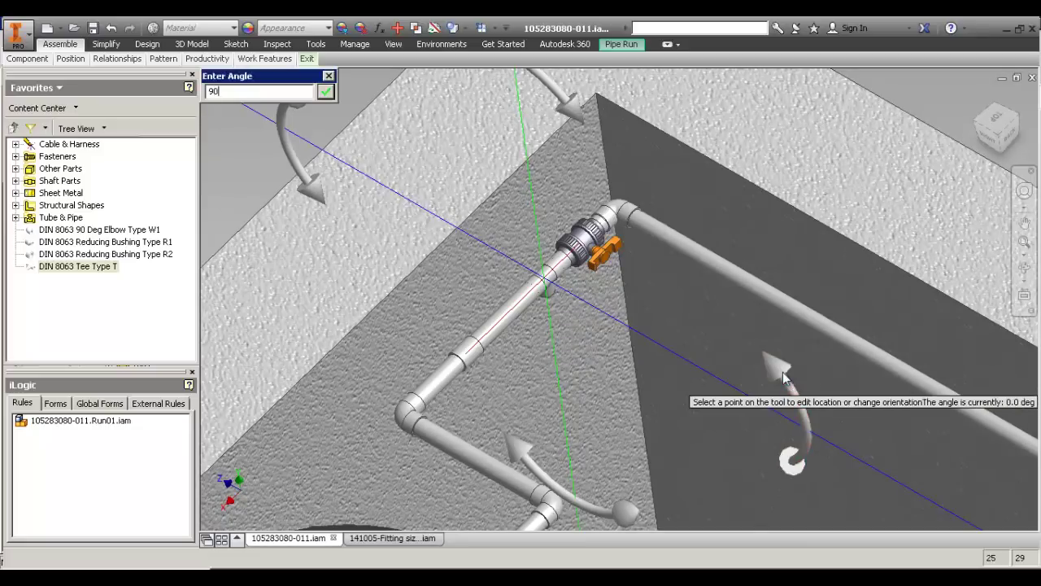
pyautogui.press('Return')
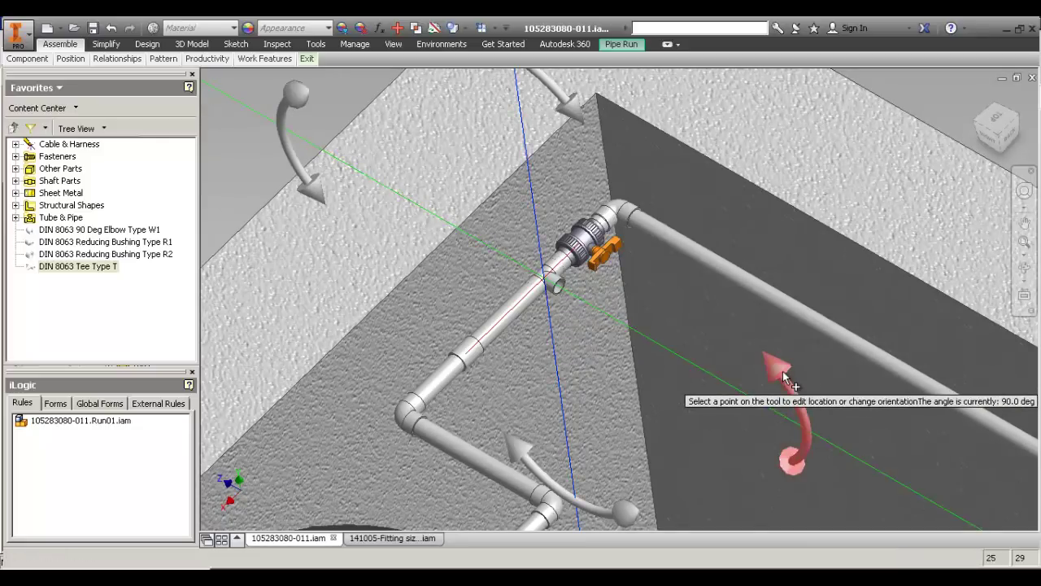
pyautogui.click(520, 458)
pyautogui.write('90 degree')
pyautogui.press('Return')
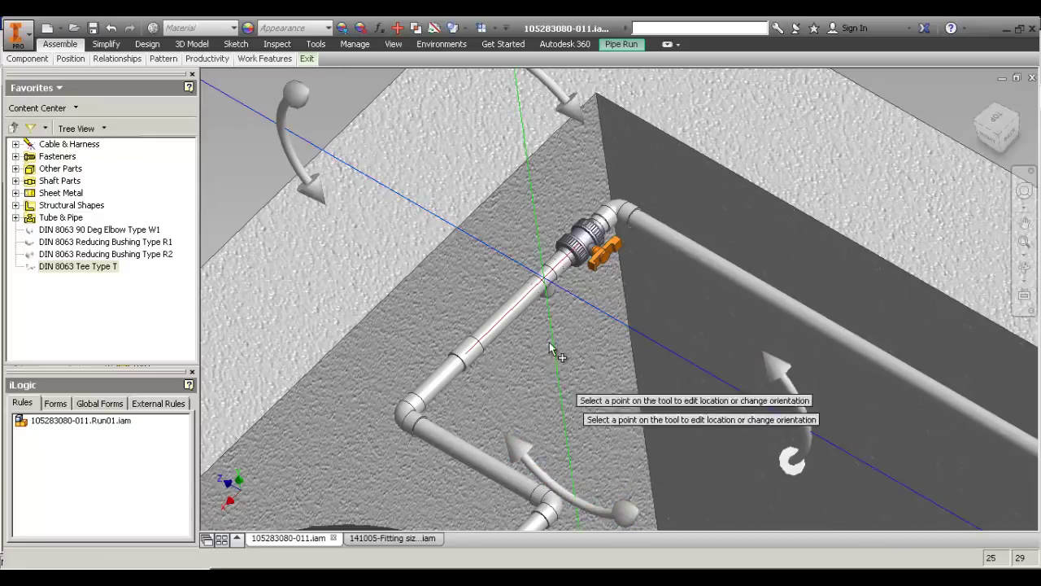
# Finish placing the tee and replace it with a larger nominal size that matches the pipe.
pyautogui.rightClick(423, 275)
pyautogui.click(451, 298)
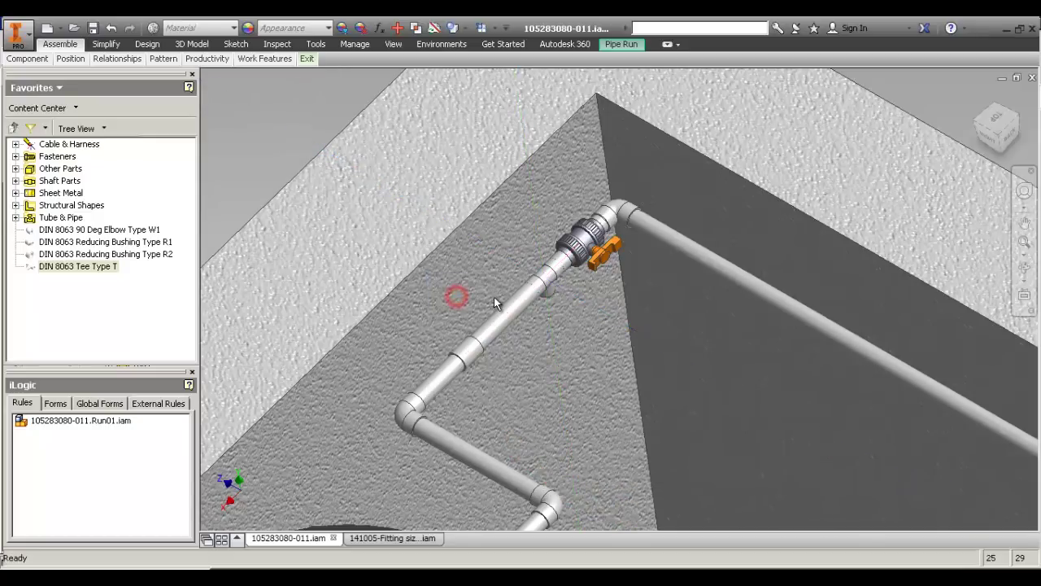
pyautogui.scroll(-2, 558, 288)
pyautogui.click(541, 293)
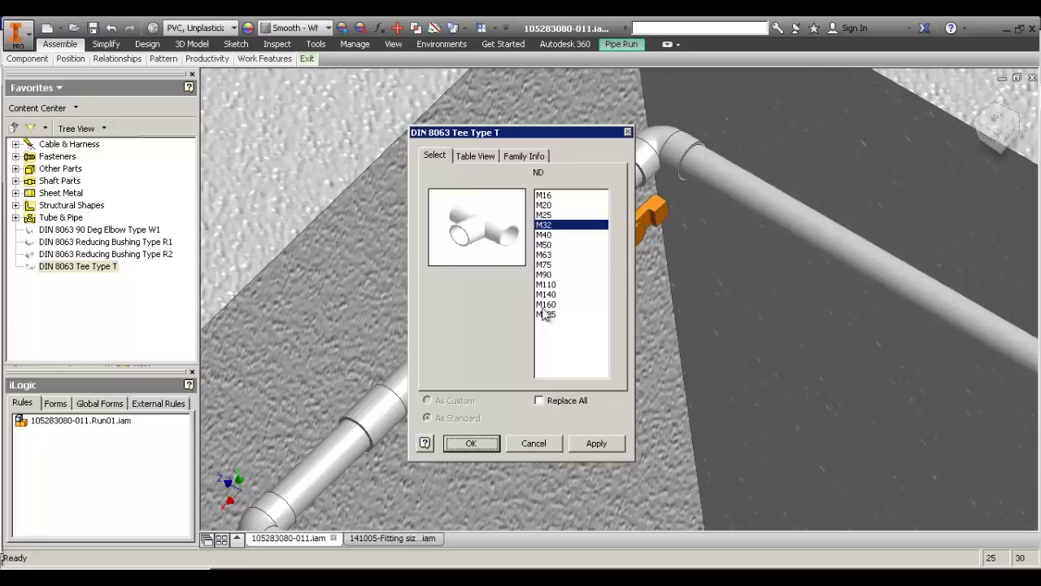
pyautogui.click(471, 442)
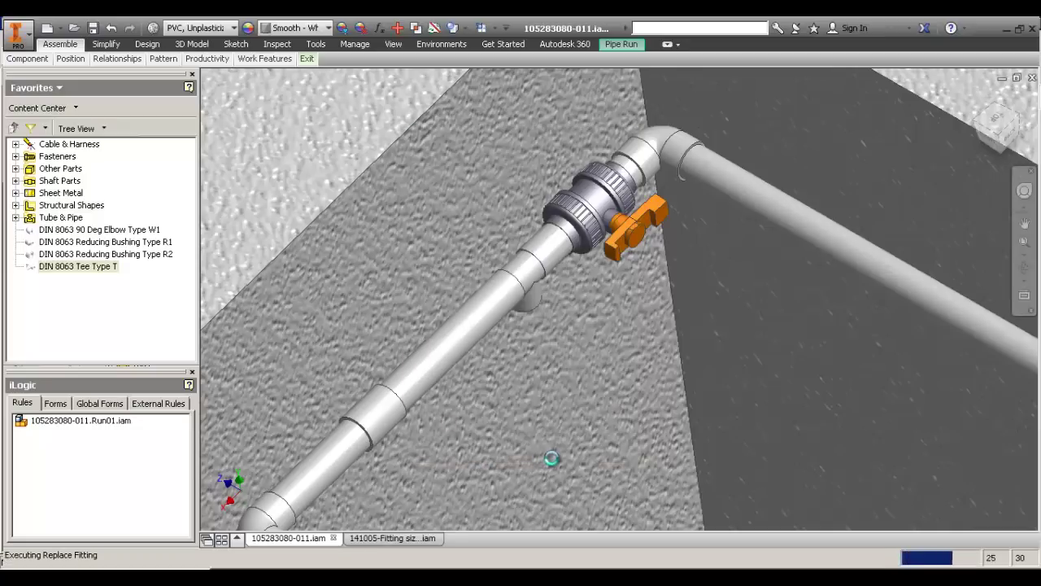
# Examine the resized tee from several angles, checking its fit against the ball valve, the corner elbow and the walls.
pyautogui.scroll(3, 610, 289)
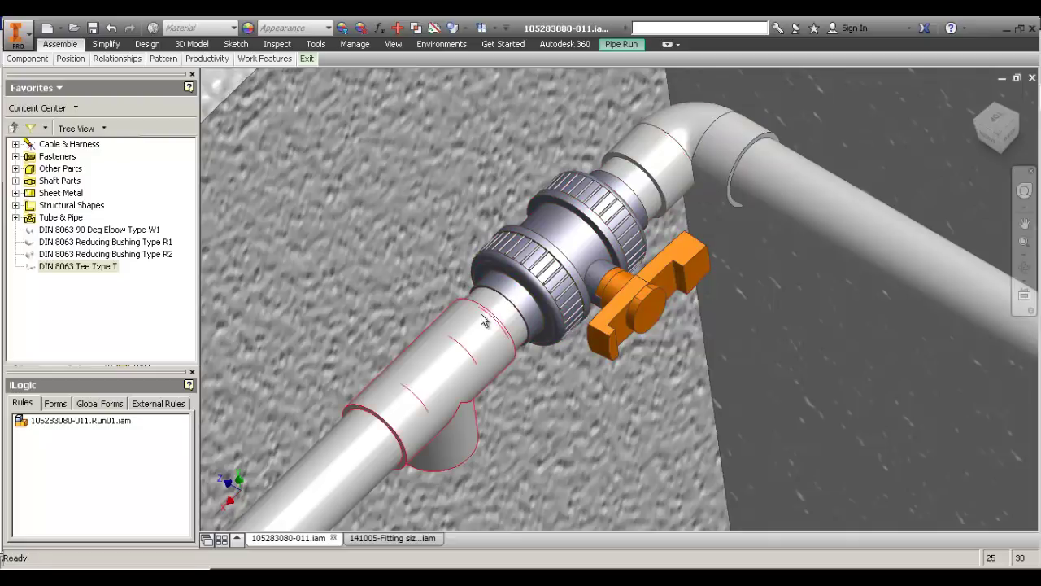
pyautogui.scroll(-4, 537, 301)
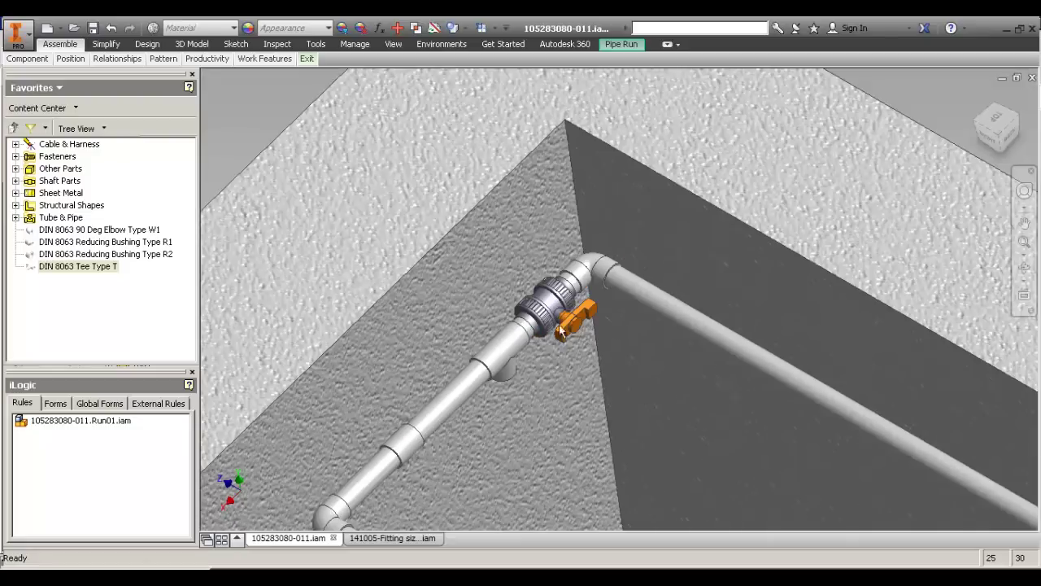
pyautogui.press('F4')
pyautogui.moveTo(740, 167); pyautogui.dragTo(578, 333)
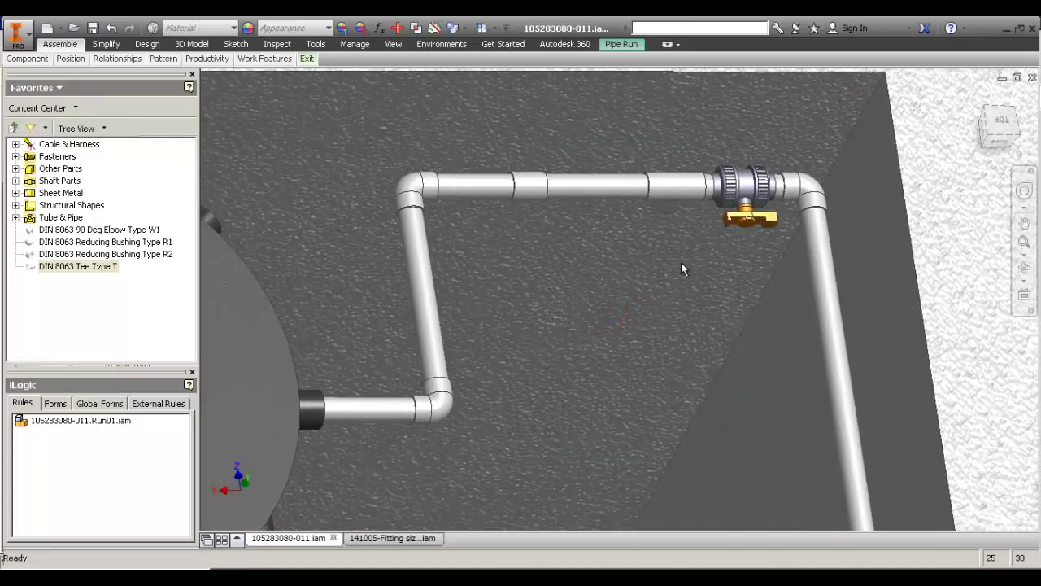
pyautogui.press('F4')
pyautogui.moveTo(681, 266); pyautogui.dragTo(620, 297)
pyautogui.moveTo(710, 273); pyautogui.dragTo(371, 408, button='middle')
pyautogui.moveTo(697, 296); pyautogui.dragTo(544, 337, button='middle')
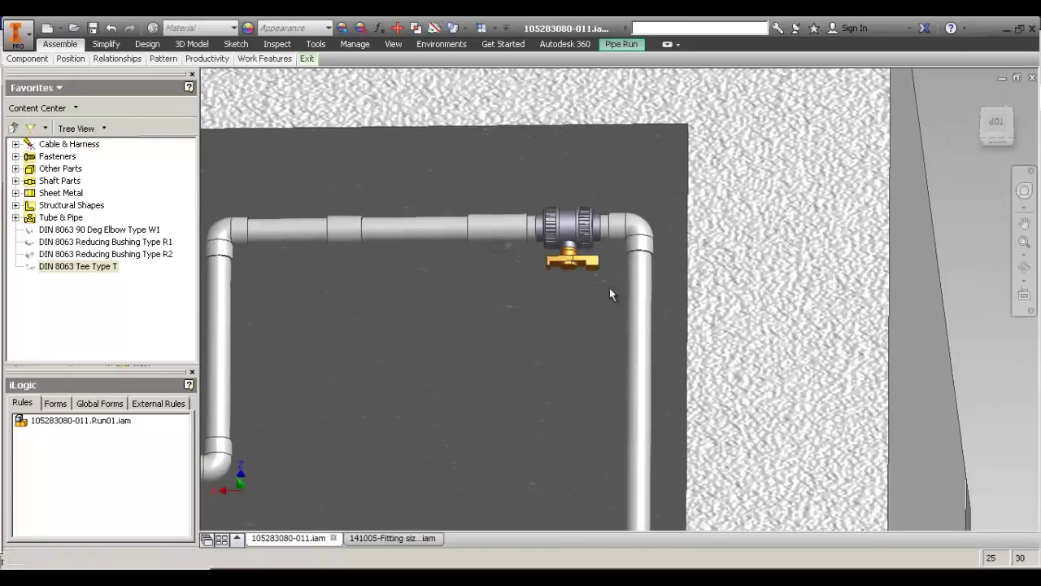
pyautogui.press('F4')
pyautogui.moveTo(596, 258); pyautogui.dragTo(582, 252)
pyautogui.click(582, 252)
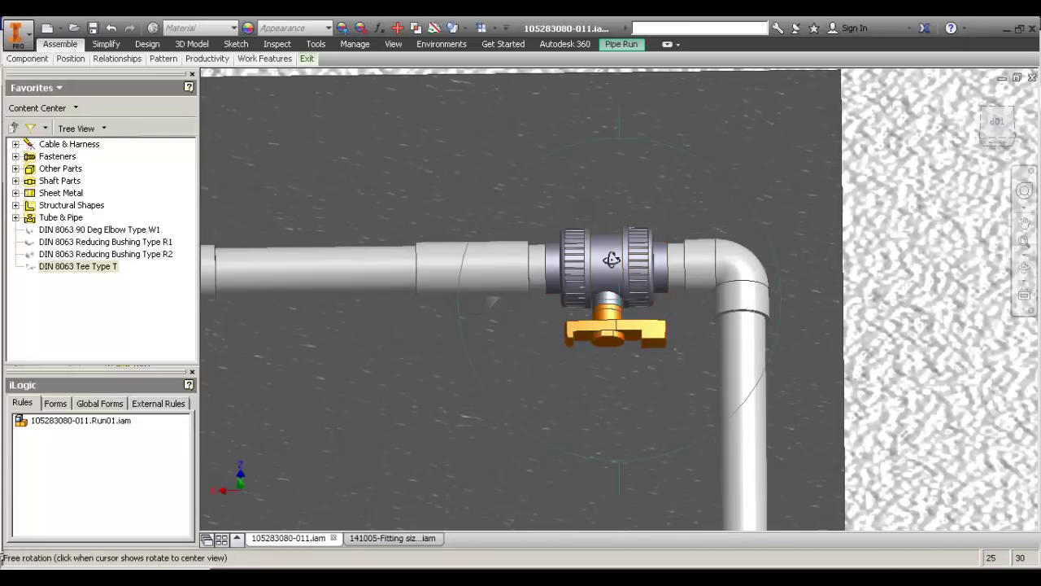
pyautogui.click(650, 288)
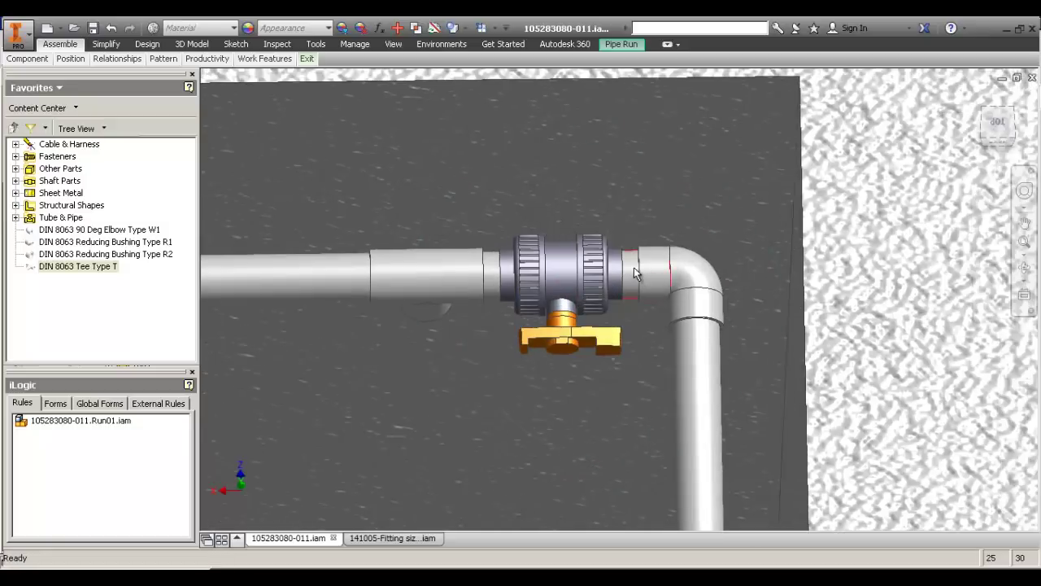
pyautogui.press('Escape')
pyautogui.moveTo(528, 386); pyautogui.dragTo(571, 296, button='middle')
pyautogui.scroll(2, 571, 296)
pyautogui.scroll(3, 597, 268)
pyautogui.press('F4')
pyautogui.moveTo(490, 125); pyautogui.dragTo(567, 309)
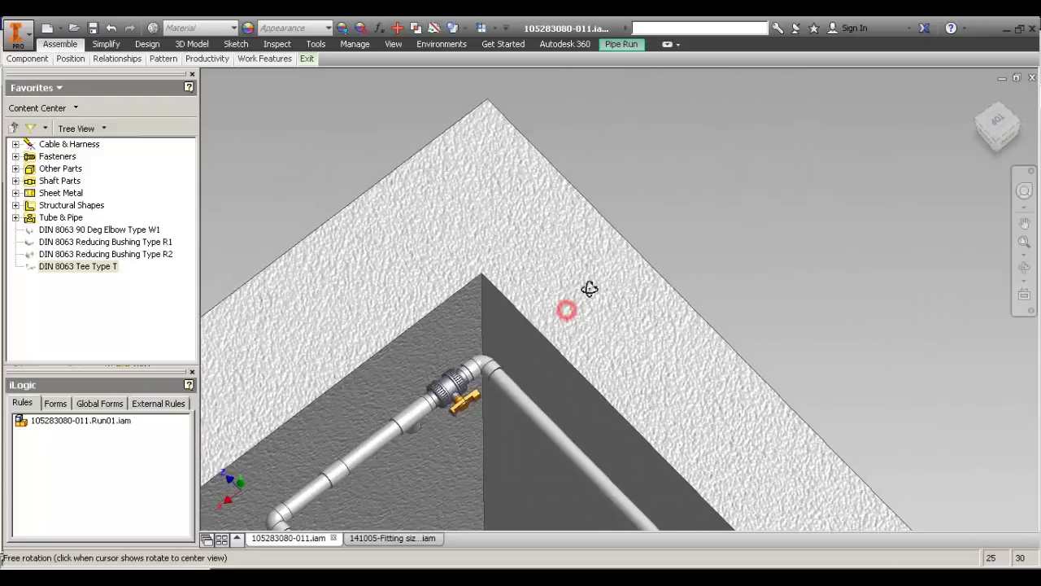
pyautogui.press('F4')
pyautogui.moveTo(567, 356); pyautogui.dragTo(676, 383, button='middle')
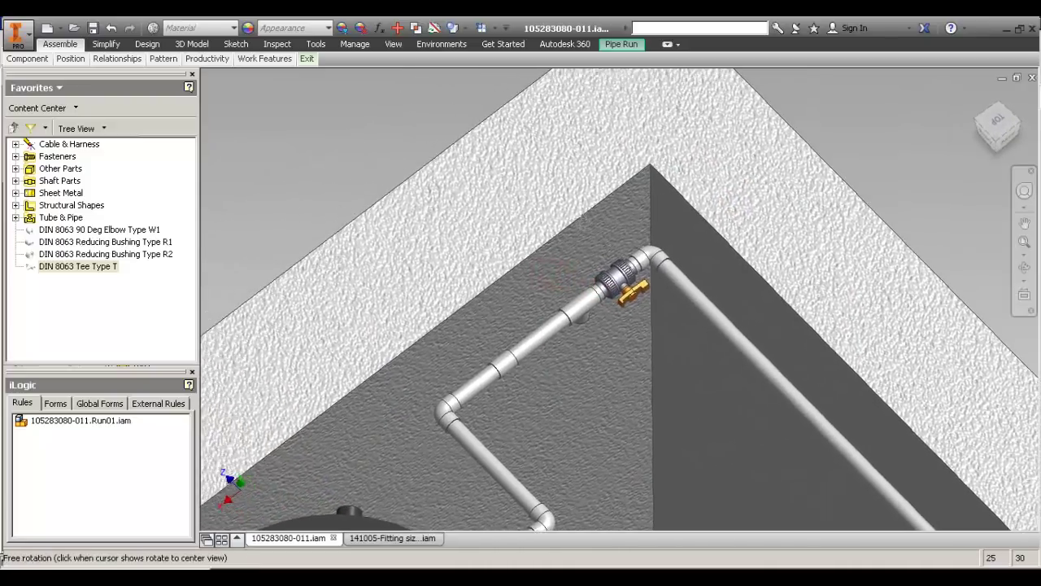
# Show the assembly's model tree and collapse the Origin folder of Run01 and the Included Geometry folder of Route01.
pyautogui.press('F4')
pyautogui.moveTo(625, 301); pyautogui.dragTo(620, 280)
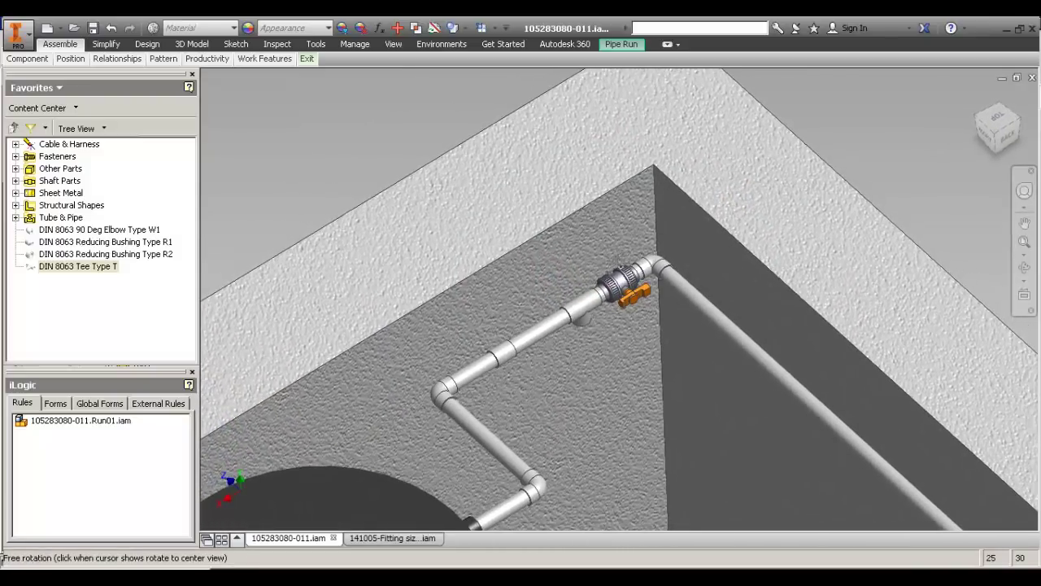
pyautogui.moveTo(648, 304); pyautogui.dragTo(615, 284, button='middle')
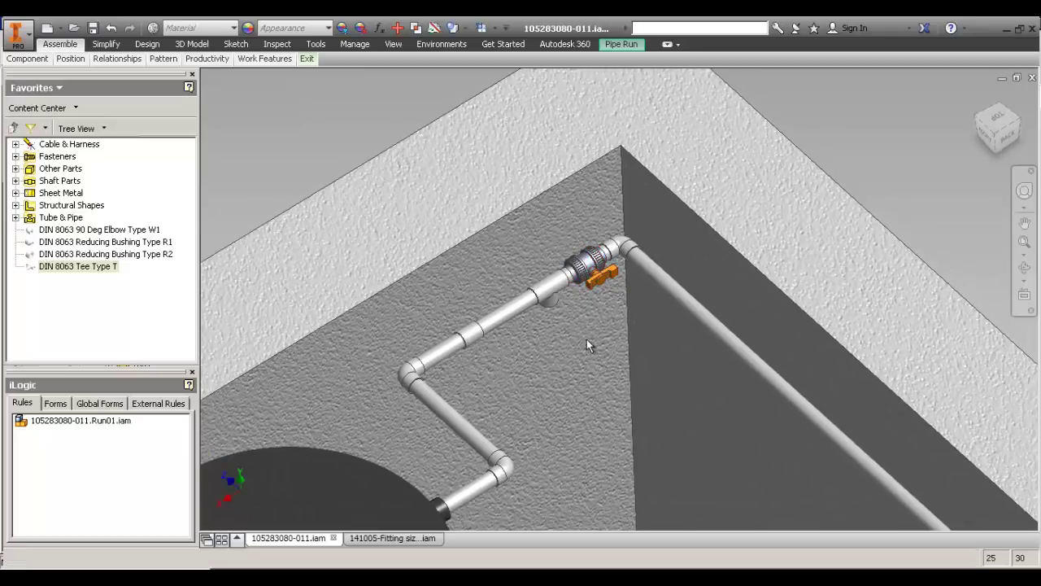
pyautogui.click(44, 88)
pyautogui.click(48, 103)
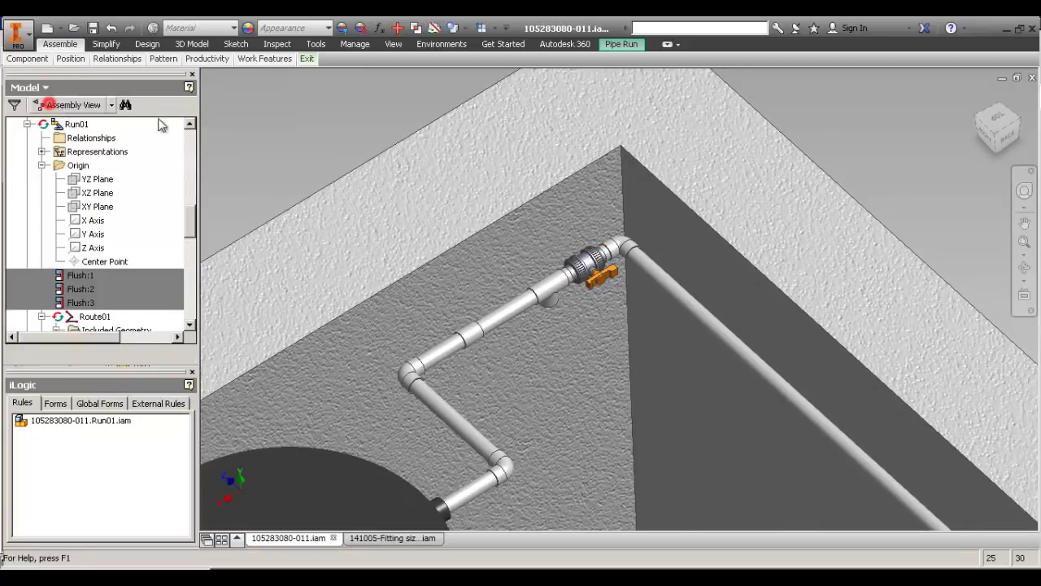
pyautogui.click(41, 165)
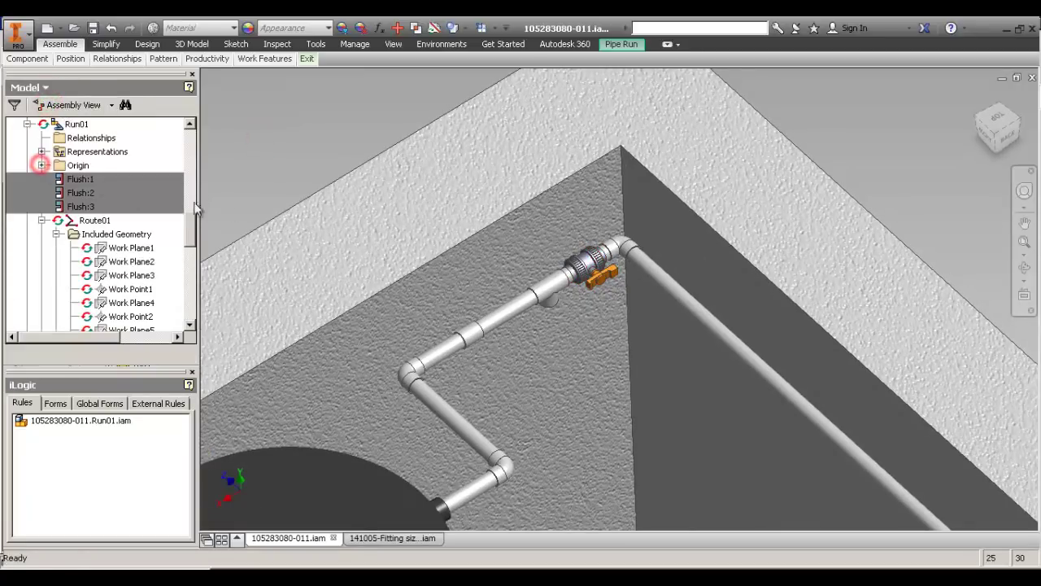
pyautogui.click(57, 234)
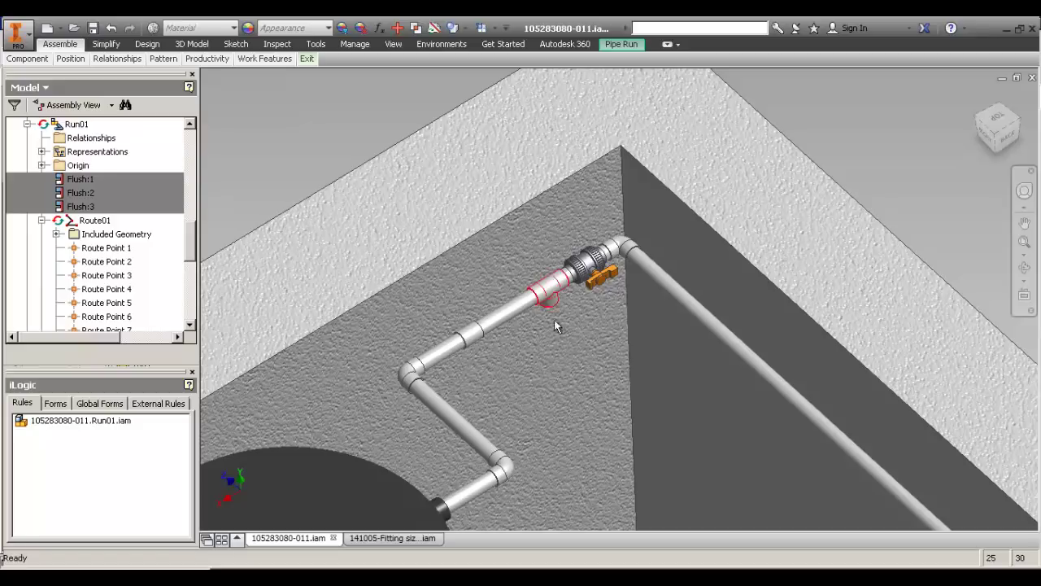
# Place the actuated diaphragm valve GF_169644016_d50_FO.ipt from the DIASTAR Ten FO Solvent Cement Socket library on the pipe between the tee and the next elbow.
pyautogui.moveTo(558, 323); pyautogui.dragTo(563, 330, button='middle')
pyautogui.scroll(2, 563, 331)
pyautogui.press('F4')
pyautogui.moveTo(553, 367); pyautogui.dragTo(496, 422)
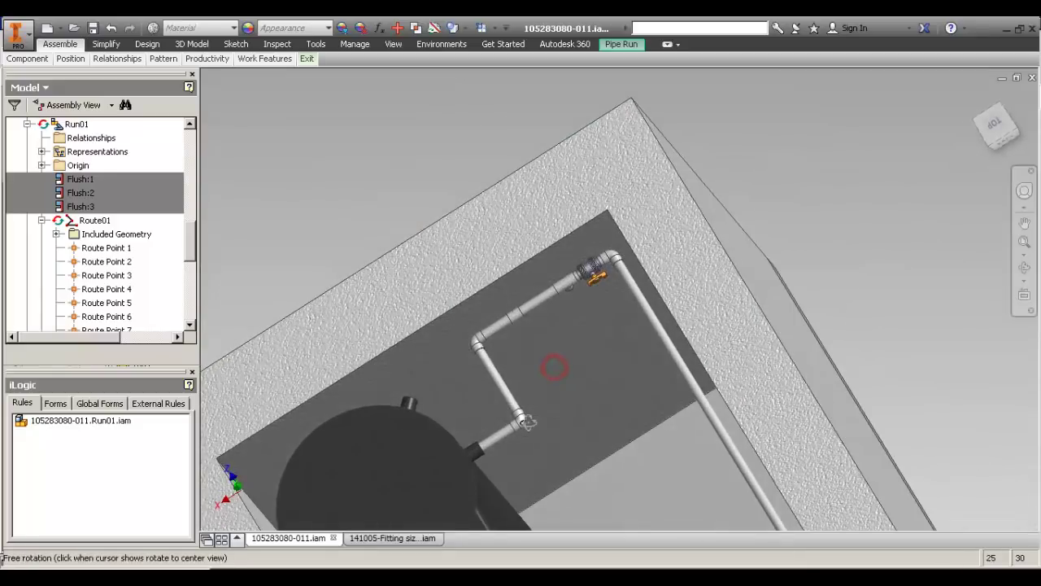
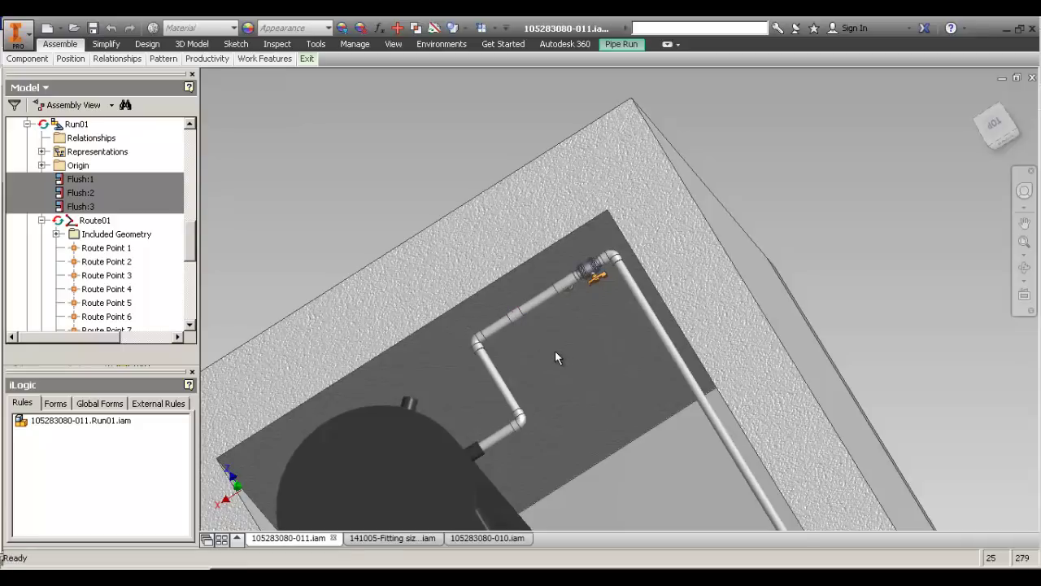
pyautogui.press('p')
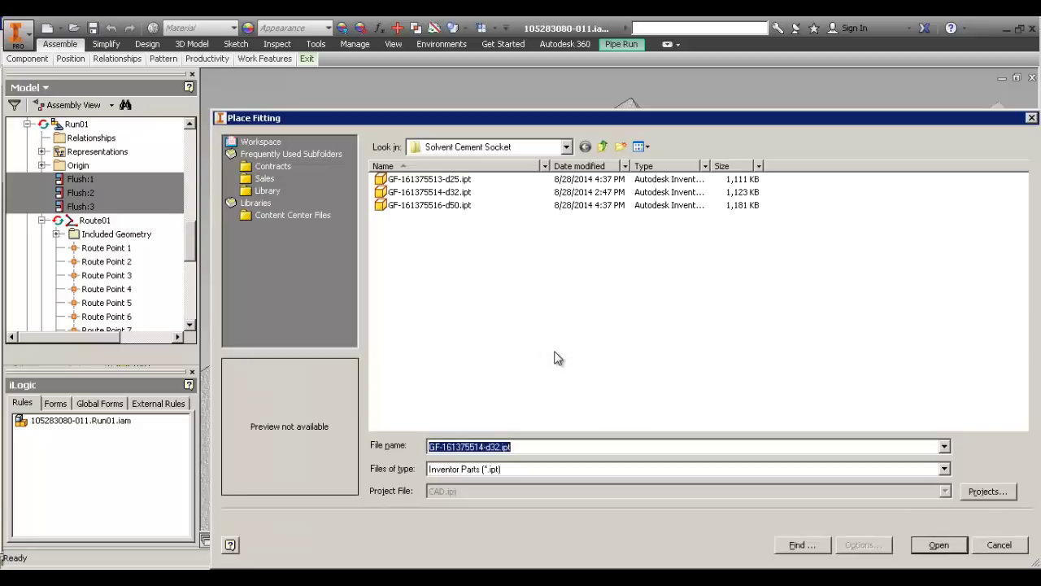
pyautogui.hotkey('ctrl', 'v')
pyautogui.press('Return')
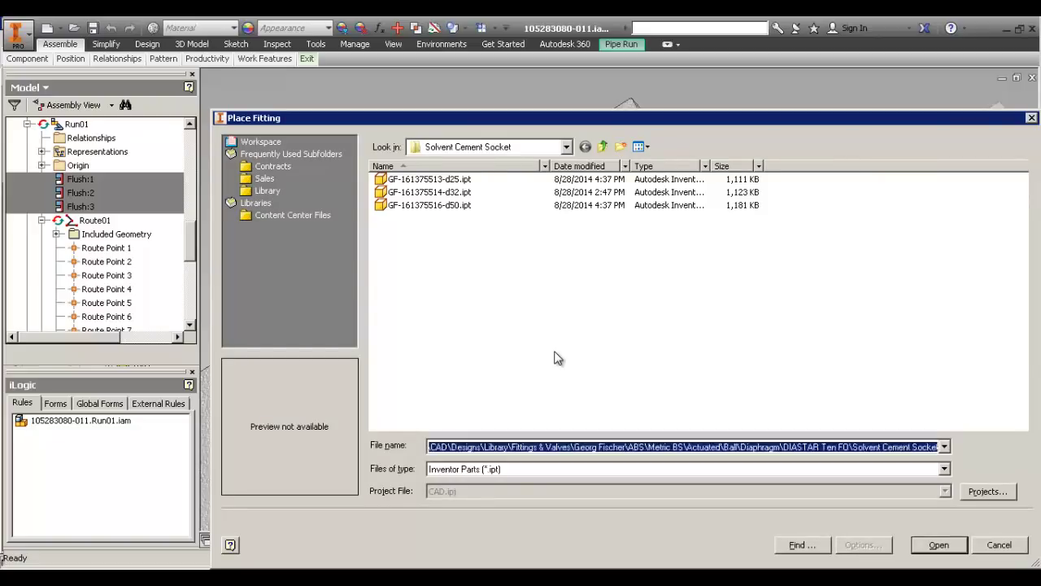
pyautogui.click(433, 185)
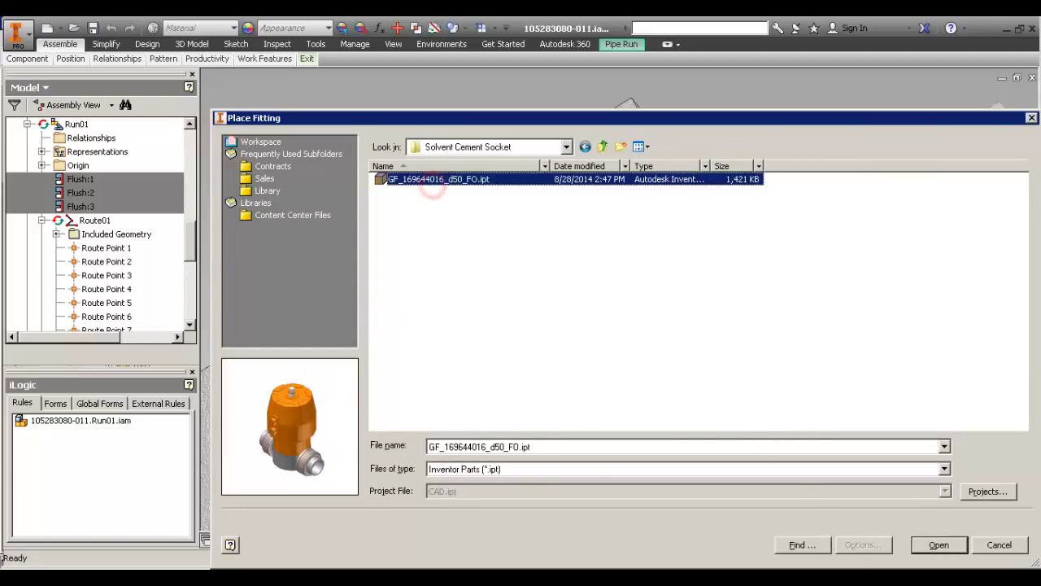
pyautogui.click(937, 545)
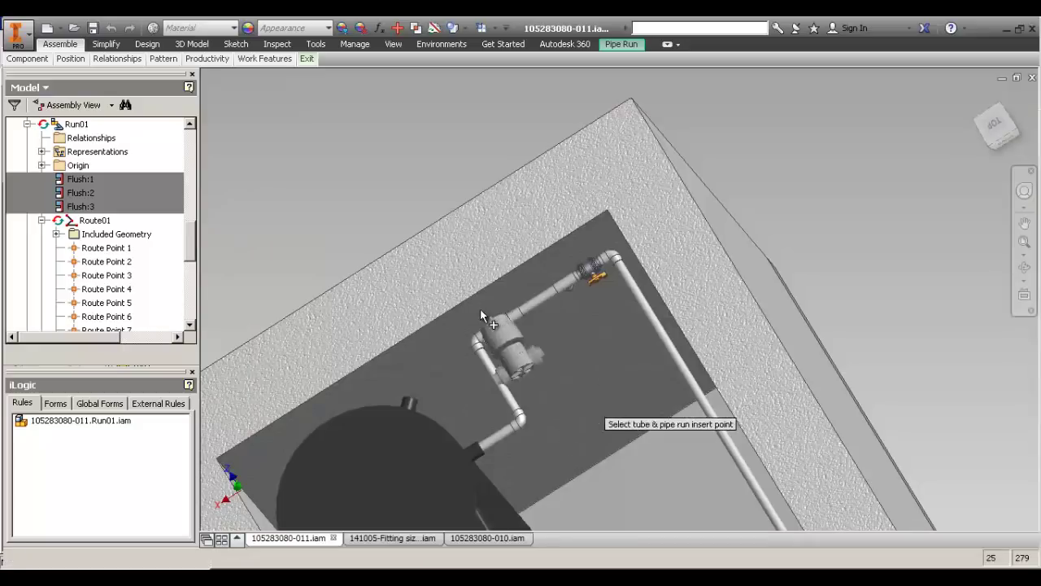
pyautogui.scroll(5, 480, 308)
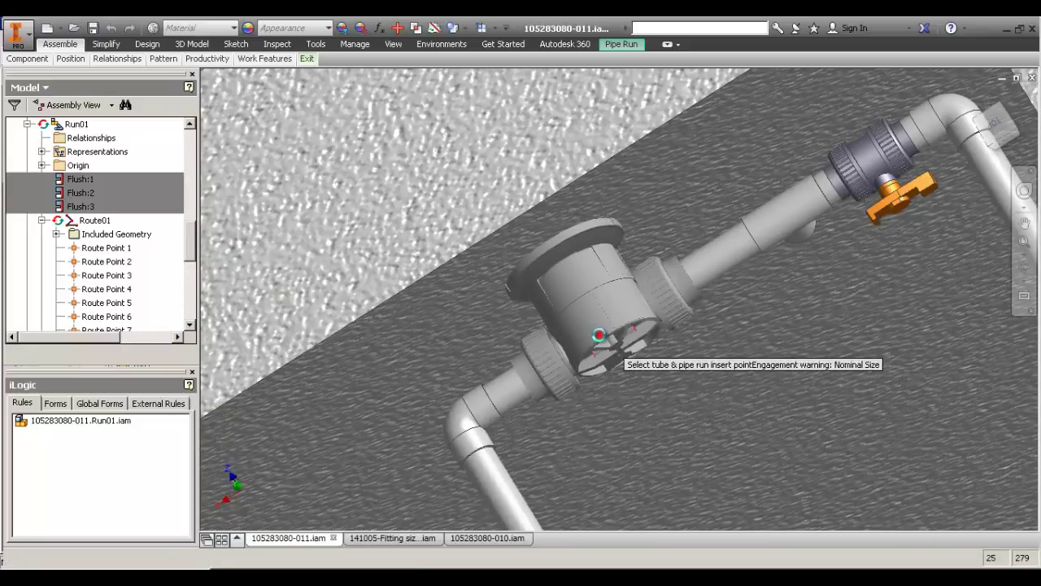
pyautogui.click(602, 341)
# Rotate the diaphragm valve 90 degrees about the pipe axis so its actuator points upward, and finish placing it.
pyautogui.scroll(-5, 709, 413)
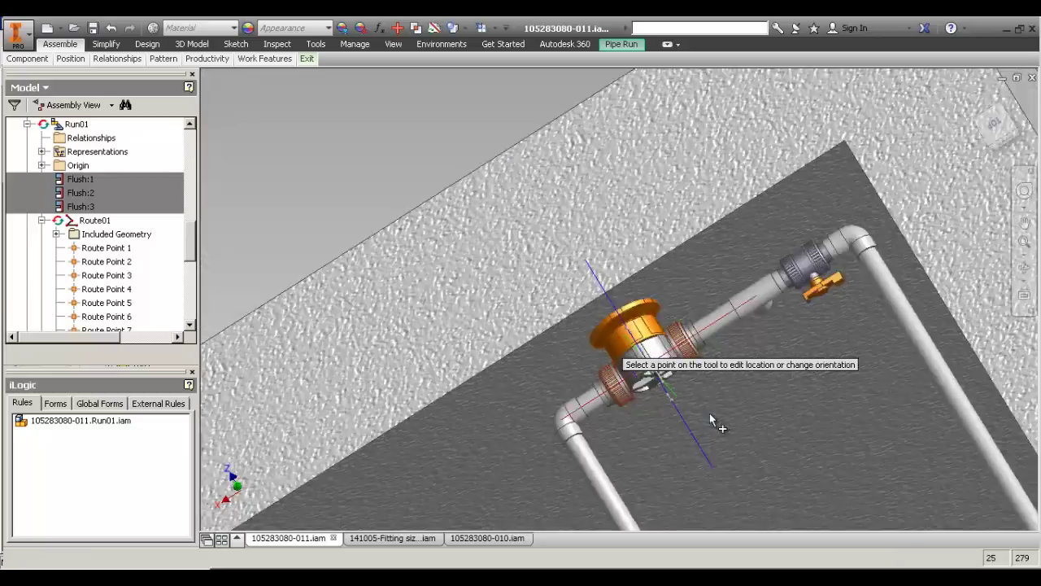
pyautogui.scroll(-2, 730, 376)
pyautogui.moveTo(709, 413); pyautogui.dragTo(733, 369, button='middle')
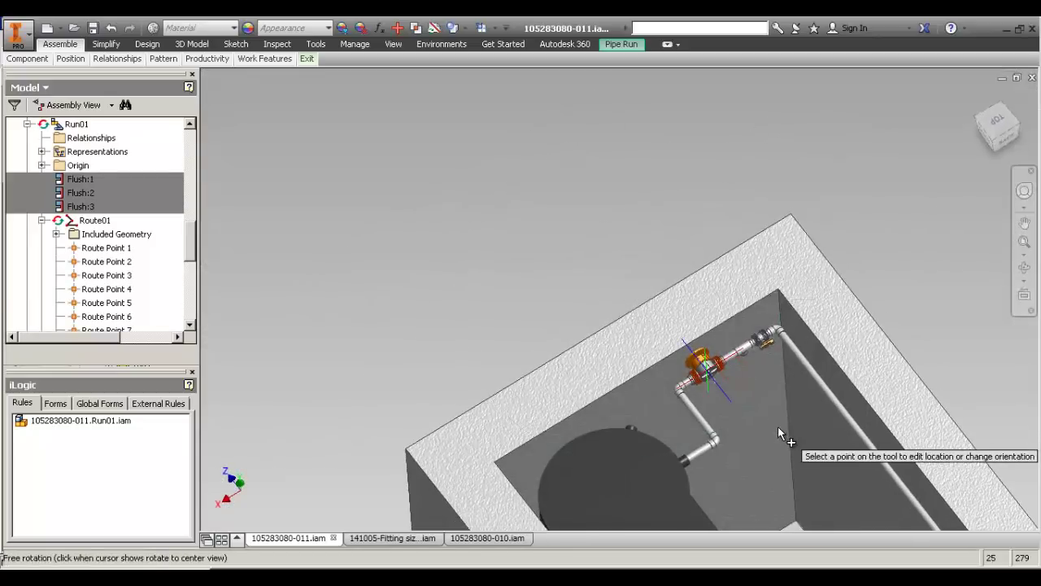
pyautogui.scroll(3, 777, 426)
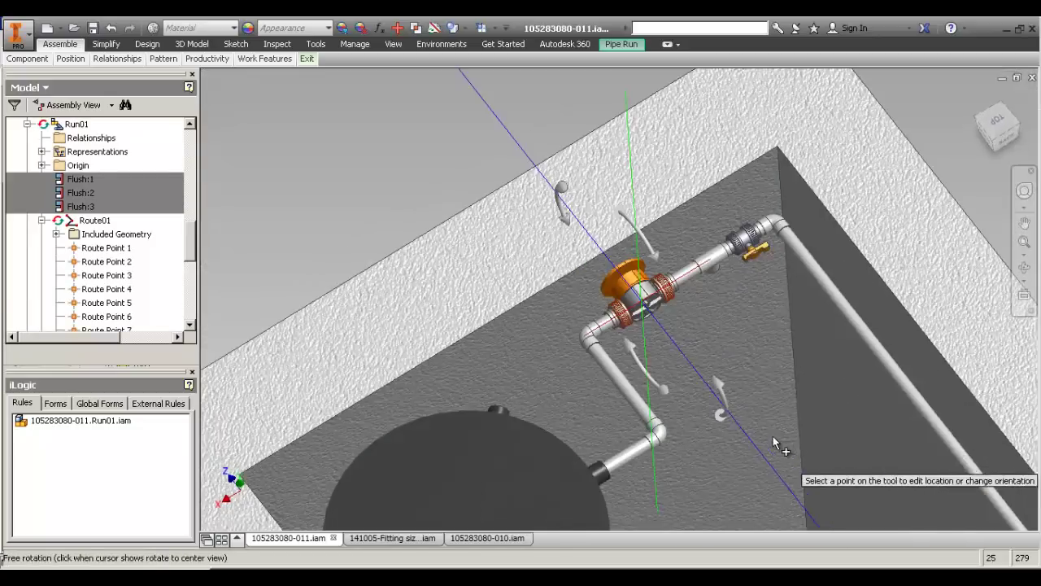
pyautogui.click(673, 210)
pyautogui.write('90 degree')
pyautogui.press('Return')
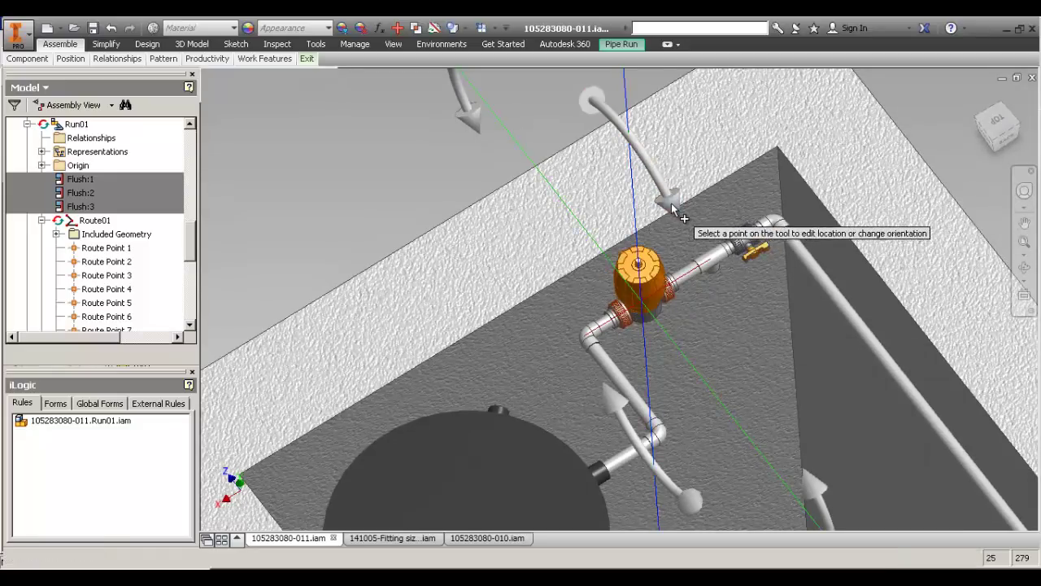
pyautogui.scroll(3, 702, 293)
pyautogui.keyDown('shift'); pyautogui.moveTo(614, 297); pyautogui.dragTo(569, 223, button='middle'); pyautogui.keyUp('shift')
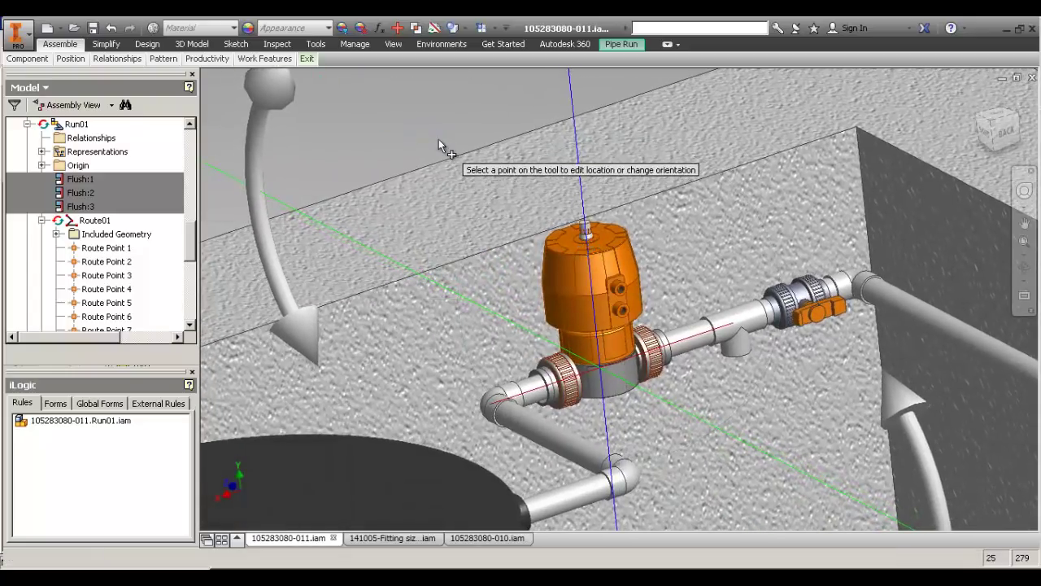
pyautogui.keyDown('shift'); pyautogui.moveTo(661, 323); pyautogui.dragTo(670, 358, button='middle'); pyautogui.keyUp('shift')
pyautogui.rightClick(669, 360)
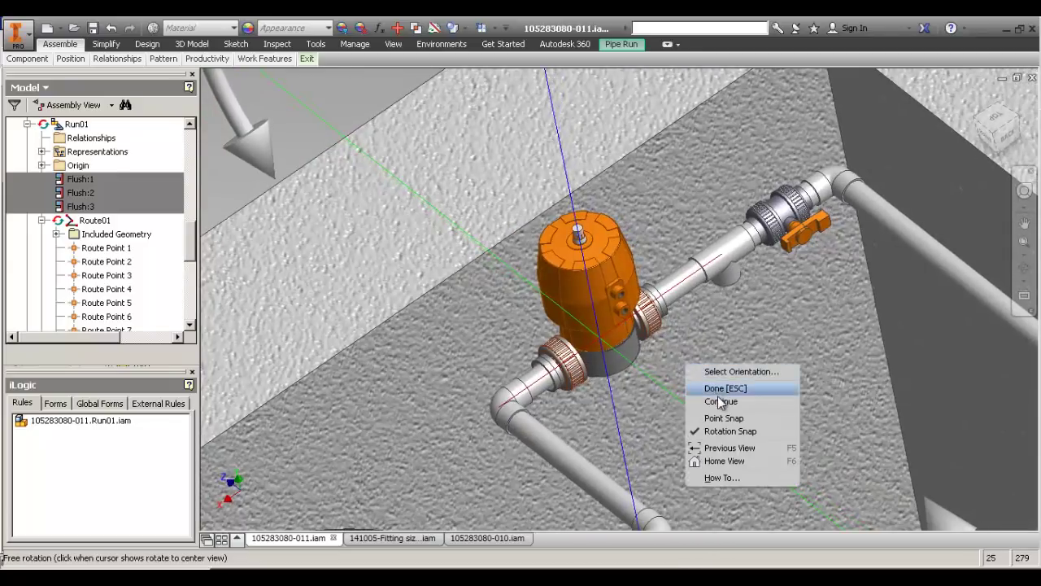
pyautogui.click(715, 391)
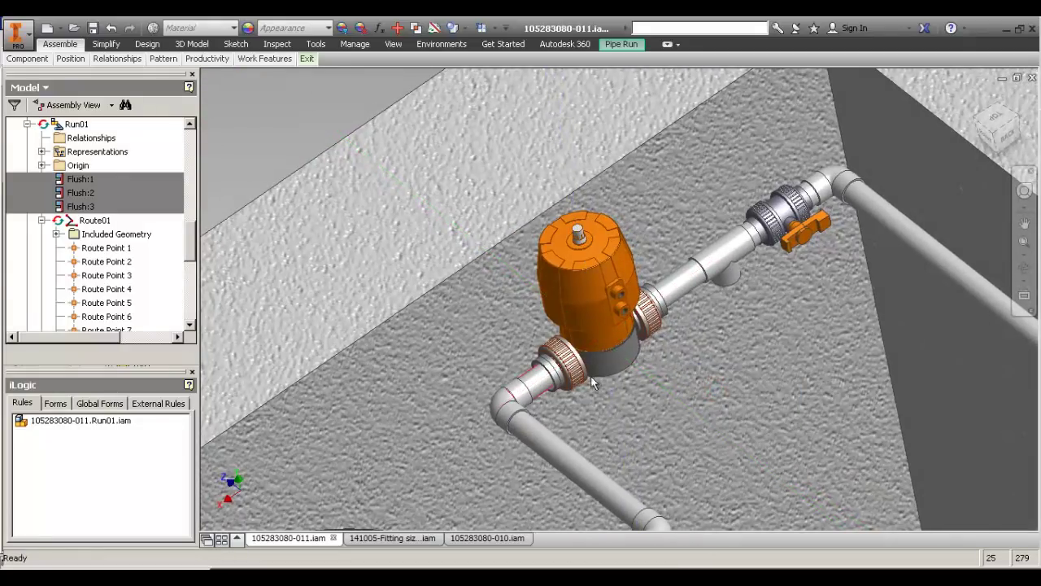
# Examine the diaphragm valve from several angles, checking its fit against the elbow, tee, ball valve and walls.
pyautogui.scroll(3, 480, 321)
pyautogui.moveTo(592, 377); pyautogui.dragTo(497, 272, button='middle')
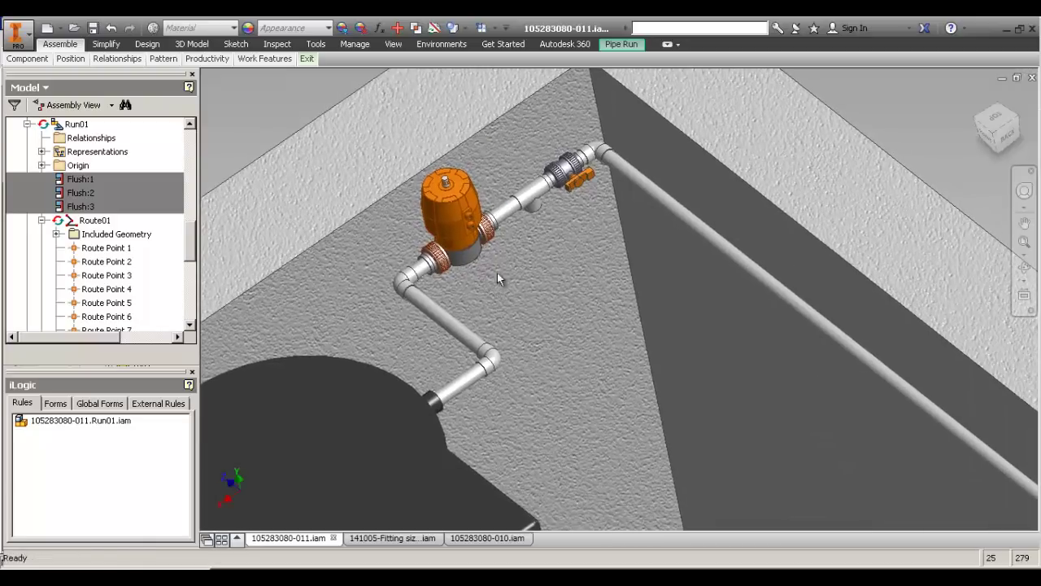
pyautogui.scroll(-2, 469, 235)
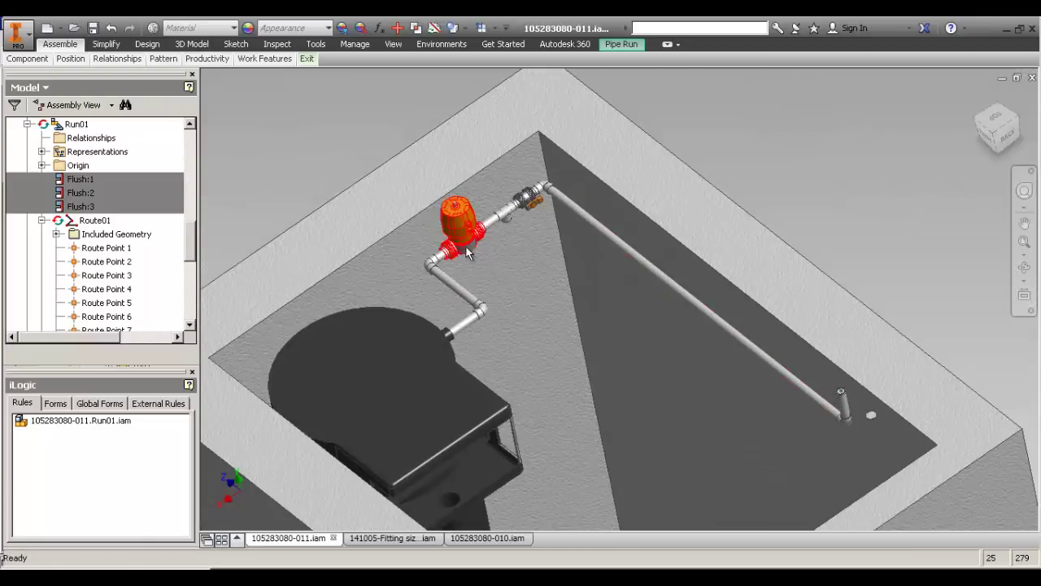
pyautogui.scroll(5, 470, 254)
pyautogui.scroll(-4, 474, 276)
pyautogui.press('F4')
pyautogui.moveTo(760, 167); pyautogui.dragTo(796, 221)
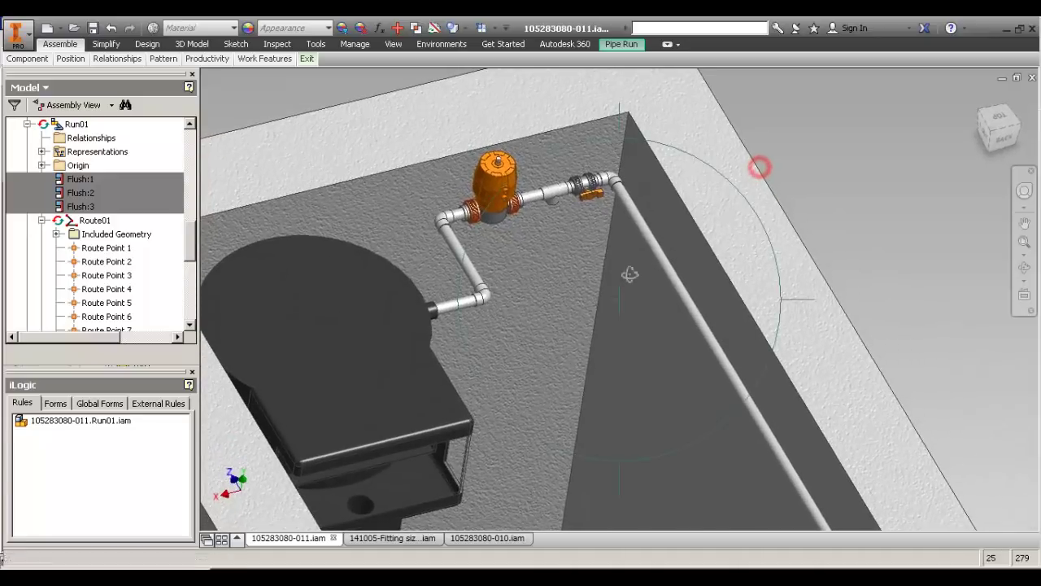
pyautogui.moveTo(630, 275); pyautogui.dragTo(551, 210)
pyautogui.scroll(-5, 471, 212)
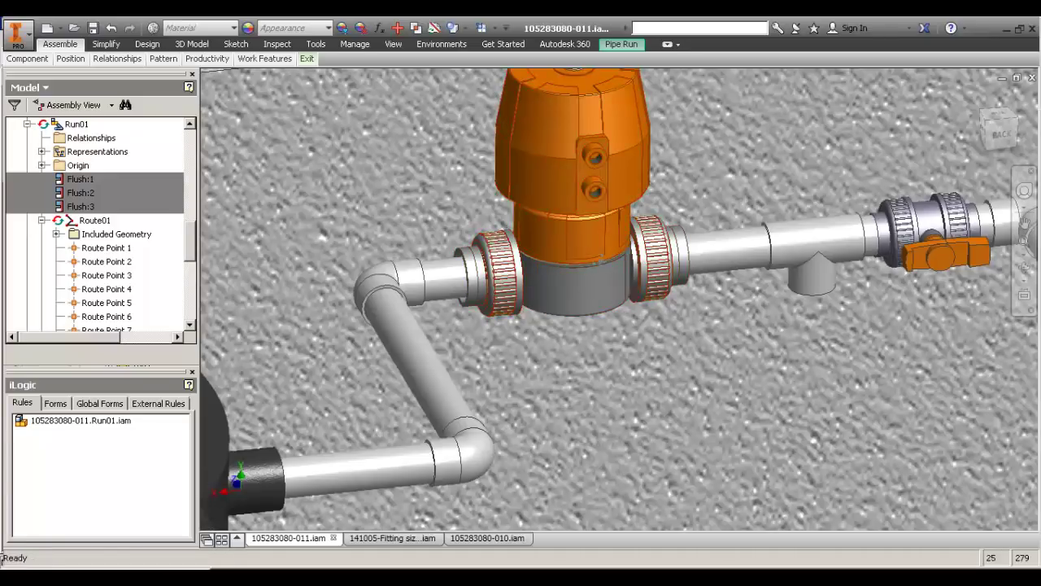
pyautogui.scroll(2, 625, 260)
pyautogui.scroll(-2, 194, 236)
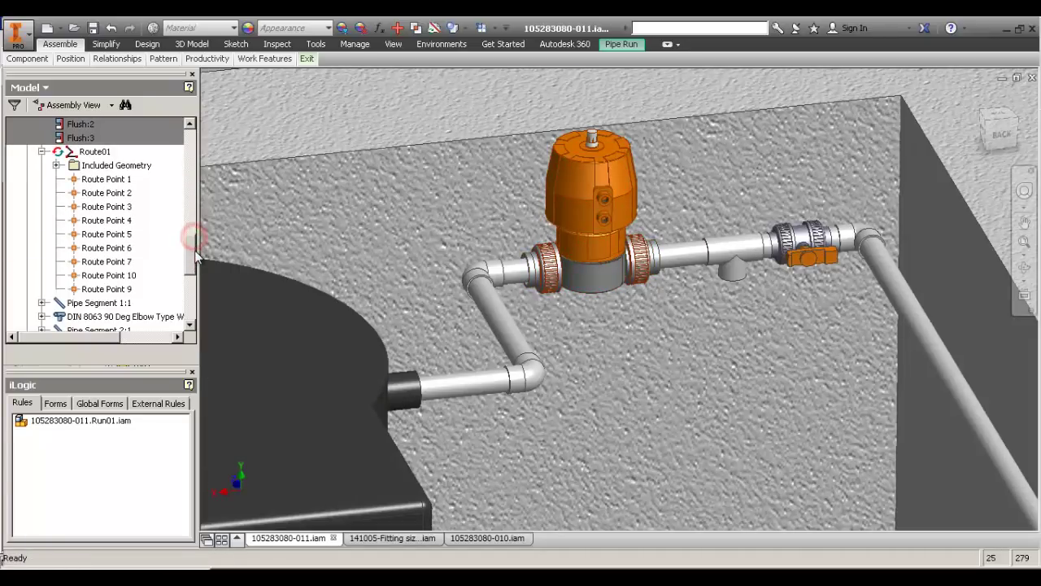
pyautogui.scroll(2, 609, 327)
pyautogui.press('F4')
pyautogui.moveTo(611, 312); pyautogui.dragTo(611, 354)
pyautogui.keyDown('shift'); pyautogui.moveTo(610, 354); pyautogui.dragTo(610, 362, button='middle'); pyautogui.keyUp('shift')
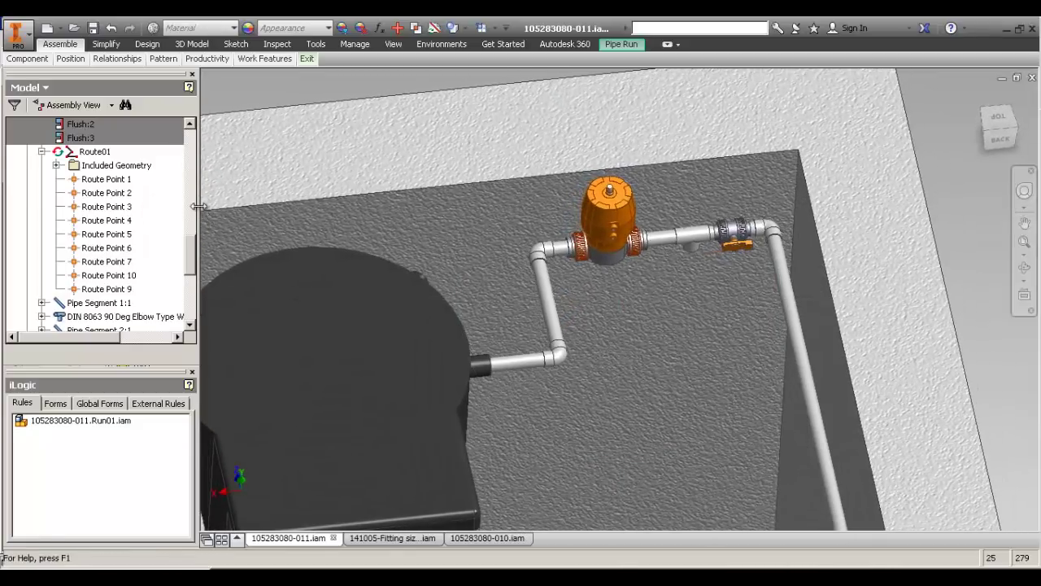
# Finish editing the pipe run, return to the main assembly and open Route01 for editing.
pyautogui.hotkey('ctrl', 's')
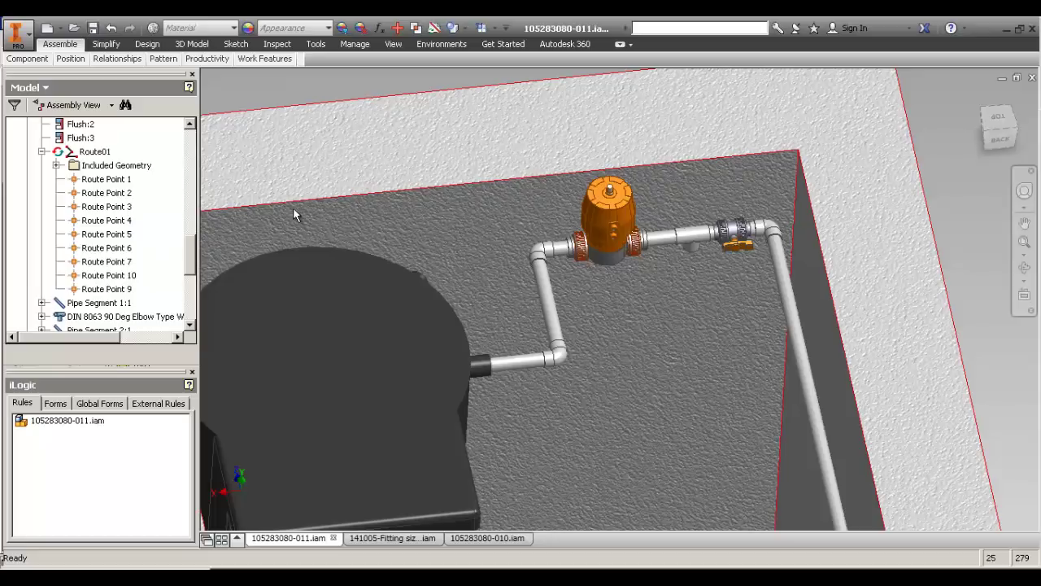
pyautogui.press('Return')
pyautogui.click(97, 152)
pyautogui.doubleClick(99, 153)
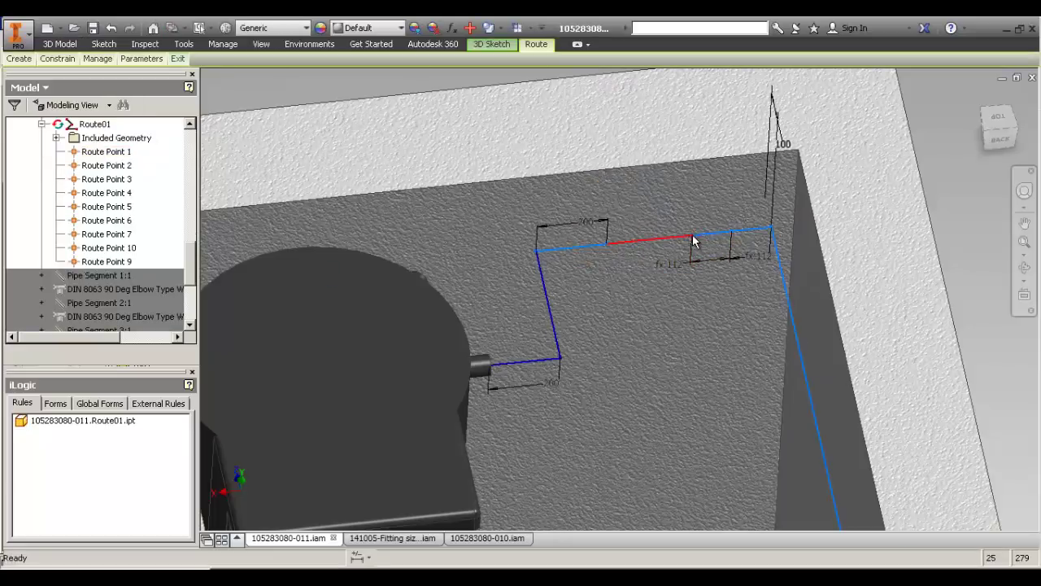
# Move the tee's 112 mm dimension to the upper side of the route line, clear of the neighbouring dimension.
pyautogui.moveTo(674, 279); pyautogui.dragTo(690, 227)
pyautogui.scroll(-3, 690, 226)
pyautogui.scroll(2, 723, 201)
pyautogui.moveTo(654, 208)
pyautogui.mouseDown(button='middle')
pyautogui.moveTo(723, 201)
pyautogui.moveTo(731, 234)
pyautogui.mouseUp(button='middle')
pyautogui.click(697, 318)
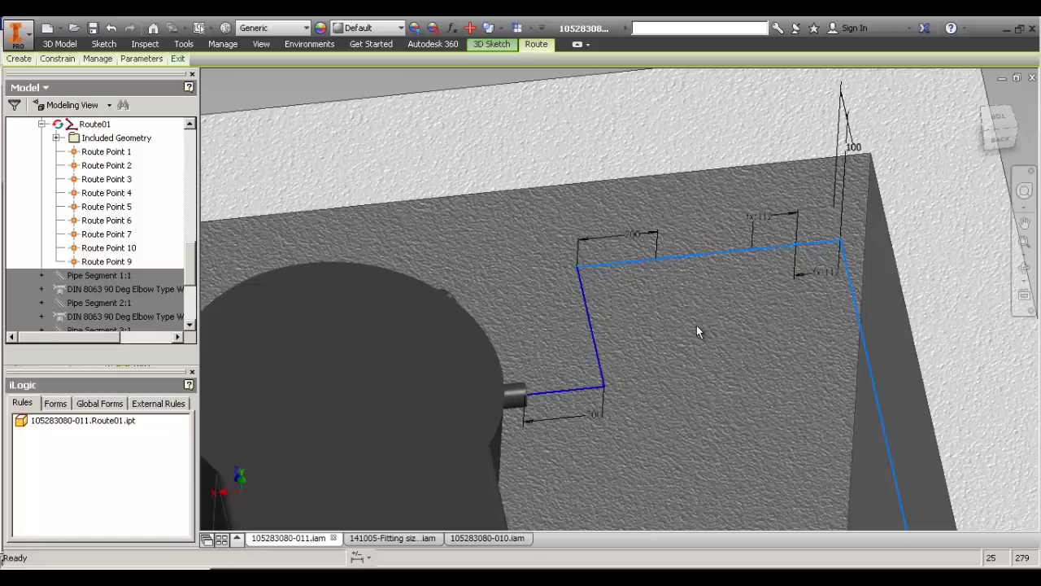
pyautogui.click(484, 274)
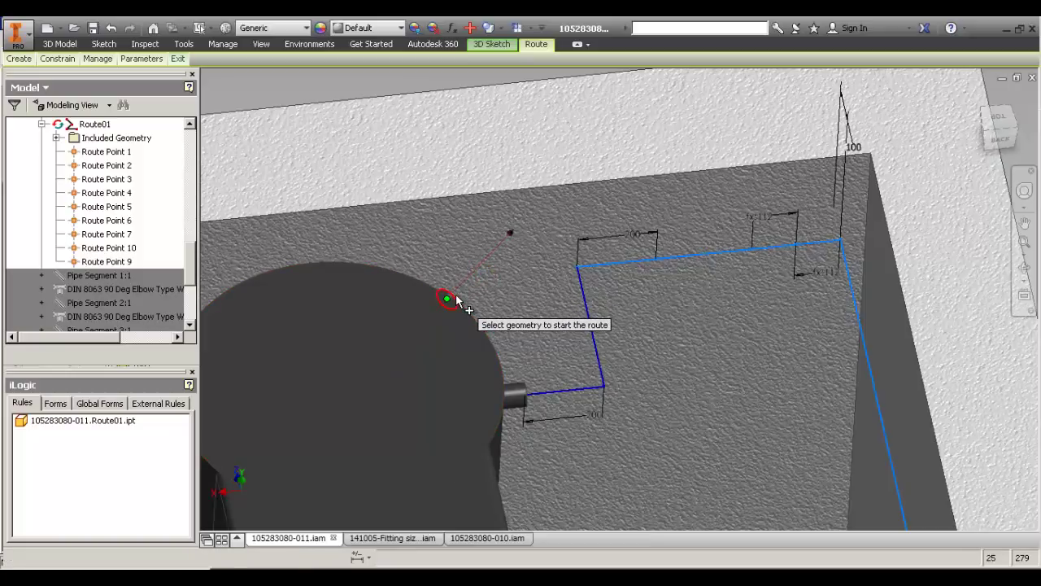
pyautogui.click(462, 286)
pyautogui.rightClick(511, 267)
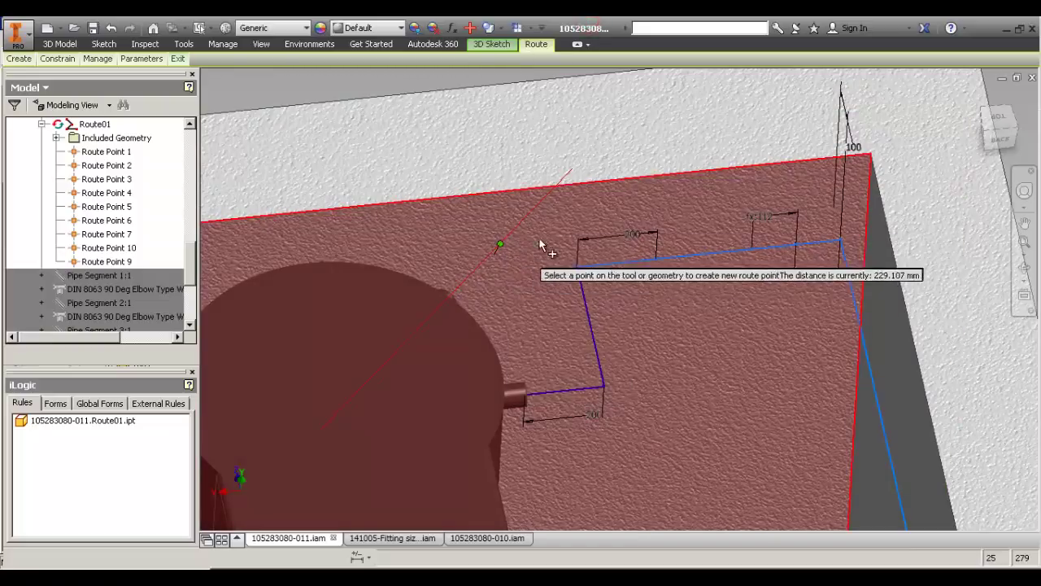
pyautogui.click(482, 264)
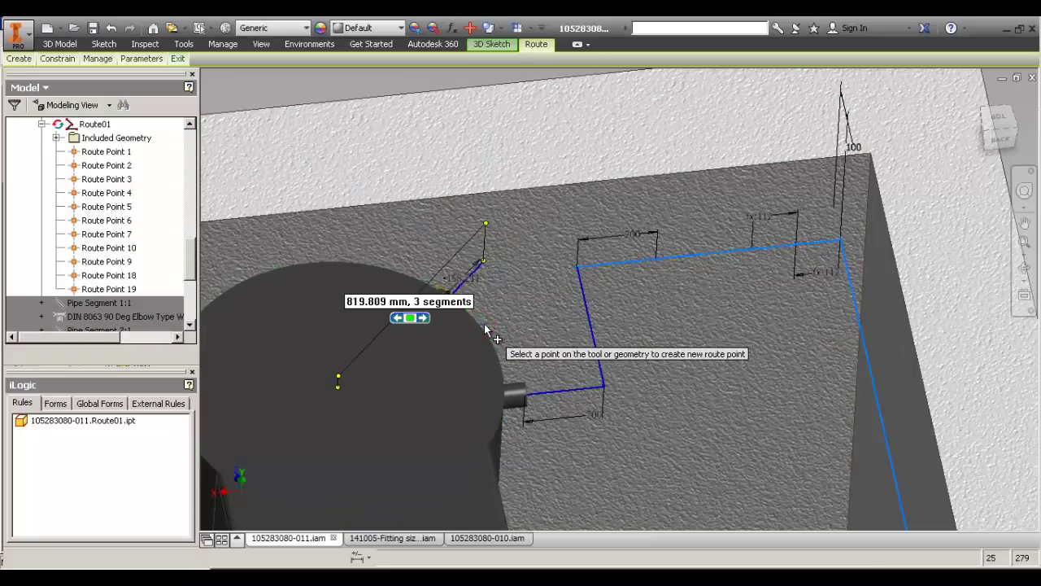
pyautogui.hotkey('ctrl', 'z')
pyautogui.click(522, 314)
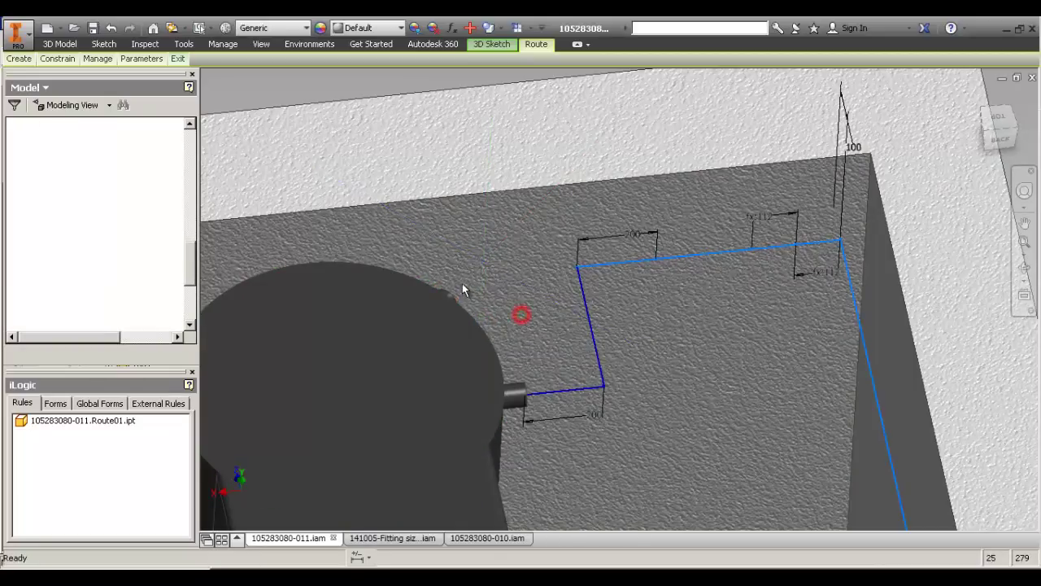
# Start a second route at the tank's other outlet with a segment about 174 mm outward and one about 165 mm straight down.
pyautogui.click(480, 294)
pyautogui.scroll(3, 481, 298)
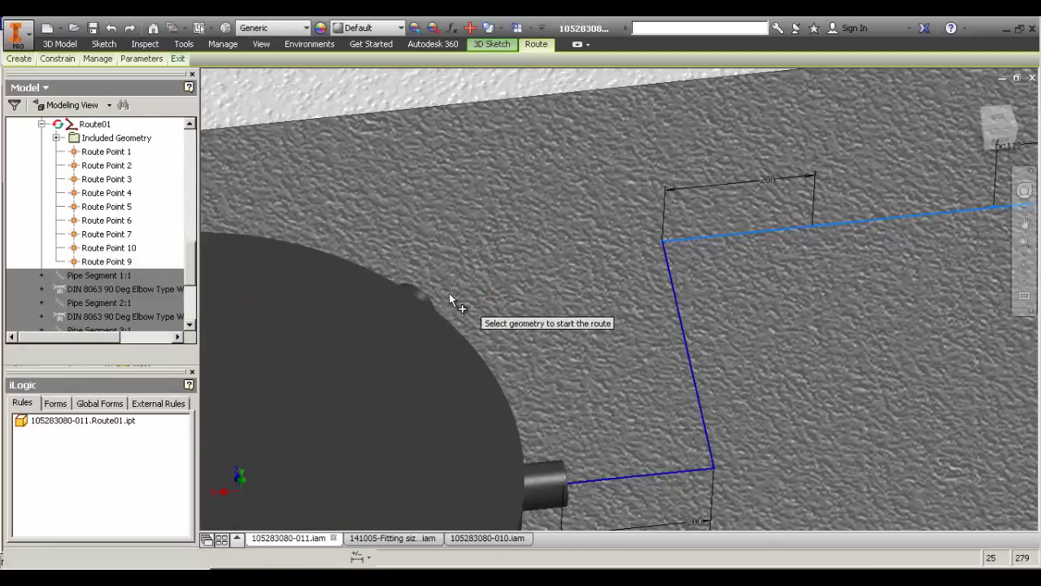
pyautogui.click(468, 289)
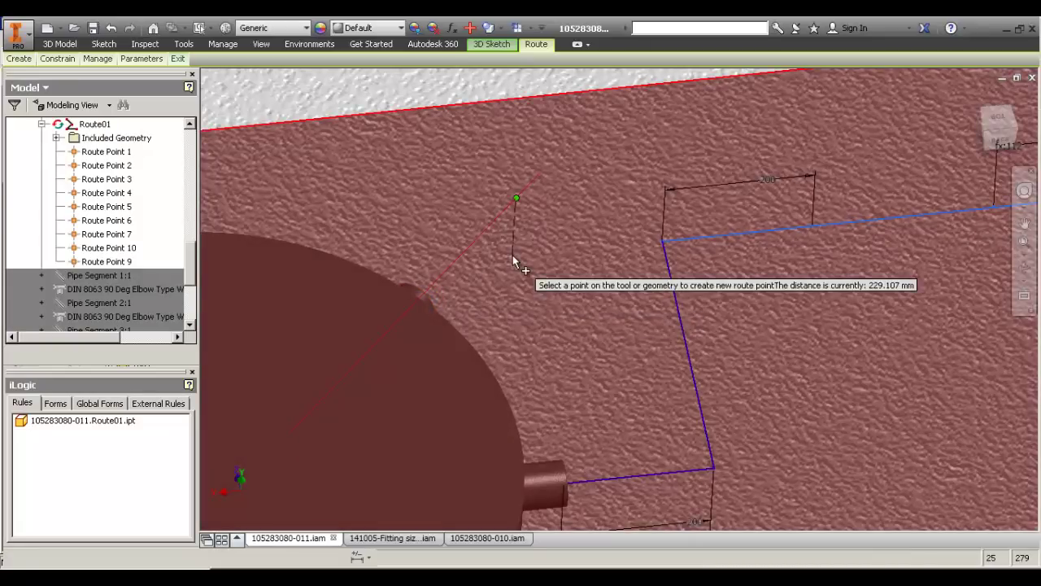
pyautogui.click(491, 223)
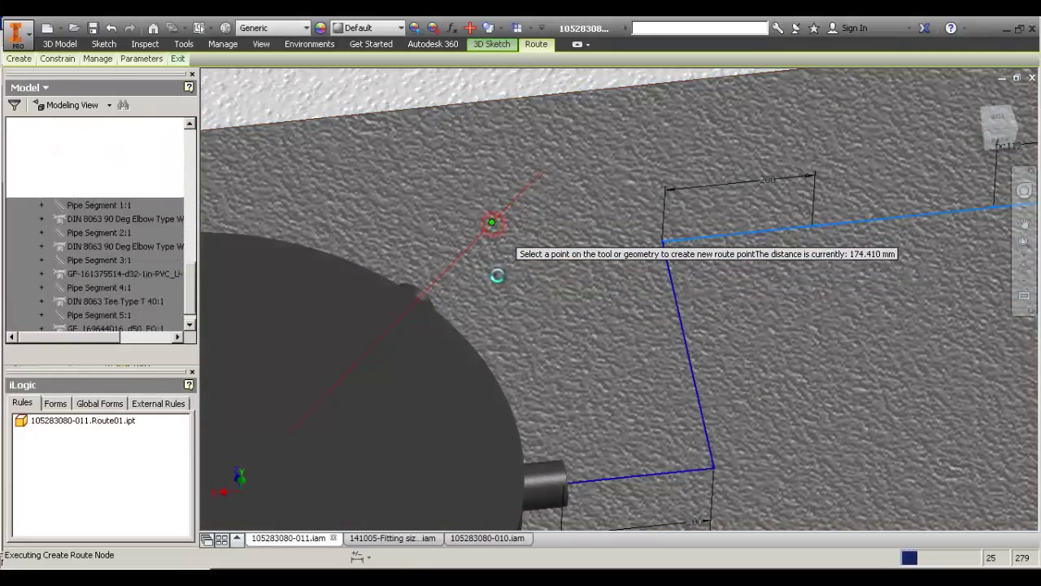
pyautogui.click(489, 303)
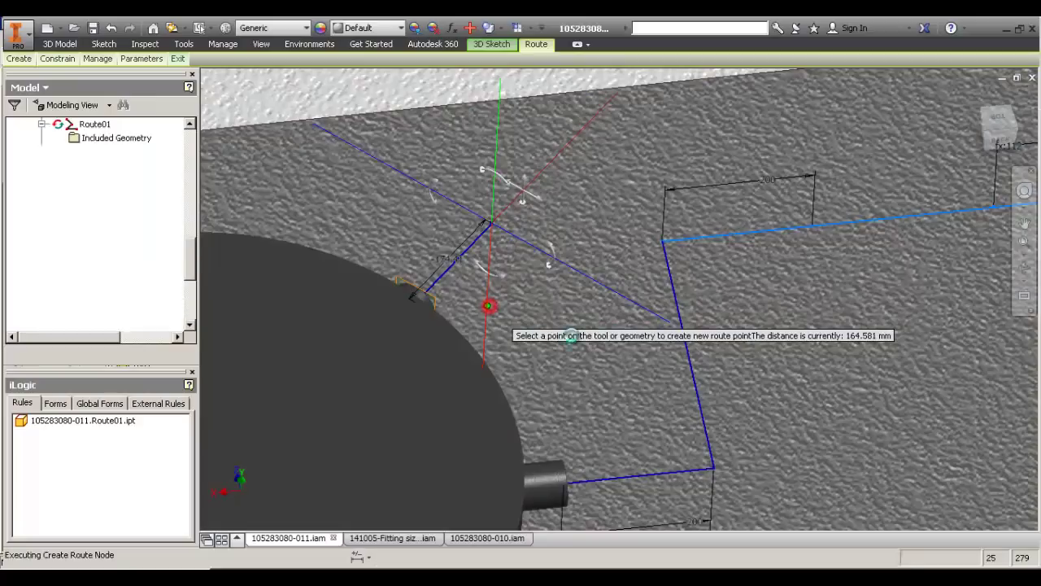
pyautogui.press('Escape')
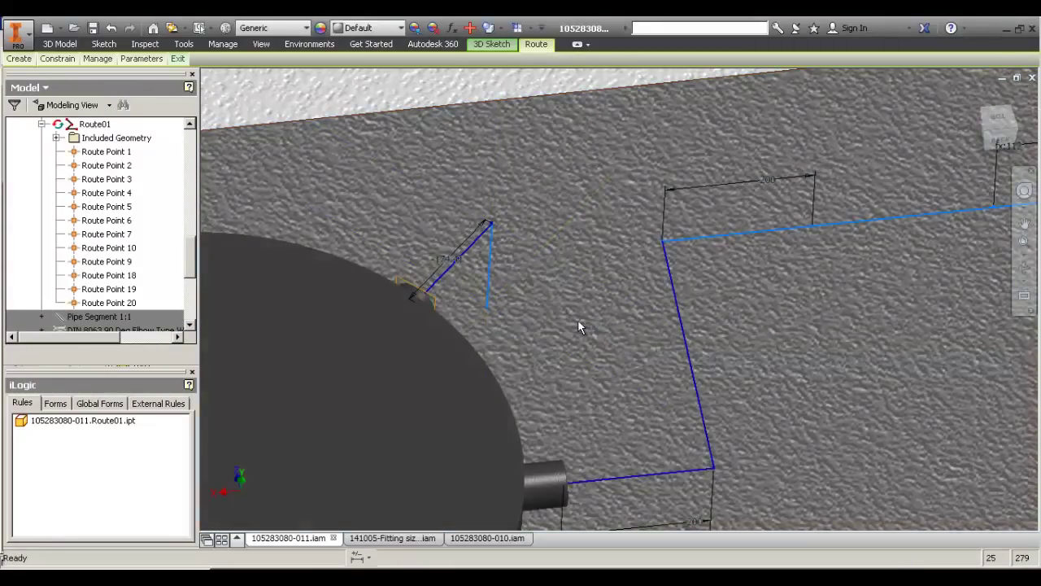
# Turn on the visibility of Route01's included geometry from Work Plane1 through Work Plane6.
pyautogui.scroll(3, 497, 257)
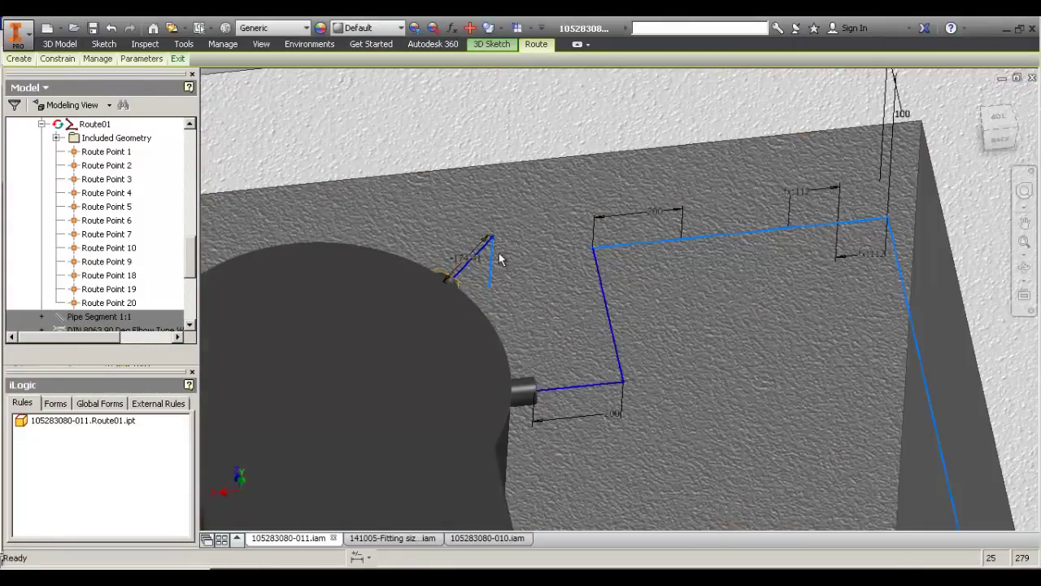
pyautogui.click(55, 138)
pyautogui.click(130, 151)
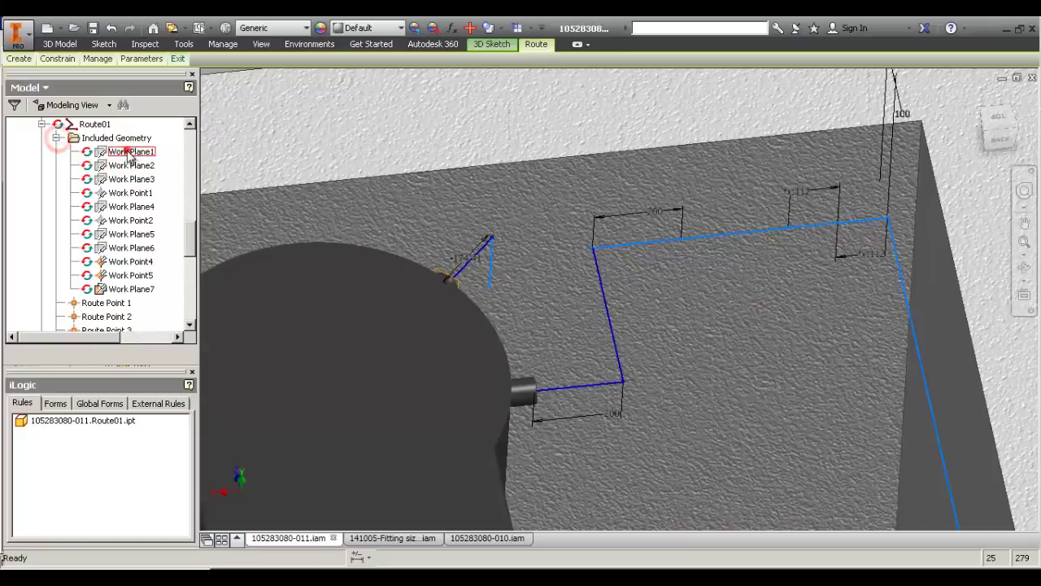
pyautogui.keyDown('shift'); pyautogui.click(130, 248); pyautogui.keyUp('shift')
pyautogui.rightClick(130, 249)
pyautogui.click(160, 330)
# Constrain the direction of the new branch's vertical segment and pull its free end lower.
pyautogui.moveTo(379, 255); pyautogui.dragTo(468, 228, button='middle')
pyautogui.scroll(3, 468, 229)
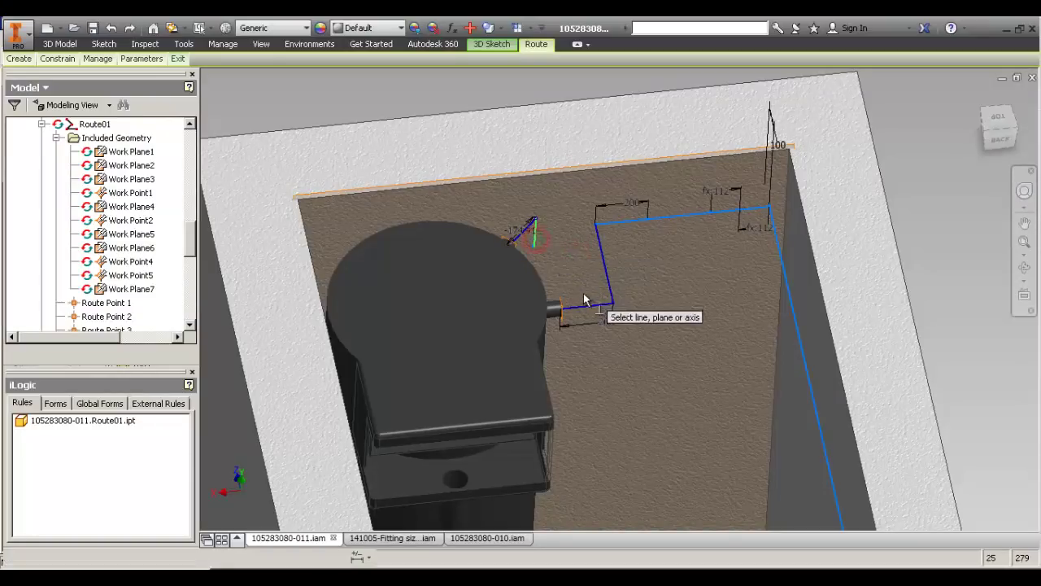
pyautogui.scroll(-3, 545, 237)
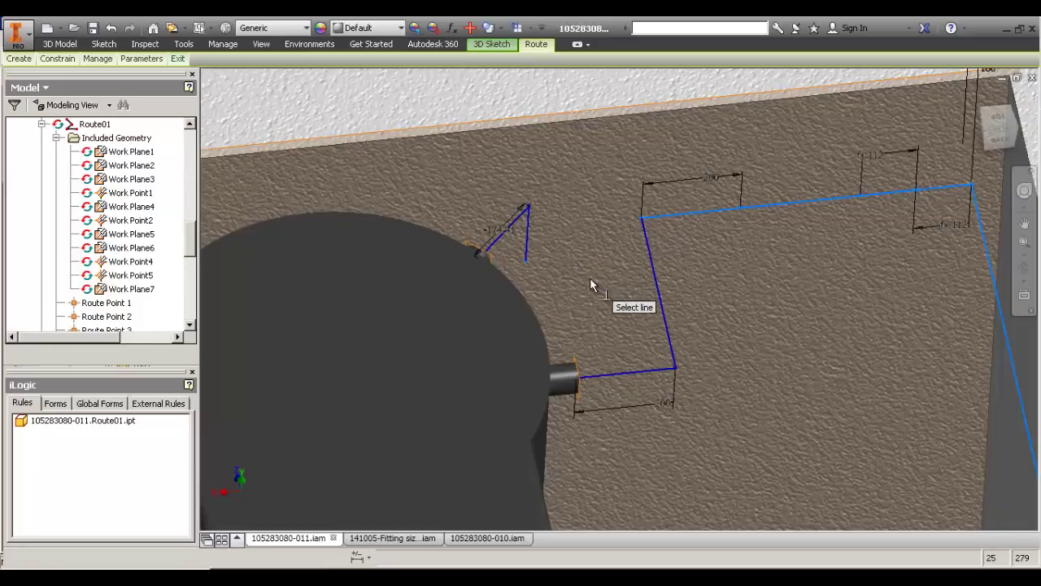
pyautogui.scroll(-5, 591, 283)
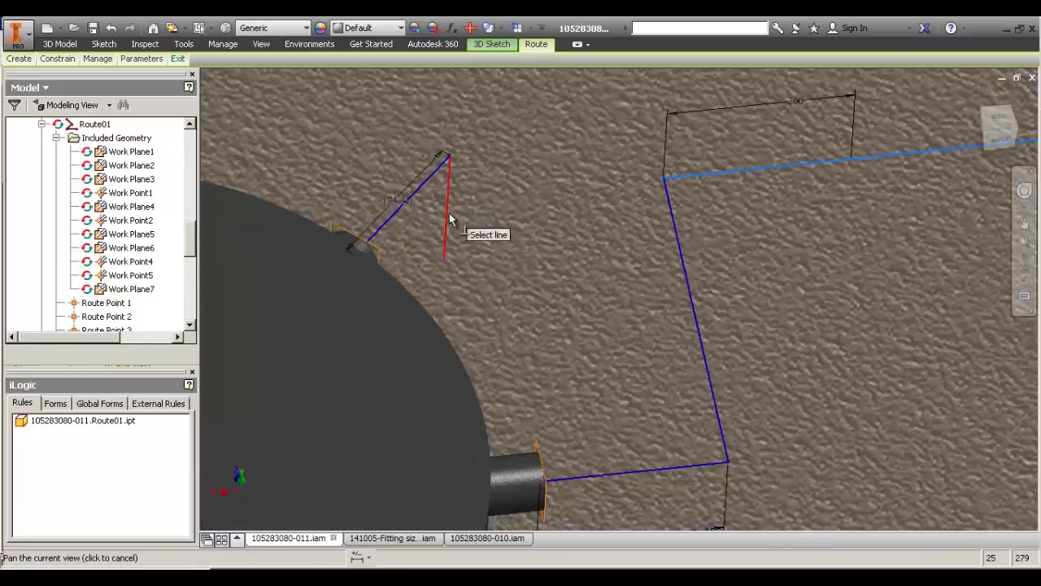
pyautogui.click(442, 299)
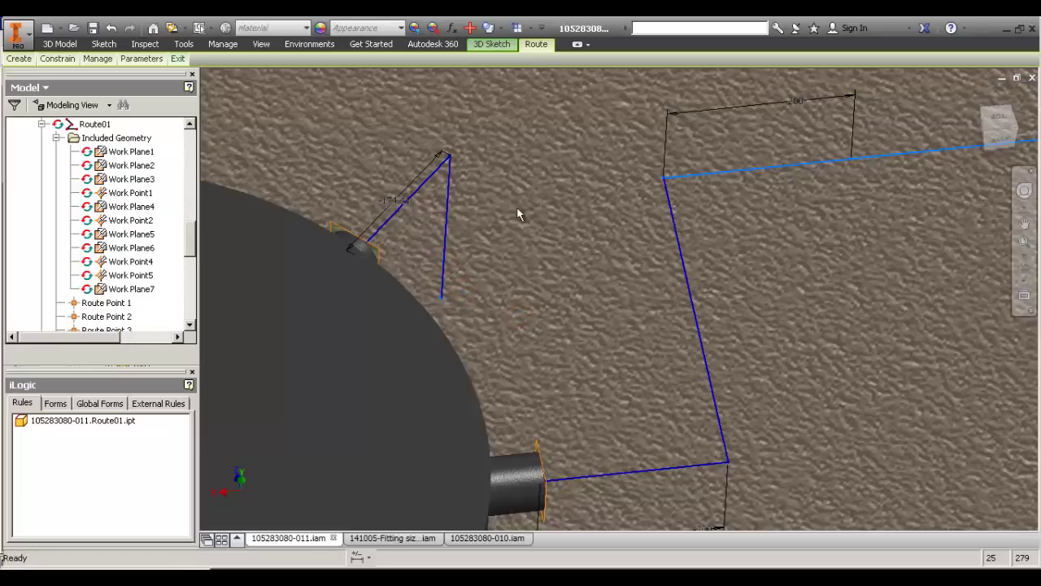
# Delete the length dimension on the new branch's first segment.
pyautogui.scroll(4, 546, 244)
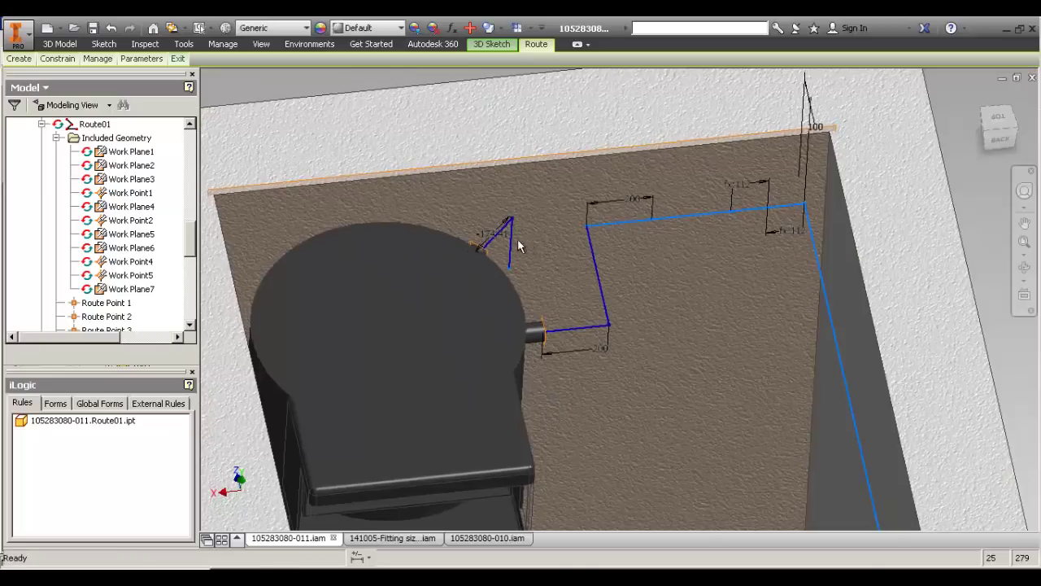
pyautogui.scroll(-2, 517, 241)
pyautogui.moveTo(465, 231); pyautogui.dragTo(466, 237)
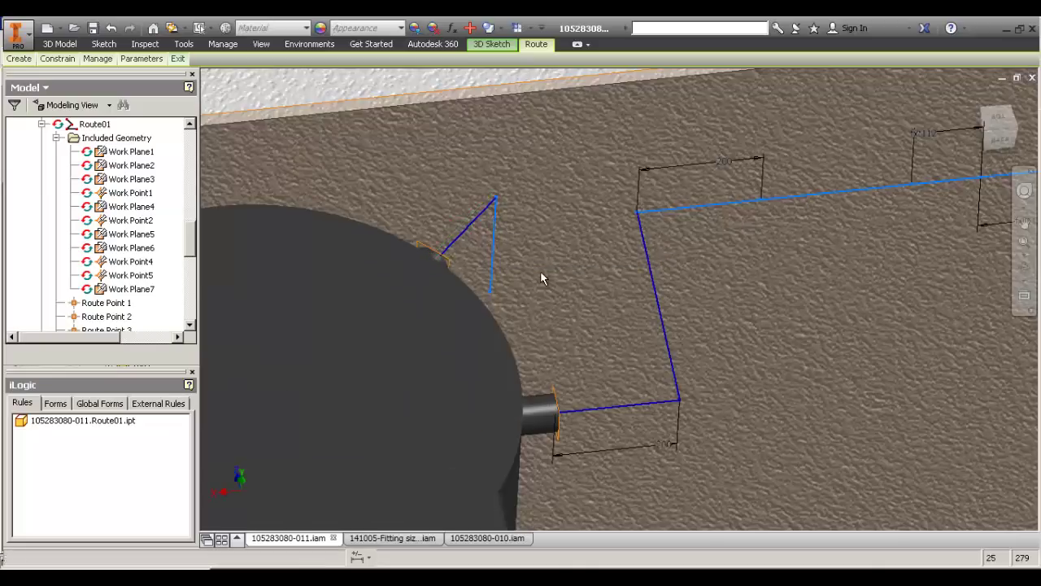
# Dimension the new branch's corner point from the back wall's work plane and link it to the first run's 100 mm wall offset.
pyautogui.press('d')
pyautogui.press('Return')
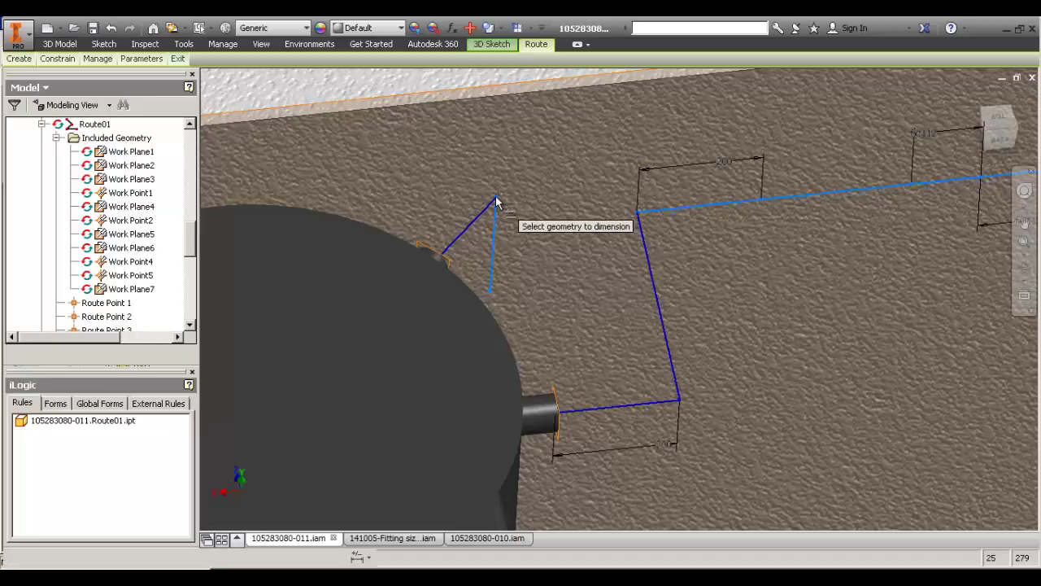
pyautogui.click(496, 197)
pyautogui.click(476, 89)
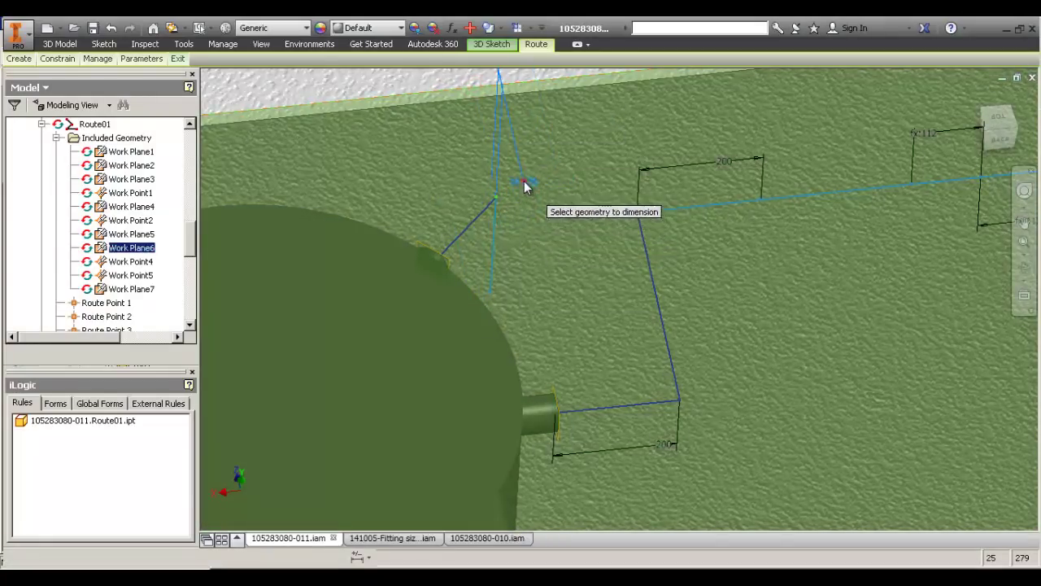
pyautogui.click(524, 181)
pyautogui.scroll(3, 502, 252)
pyautogui.moveTo(680, 193); pyautogui.dragTo(638, 254, button='middle')
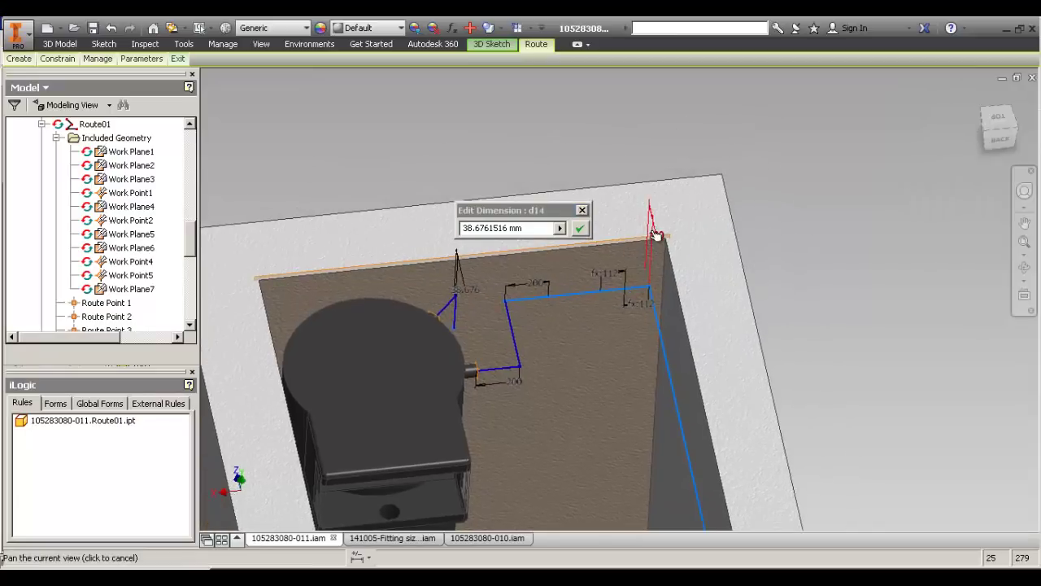
pyautogui.write('100')
pyautogui.press('Return')
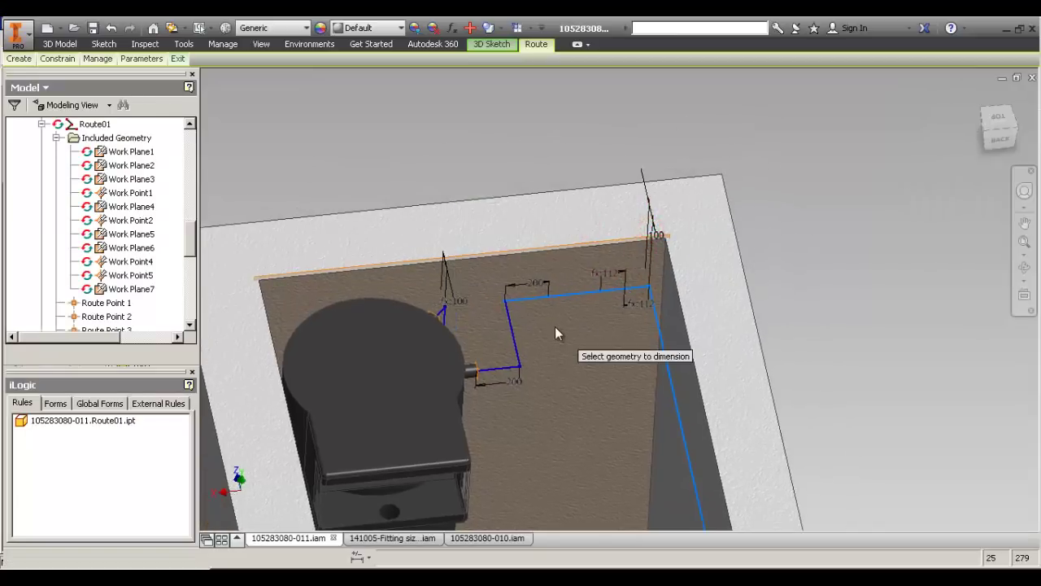
pyautogui.scroll(-3, 480, 328)
pyautogui.moveTo(498, 326); pyautogui.dragTo(513, 277, button='middle')
pyautogui.moveTo(502, 286); pyautogui.dragTo(572, 342, button='right')
# Extend the new branch from its lower end perpendicular to the side wall, running below the first run toward the room's corner.
pyautogui.moveTo(629, 397); pyautogui.dragTo(629, 375, button='middle')
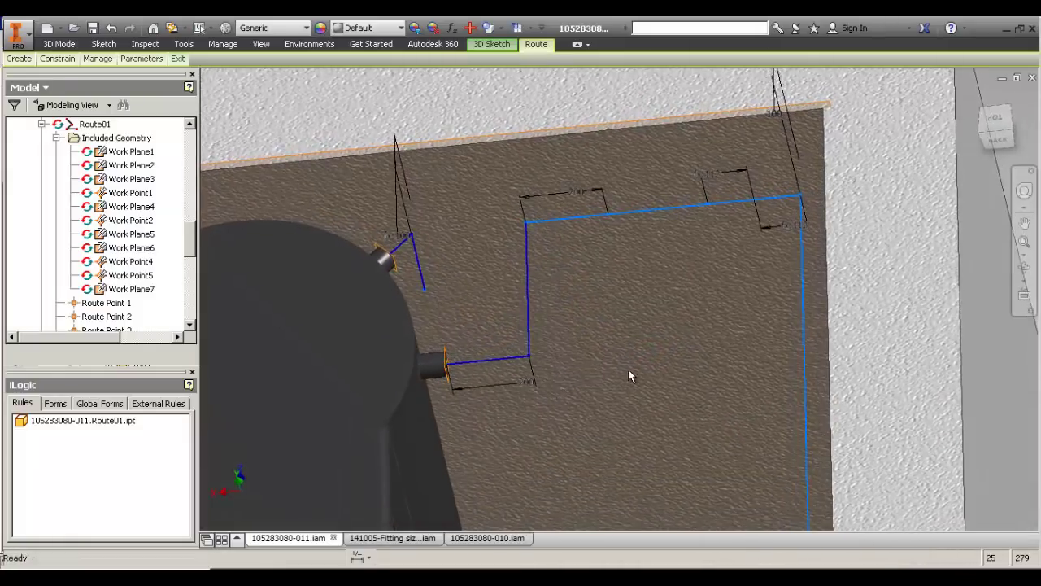
pyautogui.click(425, 293)
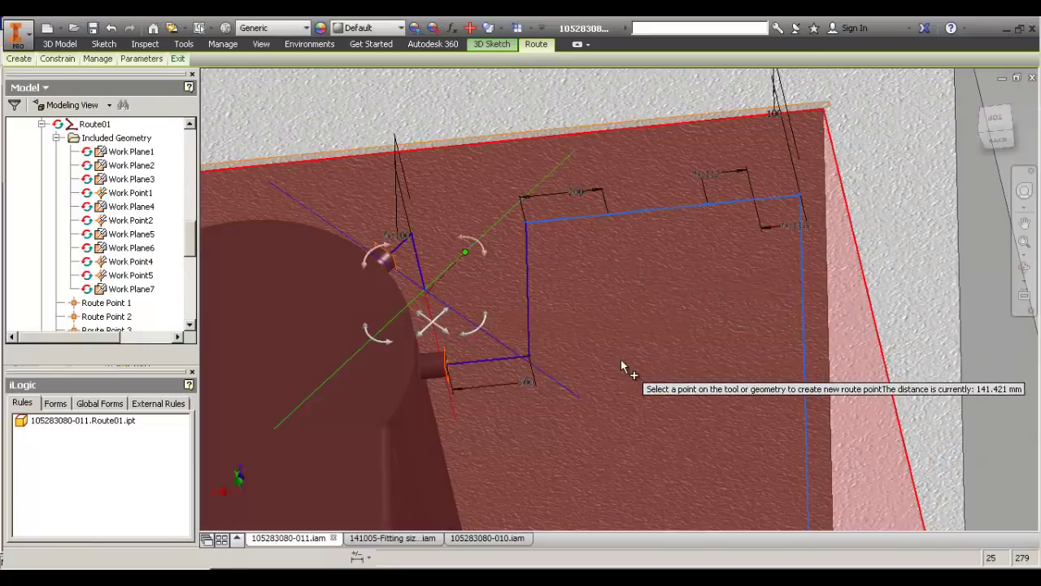
pyautogui.keyDown('shift'); pyautogui.moveTo(623, 366); pyautogui.dragTo(662, 289, button='middle'); pyautogui.keyUp('shift')
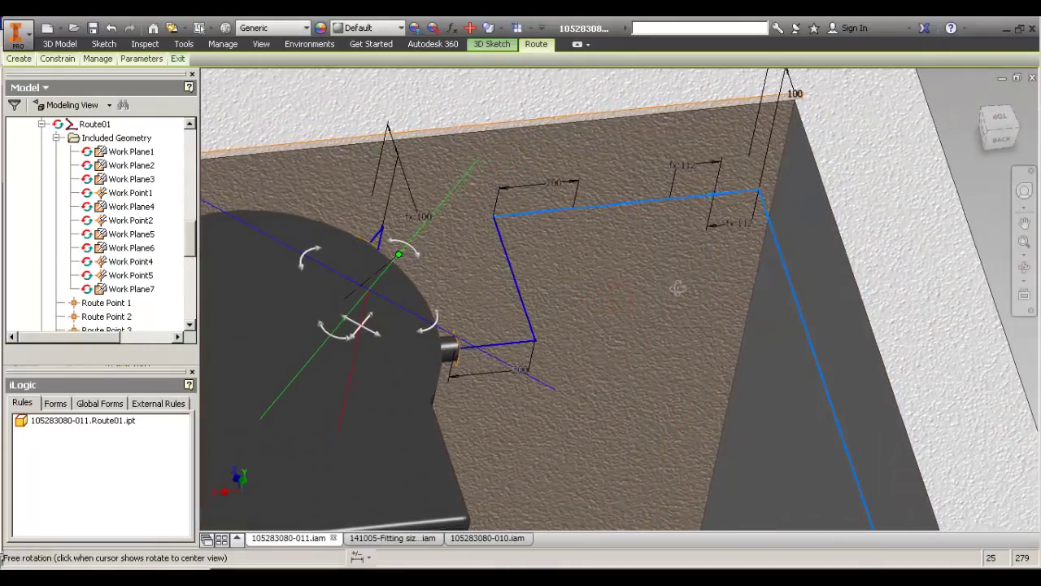
pyautogui.rightClick(640, 289)
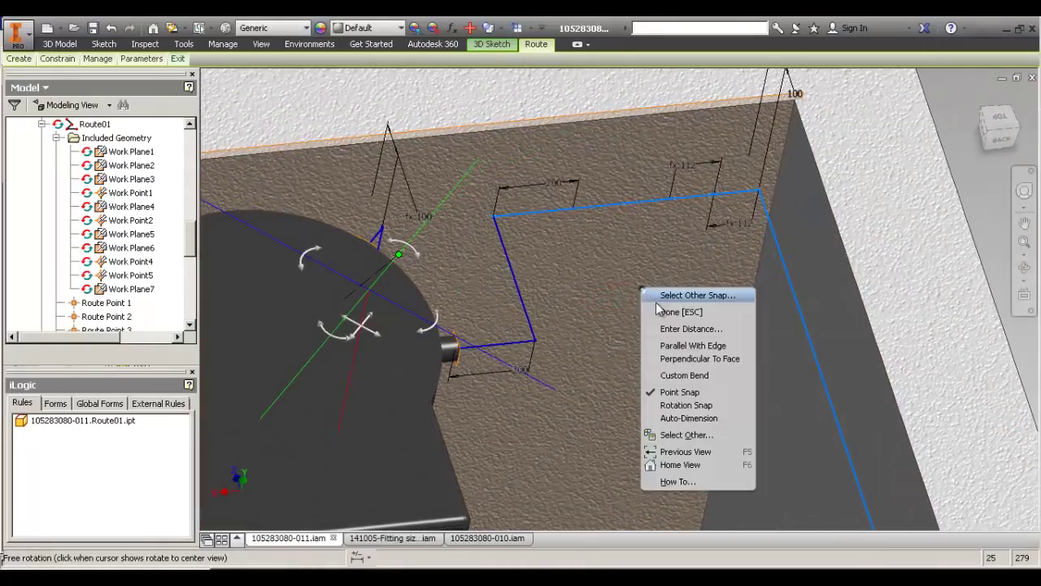
pyautogui.click(695, 358)
pyautogui.click(830, 260)
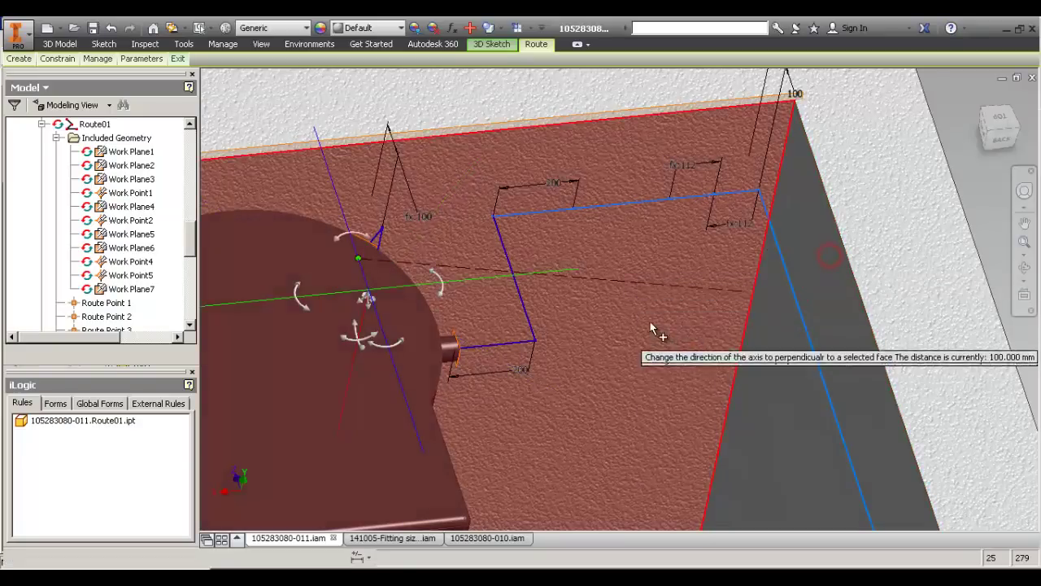
pyautogui.click(555, 275)
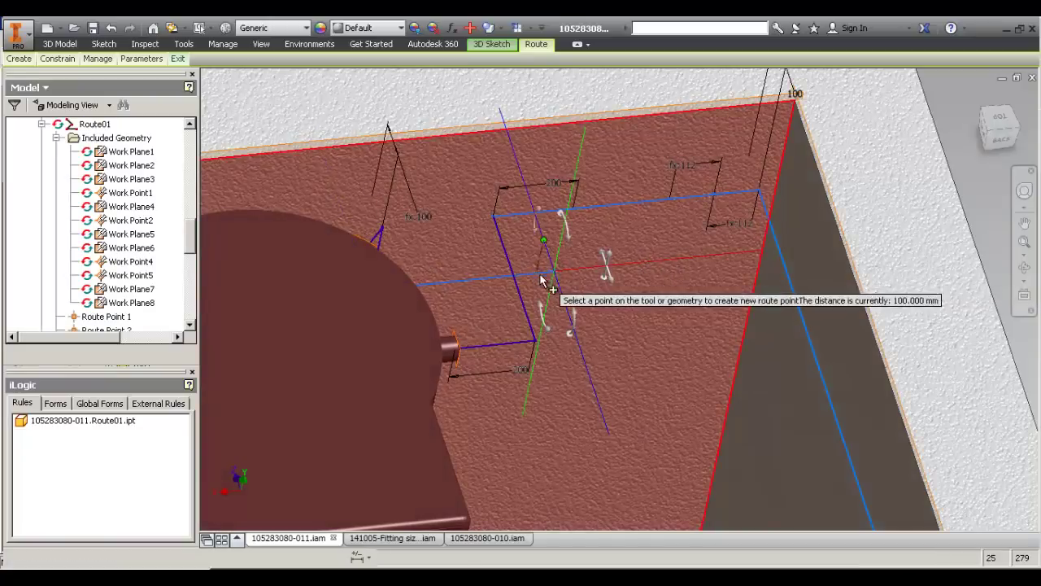
pyautogui.click(653, 263)
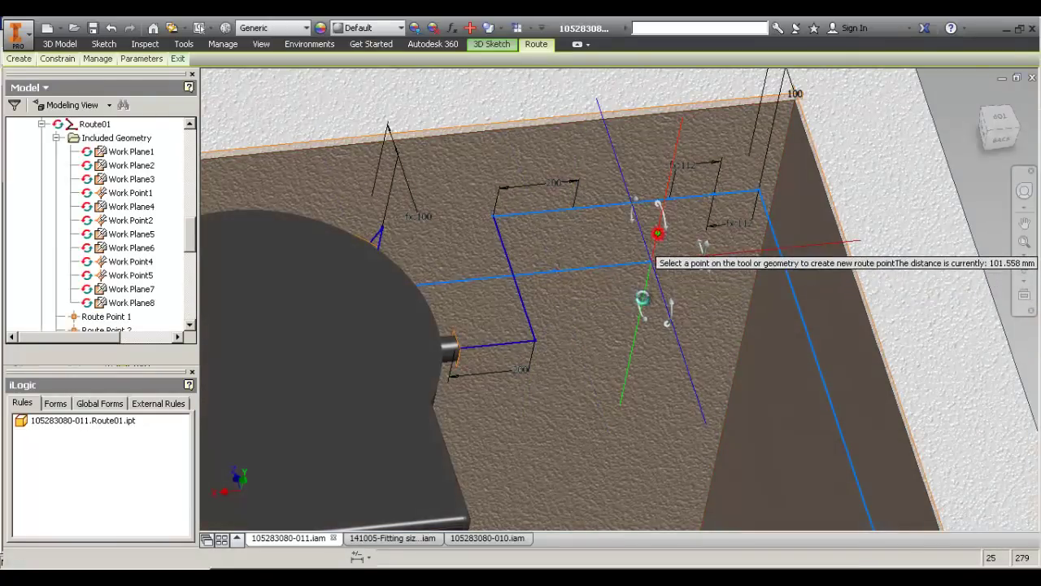
# Add an upward segment about 102 mm long toward the first run and finish the routing.
pyautogui.click(657, 235)
pyautogui.rightClick(633, 308)
pyautogui.click(671, 314)
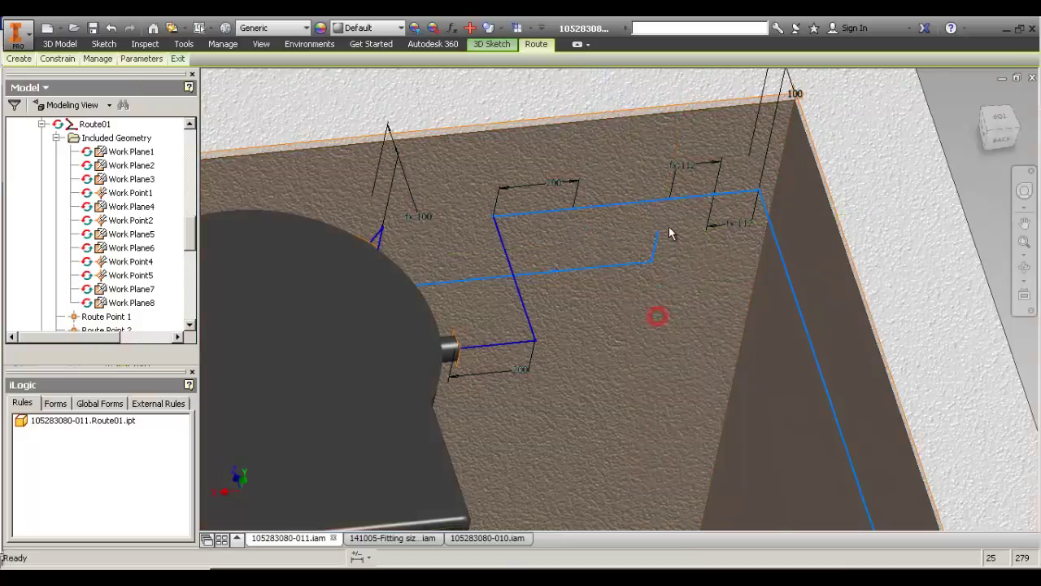
# Try to make the new branch's free end coincident with the first run's route point at the upper 112 mm dimension.
pyautogui.scroll(5, 669, 211)
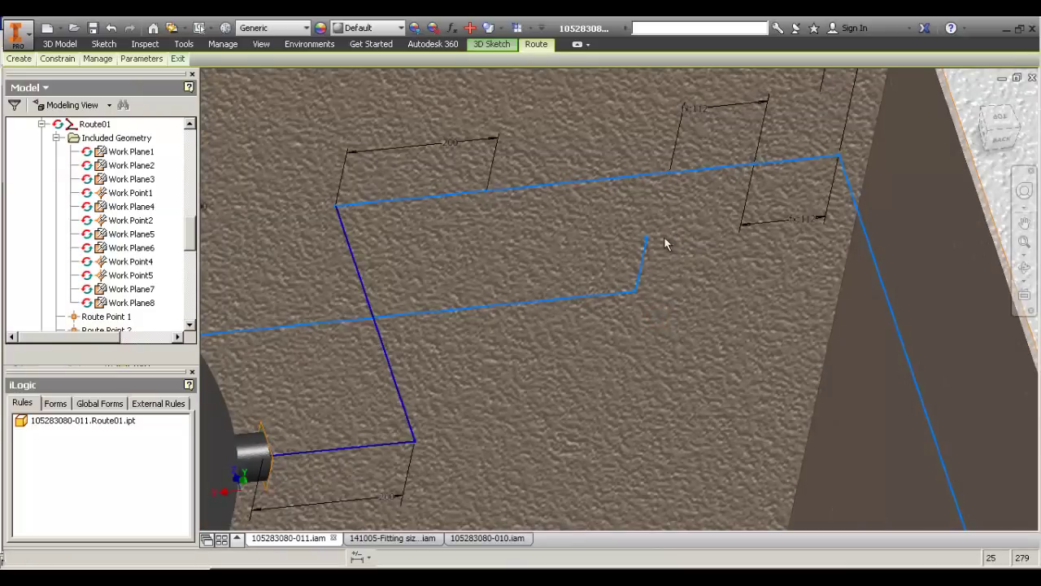
pyautogui.scroll(-3, 613, 311)
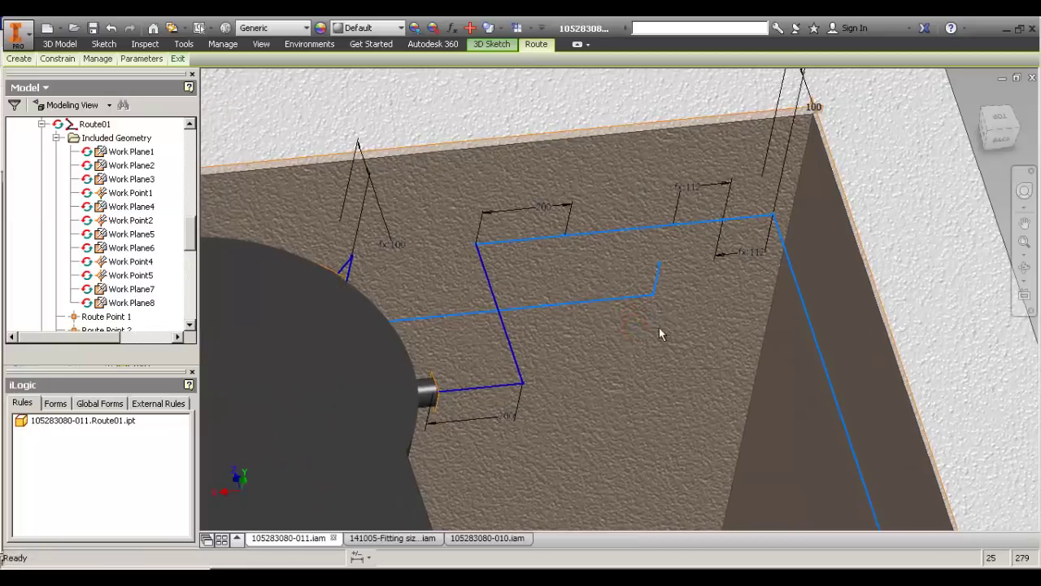
pyautogui.moveTo(797, 359); pyautogui.dragTo(740, 373, button='middle')
pyautogui.keyDown('shift'); pyautogui.moveTo(606, 325); pyautogui.dragTo(588, 329, button='middle'); pyautogui.keyUp('shift')
pyautogui.scroll(3, 658, 263)
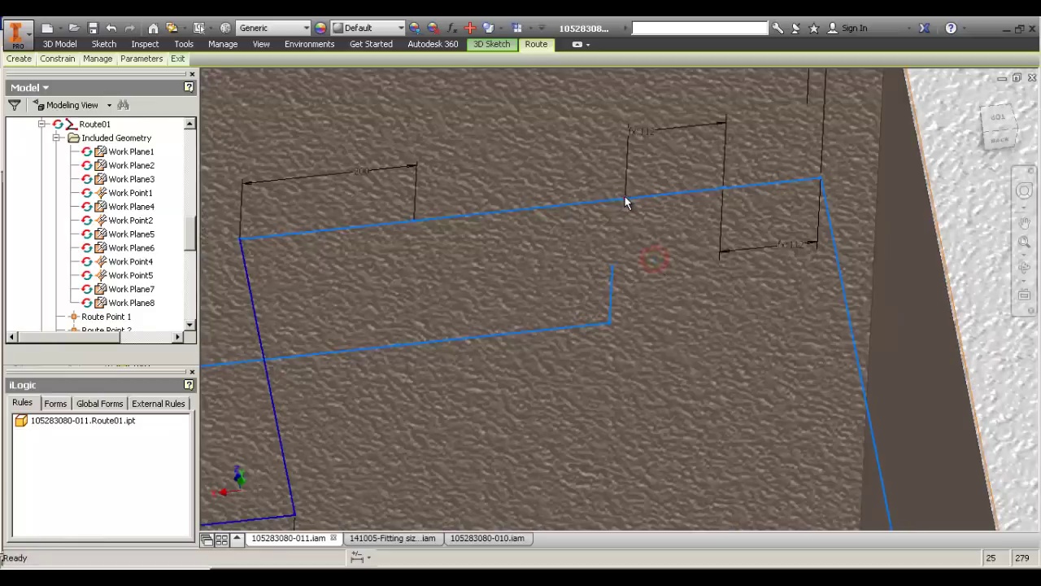
pyautogui.scroll(-3, 650, 256)
pyautogui.moveTo(652, 257); pyautogui.dragTo(674, 288, button='middle')
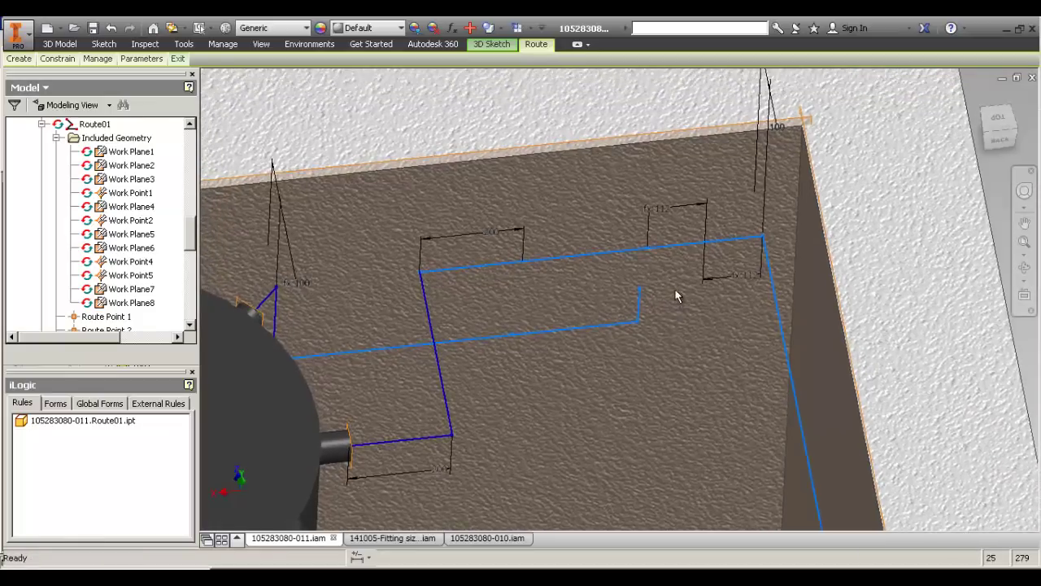
pyautogui.click(640, 291)
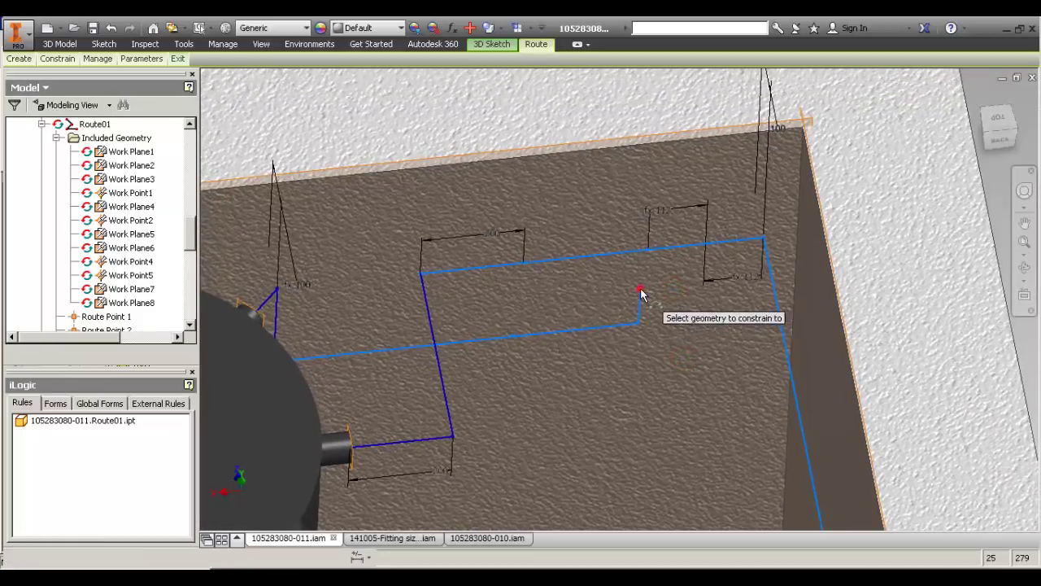
pyautogui.click(649, 253)
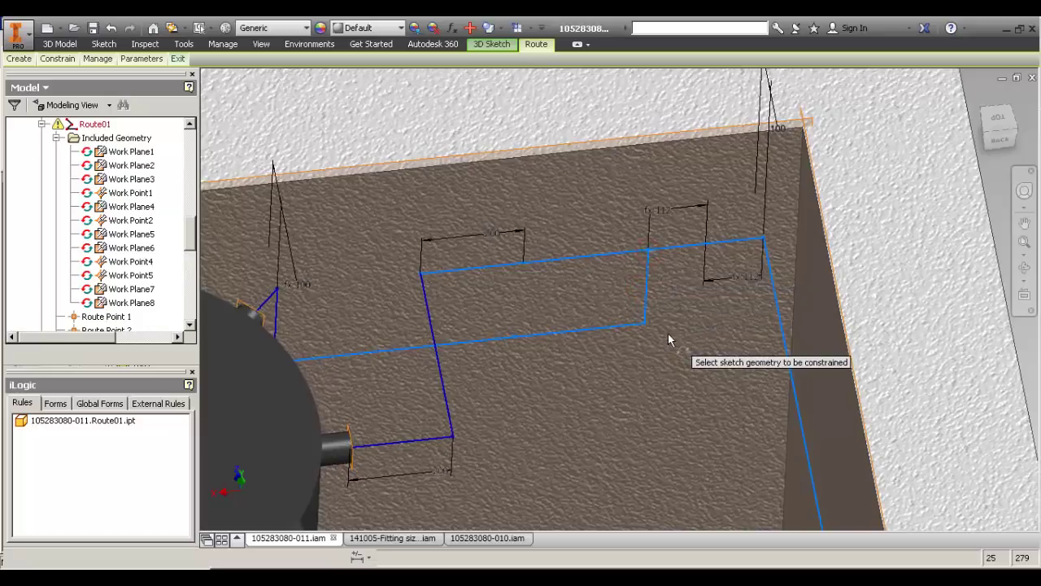
# Show the violations on Route01 and read why the connection is rejected.
pyautogui.click(88, 126)
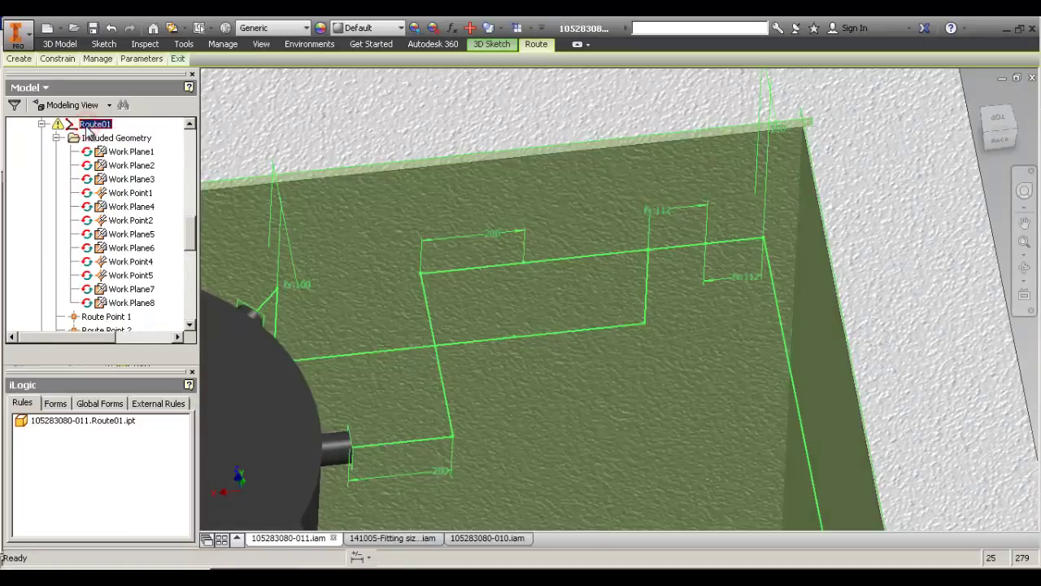
pyautogui.rightClick(90, 128)
pyautogui.click(141, 167)
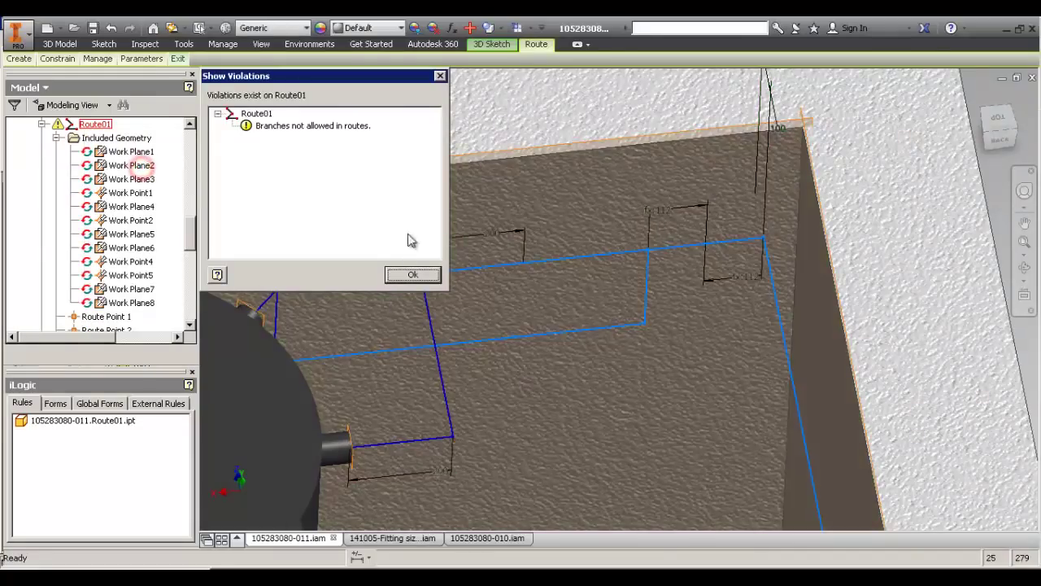
pyautogui.click(412, 274)
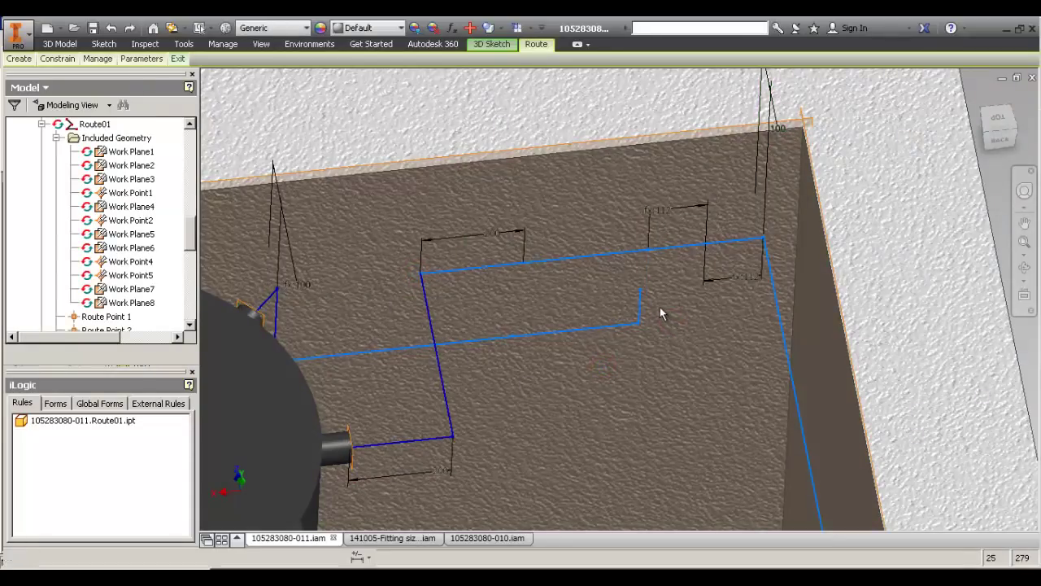
# Try again to connect the new branch's free end to the first run's route point, check Route01, and undo the connection.
pyautogui.press('Return')
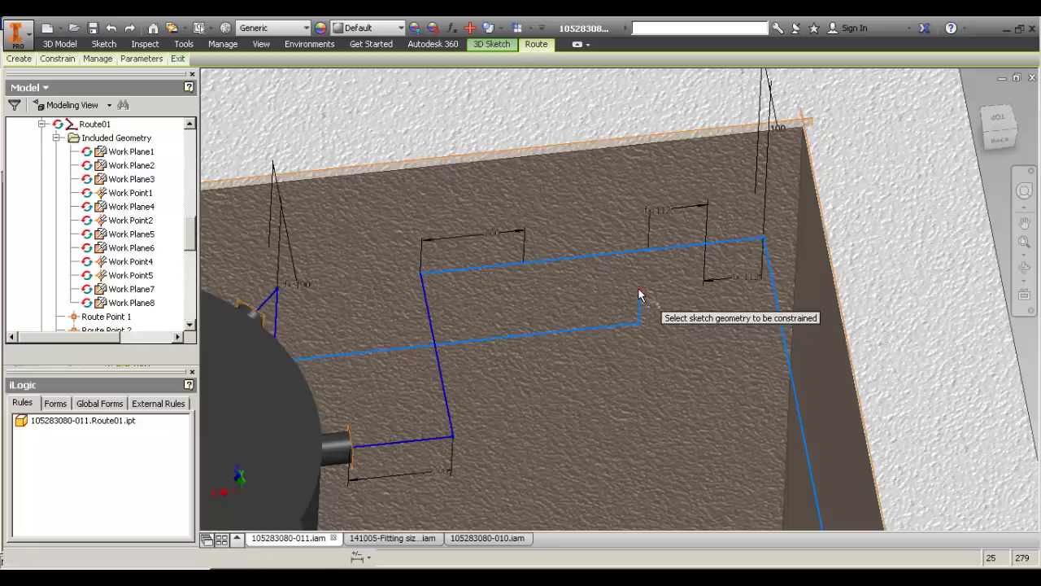
pyautogui.click(639, 290)
pyautogui.click(611, 259)
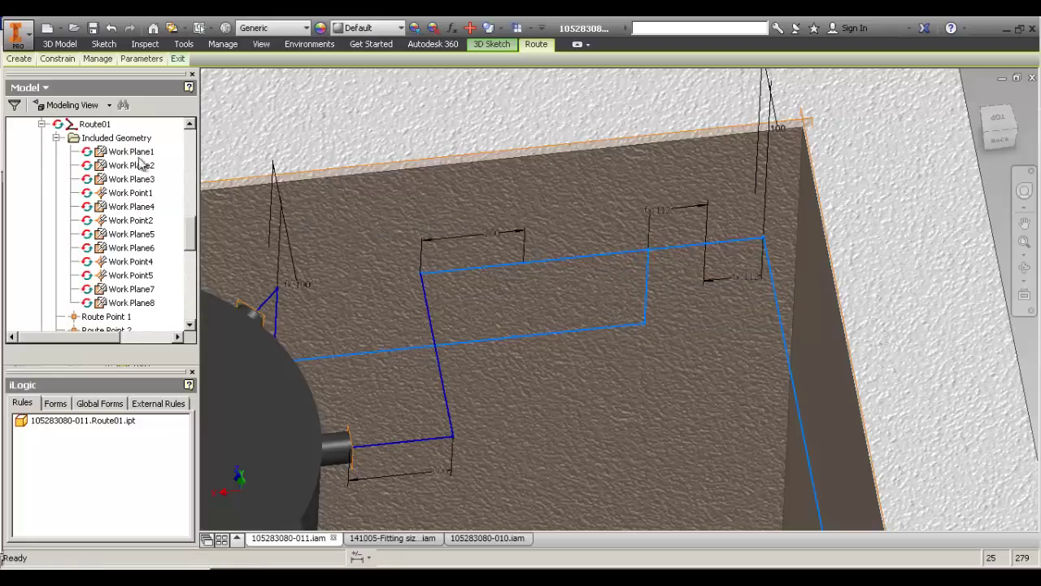
pyautogui.click(95, 124)
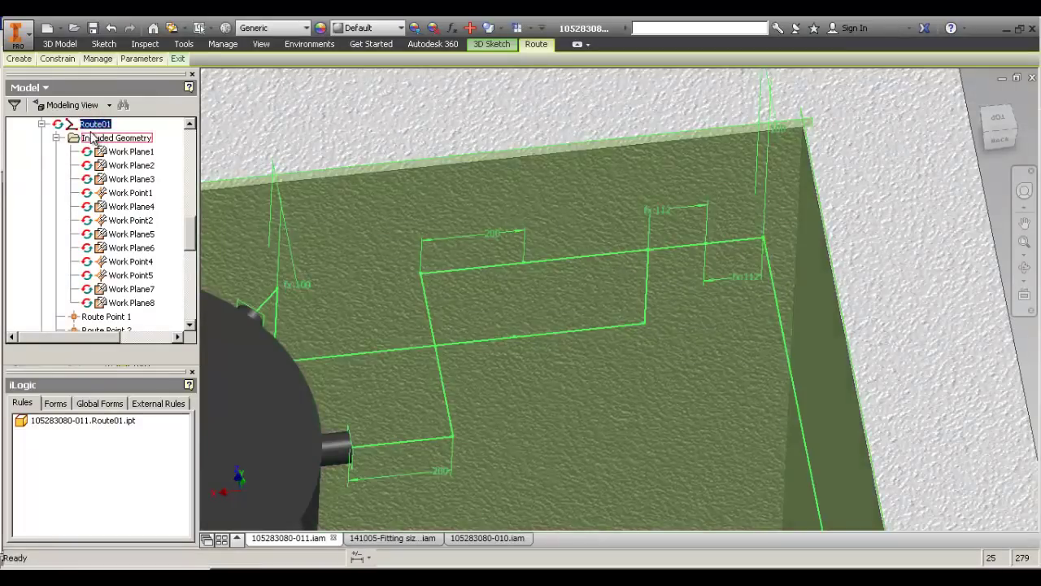
pyautogui.click(672, 368)
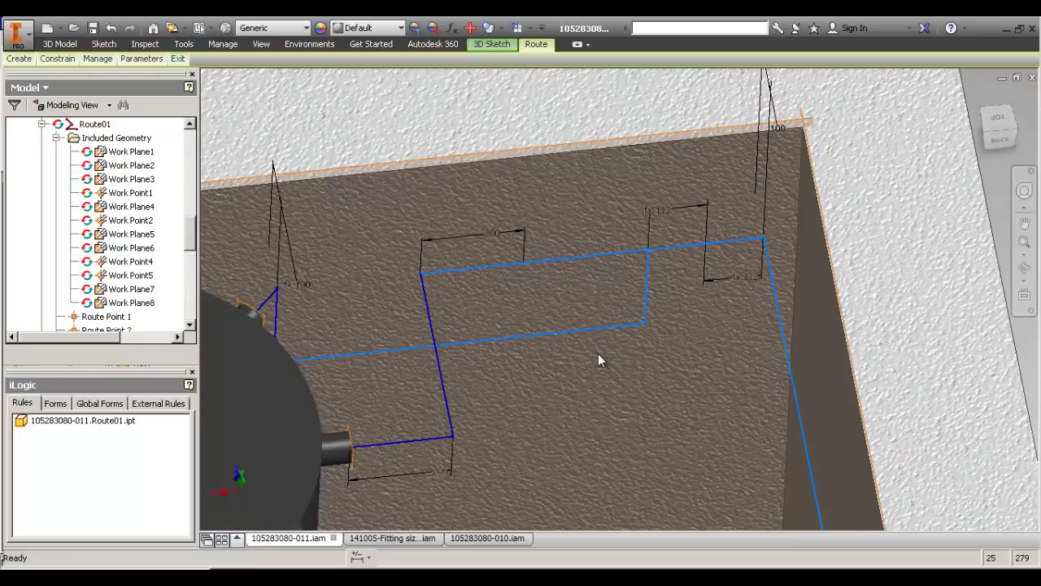
pyautogui.hotkey('ctrl', 'z')
pyautogui.hotkey('ctrl', 'z')
pyautogui.click(693, 356)
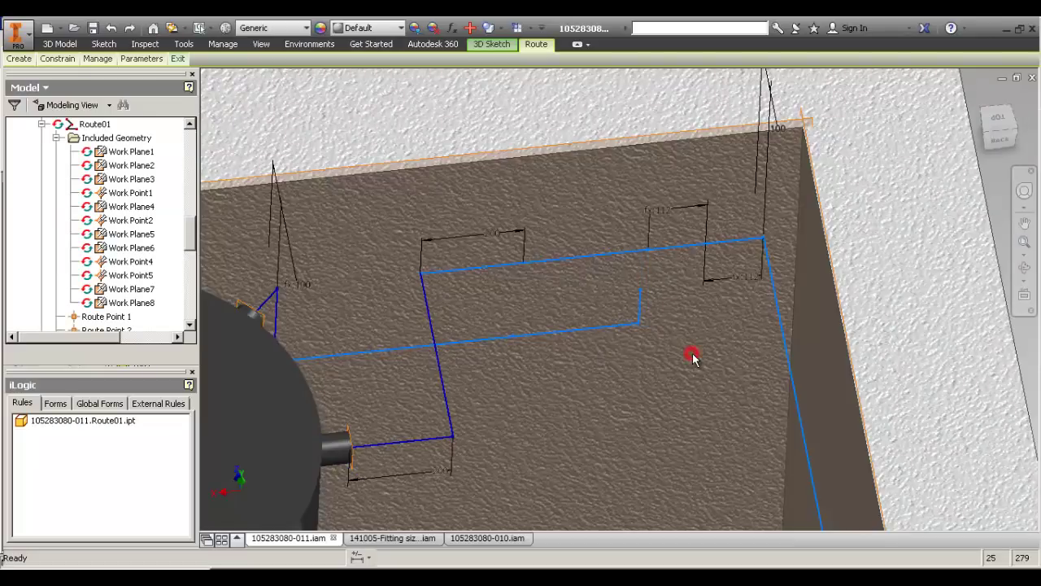
# Constrain the new branch's short upward segment in line with the first run's route point at the upper 112 mm dimension.
pyautogui.click(655, 318)
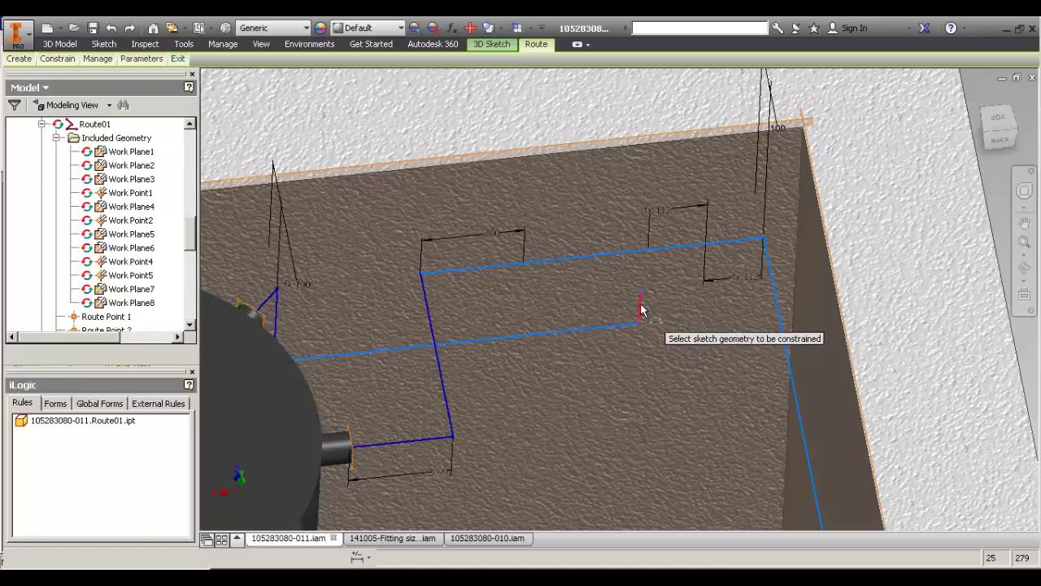
pyautogui.click(641, 303)
pyautogui.click(651, 250)
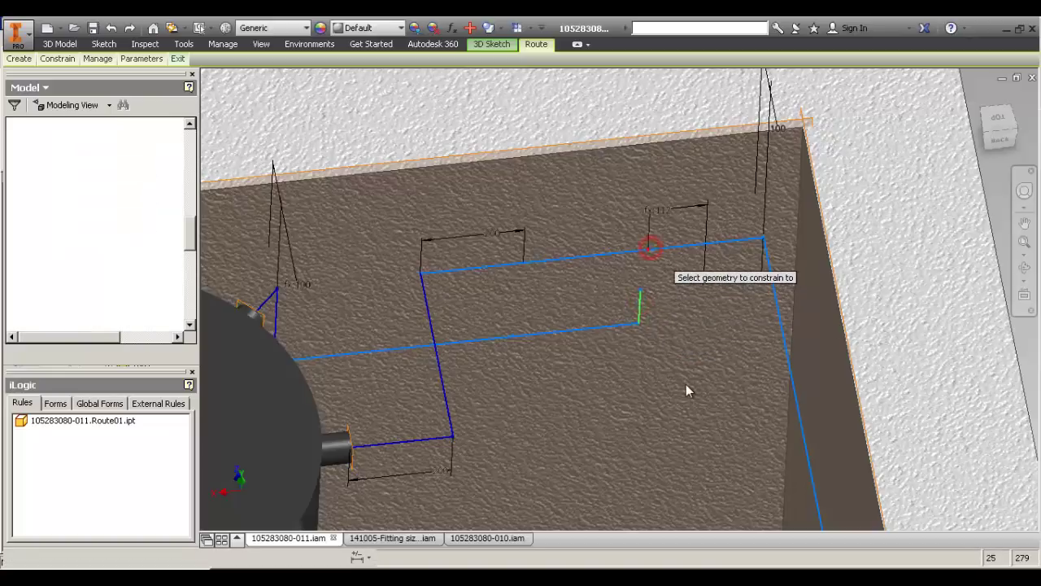
pyautogui.press('Escape')
pyautogui.click(682, 314)
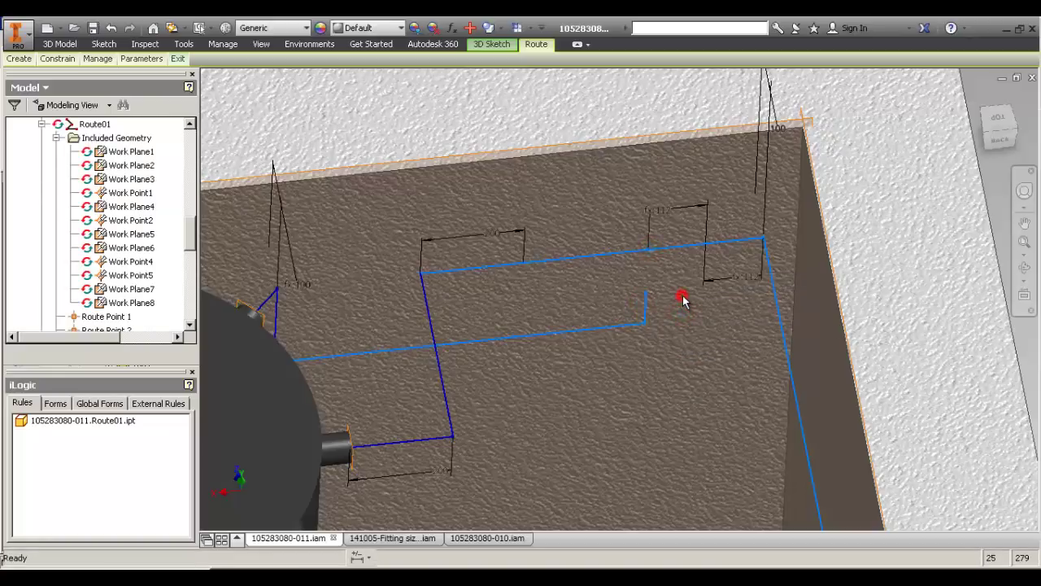
# Dimension the gap between the branch's free end and the first run's route point with a formula-driven value of 47 mm.
pyautogui.press('d')
pyautogui.click(646, 294)
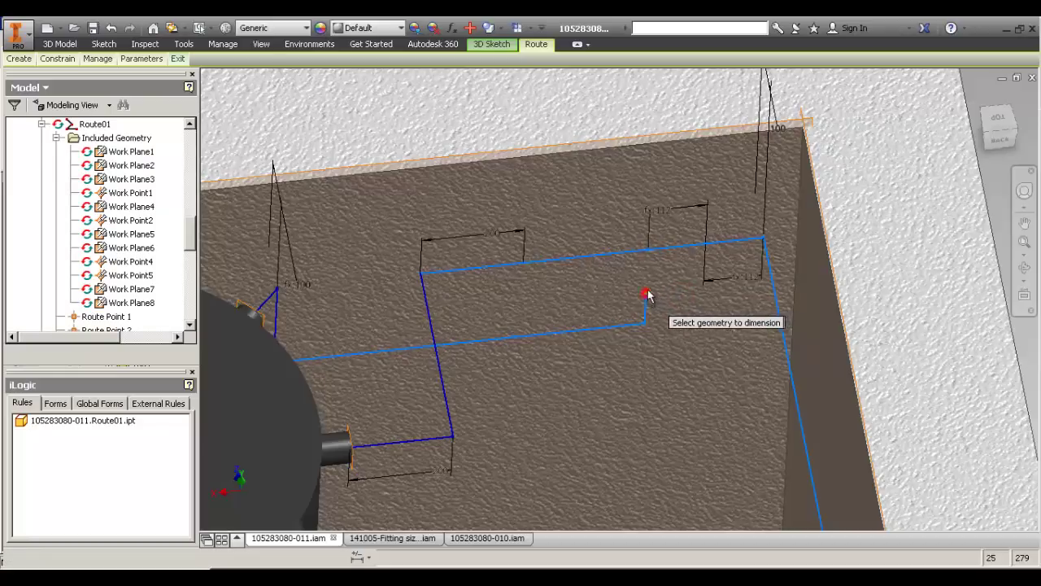
pyautogui.click(650, 252)
pyautogui.click(667, 273)
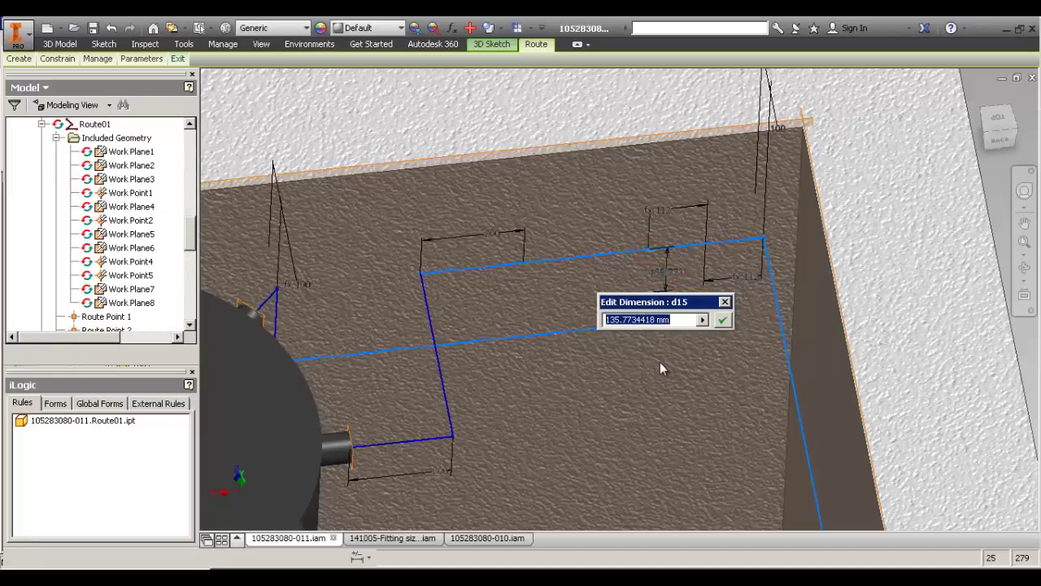
pyautogui.write('50')
pyautogui.press('Return')
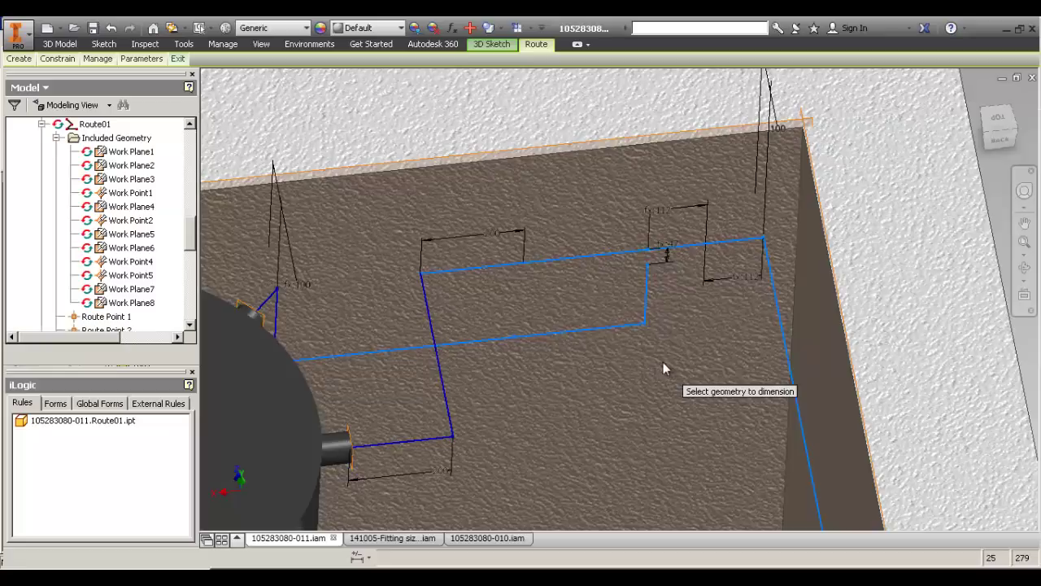
# Dimension the short upward segment's length and set it to the parameter gp (52 mm).
pyautogui.click(647, 293)
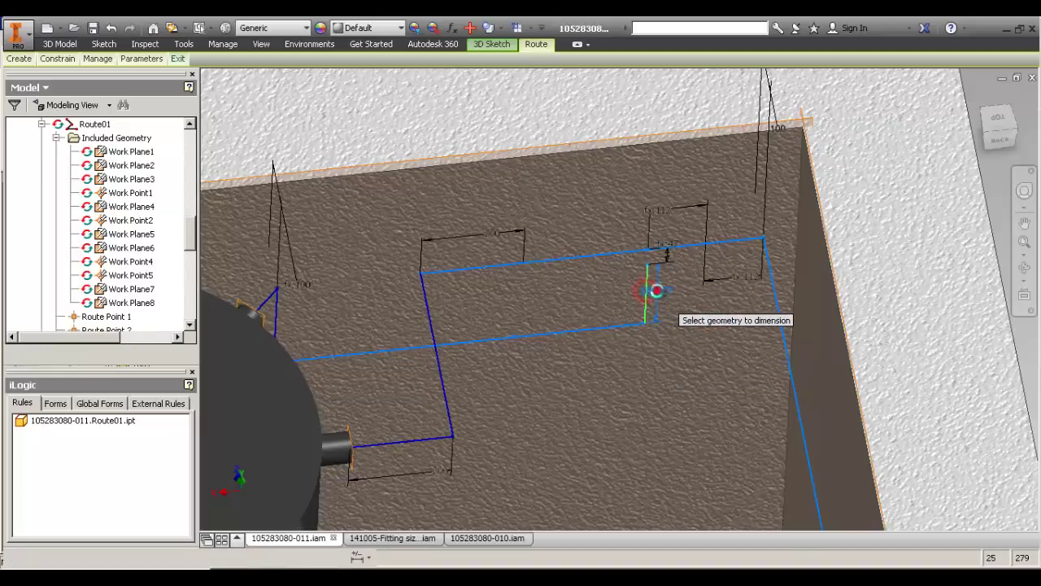
pyautogui.click(657, 295)
pyautogui.write('d')
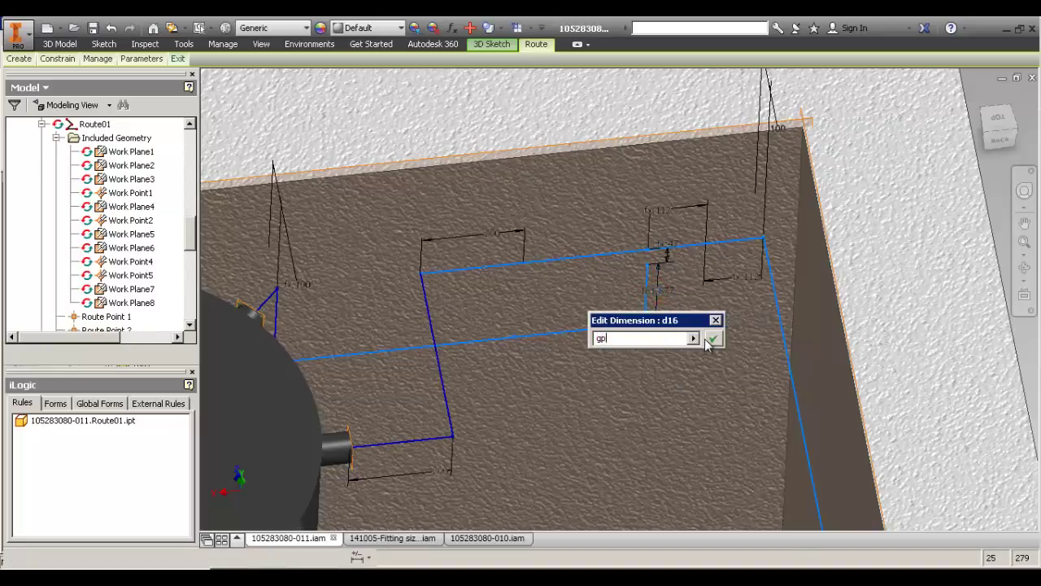
pyautogui.click(708, 340)
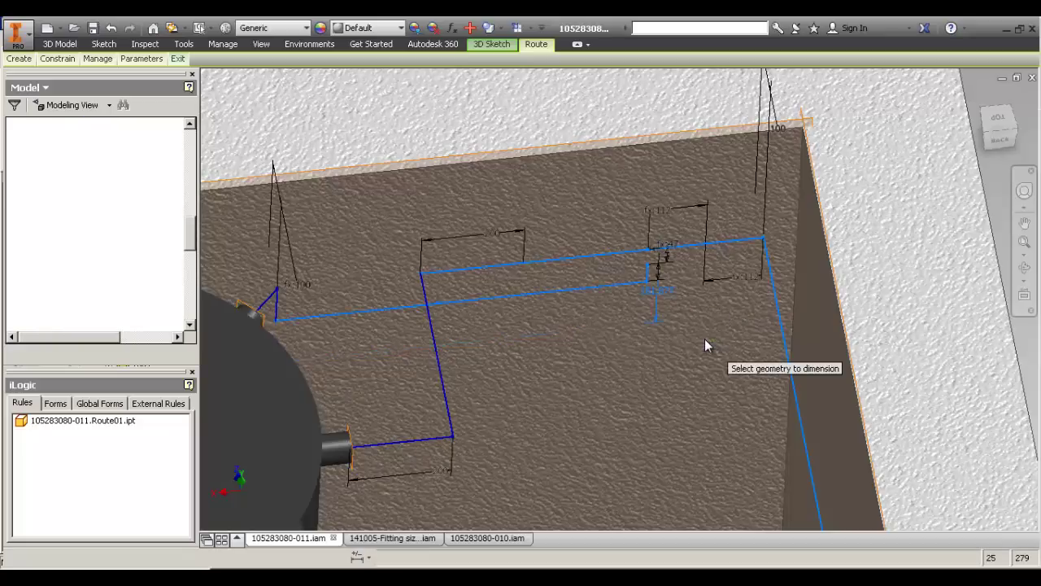
# Try to shift the new branch's long lower segment by hand, and undo the move.
pyautogui.keyDown('shift'); pyautogui.moveTo(592, 337); pyautogui.dragTo(574, 241, button='middle'); pyautogui.keyUp('shift')
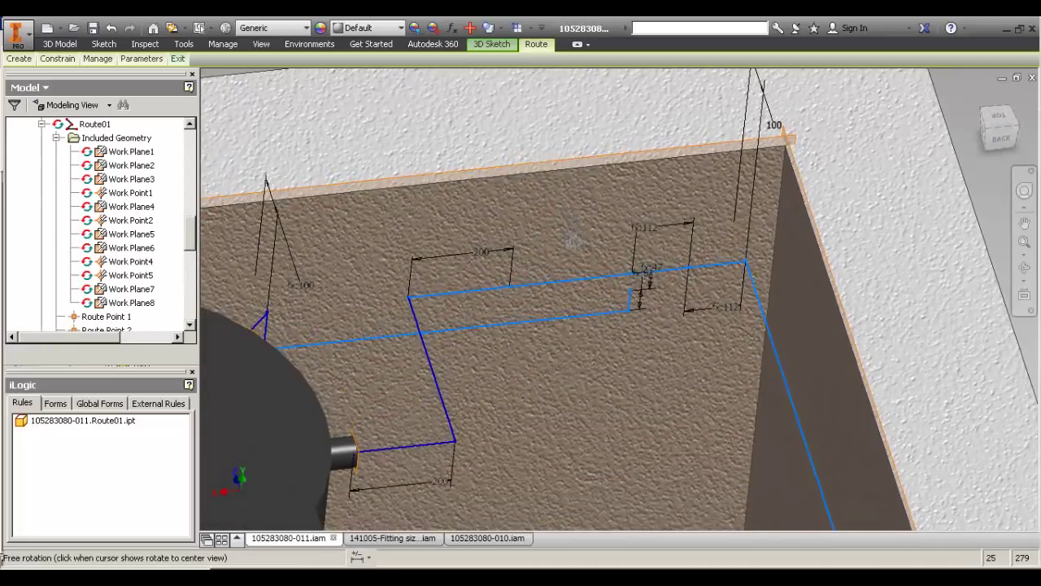
pyautogui.scroll(-3, 629, 298)
pyautogui.scroll(2, 707, 244)
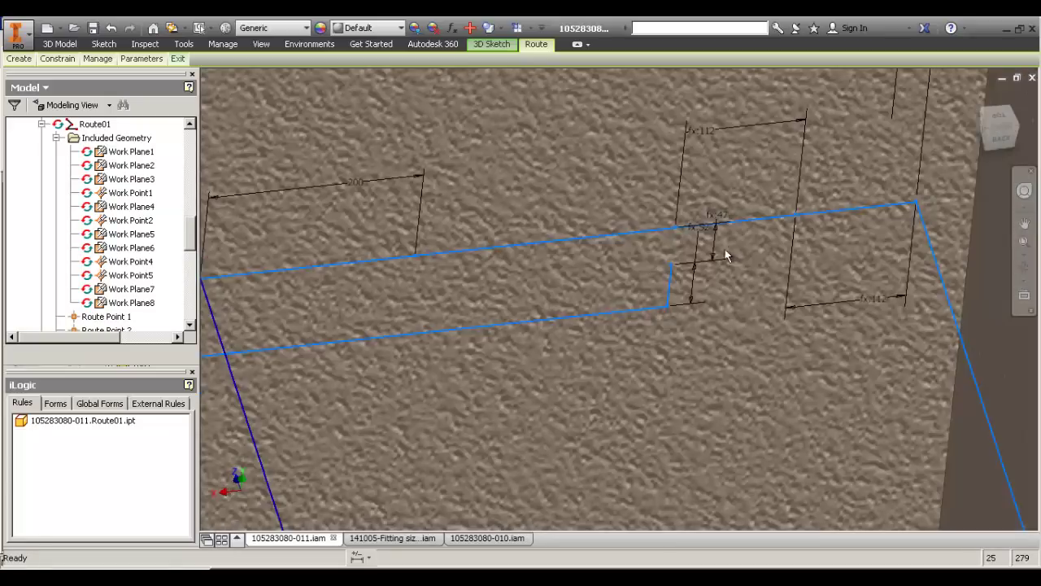
pyautogui.scroll(3, 572, 317)
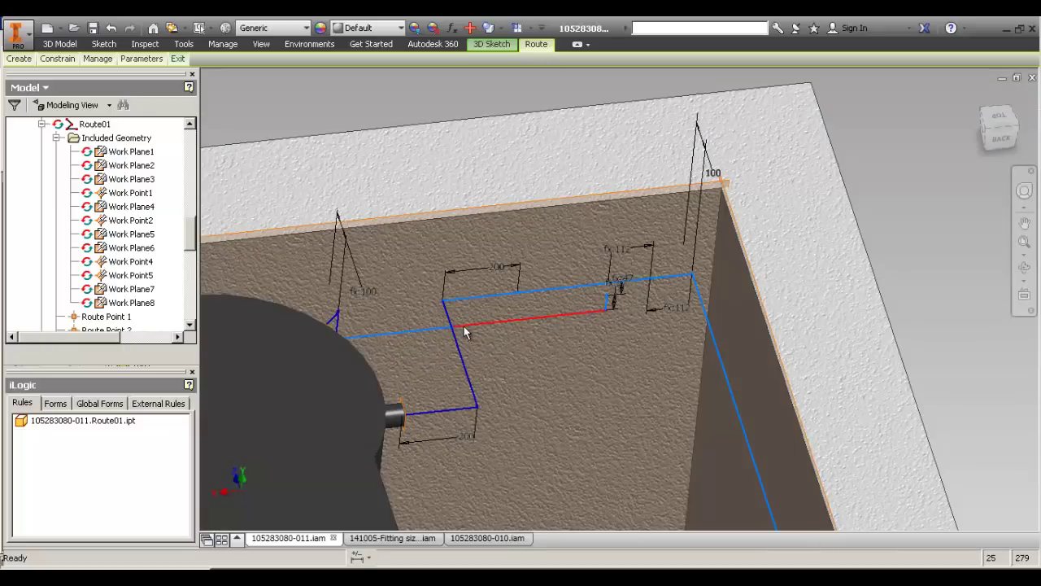
pyautogui.press('F4')
pyautogui.moveTo(556, 337); pyautogui.dragTo(481, 331)
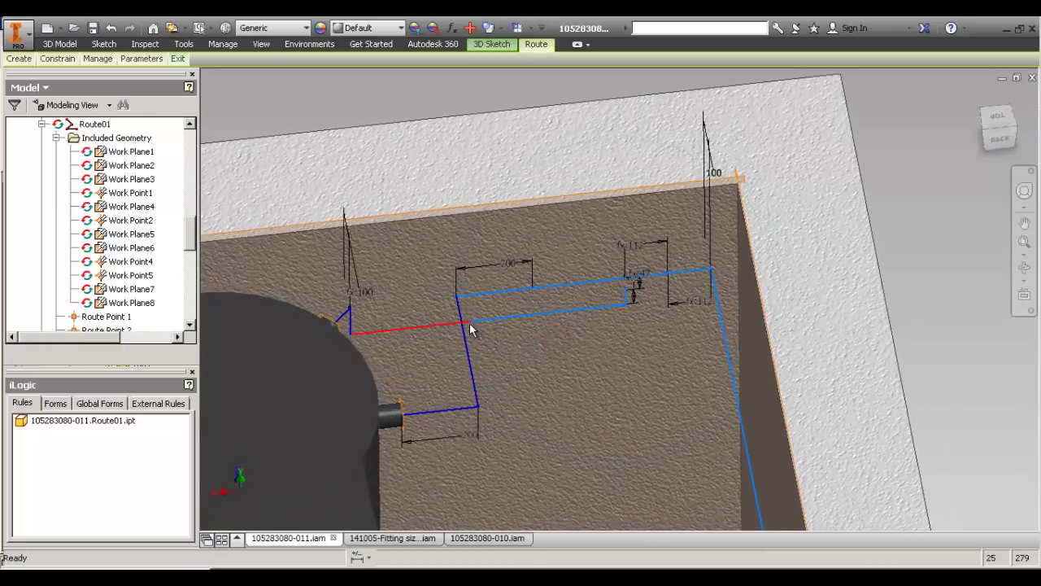
pyautogui.click(563, 323)
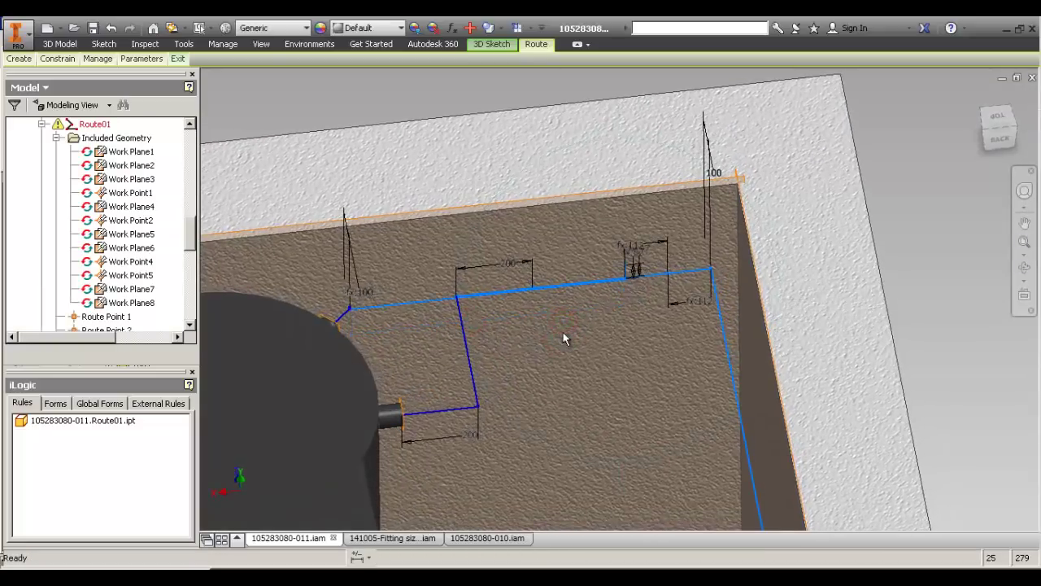
pyautogui.hotkey('ctrl', 'z')
pyautogui.click(581, 348)
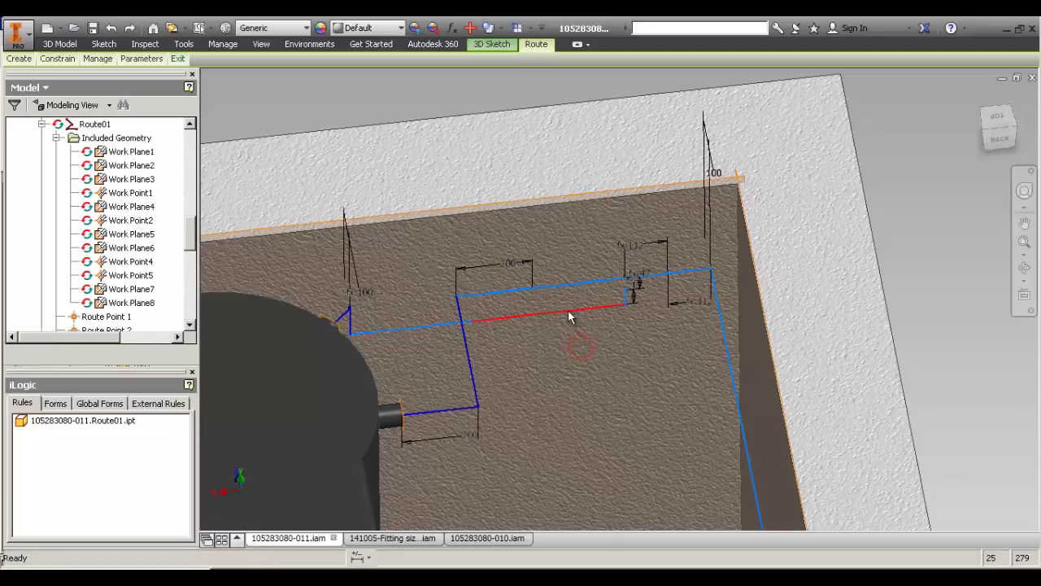
# Dimension the lower segment between its route point and the corner under the first run, setting it to the parameter ebg (112 mm).
pyautogui.click(557, 313)
pyautogui.click(556, 328)
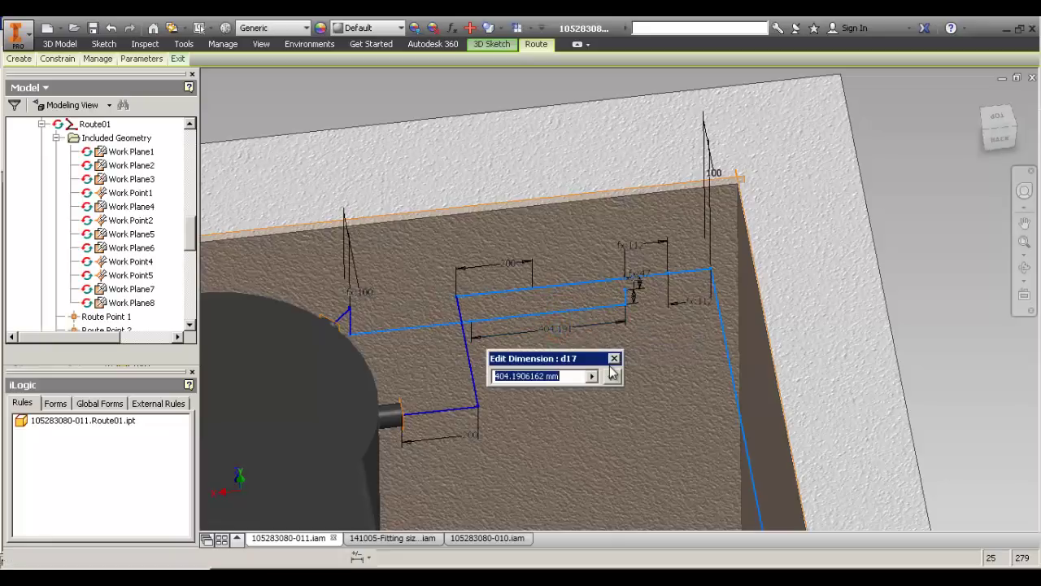
pyautogui.write('ebg')
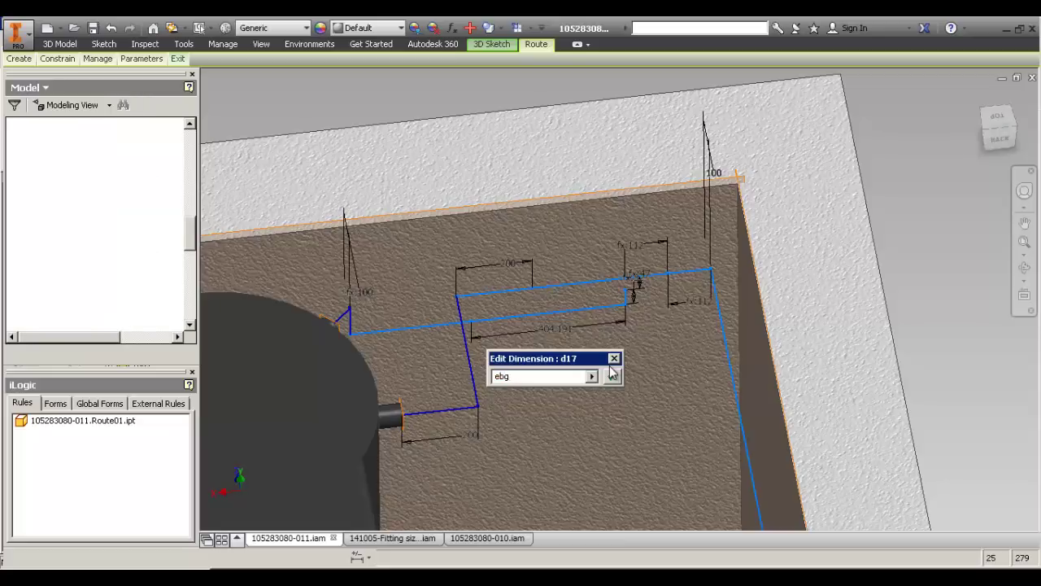
pyautogui.click(612, 373)
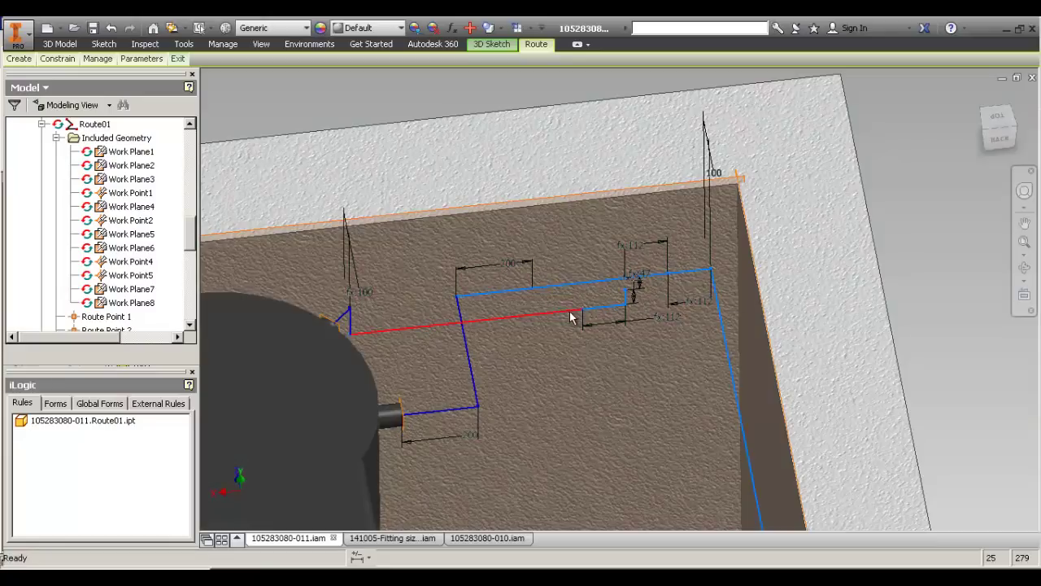
# Show all constraints on the route to check the new branch, and hide them again.
pyautogui.click(350, 335)
pyautogui.click(589, 356)
pyautogui.press('F8')
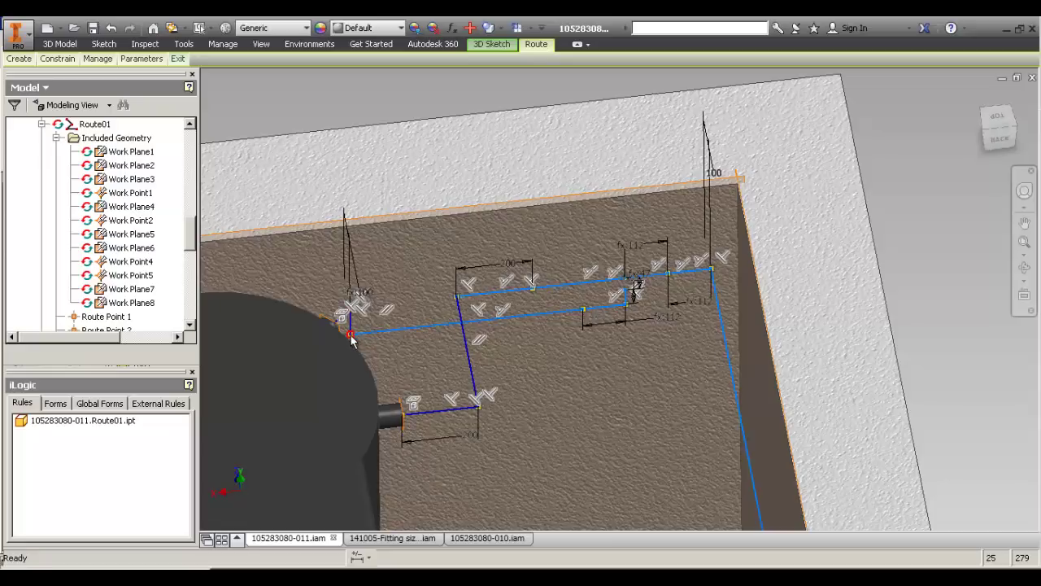
pyautogui.press('F9')
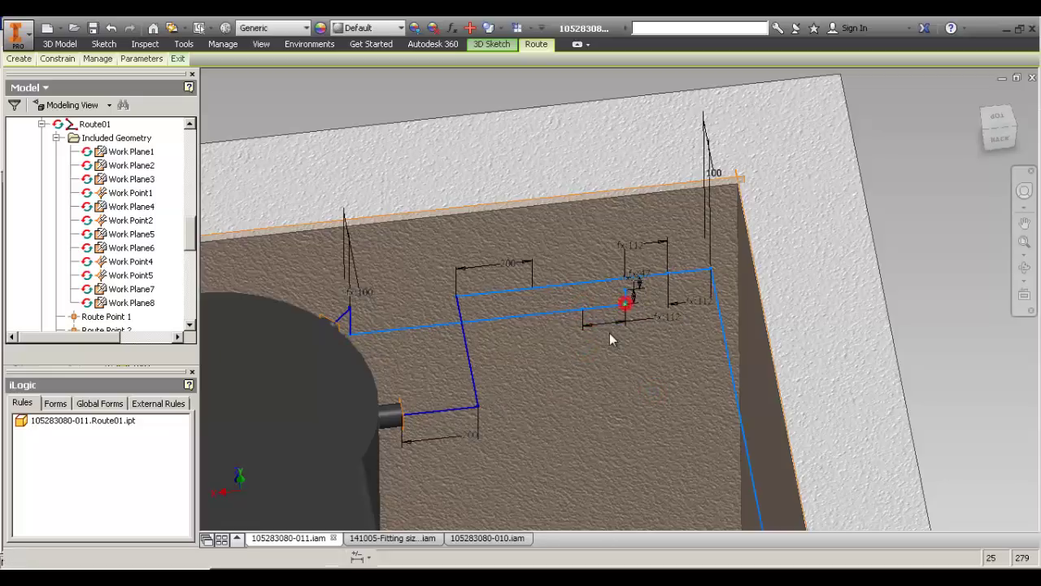
# Try moving the new branch's free end by hand to test how the constrained route behaves.
pyautogui.scroll(2, 643, 309)
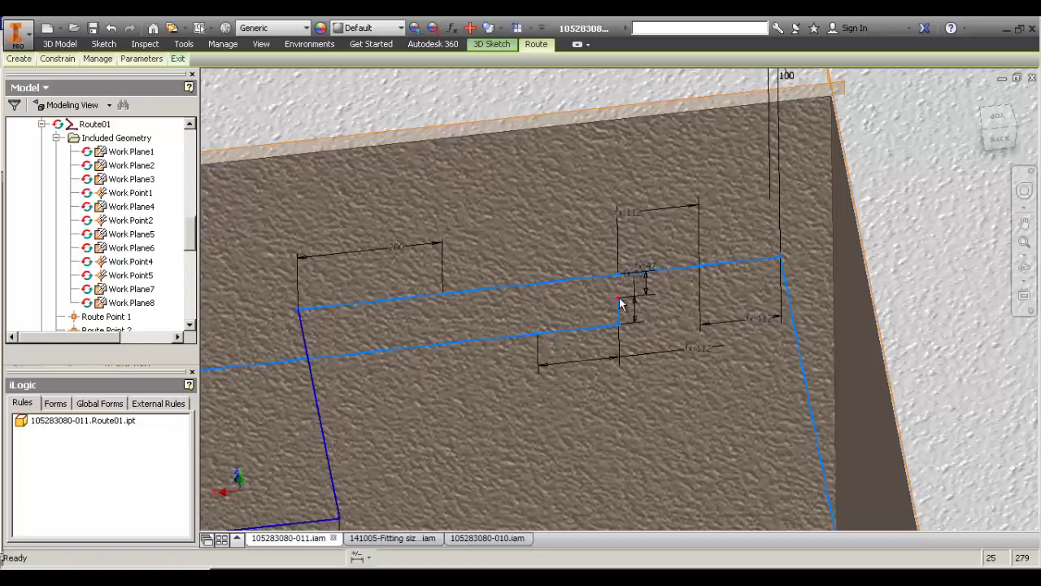
pyautogui.click(618, 280)
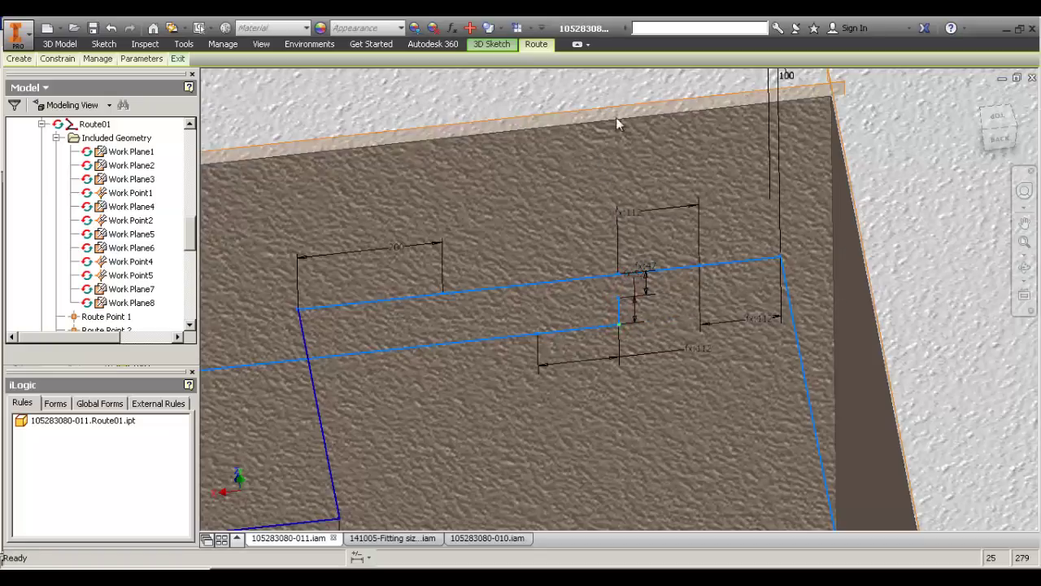
pyautogui.moveTo(619, 299); pyautogui.dragTo(610, 307)
pyautogui.moveTo(543, 221); pyautogui.dragTo(685, 230, button='middle')
pyautogui.scroll(3, 685, 230)
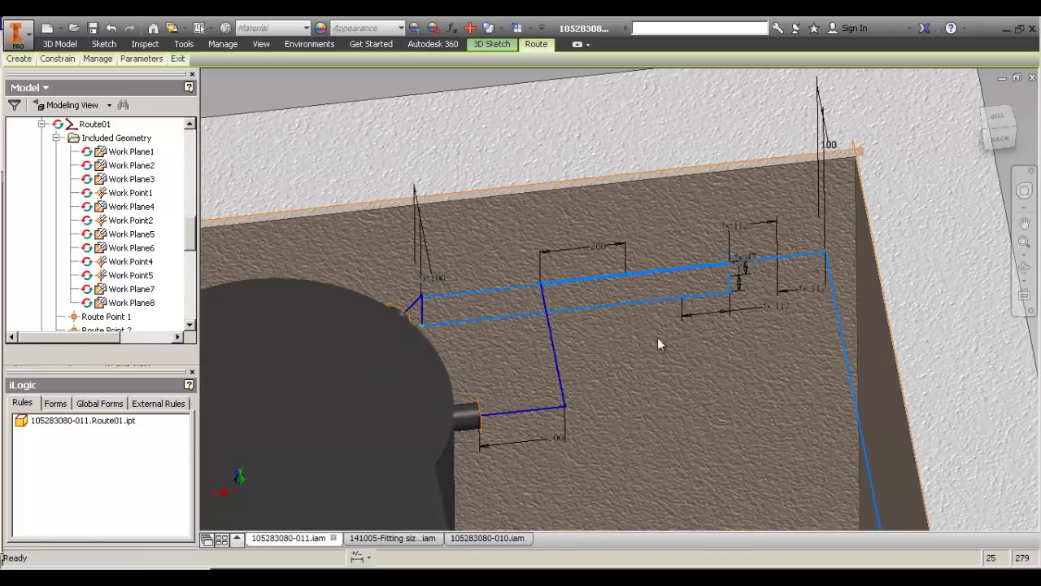
pyautogui.scroll(3, 732, 264)
pyautogui.scroll(-3, 741, 281)
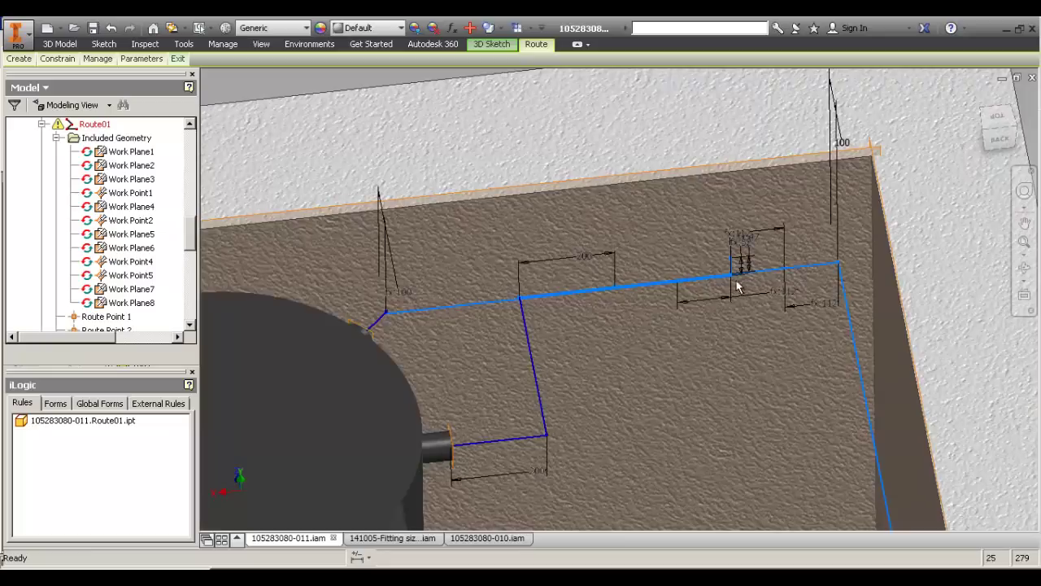
# Examine the 47 mm and 52 mm dimensions at the short segment and restore the branch to its position below the first run.
pyautogui.keyDown('shift'); pyautogui.moveTo(735, 288); pyautogui.dragTo(688, 296, button='middle'); pyautogui.keyUp('shift')
pyautogui.scroll(3, 691, 292)
pyautogui.moveTo(699, 286); pyautogui.dragTo(694, 264)
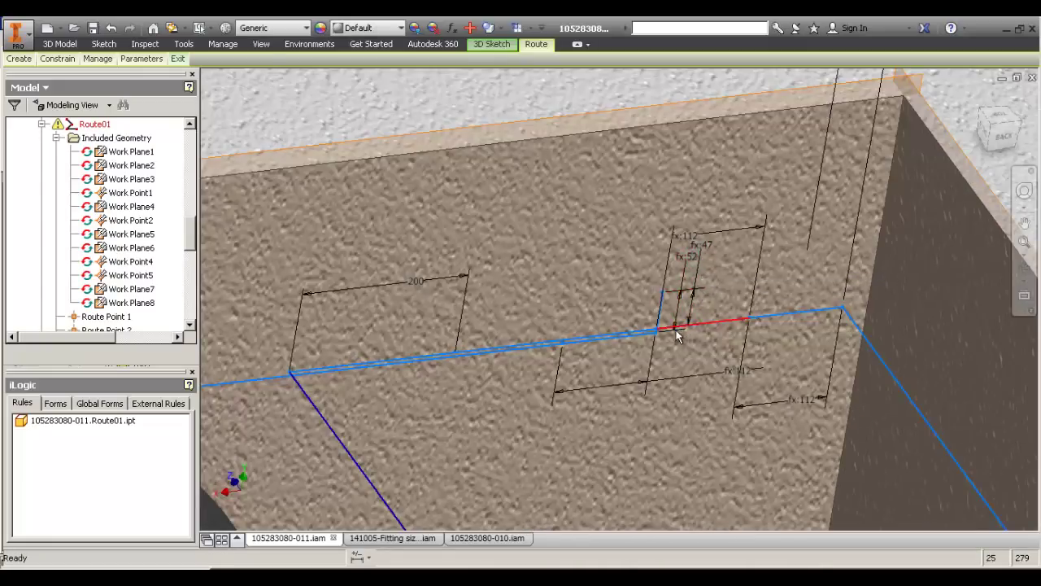
pyautogui.scroll(4, 680, 328)
pyautogui.scroll(-3, 661, 324)
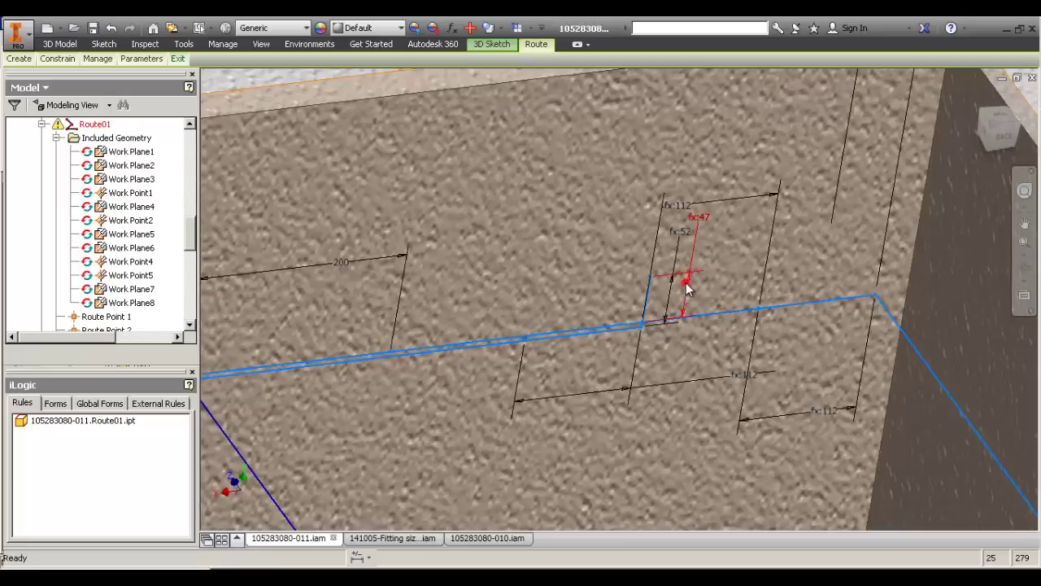
pyautogui.moveTo(687, 289); pyautogui.dragTo(687, 264)
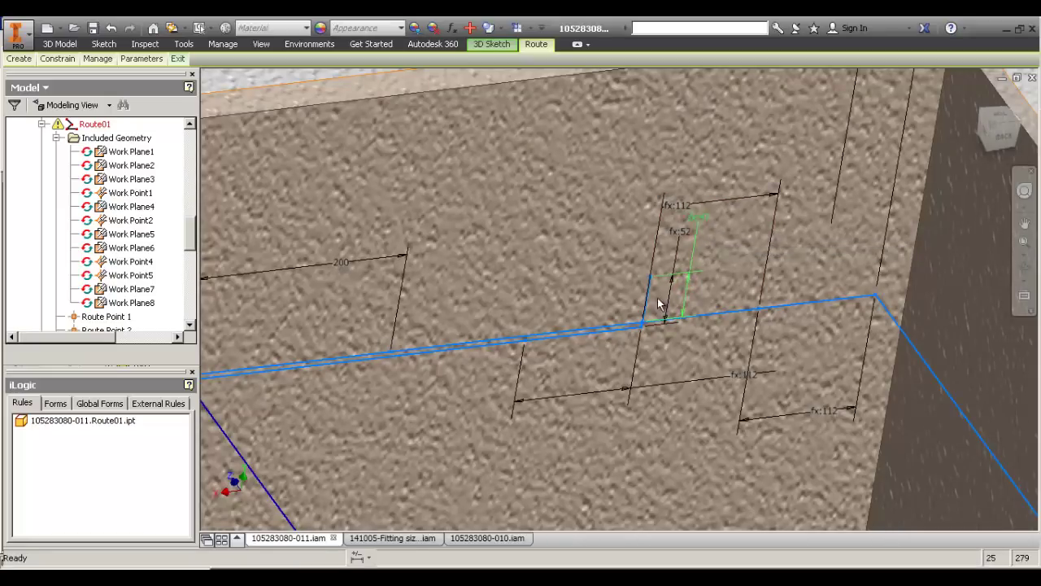
pyautogui.scroll(-2, 671, 291)
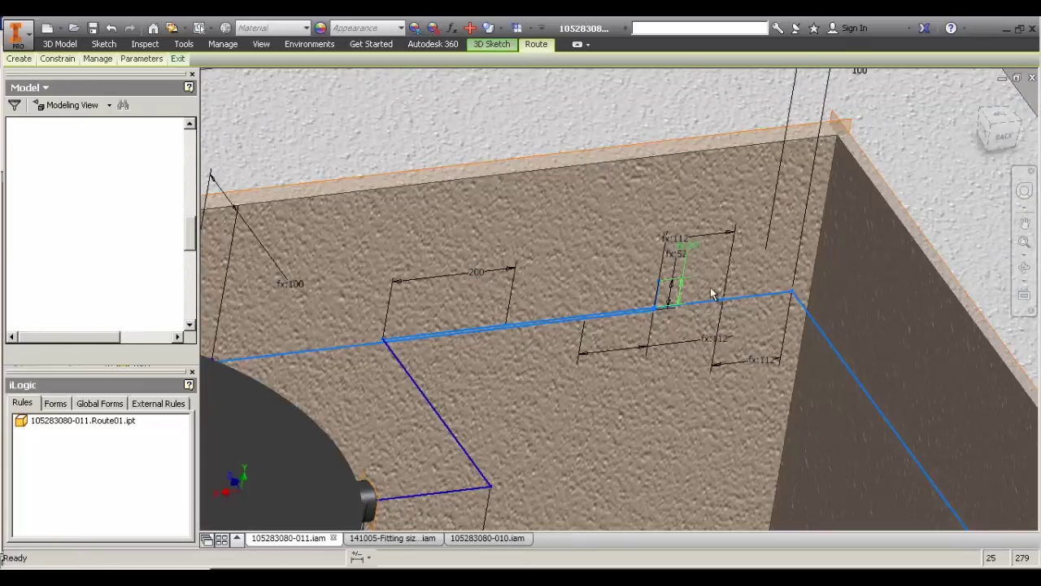
pyautogui.scroll(3, 671, 332)
pyautogui.scroll(-2, 707, 300)
pyautogui.moveTo(680, 330); pyautogui.dragTo(743, 233, button='middle')
pyautogui.scroll(2, 771, 252)
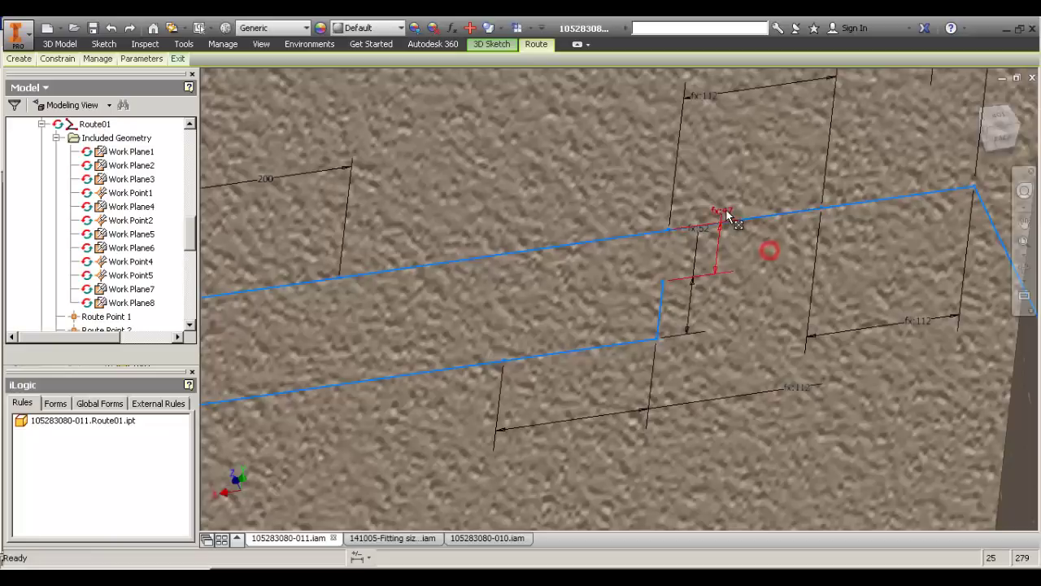
# Reposition the 47 mm and 52 mm dimensions on opposite sides of the short upward segment so they no longer overlap.
pyautogui.moveTo(728, 218); pyautogui.dragTo(609, 284)
pyautogui.click(613, 258)
pyautogui.scroll(-3, 632, 259)
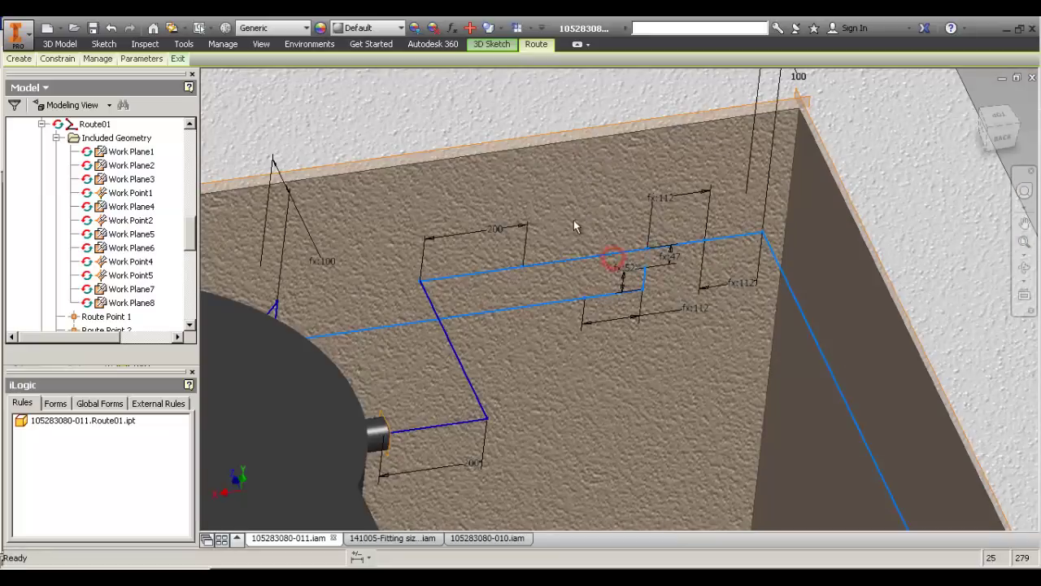
# Hide all included work planes and work points of Route01, from Work Plane1 to Work Plane8, and finish editing the route.
pyautogui.click(130, 151)
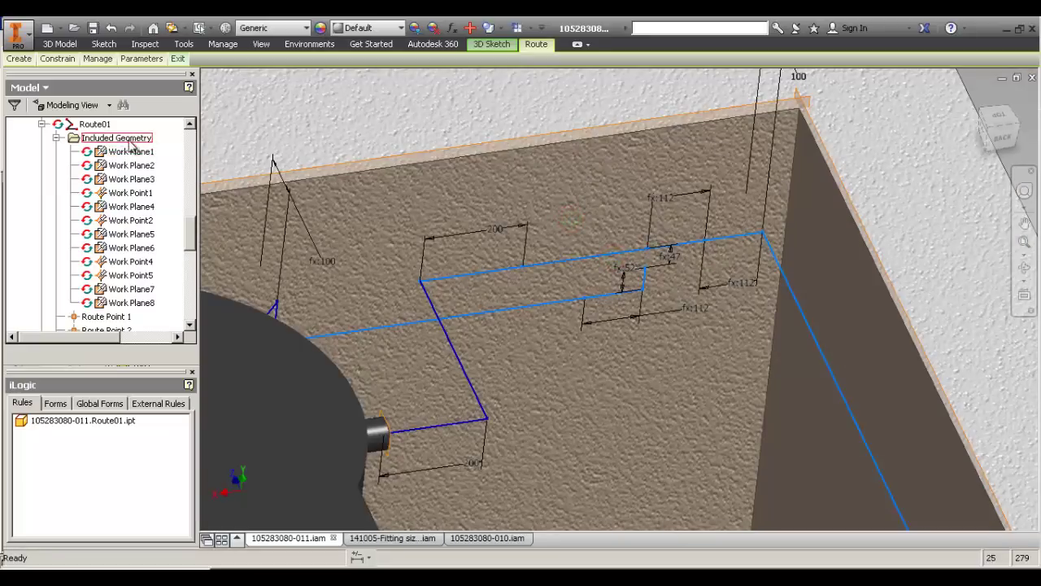
pyautogui.keyDown('shift'); pyautogui.click(137, 305); pyautogui.keyUp('shift')
pyautogui.rightClick(137, 304)
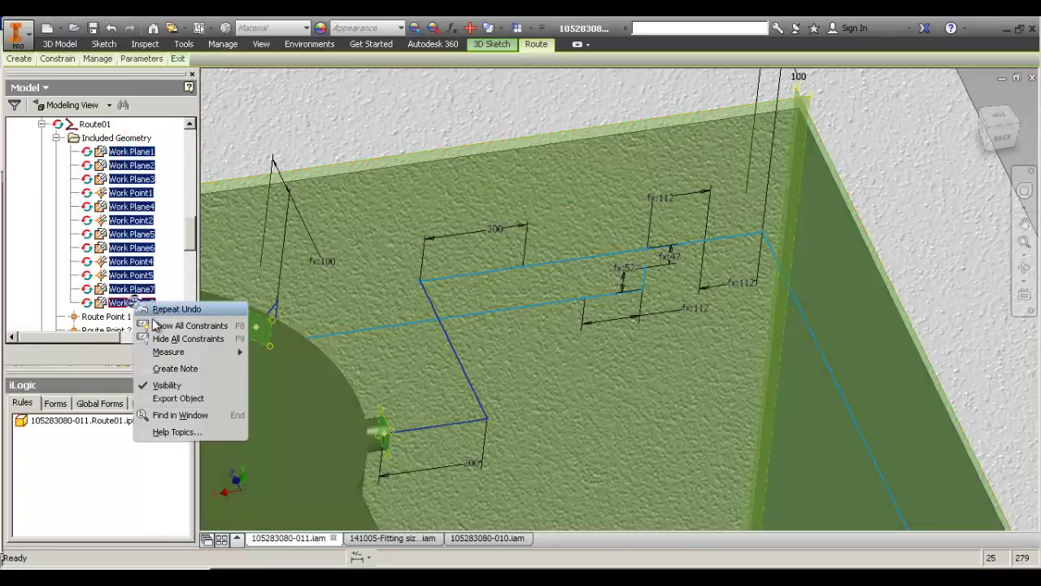
pyautogui.click(187, 388)
pyautogui.click(178, 58)
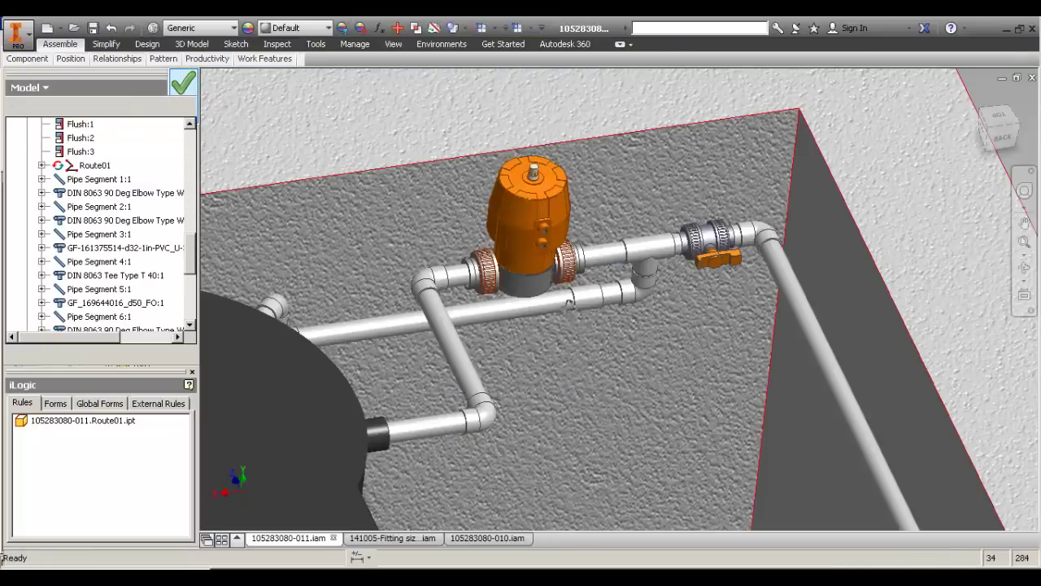
pyautogui.keyDown('shift'); pyautogui.moveTo(556, 268); pyautogui.dragTo(528, 231, button='middle'); pyautogui.keyUp('shift')
pyautogui.click(688, 453)
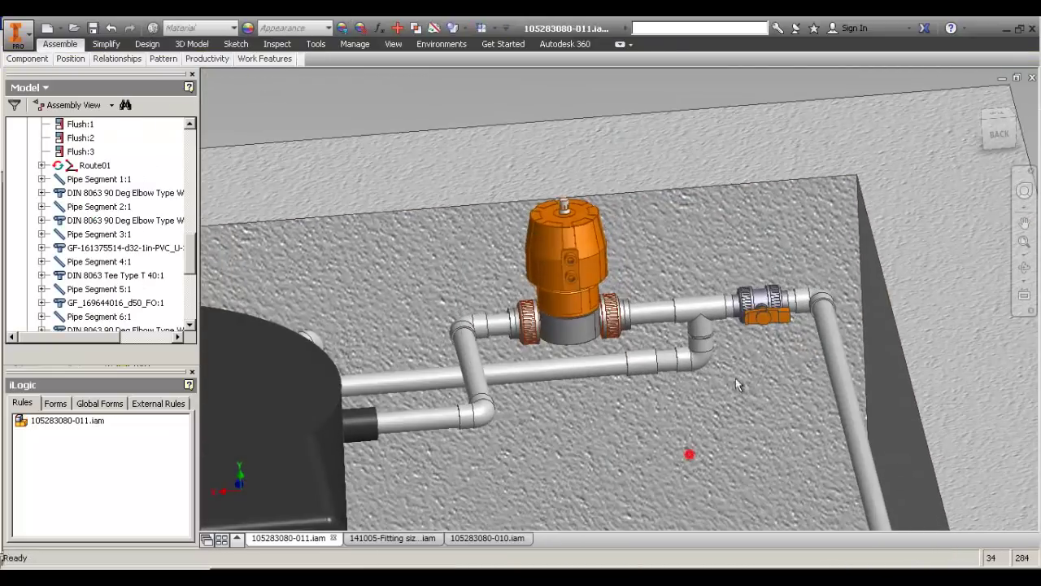
pyautogui.click(761, 316)
pyautogui.write('pf')
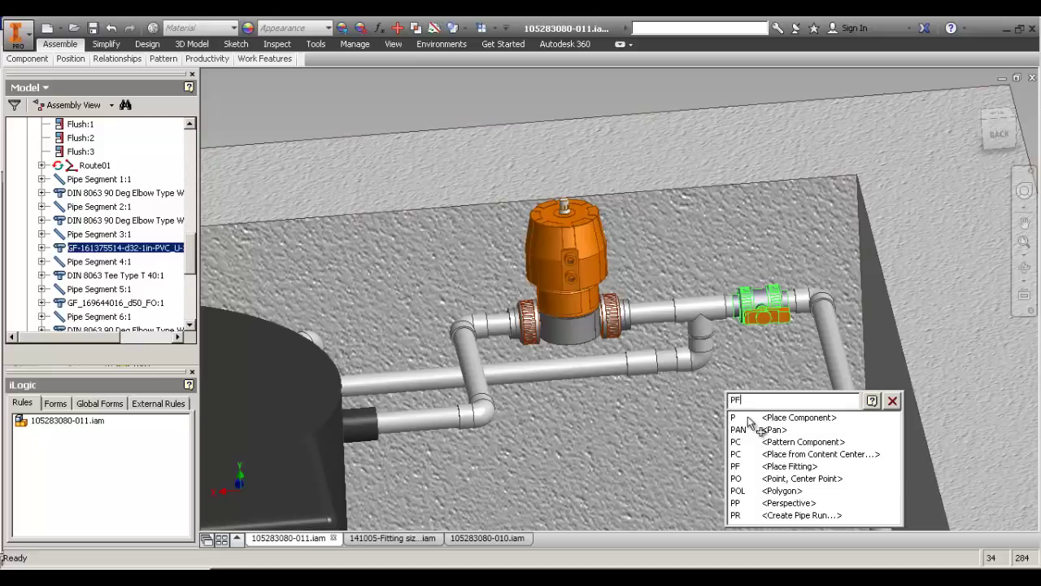
pyautogui.press('Return')
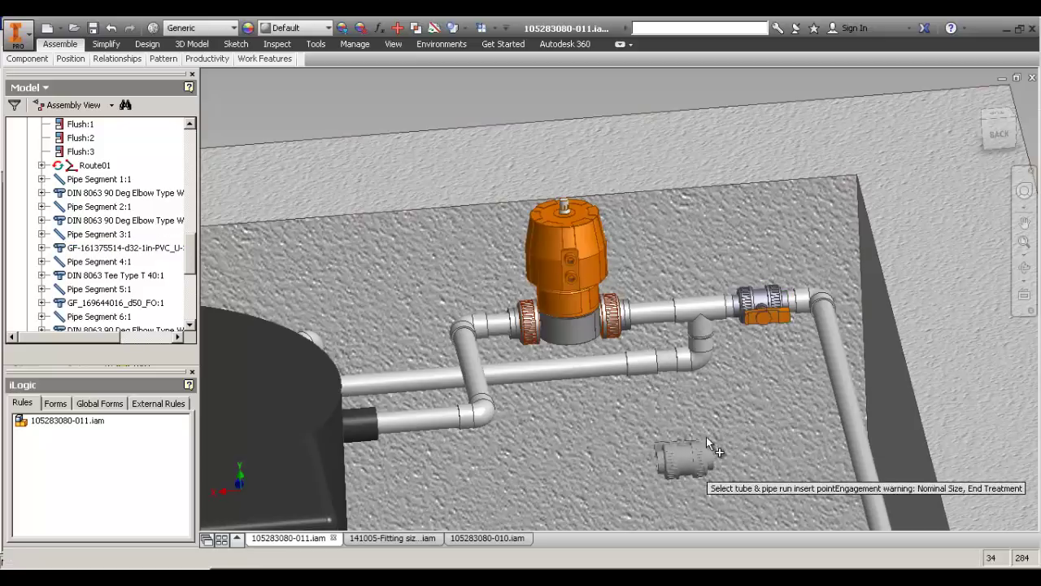
pyautogui.press('Escape')
# Place a copy of the orange-handled ball valve on the lower branch with Place Fitting, just before the elbow up to the tee.
pyautogui.click(760, 309)
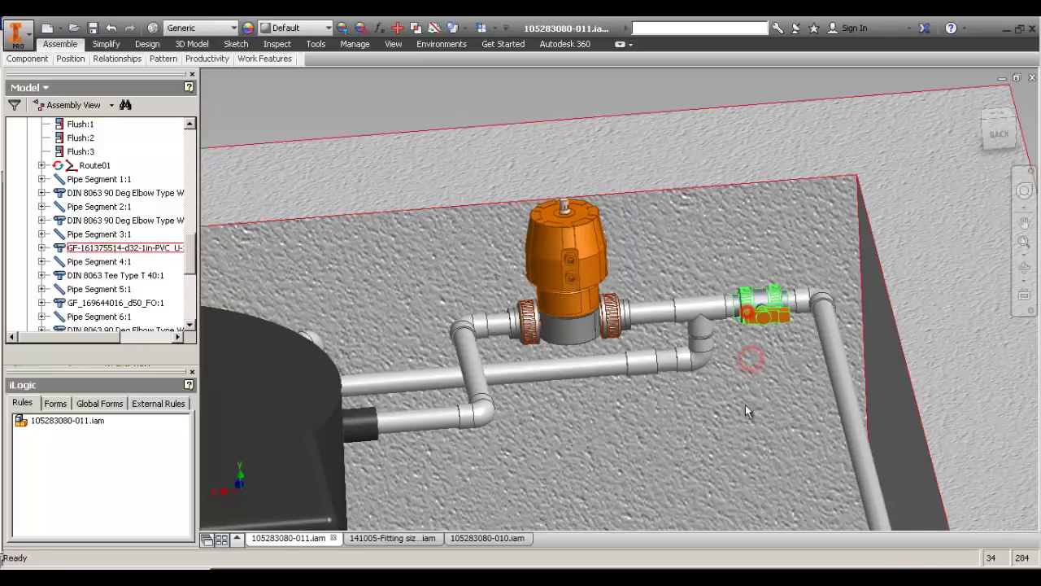
pyautogui.write('pf')
pyautogui.press('Return')
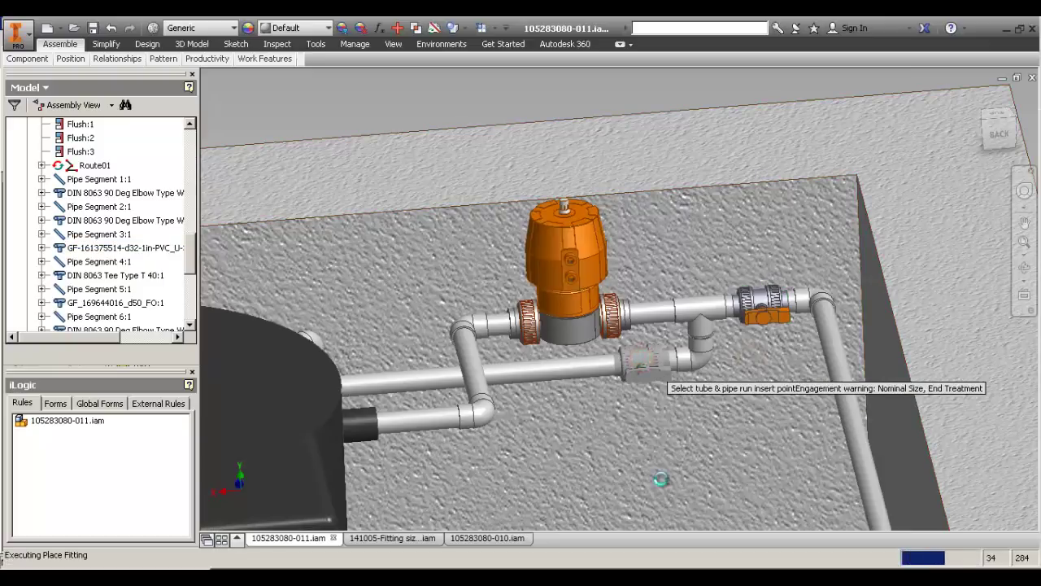
pyautogui.click(642, 359)
pyautogui.rightClick(678, 437)
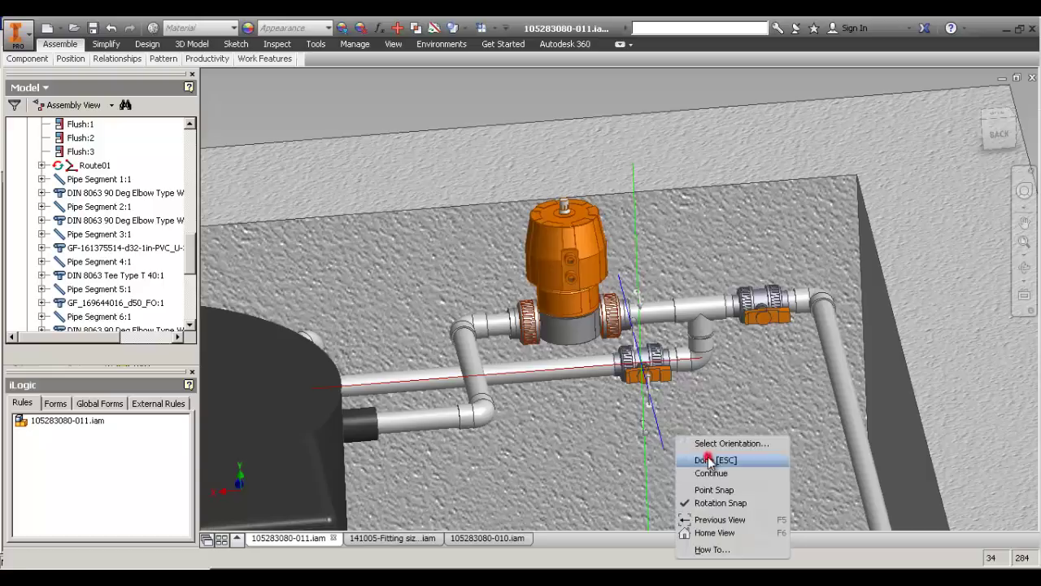
pyautogui.click(714, 460)
# Examine the tee, the elbow and both ball valves where the lower branch joins the main run.
pyautogui.scroll(4, 673, 352)
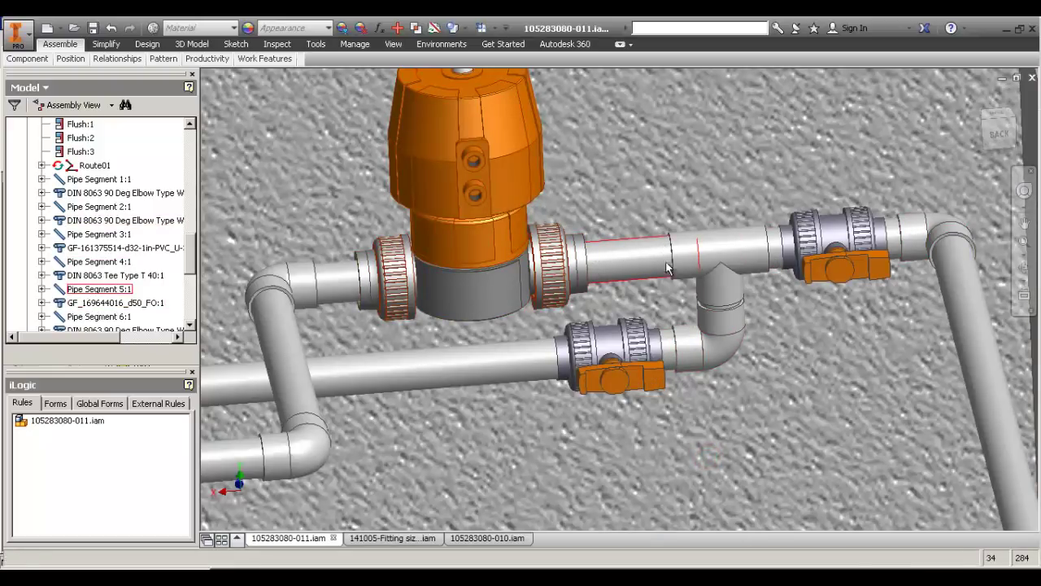
pyautogui.scroll(-3, 655, 331)
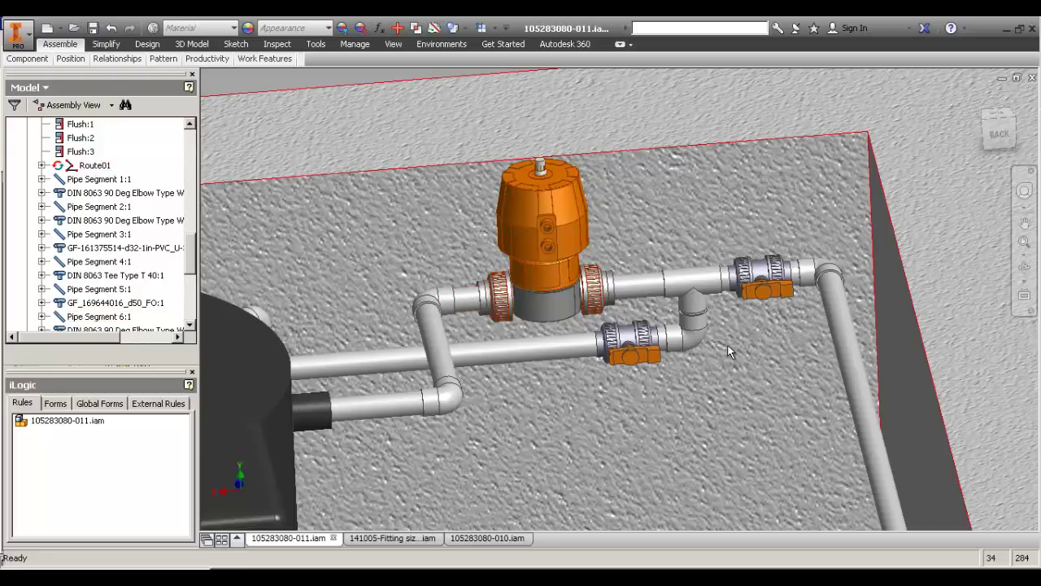
pyautogui.moveTo(706, 371); pyautogui.dragTo(685, 392, button='middle')
pyautogui.press('F4')
pyautogui.moveTo(648, 343); pyautogui.dragTo(646, 295)
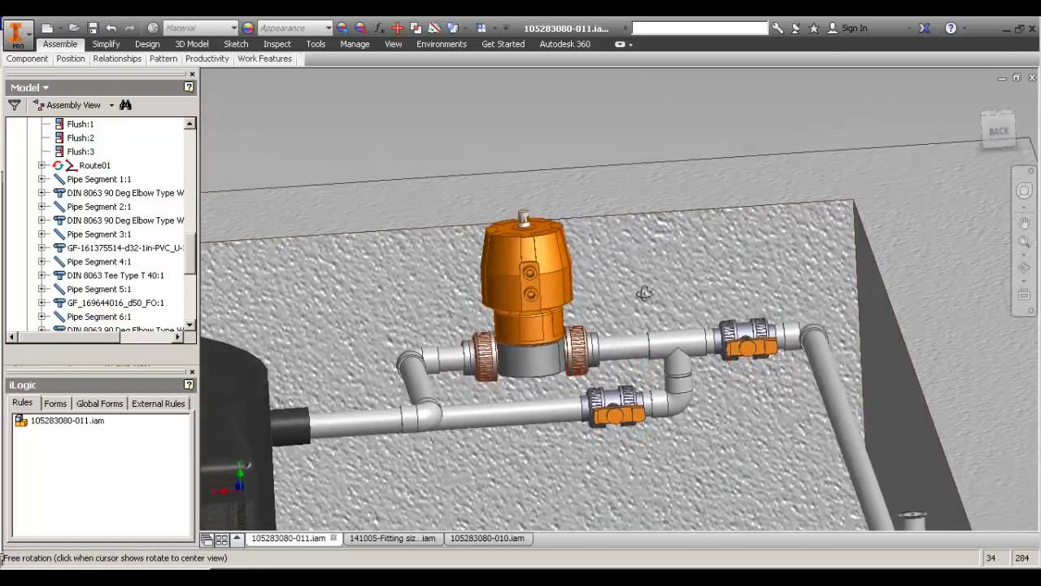
pyautogui.scroll(-5, 685, 396)
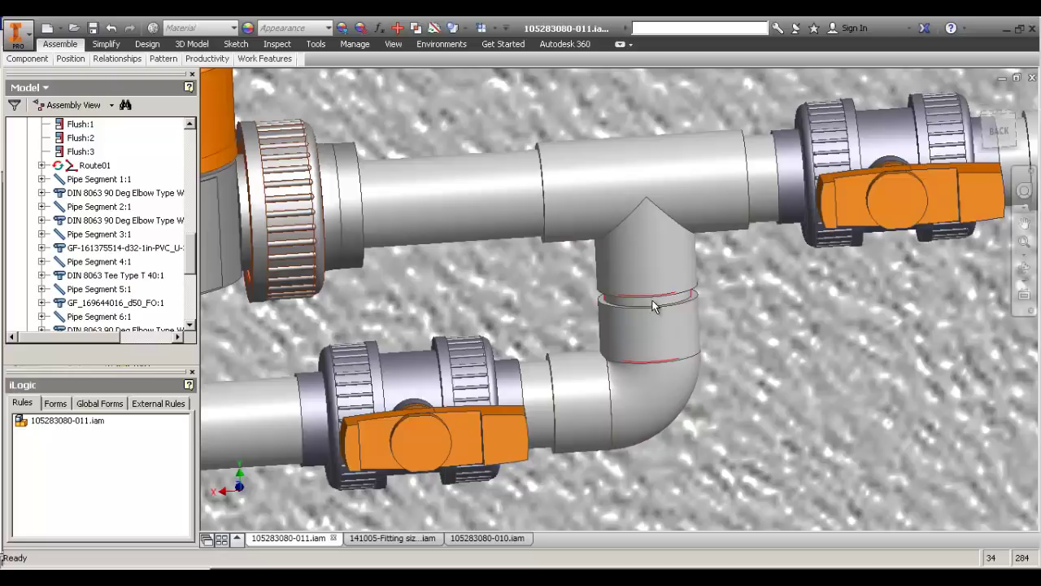
pyautogui.scroll(3, 627, 312)
pyautogui.moveTo(884, 170); pyautogui.dragTo(821, 214, button='middle')
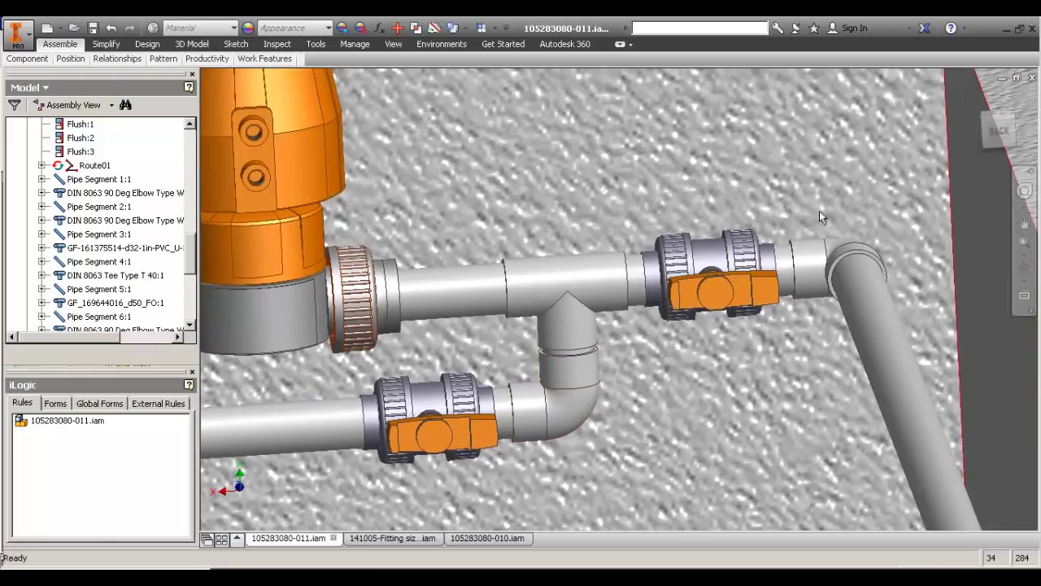
pyautogui.scroll(5, 753, 291)
pyautogui.keyDown('shift'); pyautogui.moveTo(671, 280); pyautogui.dragTo(678, 321, button='middle'); pyautogui.keyUp('shift')
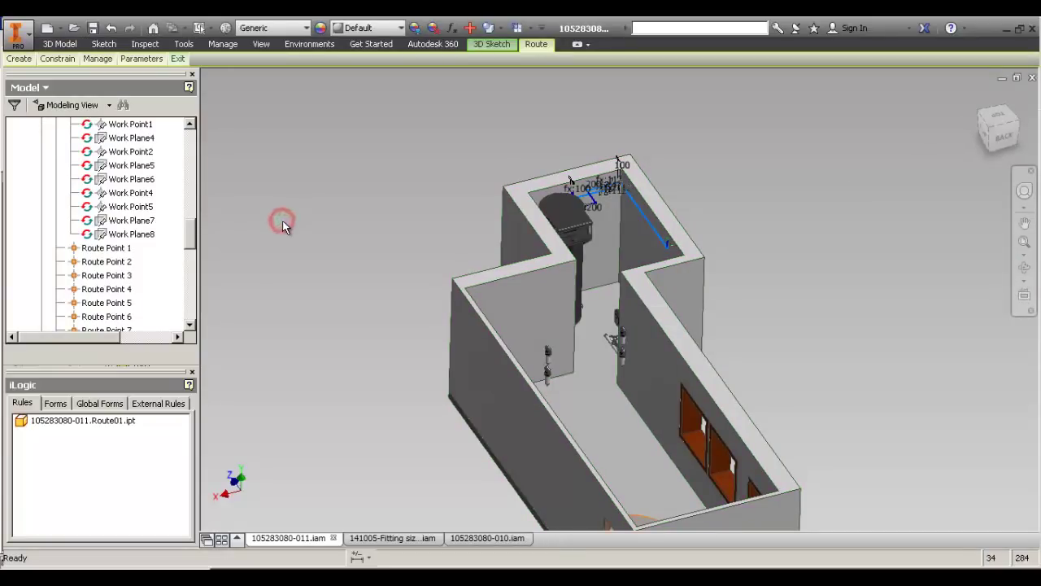
# Collapse the Route01 contents in the model tree and view the whole route in the room.
pyautogui.moveTo(194, 240); pyautogui.dragTo(193, 232)
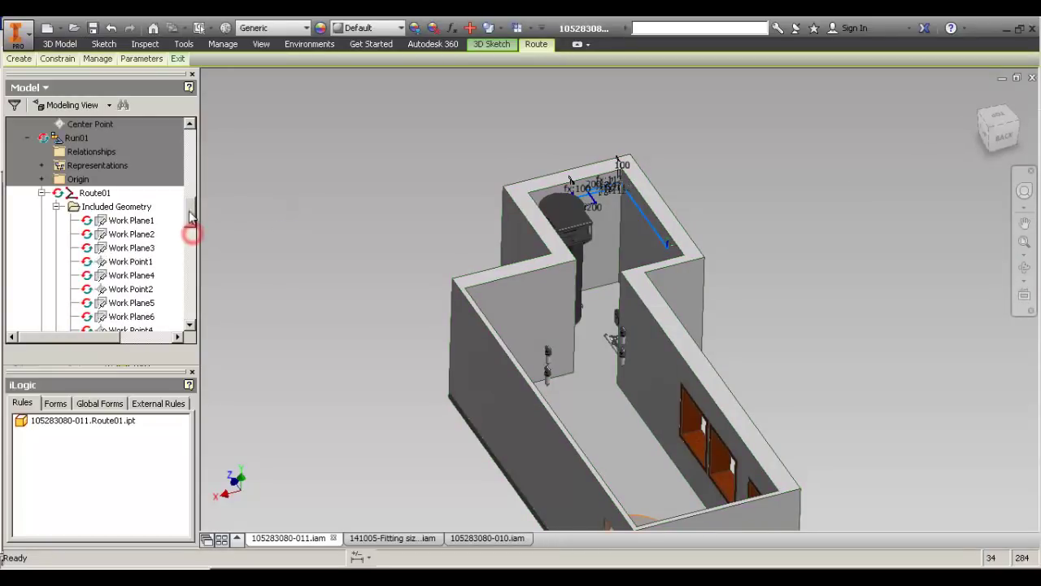
pyautogui.click(41, 193)
pyautogui.scroll(3, 256, 198)
pyautogui.scroll(-5, 304, 189)
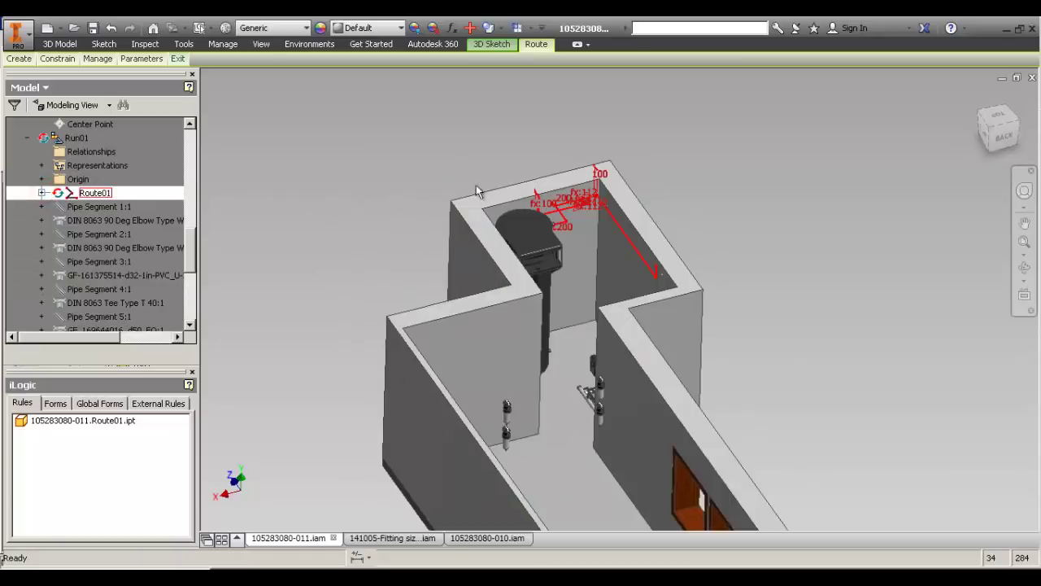
pyautogui.moveTo(520, 167); pyautogui.dragTo(495, 218, button='middle')
pyautogui.scroll(-3, 512, 206)
pyautogui.click(513, 209)
pyautogui.moveTo(190, 247); pyautogui.dragTo(190, 210)
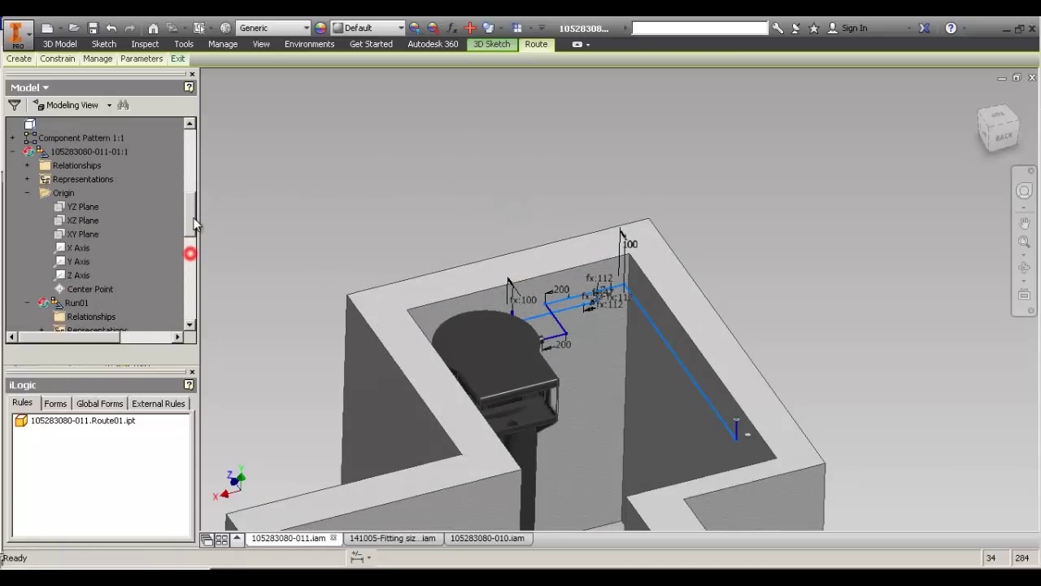
pyautogui.click(111, 156)
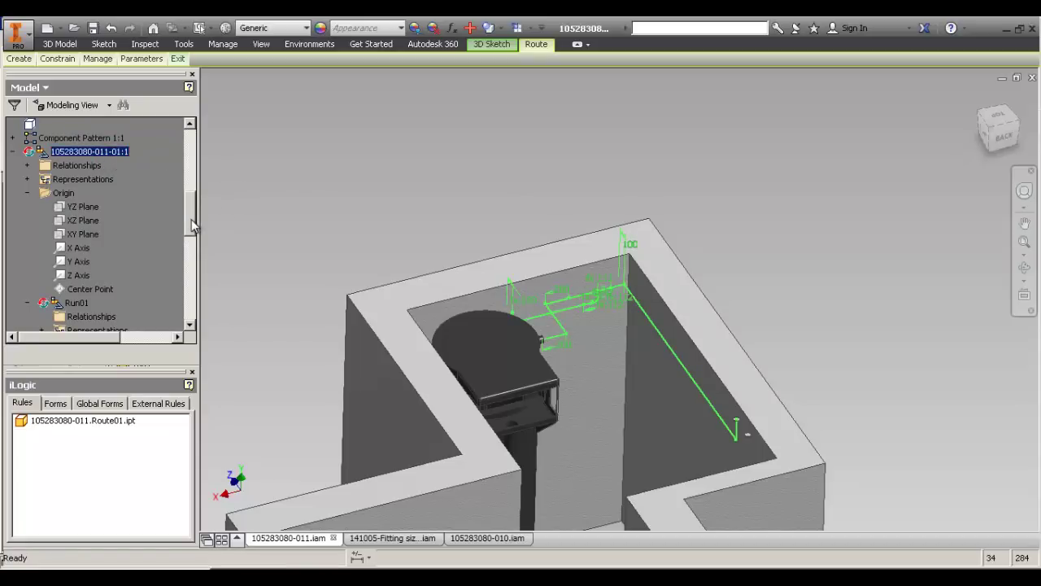
pyautogui.click(348, 209)
pyautogui.click(118, 154)
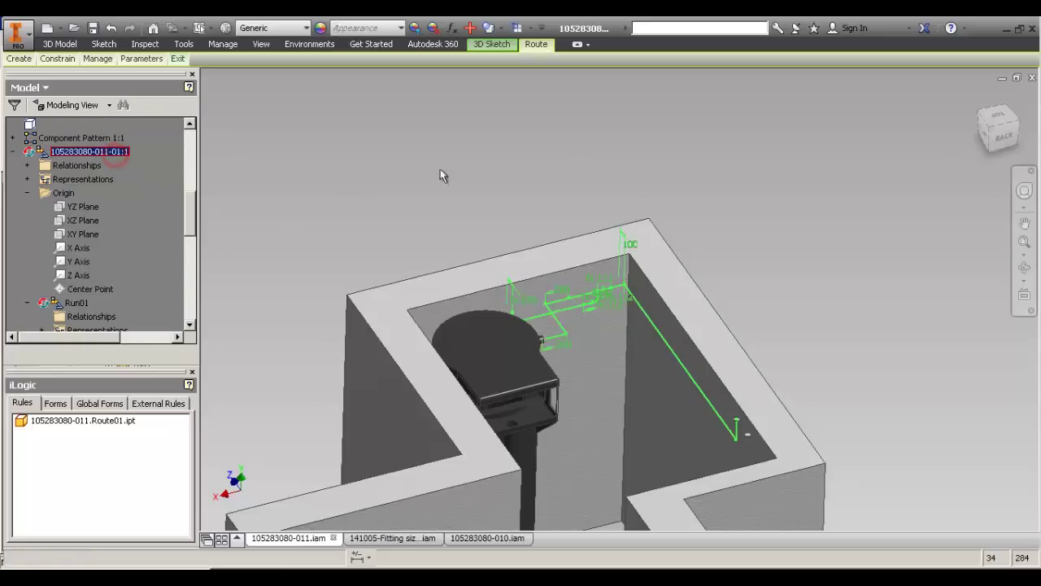
pyautogui.click(516, 186)
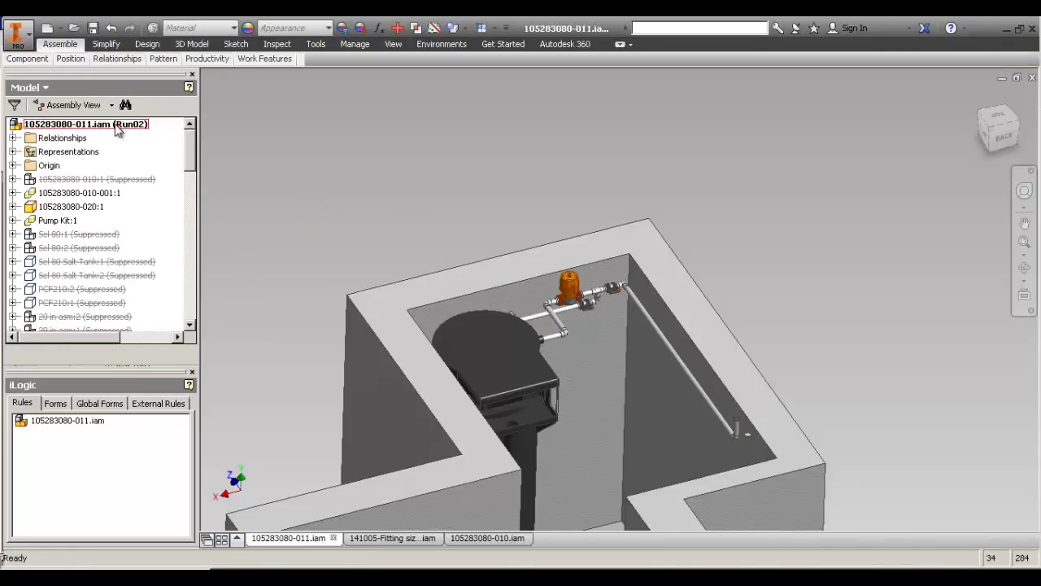
pyautogui.click(115, 124)
pyautogui.moveTo(493, 236); pyautogui.dragTo(504, 172, button='middle')
pyautogui.scroll(-3, 511, 193)
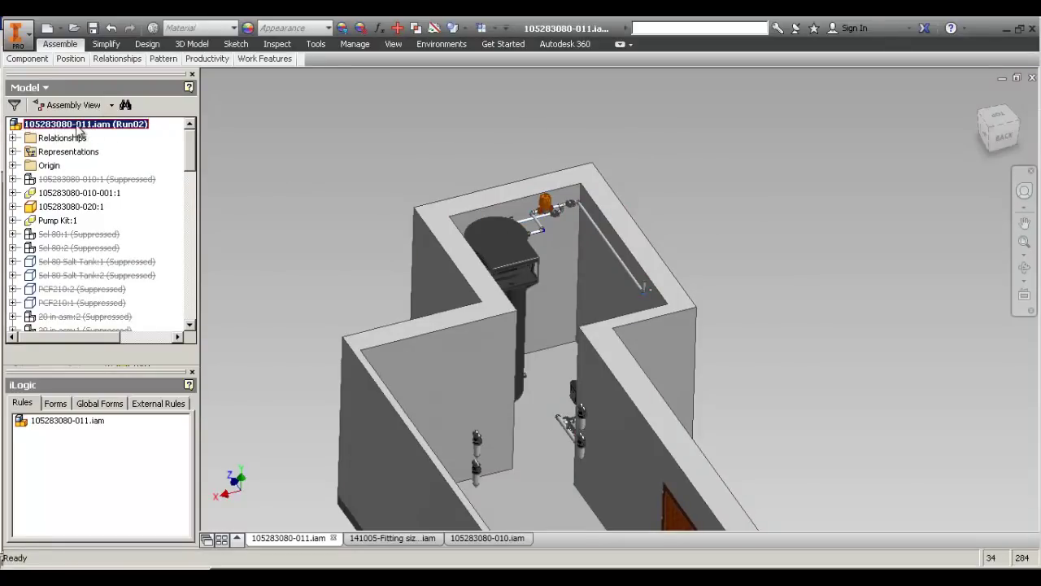
pyautogui.moveTo(187, 135); pyautogui.dragTo(196, 199)
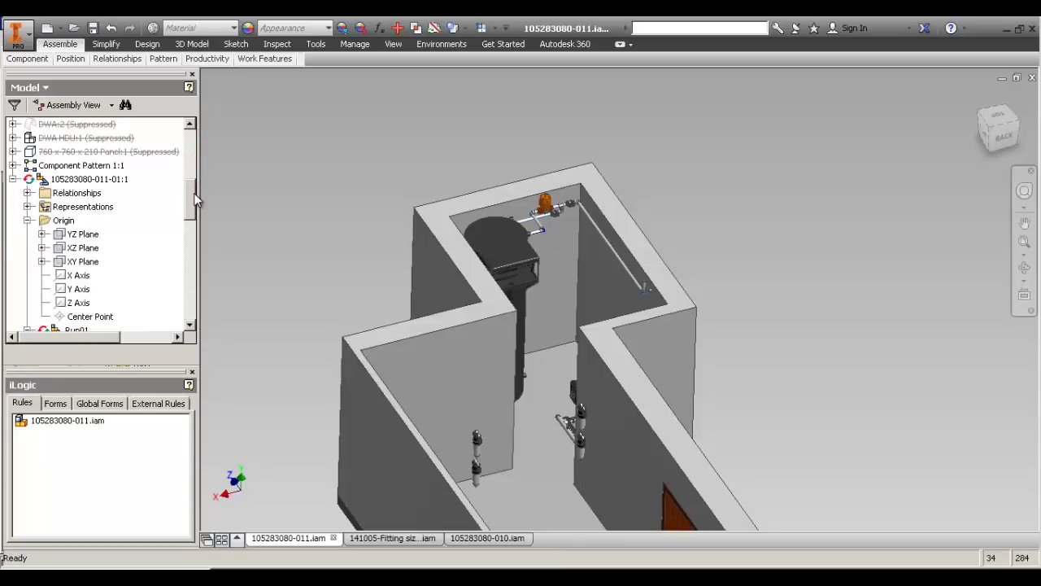
pyautogui.click(116, 180)
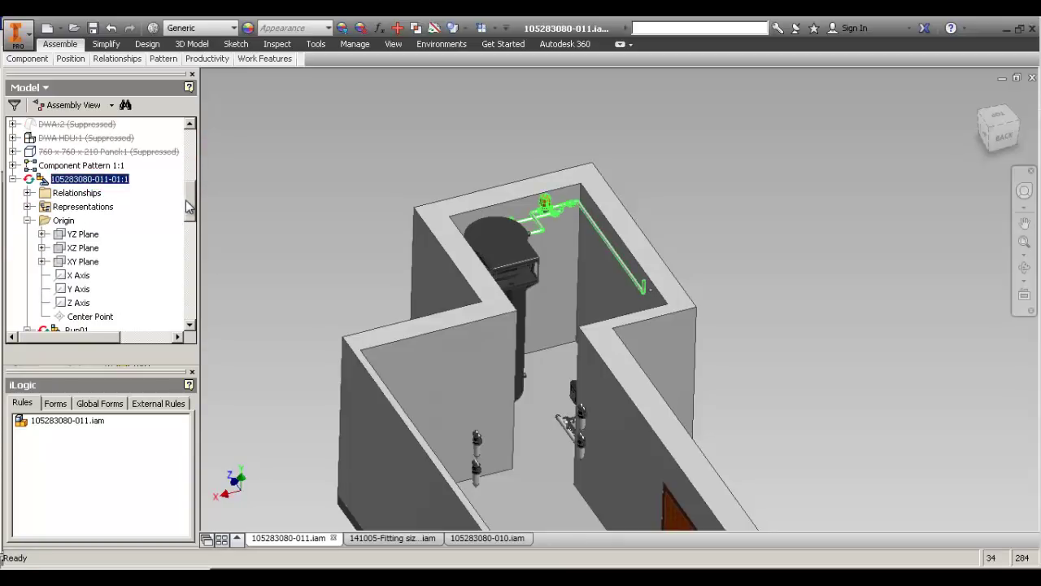
pyautogui.moveTo(189, 200); pyautogui.dragTo(190, 212)
pyautogui.click(161, 197)
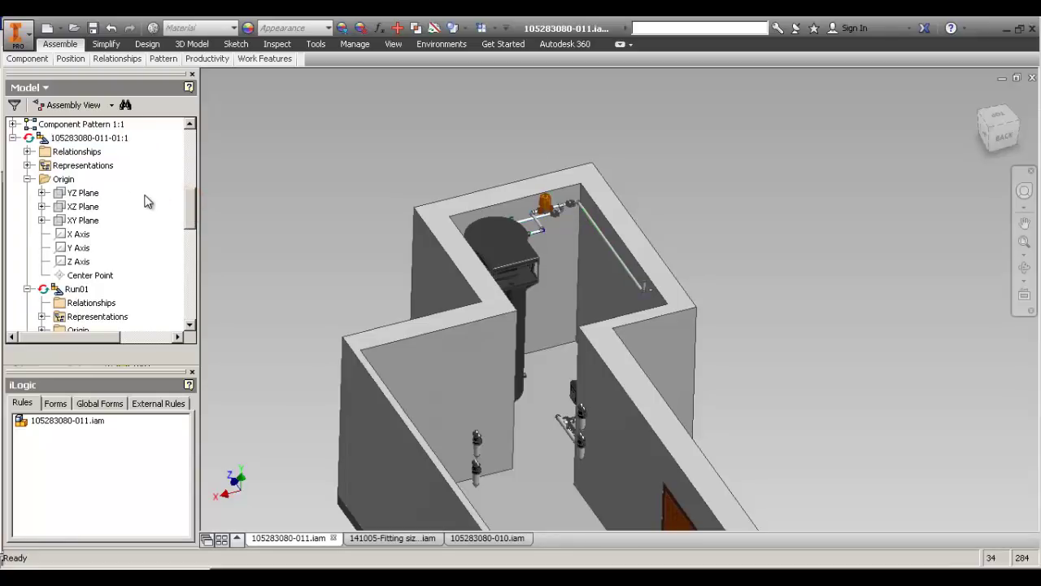
# Examine the finished pipe run from the tank to the far vertical pipe and the Run01 contents in the model tree.
pyautogui.scroll(3, 566, 198)
pyautogui.scroll(3, 480, 155)
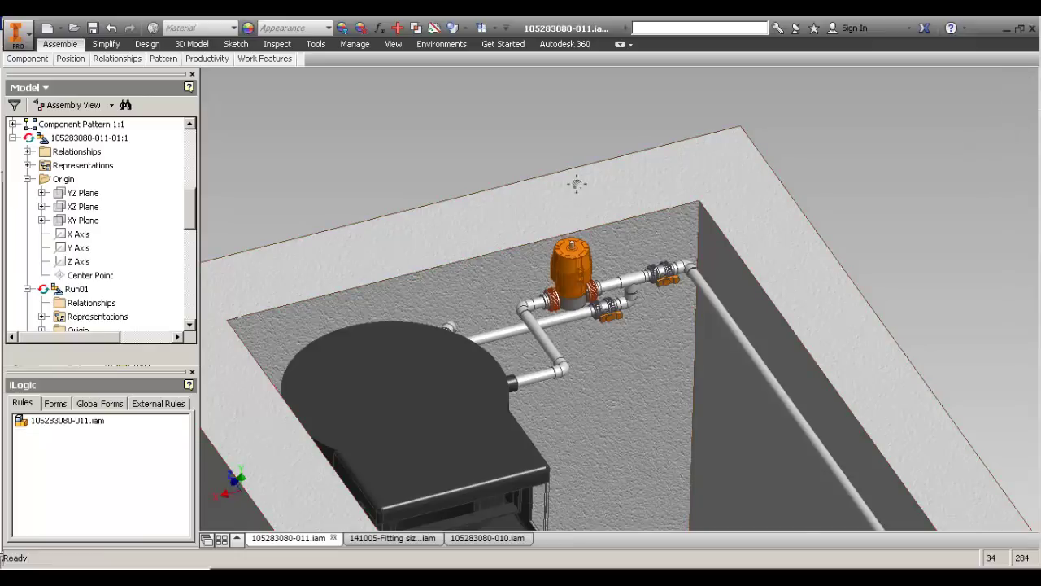
pyautogui.scroll(-2, 460, 137)
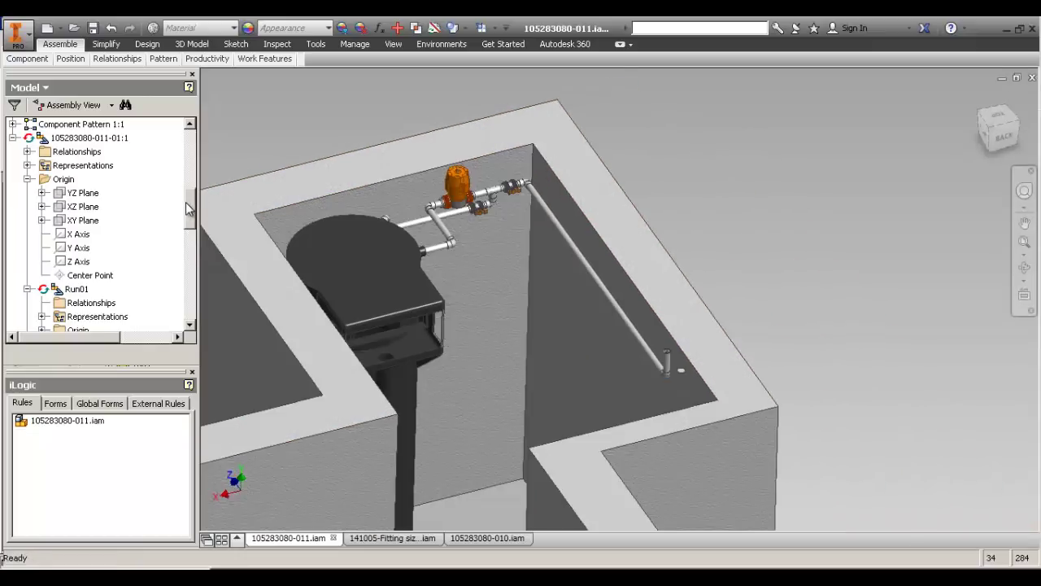
pyautogui.moveTo(190, 204); pyautogui.dragTo(190, 212)
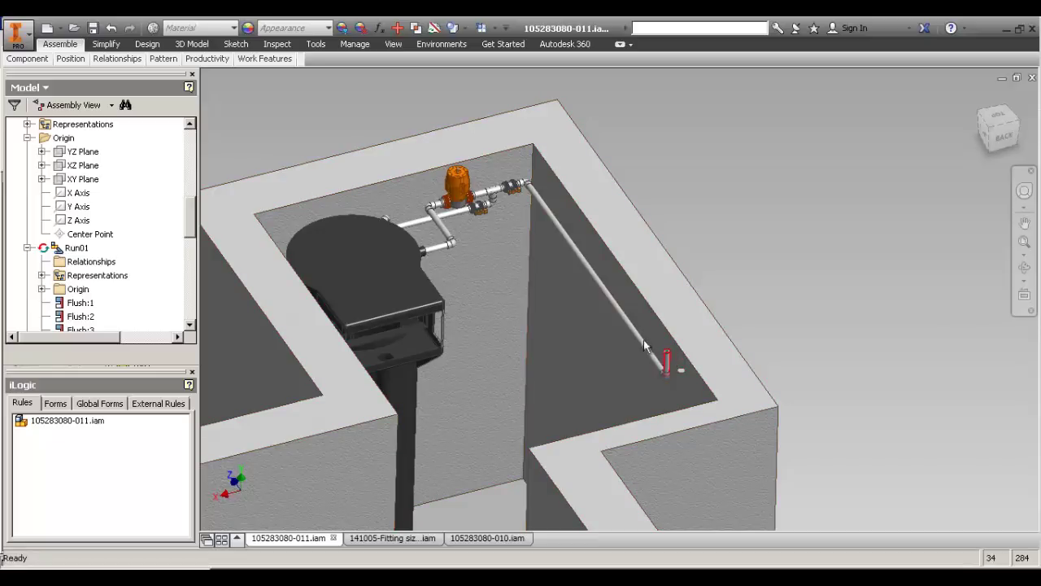
pyautogui.scroll(3, 497, 215)
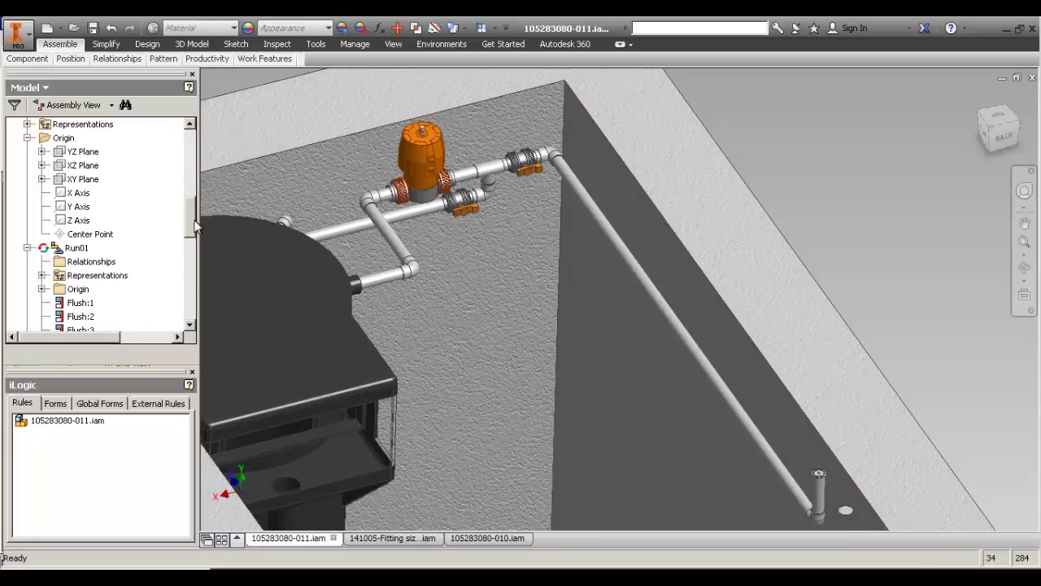
pyautogui.moveTo(188, 235); pyautogui.dragTo(186, 226)
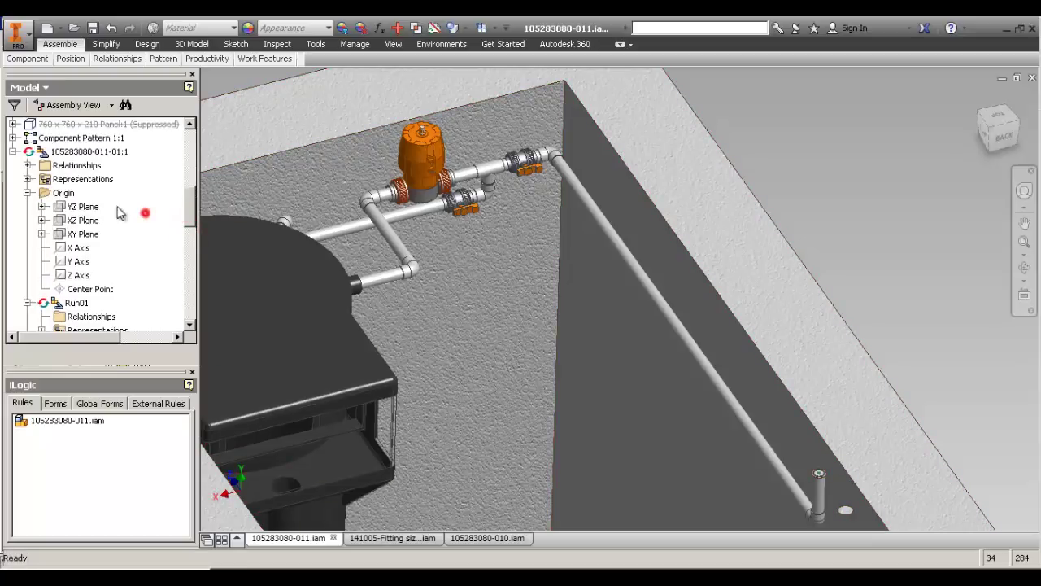
pyautogui.click(28, 166)
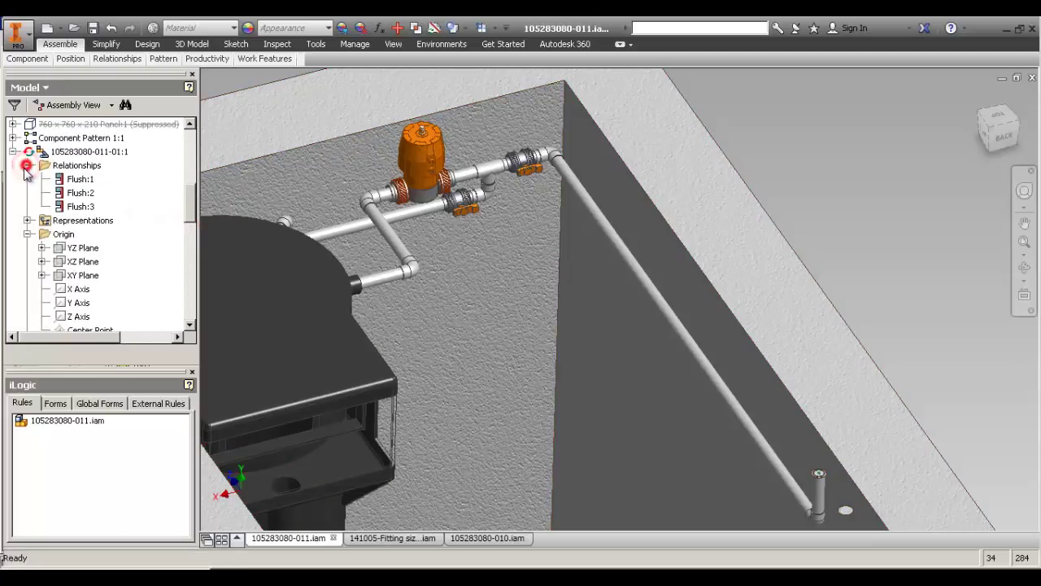
pyautogui.click(28, 165)
pyautogui.click(28, 179)
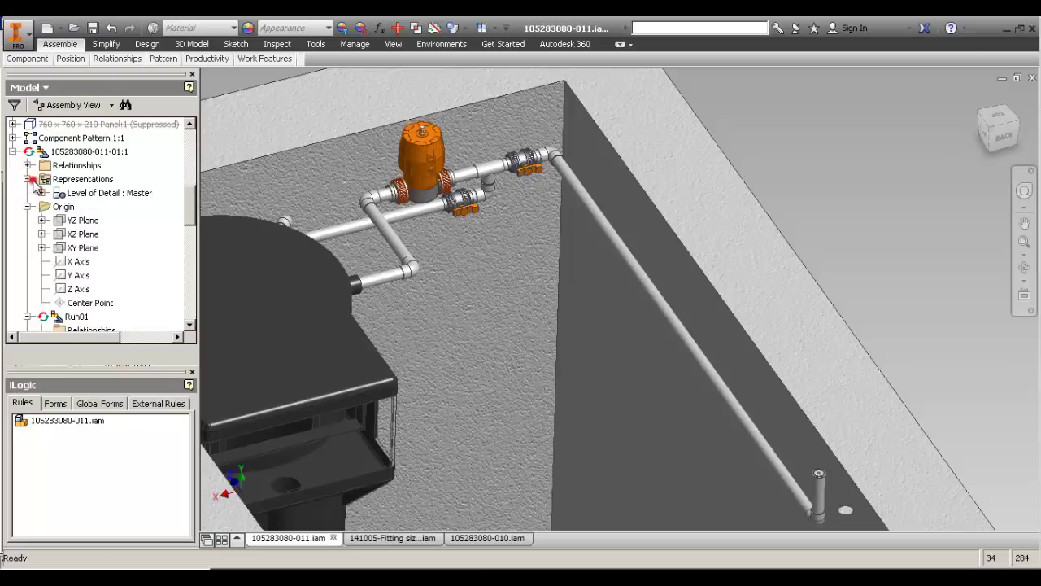
pyautogui.click(43, 193)
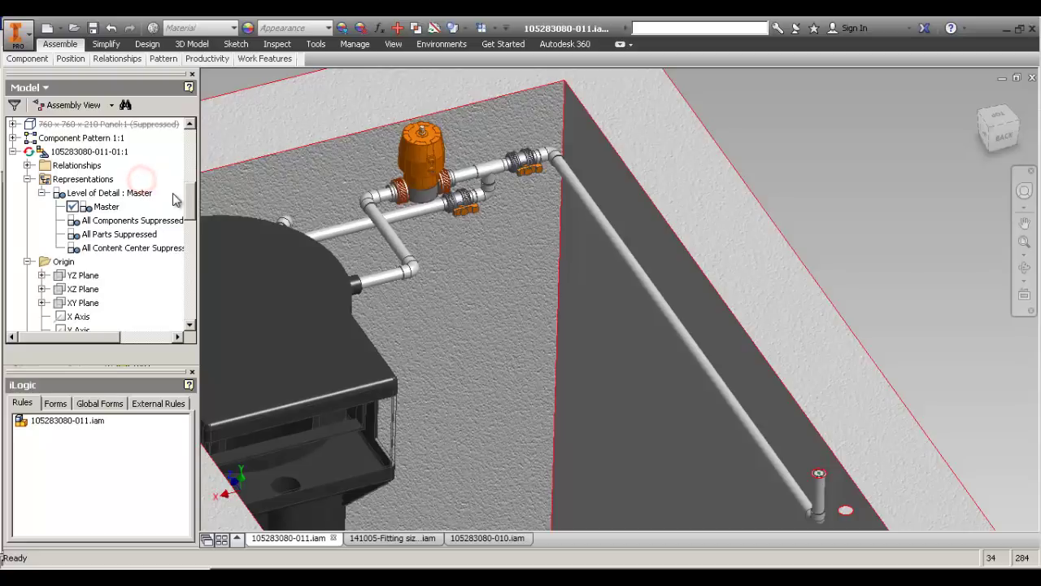
pyautogui.doubleClick(93, 151)
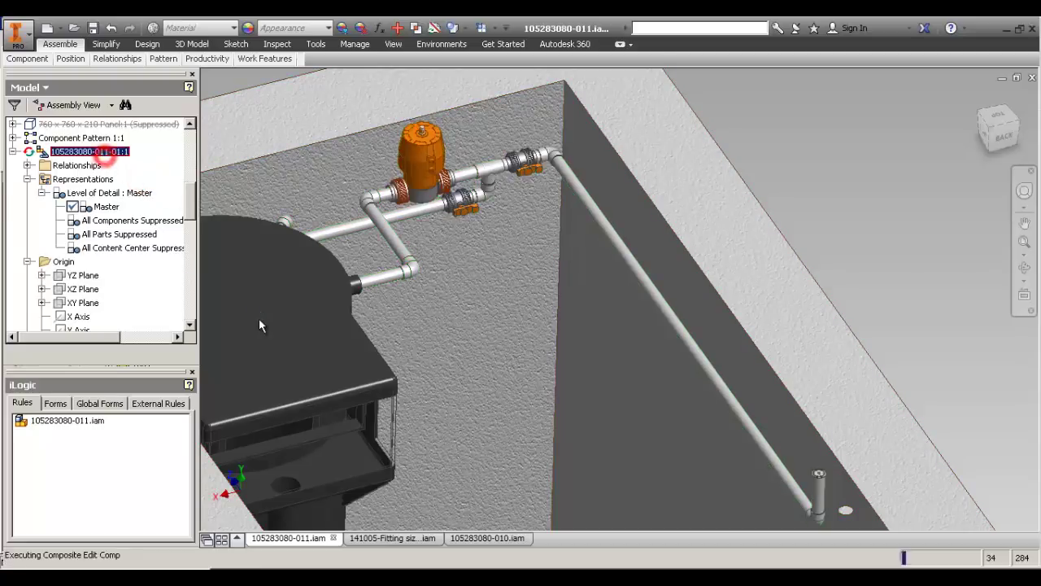
pyautogui.click(143, 176)
pyautogui.scroll(2, 188, 204)
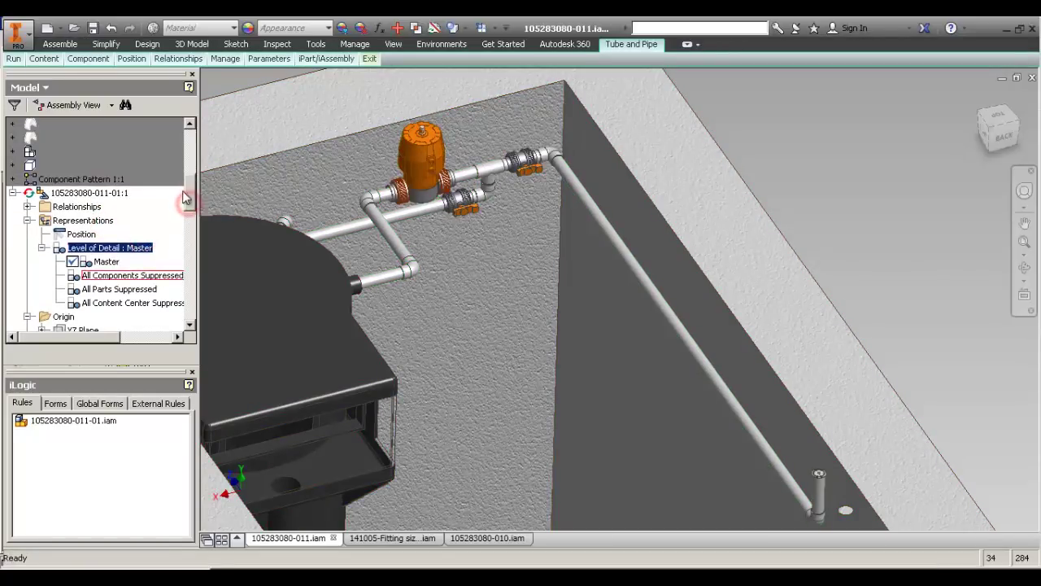
pyautogui.rightClick(102, 197)
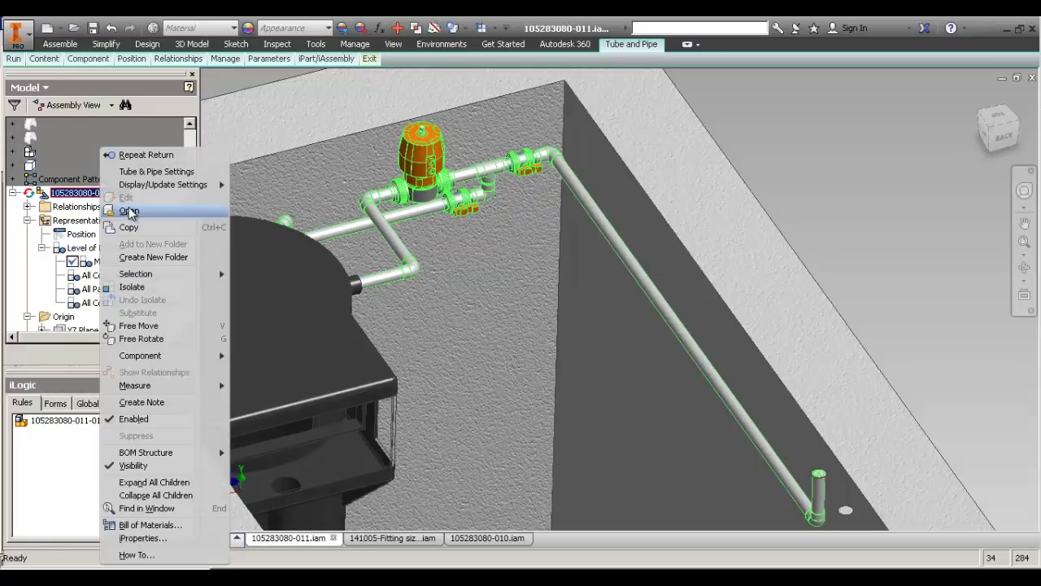
pyautogui.click(129, 212)
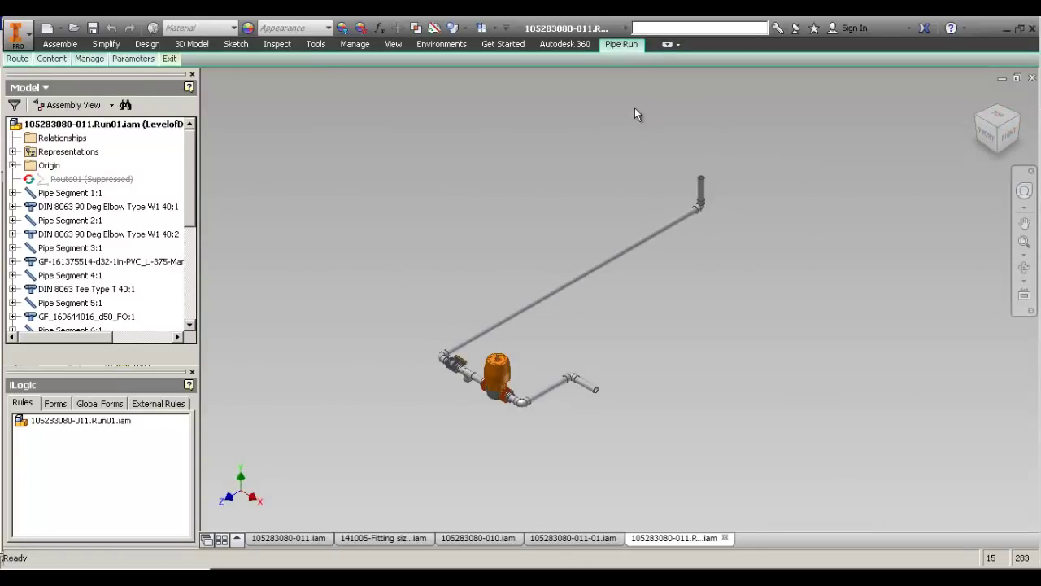
pyautogui.click(562, 540)
pyautogui.click(118, 187)
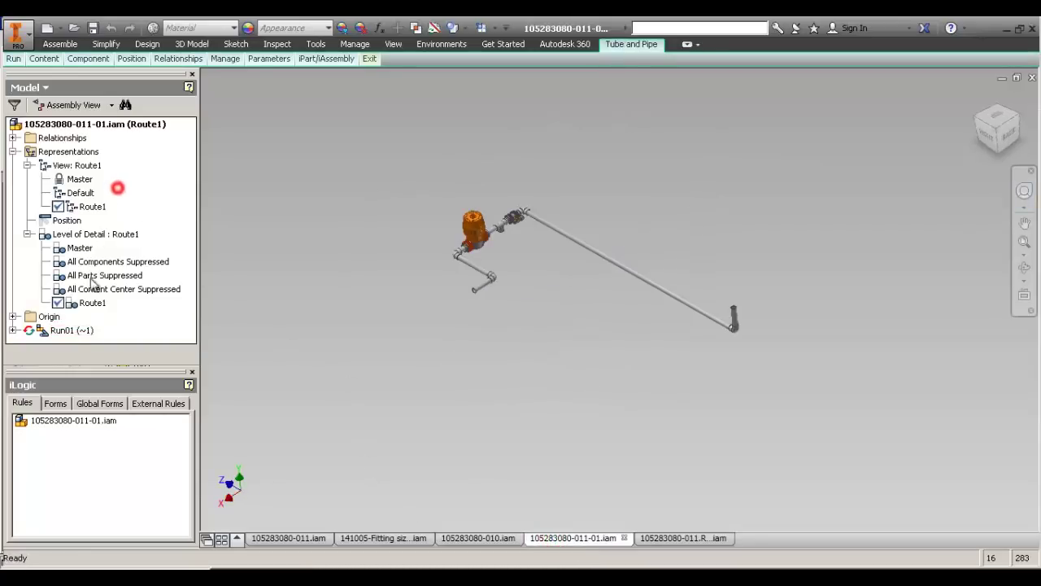
pyautogui.click(72, 330)
pyautogui.click(13, 152)
pyautogui.click(13, 178)
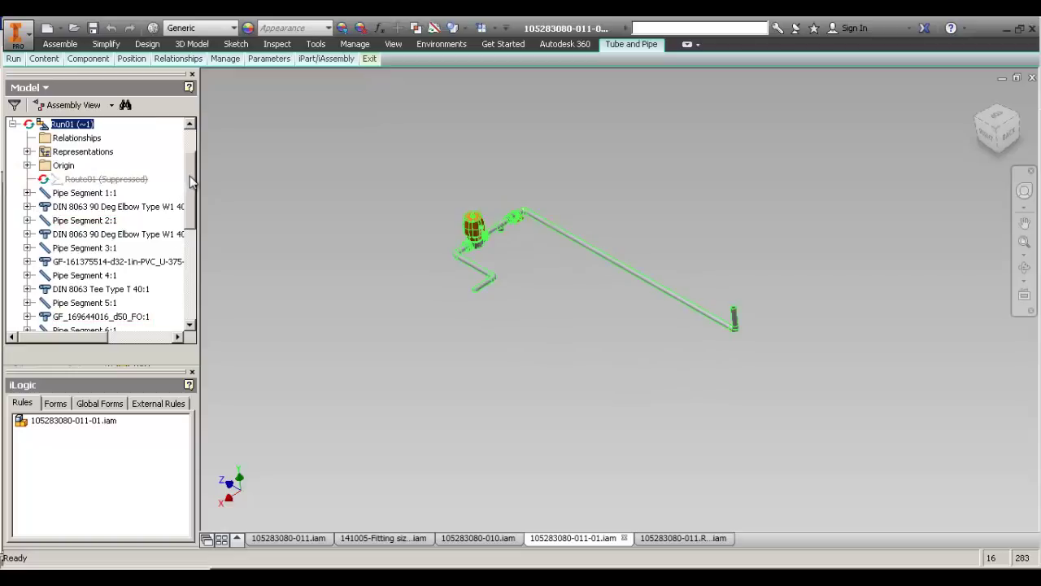
# Expand Run01's level of detail representations and open the Run01 assembly in its own window.
pyautogui.scroll(2, 190, 179)
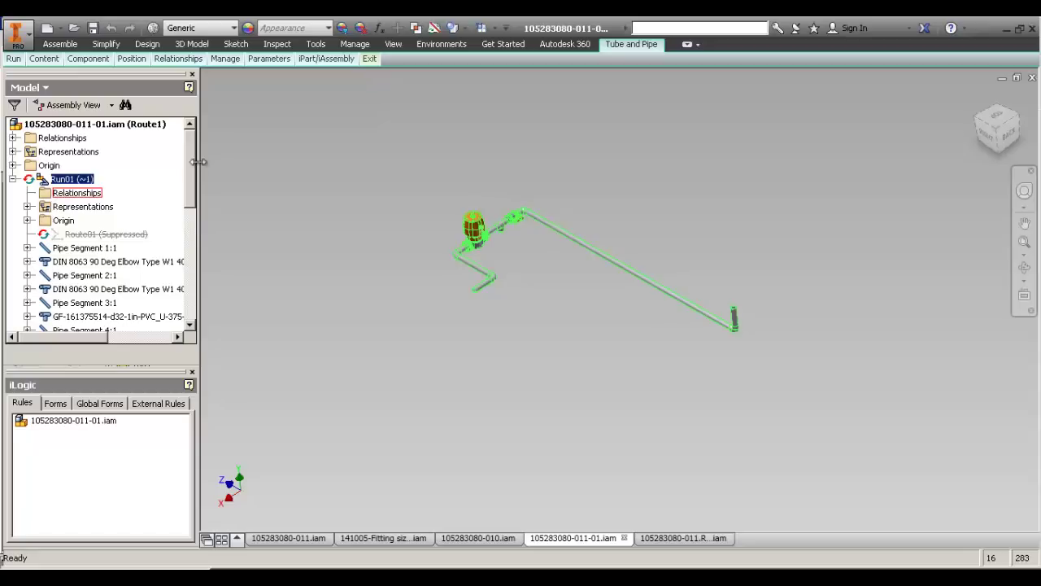
pyautogui.click(28, 207)
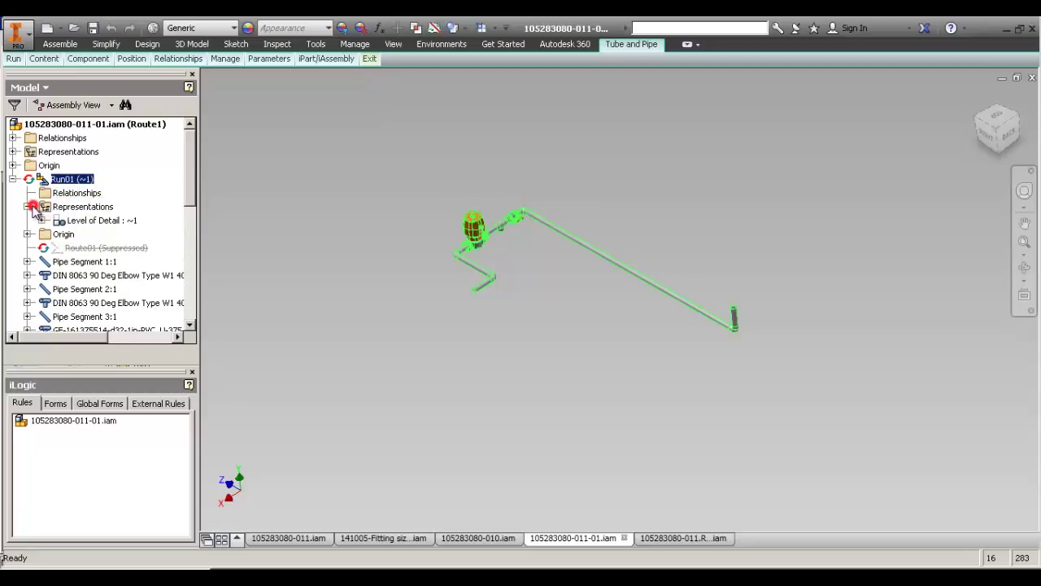
pyautogui.click(27, 235)
pyautogui.click(42, 207)
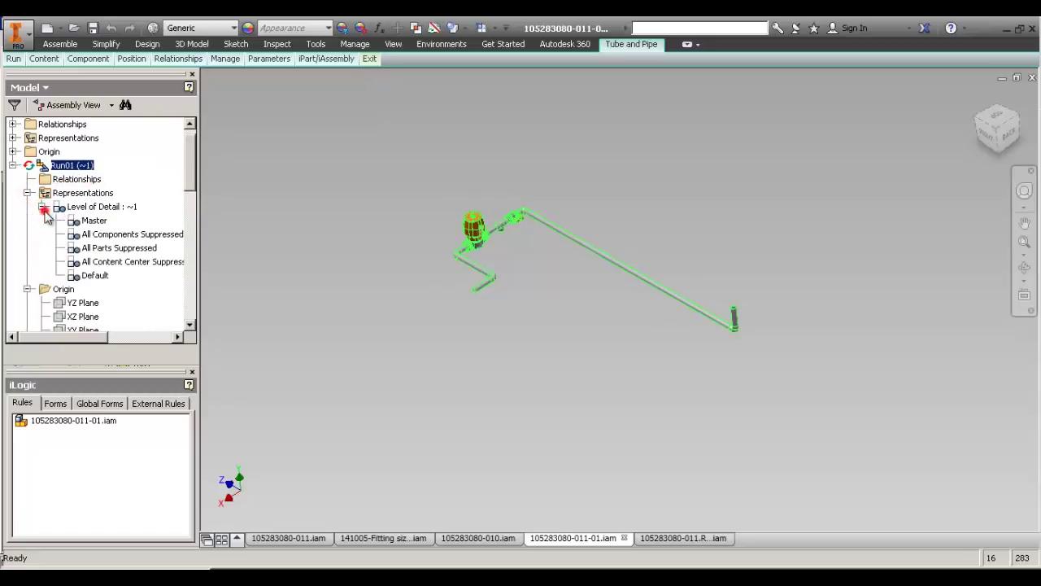
pyautogui.rightClick(66, 167)
pyautogui.click(126, 149)
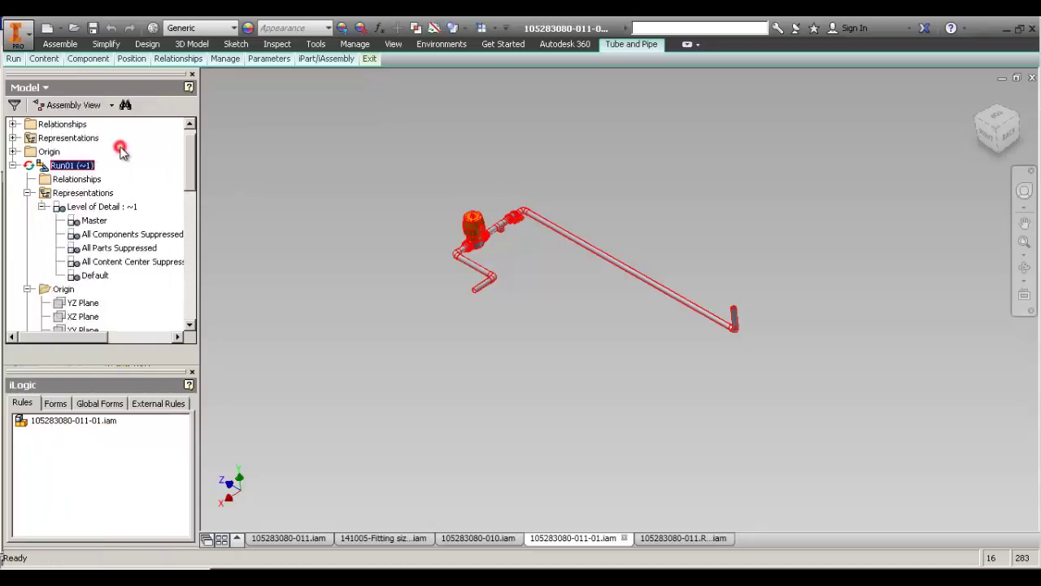
pyautogui.click(247, 210)
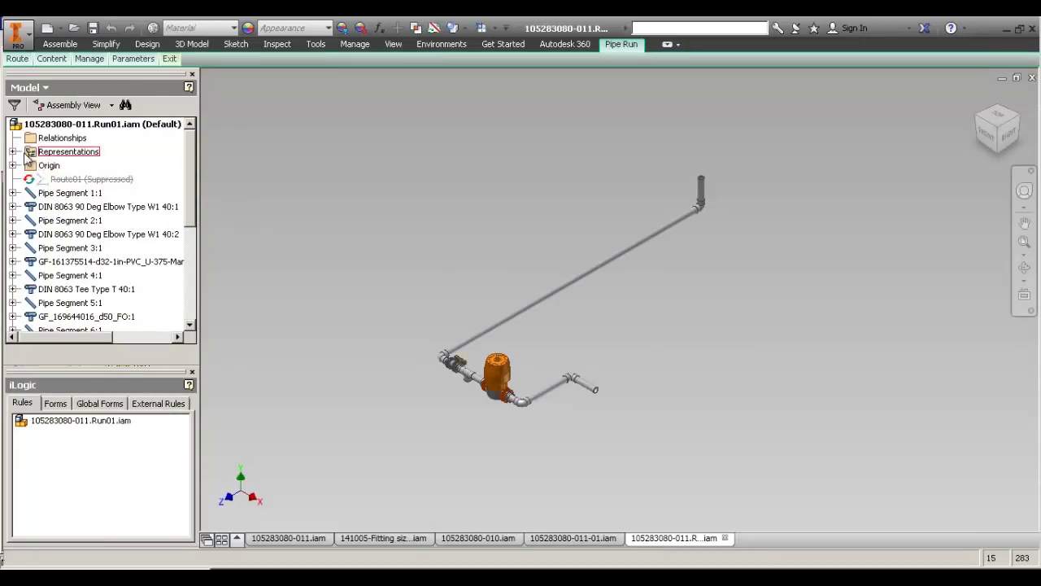
# Rename the default view representation of the Run01 assembly as Route1 and try to save the assembly.
pyautogui.click(13, 151)
pyautogui.click(27, 165)
pyautogui.doubleClick(91, 193)
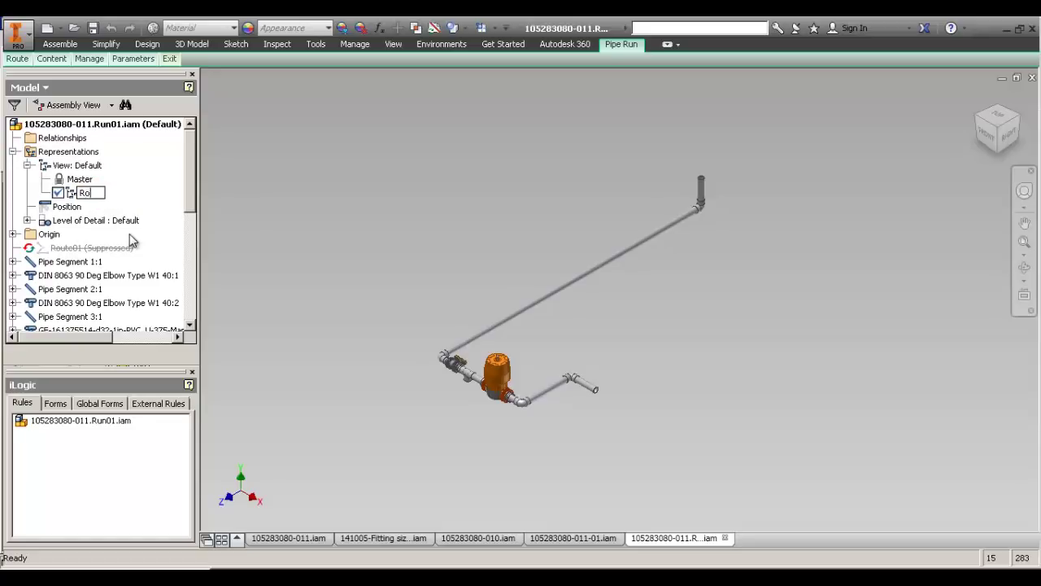
pyautogui.press('Return')
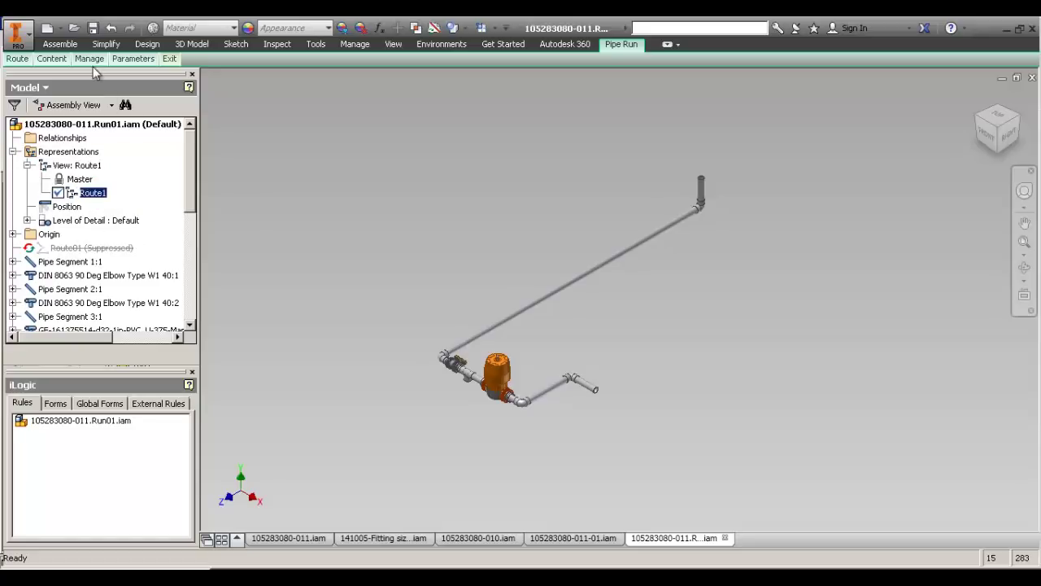
pyautogui.click(92, 27)
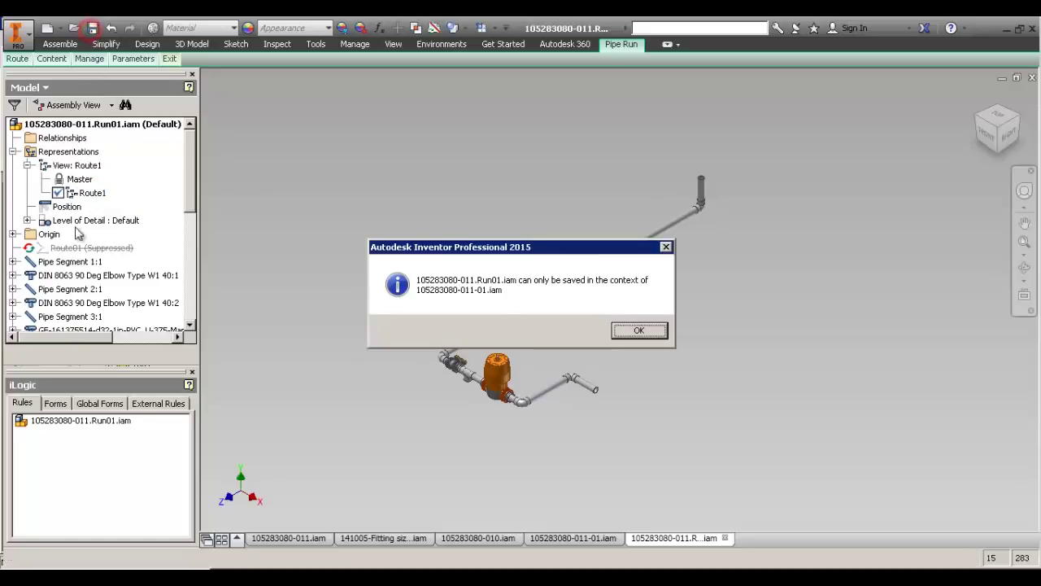
pyautogui.click(647, 340)
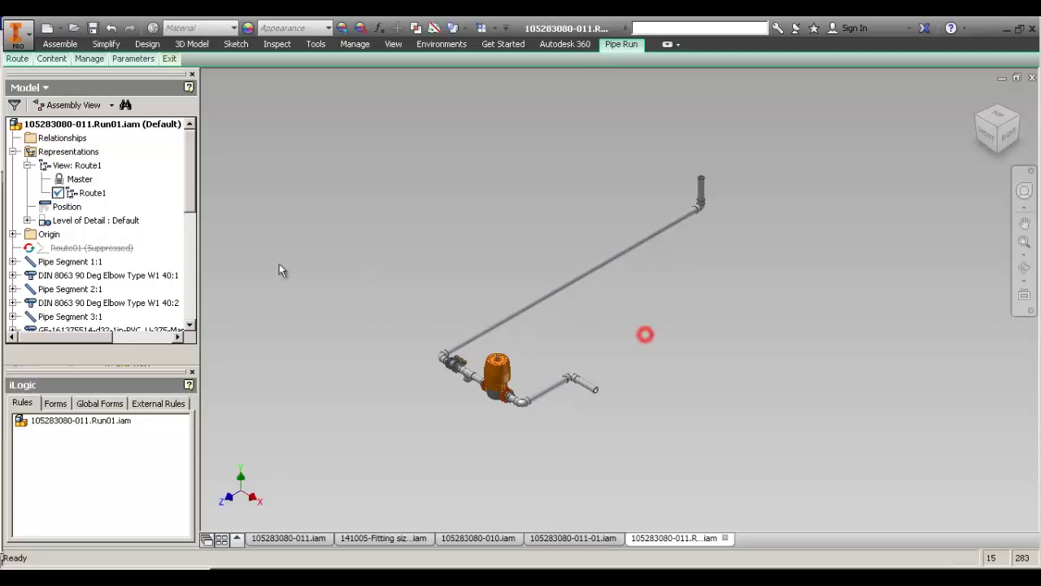
# Copy the Route1 view representation to a level of detail and activate the Route1 level of detail, accepting the loss of unsaved changes.
pyautogui.rightClick(90, 193)
pyautogui.click(161, 275)
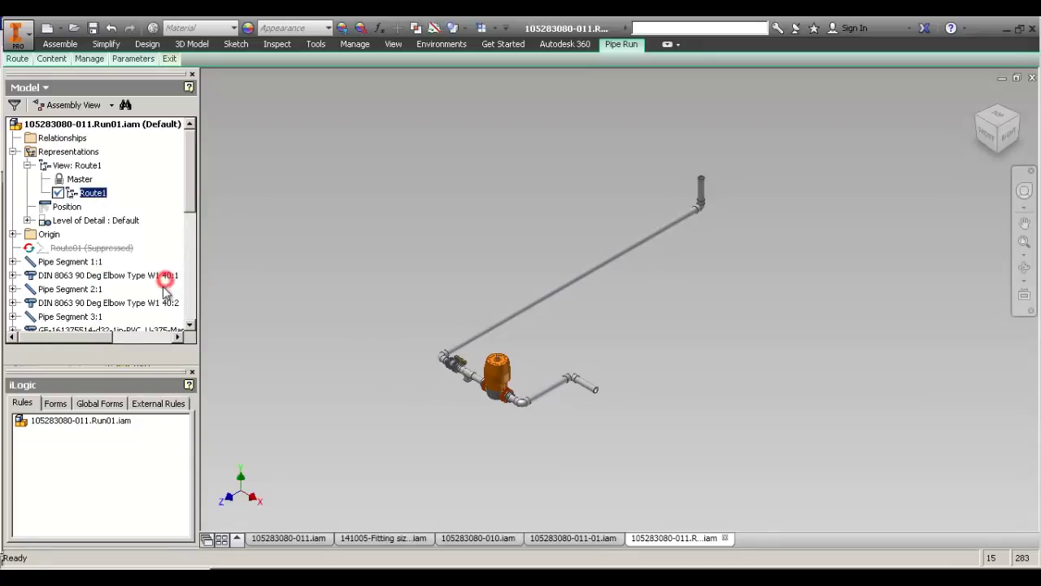
pyautogui.click(28, 220)
pyautogui.rightClick(79, 303)
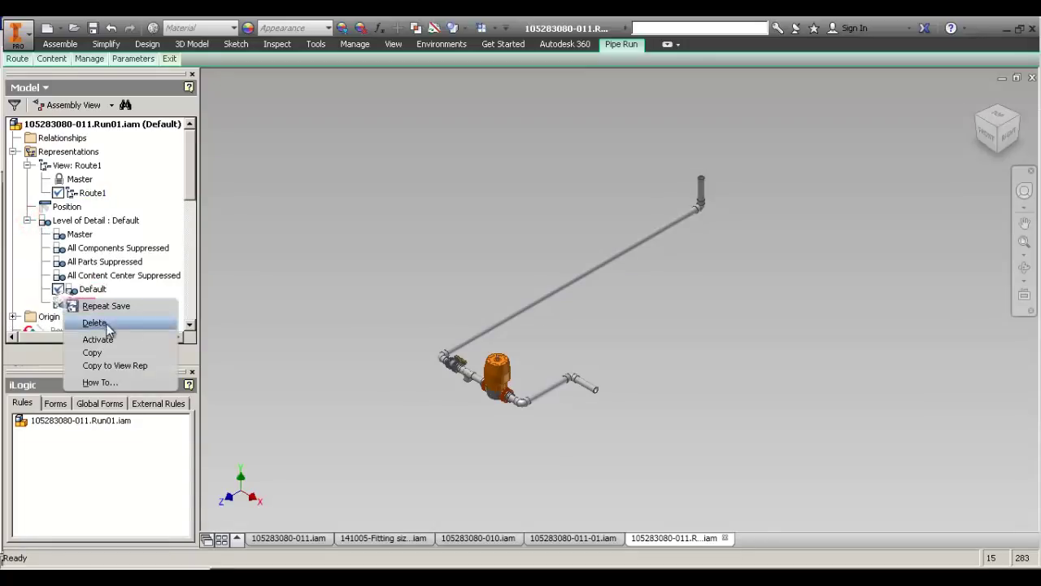
pyautogui.click(102, 339)
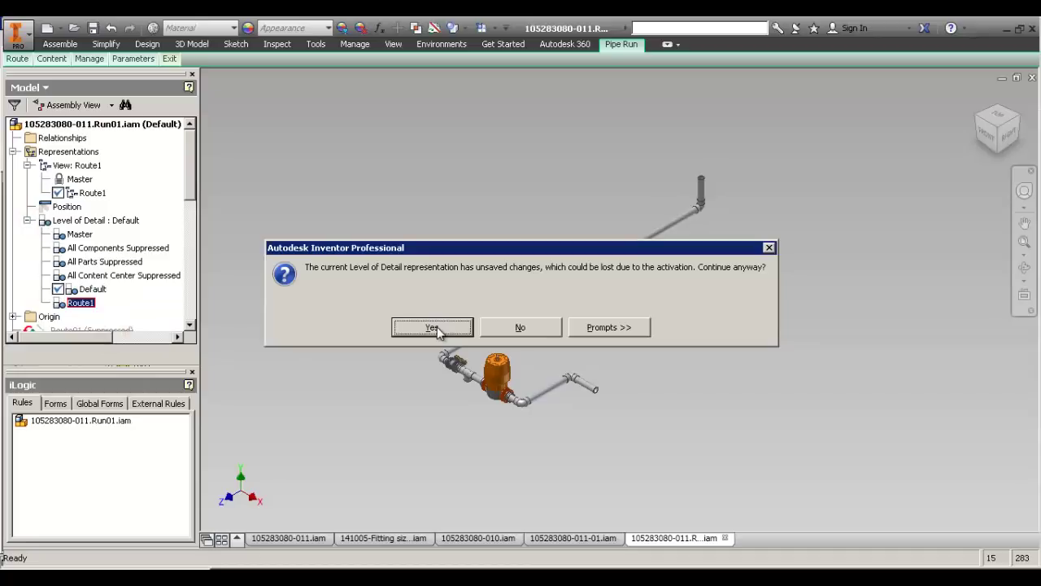
# Select the large work planes around the pipe run and hide them.
pyautogui.scroll(-5, 393, 297)
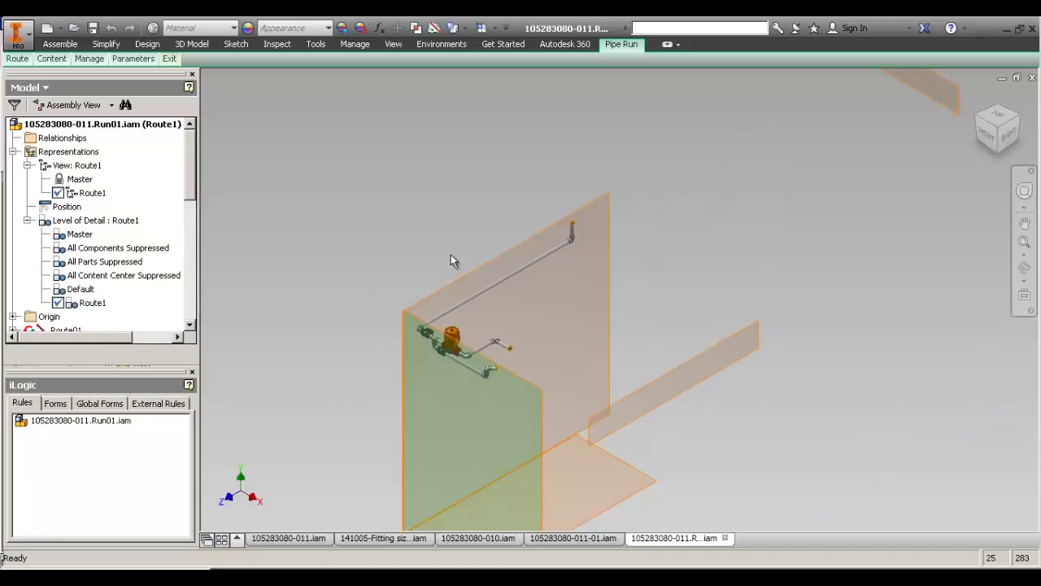
pyautogui.rightClick(668, 339)
pyautogui.click(711, 308)
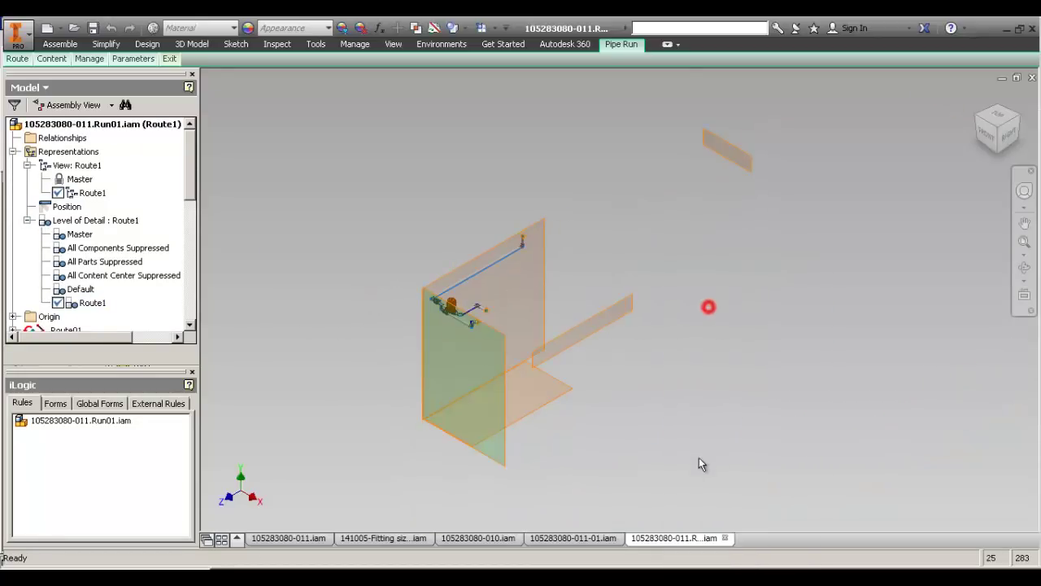
pyautogui.moveTo(643, 448); pyautogui.dragTo(325, 335)
pyautogui.hotkey('alt', 'v')
pyautogui.moveTo(831, 227); pyautogui.dragTo(766, 189)
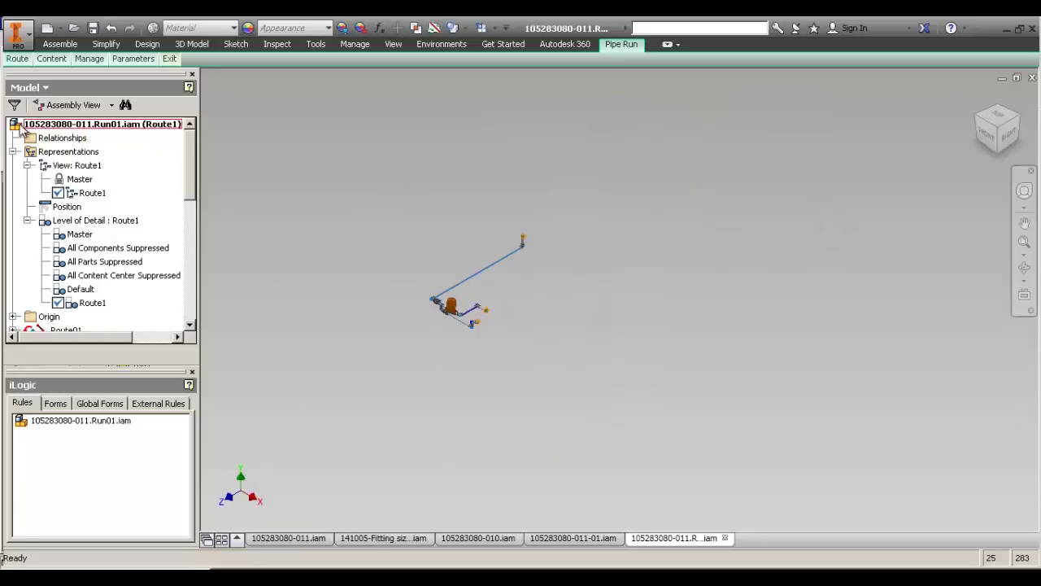
pyautogui.click(93, 29)
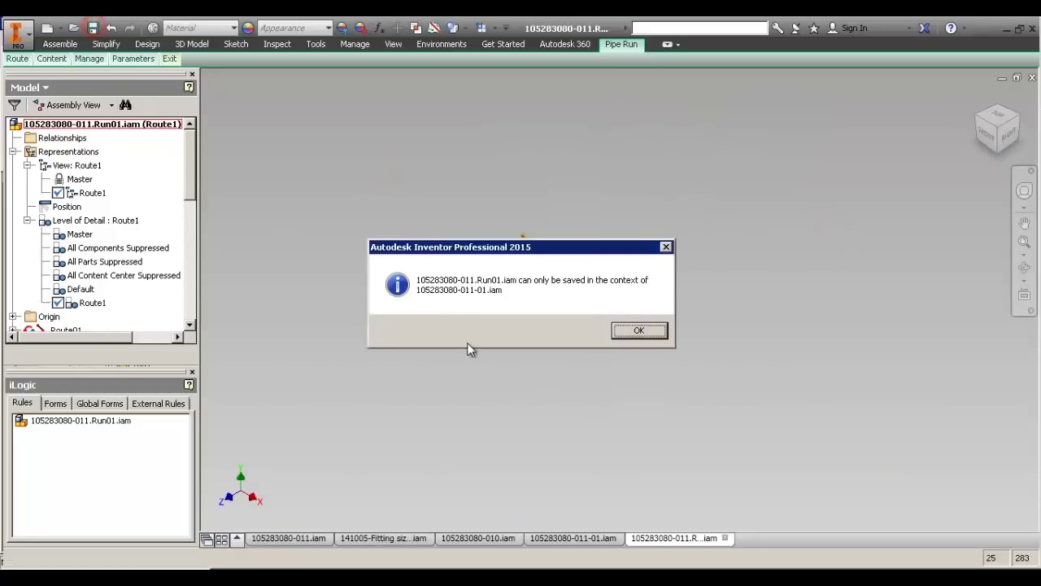
pyautogui.click(640, 331)
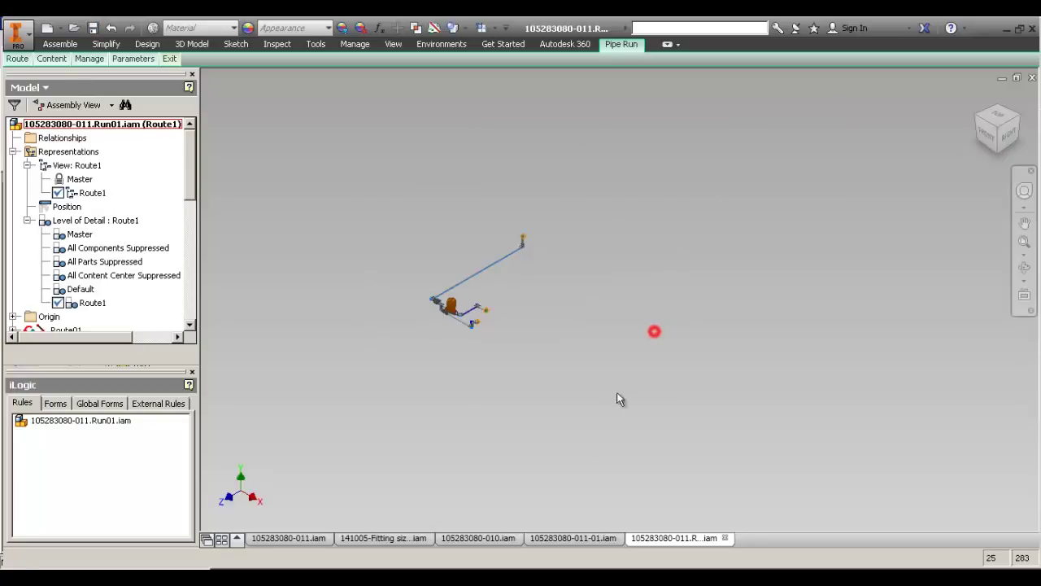
pyautogui.click(492, 541)
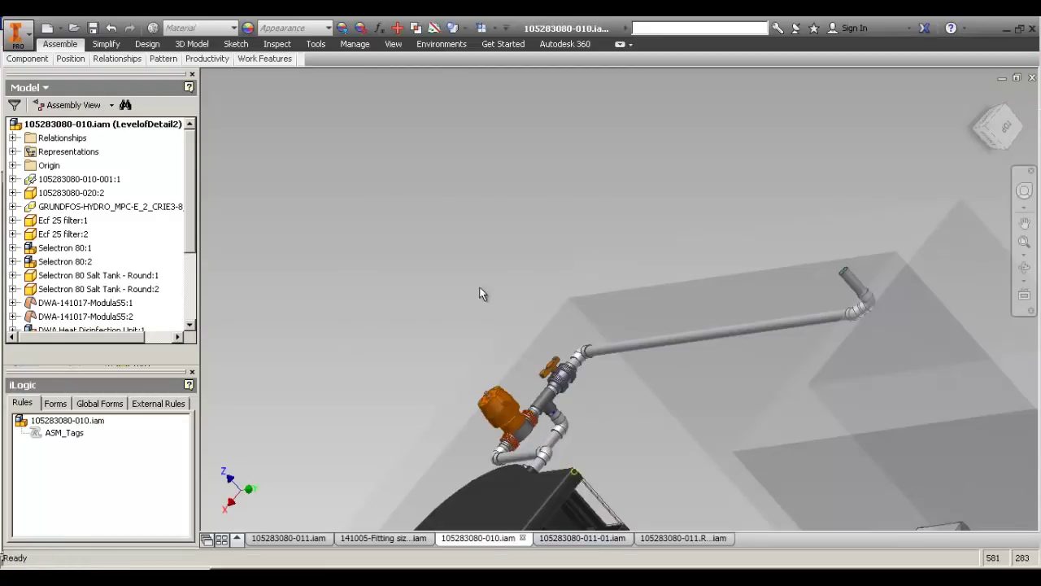
pyautogui.click(655, 539)
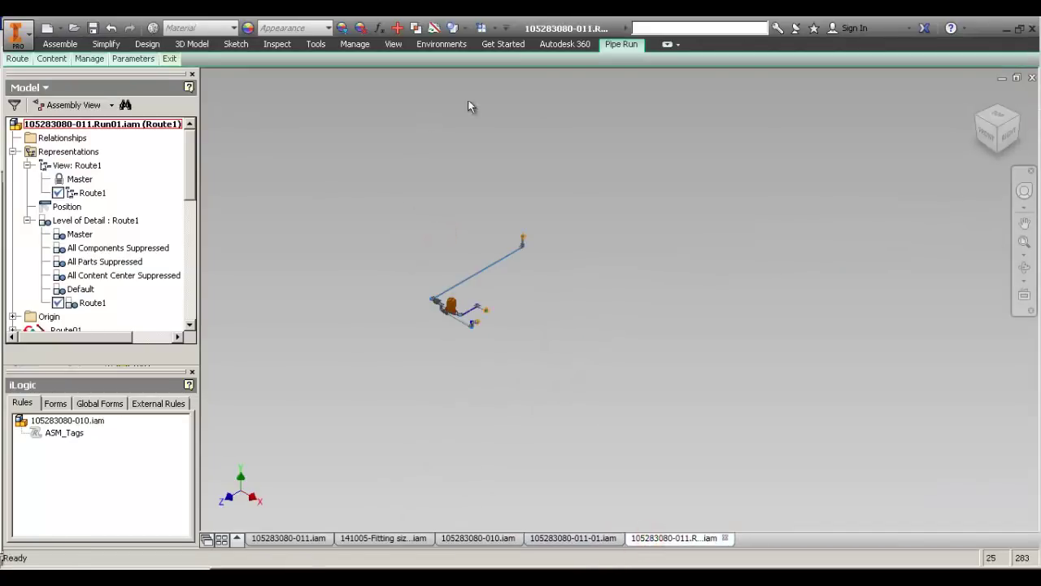
# Set the selection filter to Part Priority and hide the lower horizontal parts of the second branch below the orange valve.
pyautogui.scroll(3, 426, 303)
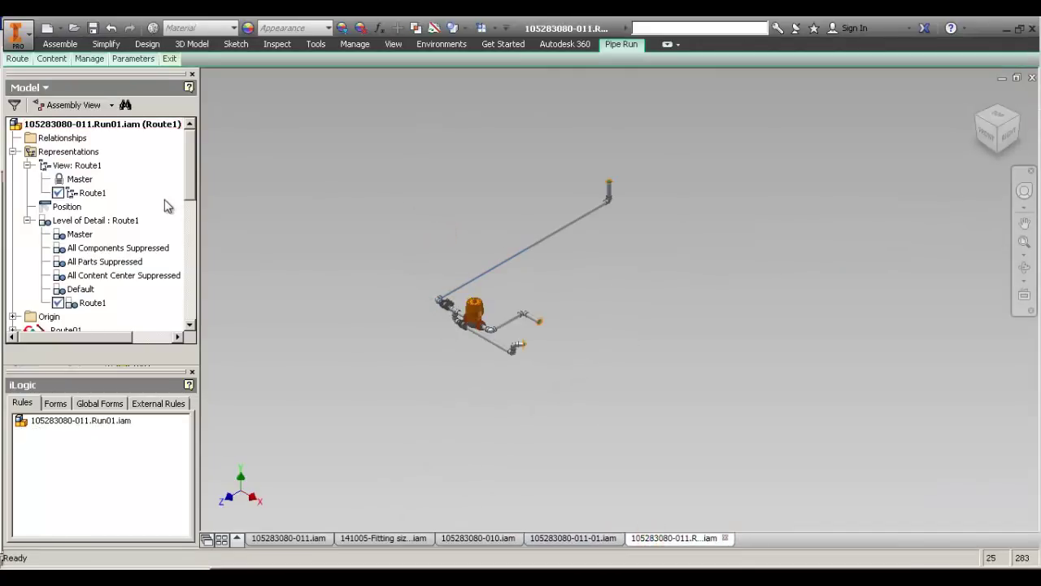
pyautogui.scroll(4, 540, 380)
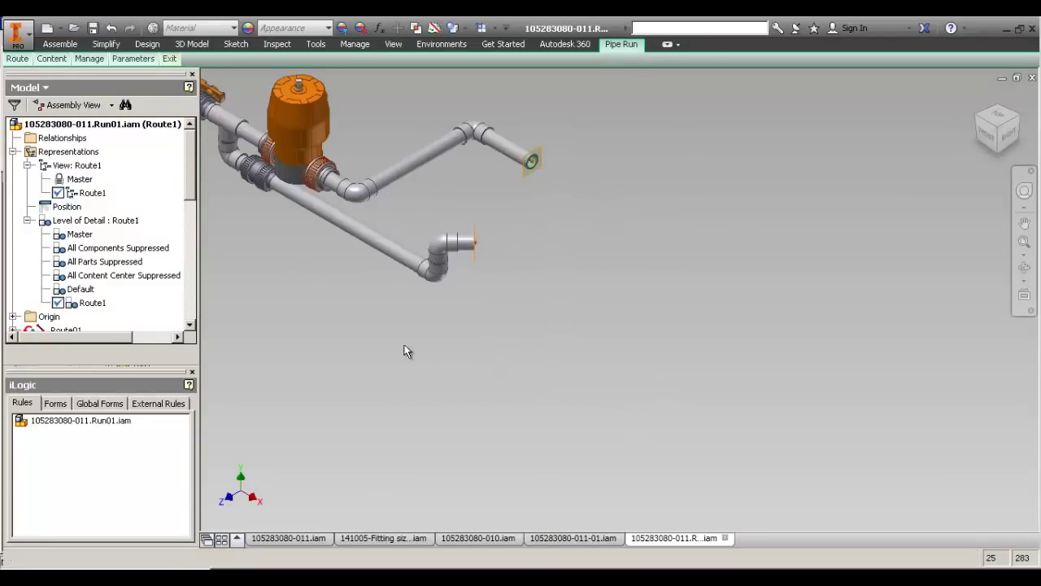
pyautogui.moveTo(404, 351); pyautogui.dragTo(551, 383, button='middle')
pyautogui.click(1022, 129)
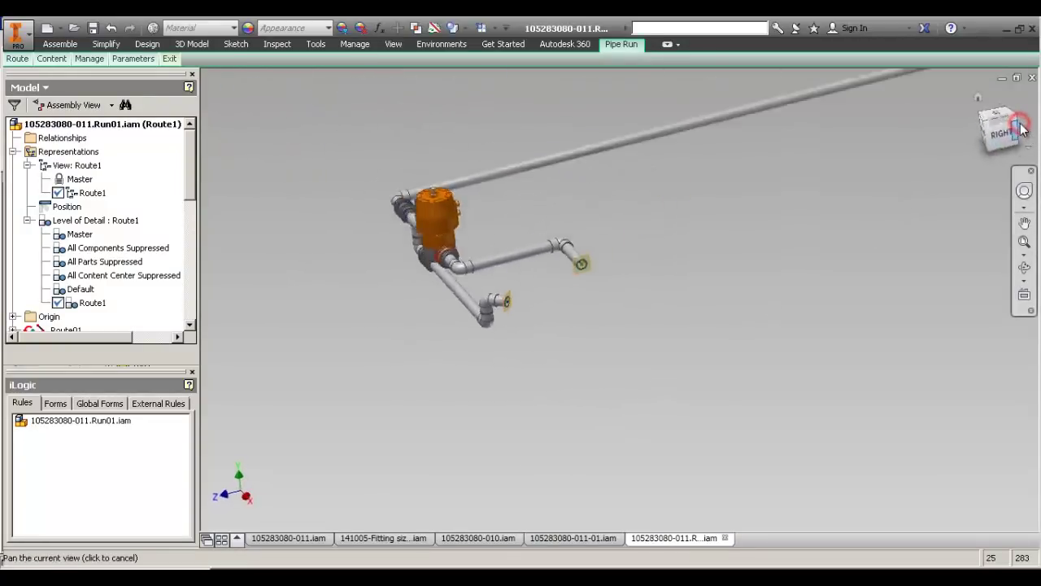
pyautogui.scroll(3, 544, 352)
pyautogui.keyDown('shift'); pyautogui.rightClick(540, 357); pyautogui.keyUp('shift')
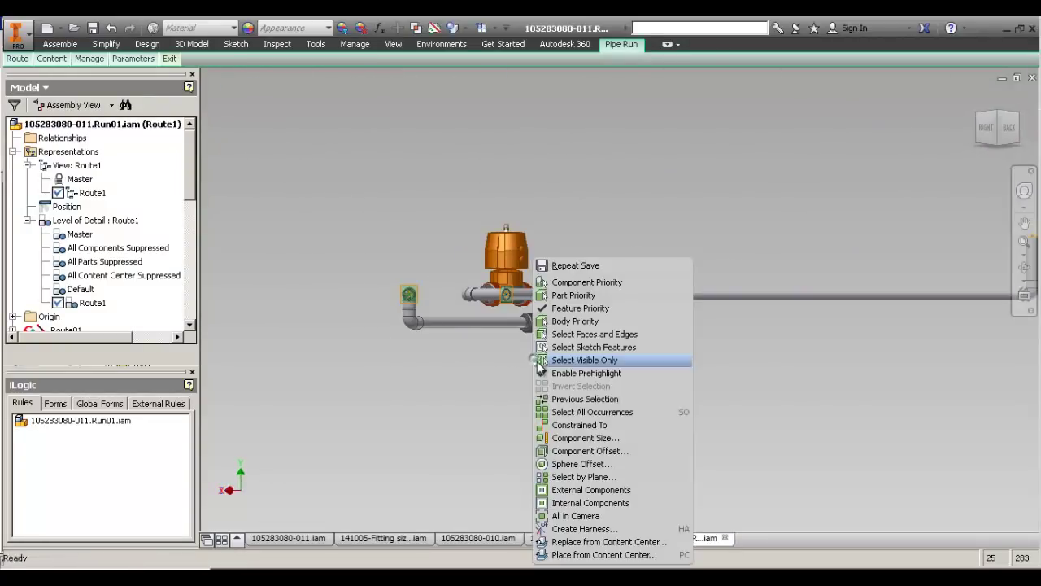
pyautogui.click(575, 296)
pyautogui.scroll(4, 461, 330)
pyautogui.moveTo(865, 402); pyautogui.dragTo(160, 253)
pyautogui.rightClick(263, 401)
pyautogui.click(301, 198)
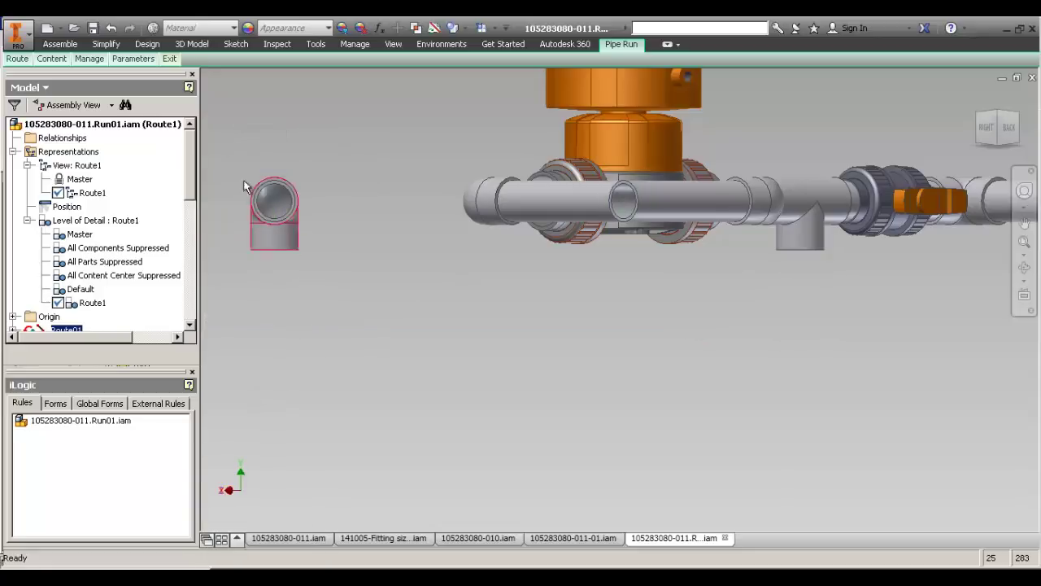
# Hide the remaining elbow and end pipe segment of the second branch and check the pipe run that is left.
pyautogui.moveTo(220, 139); pyautogui.dragTo(334, 355)
pyautogui.rightClick(330, 354)
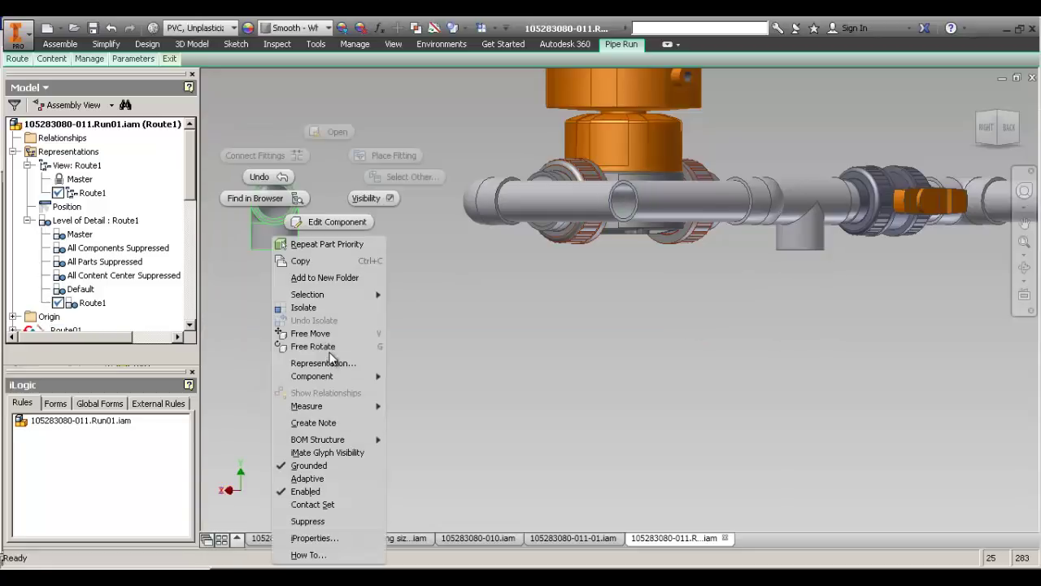
pyautogui.click(394, 341)
pyautogui.click(393, 342)
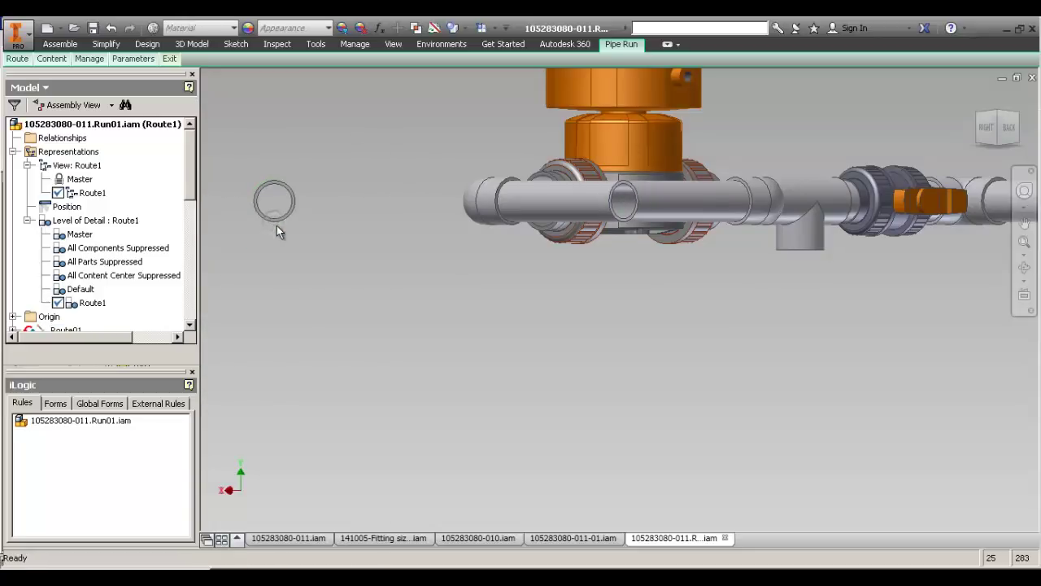
pyautogui.rightClick(287, 217)
pyautogui.click(288, 217)
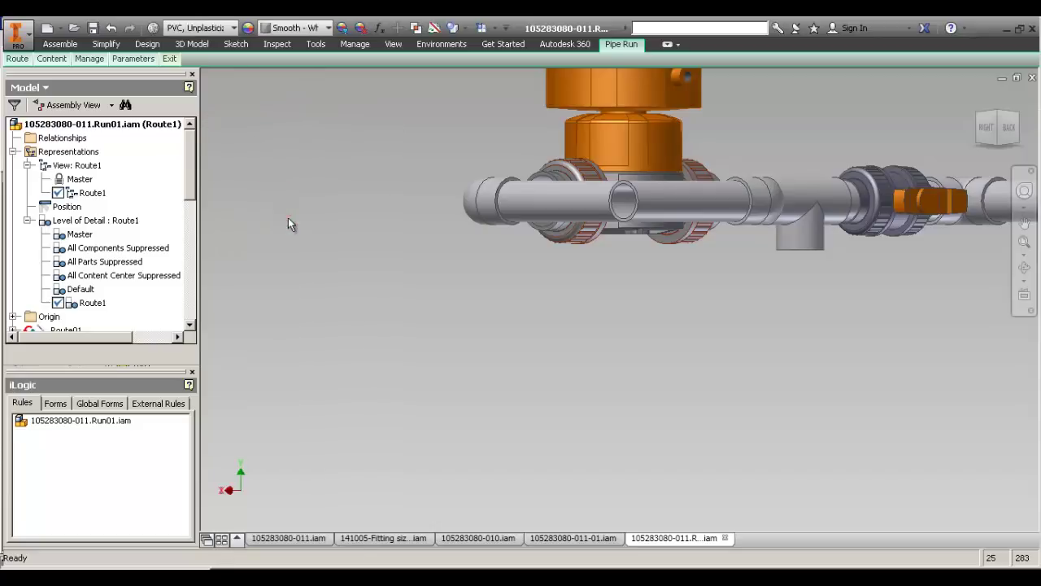
pyautogui.scroll(5, 355, 265)
pyautogui.moveTo(536, 294); pyautogui.dragTo(305, 199)
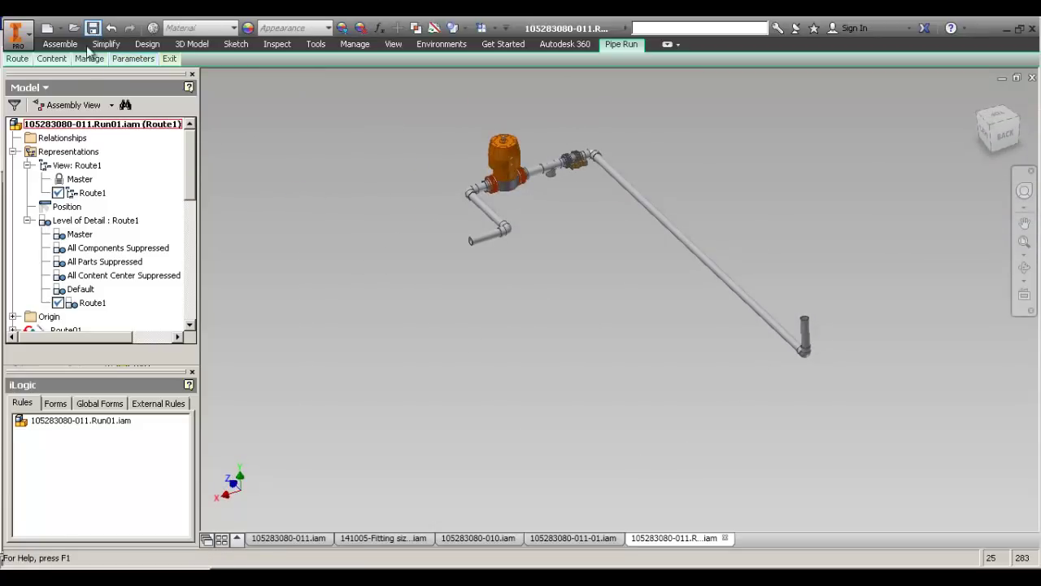
pyautogui.click(13, 152)
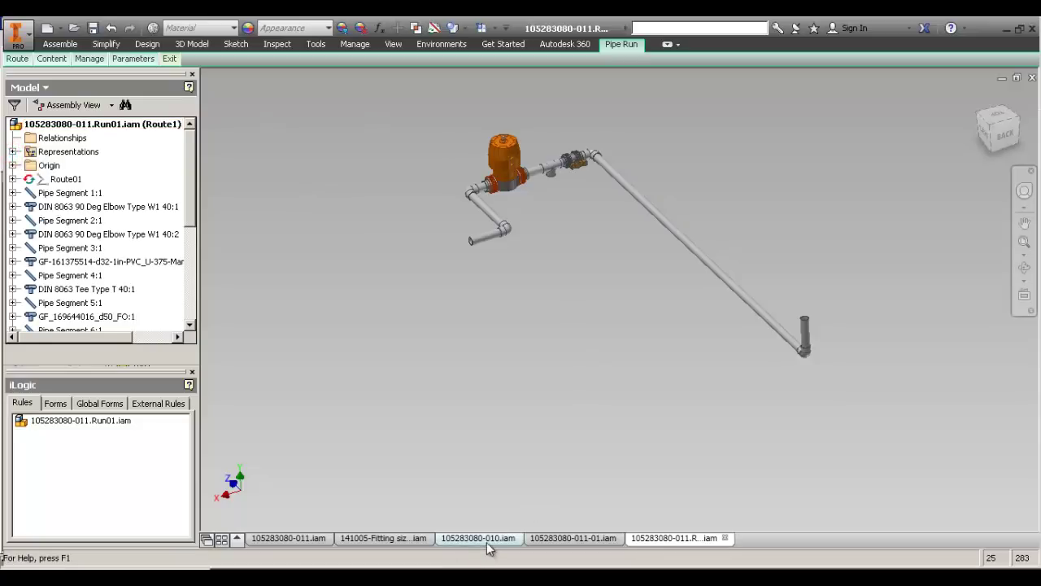
pyautogui.click(511, 537)
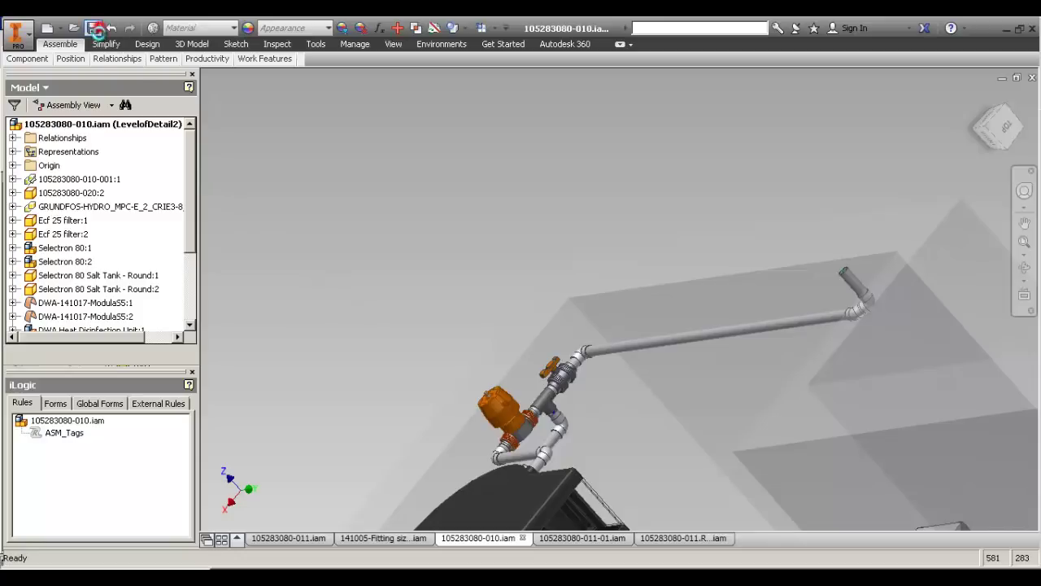
pyautogui.click(561, 538)
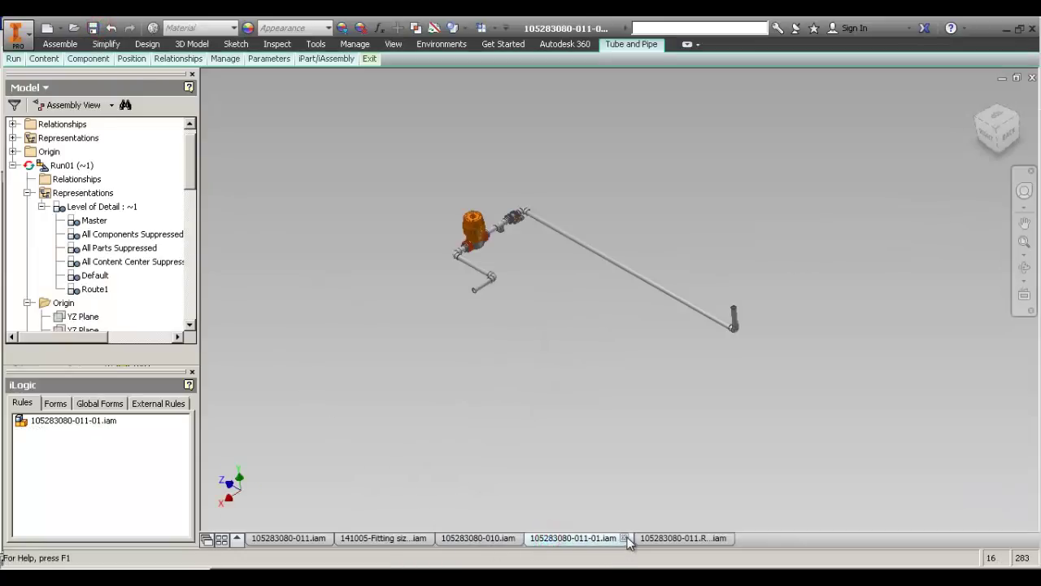
pyautogui.click(626, 538)
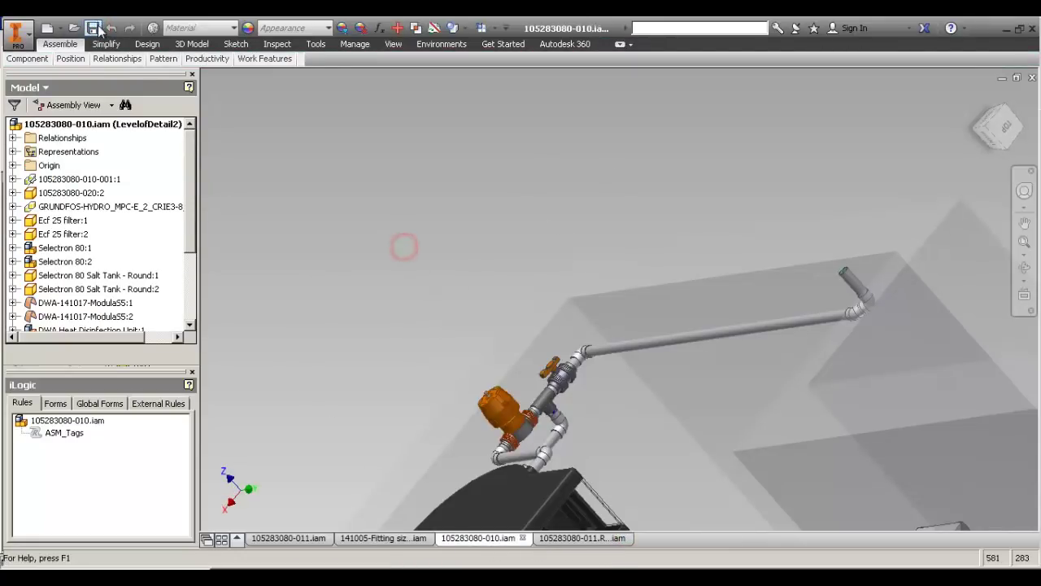
pyautogui.click(568, 538)
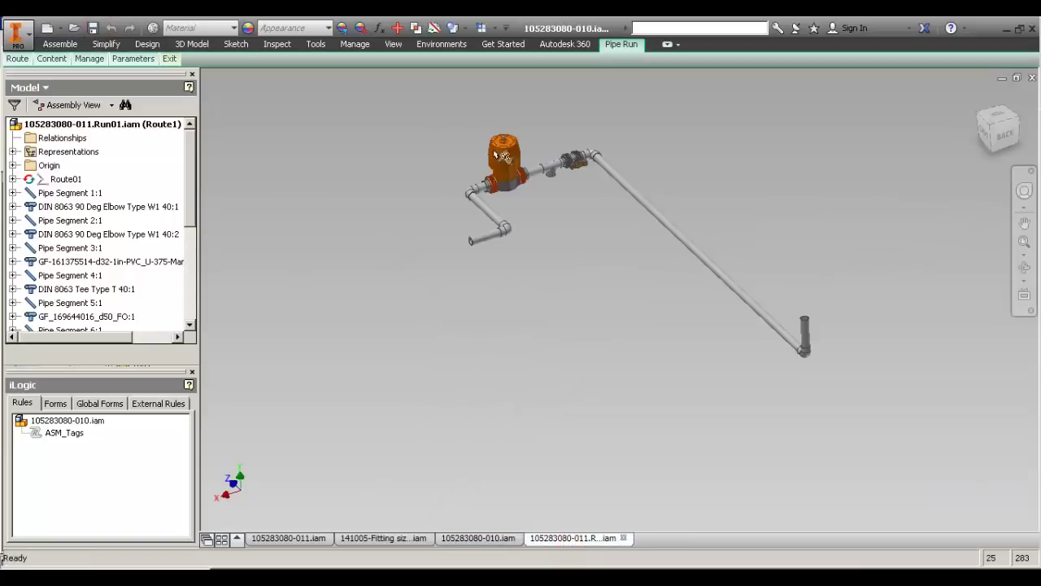
pyautogui.click(1031, 78)
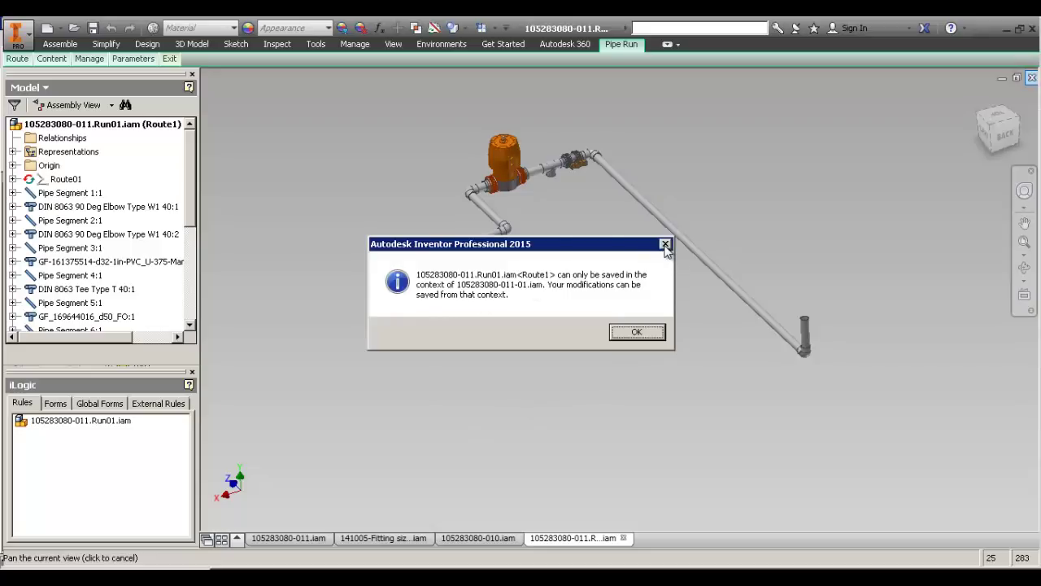
pyautogui.click(665, 245)
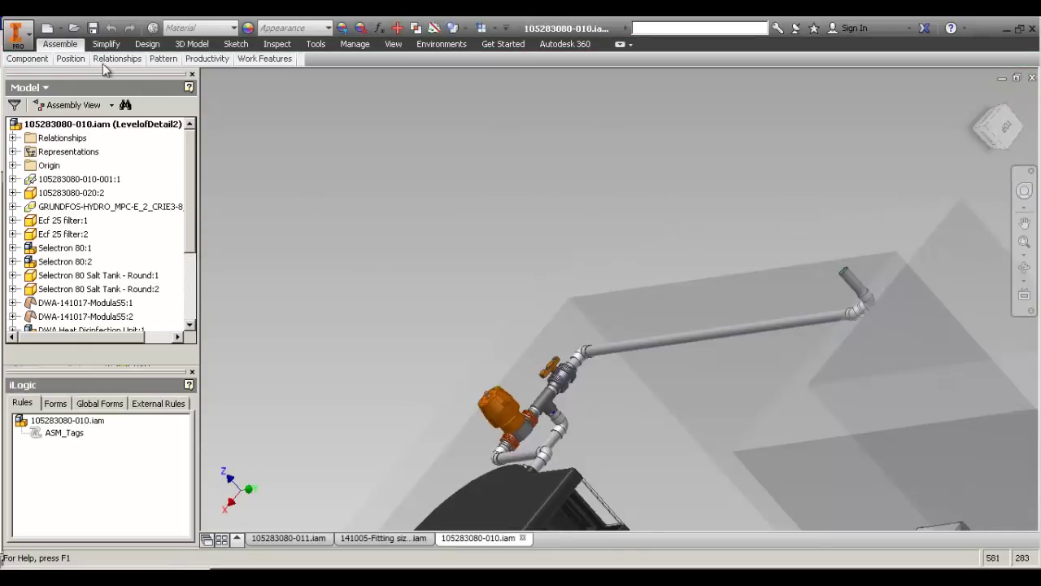
pyautogui.click(92, 29)
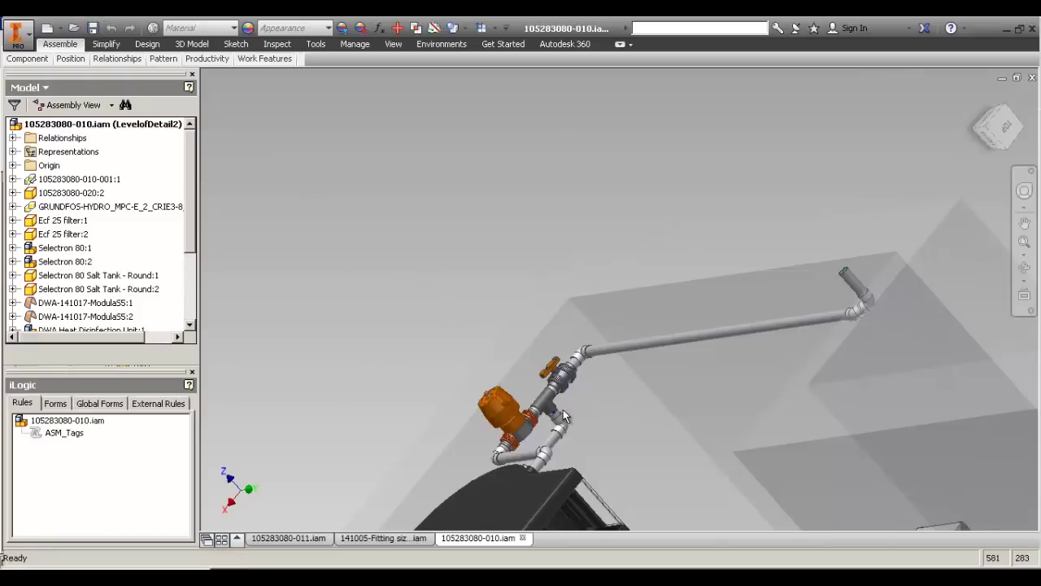
pyautogui.scroll(-2, 566, 415)
pyautogui.scroll(3, 565, 416)
pyautogui.moveTo(623, 439); pyautogui.dragTo(506, 428, button='middle')
pyautogui.press('F4')
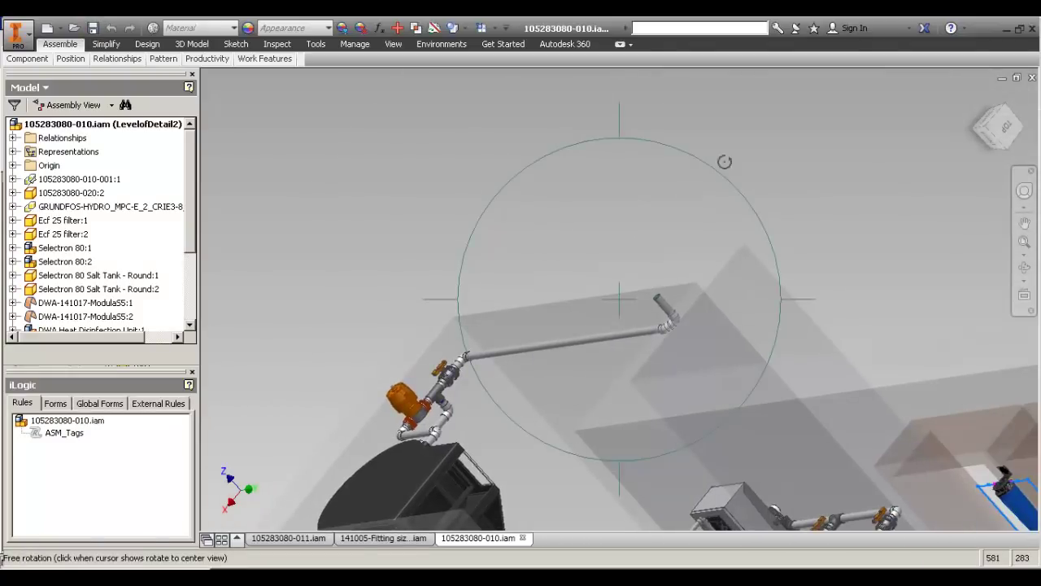
pyautogui.moveTo(736, 162); pyautogui.dragTo(772, 320)
pyautogui.moveTo(637, 326); pyautogui.dragTo(591, 299, button='middle')
pyautogui.press('F4')
pyautogui.moveTo(514, 204); pyautogui.dragTo(583, 192)
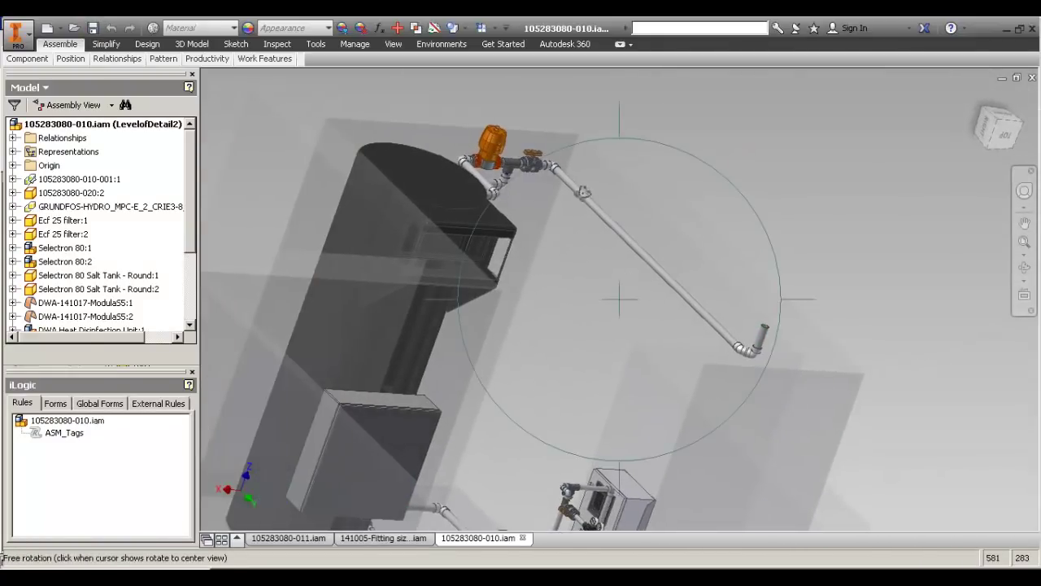
pyautogui.keyDown('shift'); pyautogui.moveTo(583, 192); pyautogui.dragTo(625, 400, button='middle'); pyautogui.keyUp('shift')
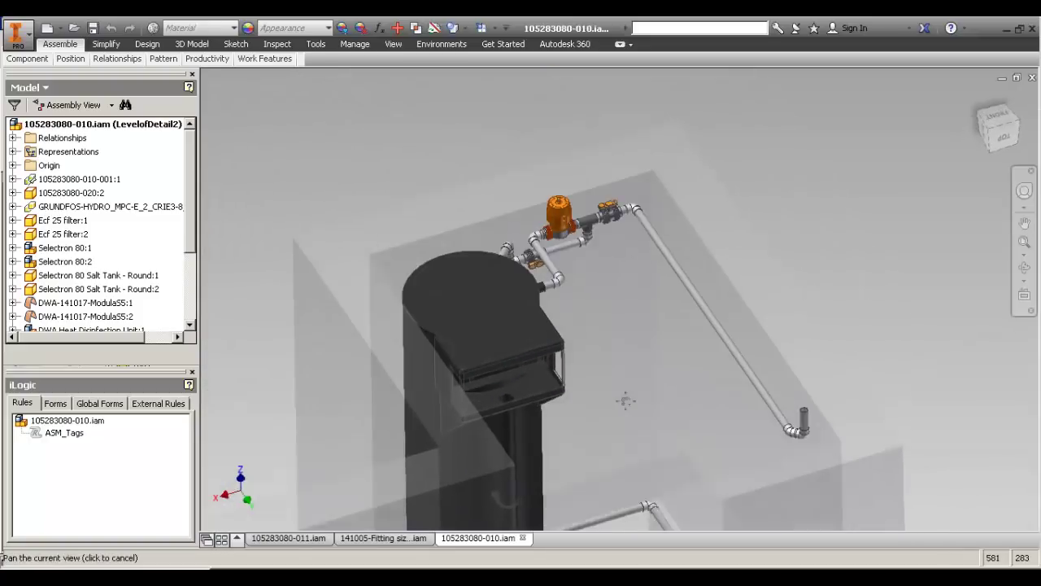
pyautogui.scroll(3, 668, 283)
pyautogui.scroll(-3, 608, 234)
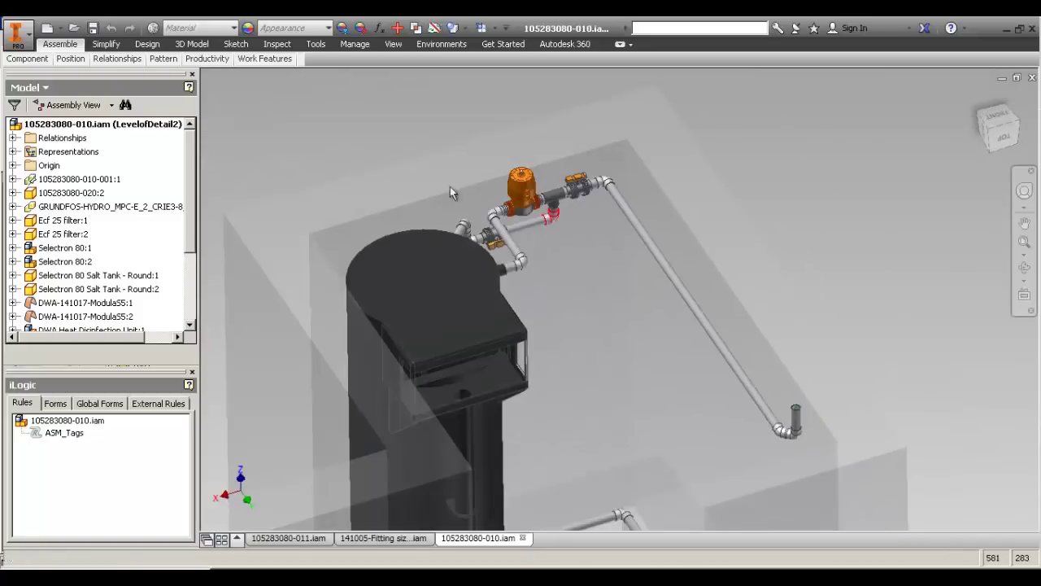
pyautogui.click(337, 139)
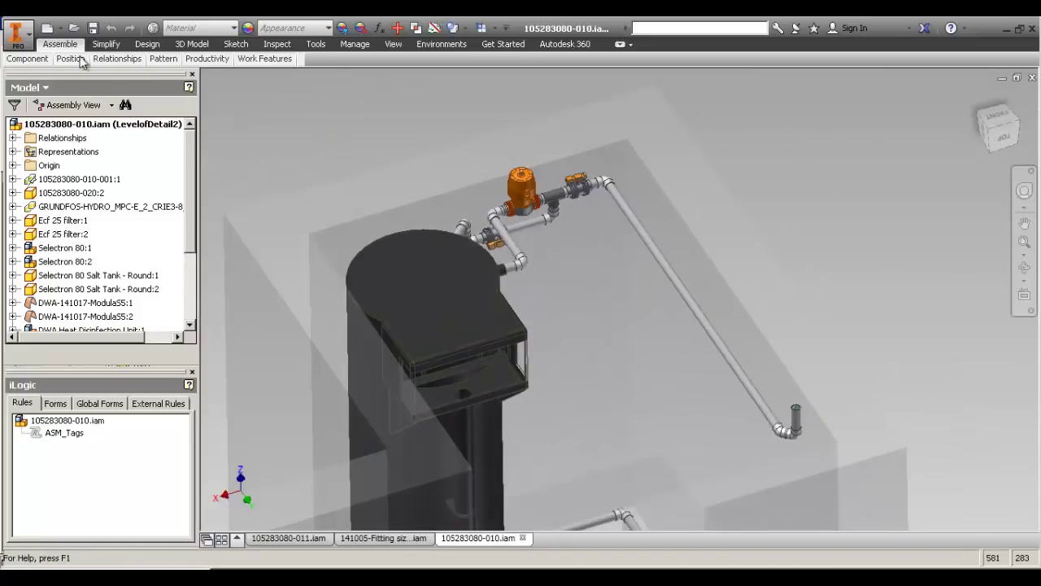
pyautogui.click(340, 172)
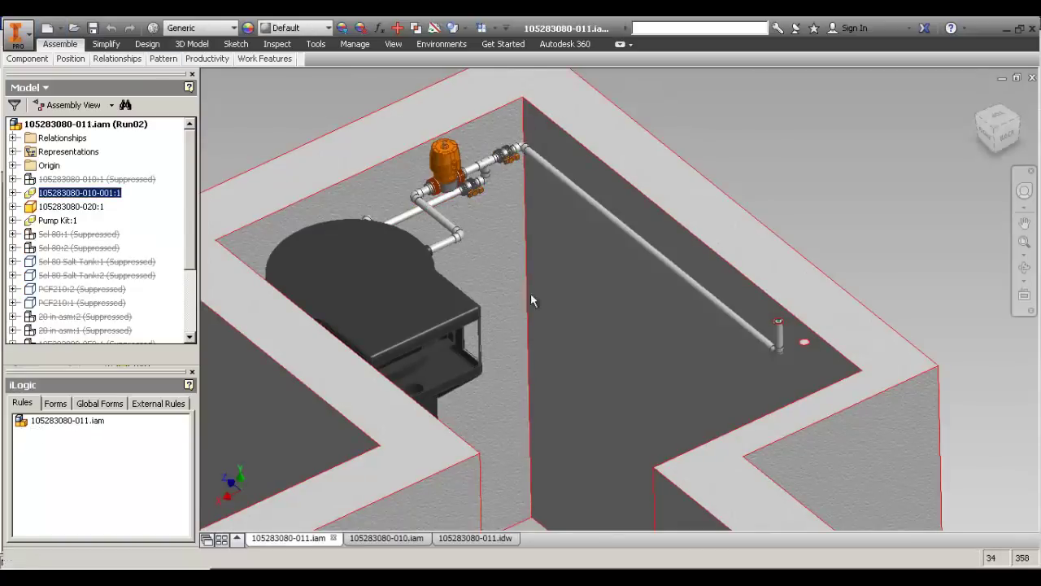
pyautogui.scroll(-5, 530, 293)
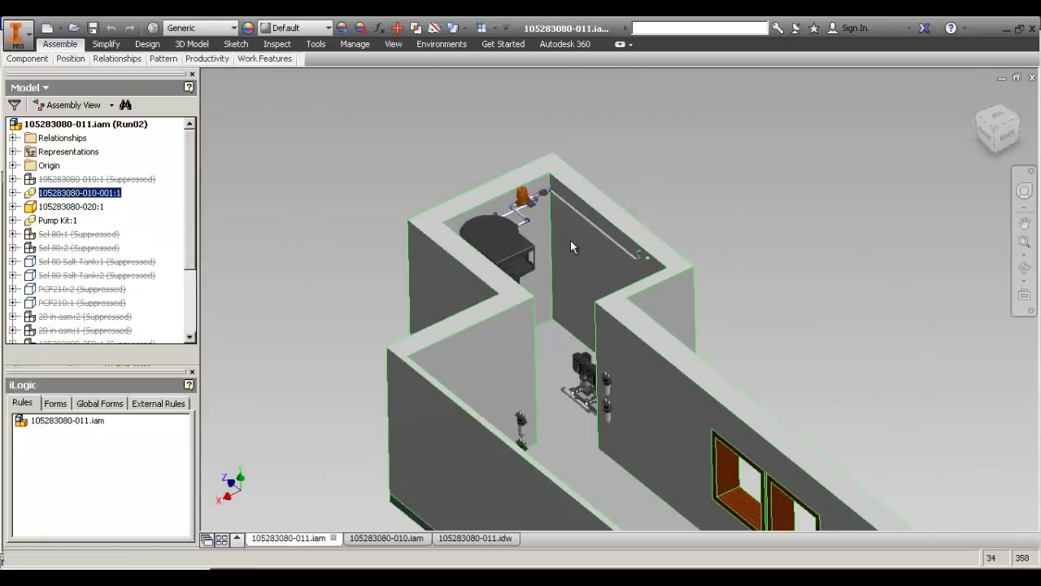
pyautogui.moveTo(633, 301); pyautogui.dragTo(607, 227, button='middle')
pyautogui.press('F4')
pyautogui.moveTo(480, 148)
pyautogui.mouseDown()
pyautogui.moveTo(509, 163)
pyautogui.moveTo(624, 319)
pyautogui.mouseUp()
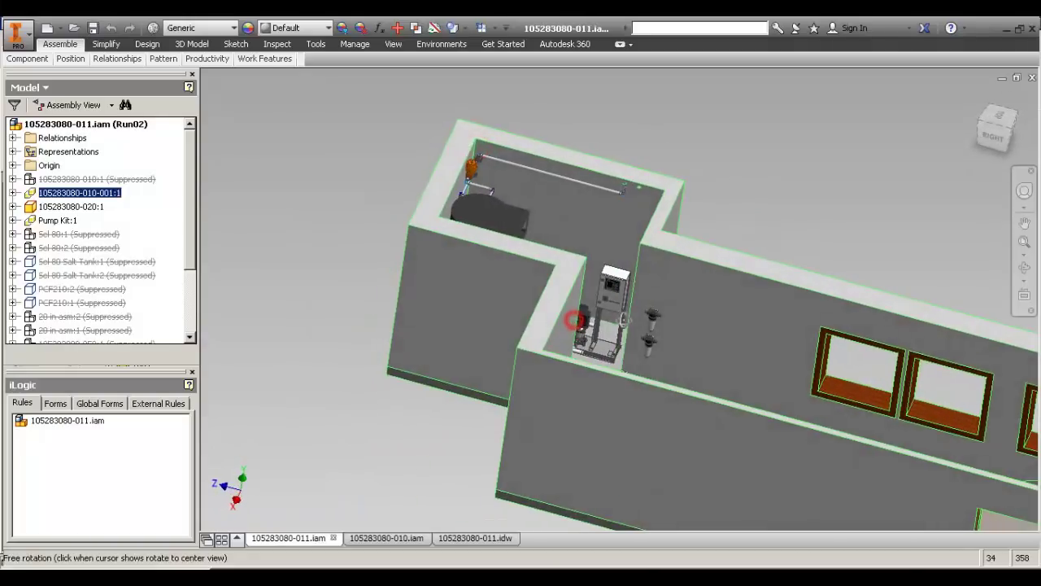
pyautogui.scroll(5, 624, 320)
pyautogui.moveTo(674, 339); pyautogui.dragTo(625, 295, button='middle')
pyautogui.scroll(-3, 593, 241)
pyautogui.press('F4')
pyautogui.moveTo(513, 120); pyautogui.dragTo(641, 277)
pyautogui.moveTo(605, 306); pyautogui.dragTo(603, 292, button='middle')
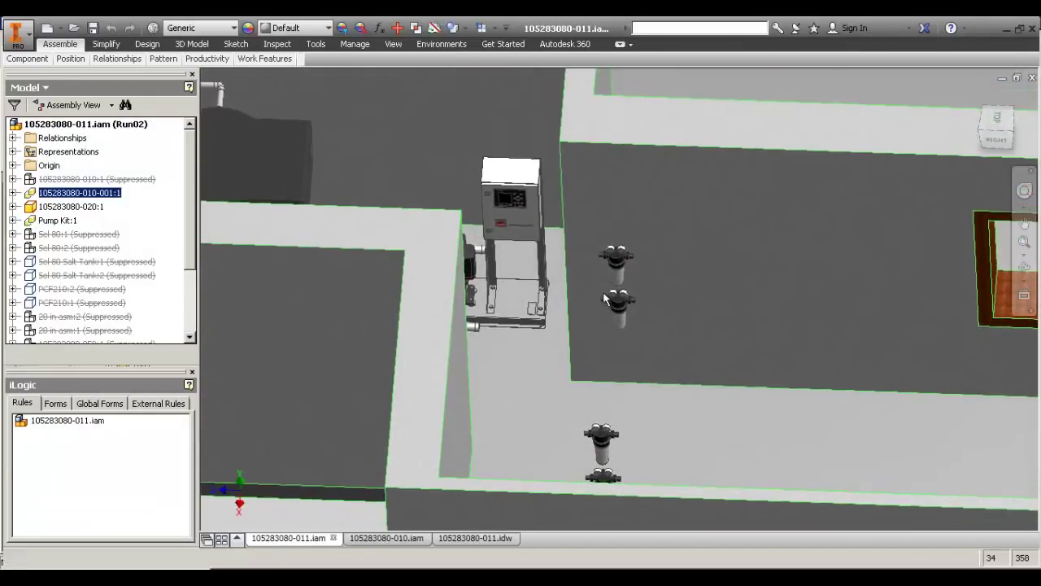
pyautogui.click(167, 203)
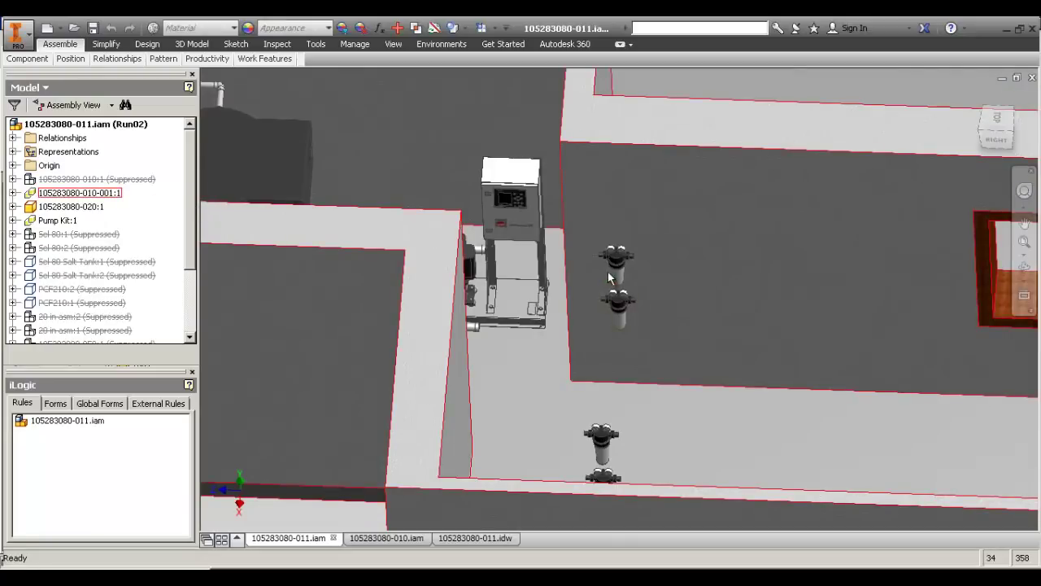
pyautogui.scroll(-3, 608, 280)
pyautogui.press('F4')
pyautogui.moveTo(603, 291); pyautogui.dragTo(600, 235)
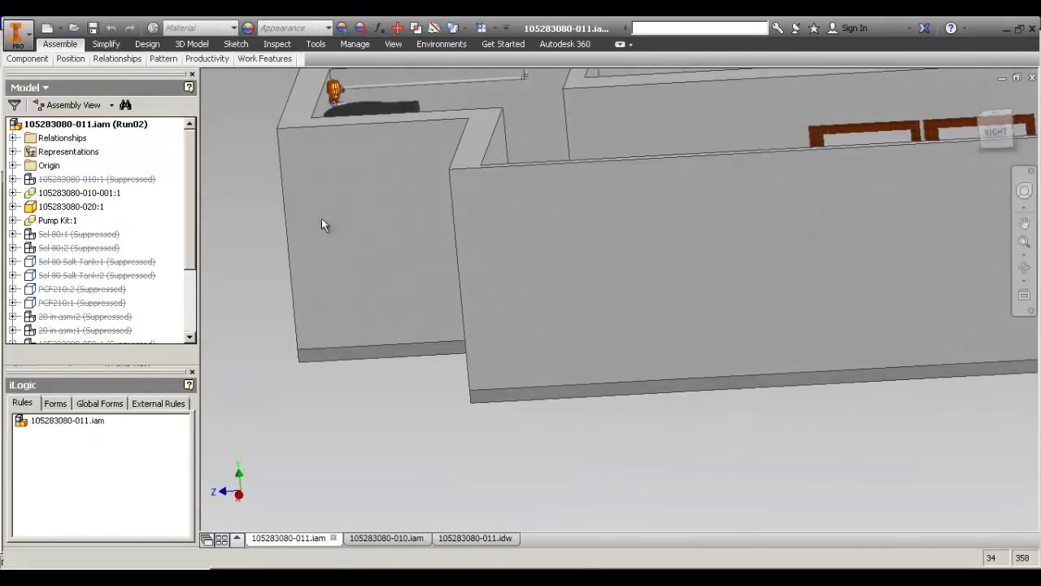
pyautogui.click(102, 196)
pyautogui.rightClick(102, 196)
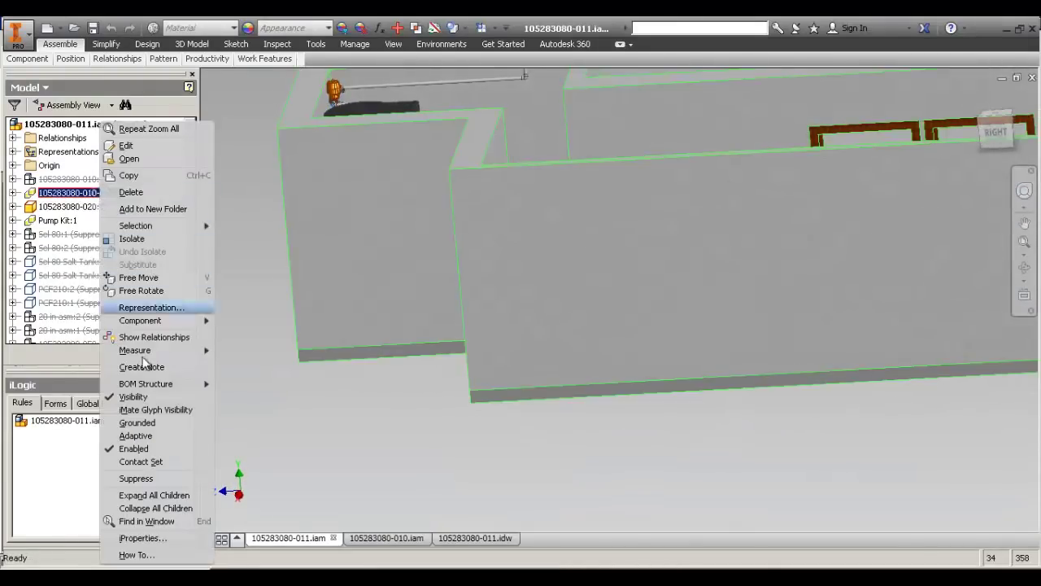
pyautogui.click(162, 452)
pyautogui.scroll(3, 635, 212)
pyautogui.moveTo(581, 221); pyautogui.dragTo(629, 264, button='middle')
pyautogui.scroll(-6, 631, 267)
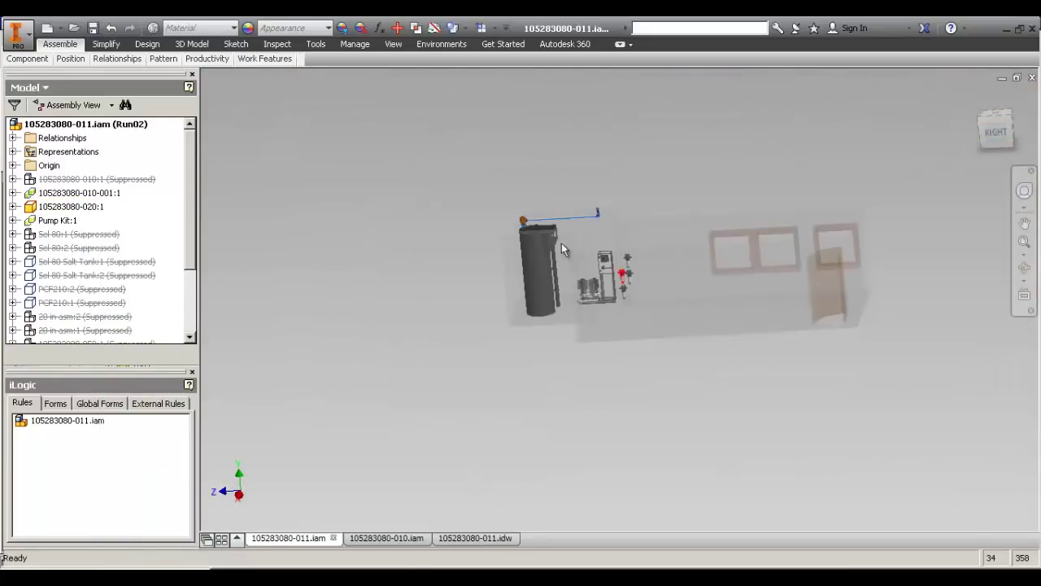
pyautogui.scroll(4, 606, 246)
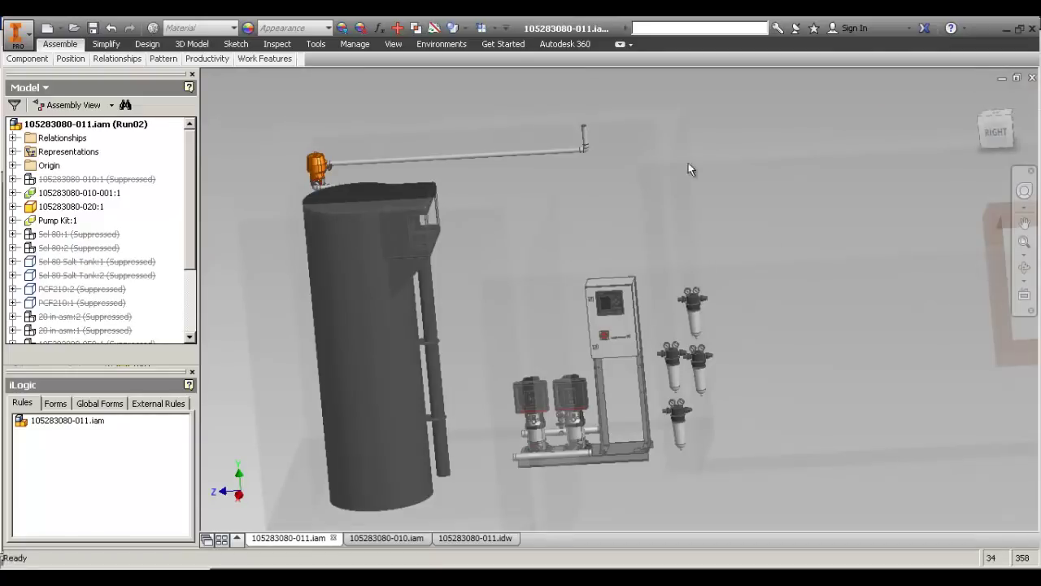
pyautogui.moveTo(704, 225); pyautogui.dragTo(679, 217, button='middle')
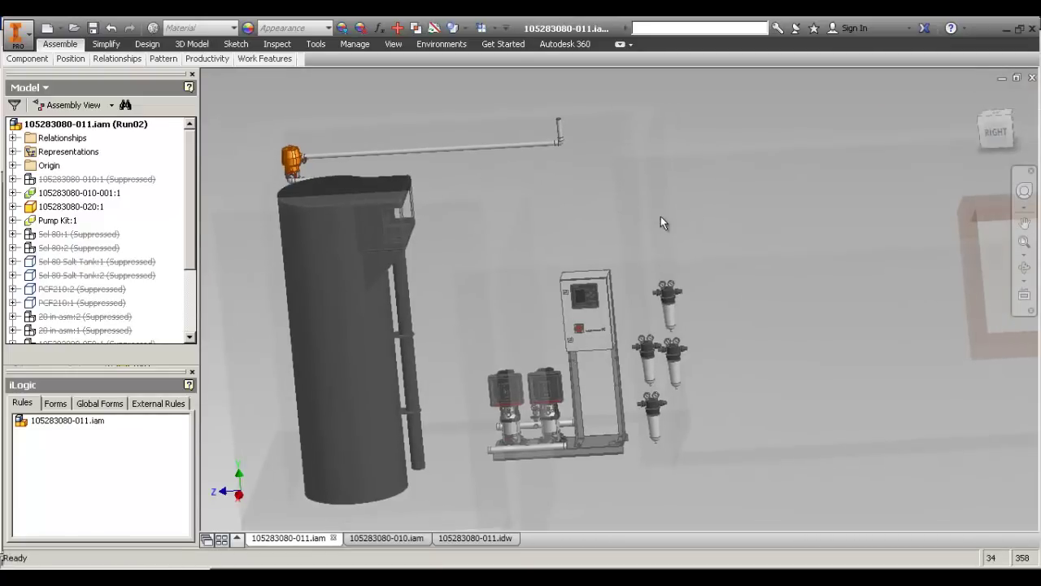
pyautogui.keyDown('shift'); pyautogui.moveTo(627, 263); pyautogui.dragTo(603, 293, button='middle'); pyautogui.keyUp('shift')
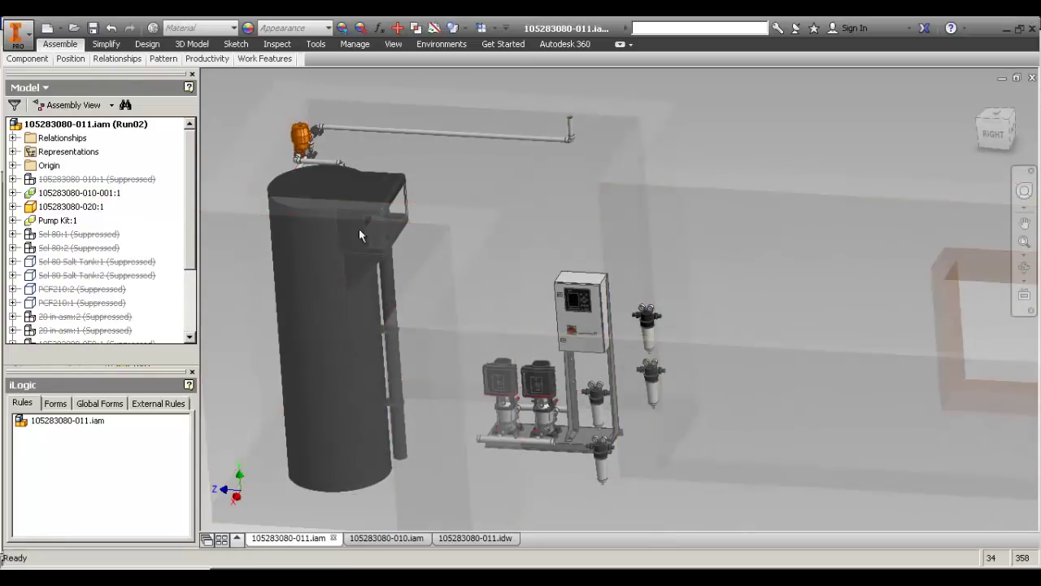
pyautogui.moveTo(192, 210); pyautogui.dragTo(183, 287)
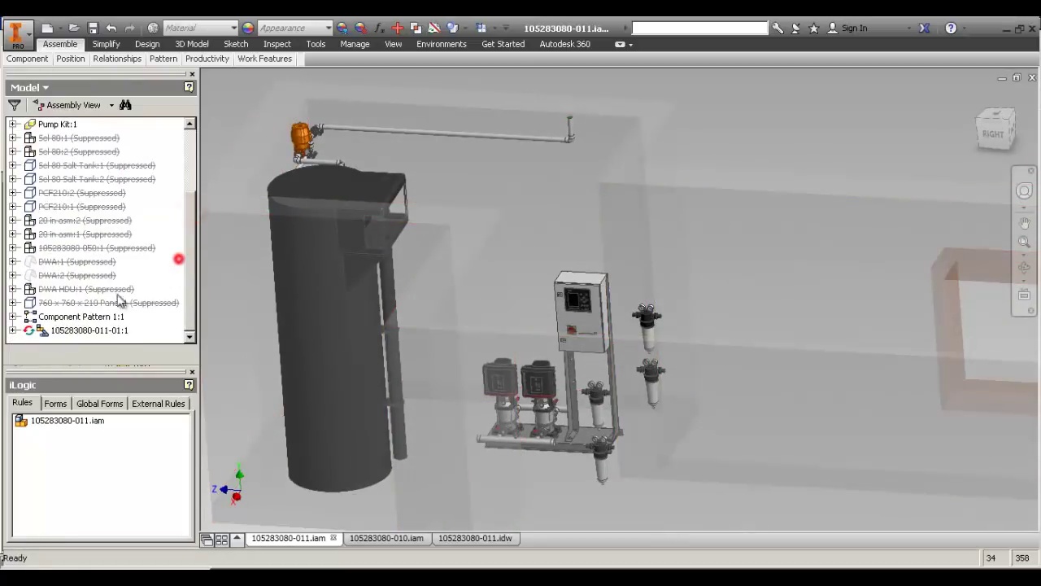
pyautogui.click(12, 330)
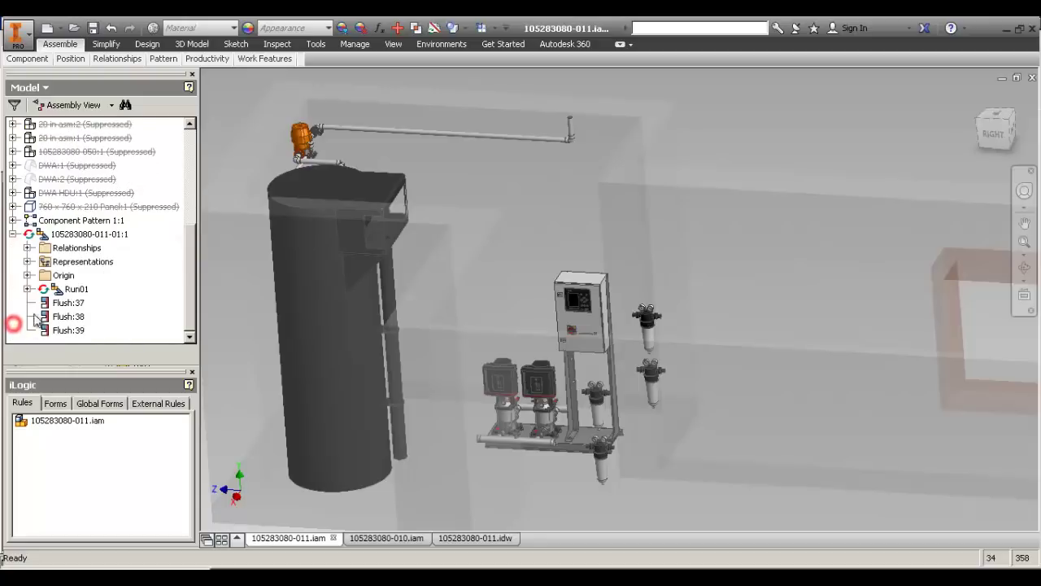
pyautogui.doubleClick(46, 237)
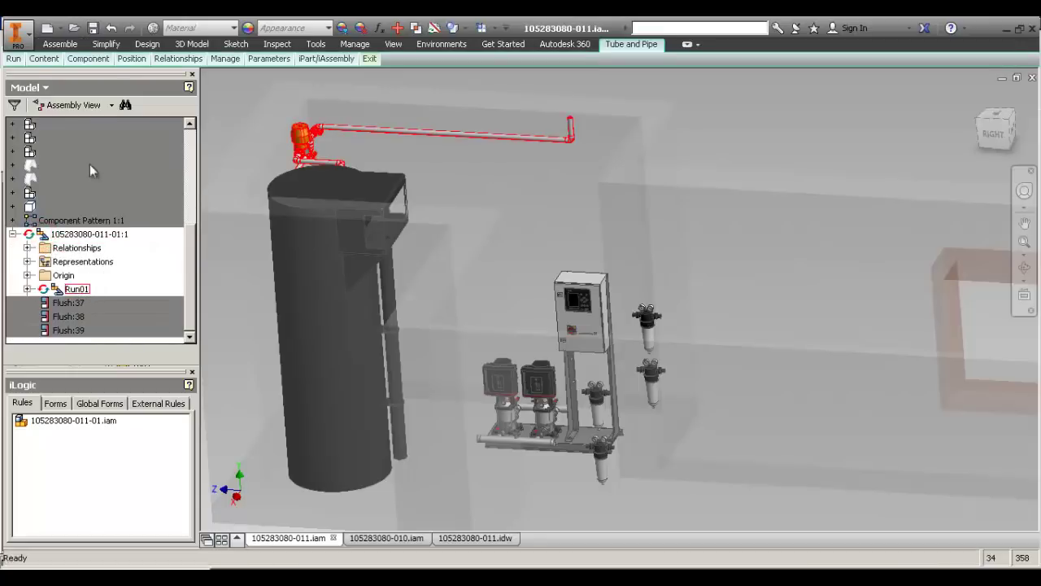
# Create pipe run 105283080-011.Run02 using the 1" 32mm DIN 8062/DIN 8063 Jointed PVC-U Pipe and Fittings style.
pyautogui.click(14, 59)
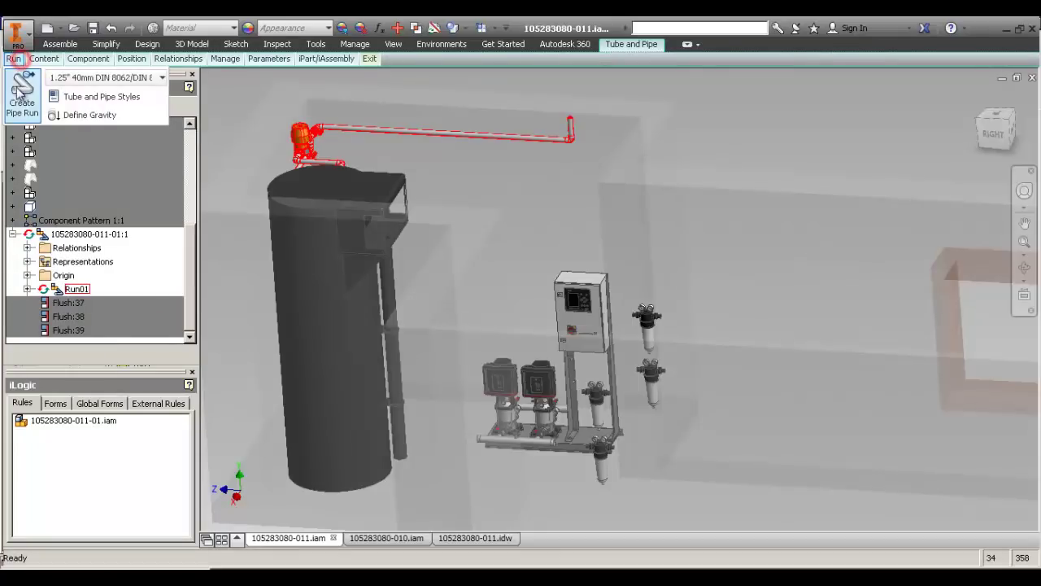
pyautogui.click(99, 78)
pyautogui.scroll(1, 108, 110)
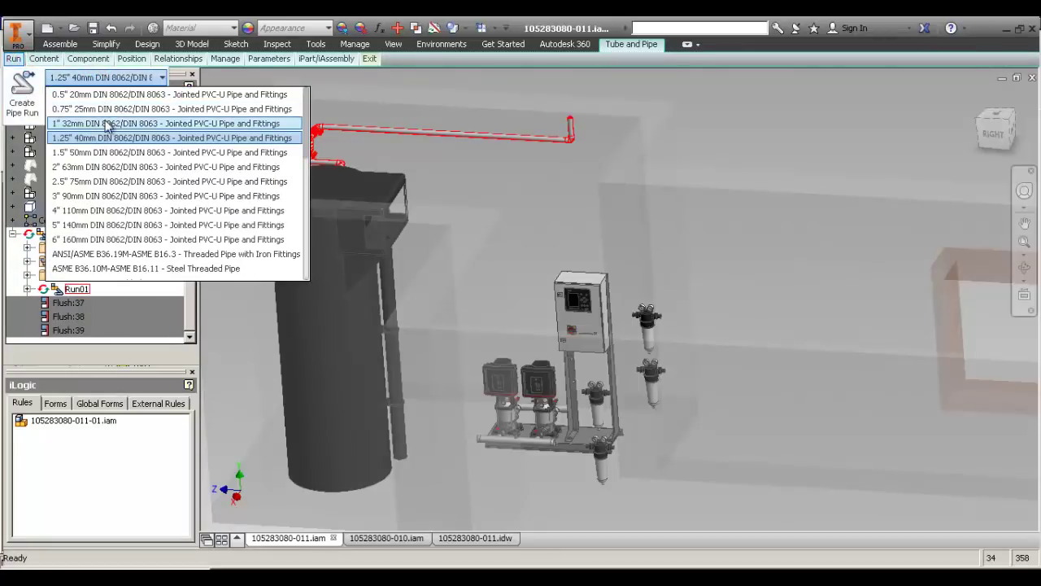
pyautogui.click(106, 123)
pyautogui.click(22, 91)
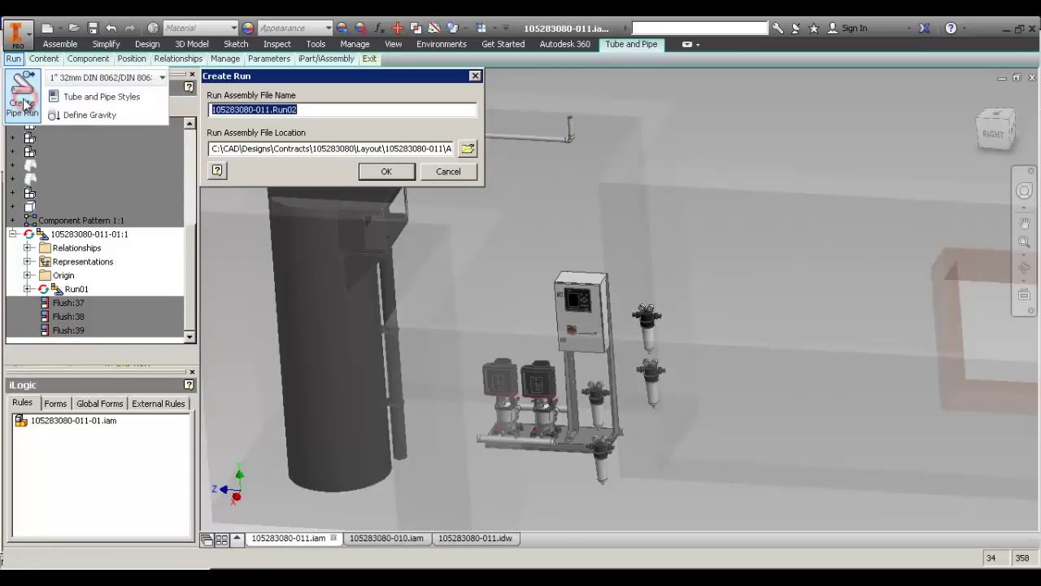
pyautogui.click(390, 173)
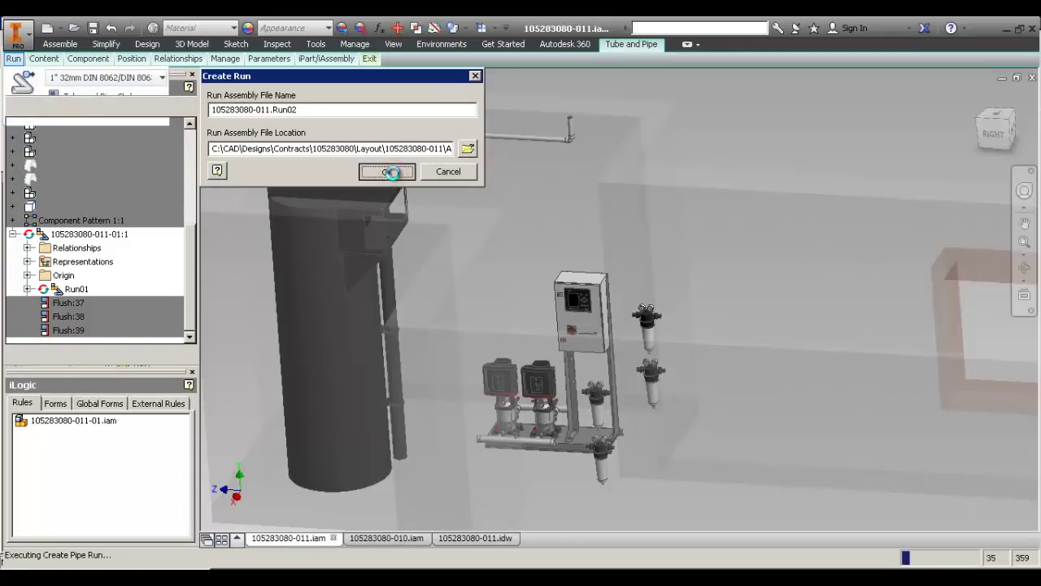
# Create a new route, Route02, in Run02 and bring the two filters beside the pump set into view.
pyautogui.moveTo(751, 295); pyautogui.dragTo(638, 339, button='middle')
pyautogui.scroll(-4, 588, 347)
pyautogui.write('RT')
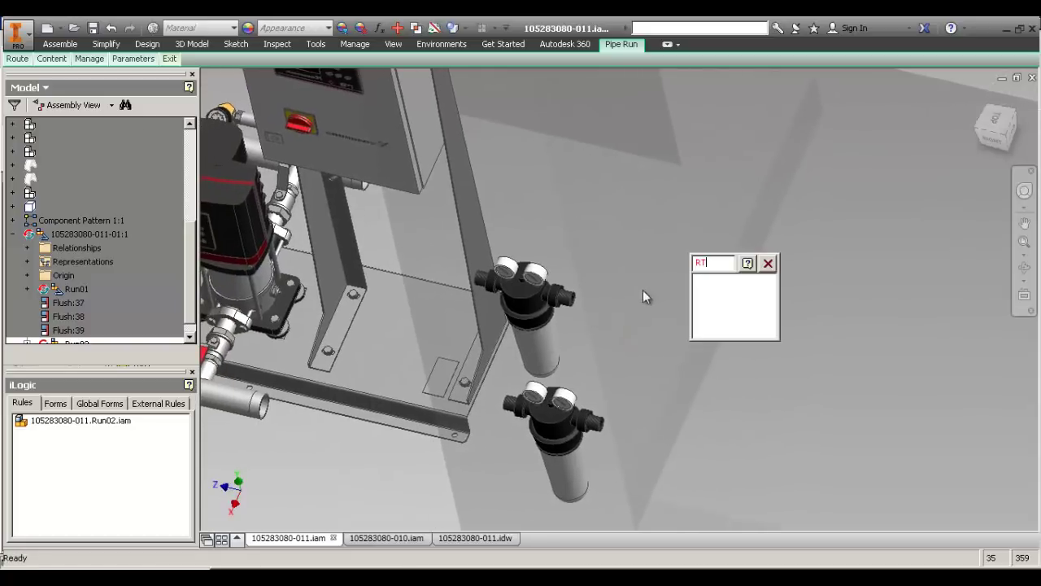
pyautogui.press('Return')
pyautogui.click(17, 58)
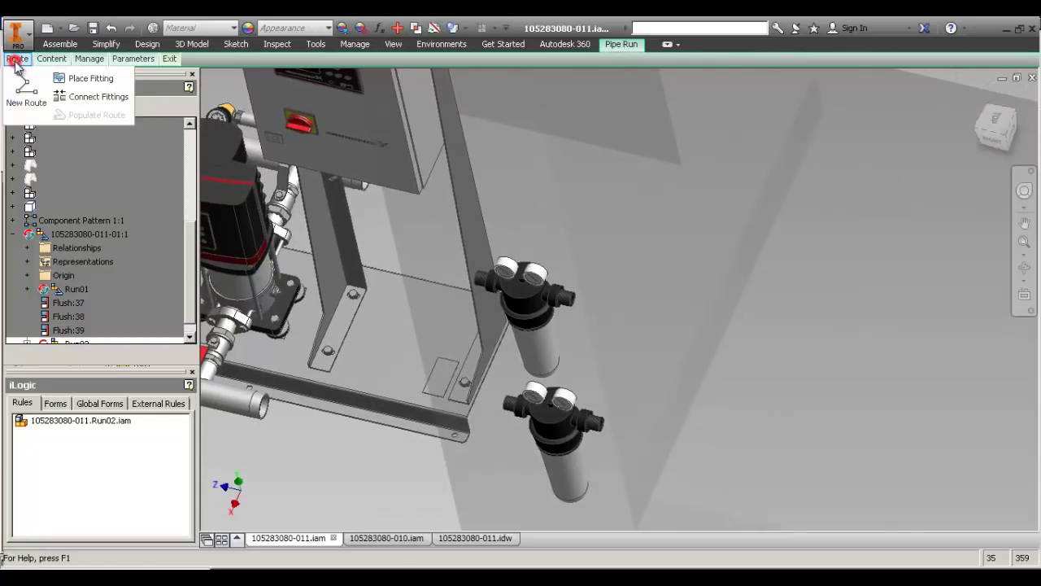
pyautogui.click(27, 92)
pyautogui.click(382, 172)
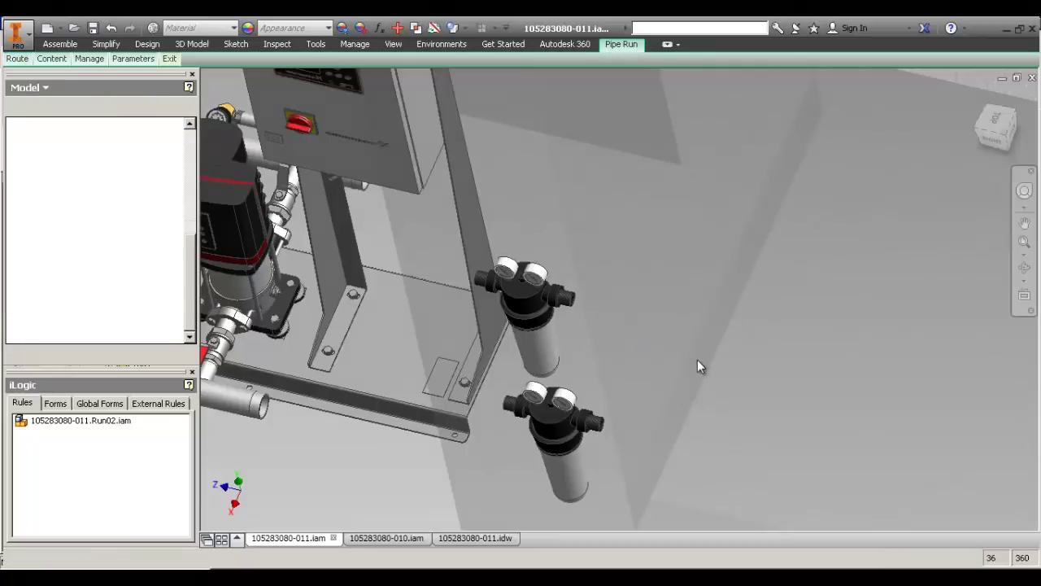
pyautogui.moveTo(697, 360); pyautogui.dragTo(669, 273, button='middle')
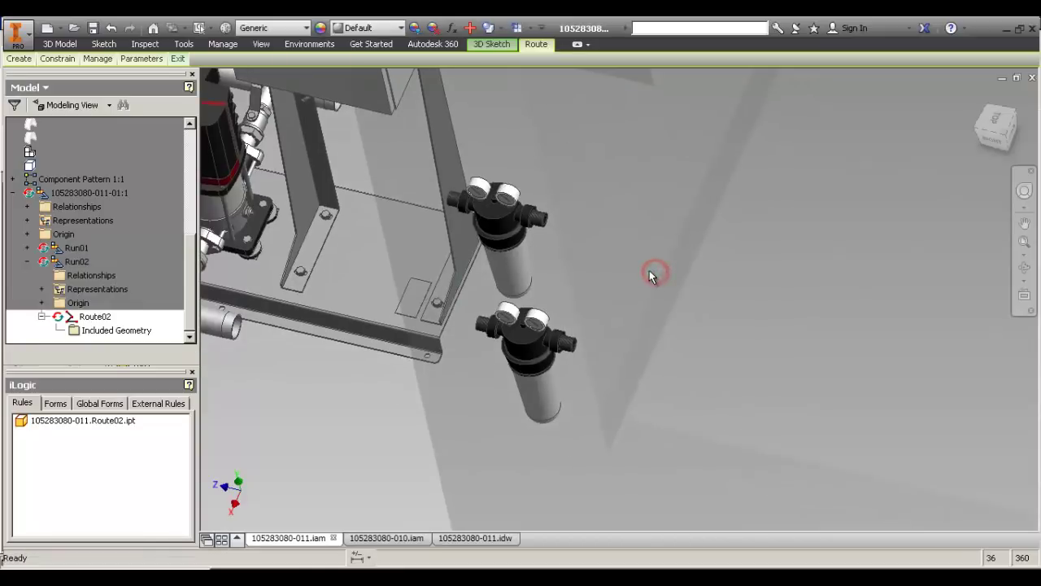
# Route about 290 mm straight out of the upper filter's outlet, then turn 90° for about 458 mm towards the lower filter's side.
pyautogui.click(545, 219)
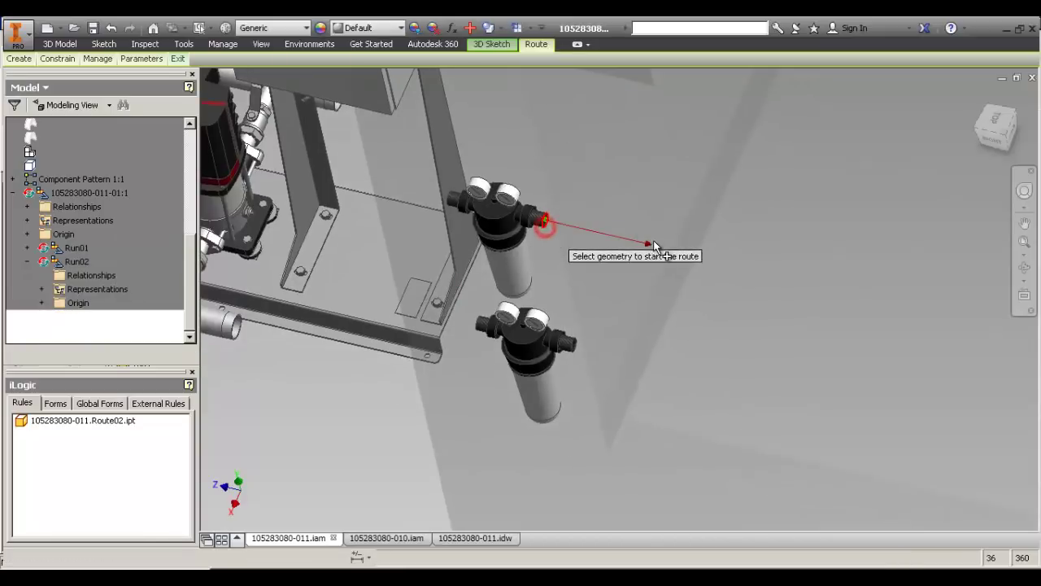
pyautogui.click(664, 248)
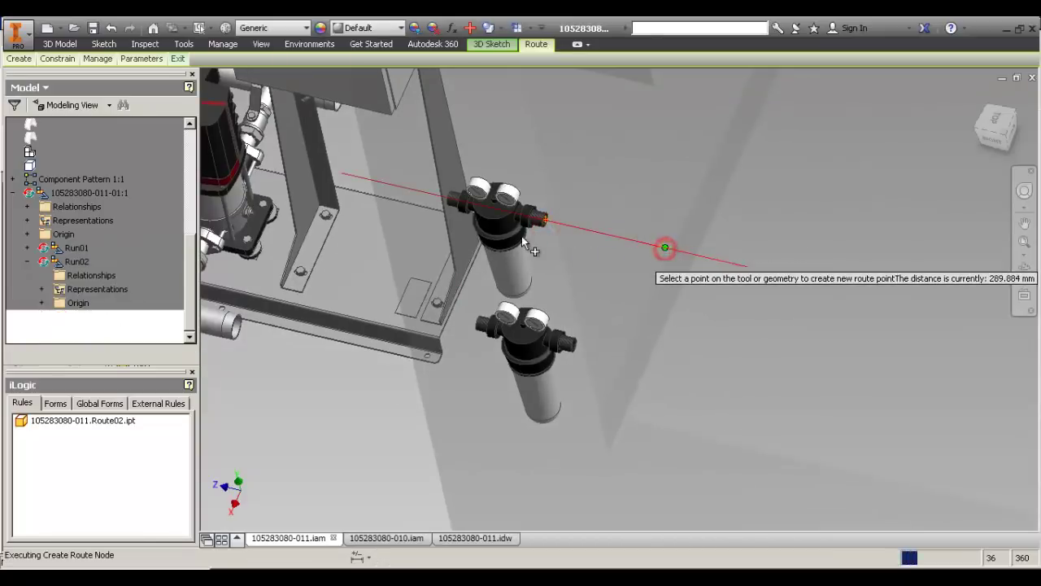
pyautogui.rightClick(612, 267)
pyautogui.click(643, 357)
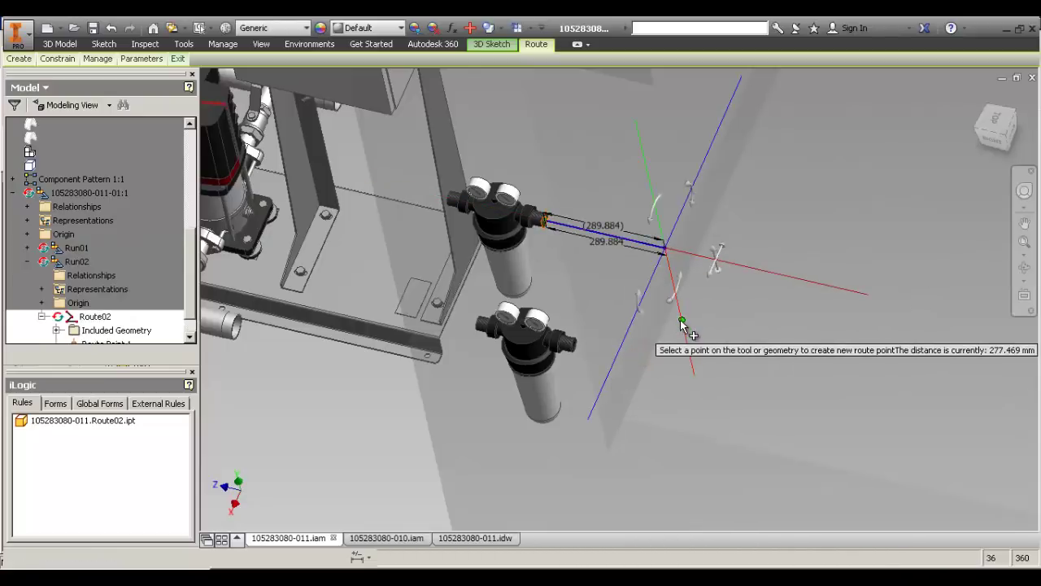
pyautogui.click(692, 367)
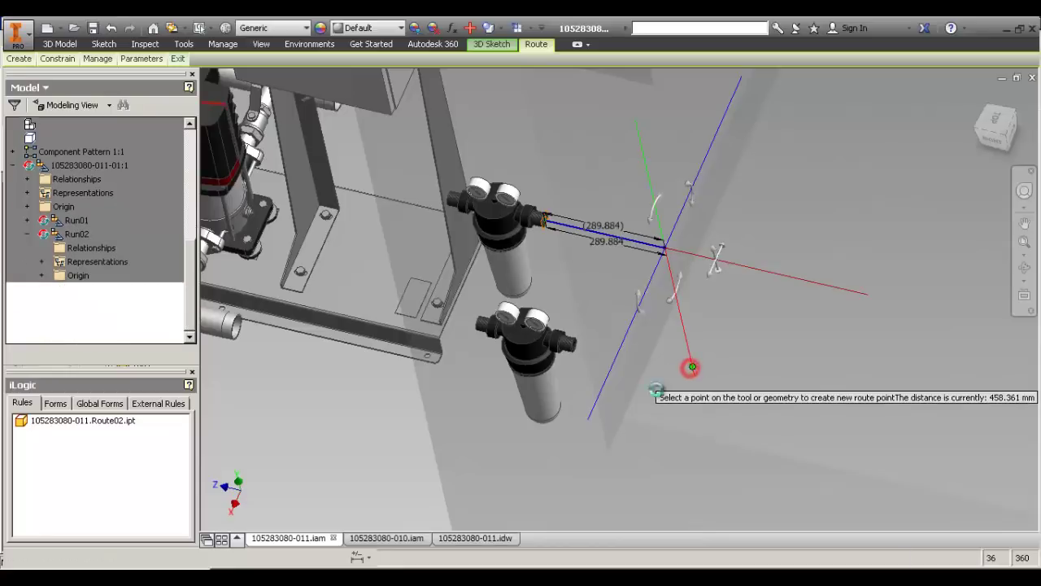
pyautogui.rightClick(657, 390)
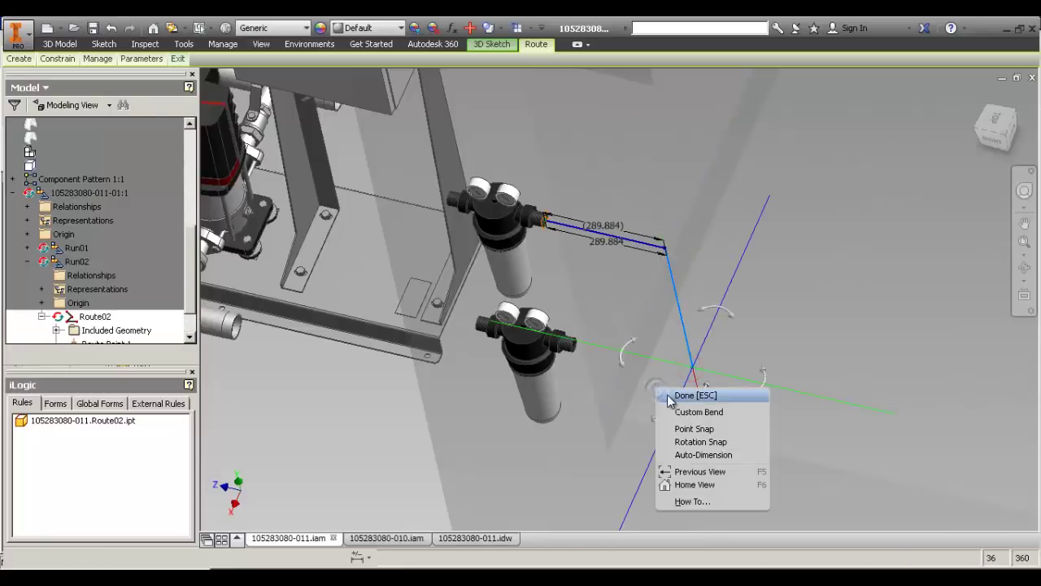
pyautogui.click(668, 396)
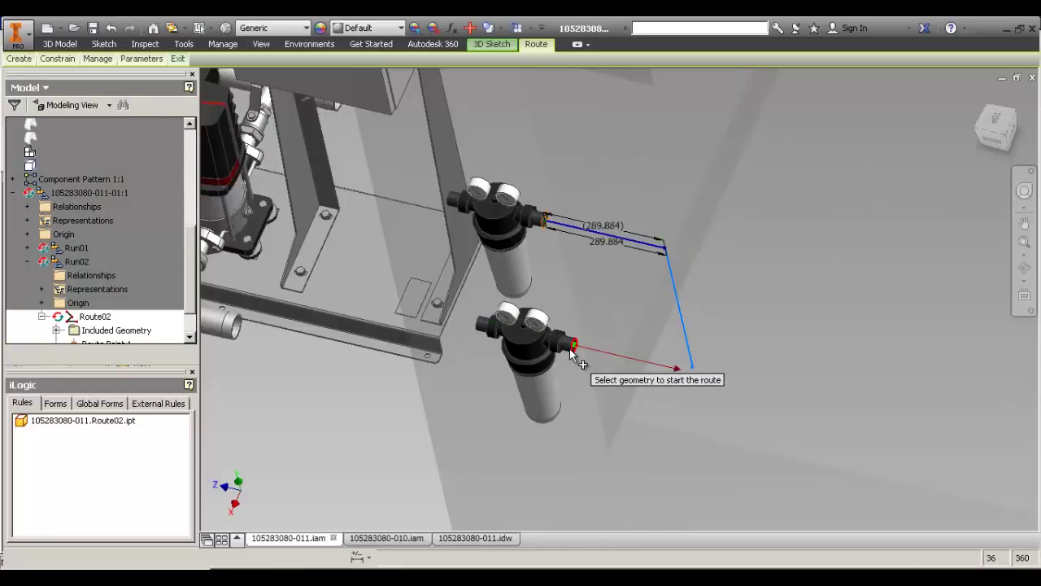
# Route about 147 mm straight out of the lower filter's outlet and extend it with a second short segment in the same direction.
pyautogui.click(569, 348)
pyautogui.rightClick(634, 362)
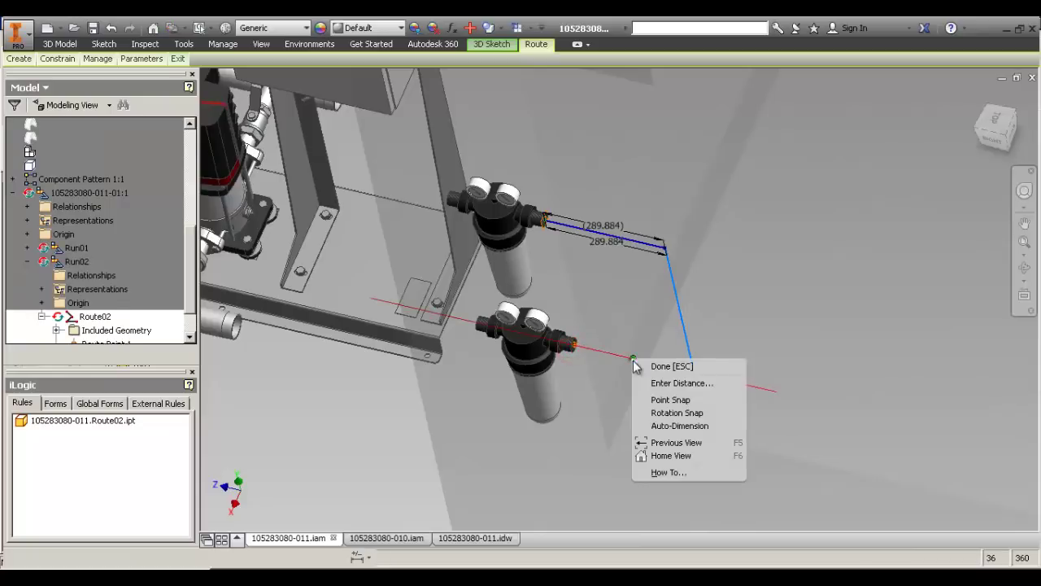
pyautogui.click(616, 28)
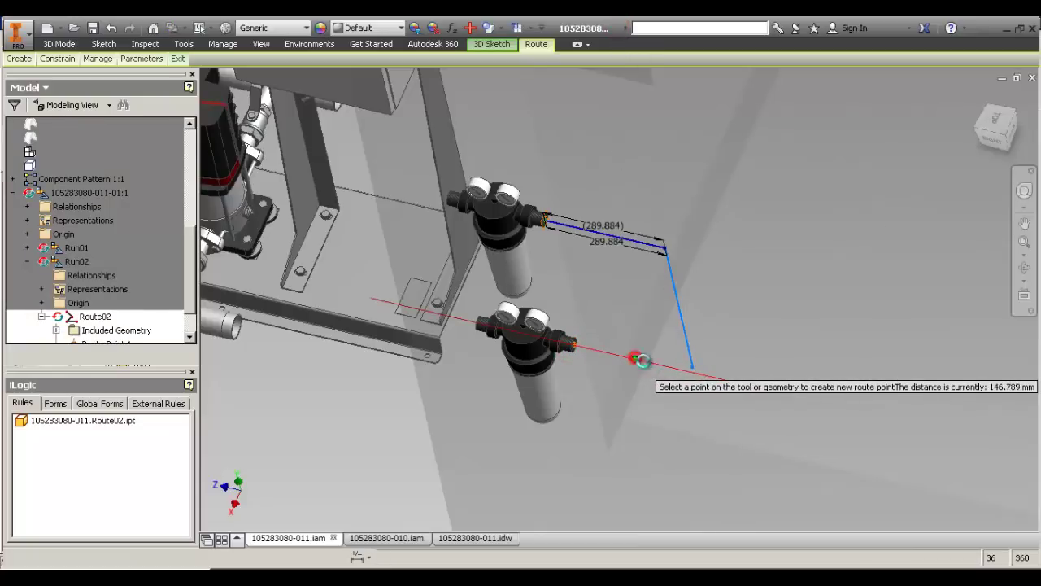
pyautogui.click(669, 368)
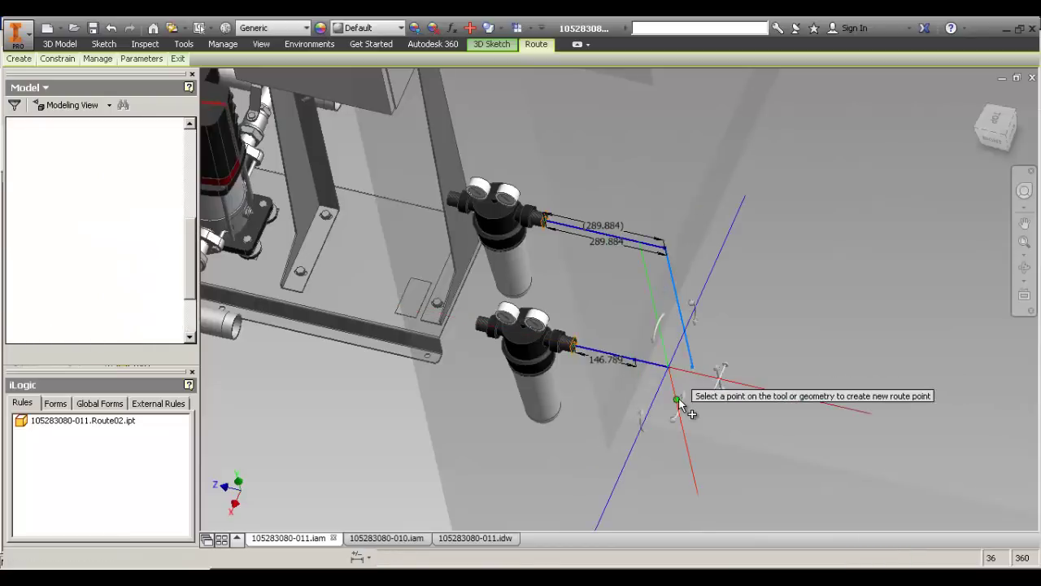
pyautogui.rightClick(685, 400)
pyautogui.click(698, 404)
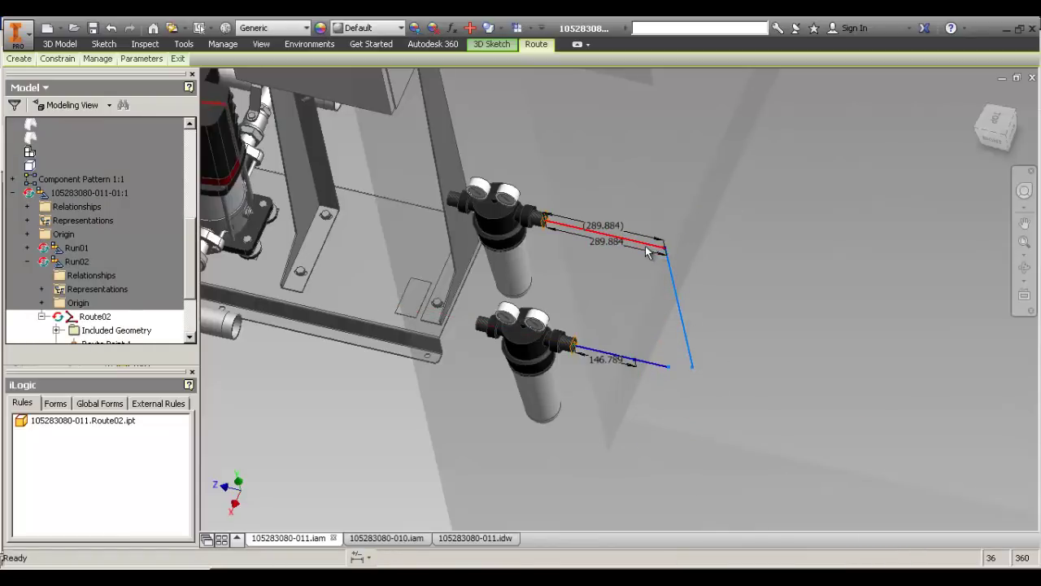
# Delete the perpendicular segment at the end of the upper filter's route.
pyautogui.moveTo(663, 287); pyautogui.dragTo(645, 298)
pyautogui.press('Delete')
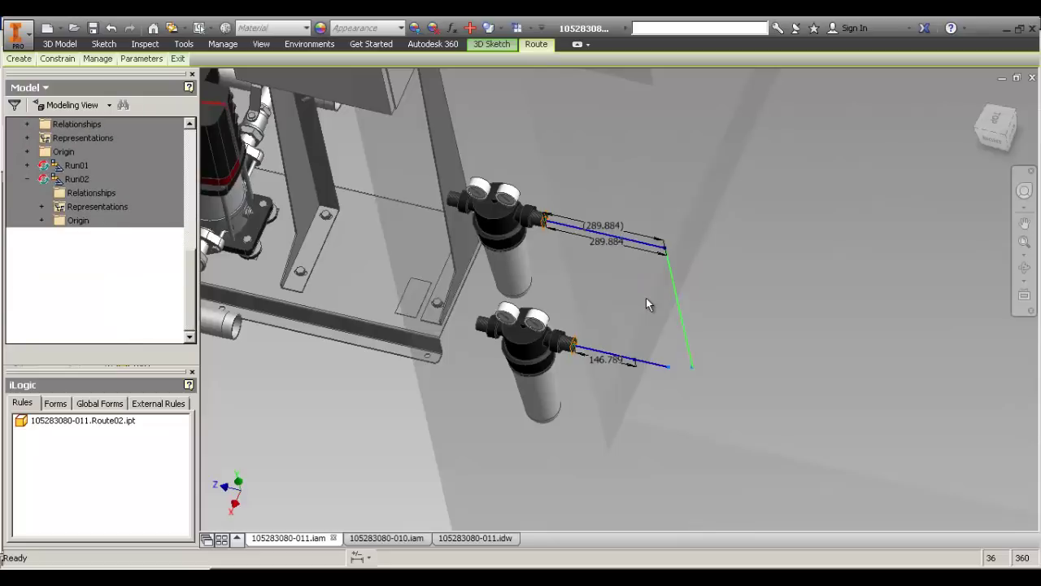
pyautogui.click(645, 298)
pyautogui.press('Return')
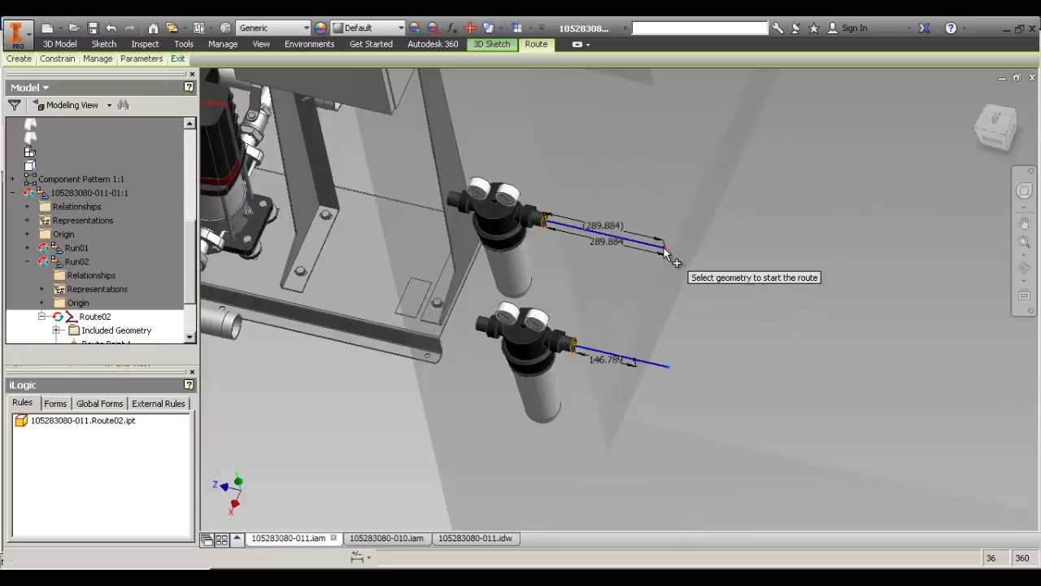
# Extend the upper filter's route straight outward, then add a perpendicular segment about 312 mm long towards the lower filter's side.
pyautogui.click(665, 248)
pyautogui.click(701, 256)
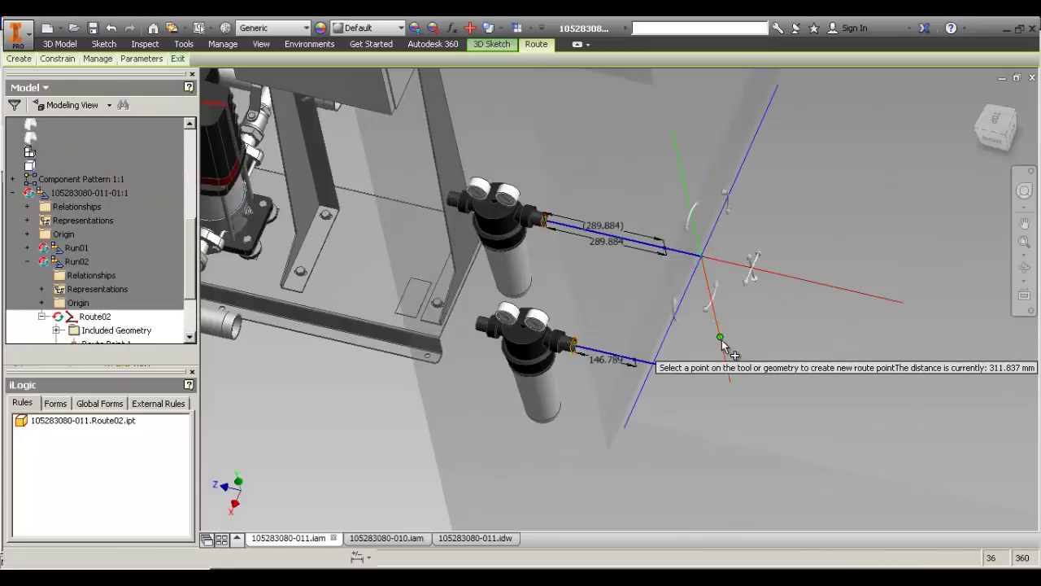
pyautogui.click(705, 358)
pyautogui.rightClick(703, 350)
pyautogui.click(732, 358)
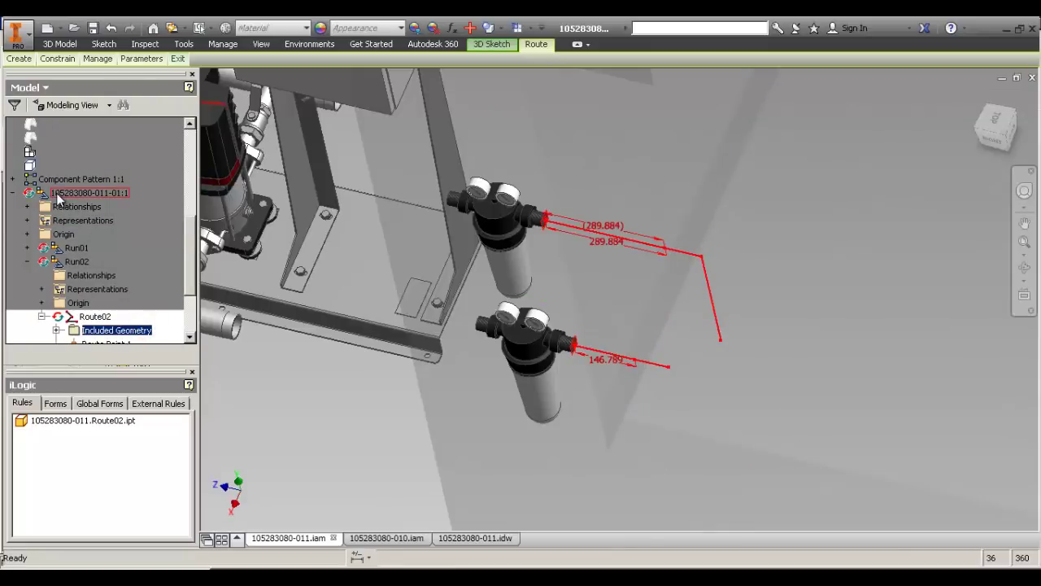
pyautogui.doubleClick(57, 197)
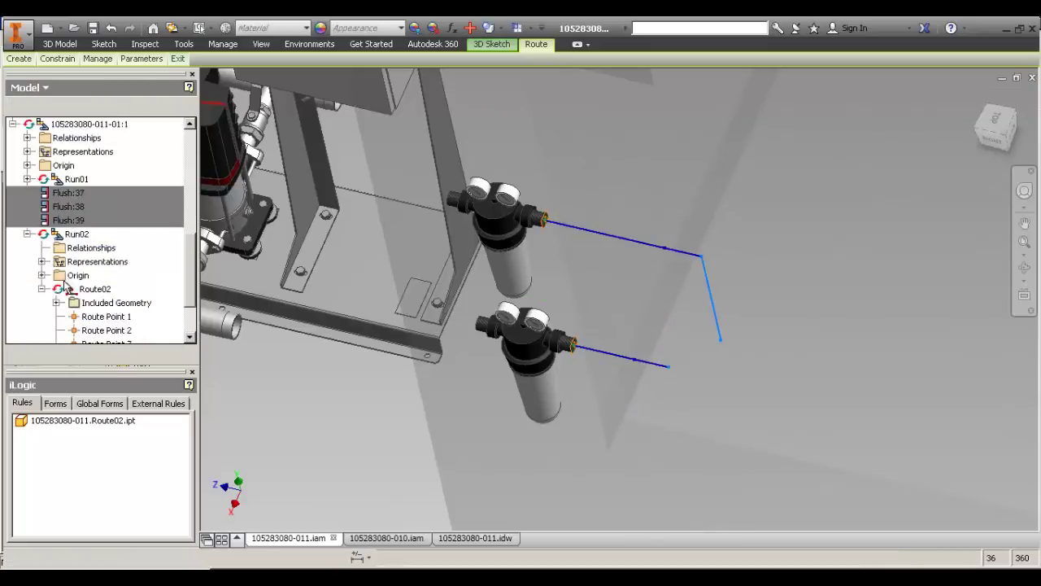
pyautogui.click(42, 276)
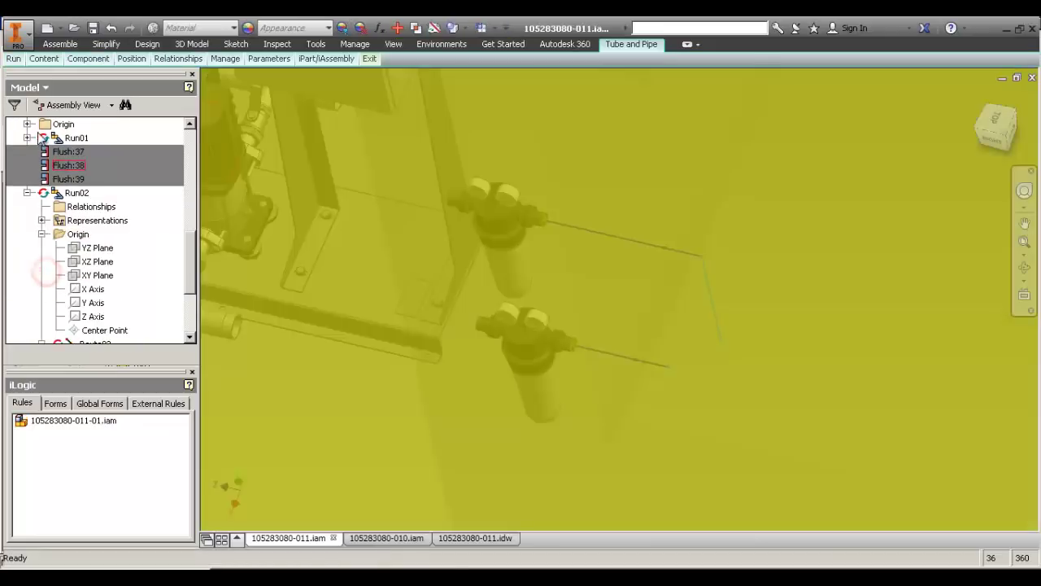
pyautogui.click(28, 123)
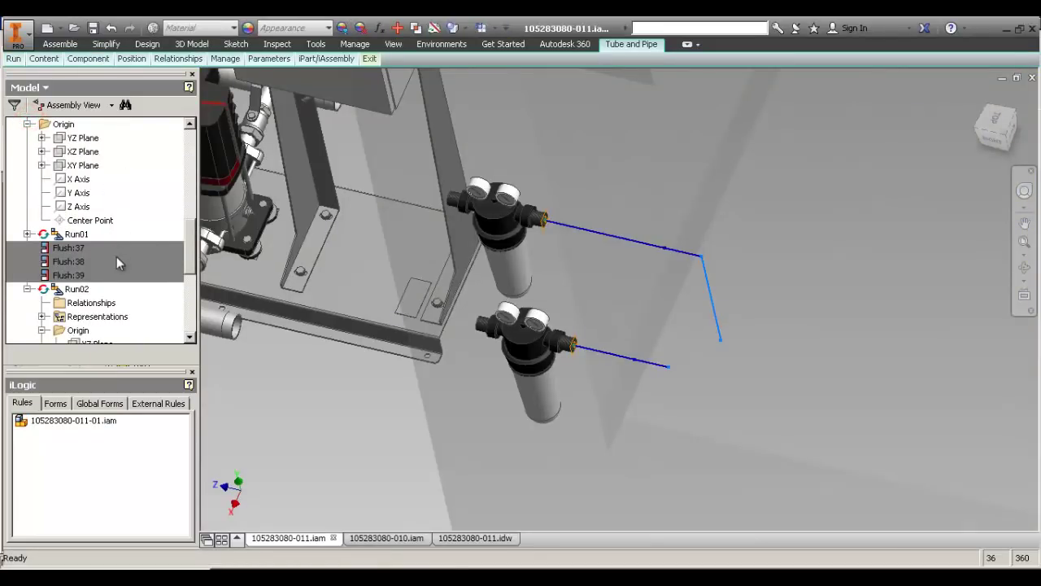
# Constrain Run02's YZ, XZ and XY origin planes flush with the matching planes of the tube and pipe assembly at 0 mm offset.
pyautogui.press('c')
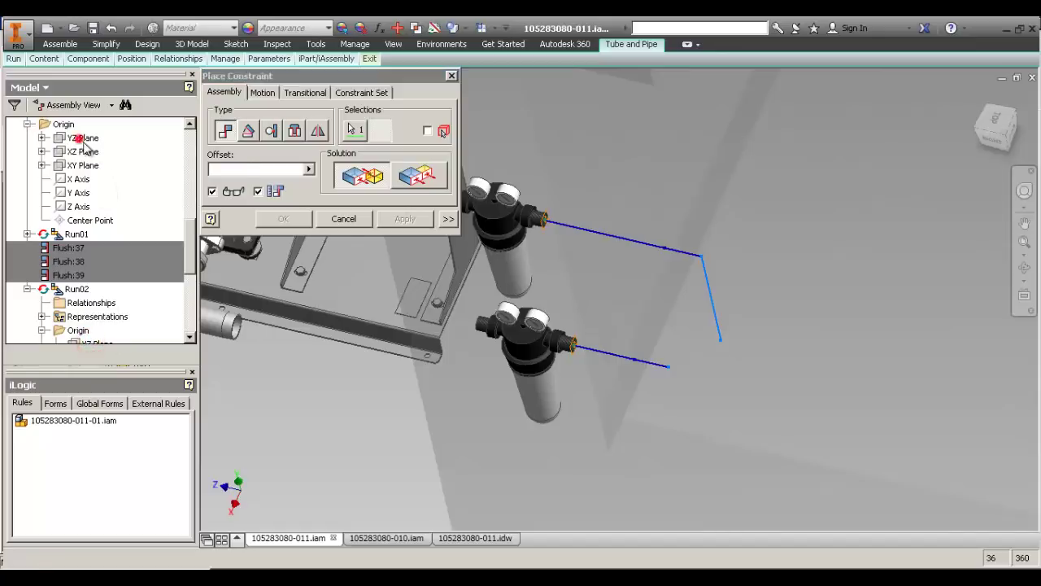
pyautogui.click(84, 144)
pyautogui.scroll(-1, 122, 268)
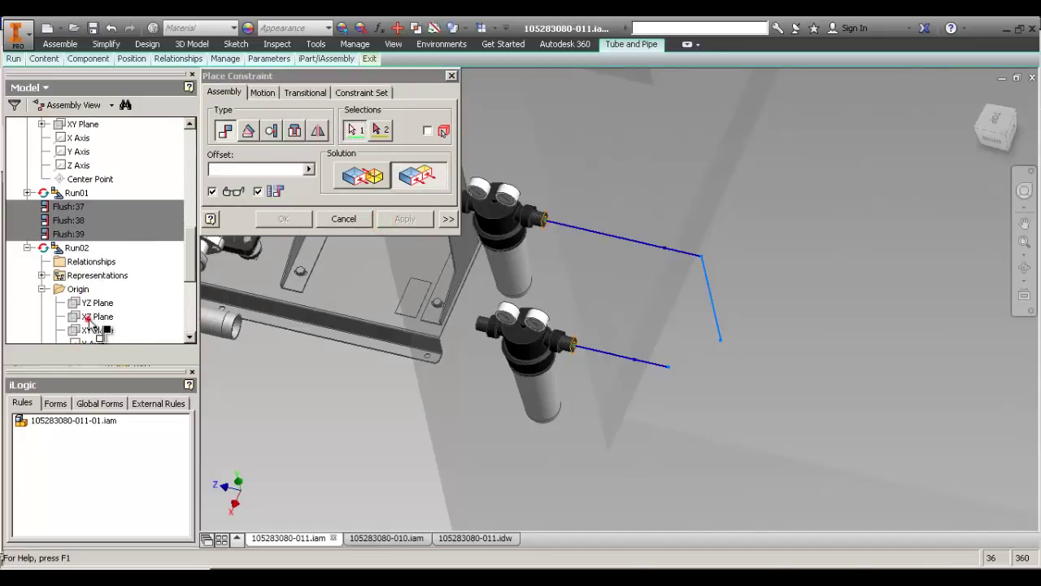
pyautogui.scroll(1, 123, 163)
pyautogui.click(85, 152)
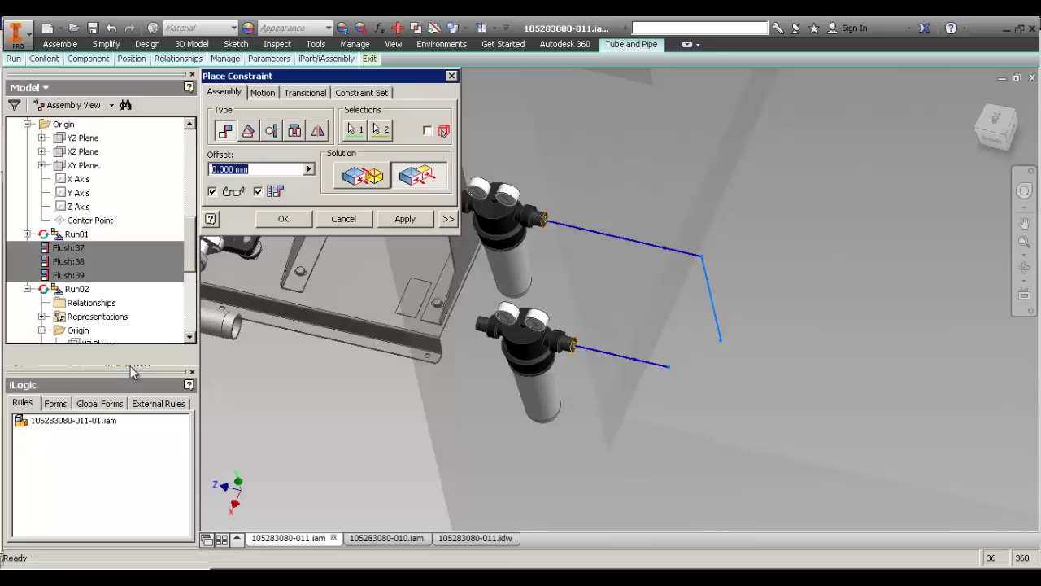
pyautogui.moveTo(133, 371); pyautogui.dragTo(133, 415)
pyautogui.click(400, 220)
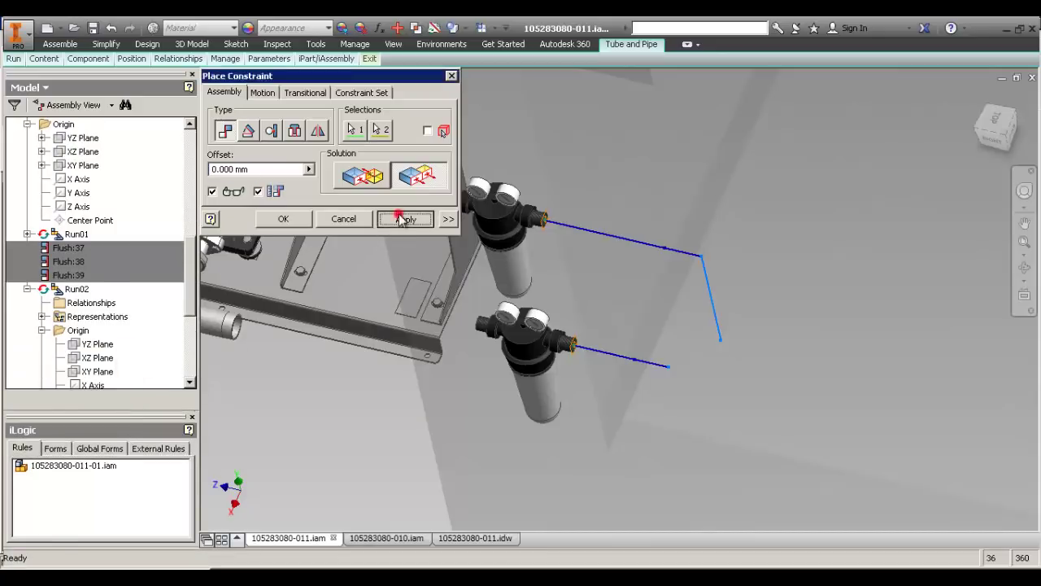
pyautogui.click(104, 371)
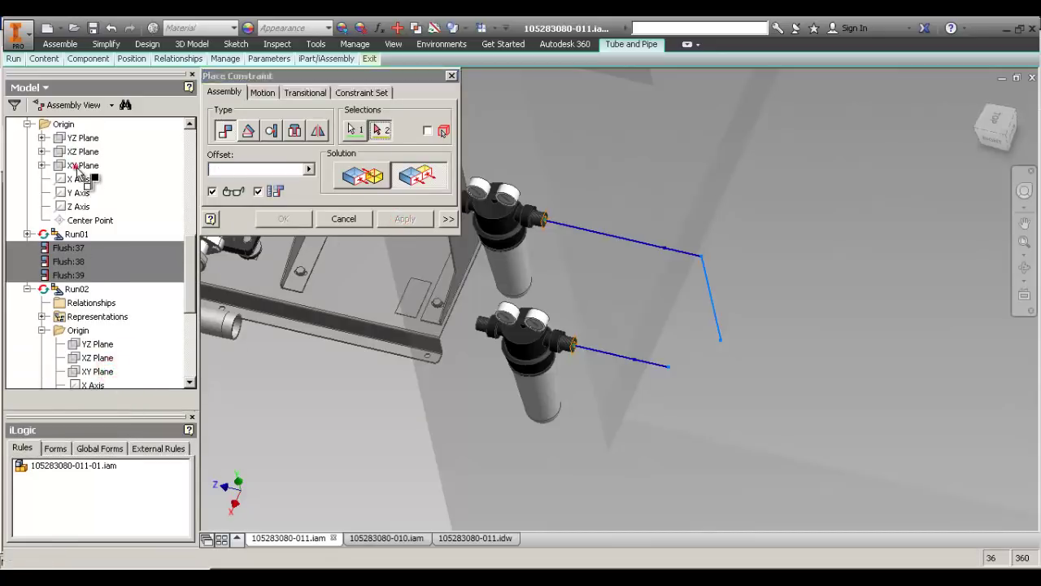
pyautogui.click(83, 165)
pyautogui.click(401, 218)
pyautogui.click(358, 220)
# Reopen Route02 for editing and include Run02's YZ, XZ and XY origin planes as reference geometry.
pyautogui.scroll(-3, 163, 236)
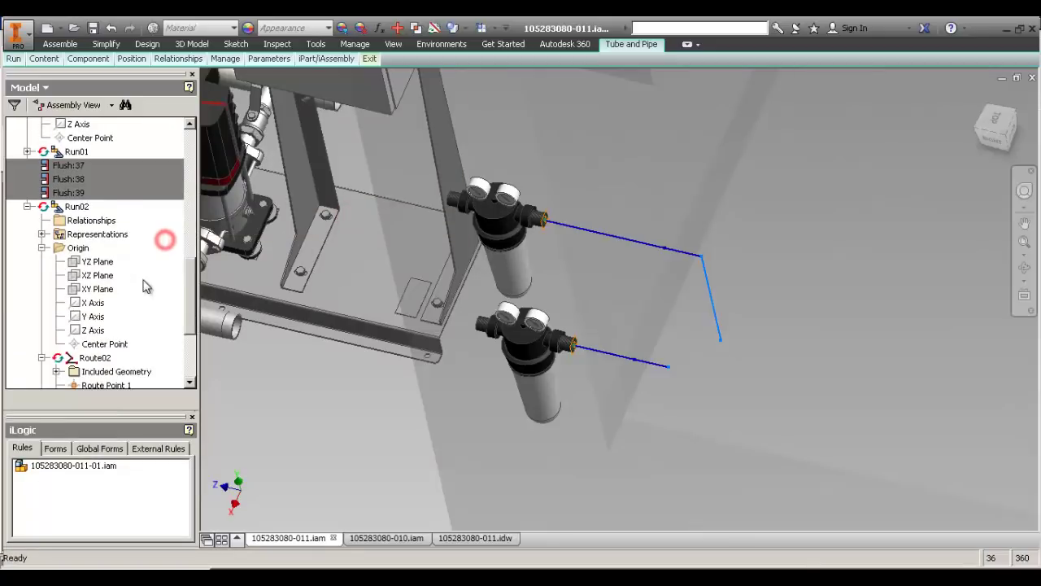
pyautogui.click(93, 316)
pyautogui.doubleClick(95, 317)
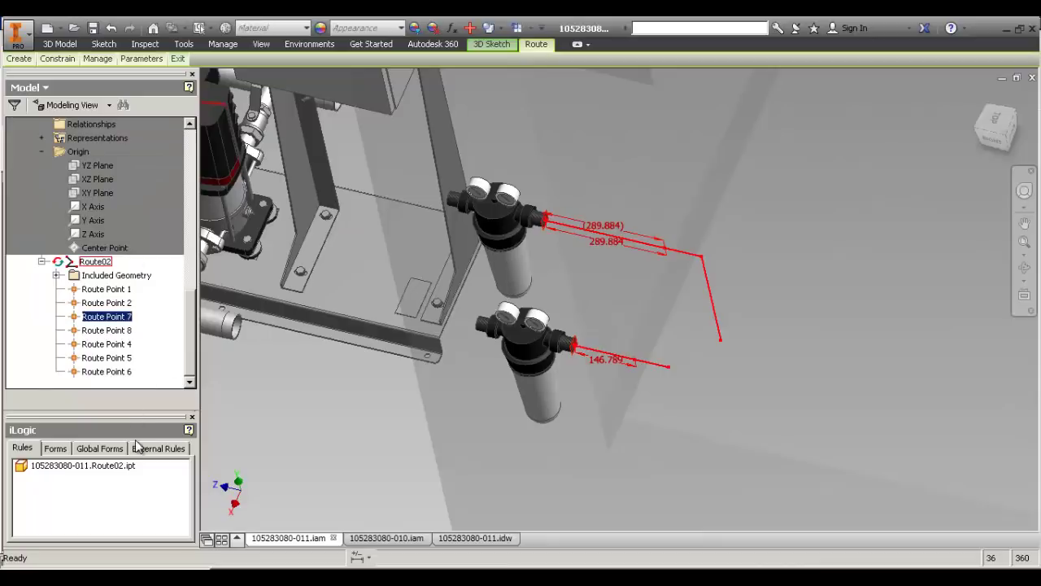
pyautogui.press('i')
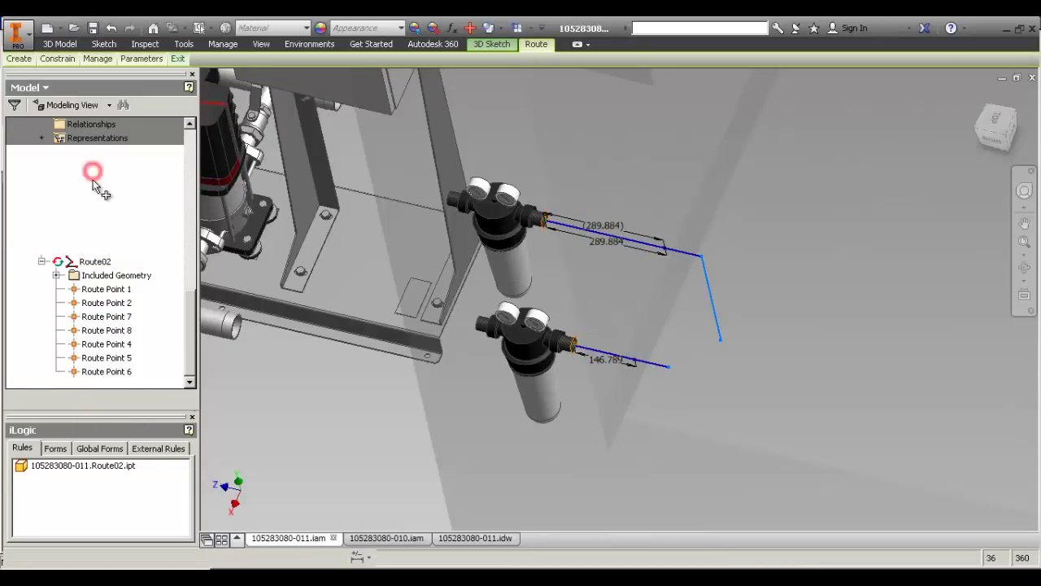
pyautogui.rightClick(307, 383)
pyautogui.click(331, 385)
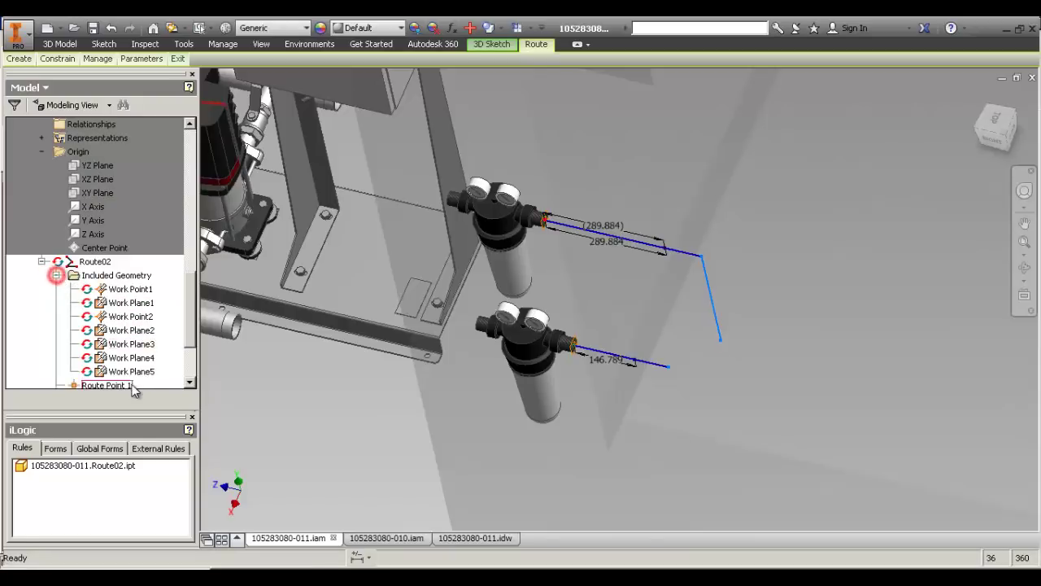
# Check the visibility setting of Work Plane3, Work Plane4 and Work Plane5 and examine where these included planes lie in the layout.
pyautogui.rightClick(122, 348)
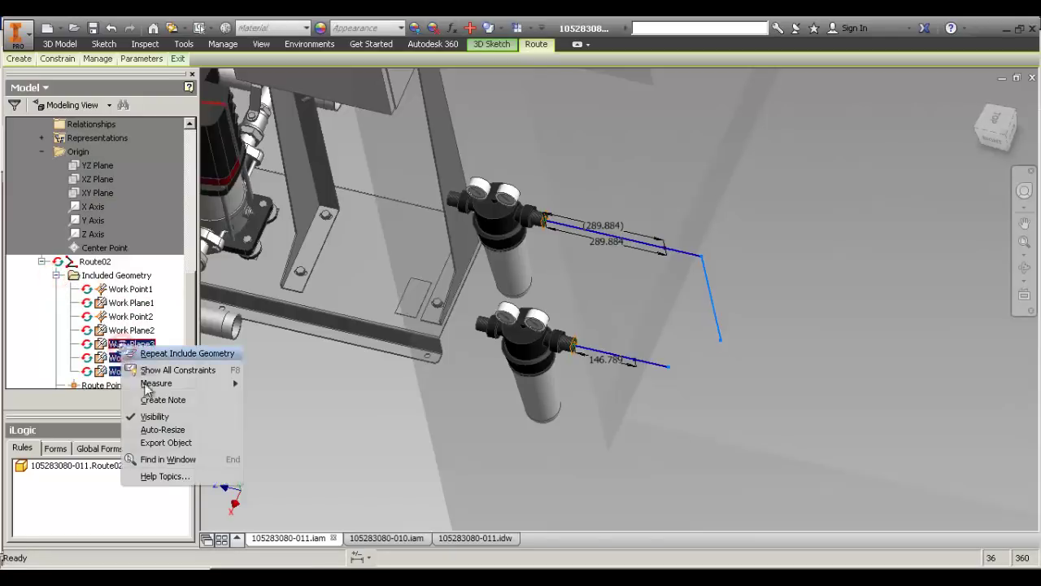
pyautogui.click(174, 414)
pyautogui.scroll(3, 342, 273)
pyautogui.moveTo(362, 360); pyautogui.dragTo(418, 360, button='middle')
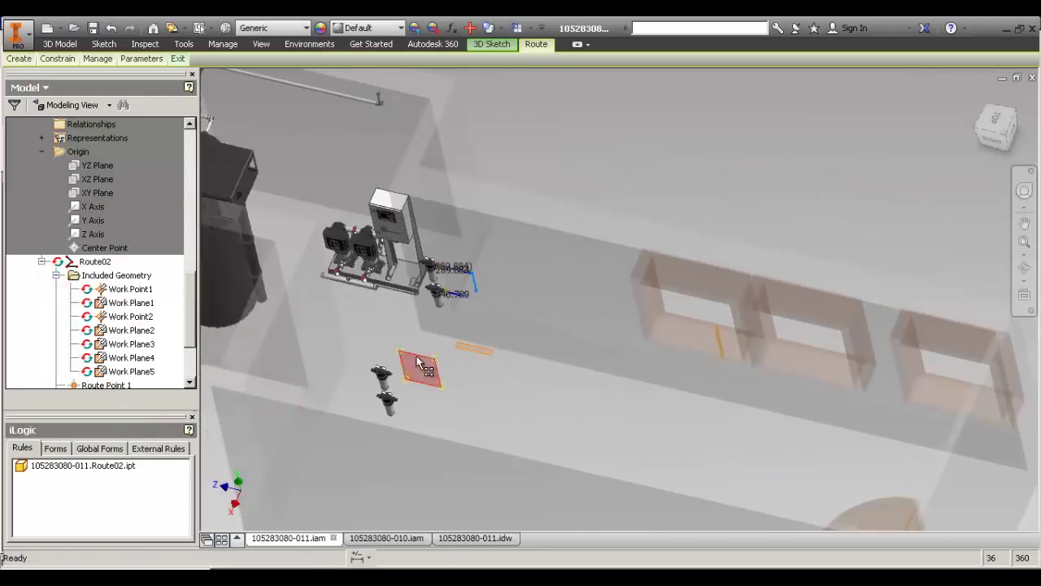
pyautogui.scroll(-5, 418, 359)
pyautogui.scroll(2, 490, 321)
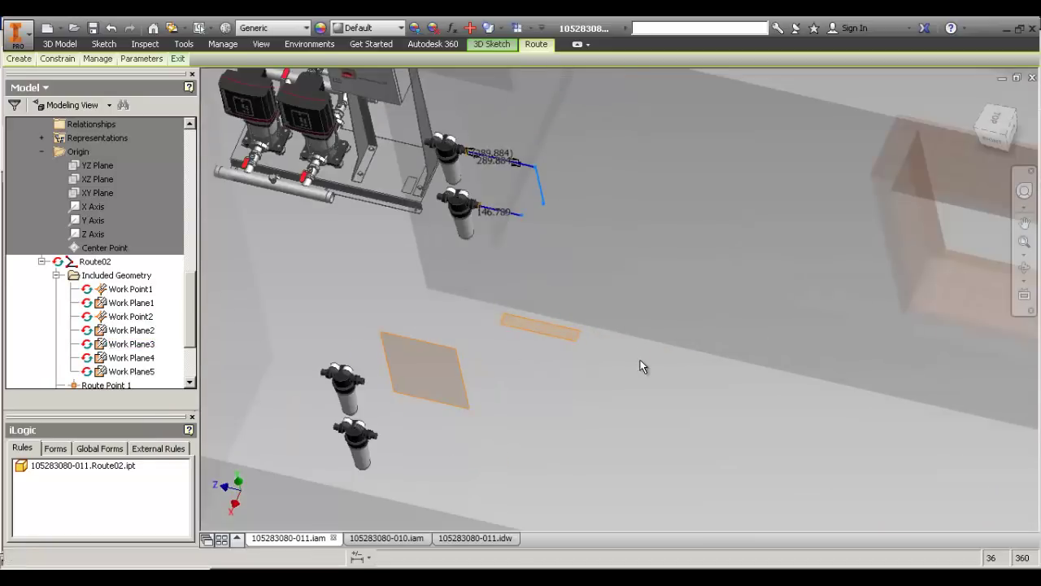
pyautogui.scroll(5, 448, 356)
pyautogui.scroll(3, 654, 346)
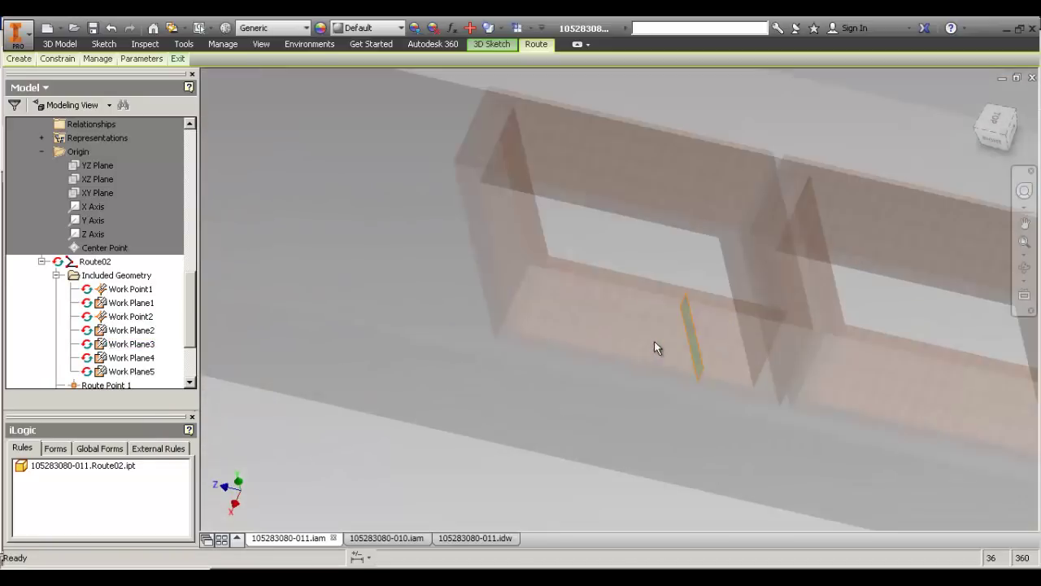
pyautogui.scroll(-3, 441, 351)
pyautogui.scroll(6, 499, 249)
pyautogui.moveTo(499, 248); pyautogui.dragTo(559, 283, button='middle')
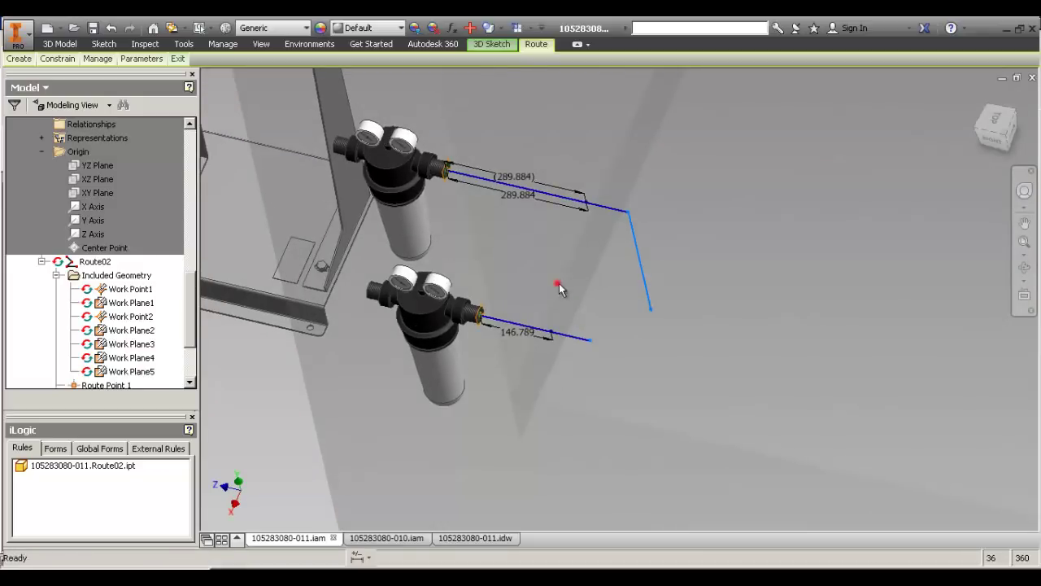
# Delete the three length dimensions on the two filter route lines.
pyautogui.click(528, 195)
pyautogui.keyDown('ctrl'); pyautogui.click(514, 179); pyautogui.keyUp('ctrl')
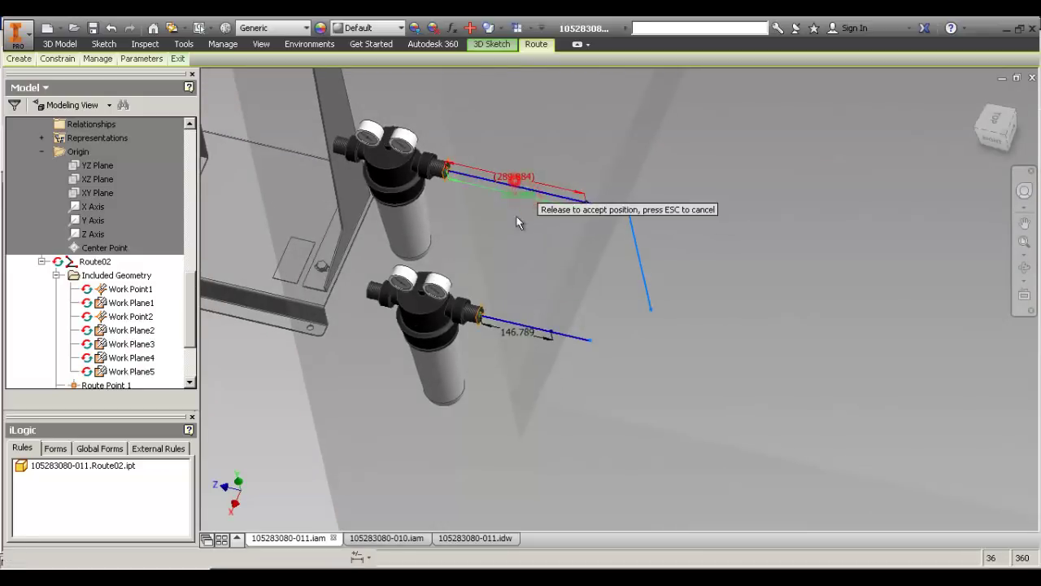
pyautogui.keyDown('ctrl'); pyautogui.click(522, 334); pyautogui.keyUp('ctrl')
pyautogui.press('Delete')
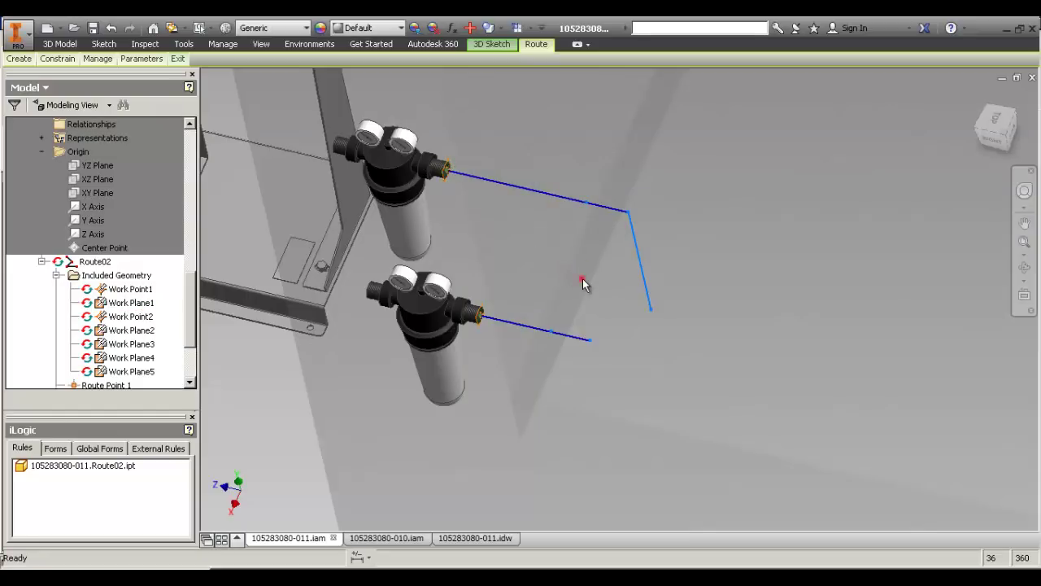
# Try to add a geometric constraint between the upper route's perpendicular segment and the lower route's end segment.
pyautogui.click(642, 301)
pyautogui.click(578, 342)
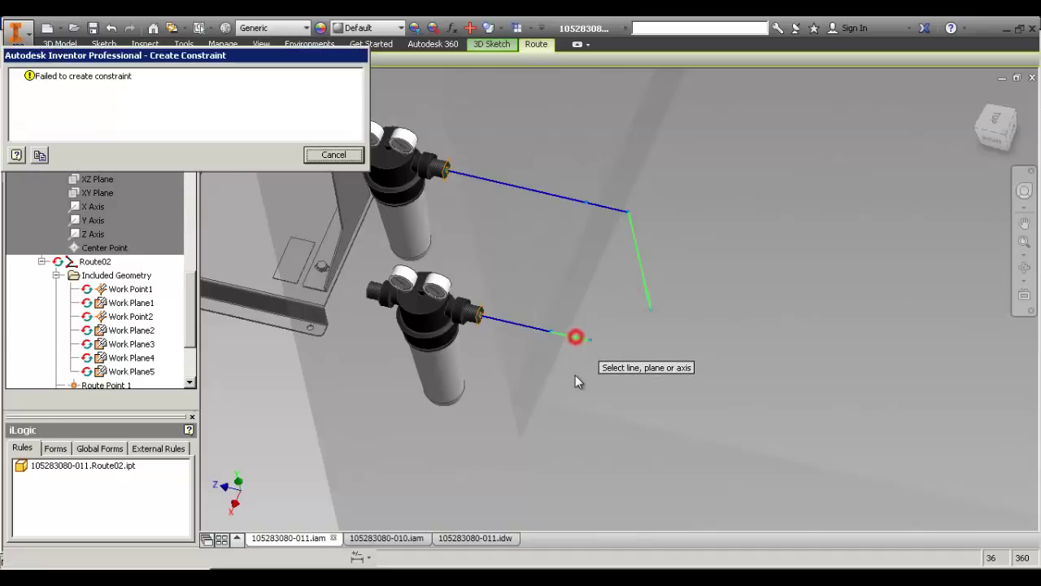
pyautogui.press('Escape')
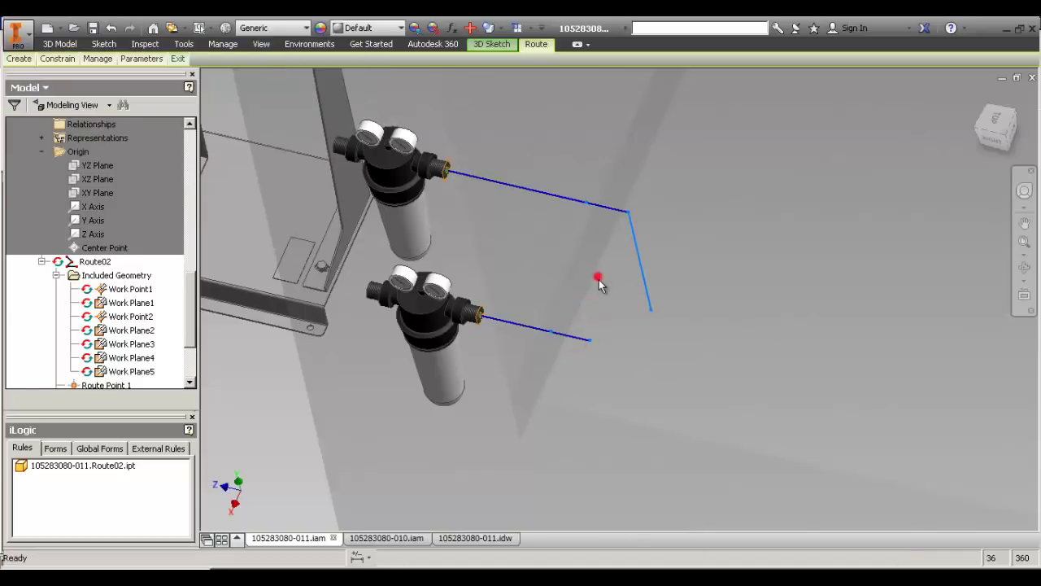
# Join the lower route line's open end to the free end of the upper route's perpendicular segment with a coincident constraint.
pyautogui.click(588, 341)
pyautogui.click(651, 310)
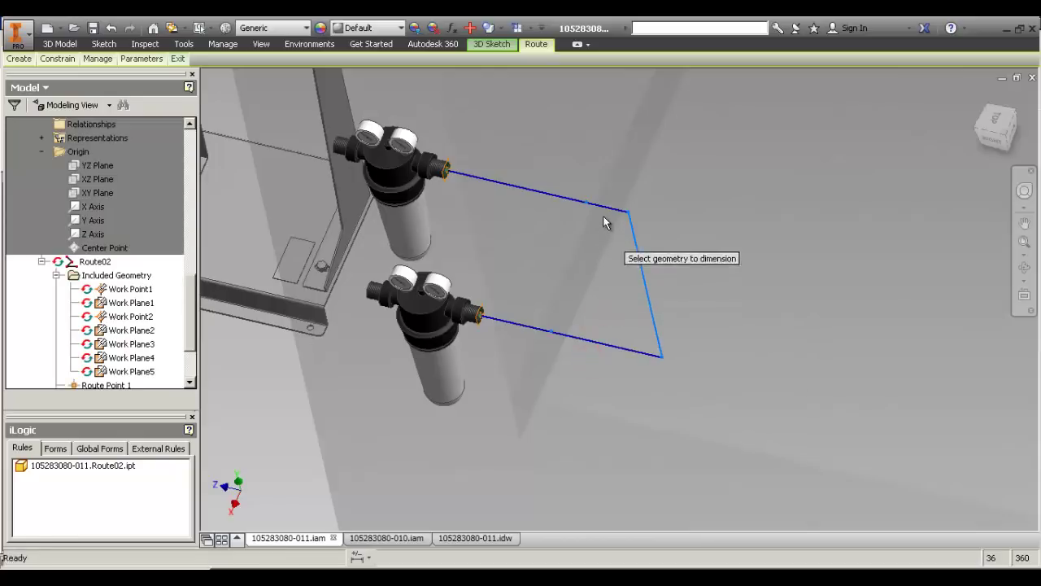
# Import the route parameters from TP-32OD-1in-DN25-Parameters.xml in the Tube & Pipe Parameters folder.
pyautogui.click(142, 58)
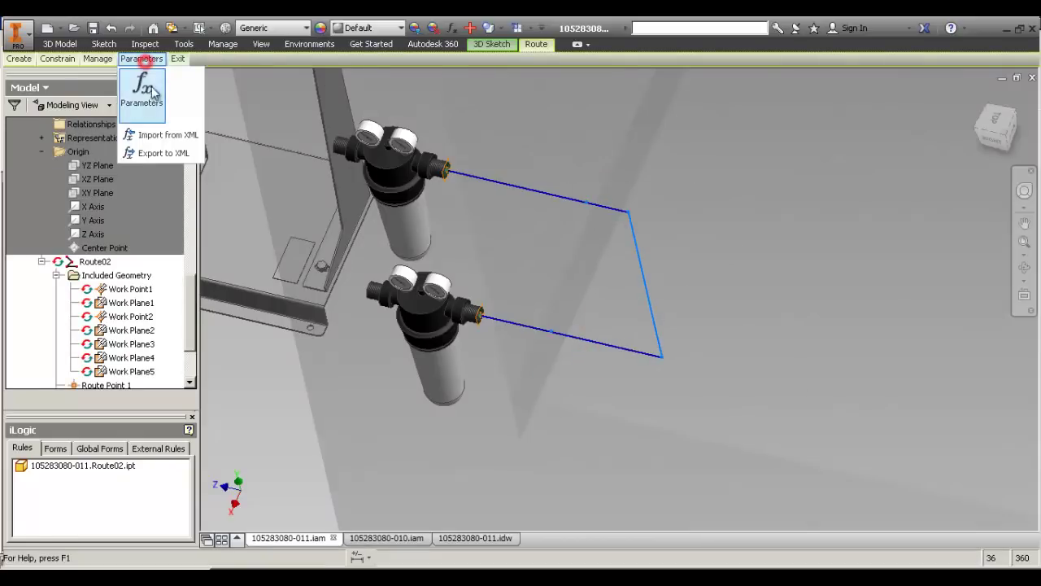
pyautogui.click(150, 133)
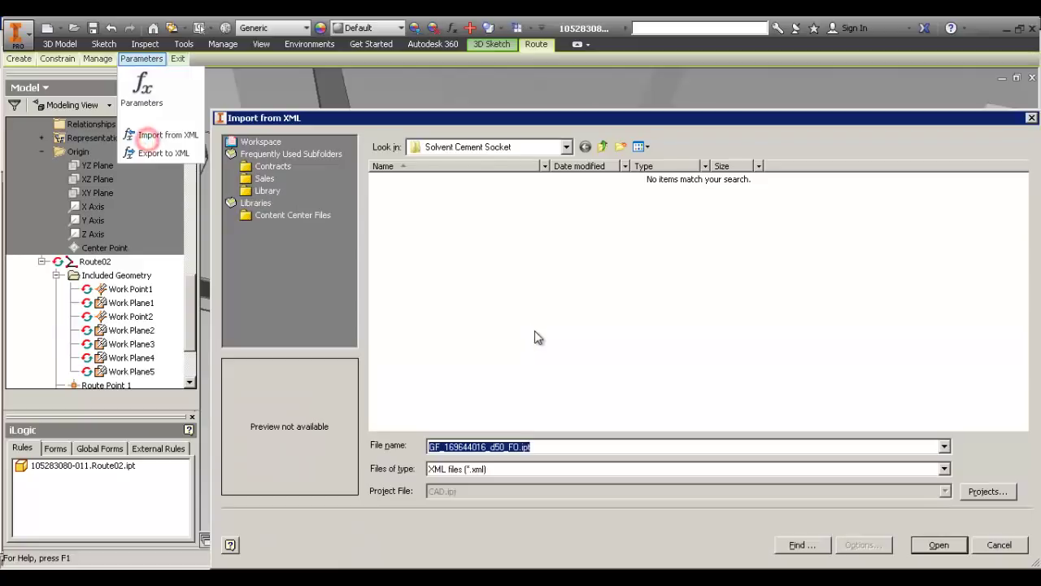
pyautogui.click(602, 147)
pyautogui.click(601, 147)
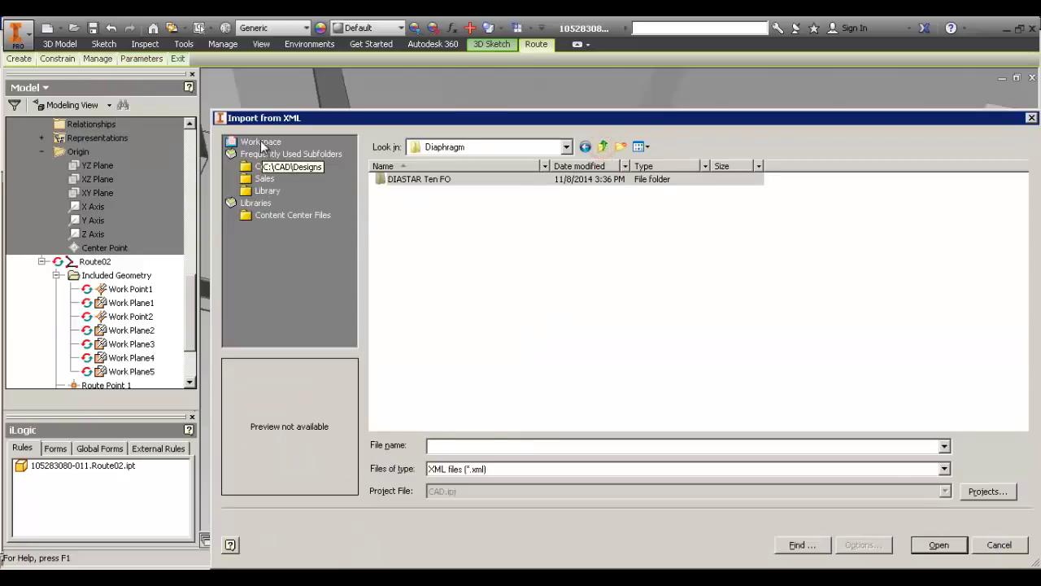
pyautogui.click(261, 143)
pyautogui.click(602, 148)
pyautogui.click(410, 233)
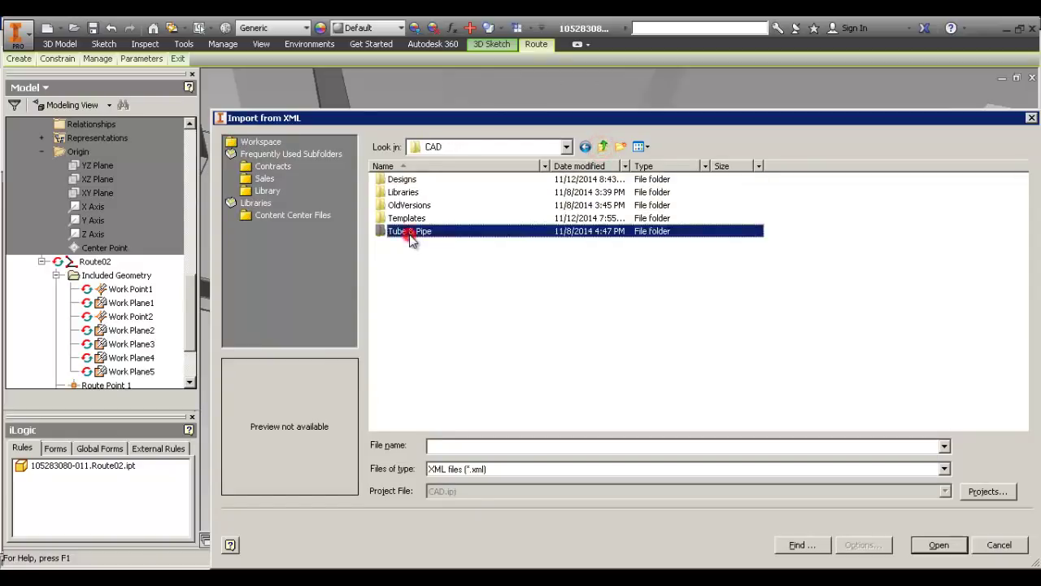
pyautogui.doubleClick(410, 233)
pyautogui.doubleClick(407, 180)
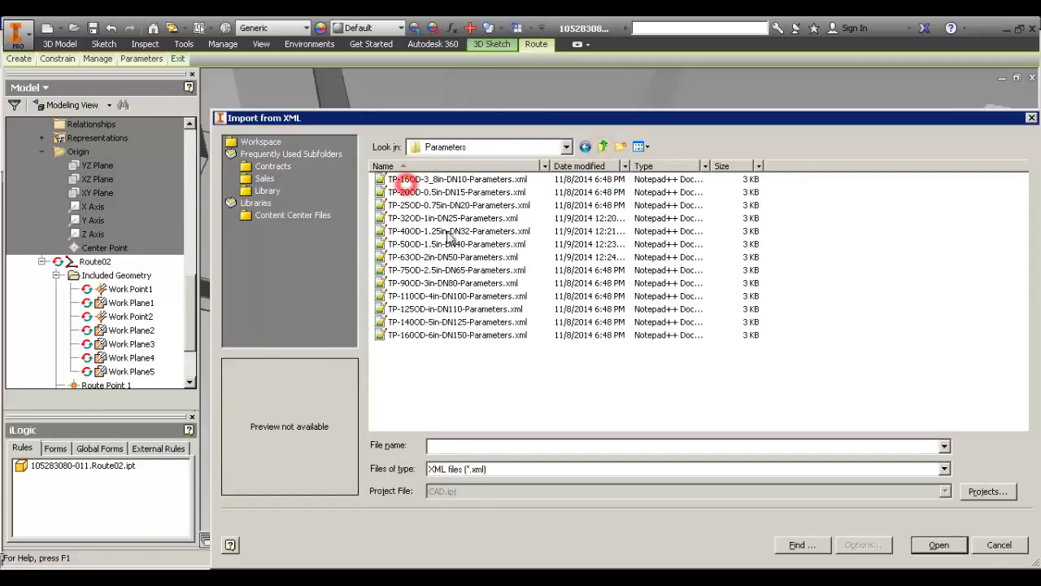
pyautogui.click(426, 219)
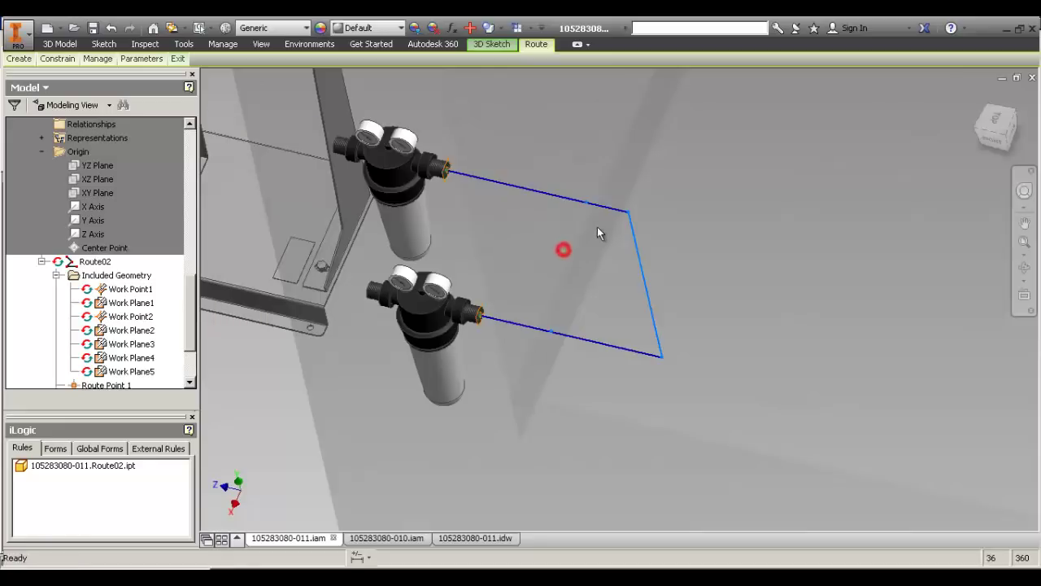
# Dimension the corner end segments of the upper and lower filter outlet lines and set both to the parameter ebg.
pyautogui.press('d')
pyautogui.click(602, 206)
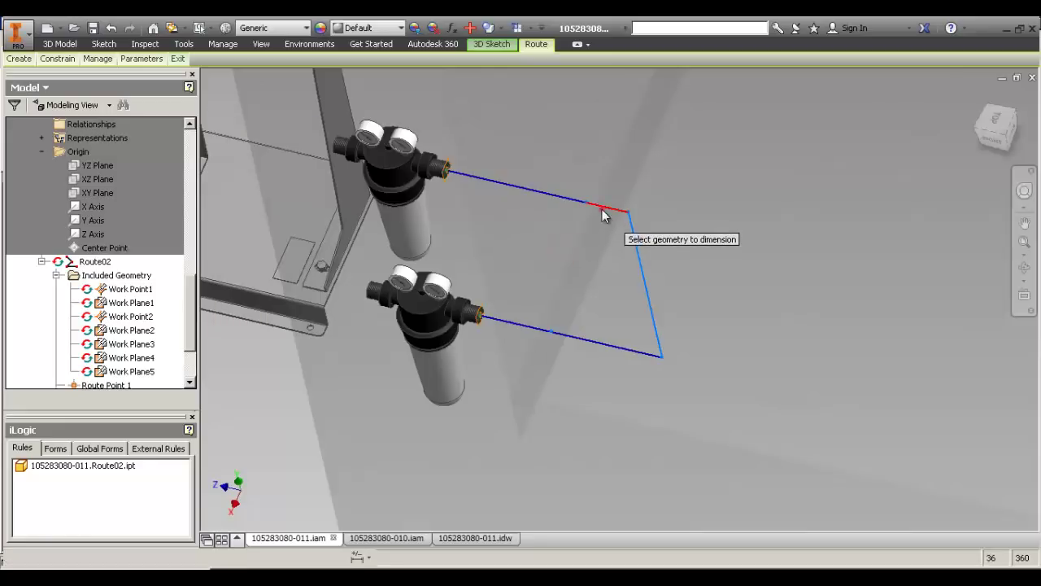
pyautogui.click(599, 224)
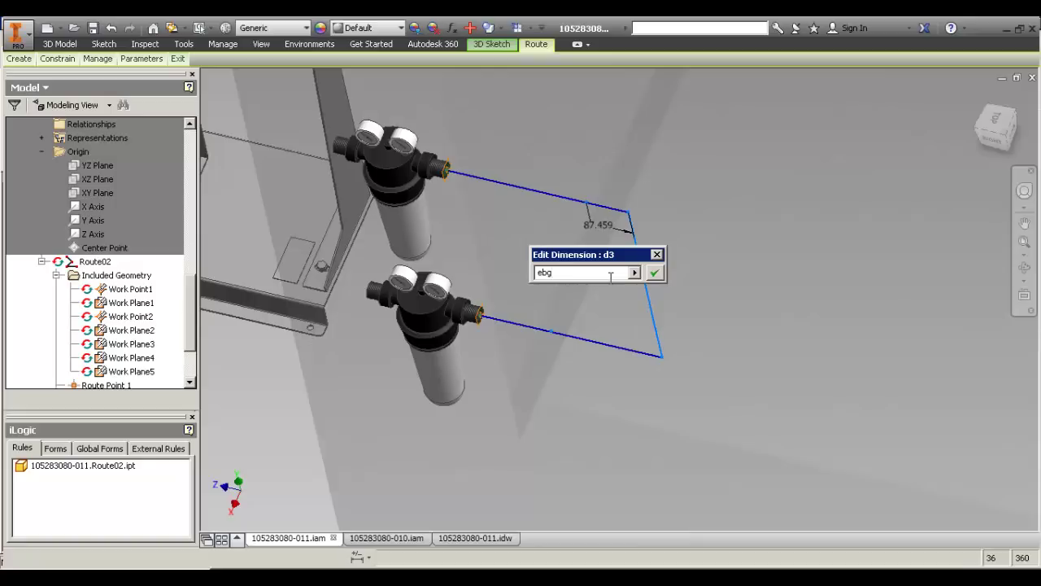
pyautogui.press('Return')
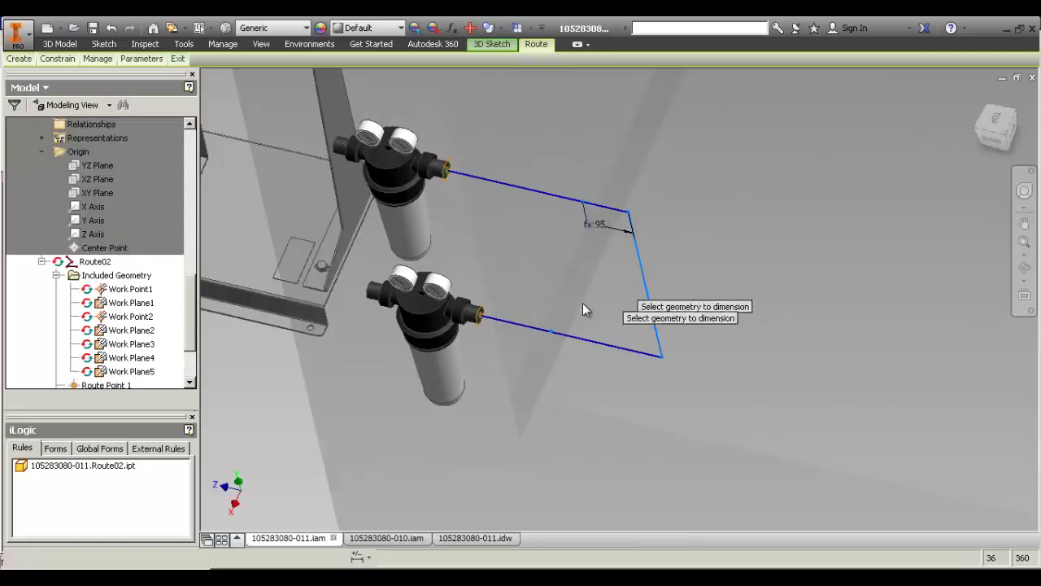
pyautogui.click(622, 352)
pyautogui.click(614, 371)
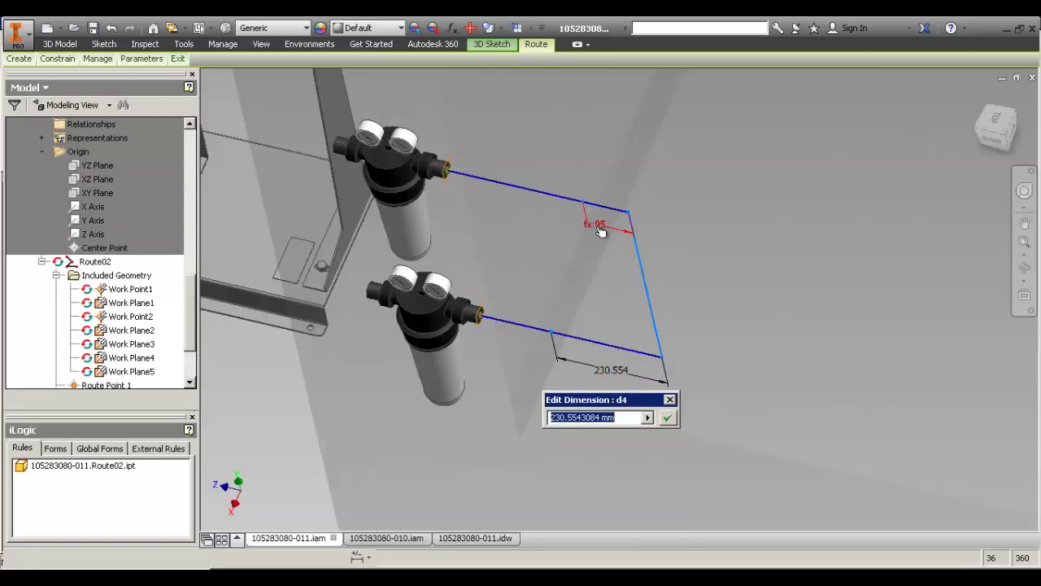
pyautogui.click(648, 417)
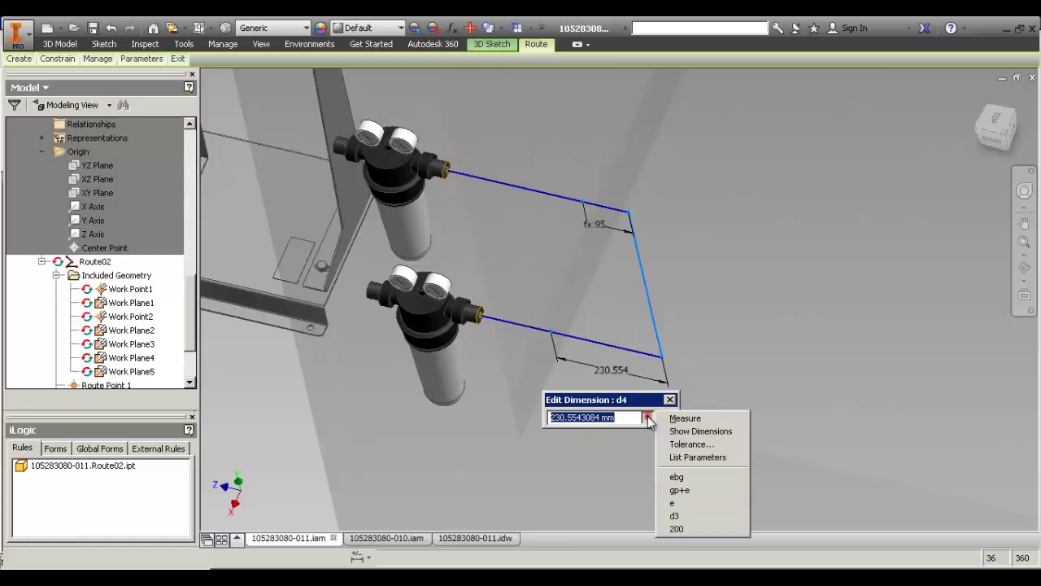
pyautogui.click(704, 477)
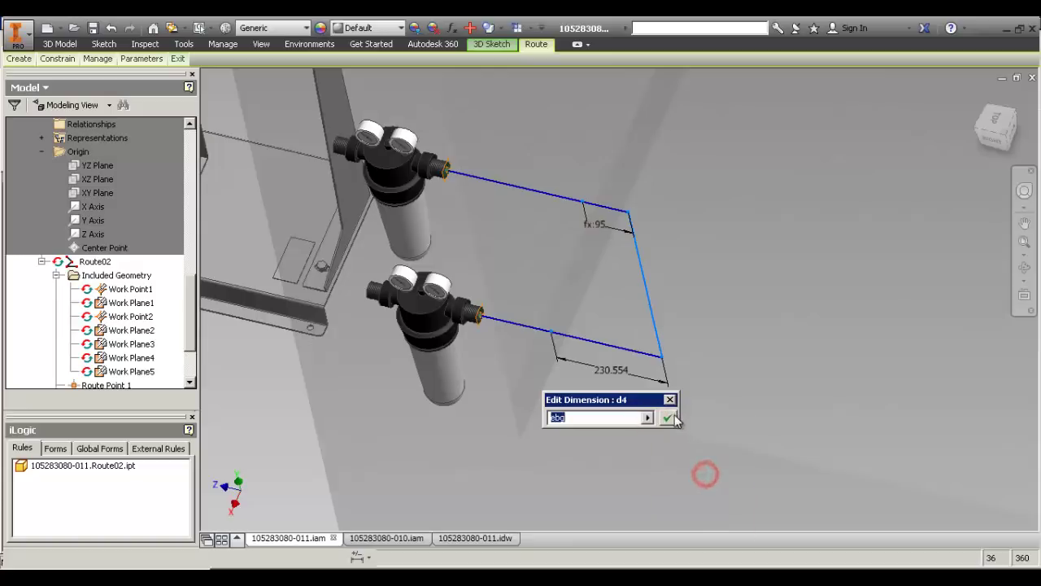
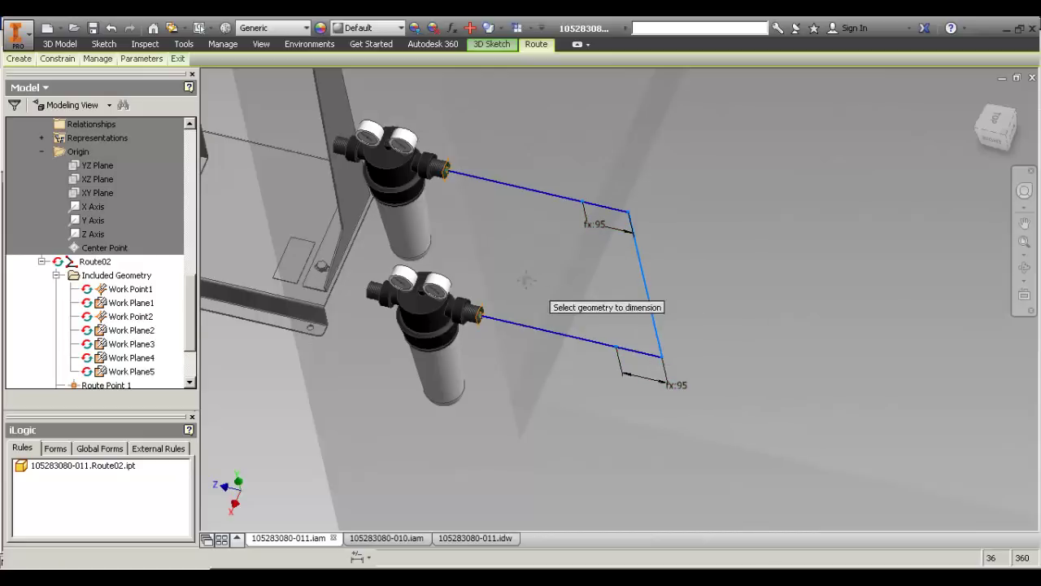
# Dimension the distance from the upper filter's outlet to the route corner and set it to 350 mm.
pyautogui.moveTo(525, 280); pyautogui.dragTo(672, 295, button='middle')
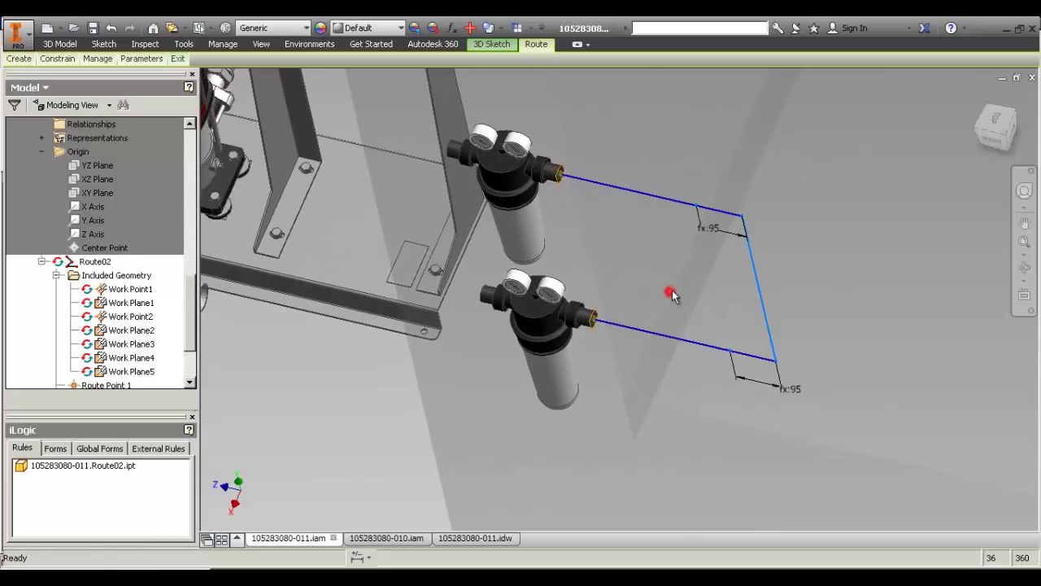
pyautogui.click(743, 215)
pyautogui.click(562, 167)
pyautogui.click(655, 150)
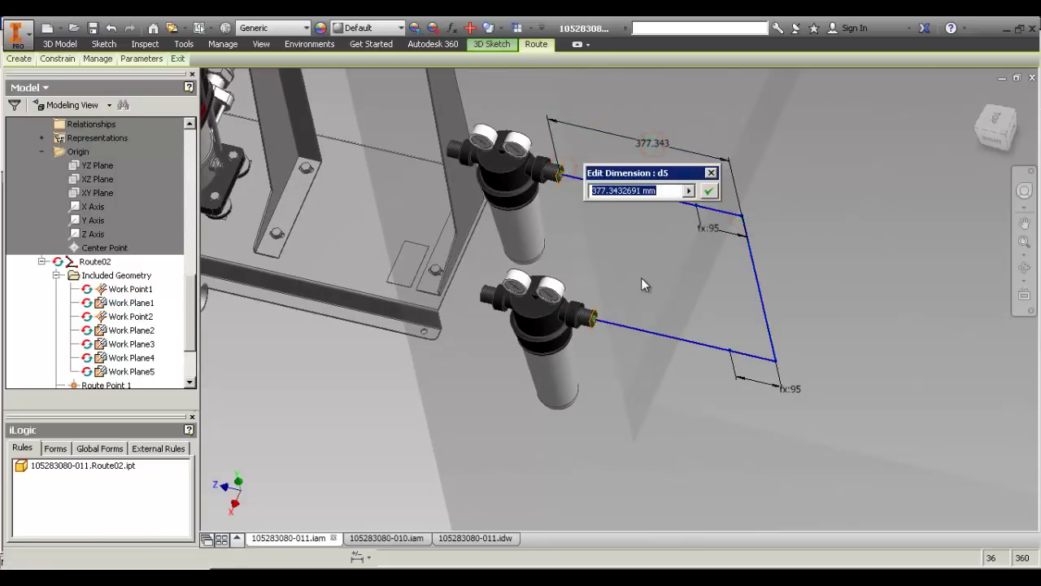
pyautogui.write('3500')
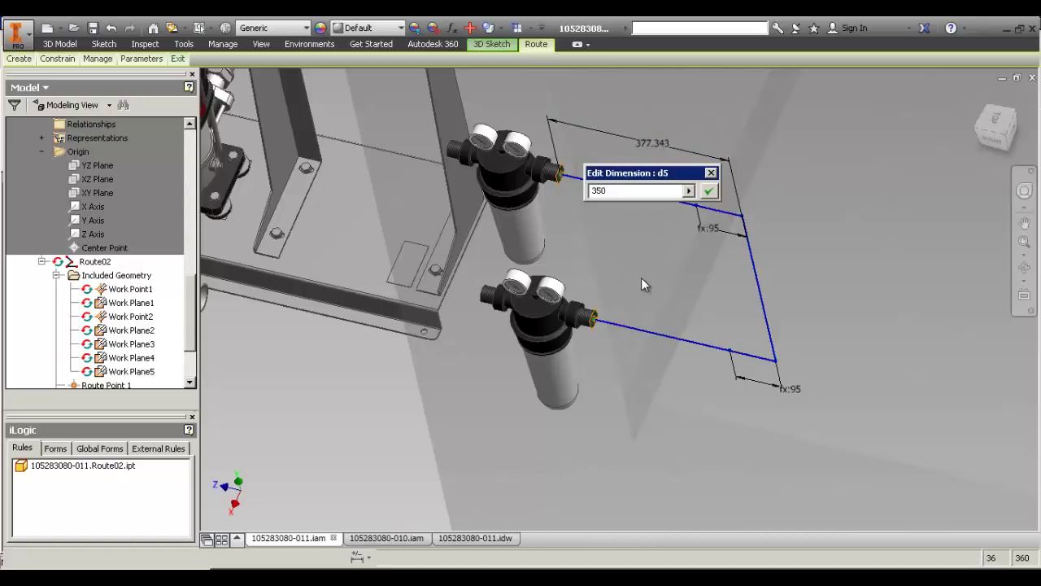
pyautogui.press('Return')
# Draw route lines from both filters' opposite ports towards the pump skid, adding a perpendicular segment about 367 mm long to the lower one.
pyautogui.moveTo(647, 278); pyautogui.dragTo(772, 310, button='middle')
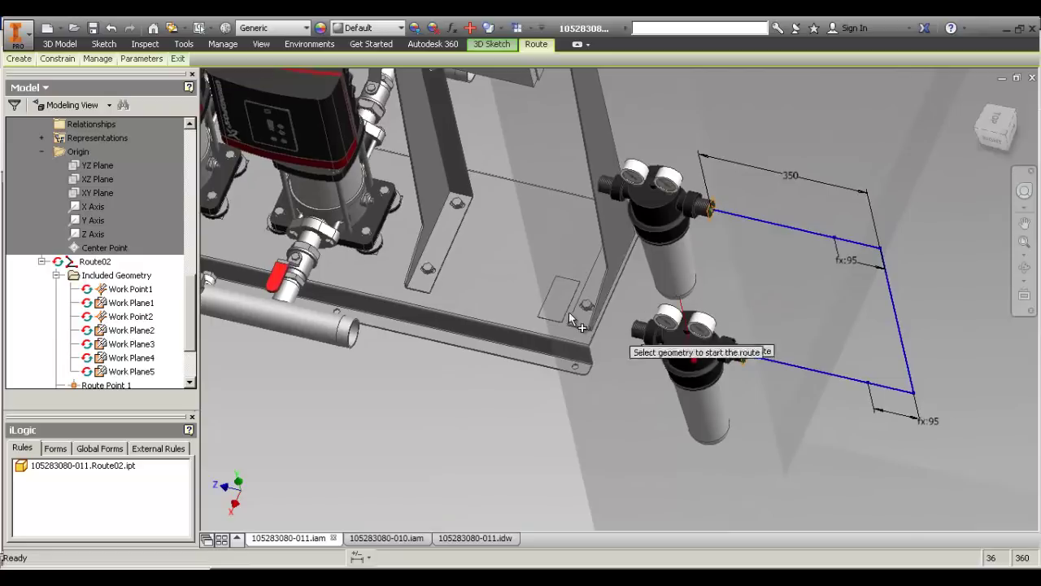
pyautogui.click(637, 330)
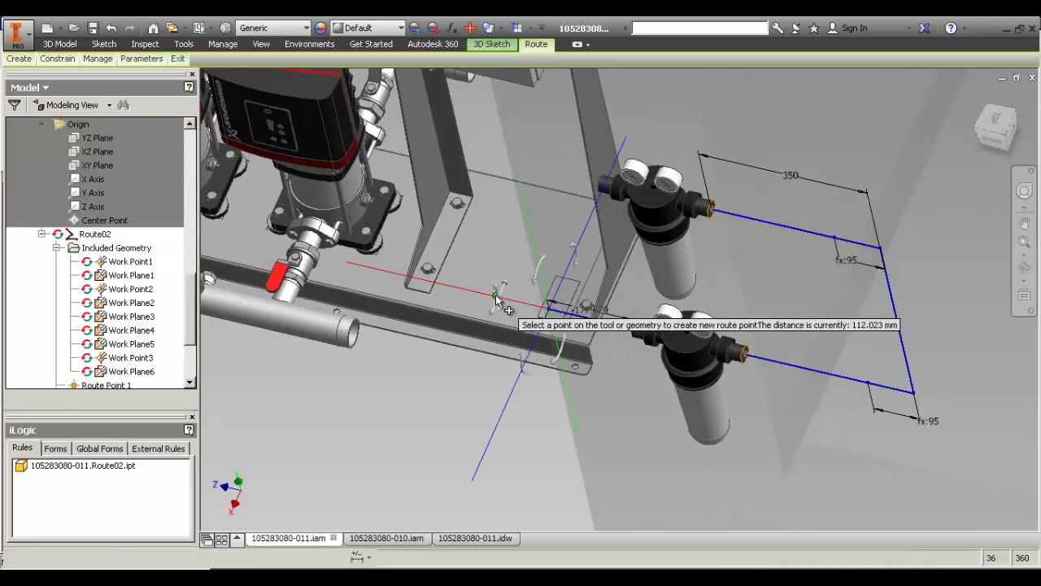
pyautogui.click(494, 297)
pyautogui.click(472, 189)
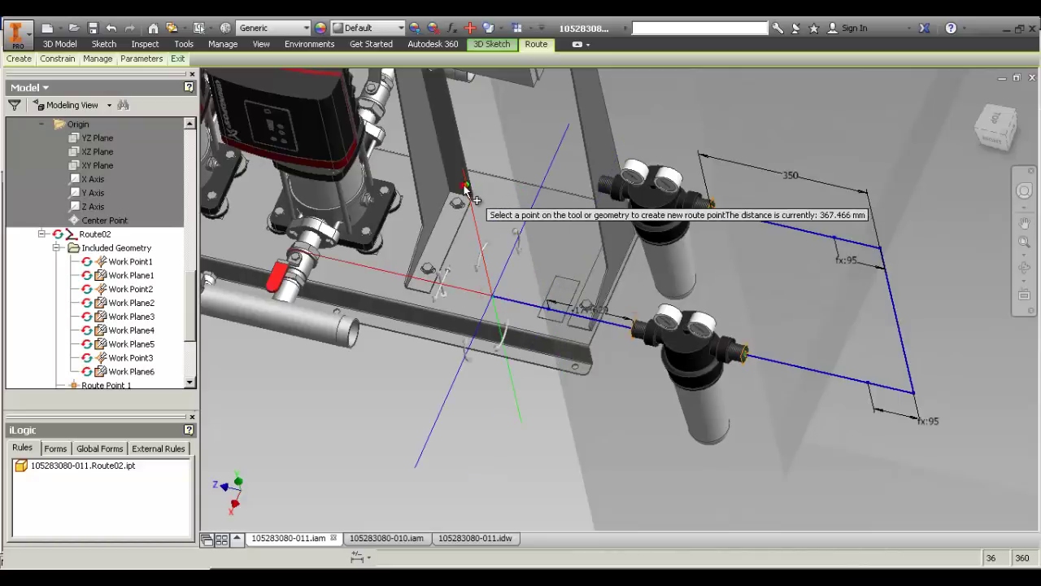
pyautogui.click(601, 185)
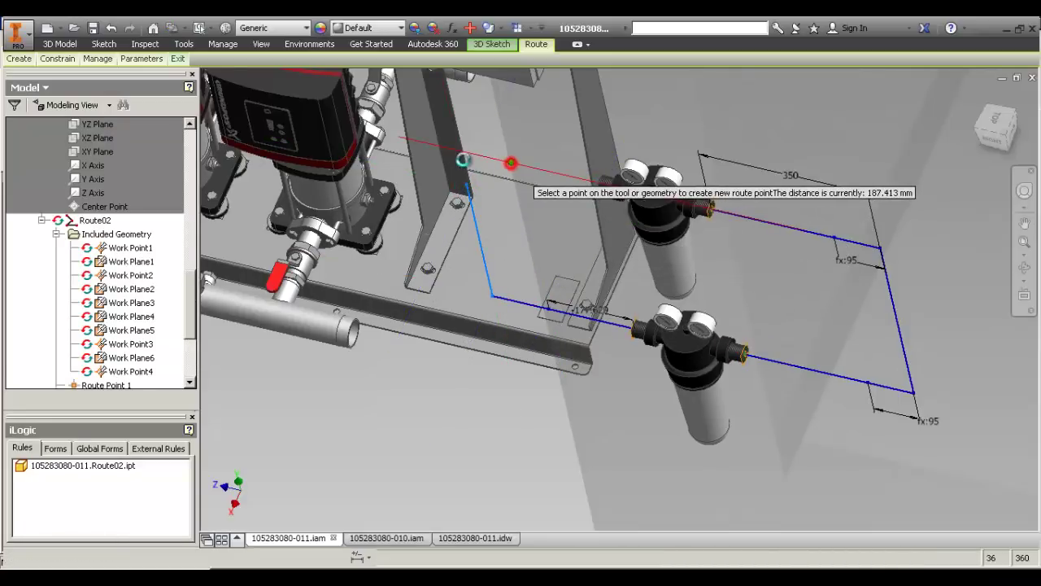
pyautogui.click(457, 151)
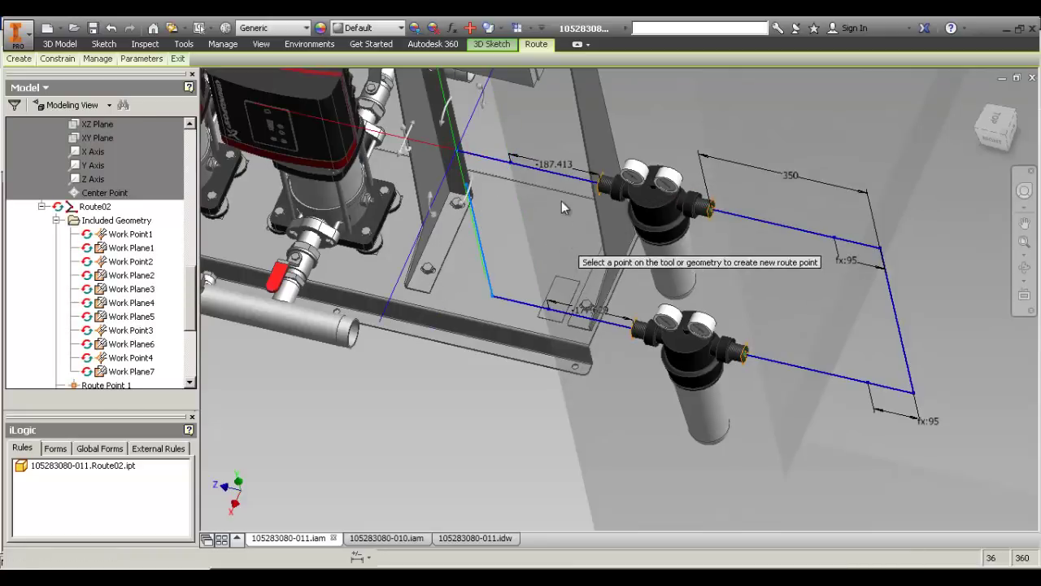
pyautogui.press('Escape')
# Delete the two automatic length dimensions on the pump-side lines and join their open ends with a coincident constraint.
pyautogui.moveTo(557, 161); pyautogui.dragTo(577, 310)
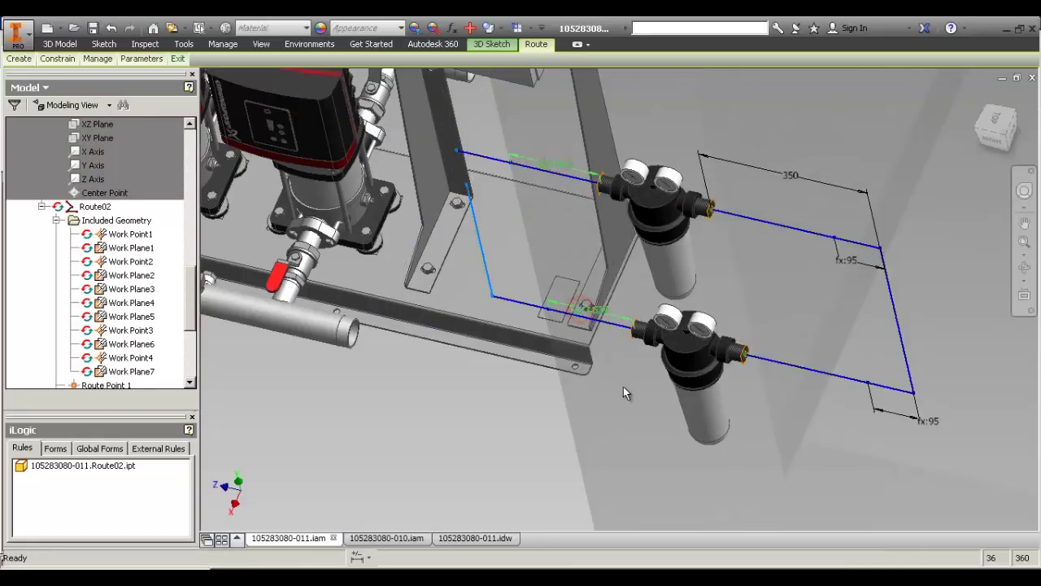
pyautogui.moveTo(558, 225); pyautogui.dragTo(516, 207, button='right')
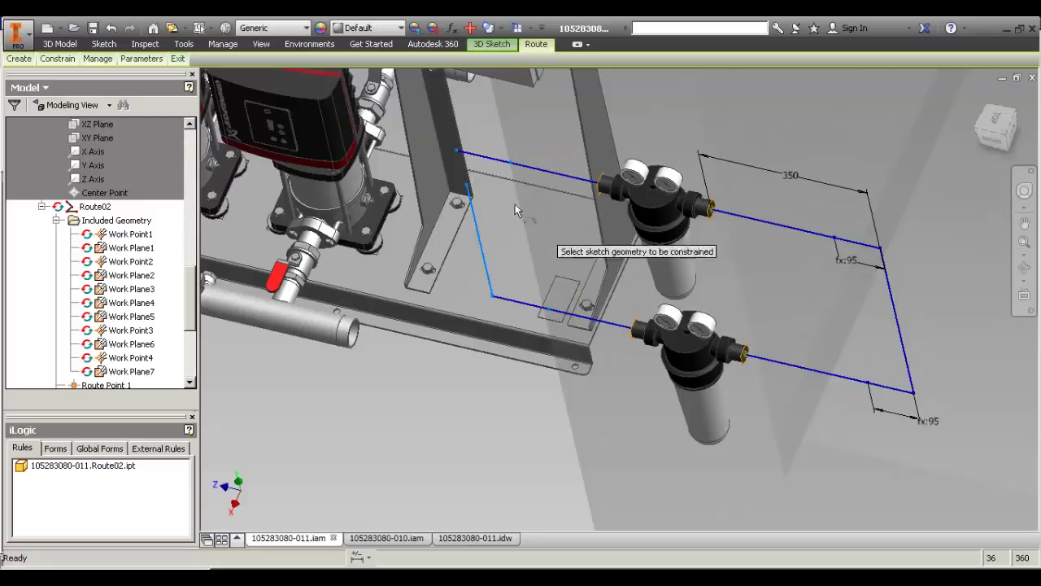
pyautogui.click(467, 186)
pyautogui.click(458, 152)
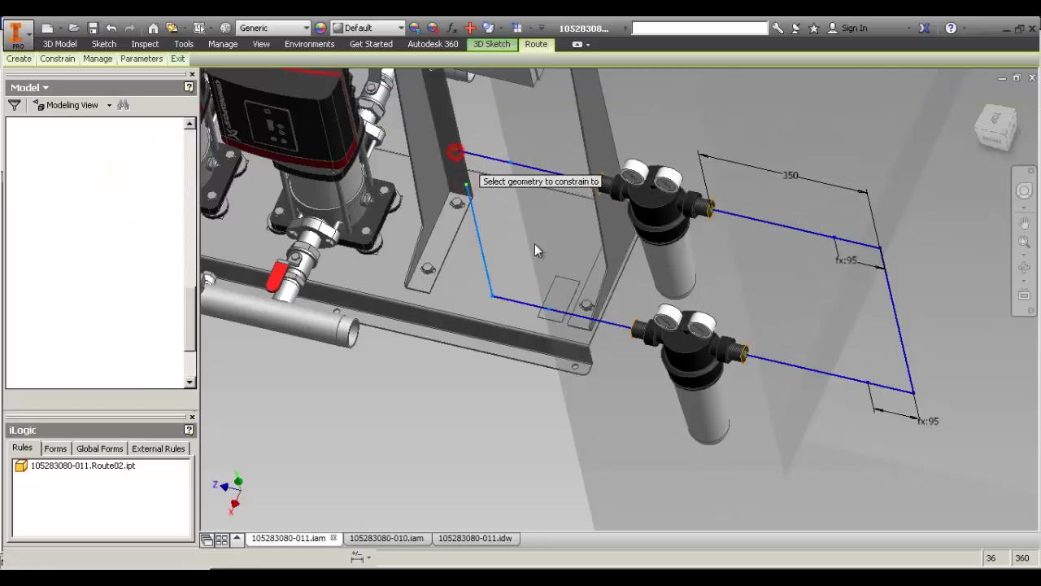
pyautogui.moveTo(535, 243); pyautogui.dragTo(526, 264, button='right')
# Dimension the corner end segments of the lower and upper pump-side lines and set both to the parameter ebg.
pyautogui.press('d')
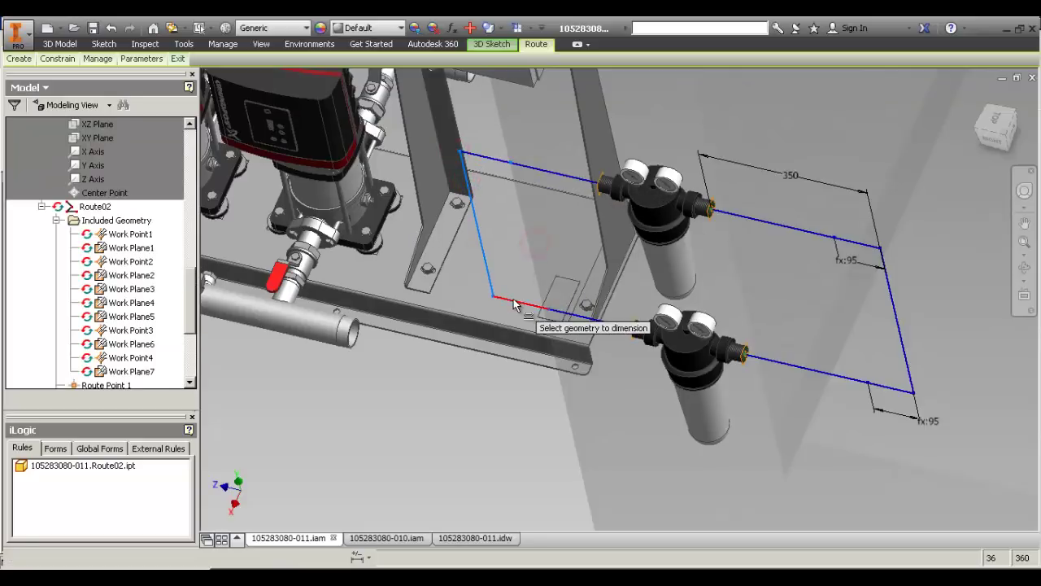
pyautogui.click(516, 299)
pyautogui.click(513, 316)
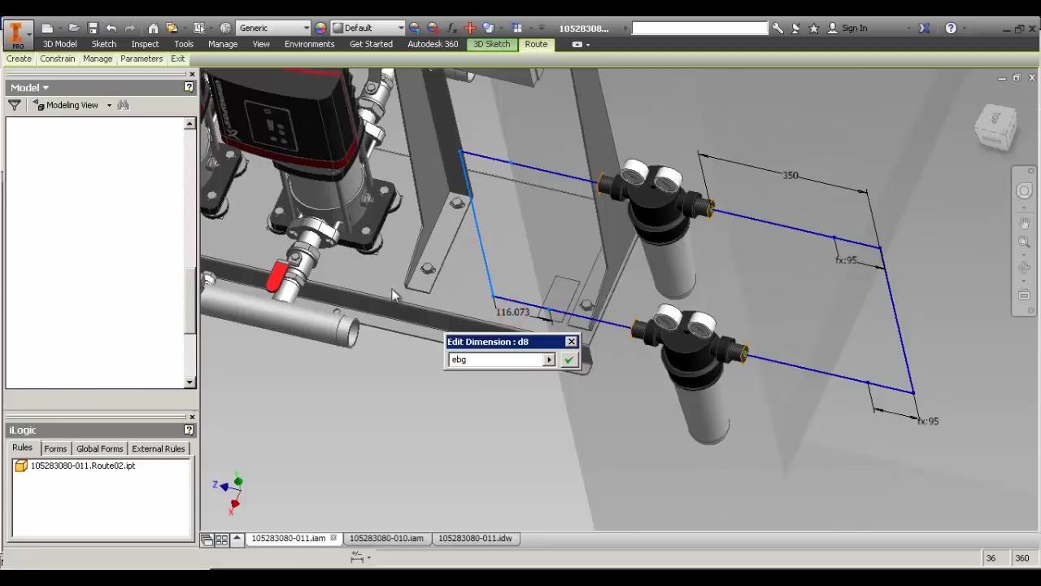
pyautogui.press('Return')
pyautogui.click(480, 160)
pyautogui.click(504, 223)
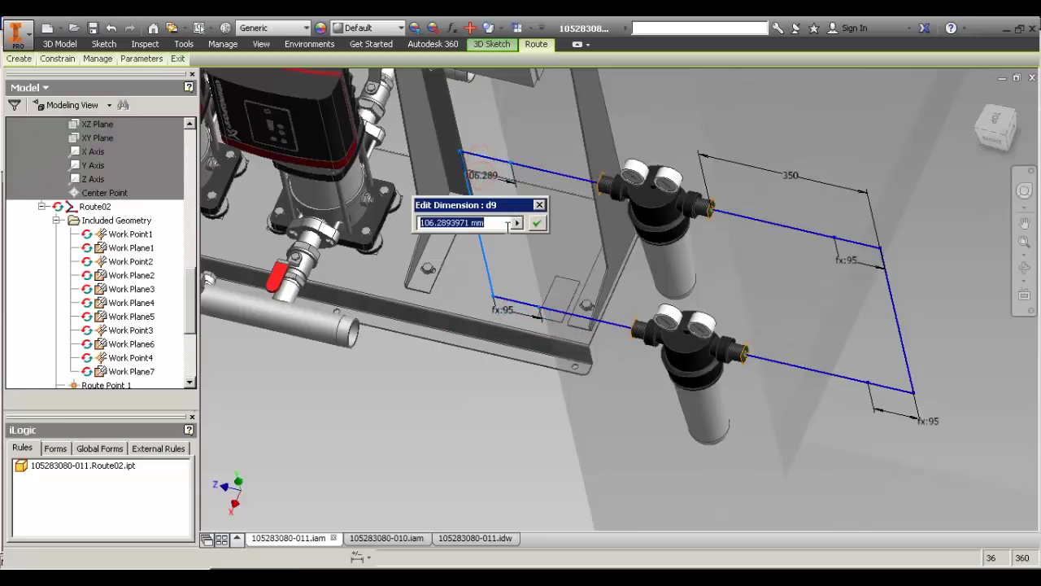
pyautogui.write('ebg')
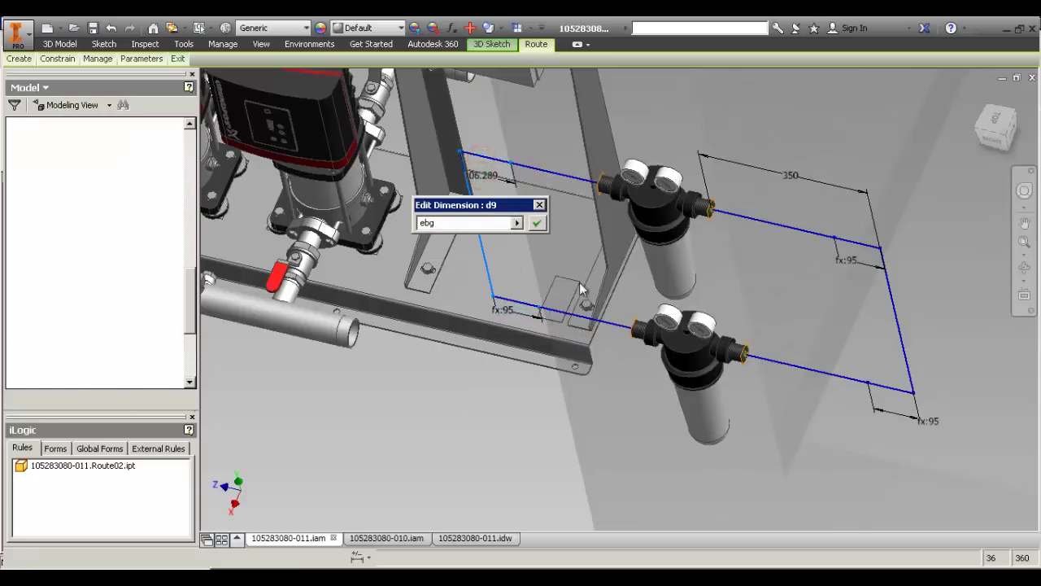
pyautogui.press('Return')
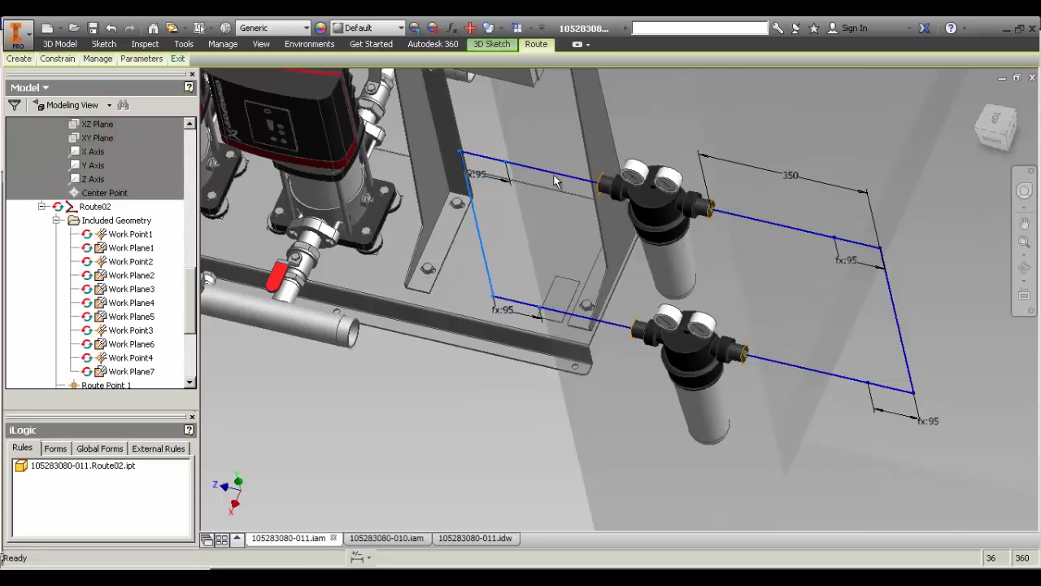
# Dimension the pump-side line from the upper filter's port to its corner and set it to -d5, the negative of the 350 mm dimension.
pyautogui.click(460, 156)
pyautogui.click(529, 130)
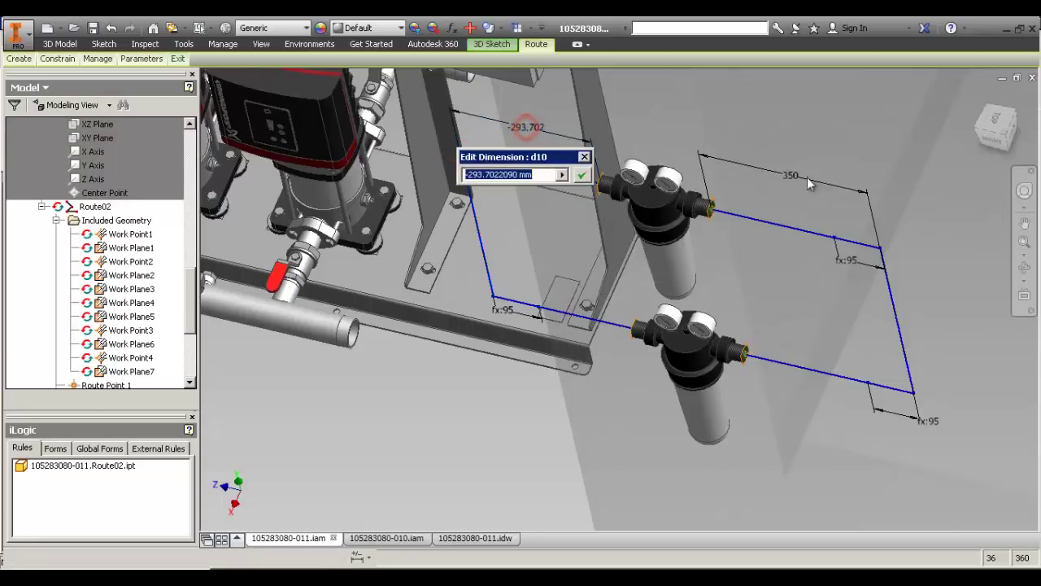
pyautogui.click(787, 176)
pyautogui.press('Return')
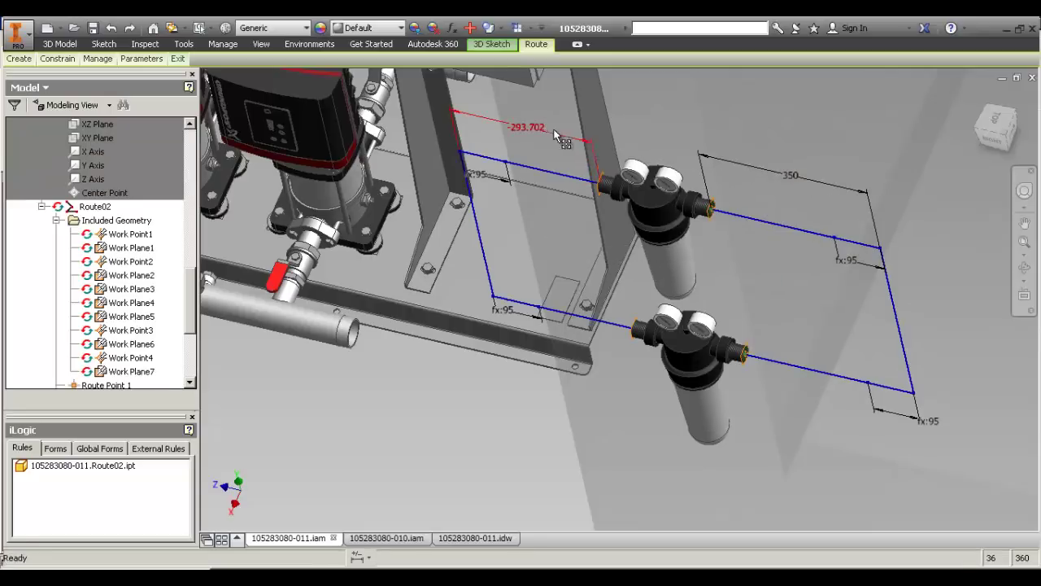
pyautogui.doubleClick(520, 128)
pyautogui.write('-')
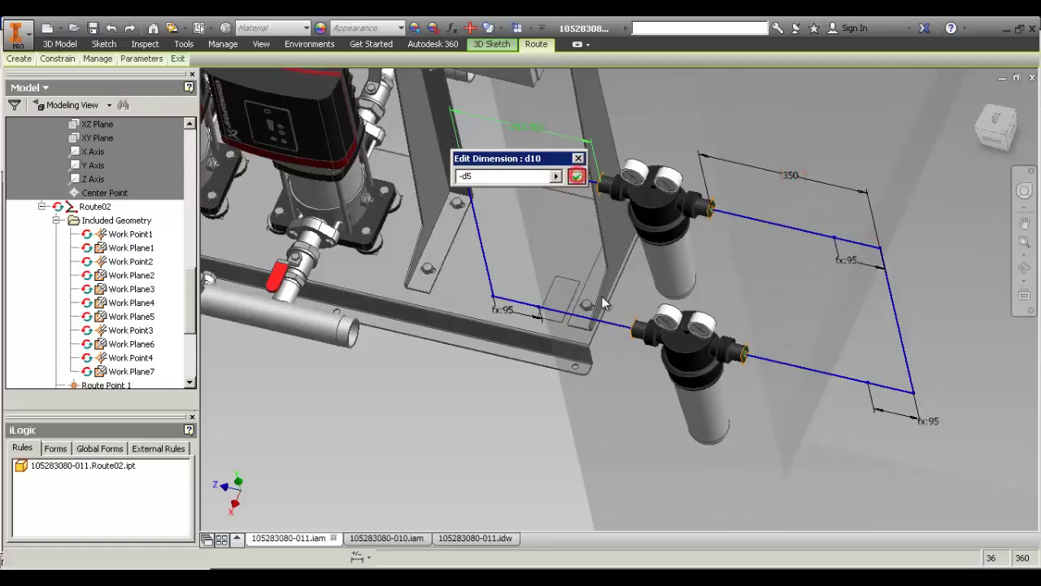
pyautogui.write('d5')
pyautogui.press('Return')
pyautogui.moveTo(724, 298); pyautogui.dragTo(757, 301, button='middle')
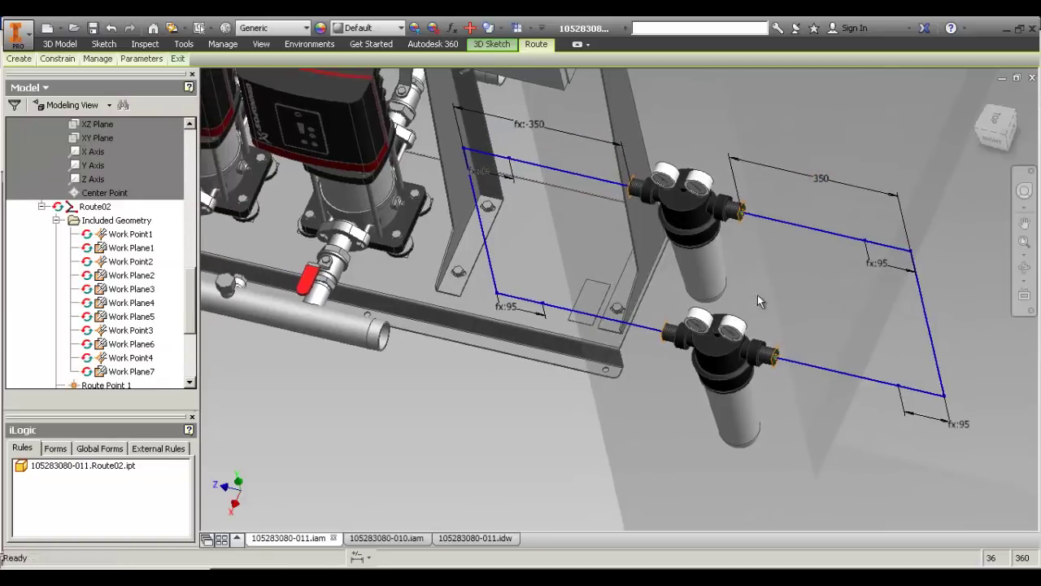
pyautogui.moveTo(527, 258); pyautogui.dragTo(573, 294, button='middle')
pyautogui.scroll(3, 572, 295)
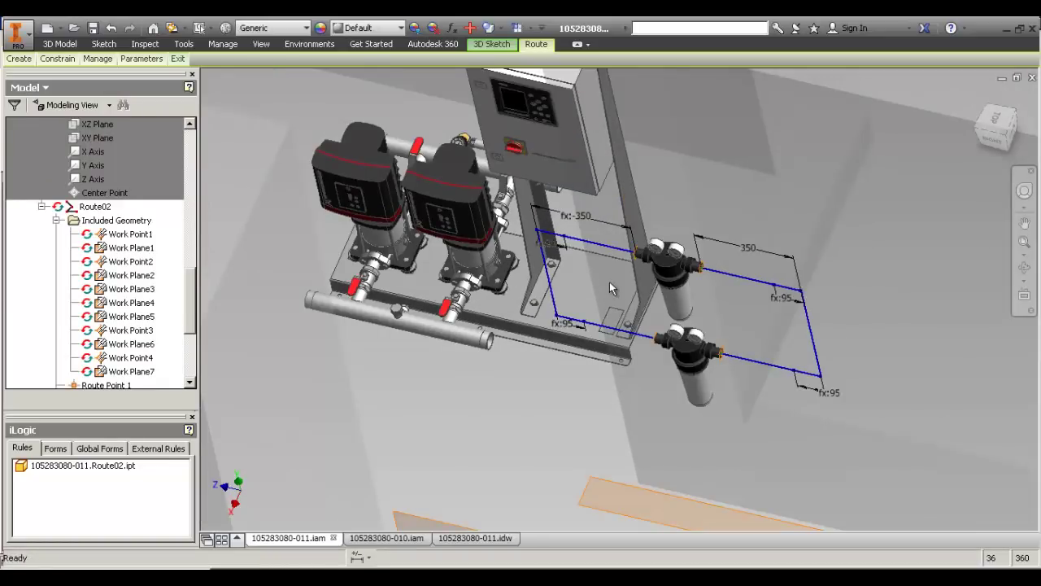
# Examine the route loop around the two filters and its surroundings, including the pump skid and tank, from several viewpoints.
pyautogui.press('F4')
pyautogui.moveTo(645, 290); pyautogui.dragTo(676, 261)
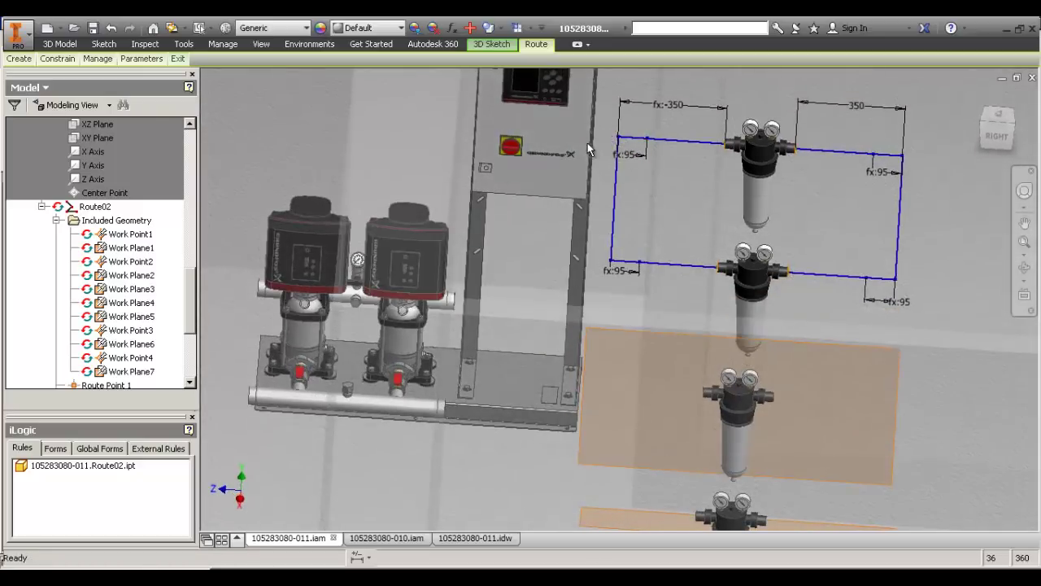
pyautogui.scroll(-3, 558, 193)
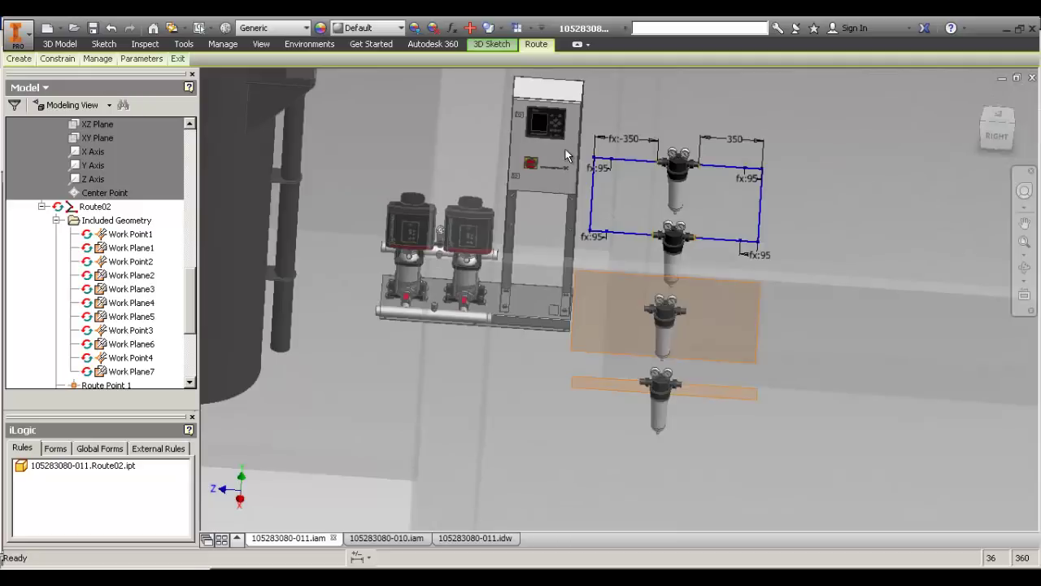
pyautogui.keyDown('shift'); pyautogui.moveTo(567, 156); pyautogui.dragTo(587, 200, button='middle'); pyautogui.keyUp('shift')
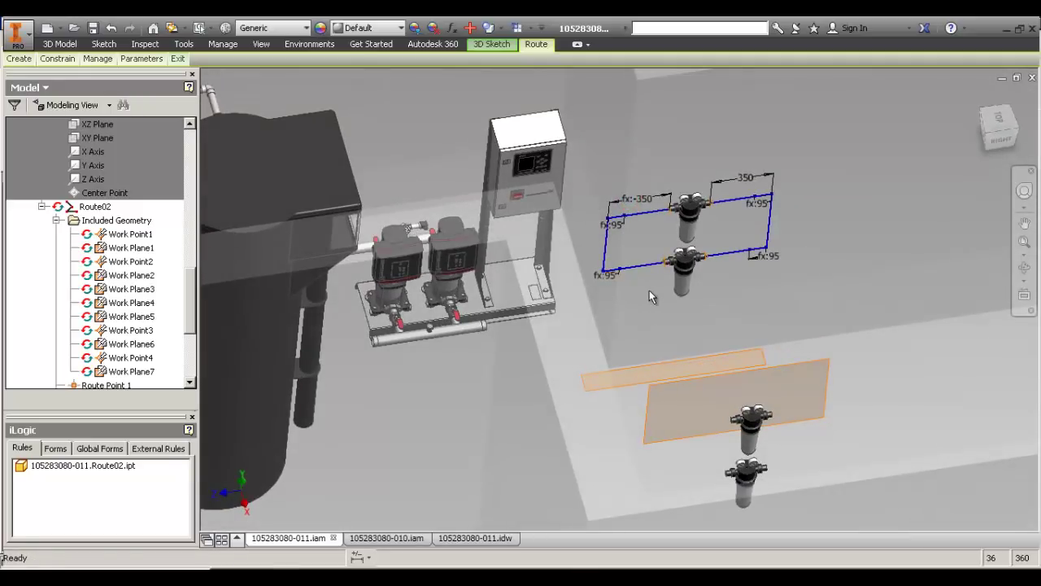
pyautogui.scroll(5, 624, 265)
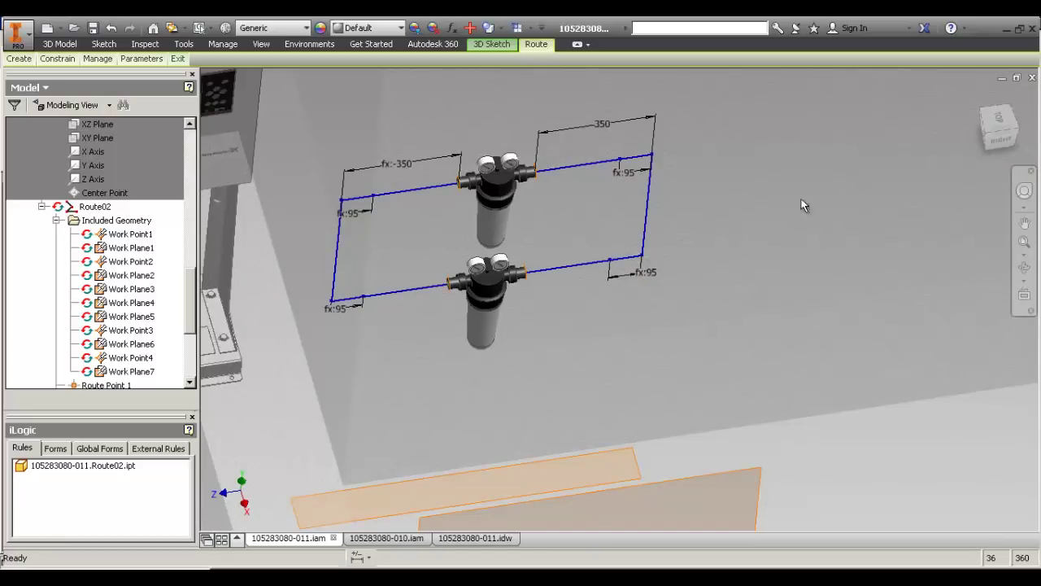
pyautogui.moveTo(664, 314); pyautogui.dragTo(758, 307, button='middle')
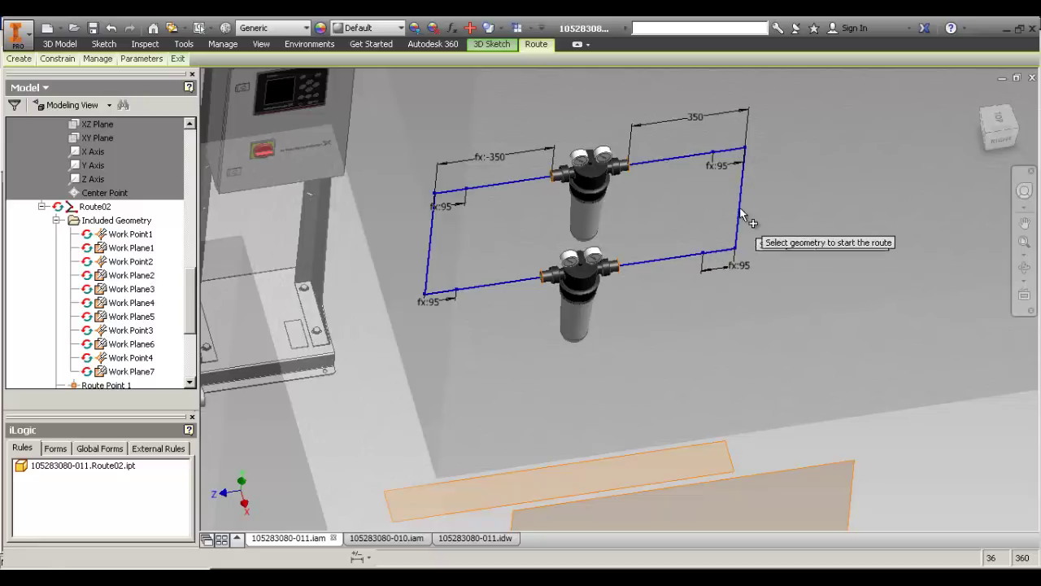
pyautogui.moveTo(746, 144); pyautogui.dragTo(739, 197, button='middle')
pyautogui.moveTo(691, 241); pyautogui.dragTo(701, 241, button='middle')
pyautogui.scroll(2, 701, 245)
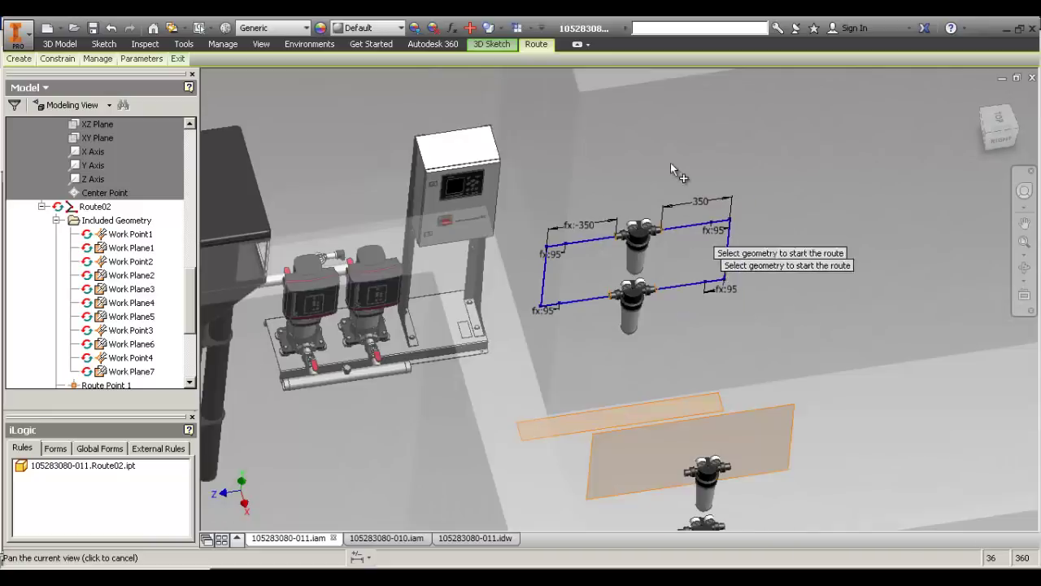
pyautogui.moveTo(628, 117); pyautogui.dragTo(629, 200, button='middle')
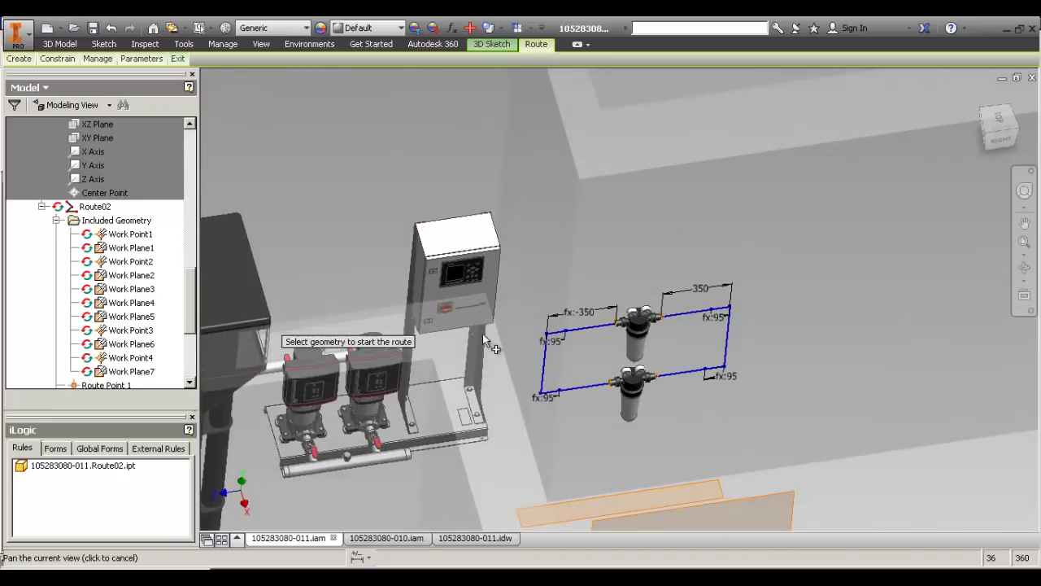
pyautogui.moveTo(517, 294); pyautogui.dragTo(716, 203, button='middle')
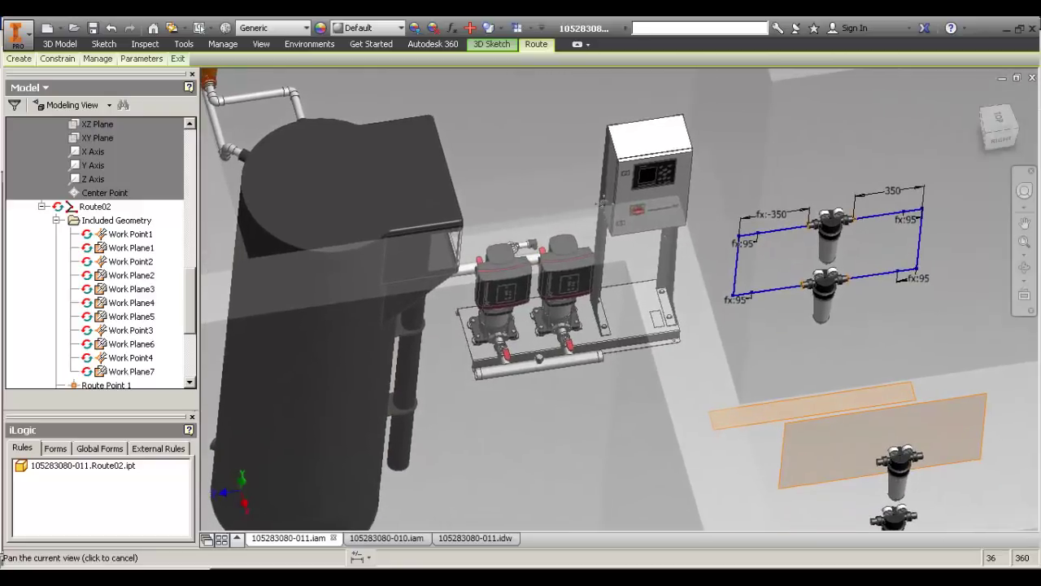
pyautogui.moveTo(806, 228); pyautogui.dragTo(692, 223, button='middle')
# Draw a straight route line from the upper filter's top centre, away from the filters, with segments about 316, 189, 191 and 263 mm long.
pyautogui.scroll(5, 741, 225)
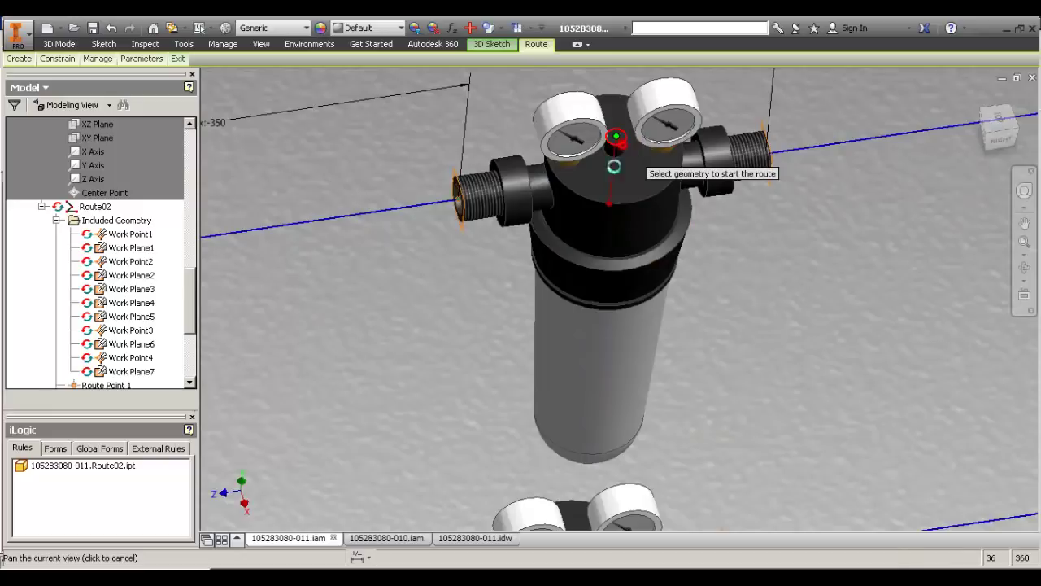
pyautogui.scroll(-5, 591, 303)
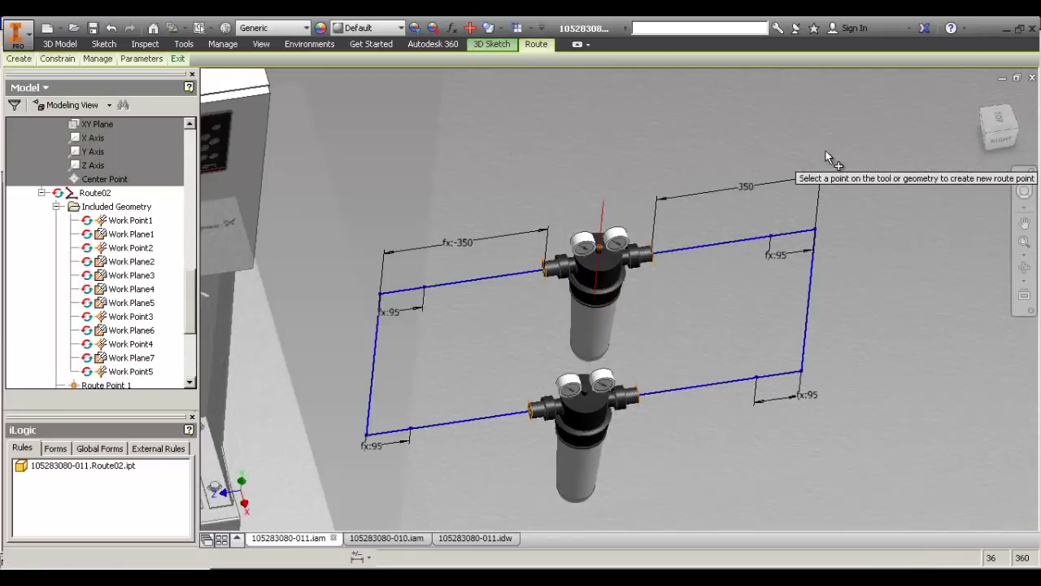
pyautogui.moveTo(648, 148); pyautogui.dragTo(647, 225, button='middle')
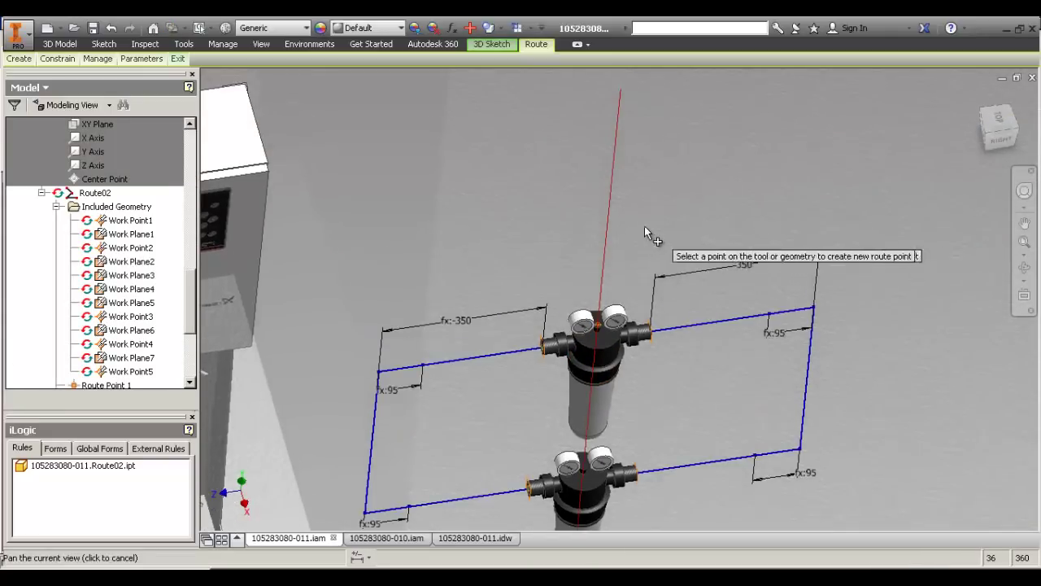
pyautogui.click(612, 176)
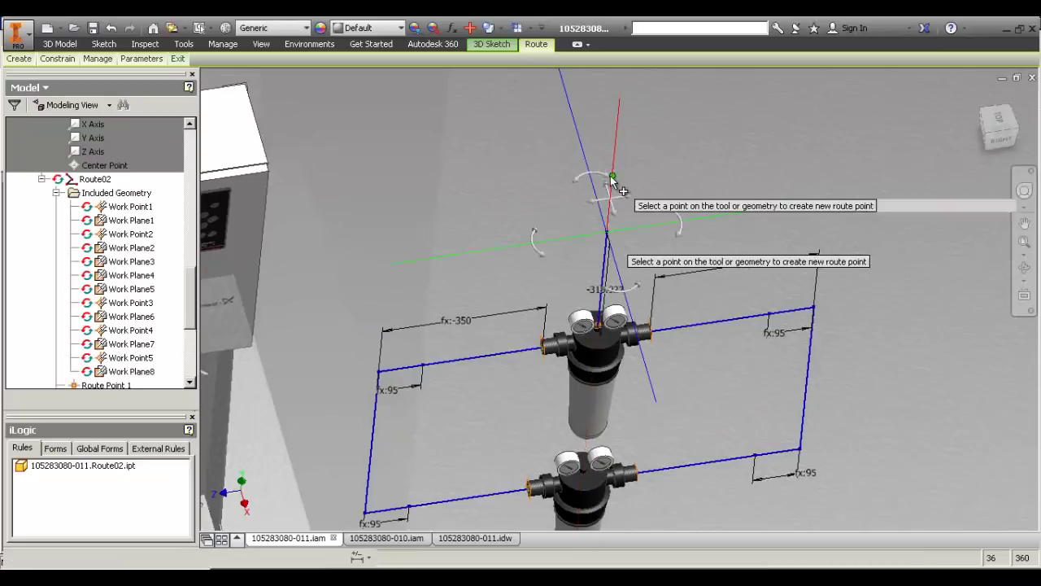
pyautogui.click(618, 123)
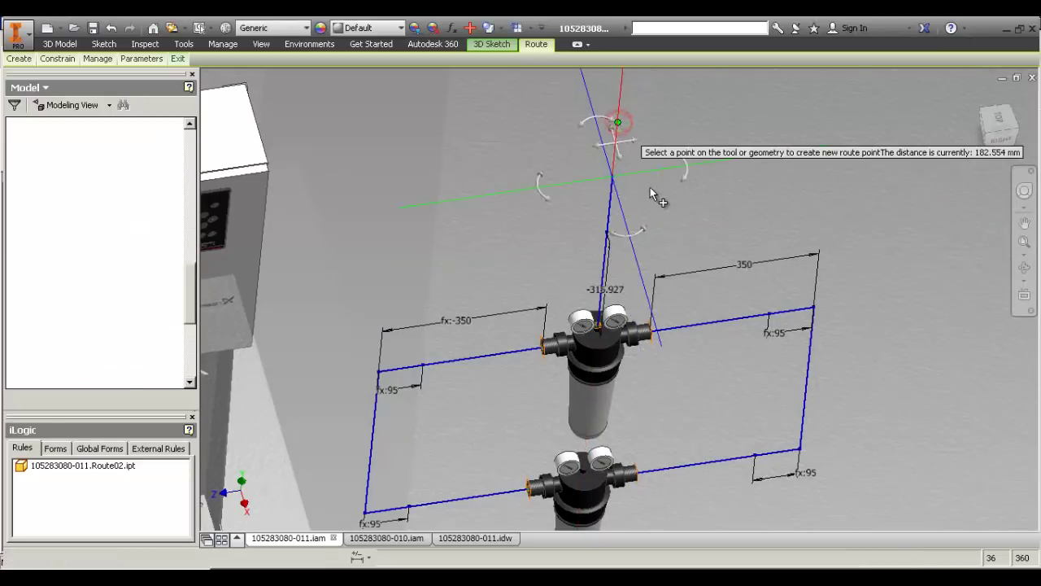
pyautogui.moveTo(631, 96); pyautogui.dragTo(630, 201, button='middle')
pyautogui.click(625, 153)
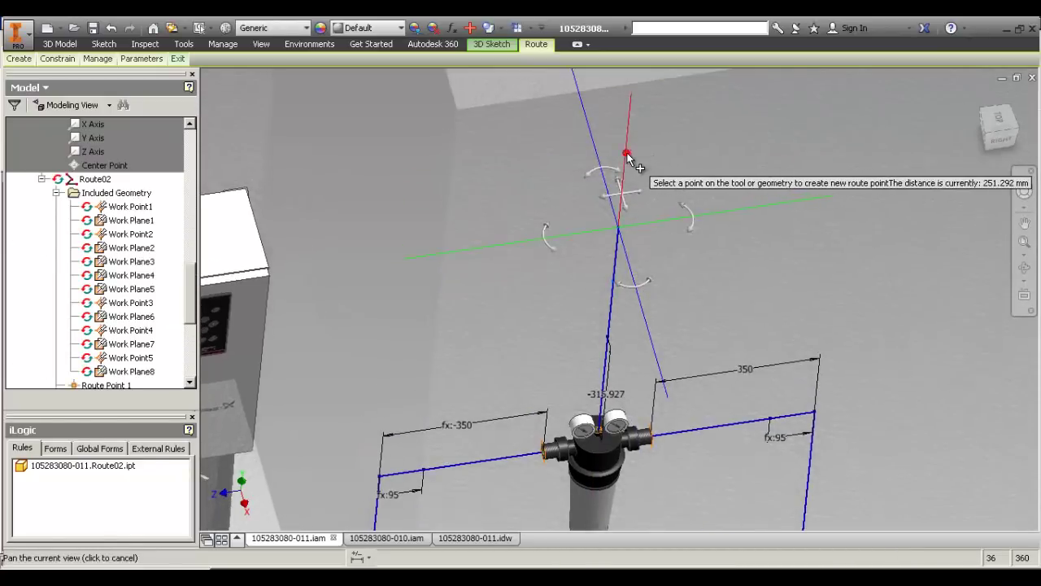
pyautogui.press('Escape')
# Delete the new line's first segment at the upper filter with its dimension, plus the included references Work Plane8 and Work Point5.
pyautogui.moveTo(618, 399); pyautogui.dragTo(684, 317, button='middle')
pyautogui.click(684, 316)
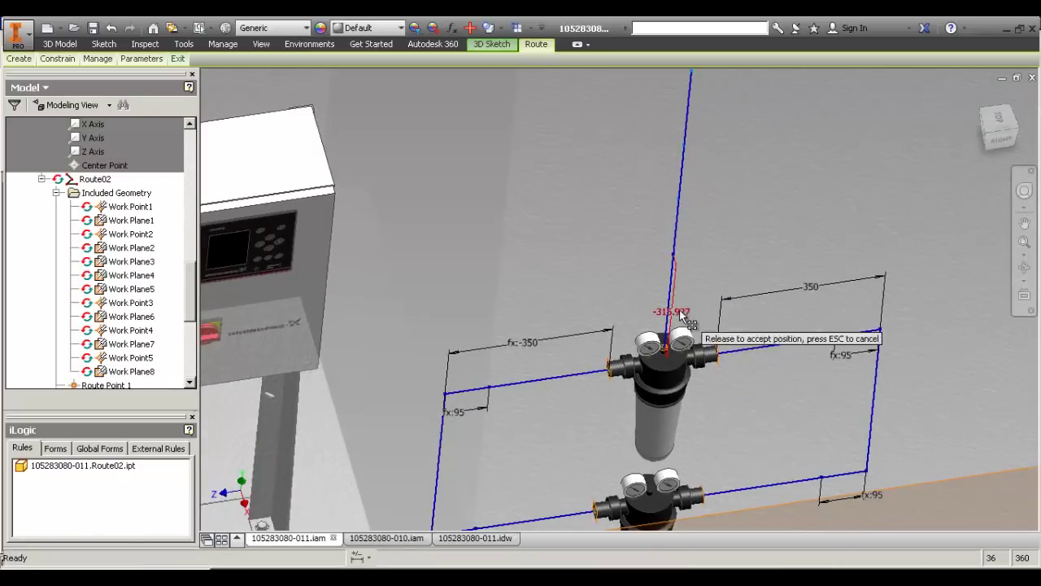
pyautogui.press('Delete')
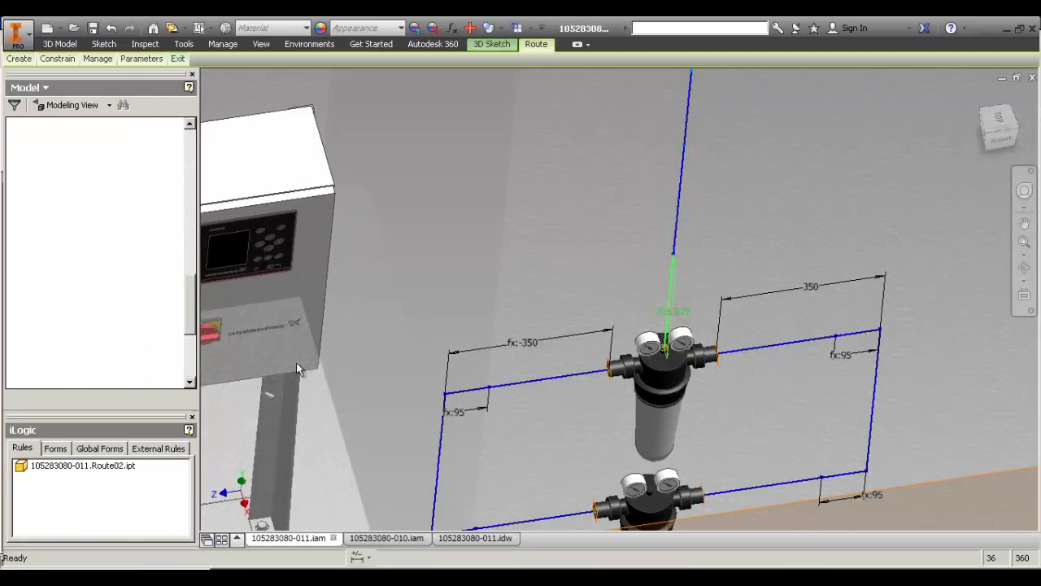
pyautogui.rightClick(105, 370)
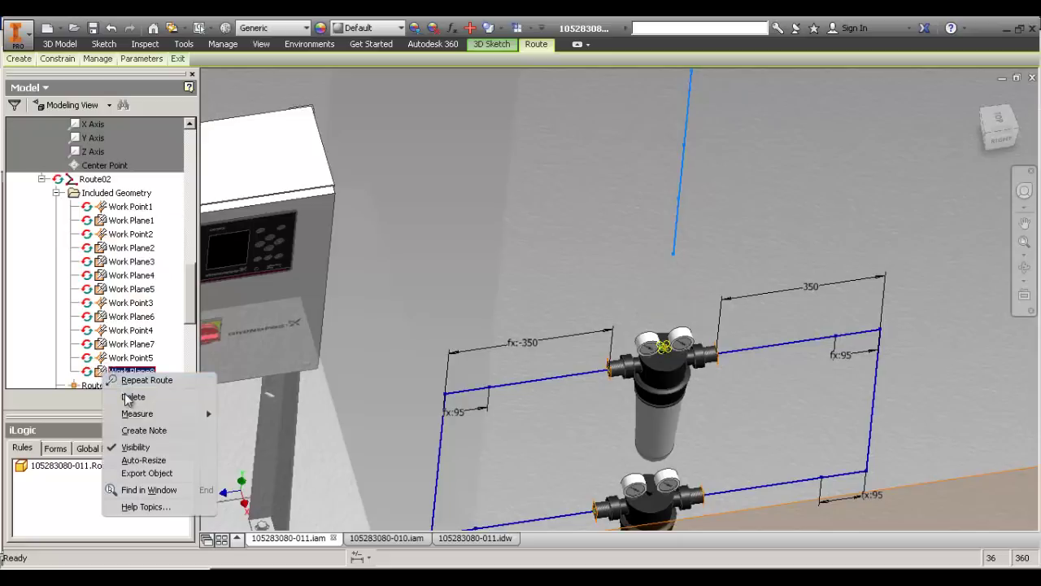
pyautogui.click(128, 392)
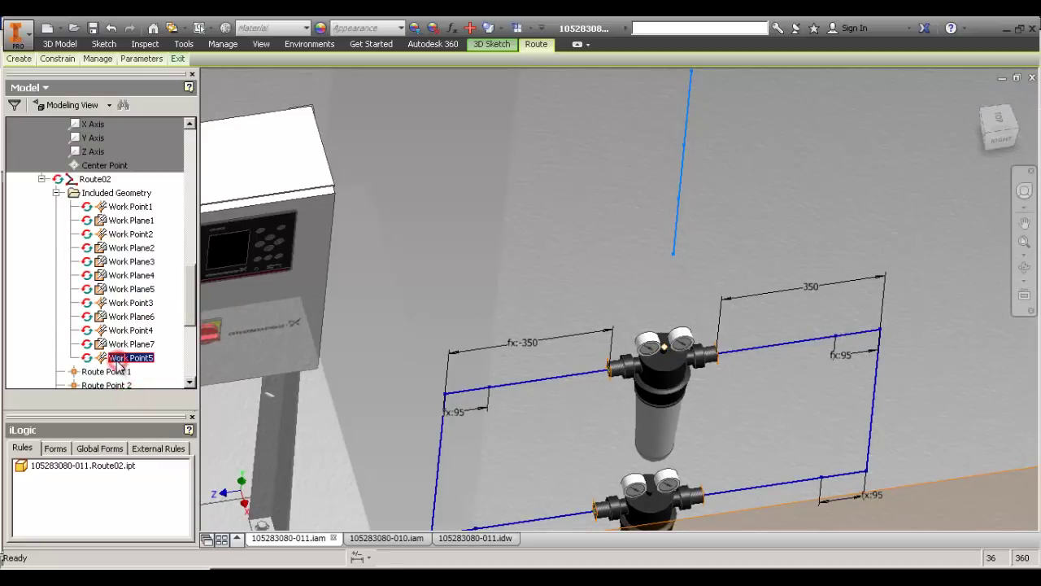
pyautogui.rightClick(123, 358)
pyautogui.click(132, 379)
# Dimension the detached line's segment nearest the upper filter and set its length to 180 mm.
pyautogui.moveTo(715, 238); pyautogui.dragTo(706, 289, button='middle')
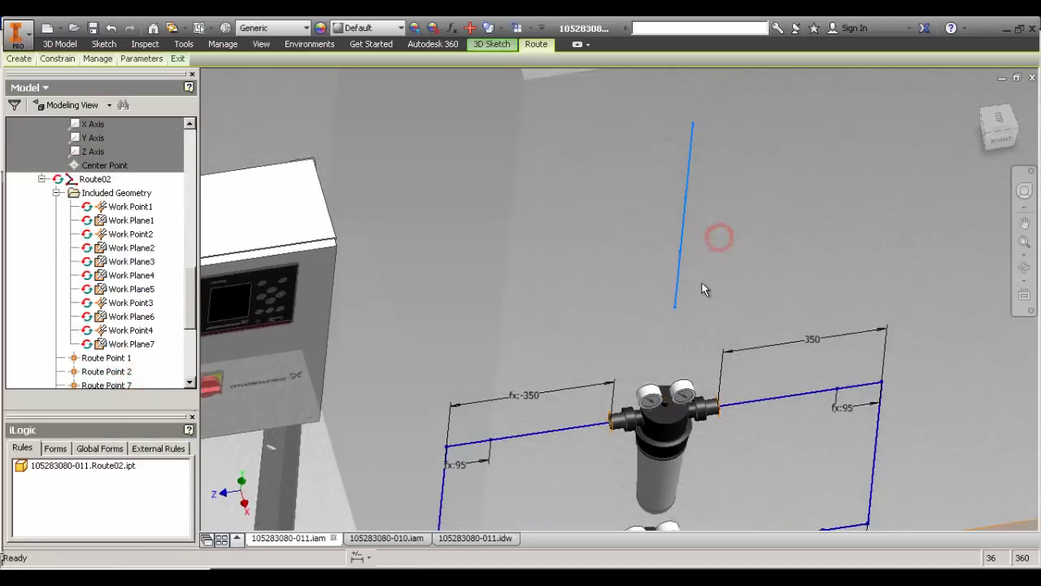
pyautogui.press('d')
pyautogui.click(683, 284)
pyautogui.click(690, 284)
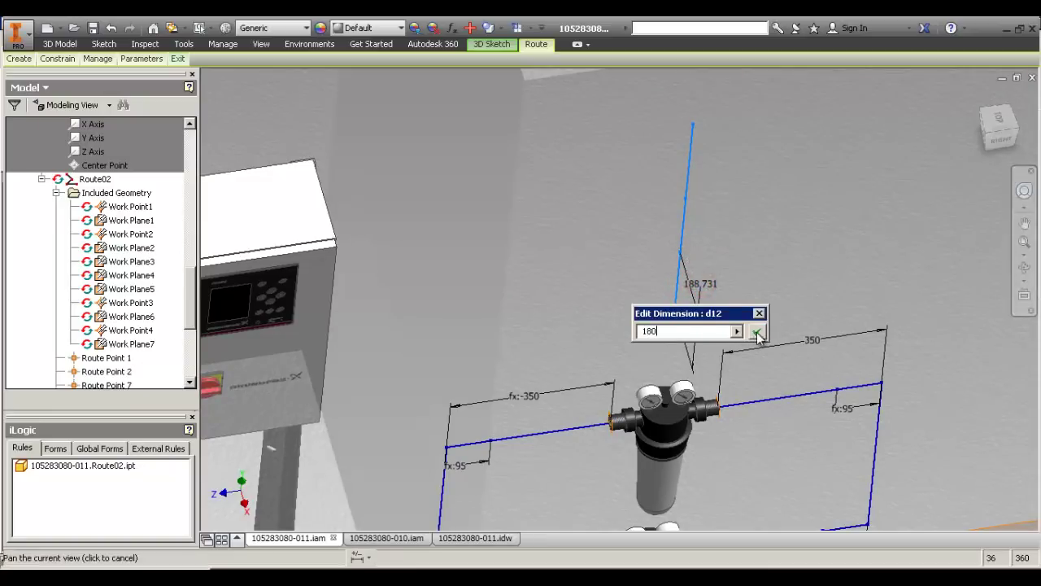
pyautogui.write('180')
pyautogui.click(756, 334)
# Dimension the middle segment of the detached line and set its length to 180 mm.
pyautogui.click(682, 235)
pyautogui.click(695, 241)
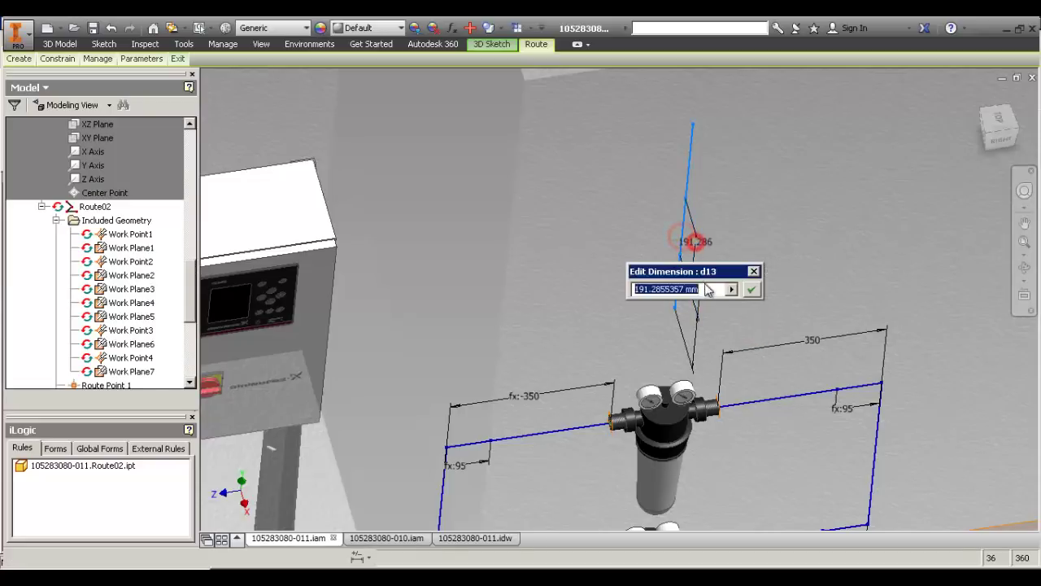
pyautogui.click(704, 287)
pyautogui.click(751, 288)
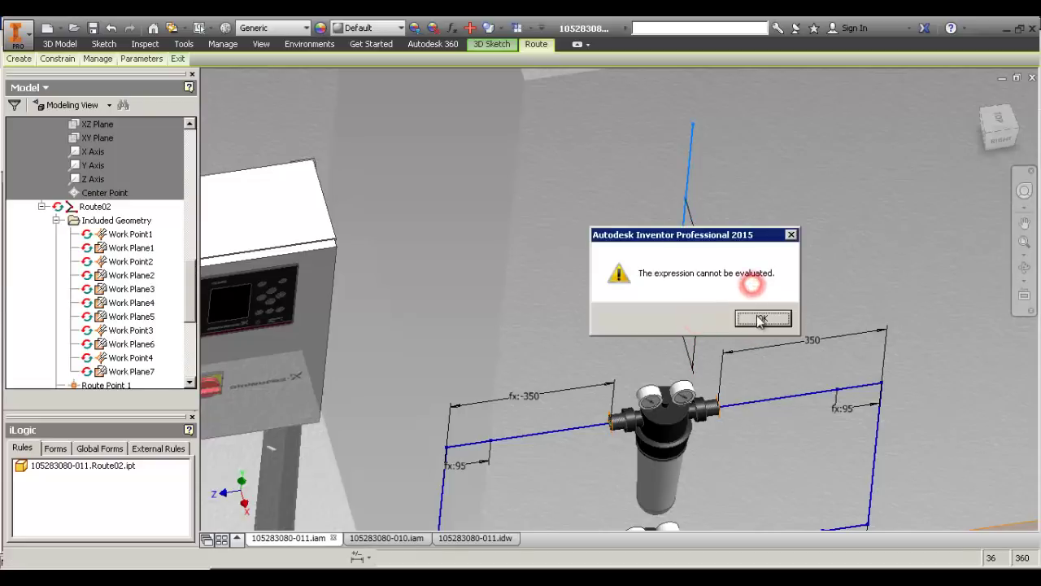
pyautogui.click(760, 319)
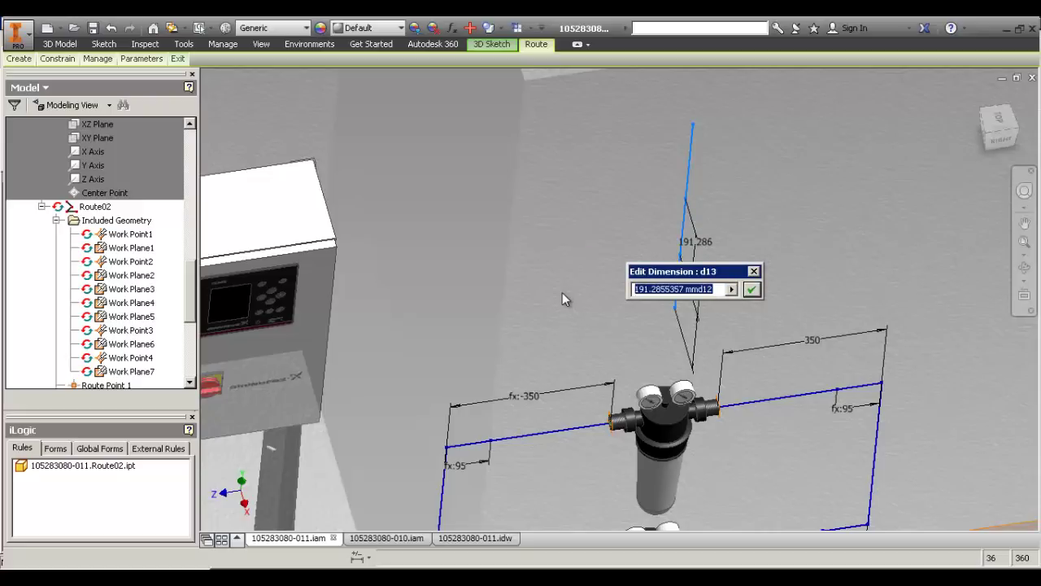
pyautogui.moveTo(708, 271); pyautogui.dragTo(605, 267)
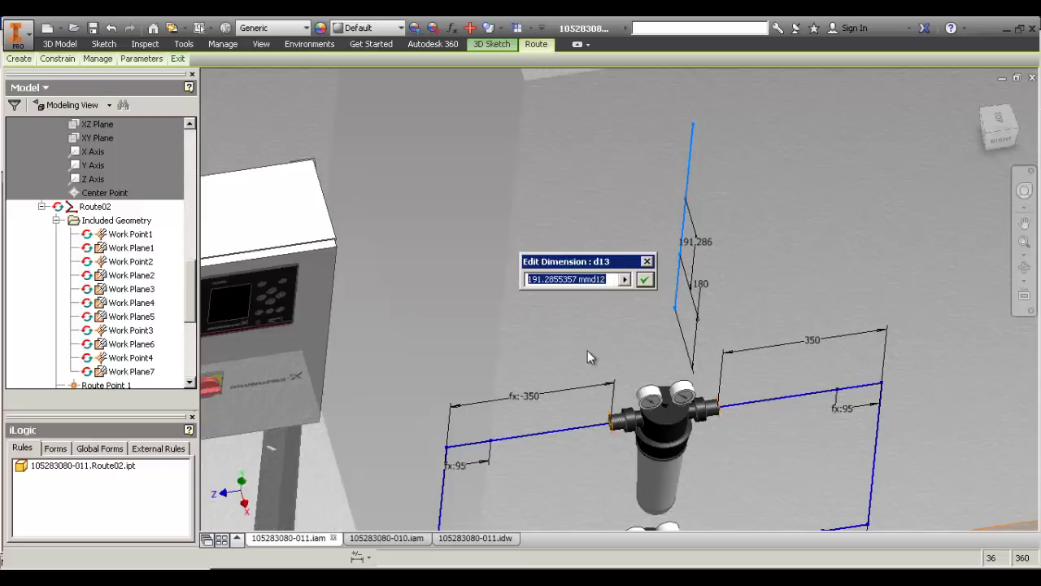
pyautogui.write('180')
pyautogui.press('Return')
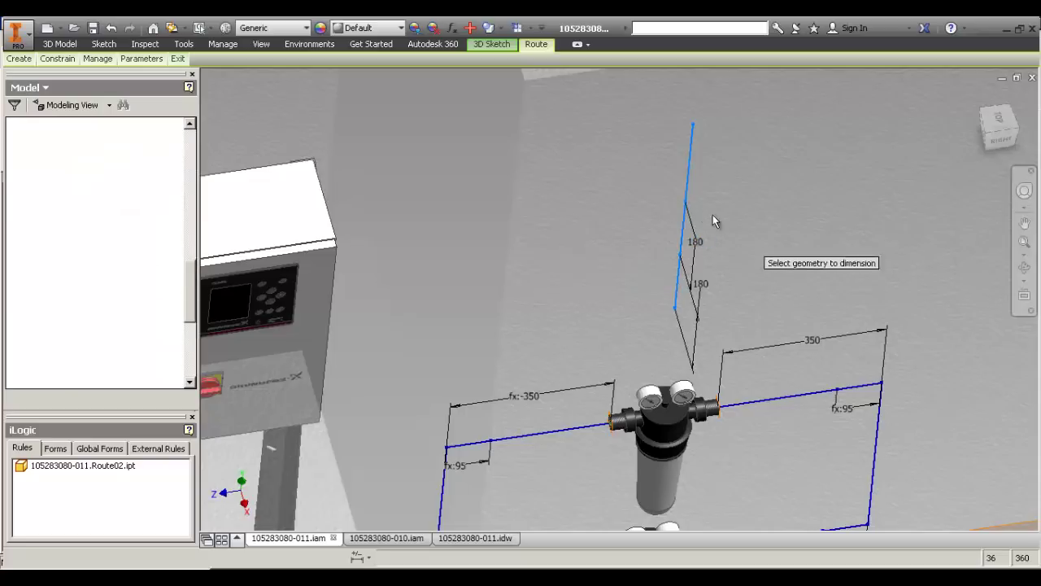
# Dimension the detached line's segment farthest from the filters and set its length to 180 mm.
pyautogui.click(690, 171)
pyautogui.click(710, 187)
pyautogui.write('180')
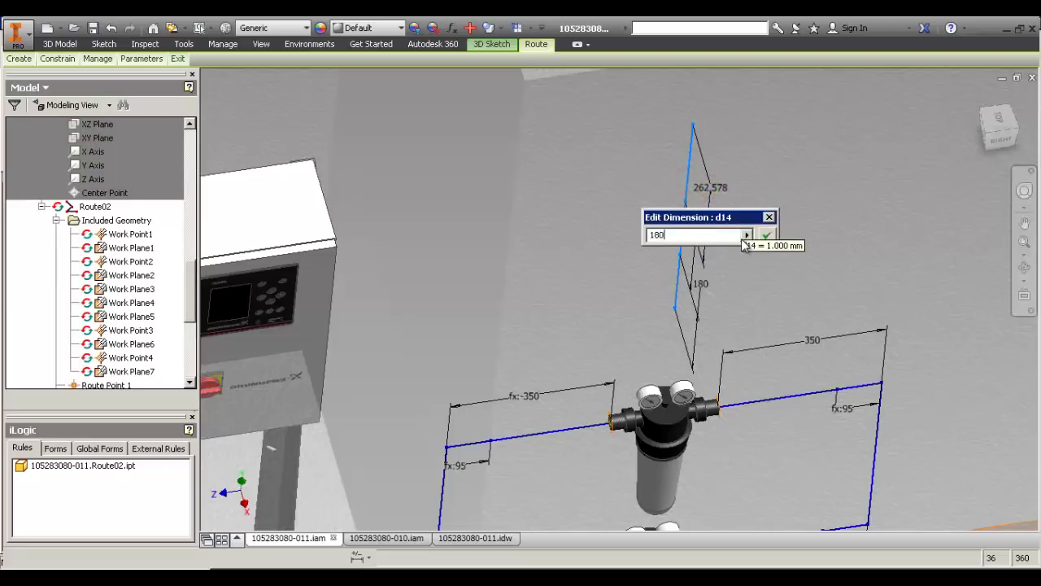
pyautogui.press('Return')
pyautogui.moveTo(784, 246); pyautogui.dragTo(773, 242, button='middle')
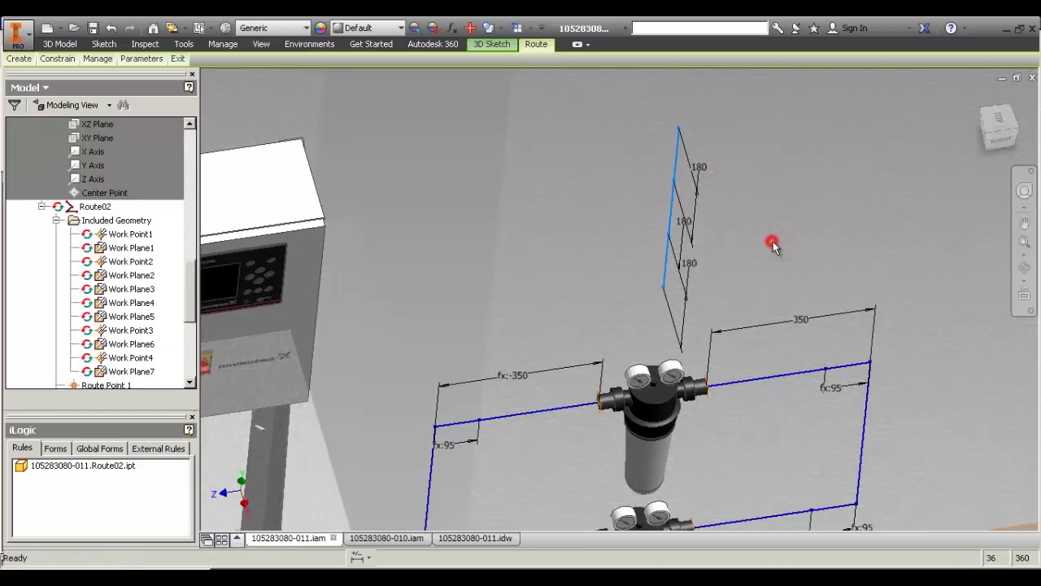
# Make the detached line collinear with the line joining the two outer corners on the side away from the pumps, and move it below the lower corner.
pyautogui.write('c')
pyautogui.click(773, 242)
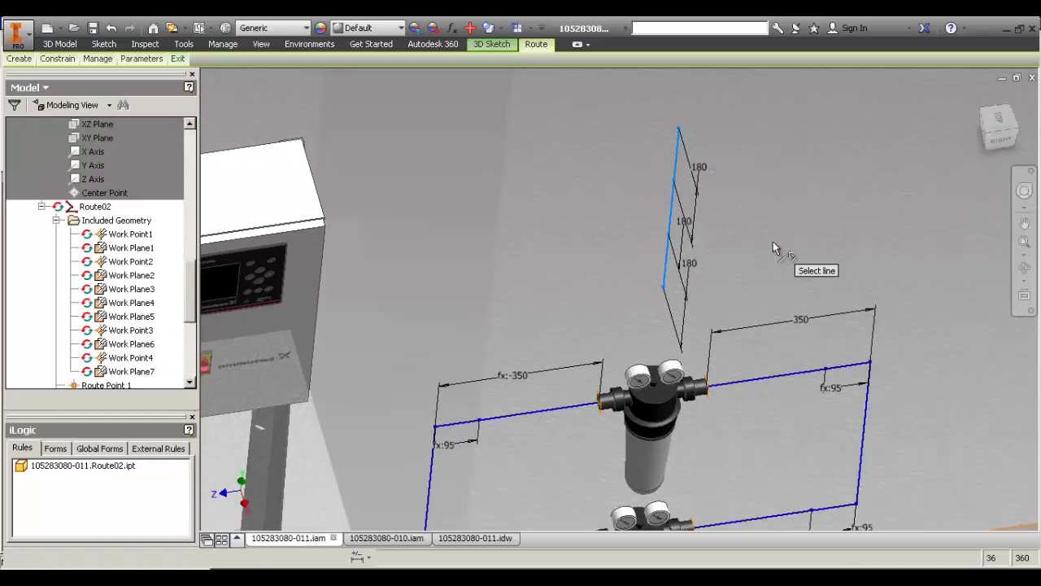
pyautogui.click(672, 257)
pyautogui.moveTo(887, 350); pyautogui.dragTo(860, 277, button='middle')
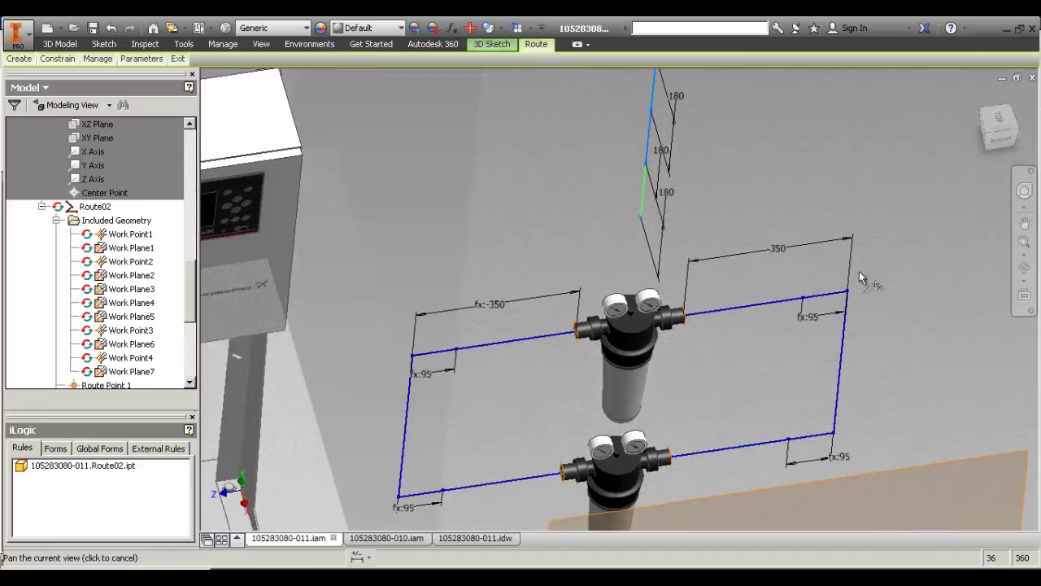
pyautogui.scroll(-3, 863, 326)
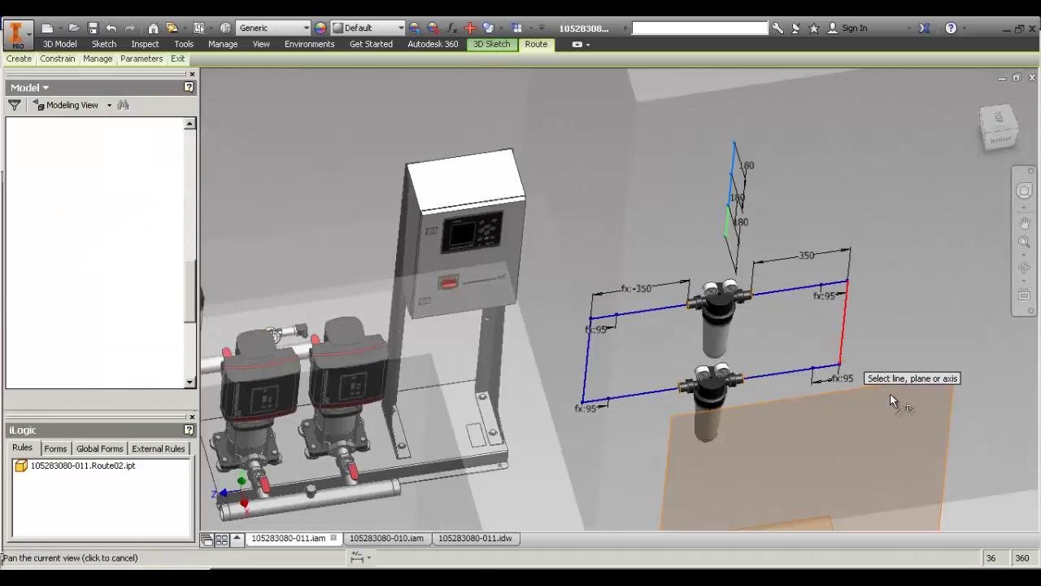
pyautogui.press('Escape')
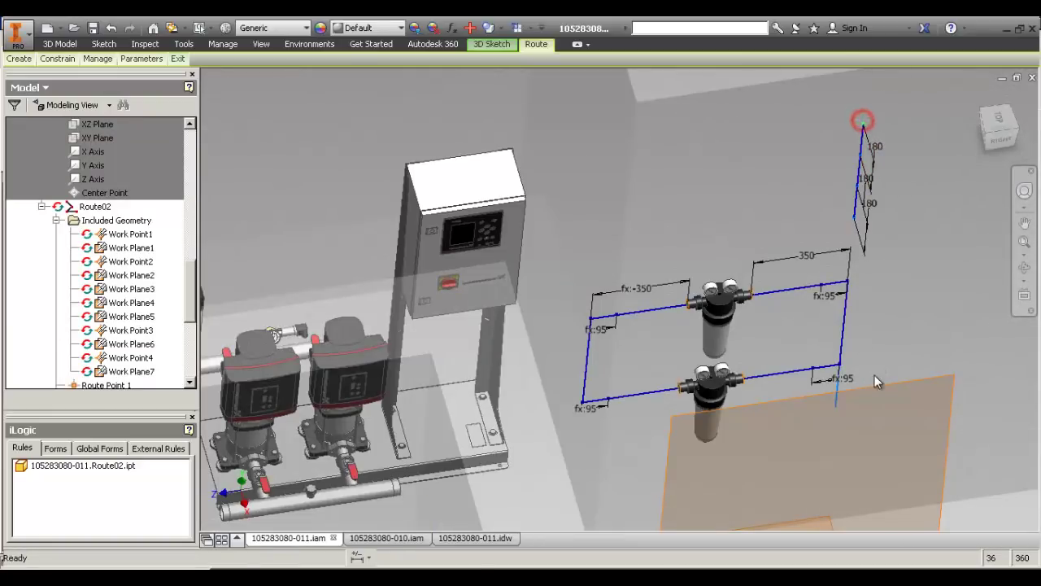
pyautogui.moveTo(859, 425); pyautogui.dragTo(818, 302, button='middle')
pyautogui.scroll(3, 818, 302)
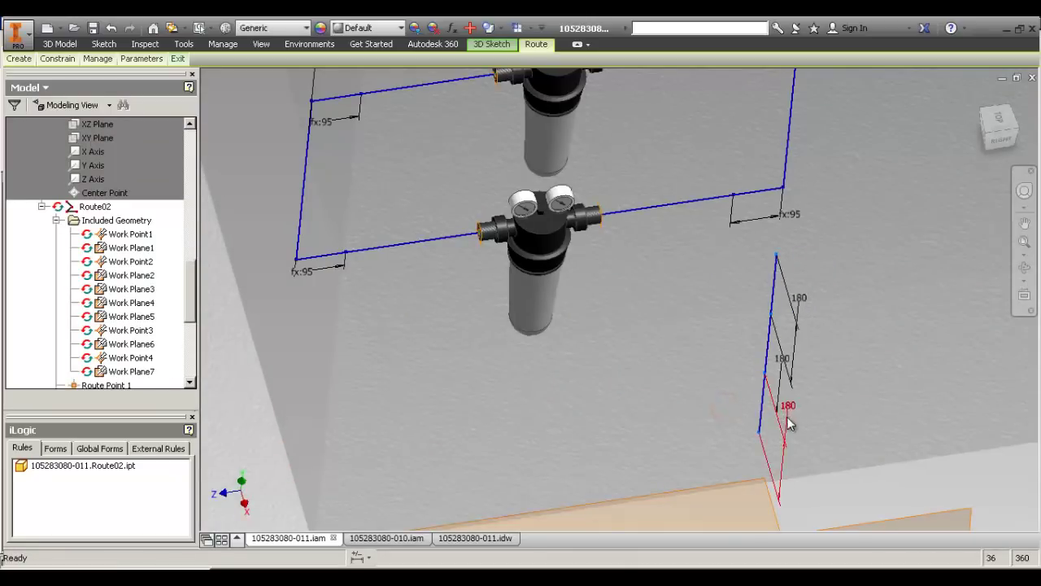
# Dimension the gap between the lower outer corner and the detached line's near end, and set it to the parameter e (39 mm).
pyautogui.moveTo(834, 272); pyautogui.dragTo(805, 303, button='middle')
pyautogui.press('d')
pyautogui.click(749, 286)
pyautogui.click(756, 221)
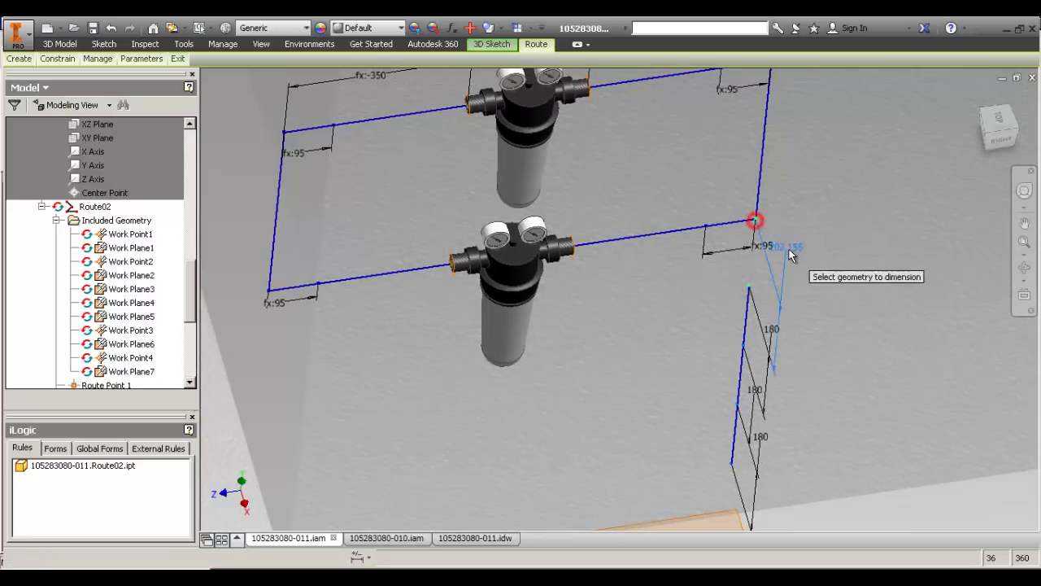
pyautogui.click(787, 249)
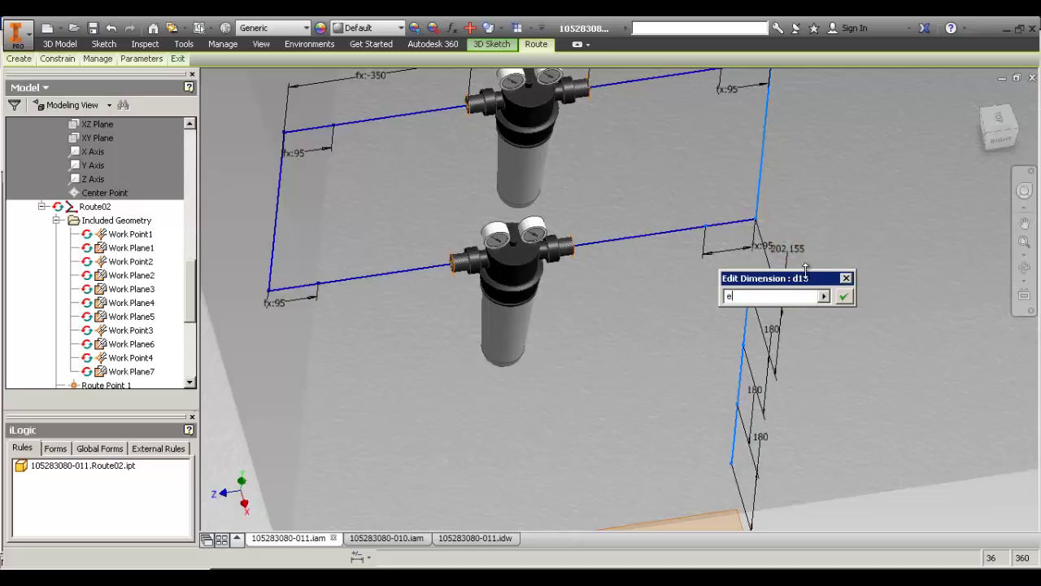
pyautogui.write('e')
pyautogui.press('Return')
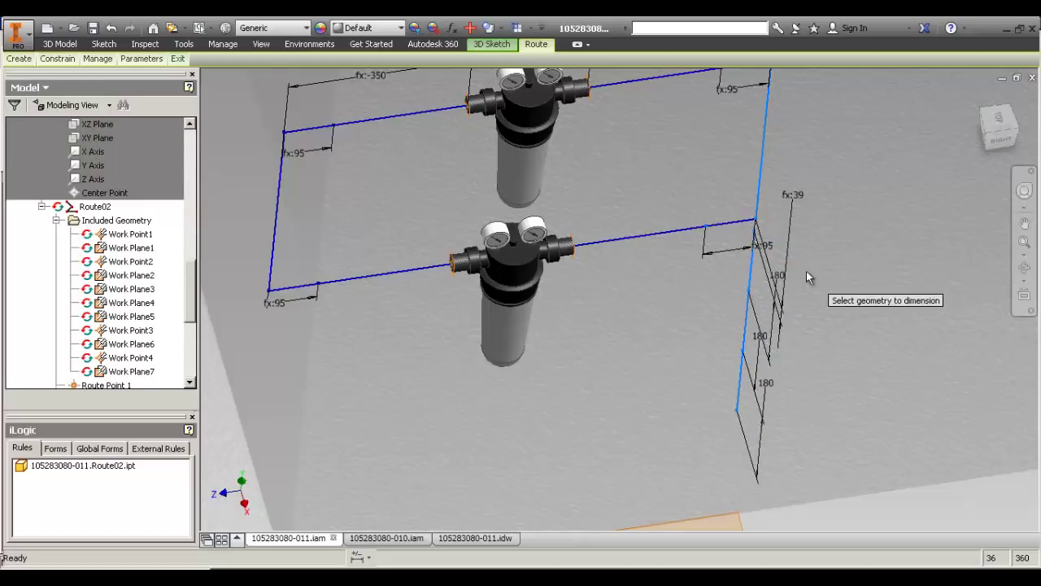
# Try moving the upper outer corner to test the constrained route, and undo the resulting change.
pyautogui.press('Escape')
pyautogui.click(718, 162)
pyautogui.moveTo(690, 178); pyautogui.dragTo(656, 264, button='middle')
pyautogui.click(656, 265)
pyautogui.click(738, 142)
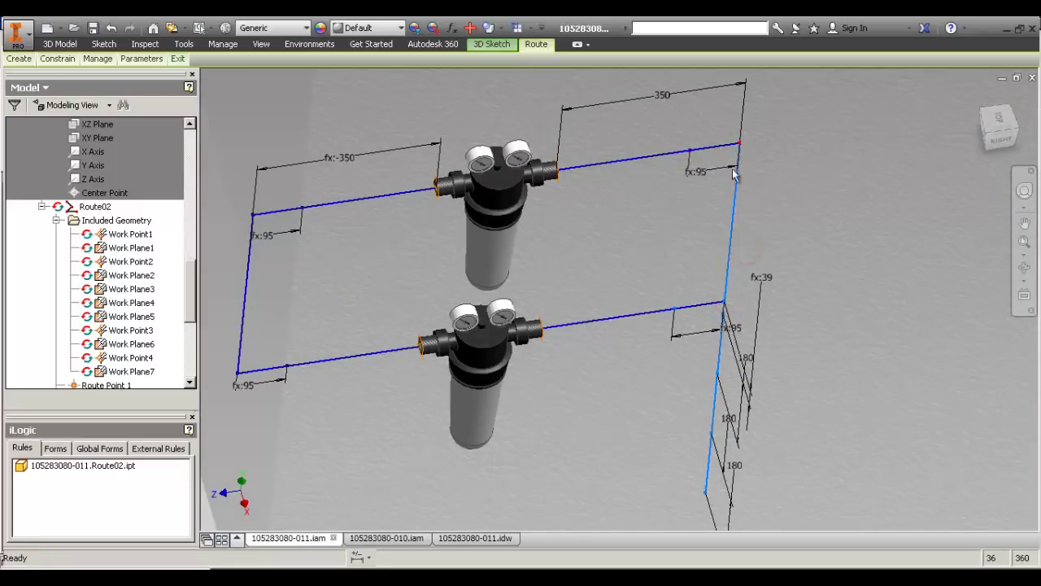
pyautogui.moveTo(636, 276); pyautogui.dragTo(679, 259, button='middle')
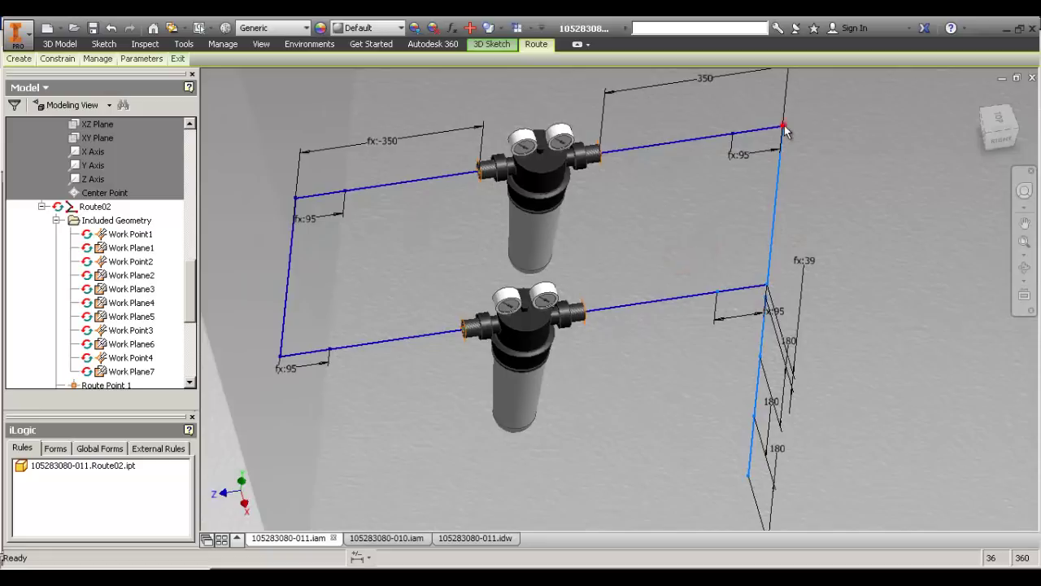
pyautogui.click(784, 126)
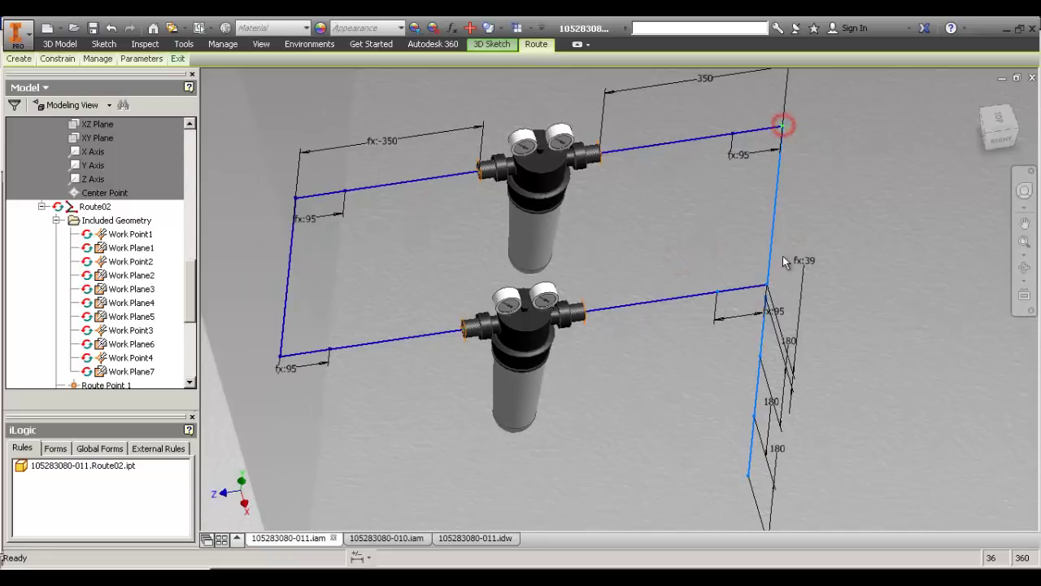
pyautogui.click(750, 346)
pyautogui.scroll(-4, 769, 313)
pyautogui.scroll(2, 751, 227)
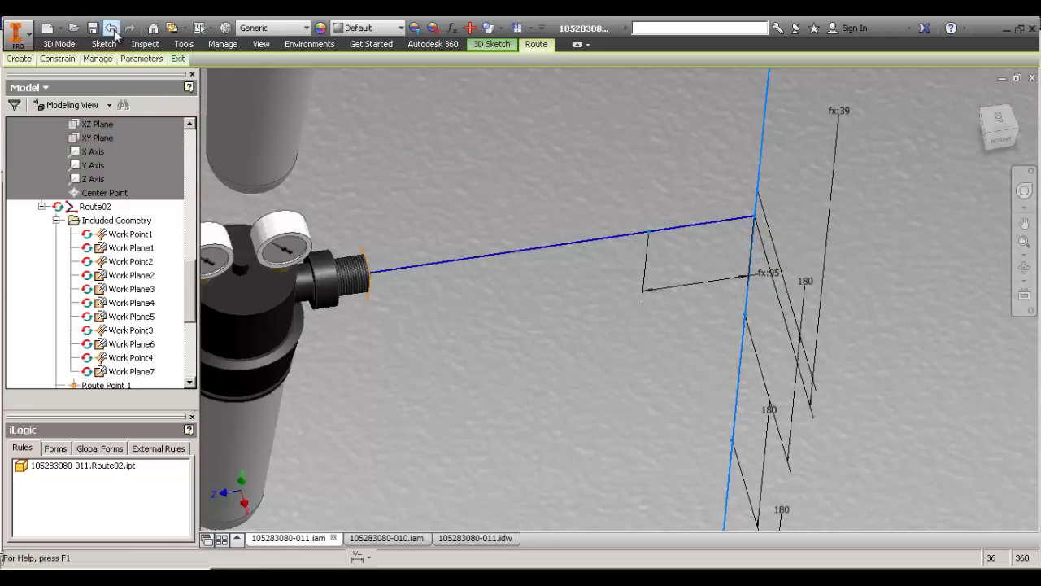
# Show the sketch constraints and replace the last segment's collinear constraint to the line between the outer corners with one on the middle segment.
pyautogui.moveTo(690, 344); pyautogui.dragTo(704, 220, button='middle')
pyautogui.scroll(3, 701, 225)
pyautogui.click(682, 260)
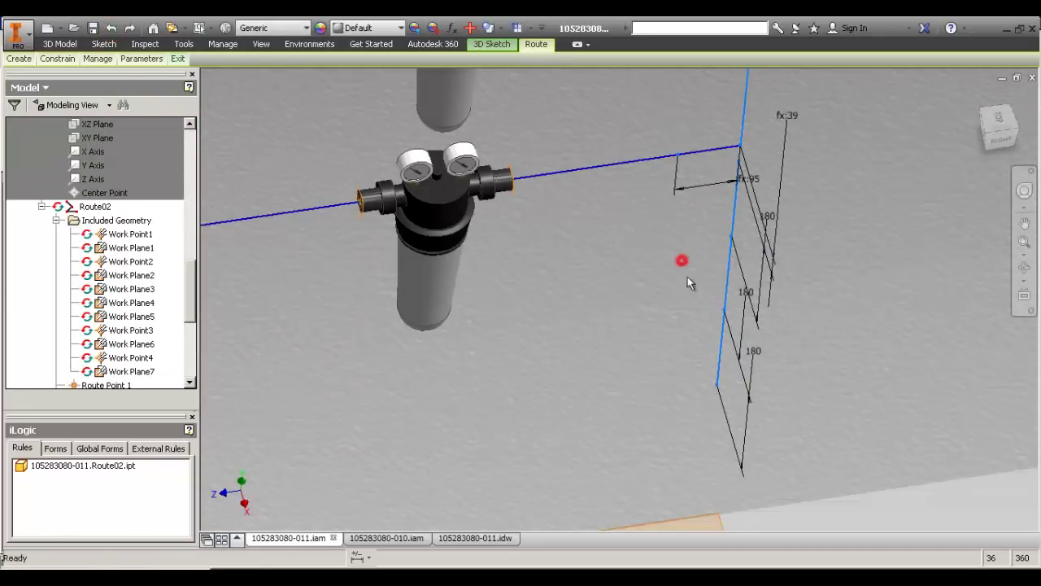
pyautogui.moveTo(691, 305); pyautogui.dragTo(676, 313, button='middle')
pyautogui.click(675, 306)
pyautogui.press('F8')
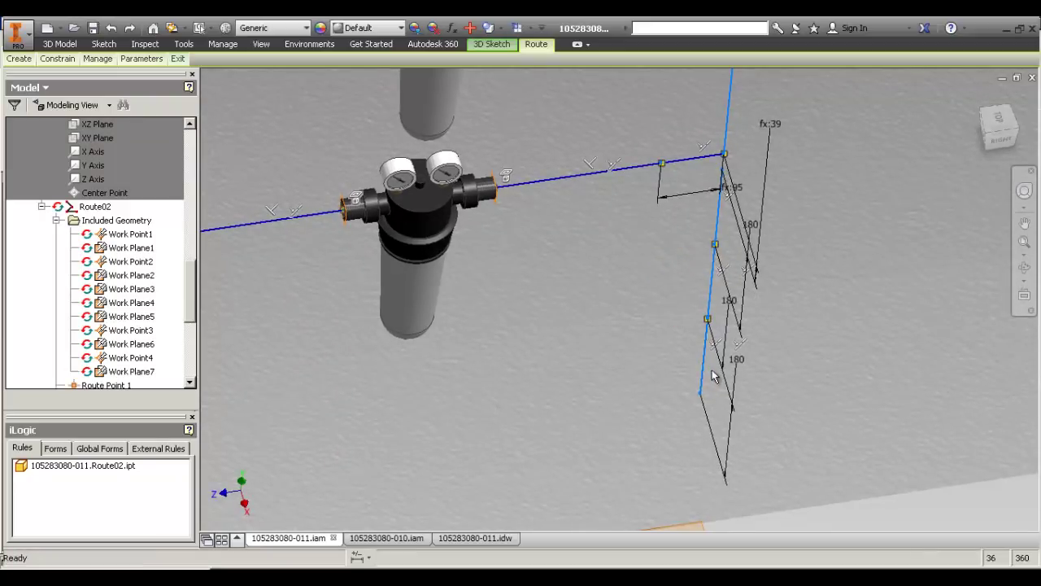
pyautogui.click(713, 348)
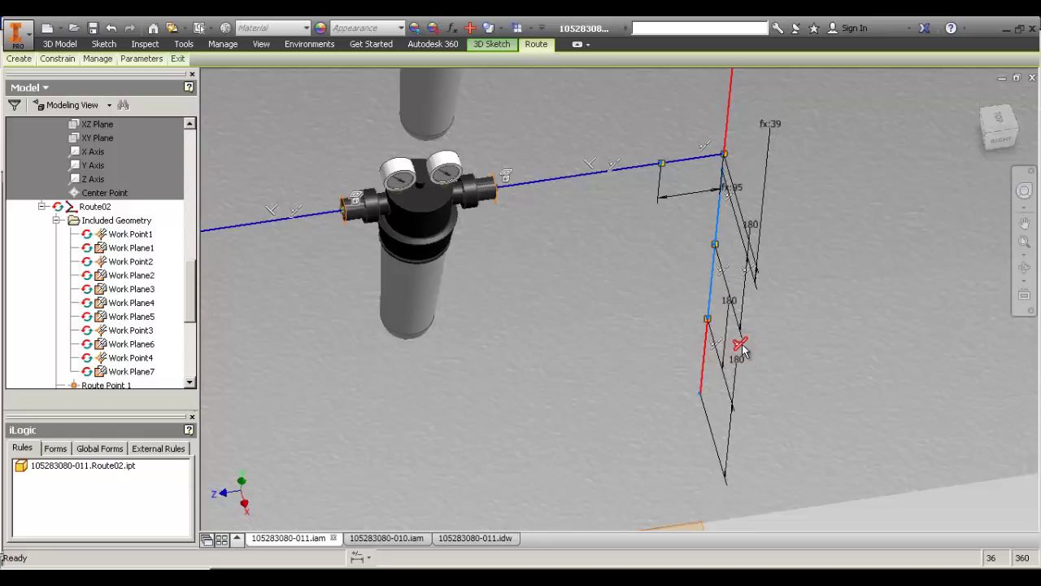
pyautogui.click(819, 296)
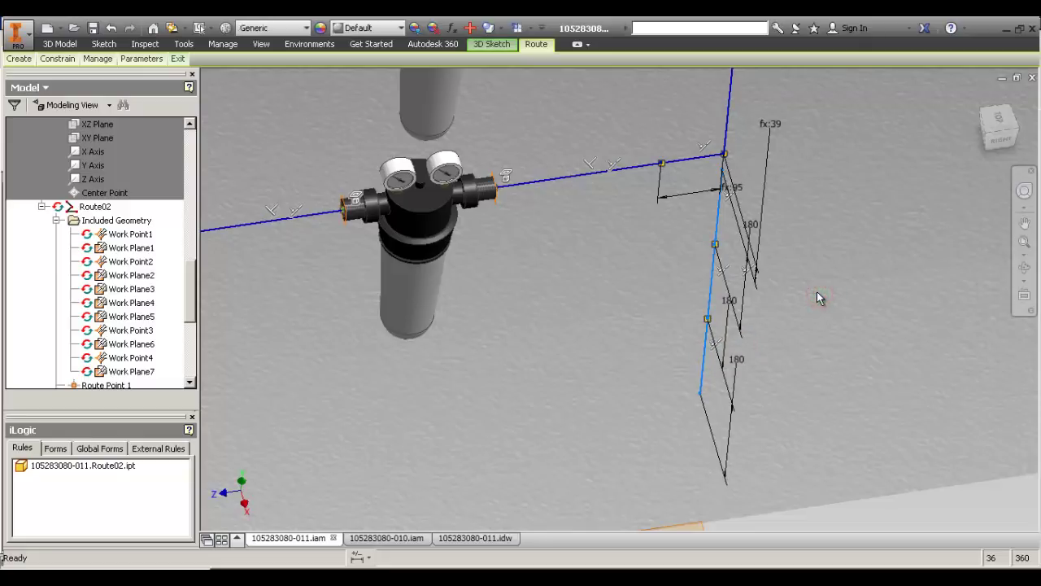
pyautogui.click(727, 128)
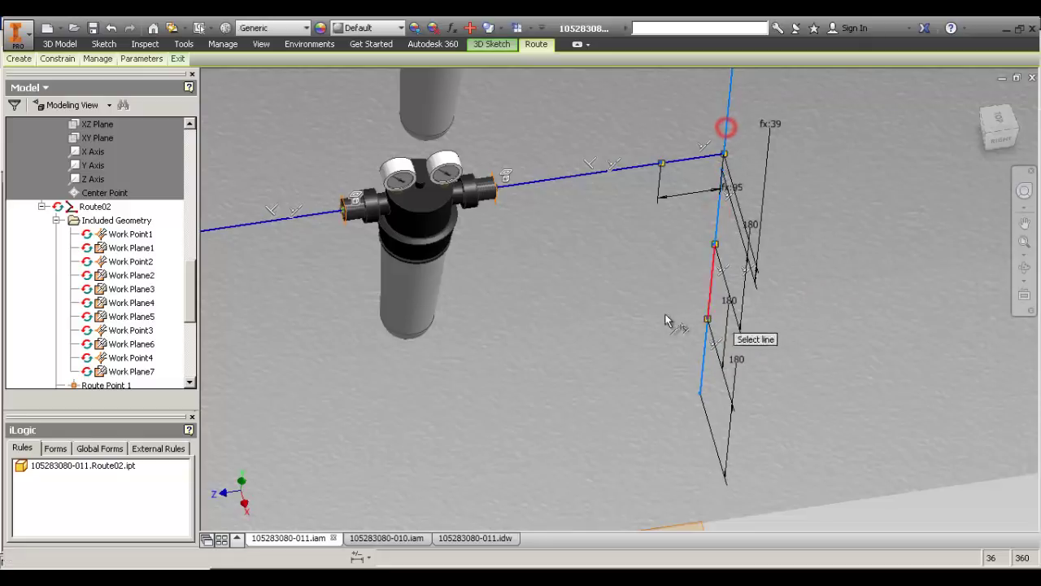
pyautogui.press('Escape')
pyautogui.moveTo(616, 326); pyautogui.dragTo(614, 347, button='middle')
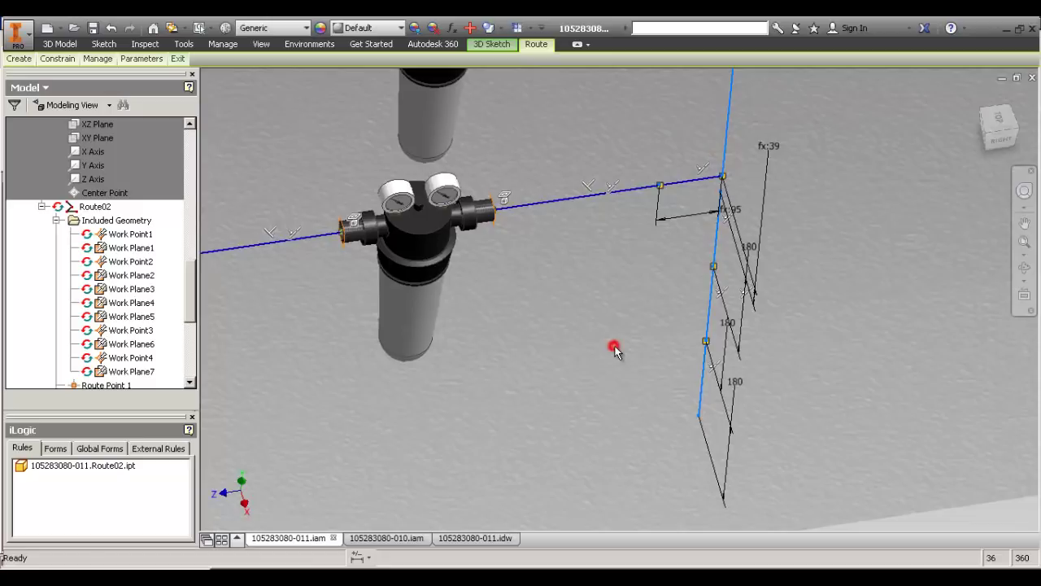
# Add a route segment about 158 mm long from the lower line's far end, perpendicular to it and pointing away from the filters.
pyautogui.click(697, 414)
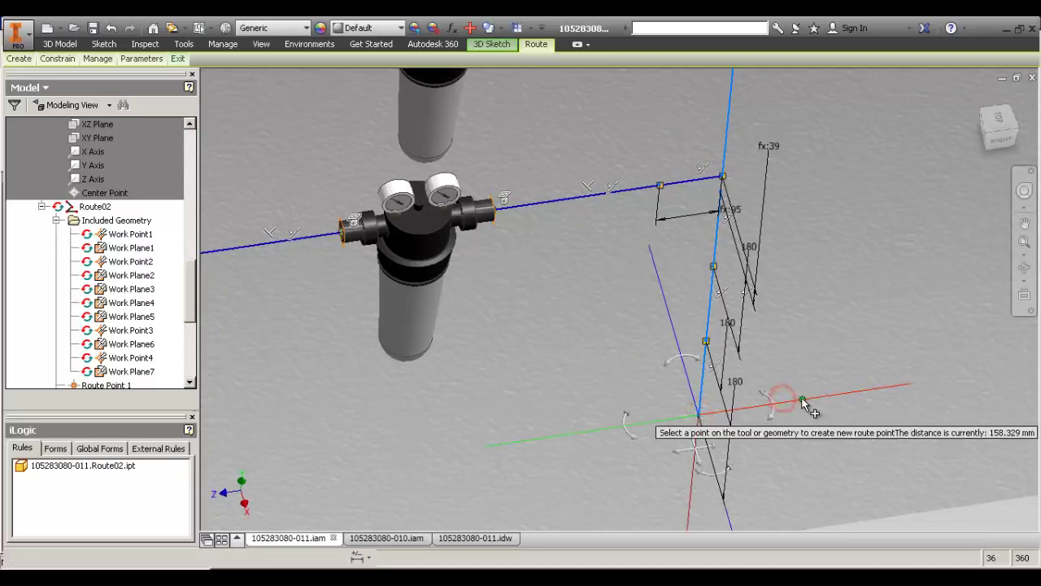
pyautogui.click(802, 400)
pyautogui.moveTo(650, 326); pyautogui.dragTo(689, 329, button='middle')
# Hide all of Route02's included work points and work planes.
pyautogui.keyDown('shift'); pyautogui.click(131, 371); pyautogui.keyUp('shift')
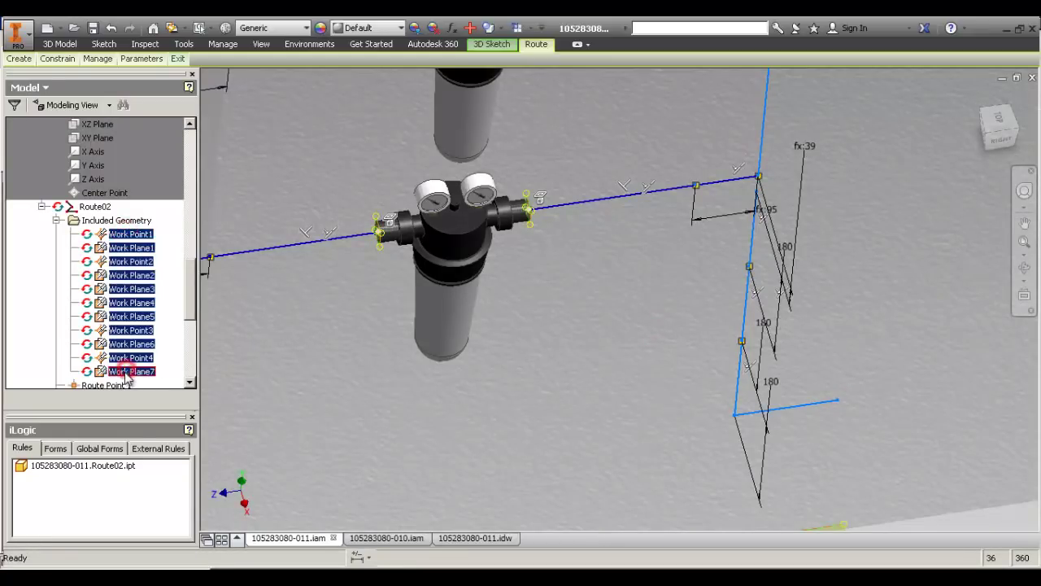
pyautogui.rightClick(129, 371)
pyautogui.click(157, 453)
pyautogui.moveTo(345, 388); pyautogui.dragTo(701, 431, button='middle')
pyautogui.scroll(3, 700, 431)
pyautogui.click(666, 295)
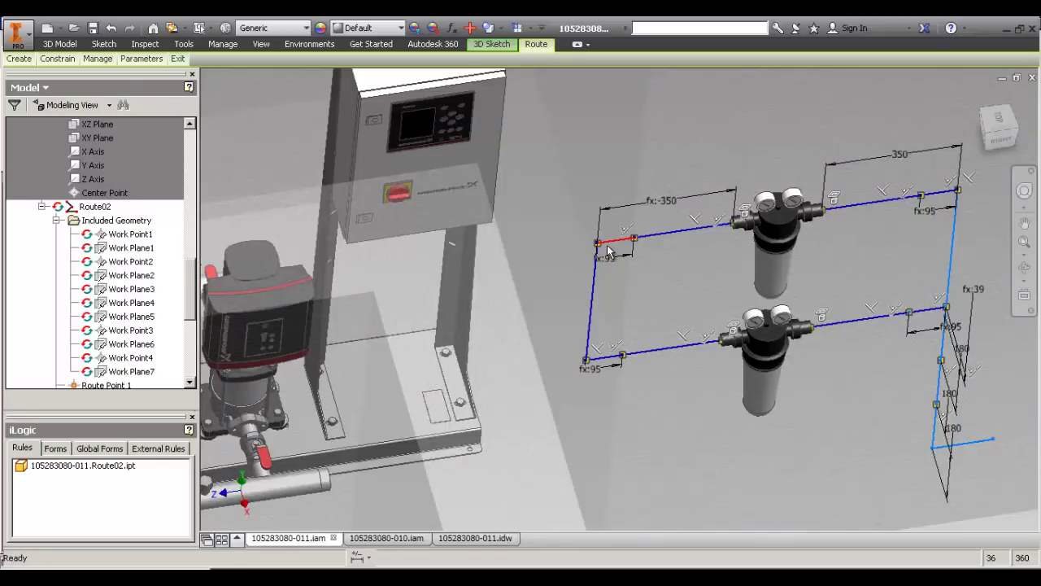
# Extend the route's free end straight on with three segments about 95, 122 and 88 mm long, and delete the first to leave a detached two-segment line.
pyautogui.moveTo(668, 272); pyautogui.dragTo(450, 262, button='middle')
pyautogui.press('r')
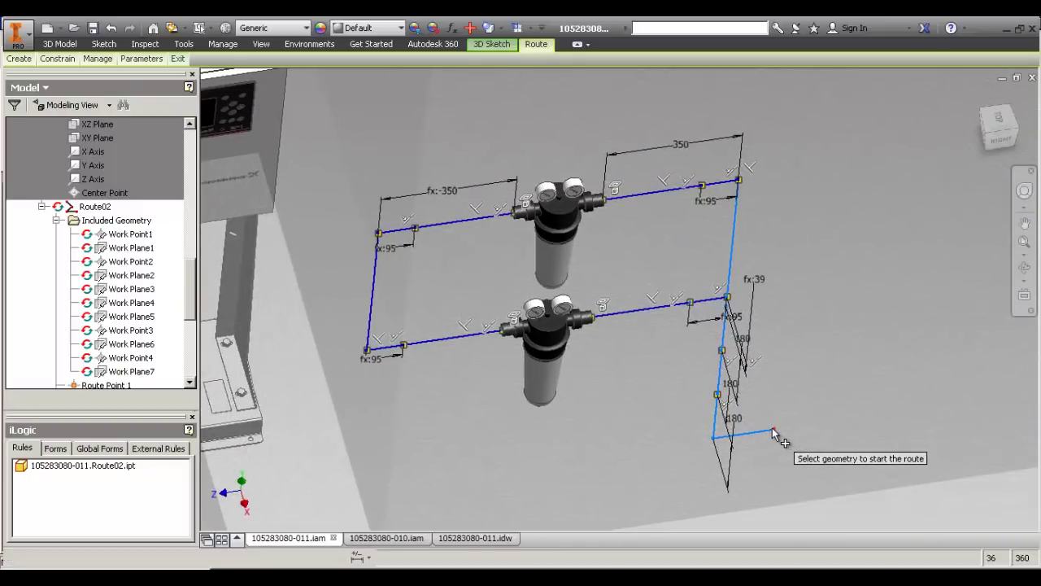
pyautogui.click(772, 427)
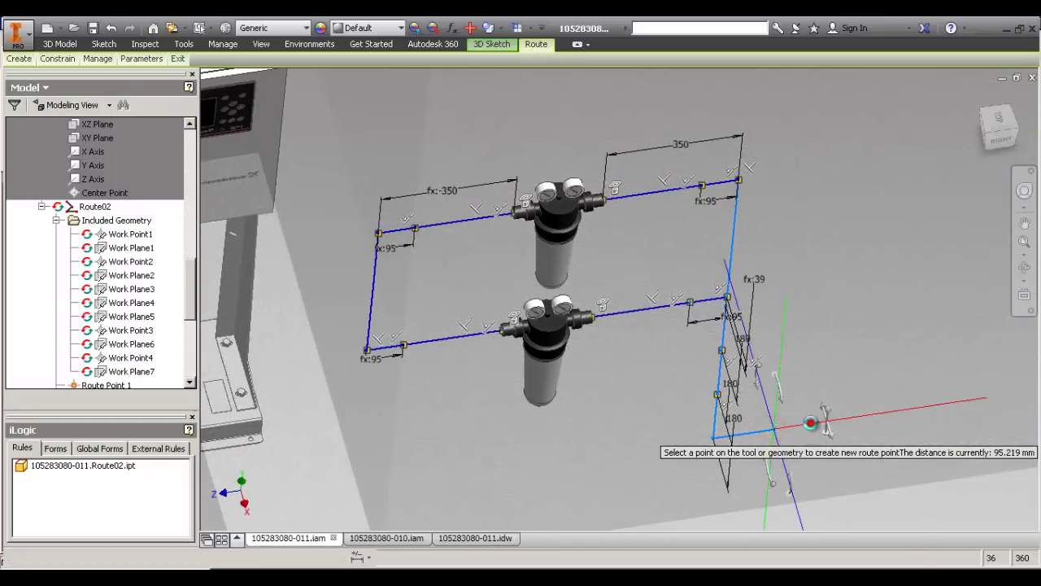
pyautogui.click(856, 418)
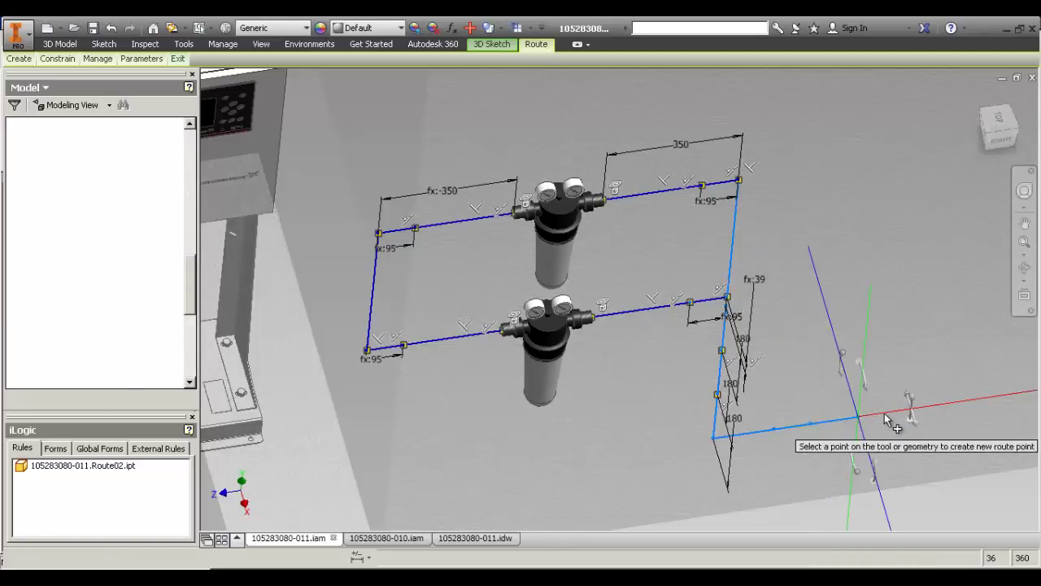
pyautogui.click(884, 413)
pyautogui.press('Escape')
pyautogui.click(794, 436)
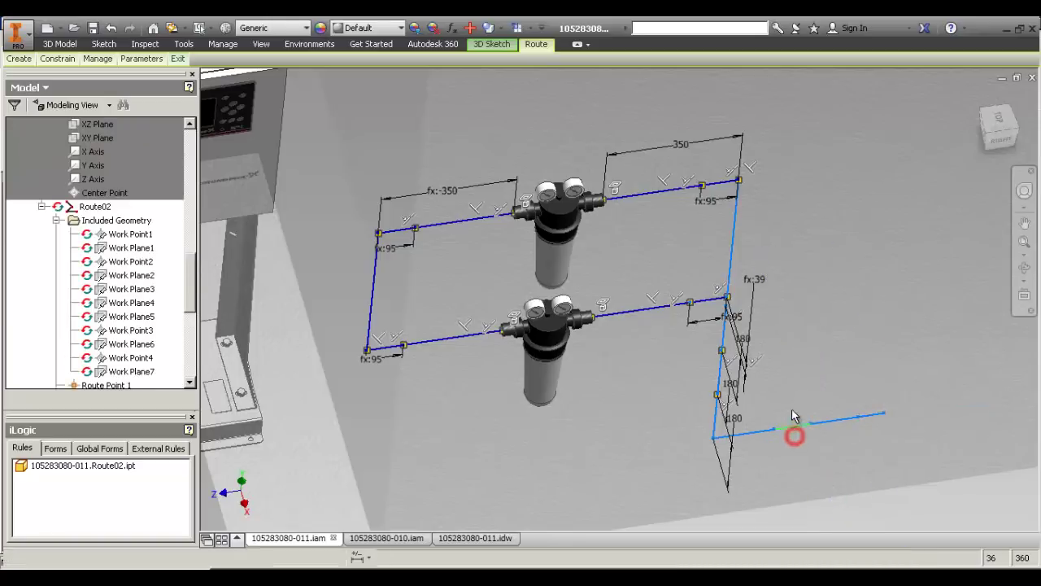
pyautogui.press('Delete')
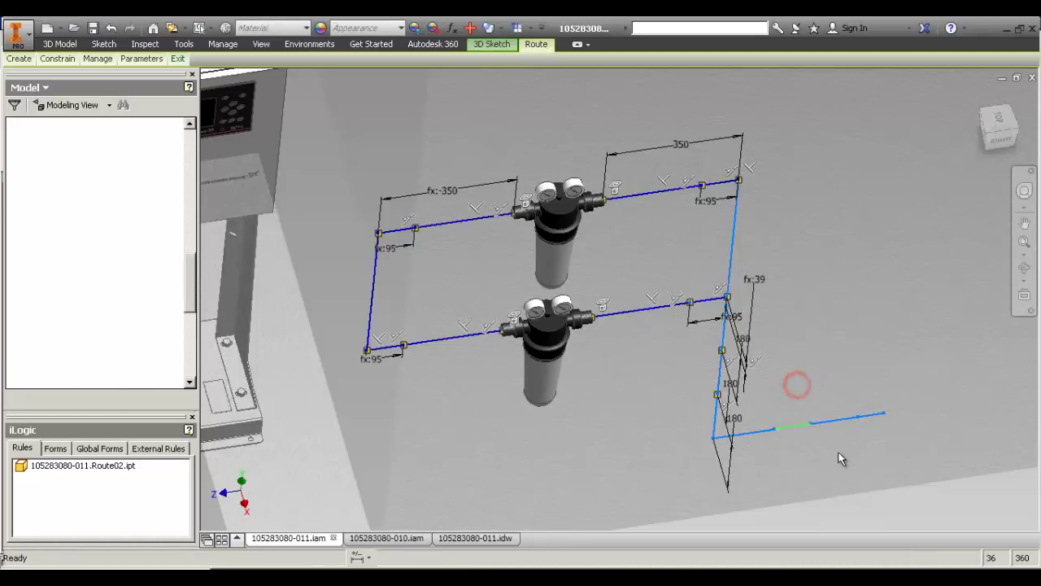
# Dimension the detached two-segment line's segment nearest the route and set its length to 100 mm.
pyautogui.press('d')
pyautogui.click(834, 421)
pyautogui.click(834, 425)
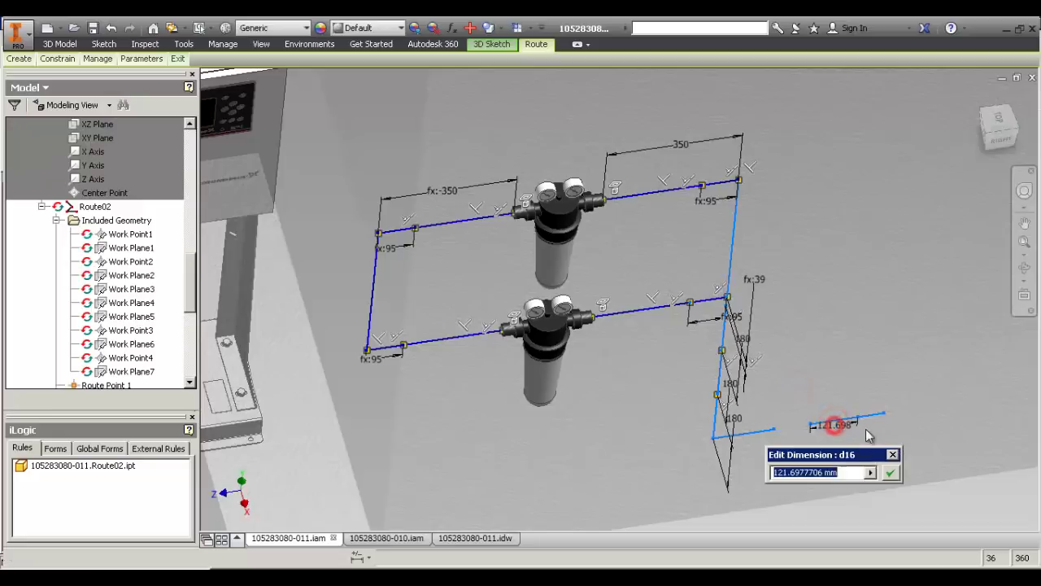
pyautogui.write('100')
pyautogui.press('Return')
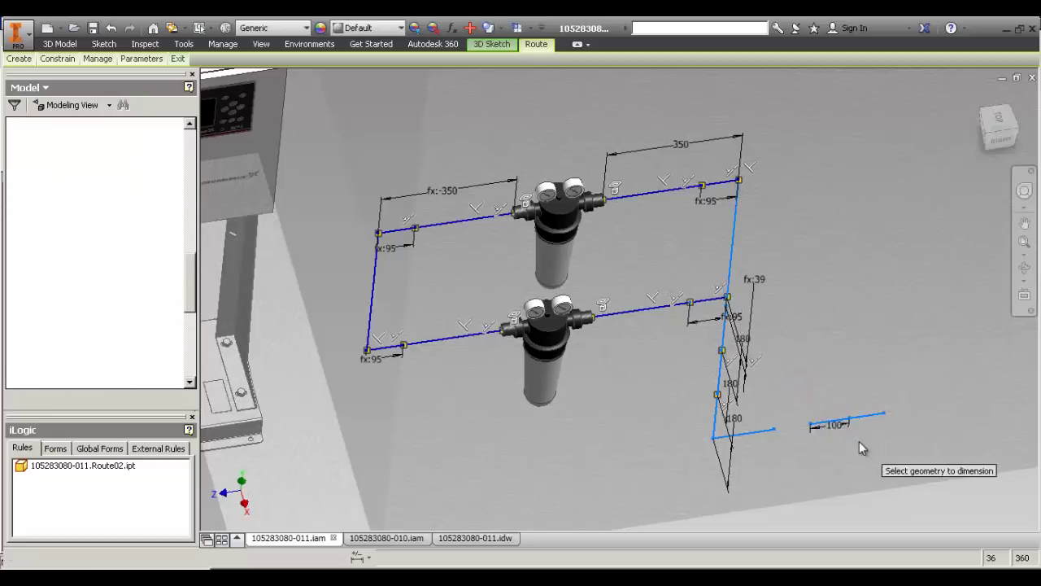
# Dimension the detached line's second segment and link its length to the first segment's 100 mm dimension (d16).
pyautogui.scroll(5, 814, 449)
pyautogui.click(764, 382)
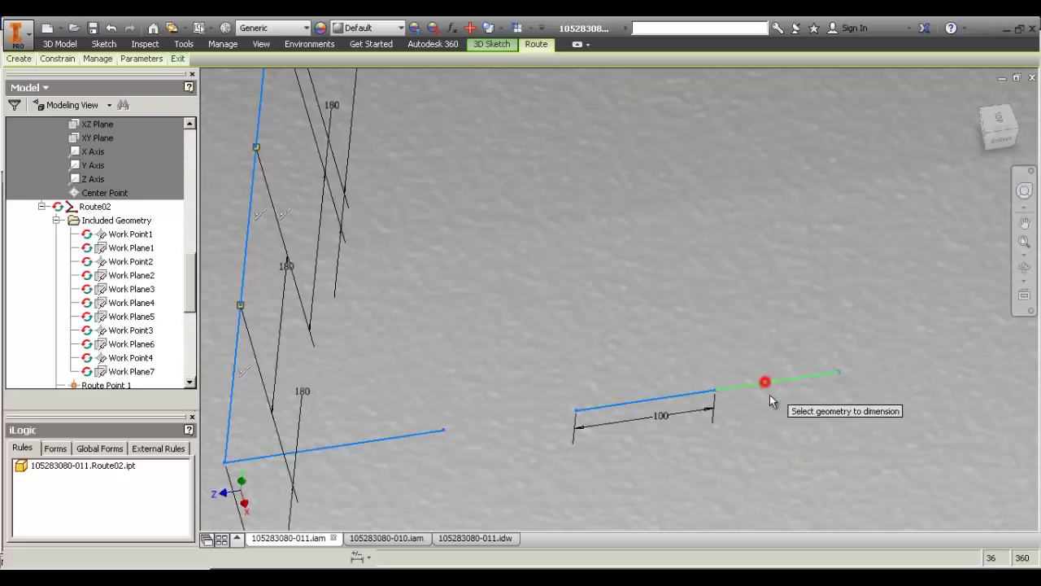
pyautogui.click(767, 393)
pyautogui.click(667, 415)
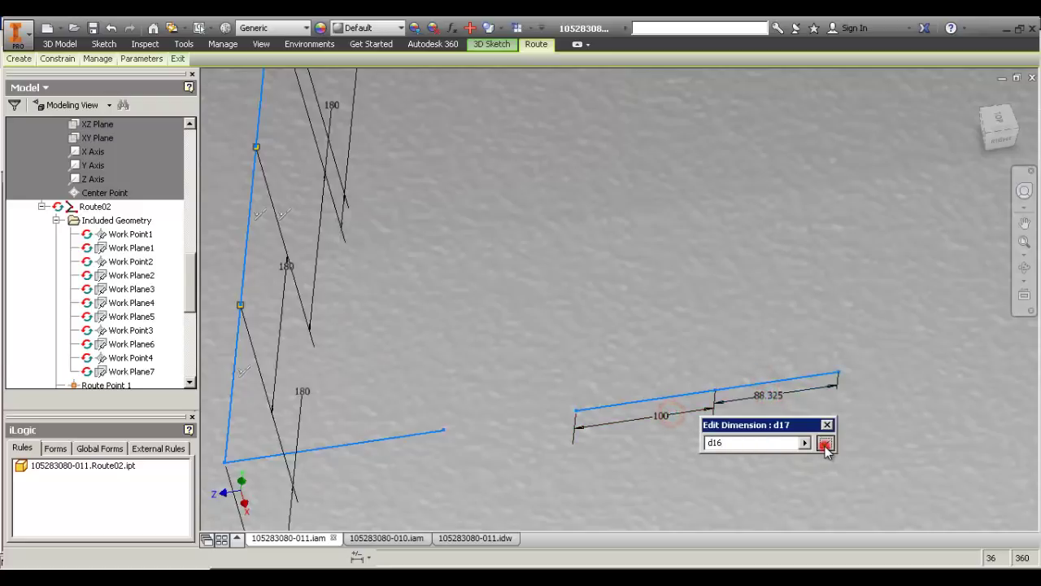
pyautogui.click(825, 443)
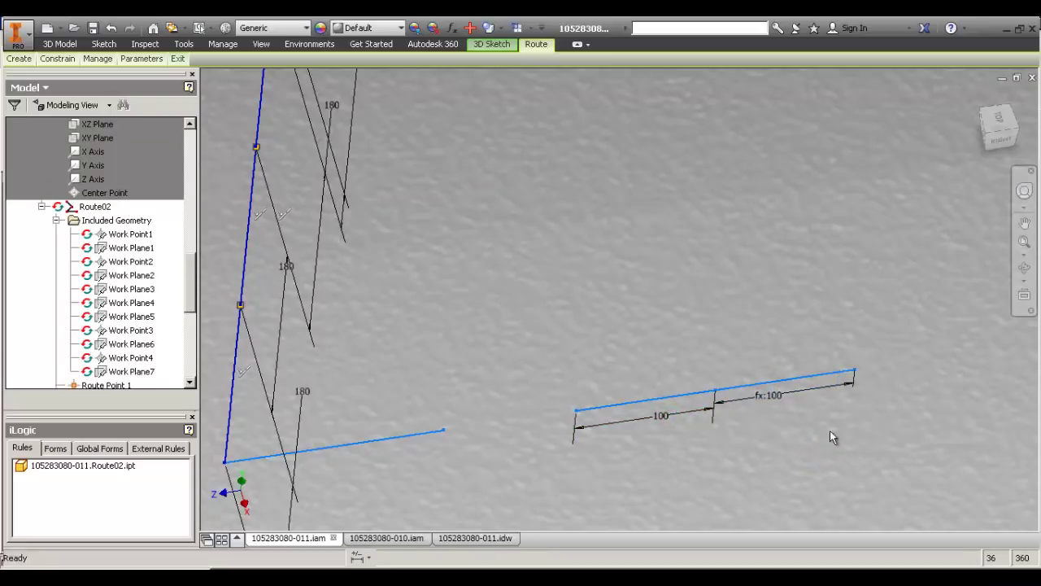
# Make the detached line collinear with the upper filter's pipe line at the pump-side corner, and move it beyond that corner toward the pumps.
pyautogui.click(814, 372)
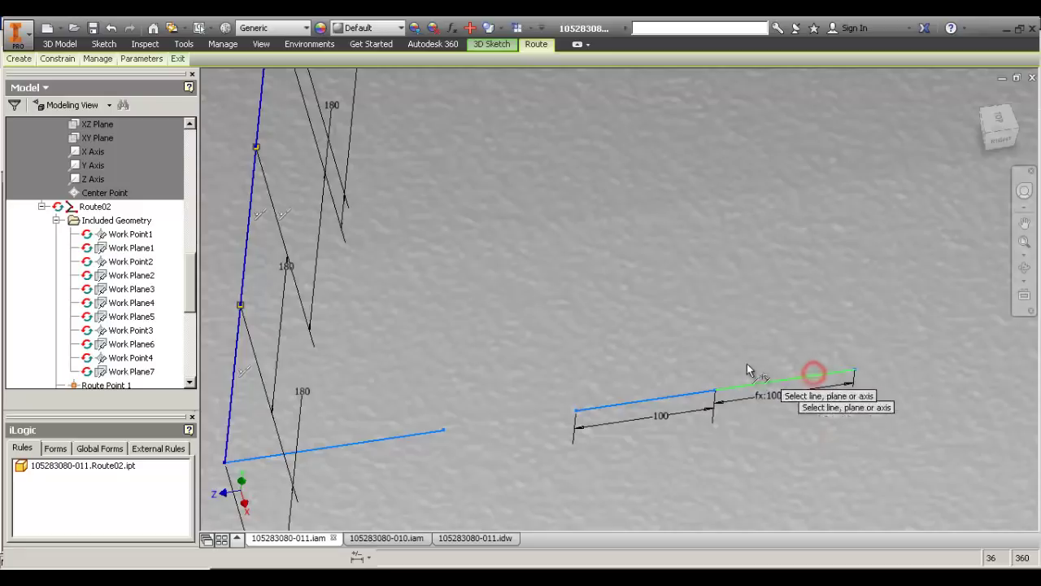
pyautogui.scroll(-5, 752, 366)
pyautogui.moveTo(753, 367); pyautogui.dragTo(870, 376, button='middle')
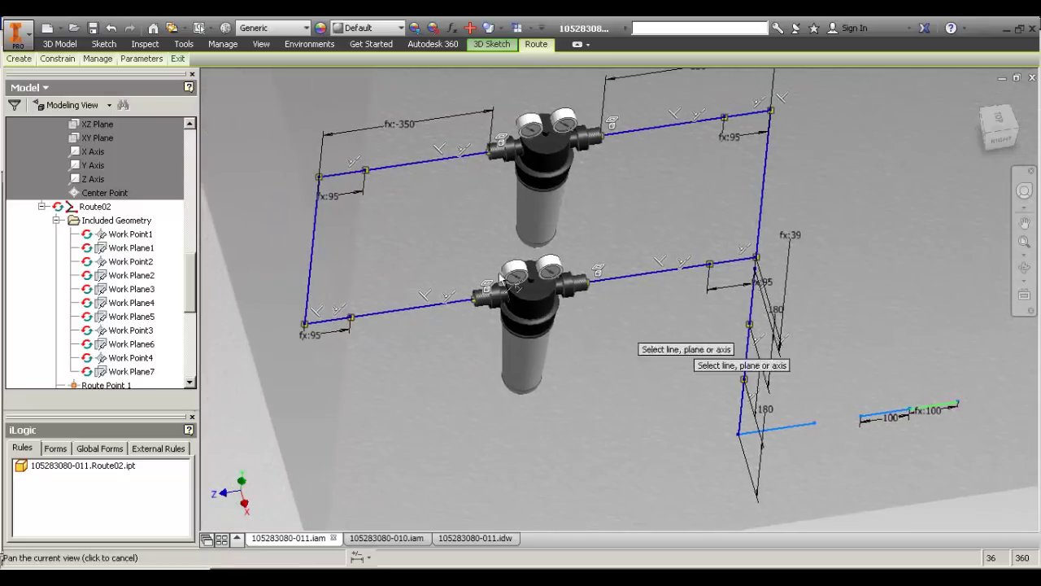
pyautogui.click(328, 178)
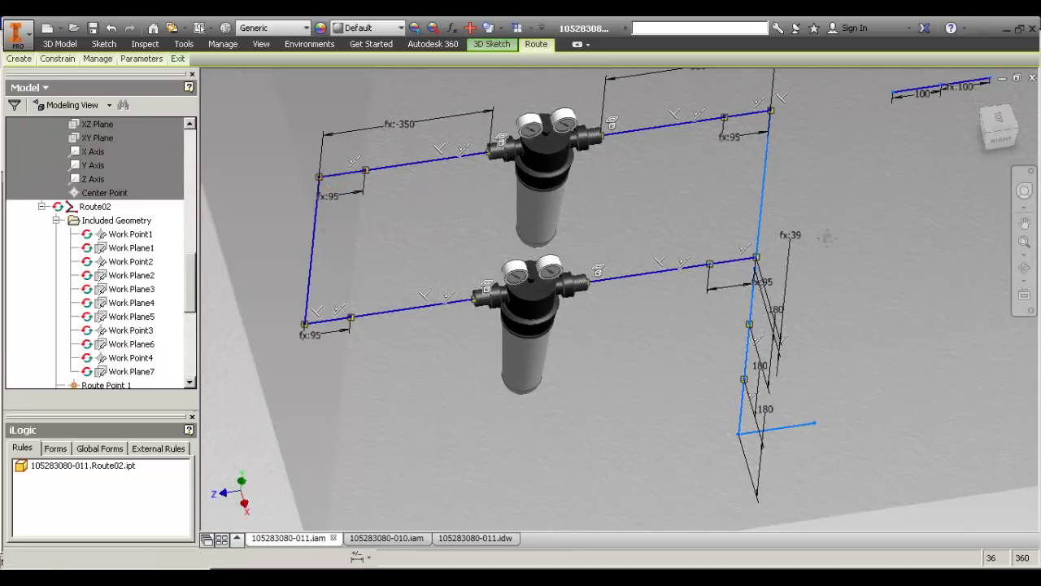
pyautogui.moveTo(828, 237); pyautogui.dragTo(836, 321, button='middle')
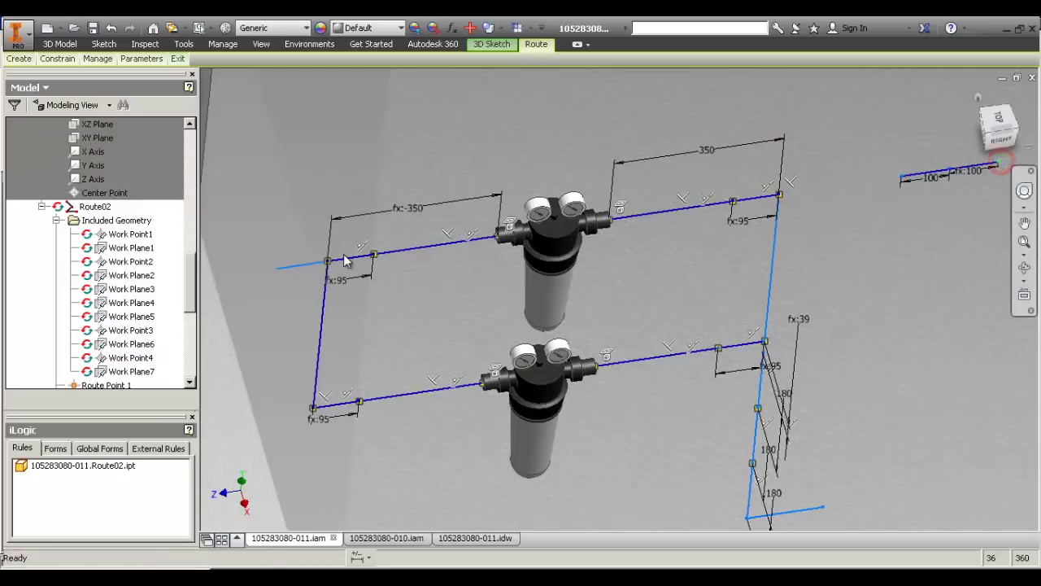
pyautogui.scroll(5, 291, 236)
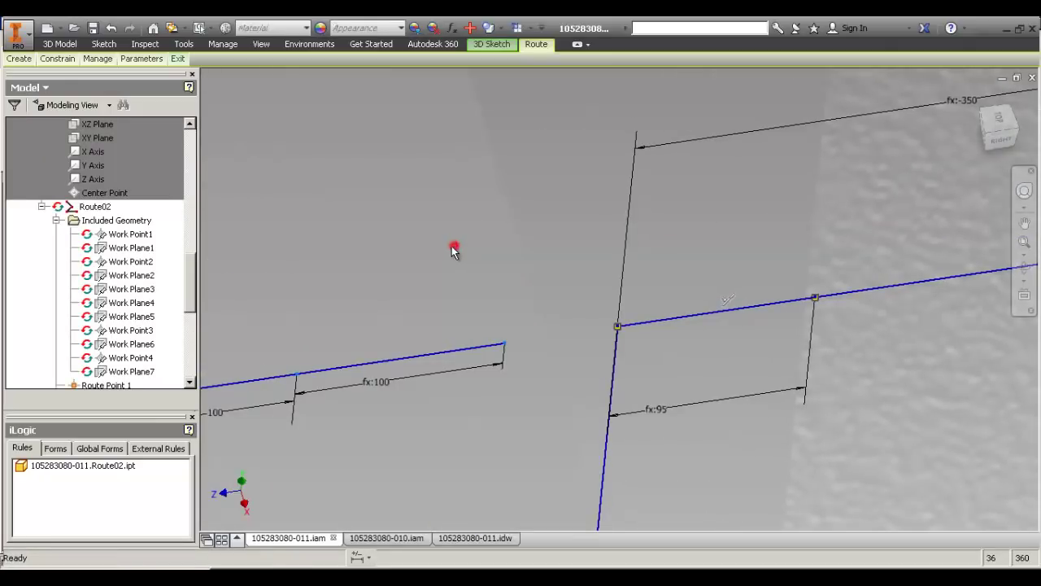
# Try to extend the detached line to the upper pump-side corner with the Extend command, and undo it.
pyautogui.click(503, 345)
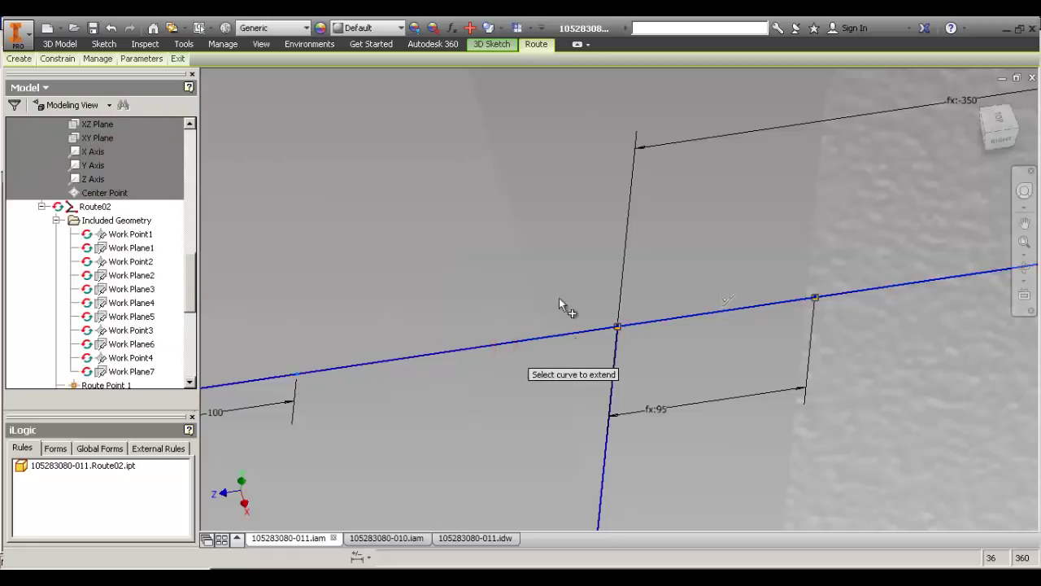
pyautogui.hotkey('ctrl', 'z')
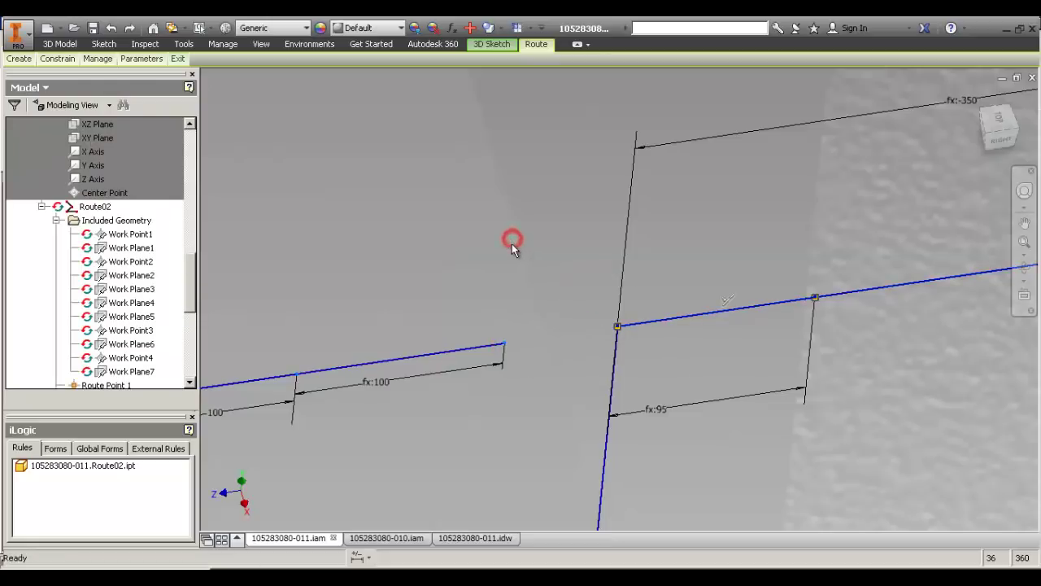
pyautogui.write('ex')
pyautogui.press('Return')
pyautogui.click(507, 341)
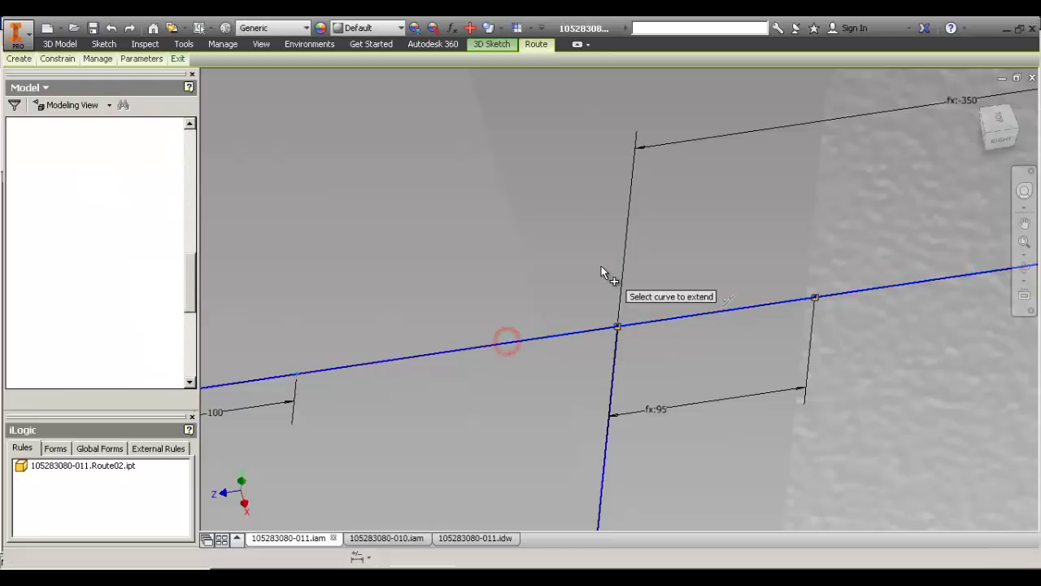
pyautogui.press('Escape')
pyautogui.hotkey('ctrl', 'z')
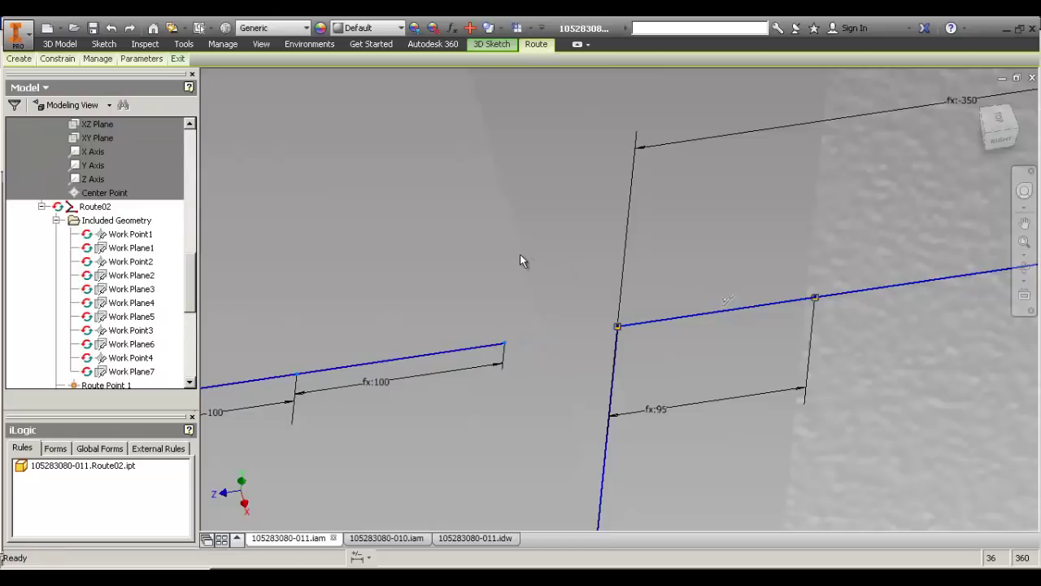
# Dimension the gap between the detached line's near end and the upper pump-side corner, and set it to the 39 mm parameter.
pyautogui.write('d')
pyautogui.press('Return')
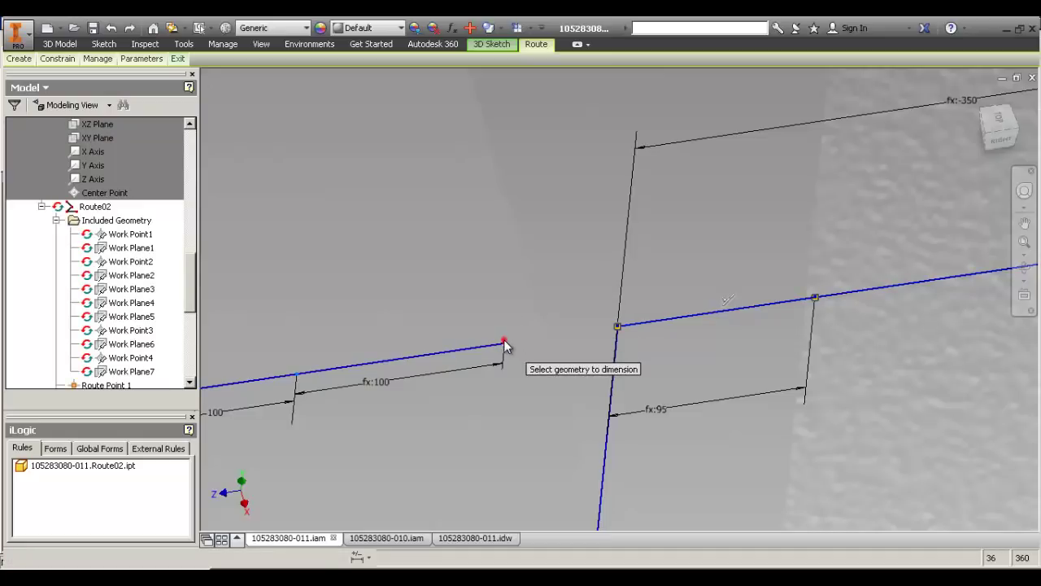
pyautogui.click(503, 345)
pyautogui.click(618, 326)
pyautogui.click(541, 254)
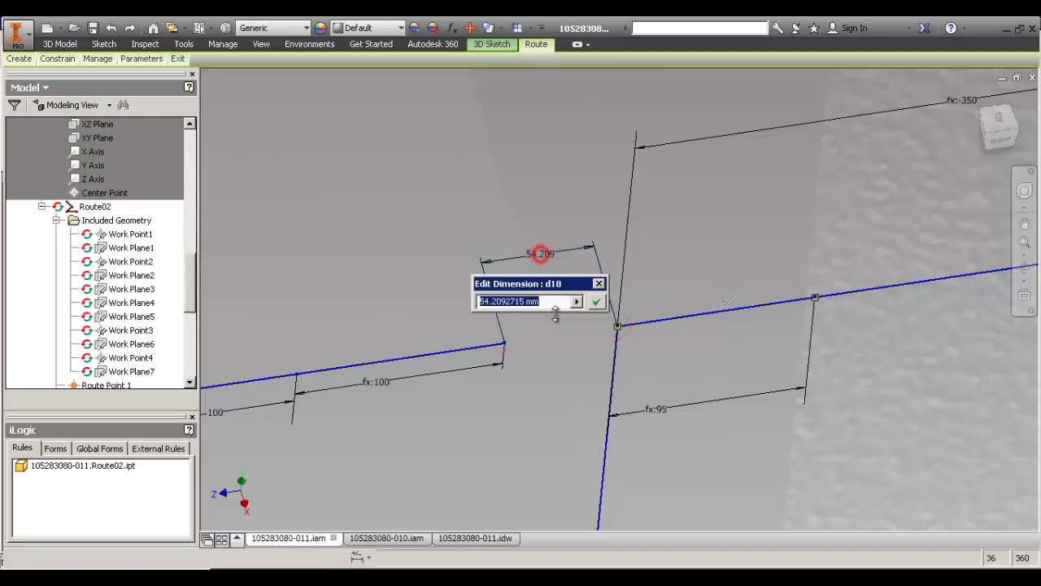
pyautogui.write('39')
pyautogui.press('Return')
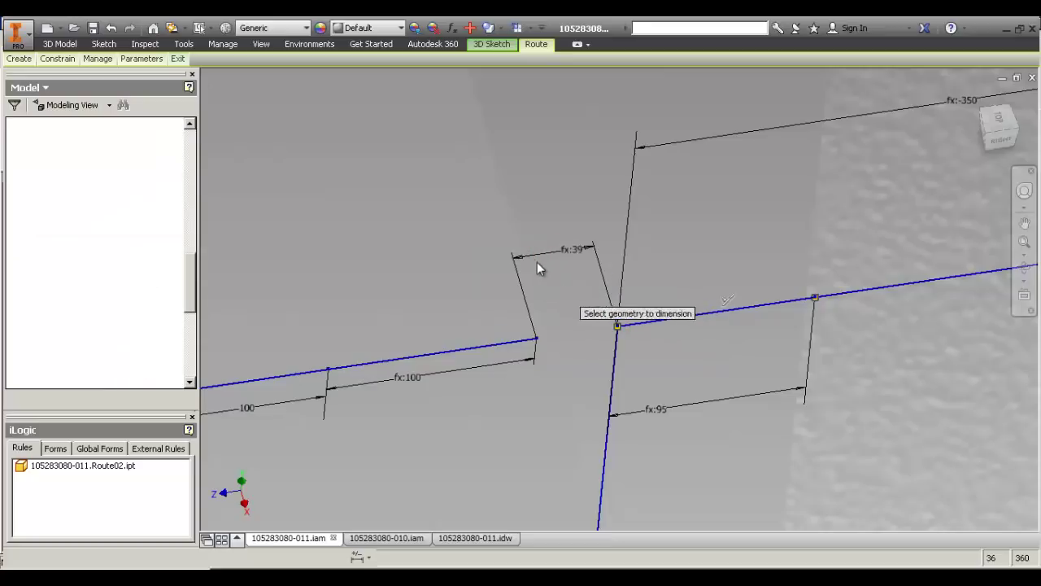
# Delete the outer 100 mm segment of the detached line beyond the upper pump-side corner.
pyautogui.scroll(-3, 536, 262)
pyautogui.moveTo(479, 213); pyautogui.dragTo(471, 272, button='middle')
pyautogui.click(413, 358)
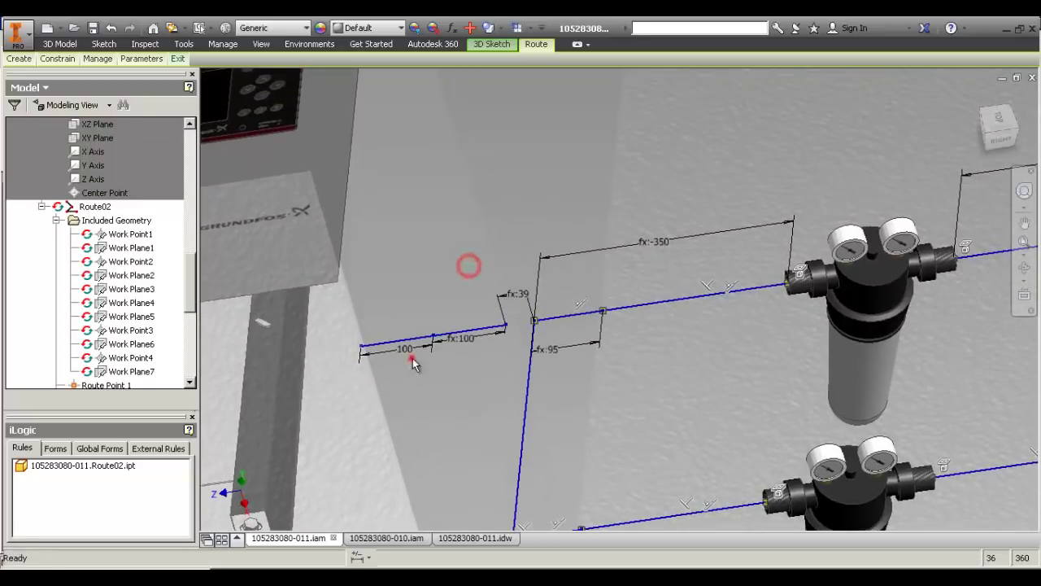
pyautogui.click(411, 359)
pyautogui.press('Delete')
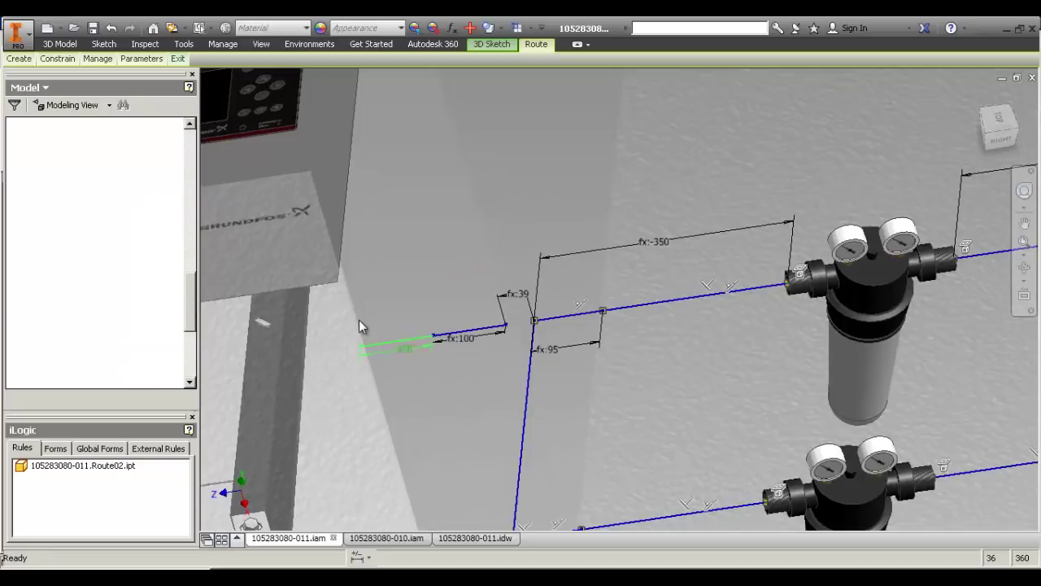
pyautogui.click(484, 309)
pyautogui.moveTo(508, 338); pyautogui.dragTo(510, 302, button='middle')
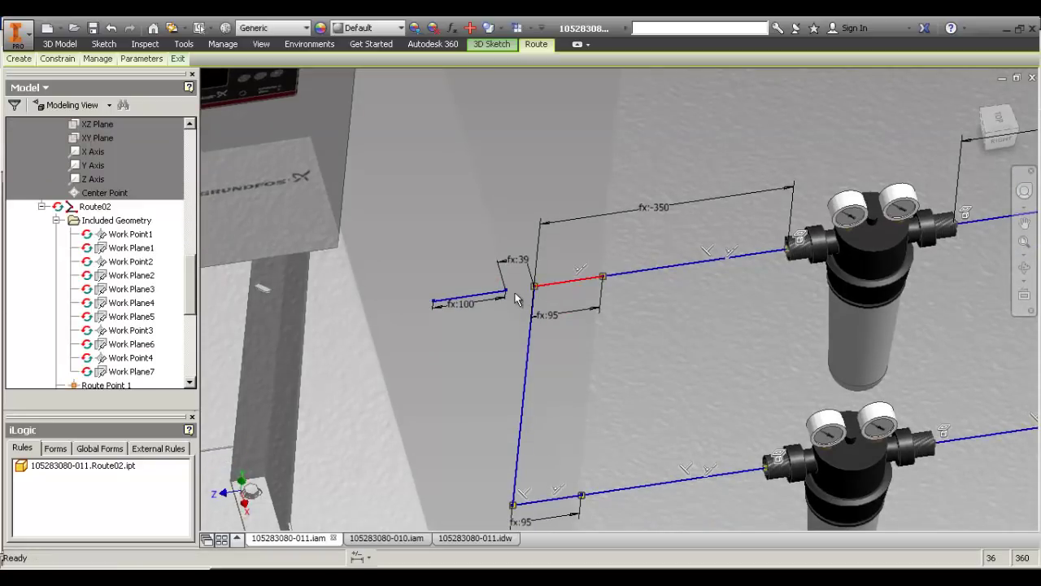
# Draw two connected route segments from the detached line's free end, the first perpendicular to it and the second downward, about 198 mm long.
pyautogui.click(434, 302)
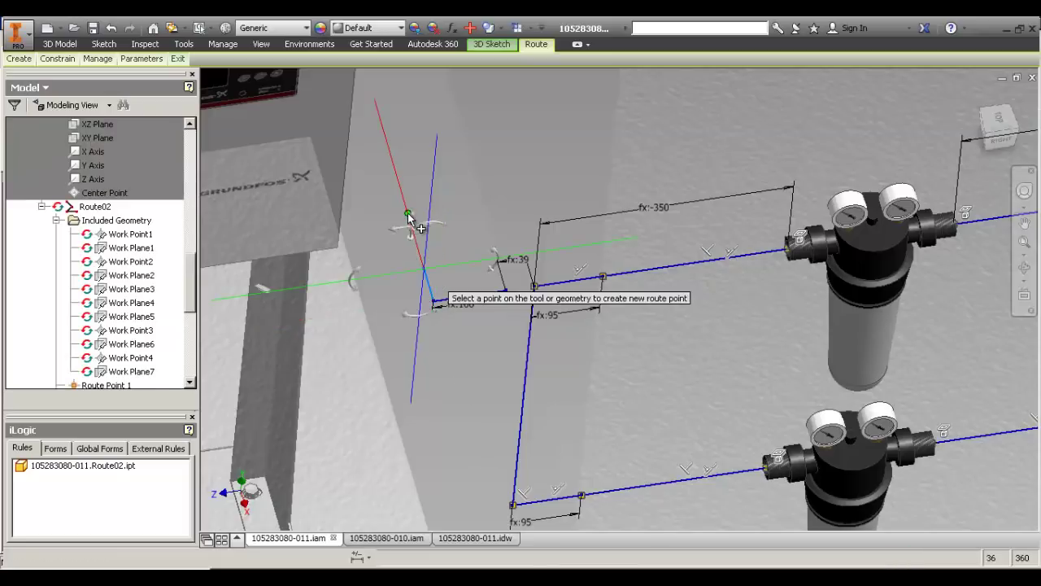
pyautogui.click(410, 214)
pyautogui.click(399, 304)
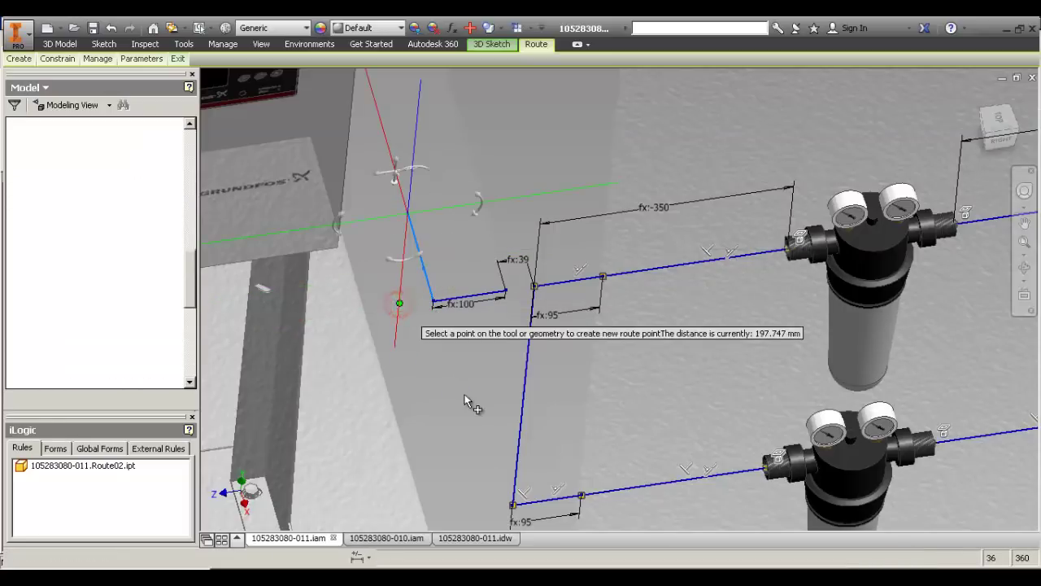
pyautogui.click(468, 261)
# Set the length of the detached line's remaining segment (d17) to the parameter eeg.
pyautogui.doubleClick(464, 305)
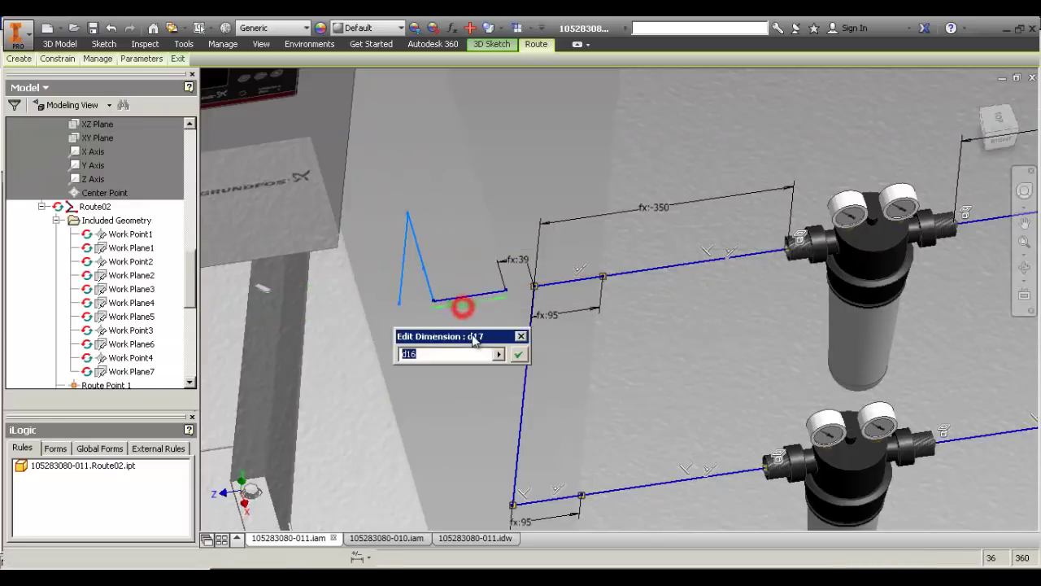
pyautogui.write('eeg')
pyautogui.press('Return')
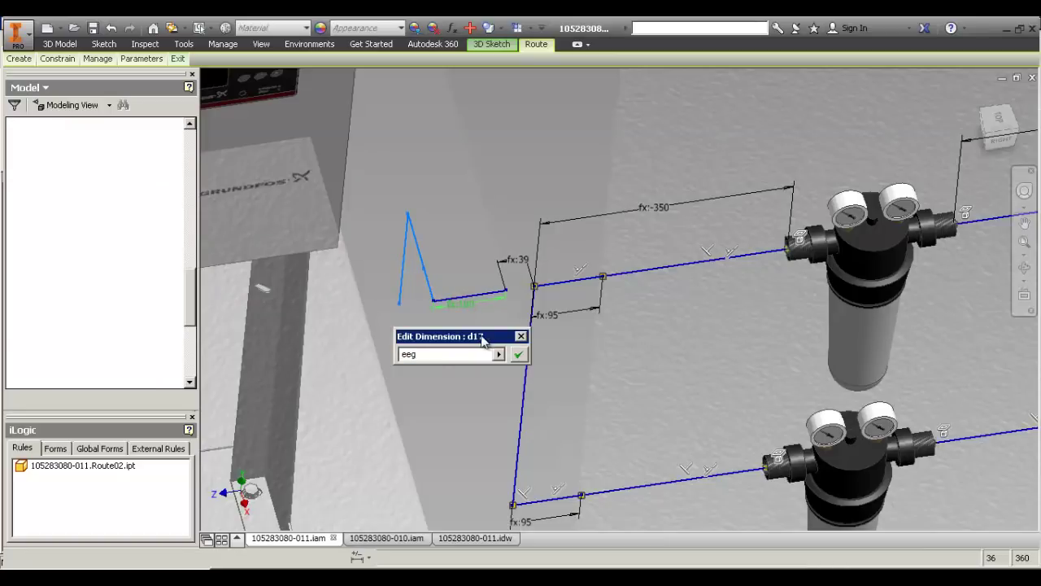
pyautogui.click(465, 240)
# Set the length of the detached line's remaining segment (d17) to the expression e+gp.
pyautogui.moveTo(467, 305); pyautogui.dragTo(466, 302)
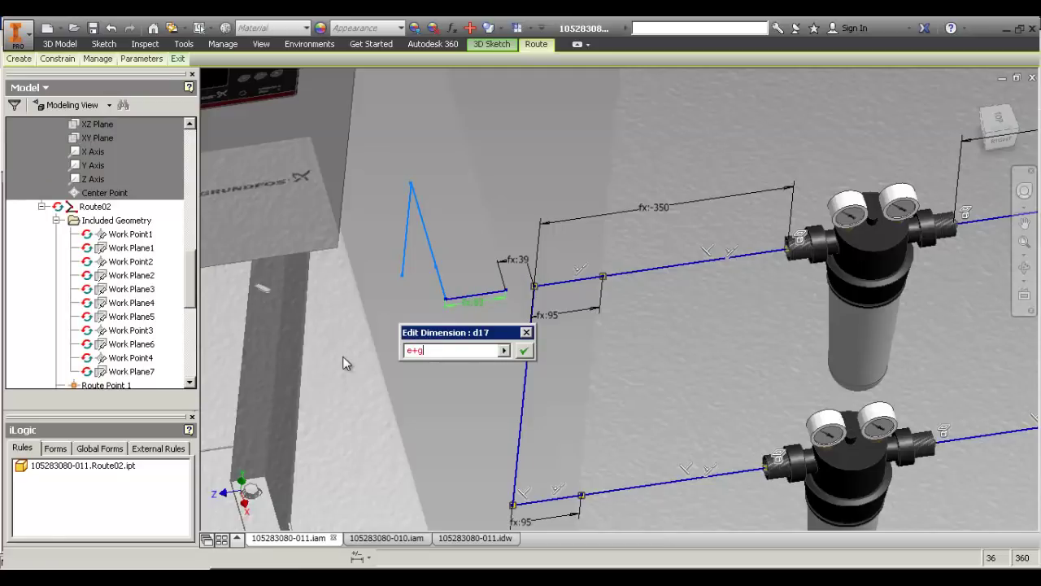
pyautogui.write('e+gp')
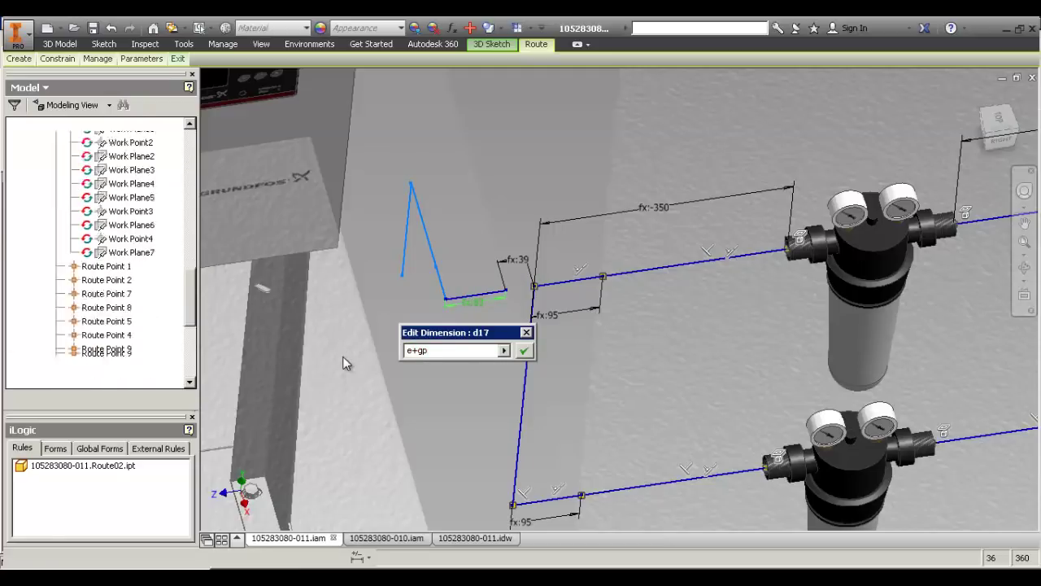
pyautogui.press('Return')
pyautogui.click(490, 230)
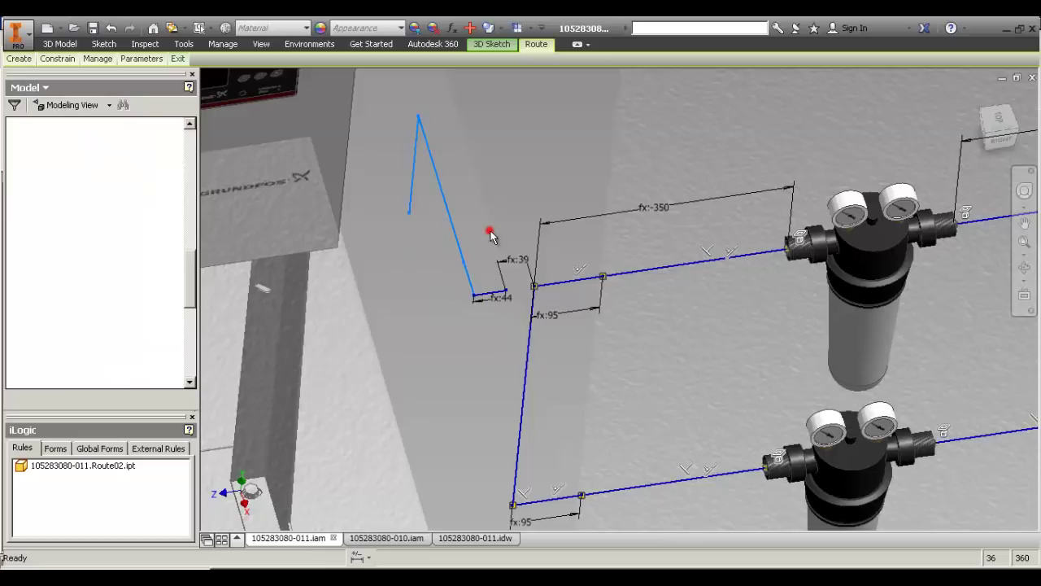
# Dimension the first part of the new offset segment, next to the detached line, and set it to the parameter eeg.
pyautogui.click(466, 274)
pyautogui.click(453, 283)
pyautogui.write('eeg')
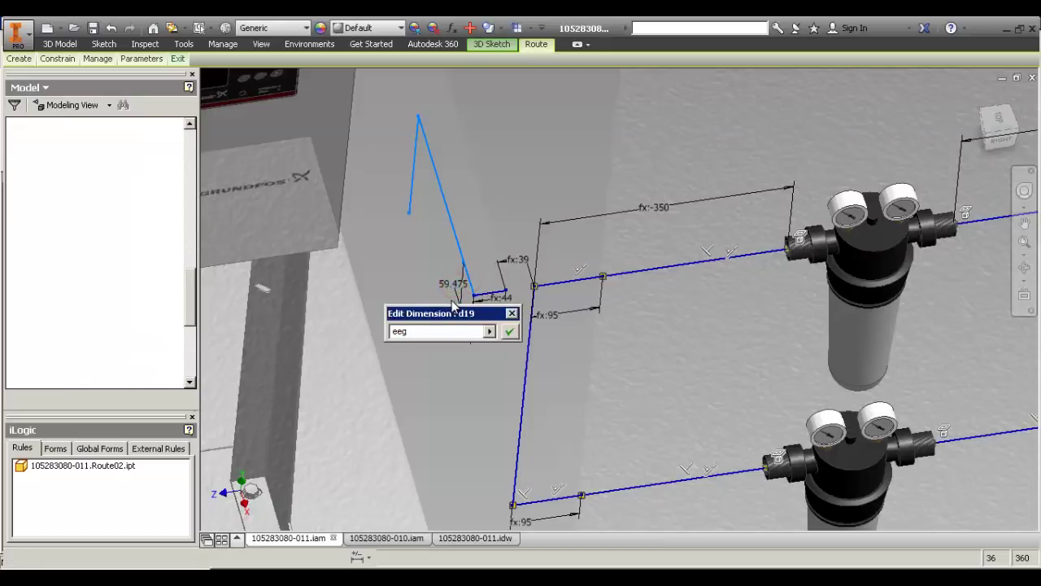
pyautogui.press('Return')
# Dimension the second part of the offset segment, up to the start of the downward segment, and set it to the parameter eeg.
pyautogui.moveTo(434, 203); pyautogui.dragTo(457, 209, button='middle')
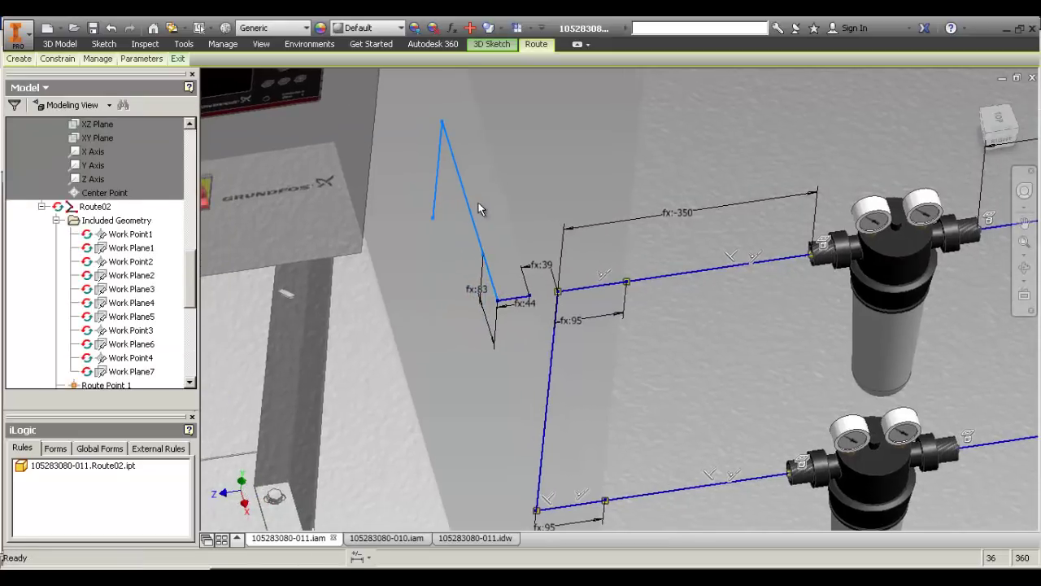
pyautogui.press('d')
pyautogui.click(469, 213)
pyautogui.click(458, 218)
pyautogui.write('d19')
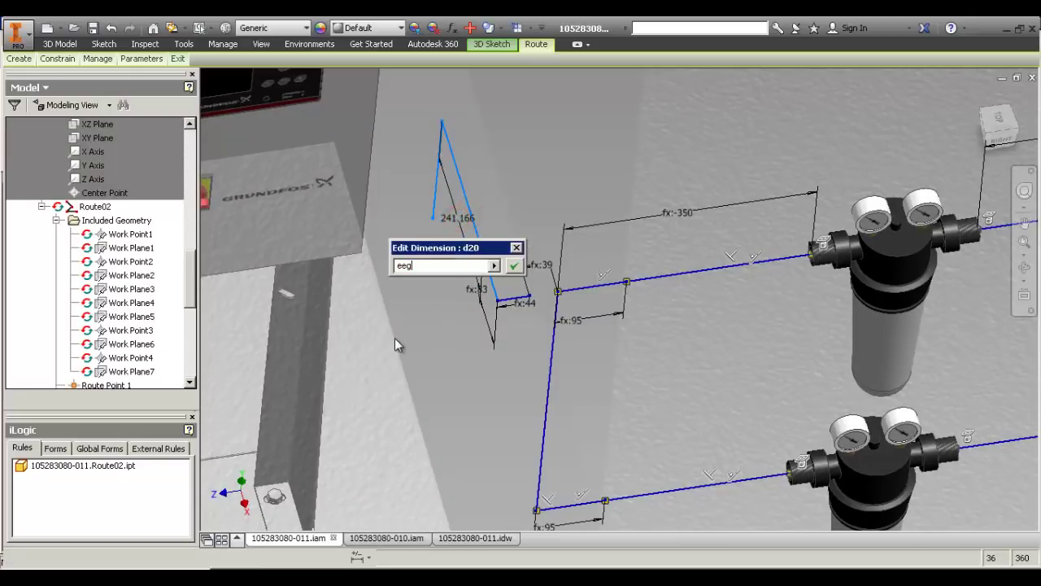
pyautogui.press('Return')
pyautogui.click(510, 174)
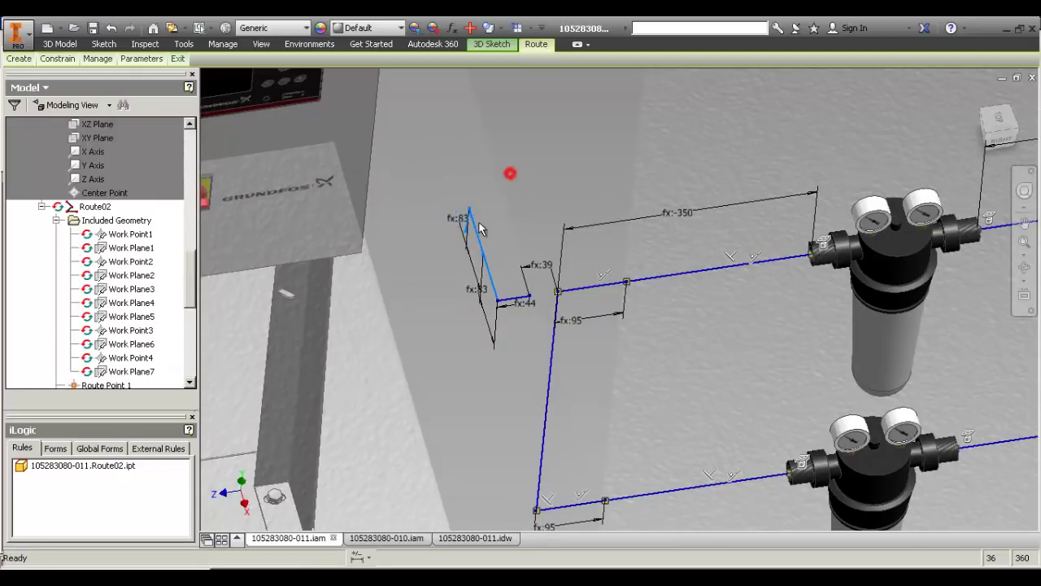
# Stretch the downward segment by its free end and apply a perpendicular constraint between it and the short detached segment.
pyautogui.moveTo(448, 299); pyautogui.dragTo(448, 301)
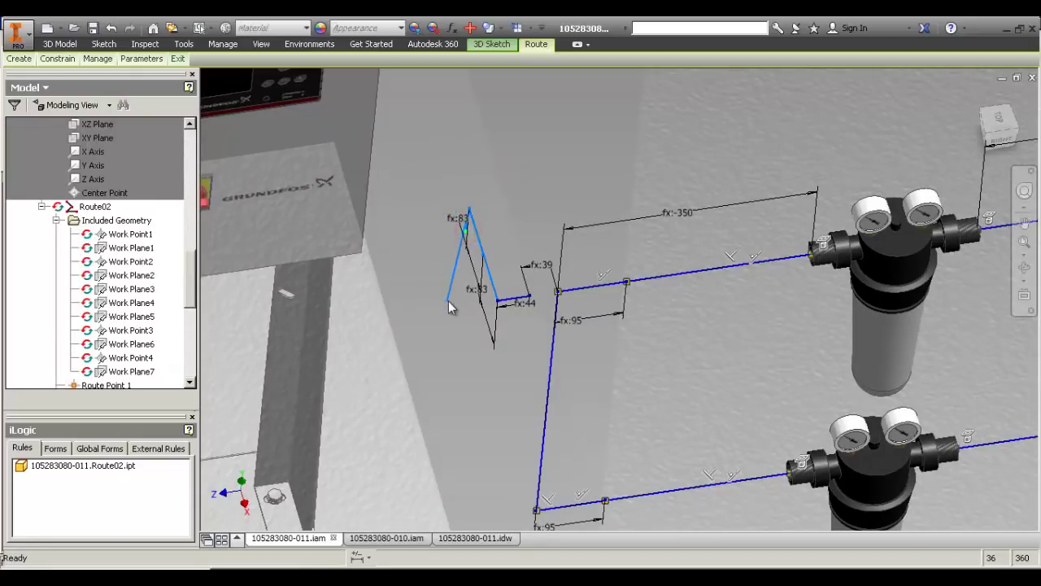
pyautogui.click(406, 276)
pyautogui.click(428, 383)
pyautogui.click(448, 288)
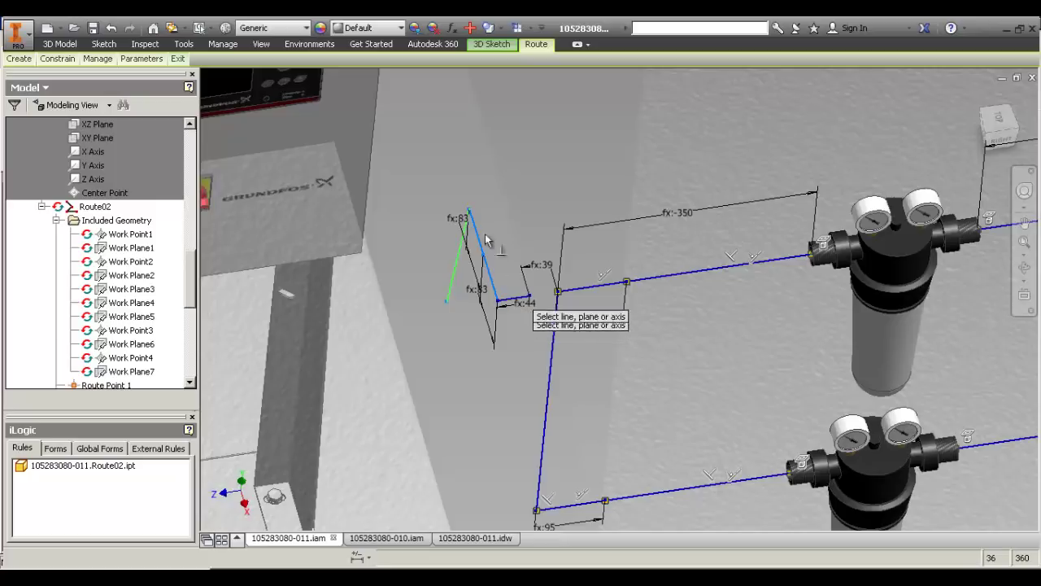
pyautogui.click(505, 291)
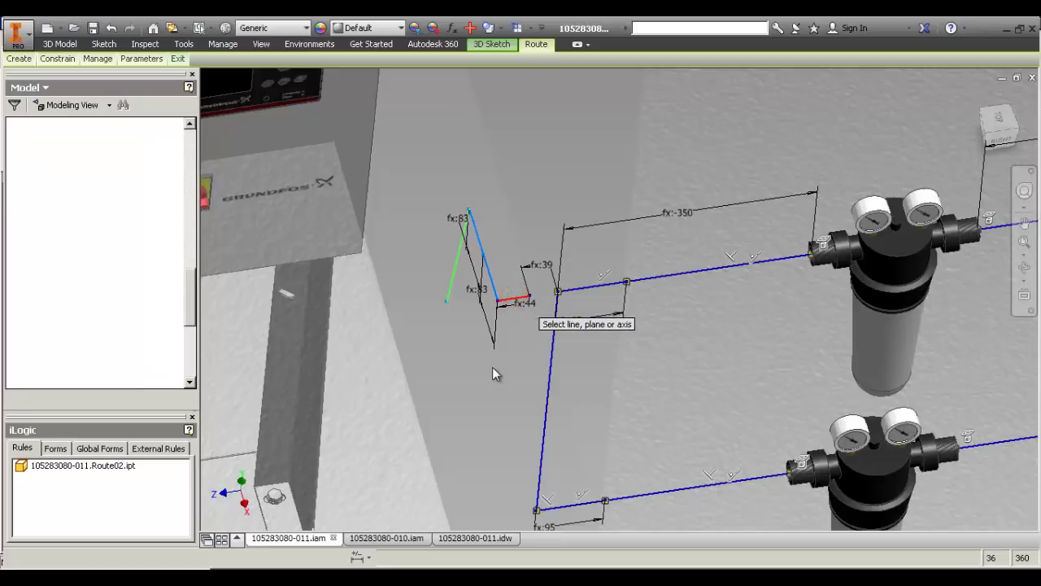
# Dimension the downward segment's length and set it to 1500 mm.
pyautogui.moveTo(446, 298); pyautogui.dragTo(465, 258, button='right')
pyautogui.doubleClick(466, 244)
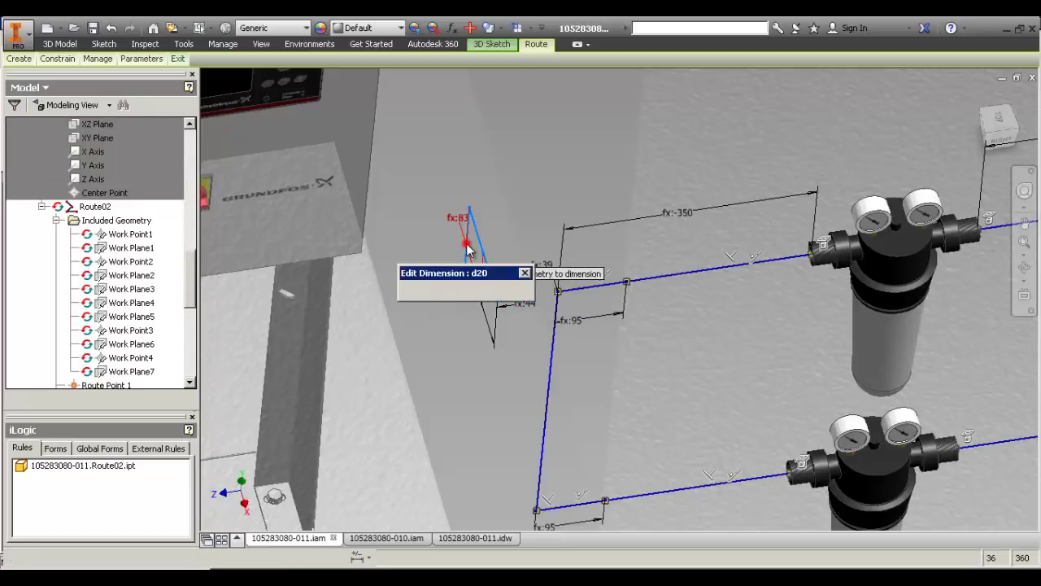
pyautogui.click(460, 264)
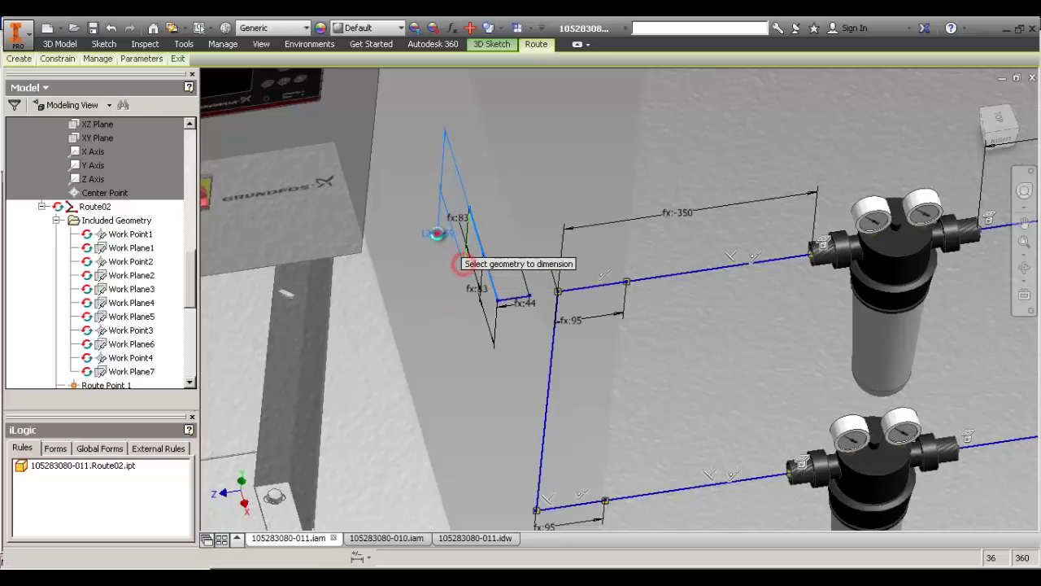
pyautogui.click(438, 235)
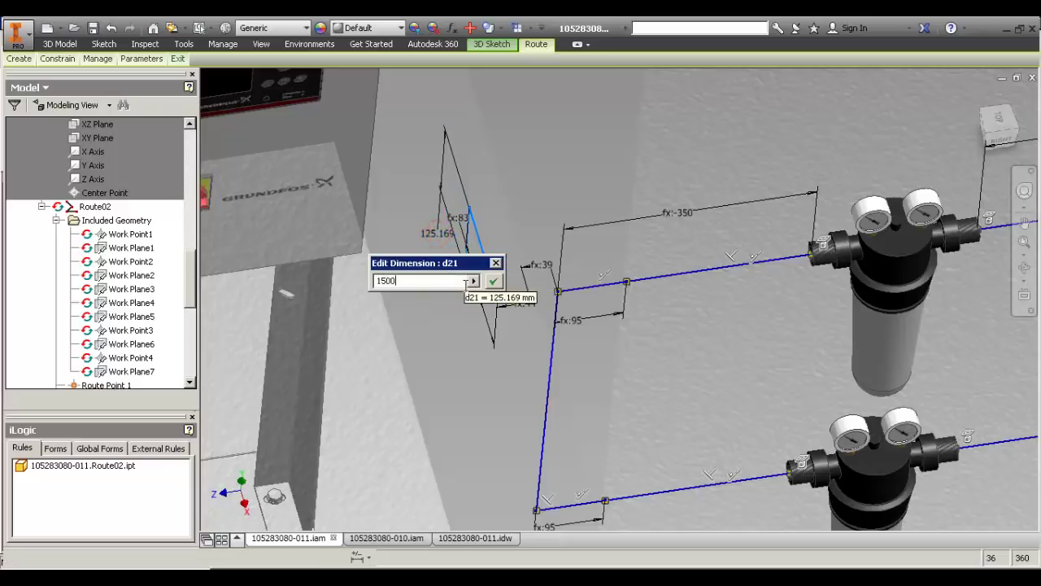
pyautogui.press('Return')
pyautogui.moveTo(535, 166); pyautogui.dragTo(553, 296, button='middle')
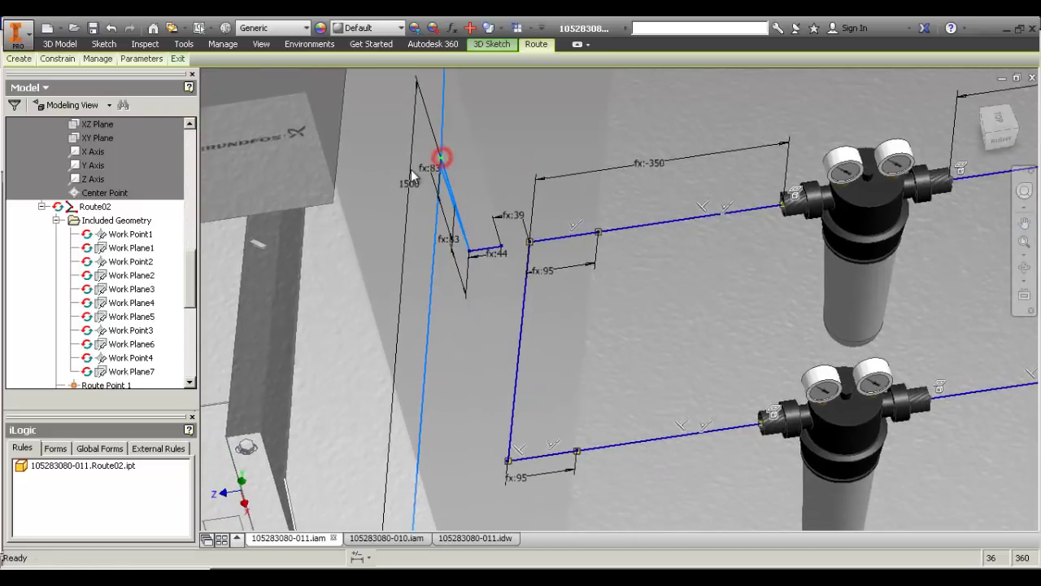
# Make the offset segment perpendicular to the upper filter's pipe line, and test its remaining freedom by moving its far corner.
pyautogui.click(515, 145)
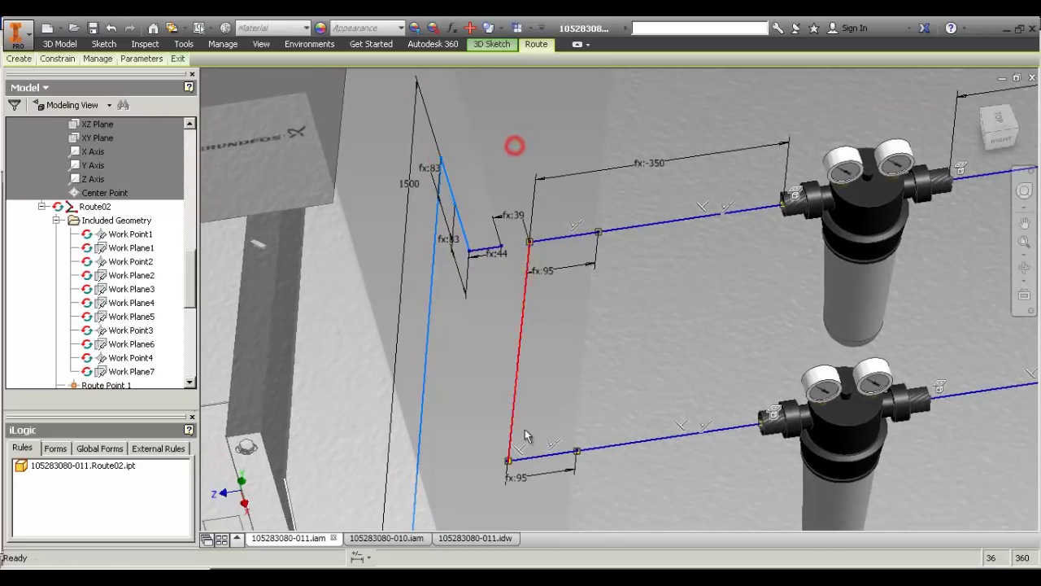
pyautogui.click(464, 232)
pyautogui.click(546, 237)
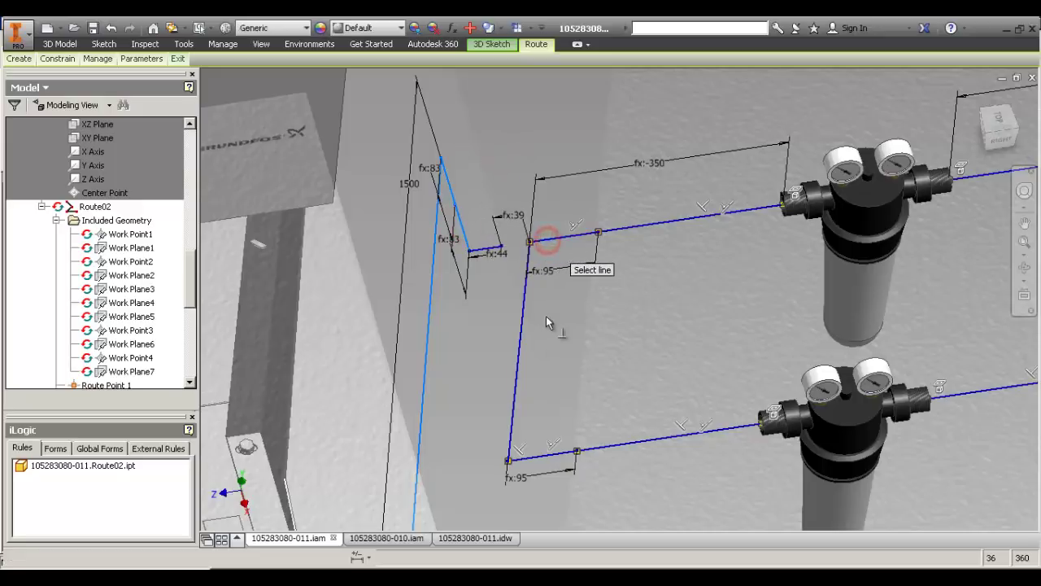
pyautogui.click(442, 159)
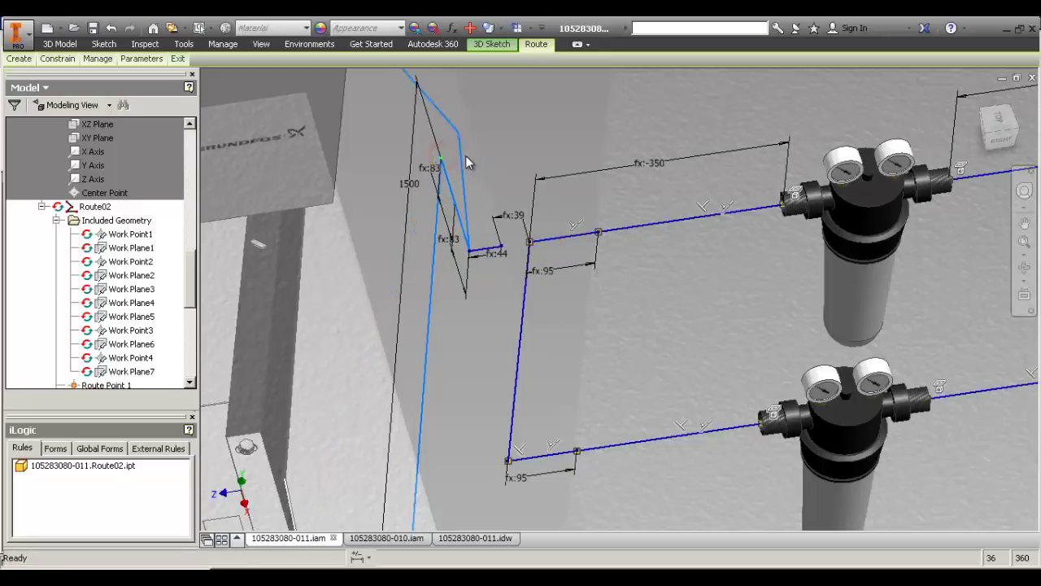
pyautogui.click(486, 163)
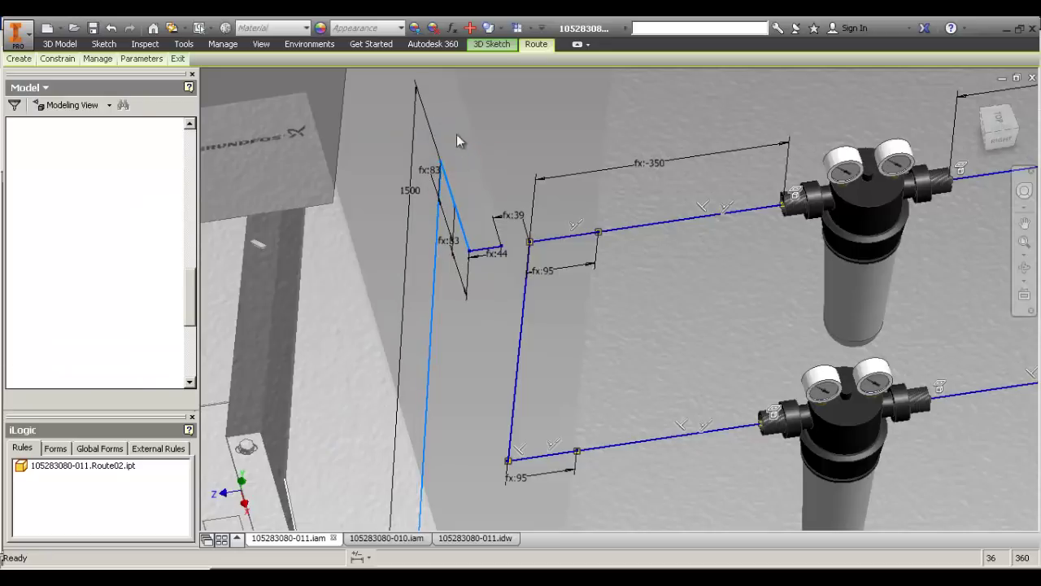
pyautogui.click(473, 169)
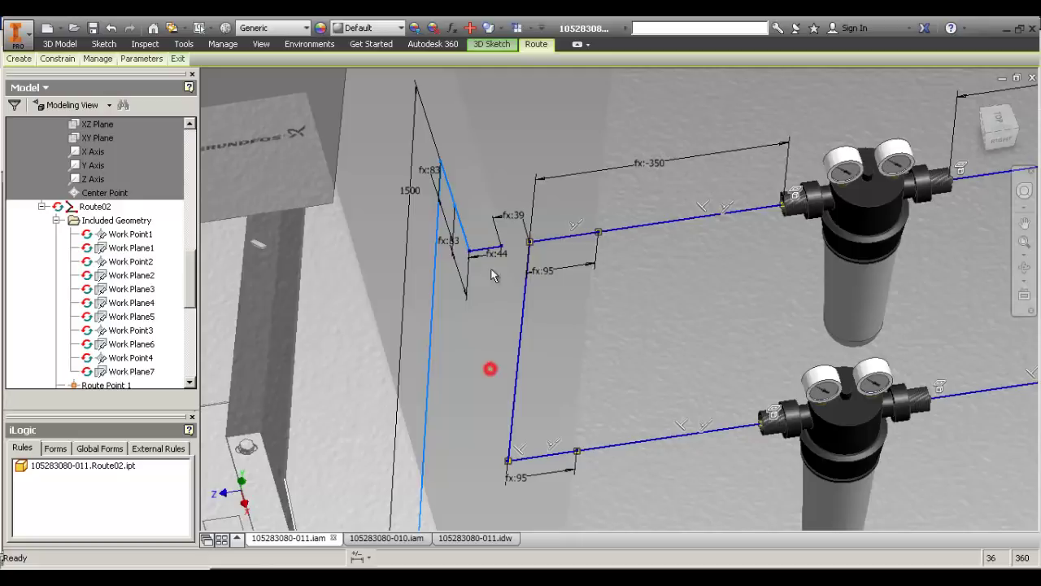
# Make the offset segment perpendicular to the vertical pipe line joining the two pump-side corners.
pyautogui.click(464, 232)
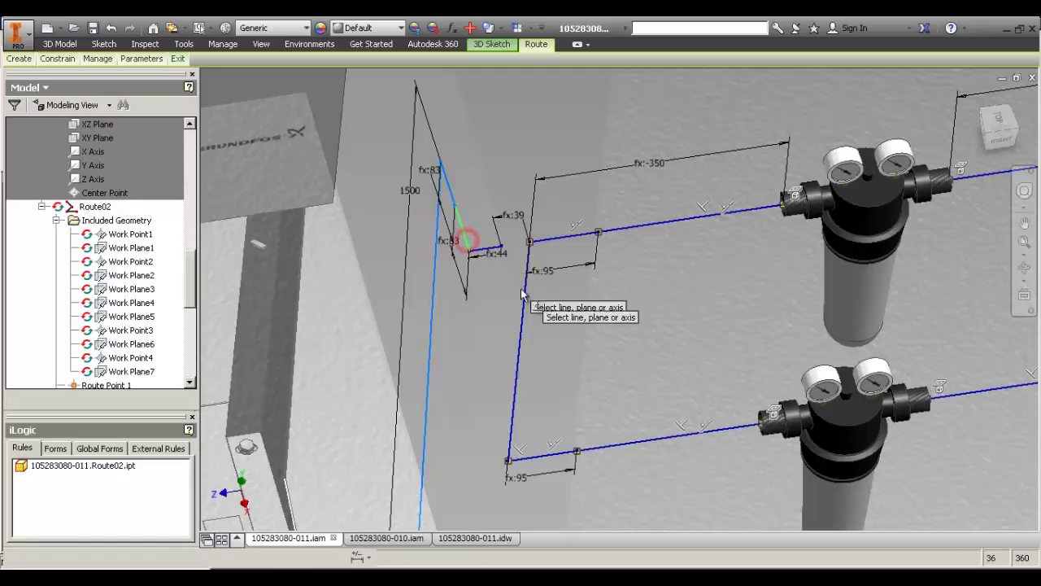
pyautogui.click(514, 363)
pyautogui.click(491, 348)
# Examine the new pump-side route and its dimensions in relation to both filters, the control cabinet and the pumps.
pyautogui.moveTo(491, 347); pyautogui.dragTo(525, 284, button='middle')
pyautogui.scroll(4, 525, 284)
pyautogui.scroll(-4, 524, 244)
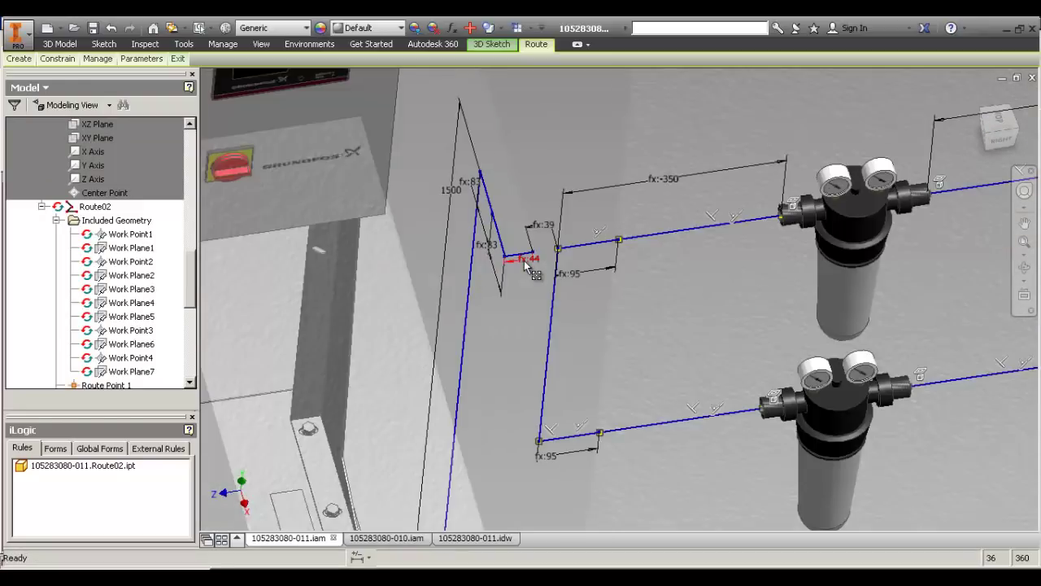
pyautogui.scroll(-2, 537, 261)
pyautogui.moveTo(526, 262); pyautogui.dragTo(537, 260)
pyautogui.scroll(4, 500, 217)
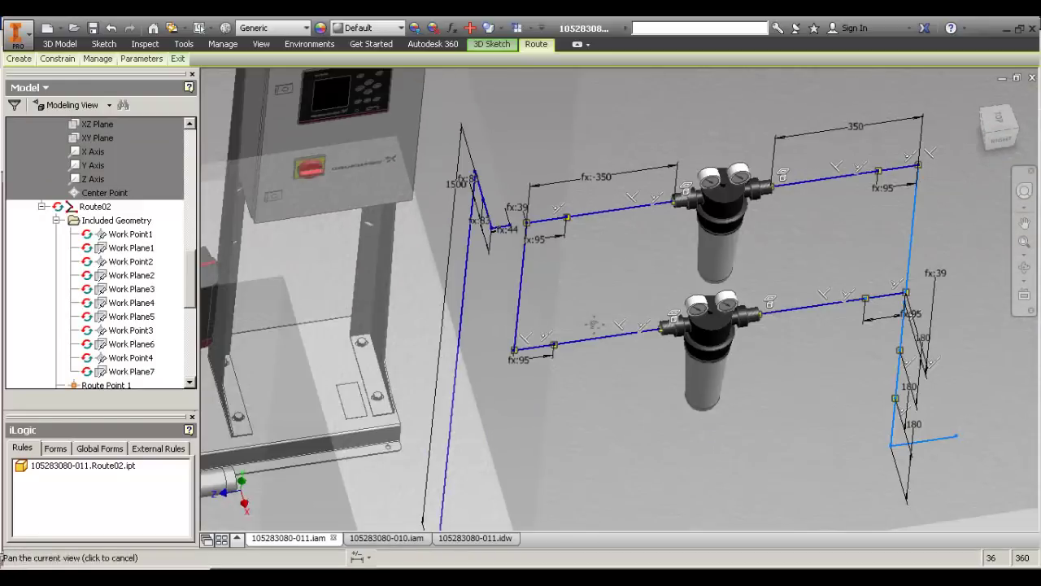
pyautogui.moveTo(593, 324); pyautogui.dragTo(642, 361, button='middle')
pyautogui.scroll(-3, 590, 302)
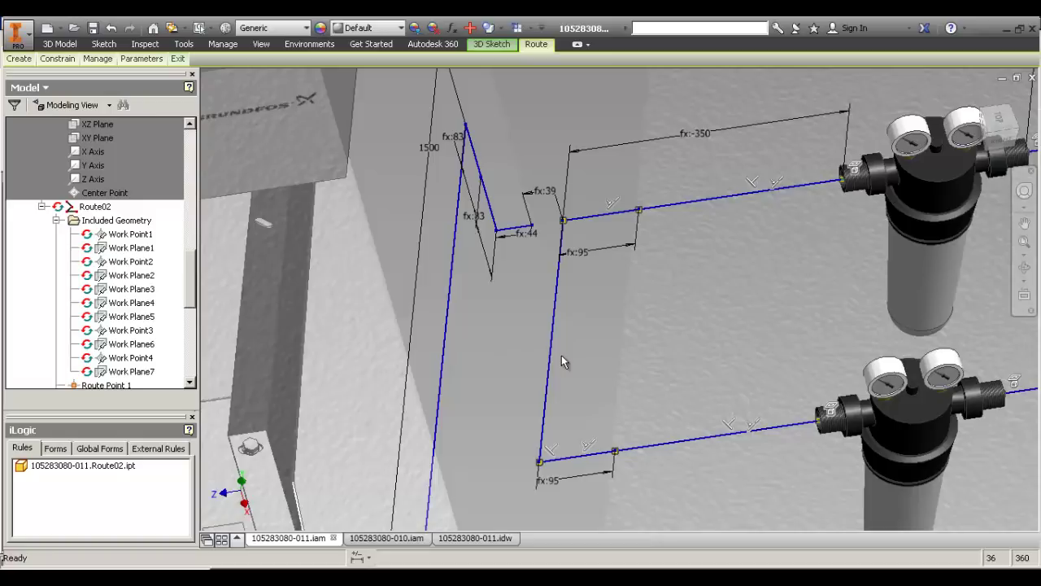
pyautogui.scroll(4, 458, 249)
pyautogui.scroll(3, 455, 255)
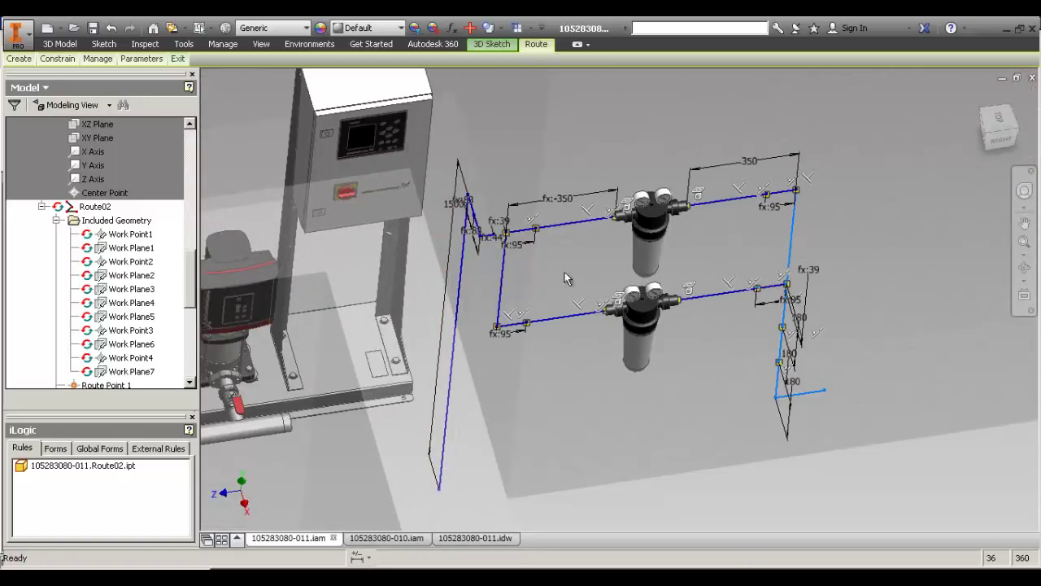
pyautogui.scroll(-3, 550, 259)
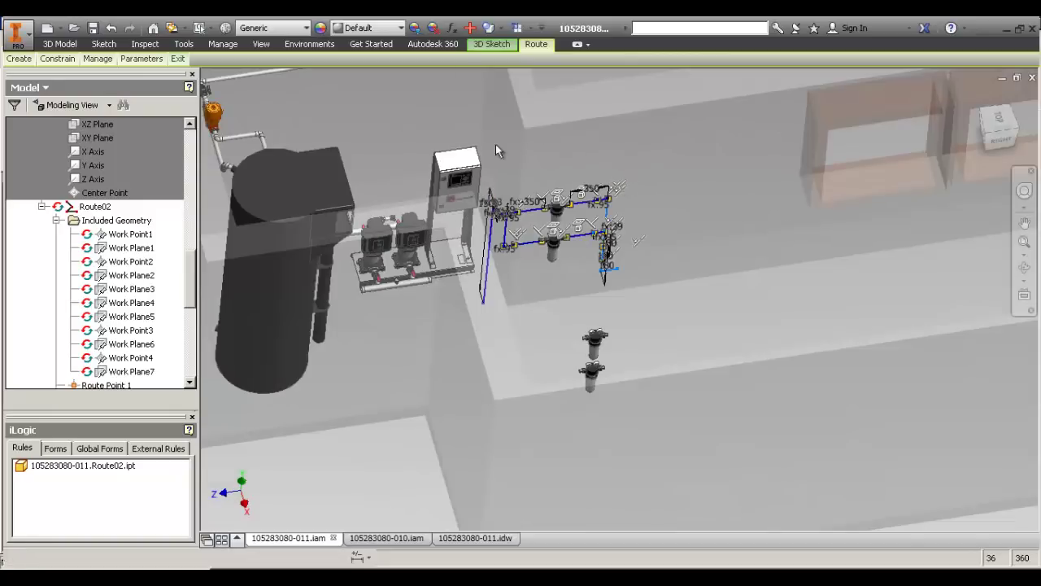
pyautogui.scroll(-4, 470, 142)
pyautogui.moveTo(640, 234); pyautogui.dragTo(657, 132, button='middle')
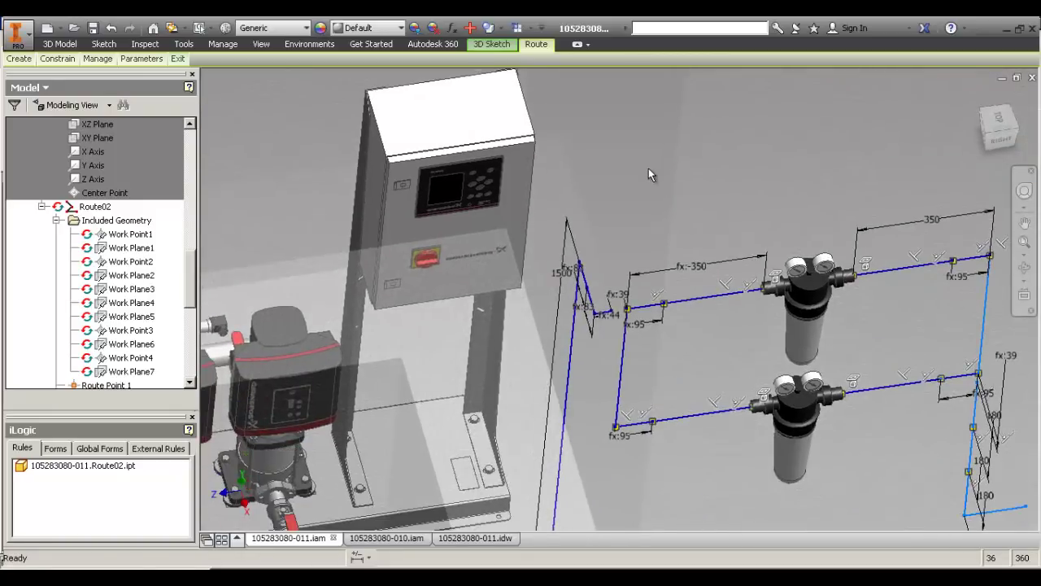
pyautogui.moveTo(707, 346); pyautogui.dragTo(603, 265, button='middle')
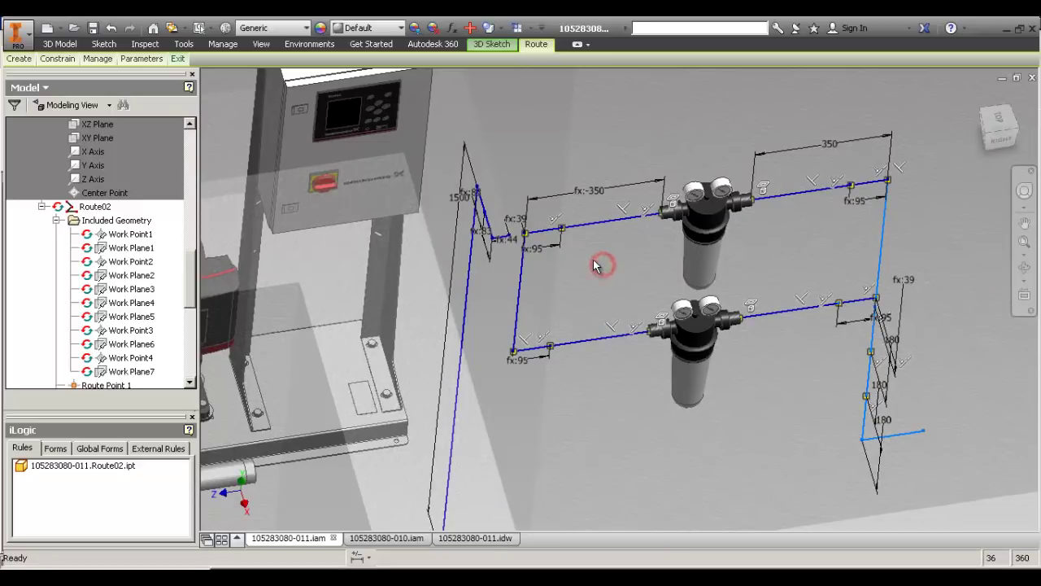
# Try to set the pump-side 39 mm gap dimension beside the upper filter line equal to parameter d15.
pyautogui.click(905, 285)
pyautogui.doubleClick(513, 207)
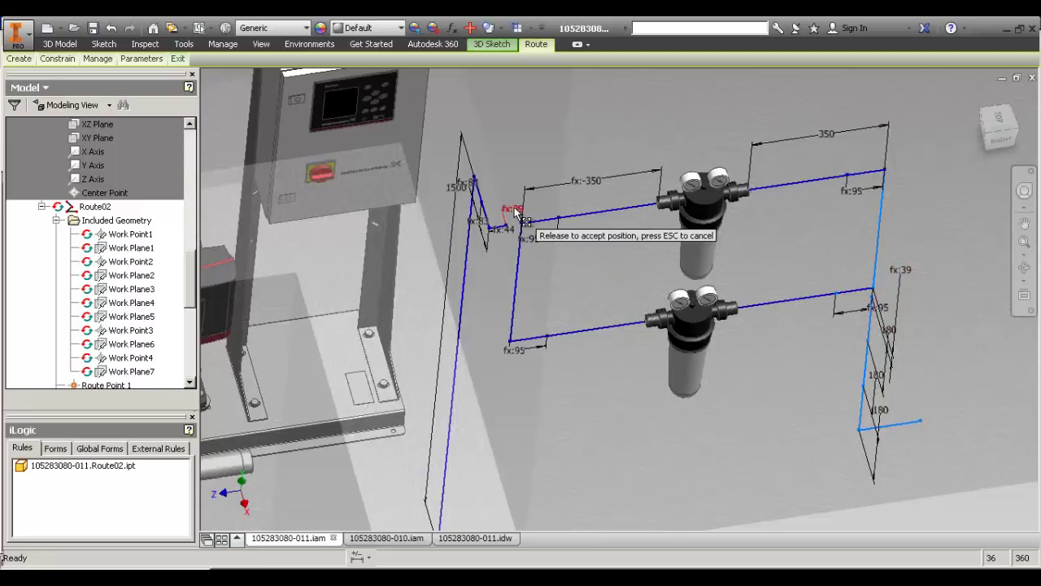
pyautogui.click(900, 272)
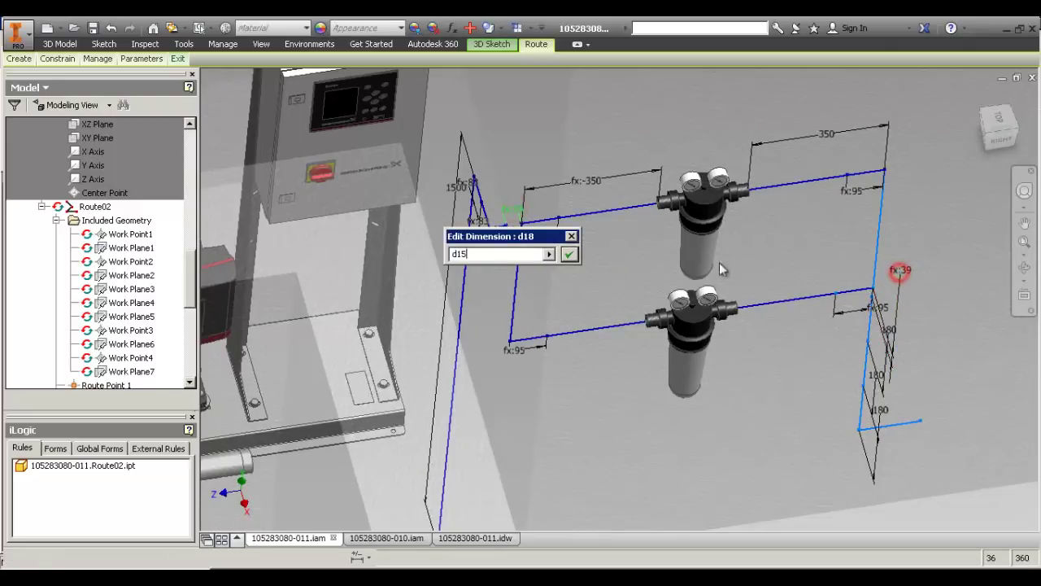
pyautogui.click(566, 256)
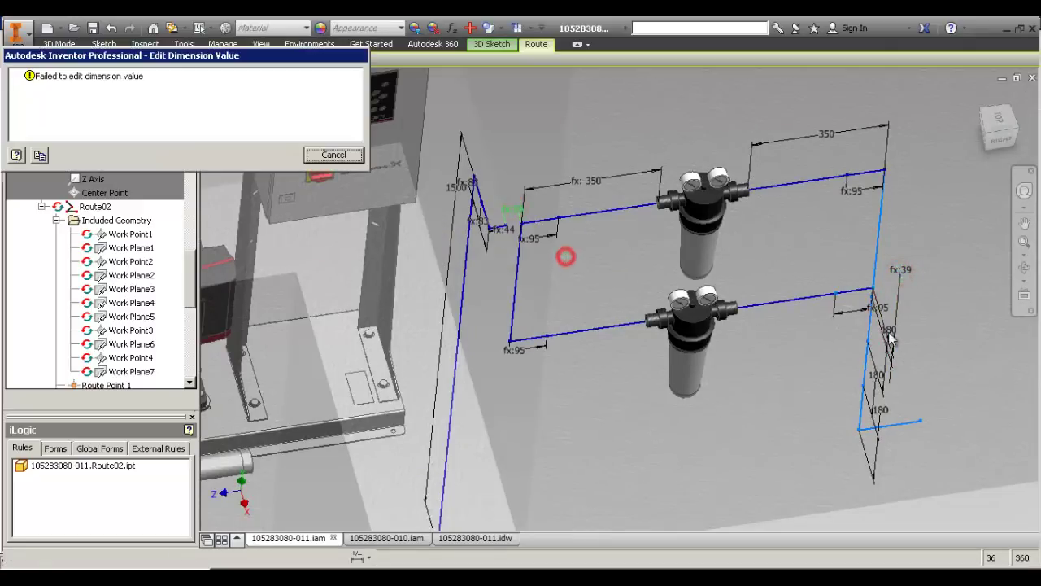
pyautogui.click(333, 155)
pyautogui.doubleClick(898, 274)
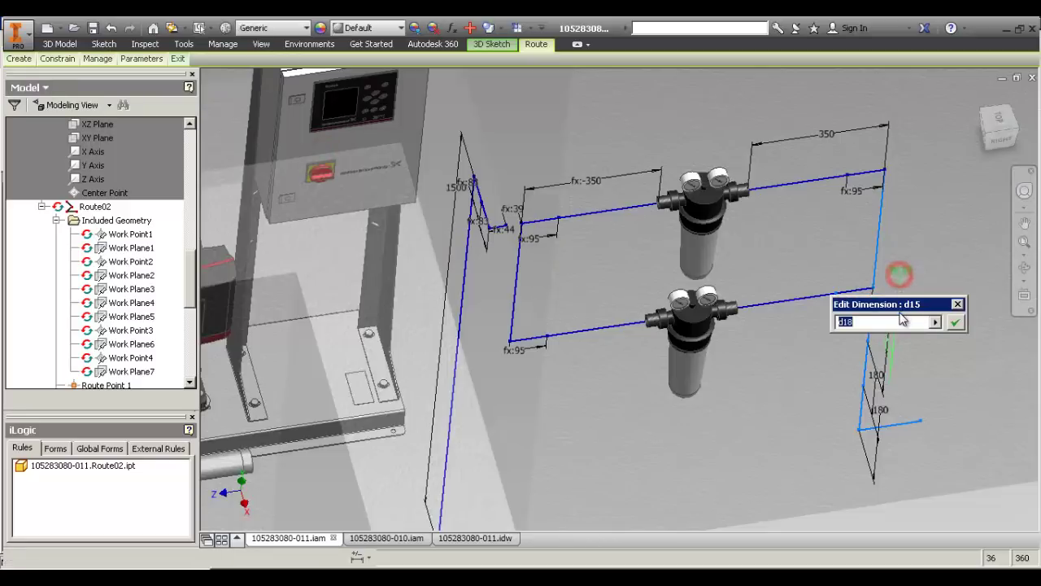
pyautogui.press('Return')
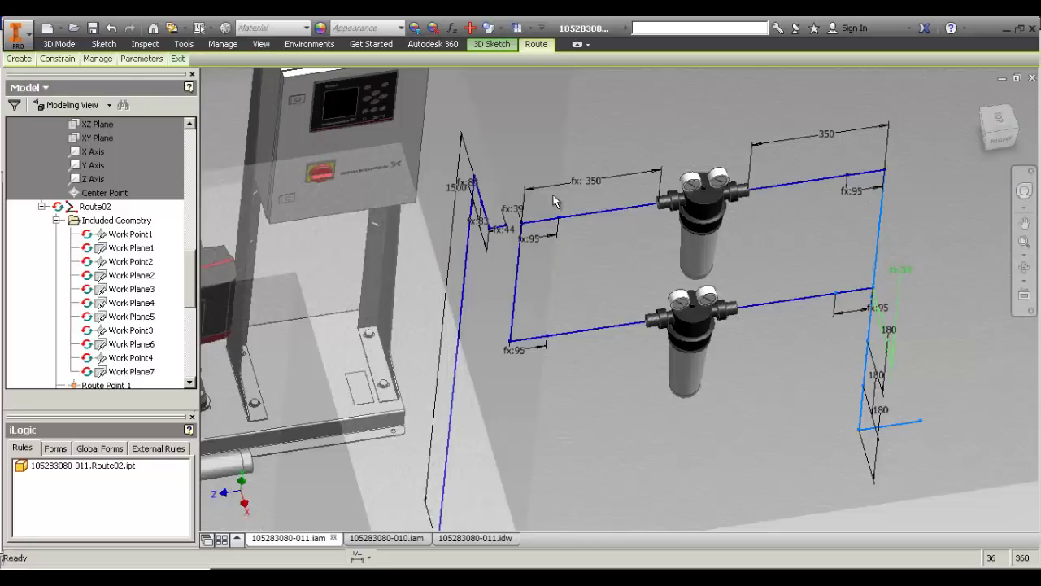
pyautogui.doubleClick(510, 213)
pyautogui.click(902, 271)
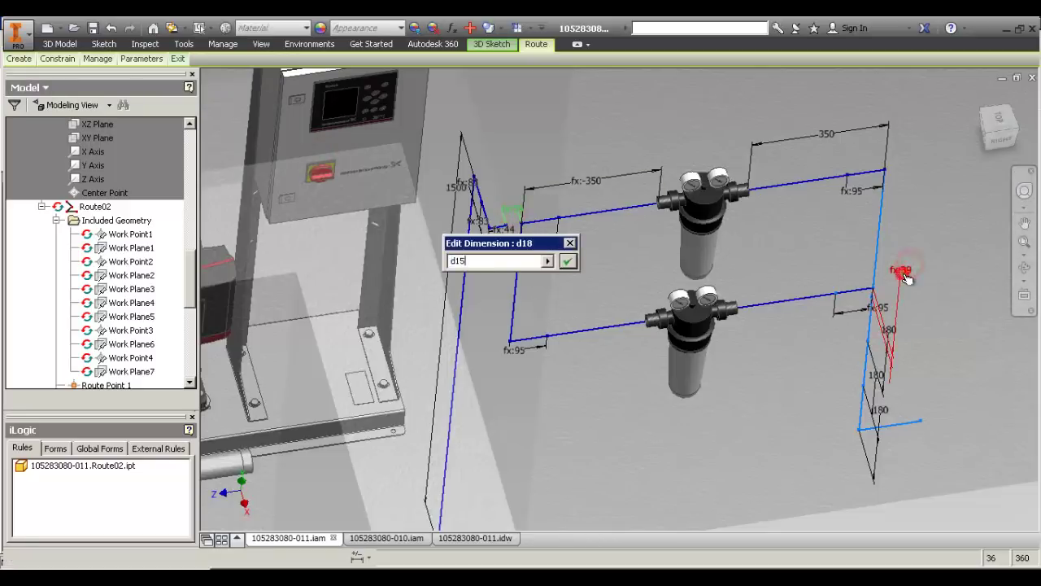
pyautogui.click(567, 261)
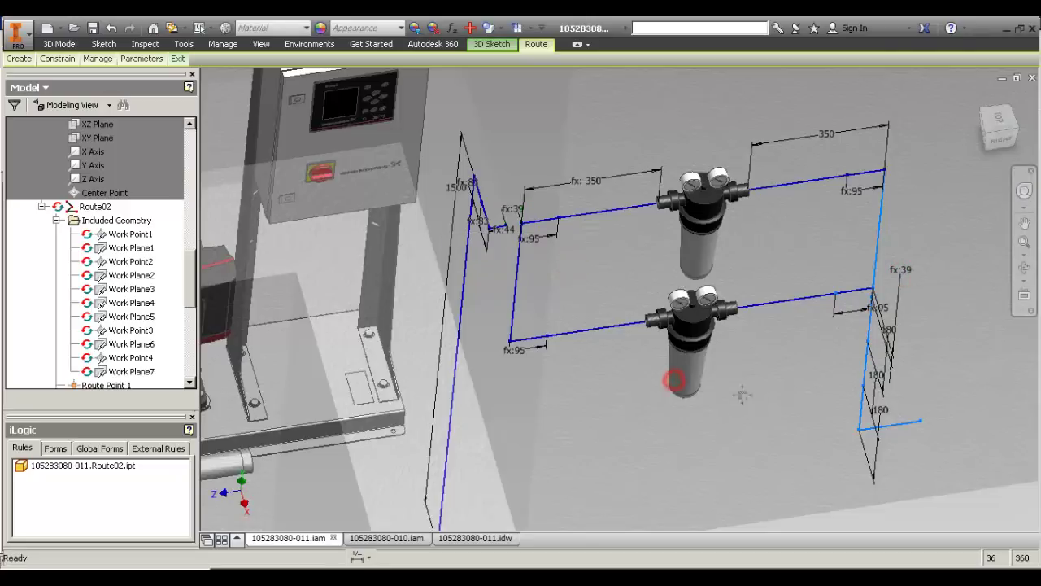
# Move the descending run's free end above the lower filter's outlet corner and examine the overlapping pipe segments there.
pyautogui.scroll(5, 726, 282)
pyautogui.click(724, 277)
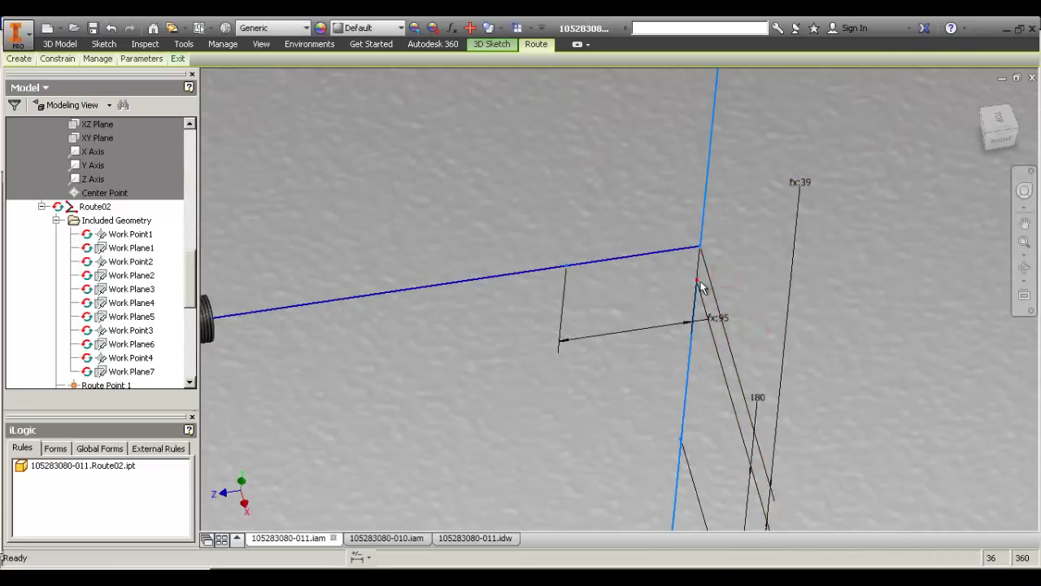
pyautogui.scroll(-4, 749, 254)
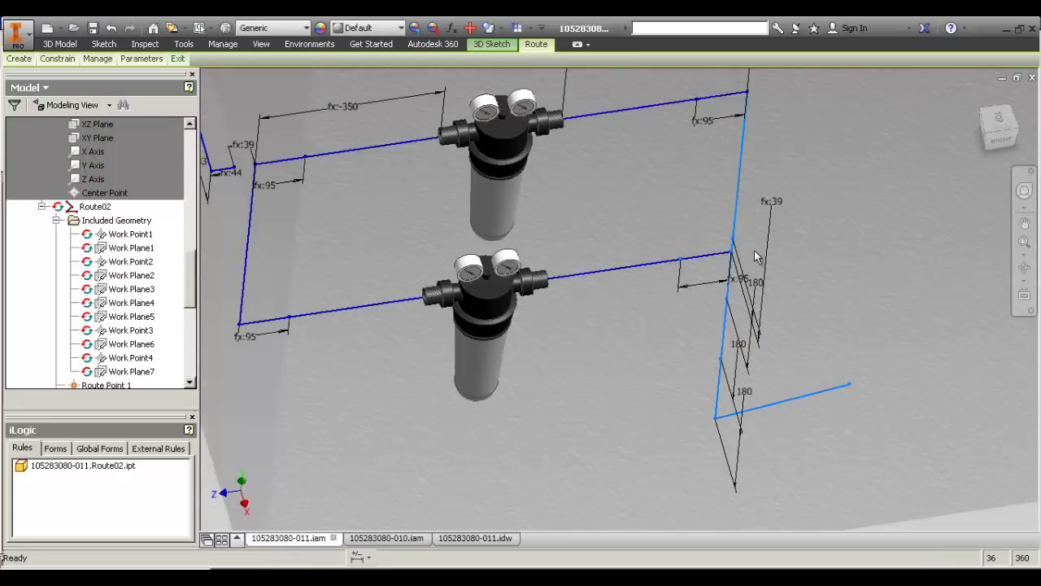
pyautogui.scroll(4, 793, 261)
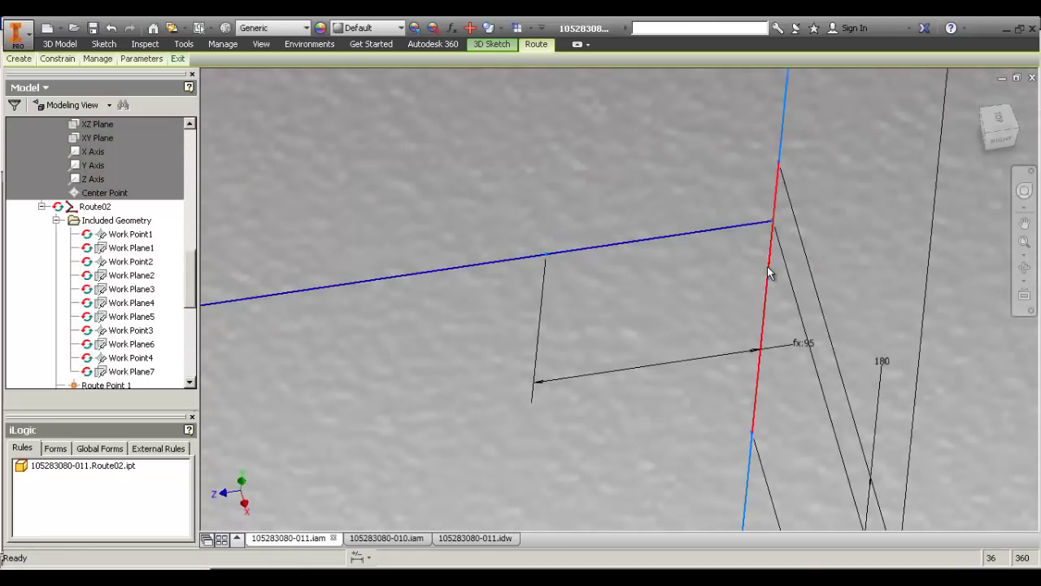
pyautogui.click(767, 267)
pyautogui.scroll(-2, 657, 297)
pyautogui.click(728, 193)
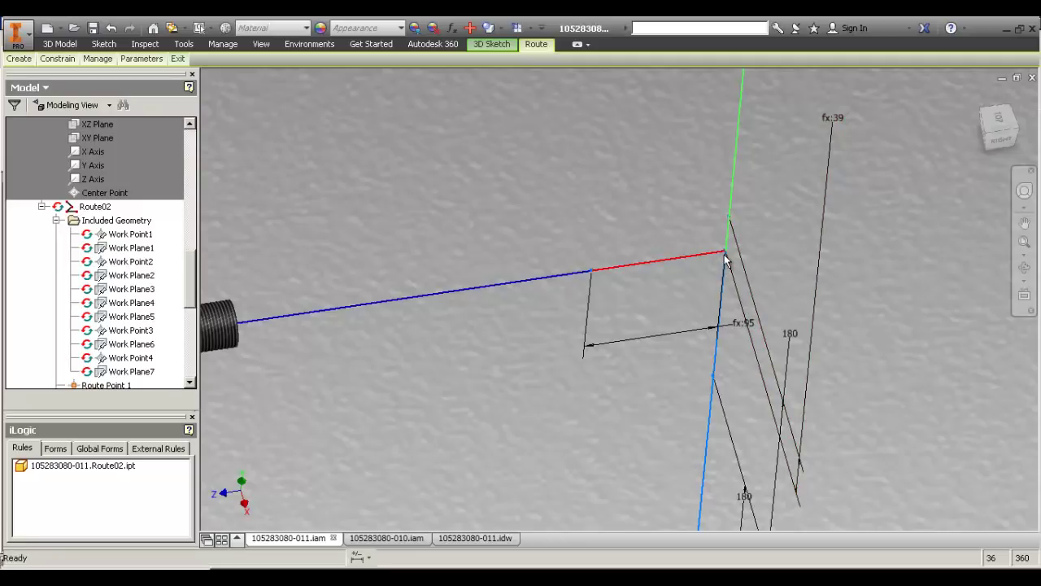
pyautogui.scroll(-4, 728, 242)
pyautogui.click(682, 244)
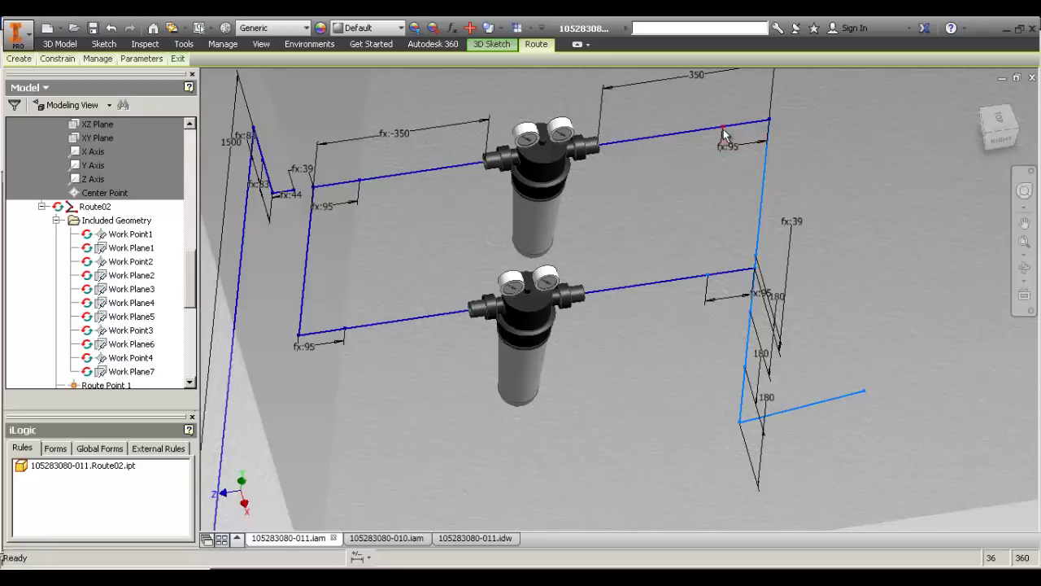
pyautogui.moveTo(724, 171); pyautogui.dragTo(705, 243, button='middle')
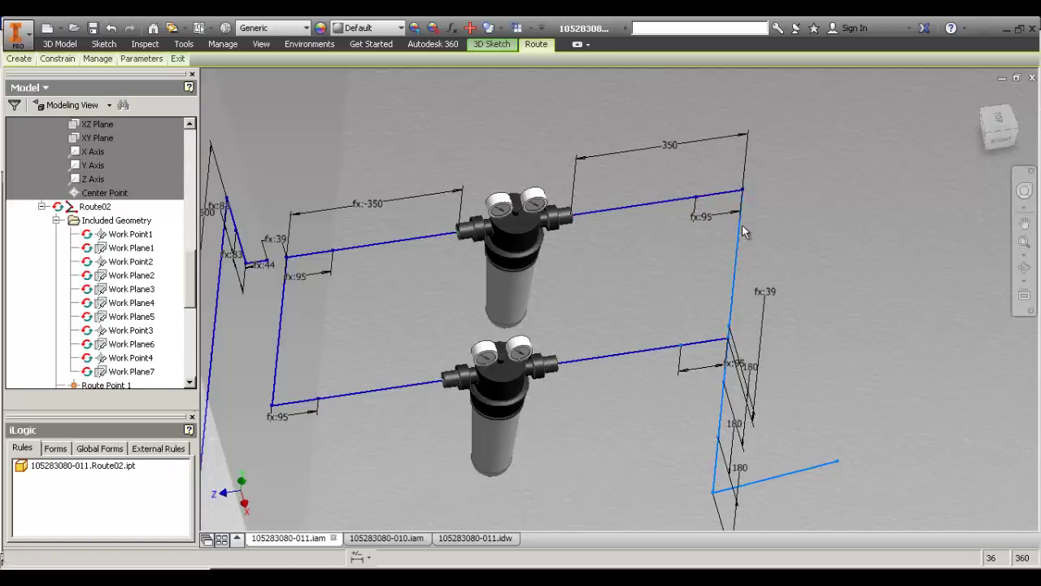
# Convert the 39 mm gap dimension at the lower filter's outlet corner to a driven dimension.
pyautogui.doubleClick(764, 290)
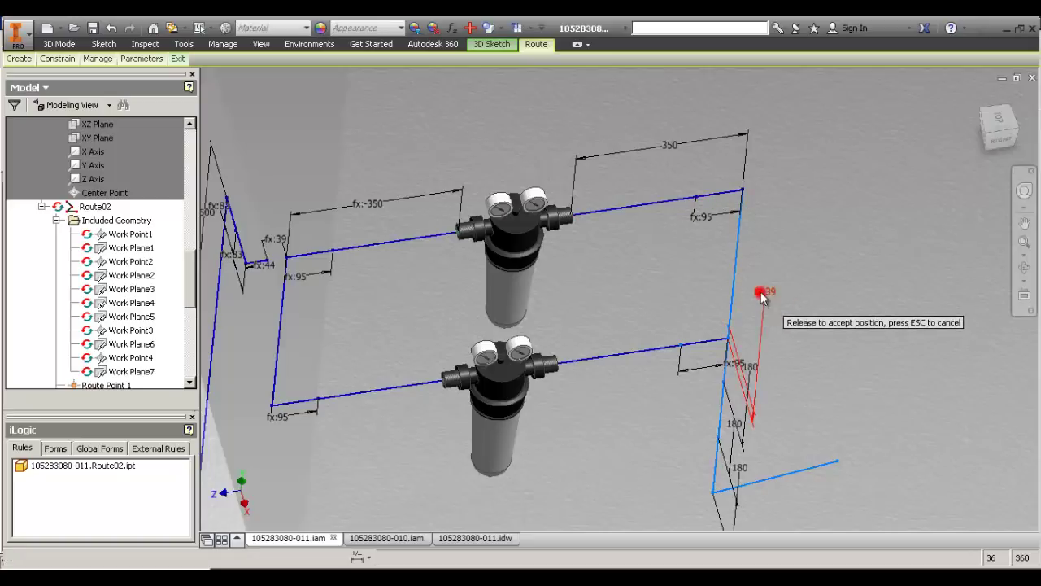
pyautogui.click(817, 323)
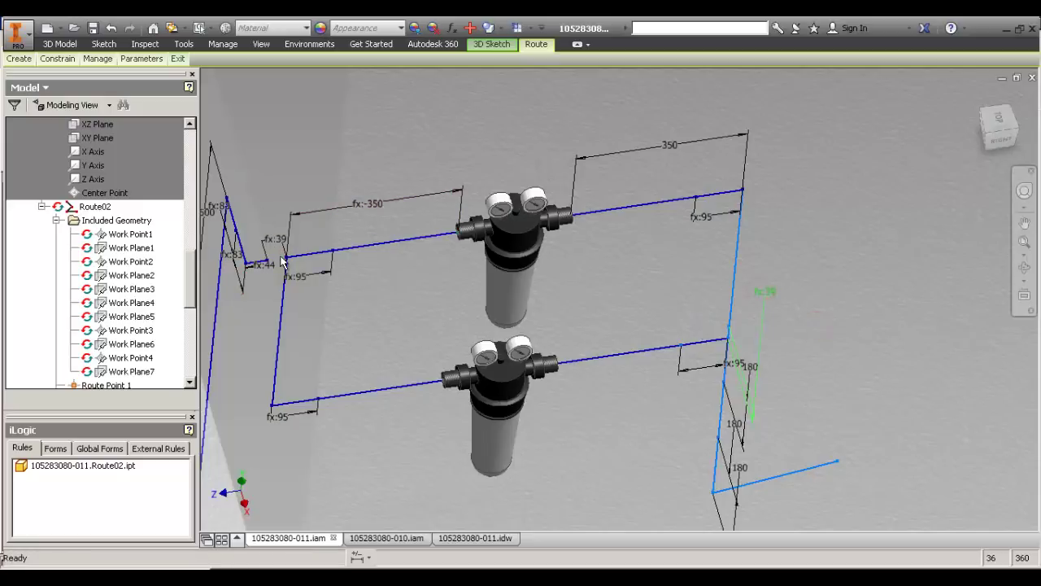
pyautogui.click(700, 286)
pyautogui.moveTo(783, 329); pyautogui.dragTo(799, 302, button='middle')
pyautogui.click(801, 302)
pyautogui.click(773, 342)
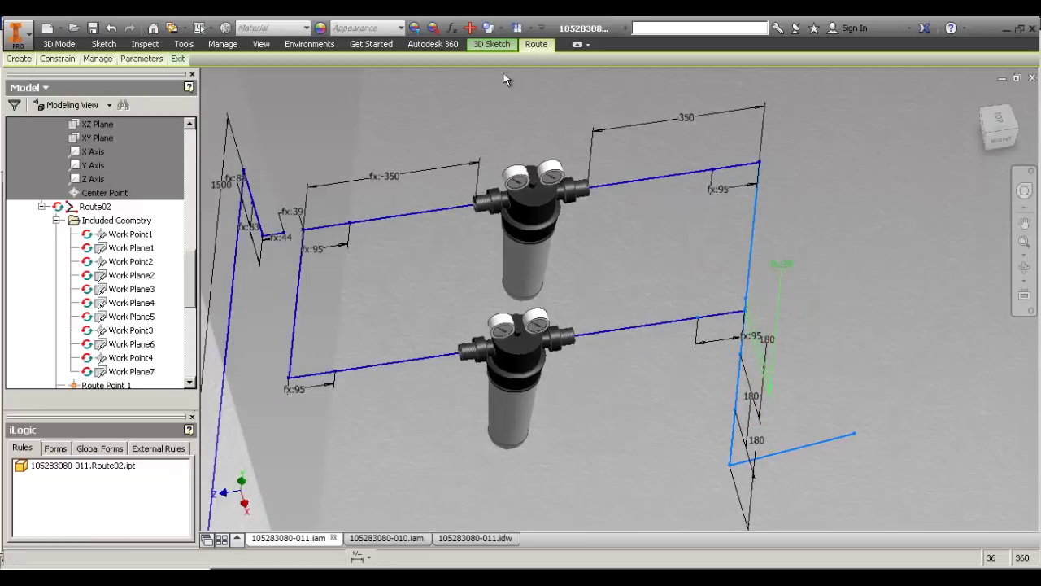
pyautogui.click(489, 46)
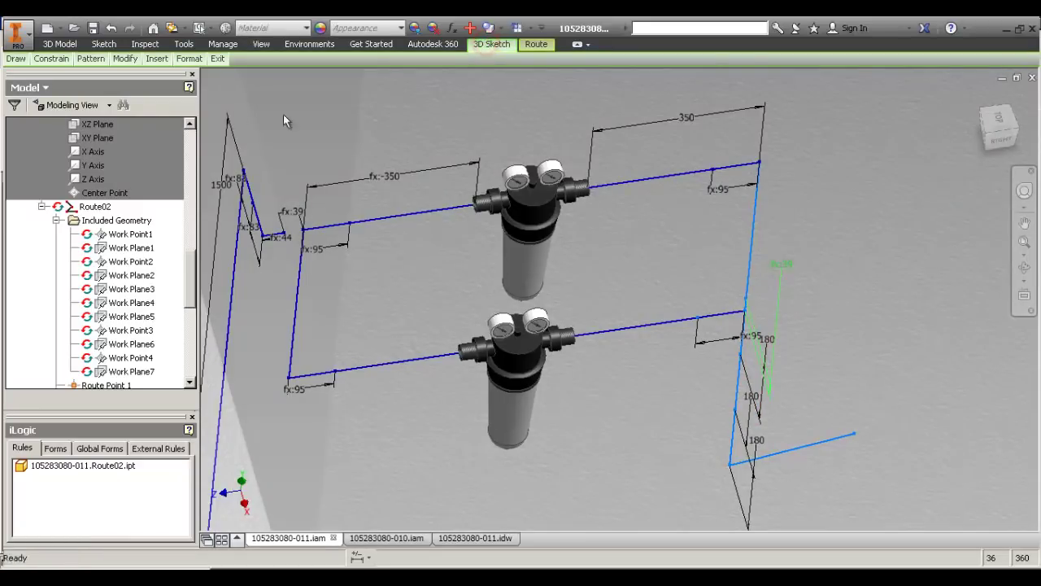
pyautogui.click(200, 61)
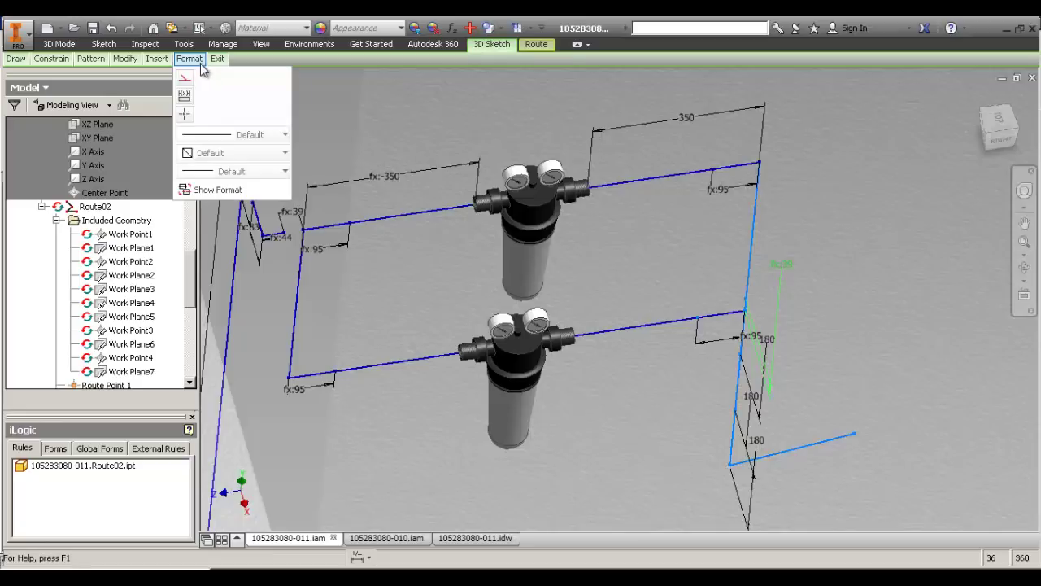
pyautogui.moveTo(198, 59)
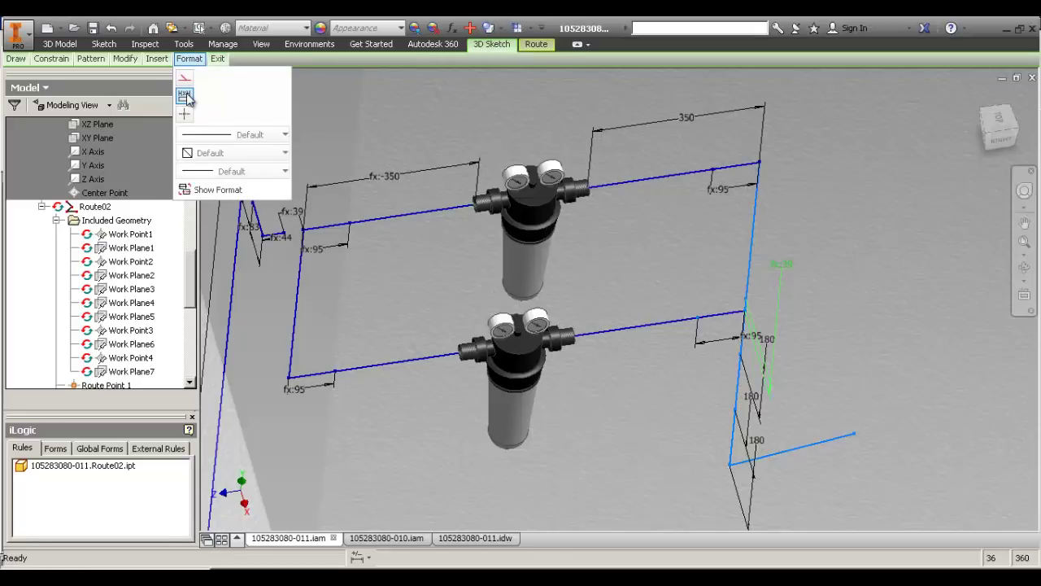
pyautogui.click(185, 96)
pyautogui.click(840, 312)
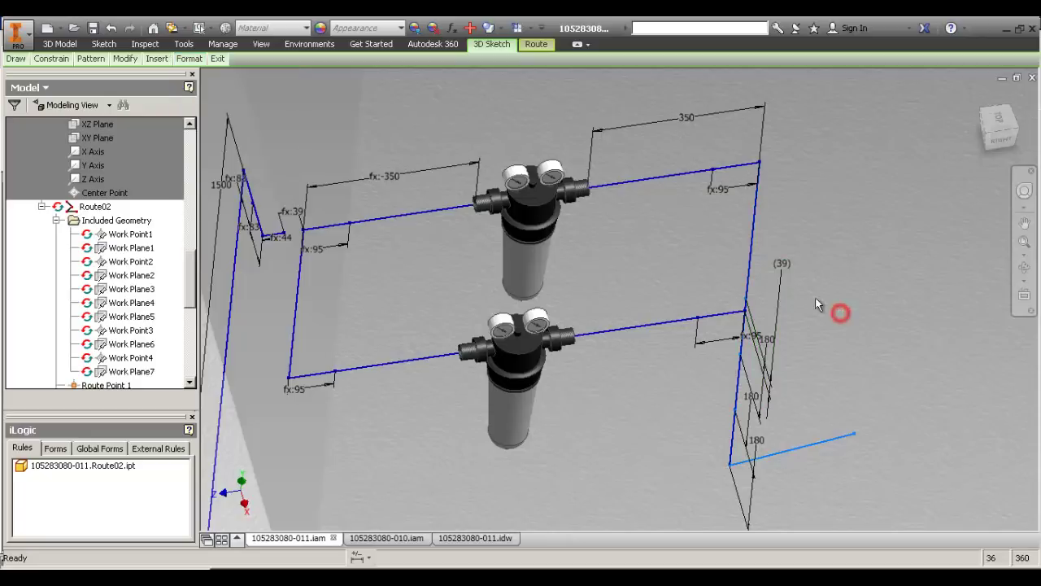
# Move the descending run's end about 261 mm below the lower filter's outlet corner and make the gap dimension driving again.
pyautogui.moveTo(747, 297); pyautogui.dragTo(737, 392)
pyautogui.click(631, 422)
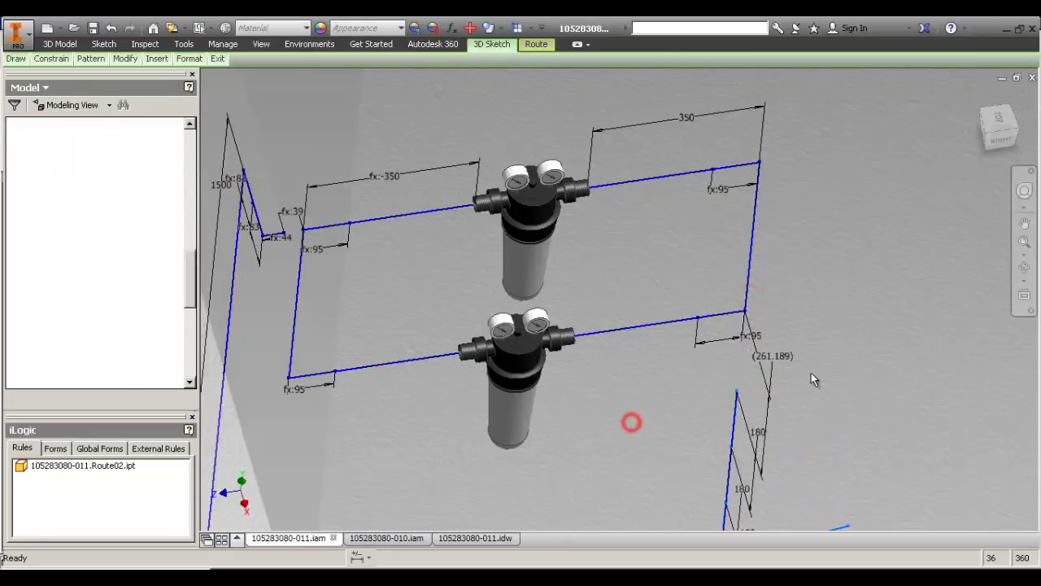
pyautogui.moveTo(773, 356); pyautogui.dragTo(781, 377)
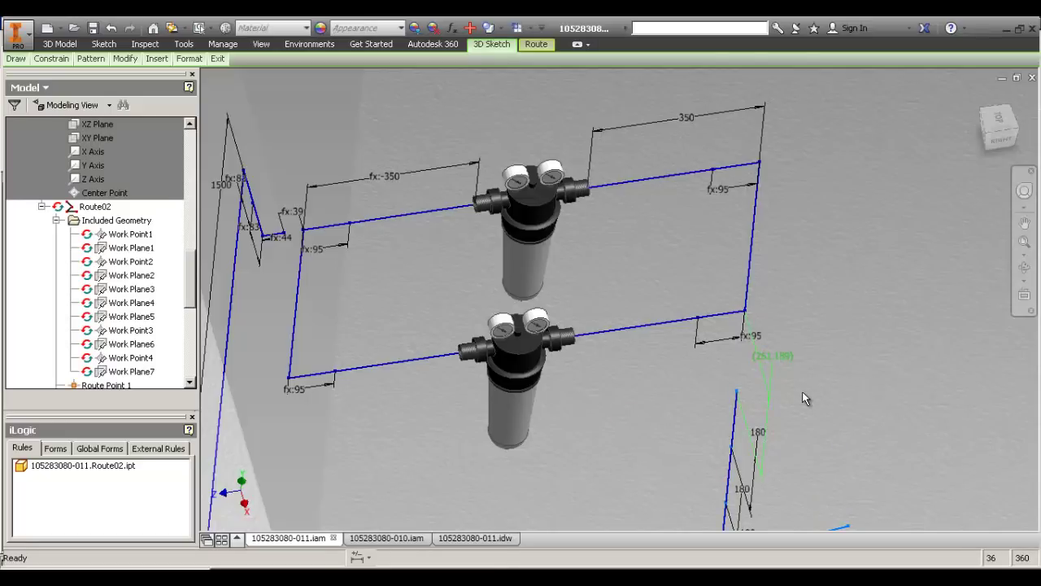
pyautogui.rightClick(801, 392)
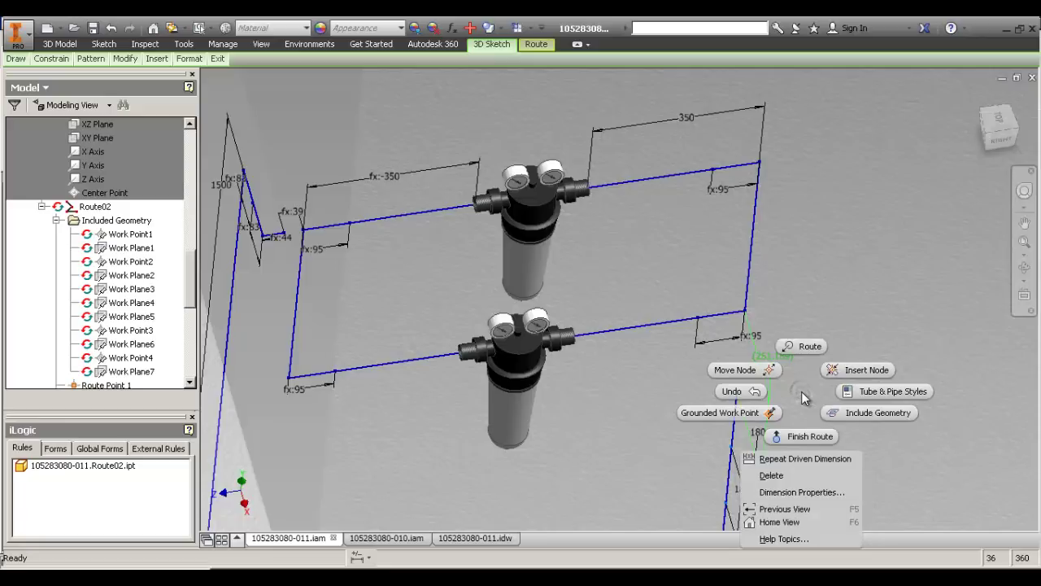
pyautogui.click(820, 461)
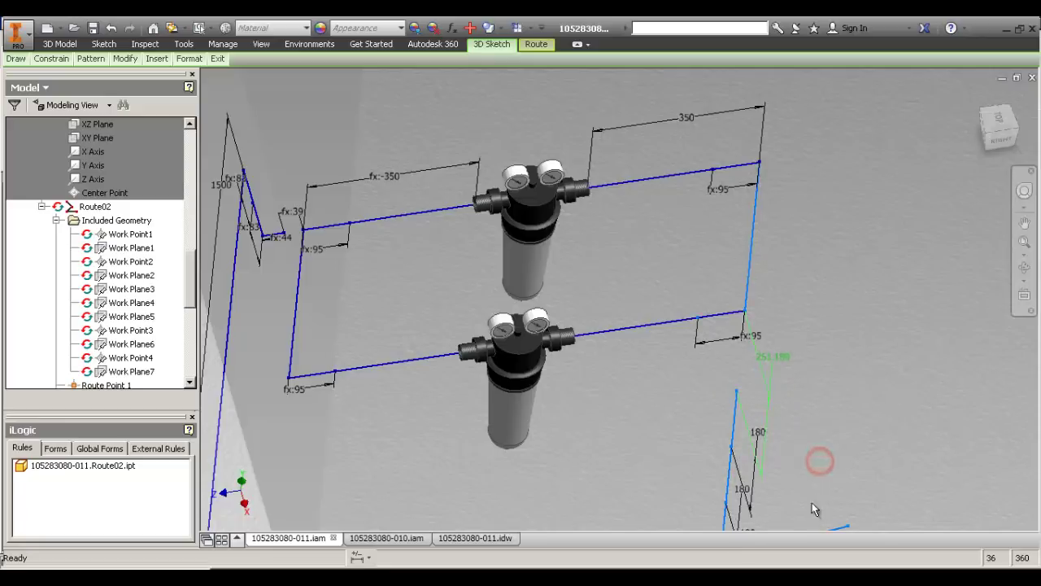
# Drive gap dimension d15 with the listed 39 mm parameter, and check its equation against the pump-side gap.
pyautogui.moveTo(771, 357); pyautogui.dragTo(770, 360)
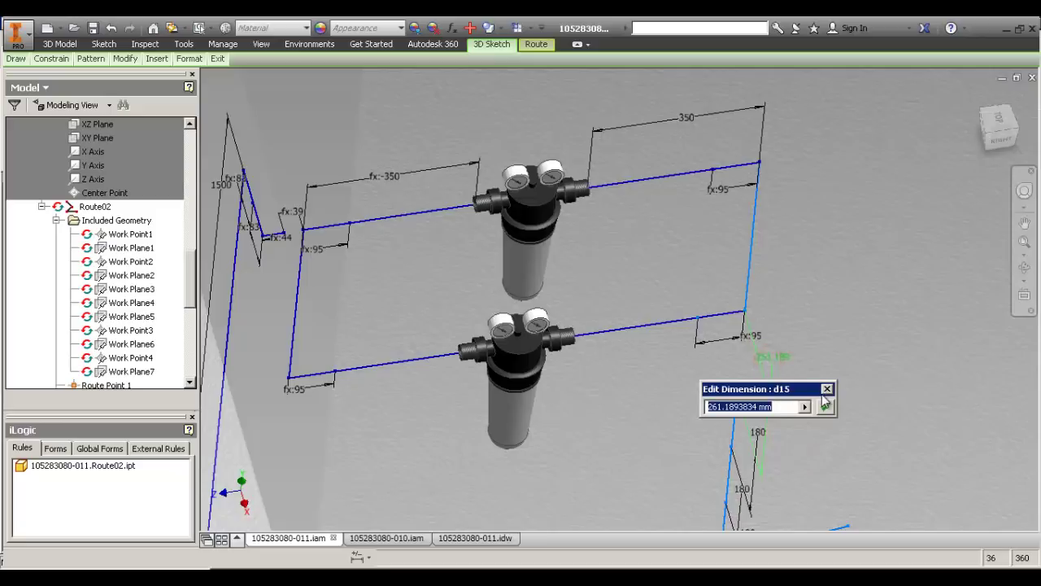
pyautogui.click(803, 407)
pyautogui.click(842, 478)
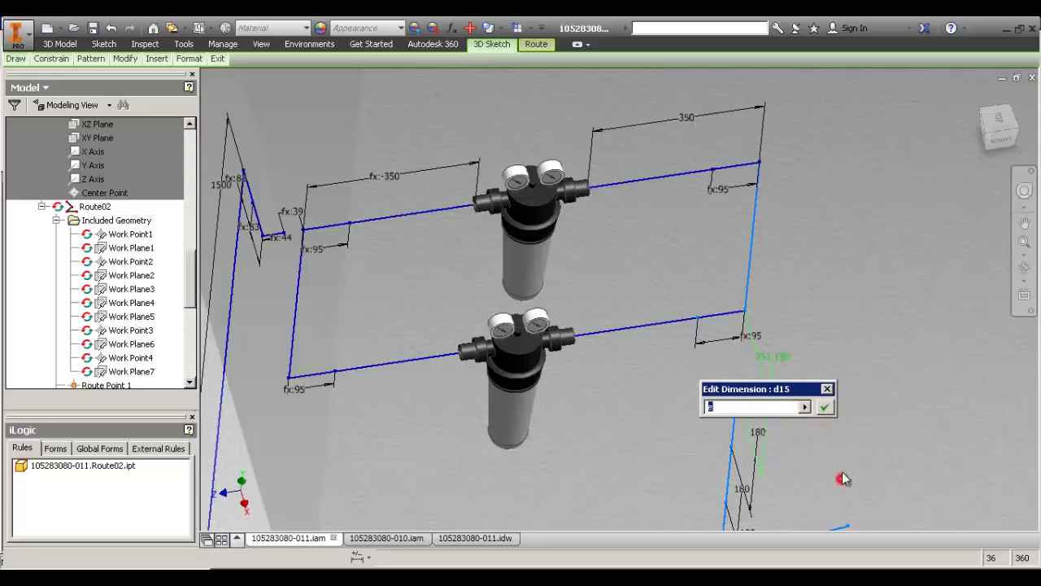
pyautogui.click(825, 406)
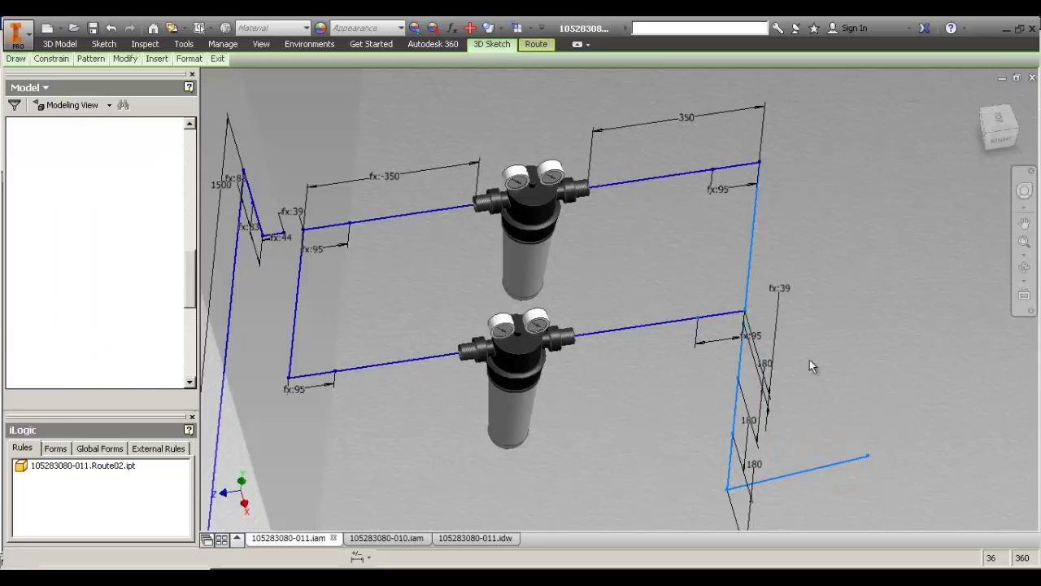
pyautogui.moveTo(317, 226); pyautogui.dragTo(319, 228)
pyautogui.moveTo(786, 286); pyautogui.dragTo(785, 290)
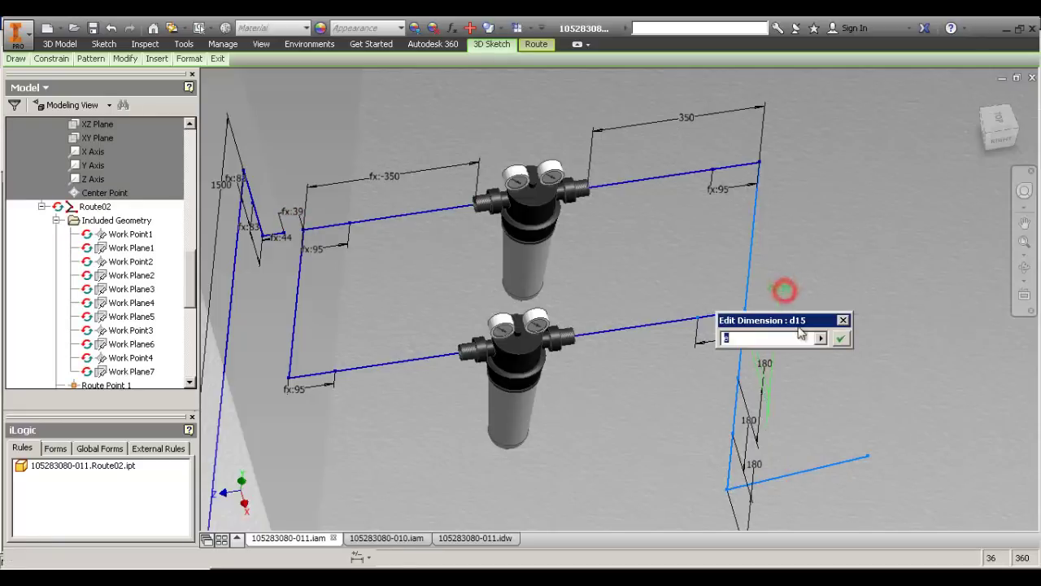
pyautogui.click(843, 320)
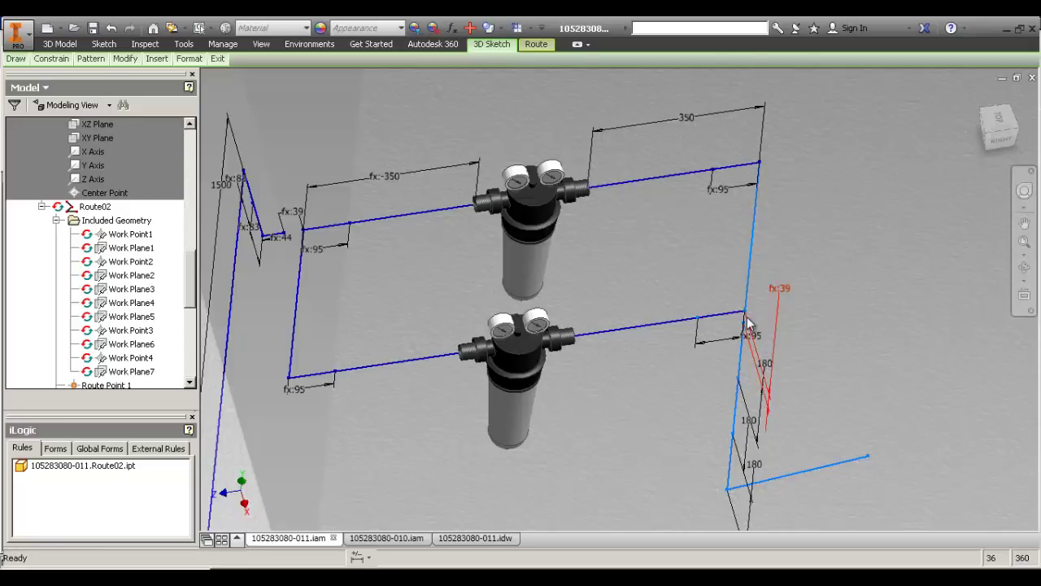
pyautogui.moveTo(291, 211); pyautogui.dragTo(299, 216)
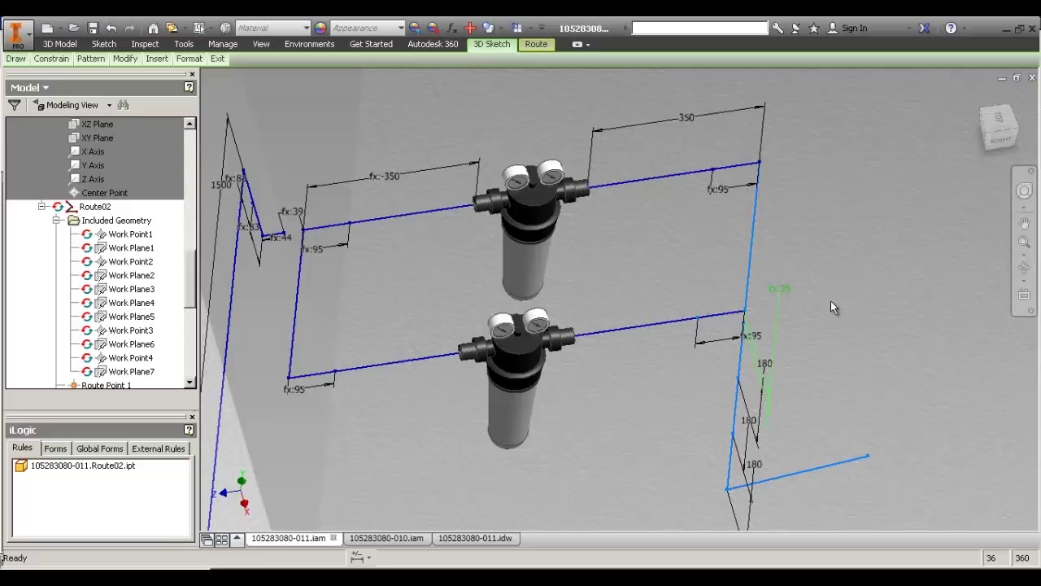
# Finish the Route02 edit, return to the main assembly, and save 105283080-011.iam with its dependent Run02 files.
pyautogui.scroll(3, 820, 293)
pyautogui.moveTo(818, 286); pyautogui.dragTo(692, 291, button='middle')
pyautogui.click(786, 275)
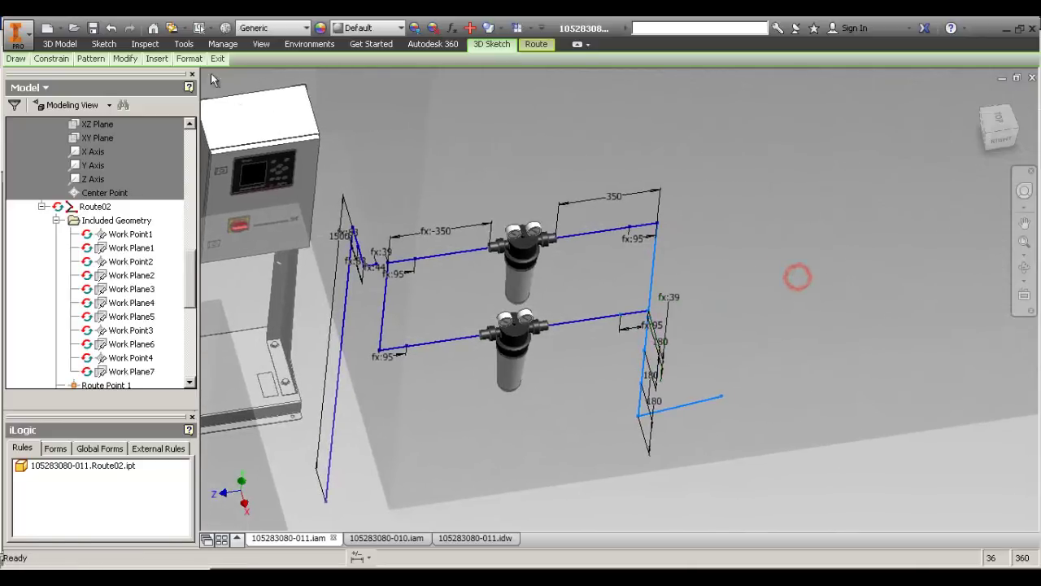
pyautogui.click(437, 171)
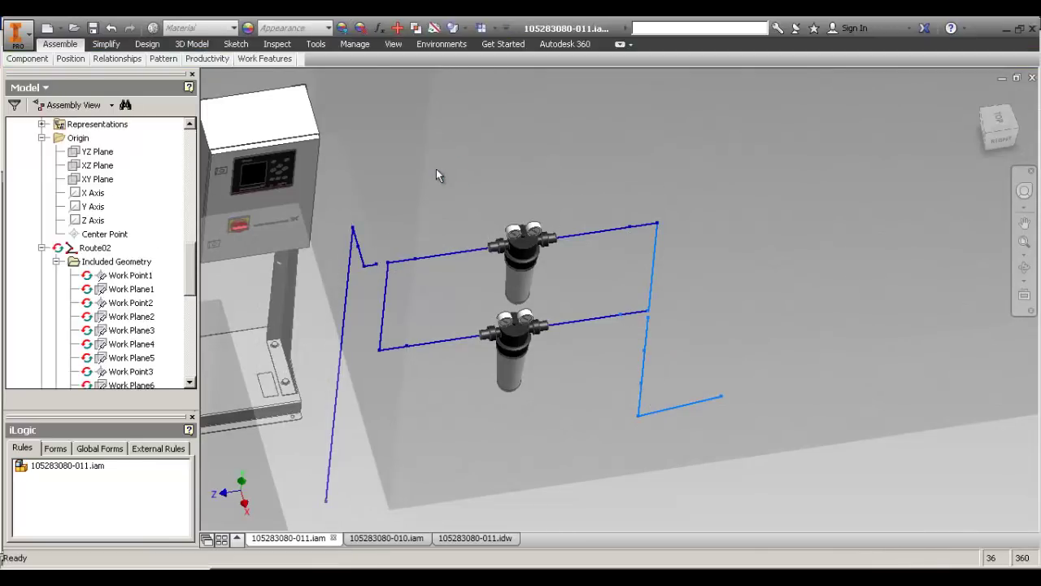
pyautogui.hotkey('ctrl', 's')
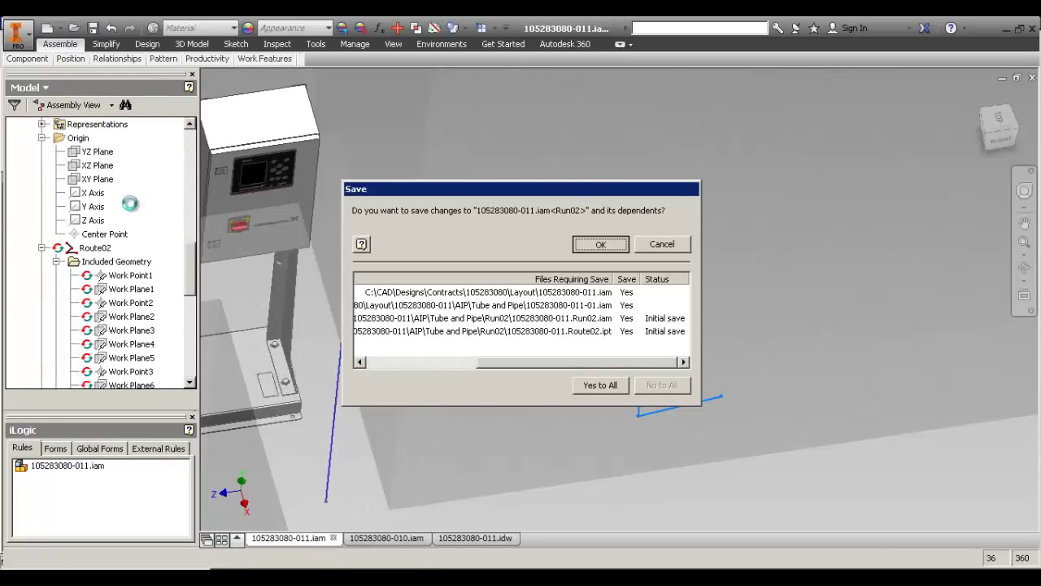
pyautogui.press('Return')
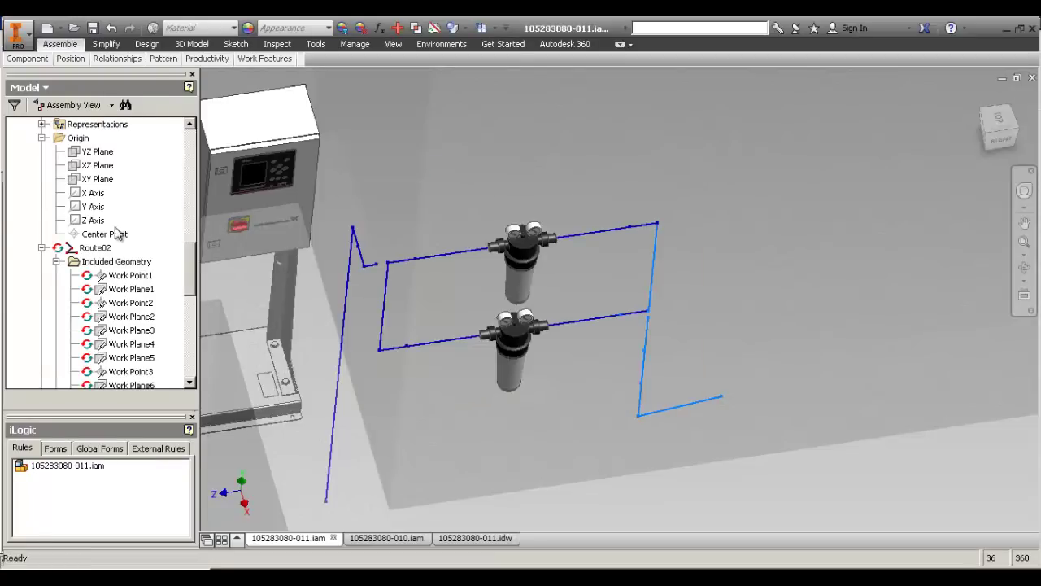
pyautogui.scroll(1, 137, 215)
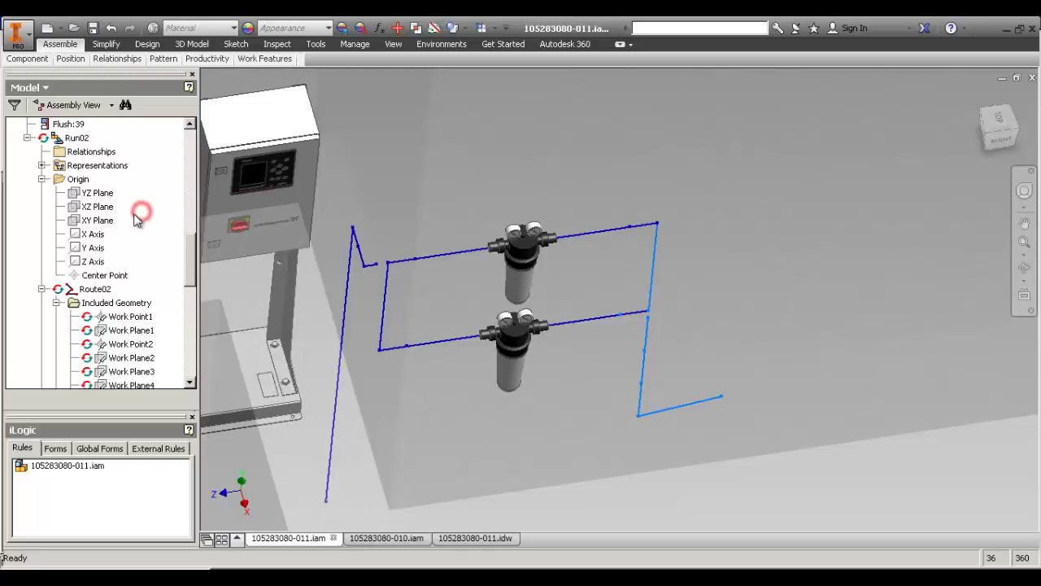
# Open Run02 for editing and populate its route with pipe segments and fittings.
pyautogui.doubleClick(77, 138)
pyautogui.click(17, 59)
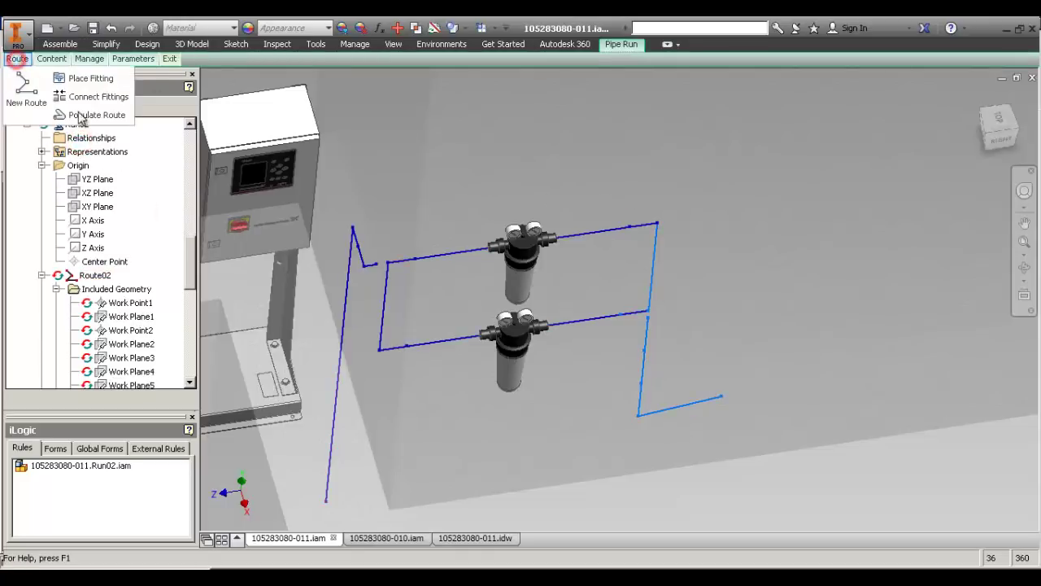
pyautogui.click(97, 115)
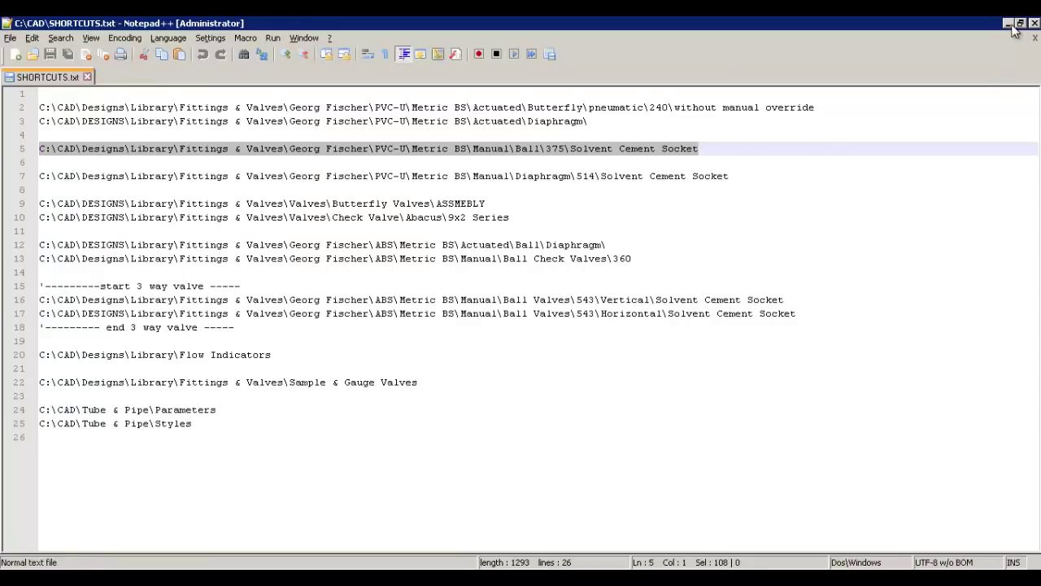
# Leave the Notepad++ library path list and examine the populated run around both filters and the valves on the existing pipework.
pyautogui.click(1012, 26)
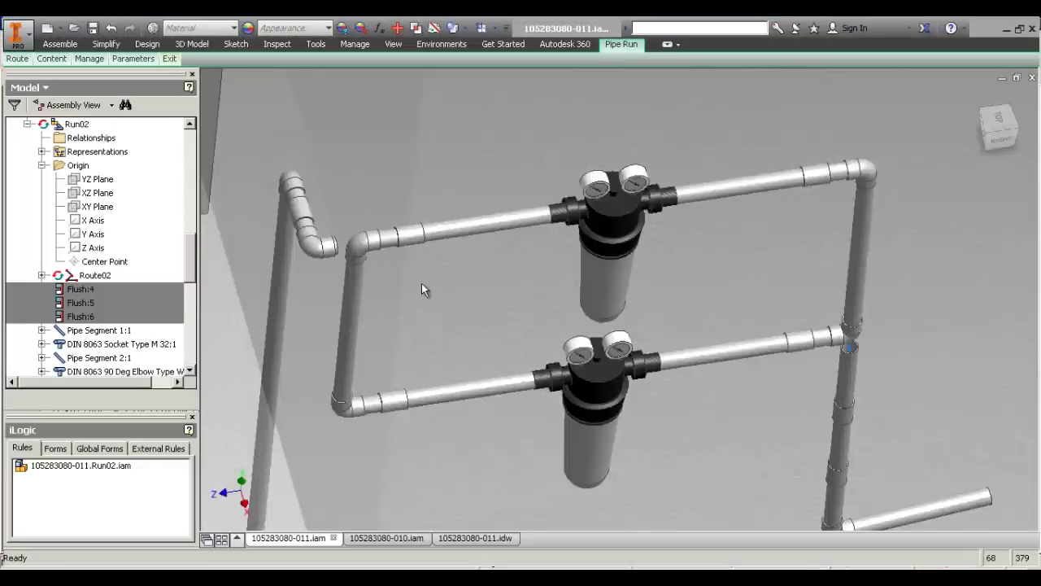
pyautogui.scroll(-3, 421, 283)
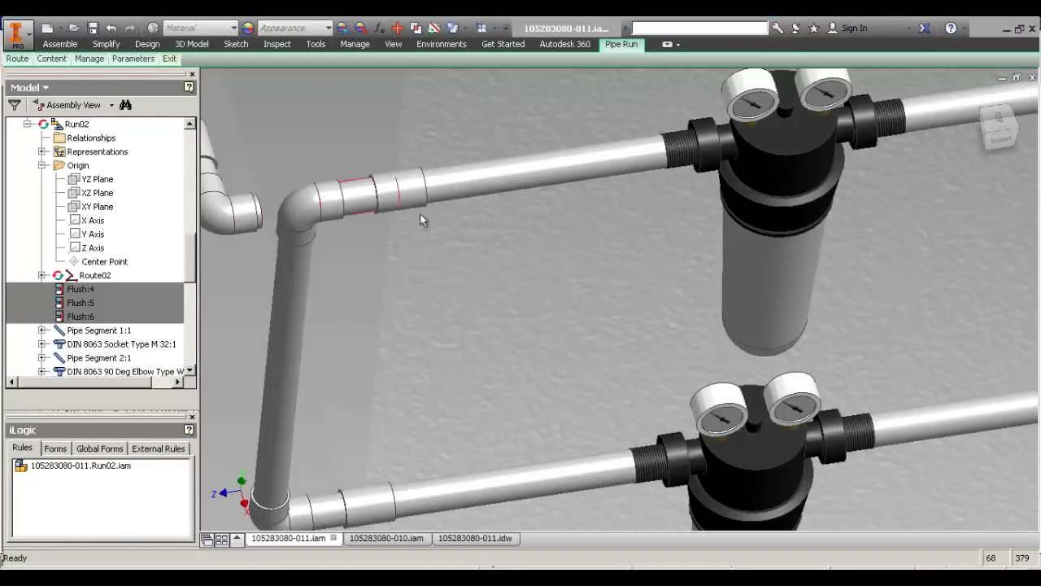
pyautogui.scroll(2, 294, 217)
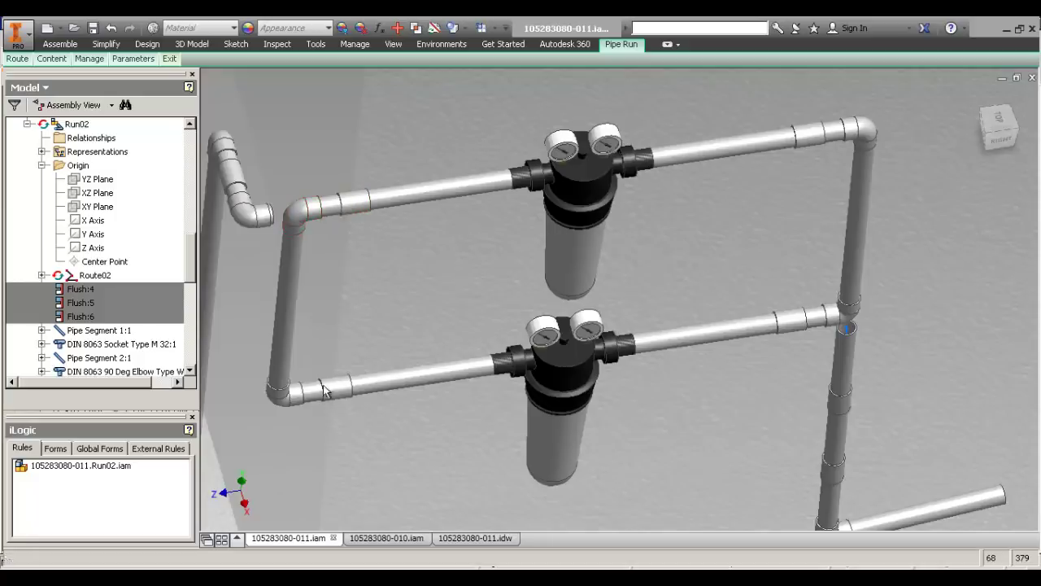
pyautogui.scroll(3, 846, 232)
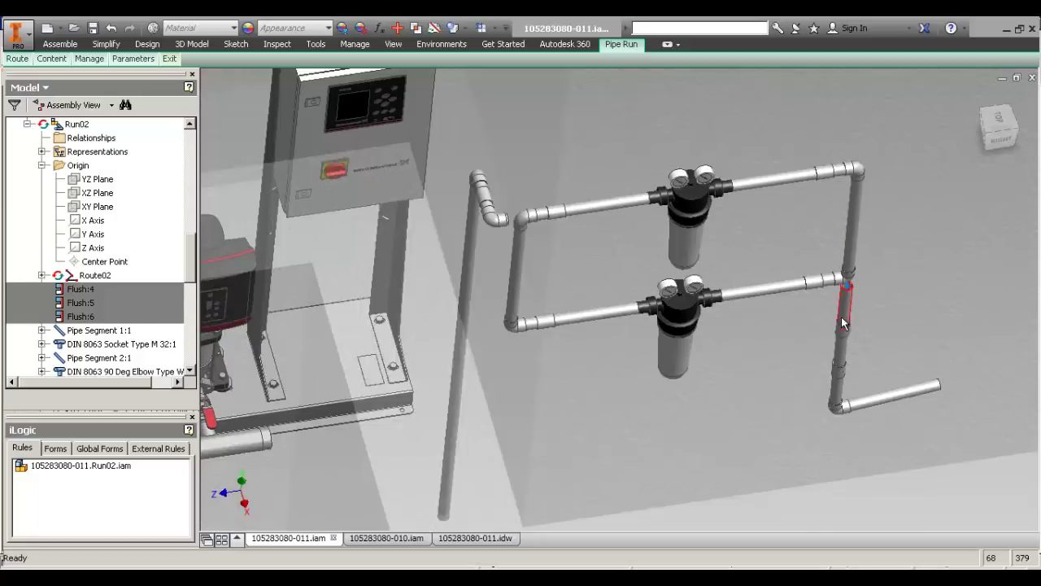
pyautogui.moveTo(590, 292); pyautogui.dragTo(696, 225, button='middle')
pyautogui.scroll(3, 696, 225)
pyautogui.moveTo(687, 319); pyautogui.dragTo(673, 331, button='middle')
pyautogui.press('F4')
pyautogui.moveTo(681, 281); pyautogui.dragTo(618, 317)
pyautogui.moveTo(776, 184); pyautogui.dragTo(782, 305)
pyautogui.moveTo(611, 175); pyautogui.dragTo(681, 409, button='middle')
pyautogui.moveTo(620, 307); pyautogui.dragTo(682, 492, button='middle')
pyautogui.moveTo(561, 269); pyautogui.dragTo(609, 358, button='middle')
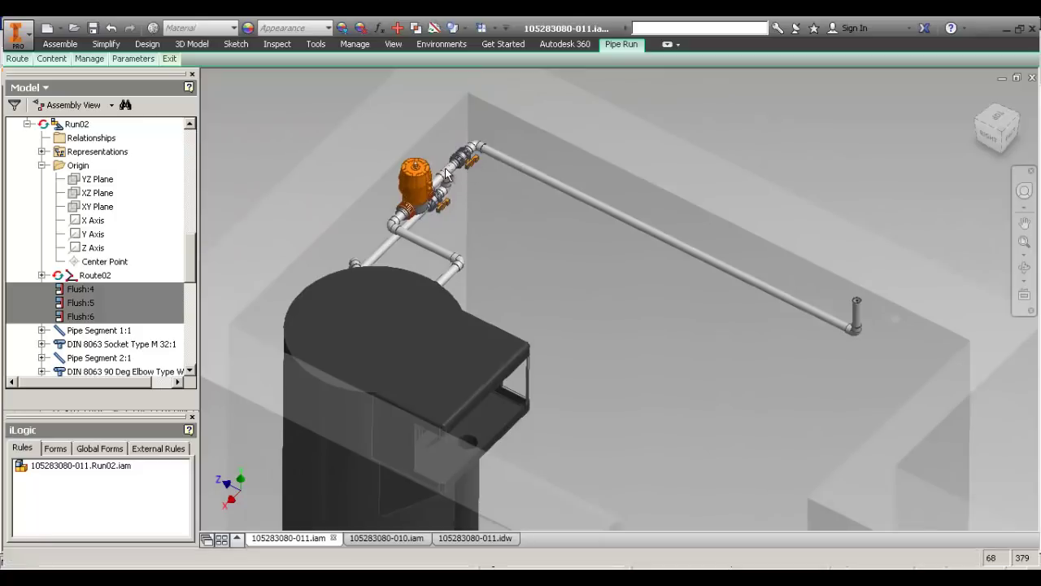
# Set the selection filter to part priority.
pyautogui.click(506, 28)
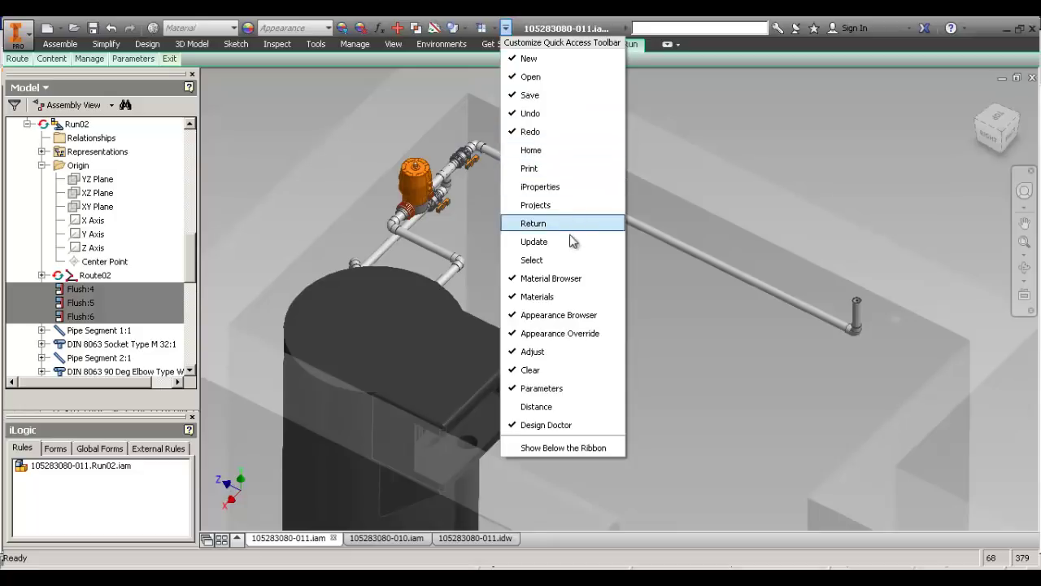
pyautogui.click(698, 364)
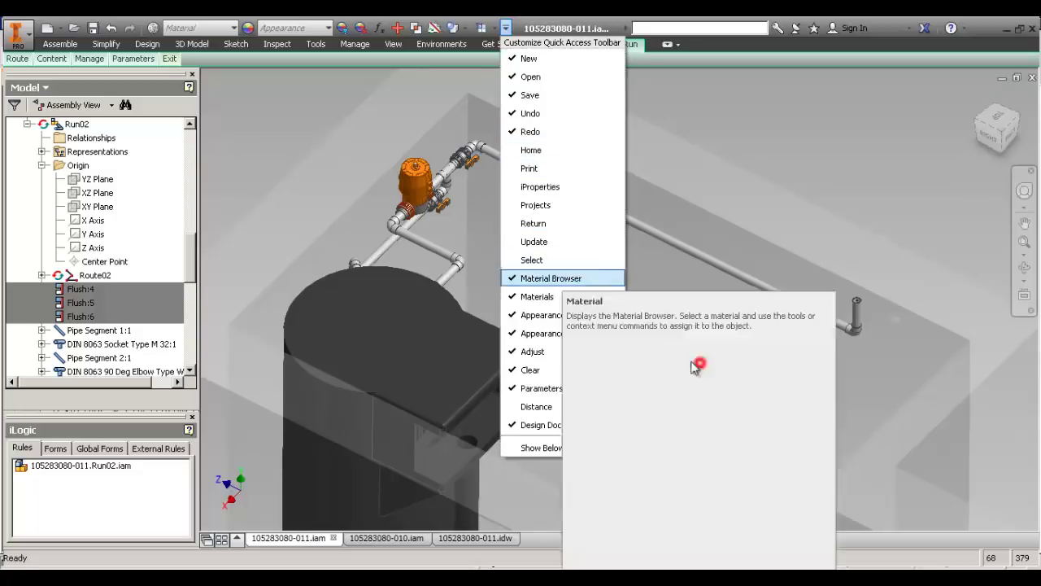
pyautogui.click(525, 271)
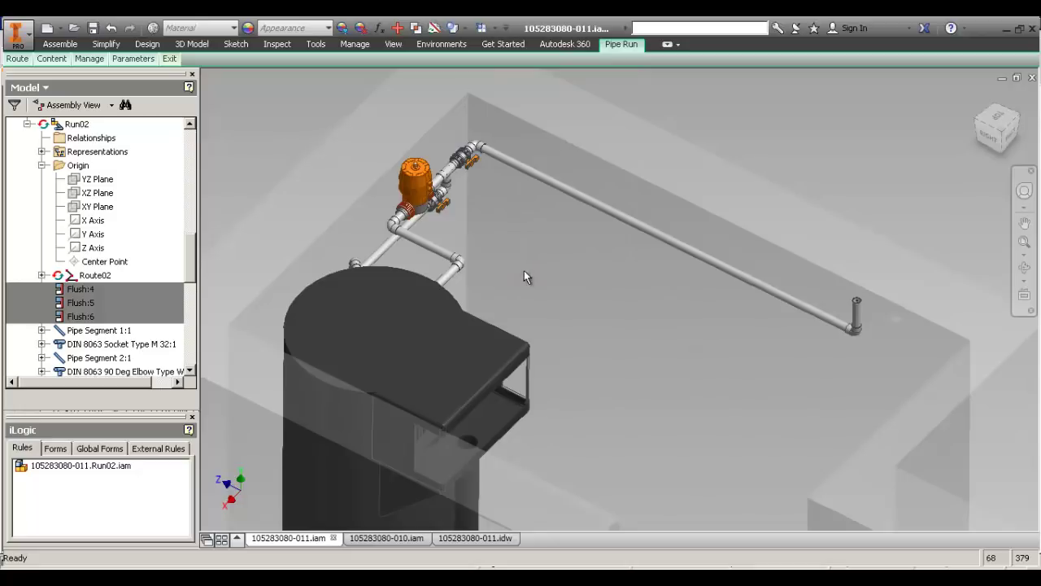
pyautogui.rightClick(524, 270)
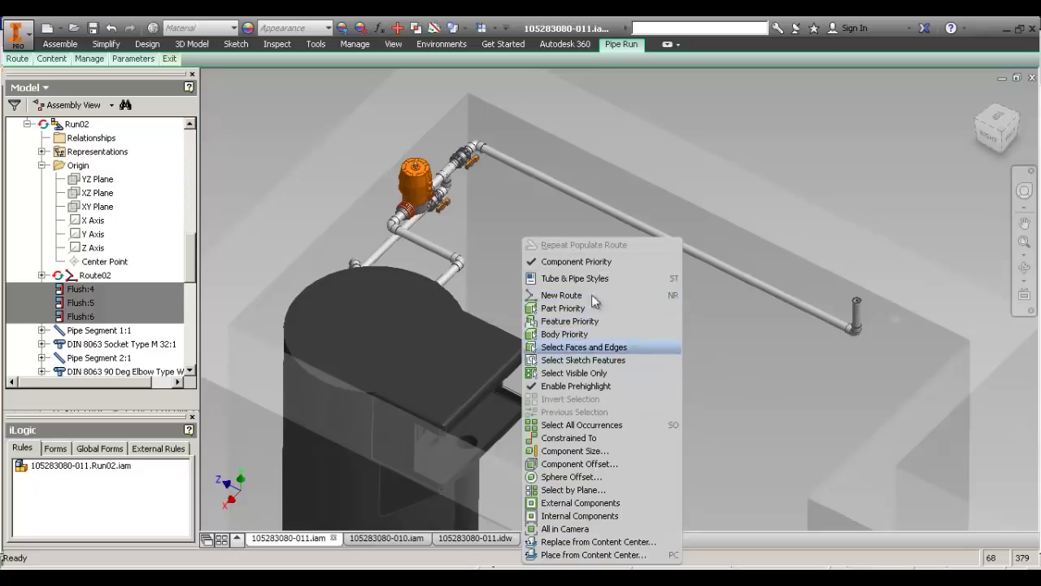
pyautogui.click(779, 395)
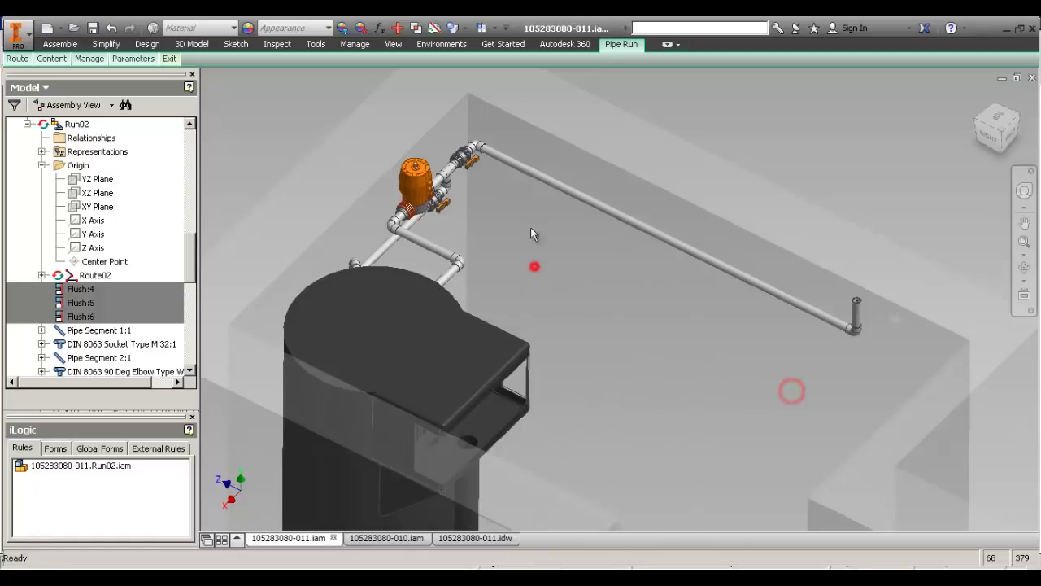
pyautogui.moveTo(190, 262); pyautogui.dragTo(191, 224)
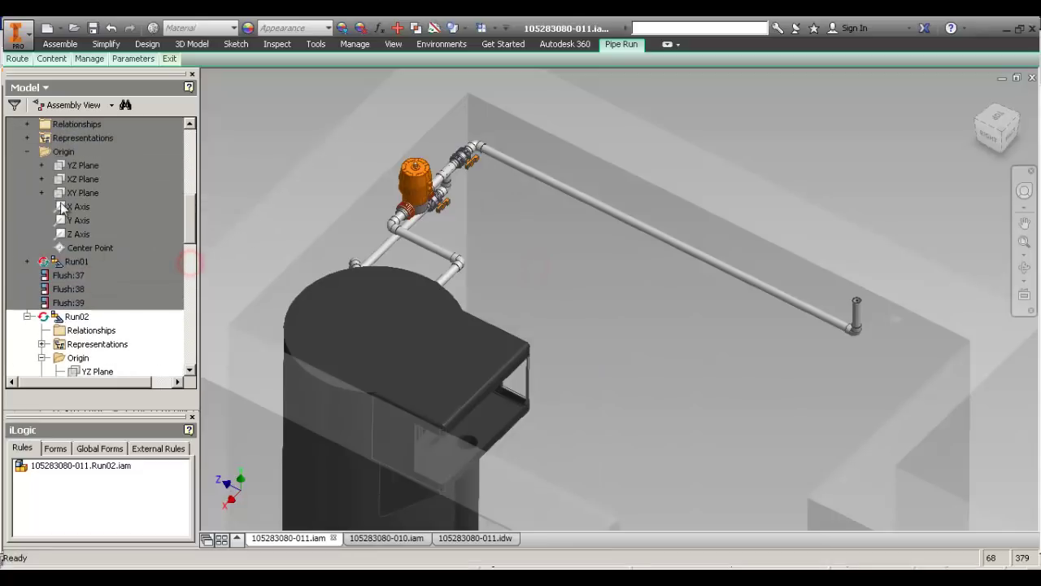
pyautogui.click(74, 262)
pyautogui.click(600, 310)
pyautogui.rightClick(514, 210)
pyautogui.click(554, 274)
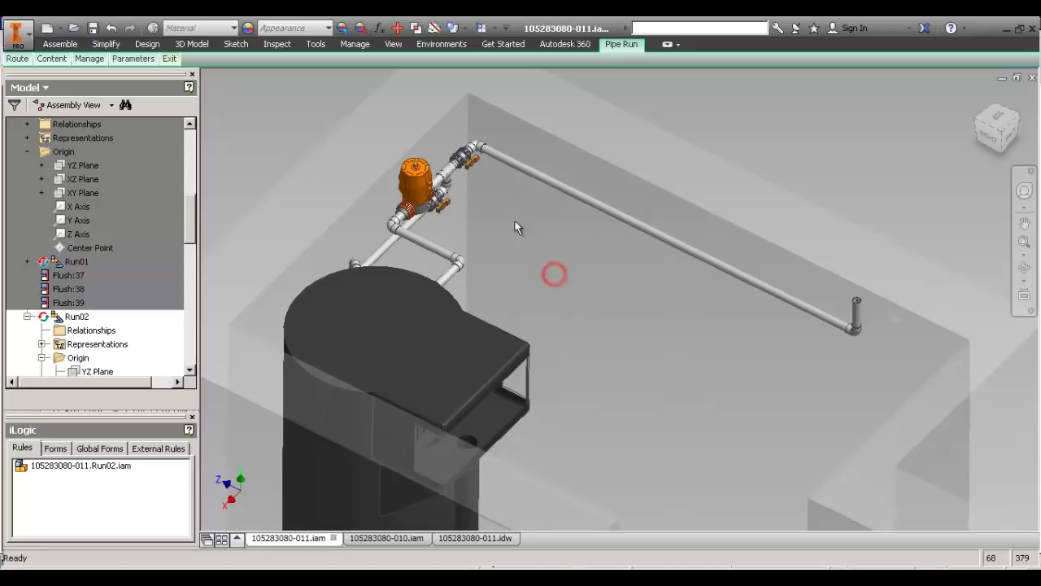
# Check the iProperties of the existing ball valve above the tank, and return to the filter pipework.
pyautogui.scroll(-3, 470, 165)
pyautogui.rightClick(467, 157)
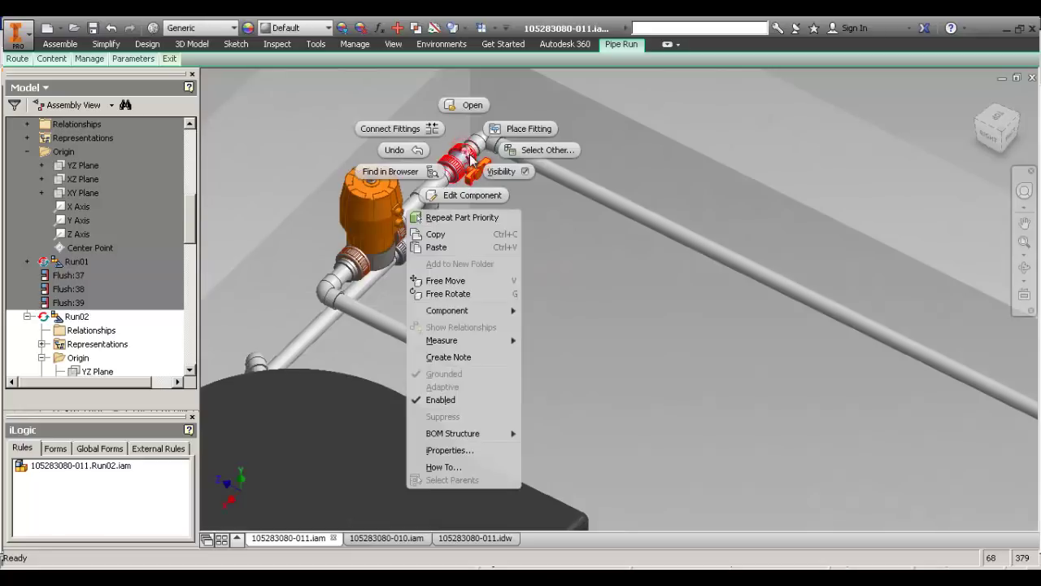
pyautogui.click(485, 445)
pyautogui.moveTo(444, 220); pyautogui.dragTo(678, 220)
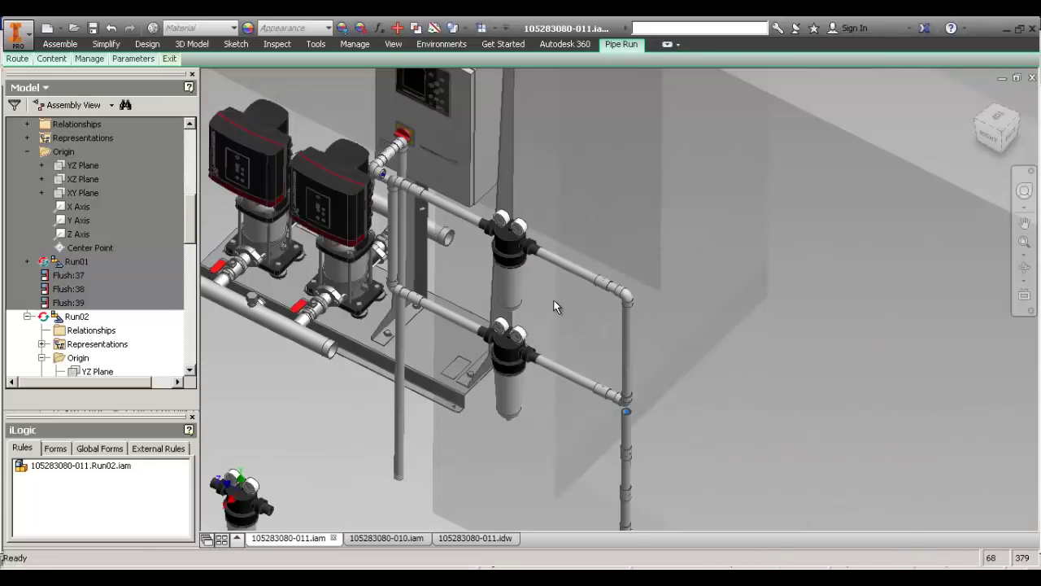
pyautogui.moveTo(554, 306); pyautogui.dragTo(677, 316, button='middle')
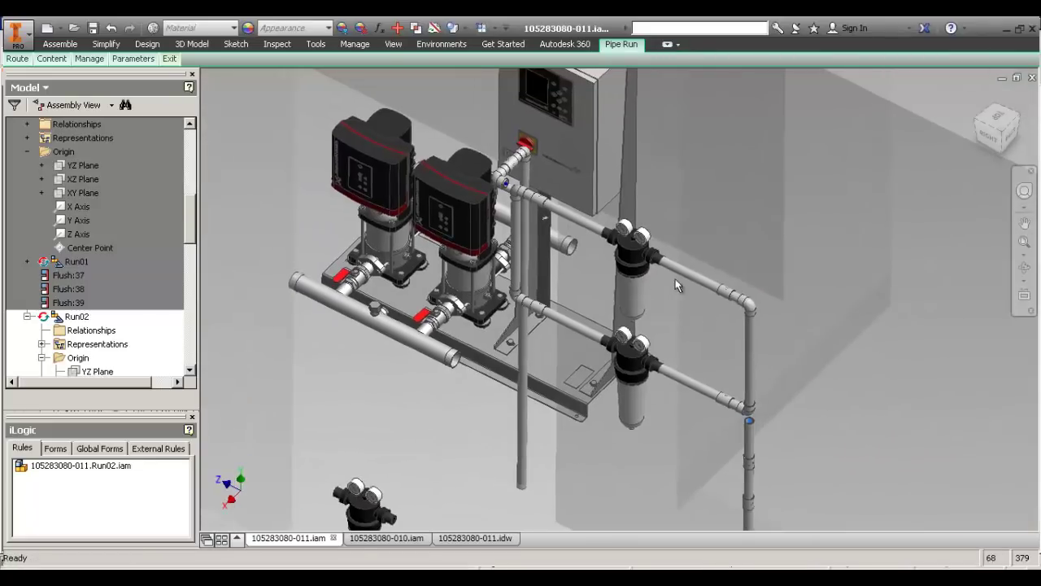
# Place the 375 solvent cement socket ball valve as a fitting on the upper filter's pump-side pipe, next to the elbow.
pyautogui.click(708, 199)
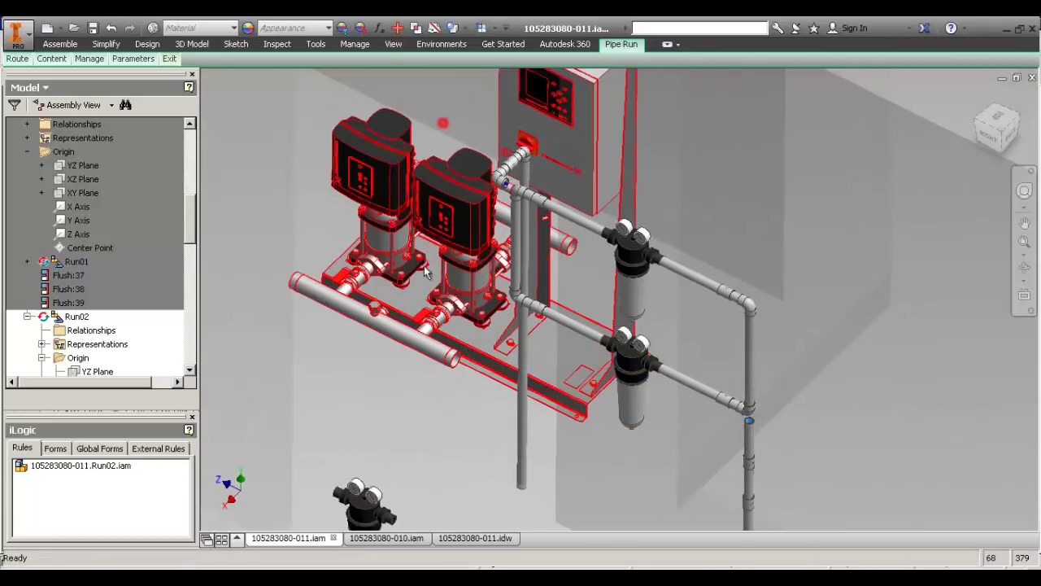
pyautogui.keyDown('shift'); pyautogui.moveTo(443, 122); pyautogui.dragTo(643, 185, button='middle'); pyautogui.keyUp('shift')
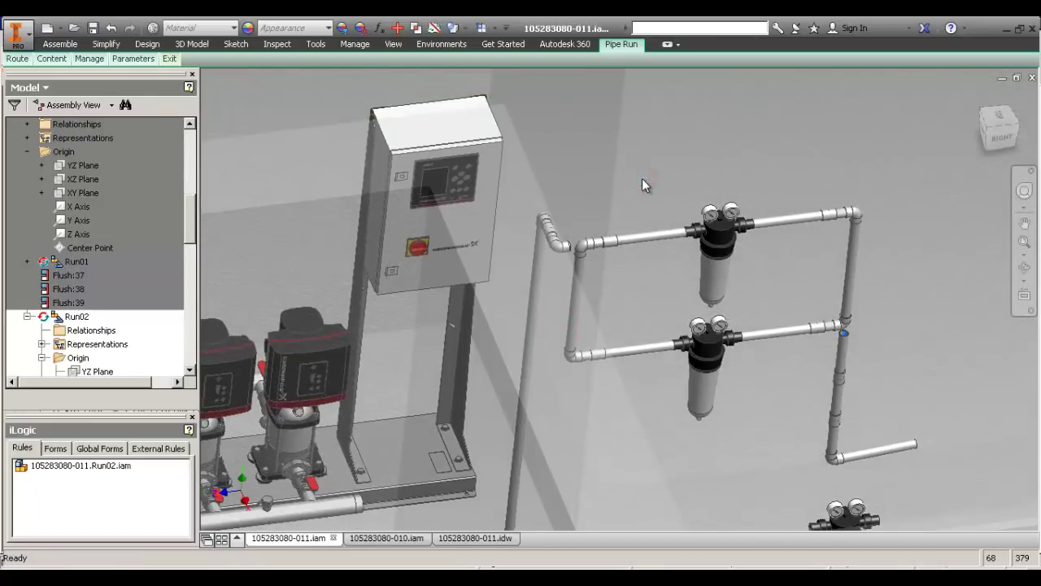
pyautogui.write('pf')
pyautogui.press('Return')
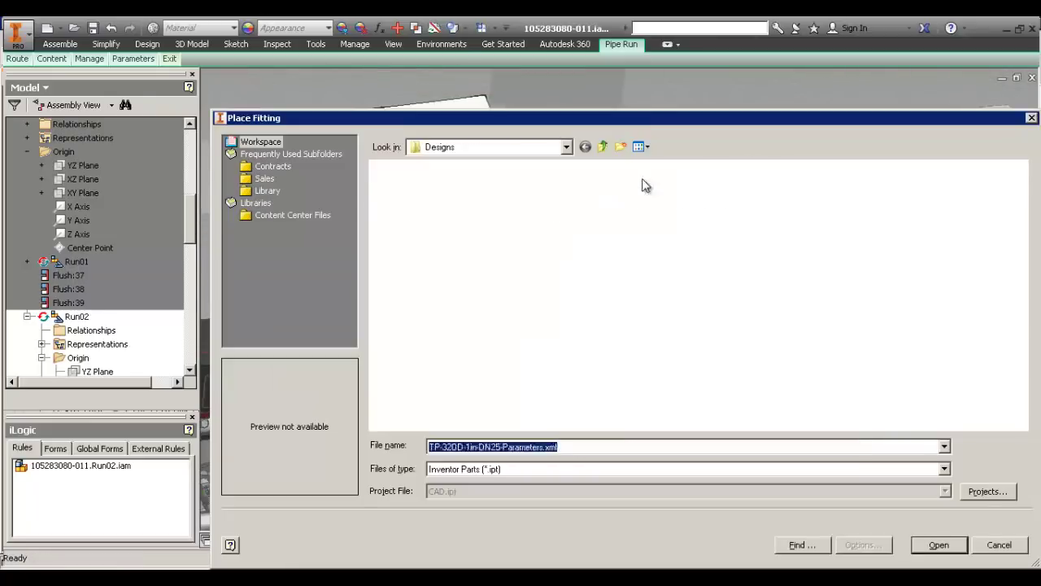
pyautogui.doubleClick(429, 178)
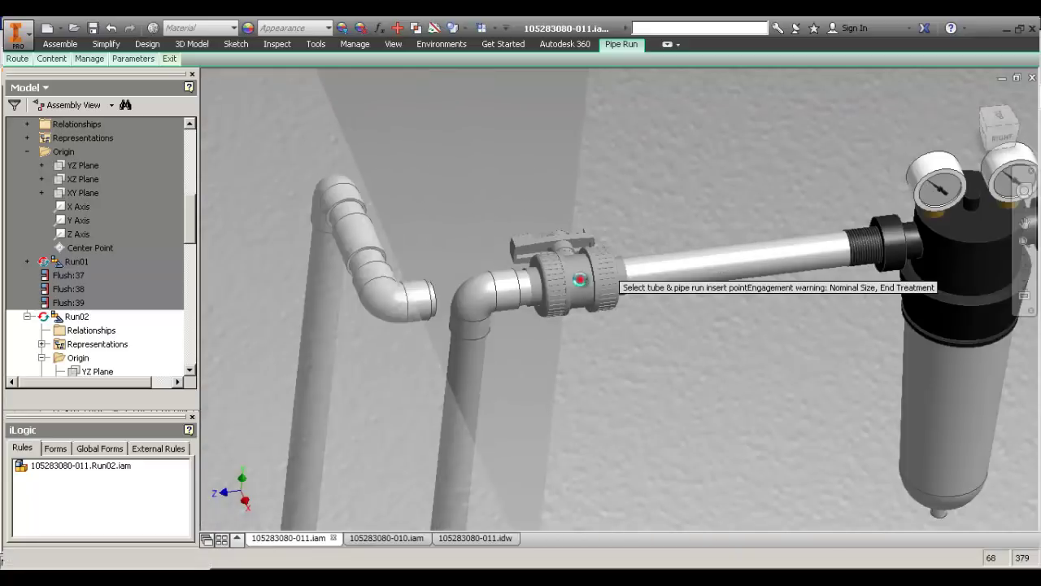
pyautogui.click(580, 279)
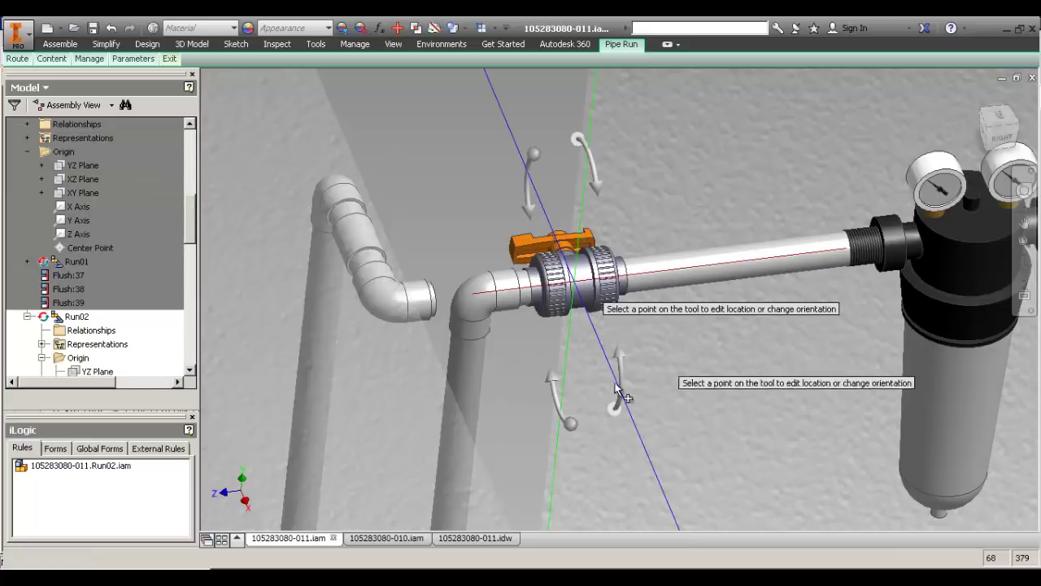
# Rotate the upper pump-side ball valve 180 degrees about the pipe axis and accept its orientation.
pyautogui.click(570, 425)
pyautogui.write('180 degree')
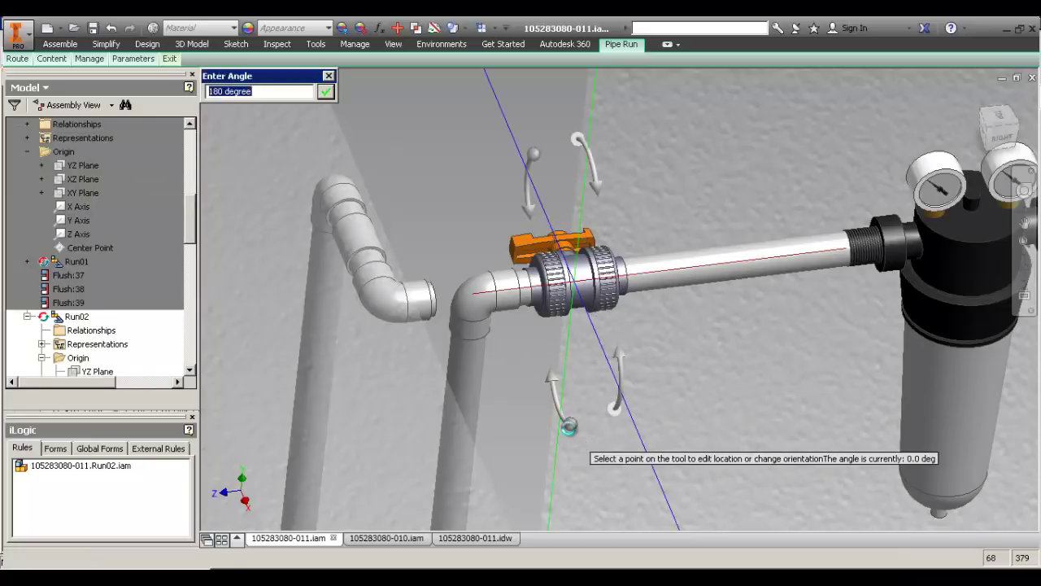
pyautogui.press('Return')
pyautogui.scroll(-5, 606, 297)
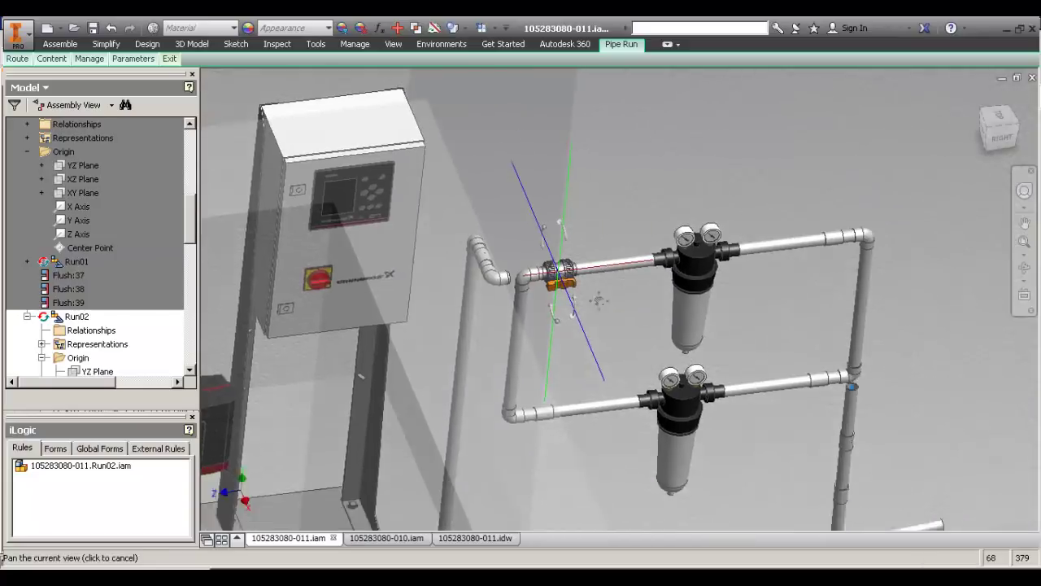
pyautogui.rightClick(602, 309)
pyautogui.click(641, 345)
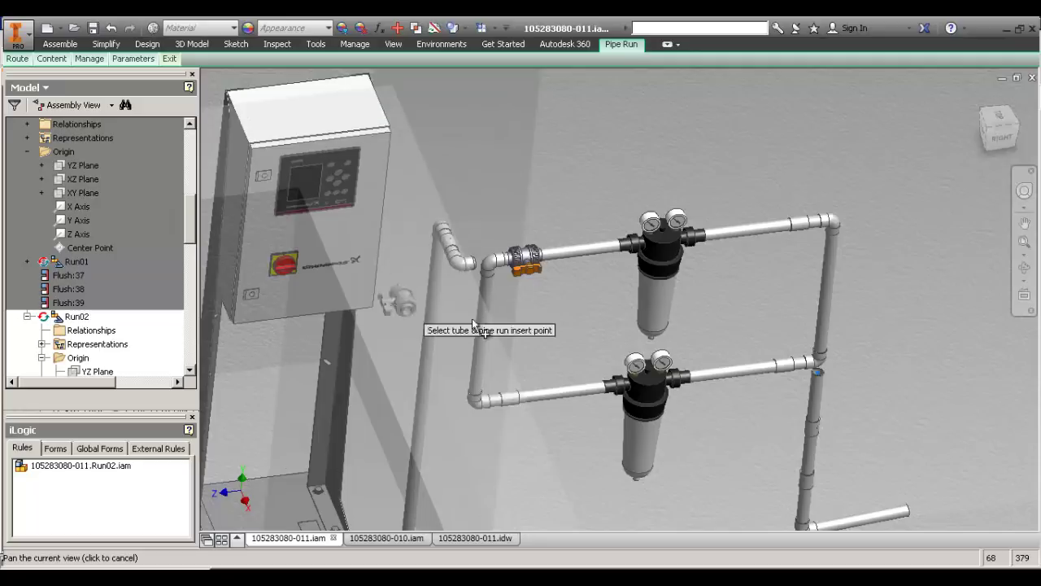
# Place a matching ball valve at the coupling on the lower filter's pump-side pipe and rotate it 180 degrees.
pyautogui.scroll(3, 502, 402)
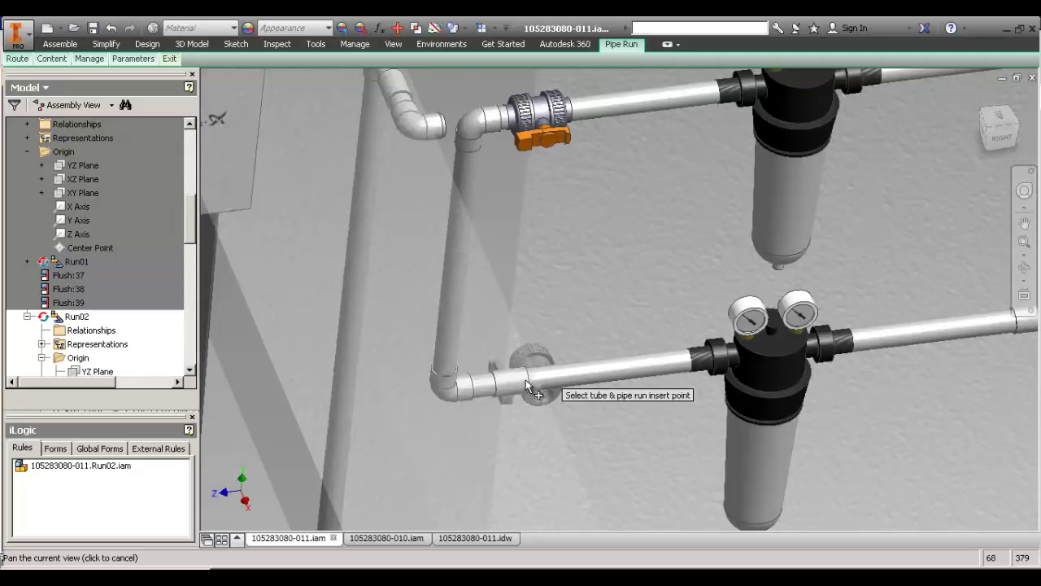
pyautogui.click(510, 386)
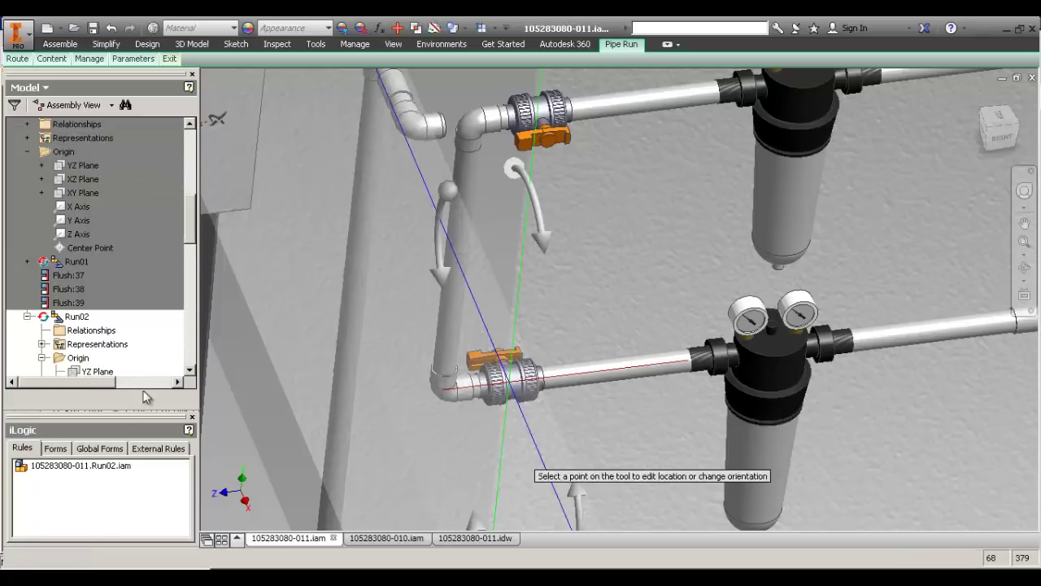
pyautogui.click(543, 239)
pyautogui.write('180 degree')
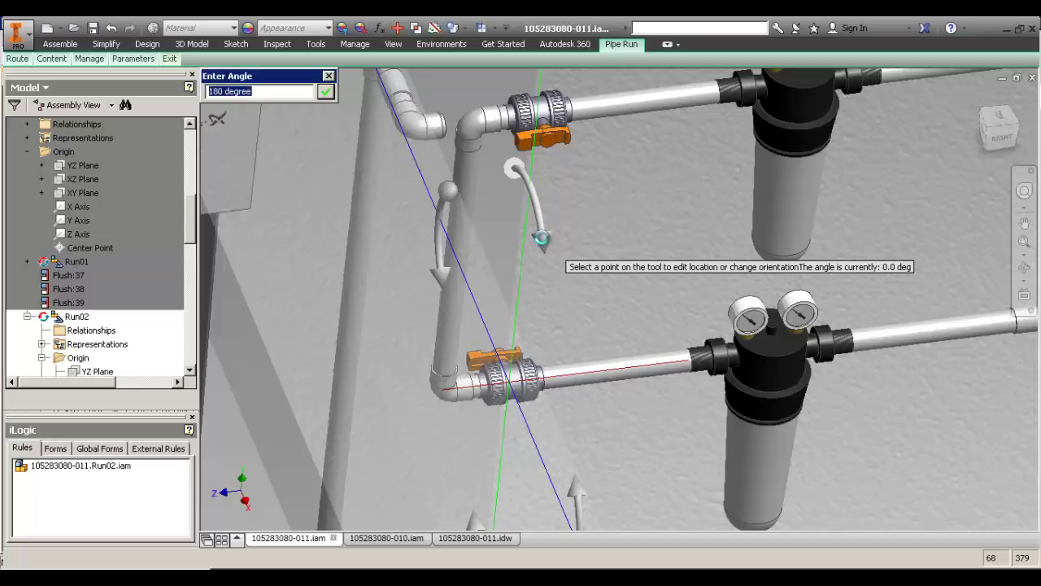
pyautogui.press('Return')
pyautogui.moveTo(672, 371); pyautogui.dragTo(611, 346, button='middle')
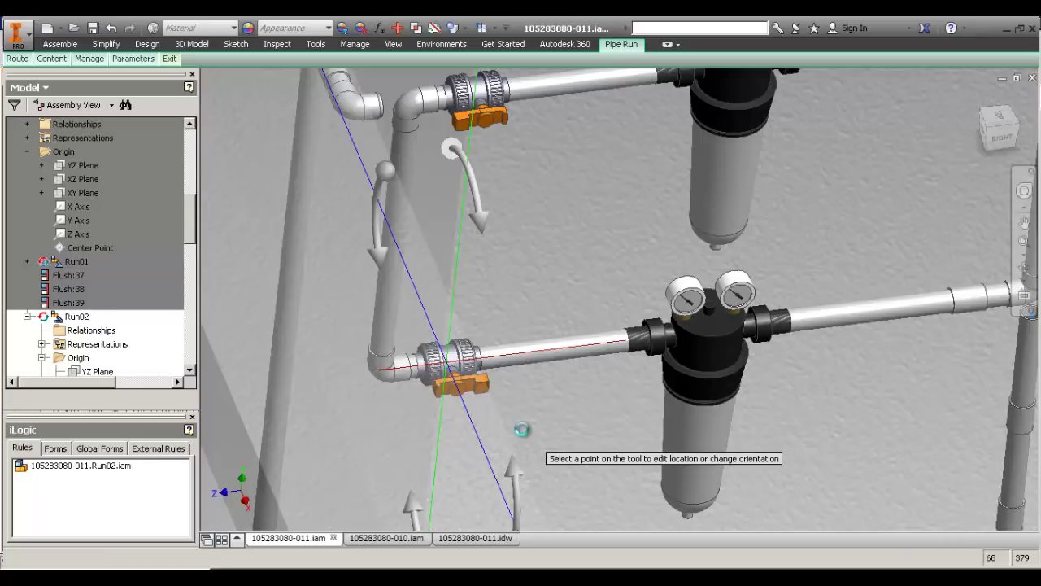
pyautogui.scroll(-5, 523, 427)
pyautogui.rightClick(659, 322)
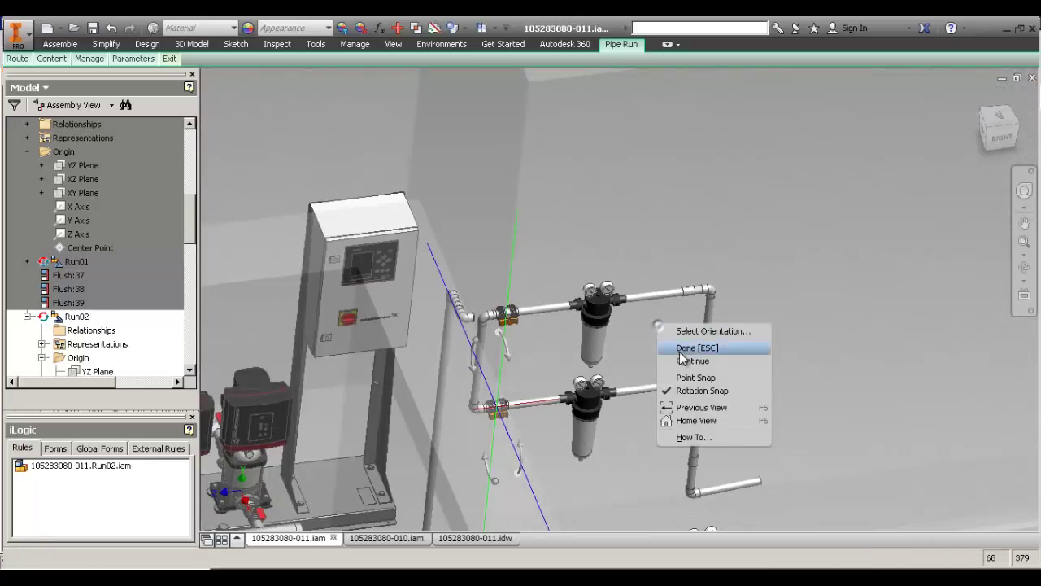
pyautogui.click(681, 353)
# Place a third ball valve on the upper filter's outlet pipe beside the corner elbow, and finish the placement.
pyautogui.click(686, 292)
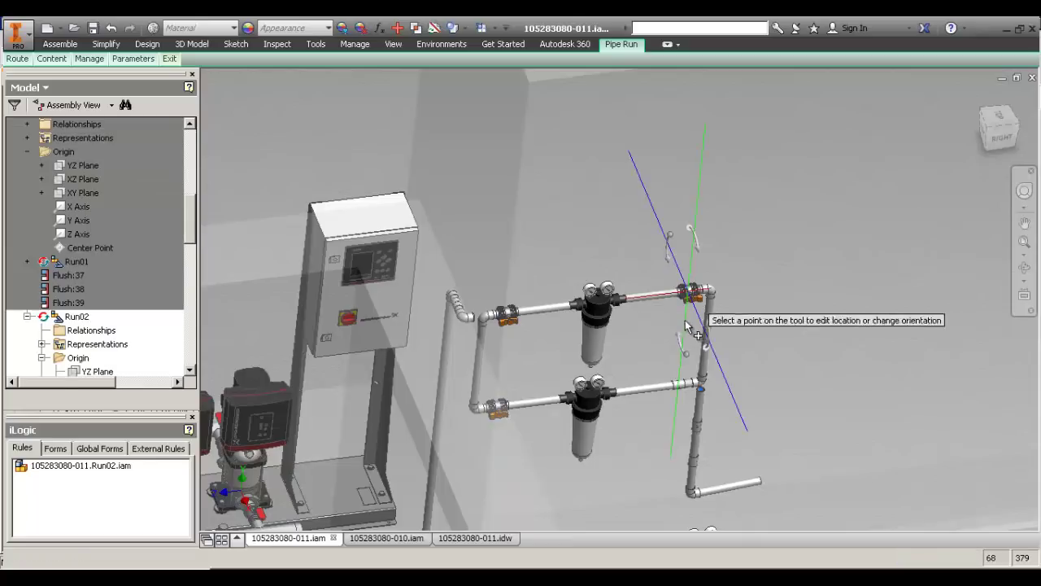
pyautogui.scroll(3, 686, 325)
pyautogui.moveTo(476, 370); pyautogui.dragTo(506, 365, button='middle')
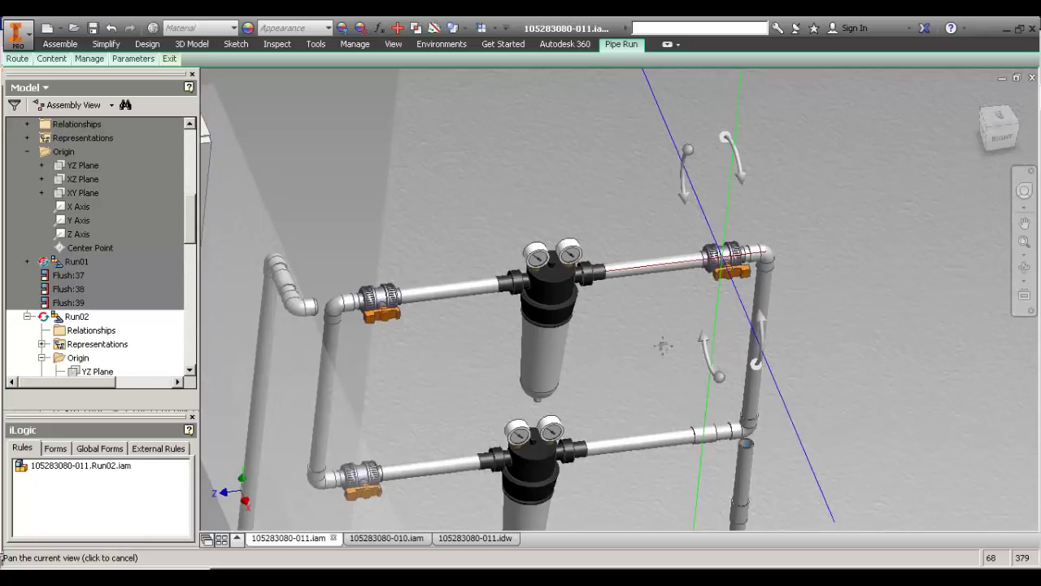
pyautogui.moveTo(679, 396); pyautogui.dragTo(659, 335, button='middle')
pyautogui.rightClick(659, 335)
pyautogui.click(684, 363)
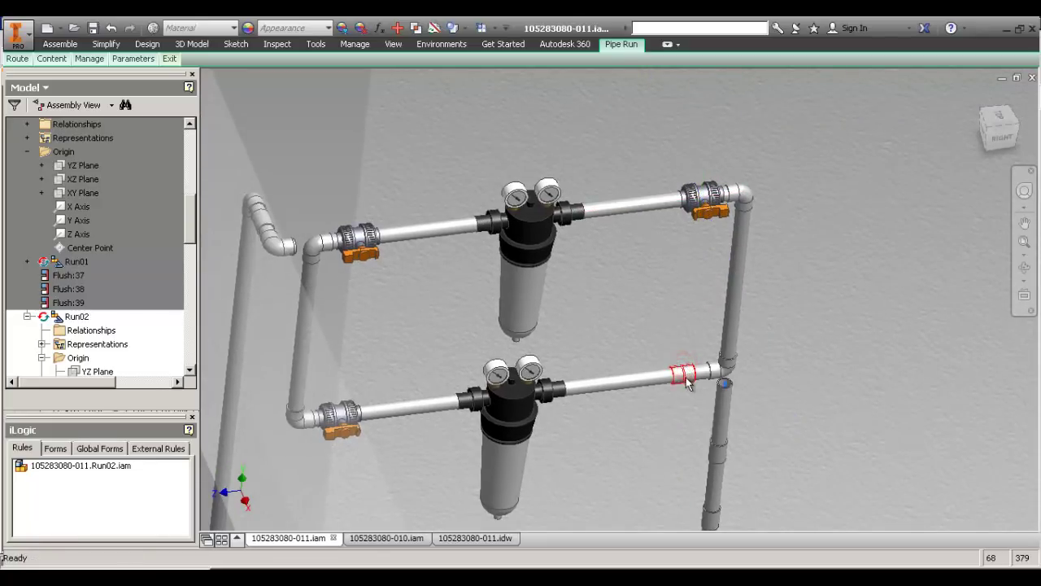
# Place a fourth matching ball valve at the coupling on the lower filter's outlet pipe and finish the placement.
pyautogui.click(704, 212)
pyautogui.write('pf')
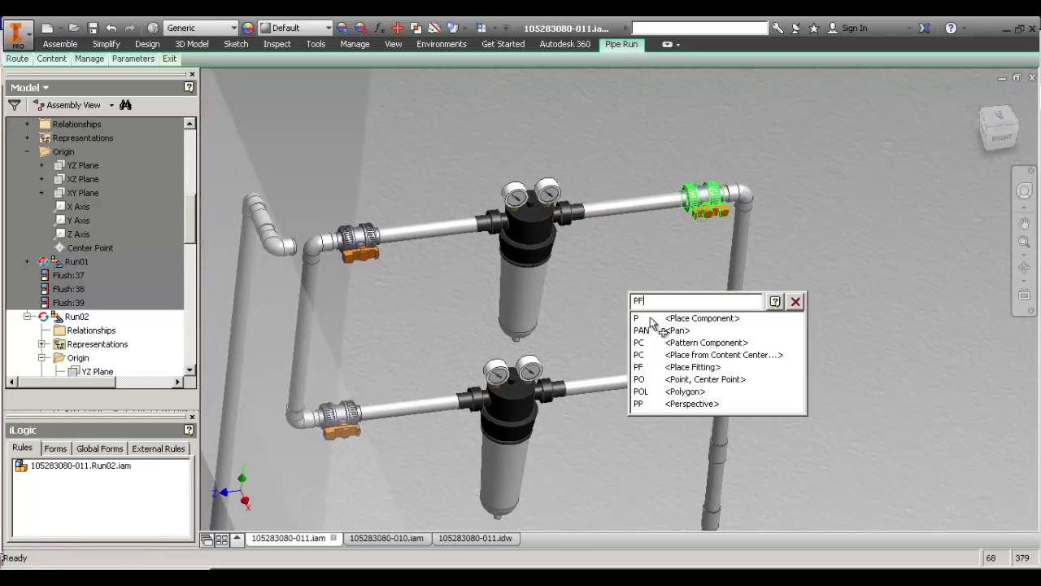
pyautogui.press('Return')
pyautogui.click(684, 376)
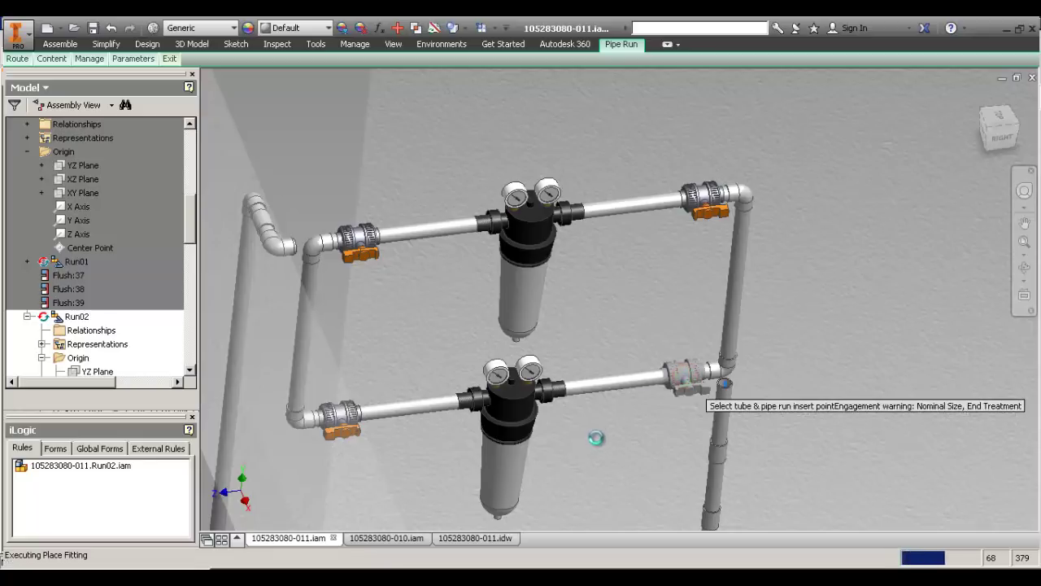
pyautogui.rightClick(629, 299)
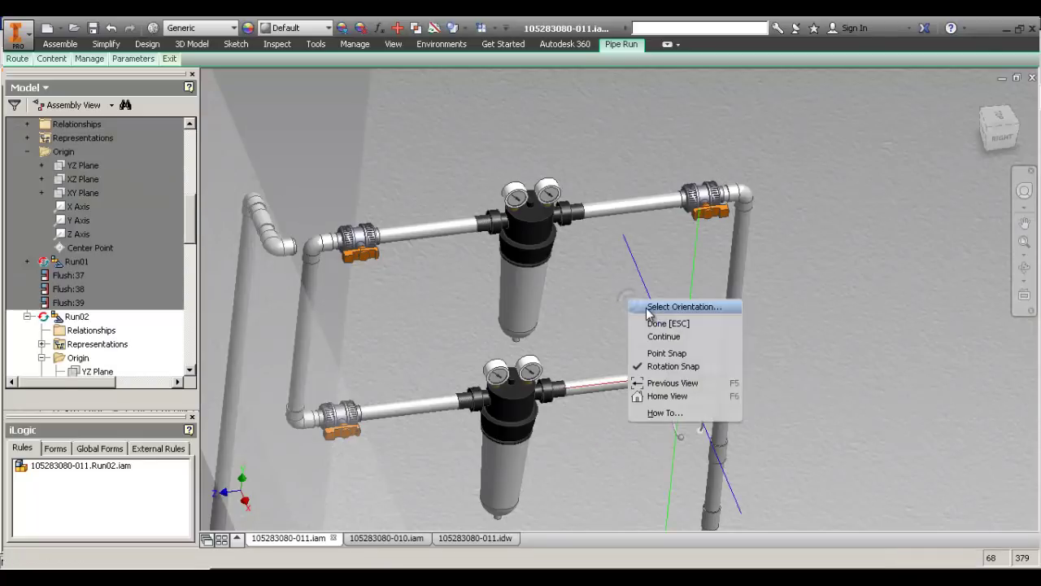
pyautogui.click(655, 329)
# Examine the two-filter loop with its ball valves, the booster pumps and the tank pipework from several angles.
pyautogui.scroll(3, 657, 329)
pyautogui.moveTo(534, 250); pyautogui.dragTo(927, 374, button='middle')
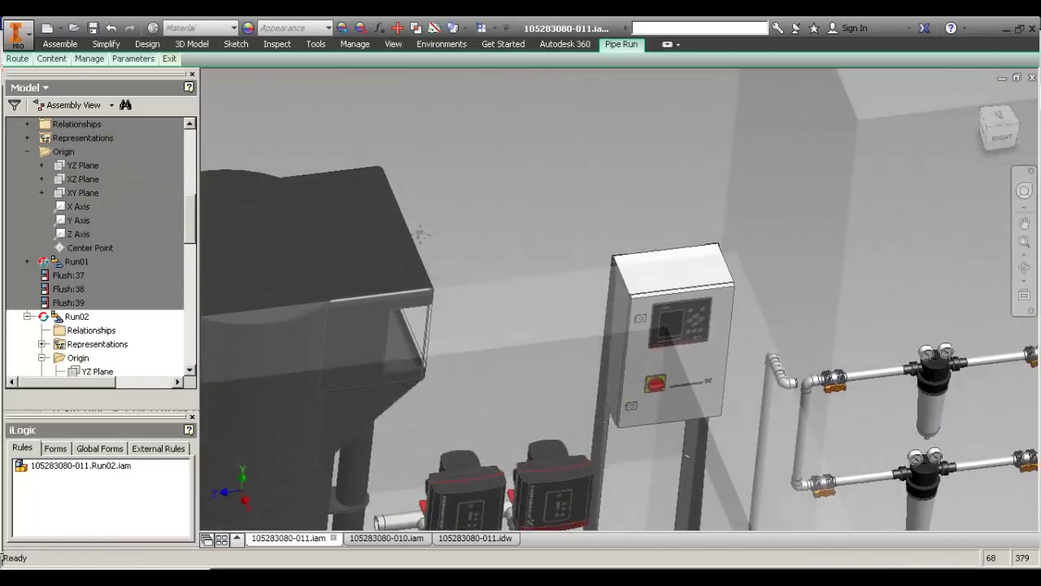
pyautogui.moveTo(420, 232); pyautogui.dragTo(805, 224, button='middle')
pyautogui.moveTo(516, 174); pyautogui.dragTo(423, 241, button='middle')
pyautogui.scroll(2, 423, 241)
pyautogui.press('F4')
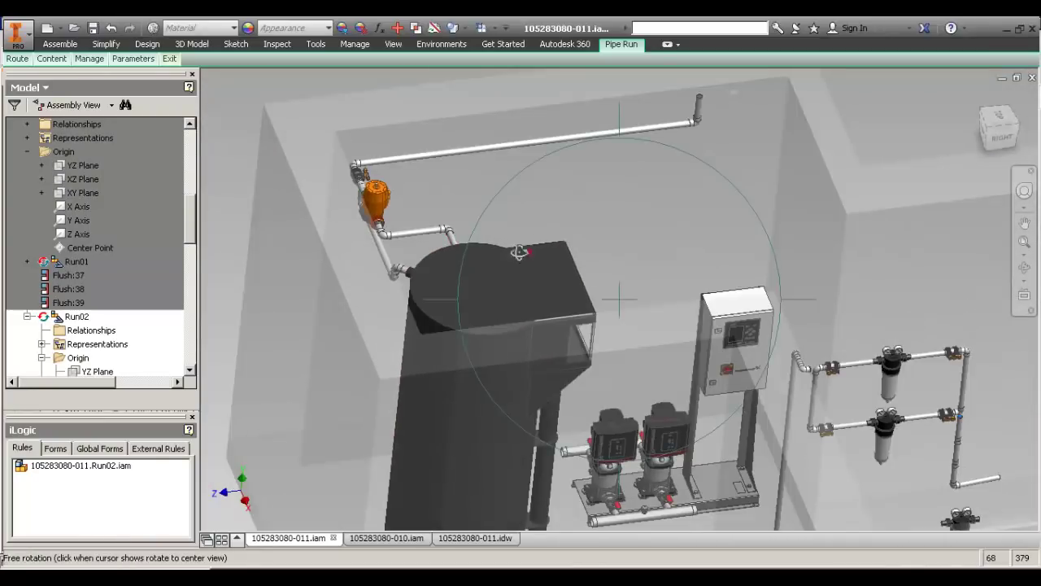
pyautogui.moveTo(528, 251); pyautogui.dragTo(465, 243)
pyautogui.moveTo(732, 150); pyautogui.dragTo(788, 230)
pyautogui.moveTo(604, 309); pyautogui.dragTo(668, 388)
pyautogui.moveTo(859, 403); pyautogui.dragTo(530, 257, button='middle')
pyautogui.scroll(-5, 530, 256)
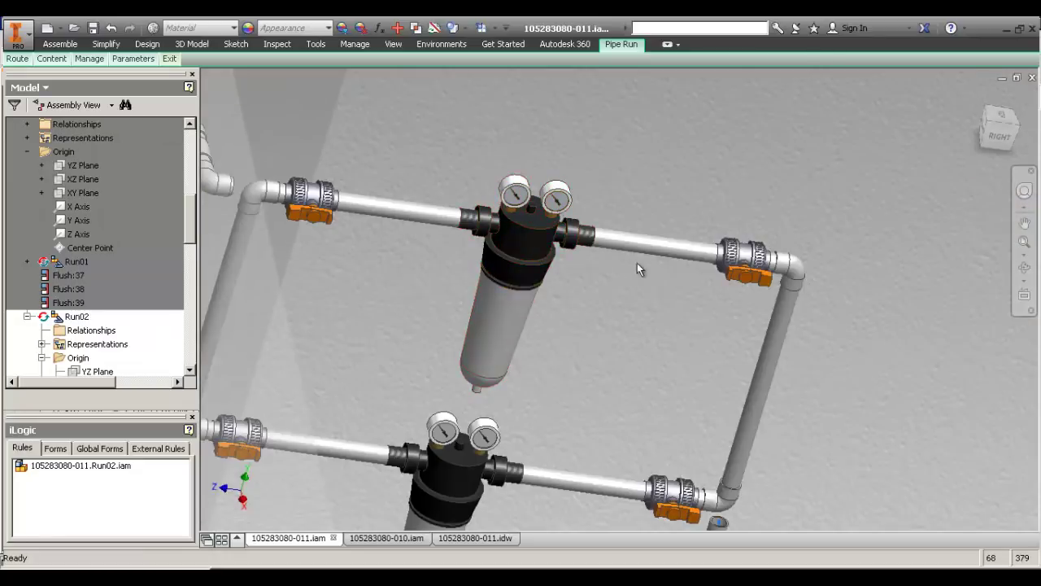
pyautogui.scroll(2, 701, 256)
pyautogui.keyDown('shift'); pyautogui.moveTo(494, 146); pyautogui.dragTo(488, 191, button='middle'); pyautogui.keyUp('shift')
pyautogui.moveTo(567, 247)
pyautogui.keyDown('shift'); pyautogui.mouseDown(button='middle')
pyautogui.moveTo(581, 265)
pyautogui.moveTo(564, 288)
pyautogui.moveTo(564, 235)
pyautogui.mouseUp(button='middle'); pyautogui.keyUp('shift')
pyautogui.scroll(3, 537, 292)
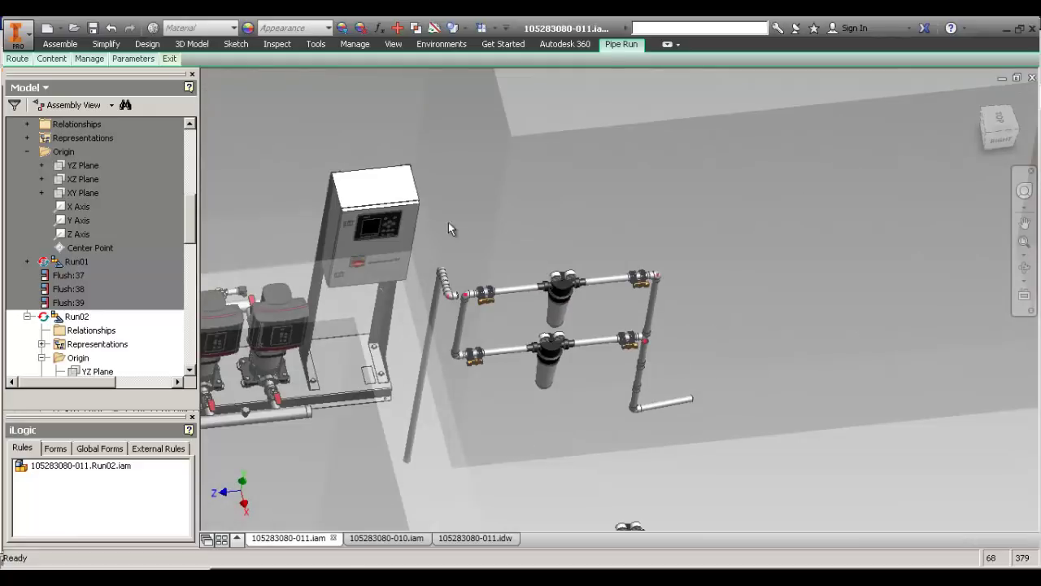
pyautogui.moveTo(495, 251); pyautogui.dragTo(783, 320, button='middle')
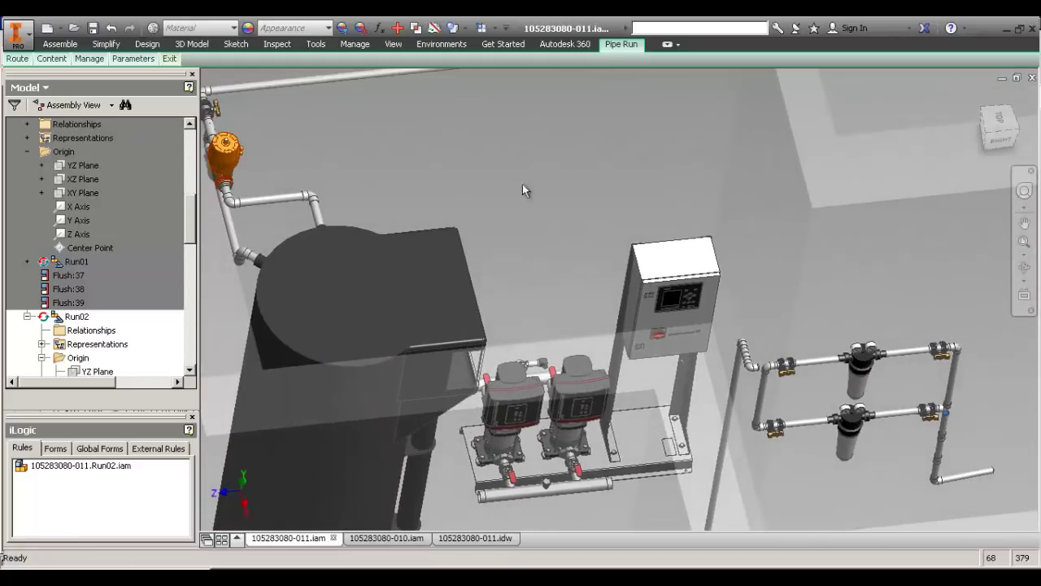
# Set the selection mode to Part Priority for picking single parts within the runs.
pyautogui.rightClick(540, 174)
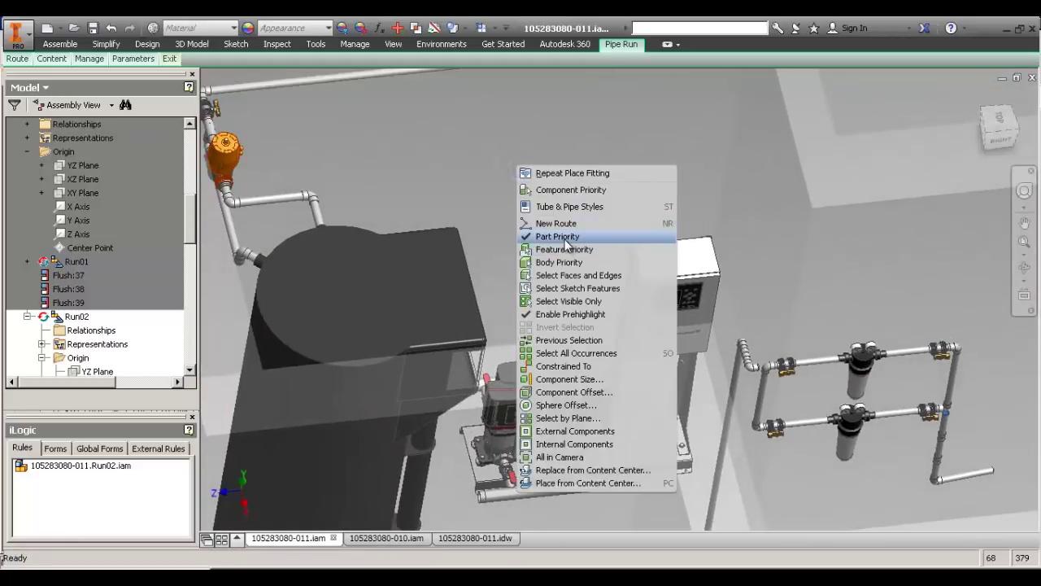
pyautogui.click(540, 19)
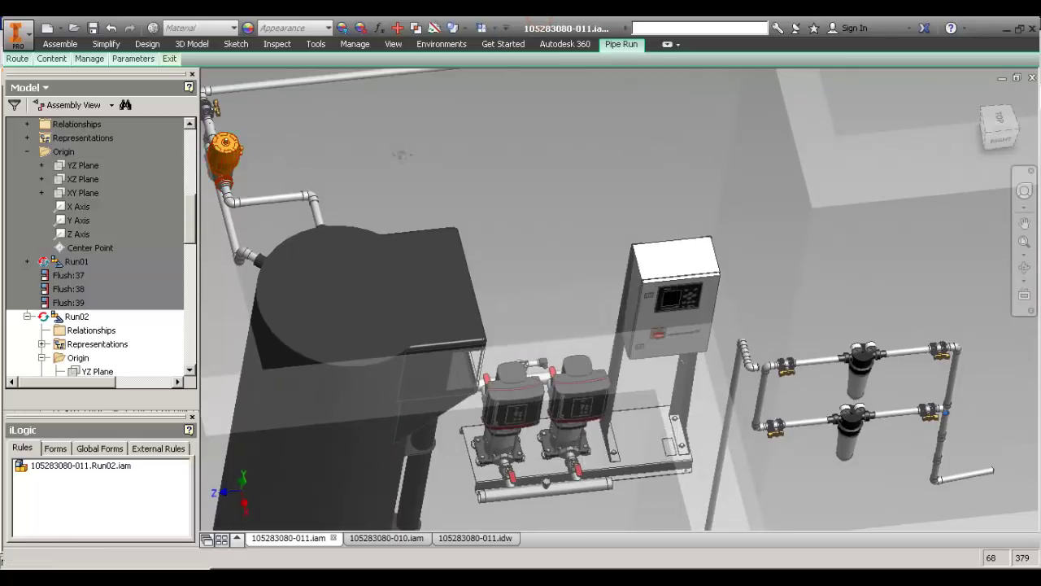
pyautogui.scroll(-2, 349, 163)
pyautogui.rightClick(464, 149)
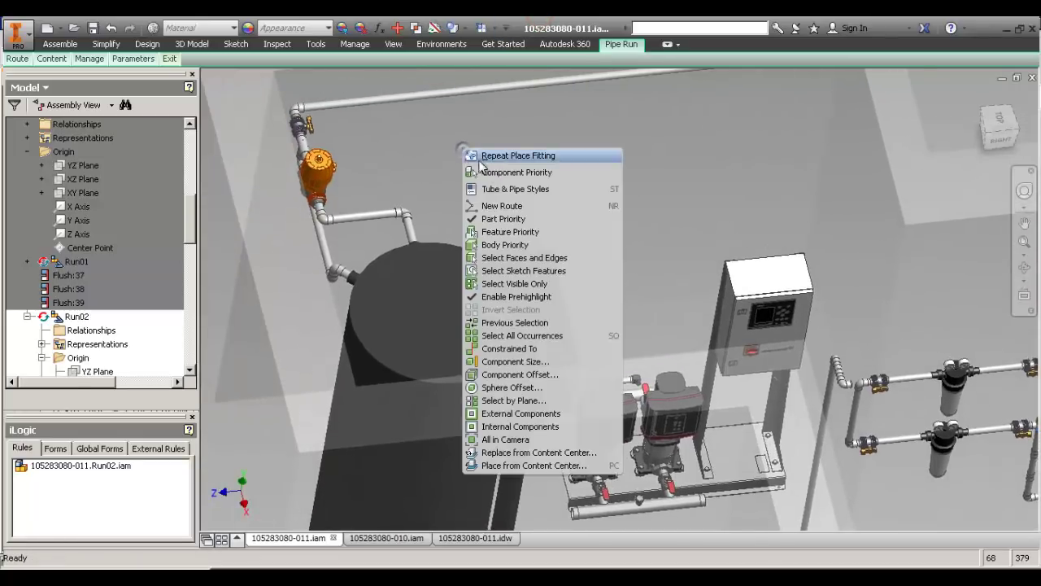
pyautogui.click(518, 221)
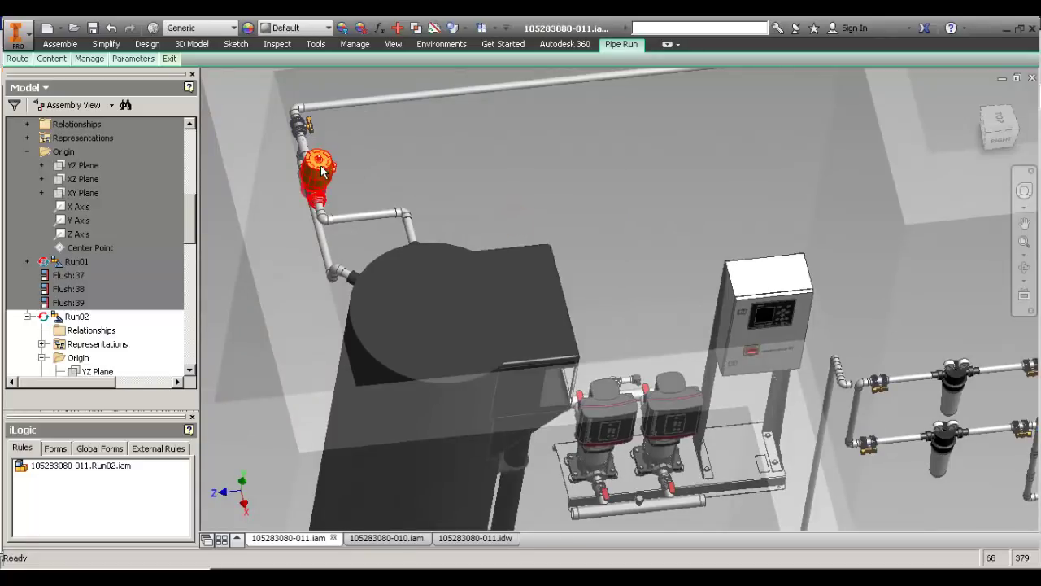
pyautogui.moveTo(683, 187); pyautogui.dragTo(504, 198, button='middle')
pyautogui.moveTo(800, 328); pyautogui.dragTo(690, 149, button='middle')
pyautogui.scroll(3, 666, 155)
pyautogui.keyDown('shift'); pyautogui.rightClick(649, 145); pyautogui.keyUp('shift')
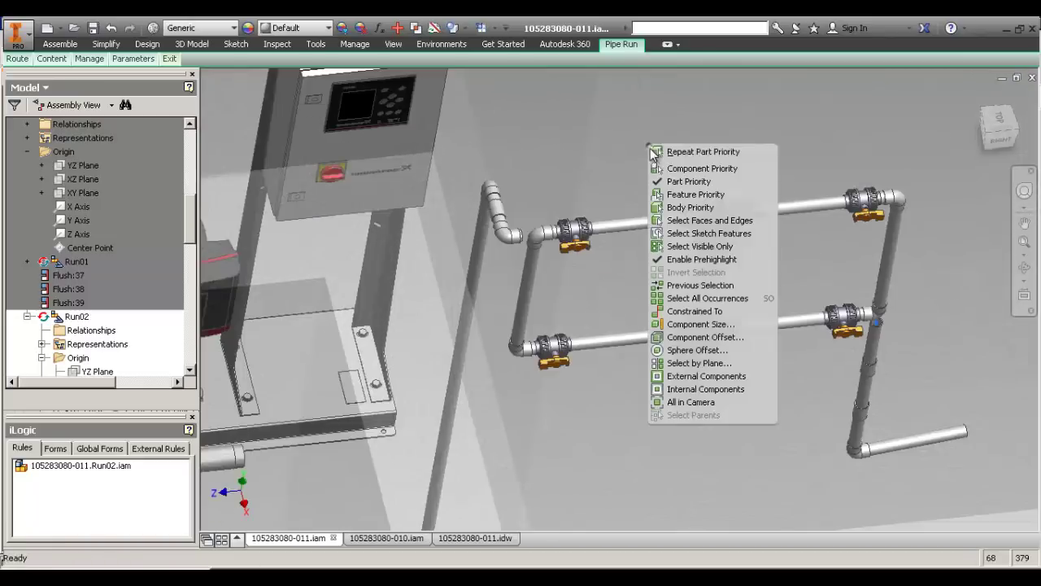
pyautogui.click(564, 168)
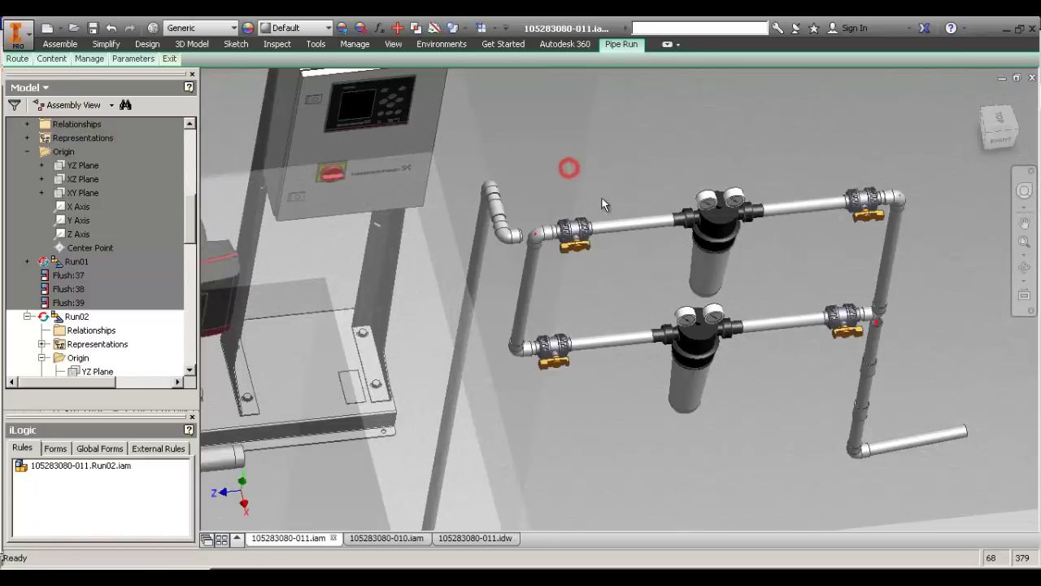
pyautogui.moveTo(602, 197); pyautogui.dragTo(616, 202, button='middle')
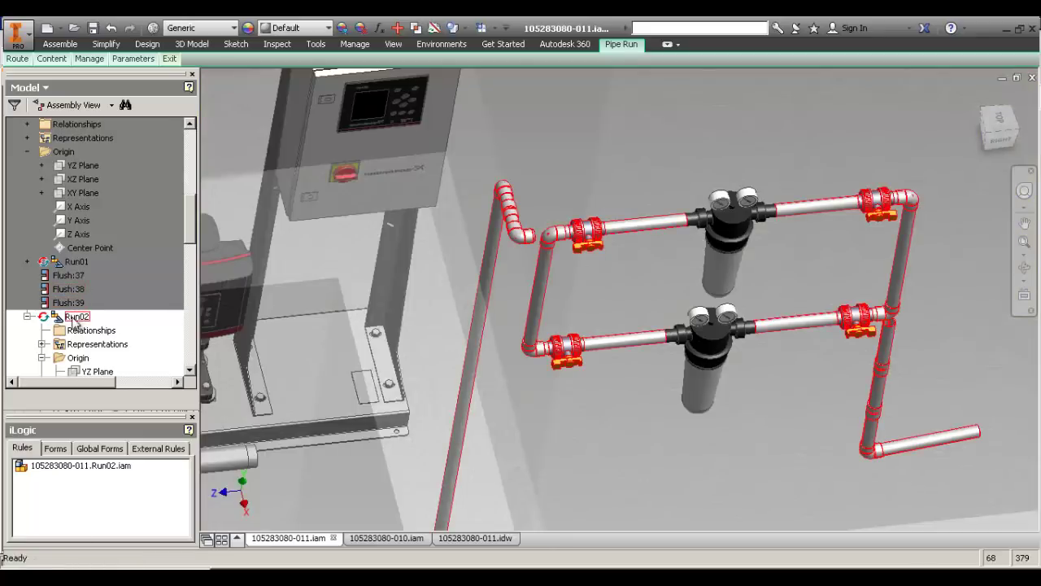
pyautogui.keyDown('shift'); pyautogui.rightClick(638, 172); pyautogui.keyUp('shift')
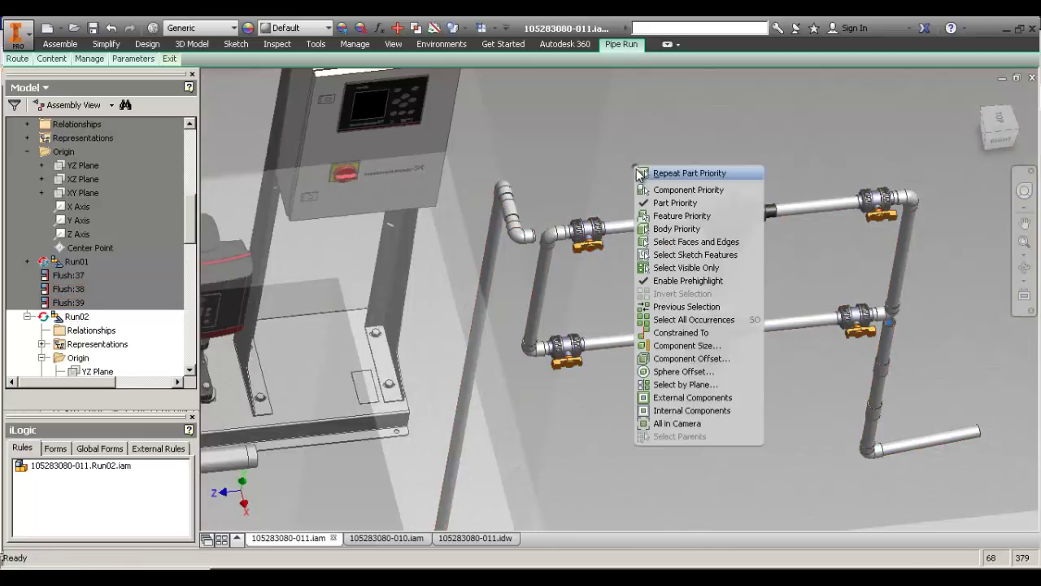
pyautogui.click(122, 317)
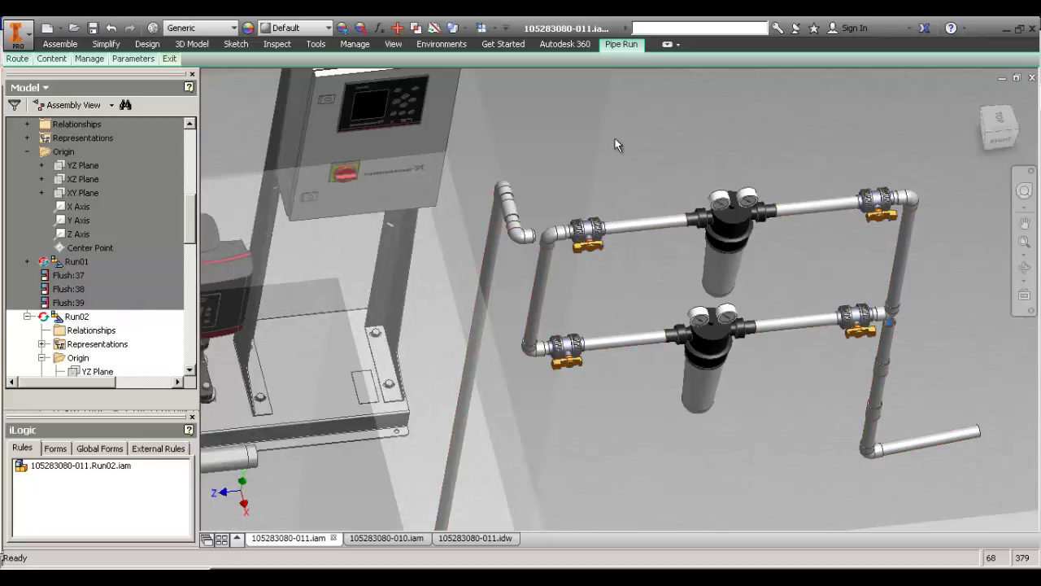
# Select the existing tee beside the ball valves on the tank's supply pipework as the fitting for Place Fitting.
pyautogui.moveTo(495, 195); pyautogui.dragTo(914, 346, button='middle')
pyautogui.scroll(3, 688, 293)
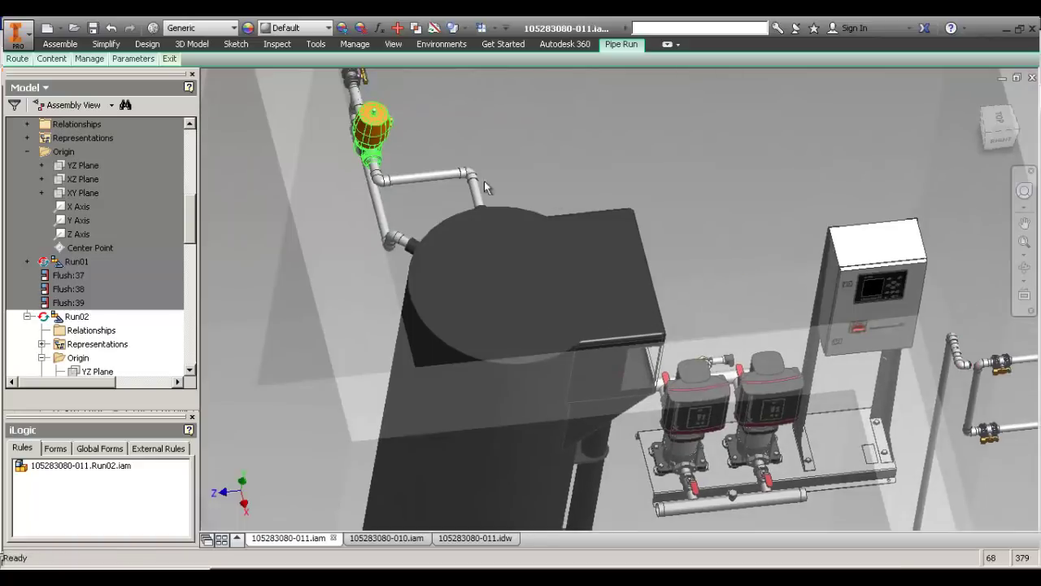
pyautogui.press('F4')
pyautogui.moveTo(740, 134); pyautogui.dragTo(682, 296)
pyautogui.keyDown('shift'); pyautogui.moveTo(682, 295); pyautogui.dragTo(487, 226, button='middle'); pyautogui.keyUp('shift')
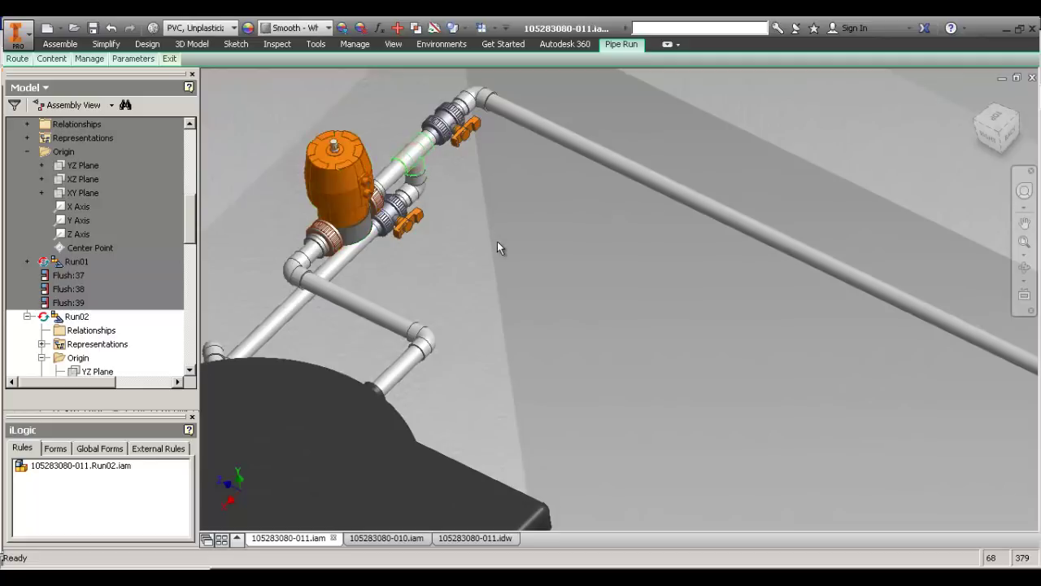
# Place the tee at the upper filter's pump-side corner, with its straight run along the valve pipe and its branch into the descending pipe.
pyautogui.moveTo(609, 297); pyautogui.dragTo(375, 101, button='middle')
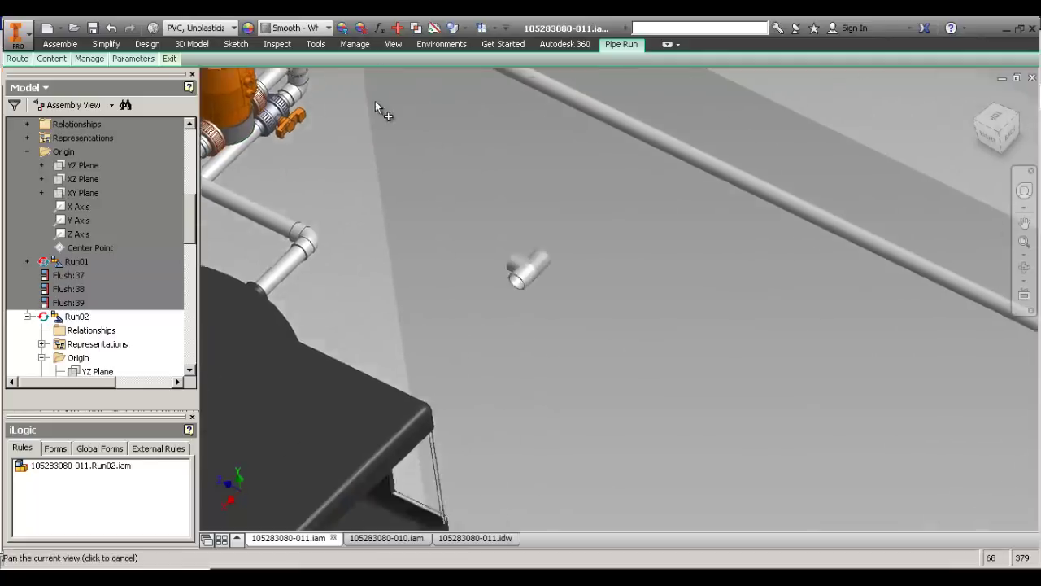
pyautogui.scroll(3, 377, 104)
pyautogui.moveTo(567, 334); pyautogui.dragTo(558, 162, button='middle')
pyautogui.press('F4')
pyautogui.click(439, 103)
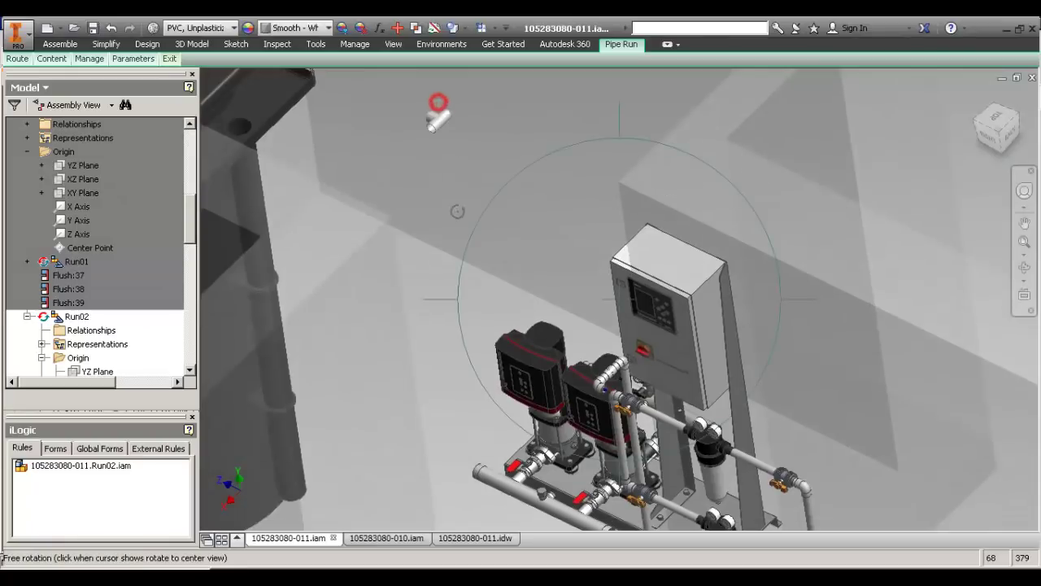
pyautogui.moveTo(466, 183)
pyautogui.mouseDown()
pyautogui.moveTo(639, 293)
pyautogui.moveTo(676, 288)
pyautogui.mouseUp()
pyautogui.moveTo(929, 342)
pyautogui.mouseDown(button='middle')
pyautogui.moveTo(906, 318)
pyautogui.moveTo(602, 243)
pyautogui.mouseUp(button='middle')
pyautogui.press('F4')
pyautogui.moveTo(592, 241); pyautogui.dragTo(598, 271)
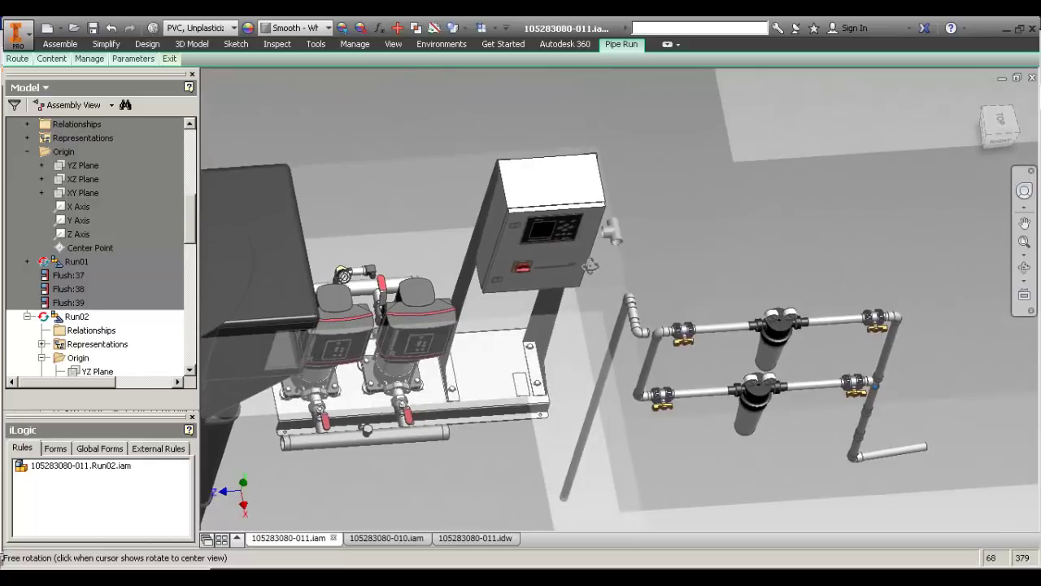
pyautogui.moveTo(703, 348); pyautogui.dragTo(642, 252, button='middle')
pyautogui.scroll(-4, 592, 228)
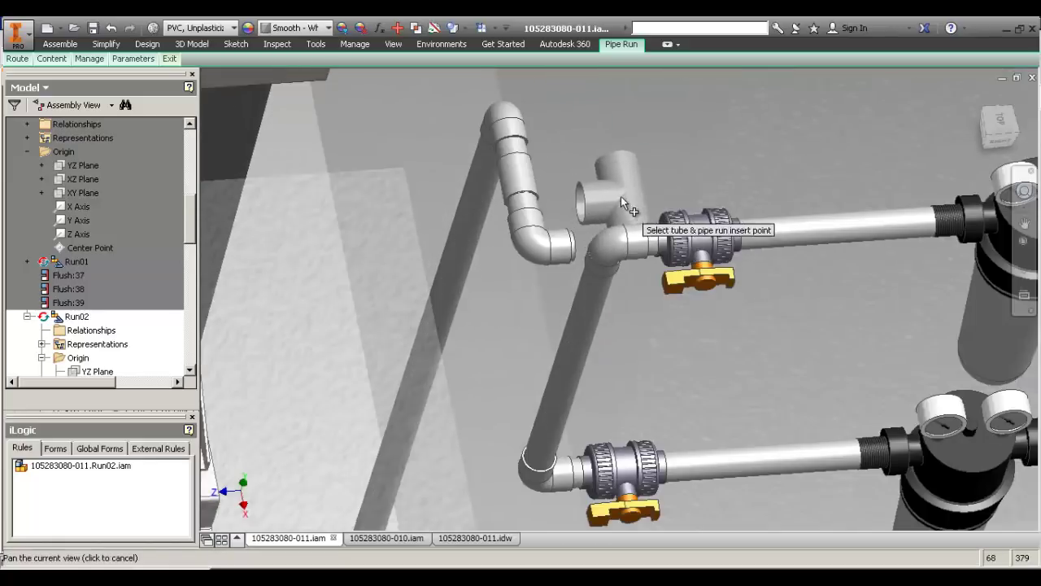
pyautogui.moveTo(620, 196); pyautogui.dragTo(589, 130, button='middle')
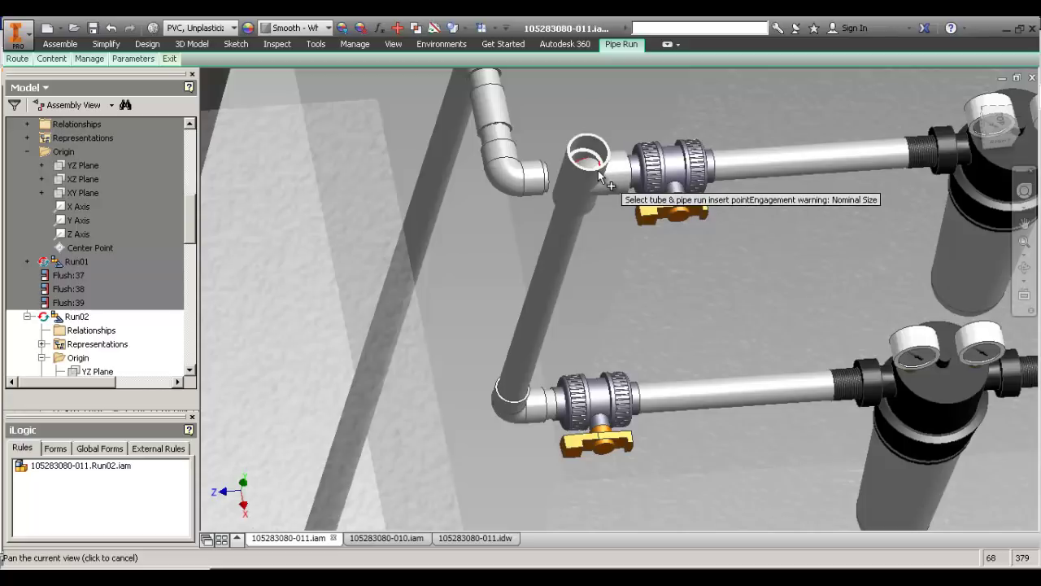
pyautogui.click(598, 170)
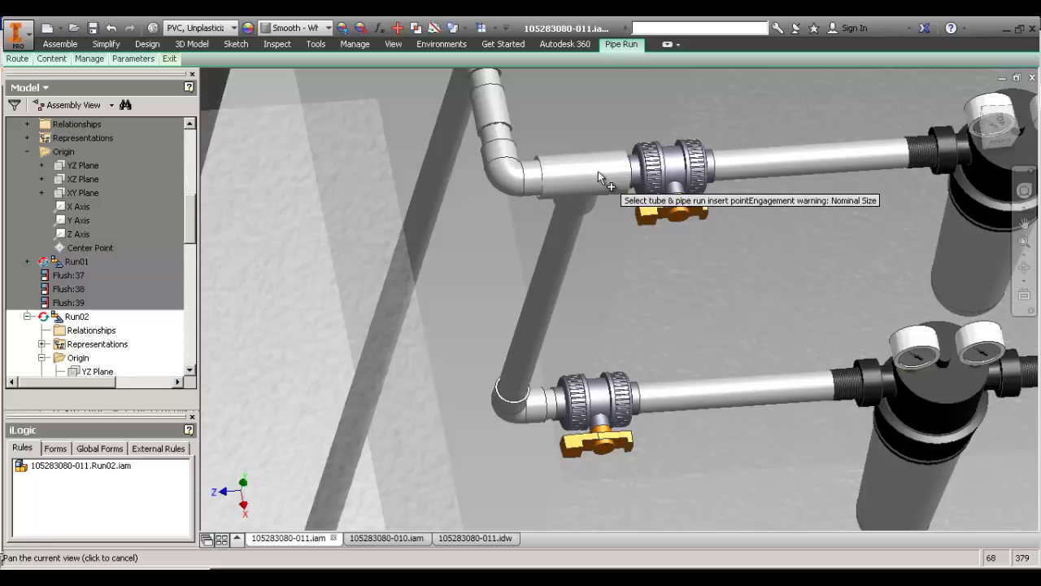
pyautogui.press('space')
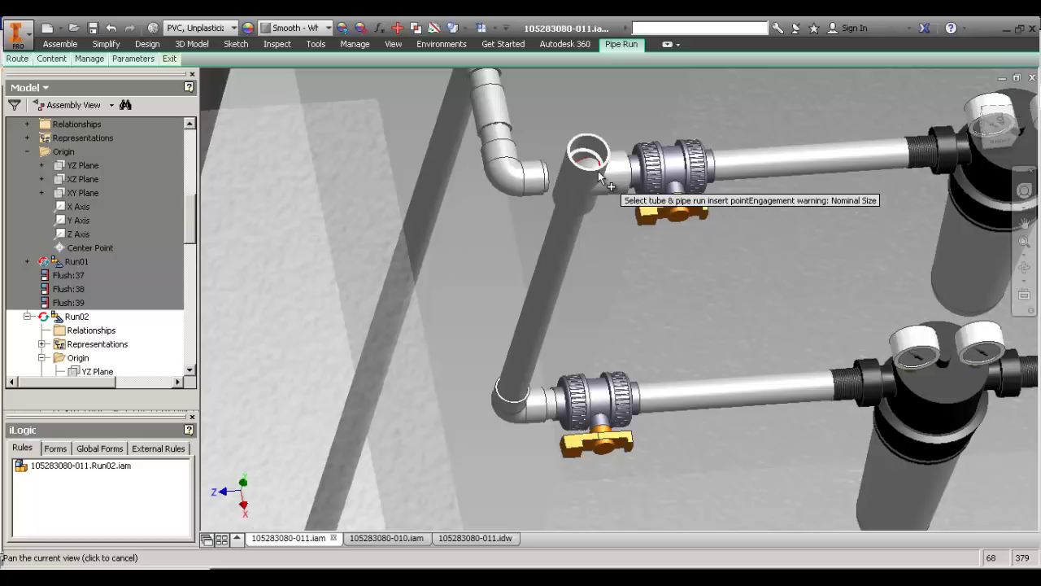
pyautogui.click(596, 170)
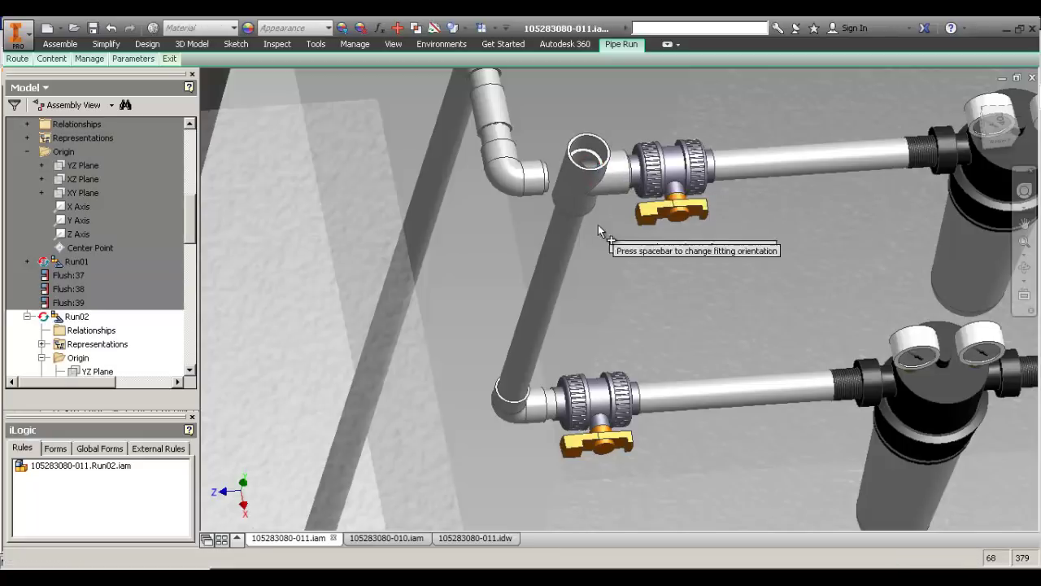
pyautogui.press('space')
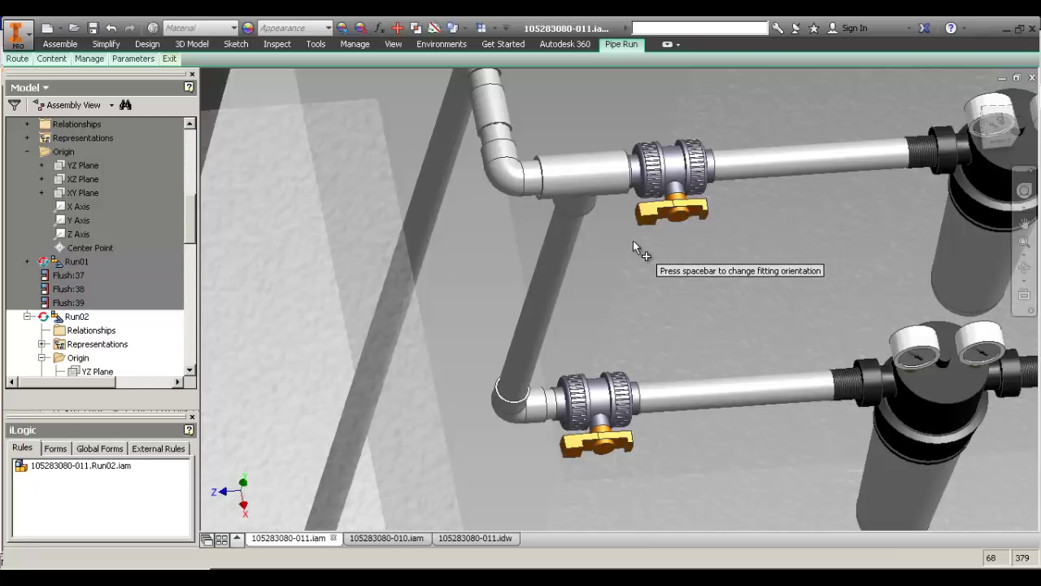
pyautogui.rightClick(632, 239)
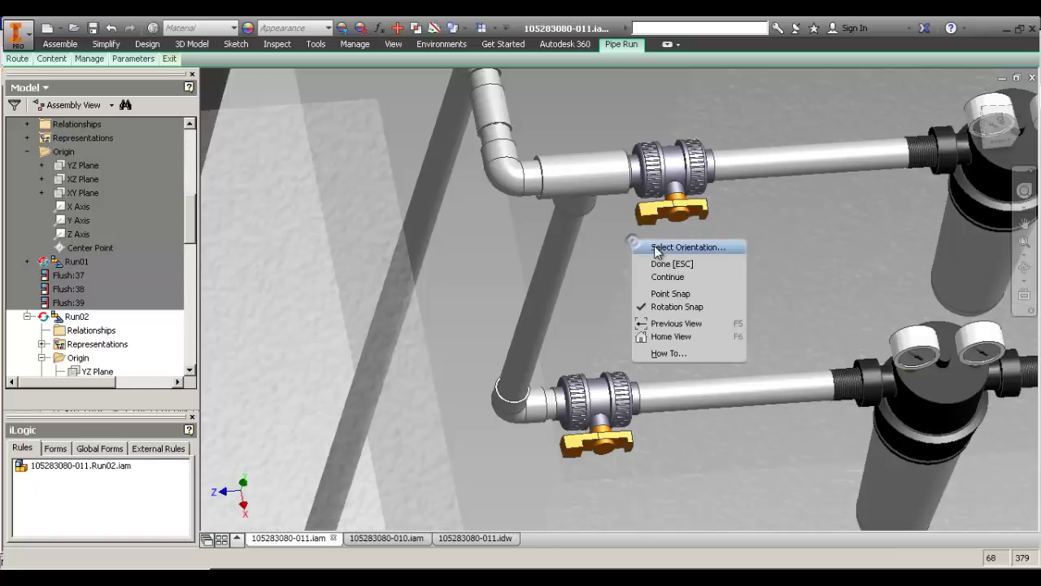
# Change the size of the DIN 8063 tee beside the upper ball valve to M32.
pyautogui.click(667, 262)
pyautogui.click(585, 187)
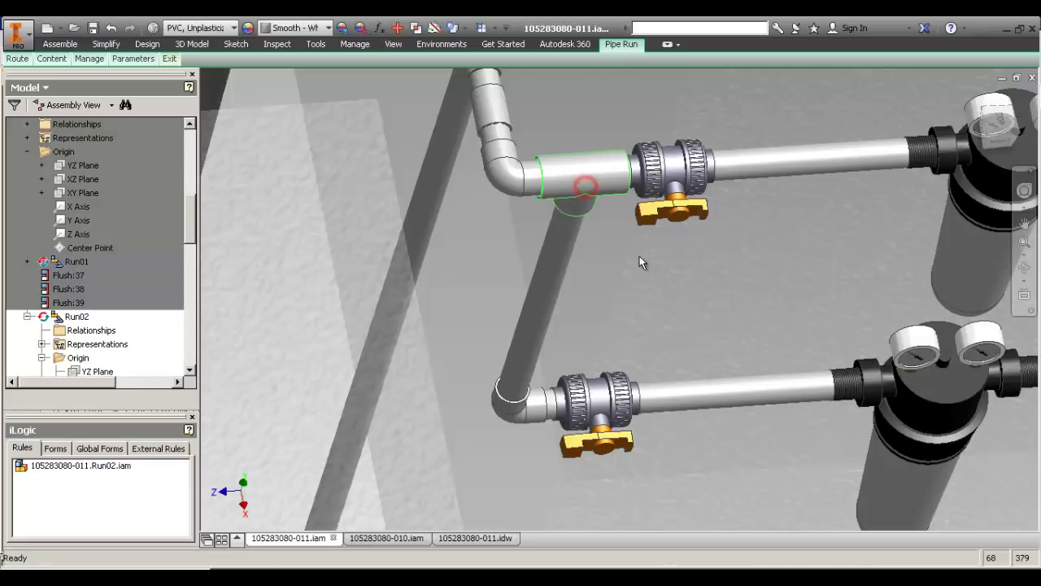
pyautogui.write('c')
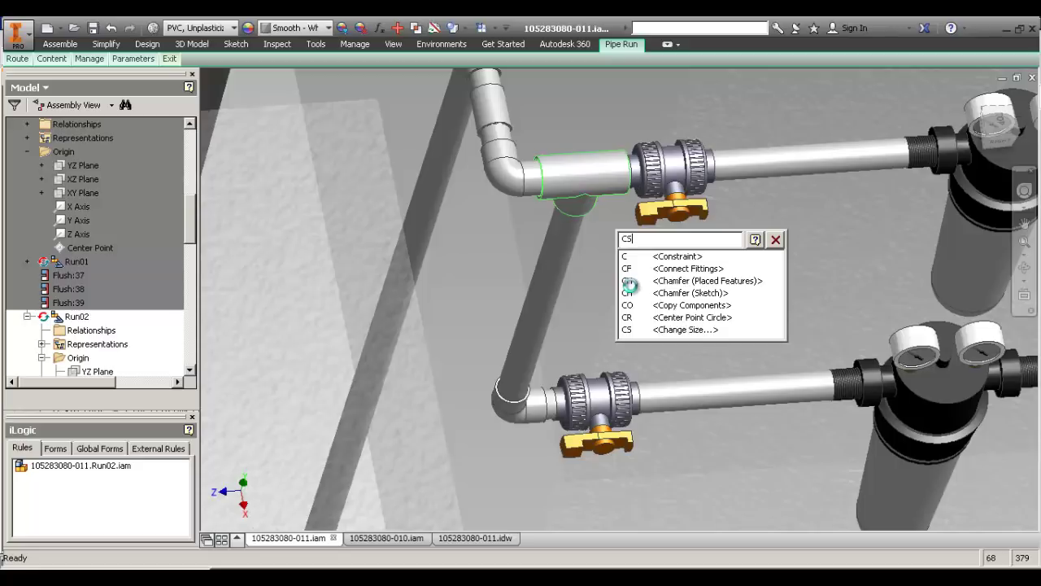
pyautogui.press('Return')
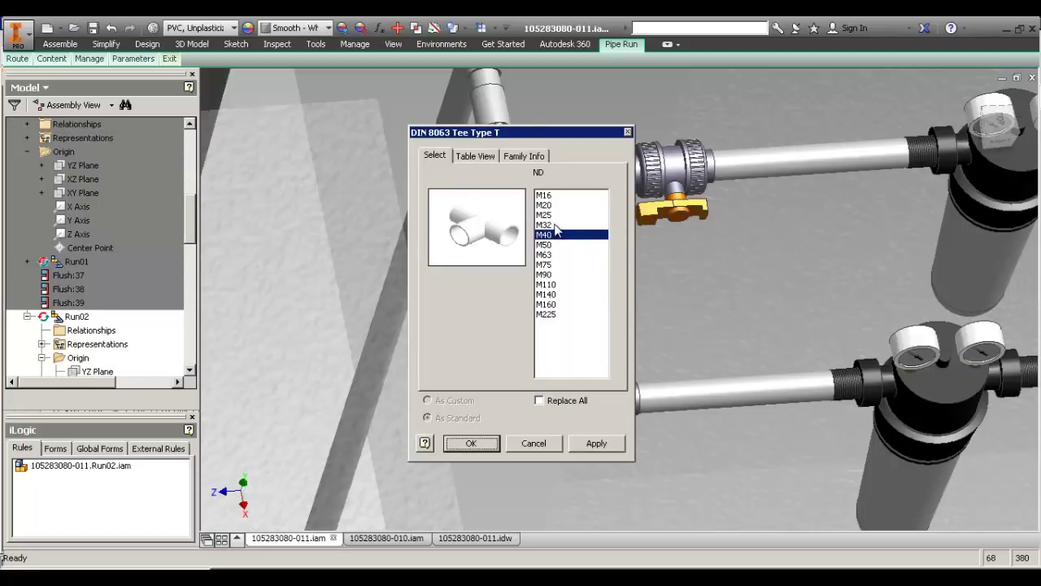
pyautogui.click(552, 224)
pyautogui.click(474, 442)
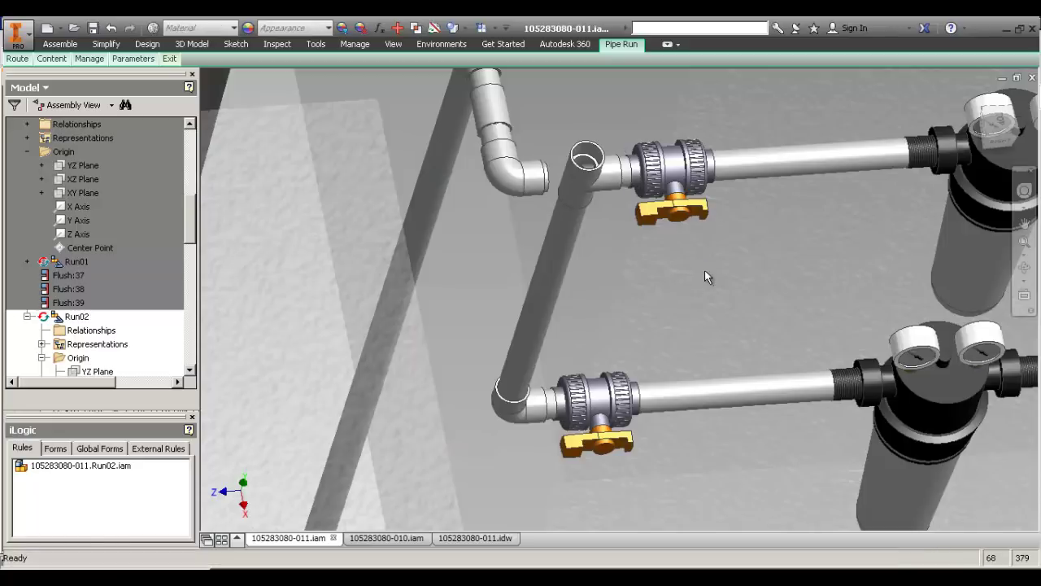
# Reorient the resized tee so its straight run lines up with the upper elbow and valve and its branch meets the descending pipe.
pyautogui.rightClick(572, 186)
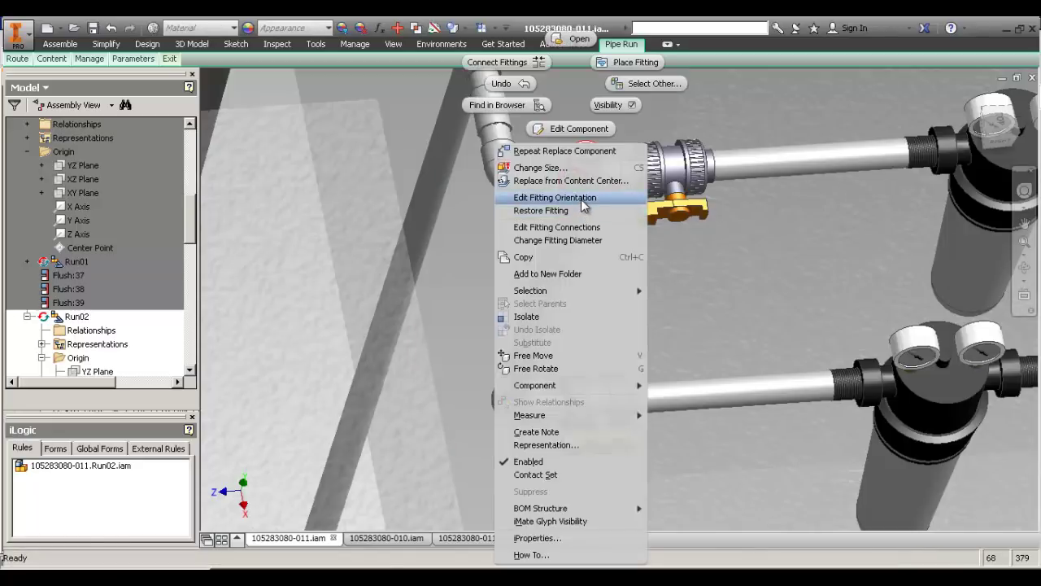
pyautogui.click(580, 199)
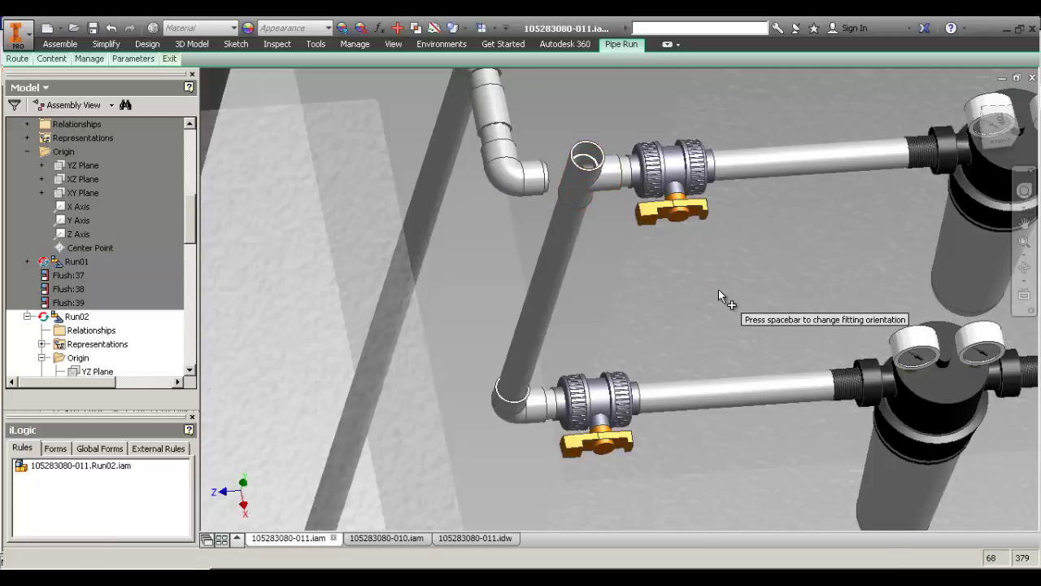
pyautogui.press('space')
pyautogui.rightClick(665, 275)
pyautogui.click(697, 297)
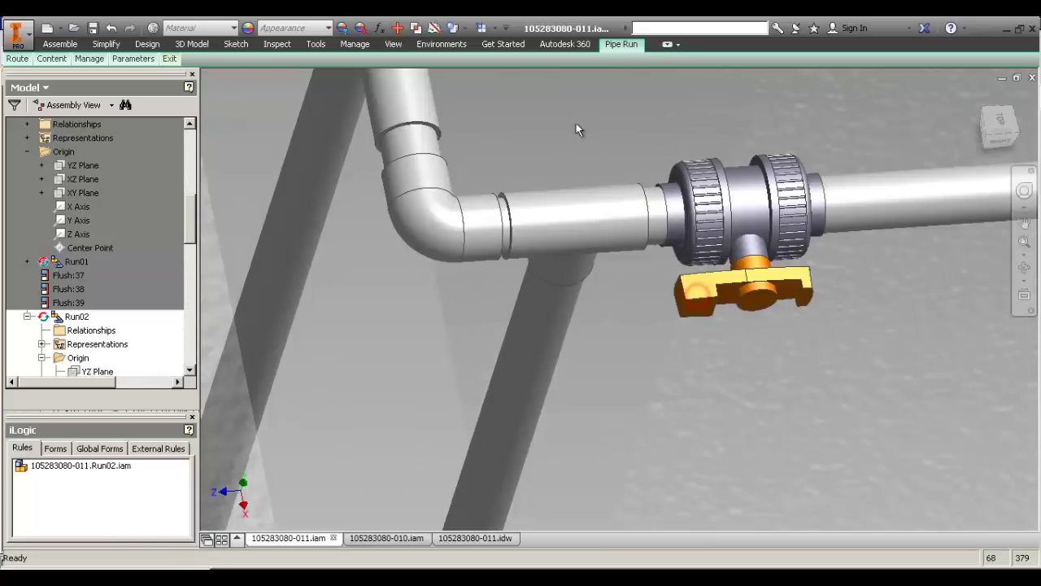
# Place another M32 tee where the lower filter branch meets the descending pipe on the outlet side, keeping its default orientation.
pyautogui.scroll(4, 620, 189)
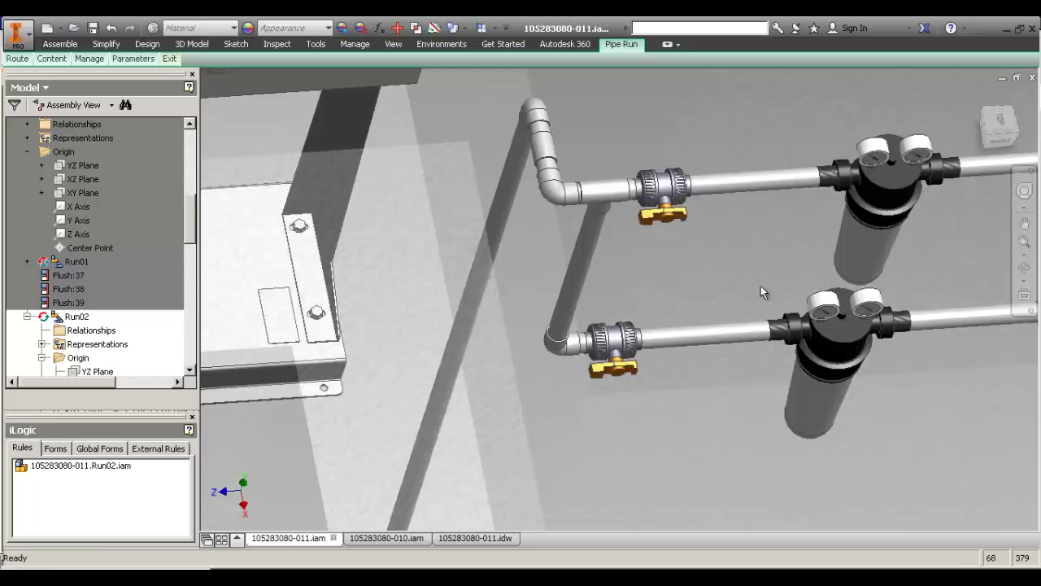
pyautogui.moveTo(764, 293); pyautogui.dragTo(480, 235, button='middle')
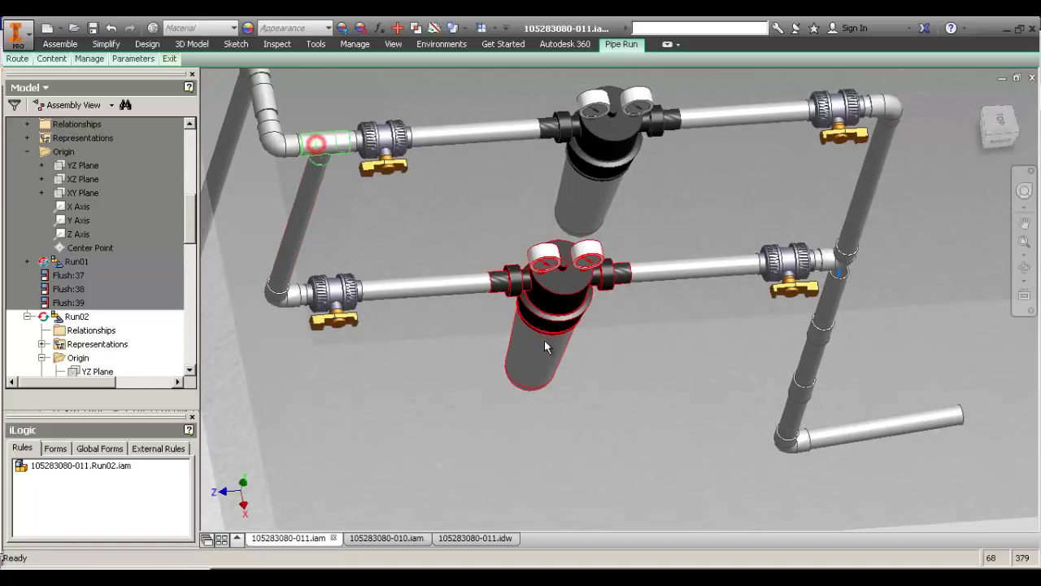
pyautogui.write('PF')
pyautogui.press('Return')
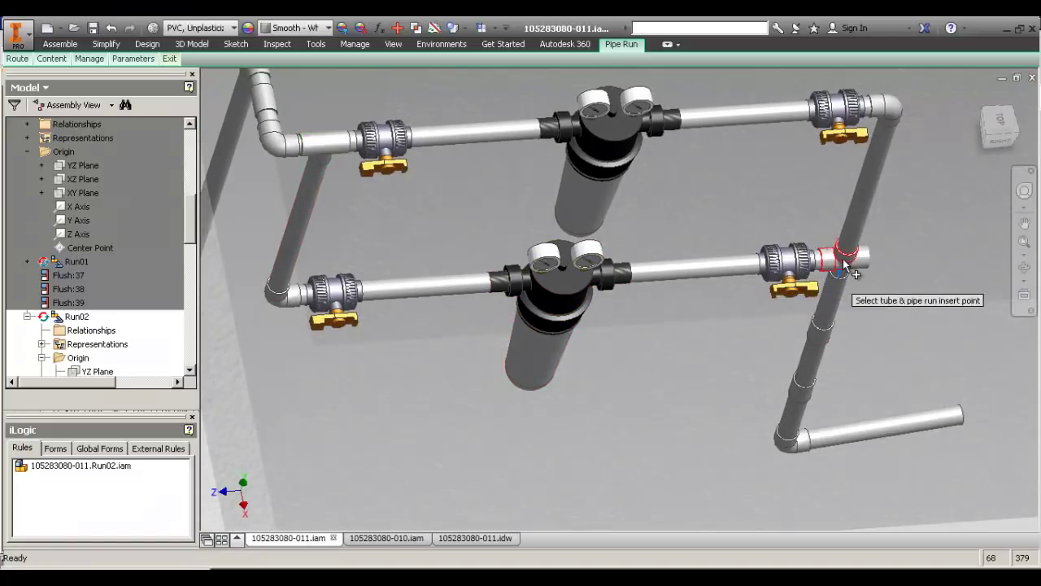
pyautogui.click(839, 260)
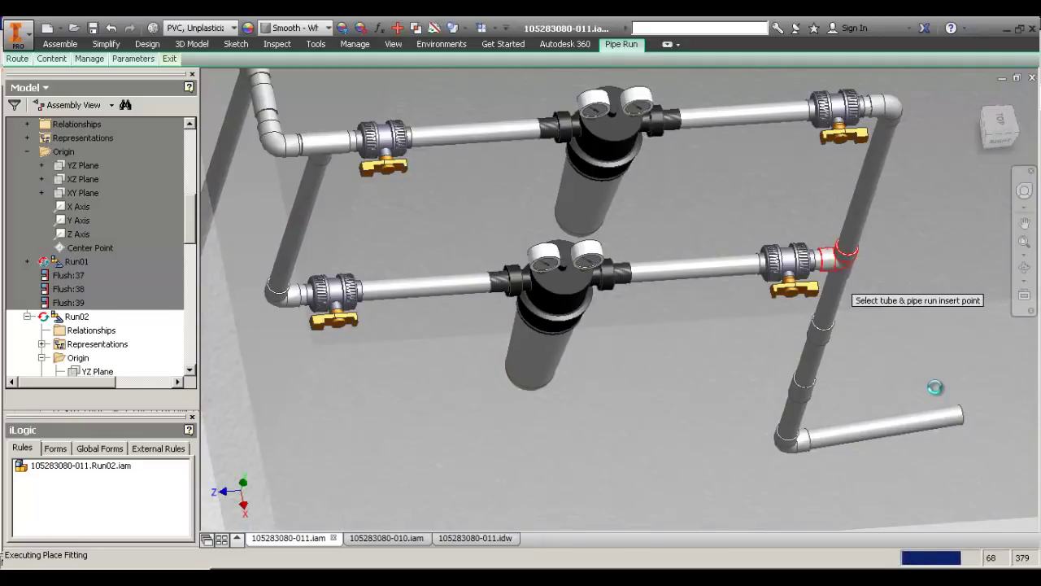
pyautogui.rightClick(858, 281)
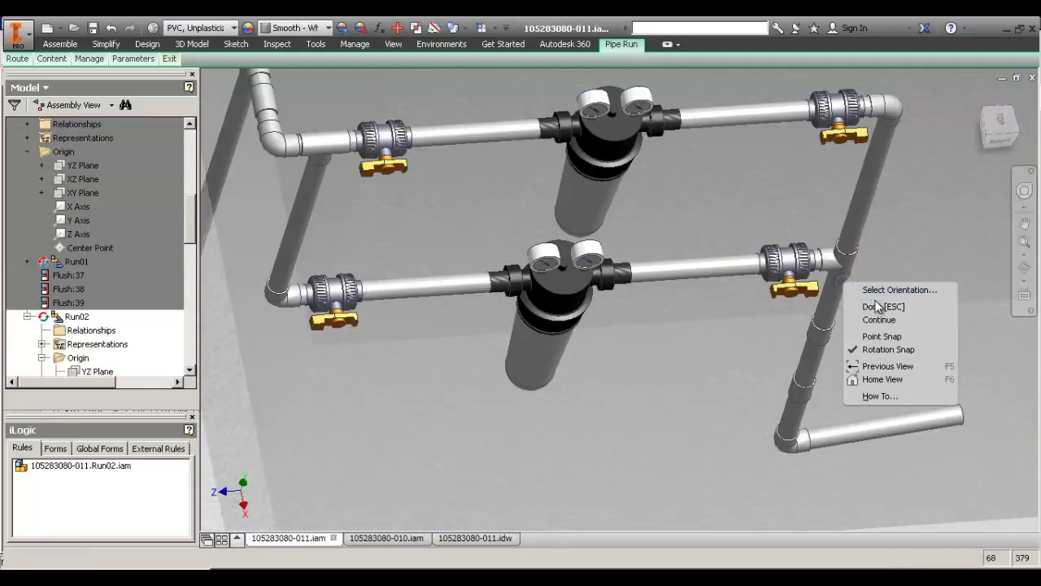
pyautogui.click(870, 304)
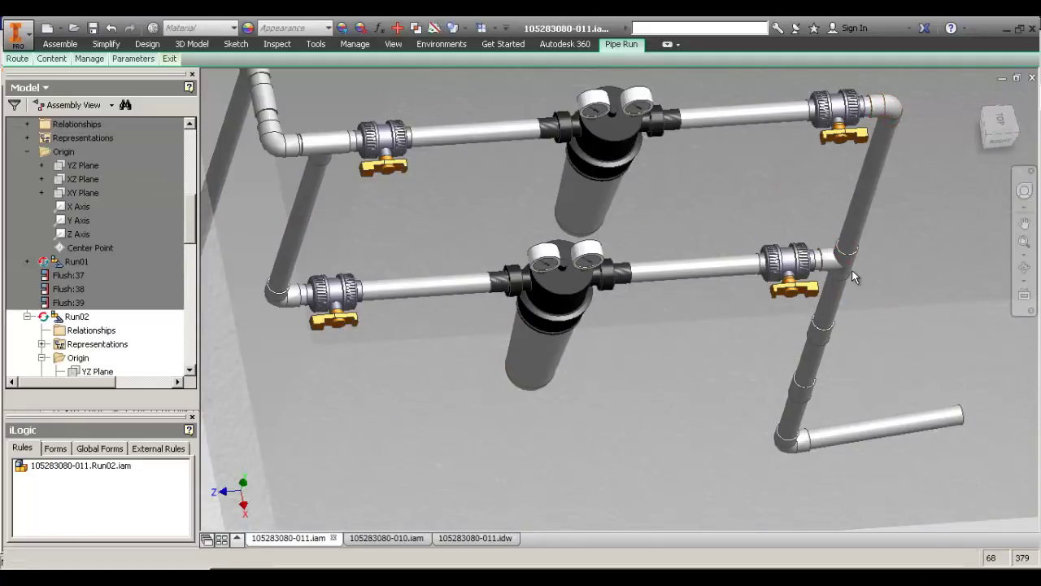
# Insert another tee into the outlet-side descending pipe below the lower branch junction and rotate it 90 degrees about the pipe.
pyautogui.click(823, 340)
pyautogui.click(846, 368)
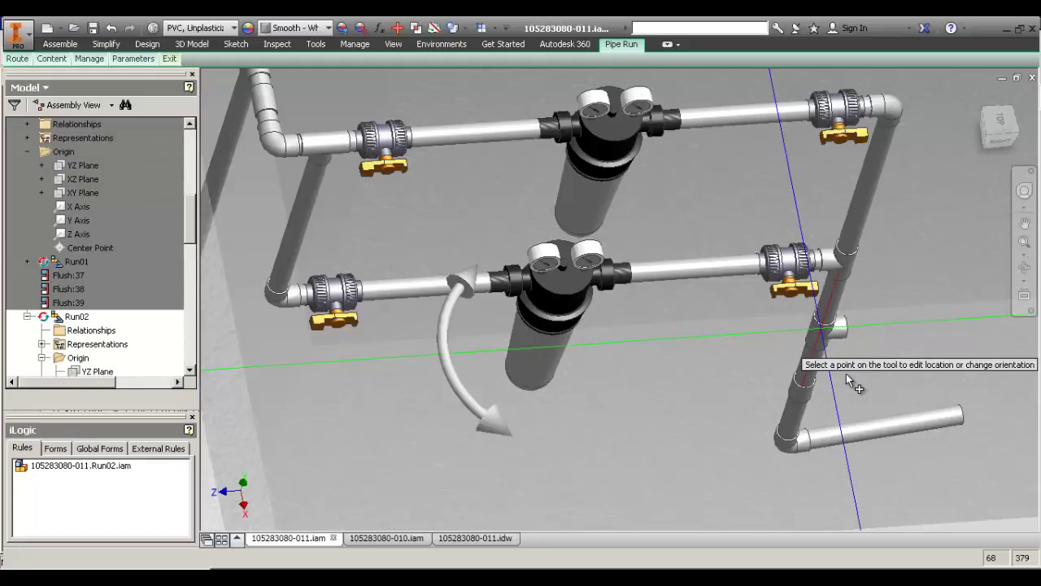
pyautogui.click(468, 279)
pyautogui.write('90')
pyautogui.press('Return')
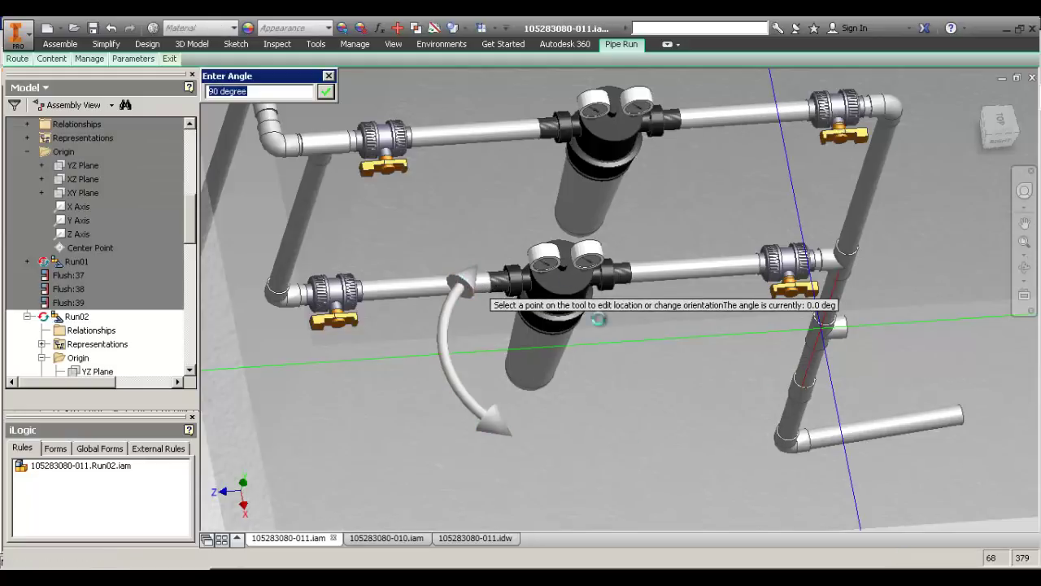
pyautogui.rightClick(579, 387)
pyautogui.click(656, 411)
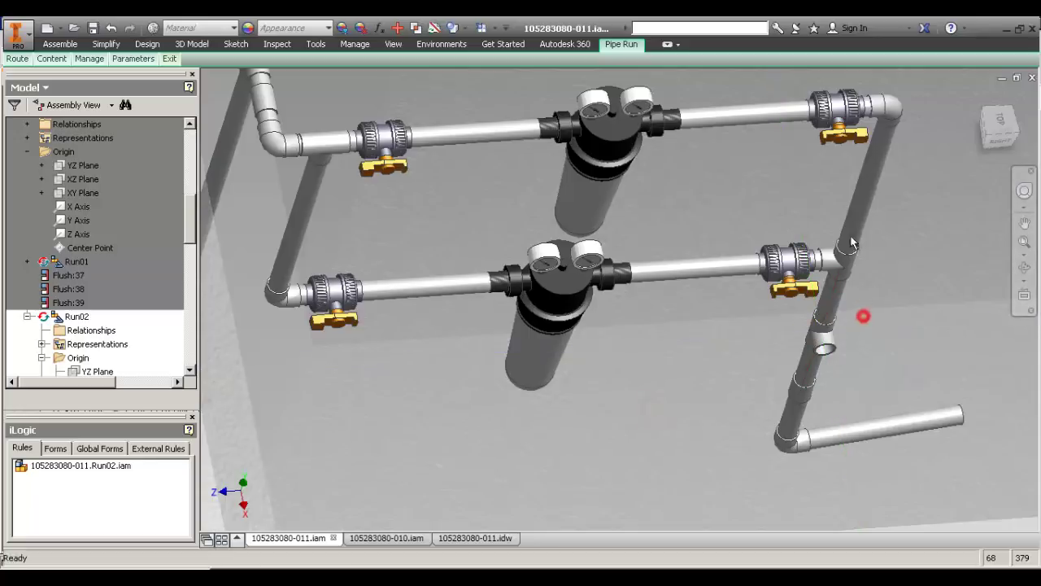
# Place a copy of the upper outlet corner's 90-degree elbow using Connect Fitting, attaching it to the new tee's open branch.
pyautogui.click(892, 114)
pyautogui.moveTo(890, 340); pyautogui.dragTo(827, 375, button='middle')
pyautogui.write('pf')
pyautogui.press('Return')
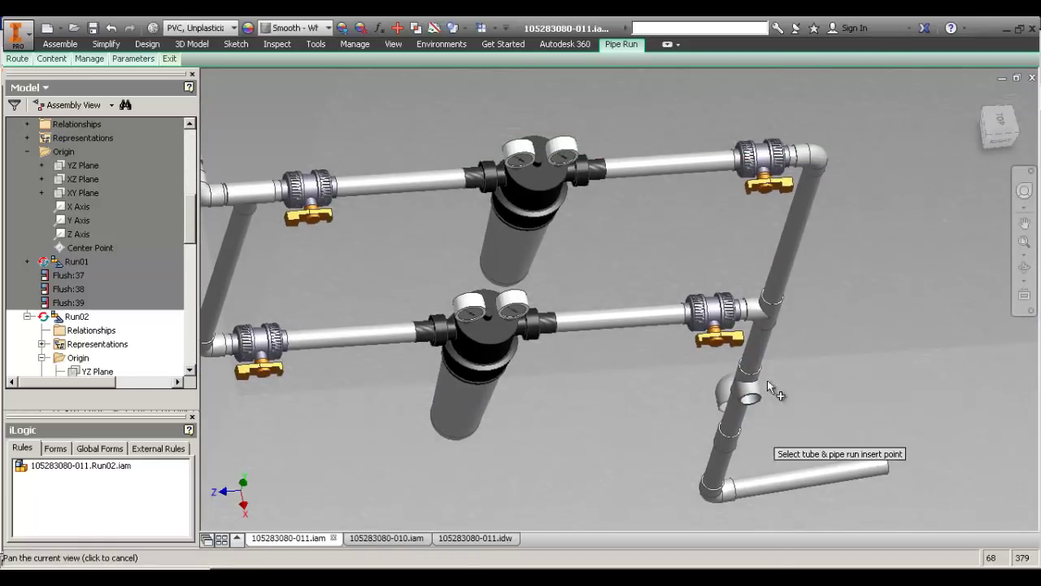
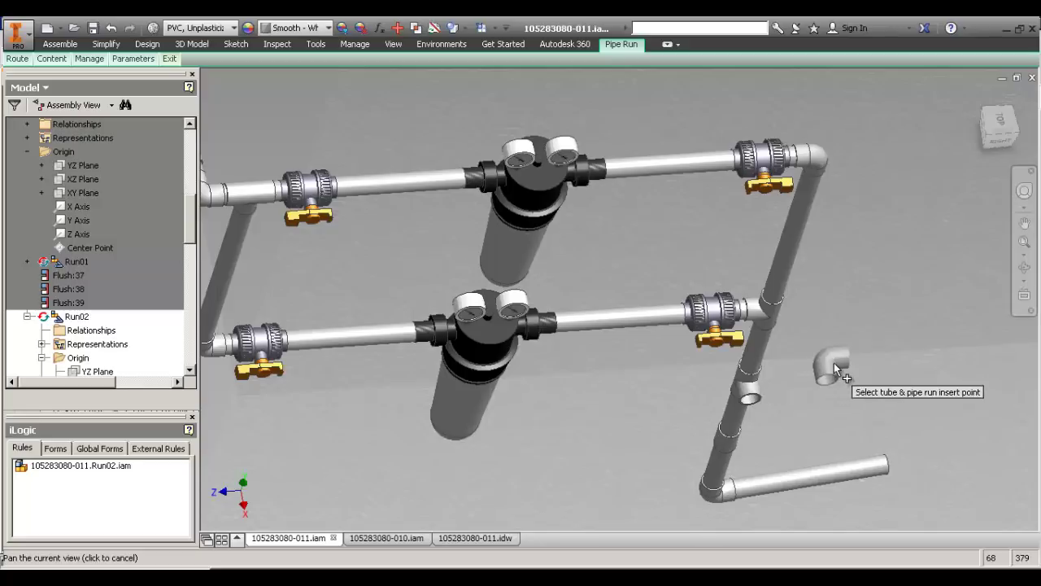
pyautogui.rightClick(833, 363)
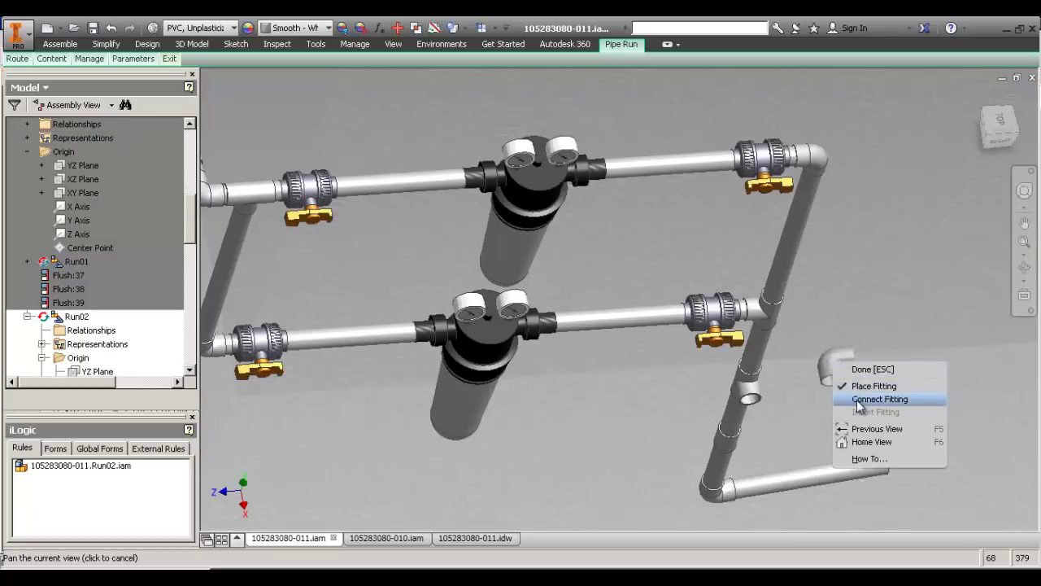
pyautogui.click(858, 400)
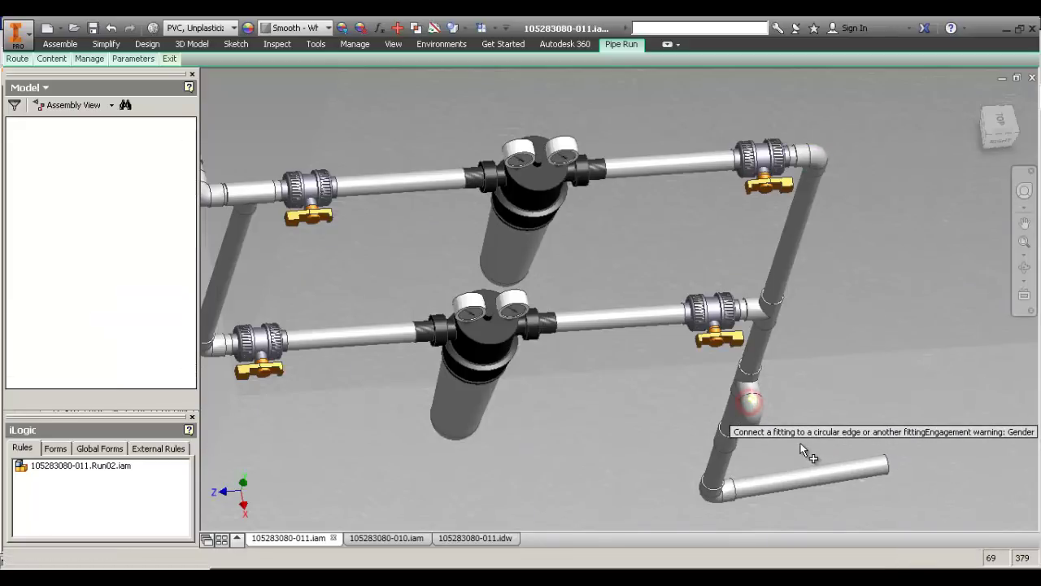
pyautogui.scroll(-4, 799, 448)
pyautogui.press('+')
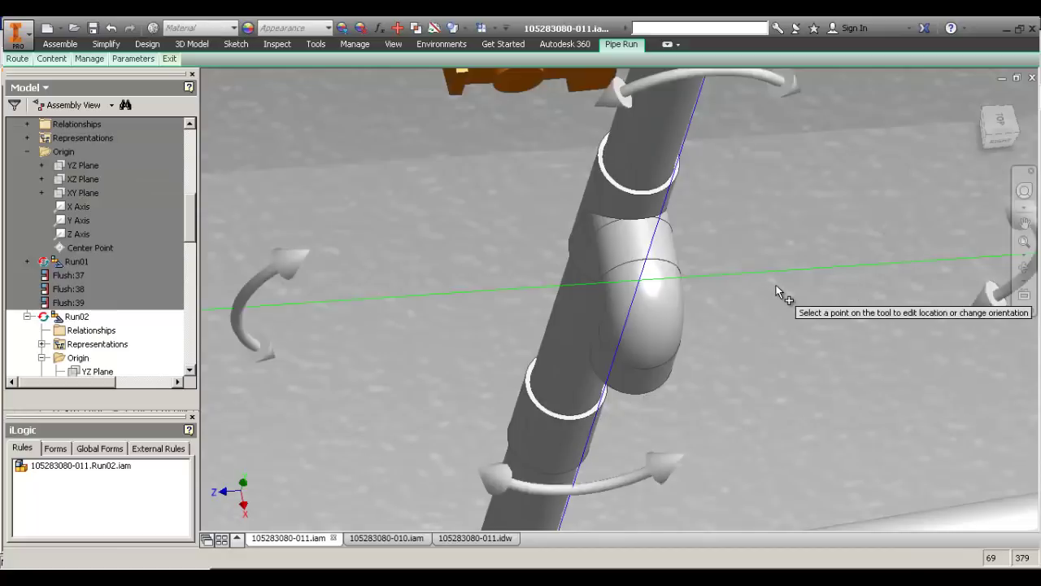
# Rotate the attached elbow 180 degrees about the tee's branch axis and finish the placement.
pyautogui.scroll(-3, 751, 317)
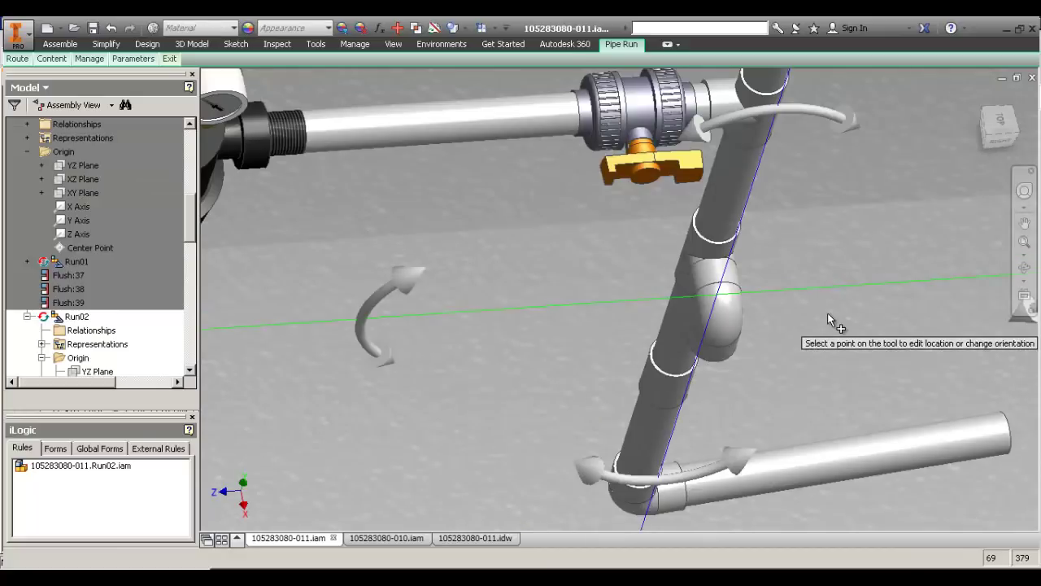
pyautogui.click(398, 279)
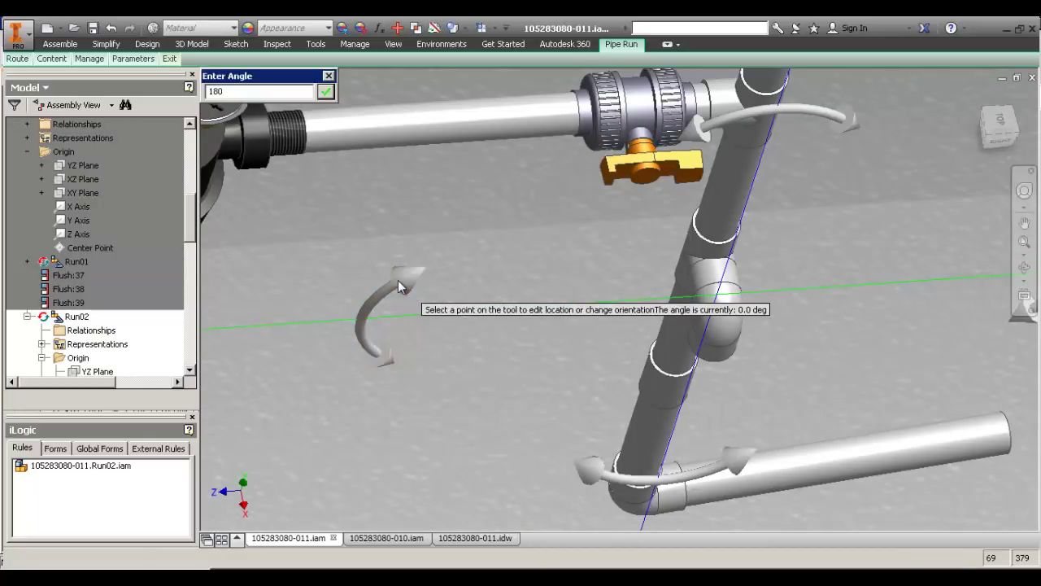
pyautogui.press('Return')
pyautogui.rightClick(902, 285)
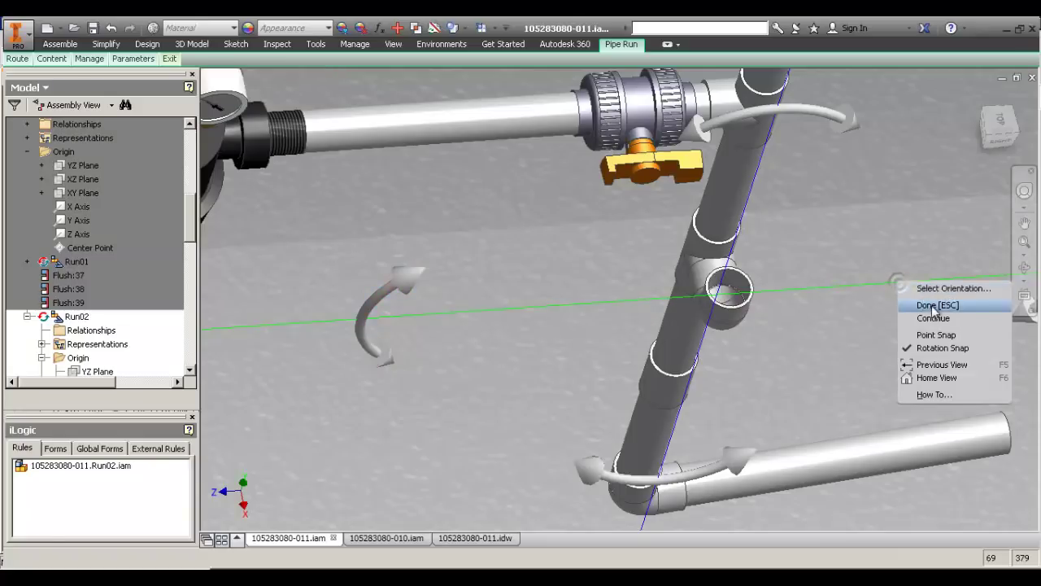
pyautogui.click(930, 304)
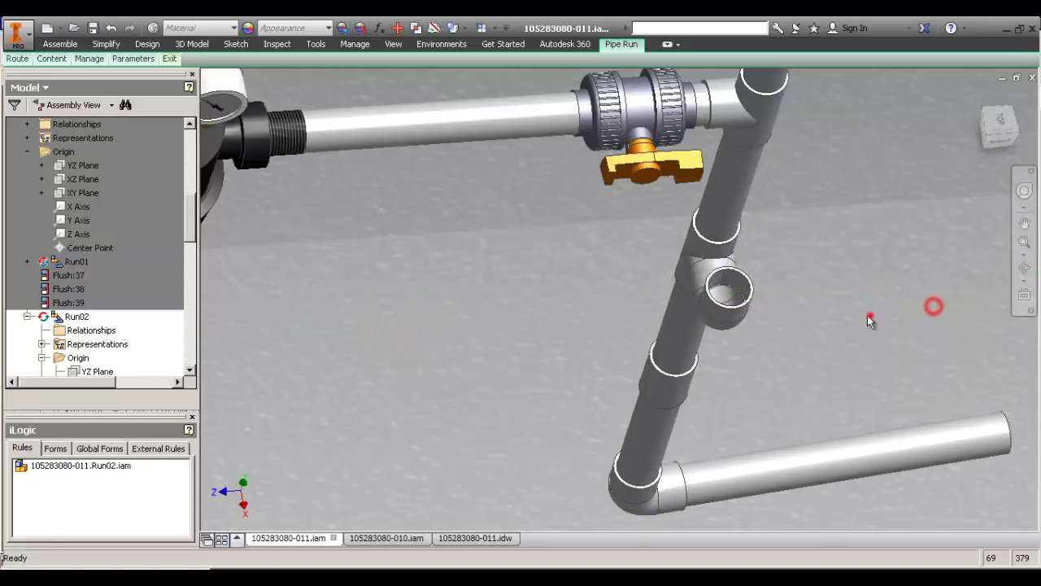
# Change the size of the elbow on the tee branch to M20 and accept the possible relationship loss.
pyautogui.doubleClick(757, 324)
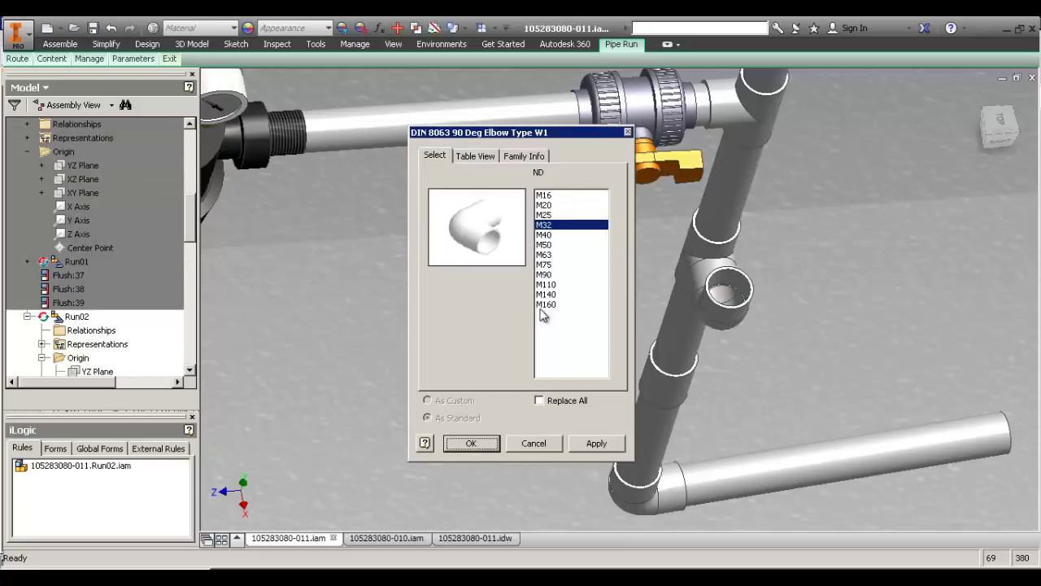
pyautogui.click(559, 205)
pyautogui.click(484, 447)
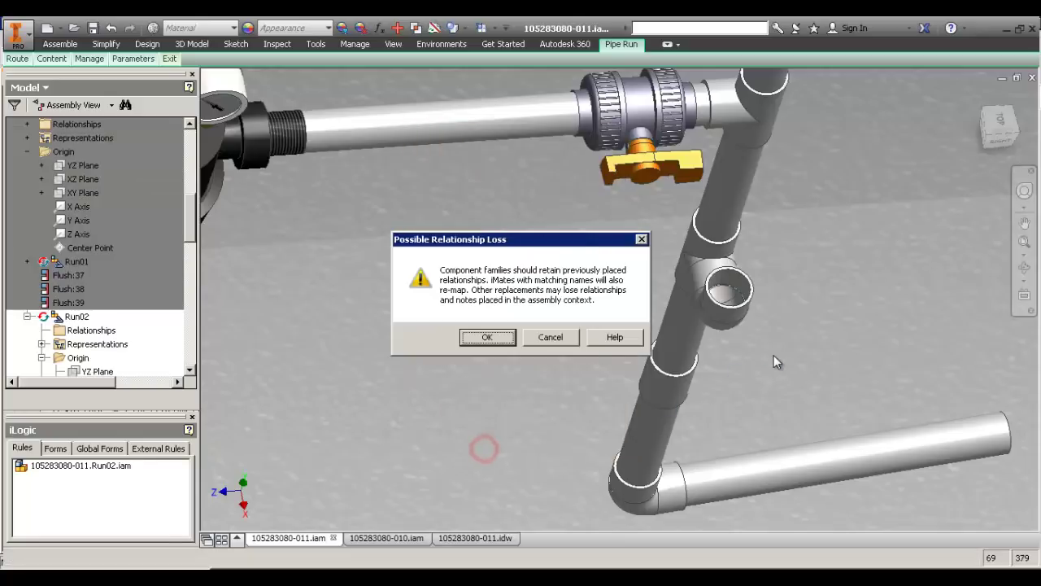
pyautogui.click(487, 336)
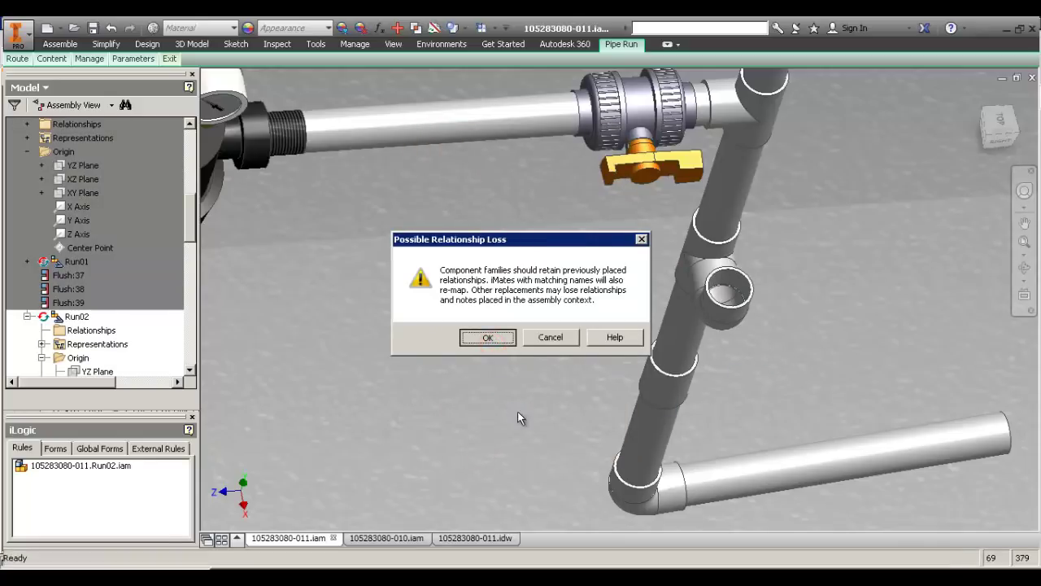
# Edit the M20 elbow's connection to the tee, setting the engagement to User Defined with a distance of 0.
pyautogui.rightClick(722, 295)
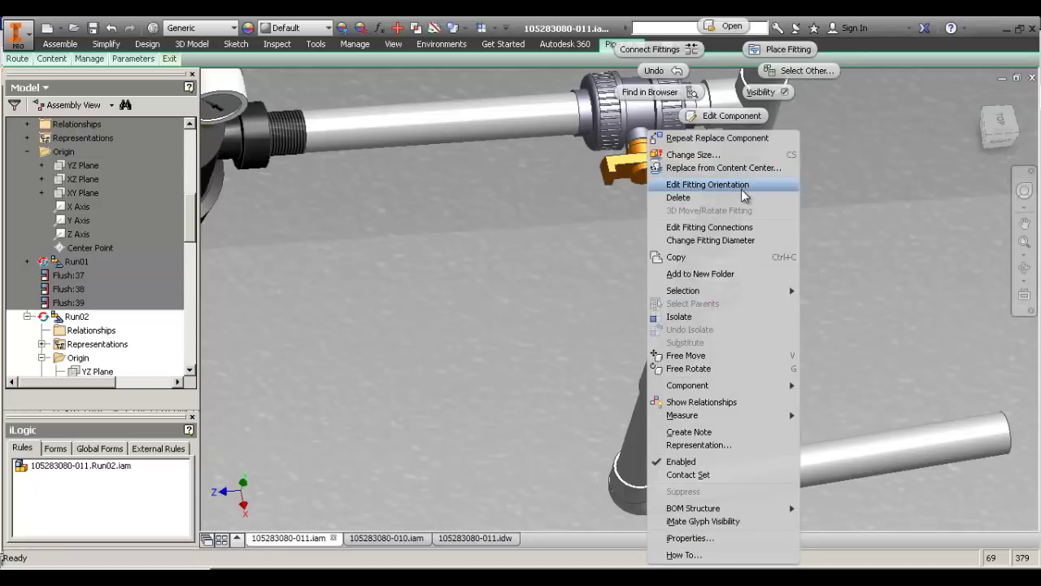
pyautogui.click(744, 228)
pyautogui.click(285, 97)
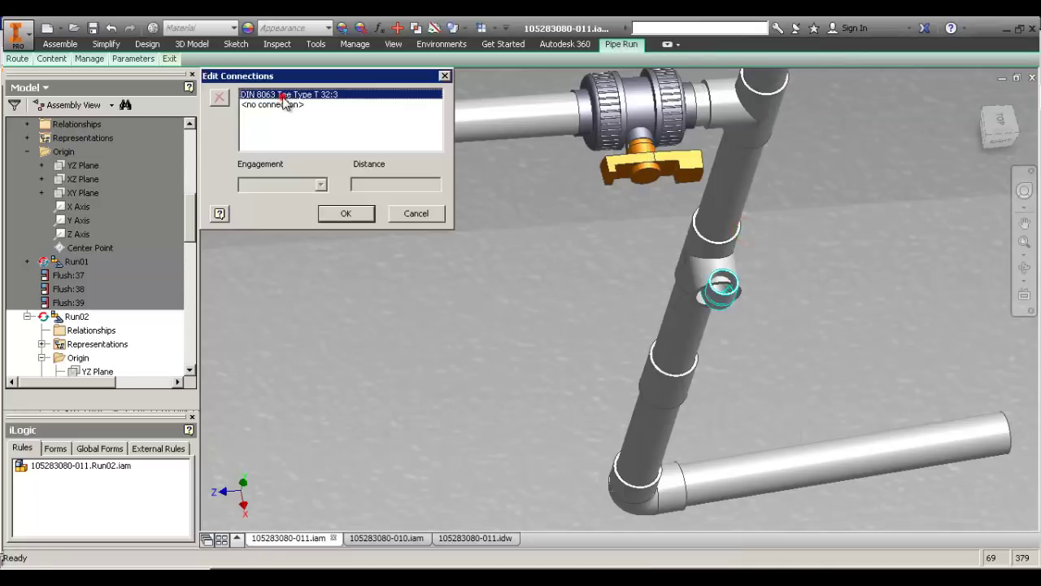
pyautogui.click(320, 185)
pyautogui.click(315, 199)
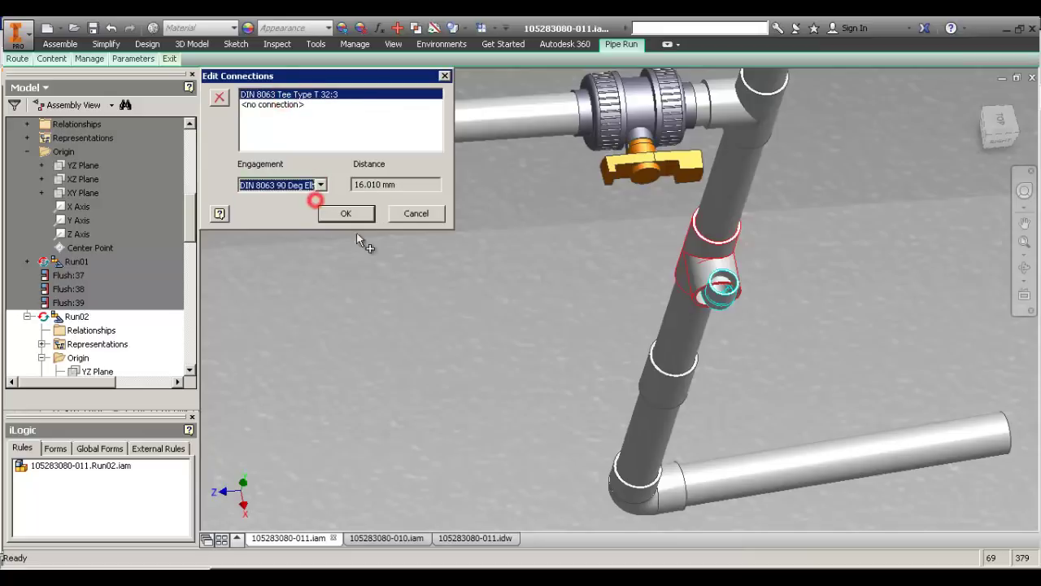
pyautogui.click(322, 186)
pyautogui.click(310, 217)
pyautogui.moveTo(412, 185); pyautogui.dragTo(313, 185)
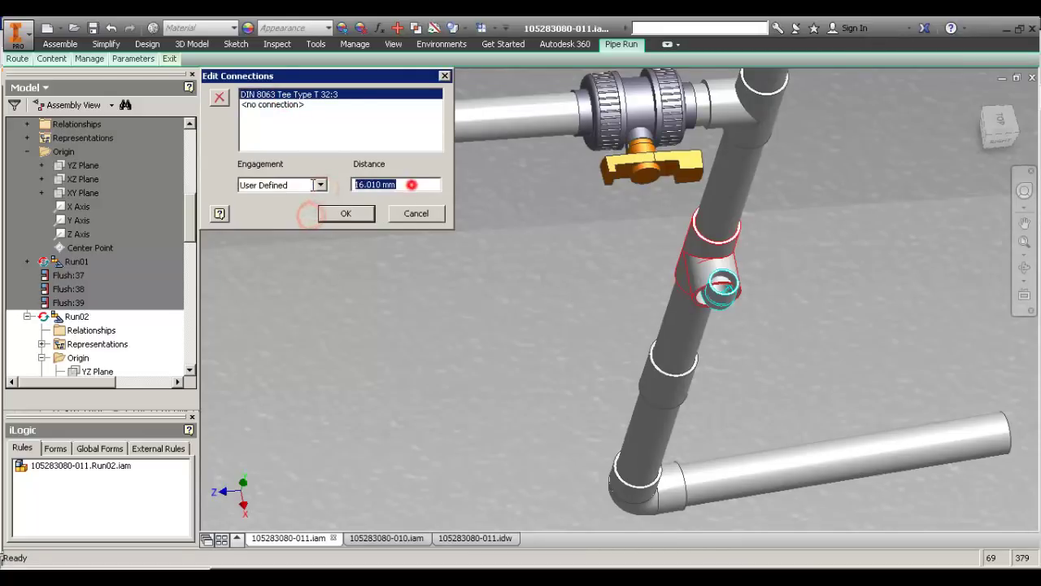
pyautogui.write('0')
pyautogui.click(342, 213)
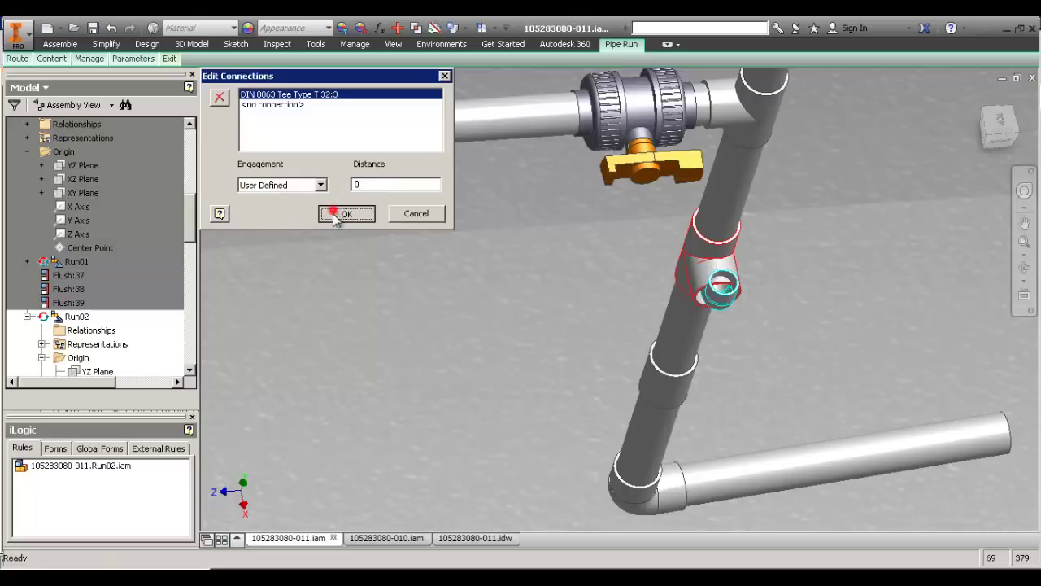
pyautogui.scroll(5, 842, 303)
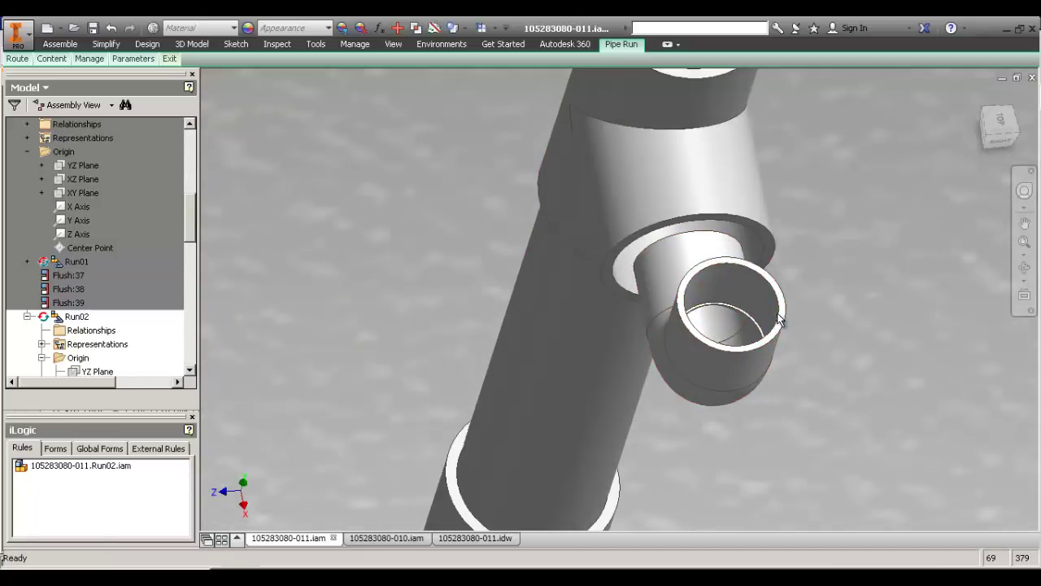
pyautogui.scroll(-3, 842, 304)
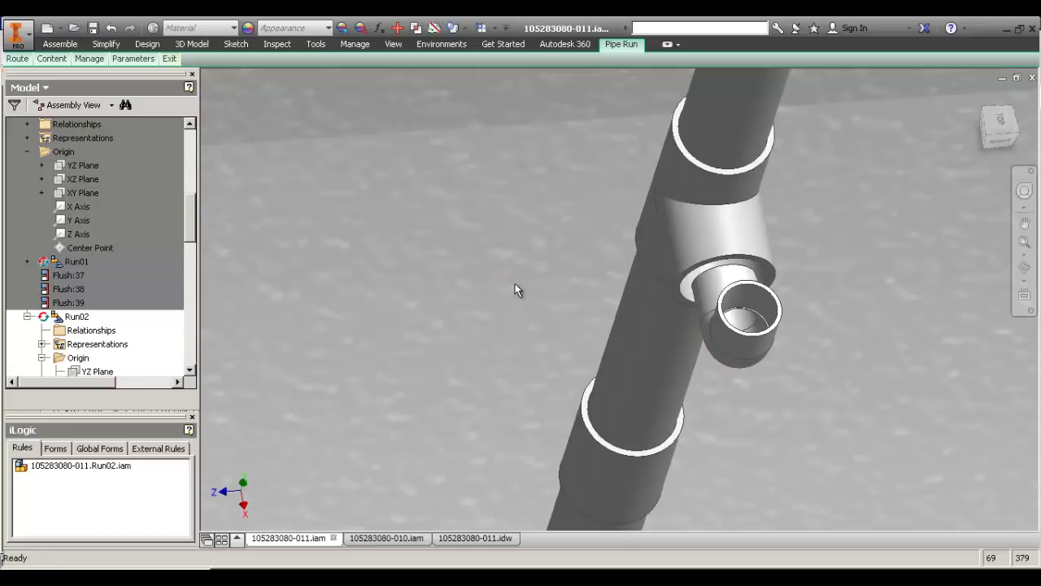
# Place 140819-PIV-0deg.ipt from the Sample & Gauge Valves library folder using Connect Fitting, attaching it to the M20 elbow's open end.
pyautogui.press('p')
pyautogui.write('C:\\CAD\\Design\\Library\\Fittings & Valves\\Sample & Gauge Valves')
pyautogui.press('Return')
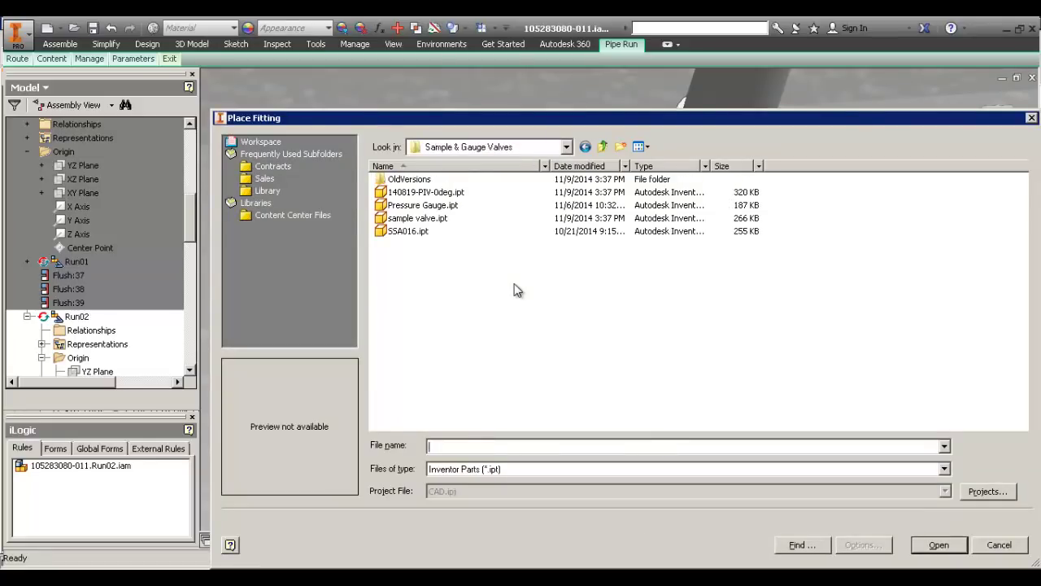
pyautogui.click(431, 192)
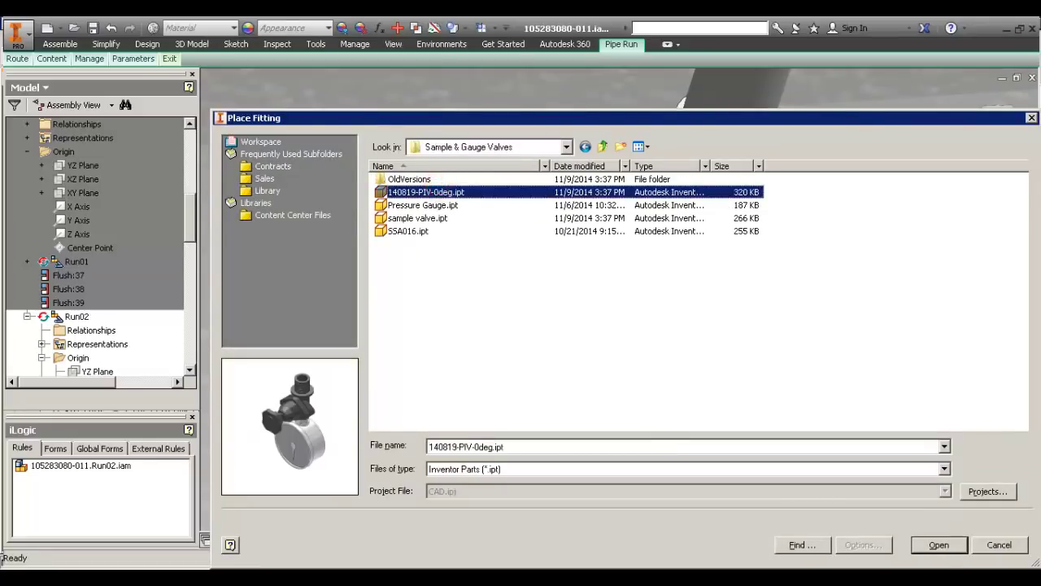
pyautogui.click(939, 545)
pyautogui.rightClick(867, 318)
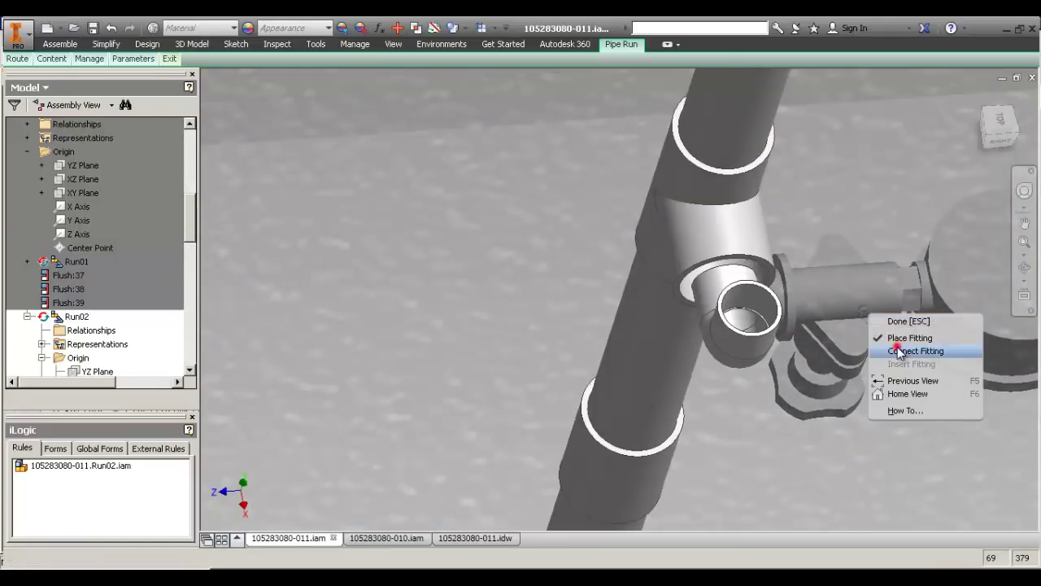
pyautogui.click(902, 348)
pyautogui.click(767, 314)
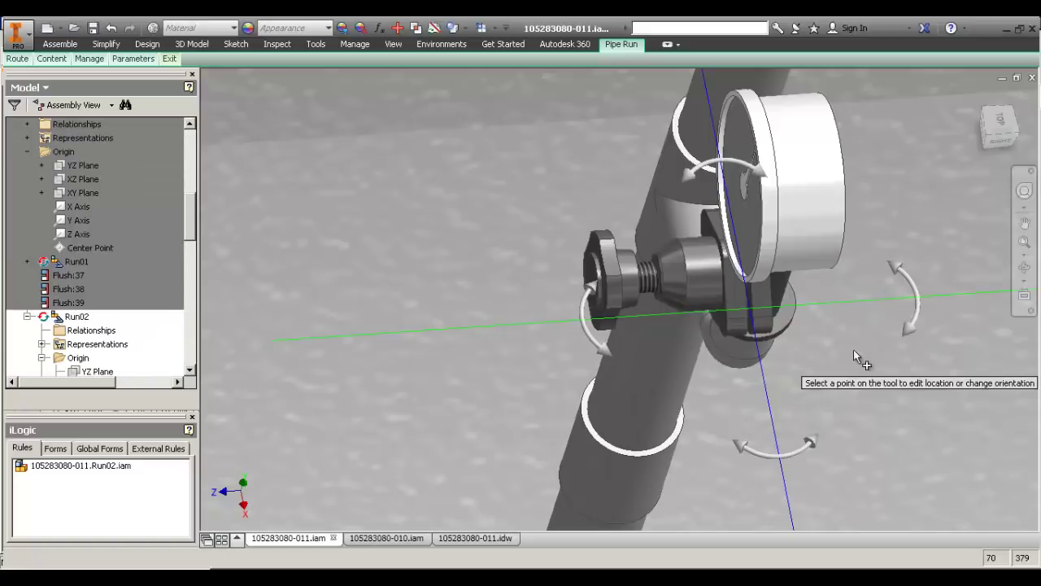
# Rotate the attached gauge valve 90 degrees and finish its placement without adding another copy.
pyautogui.click(903, 274)
pyautogui.write('90 degree')
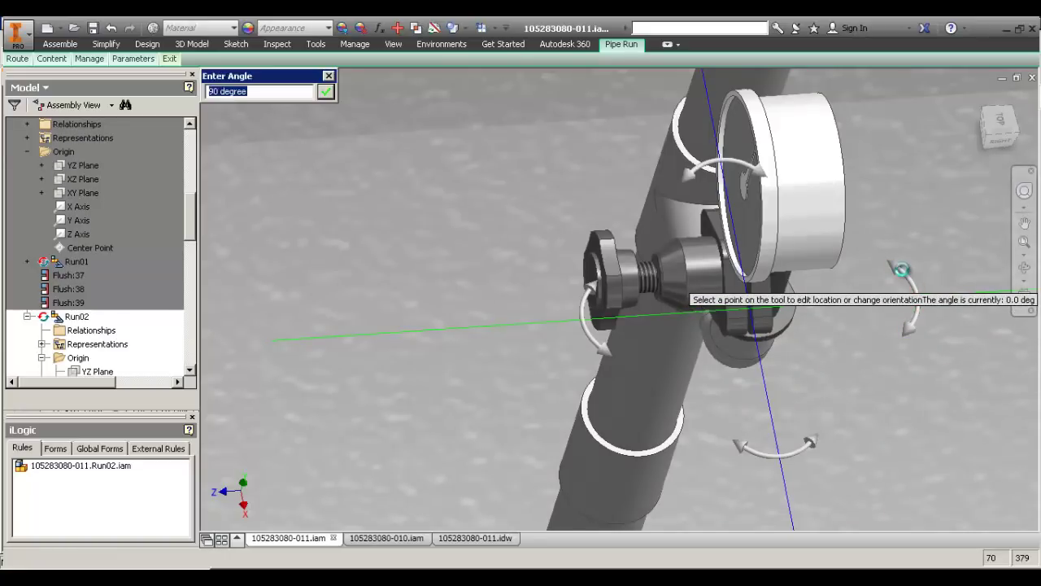
pyautogui.press('Return')
pyautogui.rightClick(593, 222)
pyautogui.click(624, 244)
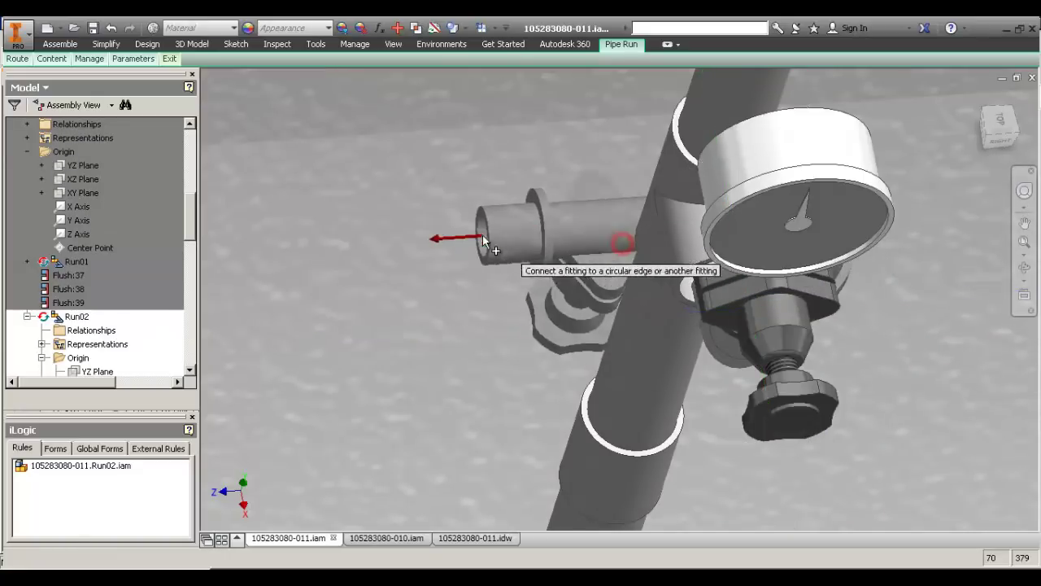
pyautogui.rightClick(485, 235)
pyautogui.click(504, 238)
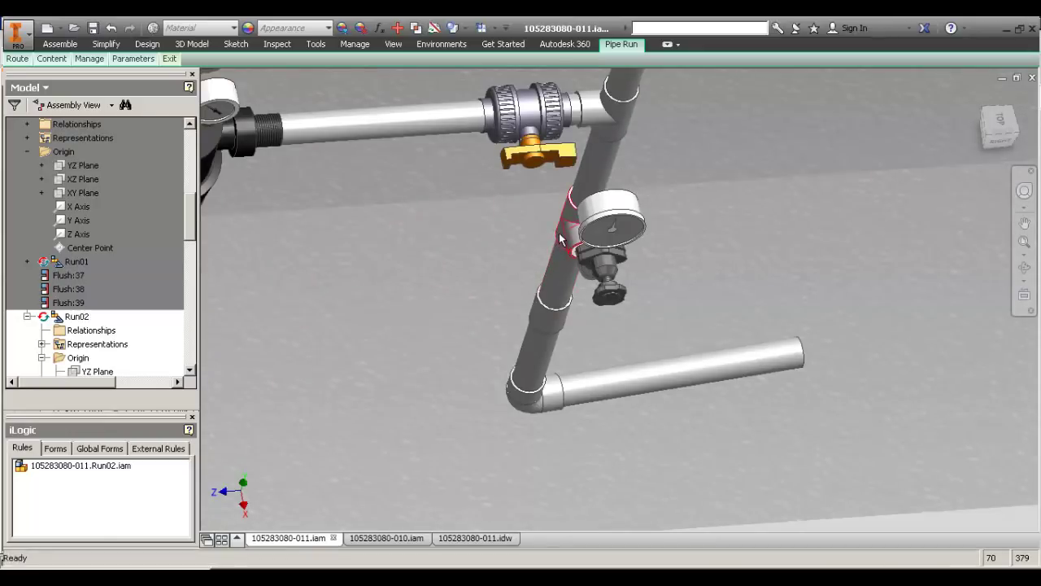
# Place a copy of the riser's tee at the lower corner in place of the elbow and end the placement.
pyautogui.write('pf')
pyautogui.press('Return')
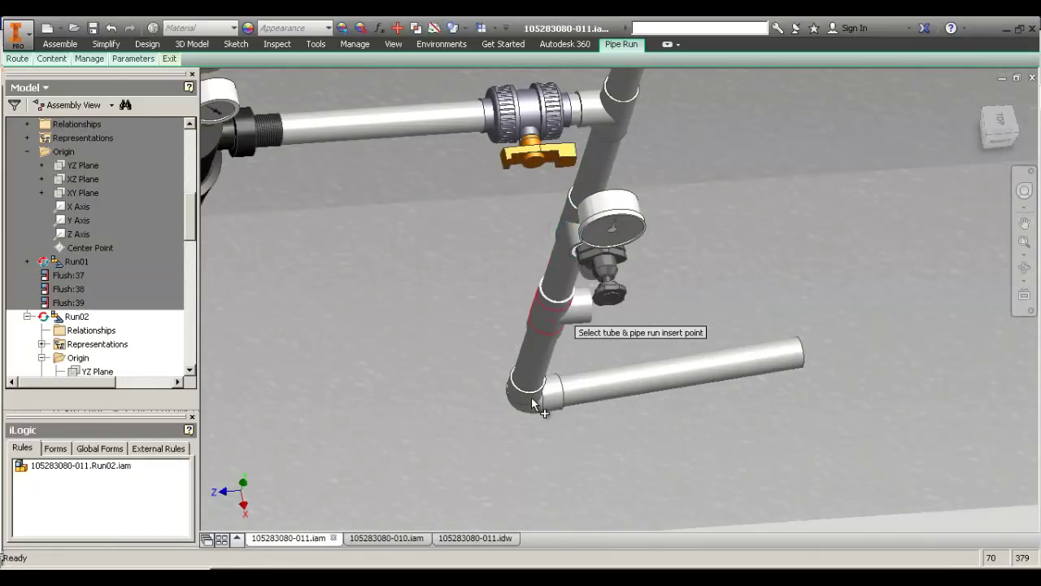
pyautogui.rightClick(435, 342)
pyautogui.click(460, 366)
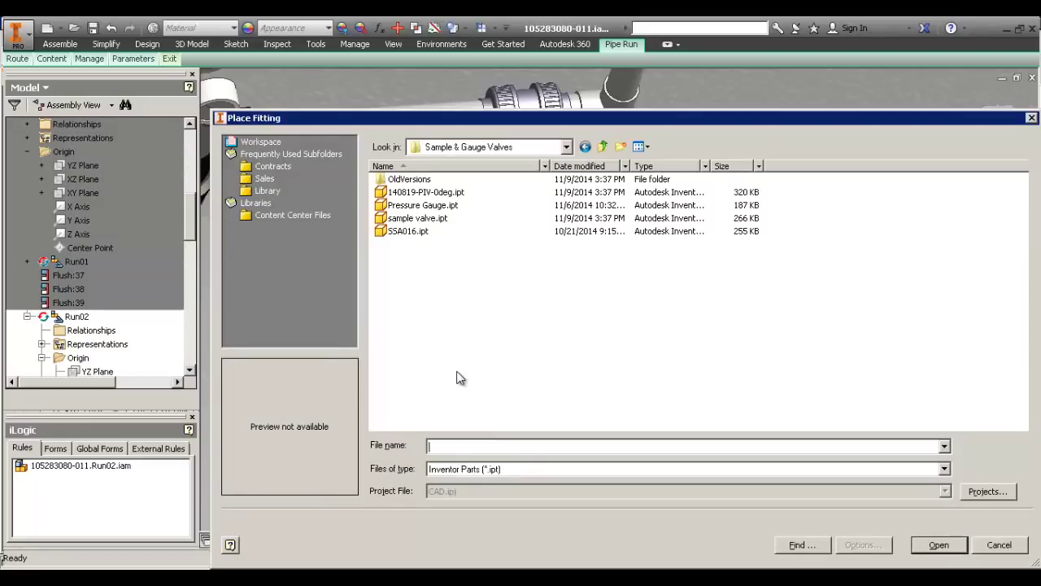
# Place sample valve.ipt using Connect Fitting, attaching it to the open lower end of the corner tee.
pyautogui.click(422, 218)
pyautogui.click(940, 545)
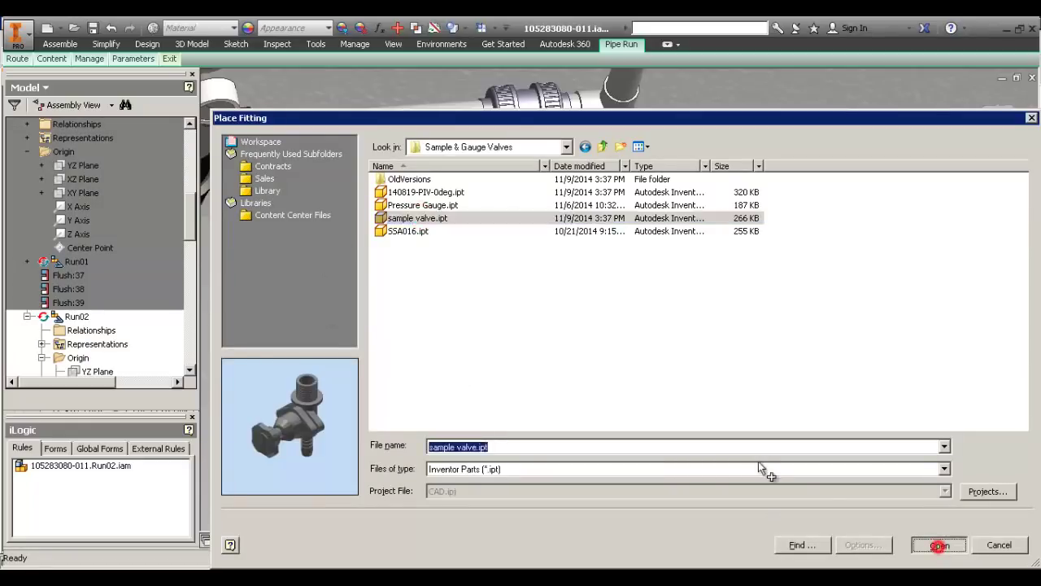
pyautogui.rightClick(618, 452)
pyautogui.click(662, 488)
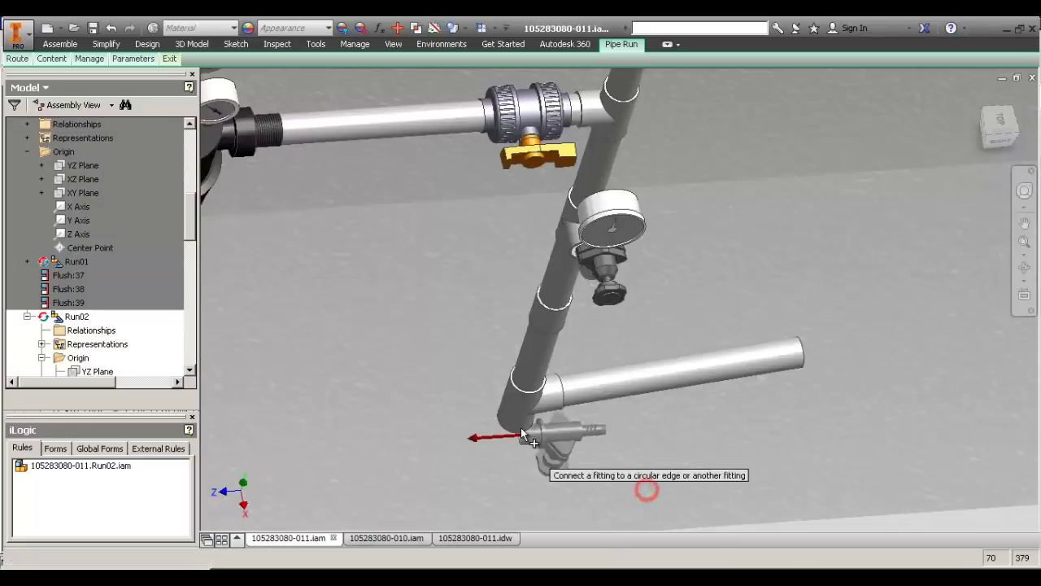
pyautogui.click(521, 427)
pyautogui.rightClick(600, 450)
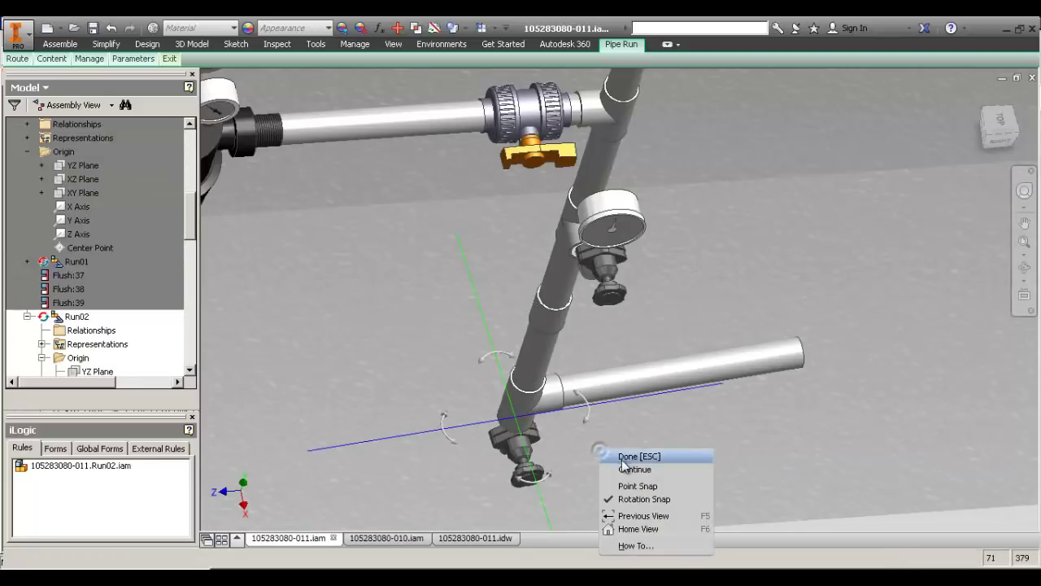
pyautogui.click(621, 461)
# Review the pipe loop around the two filters, from the inlet pipe to the outlet riser with its valves.
pyautogui.scroll(2, 623, 443)
pyautogui.moveTo(746, 324); pyautogui.dragTo(748, 314, button='middle')
pyautogui.scroll(2, 748, 314)
pyautogui.moveTo(628, 351); pyautogui.dragTo(690, 365, button='middle')
pyautogui.press('F4')
pyautogui.moveTo(591, 287); pyautogui.dragTo(579, 268)
pyautogui.scroll(-3, 431, 180)
pyautogui.moveTo(489, 232); pyautogui.dragTo(544, 274, button='middle')
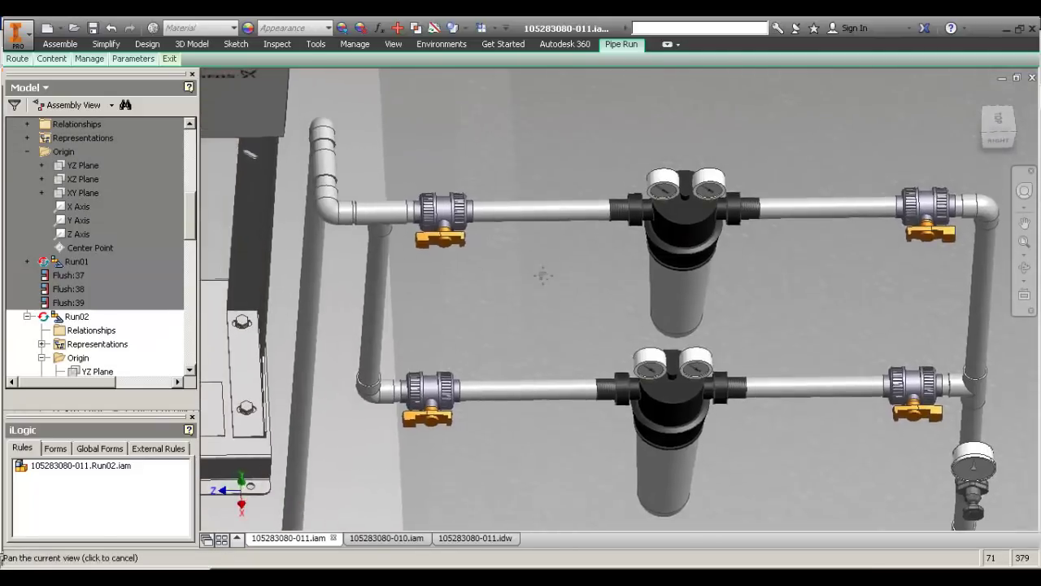
pyautogui.scroll(2, 544, 273)
pyautogui.click(540, 203)
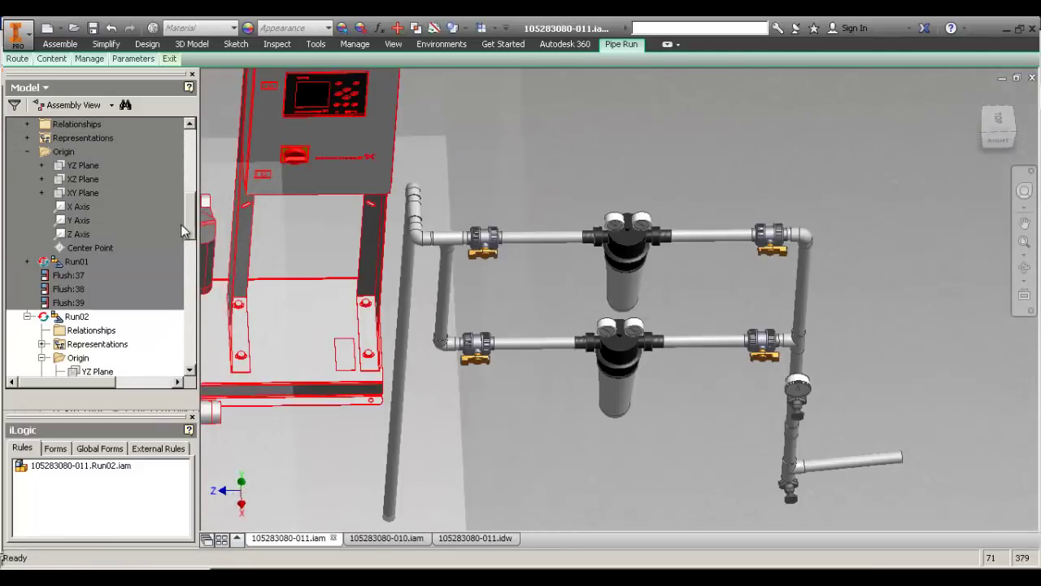
pyautogui.scroll(4, 480, 348)
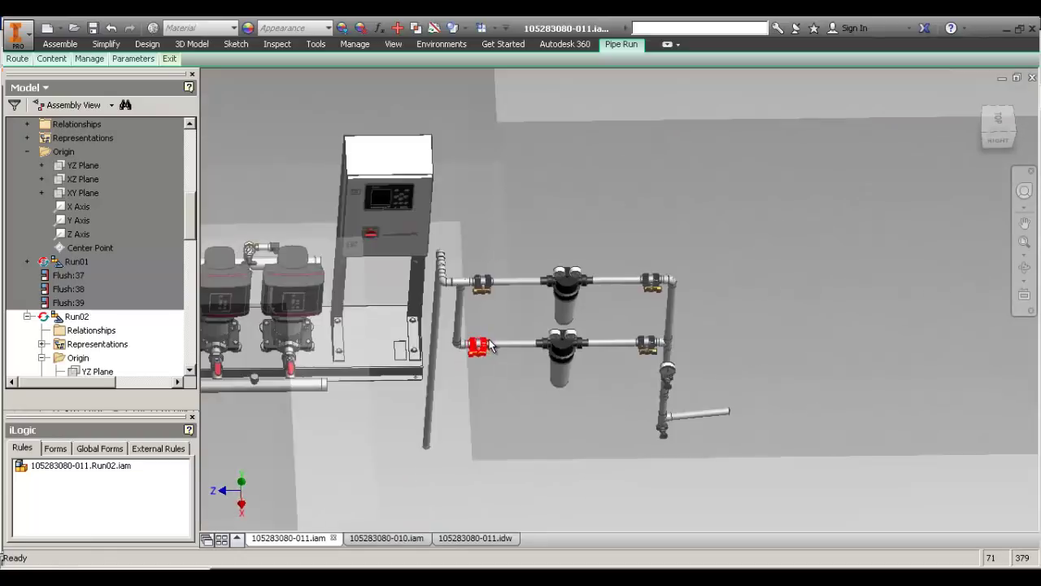
# Examine the overall room layout and the pipework above the large tank, and return to the pump skid and filters.
pyautogui.moveTo(686, 343); pyautogui.dragTo(864, 349, button='middle')
pyautogui.press('F4')
pyautogui.moveTo(743, 186)
pyautogui.mouseDown()
pyautogui.moveTo(766, 187)
pyautogui.moveTo(662, 290)
pyautogui.moveTo(763, 190)
pyautogui.moveTo(606, 294)
pyautogui.mouseUp()
pyautogui.moveTo(573, 246); pyautogui.dragTo(601, 422, button='middle')
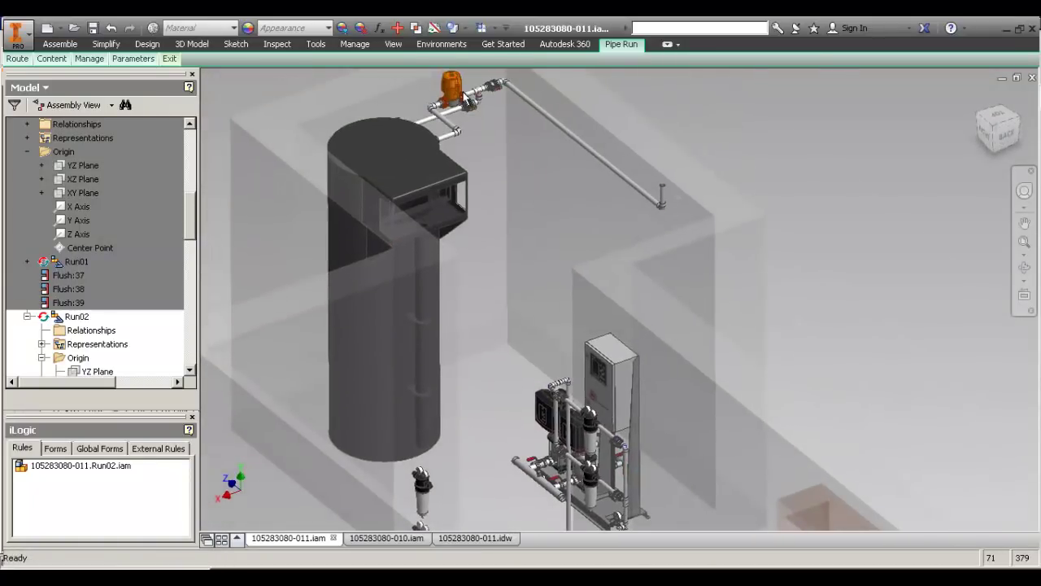
pyautogui.scroll(-3, 465, 91)
pyautogui.moveTo(574, 207); pyautogui.dragTo(574, 244, button='middle')
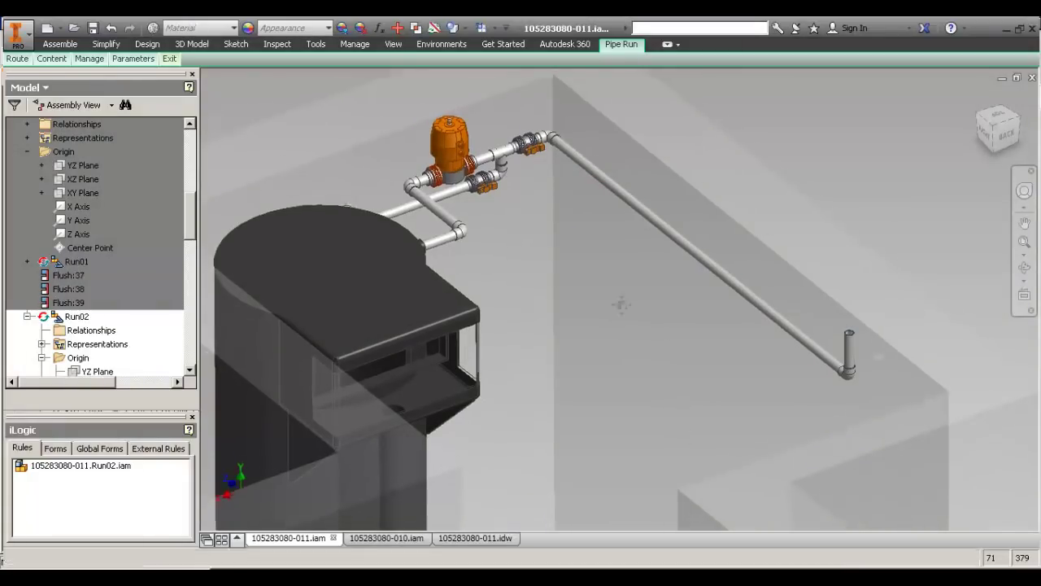
pyautogui.press('F5')
pyautogui.press('F5')
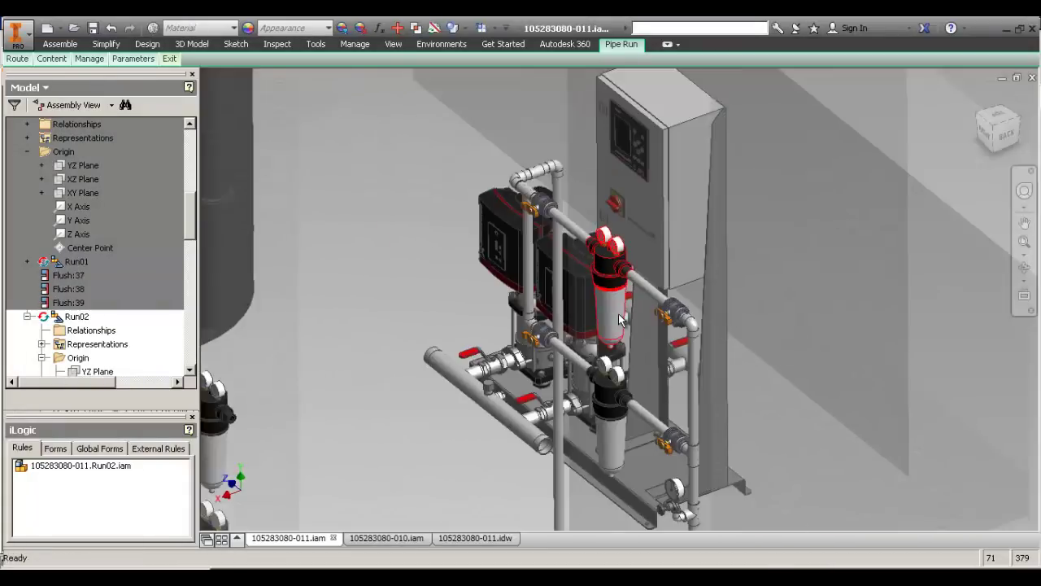
# Inspect the outlet riser's lower part, including the gauge valve, the tees and the sample valve.
pyautogui.scroll(3, 618, 313)
pyautogui.press('F4')
pyautogui.moveTo(516, 121); pyautogui.dragTo(536, 175)
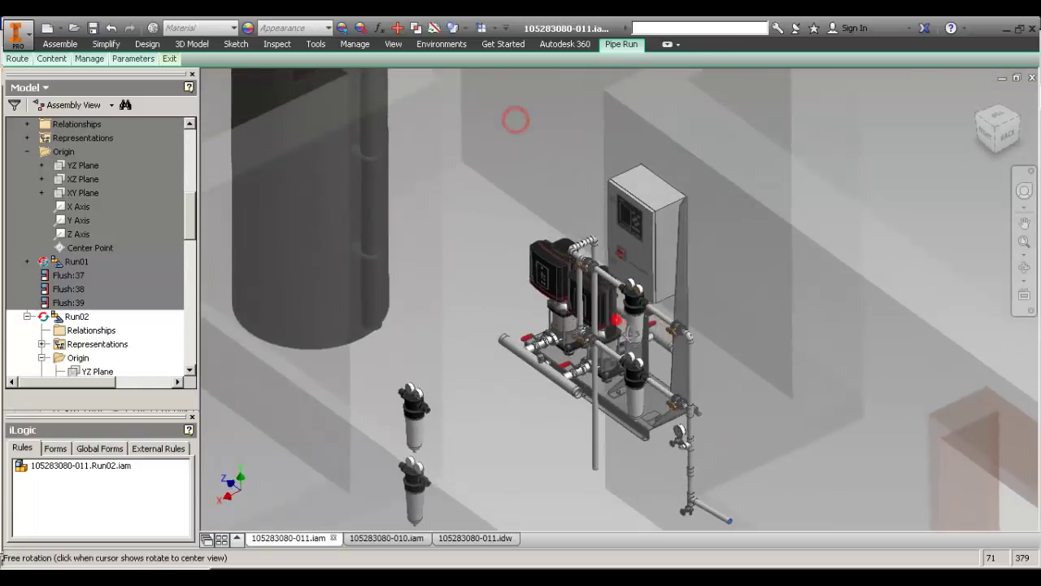
pyautogui.moveTo(618, 320); pyautogui.dragTo(629, 358)
pyautogui.moveTo(671, 399); pyautogui.dragTo(592, 199, button='middle')
pyautogui.scroll(-3, 683, 355)
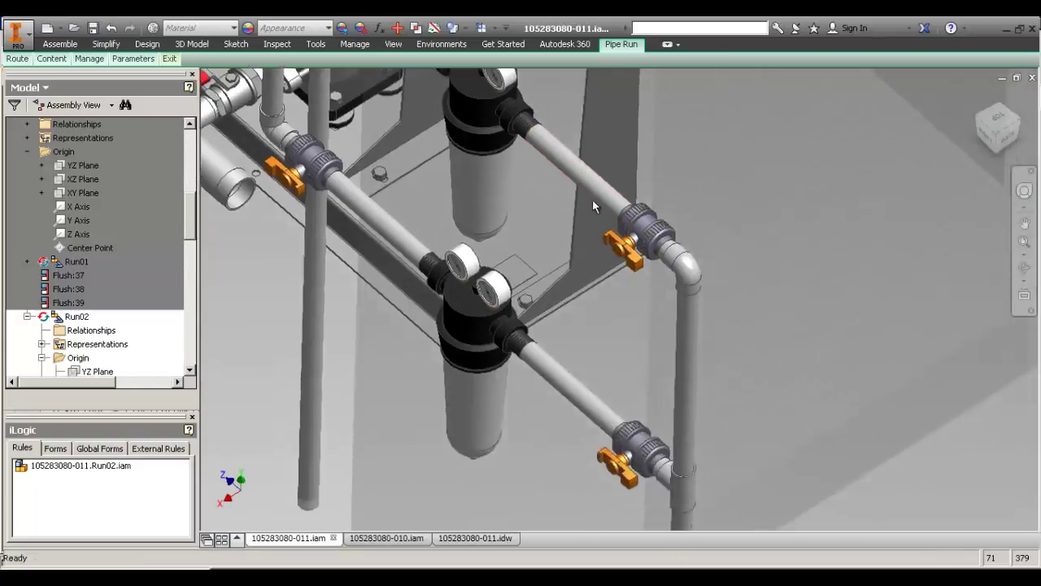
pyautogui.scroll(3, 592, 204)
pyautogui.scroll(-3, 616, 384)
pyautogui.moveTo(631, 477); pyautogui.dragTo(622, 377, button='middle')
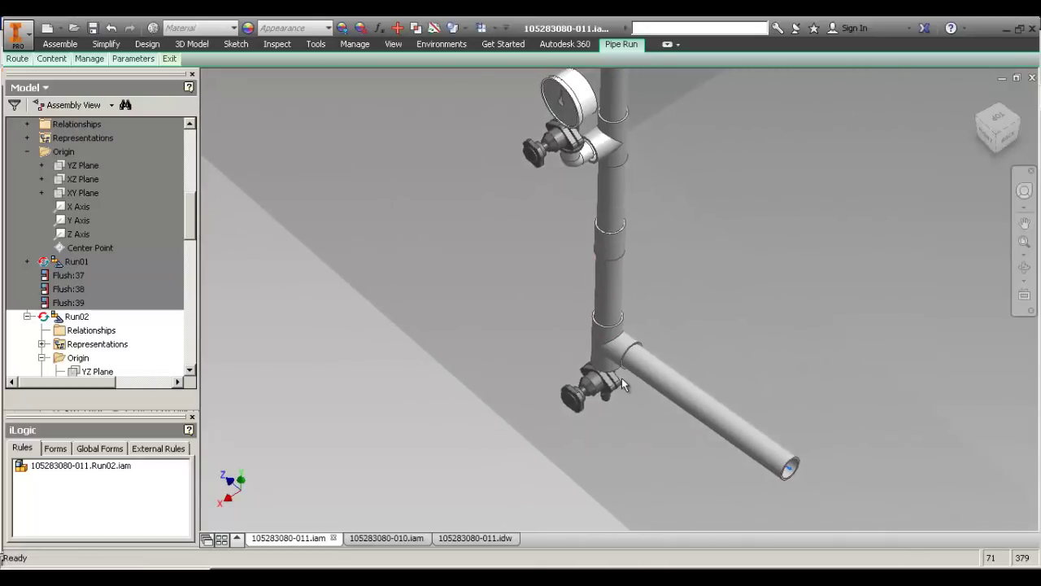
pyautogui.scroll(-4, 621, 378)
pyautogui.scroll(-3, 574, 383)
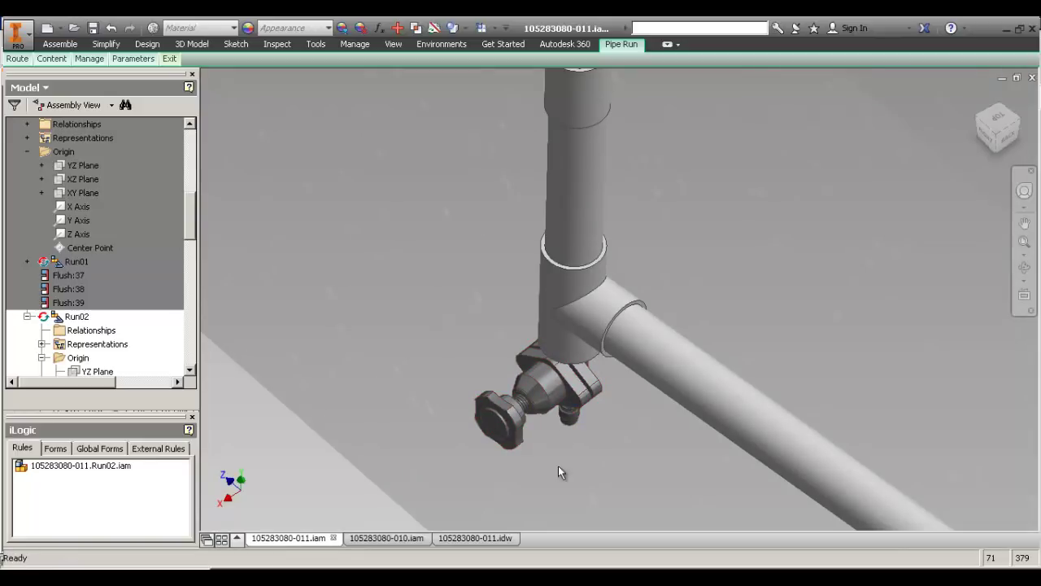
pyautogui.scroll(-3, 579, 397)
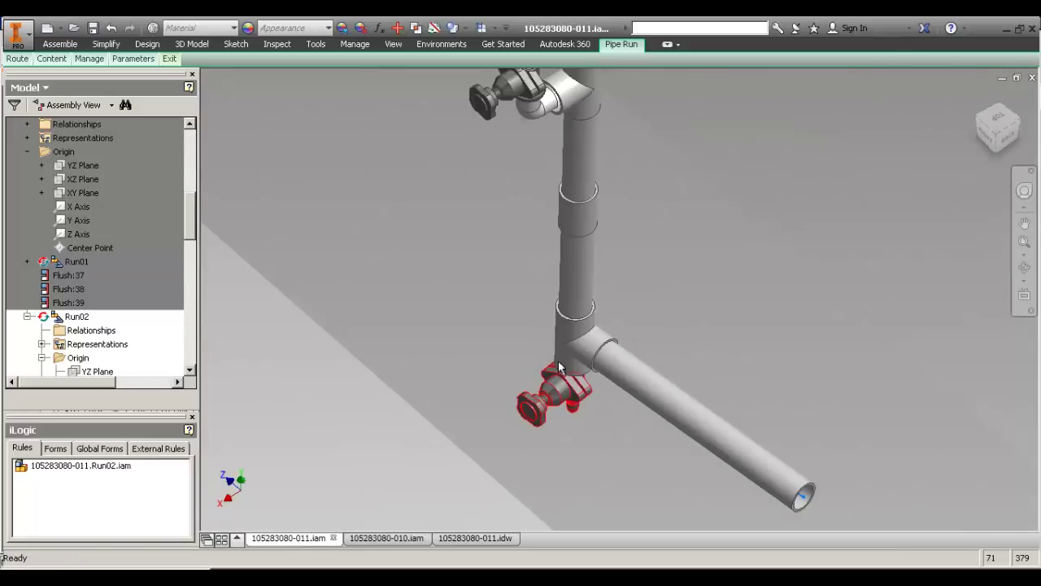
pyautogui.moveTo(543, 342); pyautogui.dragTo(568, 393, button='middle')
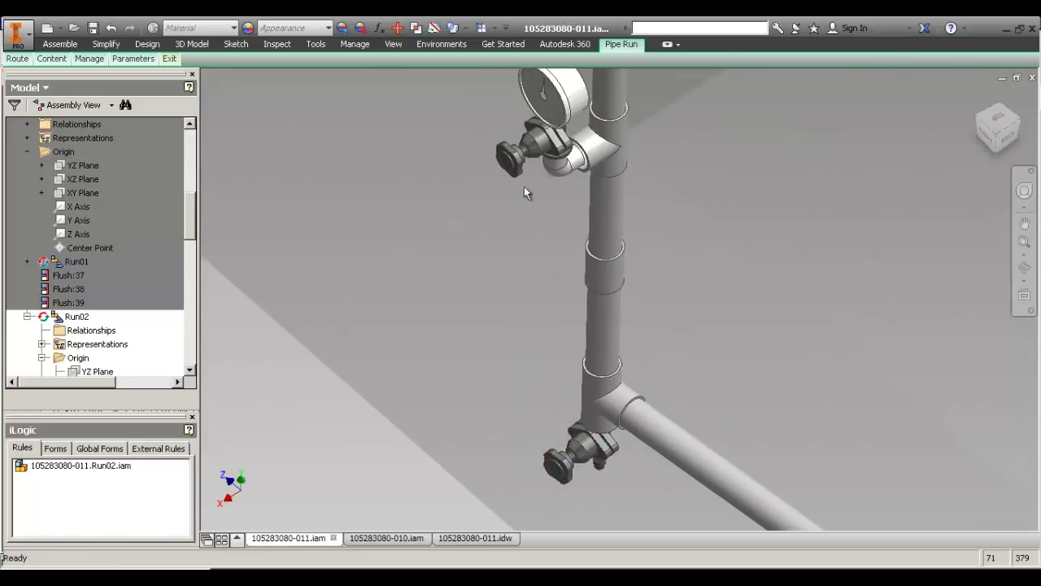
# Highlight the gauge valve and the sample valve on the outlet riser together, and clear the selection.
pyautogui.click(521, 156)
pyautogui.keyDown('ctrl'); pyautogui.click(562, 455); pyautogui.keyUp('ctrl')
pyautogui.scroll(-2, 483, 217)
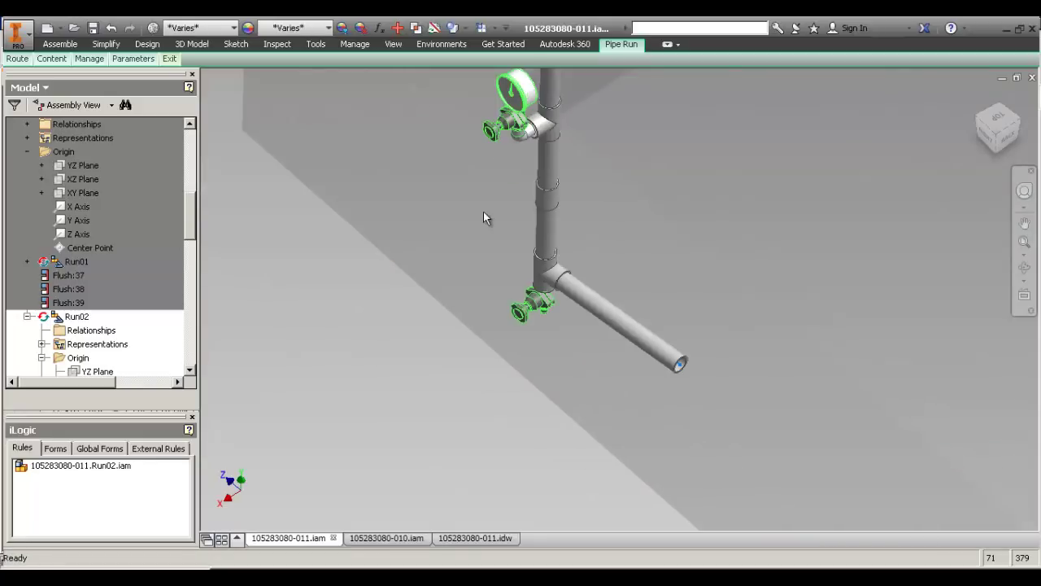
pyautogui.moveTo(449, 291); pyautogui.dragTo(544, 386, button='middle')
pyautogui.click(544, 385)
# Select the three lower tees on the outlet riser together and view the commands available for them.
pyautogui.click(648, 365)
pyautogui.keyDown('ctrl'); pyautogui.click(641, 295); pyautogui.keyUp('ctrl')
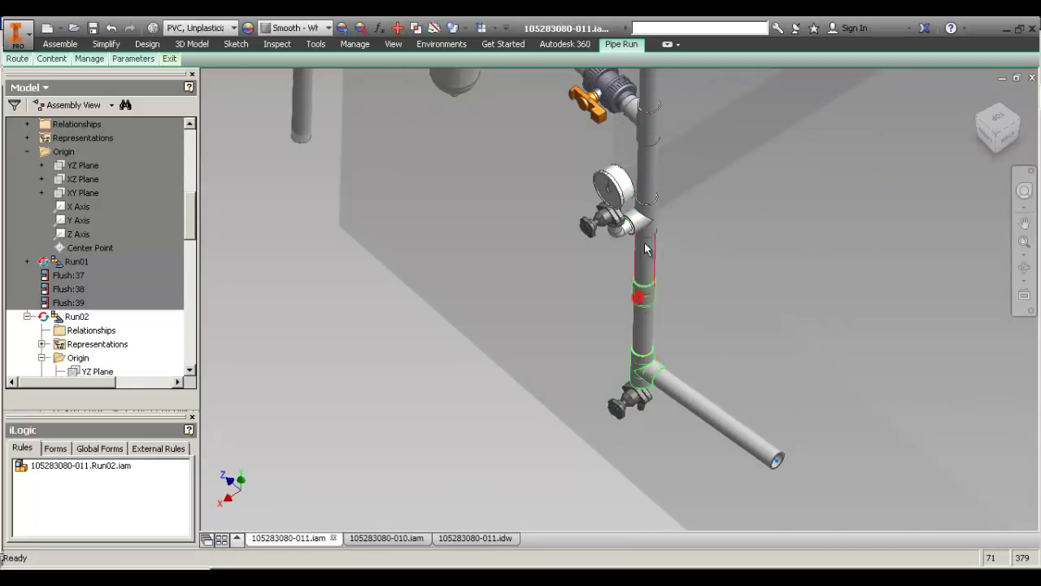
pyautogui.keyDown('ctrl'); pyautogui.click(643, 218); pyautogui.keyUp('ctrl')
pyautogui.rightClick(718, 217)
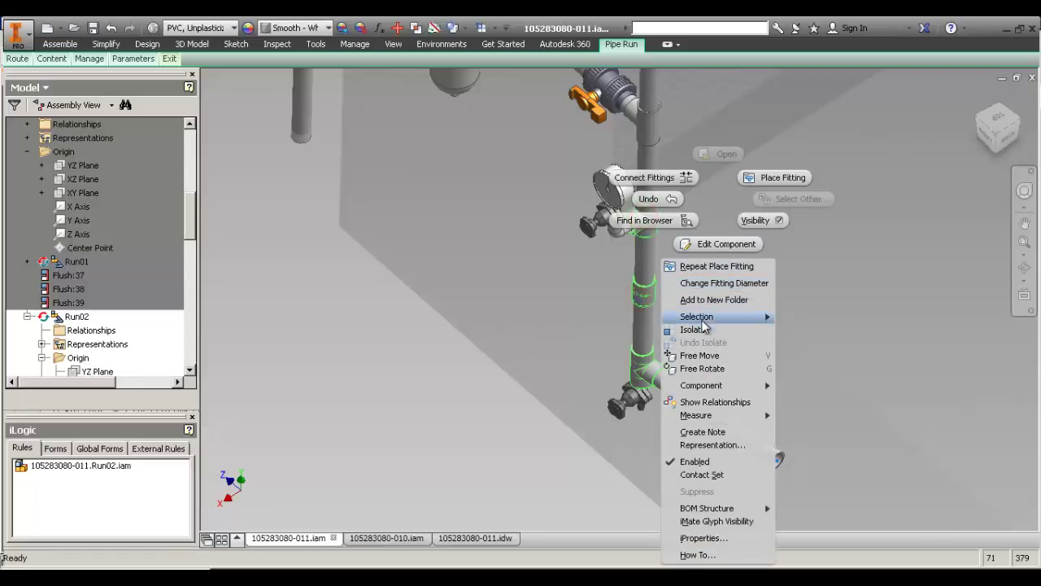
pyautogui.click(742, 283)
# Look over the filter piping beside the pump skid and clear the selection of the riser tees.
pyautogui.moveTo(519, 338); pyautogui.dragTo(563, 472, button='middle')
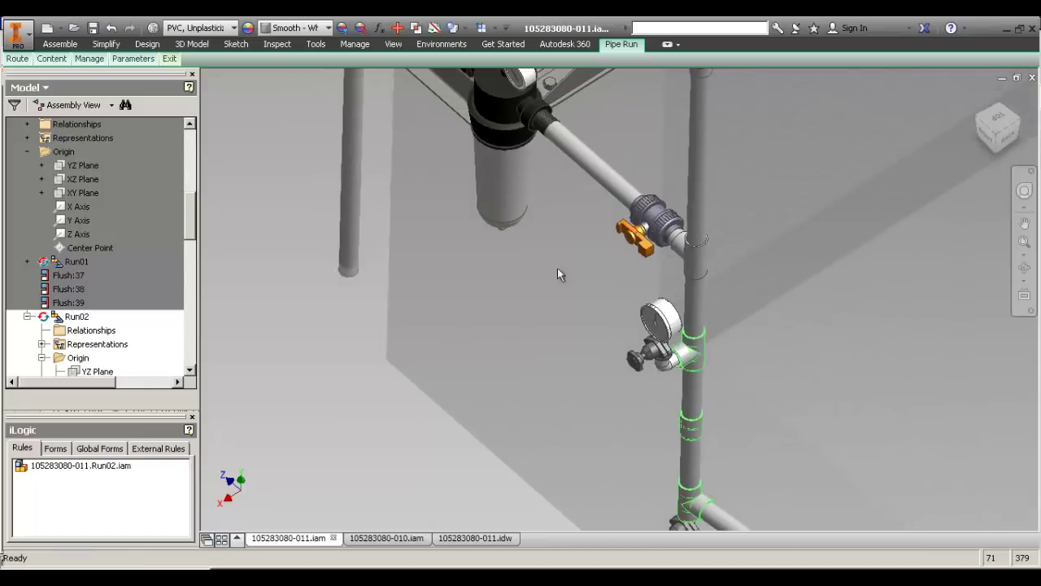
pyautogui.moveTo(462, 262); pyautogui.dragTo(549, 395, button='middle')
pyautogui.moveTo(449, 317); pyautogui.dragTo(587, 452, button='middle')
pyautogui.scroll(3, 586, 432)
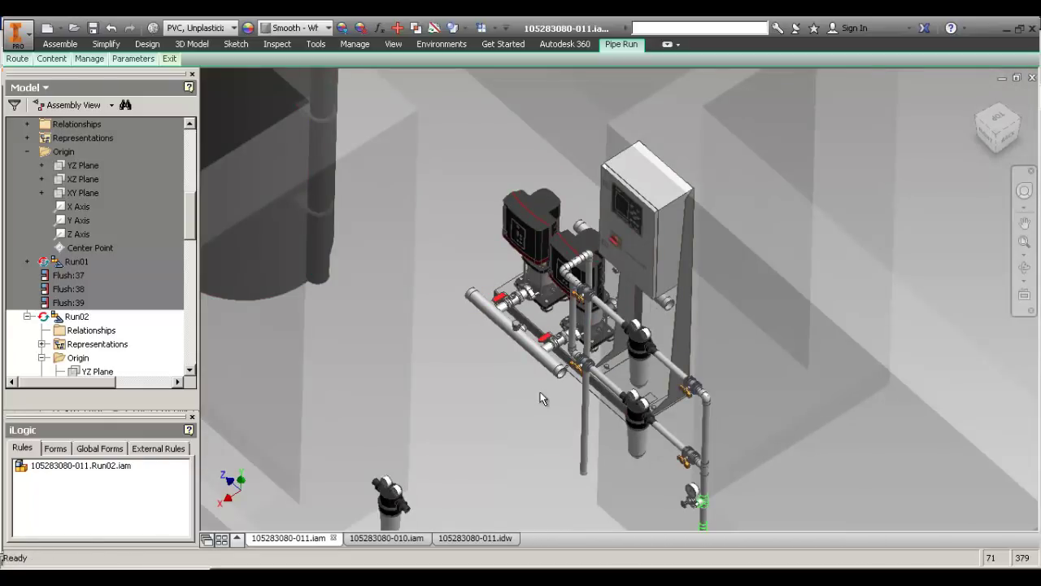
pyautogui.moveTo(719, 497); pyautogui.dragTo(589, 254, button='middle')
pyautogui.scroll(-3, 588, 254)
pyautogui.click(589, 254)
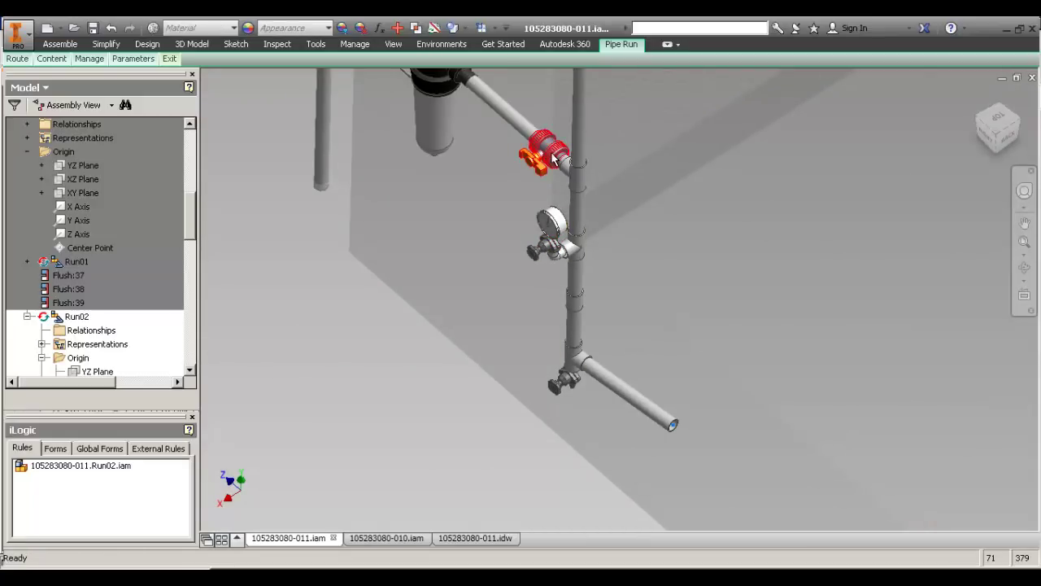
pyautogui.rightClick(504, 240)
pyautogui.click(697, 322)
pyautogui.click(600, 257)
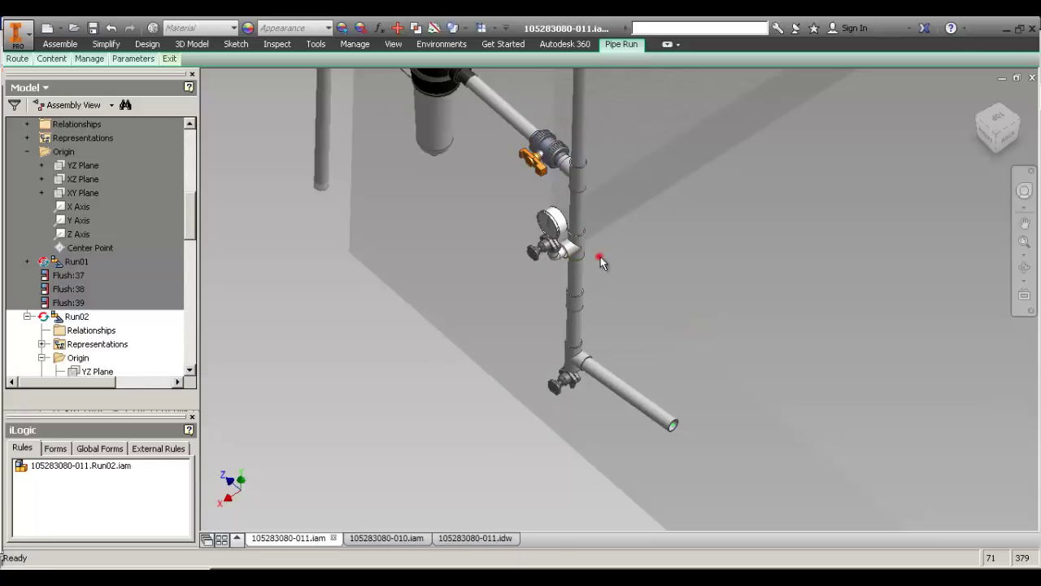
pyautogui.rightClick(569, 244)
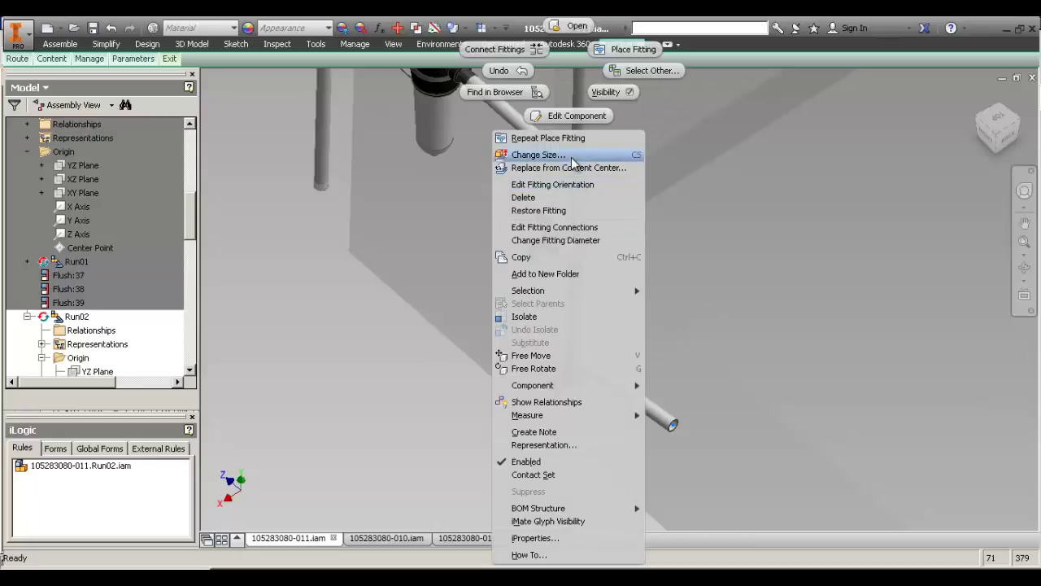
pyautogui.click(730, 235)
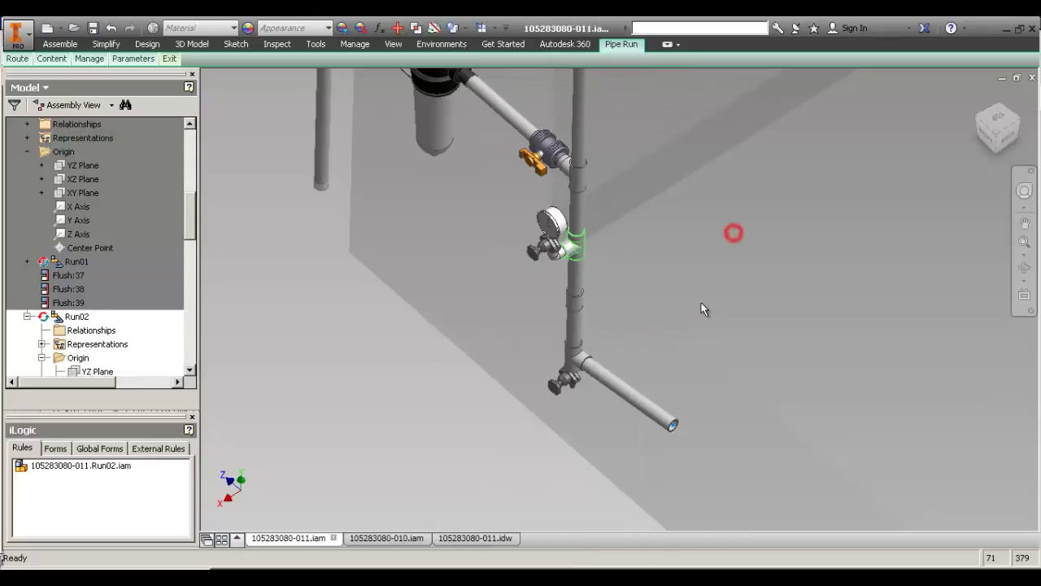
pyautogui.click(629, 309)
pyautogui.scroll(4, 553, 358)
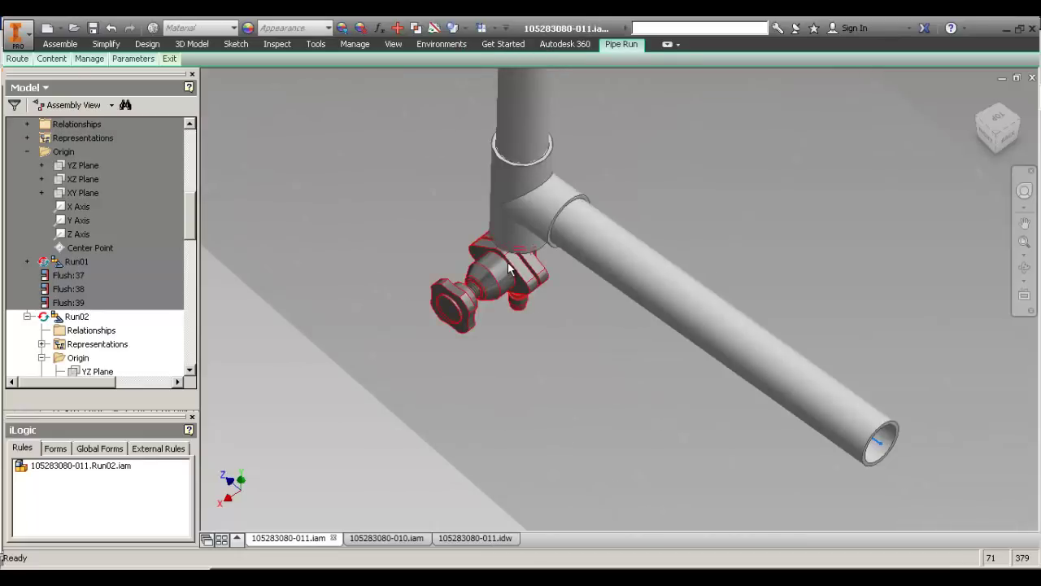
pyautogui.moveTo(520, 322); pyautogui.dragTo(555, 308, button='middle')
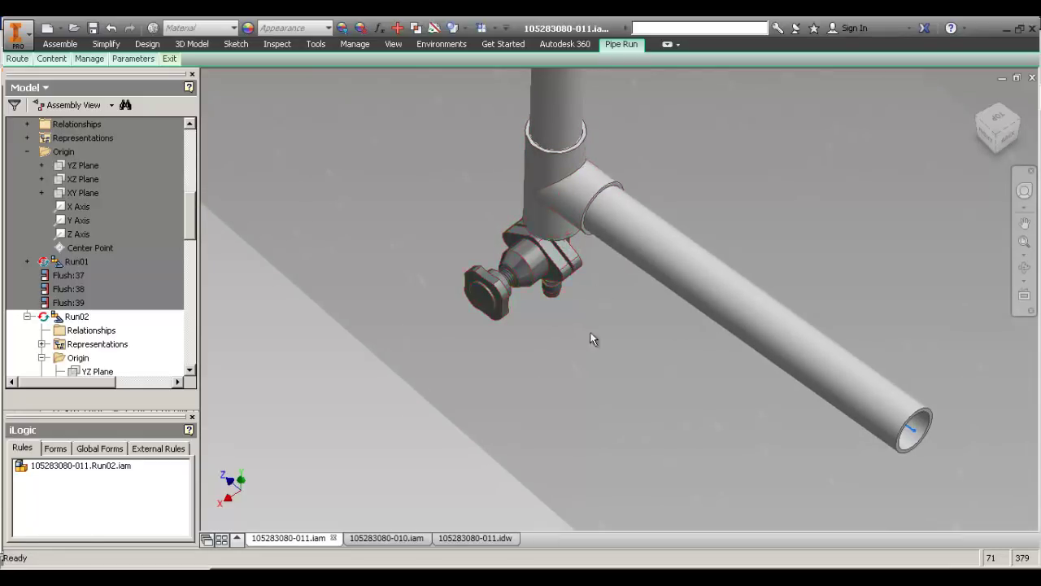
# Collapse the Origin folder of Run02 in the model tree.
pyautogui.scroll(-4, 576, 340)
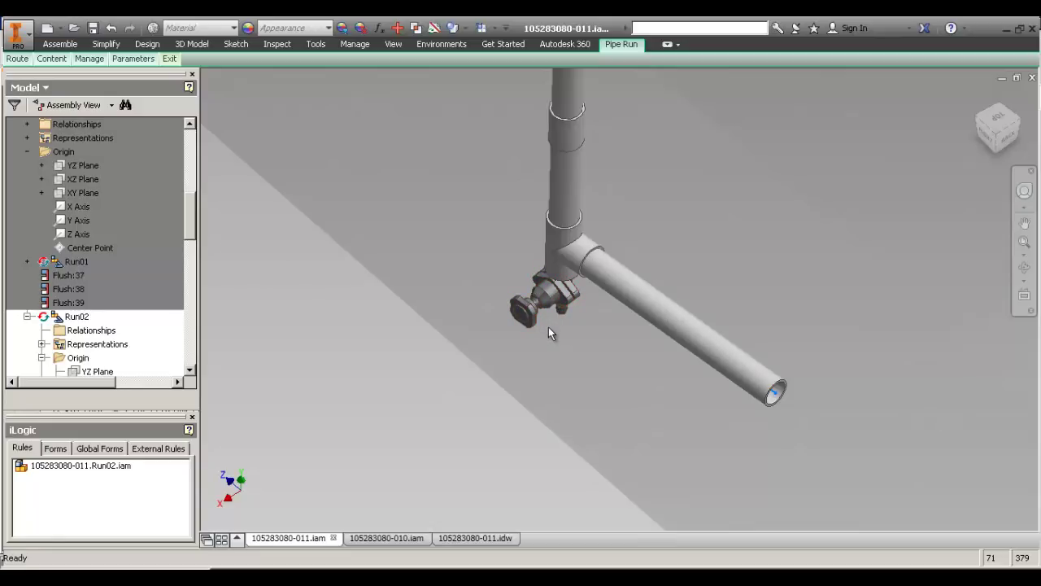
pyautogui.moveTo(554, 327); pyautogui.dragTo(569, 327, button='middle')
pyautogui.moveTo(189, 217); pyautogui.dragTo(189, 245)
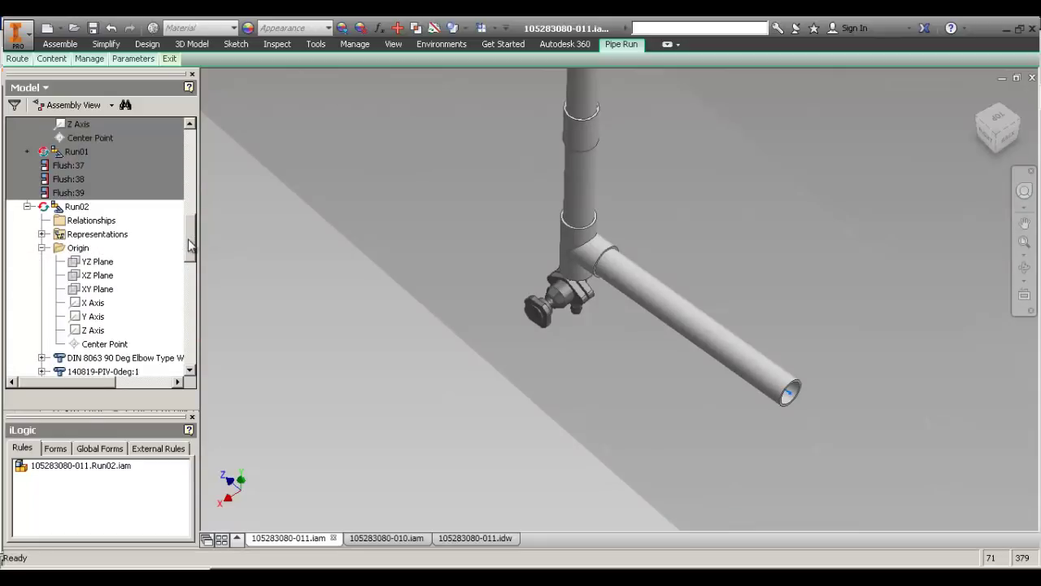
pyautogui.click(42, 247)
pyautogui.click(413, 255)
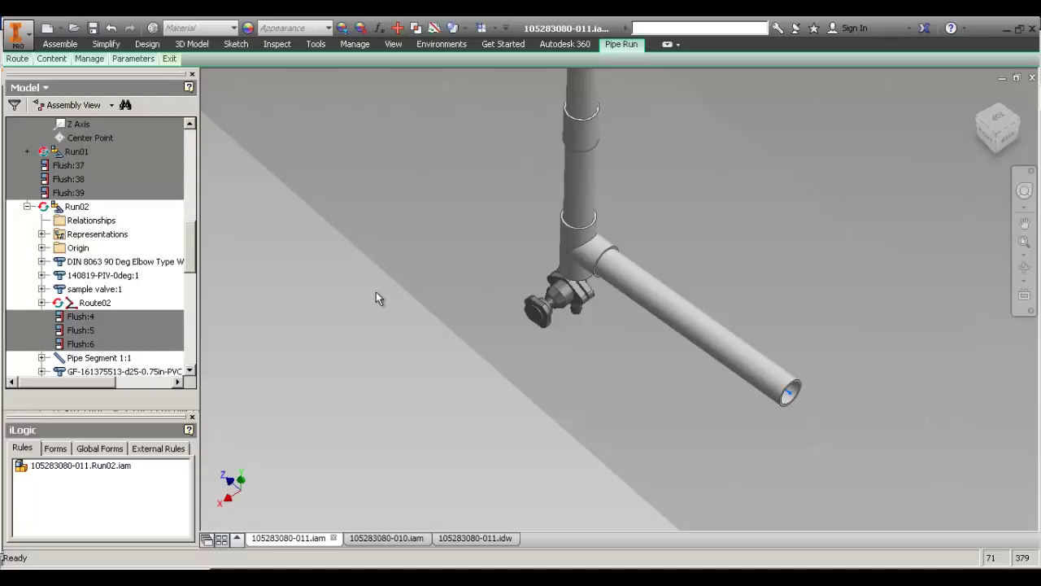
pyautogui.click(917, 575)
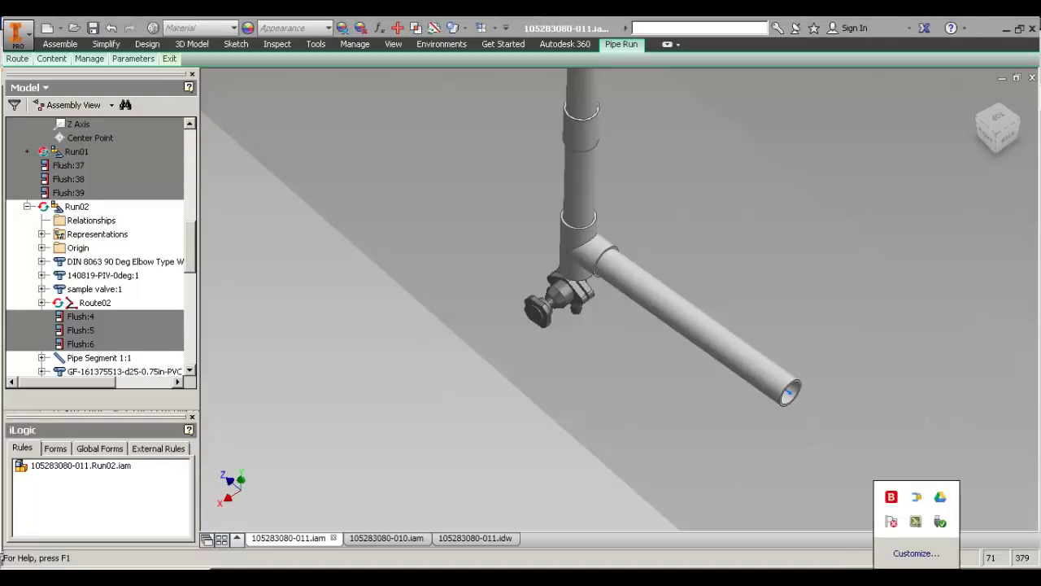
pyautogui.click(669, 471)
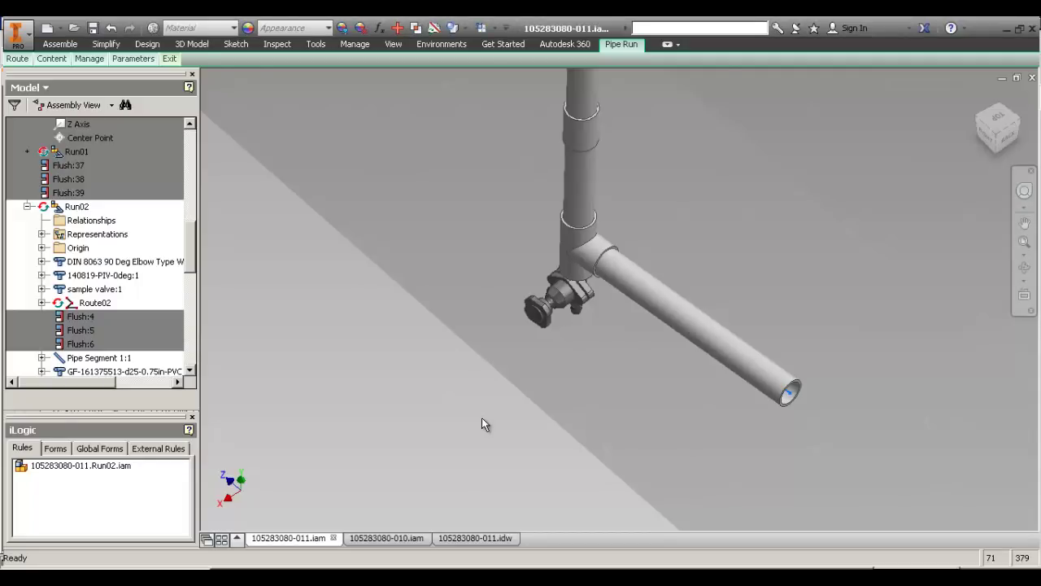
# Examine the two filters and the ball valves around them on the piping beside the pump skid.
pyautogui.scroll(5, 481, 416)
pyautogui.moveTo(451, 365); pyautogui.dragTo(671, 495, button='middle')
pyautogui.moveTo(504, 344); pyautogui.dragTo(519, 433, button='middle')
pyautogui.scroll(-5, 587, 472)
pyautogui.scroll(5, 534, 415)
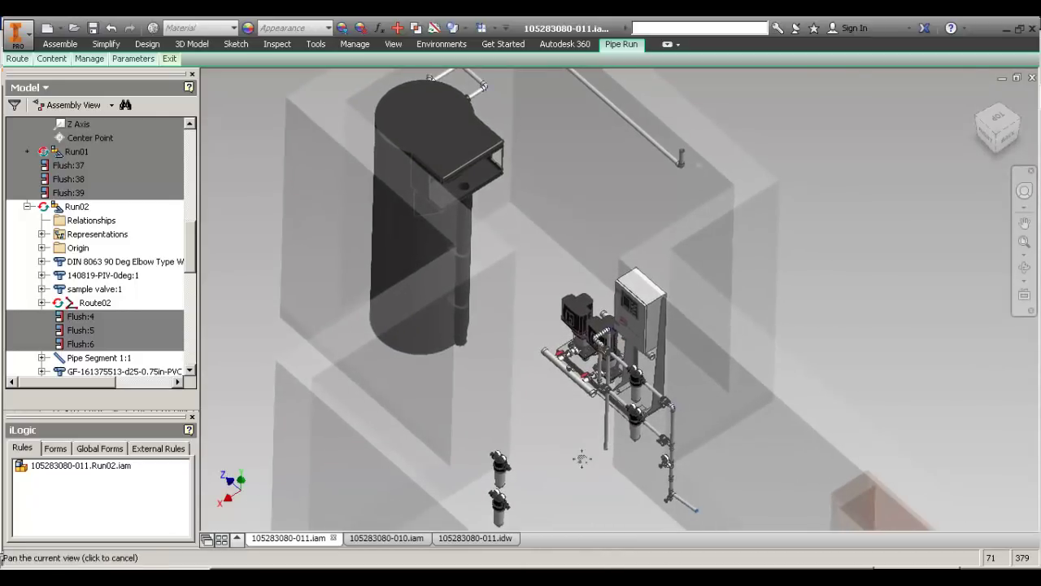
pyautogui.scroll(3, 693, 442)
pyautogui.scroll(2, 697, 411)
pyautogui.scroll(2, 697, 411)
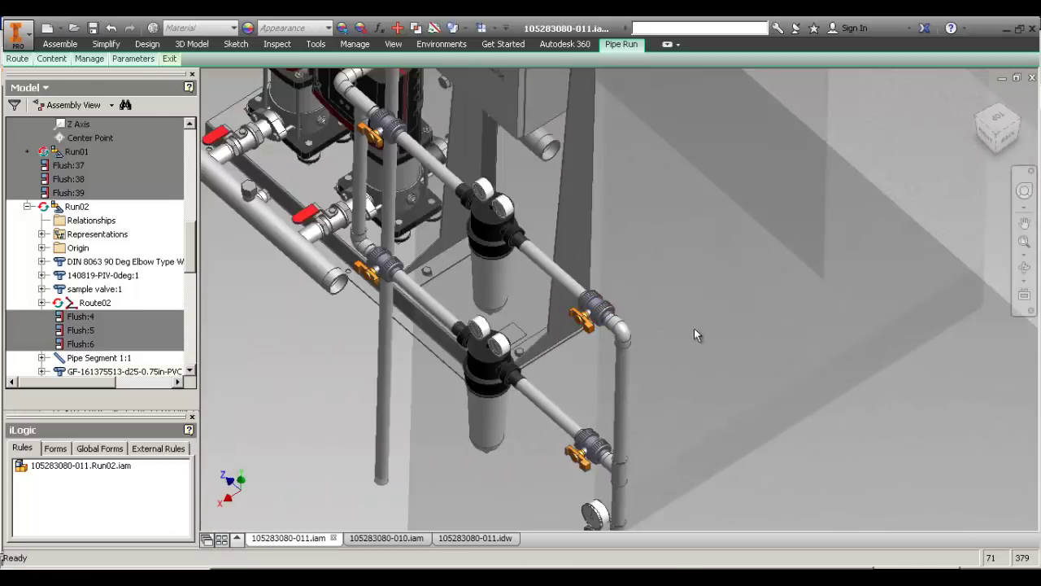
# Examine the actuated valve and the two manual ball valves on the pipework above the tank.
pyautogui.scroll(-4, 692, 327)
pyautogui.moveTo(527, 154); pyautogui.dragTo(500, 353, button='middle')
pyautogui.scroll(4, 455, 260)
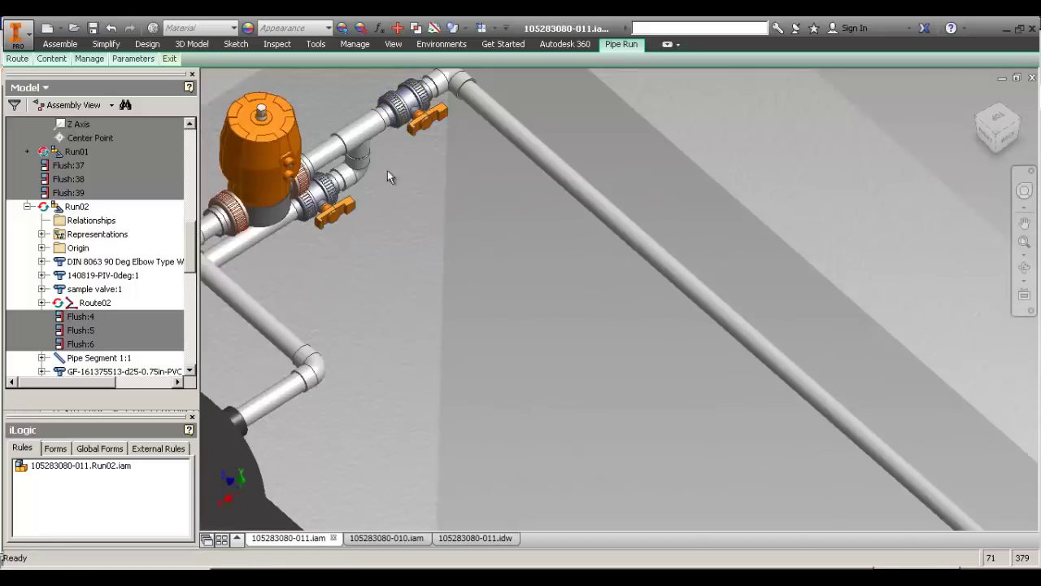
pyautogui.moveTo(416, 240); pyautogui.dragTo(485, 317, button='middle')
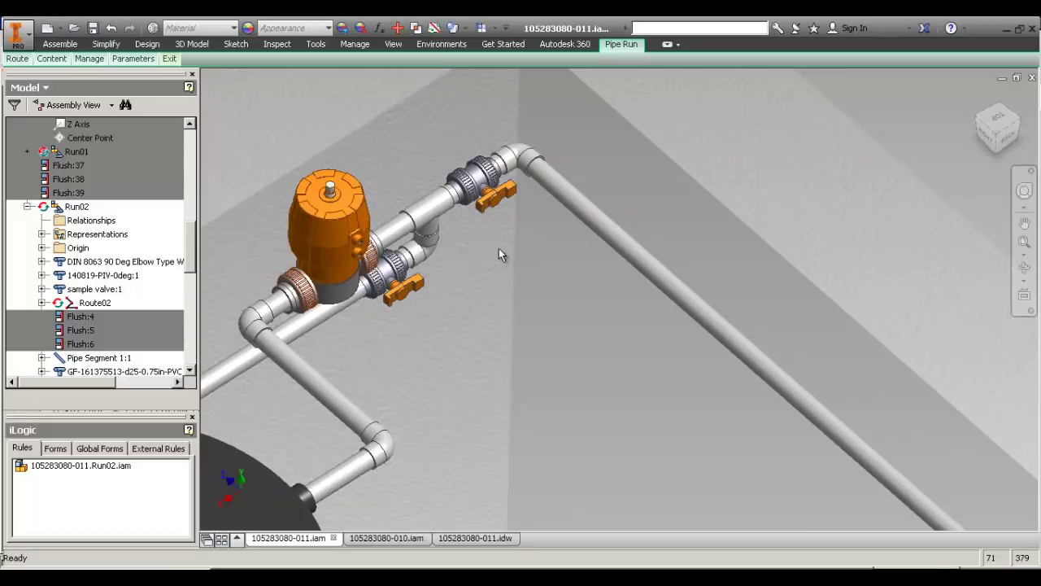
pyautogui.scroll(-4, 488, 260)
pyautogui.scroll(5, 525, 369)
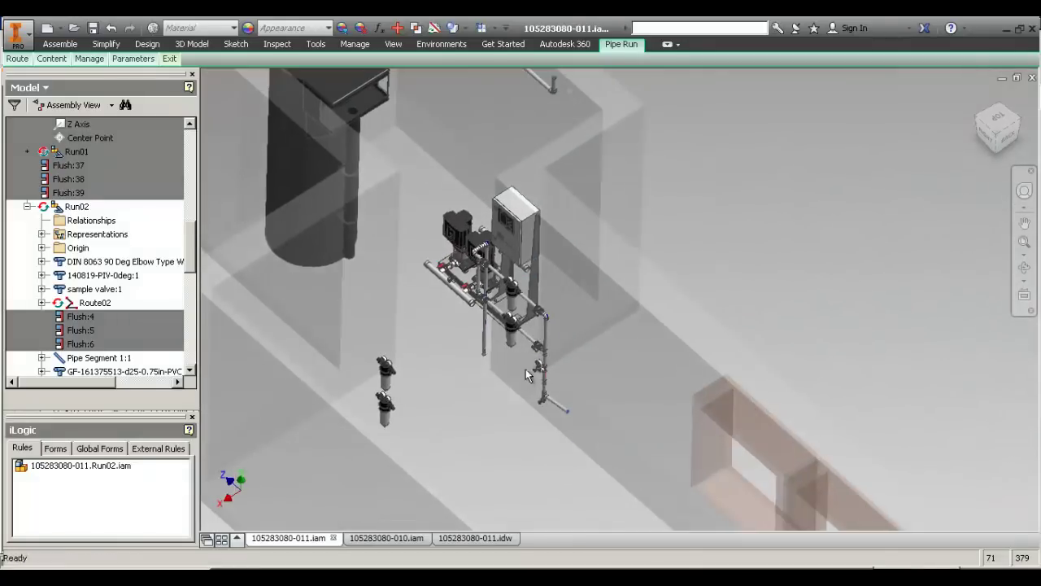
pyautogui.scroll(-4, 569, 350)
pyautogui.scroll(6, 533, 232)
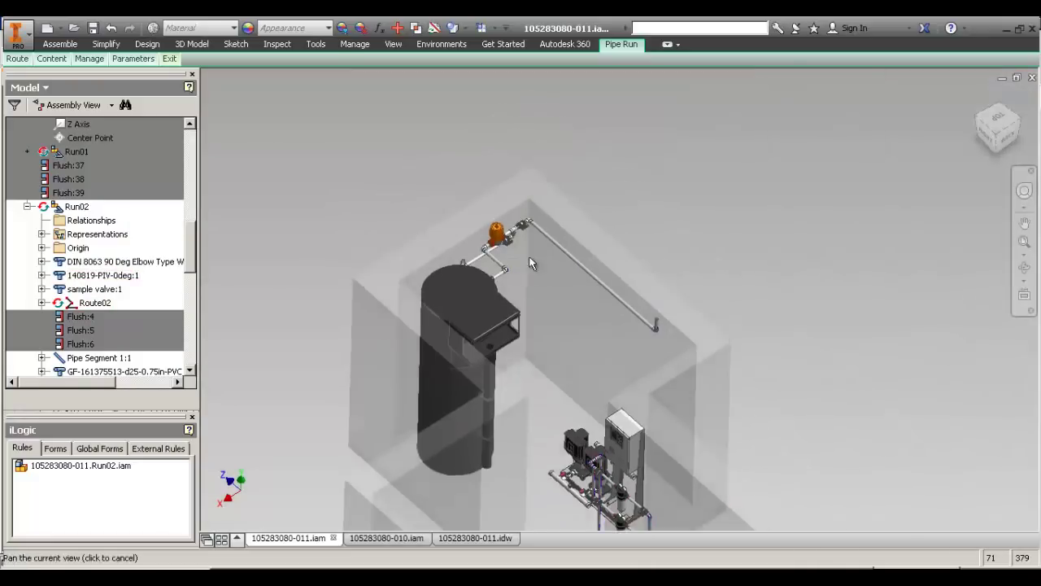
pyautogui.scroll(3, 534, 231)
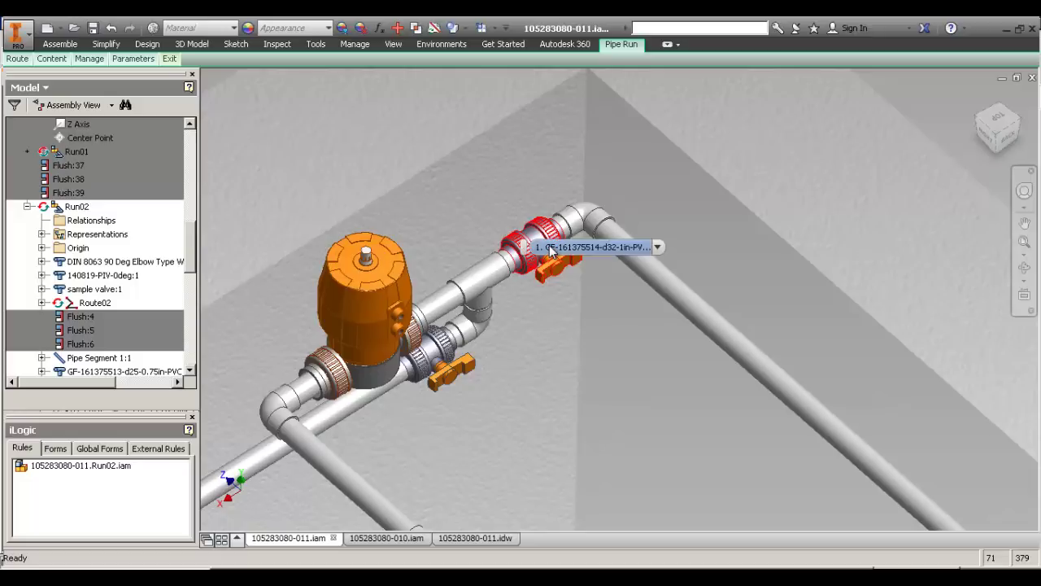
# Finish editing the pipe run, return to the top-level assembly, and collapse the whole model tree.
pyautogui.click(563, 334)
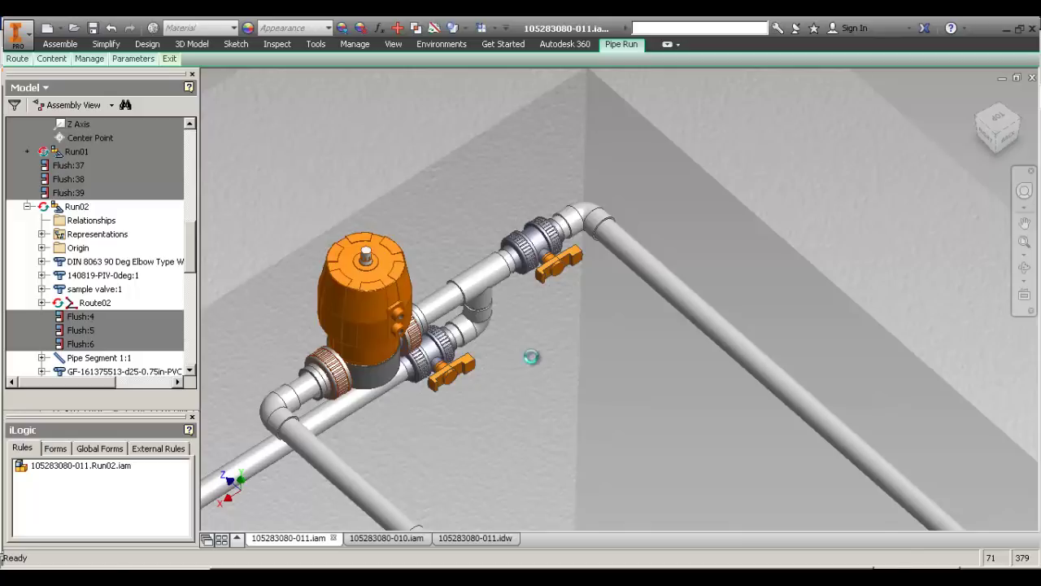
pyautogui.rightClick(144, 175)
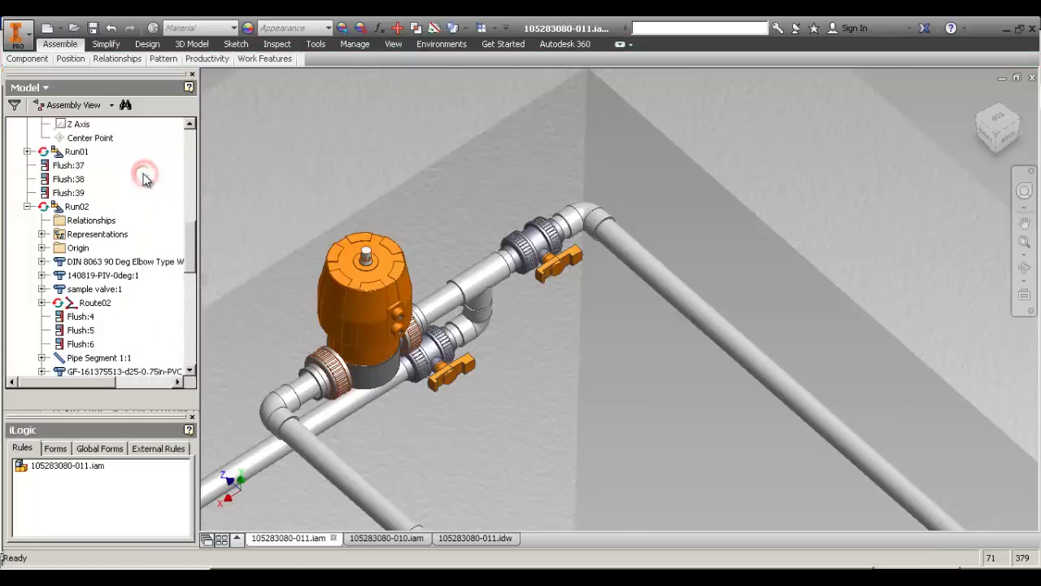
pyautogui.click(155, 189)
pyautogui.moveTo(187, 204); pyautogui.dragTo(189, 128)
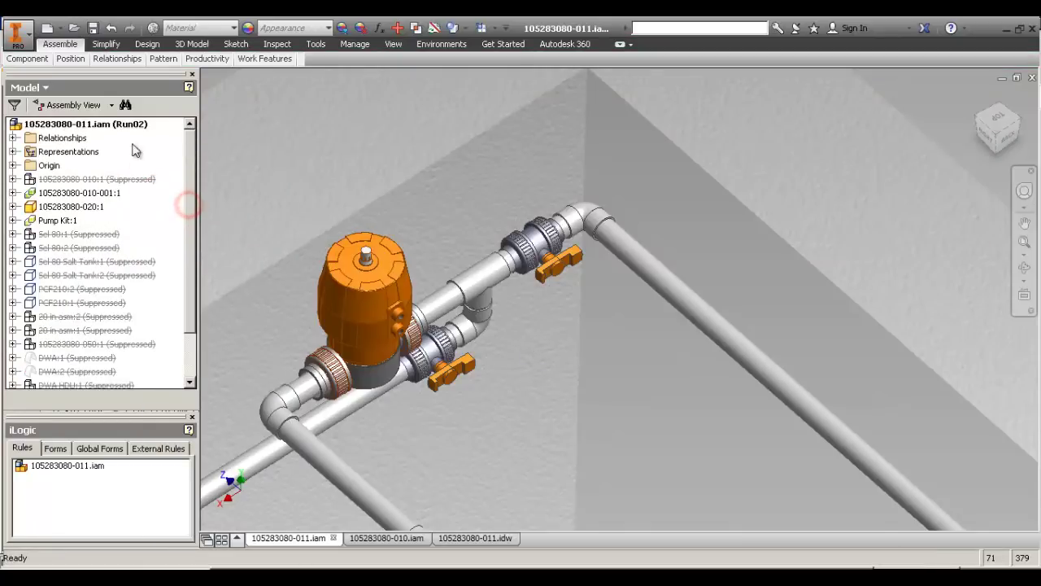
pyautogui.rightClick(88, 208)
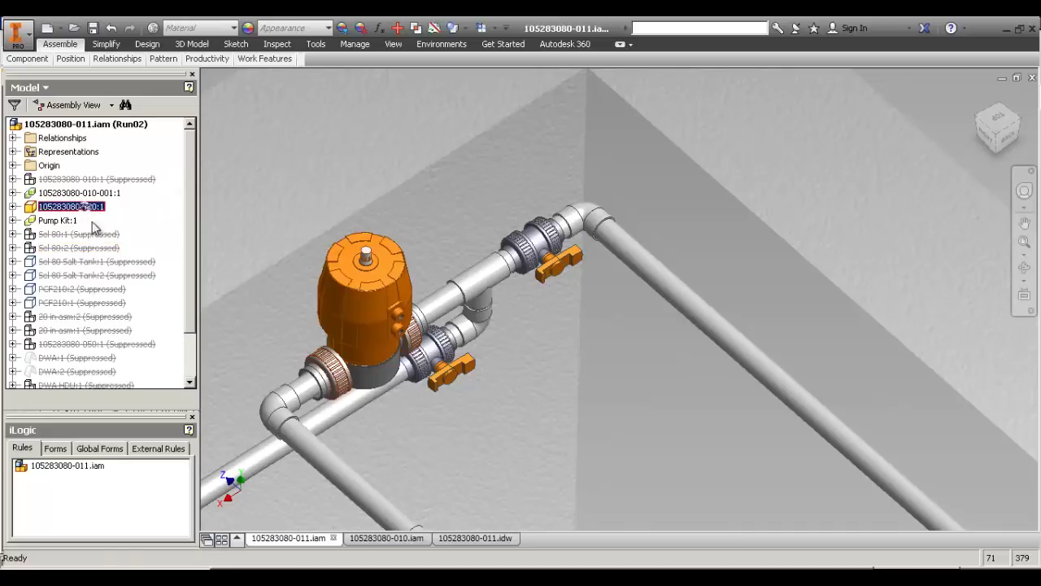
pyautogui.click(143, 541)
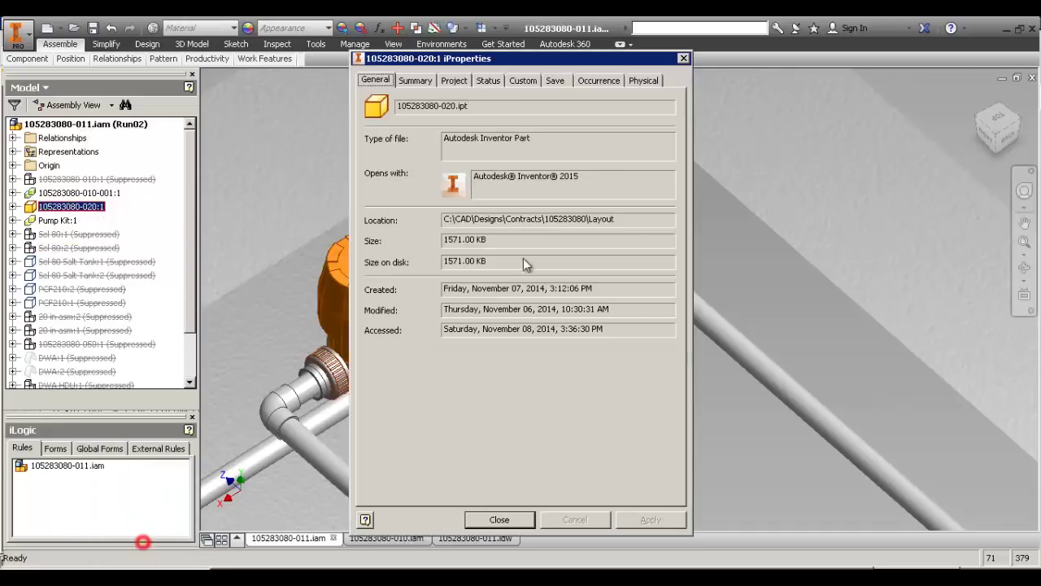
pyautogui.click(598, 79)
pyautogui.doubleClick(447, 114)
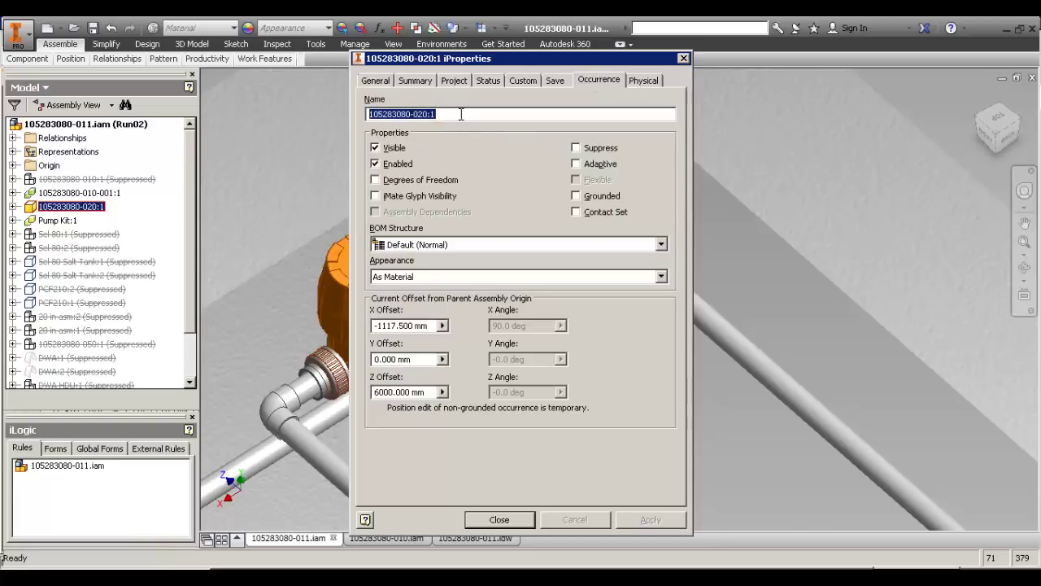
pyautogui.click(684, 59)
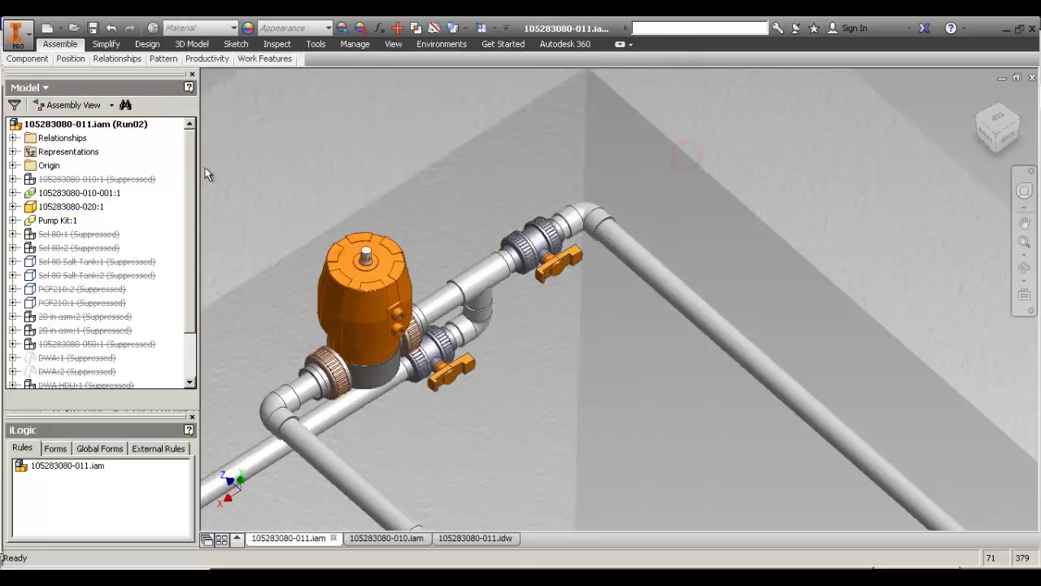
pyautogui.moveTo(192, 169); pyautogui.dragTo(202, 254)
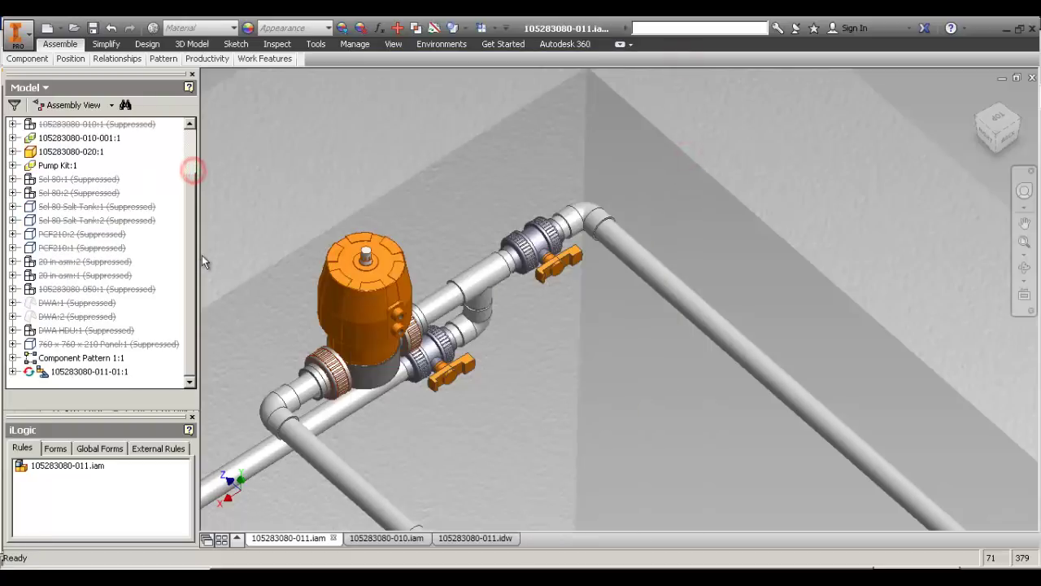
pyautogui.click(12, 371)
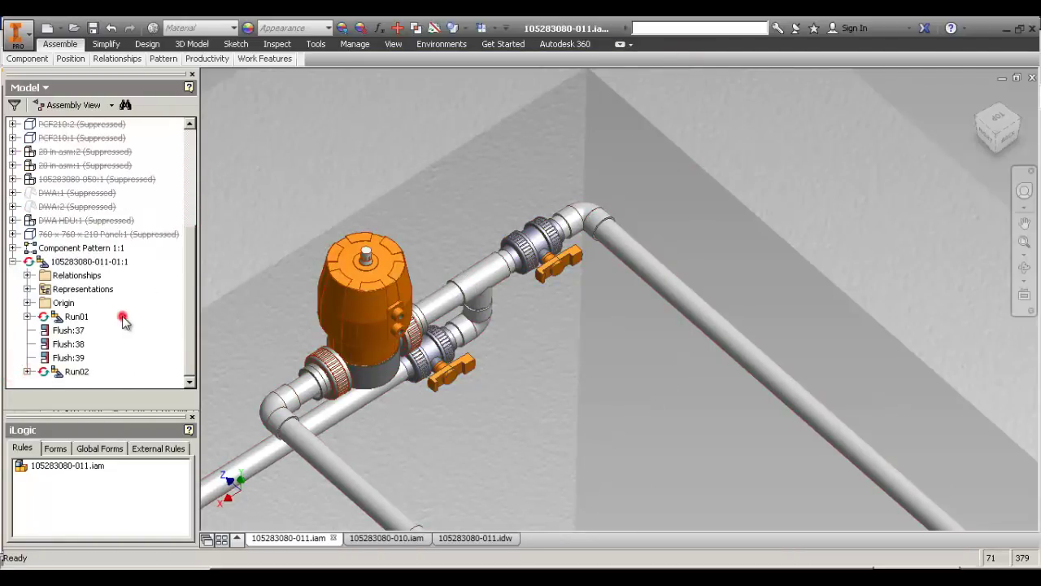
pyautogui.rightClick(551, 252)
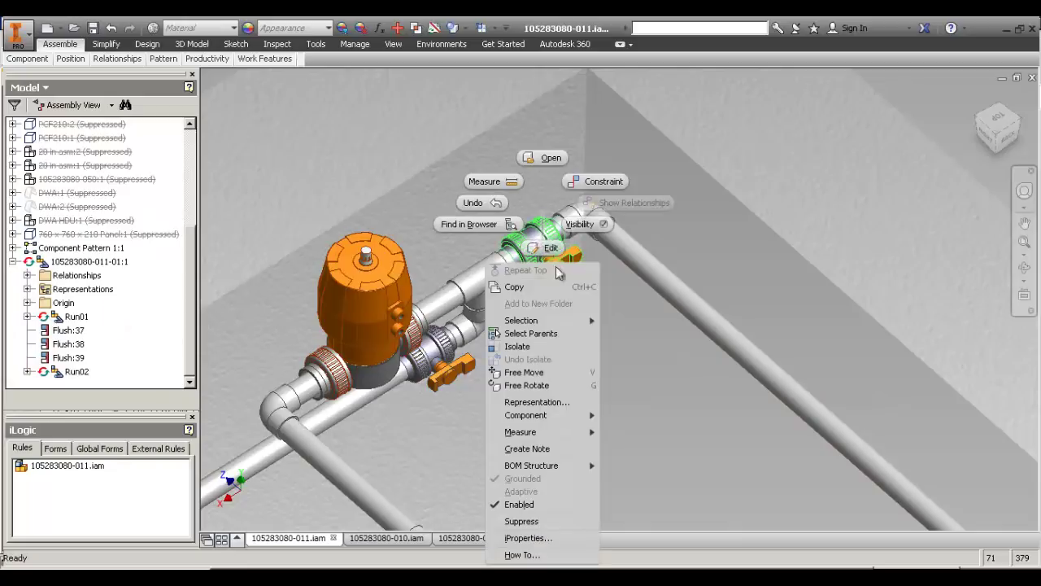
pyautogui.click(579, 539)
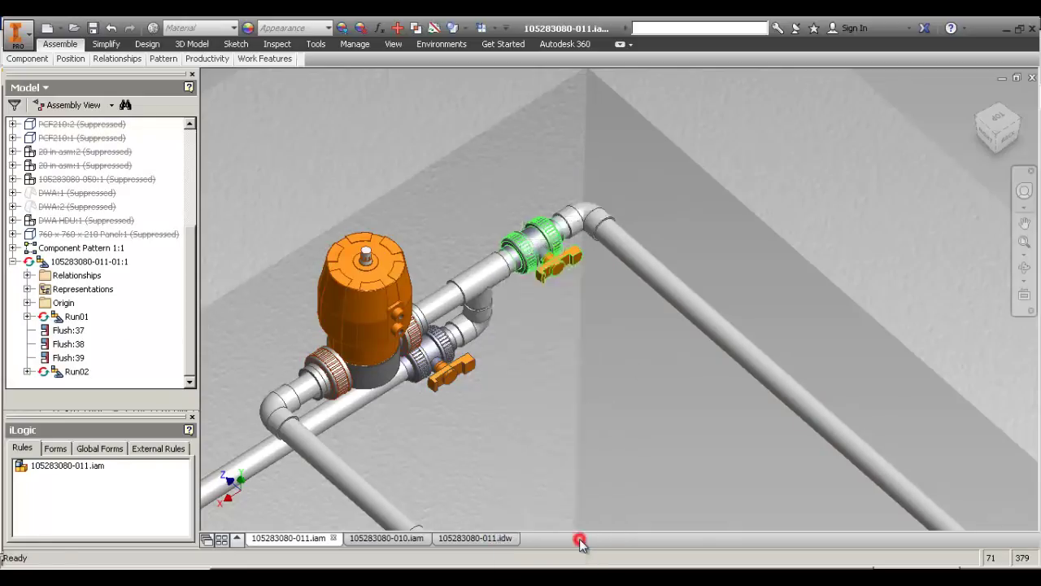
pyautogui.click(600, 79)
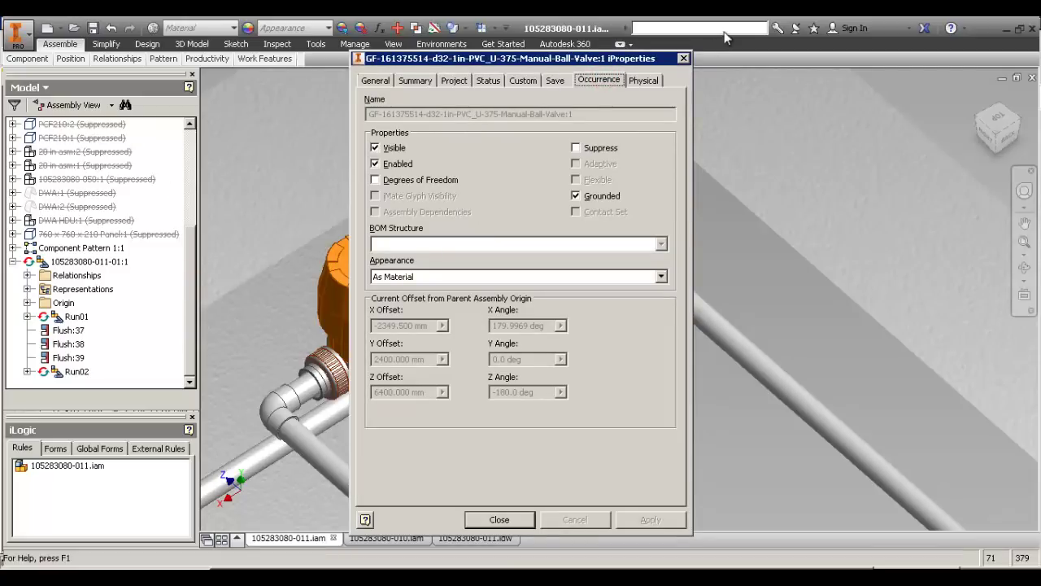
pyautogui.click(684, 59)
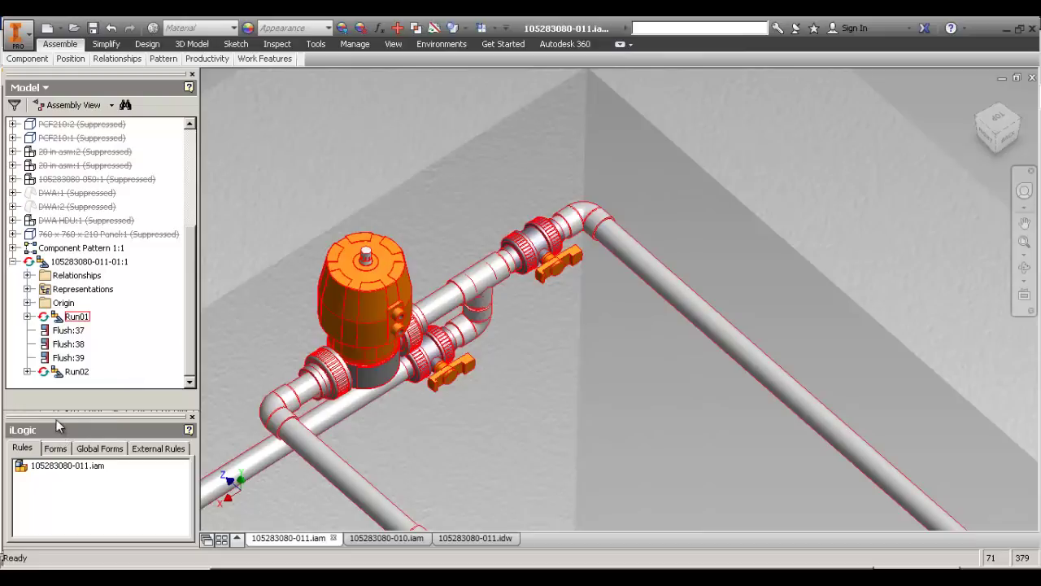
pyautogui.click(493, 422)
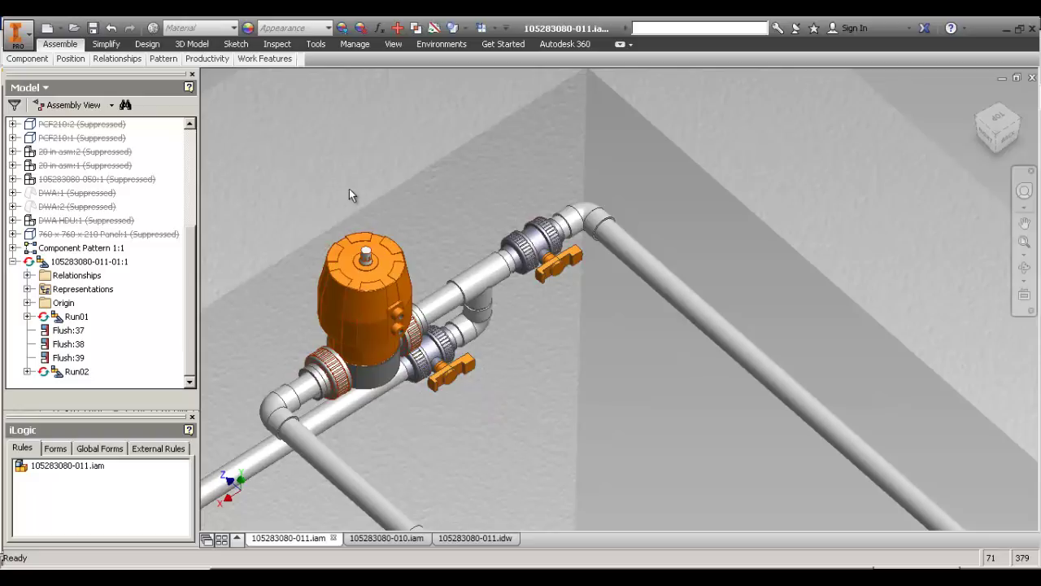
# Inspect the code of the external iLogic rule ASM_Tags_v1.1 and close it without changes.
pyautogui.click(153, 449)
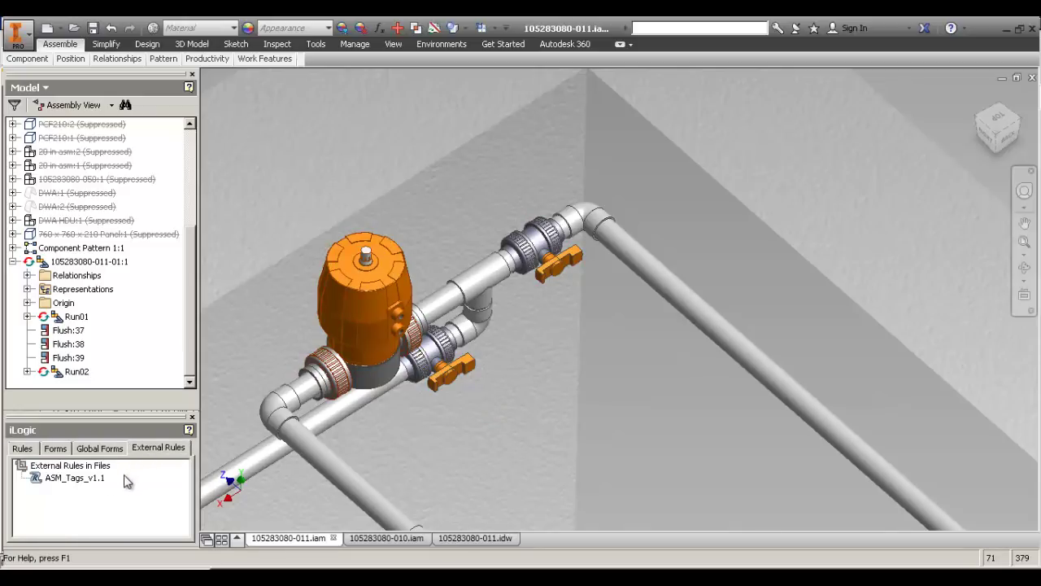
pyautogui.rightClick(78, 478)
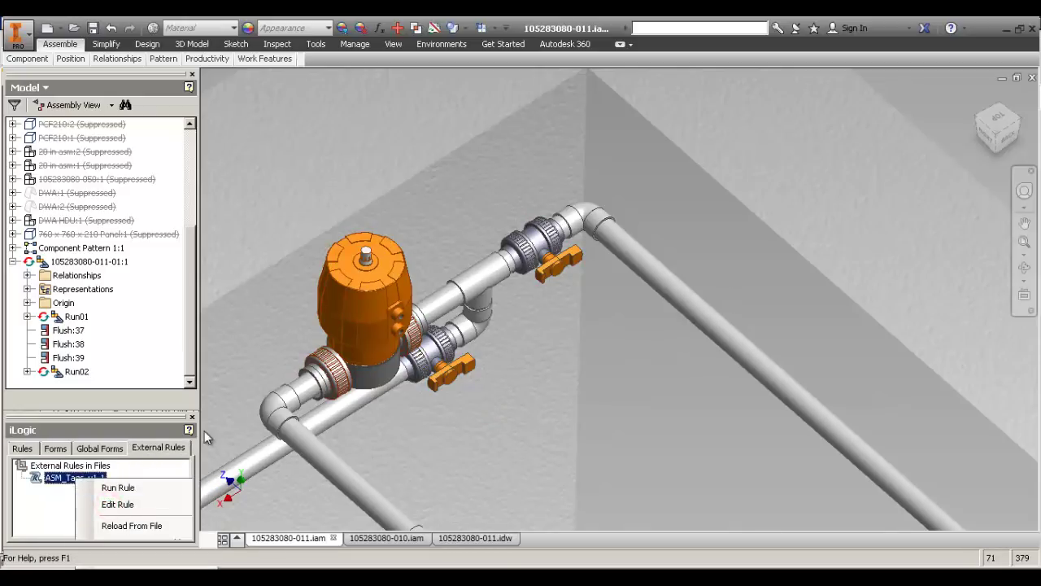
pyautogui.press('Down')
pyautogui.press('Down')
pyautogui.press('Return')
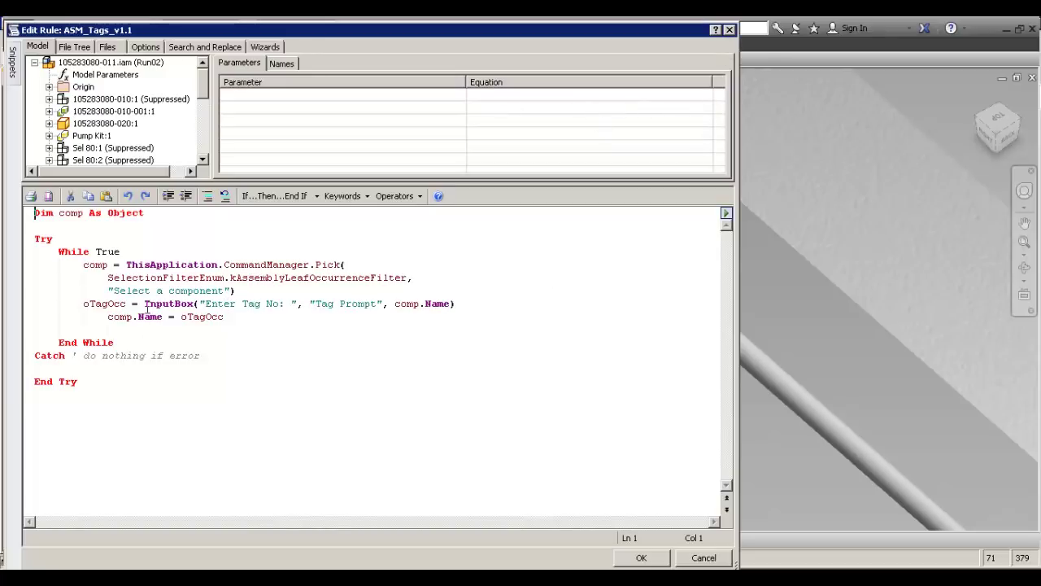
pyautogui.click(728, 31)
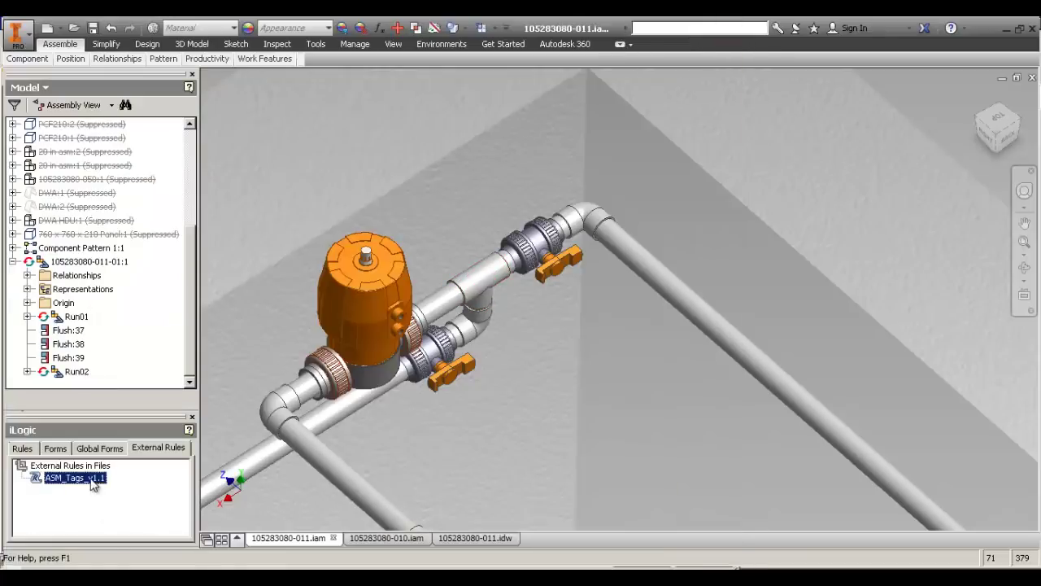
# Run the external rule ASM_Tags_v1.1 and tag the manual ball valve next to the corner elbow as V101102.
pyautogui.rightClick(84, 478)
pyautogui.click(119, 487)
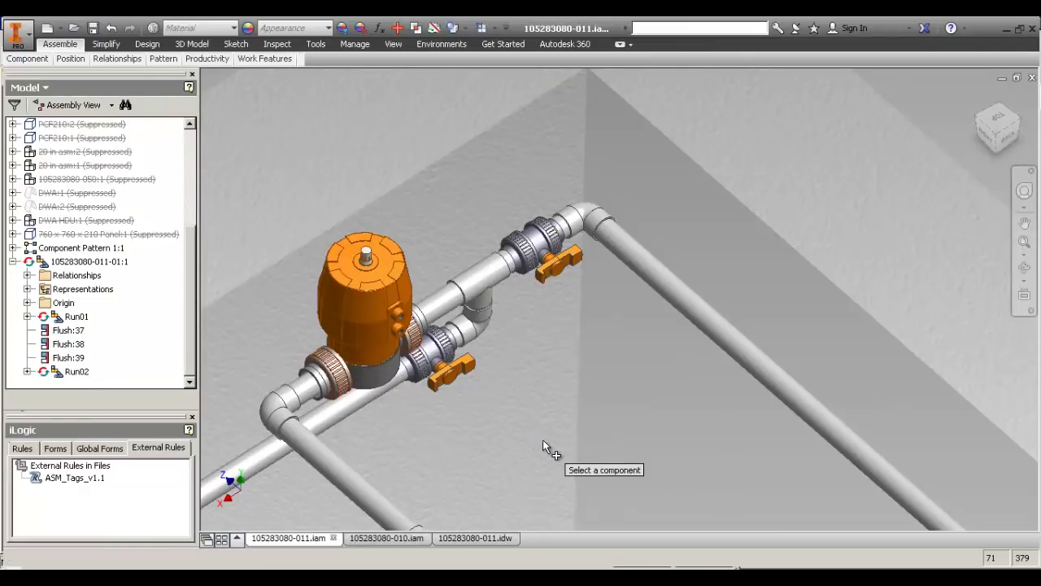
pyautogui.click(545, 263)
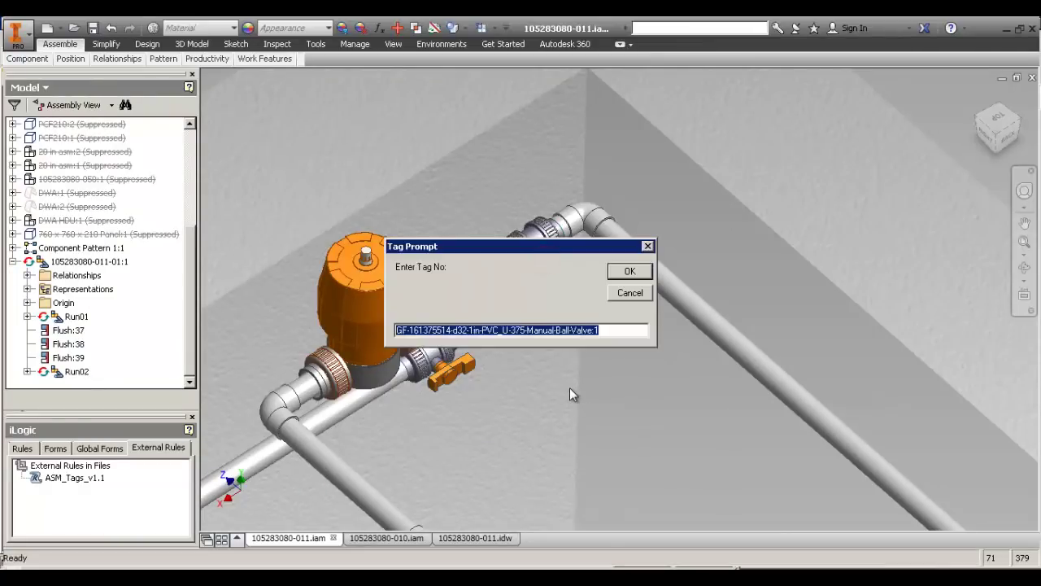
pyautogui.write('V1')
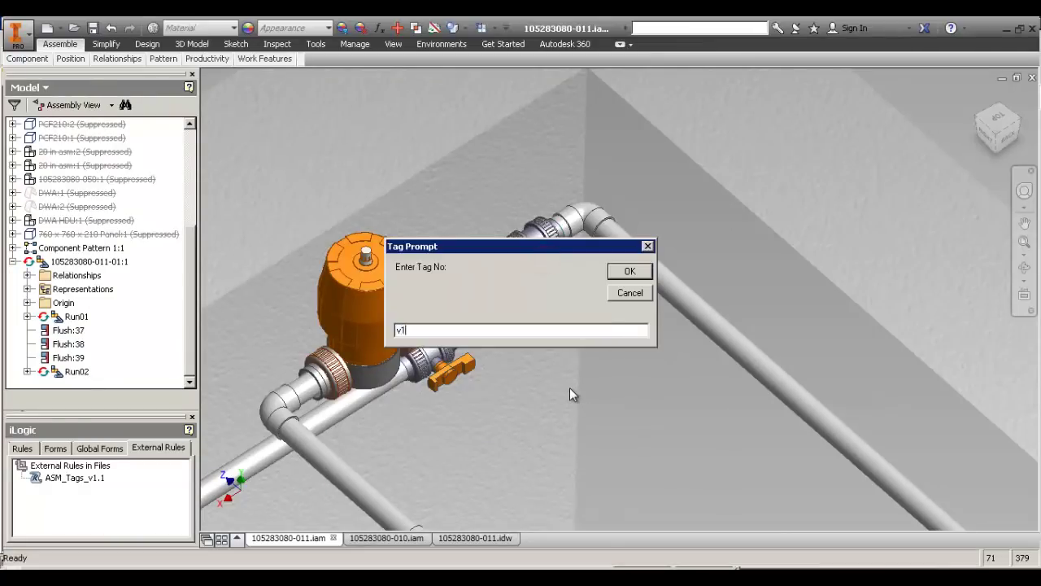
pyautogui.write('01102')
pyautogui.press('Return')
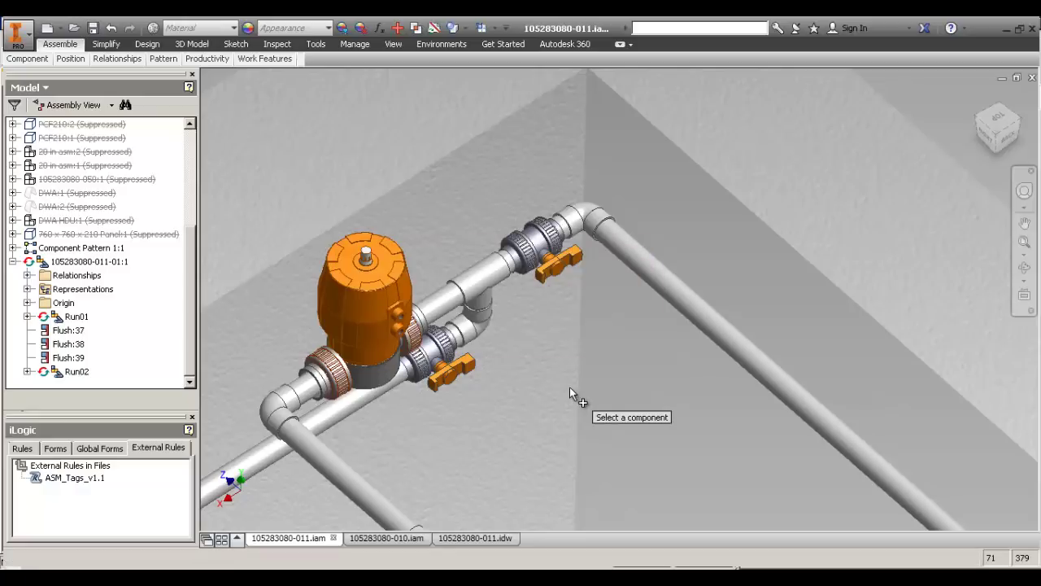
# Tag the manual ball valve beside the orange actuated valve as V102 and end the tagging rule.
pyautogui.click(444, 365)
pyautogui.write('V103')
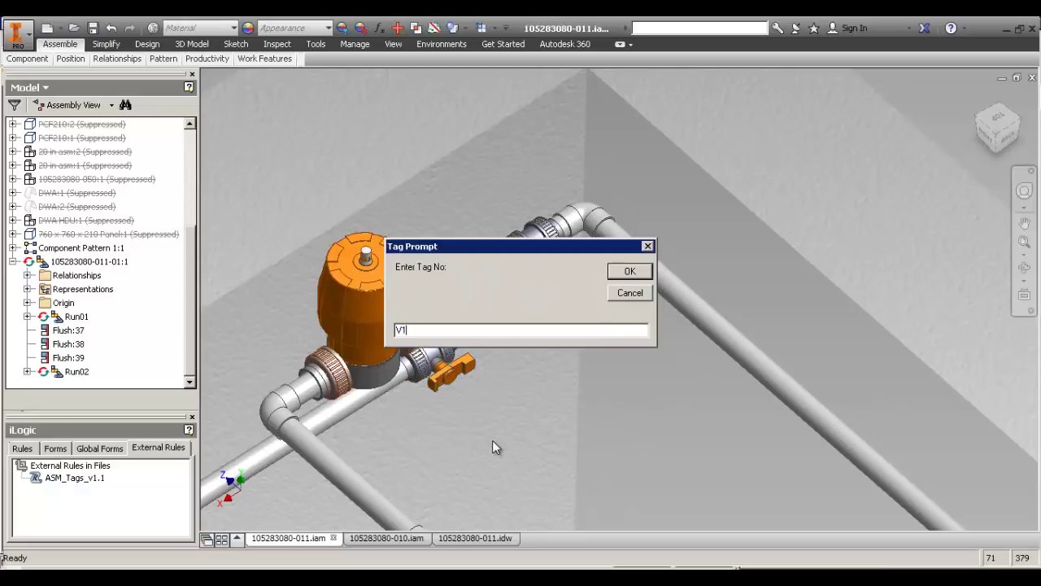
pyautogui.press('Return')
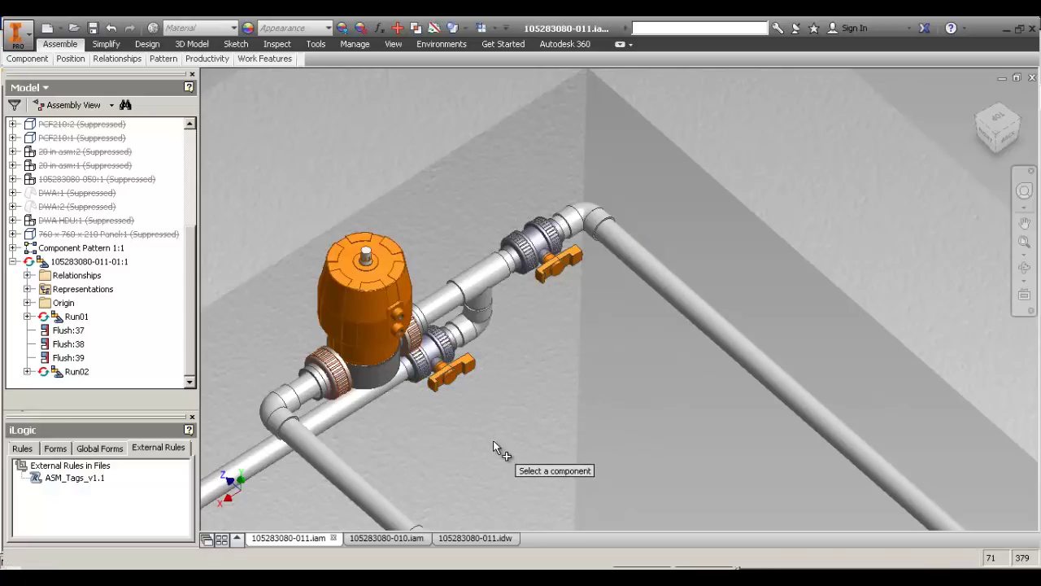
pyautogui.press('Escape')
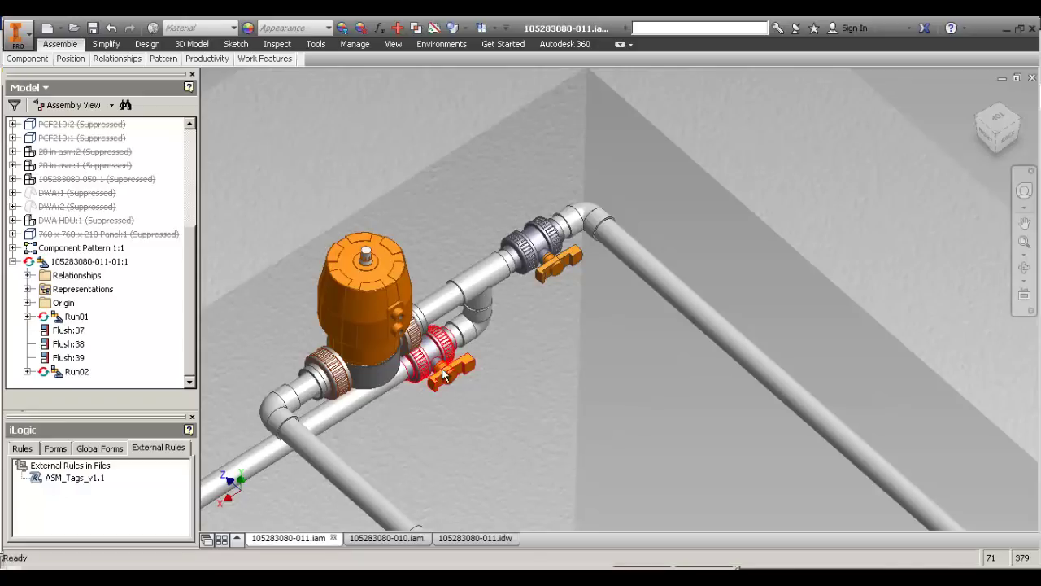
# Check the occurrence name in the iProperties of the manual ball valve next to the corner elbow.
pyautogui.click(547, 248)
pyautogui.rightClick(549, 254)
pyautogui.click(584, 533)
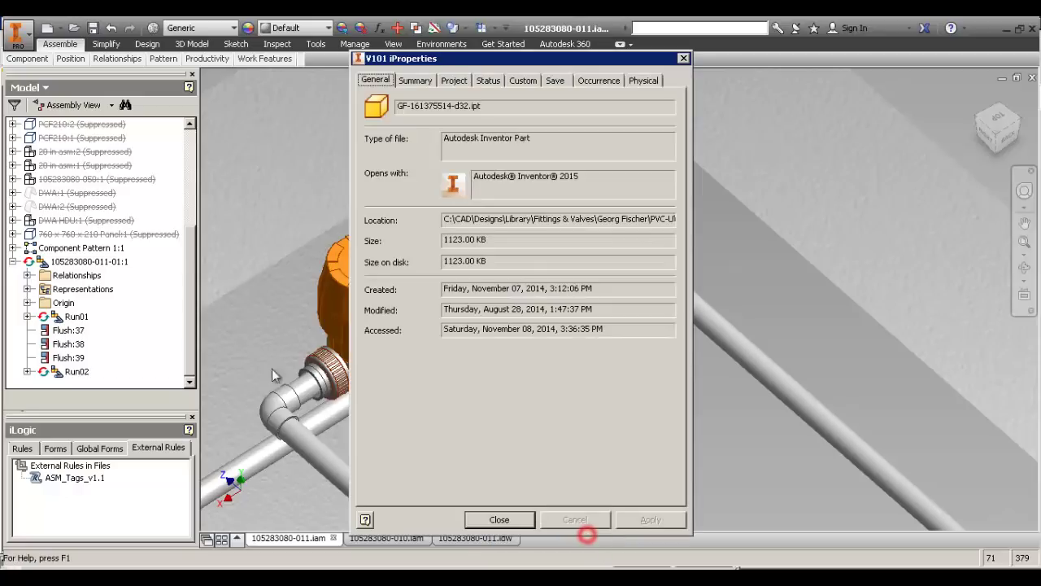
pyautogui.click(599, 80)
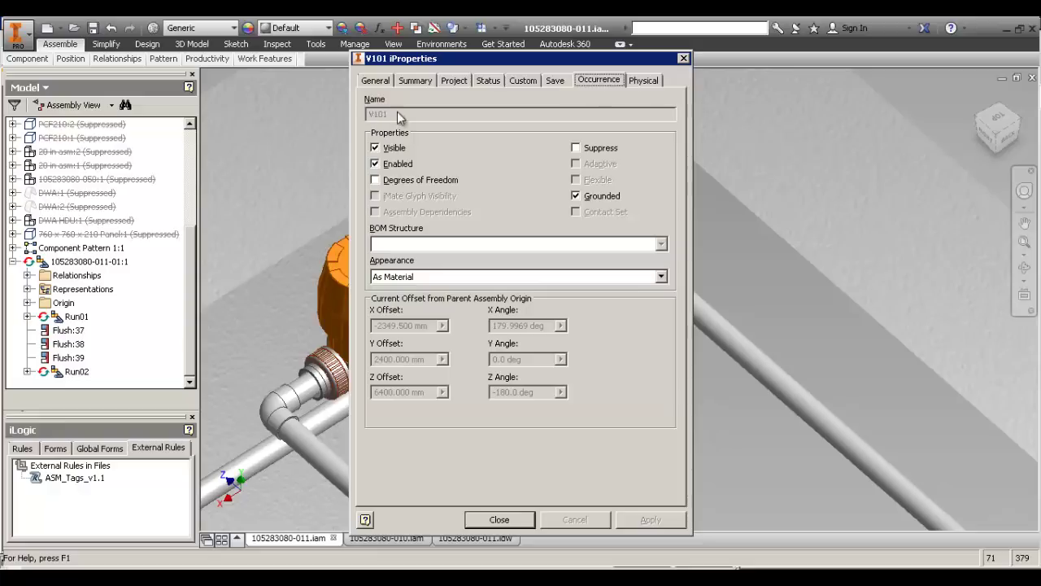
pyautogui.click(681, 59)
pyautogui.click(418, 166)
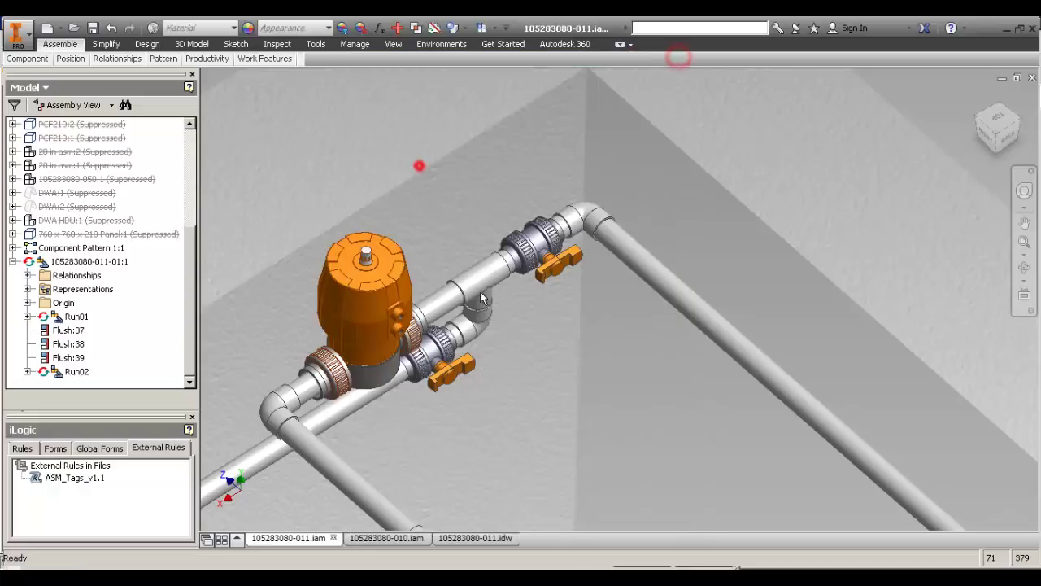
# Check the occurrence name in the iProperties of the manual ball valve beside the orange actuated valve.
pyautogui.rightClick(442, 348)
pyautogui.click(424, 536)
pyautogui.click(599, 80)
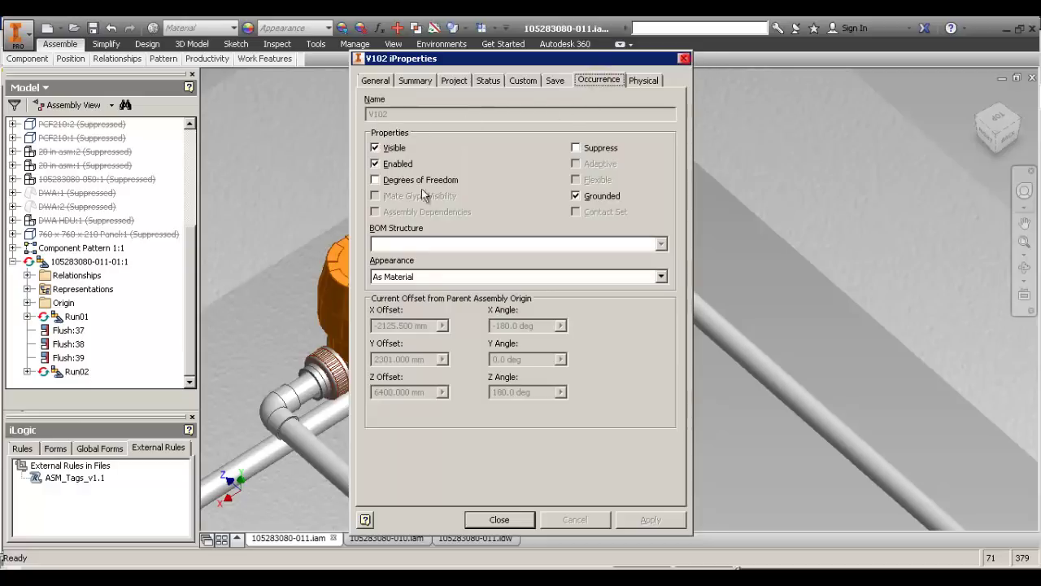
pyautogui.click(683, 59)
# Clear the tag of the ball valve next to the corner elbow by rerunning ASM_Tags_v1.1 on it and cancelling the tag prompt.
pyautogui.rightClick(92, 477)
pyautogui.click(108, 483)
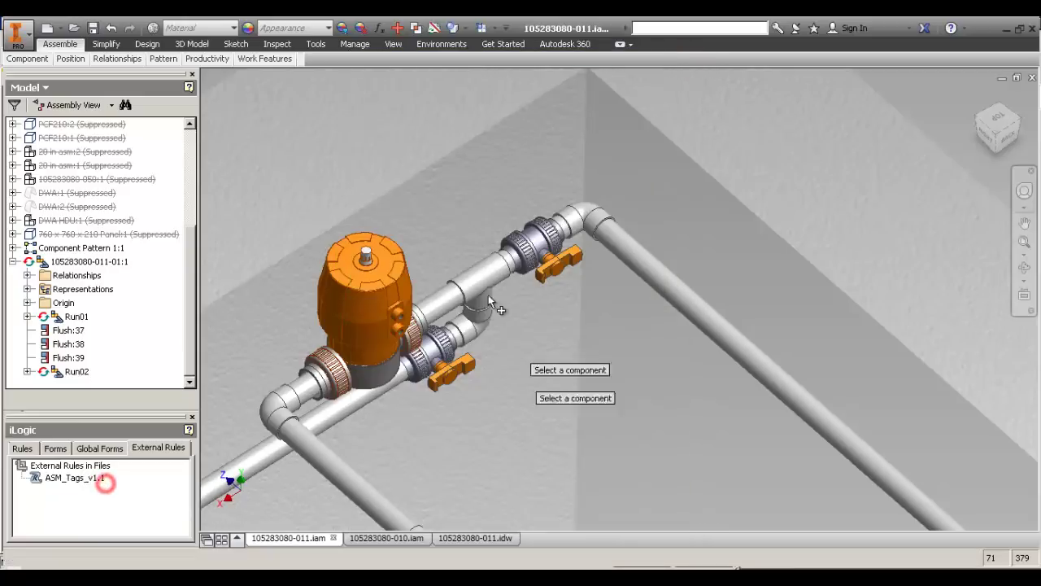
pyautogui.click(510, 244)
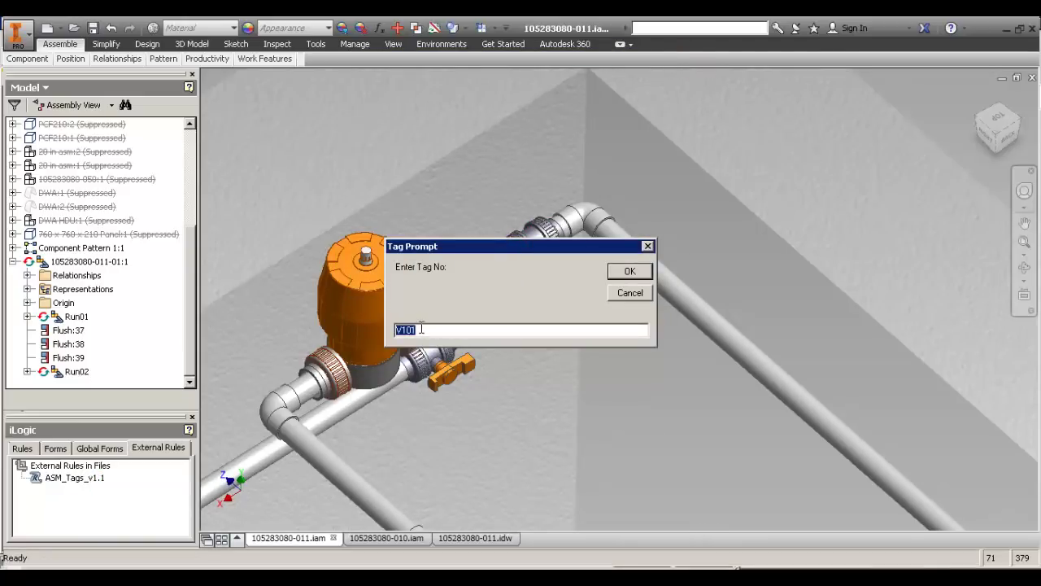
pyautogui.moveTo(486, 246); pyautogui.dragTo(591, 278)
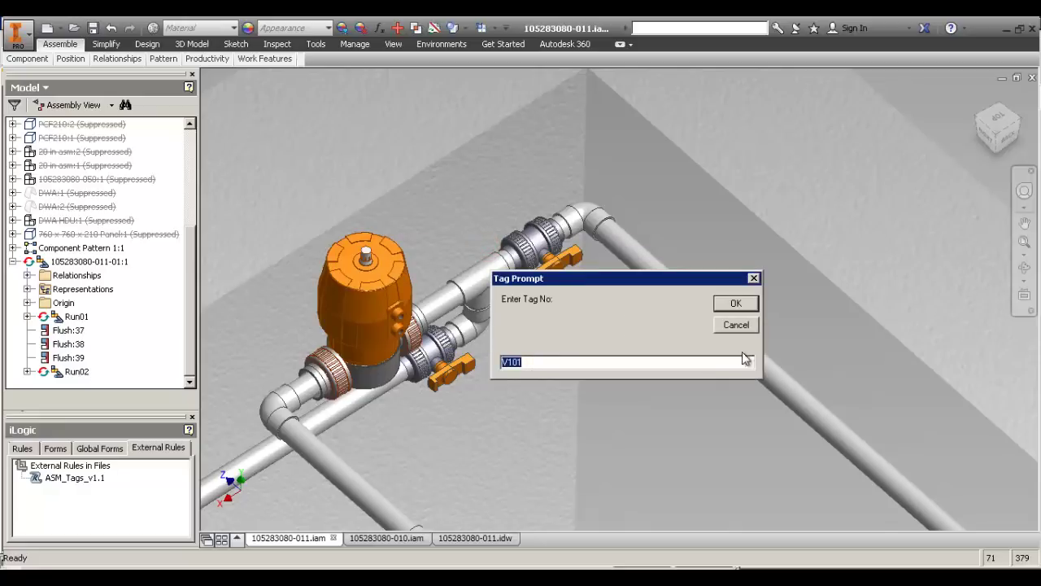
pyautogui.click(737, 325)
pyautogui.rightClick(564, 325)
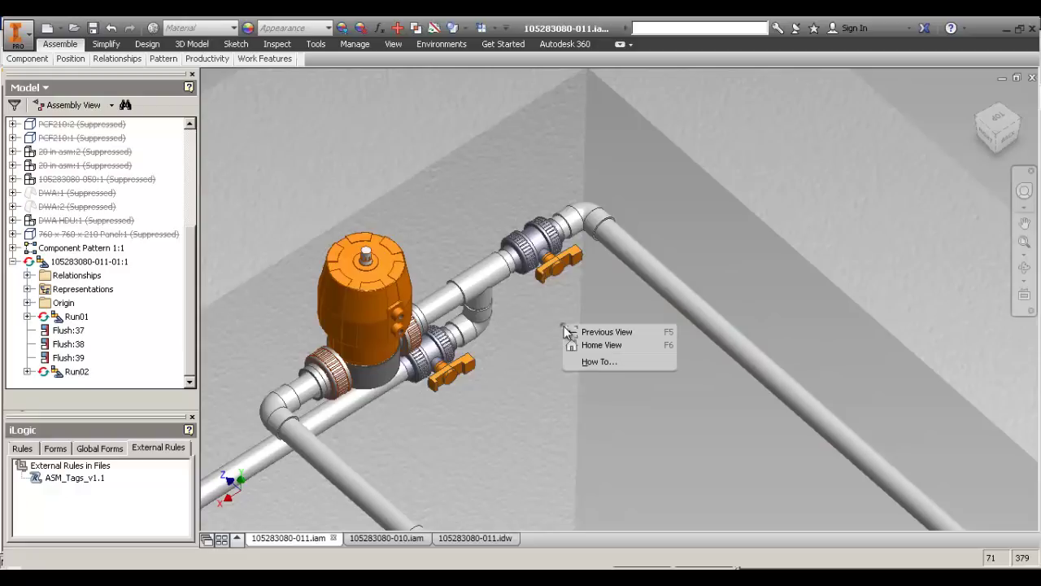
pyautogui.click(520, 337)
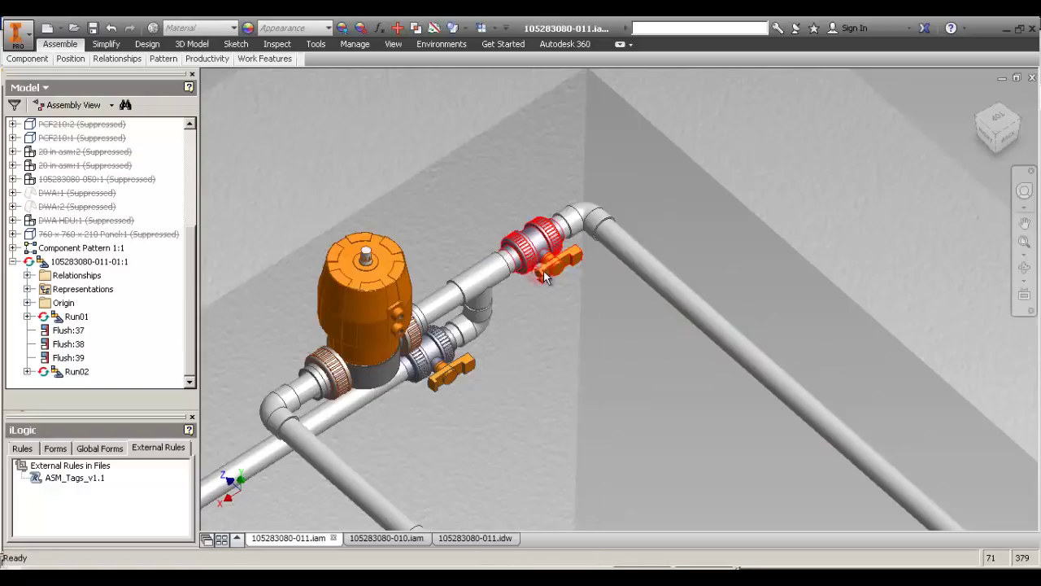
# Recheck the occurrence name of the ball valve next to the corner elbow and close its iProperties without changes.
pyautogui.click(545, 253)
pyautogui.rightClick(544, 253)
pyautogui.click(634, 537)
pyautogui.click(598, 81)
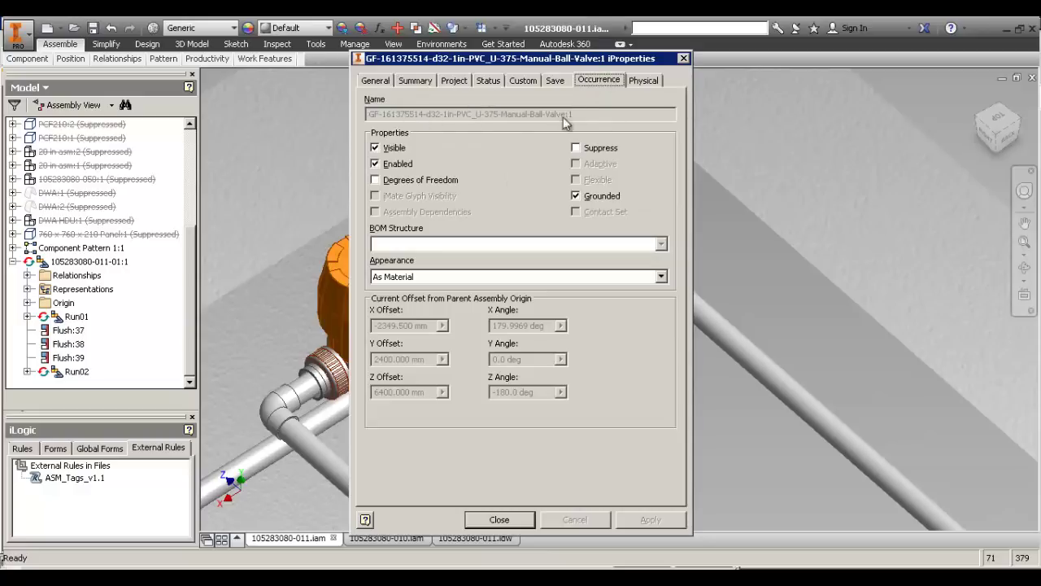
pyautogui.click(684, 59)
pyautogui.click(416, 207)
# Run ASM_Tags_v1.1 on the filter piping and tag the panel-side ball valves V105 on the upper branch and V106 on the lower branch.
pyautogui.scroll(3, 466, 418)
pyautogui.moveTo(467, 418); pyautogui.dragTo(385, 202, button='middle')
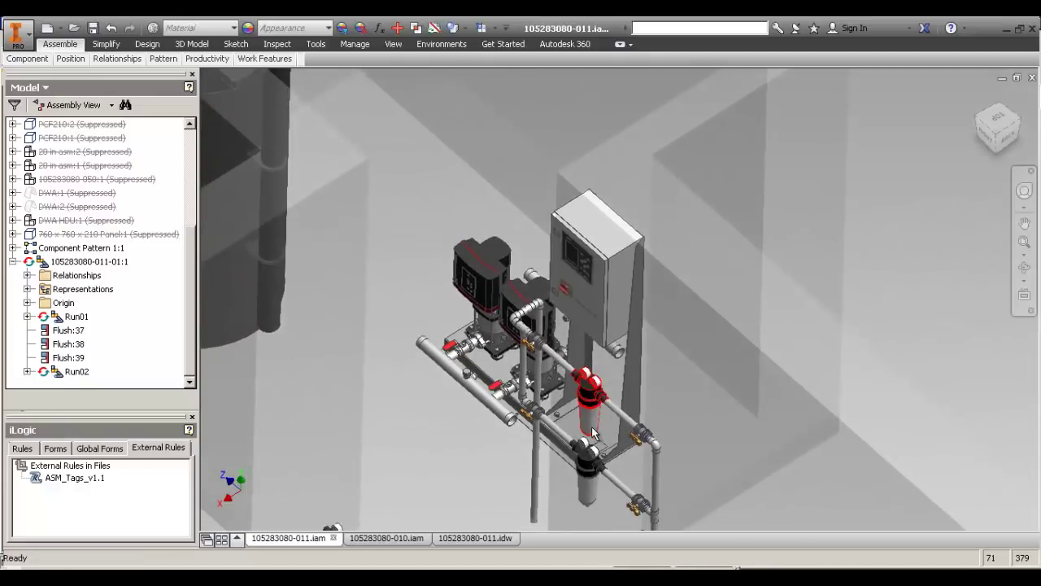
pyautogui.scroll(-3, 592, 433)
pyautogui.moveTo(593, 433); pyautogui.dragTo(621, 314, button='middle')
pyautogui.press('F4')
pyautogui.moveTo(432, 175); pyautogui.dragTo(431, 313)
pyautogui.moveTo(623, 338); pyautogui.dragTo(757, 332)
pyautogui.moveTo(757, 332); pyautogui.dragTo(325, 358, button='middle')
pyautogui.moveTo(697, 296); pyautogui.dragTo(542, 300)
pyautogui.moveTo(541, 299); pyautogui.dragTo(556, 249, button='middle')
pyautogui.click(536, 170)
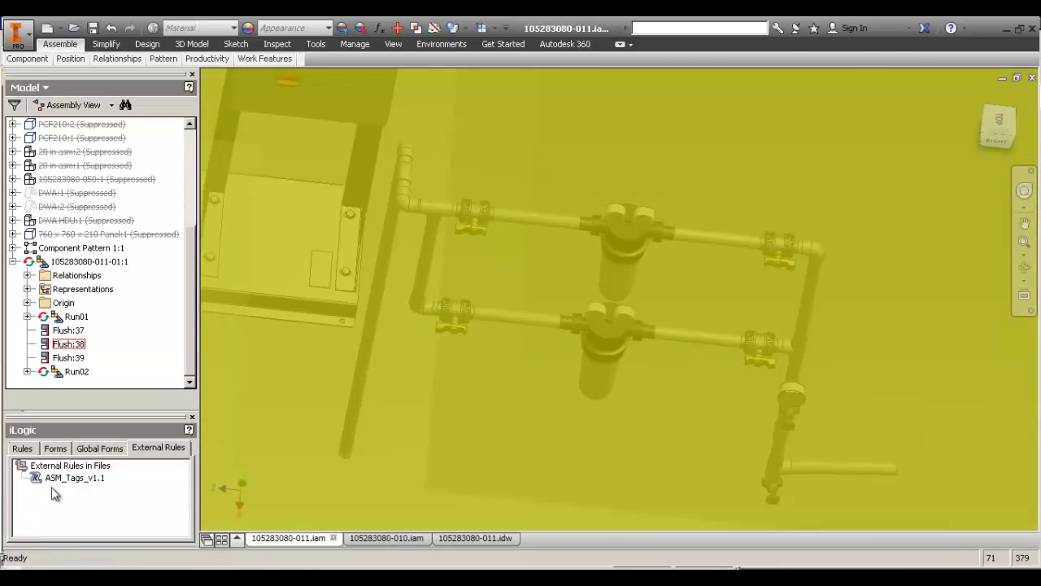
pyautogui.click(69, 478)
pyautogui.rightClick(69, 478)
pyautogui.click(91, 486)
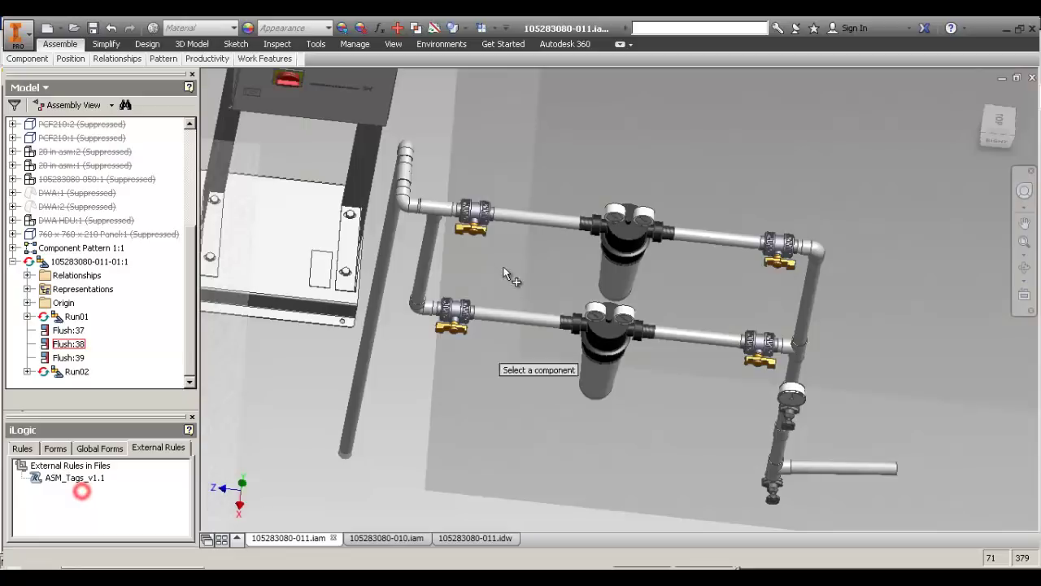
pyautogui.click(494, 314)
pyautogui.write('V1')
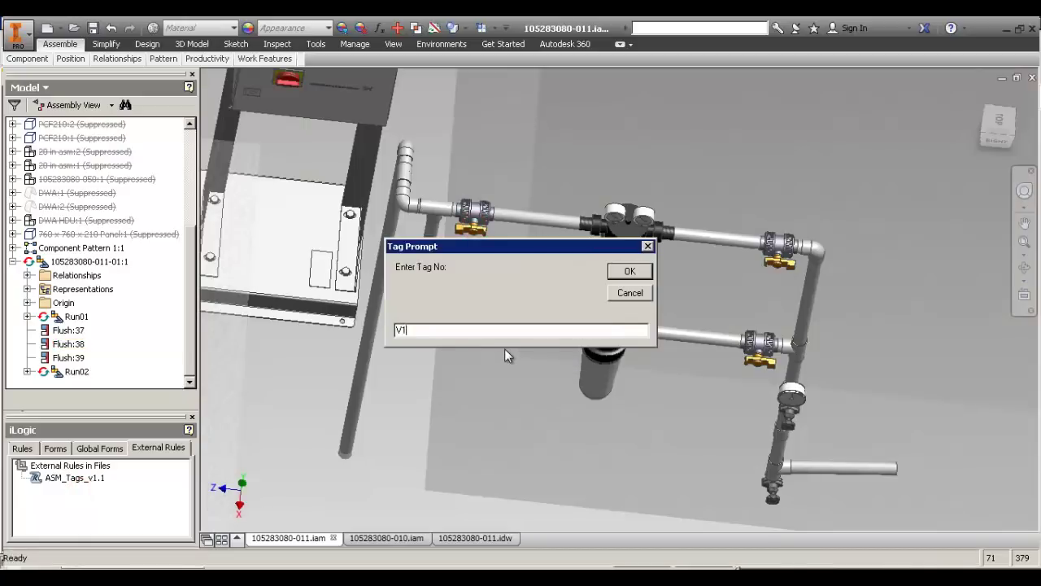
pyautogui.write('05')
pyautogui.press('Return')
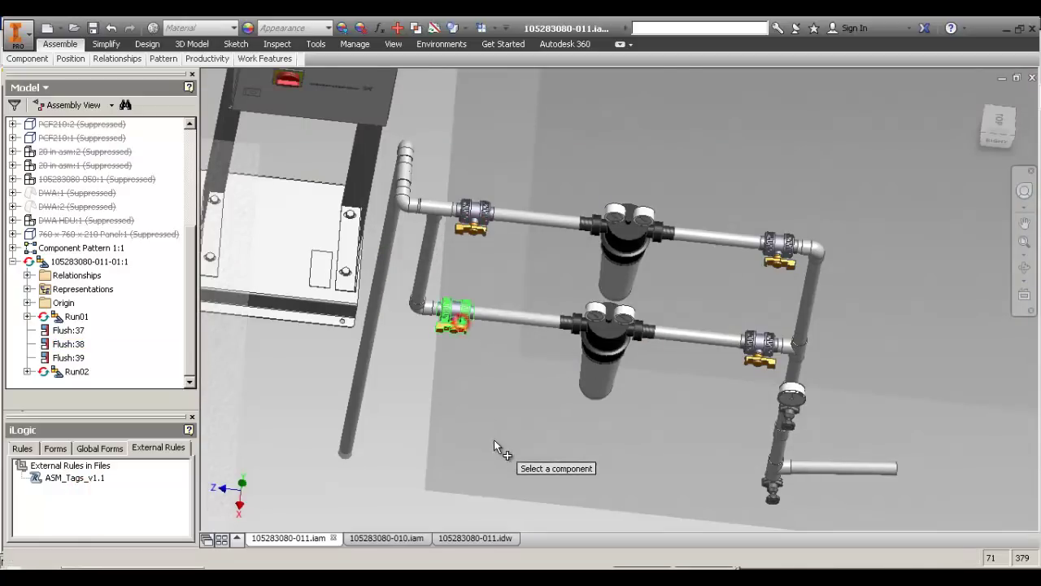
pyautogui.write('V106')
pyautogui.press('Return')
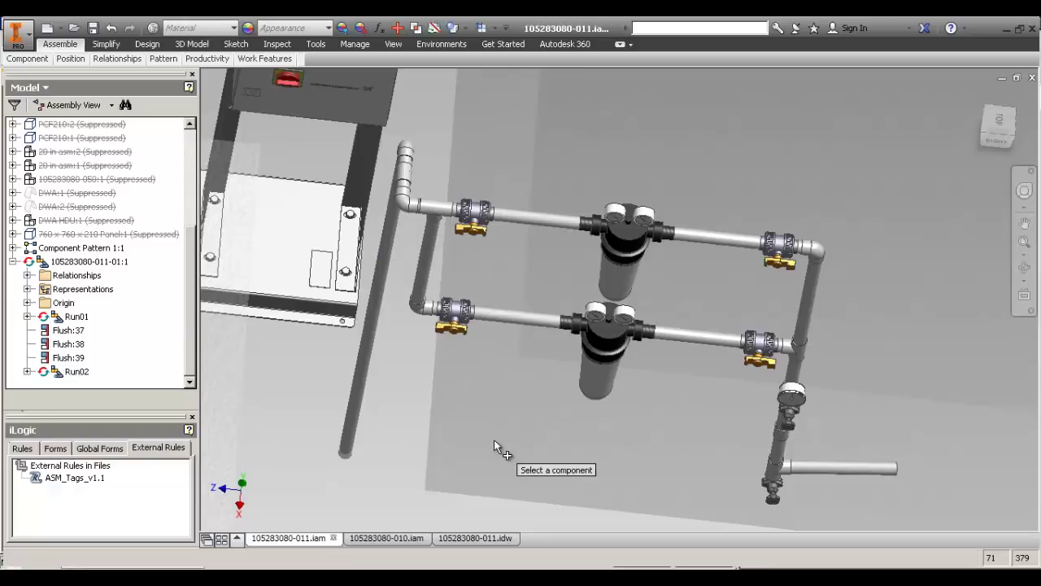
# Tag the ball valves on the far side of the filters as V107 on the upper branch and V108 on the lower branch.
pyautogui.click(774, 251)
pyautogui.write('V')
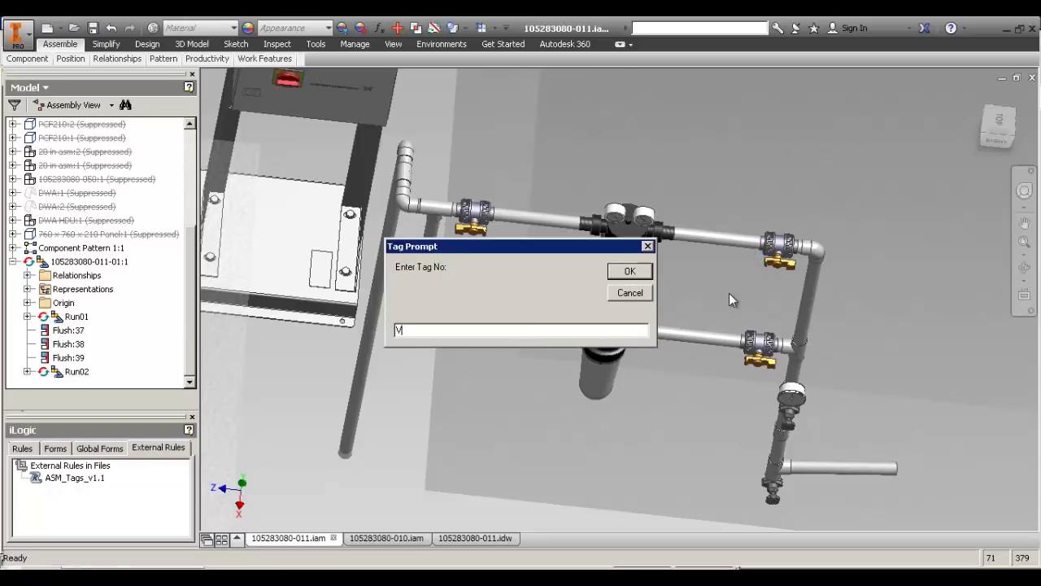
pyautogui.write('107')
pyautogui.press('Return')
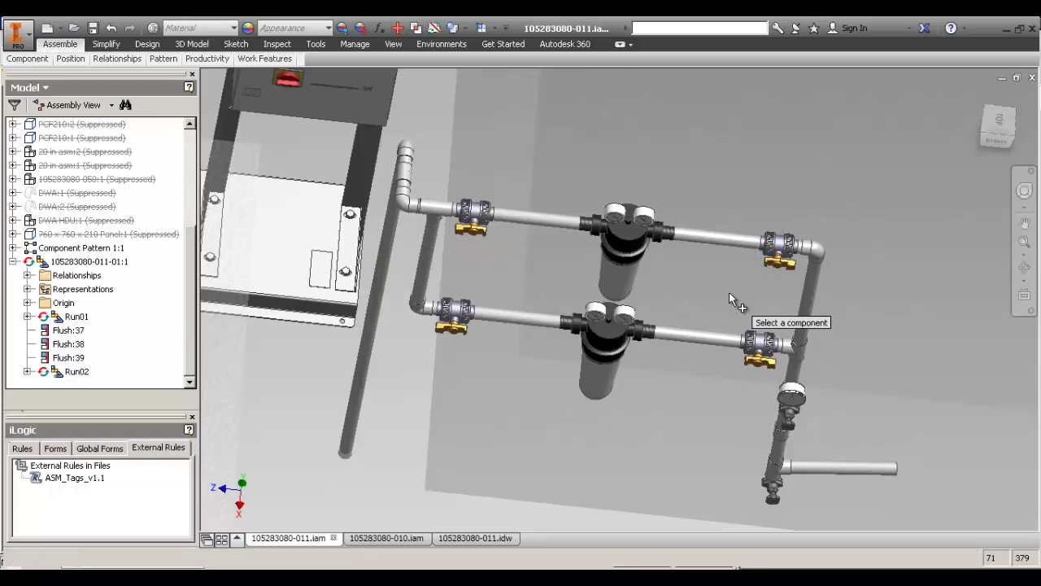
pyautogui.click(753, 358)
pyautogui.write('V108')
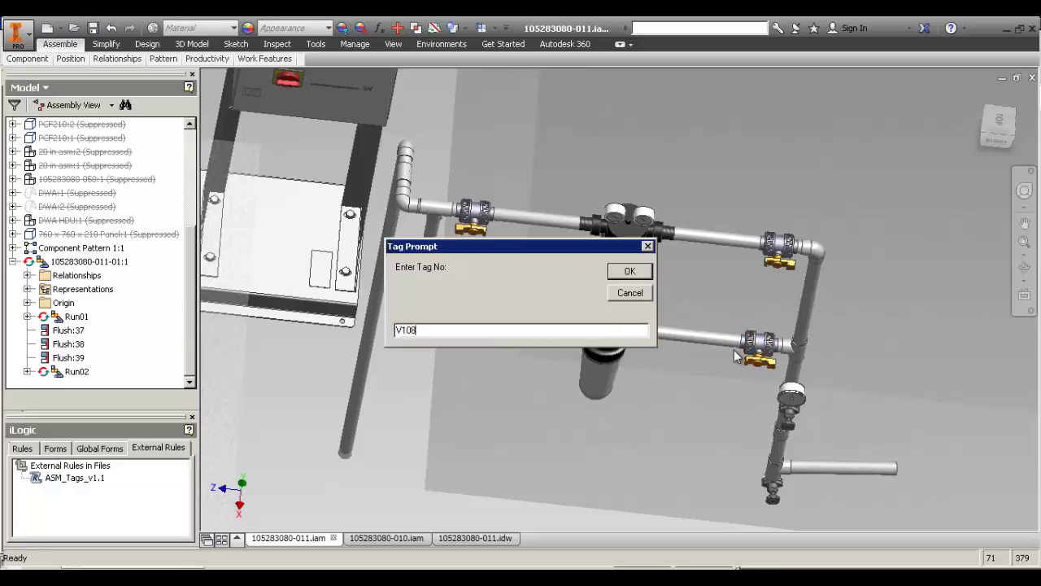
pyautogui.press('Return')
# Tag the valve at the pressure gauge as V109 and the small valve at the pipe's lower end as V110, then end the rule.
pyautogui.moveTo(858, 368); pyautogui.dragTo(739, 313, button='middle')
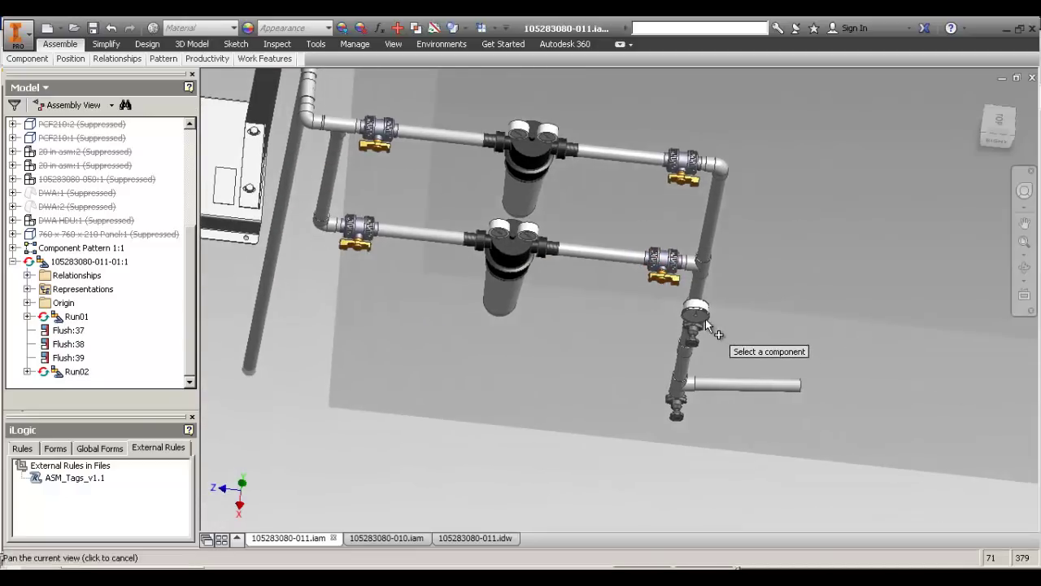
pyautogui.click(706, 319)
pyautogui.write('V109')
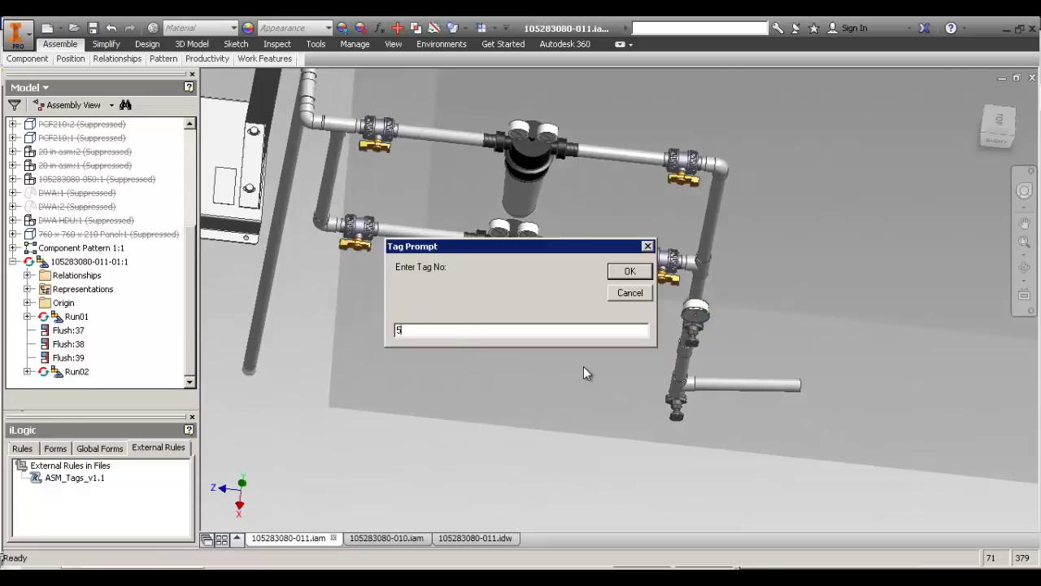
pyautogui.press('Return')
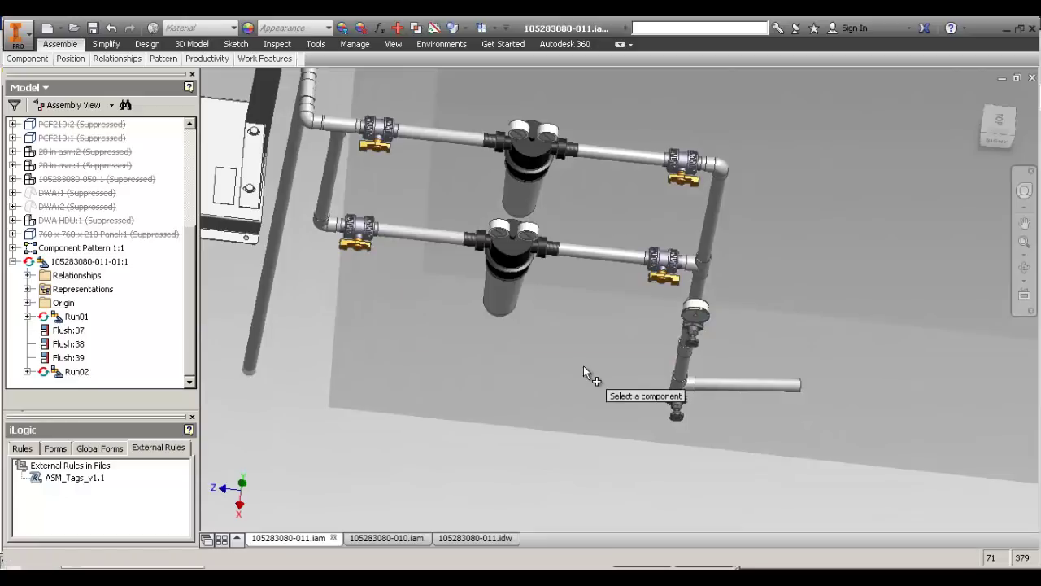
pyautogui.click(672, 406)
pyautogui.write('V')
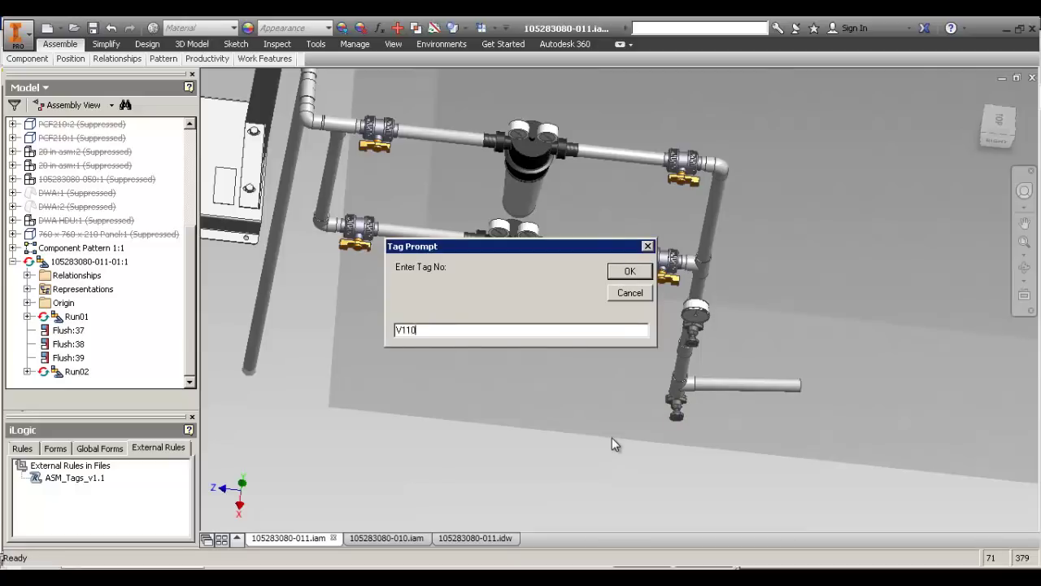
pyautogui.write('110')
pyautogui.press('Return')
pyautogui.rightClick(525, 403)
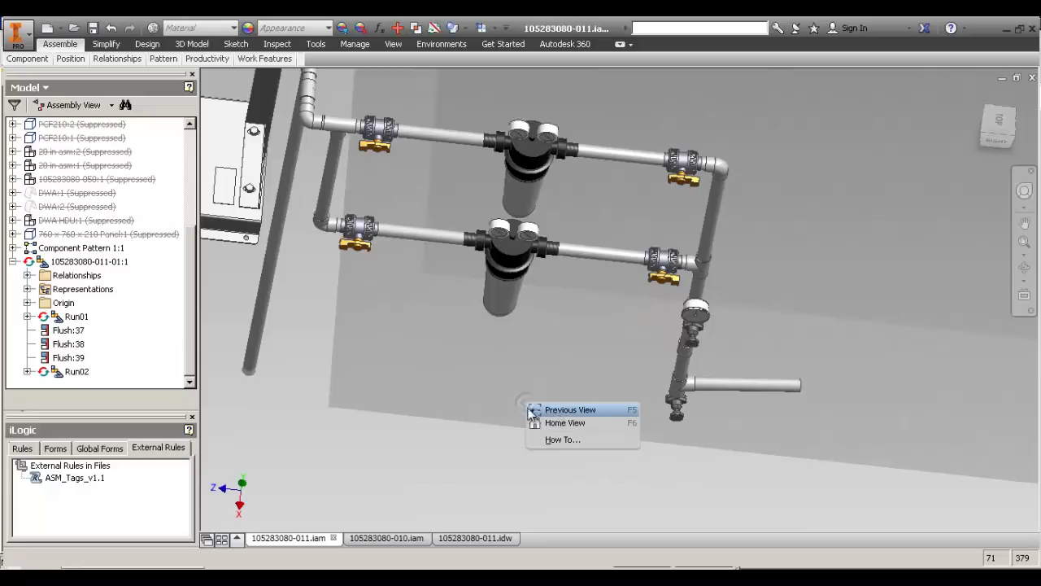
pyautogui.click(504, 391)
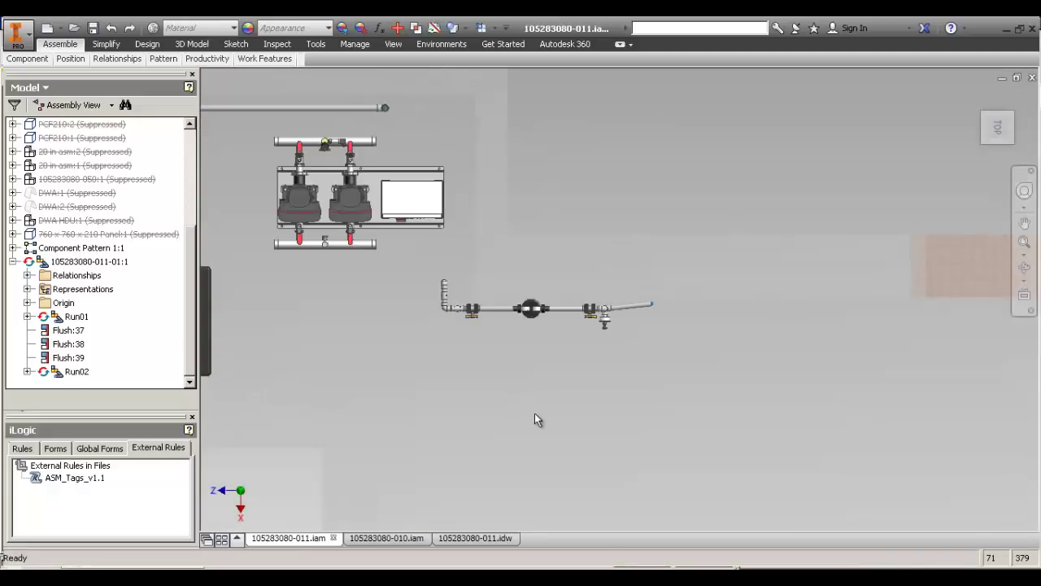
# Select the whole filter pipe run with its valves and filters in the top view and isolate it.
pyautogui.moveTo(431, 261); pyautogui.dragTo(767, 388)
pyautogui.scroll(-5, 569, 325)
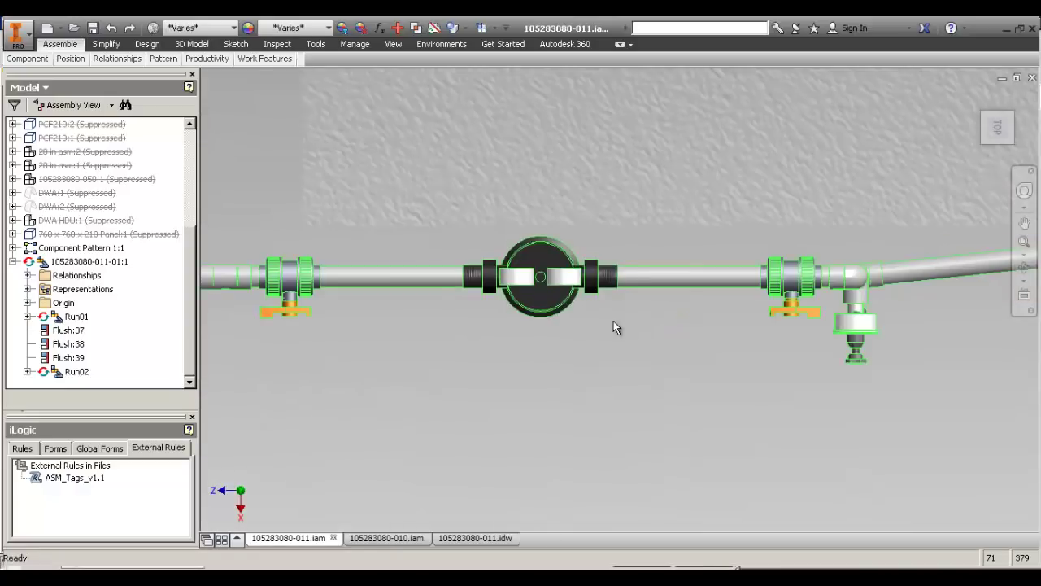
pyautogui.scroll(2, 613, 325)
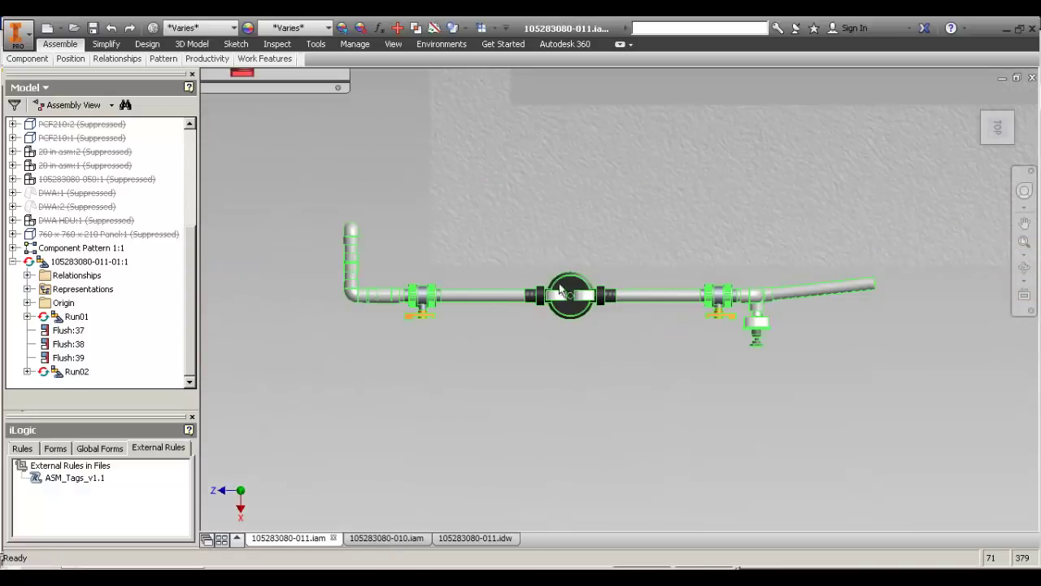
pyautogui.rightClick(309, 220)
pyautogui.click(330, 330)
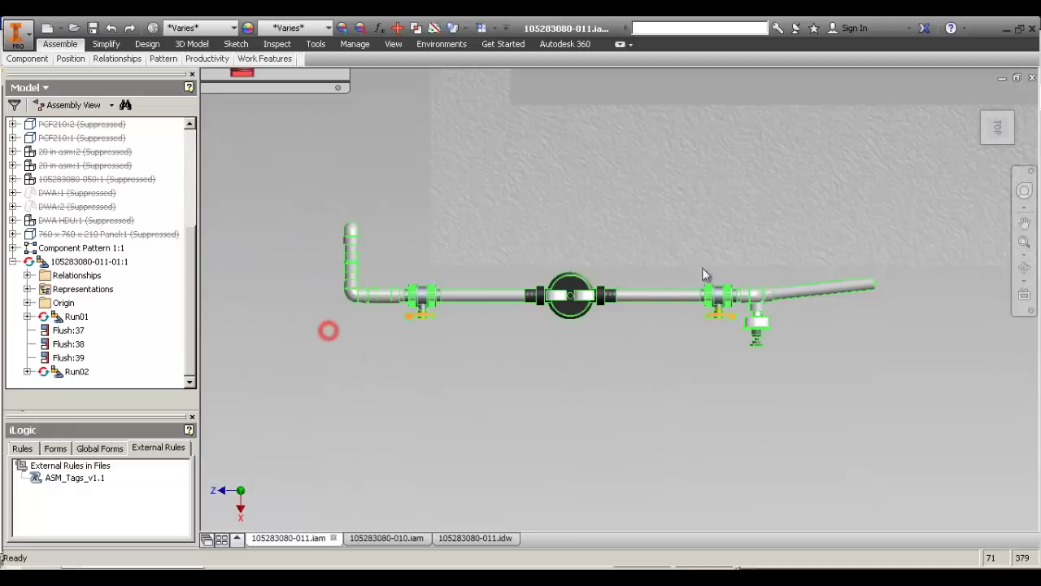
# Create a new view representation of the isolated pipe run and name it Tags1.
pyautogui.click(186, 269)
pyautogui.click(13, 138)
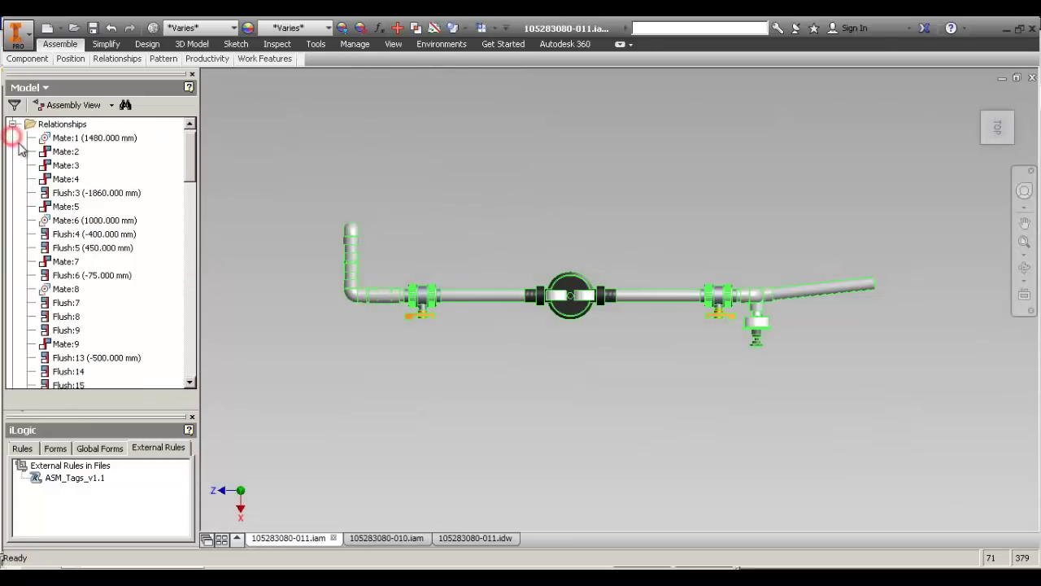
pyautogui.click(12, 124)
pyautogui.click(13, 138)
pyautogui.click(27, 152)
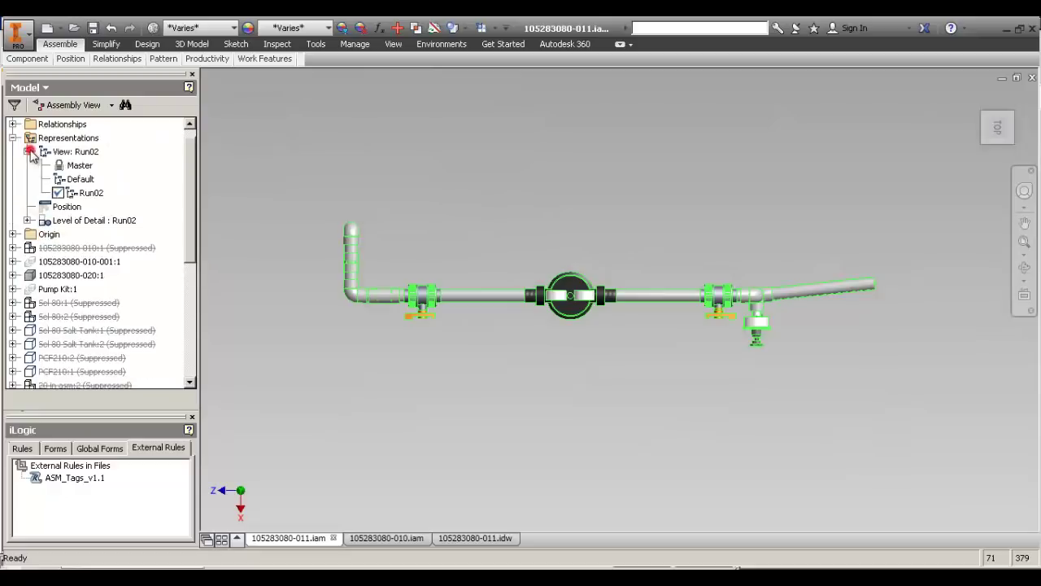
pyautogui.rightClick(65, 152)
pyautogui.click(100, 174)
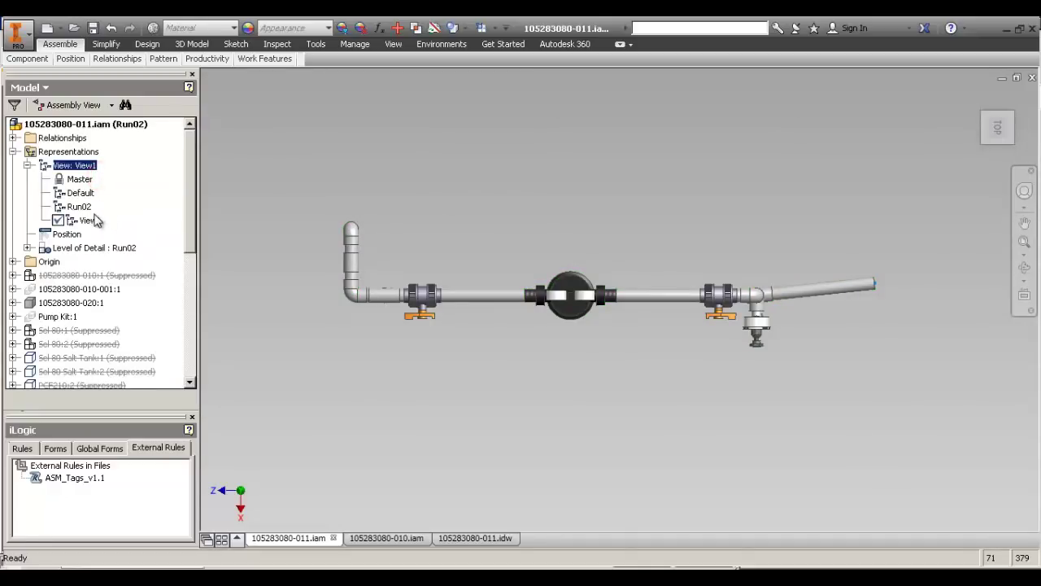
pyautogui.click(91, 218)
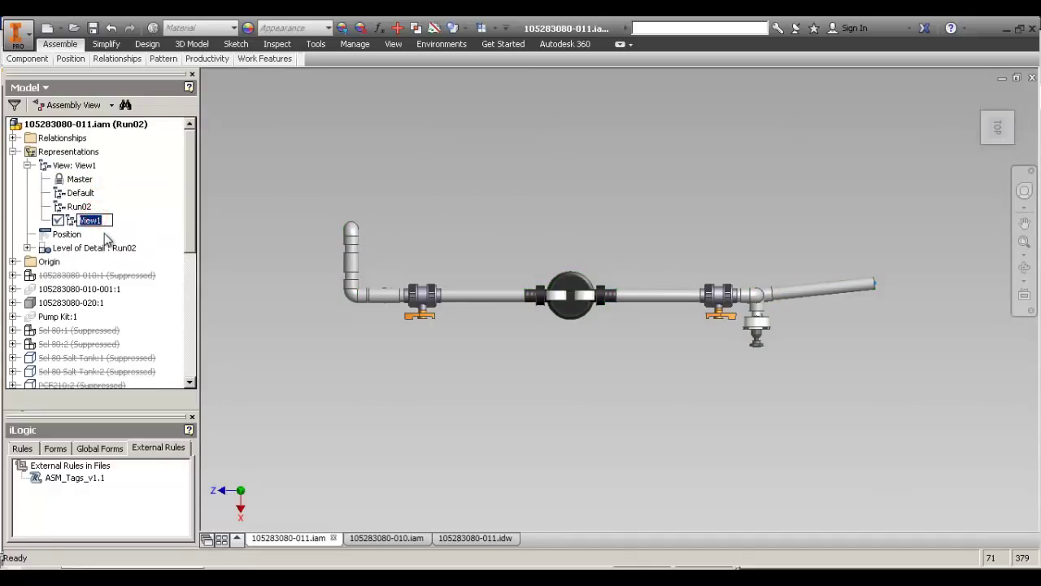
pyautogui.click(89, 220)
pyautogui.write('Tags')
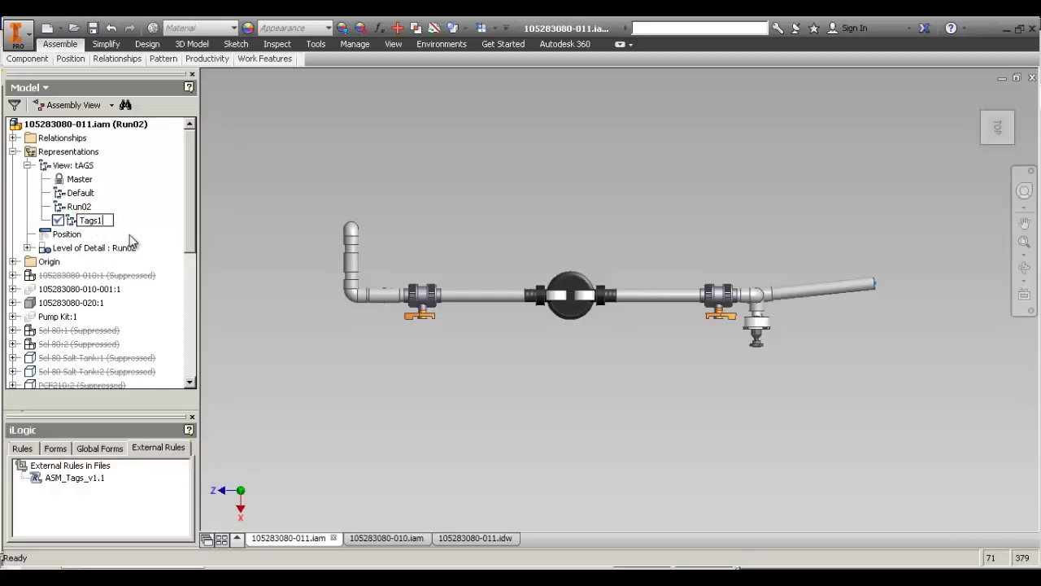
pyautogui.press('Return')
# Copy the Tags1 view representation to a level of detail and activate the Tags1 level of detail.
pyautogui.rightClick(72, 205)
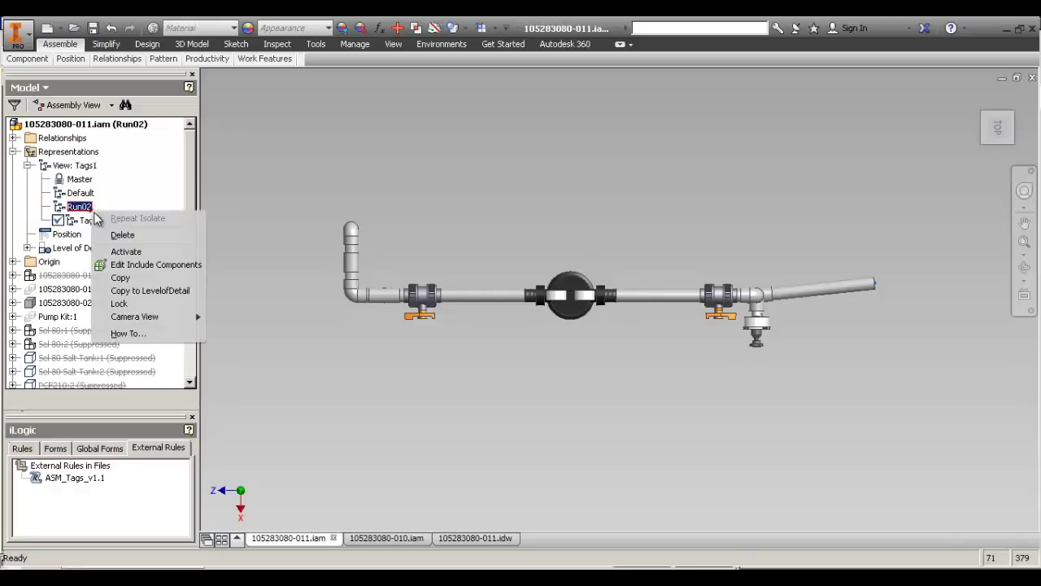
pyautogui.rightClick(84, 221)
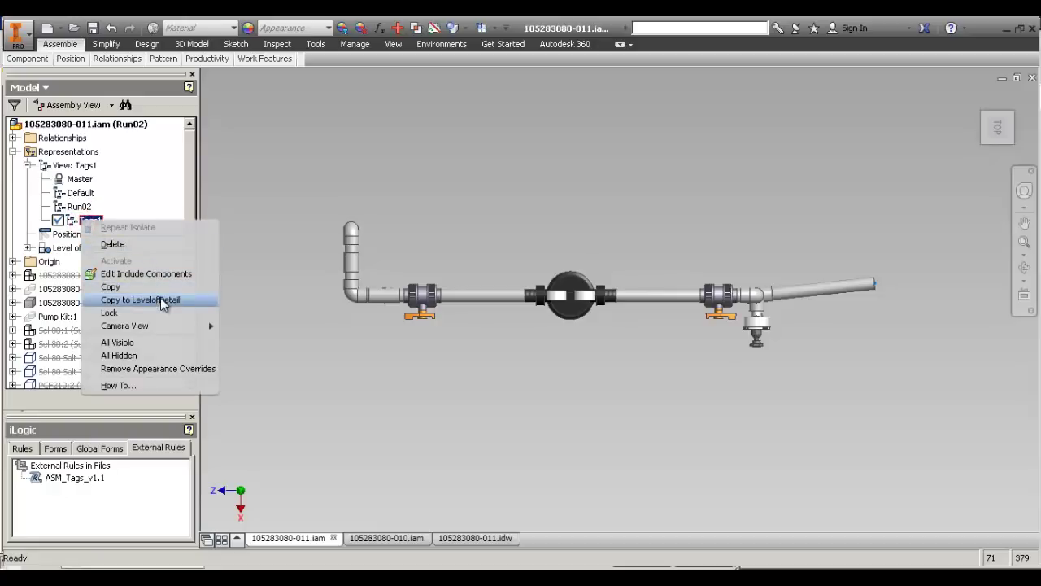
pyautogui.click(140, 300)
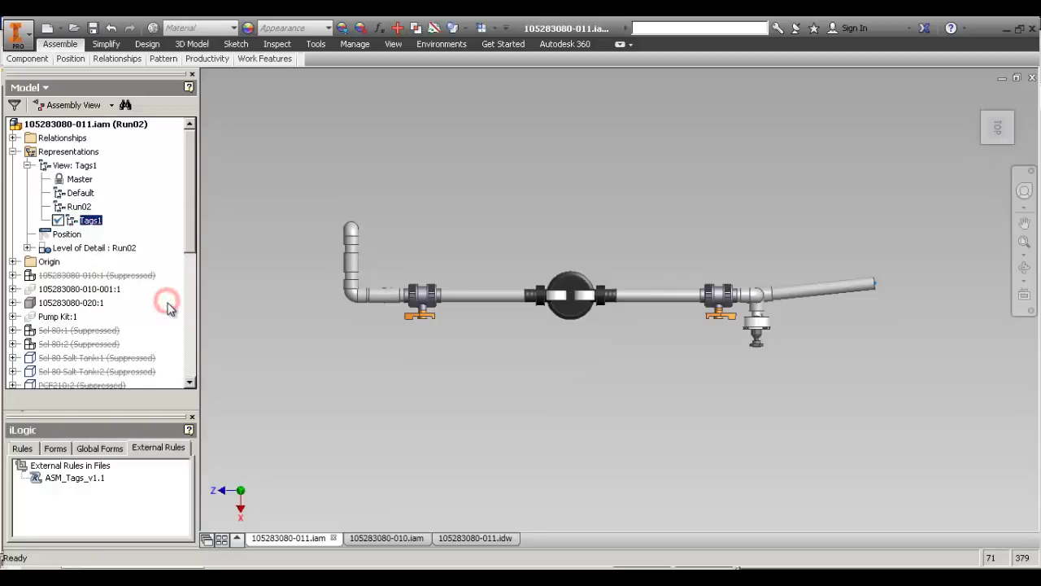
pyautogui.click(28, 248)
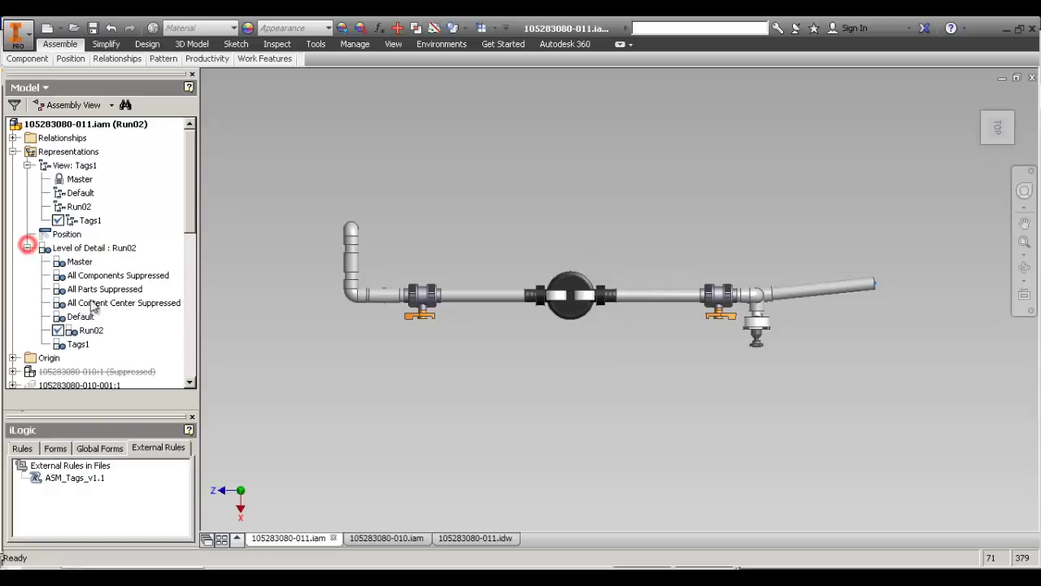
pyautogui.click(79, 344)
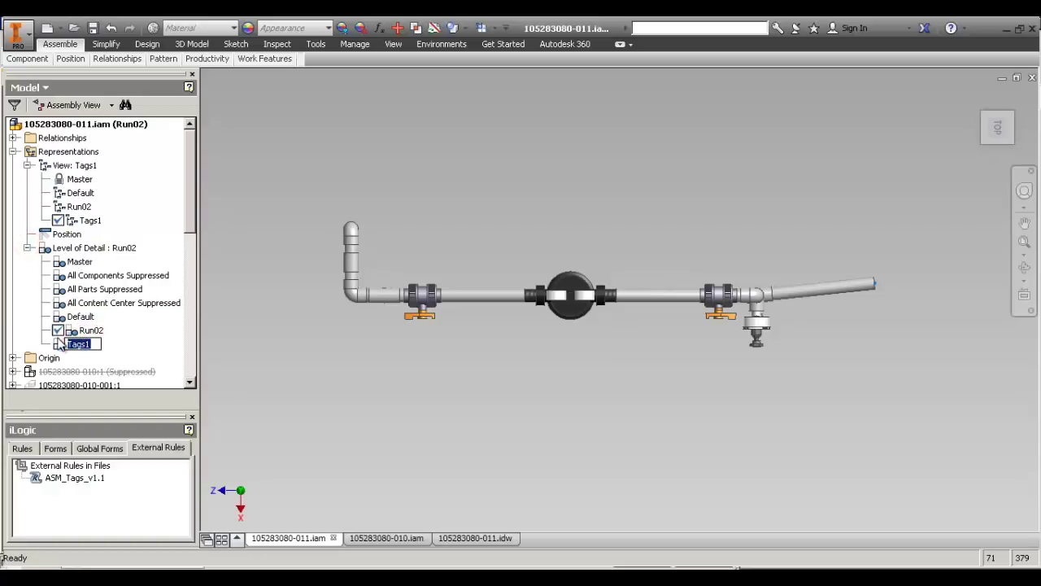
pyautogui.doubleClick(69, 344)
pyautogui.click(432, 326)
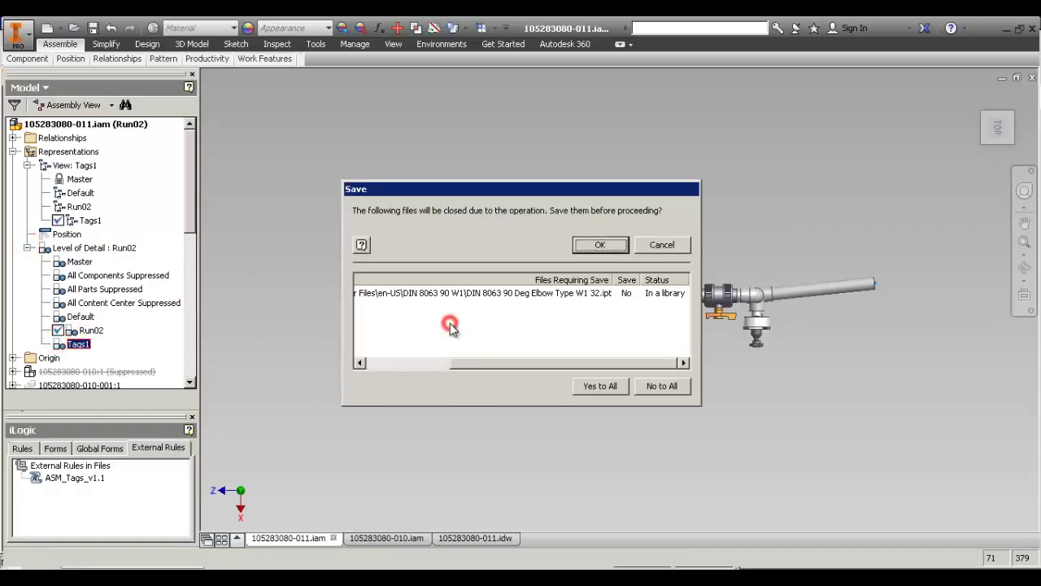
pyautogui.click(616, 245)
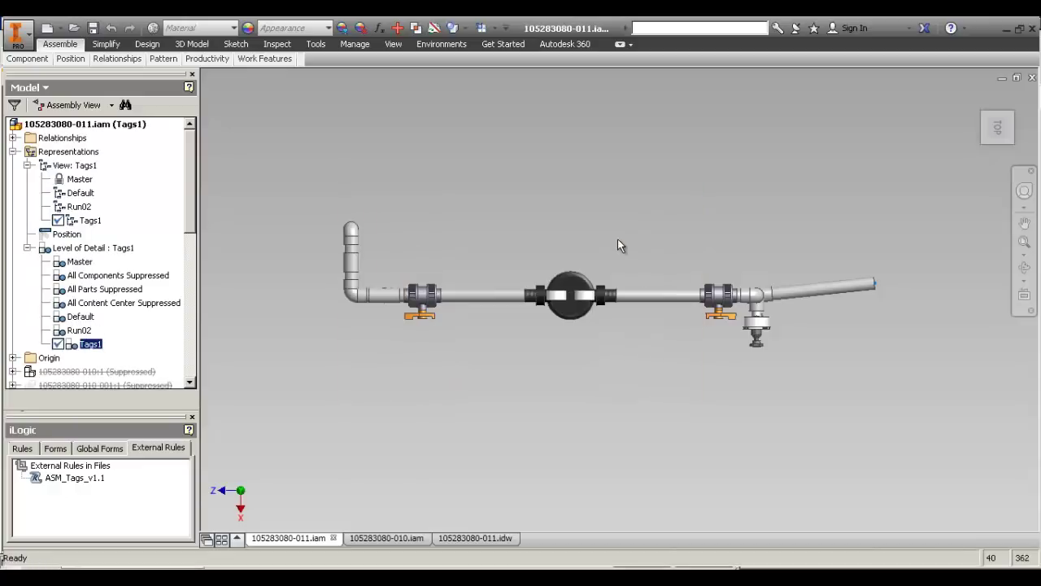
# Orient the assembly to its isometric home view and save it.
pyautogui.keyDown('shift'); pyautogui.moveTo(605, 250); pyautogui.dragTo(603, 129, button='middle'); pyautogui.keyUp('shift')
pyautogui.keyDown('shift'); pyautogui.moveTo(525, 151); pyautogui.dragTo(488, 200, button='middle'); pyautogui.keyUp('shift')
pyautogui.click(995, 130)
pyautogui.rightClick(148, 197)
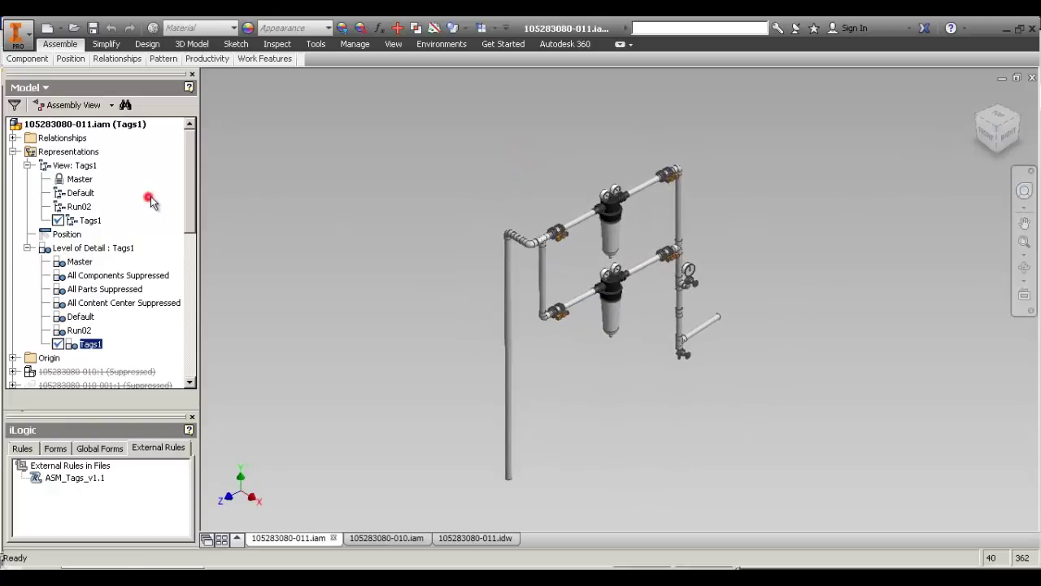
pyautogui.press('Escape')
pyautogui.rightClick(160, 181)
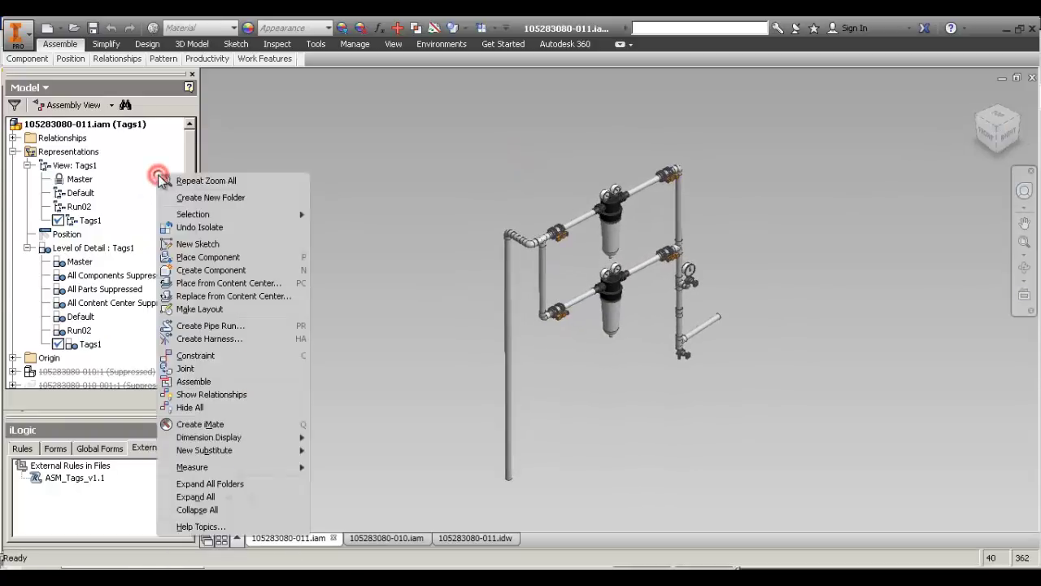
pyautogui.click(355, 187)
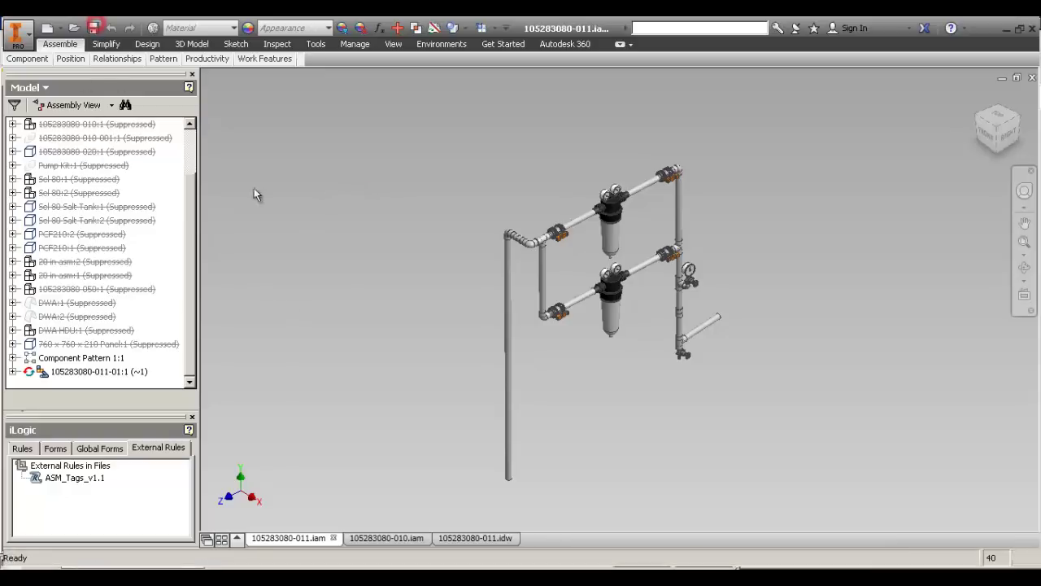
pyautogui.click(336, 392)
# Switch to the drawing 105283080-011.idw and expand VIEW1 on Sheet:1 down to its source assembly.
pyautogui.click(478, 537)
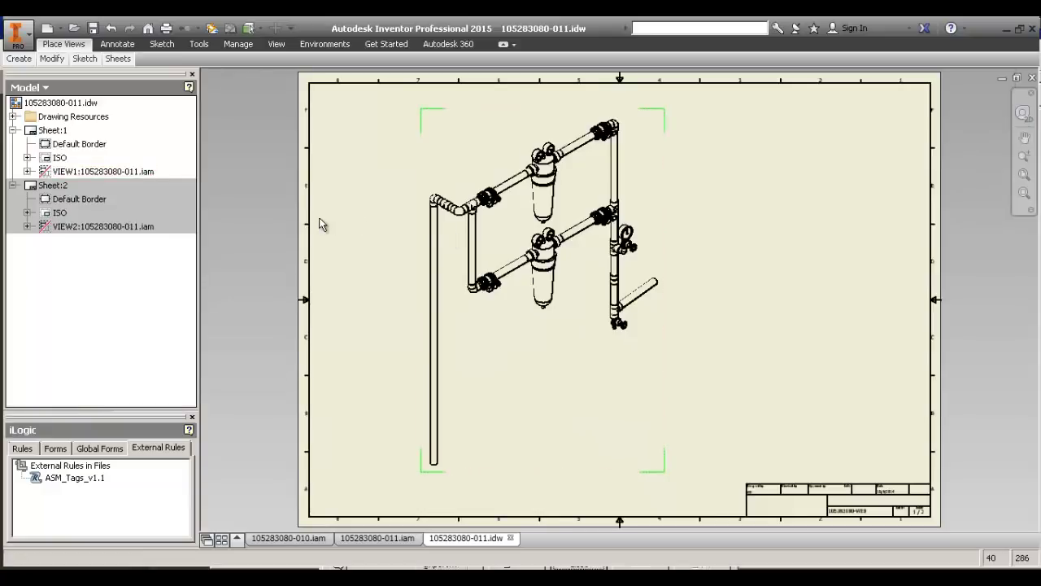
pyautogui.click(319, 217)
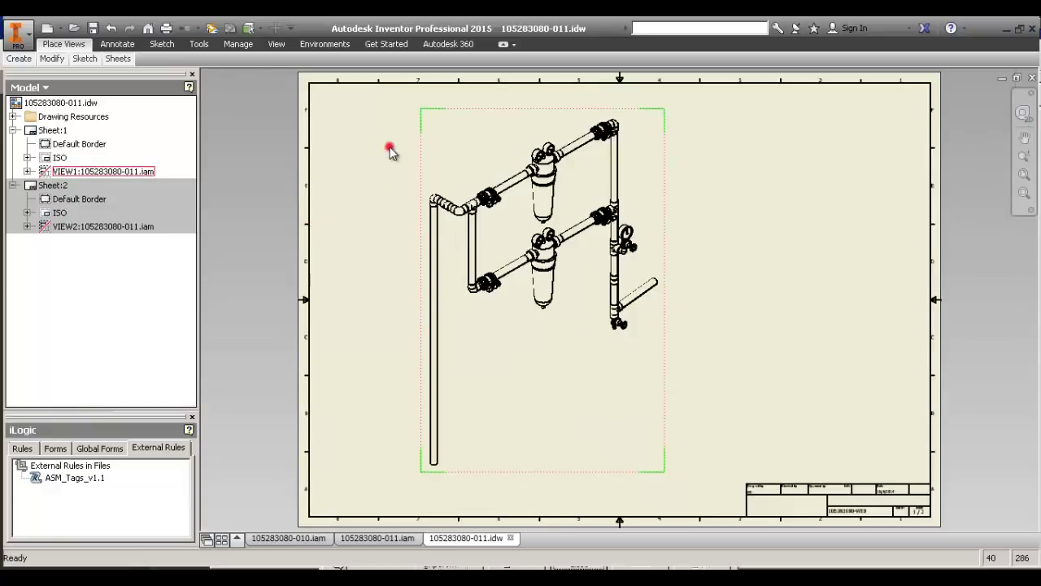
pyautogui.scroll(3, 390, 151)
pyautogui.click(28, 173)
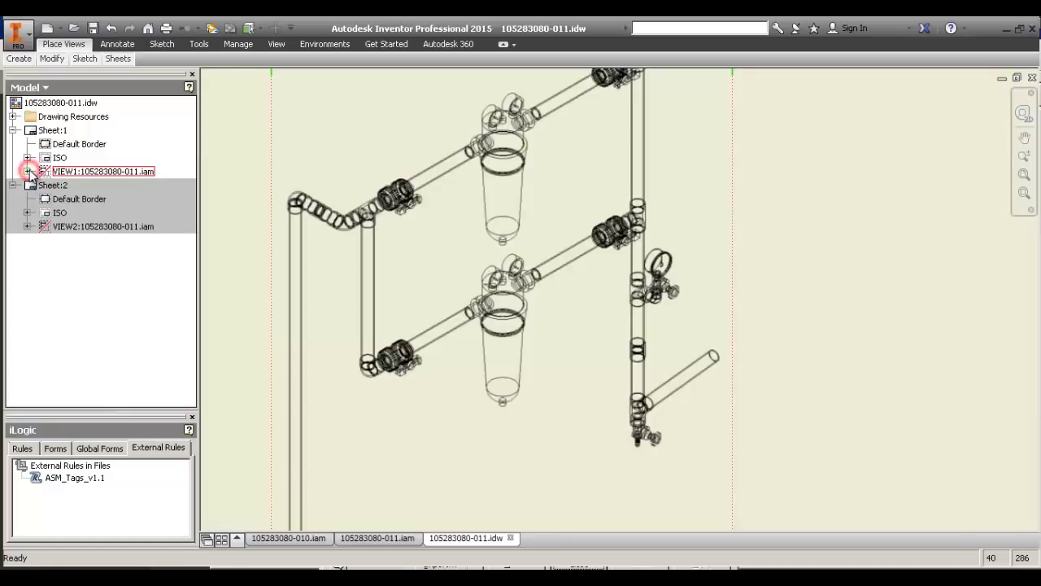
pyautogui.scroll(3, 339, 189)
pyautogui.scroll(-5, 431, 204)
pyautogui.click(341, 178)
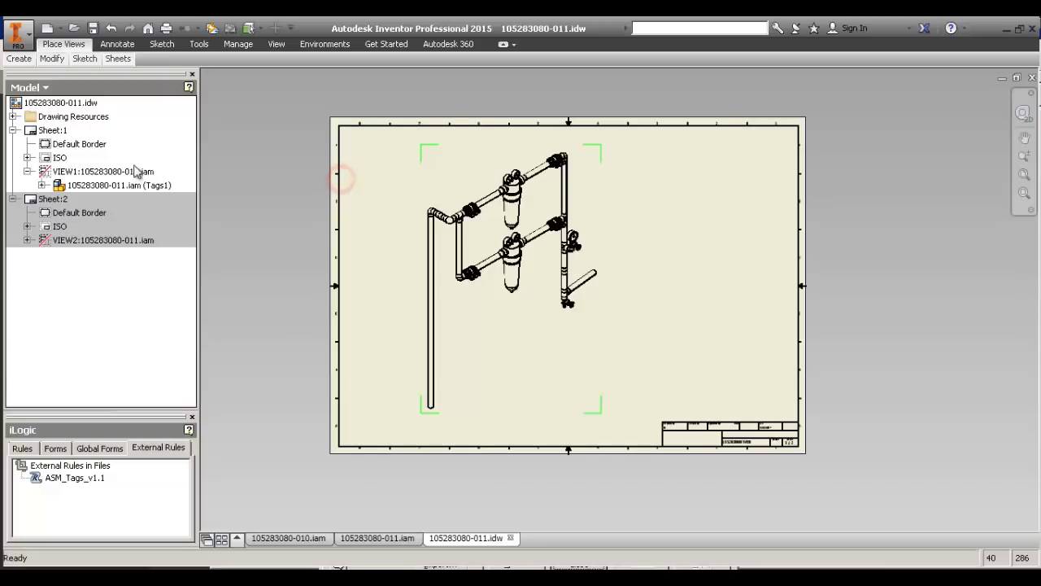
pyautogui.click(42, 186)
pyautogui.click(71, 226)
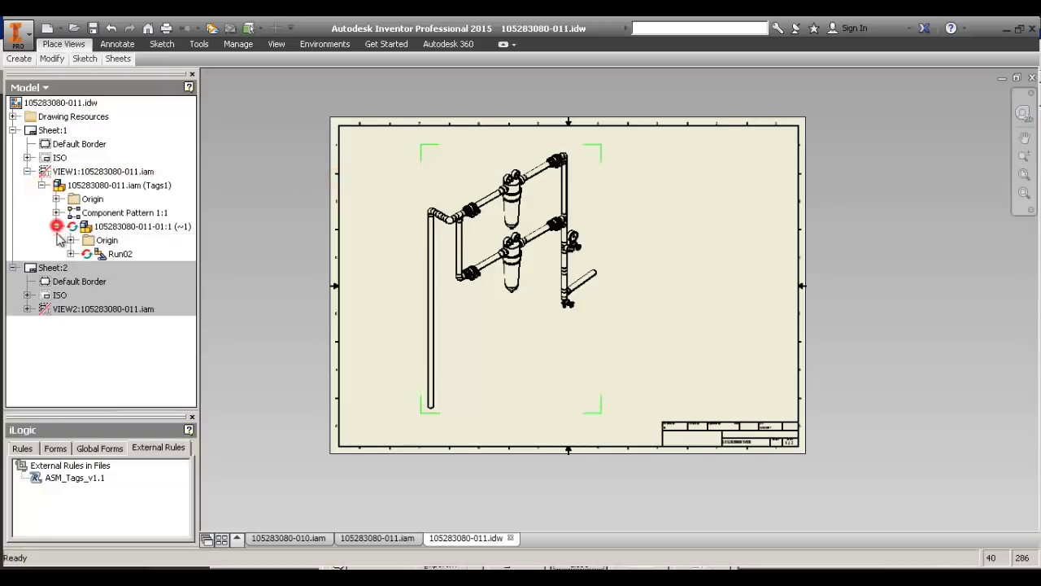
pyautogui.click(75, 253)
pyautogui.click(118, 103)
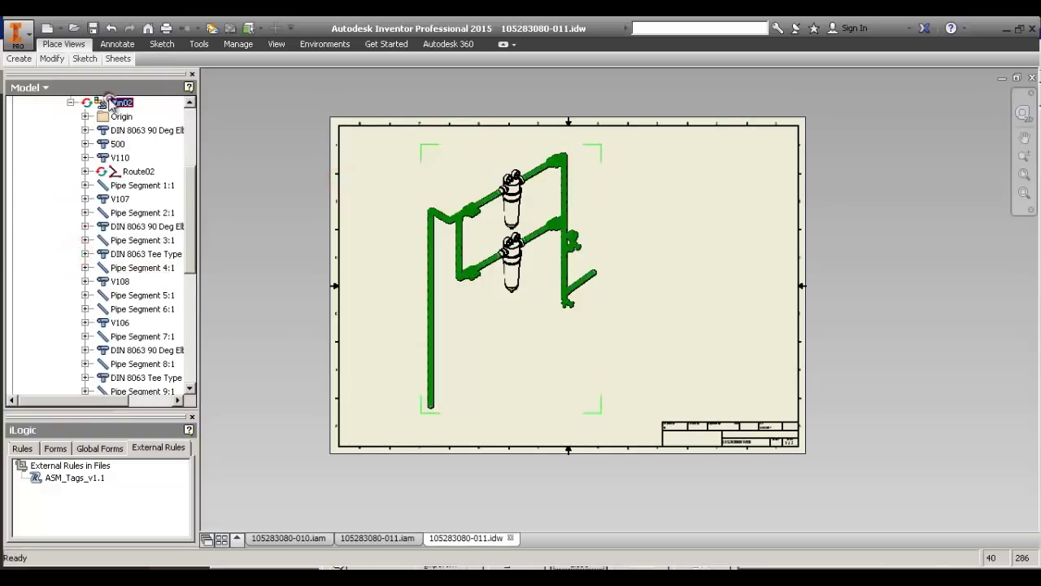
pyautogui.rightClick(114, 106)
pyautogui.click(188, 121)
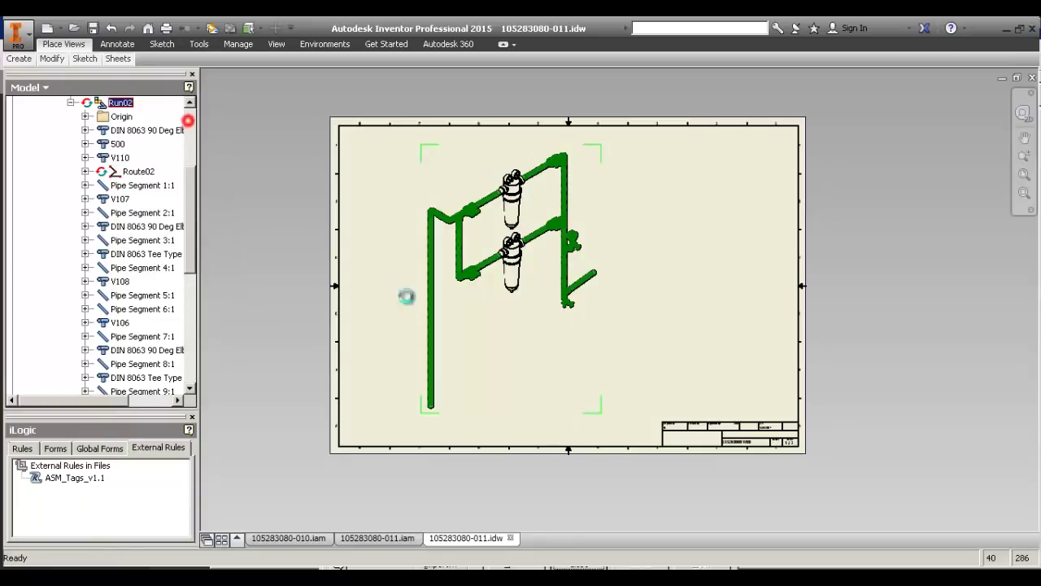
pyautogui.click(702, 293)
# Dimension the length of the long vertical pipe along its centerline, keeping the default precision and tolerance.
pyautogui.click(353, 329)
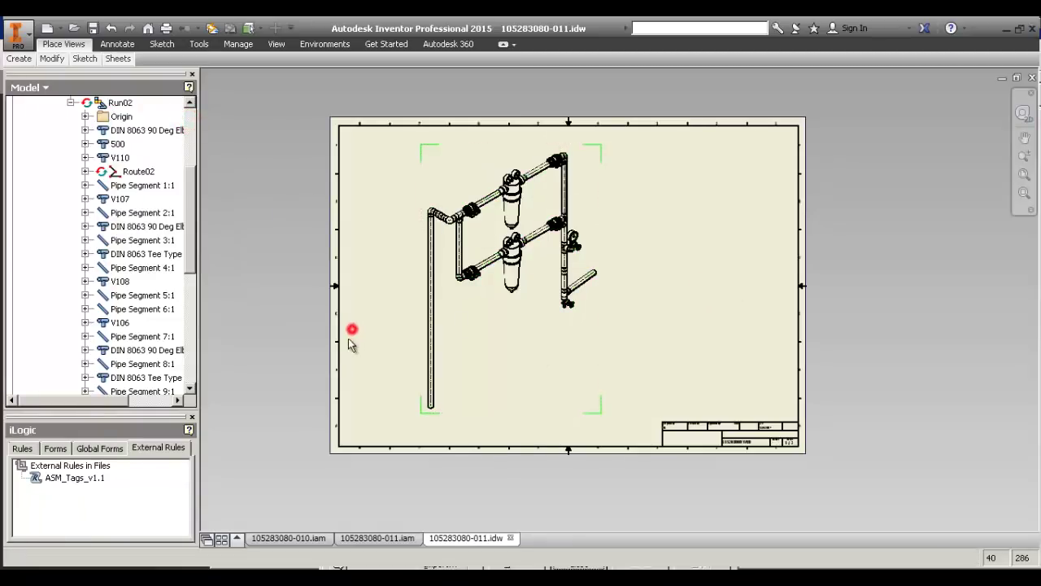
pyautogui.click(431, 336)
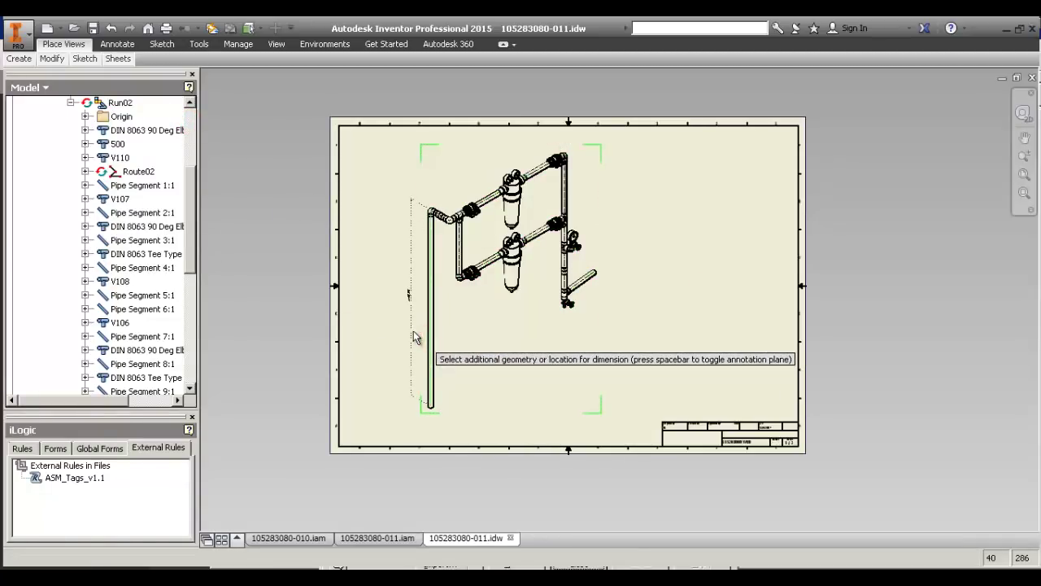
pyautogui.scroll(4, 419, 336)
pyautogui.scroll(-3, 384, 333)
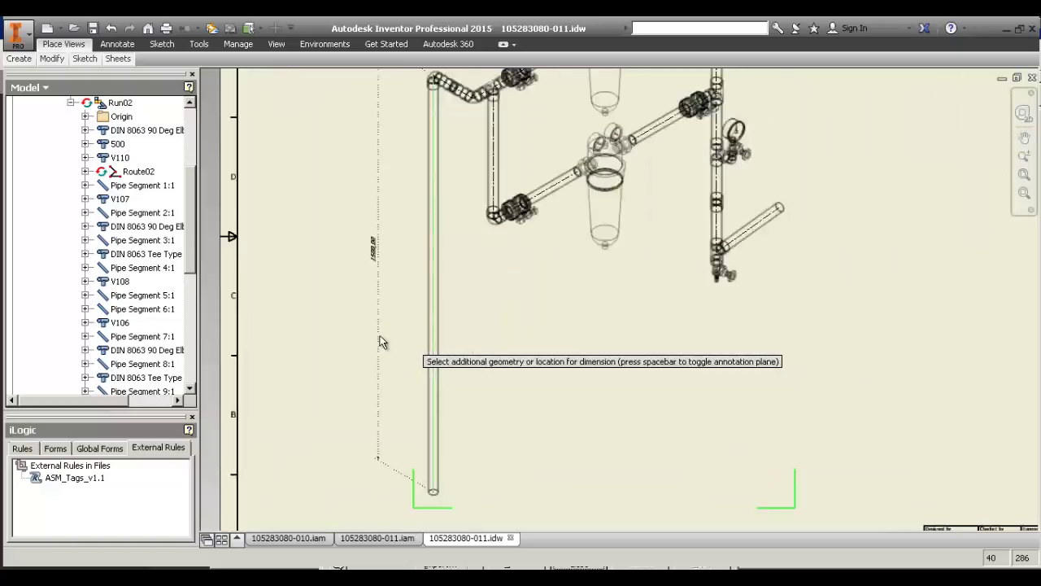
pyautogui.scroll(6, 383, 323)
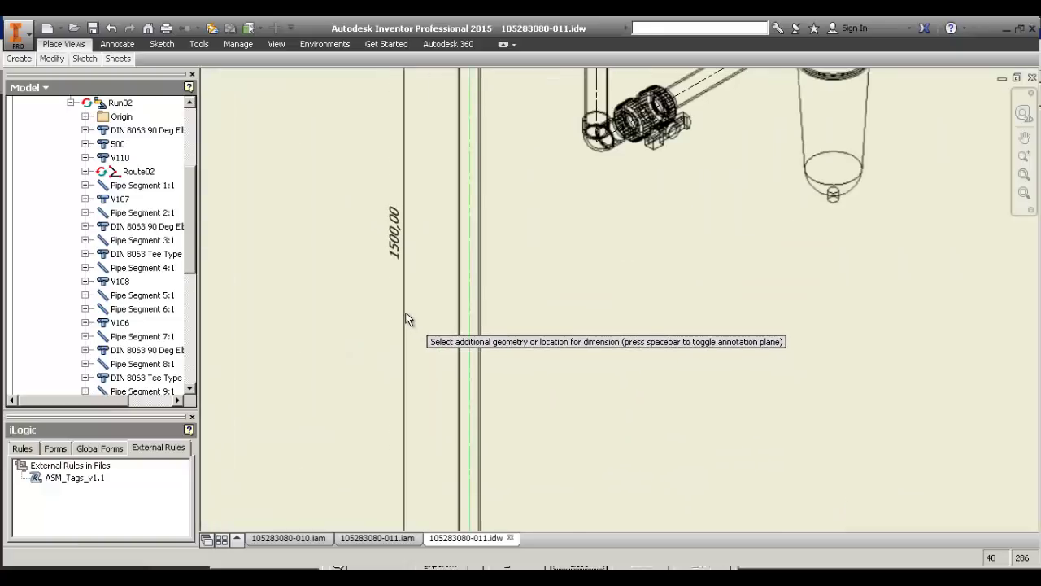
pyautogui.scroll(-5, 418, 316)
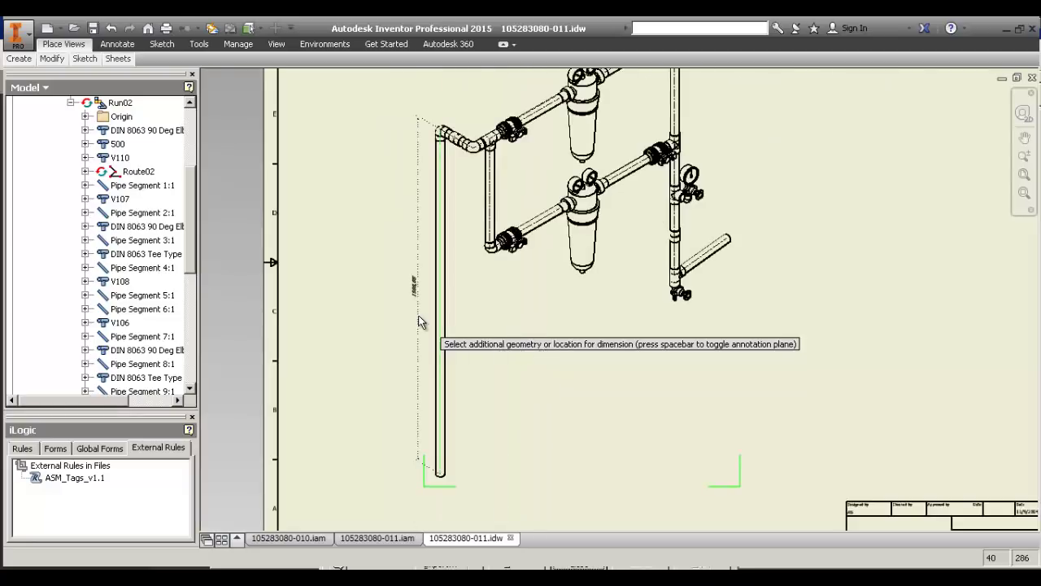
pyautogui.click(417, 319)
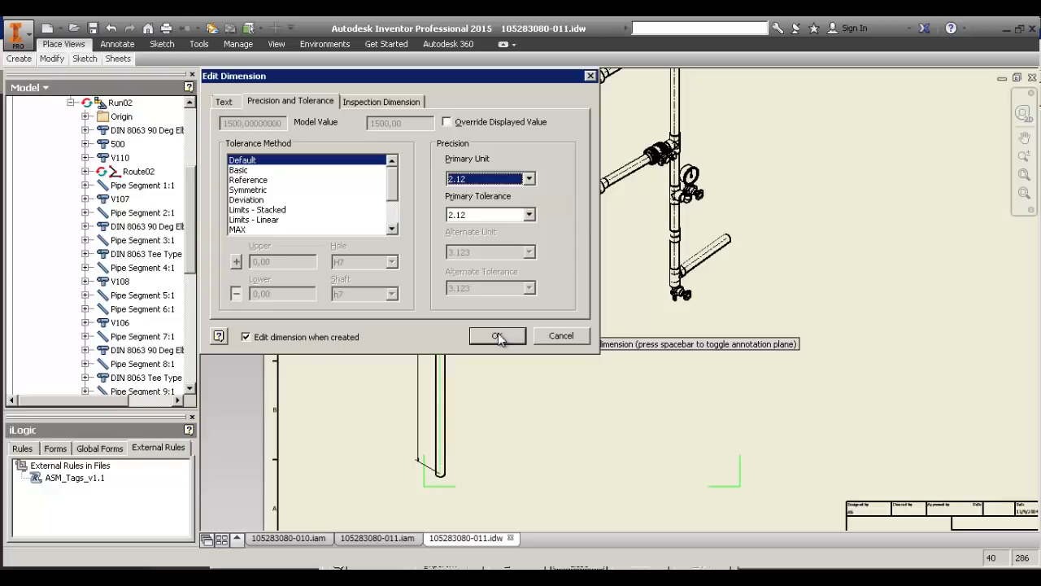
pyautogui.click(497, 336)
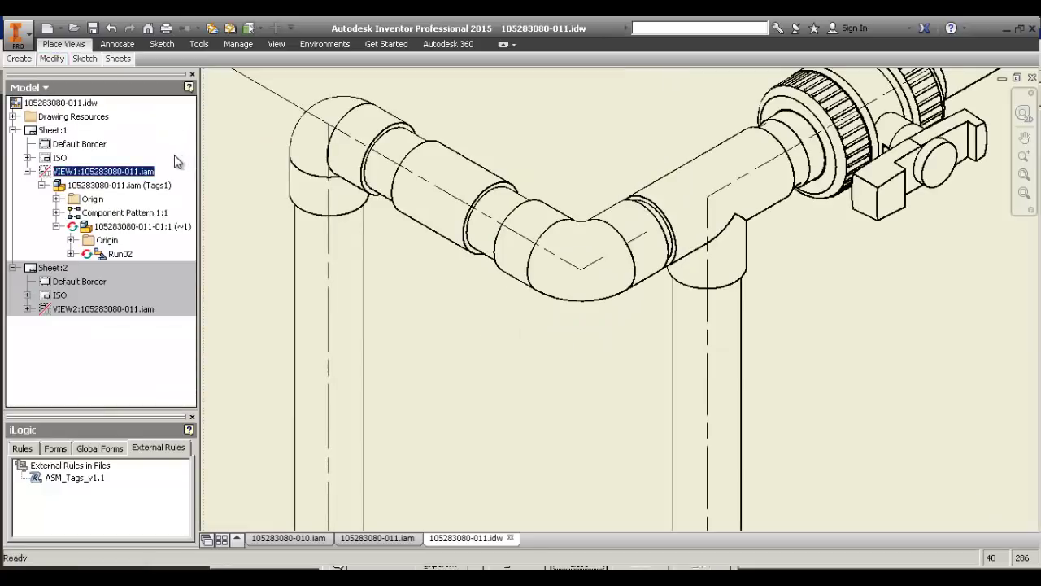
# Convert VIEW1 from a raster view to a precise view, keeping the Tags1 representation and 1:5 scale.
pyautogui.rightClick(133, 172)
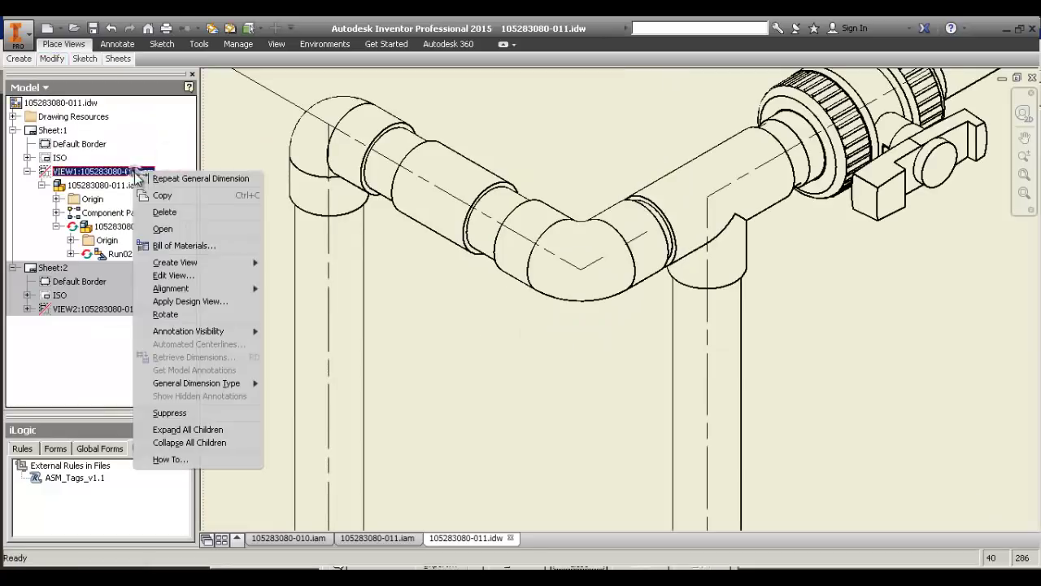
pyautogui.click(215, 274)
pyautogui.click(838, 409)
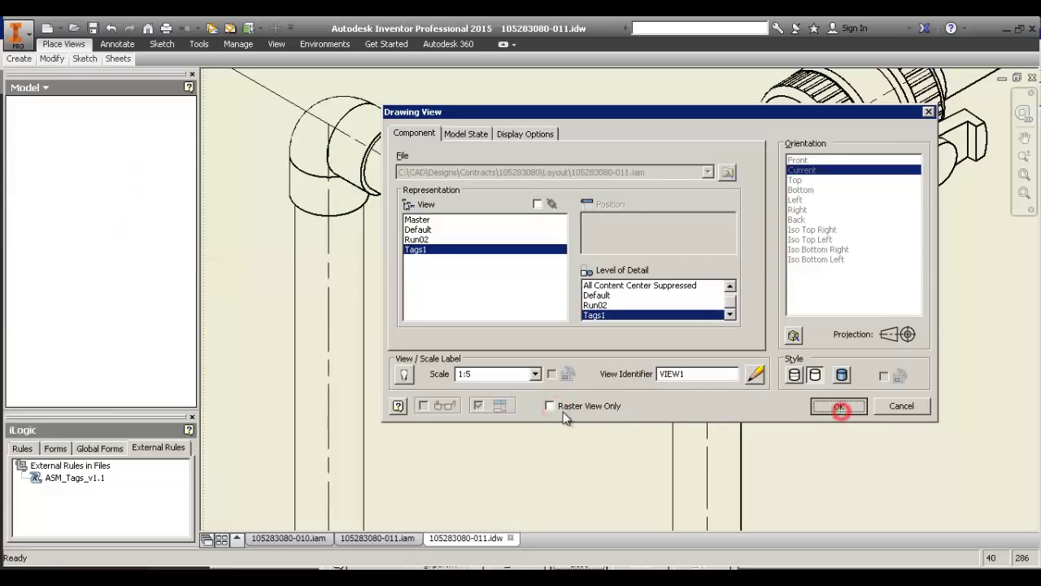
pyautogui.rightClick(118, 171)
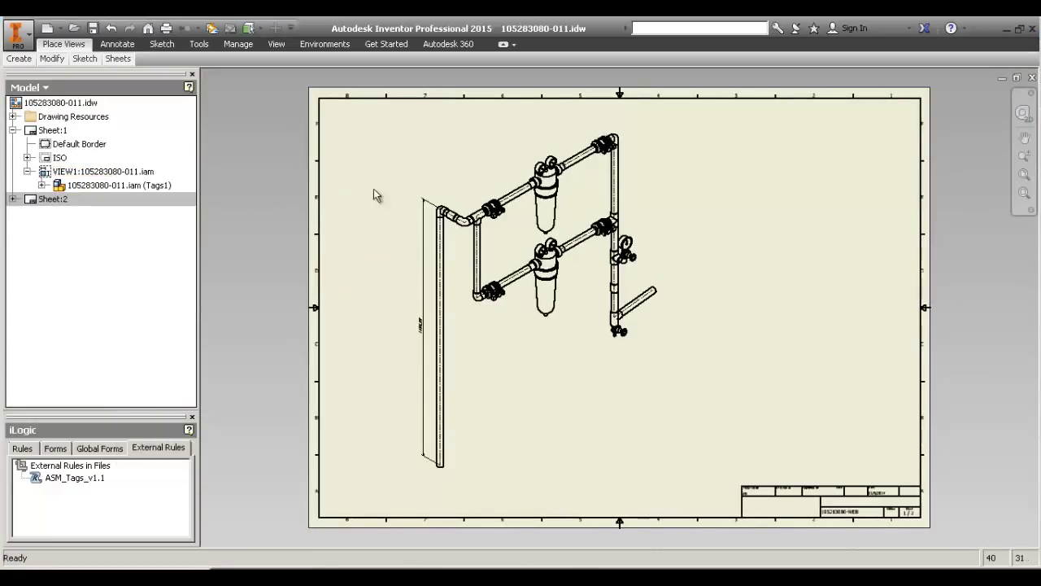
# Dimension the centerline segment from the vertical pipe's top elbow to the coupling, using an elbow work plane as annotation plane and default precision.
pyautogui.scroll(5, 450, 183)
pyautogui.scroll(-3, 497, 195)
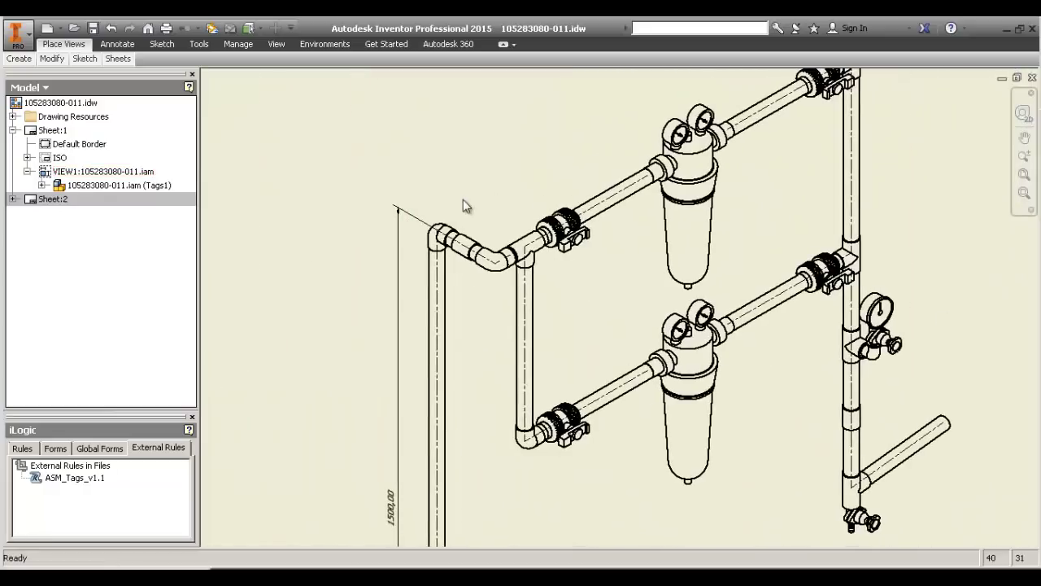
pyautogui.click(463, 202)
pyautogui.scroll(3, 475, 211)
pyautogui.click(474, 212)
pyautogui.press('d')
pyautogui.scroll(6, 425, 254)
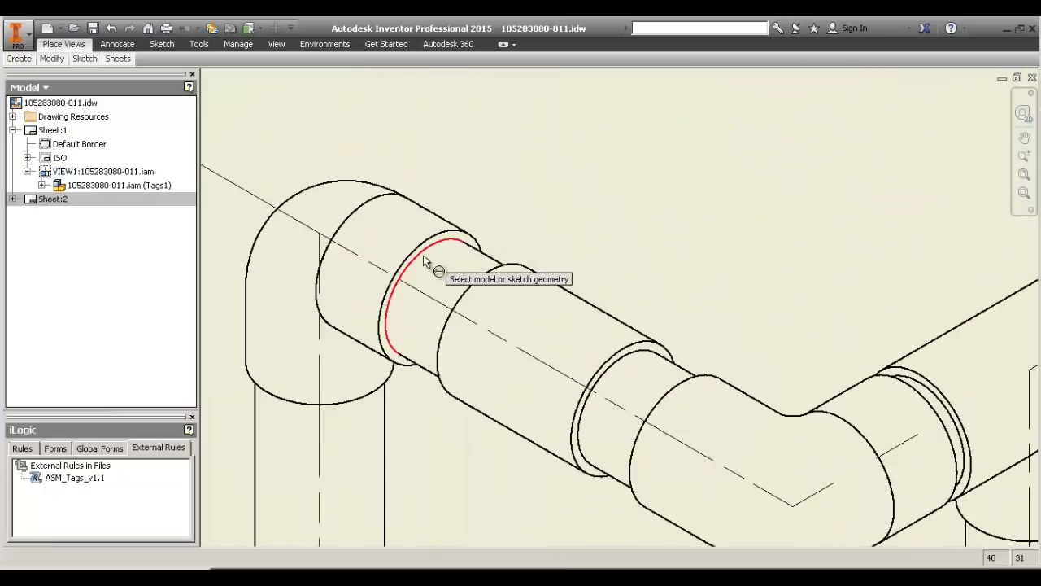
pyautogui.click(379, 262)
pyautogui.scroll(-3, 379, 262)
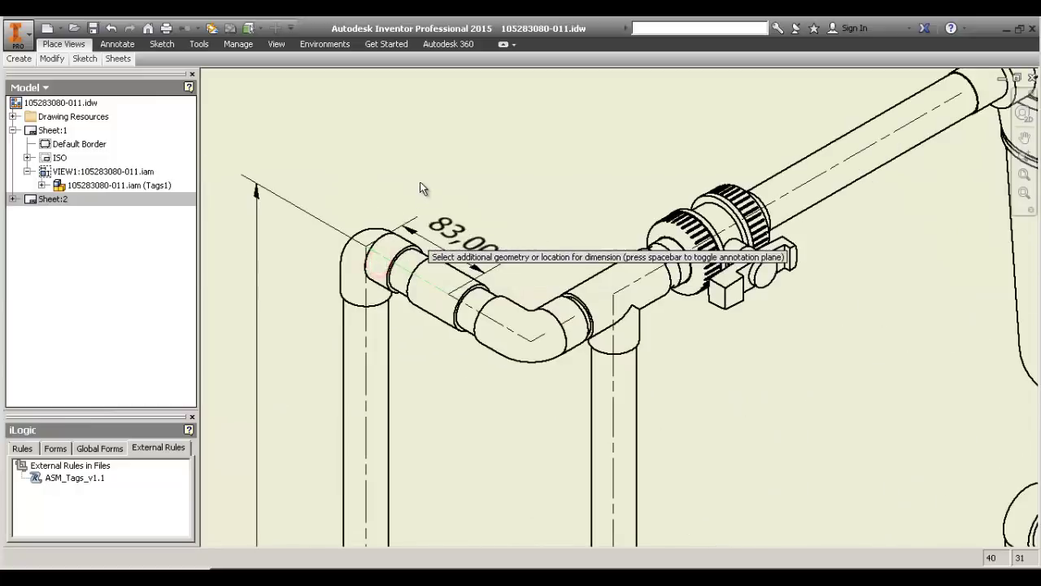
pyautogui.rightClick(477, 200)
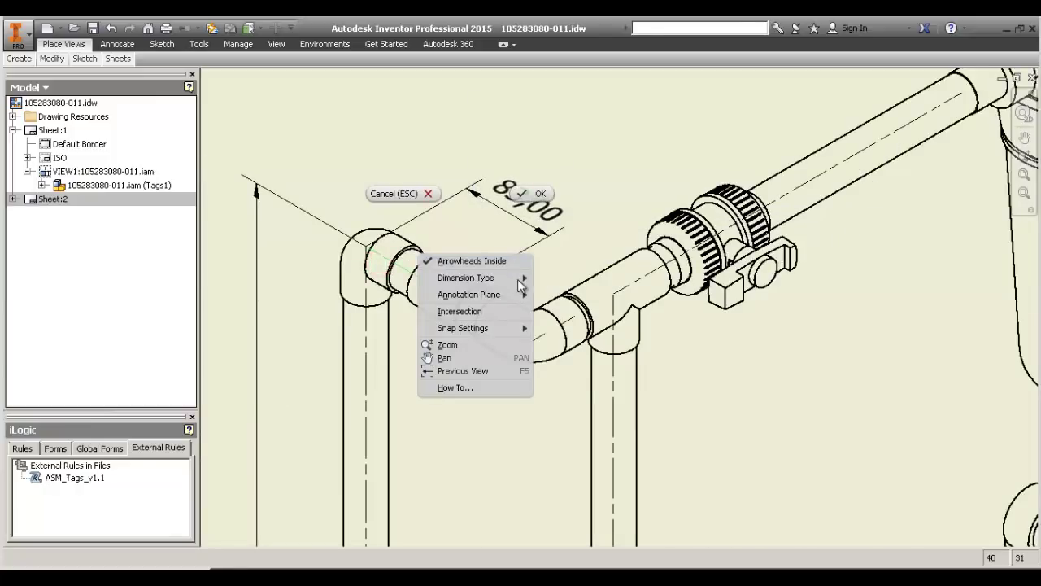
pyautogui.moveTo(521, 294)
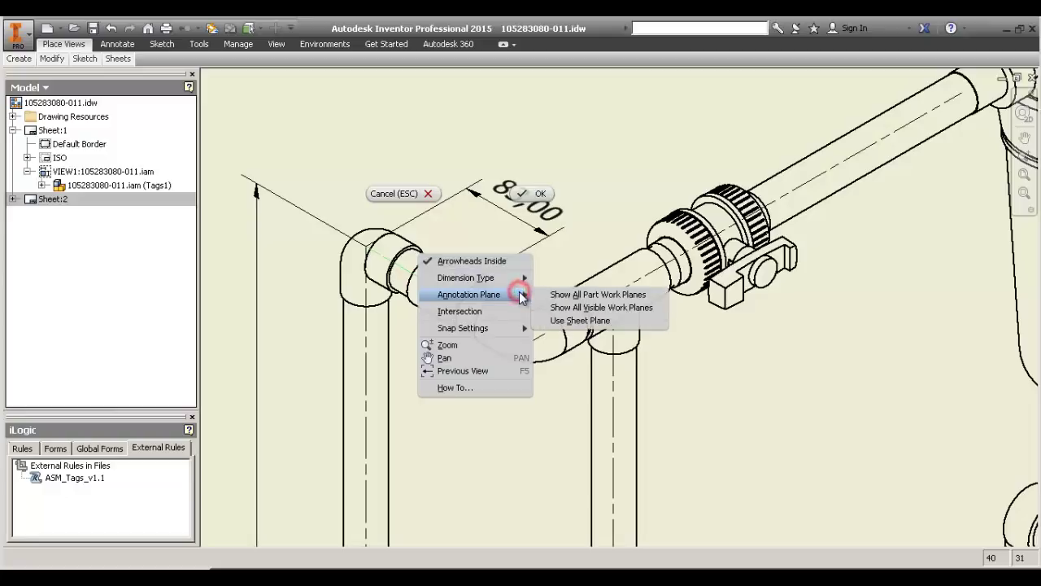
pyautogui.click(589, 296)
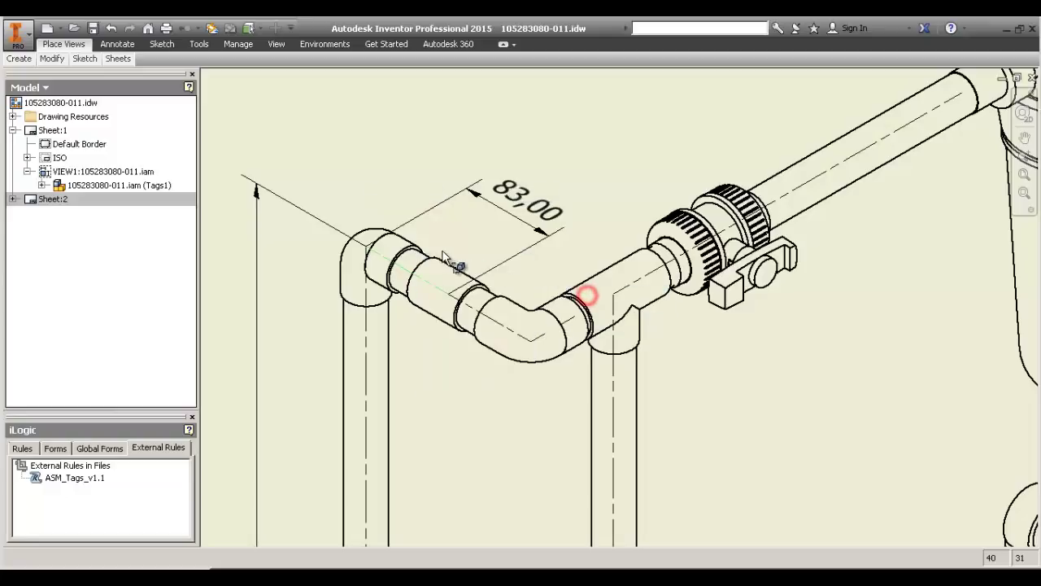
pyautogui.click(414, 252)
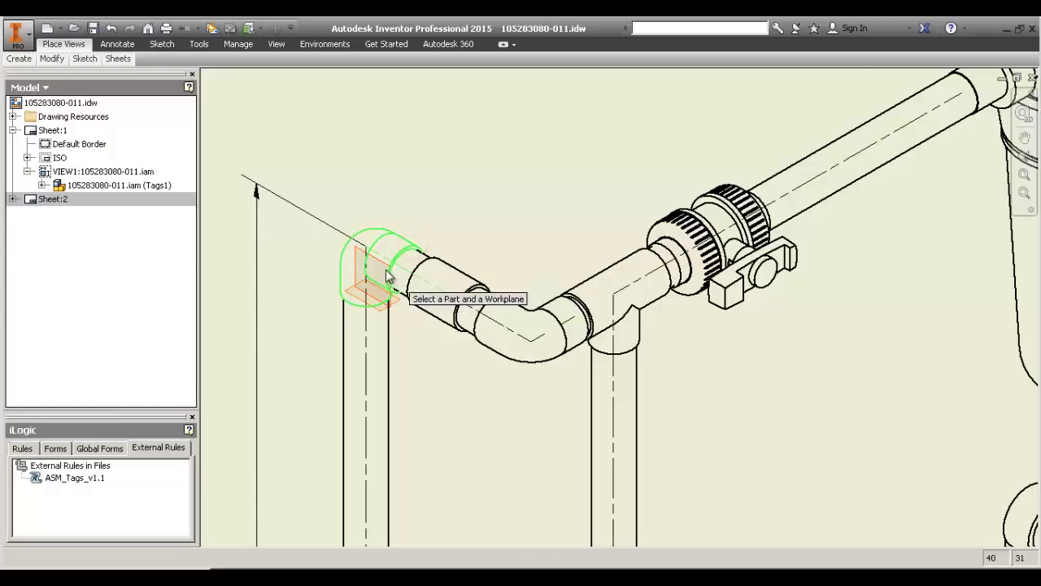
pyautogui.click(387, 265)
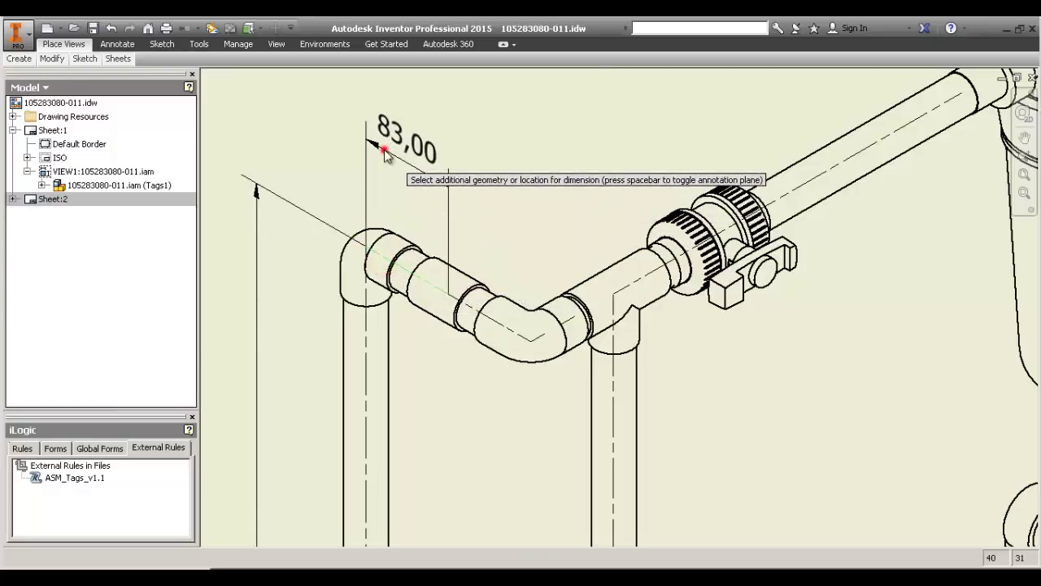
pyautogui.click(384, 148)
pyautogui.click(494, 335)
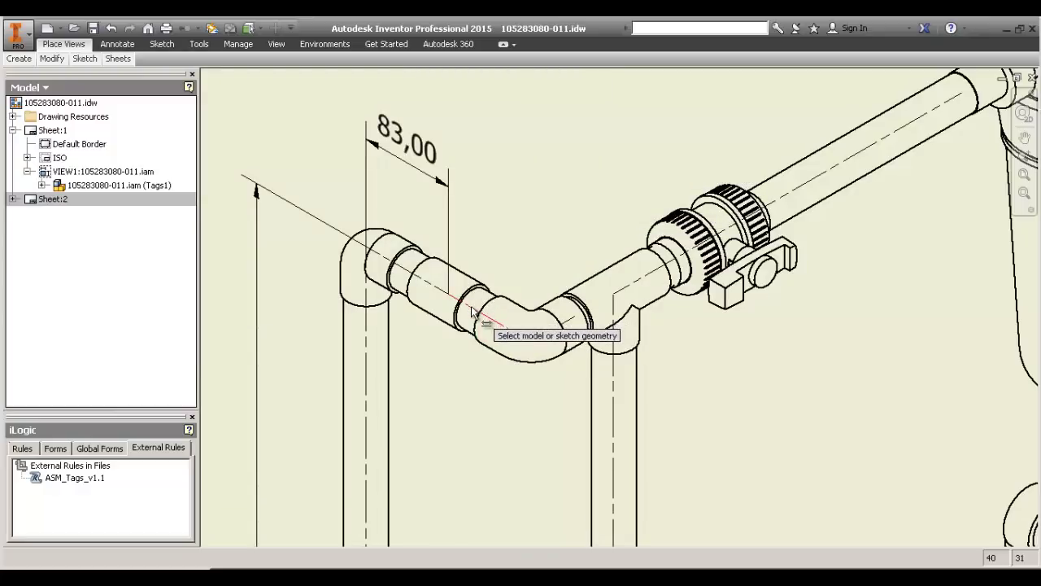
# Dimension the centerline segment from the coupling to the next elbow, aligned to a work plane of that elbow and beside the previous dimension.
pyautogui.click(465, 297)
pyautogui.rightClick(478, 224)
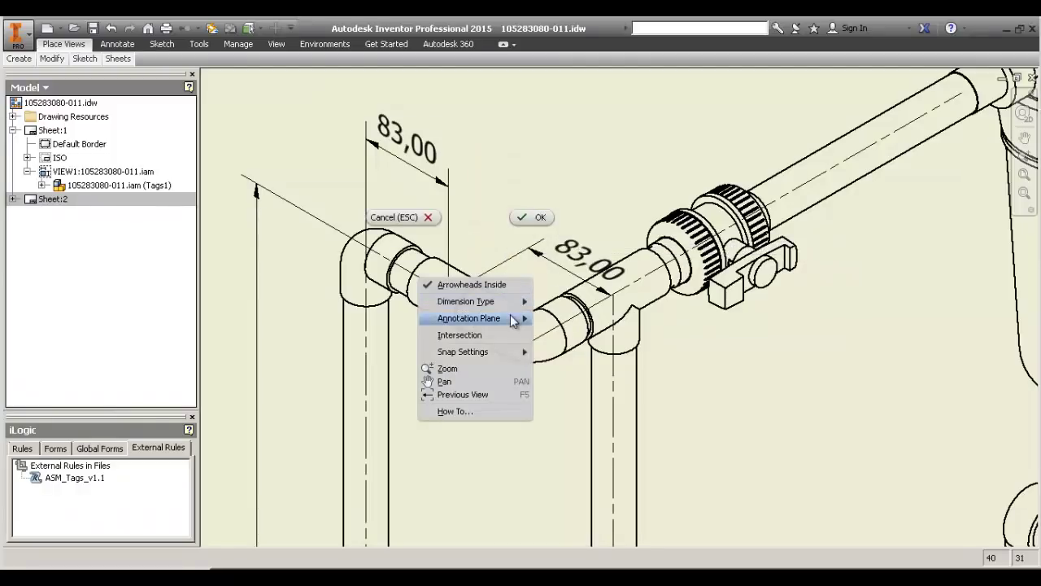
pyautogui.moveTo(511, 317)
pyautogui.click(588, 320)
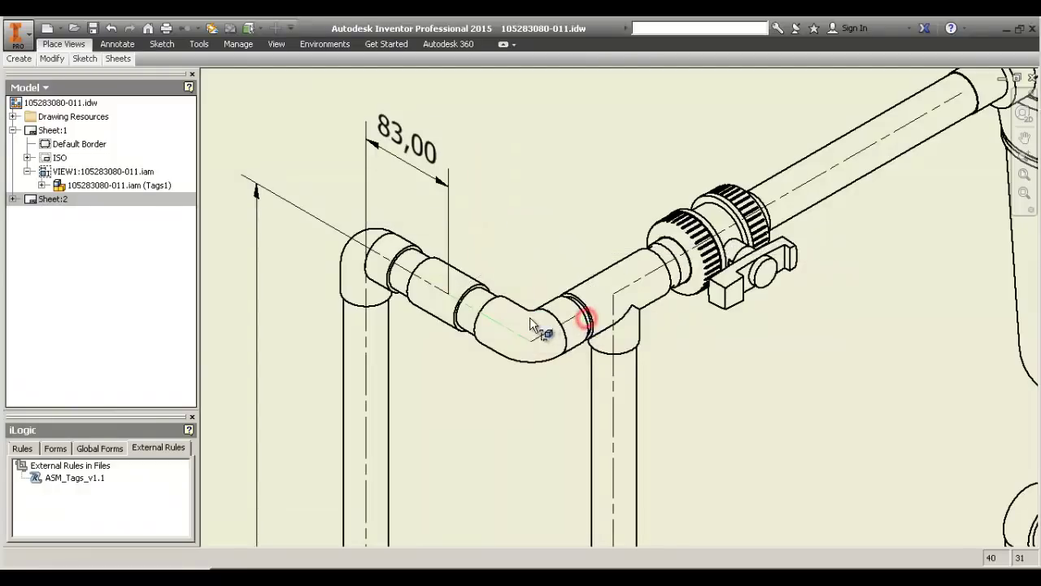
pyautogui.click(513, 324)
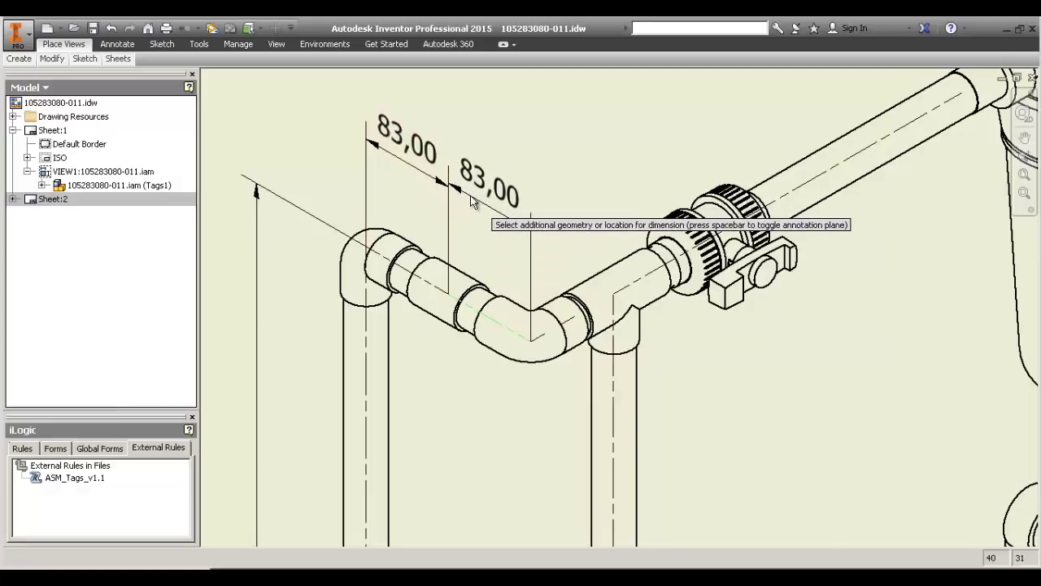
pyautogui.click(470, 198)
pyautogui.click(506, 336)
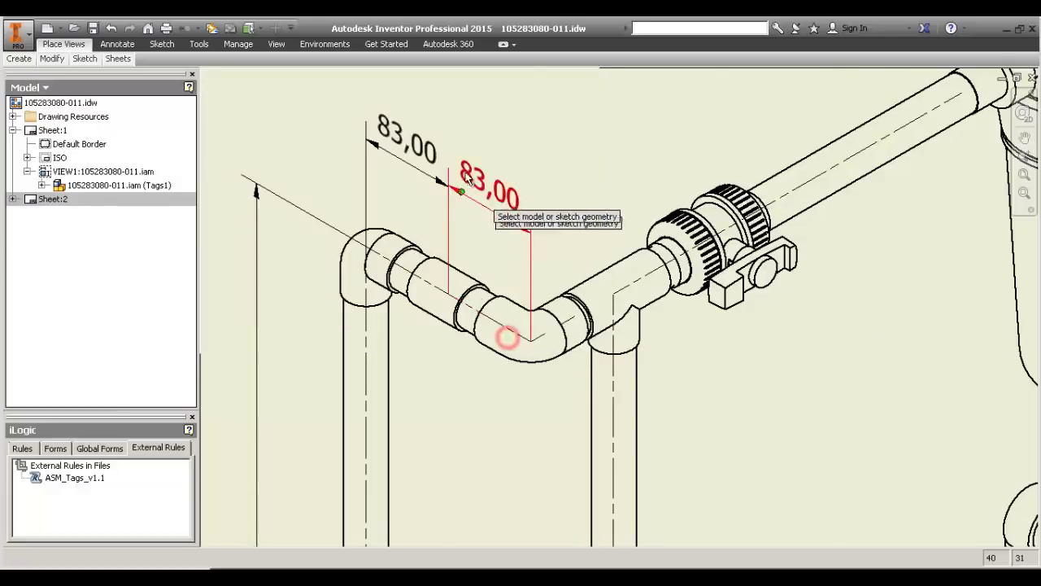
# Dimension the upper branch centerline from the tee to the ball valve, using a part work plane as annotation plane and default tolerance.
pyautogui.scroll(-5, 407, 155)
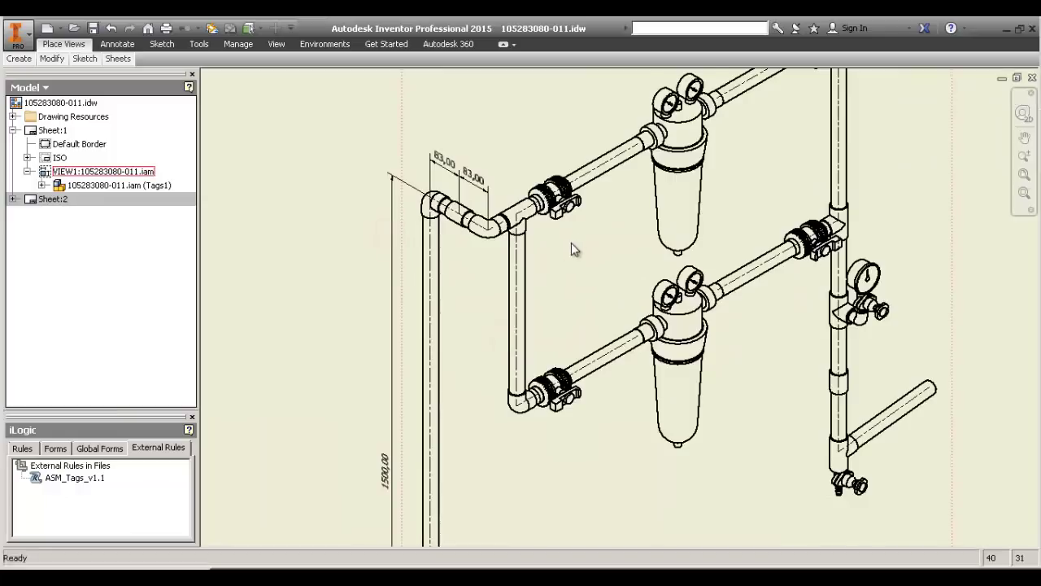
pyautogui.moveTo(571, 243); pyautogui.dragTo(525, 265, button='middle')
pyautogui.press('d')
pyautogui.scroll(5, 469, 238)
pyautogui.click(520, 202)
pyautogui.scroll(-4, 520, 202)
pyautogui.scroll(2, 520, 197)
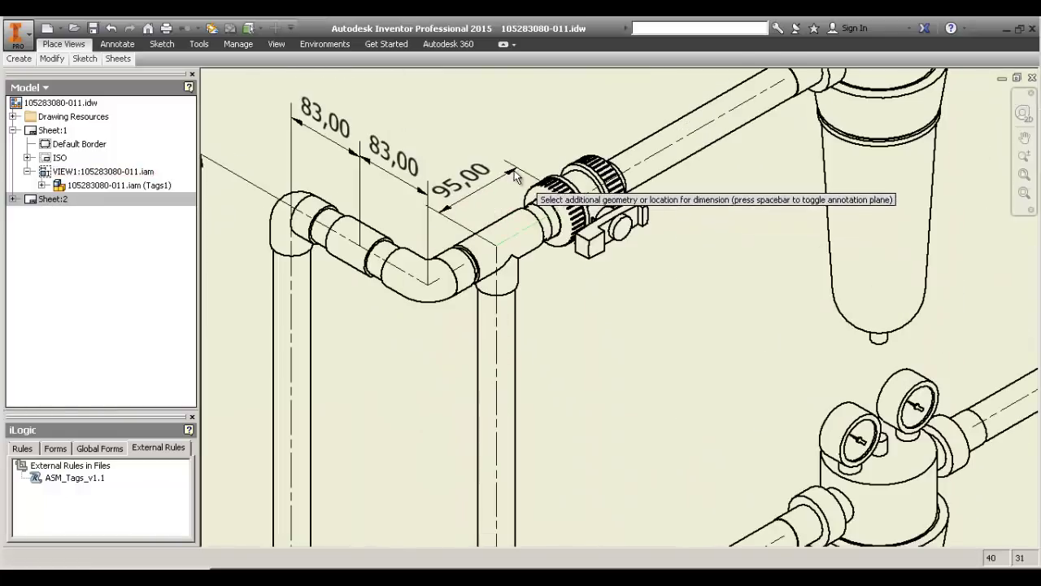
pyautogui.rightClick(456, 231)
pyautogui.moveTo(548, 273)
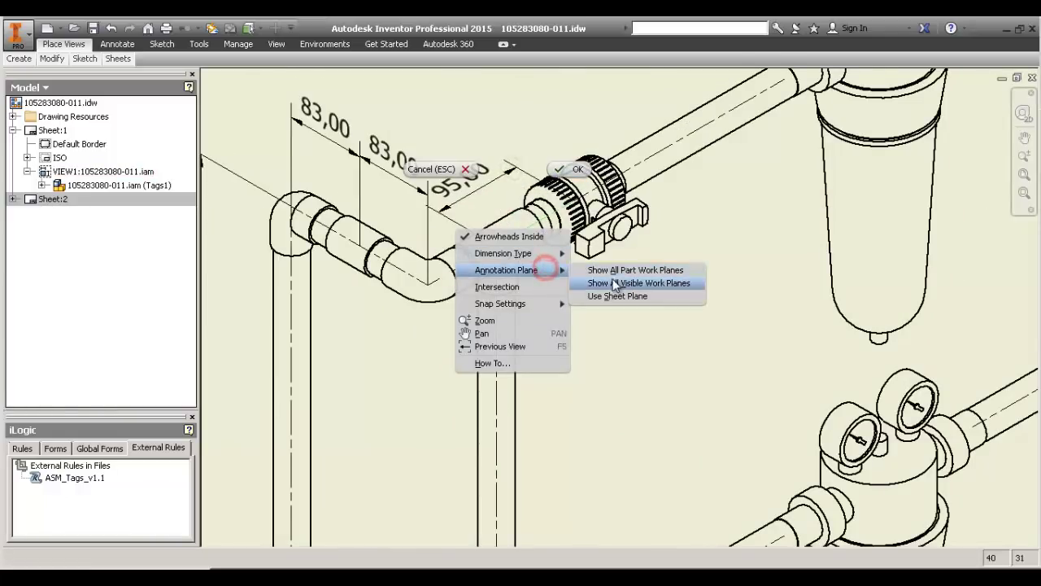
pyautogui.click(608, 271)
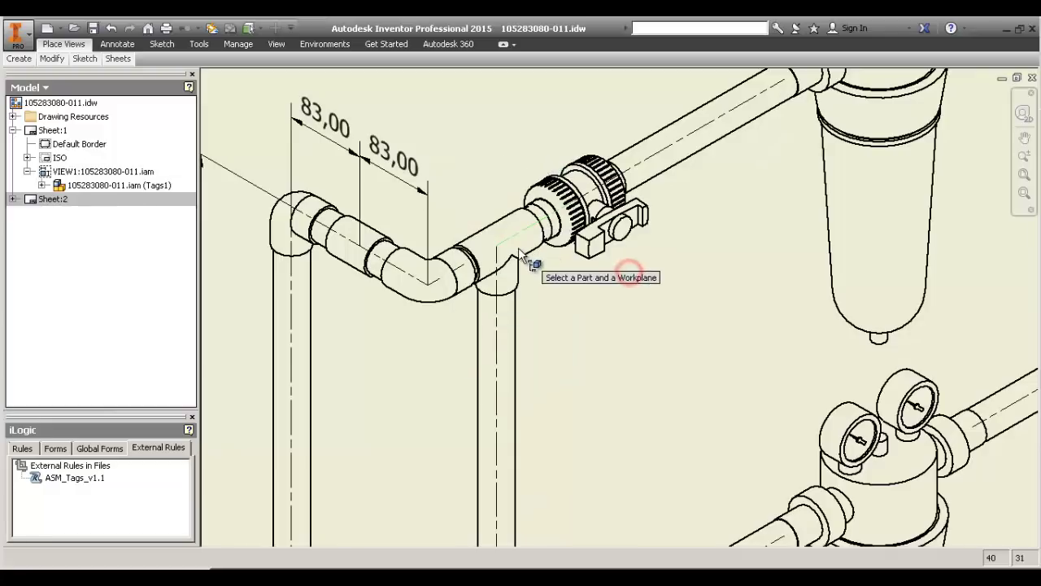
pyautogui.click(520, 241)
pyautogui.click(504, 234)
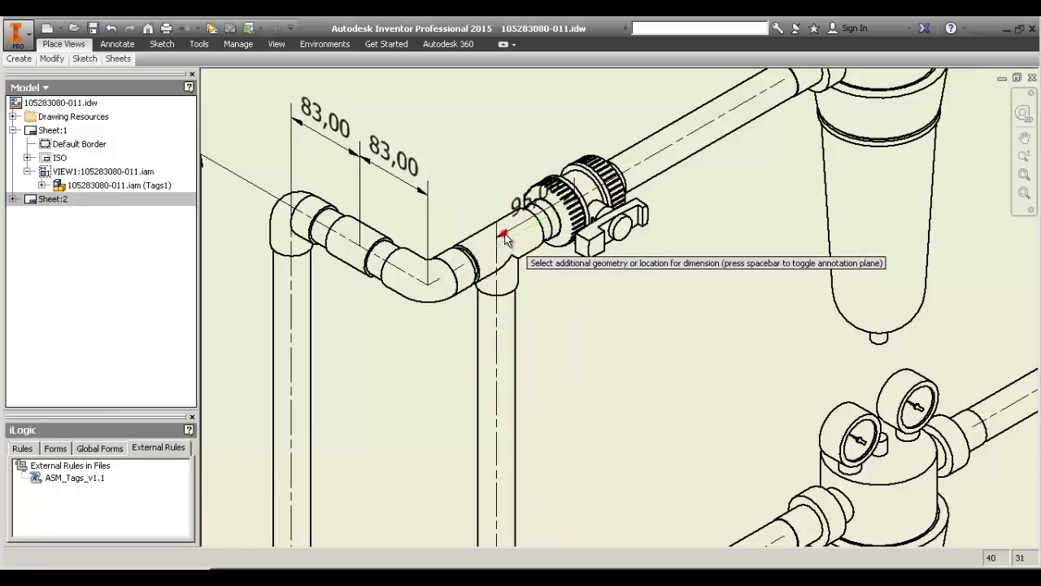
pyautogui.click(485, 166)
pyautogui.click(510, 332)
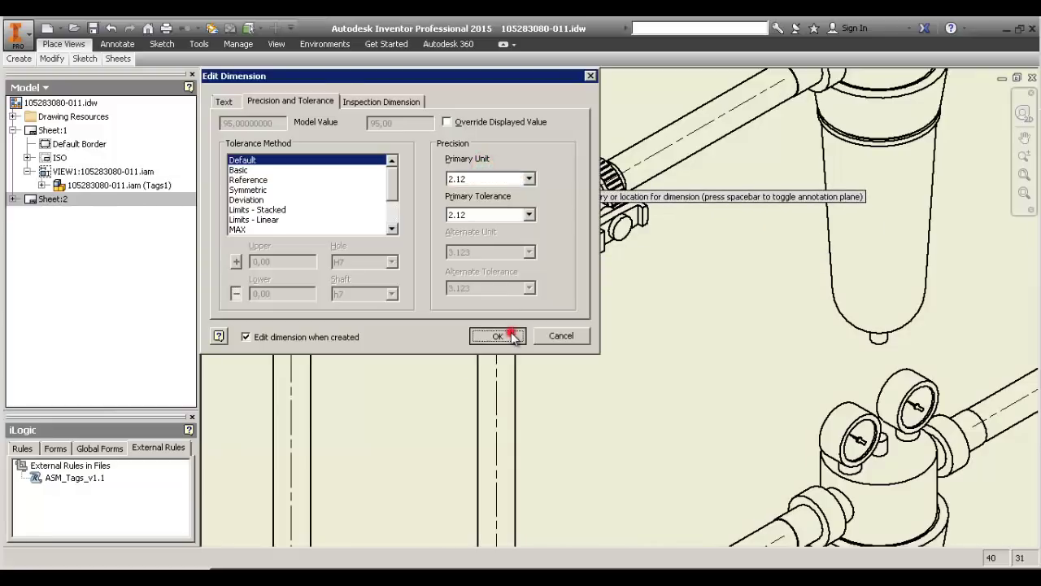
# Set the primary unit precision of the long vertical pipe's dimension to 1.1.
pyautogui.scroll(3, 470, 145)
pyautogui.click(372, 224)
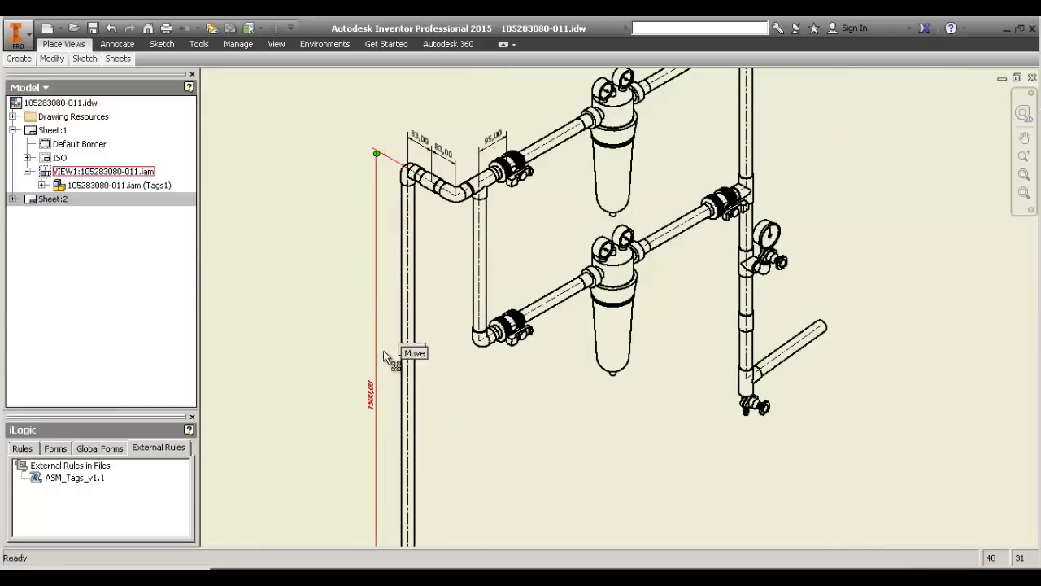
pyautogui.scroll(4, 376, 403)
pyautogui.click(373, 407)
pyautogui.click(517, 179)
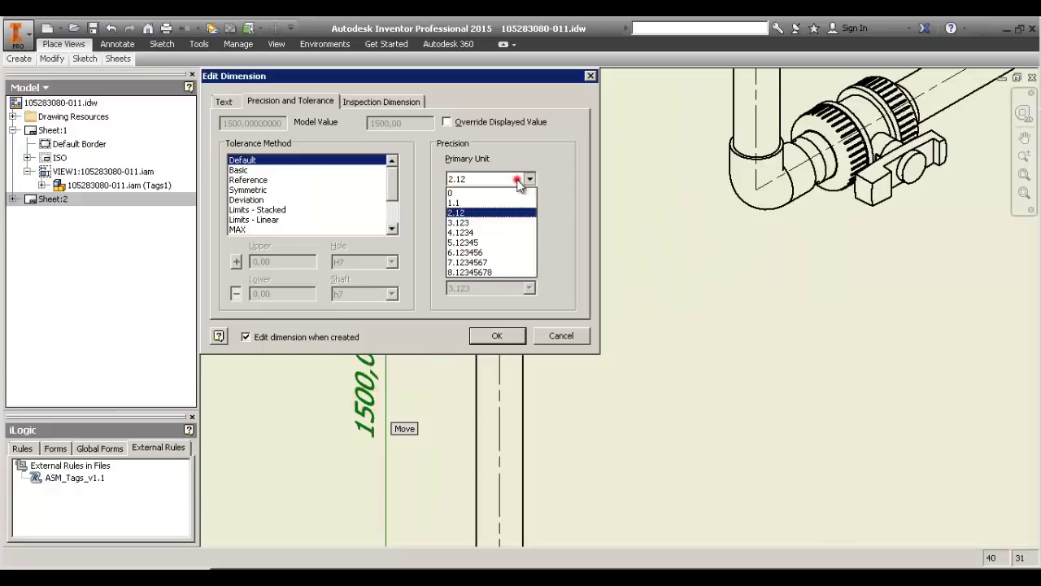
pyautogui.click(516, 202)
pyautogui.click(497, 335)
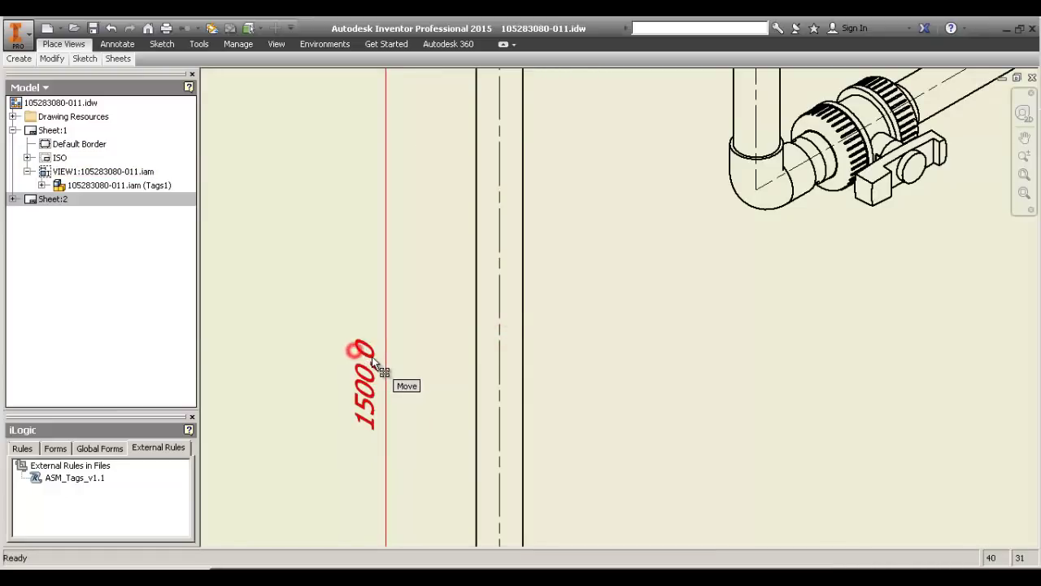
# Set the primary unit precision of the long vertical pipe's dimension to 0.
pyautogui.doubleClick(372, 359)
pyautogui.click(480, 179)
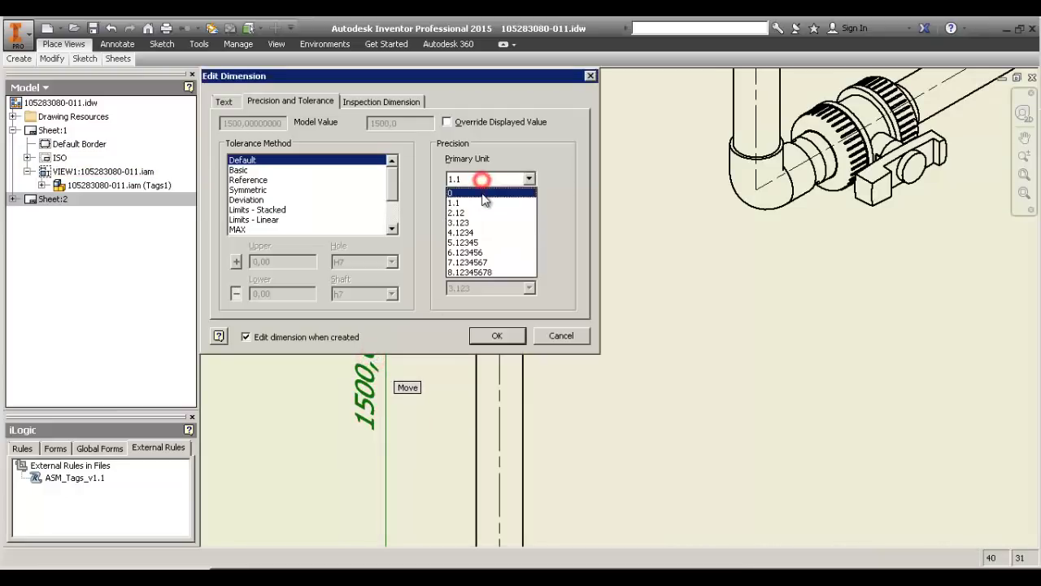
pyautogui.click(481, 191)
pyautogui.click(493, 335)
# Copy the properties of the long vertical pipe's dimension to the three dimensions along the upper pipe segments.
pyautogui.rightClick(371, 382)
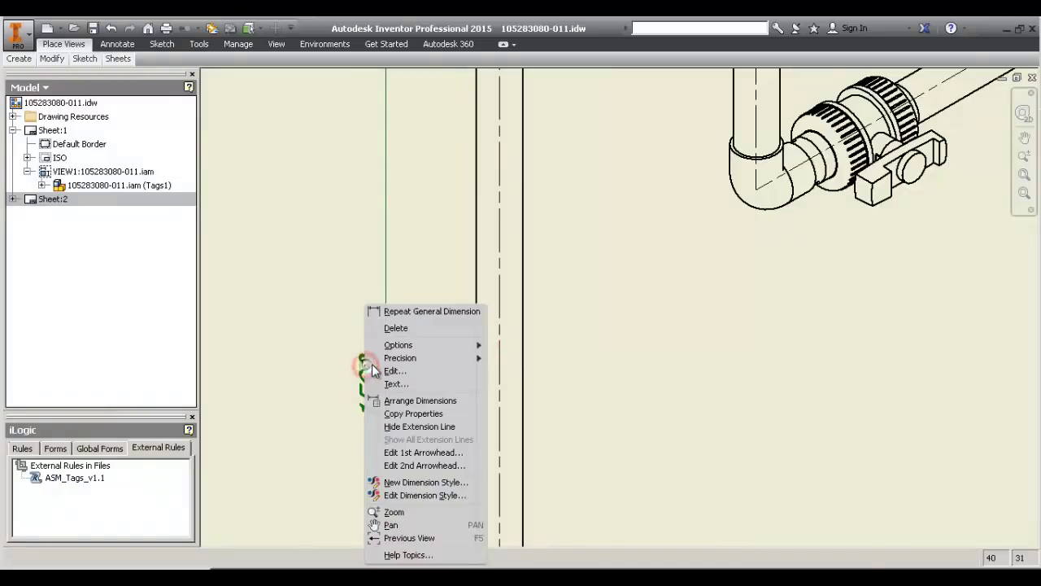
pyautogui.click(427, 413)
pyautogui.scroll(4, 416, 355)
pyautogui.moveTo(517, 122); pyautogui.dragTo(393, 279)
pyautogui.scroll(-4, 444, 128)
pyautogui.rightClick(442, 113)
pyautogui.click(487, 124)
# Examine the reformatted dimensions around the upper elbows, tee and ball valve.
pyautogui.scroll(3, 505, 285)
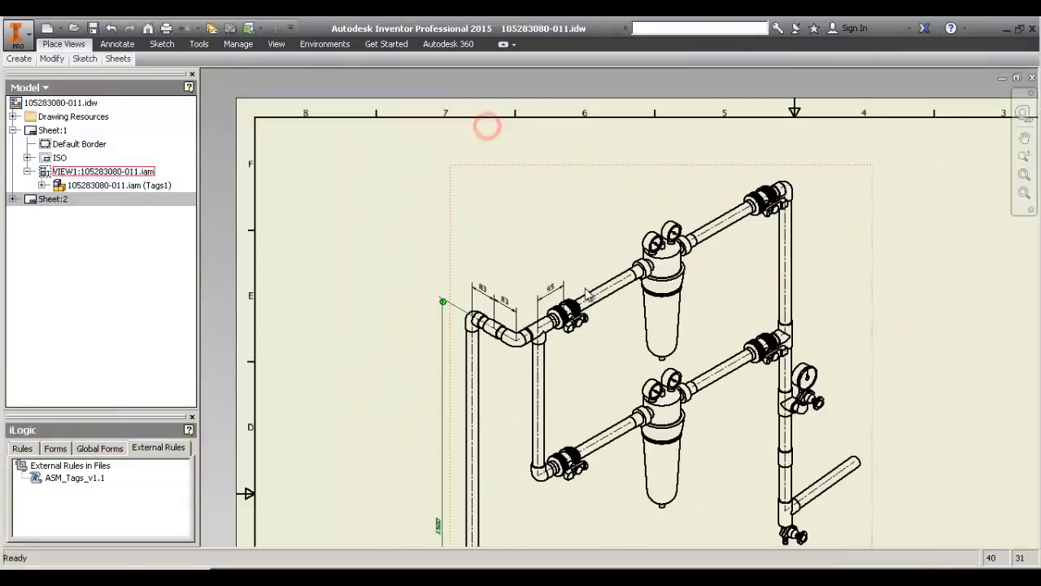
pyautogui.moveTo(548, 304); pyautogui.dragTo(527, 280, button='middle')
pyautogui.scroll(2, 530, 286)
pyautogui.scroll(1, 505, 333)
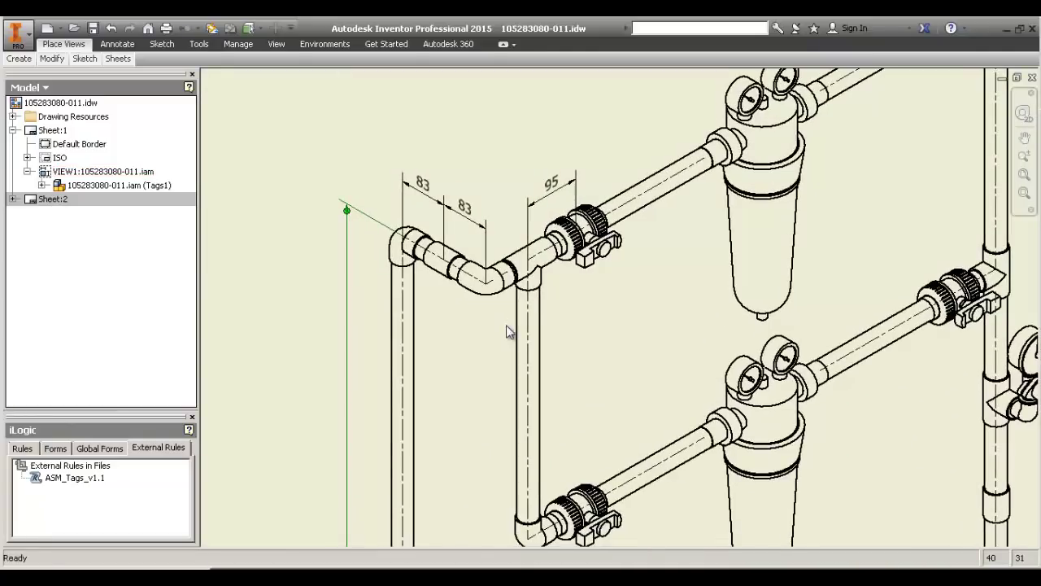
pyautogui.scroll(1, 478, 249)
pyautogui.scroll(-1, 444, 269)
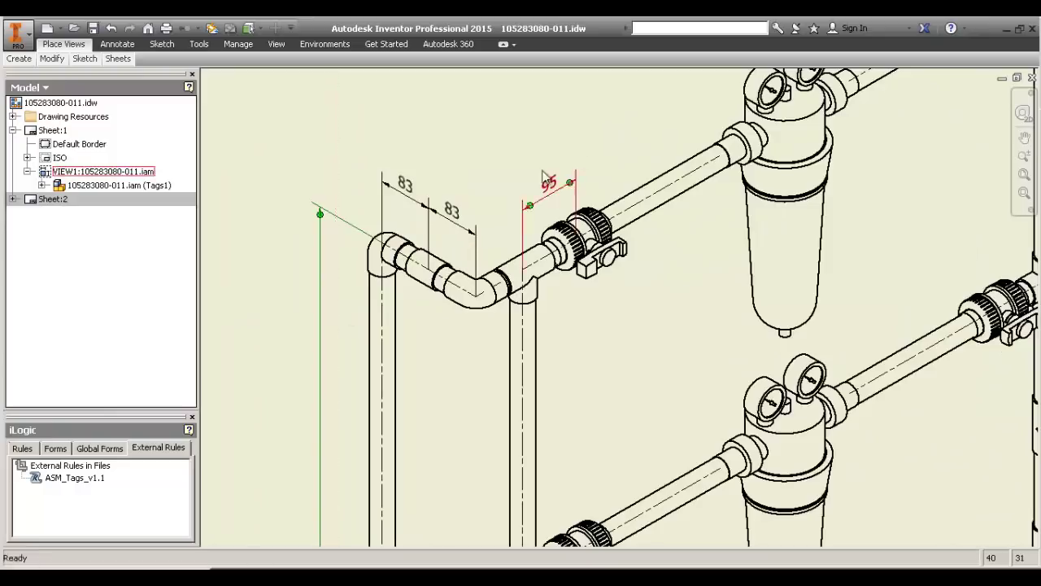
pyautogui.moveTo(517, 340)
pyautogui.mouseDown(button='middle')
pyautogui.moveTo(356, 302)
pyautogui.moveTo(534, 318)
pyautogui.moveTo(320, 298)
pyautogui.mouseUp(button='middle')
pyautogui.moveTo(474, 322)
pyautogui.mouseDown(button='middle')
pyautogui.moveTo(436, 251)
pyautogui.moveTo(528, 208)
pyautogui.mouseUp(button='middle')
pyautogui.scroll(4, 458, 247)
pyautogui.scroll(-5, 404, 203)
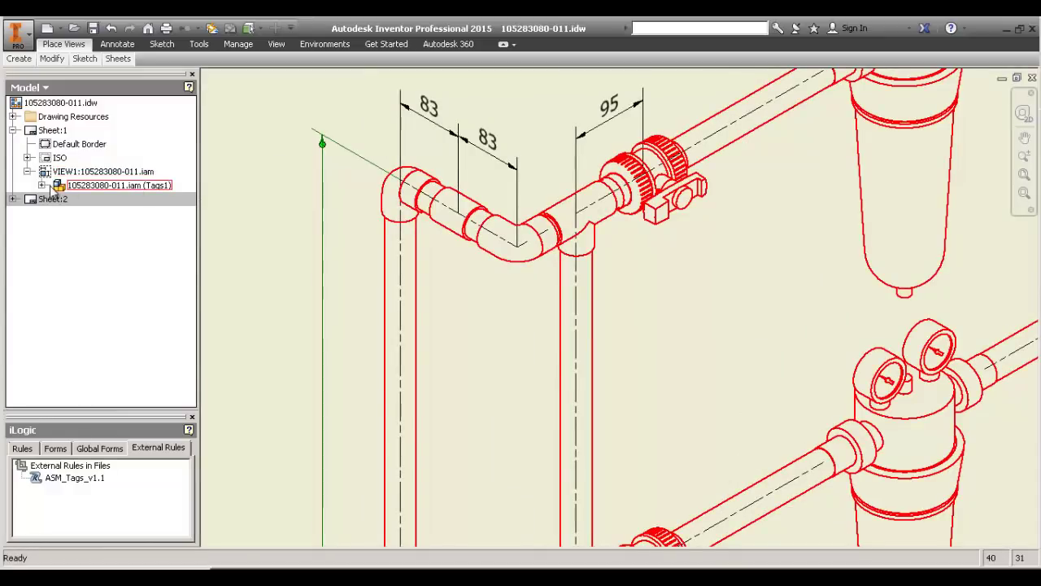
# Expand VIEW1's source assembly down to Run02 and check its Include Route Centerlines option.
pyautogui.click(42, 186)
pyautogui.click(56, 226)
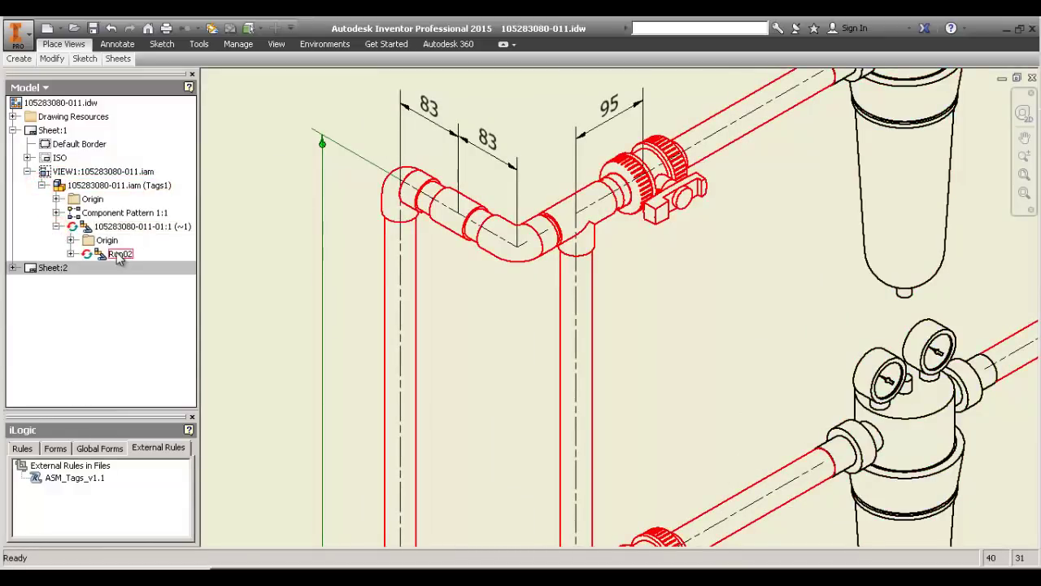
pyautogui.rightClick(114, 253)
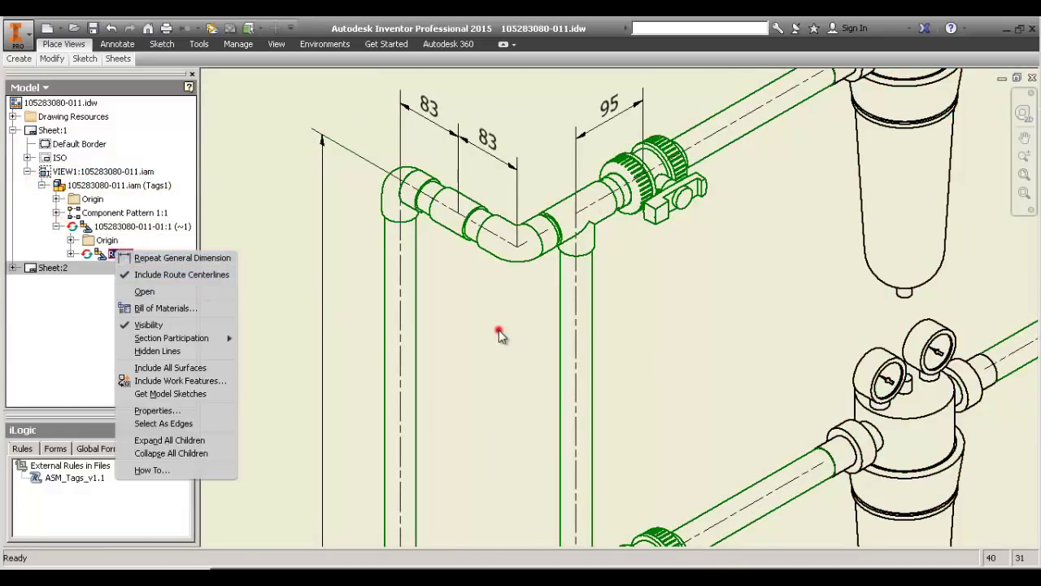
pyautogui.scroll(-4, 557, 280)
pyautogui.scroll(3, 480, 203)
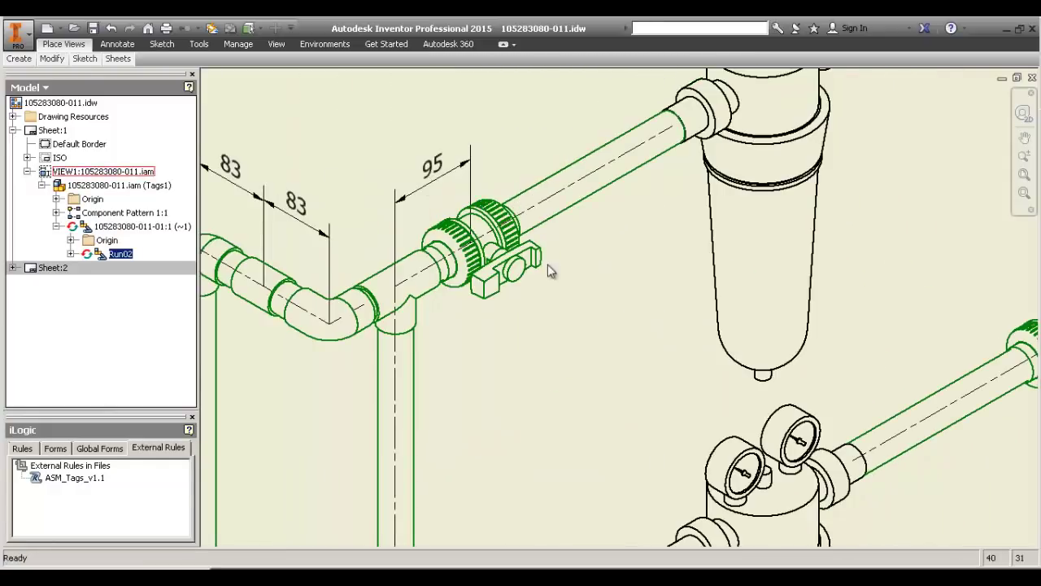
# Dimension the vertical distance between the centerlines of the upper and lower filter branches, placing the dimension beside the connecting vertical pipe.
pyautogui.scroll(-3, 547, 263)
pyautogui.moveTo(547, 263); pyautogui.dragTo(542, 202, button='middle')
pyautogui.click(540, 262)
pyautogui.press('d')
pyautogui.click(471, 205)
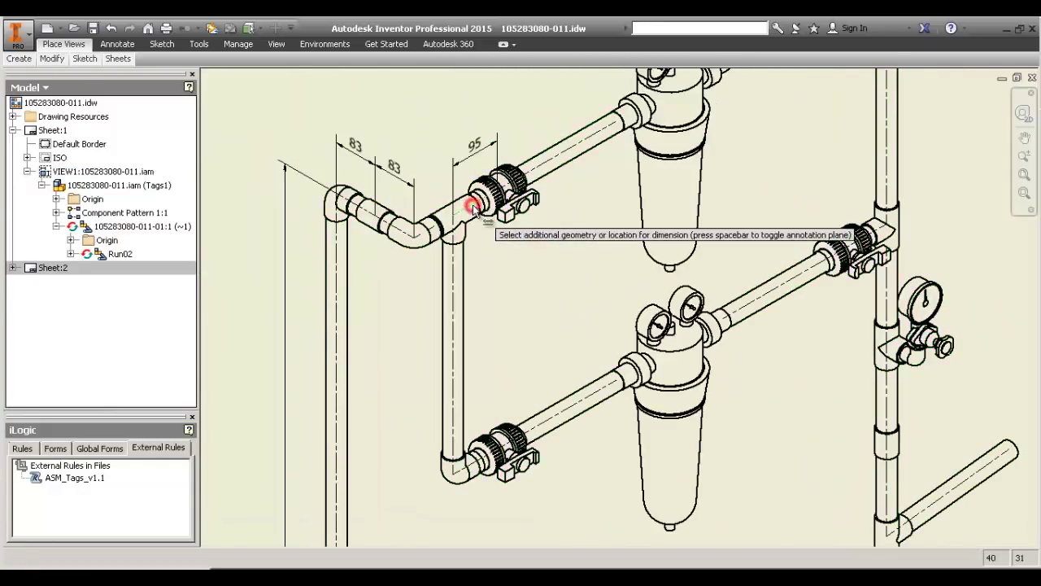
pyautogui.press('Escape')
pyautogui.press('d')
pyautogui.click(469, 207)
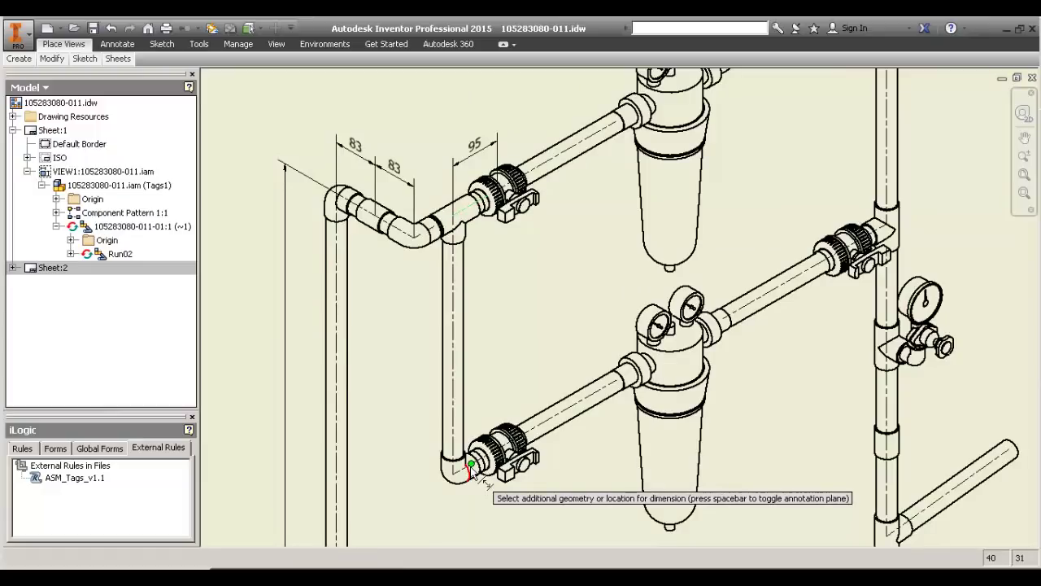
pyautogui.scroll(3, 480, 478)
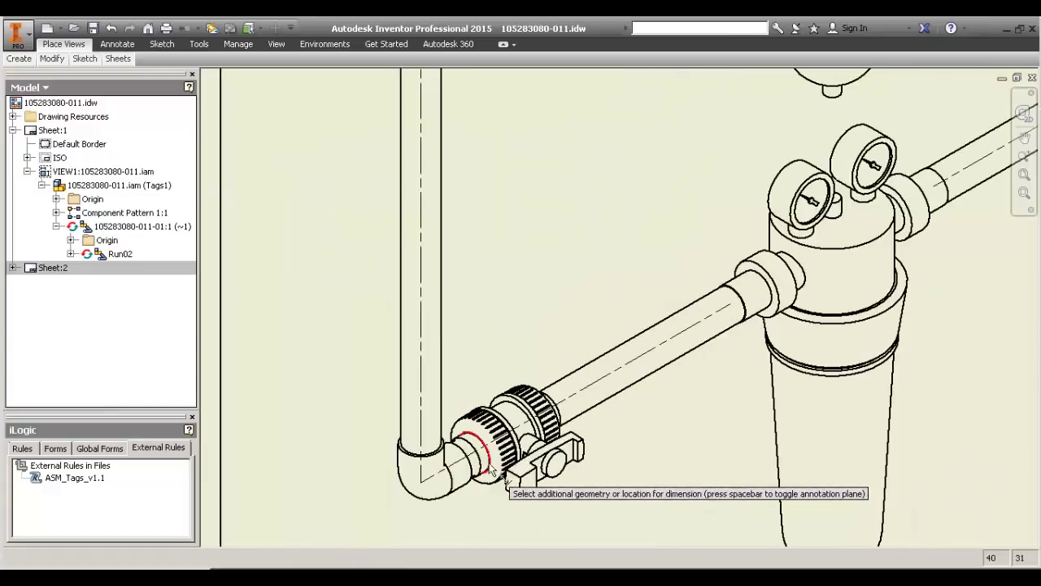
pyautogui.click(569, 419)
pyautogui.scroll(-3, 341, 390)
pyautogui.scroll(2, 345, 395)
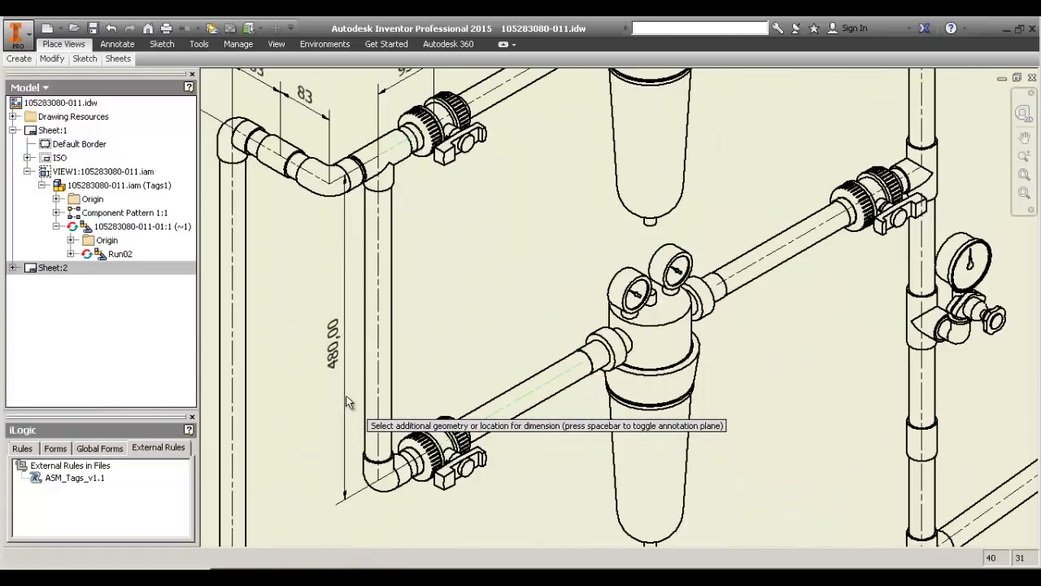
pyautogui.click(346, 395)
pyautogui.click(504, 337)
# Expand Sheet:2 in the browser tree and examine the filters, outlet ball valves and pipes of the two filter branches.
pyautogui.scroll(-6, 462, 346)
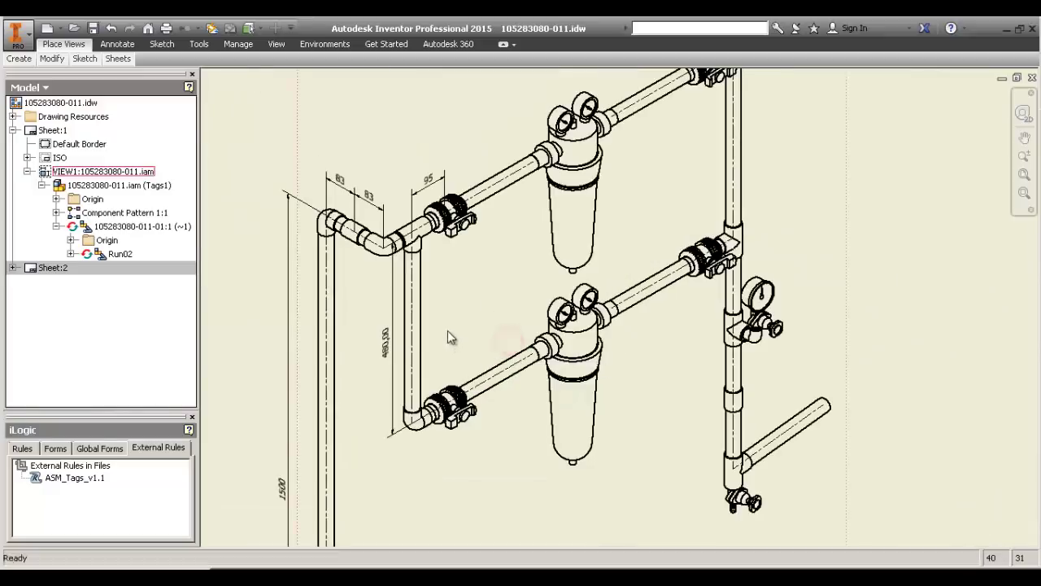
pyautogui.moveTo(533, 340)
pyautogui.mouseDown(button='middle')
pyautogui.moveTo(534, 195)
pyautogui.moveTo(537, 289)
pyautogui.mouseUp(button='middle')
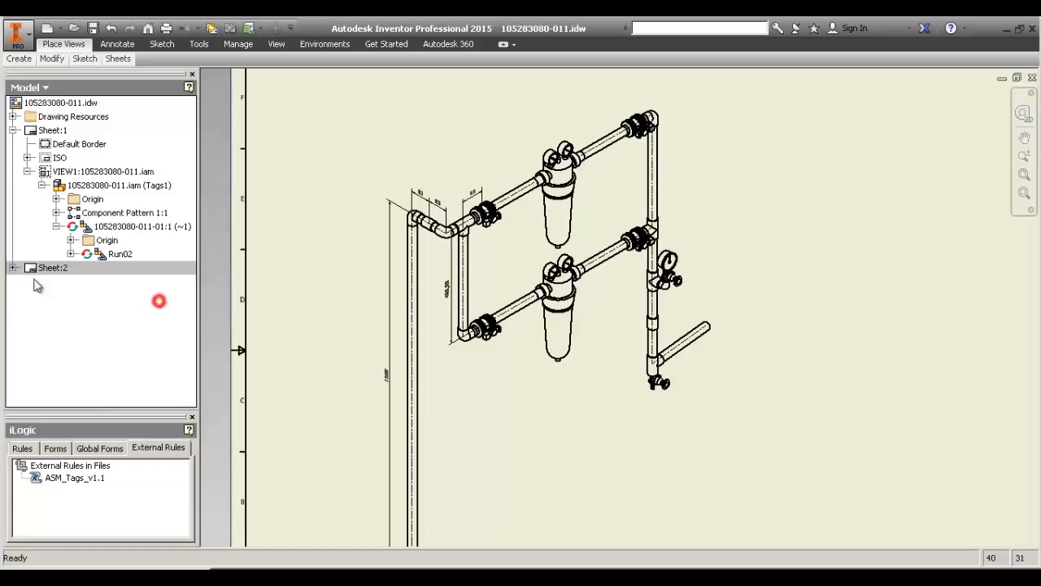
pyautogui.click(13, 267)
pyautogui.click(732, 168)
pyautogui.scroll(3, 636, 100)
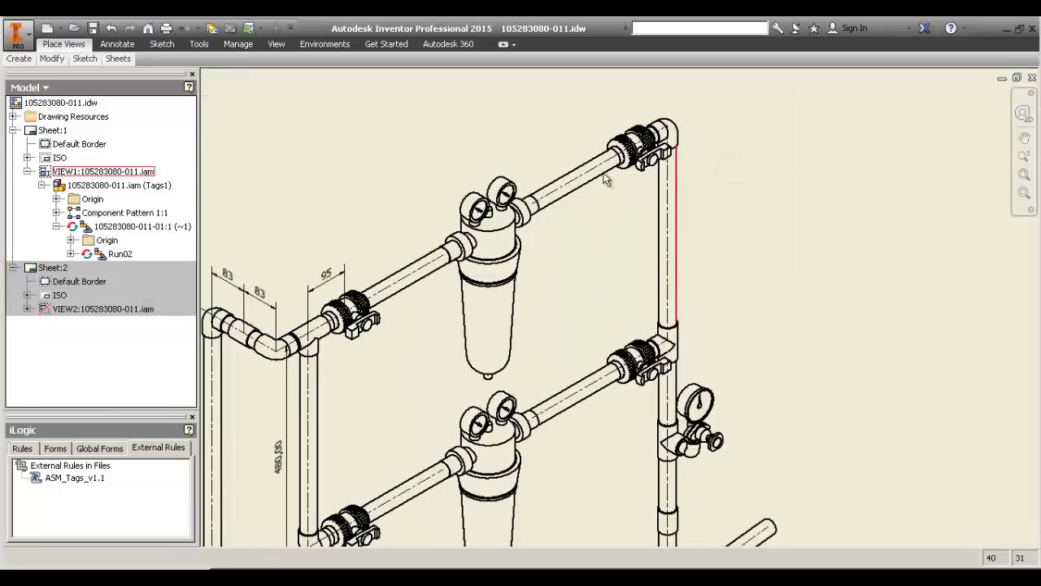
pyautogui.scroll(4, 606, 180)
pyautogui.scroll(-3, 597, 184)
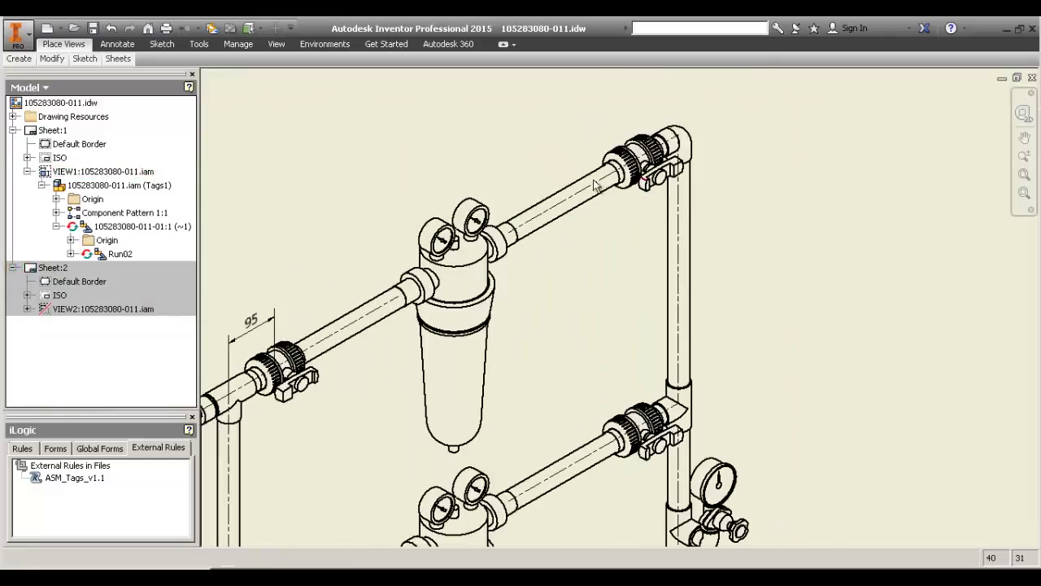
pyautogui.scroll(-2, 595, 186)
pyautogui.scroll(3, 613, 289)
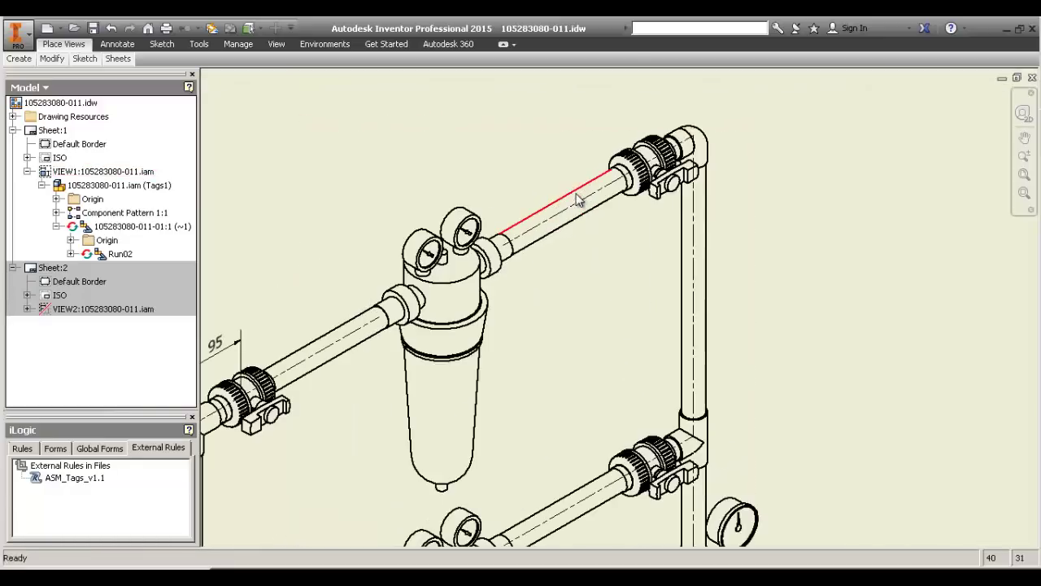
pyautogui.scroll(2, 602, 288)
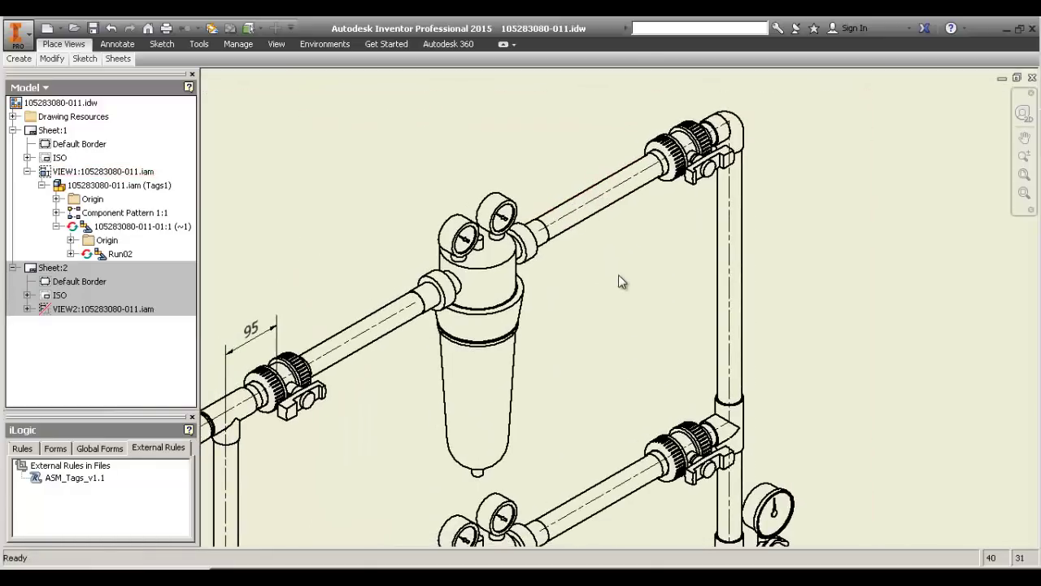
pyautogui.scroll(-3, 651, 269)
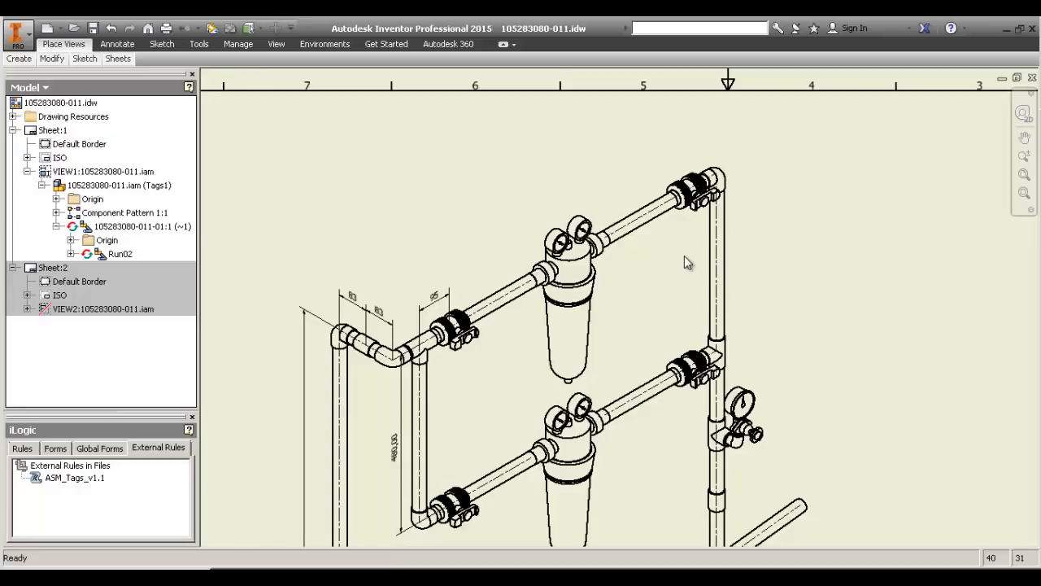
pyautogui.scroll(2, 701, 200)
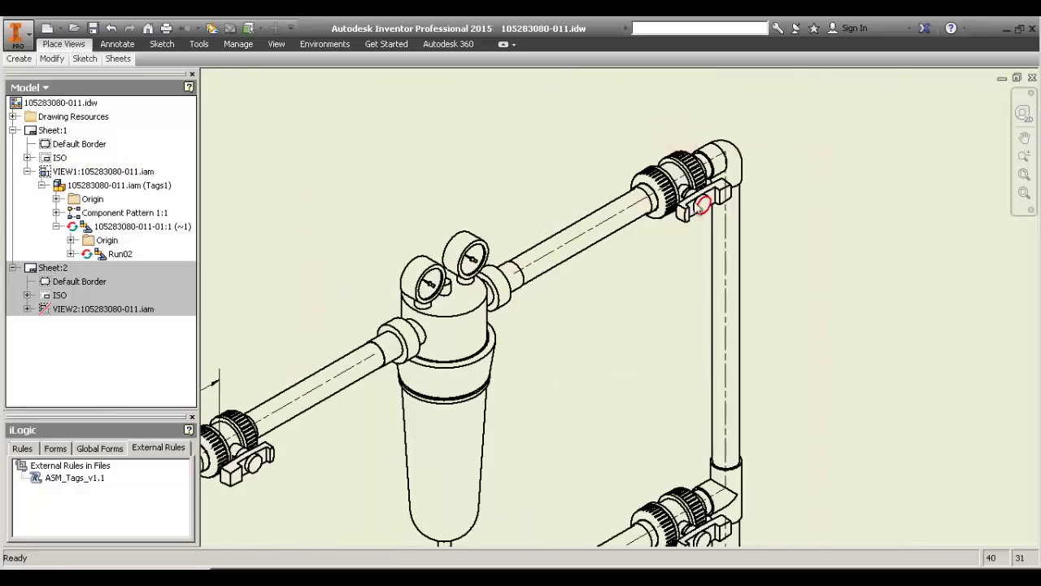
pyautogui.scroll(-2, 512, 273)
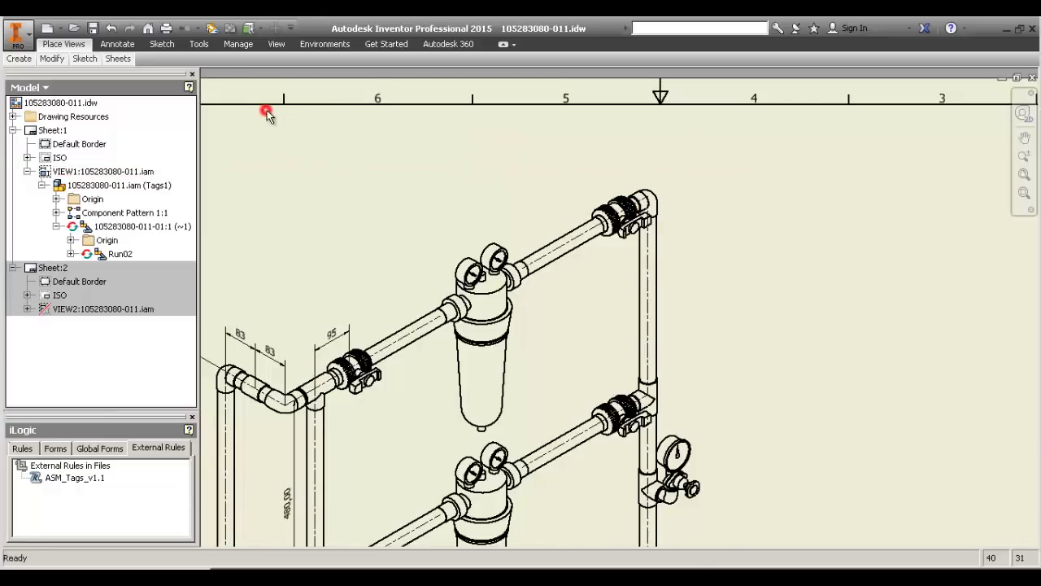
# Check the Property Display setting of the Tags balloon style in the Style and Standard Editor.
pyautogui.click(3, 111)
pyautogui.click(130, 58)
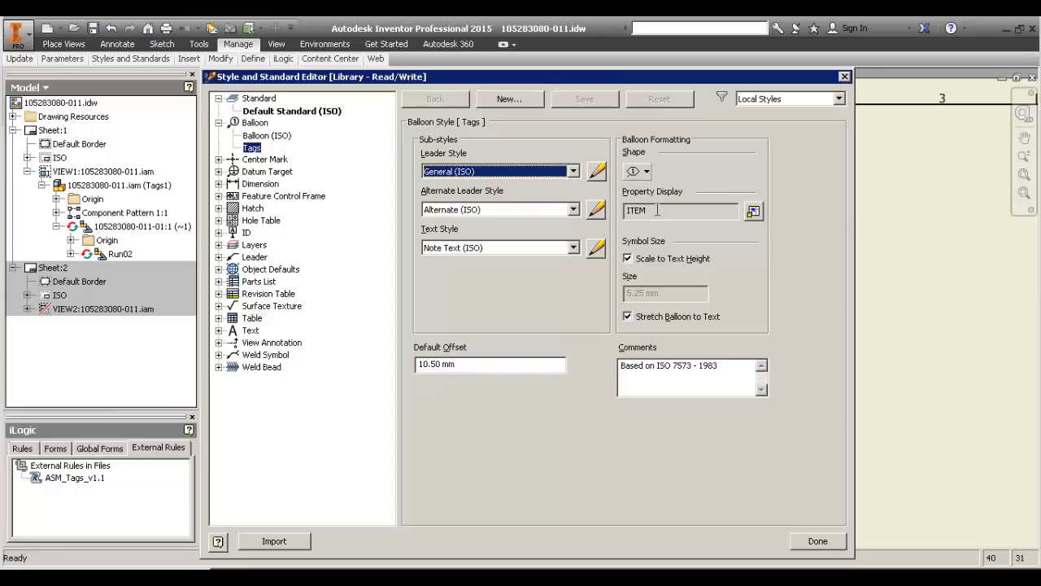
pyautogui.moveTo(657, 210); pyautogui.dragTo(633, 213)
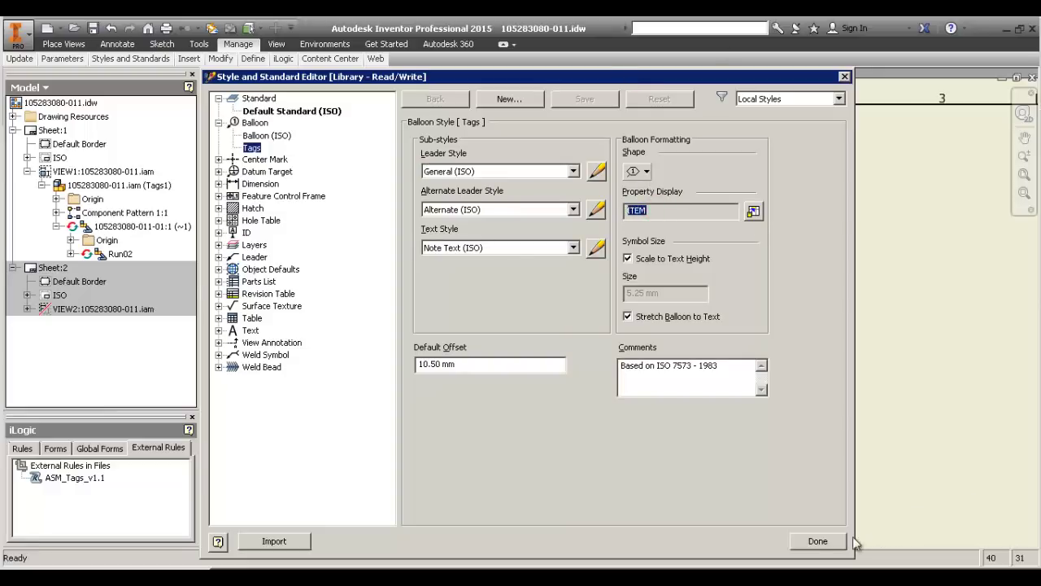
pyautogui.click(825, 543)
# Examine the ball valves, gauges and filters shown in VIEW1 as candidates for tag balloons.
pyautogui.scroll(3, 732, 218)
pyautogui.moveTo(801, 288)
pyautogui.mouseDown(button='middle')
pyautogui.moveTo(709, 179)
pyautogui.moveTo(745, 259)
pyautogui.mouseUp(button='middle')
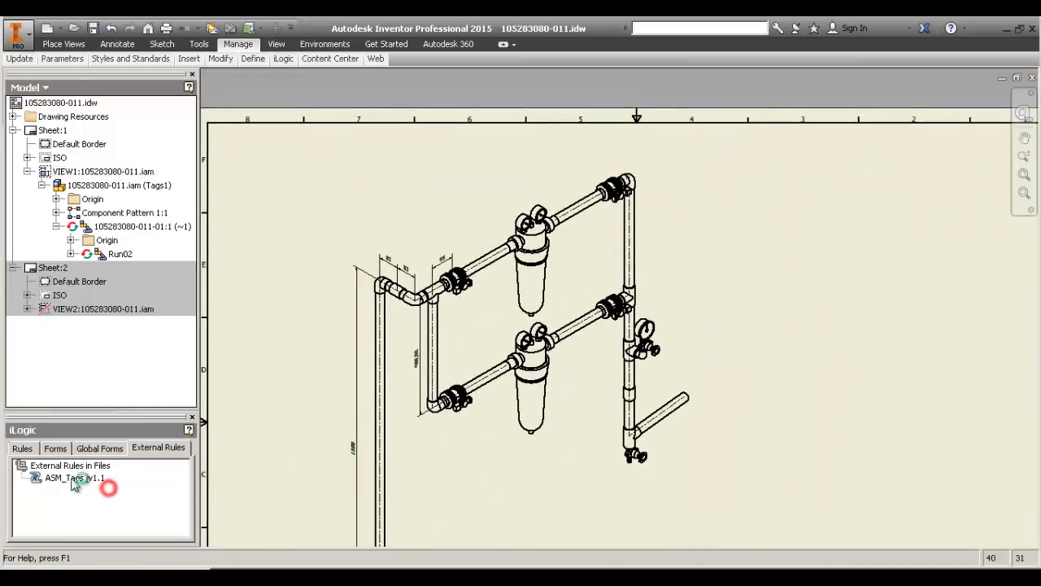
pyautogui.click(692, 233)
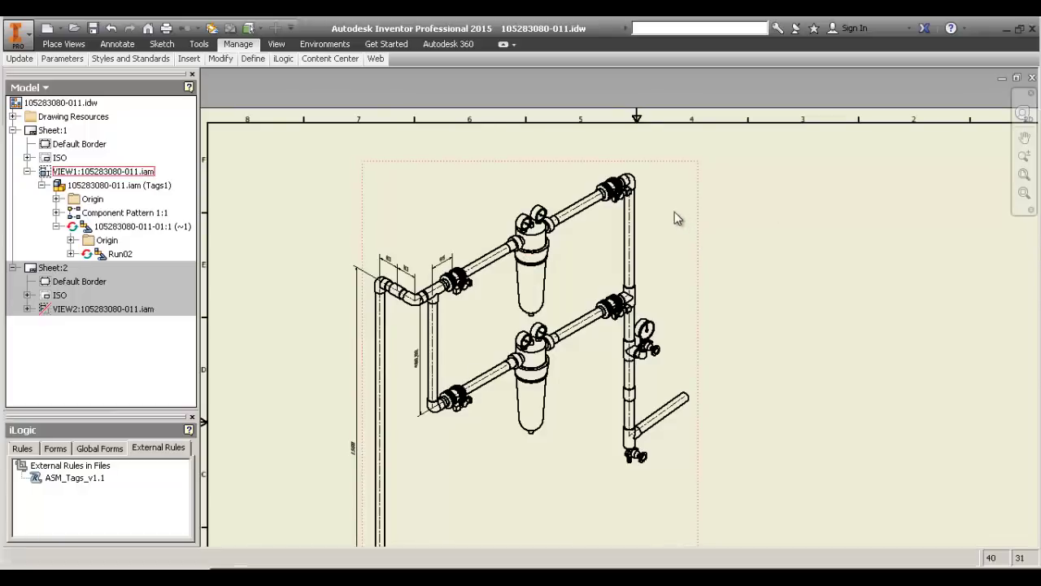
pyautogui.scroll(5, 674, 214)
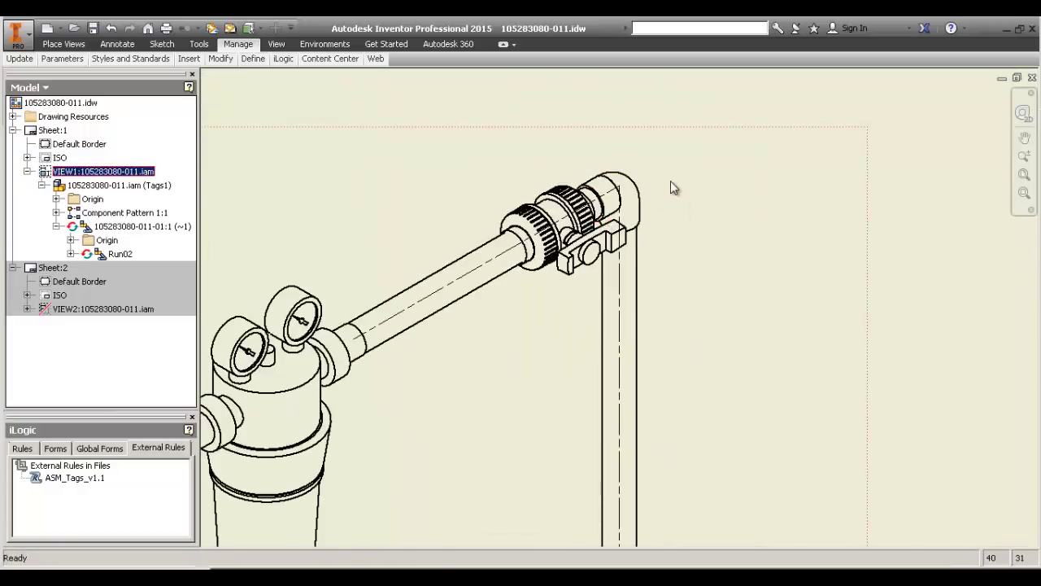
pyautogui.scroll(-3, 671, 181)
pyautogui.moveTo(707, 278); pyautogui.dragTo(712, 254, button='middle')
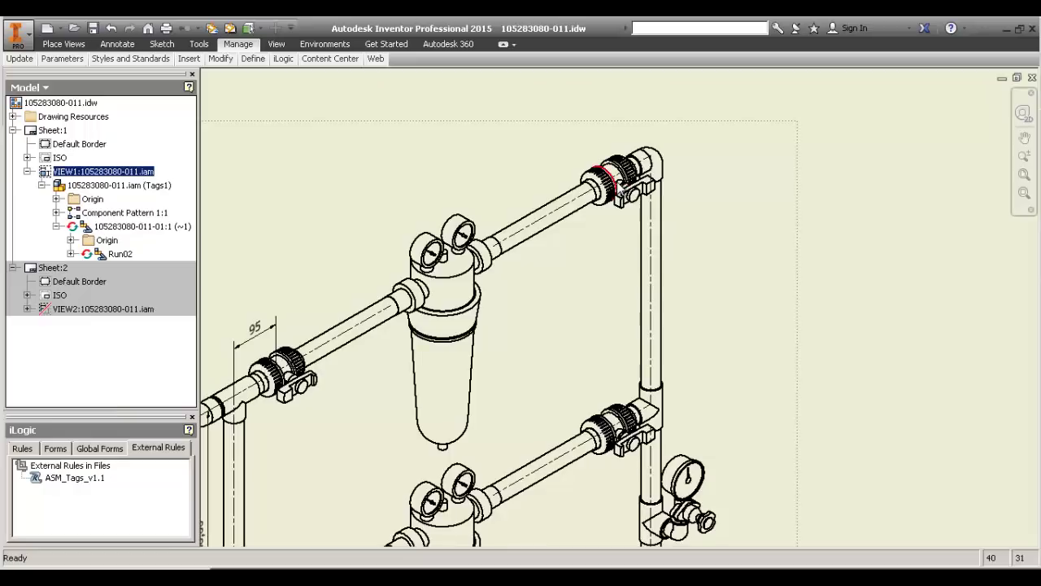
pyautogui.scroll(-2, 622, 184)
pyautogui.moveTo(681, 200); pyautogui.dragTo(685, 200, button='middle')
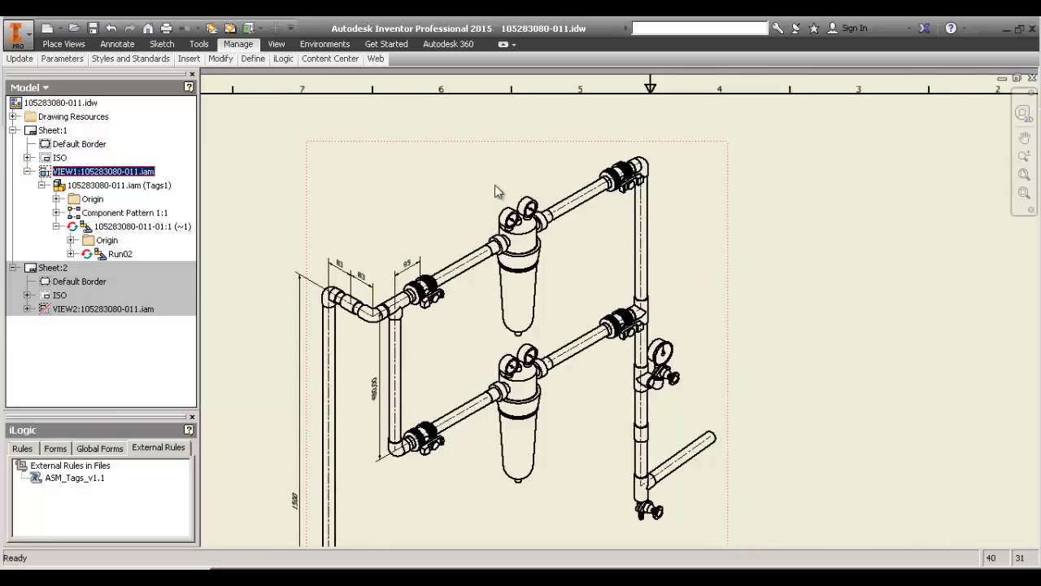
pyautogui.click(573, 125)
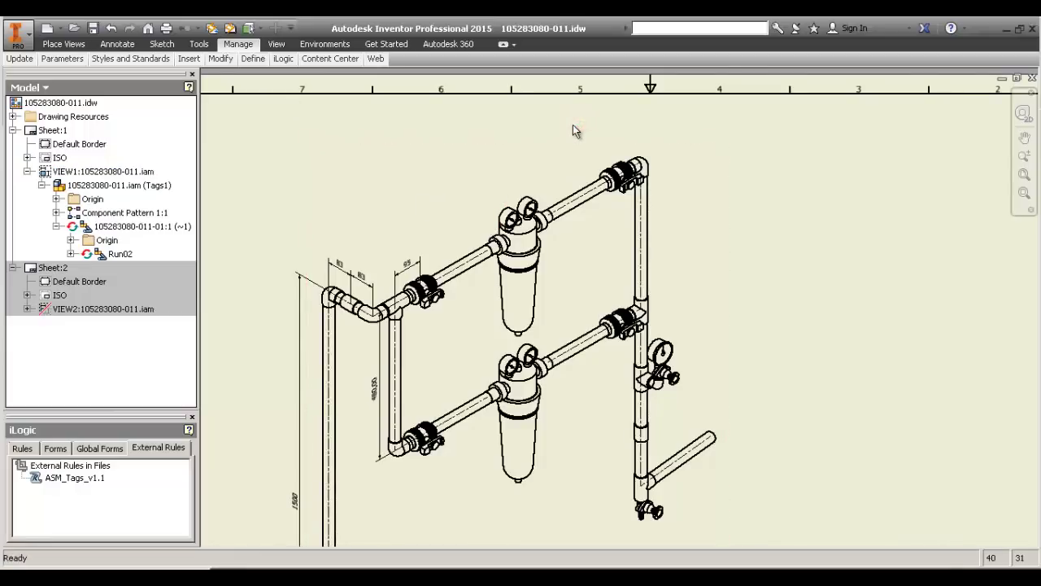
pyautogui.moveTo(681, 212); pyautogui.dragTo(640, 169, button='middle')
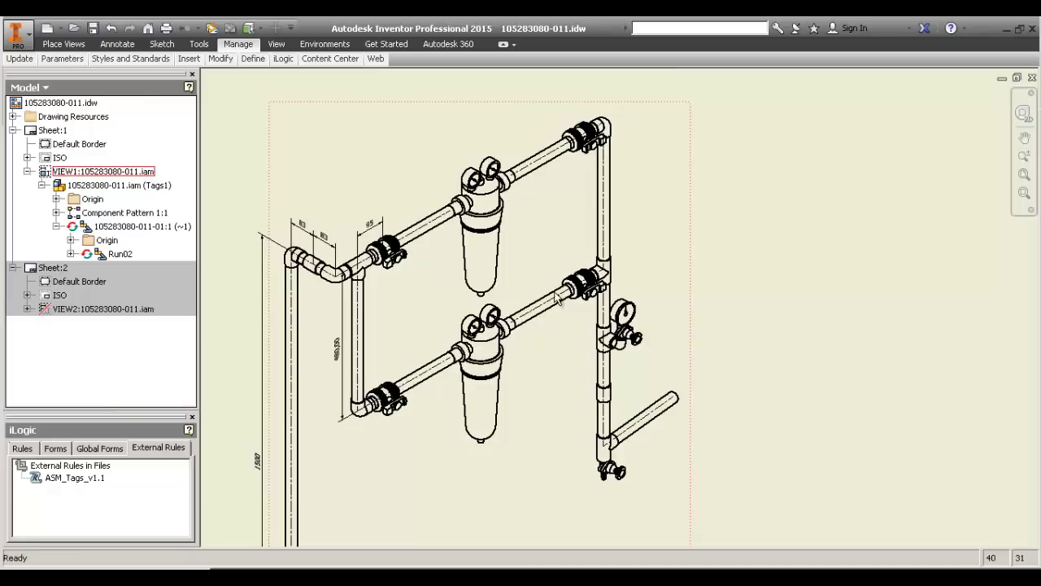
pyautogui.moveTo(493, 228); pyautogui.dragTo(523, 228, button='middle')
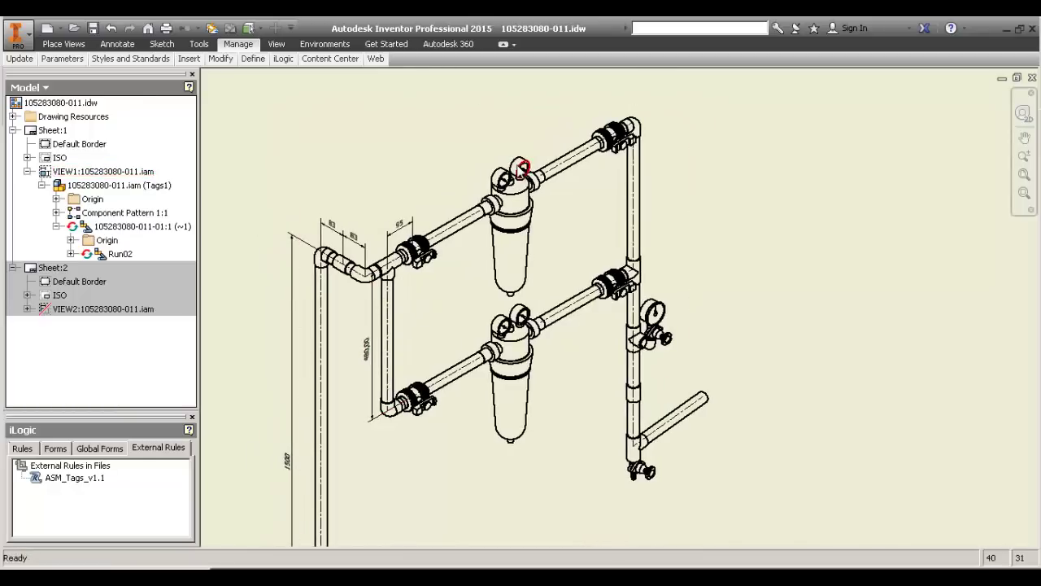
pyautogui.scroll(2, 523, 156)
pyautogui.scroll(-3, 527, 192)
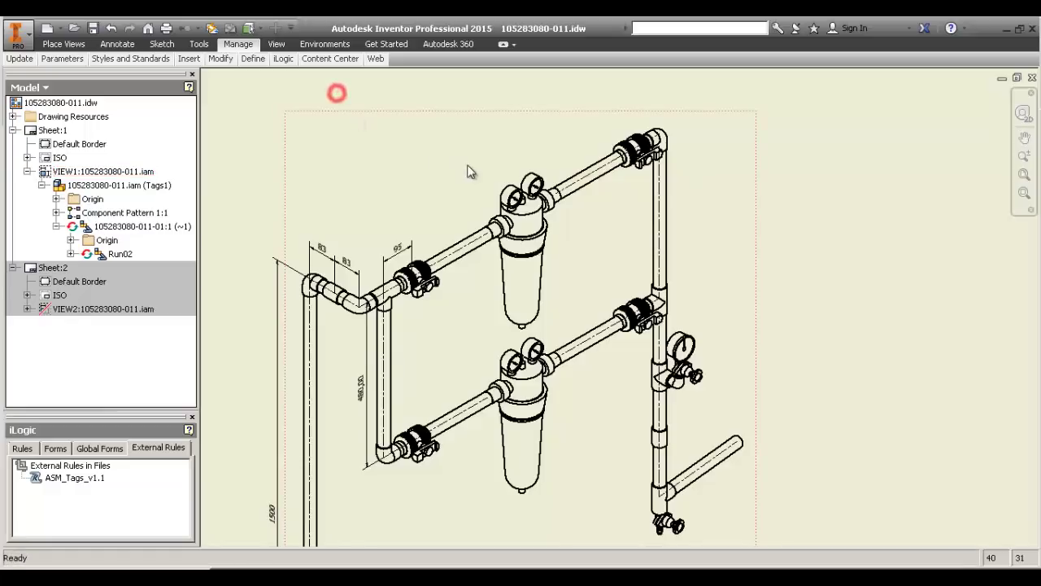
# Start a balloon on the upper filter branch's outlet ball valve, accepting the Structured BOM view.
pyautogui.write('B')
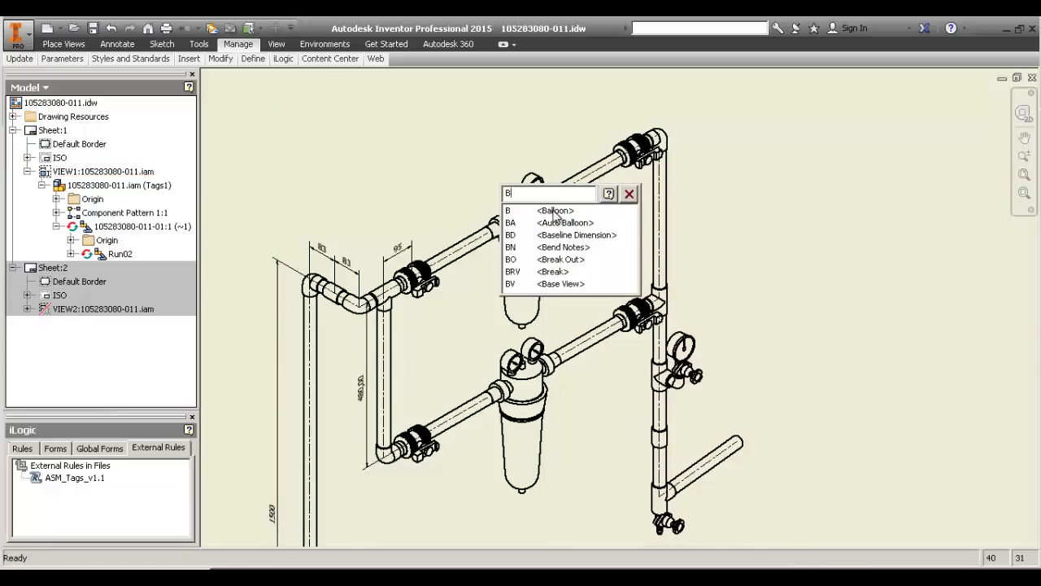
pyautogui.click(553, 211)
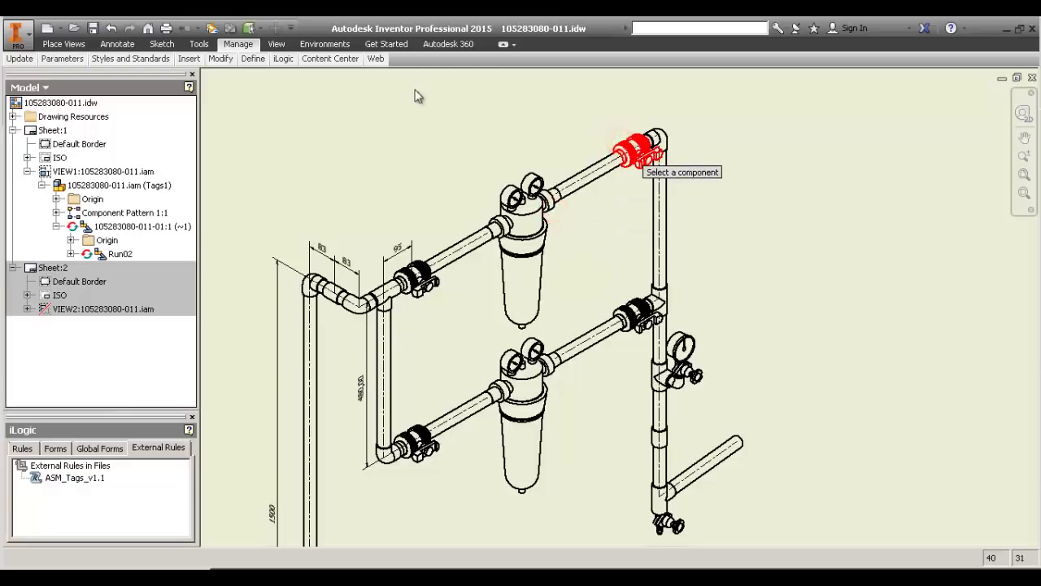
pyautogui.click(635, 153)
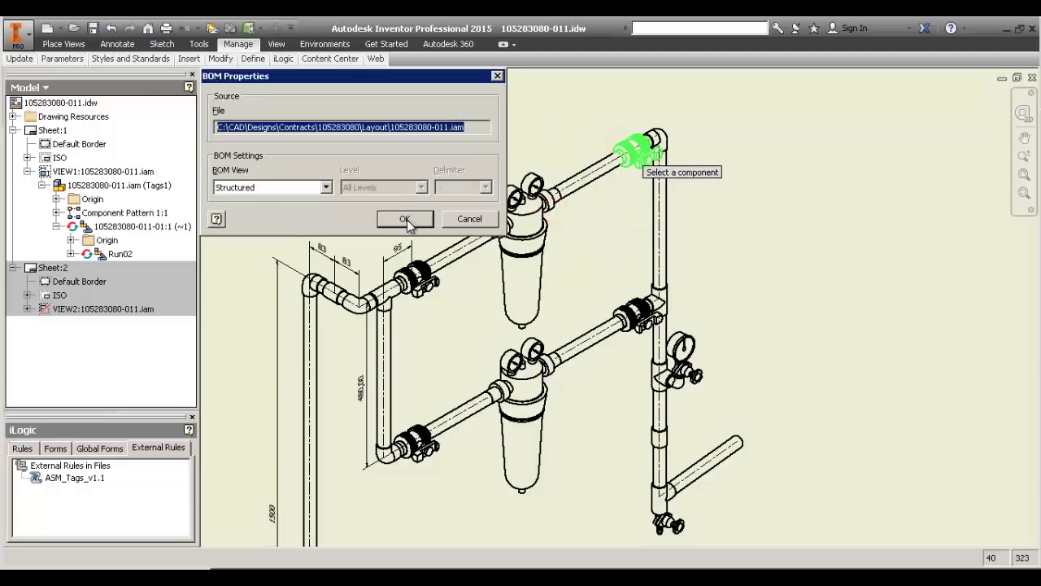
pyautogui.click(405, 220)
# Switch the balloon style to Tags and place the balloon above the upper branch's outlet ball valve.
pyautogui.moveTo(88, 63)
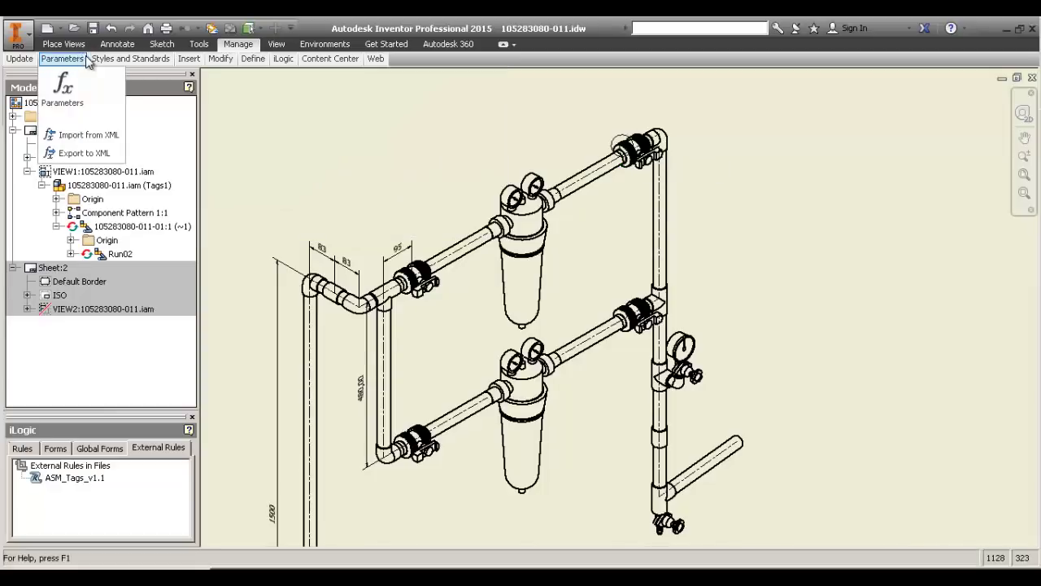
pyautogui.click(65, 44)
pyautogui.click(116, 44)
pyautogui.moveTo(222, 64)
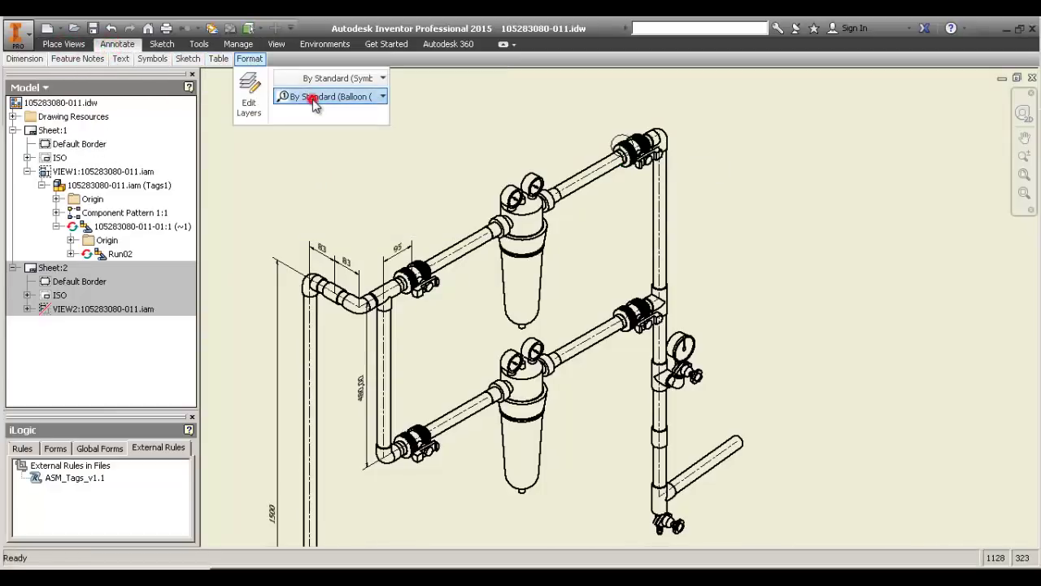
pyautogui.click(313, 96)
pyautogui.click(326, 144)
pyautogui.click(616, 132)
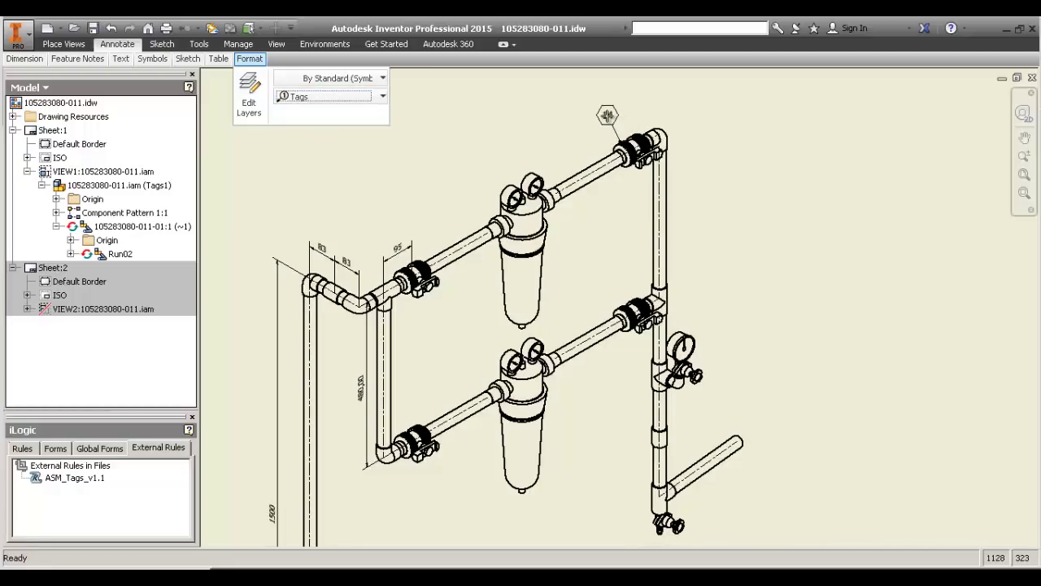
pyautogui.rightClick(595, 111)
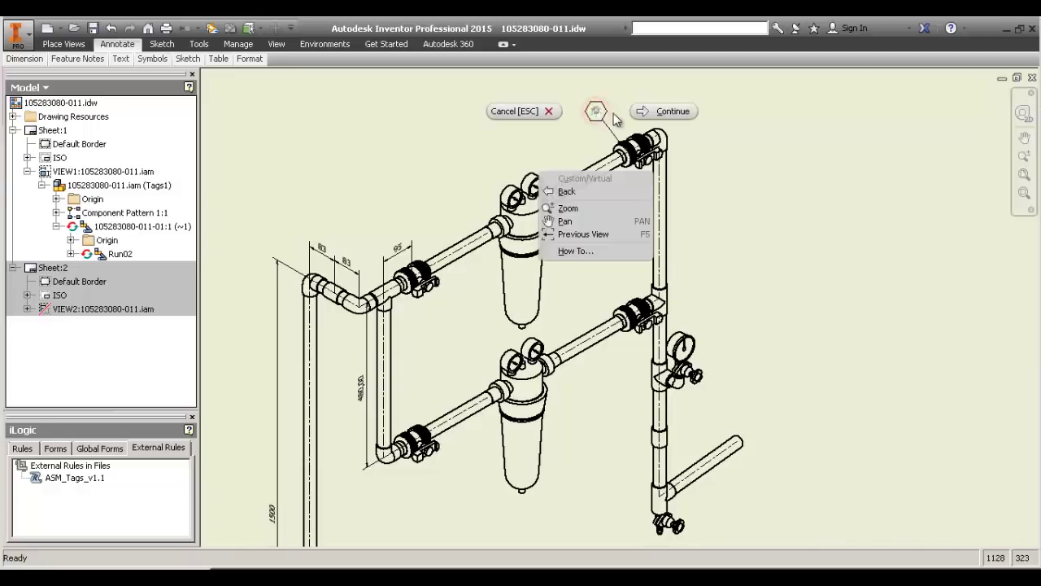
pyautogui.click(655, 111)
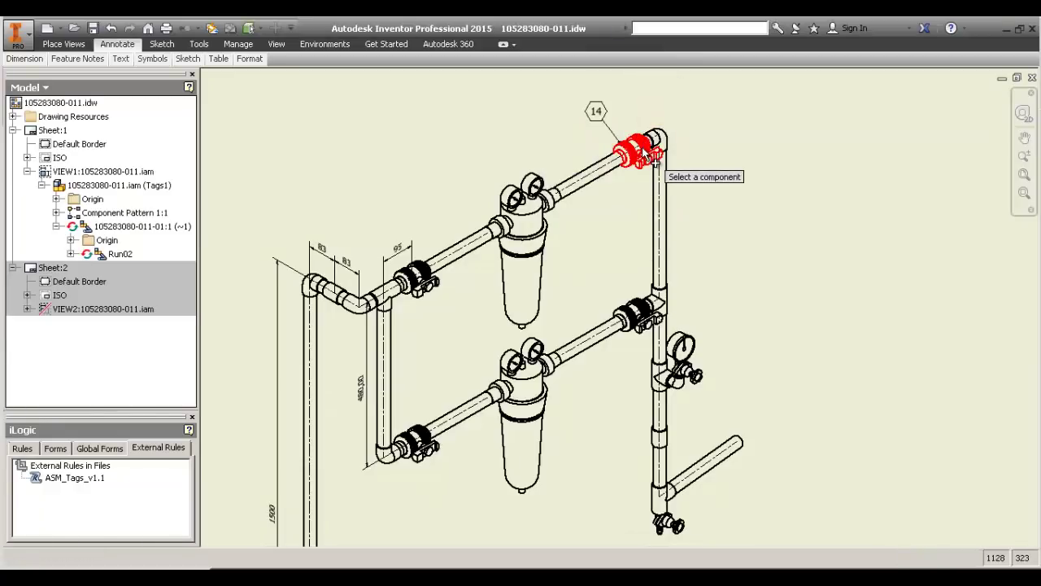
# Place a second Tags balloon on the upper branch's outlet ball valve, beside the first one.
pyautogui.click(640, 145)
pyautogui.rightClick(630, 111)
pyautogui.click(704, 106)
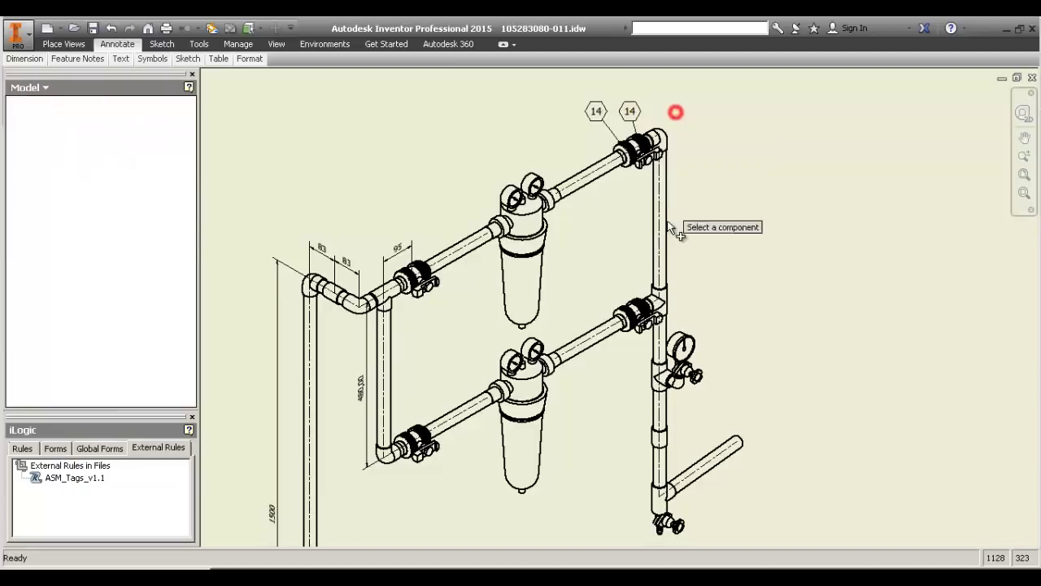
# Place Tags balloons on both branches' inlet ball valves and on the lower branch's outlet ball valve.
pyautogui.click(442, 290)
pyautogui.rightClick(413, 204)
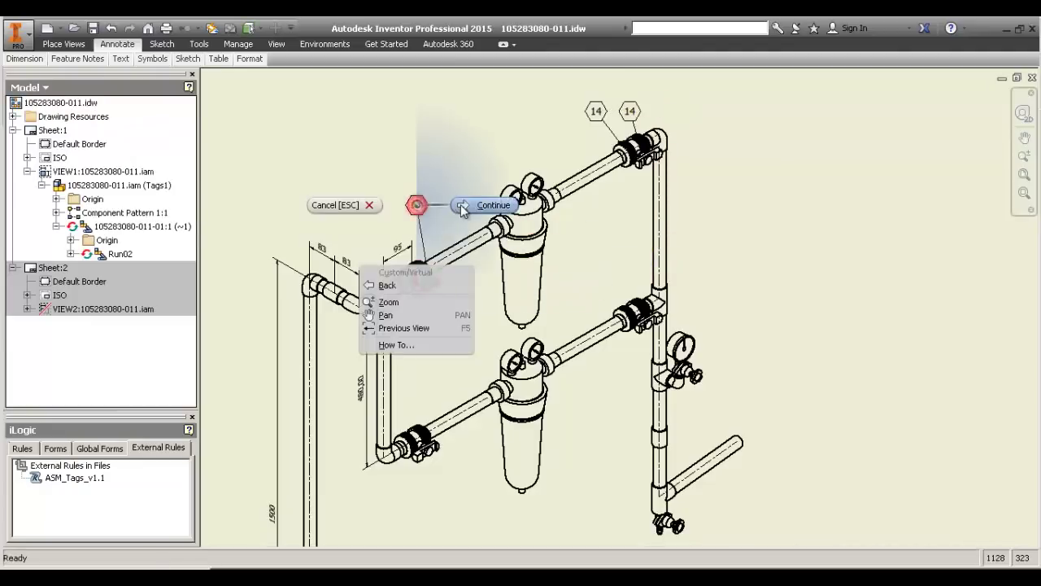
pyautogui.click(463, 205)
pyautogui.rightClick(410, 403)
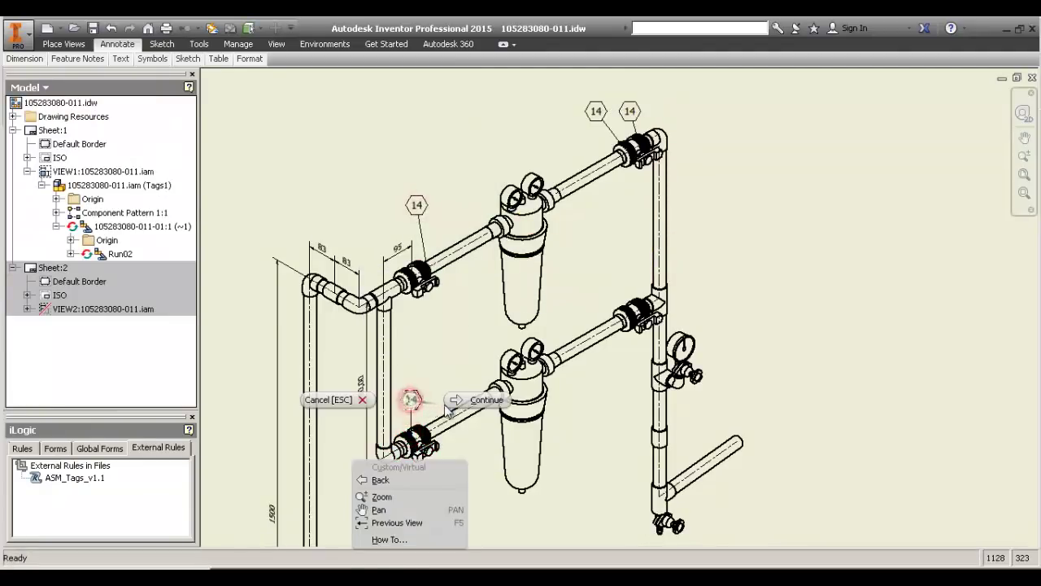
pyautogui.click(484, 400)
pyautogui.click(639, 311)
pyautogui.rightClick(617, 287)
pyautogui.click(690, 287)
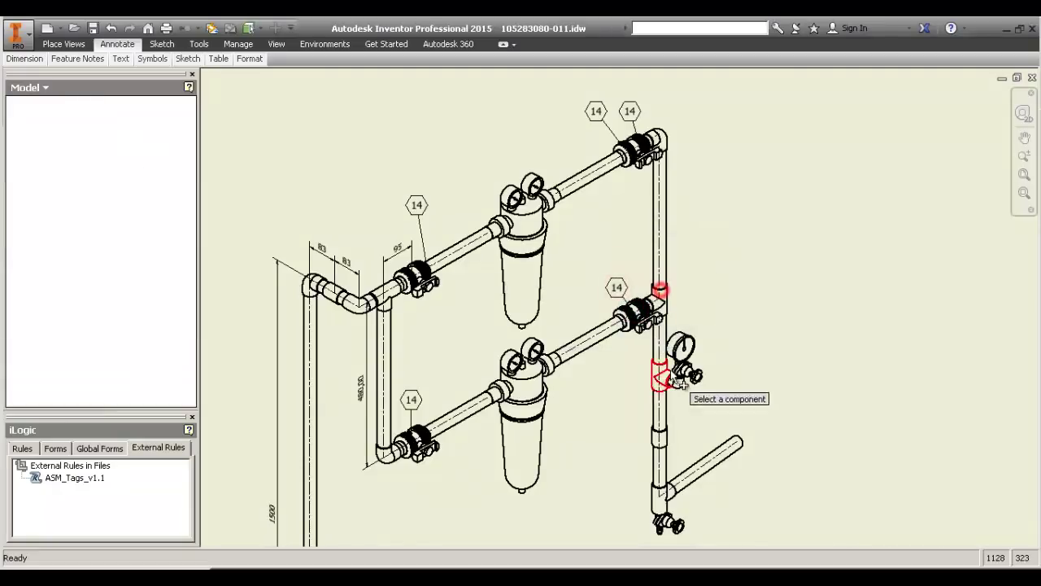
# Place Tags balloons on the pressure gauge of the vertical outlet pipe and on the drain valve below it, and end ballooning.
pyautogui.click(681, 356)
pyautogui.rightClick(752, 318)
pyautogui.click(801, 322)
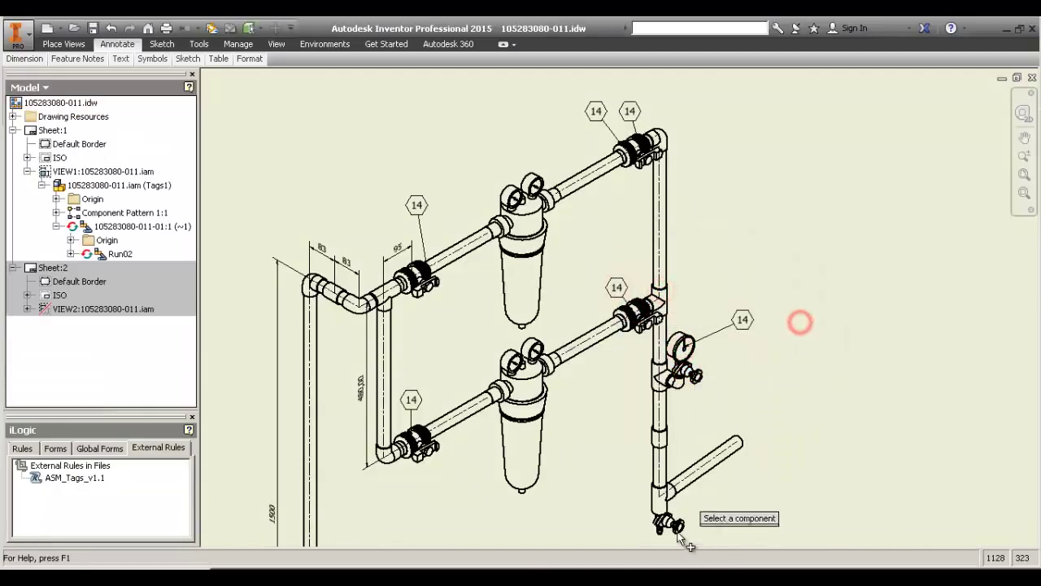
pyautogui.click(677, 526)
pyautogui.click(729, 516)
pyautogui.rightClick(730, 516)
pyautogui.click(765, 517)
pyautogui.rightClick(783, 353)
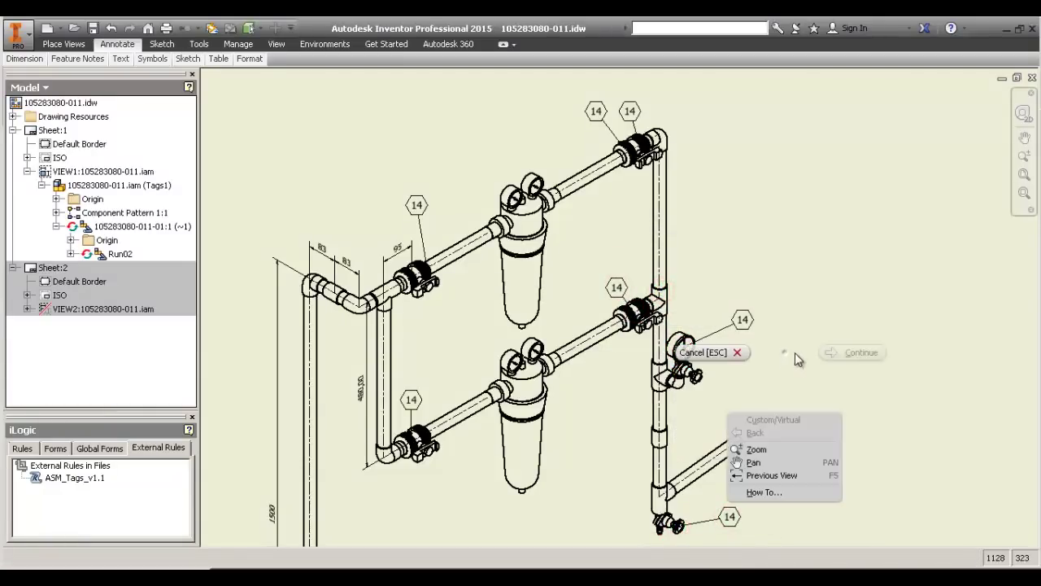
pyautogui.click(839, 353)
pyautogui.click(726, 350)
# Add the external iLogic rule DWG_Tags and read through its code without editing it.
pyautogui.click(86, 498)
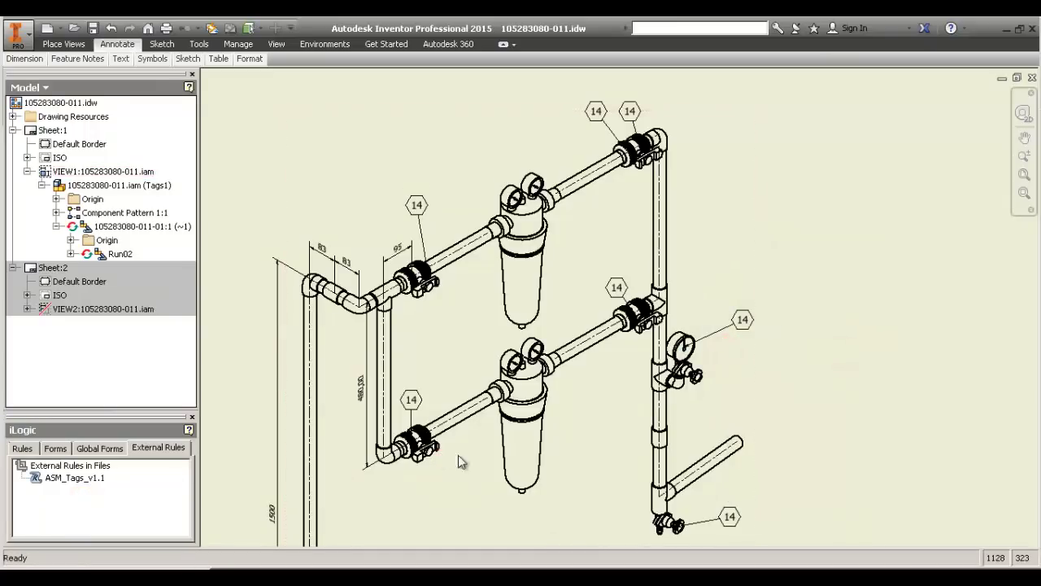
pyautogui.click(495, 490)
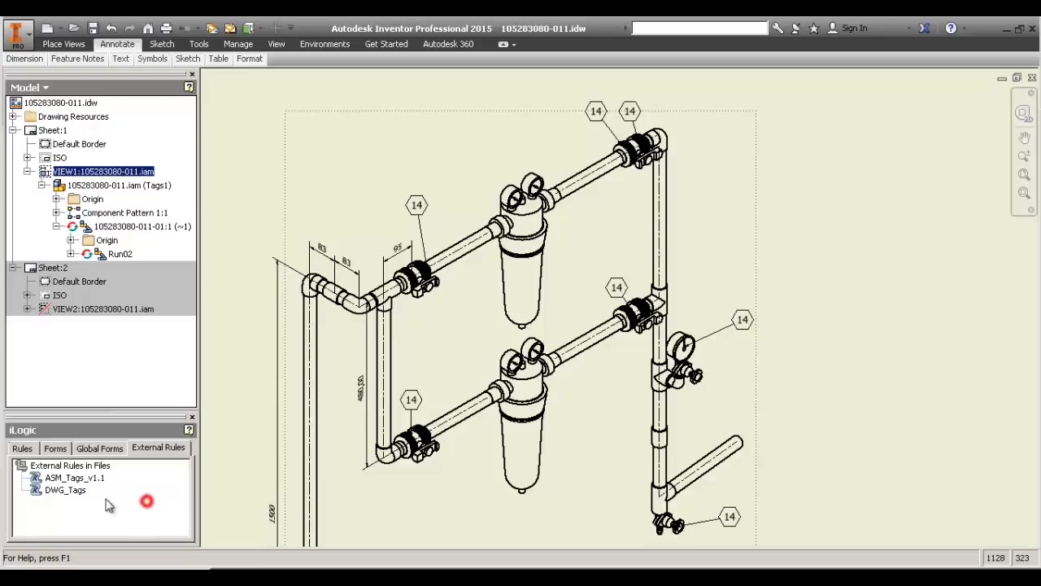
pyautogui.rightClick(62, 488)
pyautogui.click(107, 505)
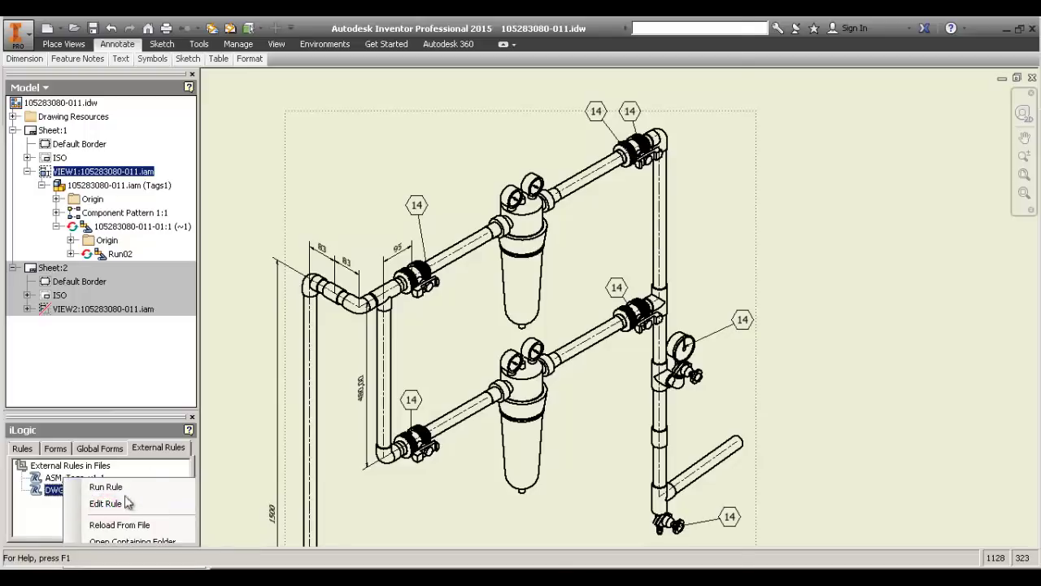
pyautogui.click(106, 503)
pyautogui.moveTo(727, 271); pyautogui.dragTo(730, 465)
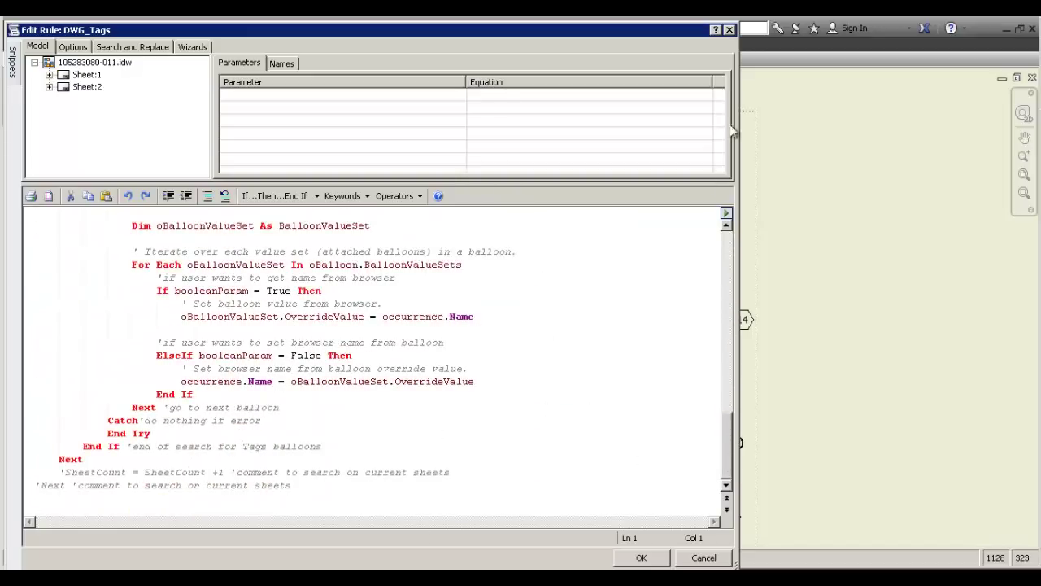
pyautogui.click(729, 30)
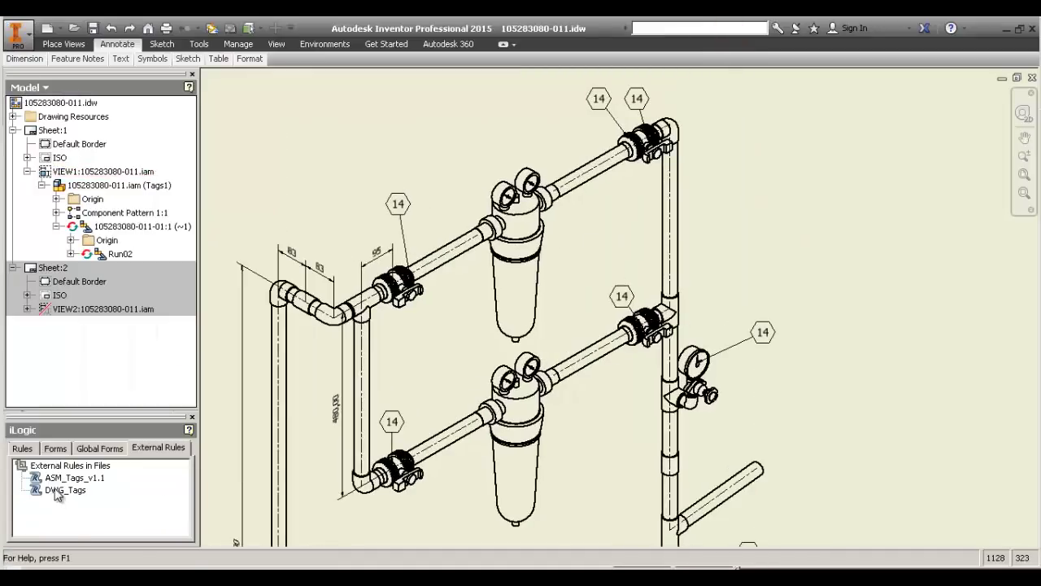
# Run the DWG_Tags rule on Sheet:1, setting the balloon names from Browser.
pyautogui.rightClick(65, 489)
pyautogui.click(82, 487)
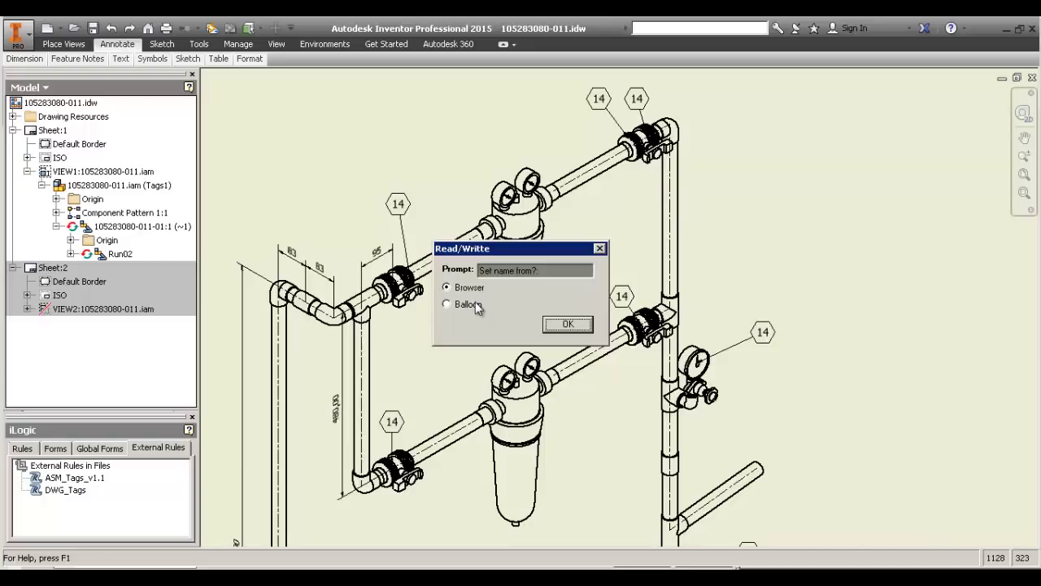
pyautogui.click(567, 325)
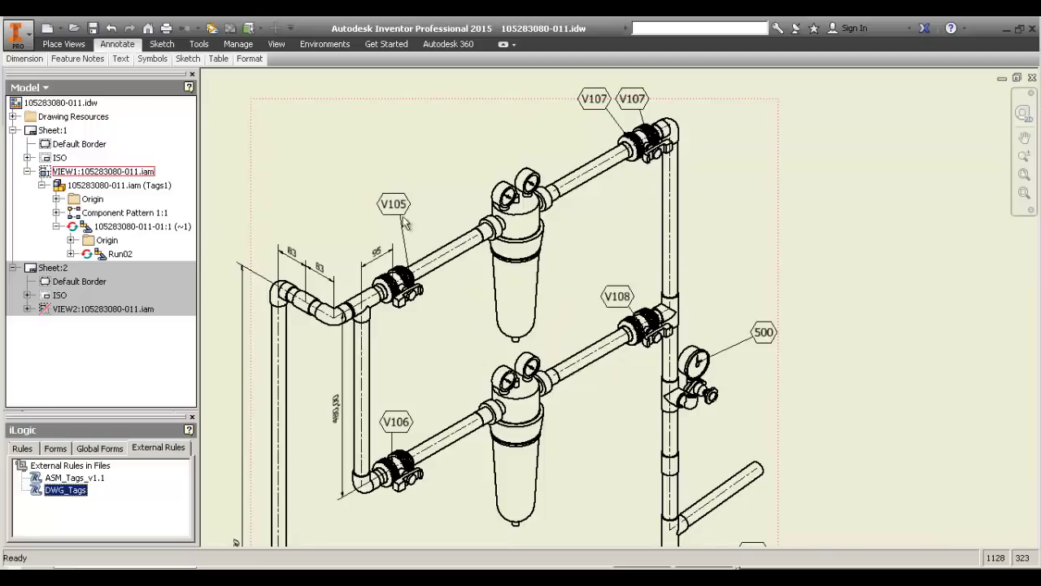
# Move the V105 balloon's leader arrow onto the corner of the ball valve's handle.
pyautogui.scroll(8, 411, 278)
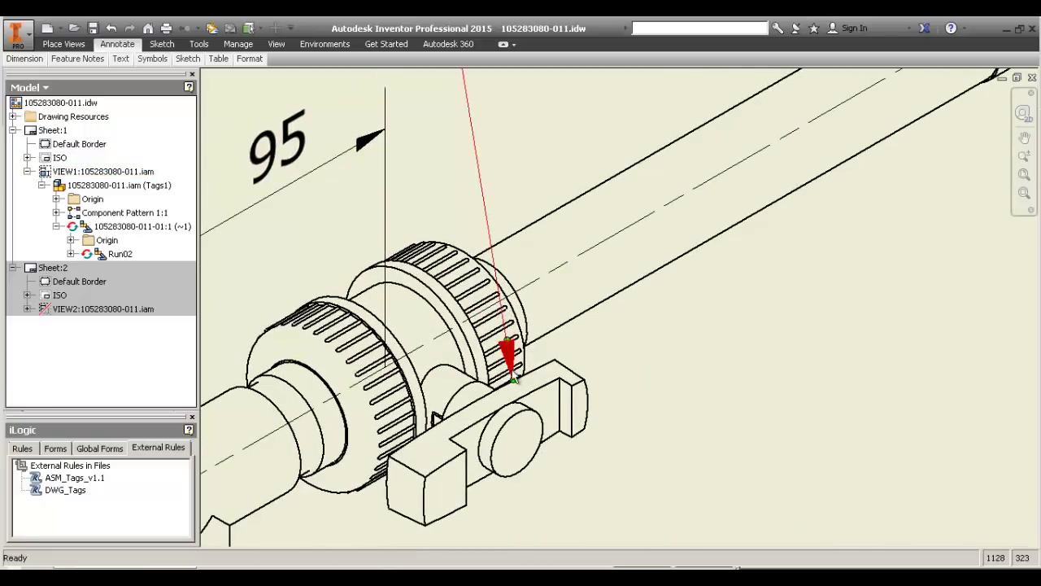
pyautogui.moveTo(514, 381); pyautogui.dragTo(554, 359)
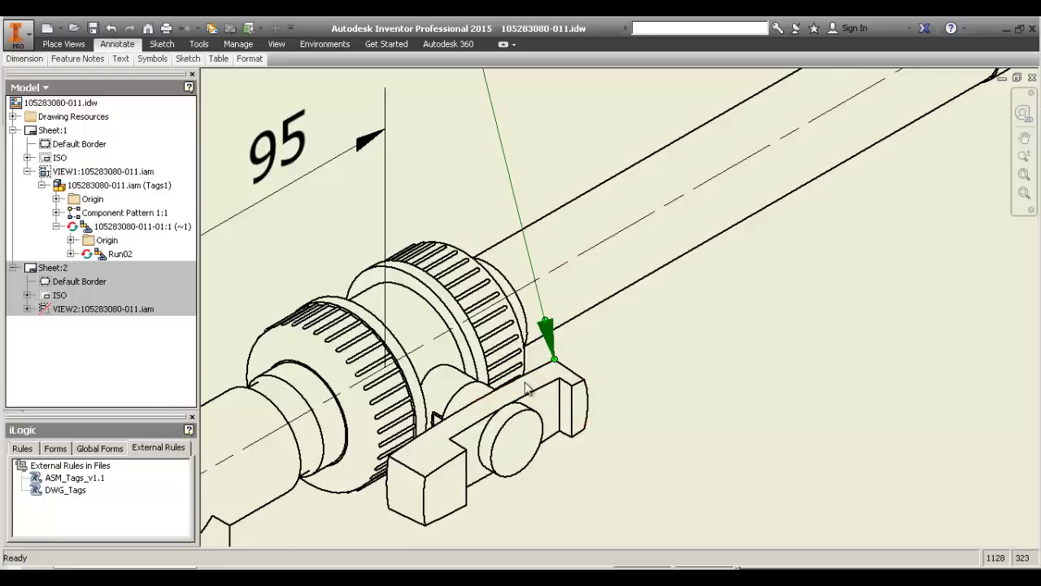
pyautogui.scroll(-8, 525, 383)
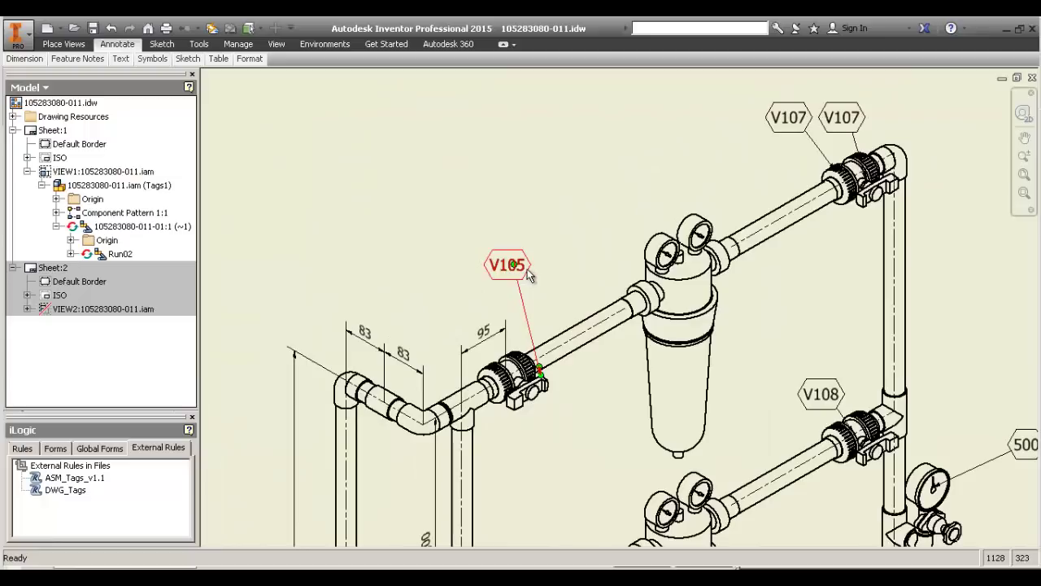
pyautogui.moveTo(542, 272); pyautogui.dragTo(497, 268, button='middle')
pyautogui.click(514, 230)
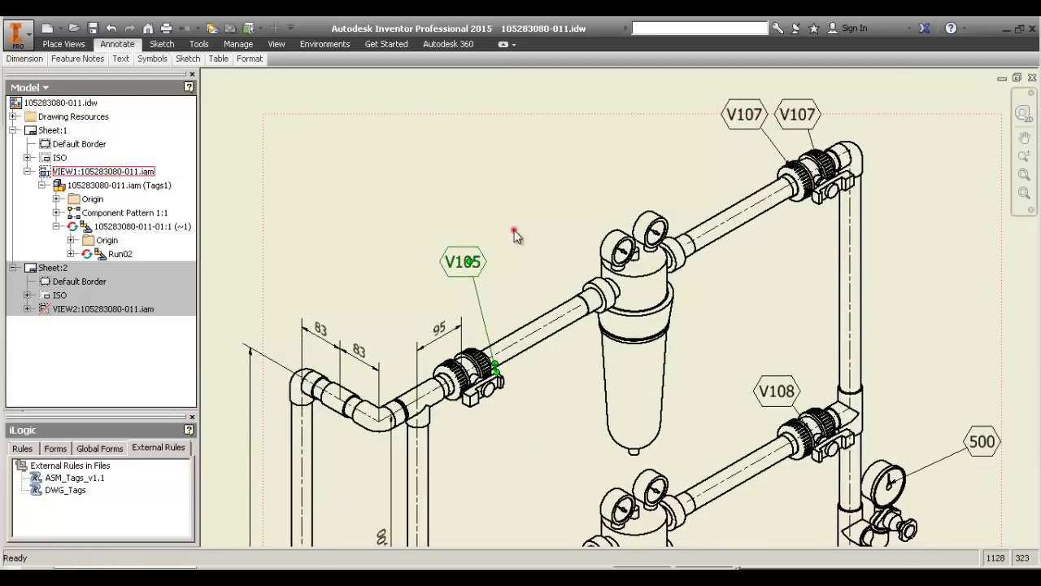
# Examine the two V107 balloons attached to the upper outlet valve and the other tags in VIEW1.
pyautogui.moveTo(741, 220); pyautogui.dragTo(573, 263, button='middle')
pyautogui.scroll(7, 629, 126)
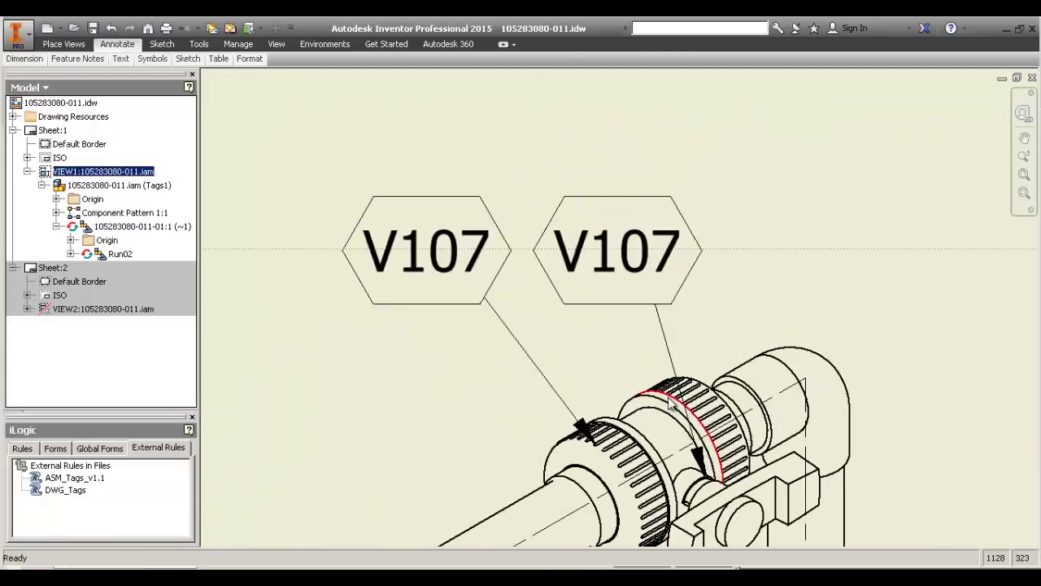
pyautogui.scroll(-8, 672, 250)
pyautogui.click(553, 221)
pyautogui.scroll(-3, 541, 253)
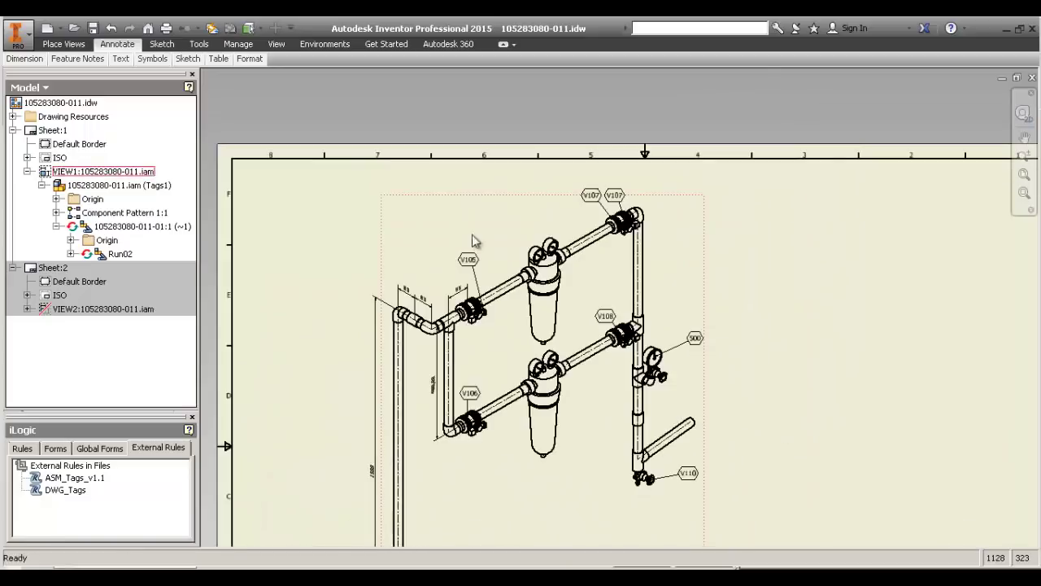
pyautogui.scroll(3, 602, 252)
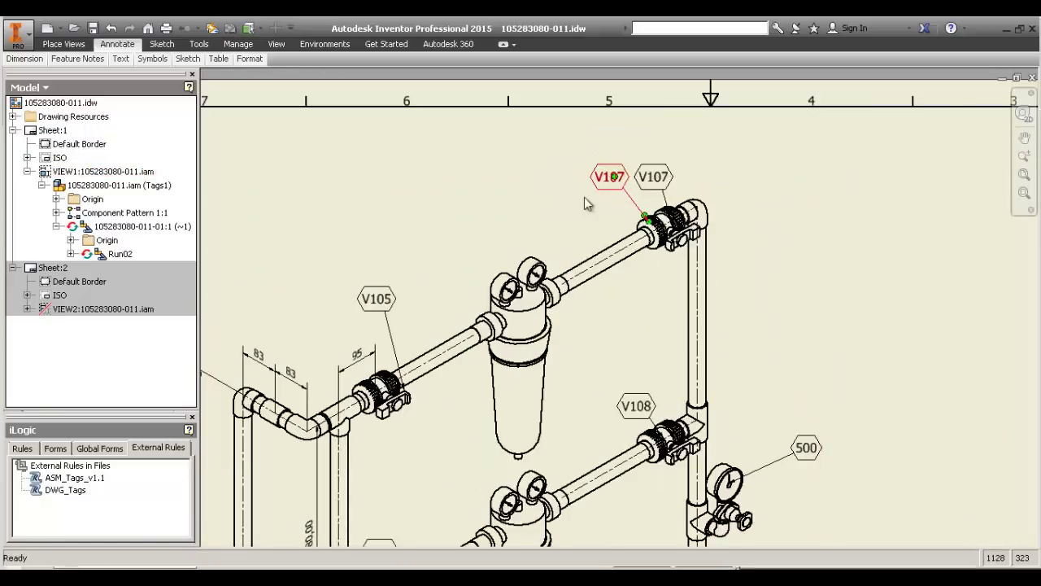
# Activate Sheet:2 and place a Tags-style balloon on the upper branch's inlet ball valve in VIEW2.
pyautogui.doubleClick(51, 267)
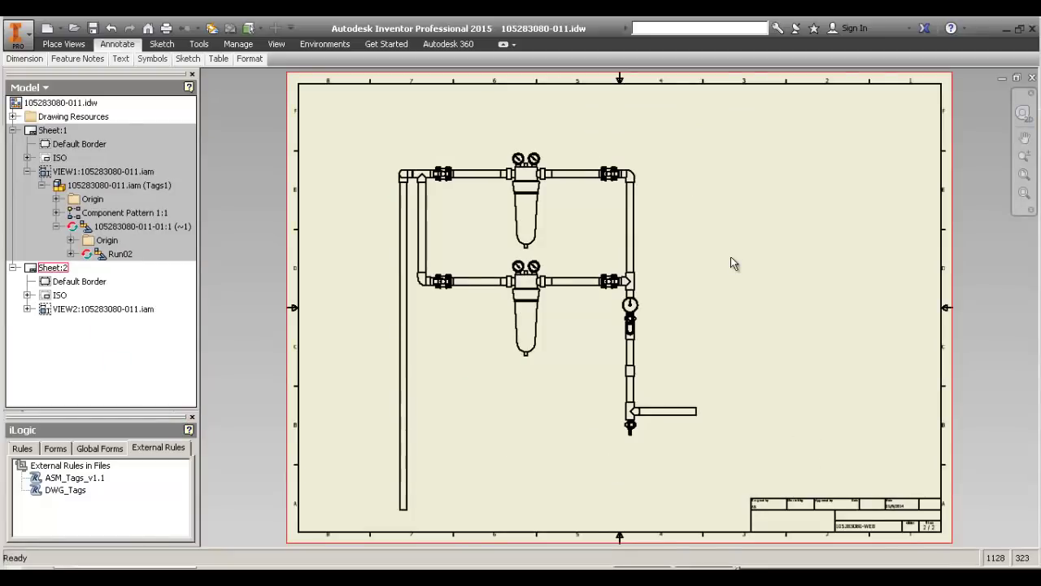
pyautogui.click(643, 130)
pyautogui.press('b')
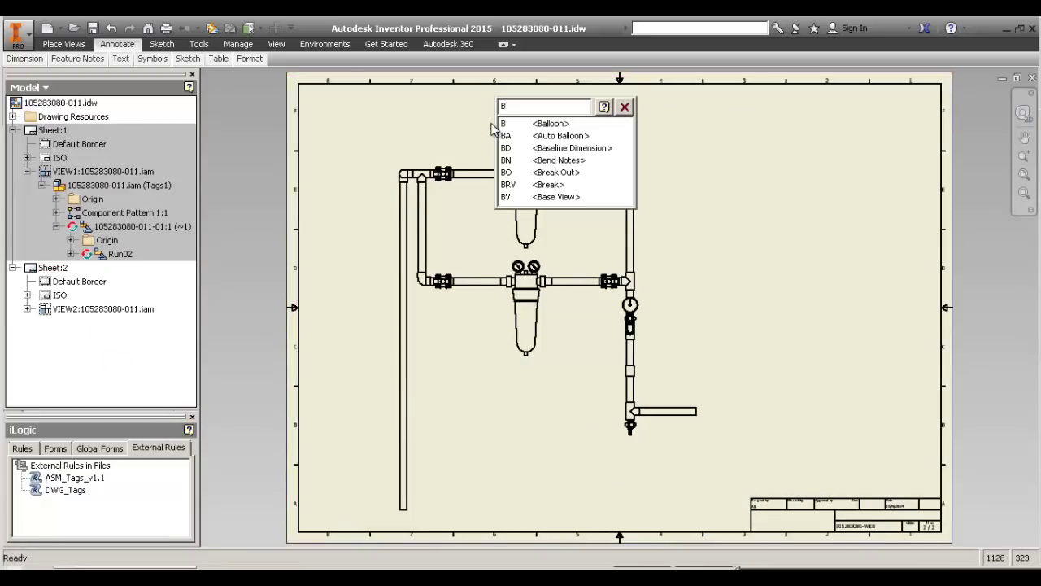
pyautogui.press('Return')
pyautogui.moveTo(260, 61)
pyautogui.click(302, 97)
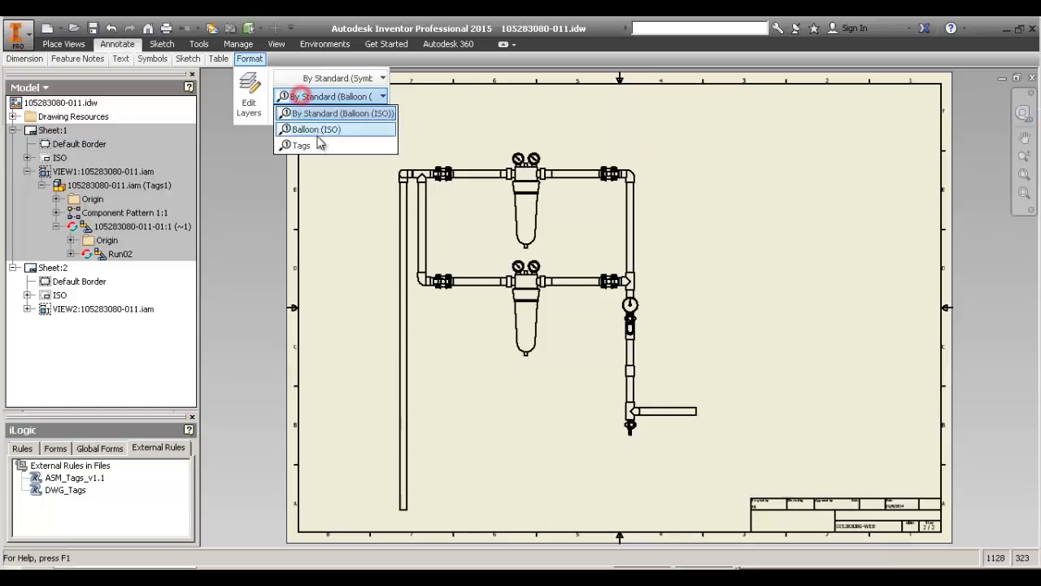
pyautogui.click(315, 144)
pyautogui.click(435, 153)
pyautogui.rightClick(435, 153)
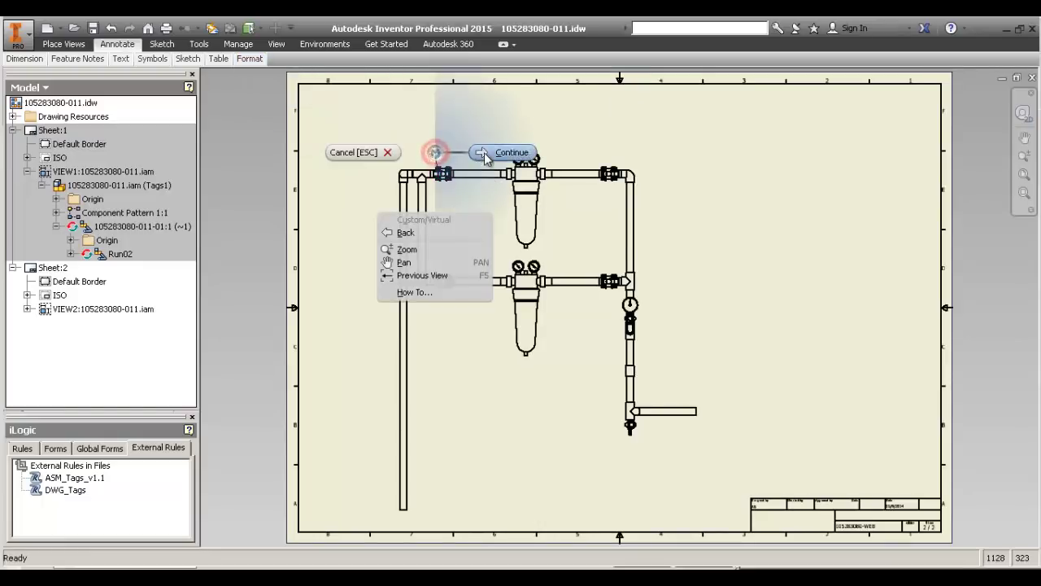
pyautogui.click(485, 154)
# Place Tags balloons on the lower branch's inlet and outlet ball valves in VIEW2.
pyautogui.click(443, 281)
pyautogui.click(448, 257)
pyautogui.rightClick(448, 257)
pyautogui.click(527, 259)
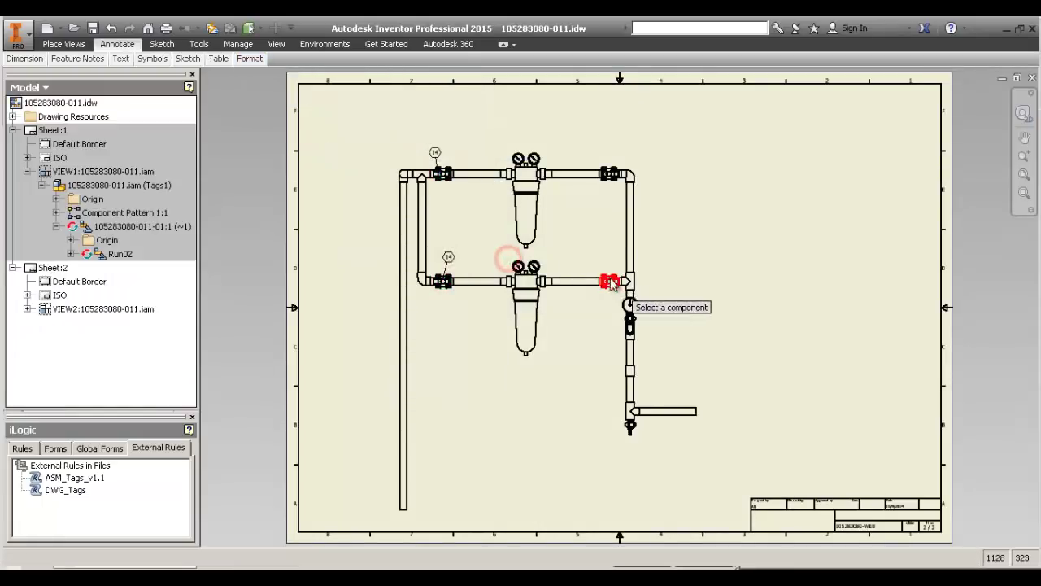
pyautogui.click(609, 282)
pyautogui.click(604, 253)
pyautogui.rightClick(604, 252)
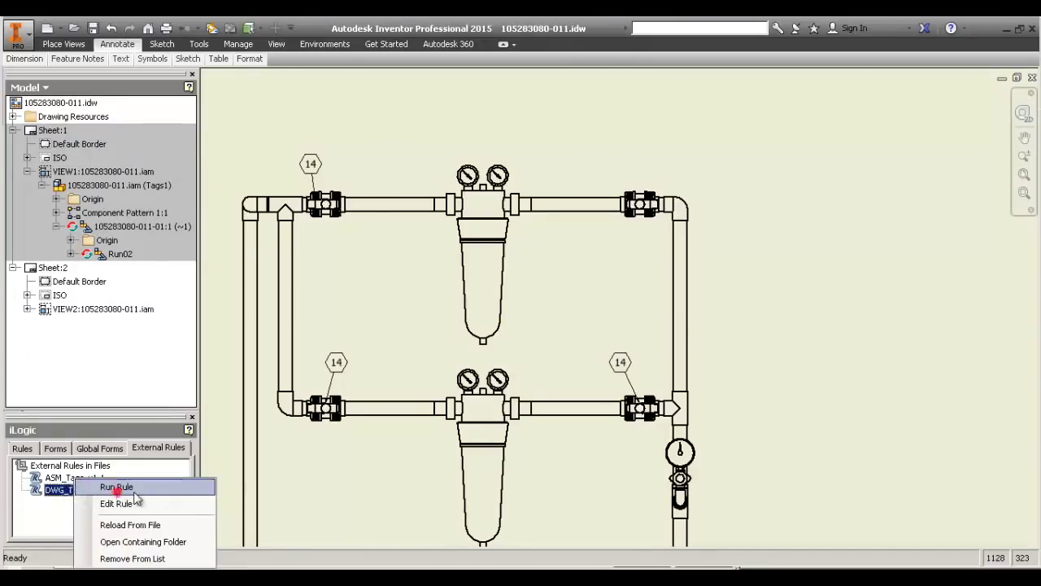
# Run the DWG_Tags rule on Sheet:2 with Browser as the source of the balloon names.
pyautogui.click(117, 489)
pyautogui.click(561, 325)
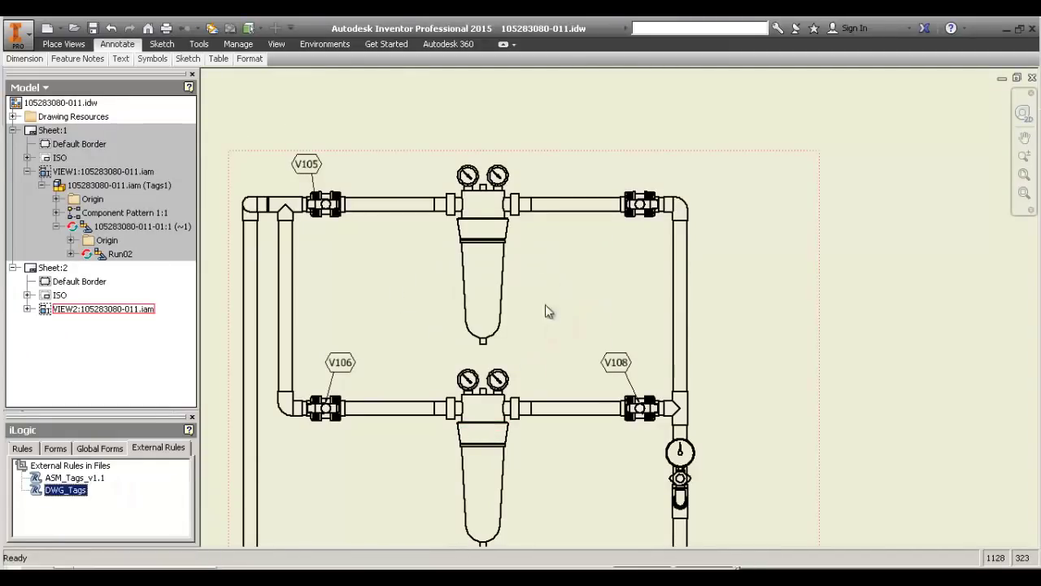
pyautogui.click(689, 117)
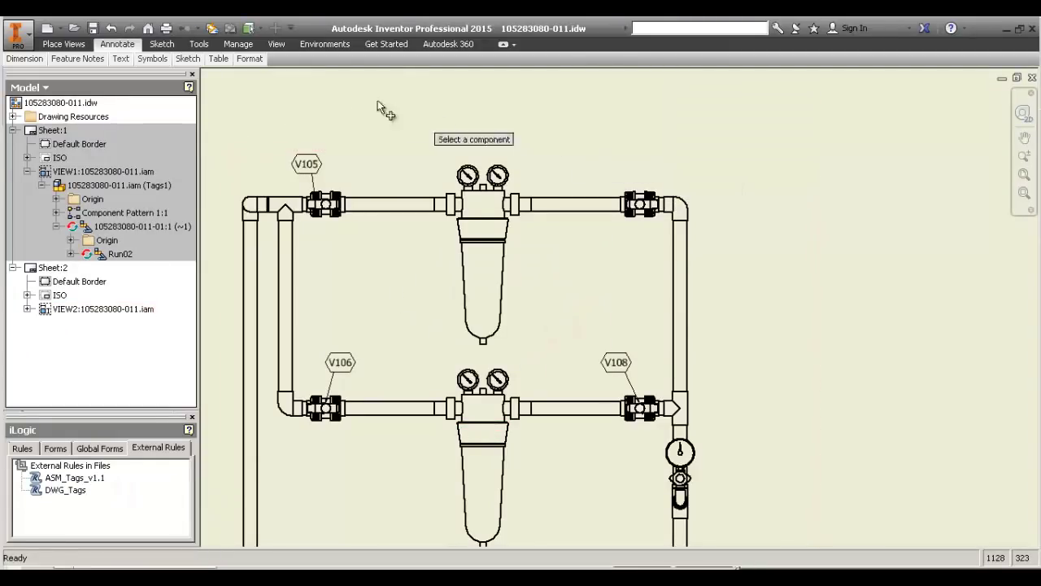
# Place a Tags-style balloon above the upper branch's outlet ball valve in VIEW2 and end ballooning.
pyautogui.click(249, 58)
pyautogui.click(314, 96)
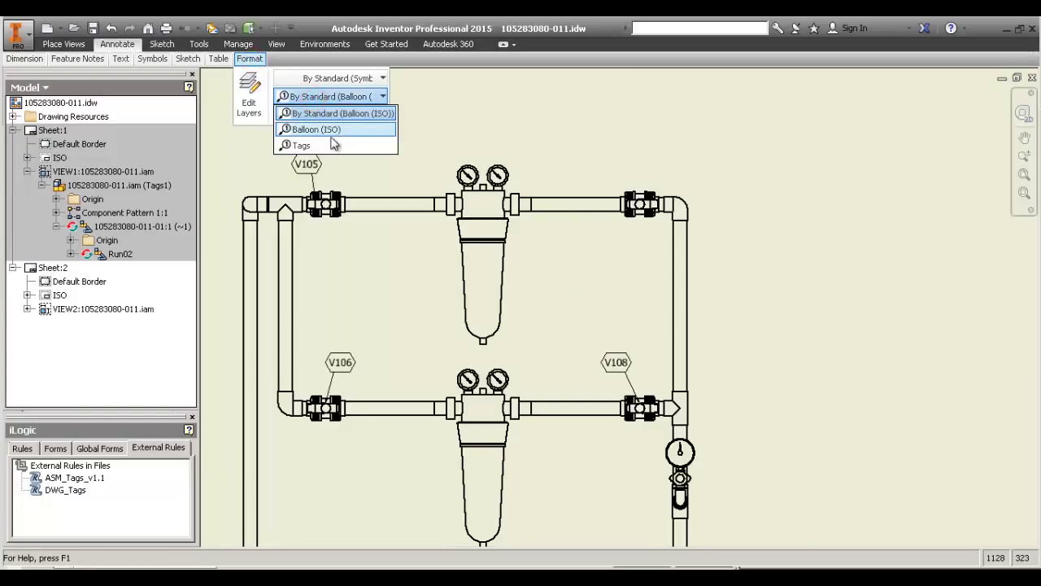
pyautogui.click(305, 146)
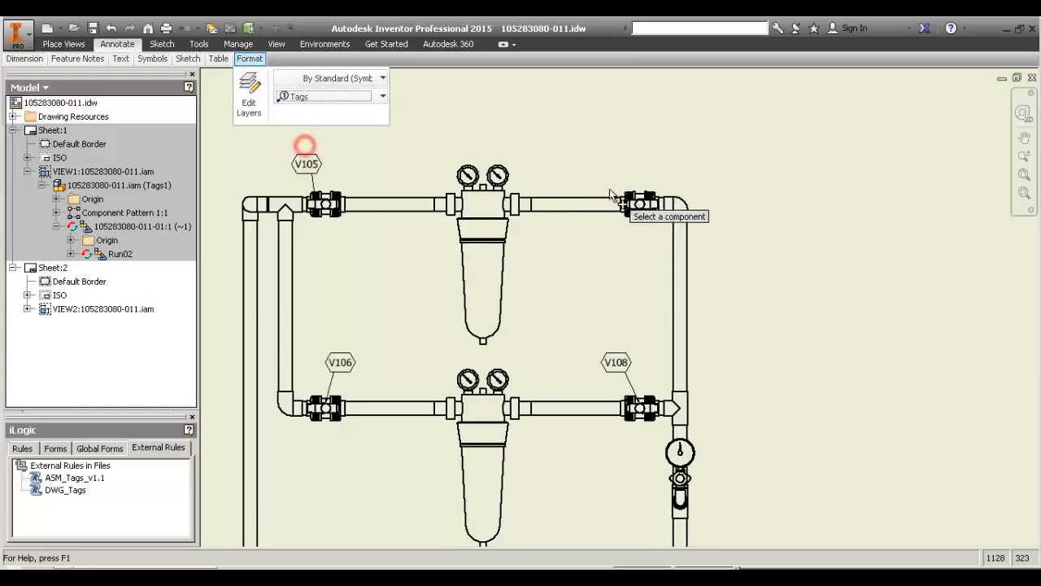
pyautogui.click(640, 205)
pyautogui.click(623, 158)
pyautogui.rightClick(622, 157)
pyautogui.click(685, 152)
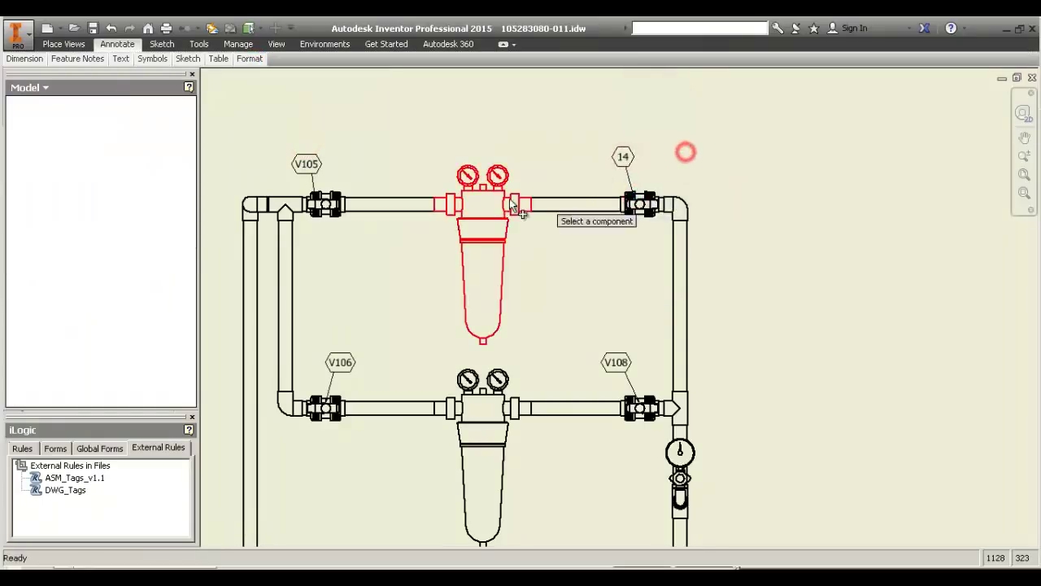
pyautogui.rightClick(604, 167)
pyautogui.click(567, 165)
# Override the upper outlet valve balloon's value with V200.
pyautogui.doubleClick(630, 158)
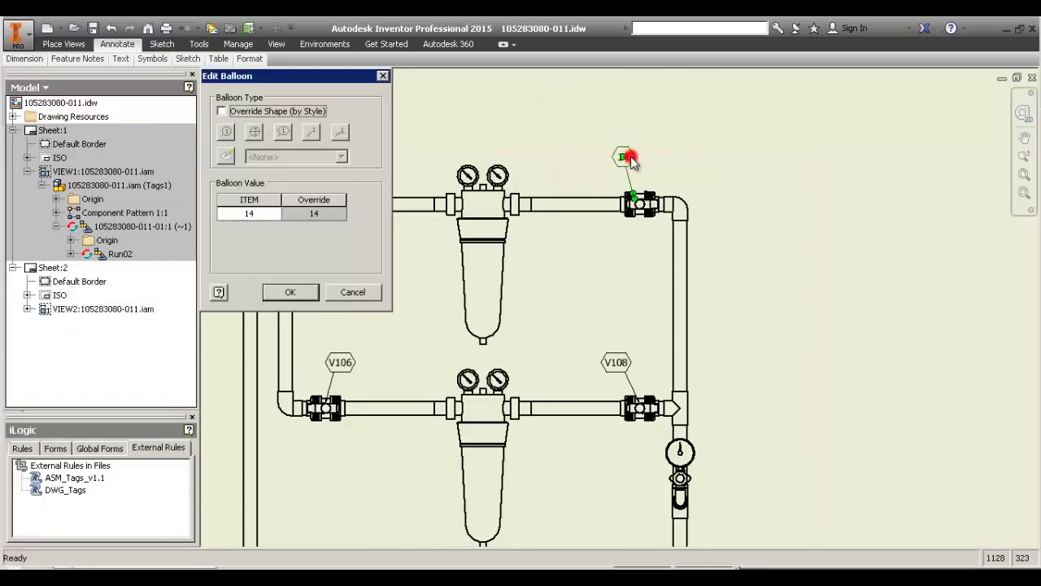
pyautogui.click(327, 213)
pyautogui.write('v200')
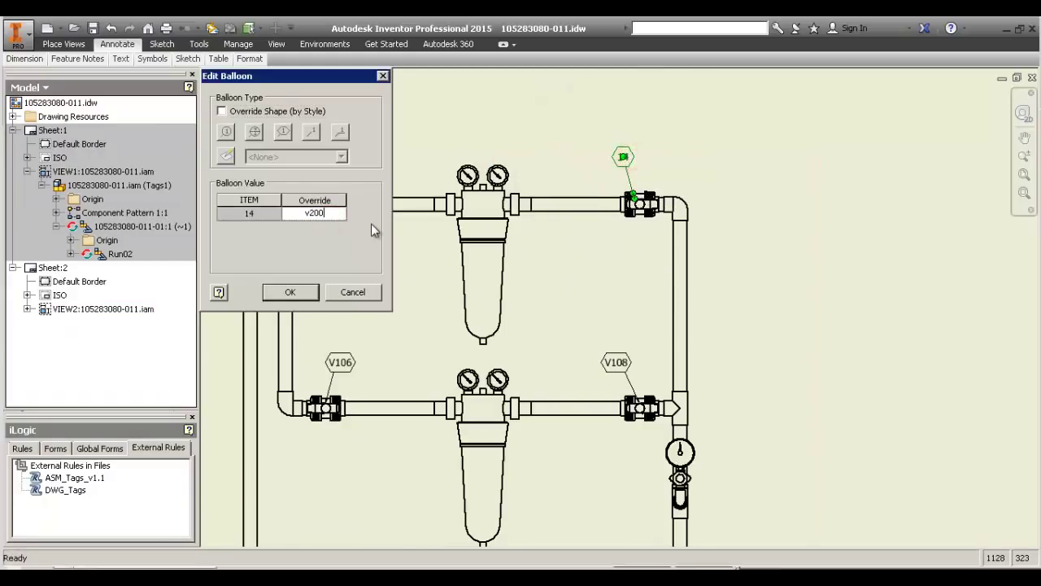
pyautogui.press('Home')
pyautogui.hotkey('shift', 'Right')
pyautogui.write('V')
pyautogui.click(281, 291)
pyautogui.click(569, 131)
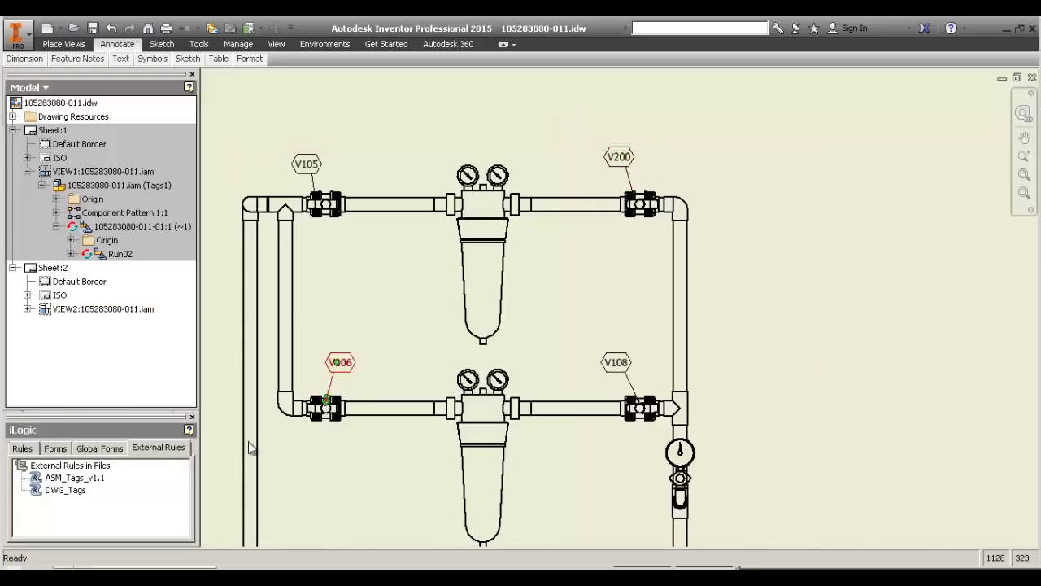
pyautogui.rightClick(84, 494)
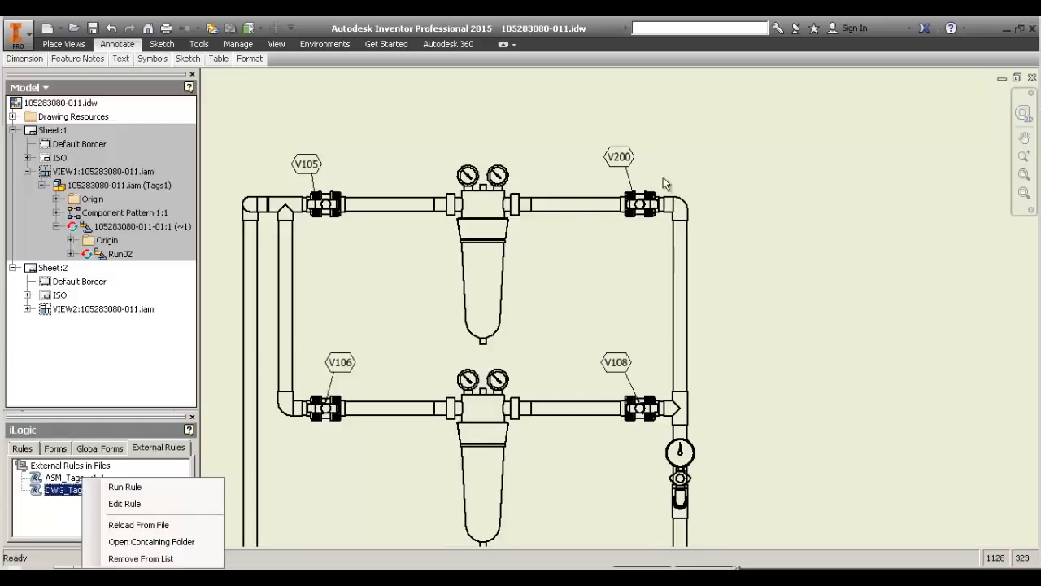
pyautogui.click(684, 149)
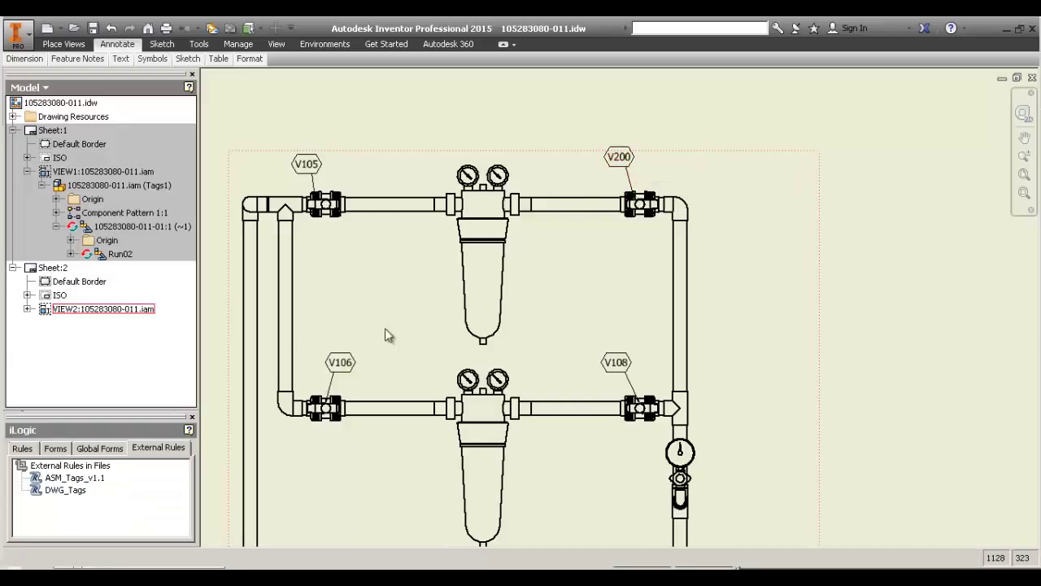
# Run the DWG_Tags rule on Sheet:2 with Balloon as the source of the names.
pyautogui.rightClick(57, 489)
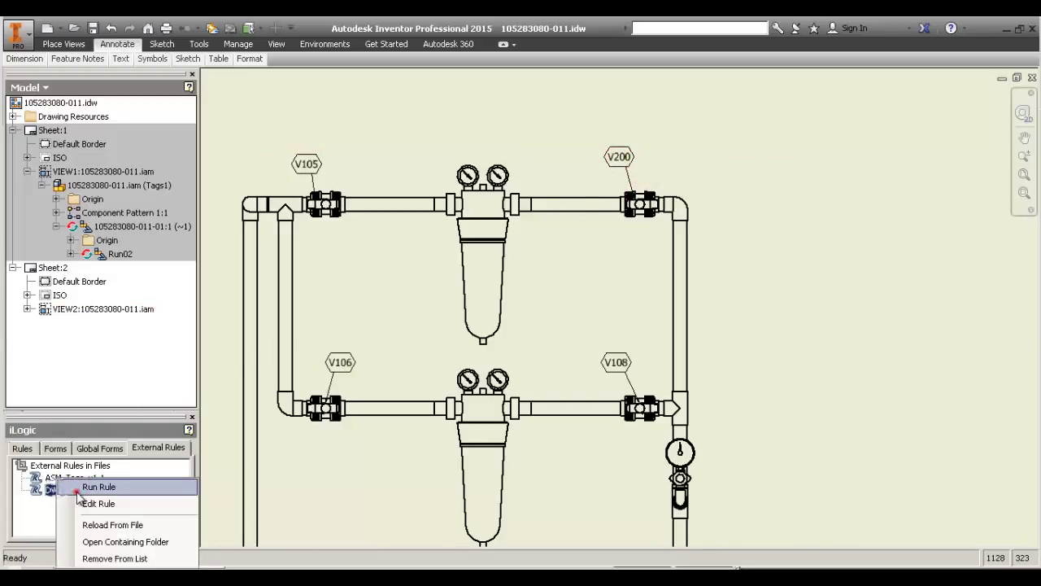
pyautogui.click(85, 496)
pyautogui.click(462, 306)
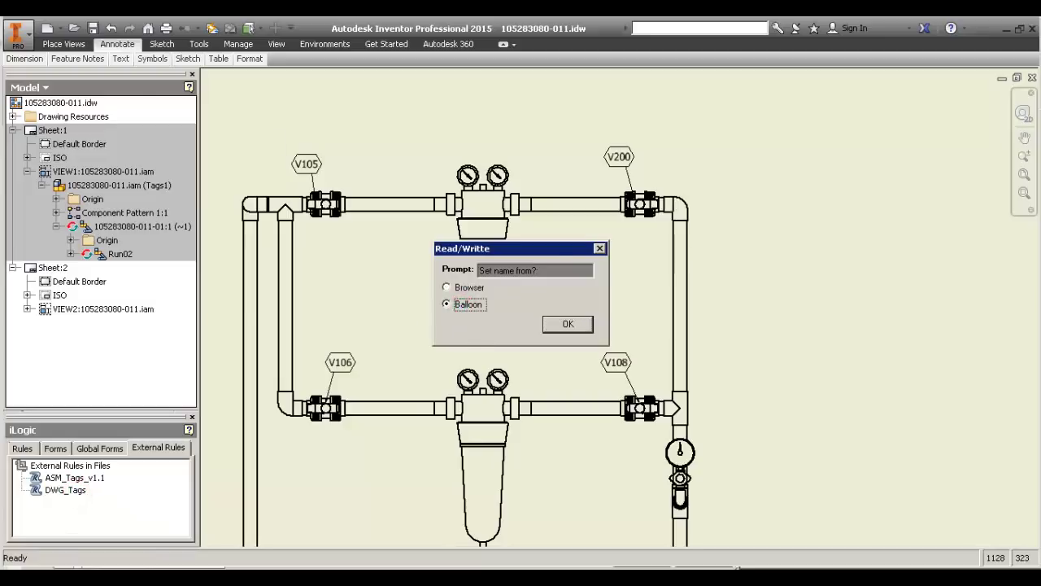
pyautogui.click(568, 325)
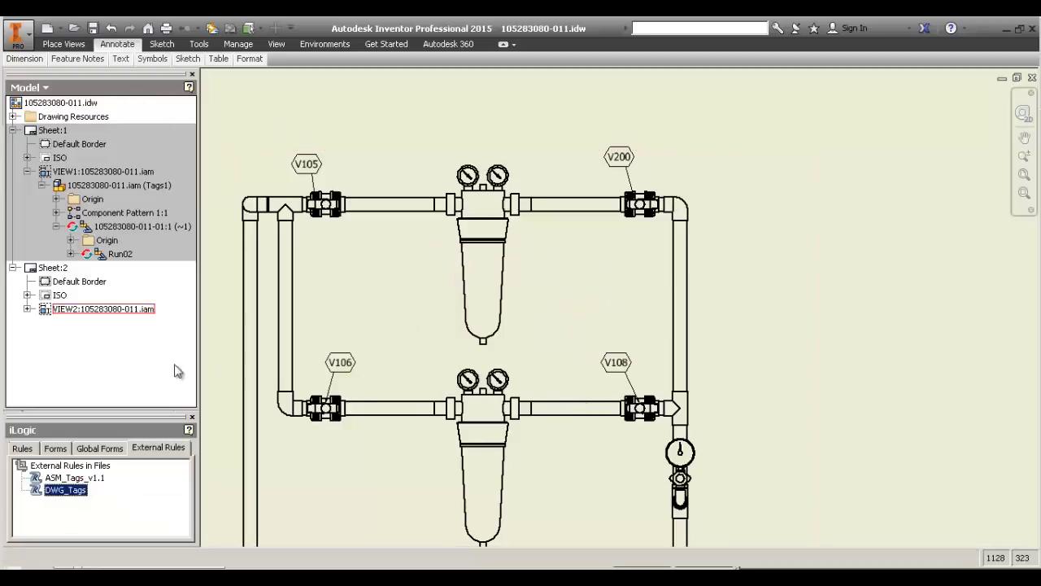
# Activate Sheet:1 of the drawing.
pyautogui.click(105, 345)
pyautogui.click(59, 132)
pyautogui.doubleClick(60, 132)
pyautogui.click(556, 166)
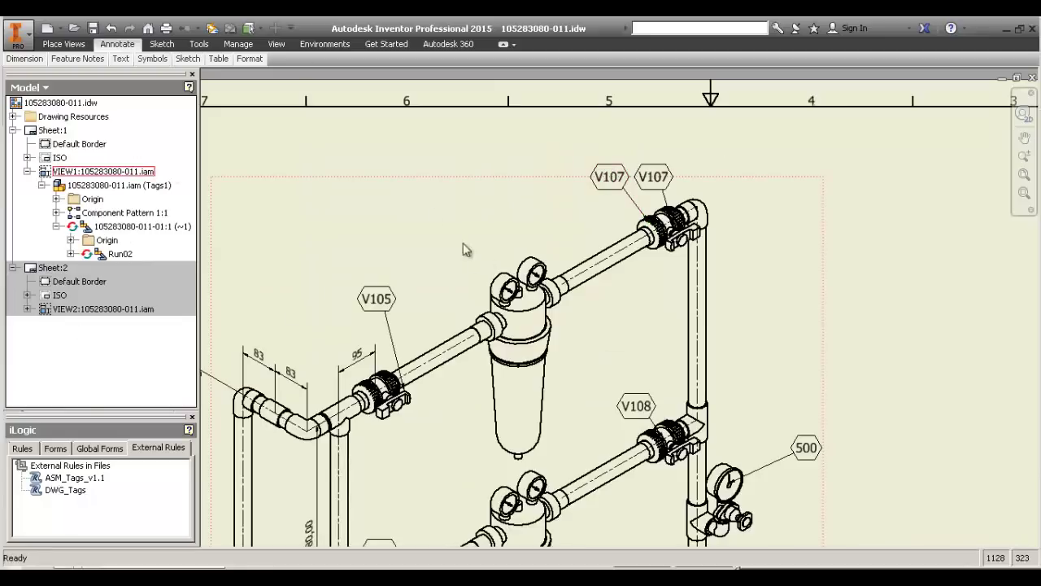
pyautogui.rightClick(438, 212)
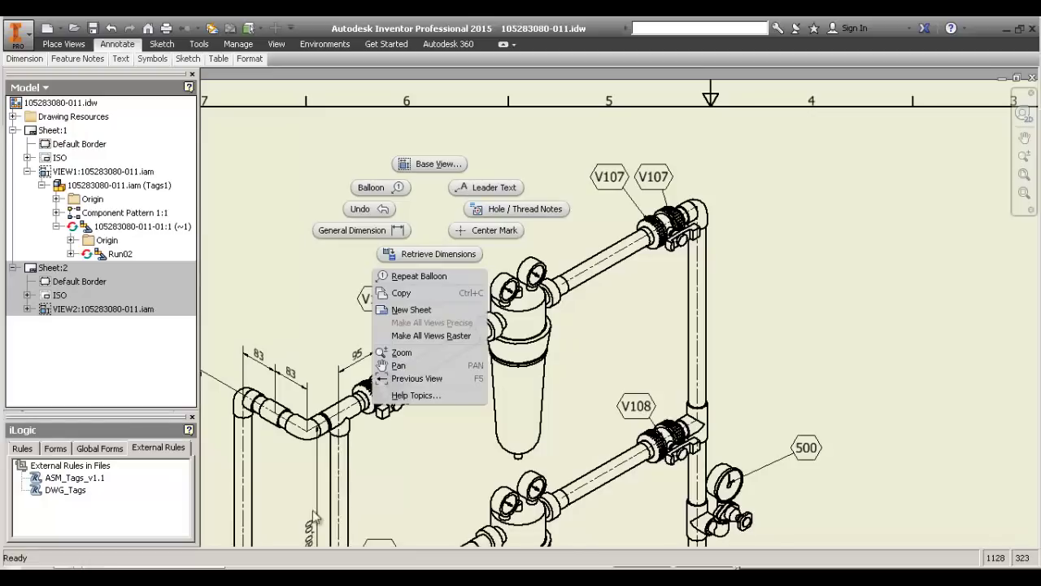
pyautogui.click(123, 505)
pyautogui.rightClick(61, 489)
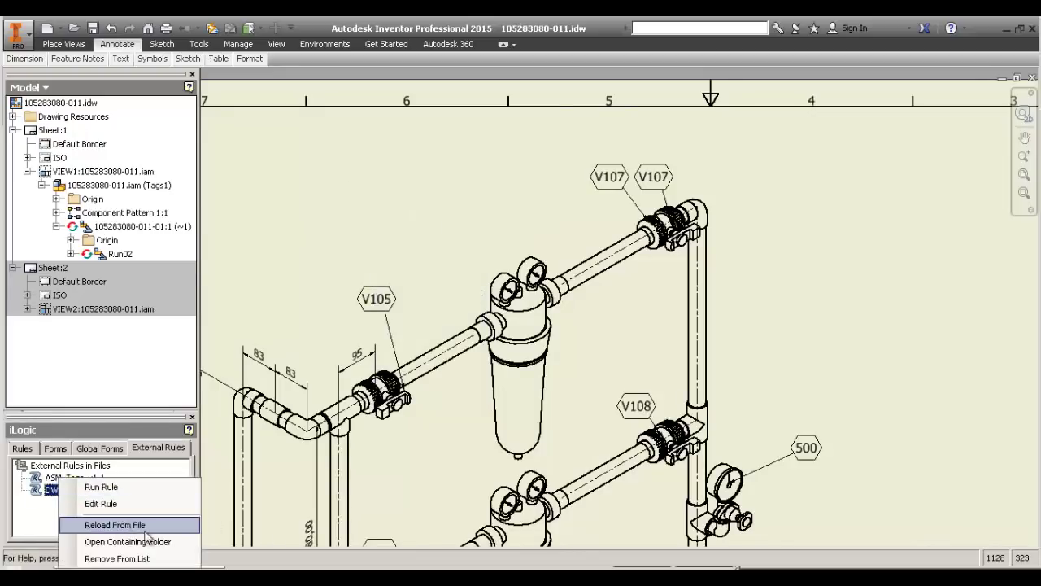
pyautogui.click(361, 491)
# Open the 105283080-011.iam assembly from the drawing view and set the selection filter to Part Priority.
pyautogui.rightClick(388, 241)
pyautogui.click(407, 283)
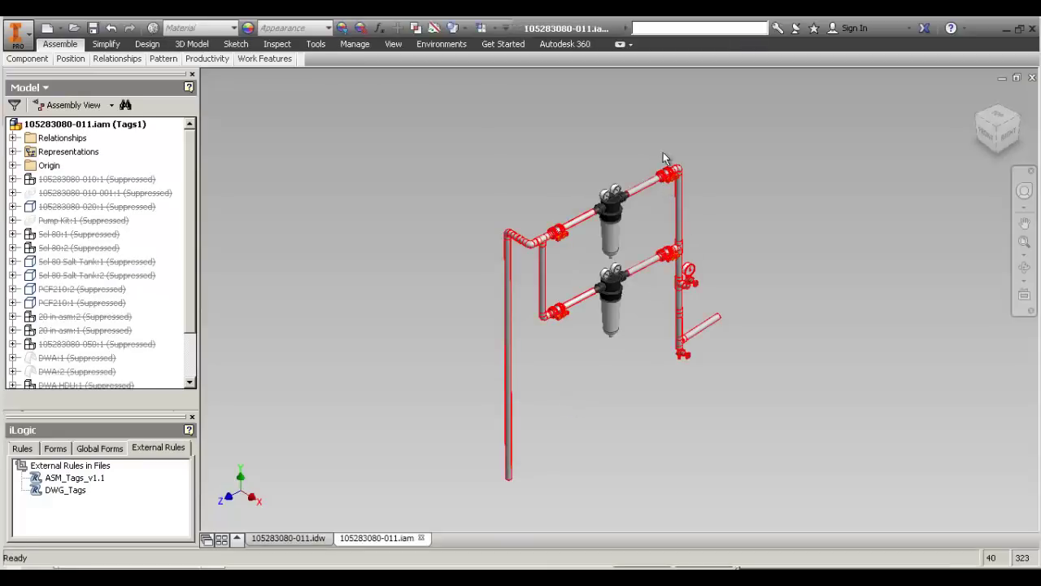
pyautogui.rightClick(637, 137)
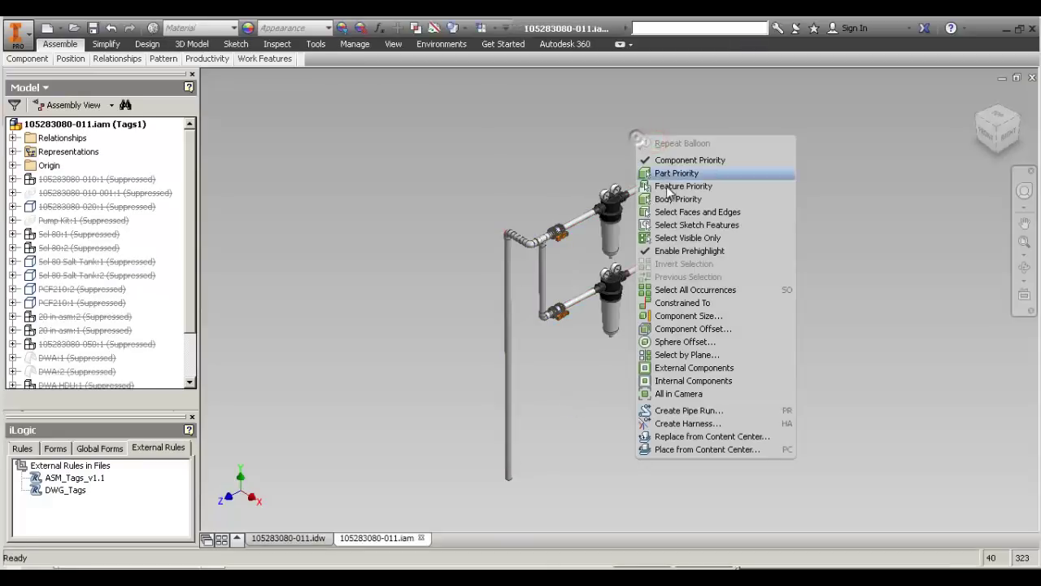
pyautogui.click(671, 184)
# Check the occurrence name of the upper branch's outlet ball valve in its iProperties and close them.
pyautogui.click(665, 175)
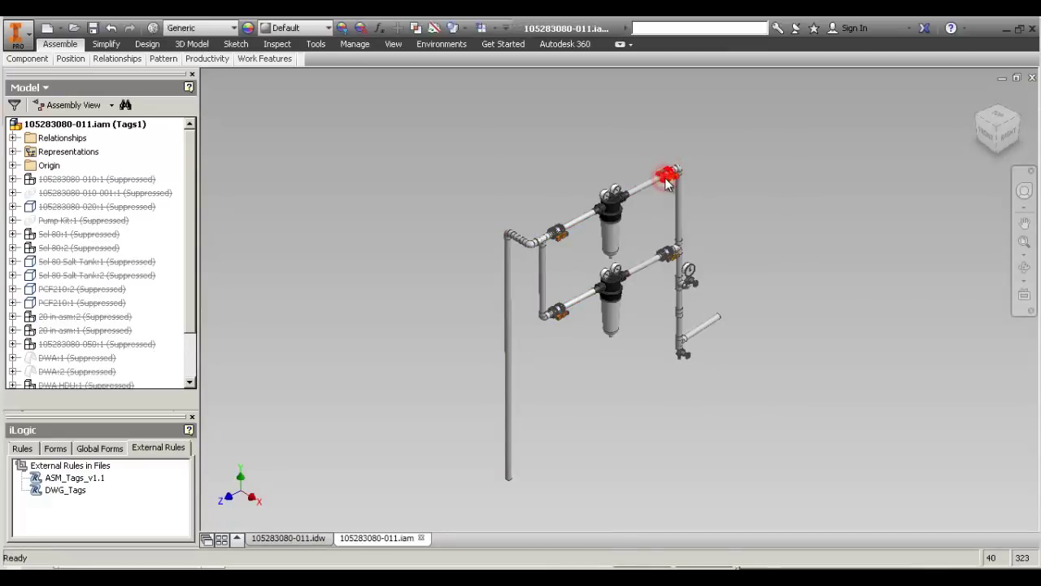
pyautogui.rightClick(668, 180)
pyautogui.press('p')
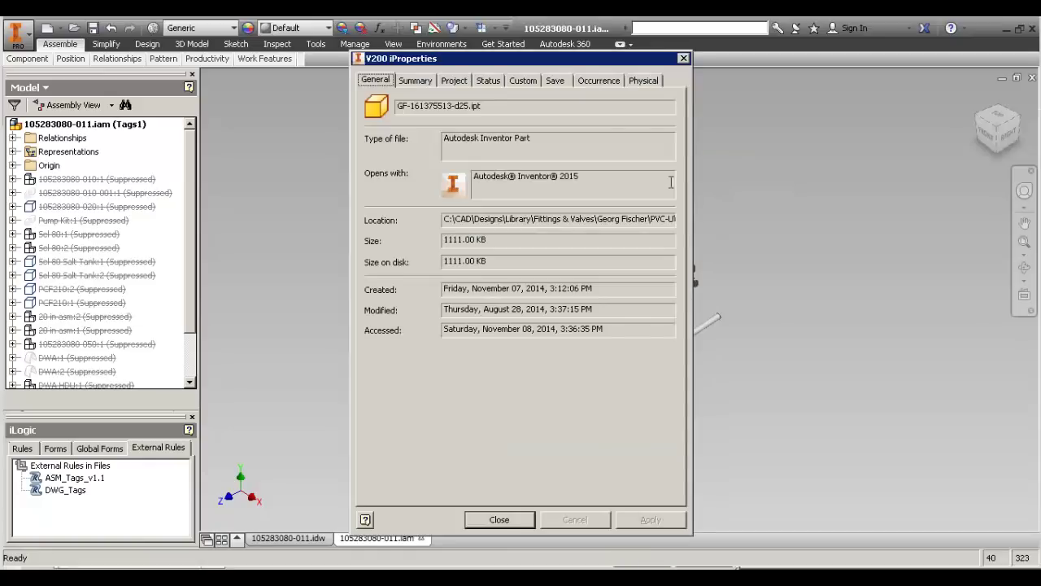
pyautogui.click(599, 81)
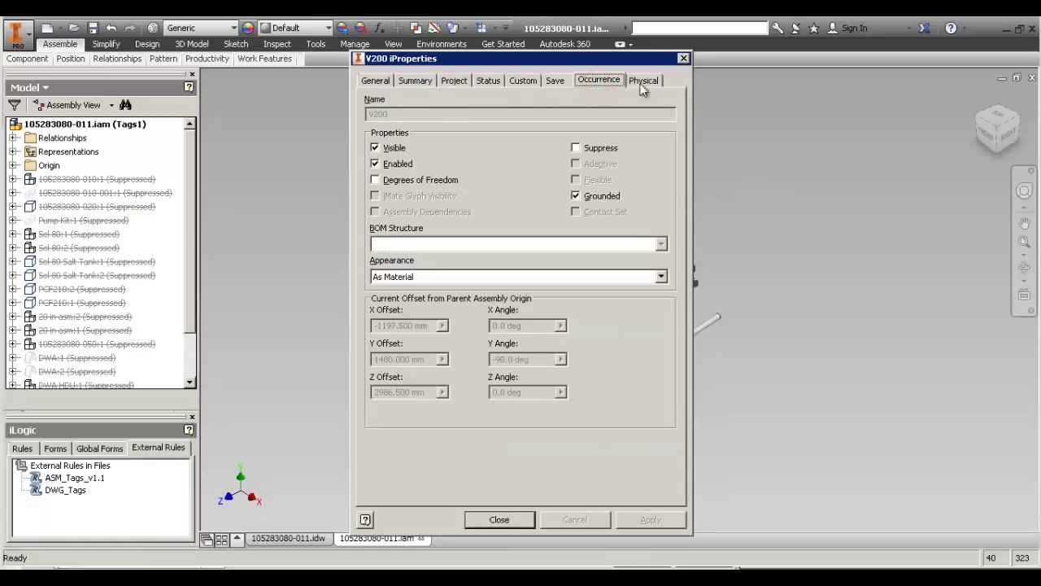
pyautogui.click(684, 59)
pyautogui.click(328, 258)
# Return to the 105283080-011.idw drawing and run the DWG_Tags rule on Sheet:1 with Browser as the name source.
pyautogui.click(289, 538)
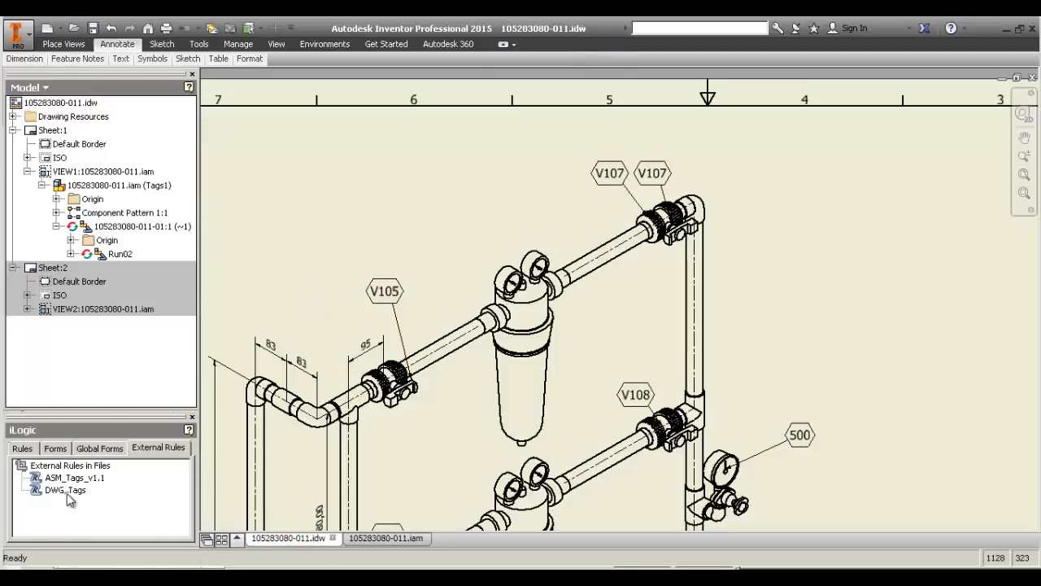
pyautogui.rightClick(68, 493)
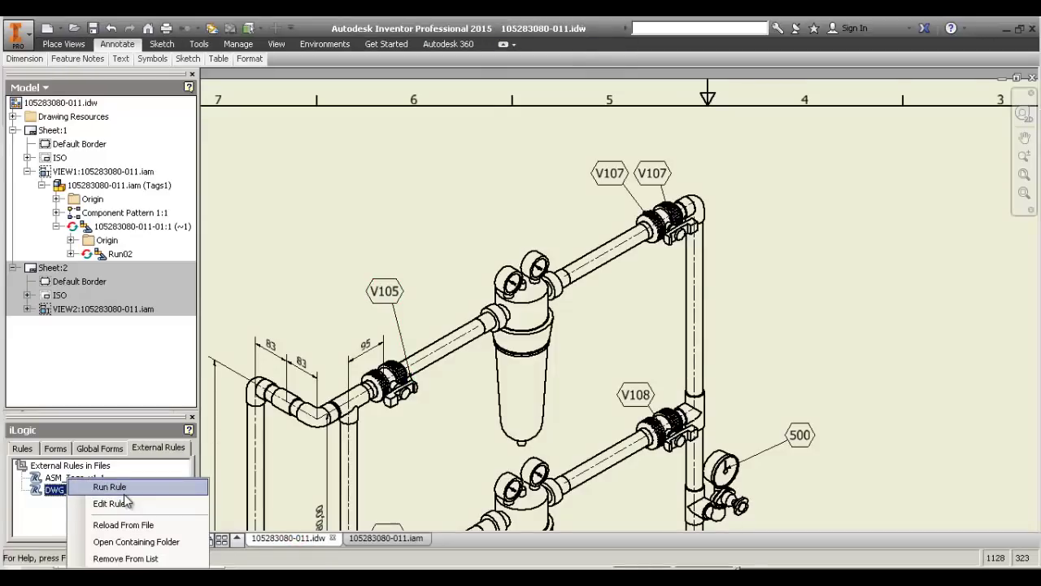
pyautogui.click(128, 486)
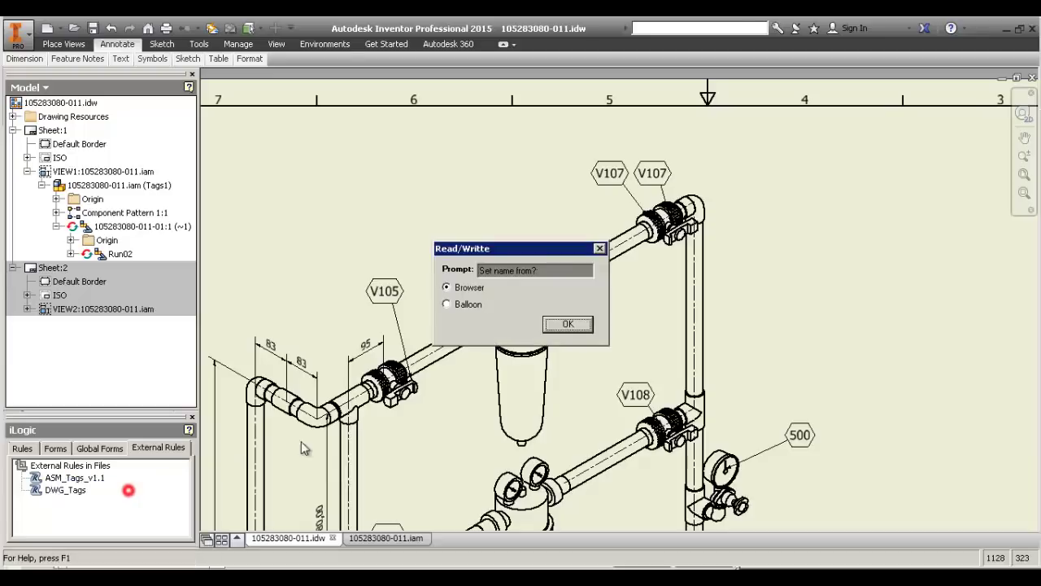
pyautogui.click(561, 322)
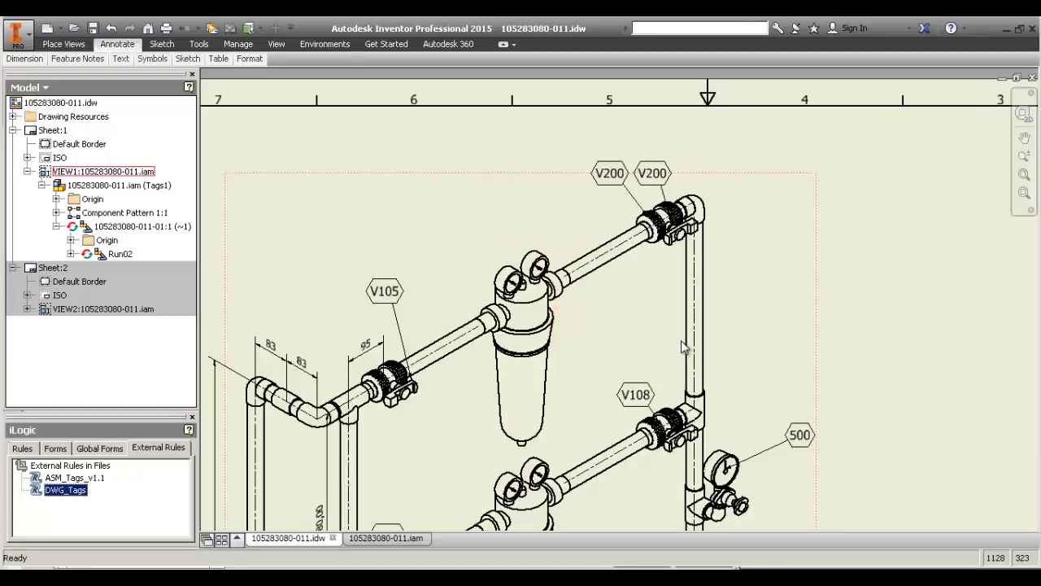
# Compare the valve balloons on Sheet:1 with those on Sheet:2, ending with the whole of Sheet:2 in view.
pyautogui.middleClick(570, 165)
pyautogui.middleClick(570, 166)
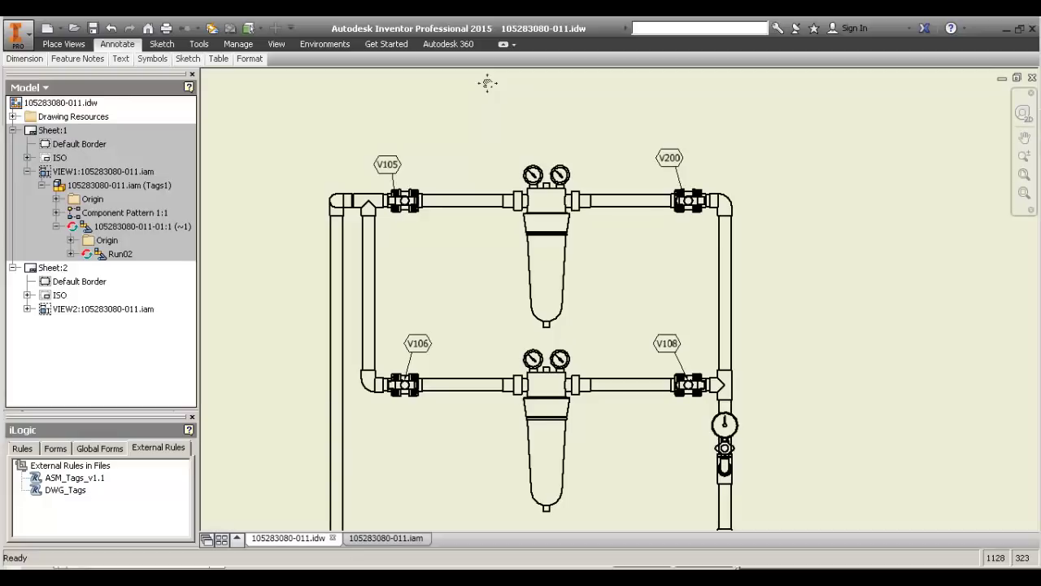
pyautogui.press('Home')
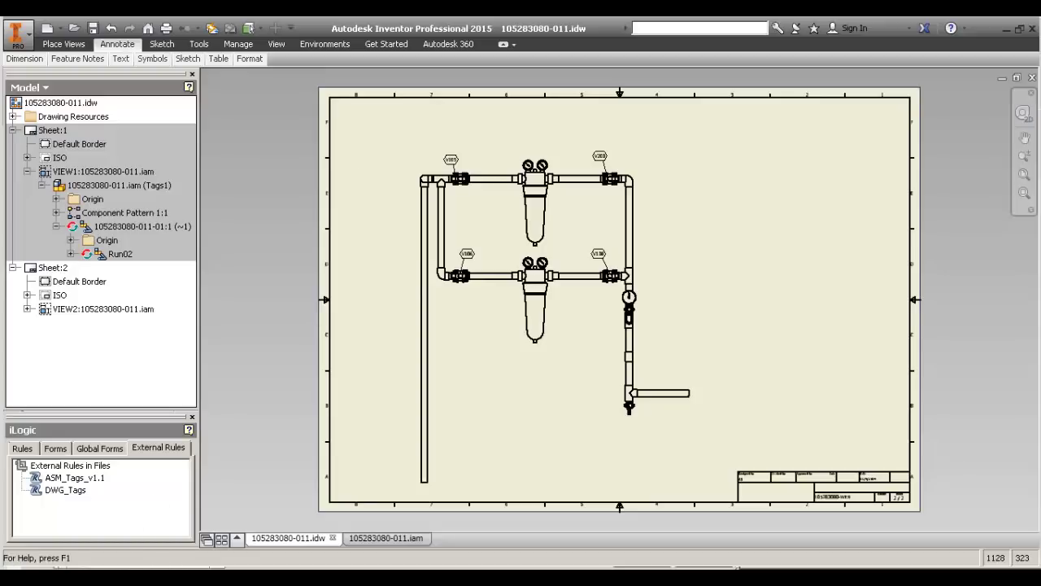
# Switch to the web browser and review the "Browser name code update" post on blog.ads-sol.com.
pyautogui.hotkey('alt', 'Tab')
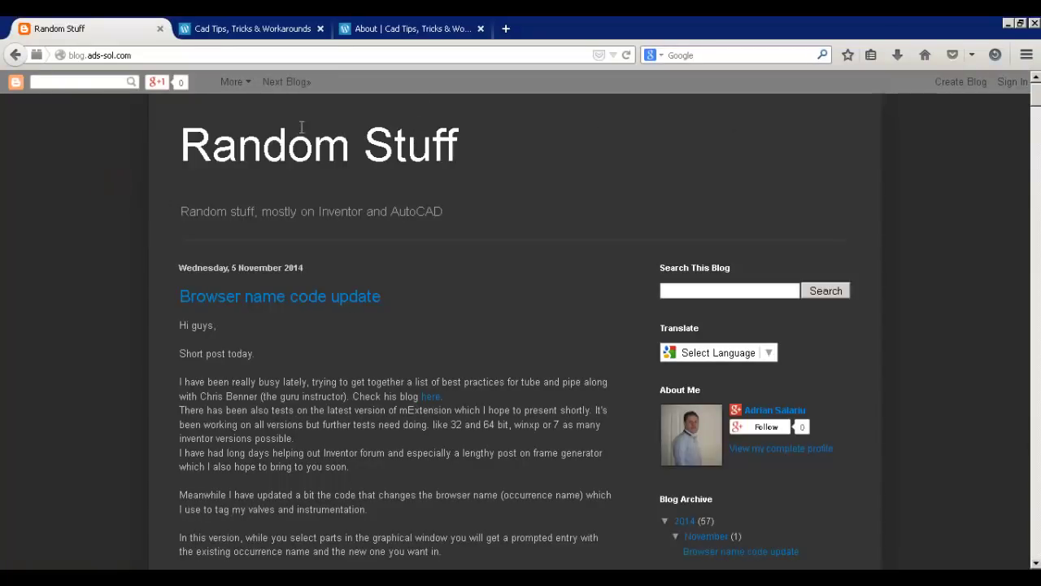
pyautogui.scroll(-2, 750, 382)
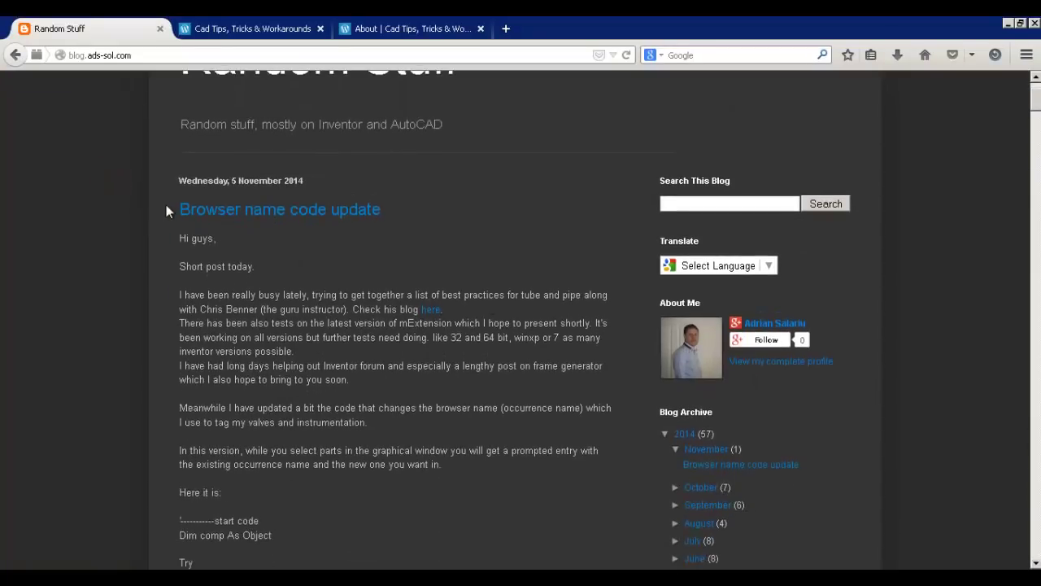
pyautogui.scroll(-5, 121, 211)
pyautogui.scroll(5, 122, 203)
pyautogui.scroll(-8, 136, 181)
pyautogui.scroll(-4, 135, 180)
pyautogui.scroll(9, 130, 183)
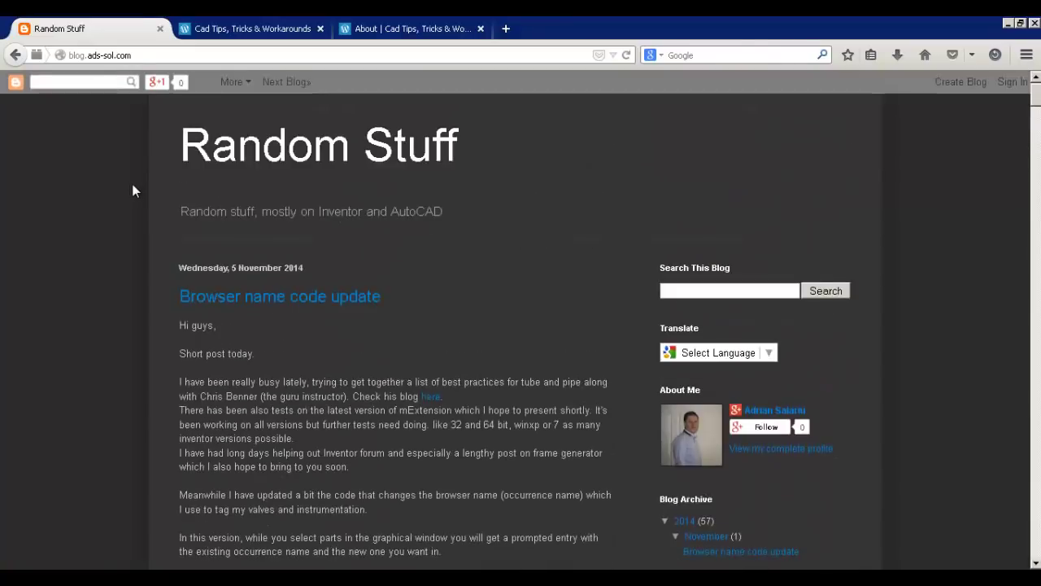
pyautogui.click(153, 54)
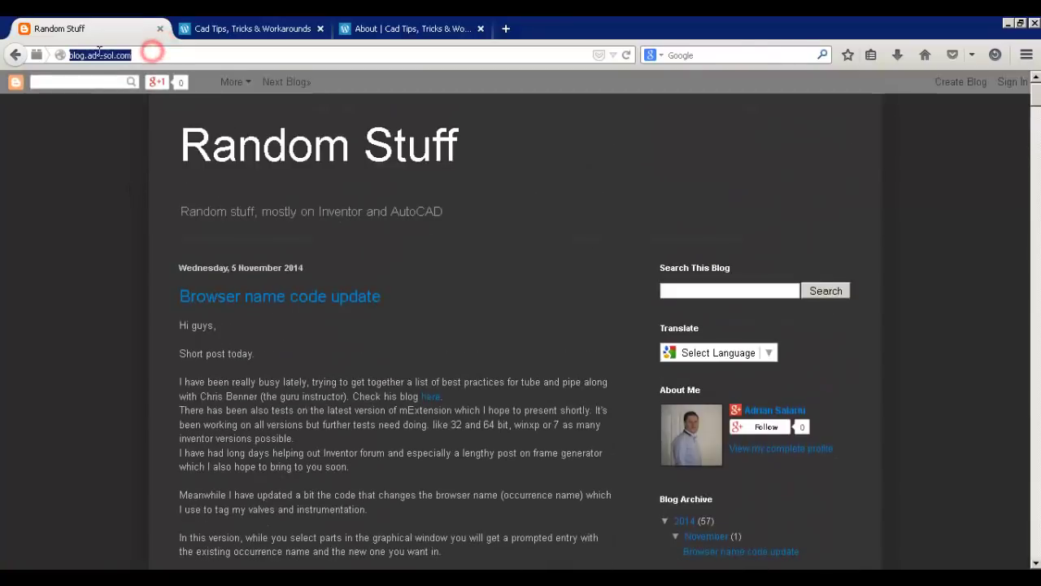
pyautogui.click(67, 214)
# Look through the blog's older tube and pipe posts down to the screenshots of the "Part tagging" post.
pyautogui.scroll(-20, 115, 174)
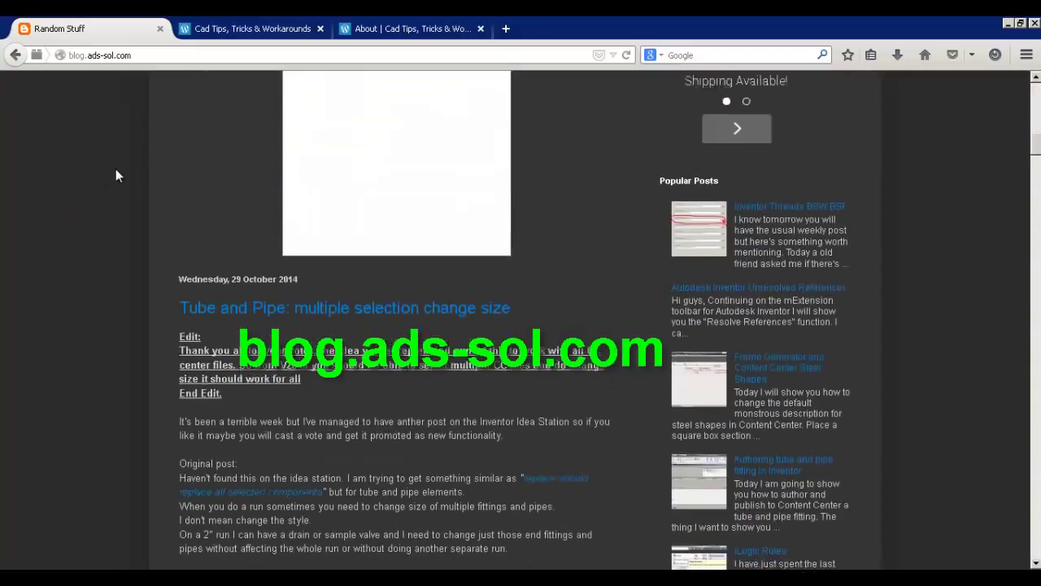
pyautogui.scroll(-2, 413, 280)
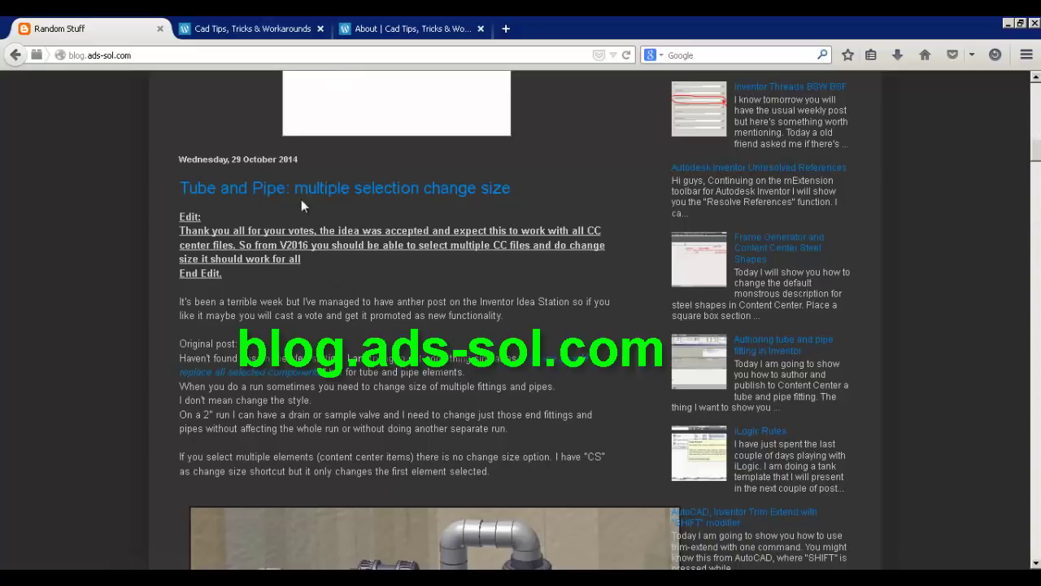
pyautogui.scroll(-15, 272, 229)
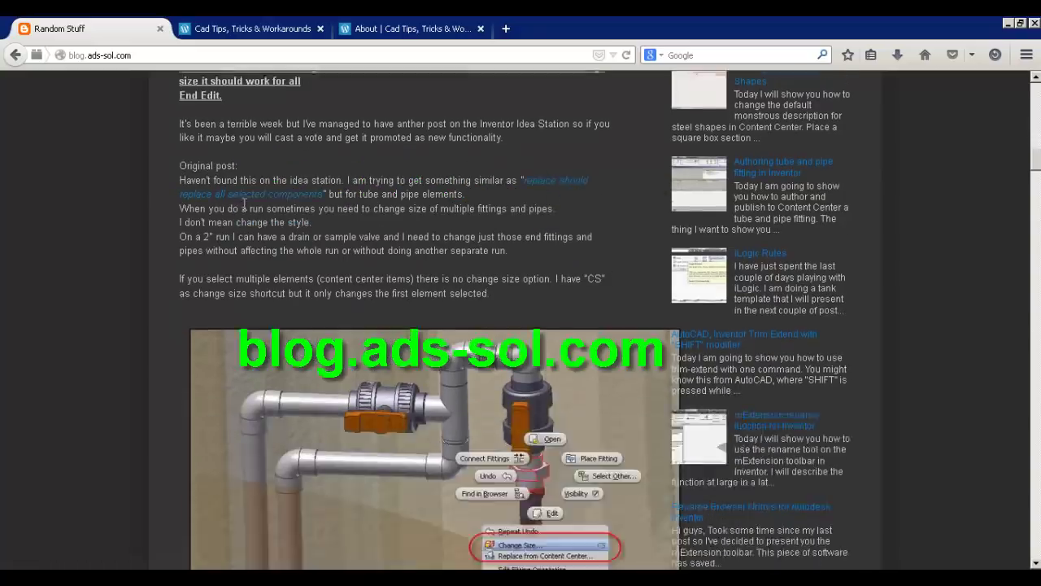
pyautogui.scroll(-6, 188, 216)
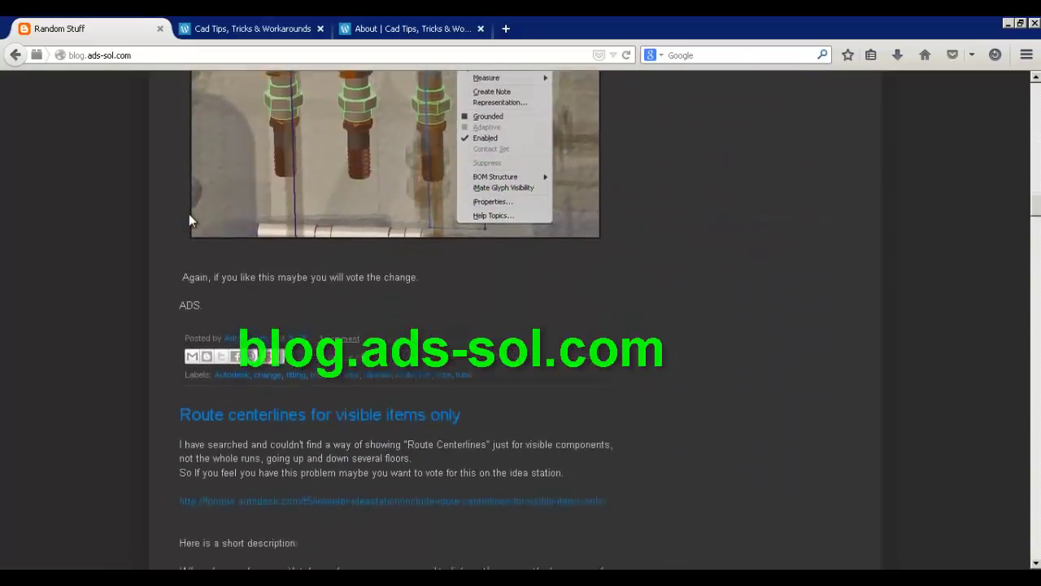
pyautogui.scroll(-20, 117, 285)
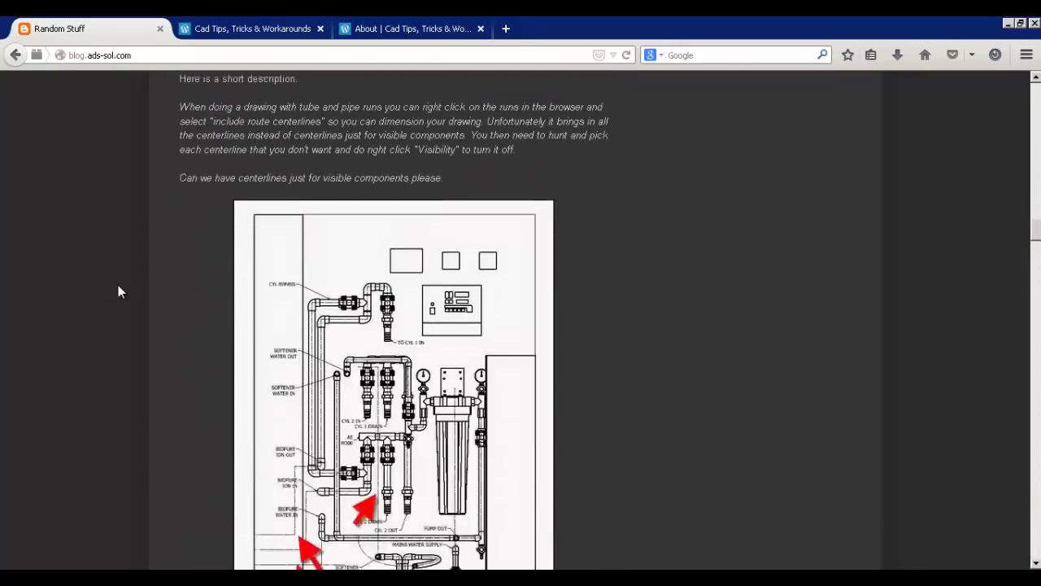
pyautogui.scroll(-20, 127, 283)
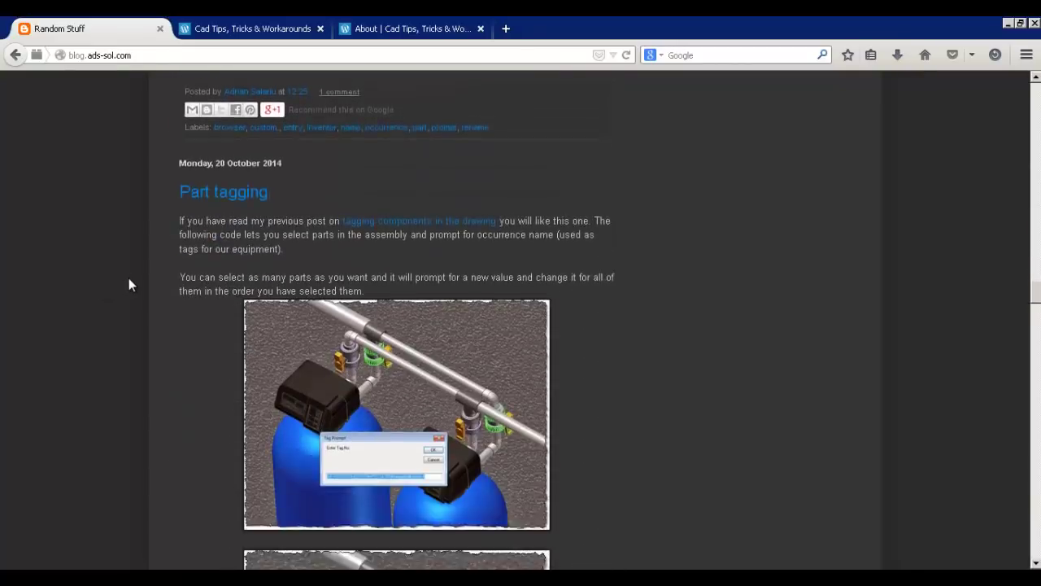
pyautogui.scroll(-5, 135, 272)
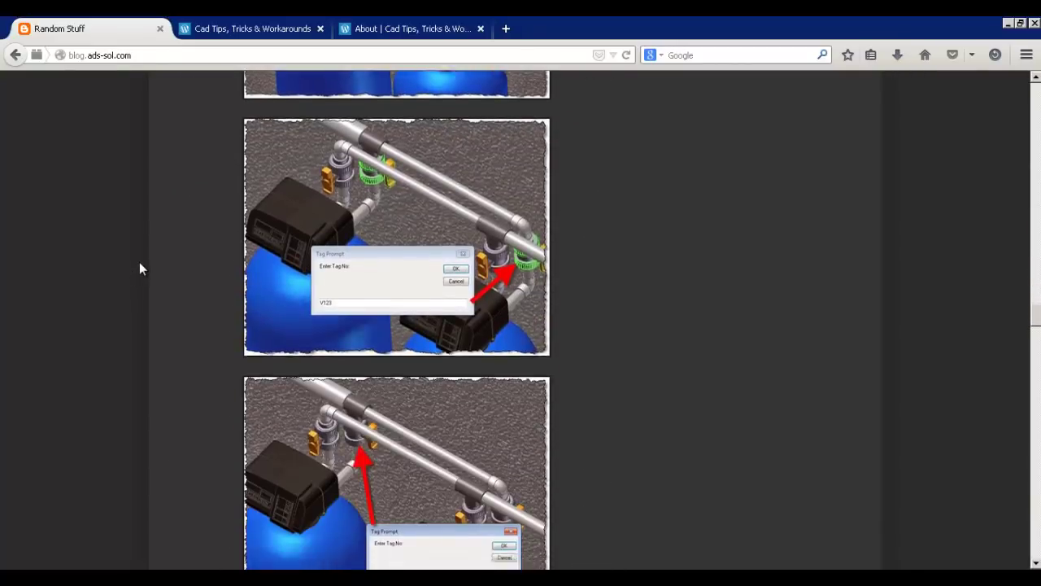
# View the Cad Tips, Tricks & Workarounds blog and read the author's bio on its About page.
pyautogui.click(254, 28)
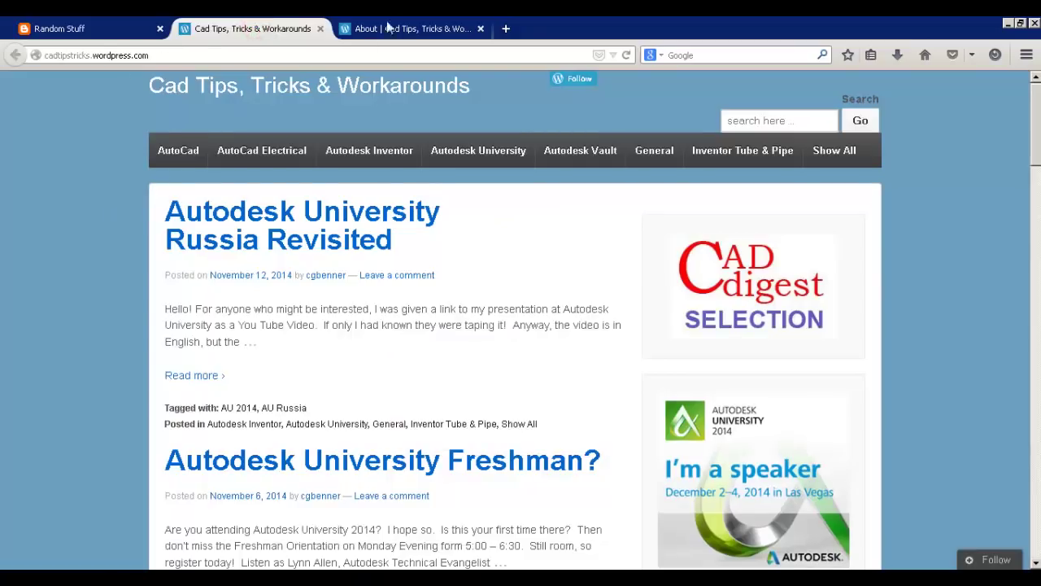
pyautogui.click(422, 30)
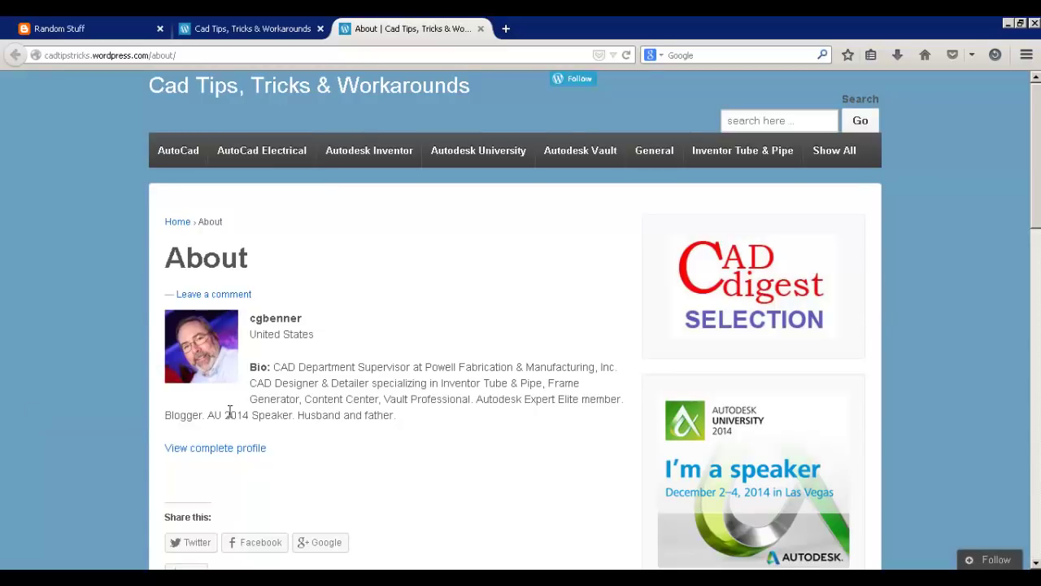
pyautogui.scroll(-2, 542, 418)
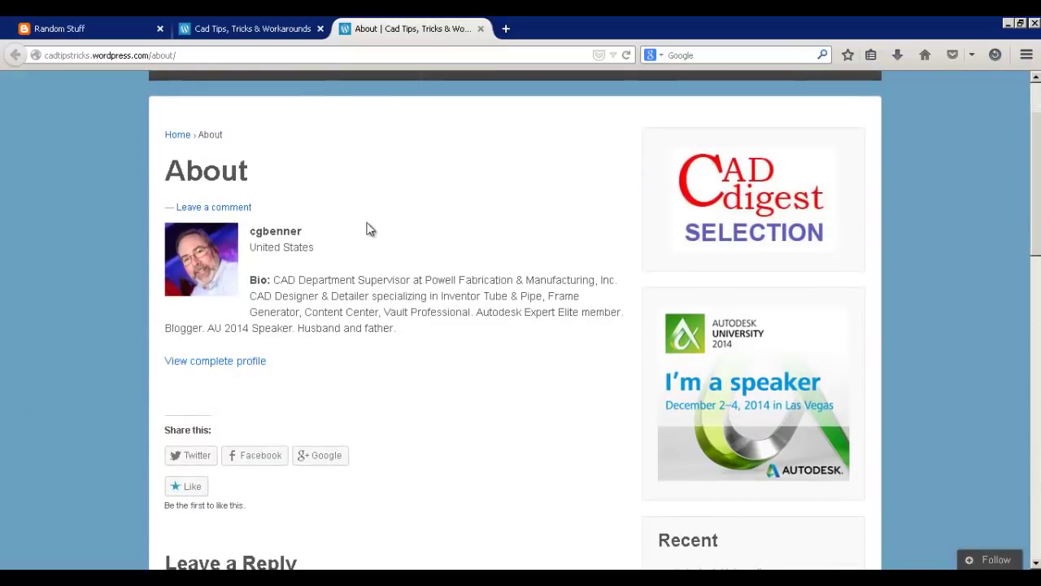
# Browse the Cad Tips, Tricks & Workarounds posts and open "Copy and Rotate in Inventor Pro 2015" in a new tab.
pyautogui.click(272, 24)
pyautogui.scroll(-20, 118, 221)
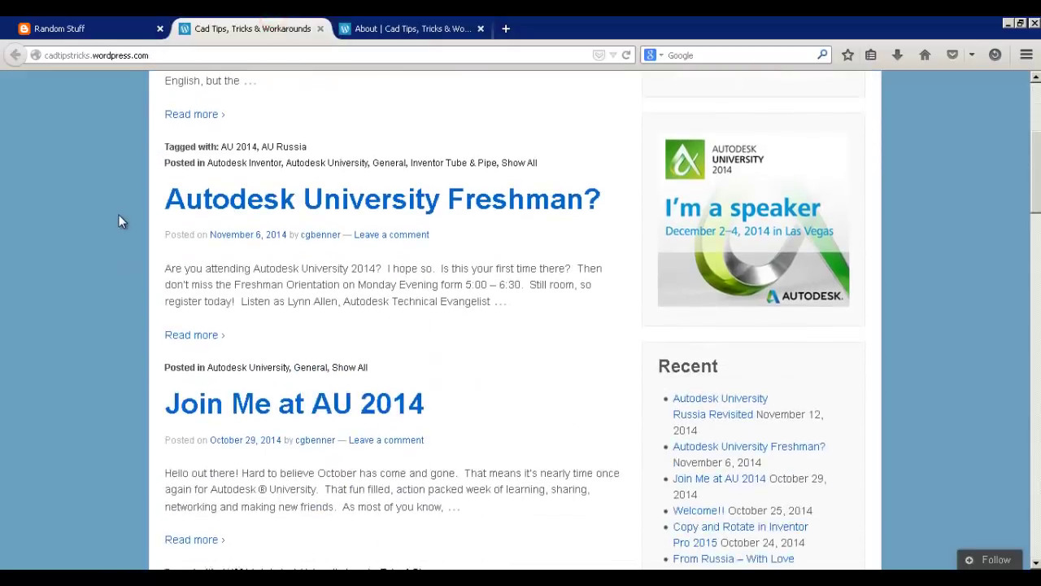
pyautogui.scroll(-6, 119, 226)
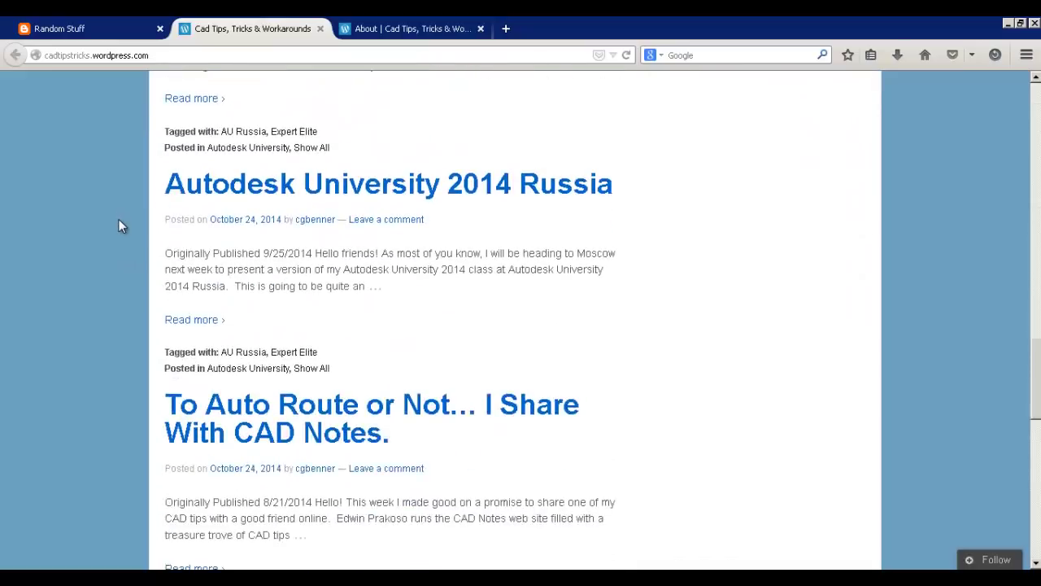
pyautogui.scroll(12, 121, 225)
pyautogui.middleClick(441, 238)
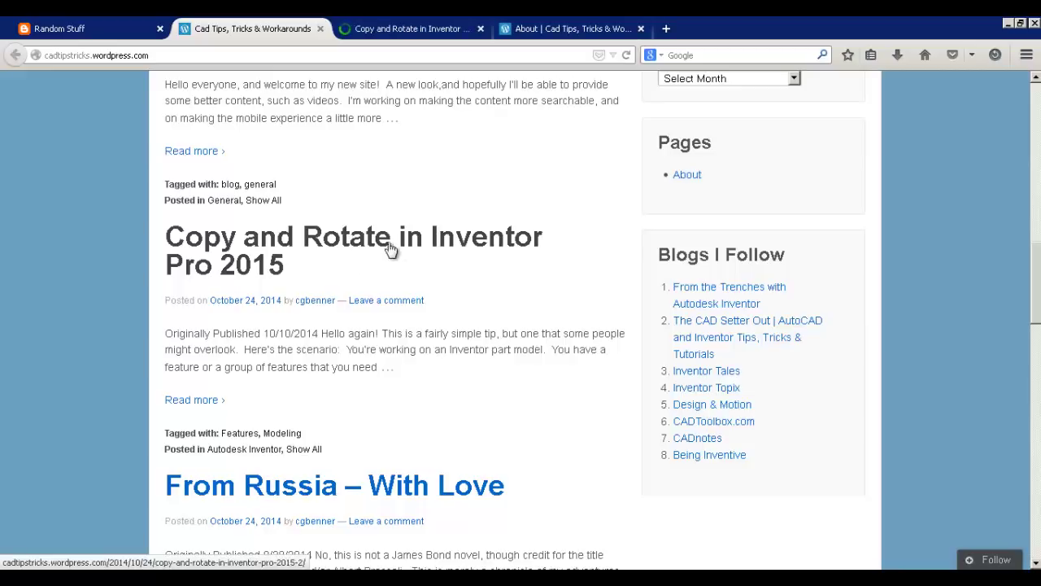
pyautogui.scroll(-15, 84, 238)
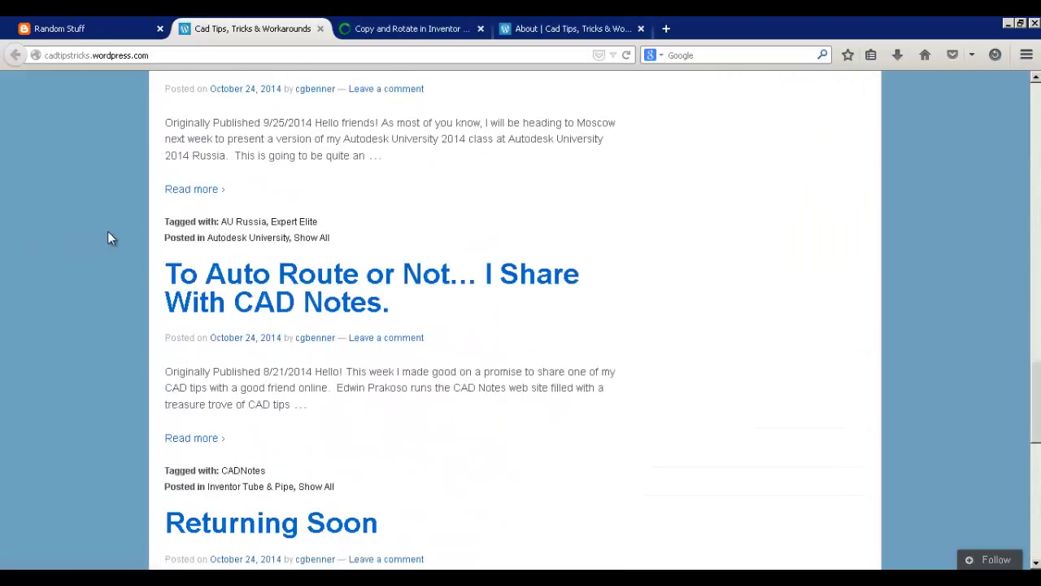
pyautogui.scroll(-6, 108, 237)
pyautogui.scroll(-8, 40, 249)
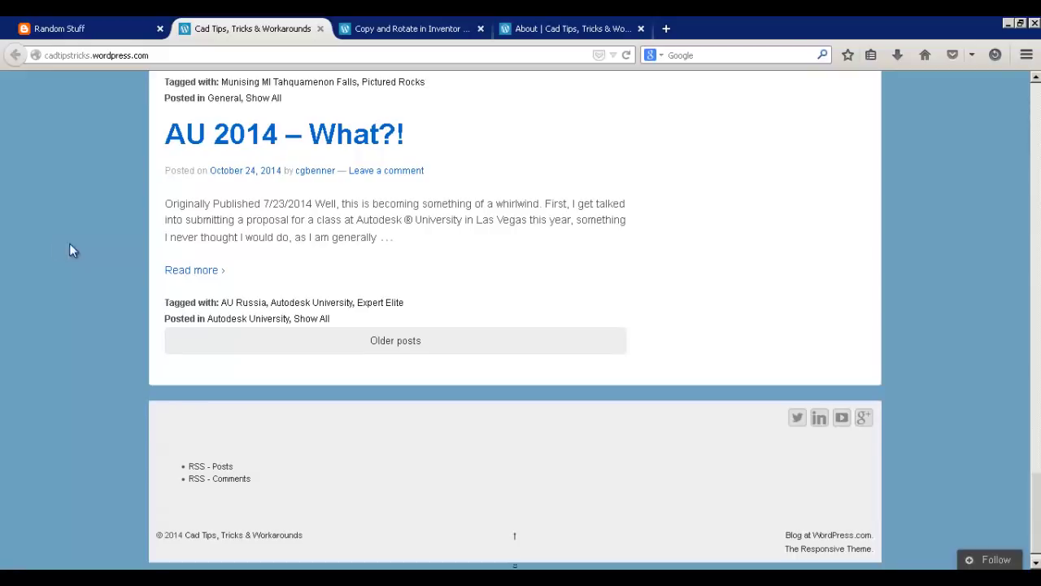
# Read the "Copy and Rotate in Inventor Pro 2015" post and play its embedded copyrotate video.
pyautogui.click(411, 29)
pyautogui.scroll(-8, 78, 262)
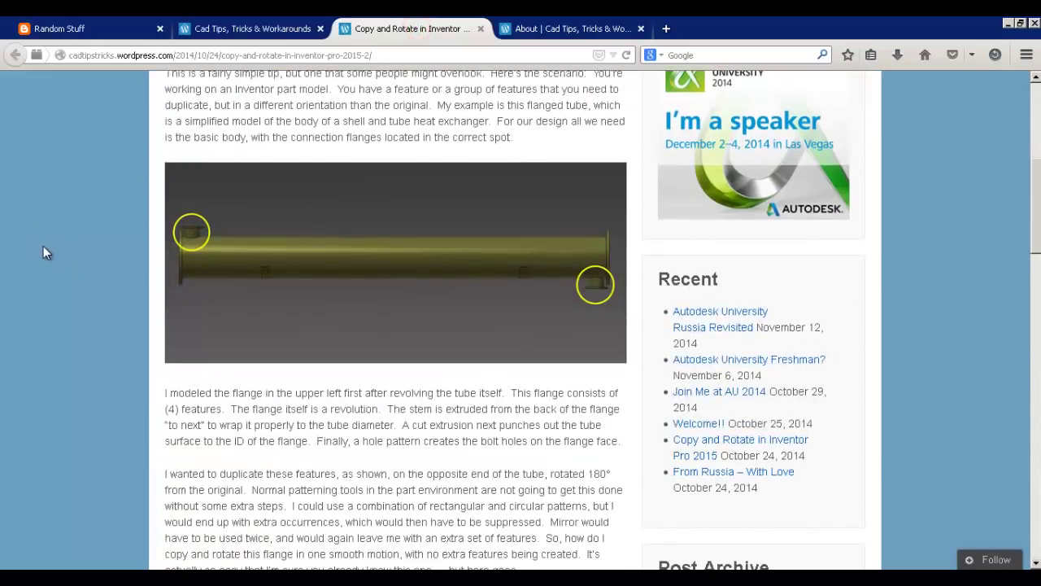
pyautogui.scroll(-10, 87, 284)
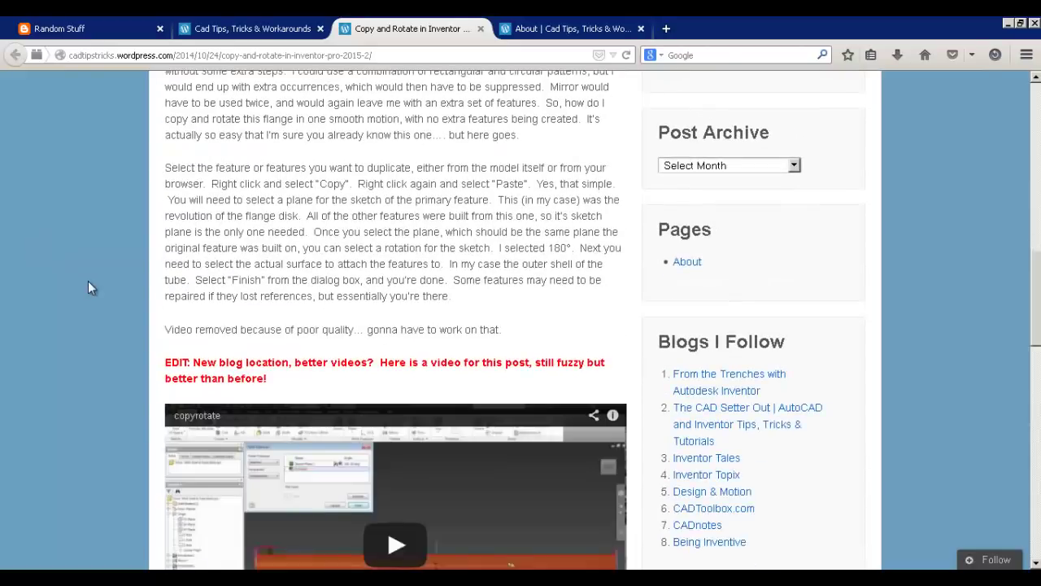
pyautogui.scroll(1, 149, 316)
pyautogui.click(403, 285)
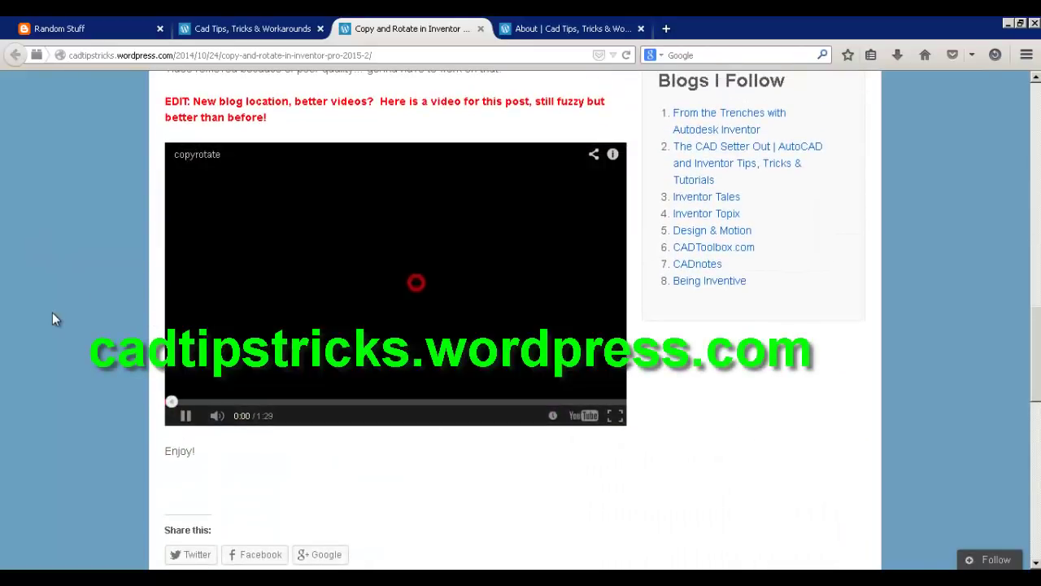